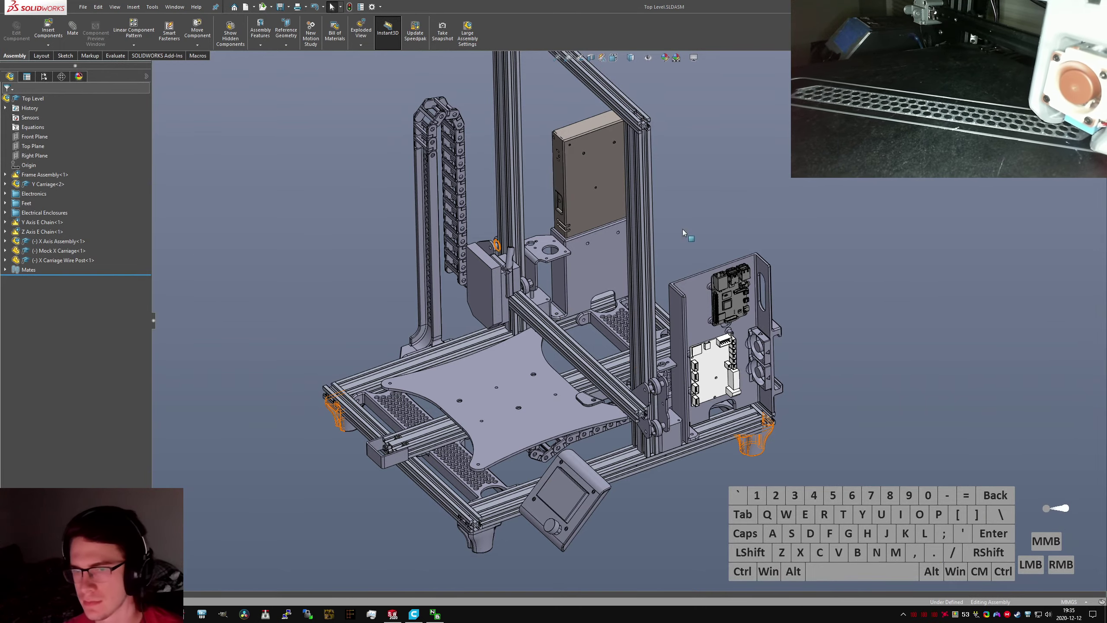
Open the Bookshelf electronics enclosure part from the top-level assembly for separate editing
middle_drag(649, 266, 552, 384)
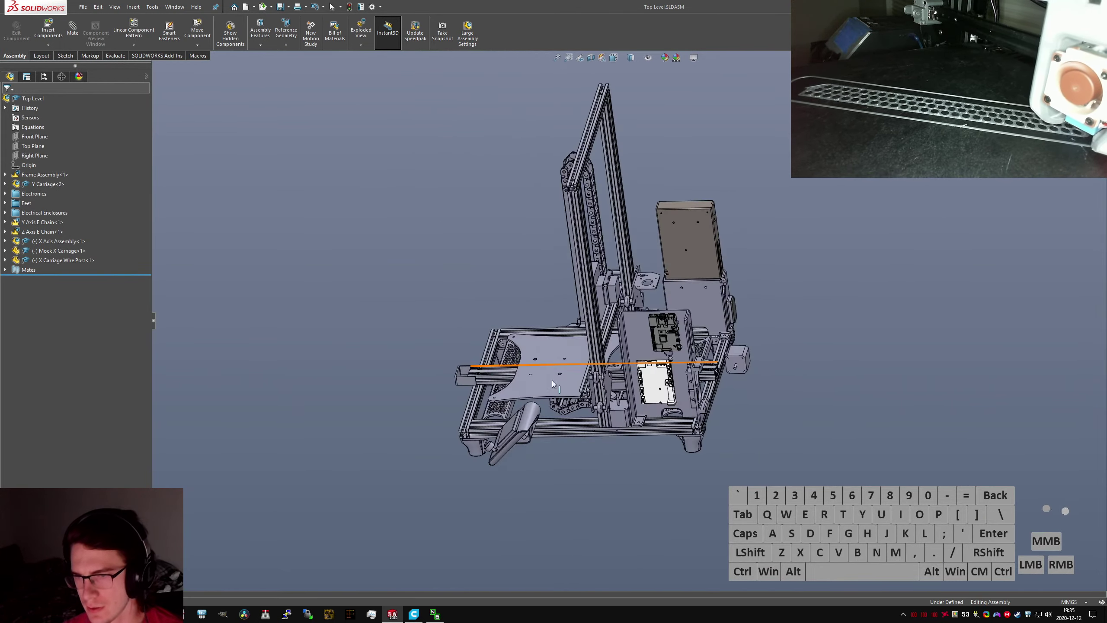
scroll(552, 384, down, 4)
click(708, 321)
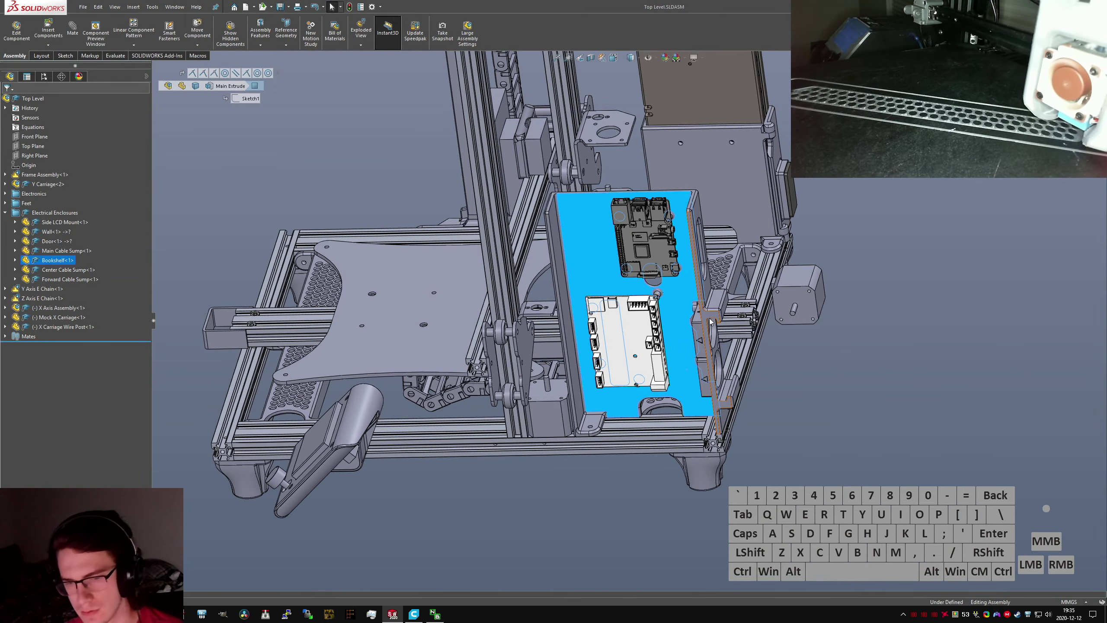
scroll(672, 313, up, 8)
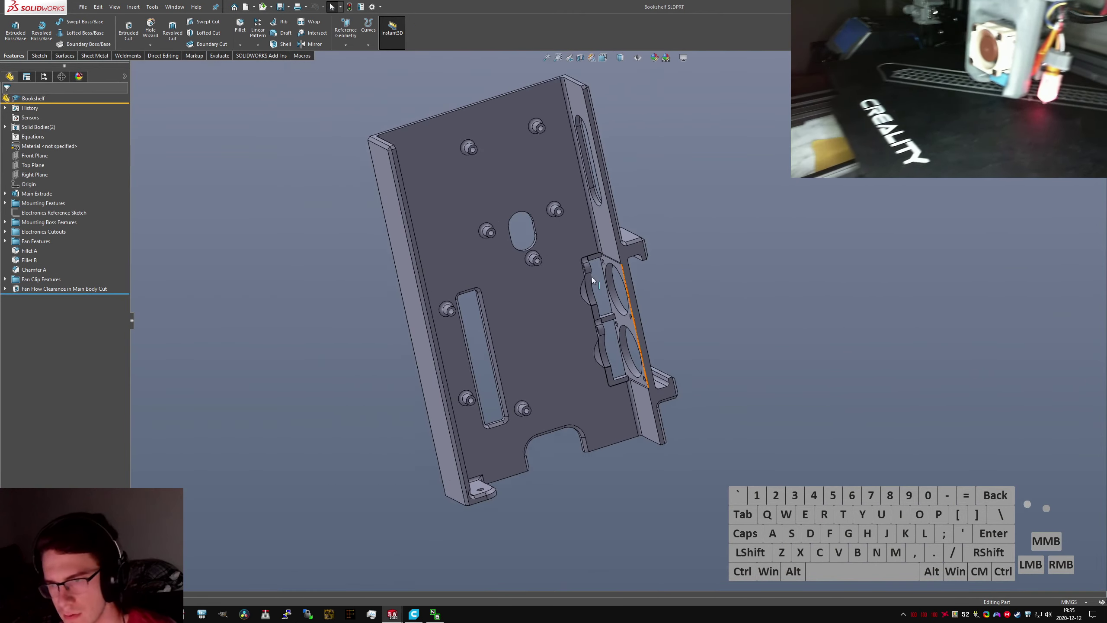
Roll the Bookshelf model back to just after the Fan Features folder, excluding the fillets, chamfer and fan clip features
scroll(582, 276, down, 4)
middle_drag(582, 273, 518, 249)
scroll(568, 333, up, 3)
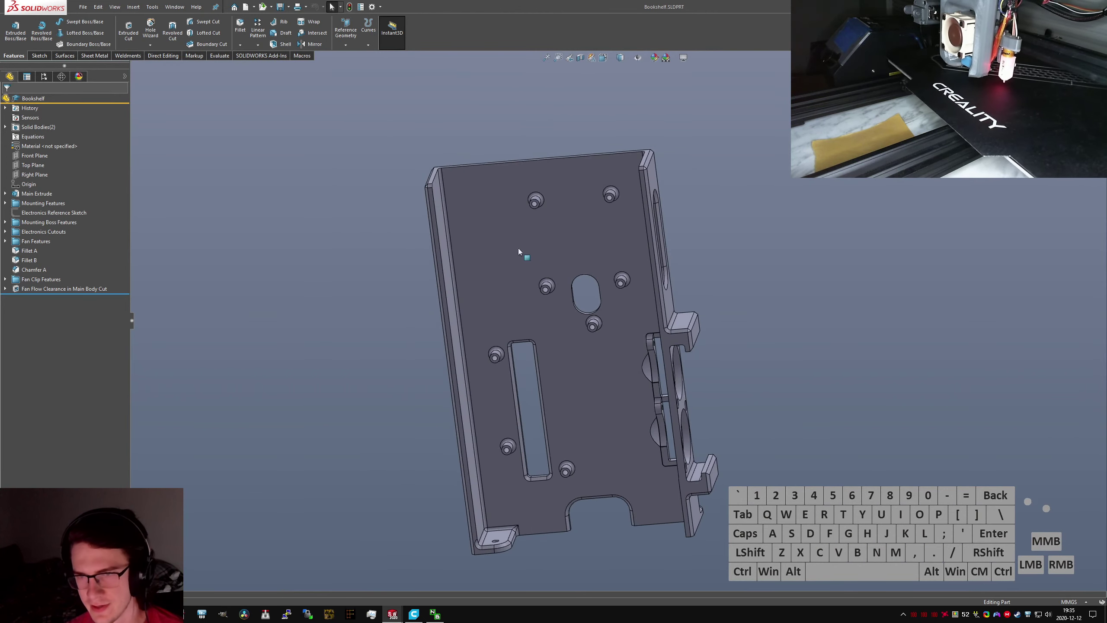
click(41, 279)
drag(126, 293, 117, 250)
click(230, 259)
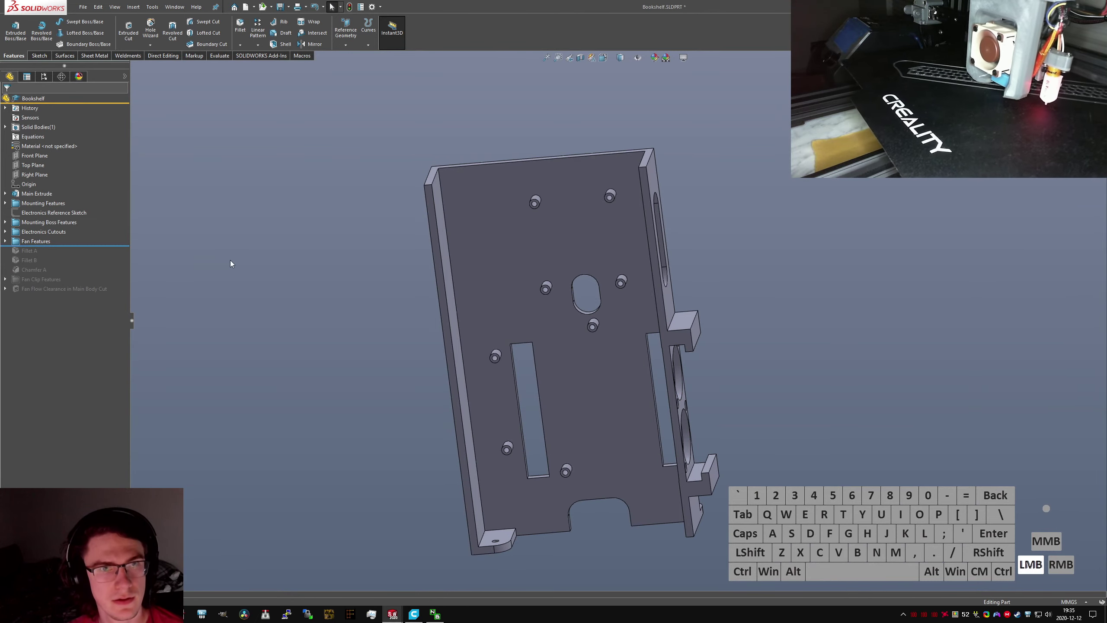
Roll the model back before the Fan Features folder, then forward past it again to compare the fan geometry
middle_drag(602, 261, 639, 403)
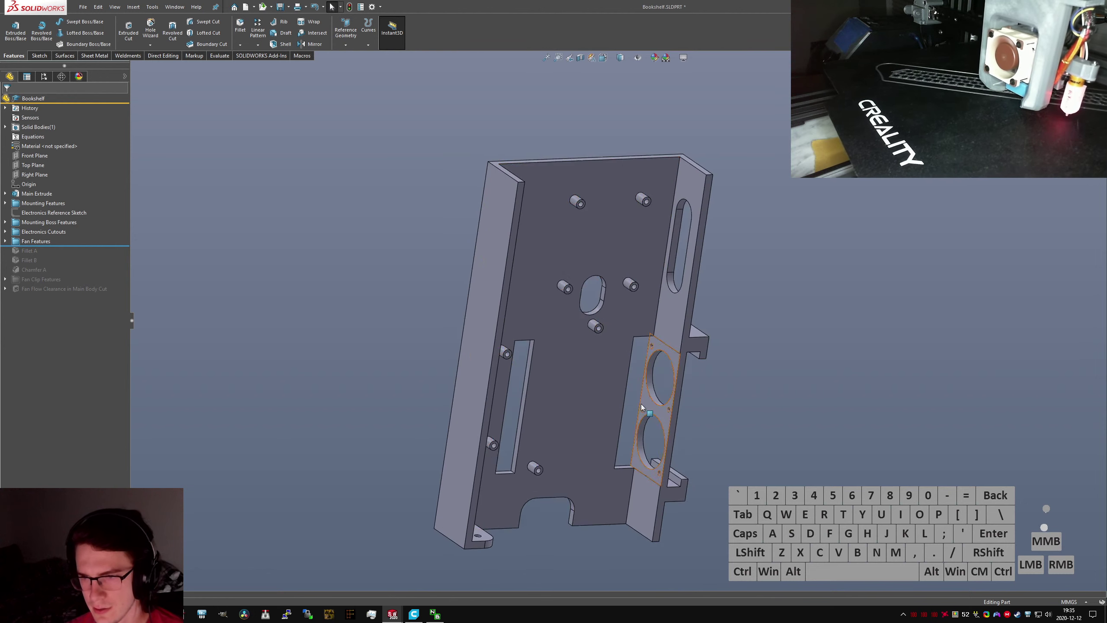
scroll(640, 403, down, 3)
drag(75, 244, 75, 237)
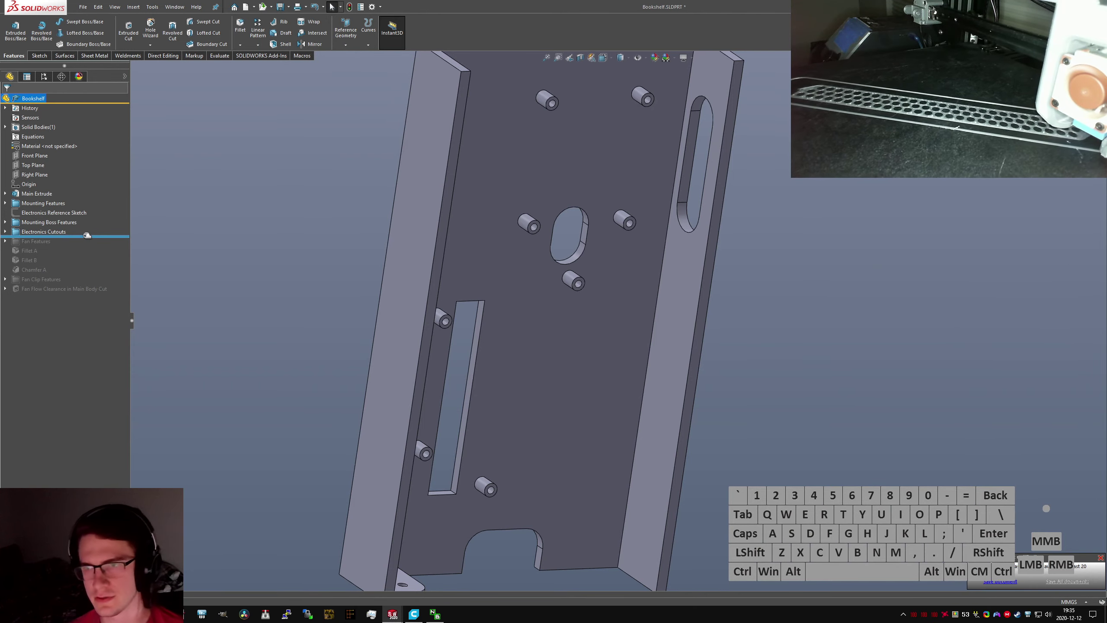
drag(86, 236, 86, 245)
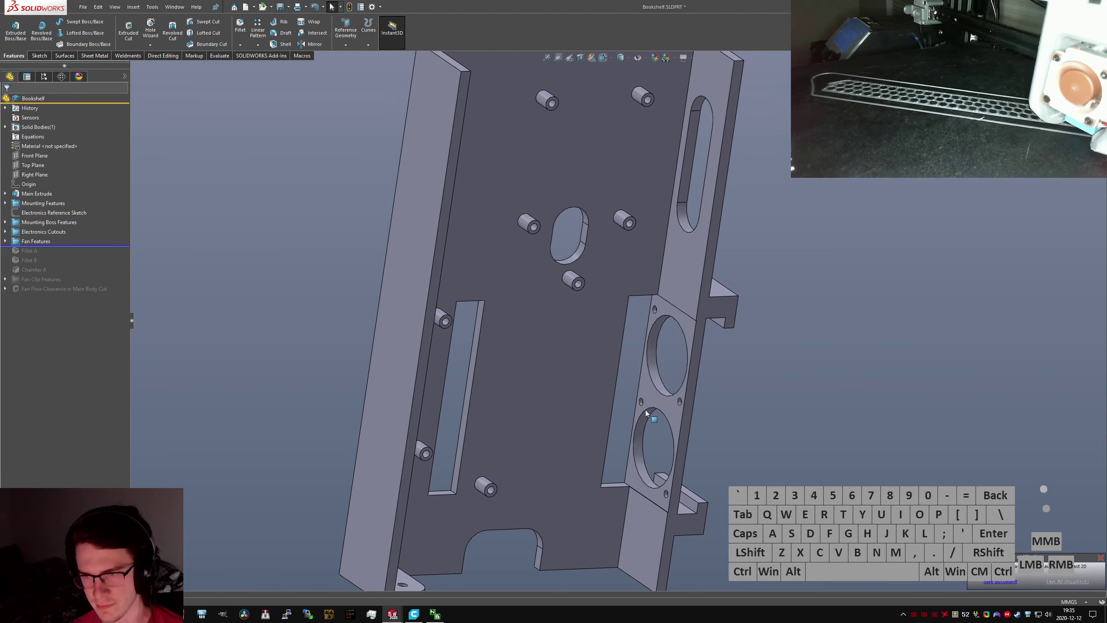
Roll the model back to just after the Electronics Cutouts folder and check the length of the short edge atop a side wall
middle_drag(669, 305, 641, 291)
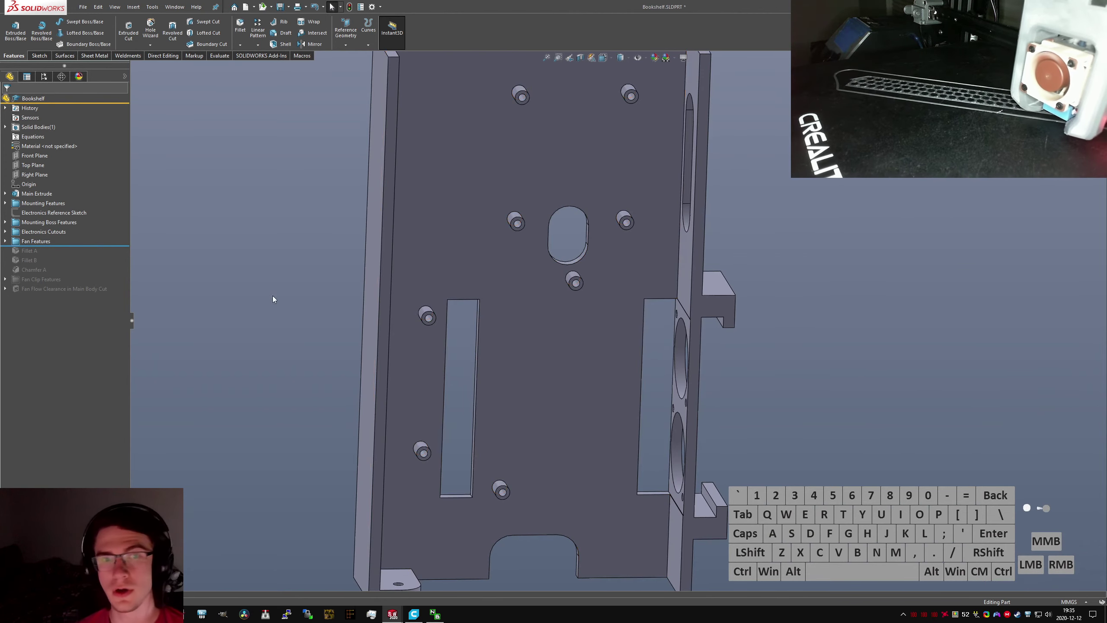
drag(53, 246, 50, 234)
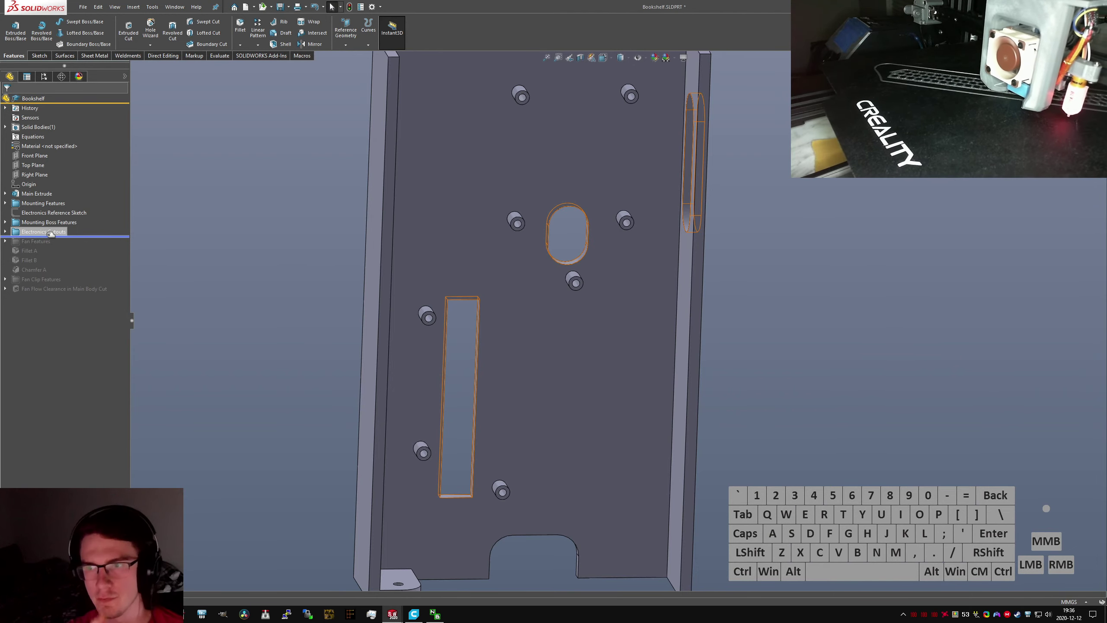
click(289, 197)
scroll(305, 200, up, 3)
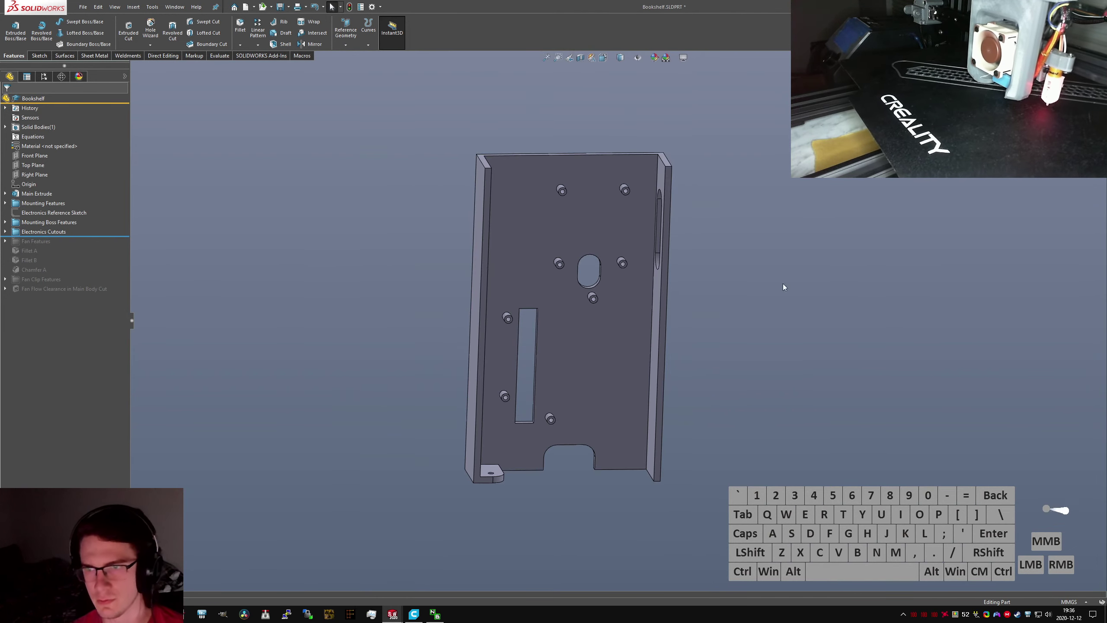
click(786, 284)
scroll(484, 179, down, 2)
click(513, 173)
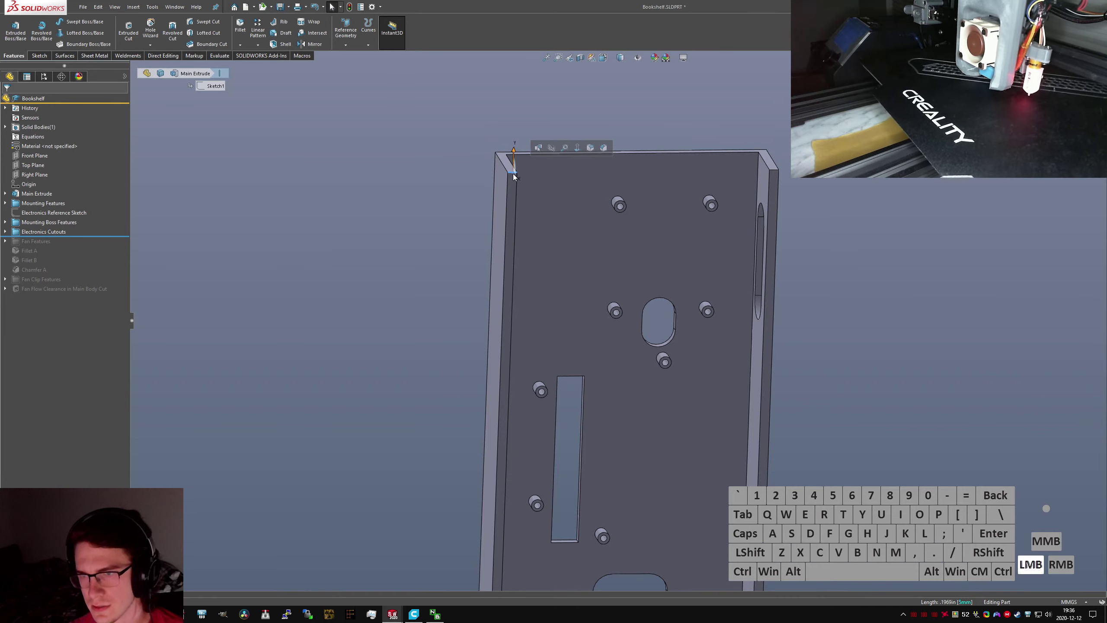
click(777, 328)
scroll(776, 327, up, 3)
text(s)
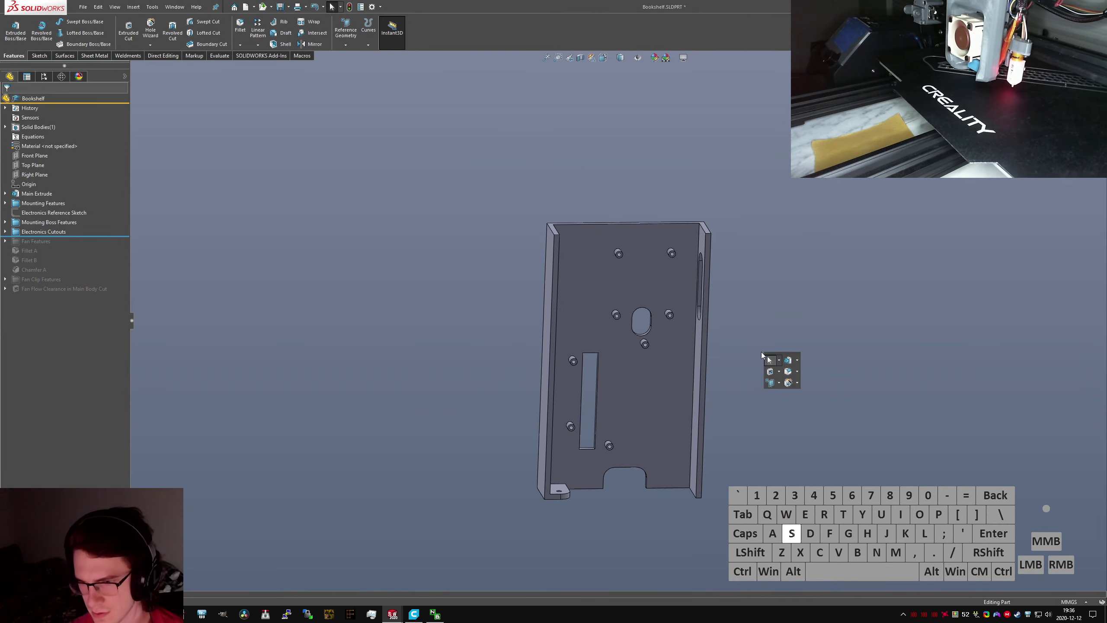
text(extruded )
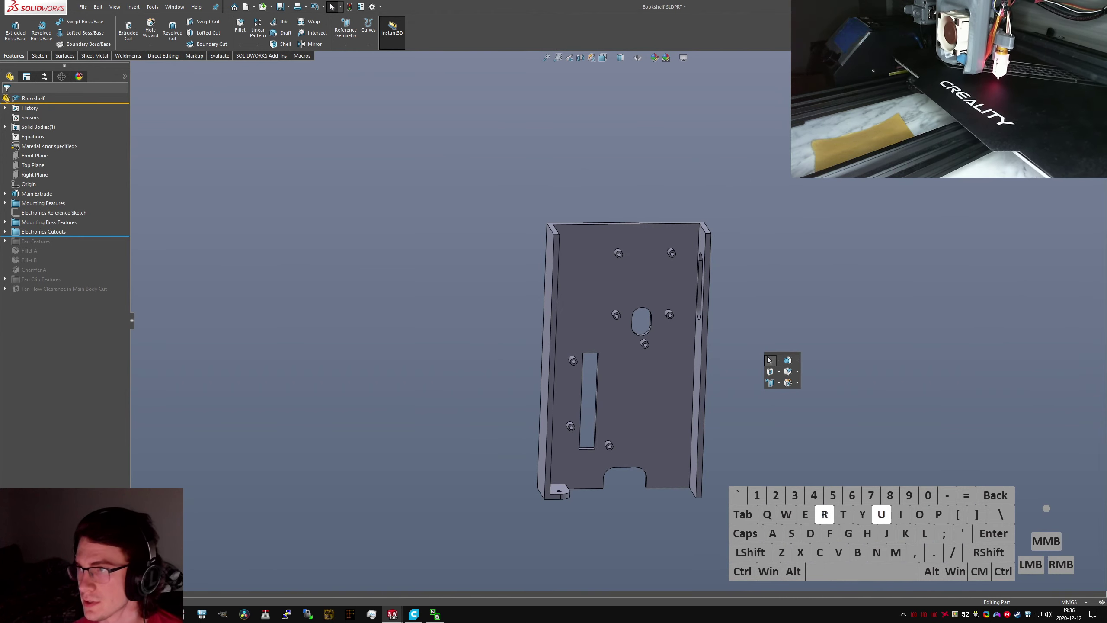
text(bos)
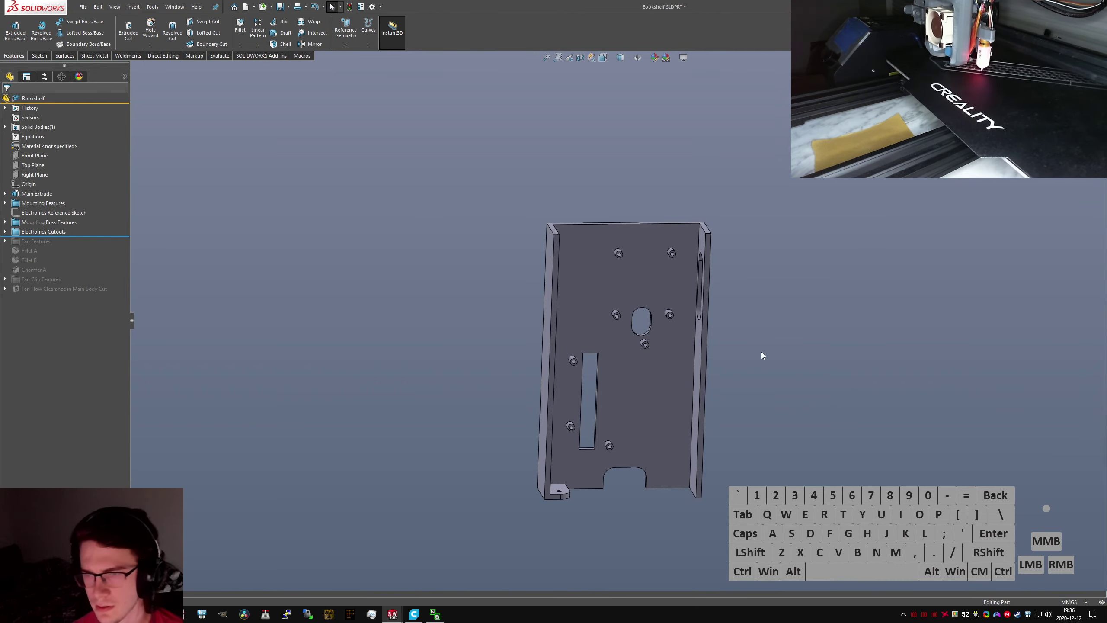
click(605, 238)
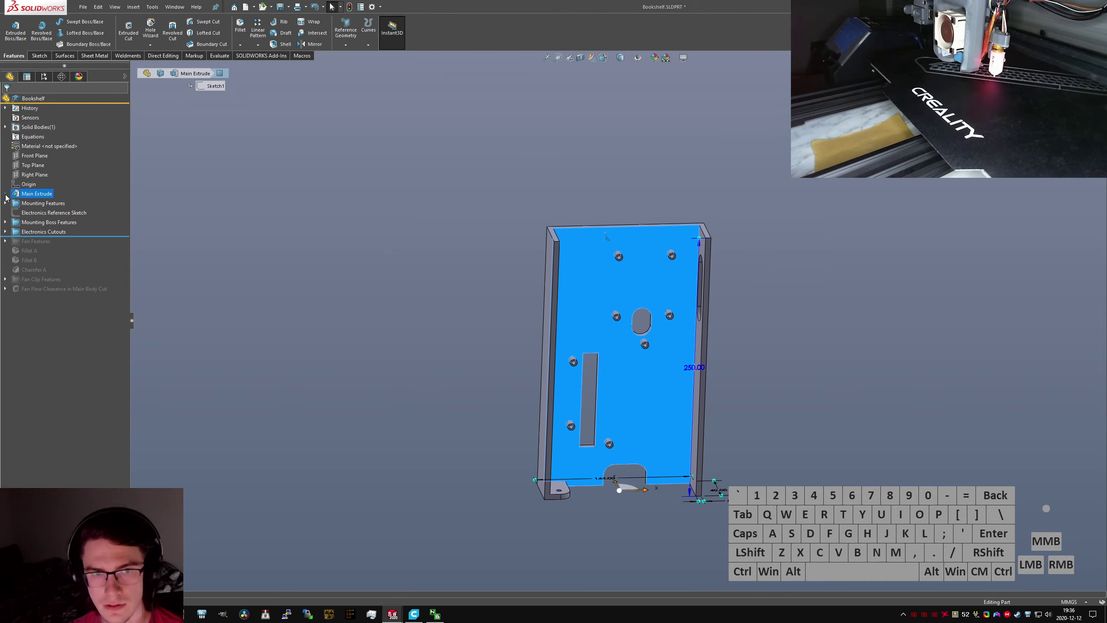
middle_drag(398, 432, 650, 486)
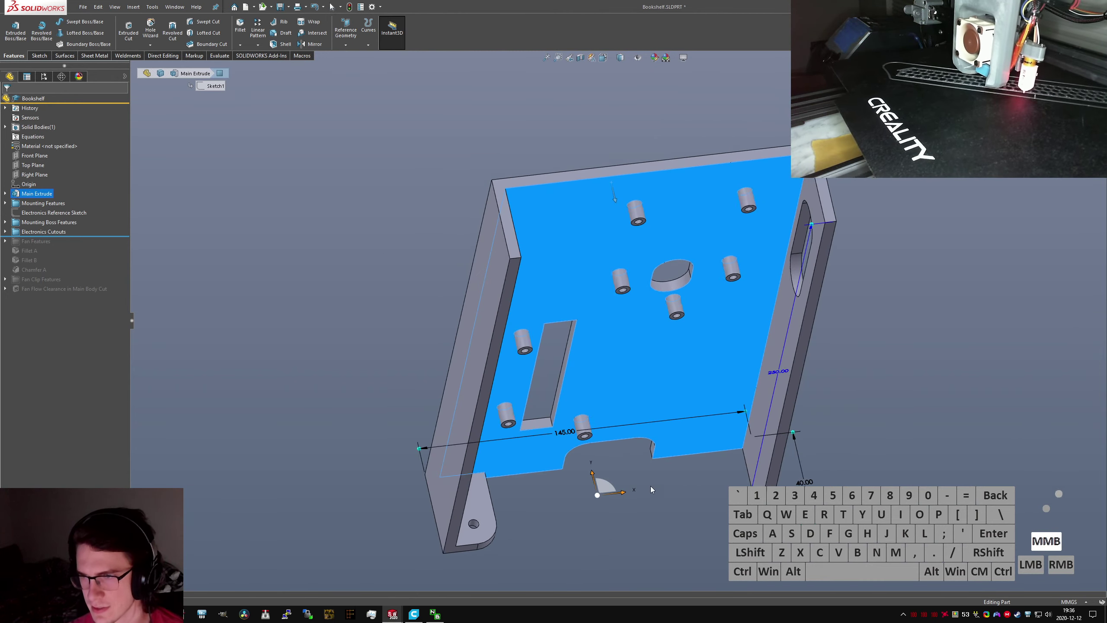
Start an extruded boss sketch on the inner face of the slotted side wall and convert its long front edge and top edge
click(673, 523)
text(sextr)
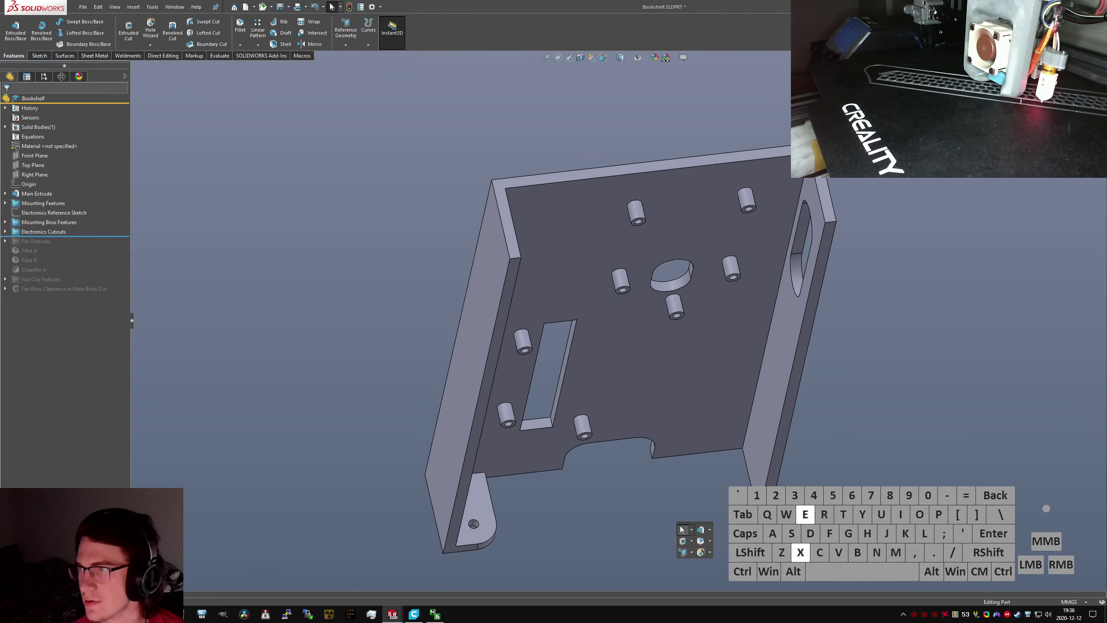
key(Return)
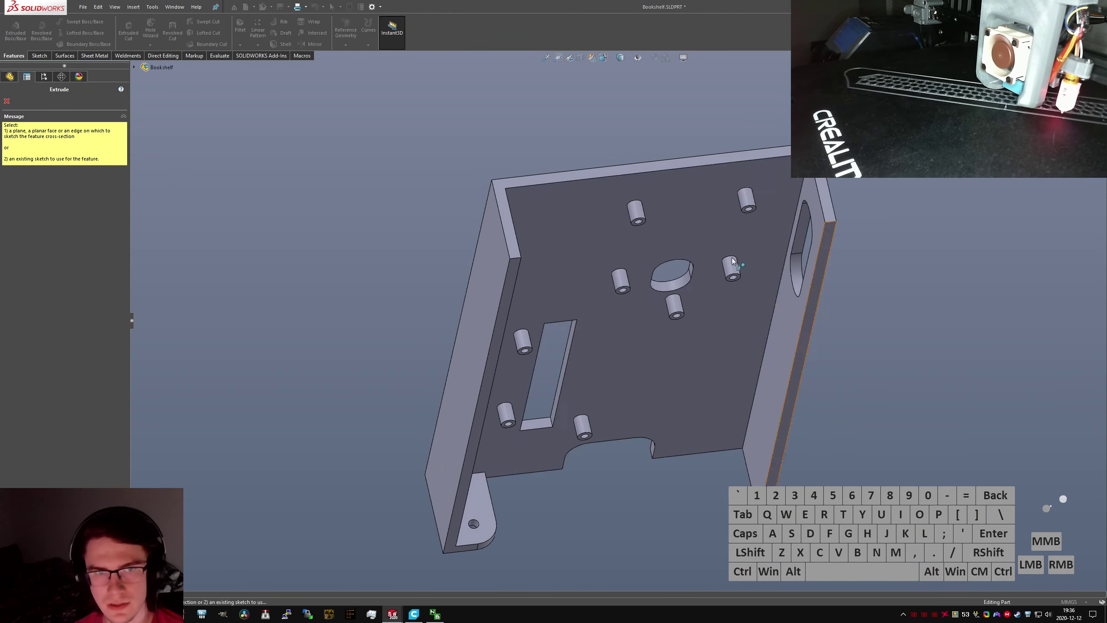
click(790, 422)
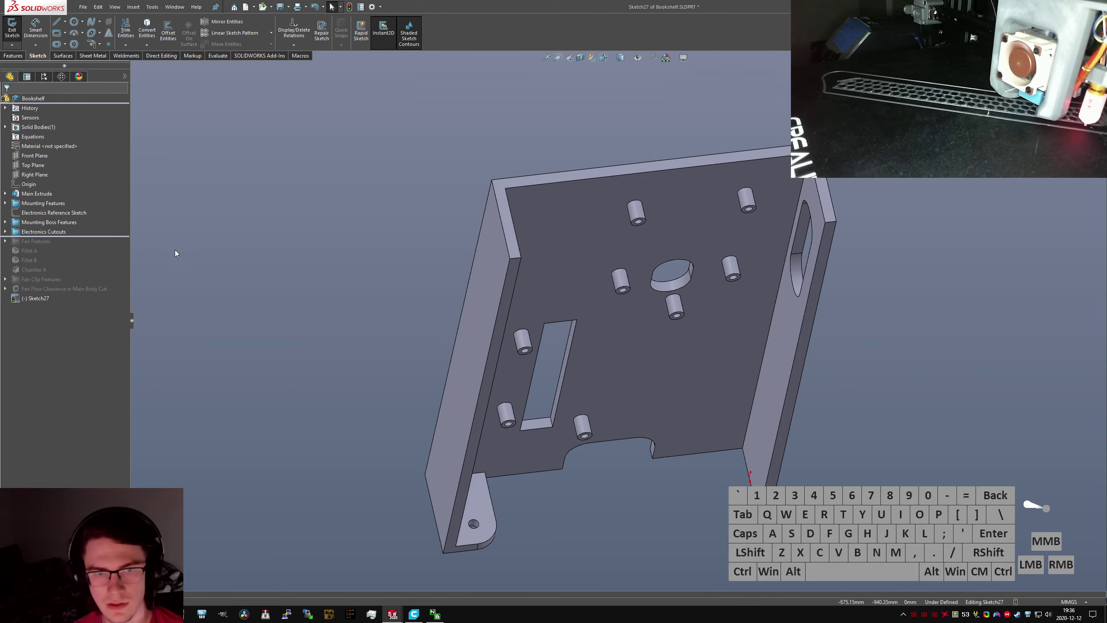
ctrl+click(814, 290)
ctrl+click(825, 219)
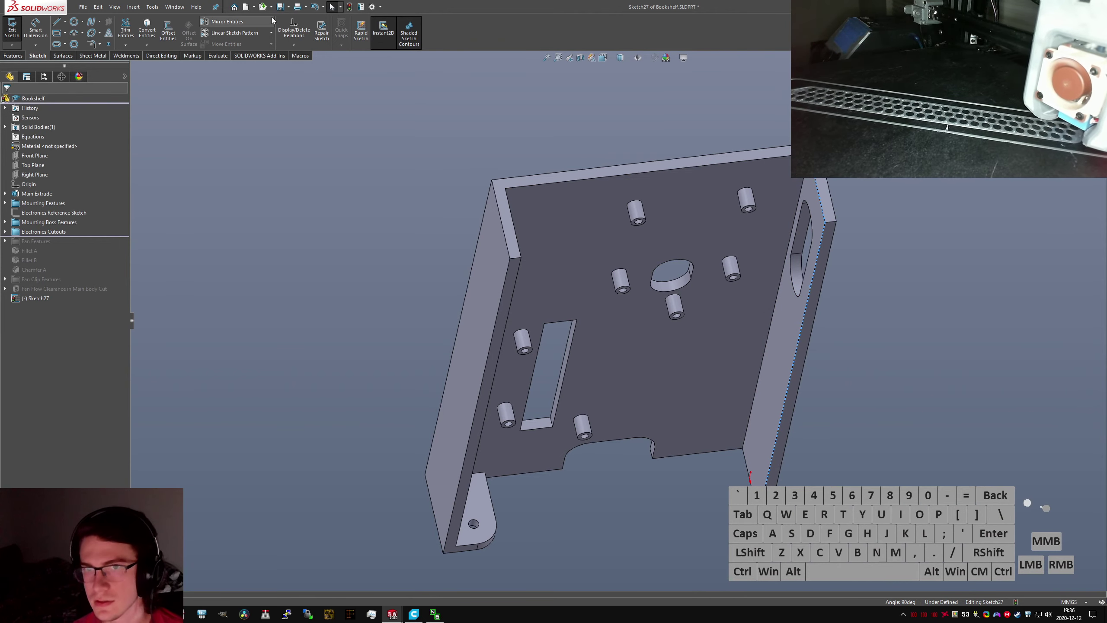
click(147, 29)
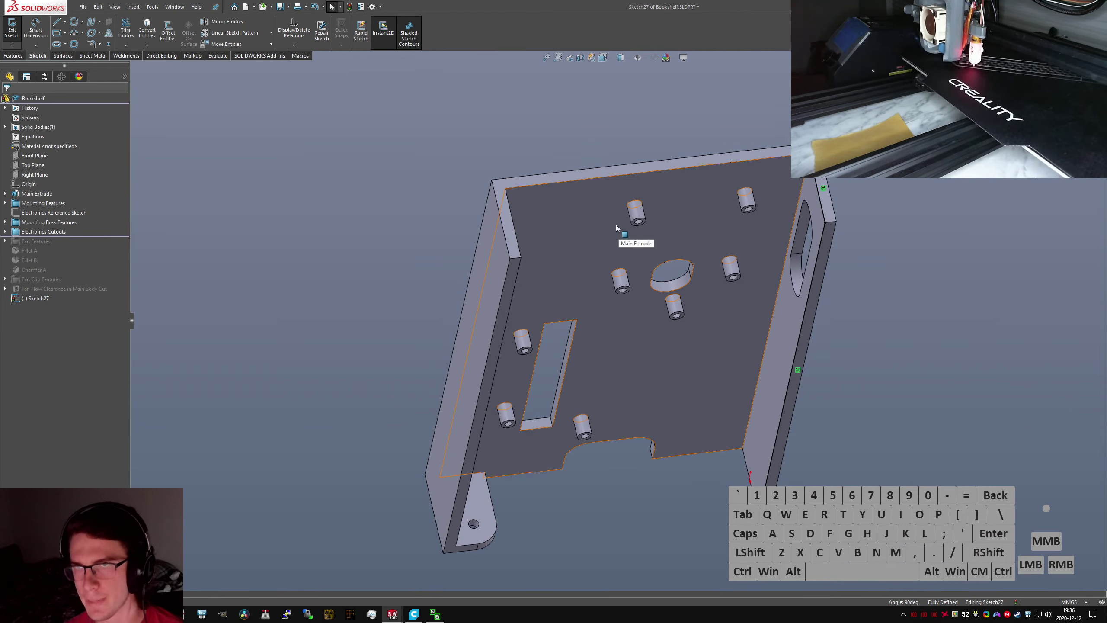
Finish the sketch after viewing the Electronics Reference Sketch, and set the extrusion to Up To Body with the bookshelf body as target
click(65, 212)
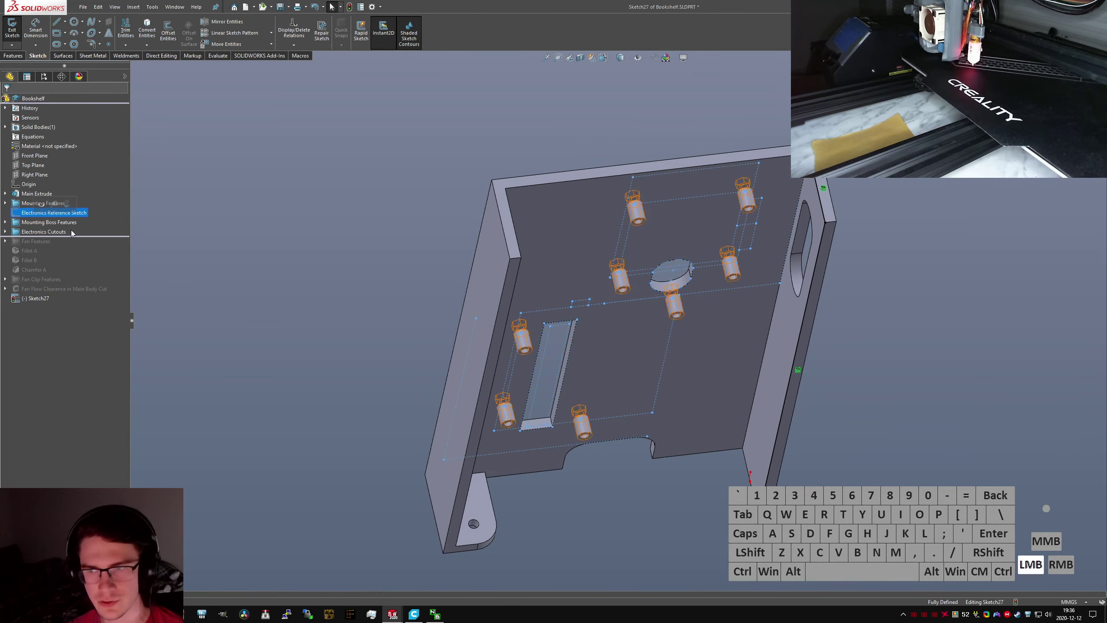
scroll(724, 166, down, 1)
middle_drag(785, 188, 629, 208)
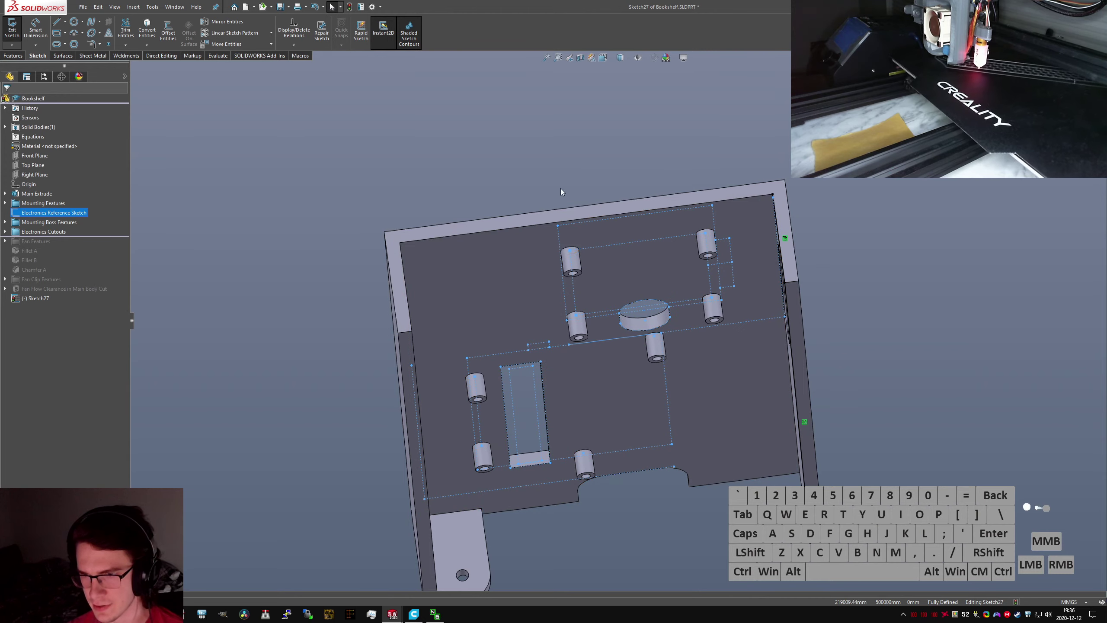
middle_drag(756, 262, 852, 255)
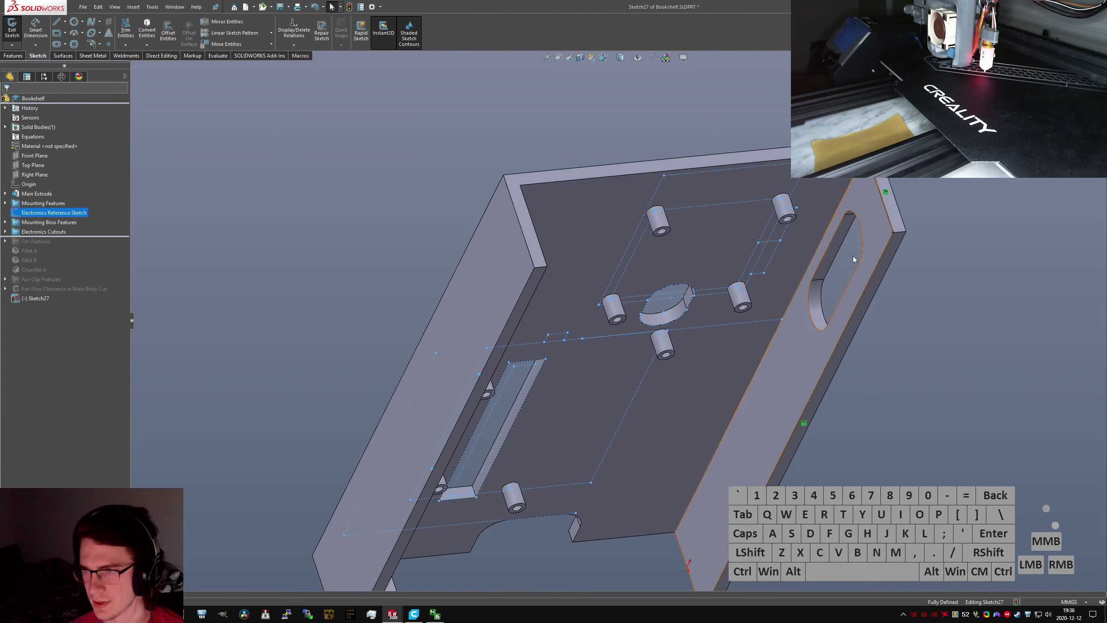
click(15, 37)
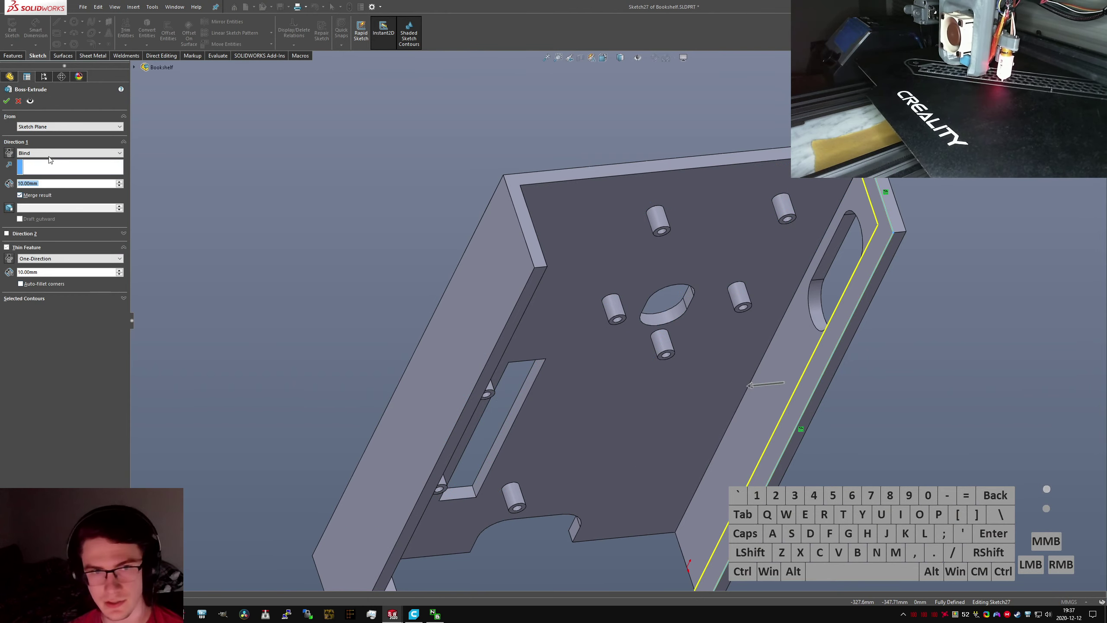
text(5)
key(Return)
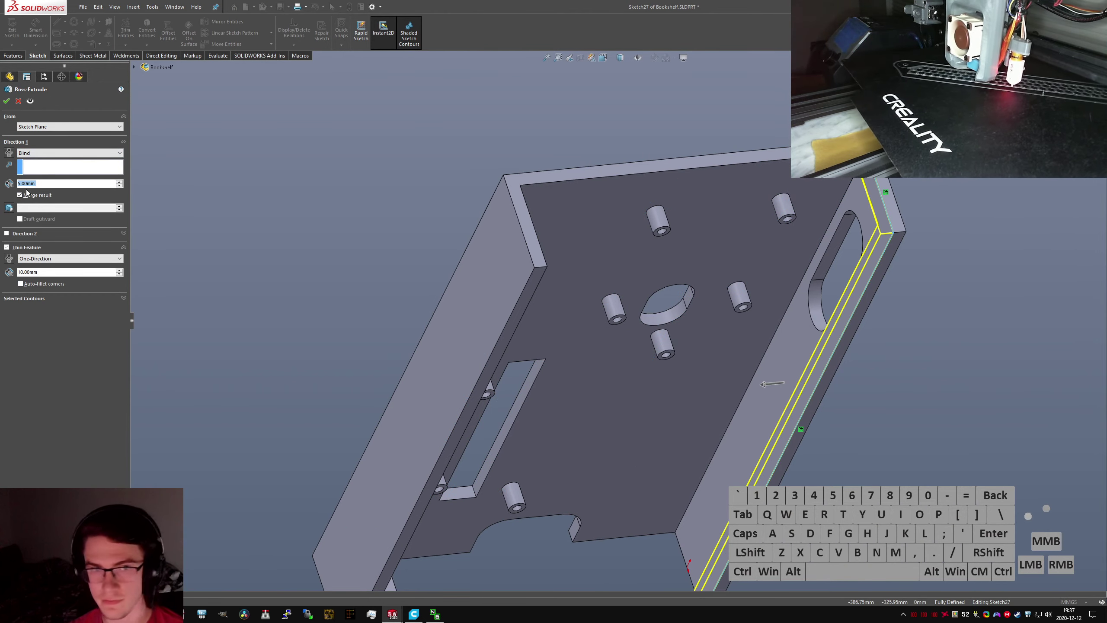
click(69, 152)
click(98, 202)
click(535, 295)
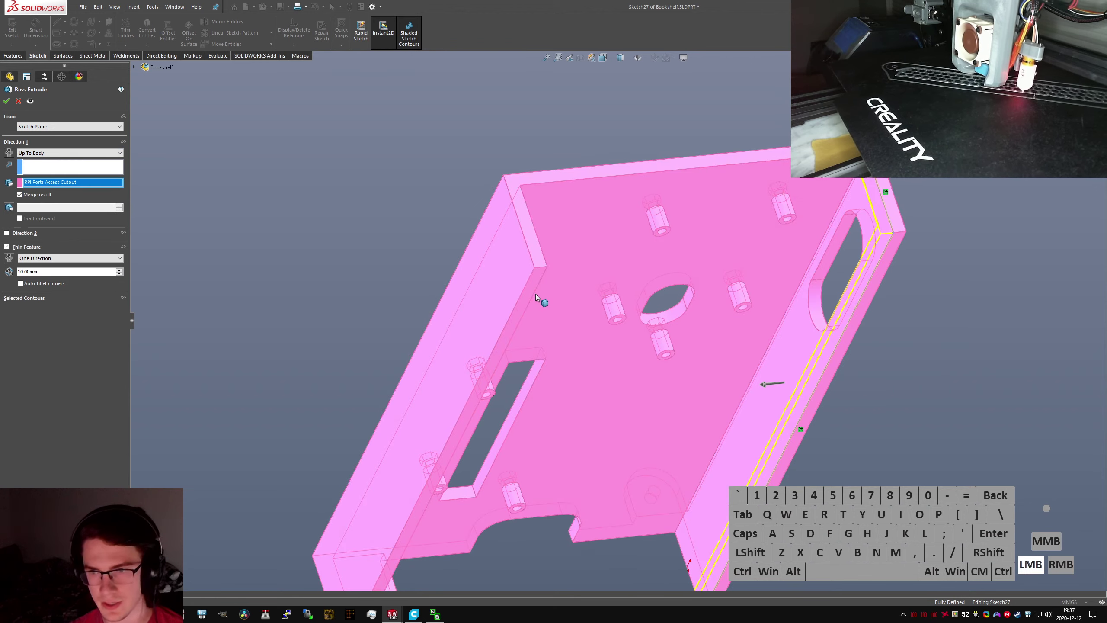
Set the thin feature's wall thickness to 5 mm and complete the boss extrusion
click(44, 270)
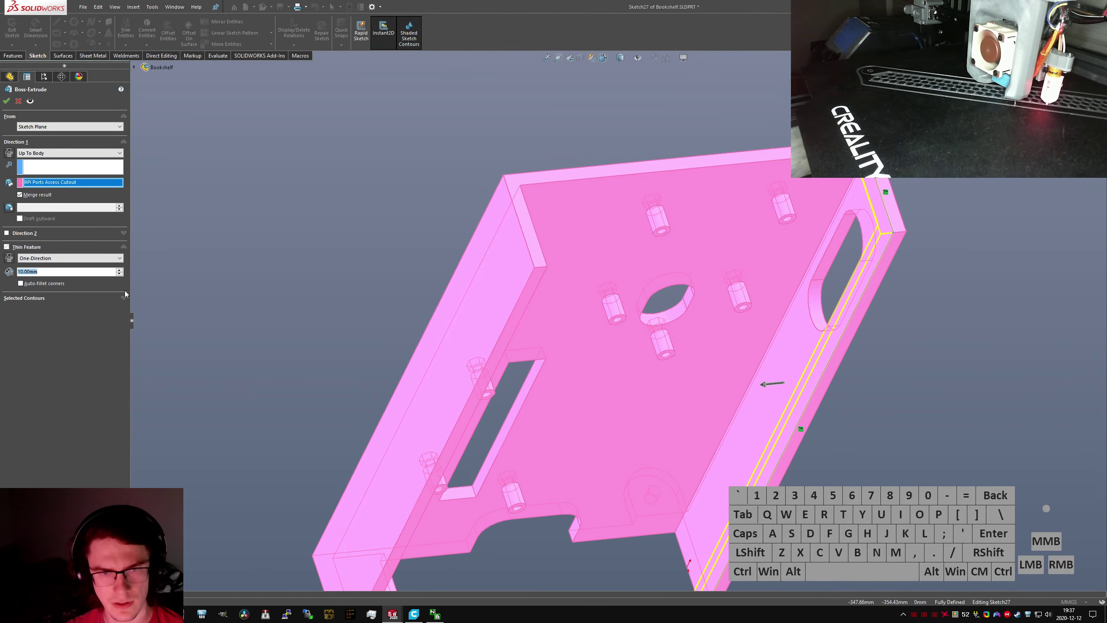
text(5)
key(Return)
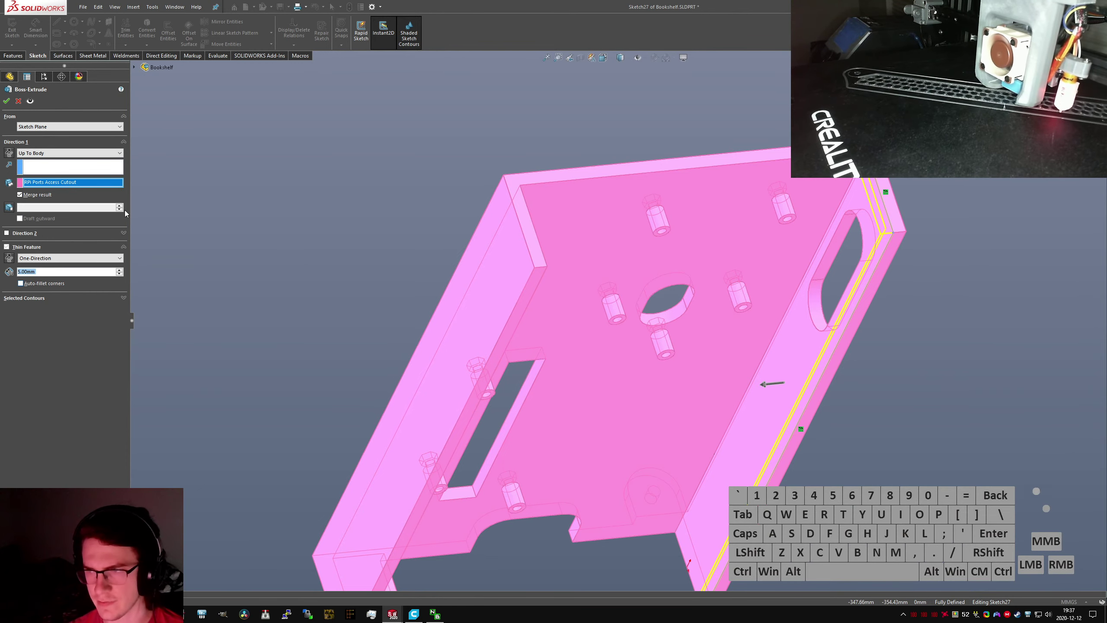
click(6, 101)
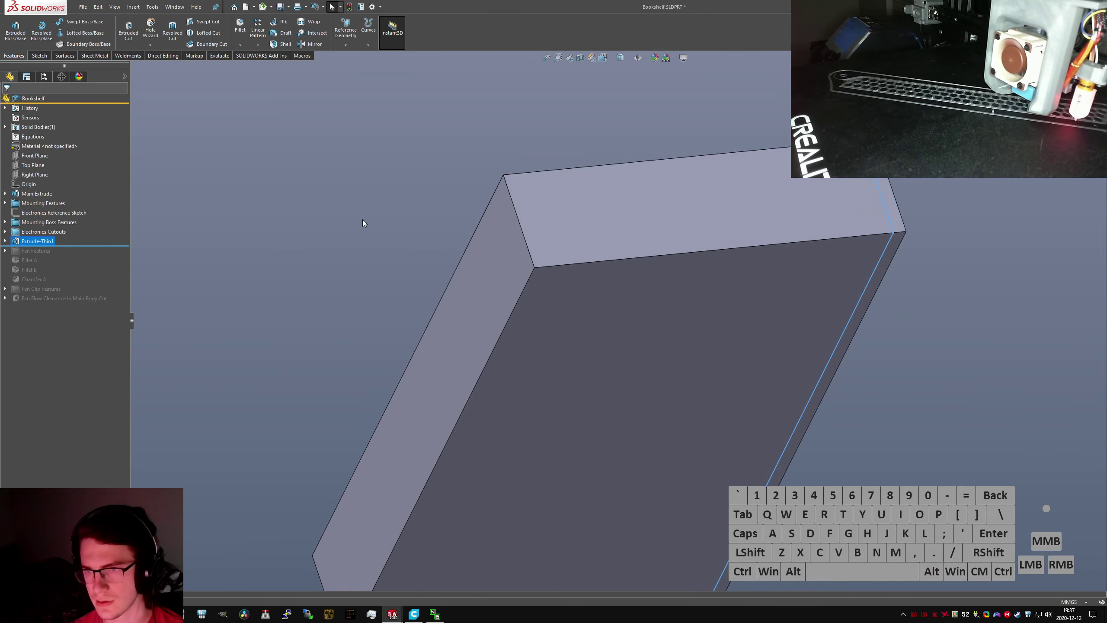
Edit the new thin extrusion and turn off Merge result so it forms a separate body
click(45, 241)
click(53, 216)
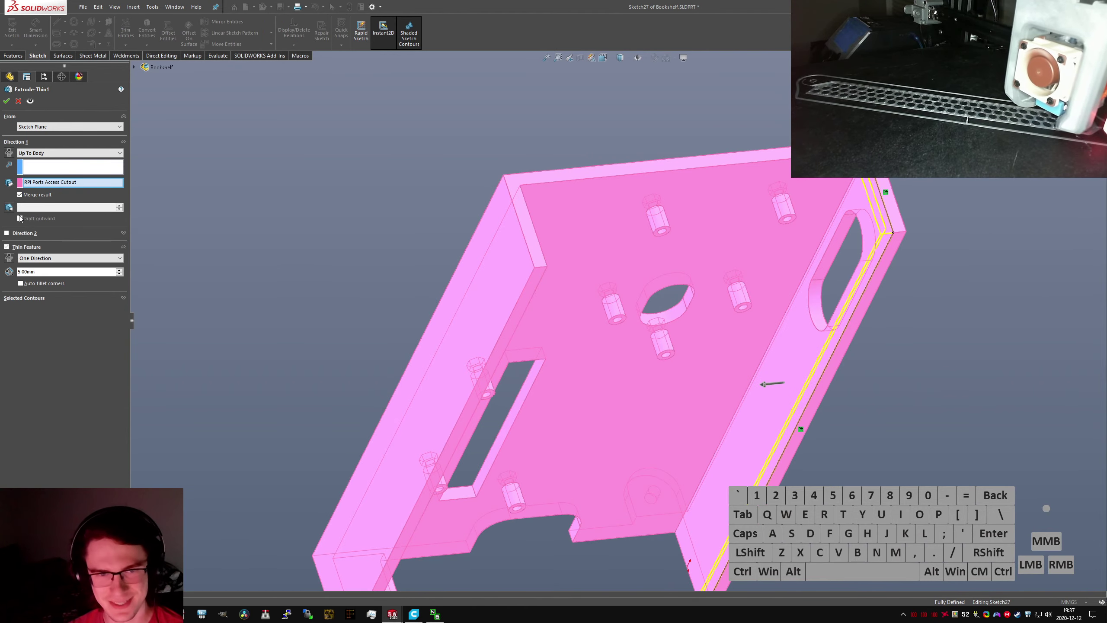
click(27, 197)
click(6, 101)
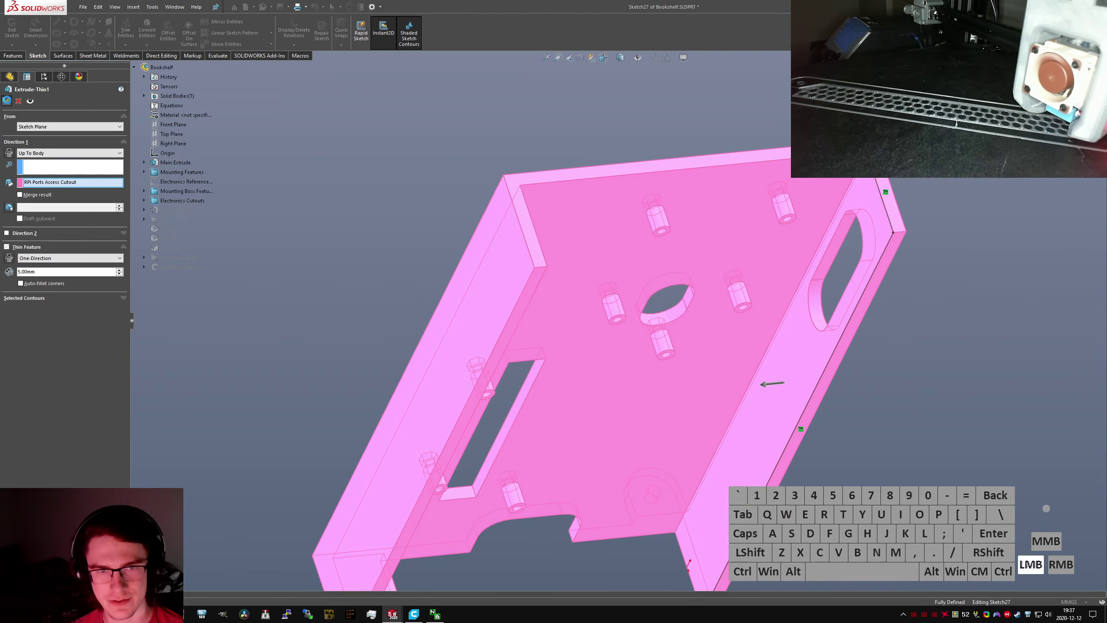
click(387, 212)
Inspect the new cover body and roll the model forward to include the Fan Features folder
scroll(552, 237, up, 5)
middle_drag(601, 273, 534, 388)
scroll(580, 377, down, 4)
scroll(507, 475, down, 6)
middle_drag(509, 474, 666, 384)
scroll(679, 353, up, 10)
middle_drag(674, 208, 733, 310)
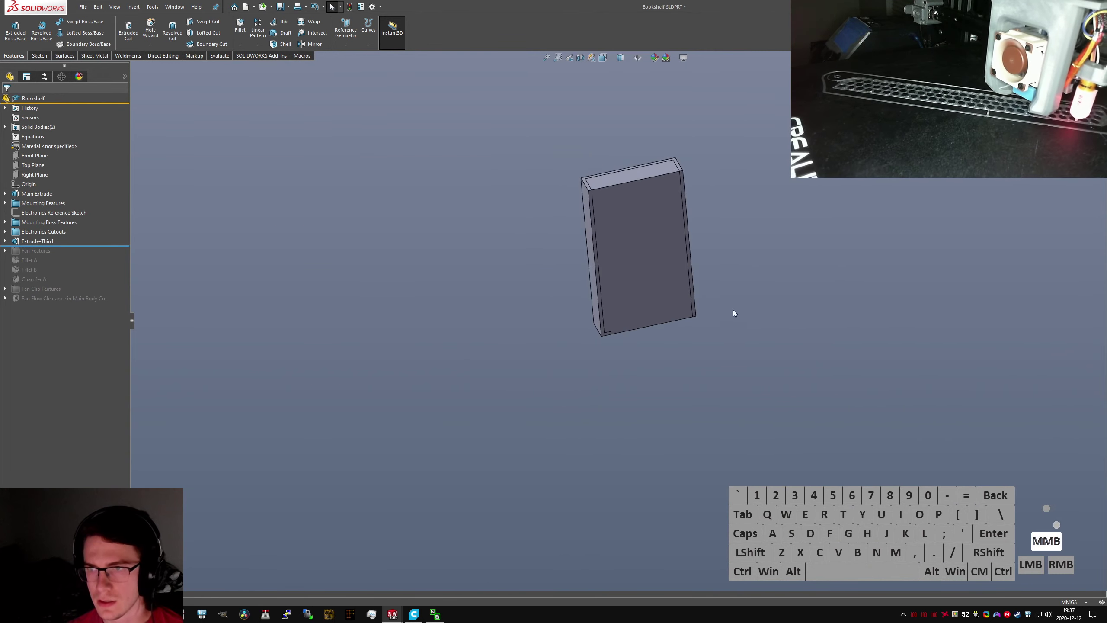
scroll(723, 301, down, 2)
drag(64, 247, 65, 256)
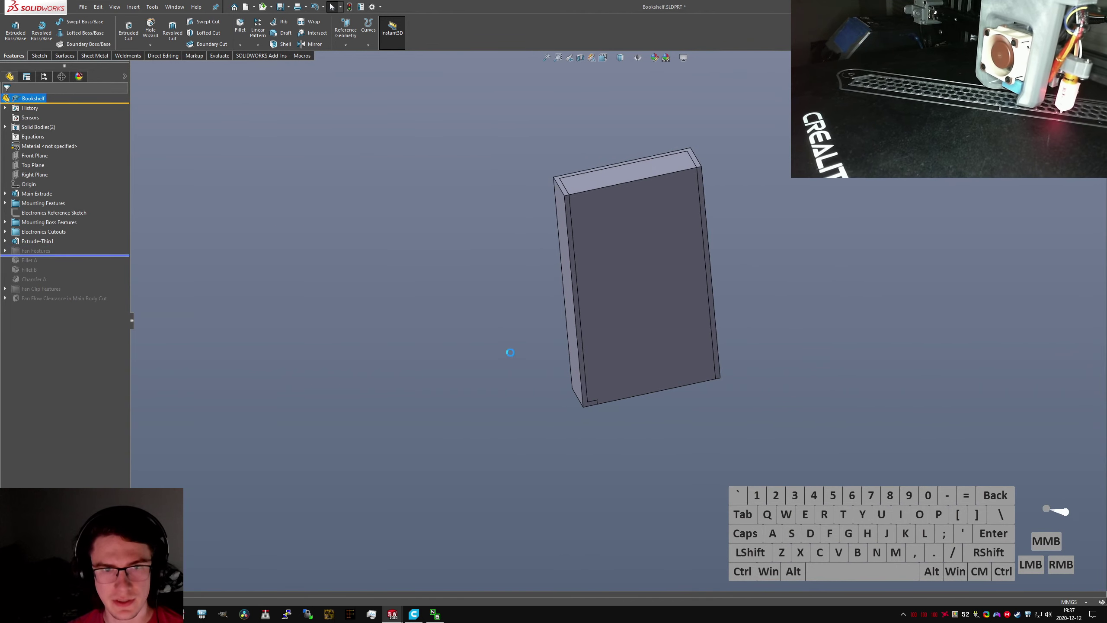
Examine the fan area of the enclosure and the sketch that drives the Crosswise Fan Cutouts feature
scroll(688, 264, down, 4)
mouse_move(688, 264)
middle_down()
mouse_move(566, 225)
mouse_move(610, 323)
mouse_move(570, 265)
mouse_move(565, 204)
middle_up()
scroll(612, 330, down, 4)
click(565, 204)
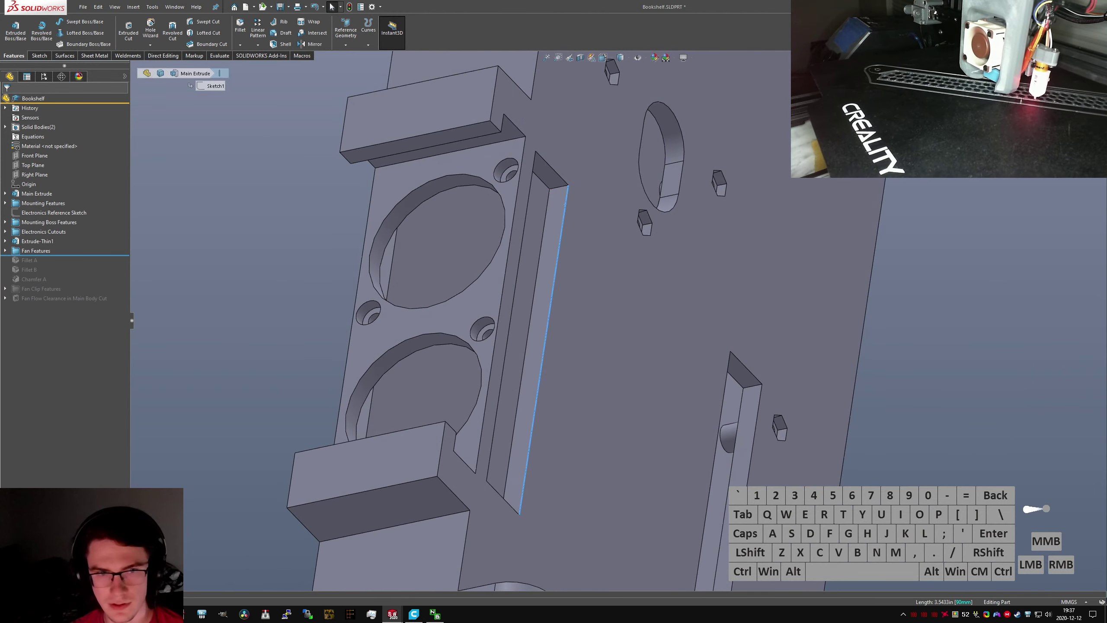
click(6, 251)
click(35, 260)
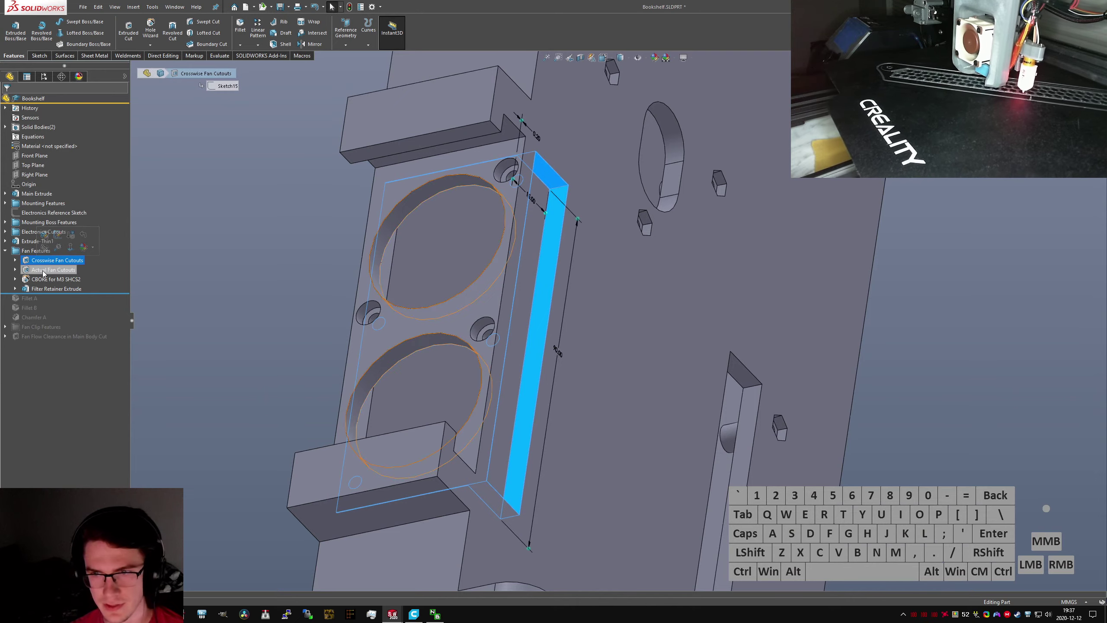
click(15, 261)
click(44, 269)
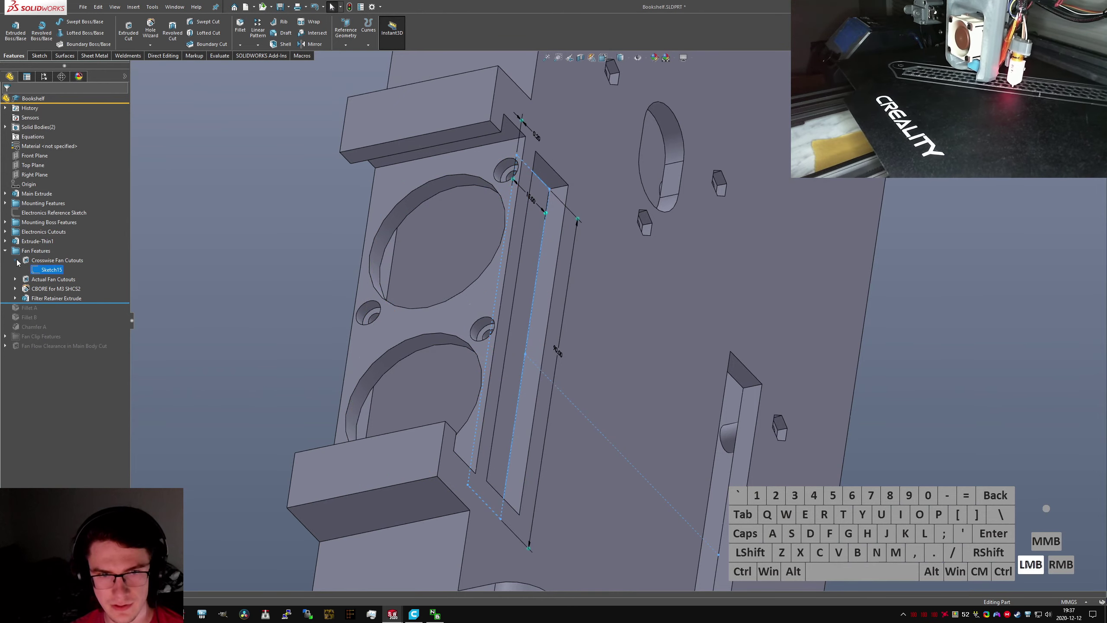
Edit the Crosswise Fan Cutouts feature and add the new cover body to its feature scope
click(16, 261)
click(42, 260)
click(43, 241)
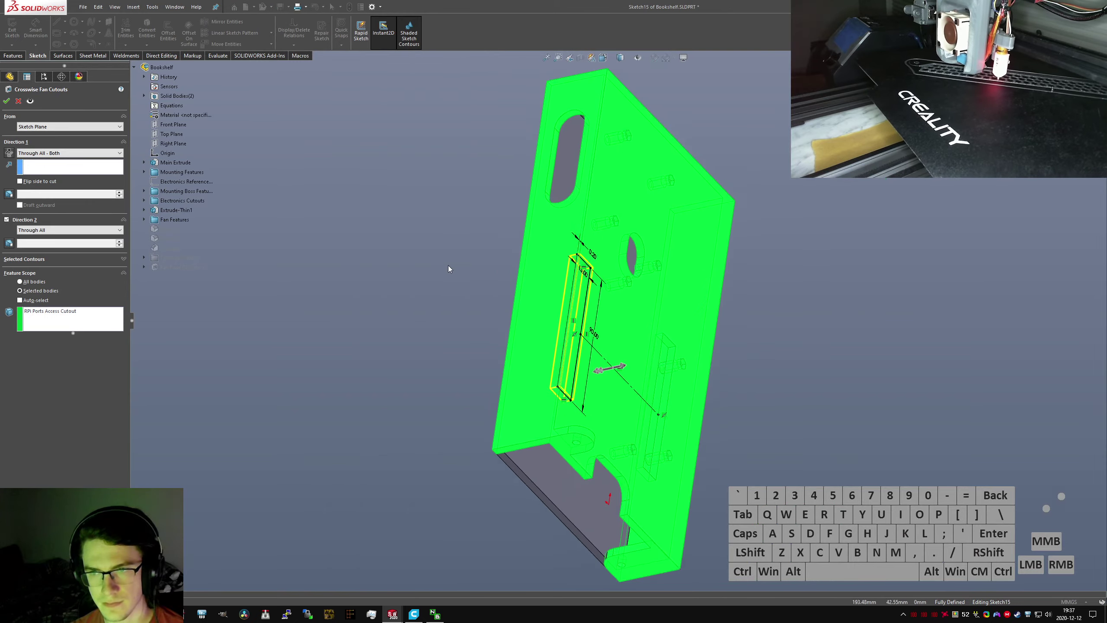
middle_drag(448, 265, 463, 323)
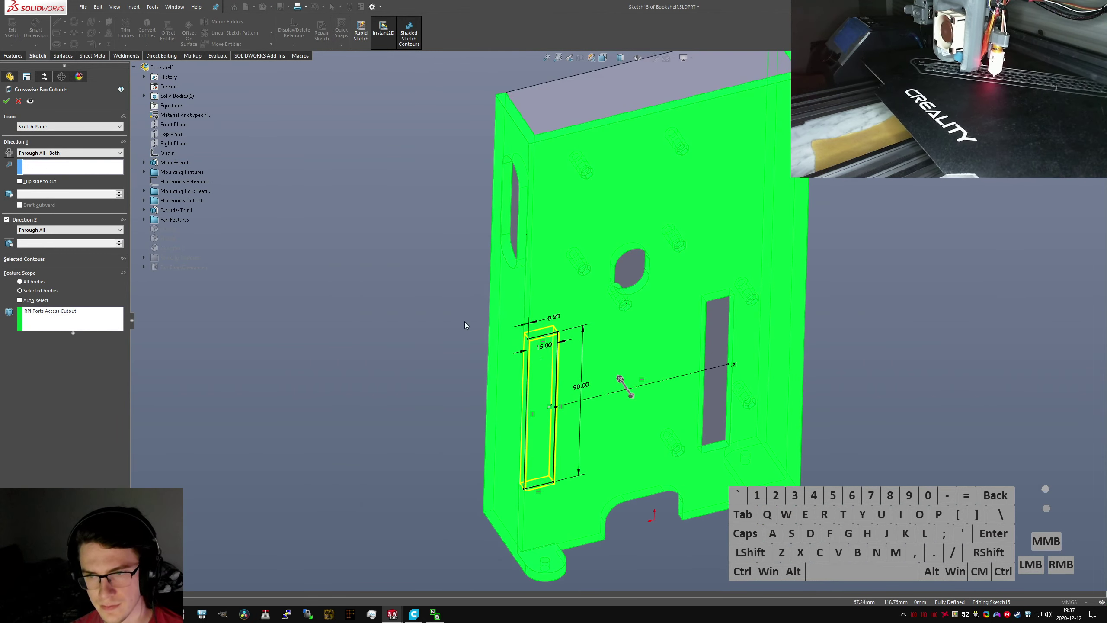
scroll(464, 323, down, 1)
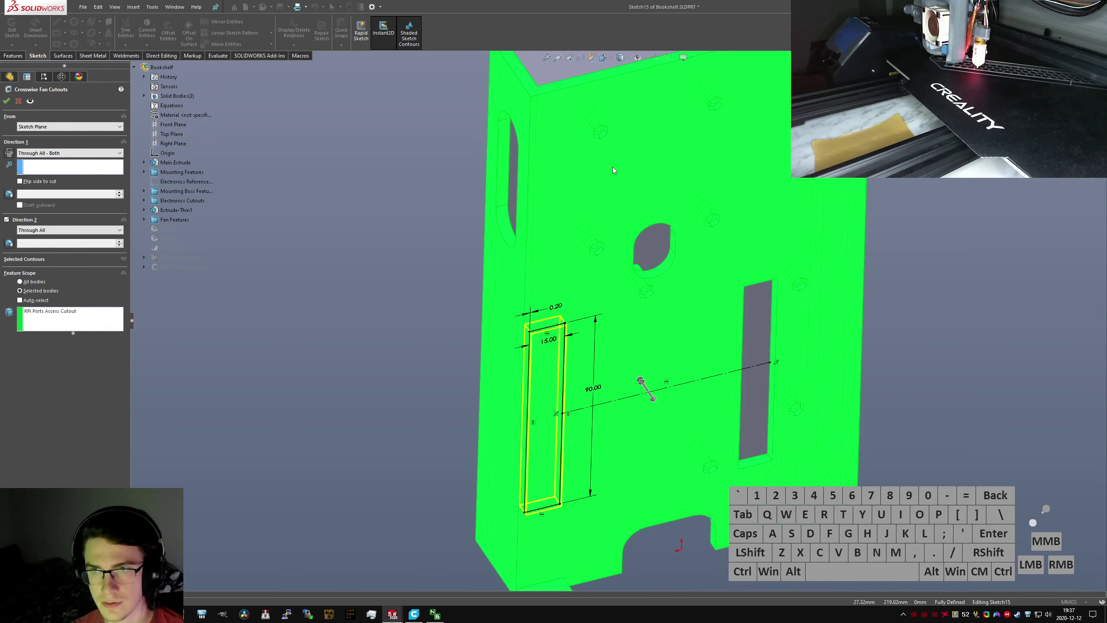
scroll(612, 170, up, 2)
click(572, 140)
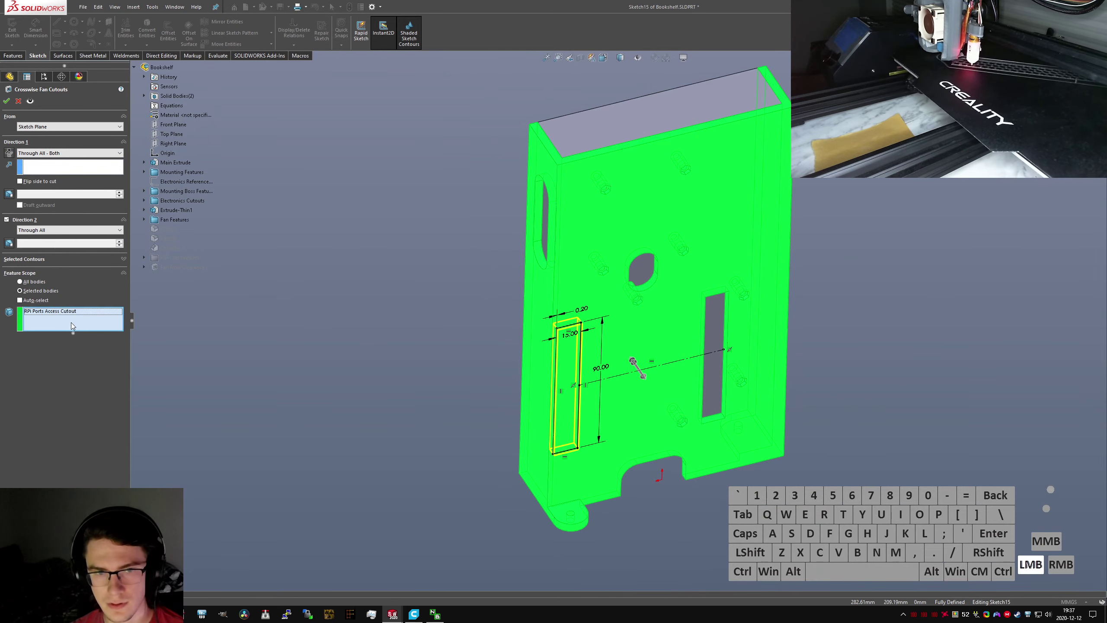
right_click(617, 126)
click(639, 185)
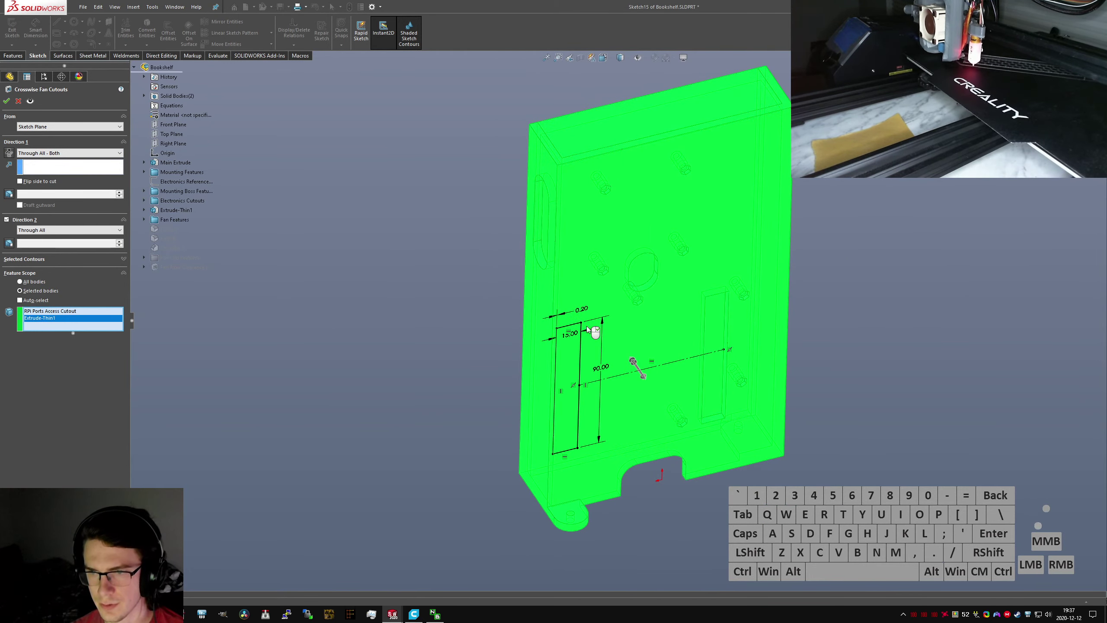
Inspect the crosswise fan cutout where it meets the cover and enclosure bodies
scroll(558, 380, down, 5)
scroll(557, 382, down, 5)
mouse_move(545, 358)
middle_down()
mouse_move(588, 339)
mouse_move(653, 445)
mouse_move(662, 506)
mouse_move(658, 452)
mouse_move(543, 302)
mouse_move(563, 363)
middle_up()
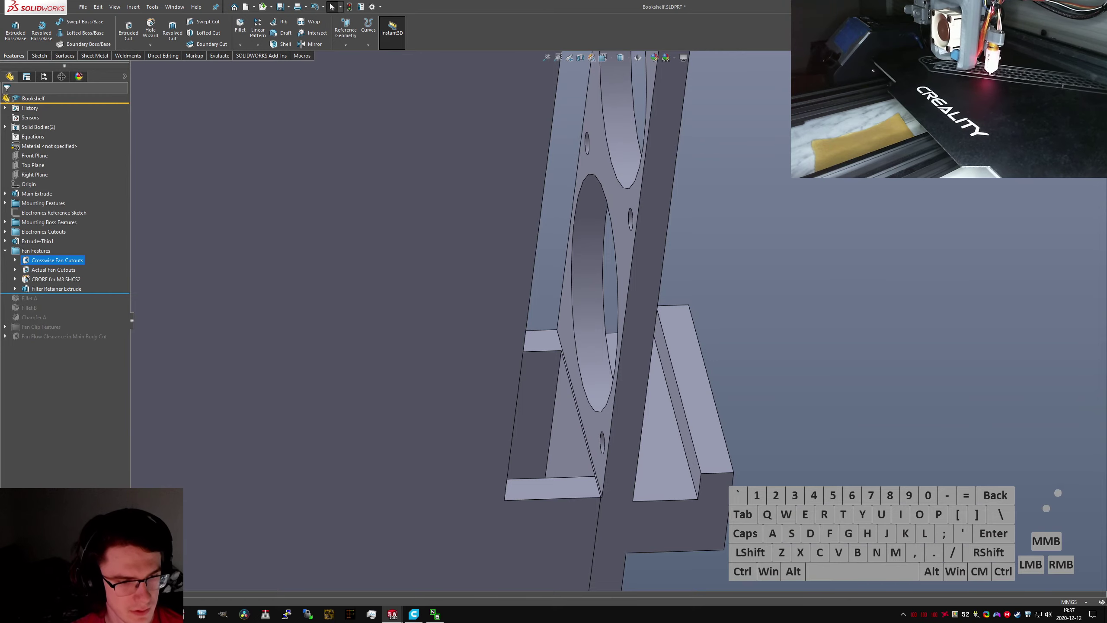
click(757, 322)
scroll(602, 355, up, 2)
scroll(622, 210, down, 1)
mouse_move(622, 211)
middle_down()
mouse_move(625, 182)
mouse_move(627, 192)
middle_up()
scroll(662, 250, up, 6)
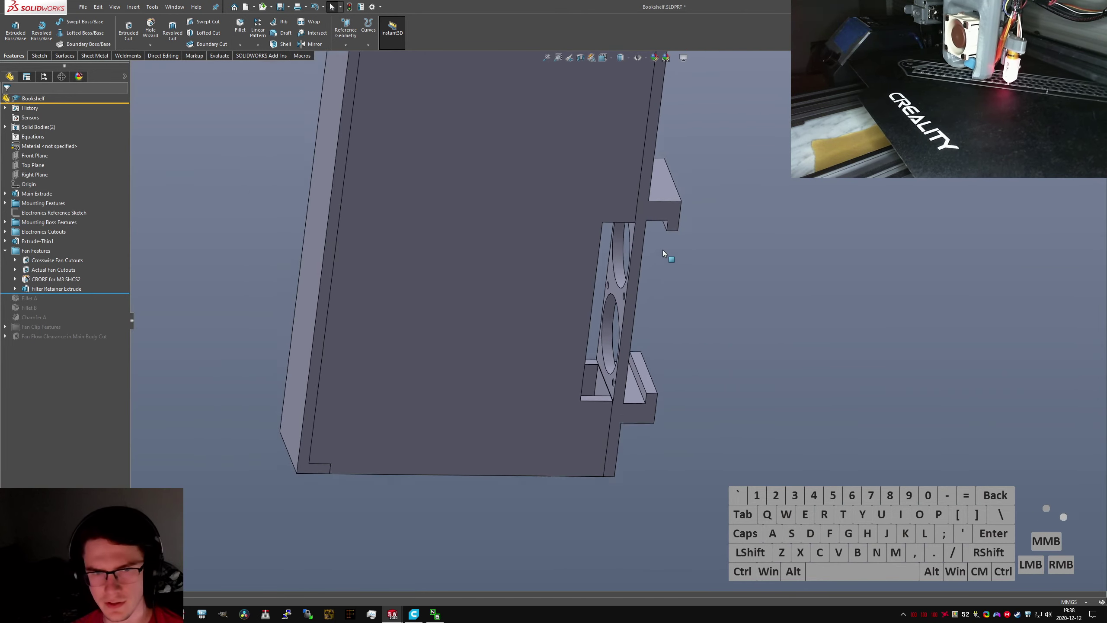
click(659, 249)
scroll(647, 230, up, 4)
scroll(646, 230, down, 1)
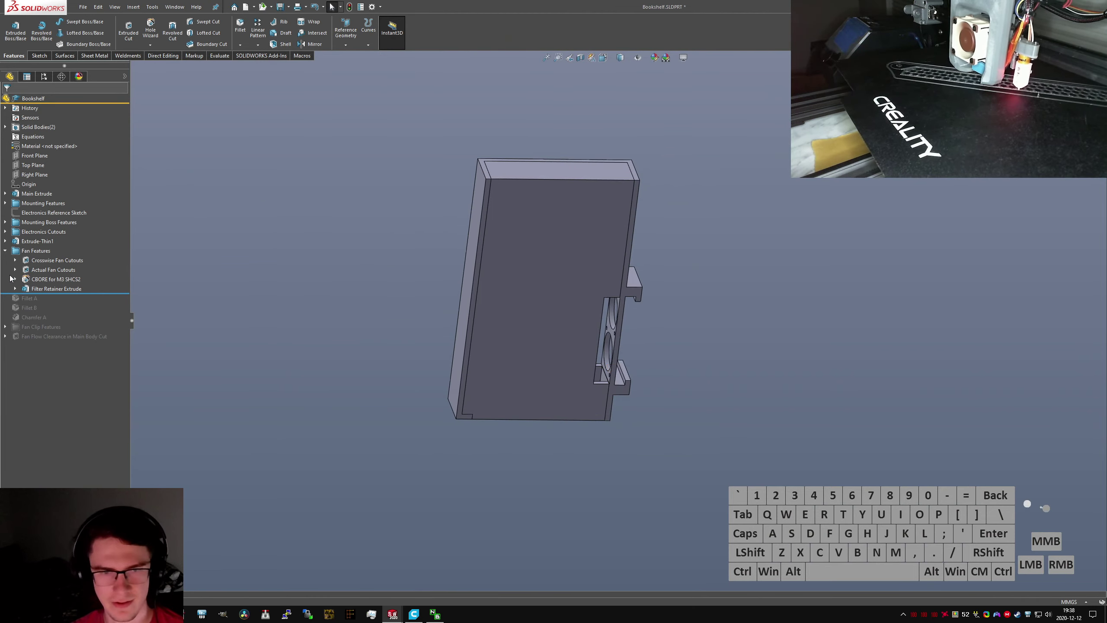
Collapse the Fan Features folder and roll the model back to directly after the thin extrusion
click(6, 250)
click(30, 243)
drag(66, 255, 66, 247)
click(692, 293)
Rename the cover's thin extrusion feature as Lid Thin Extrude
click(60, 240)
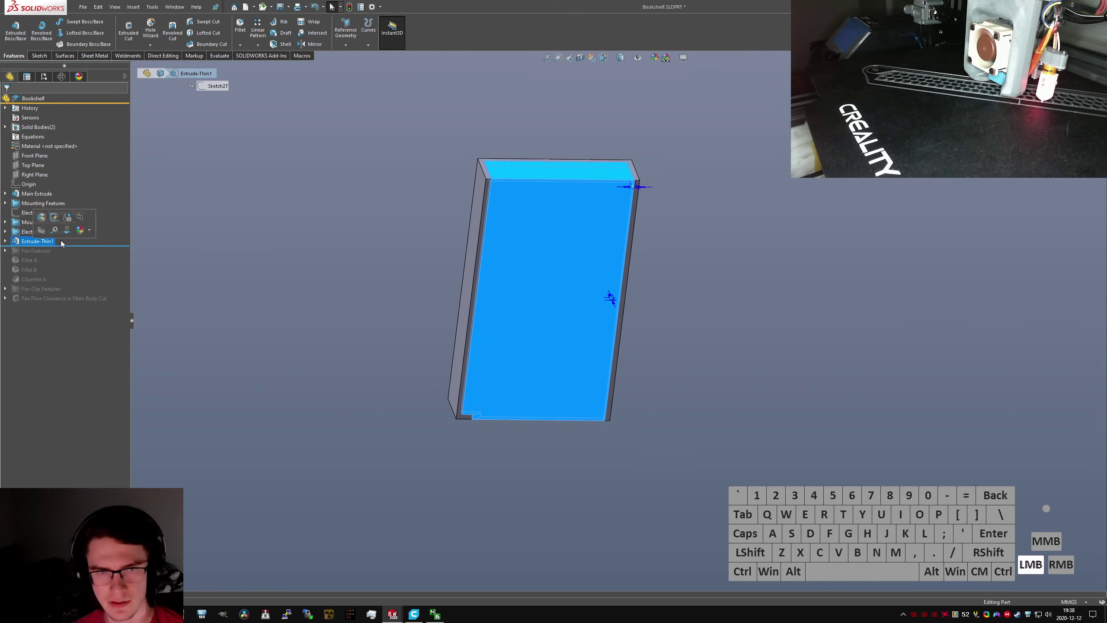
click(46, 241)
text(Lid Thin)
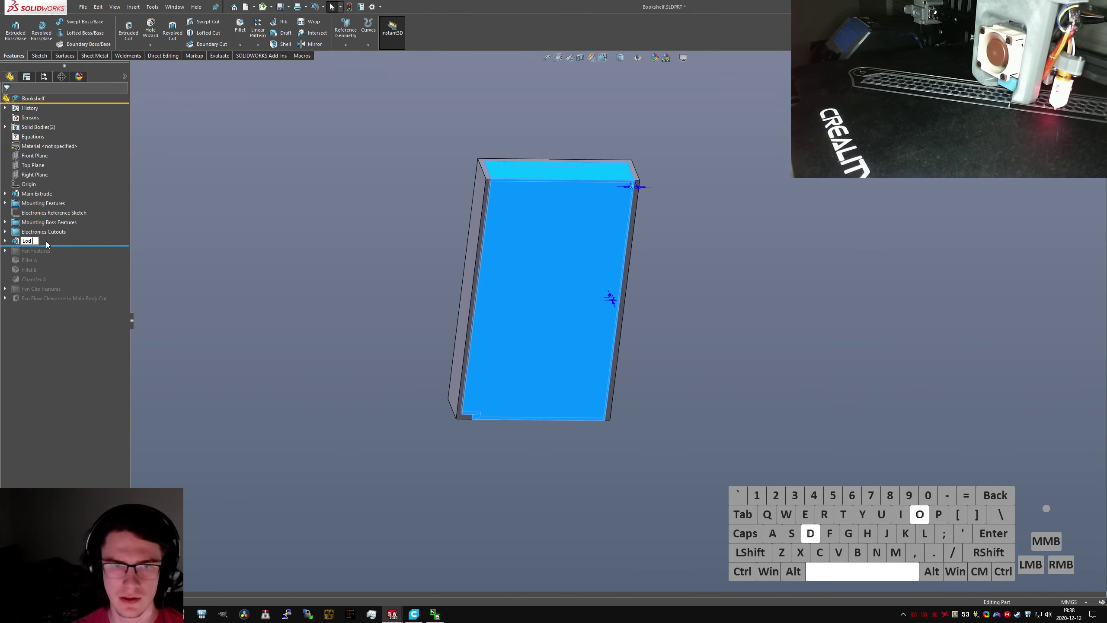
text( Extrude)
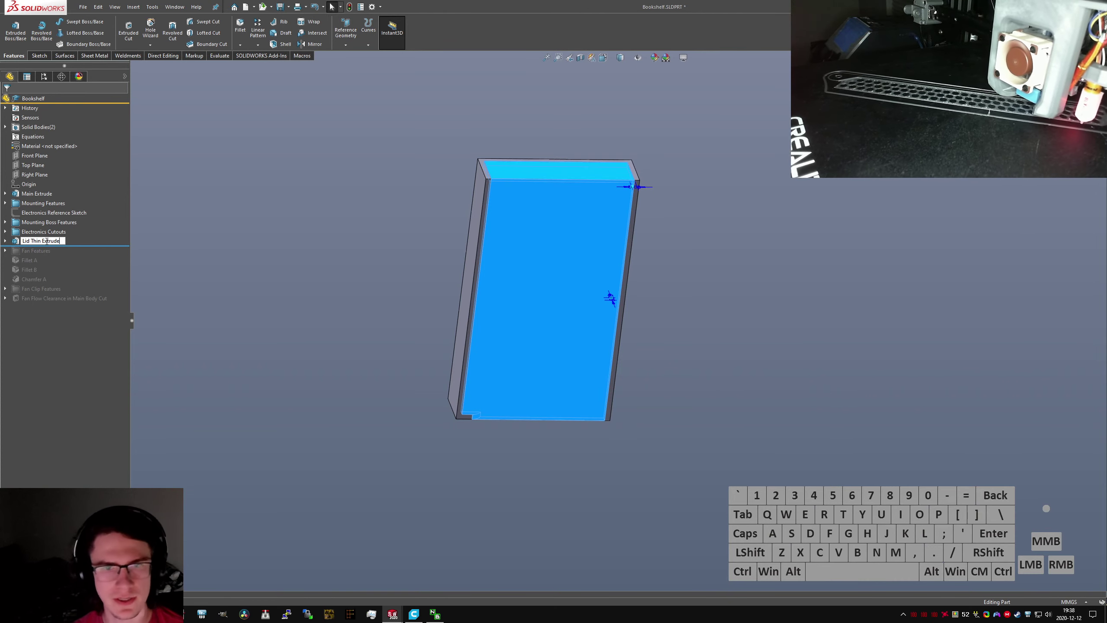
key(Return)
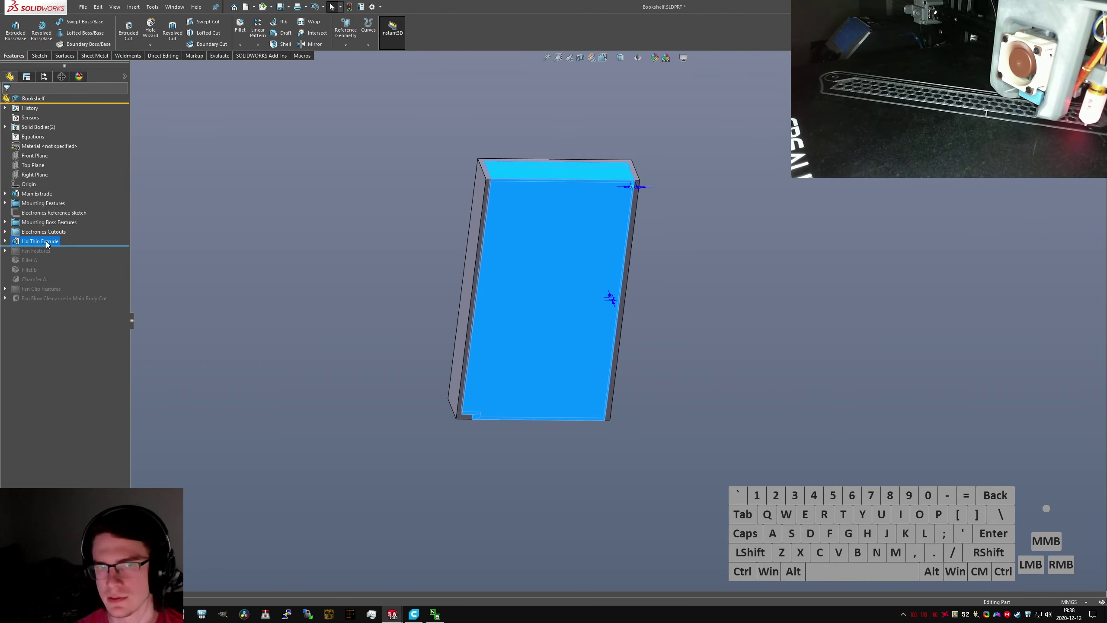
click(687, 214)
Roll the model forward through the fan features, fillets and Chamfer A
scroll(492, 238, down, 5)
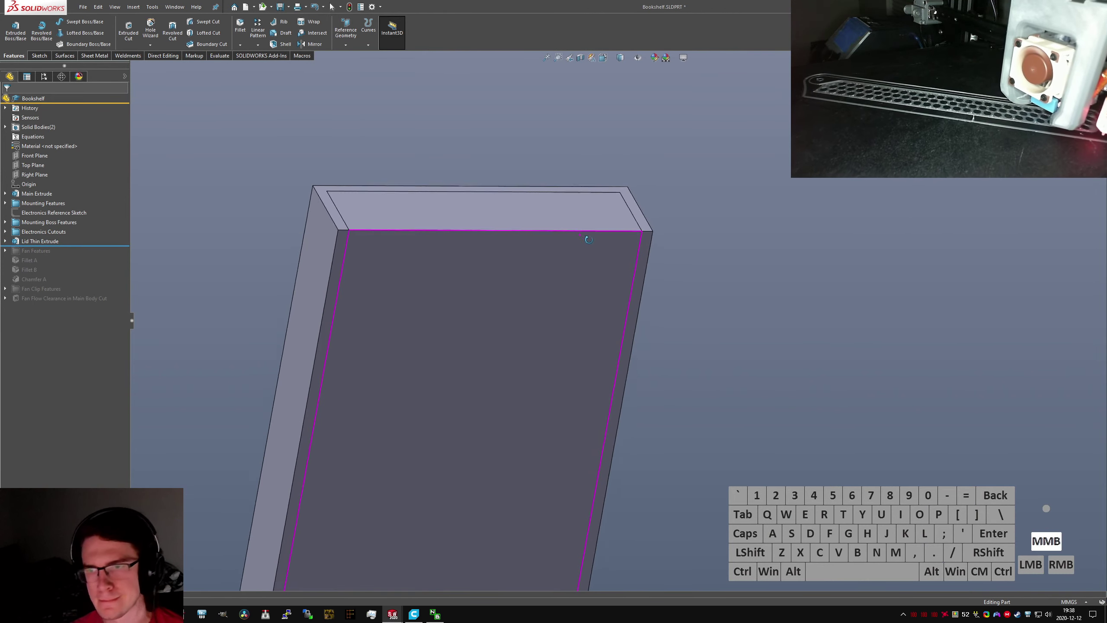
drag(110, 246, 95, 282)
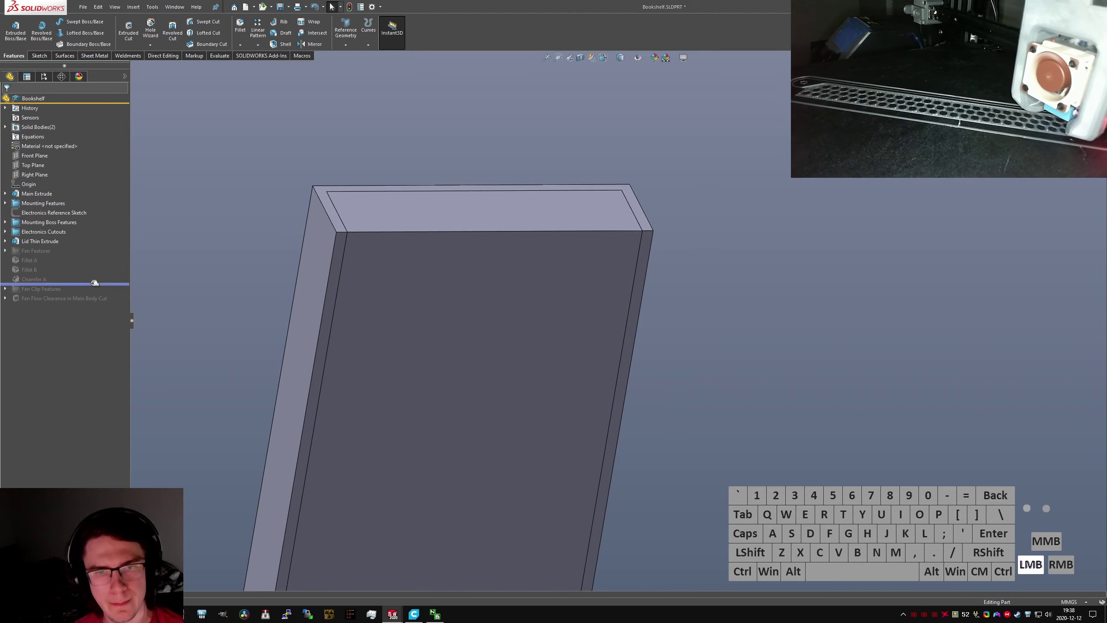
click(221, 212)
Chamfer the lid's edge between its large outer face and upper end face with a symmetric distance of 2 mm
text(schamfer)
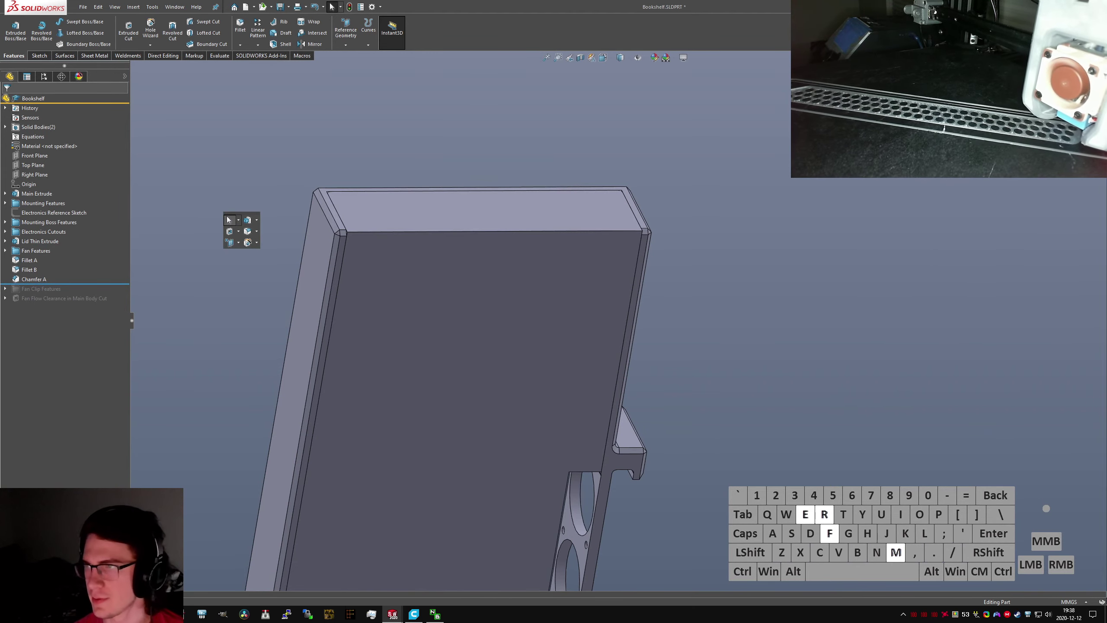
key(Return)
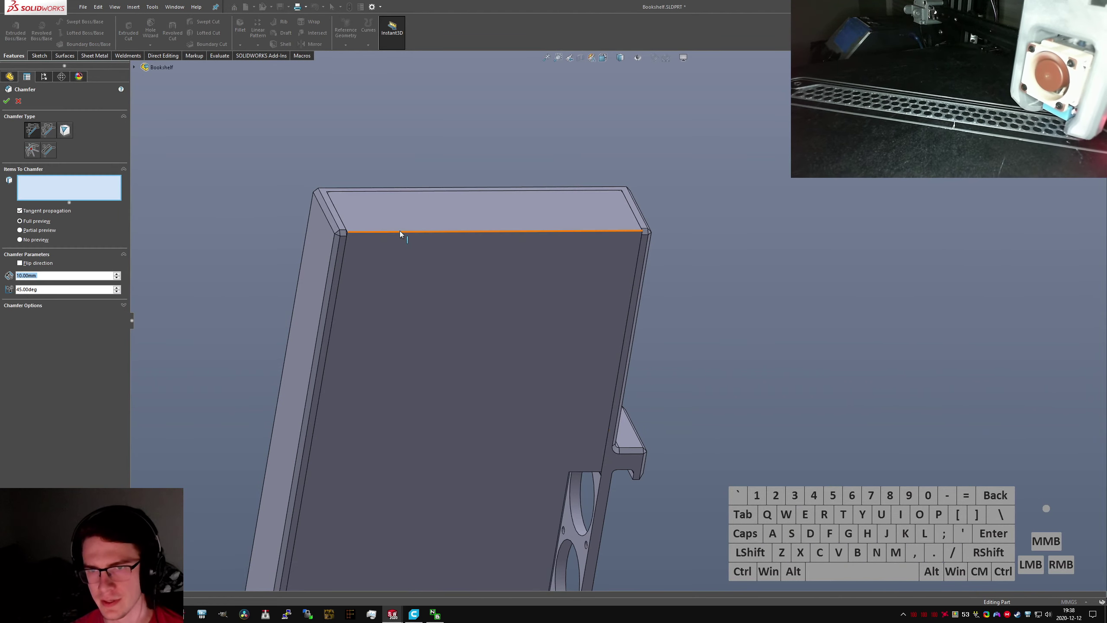
click(400, 232)
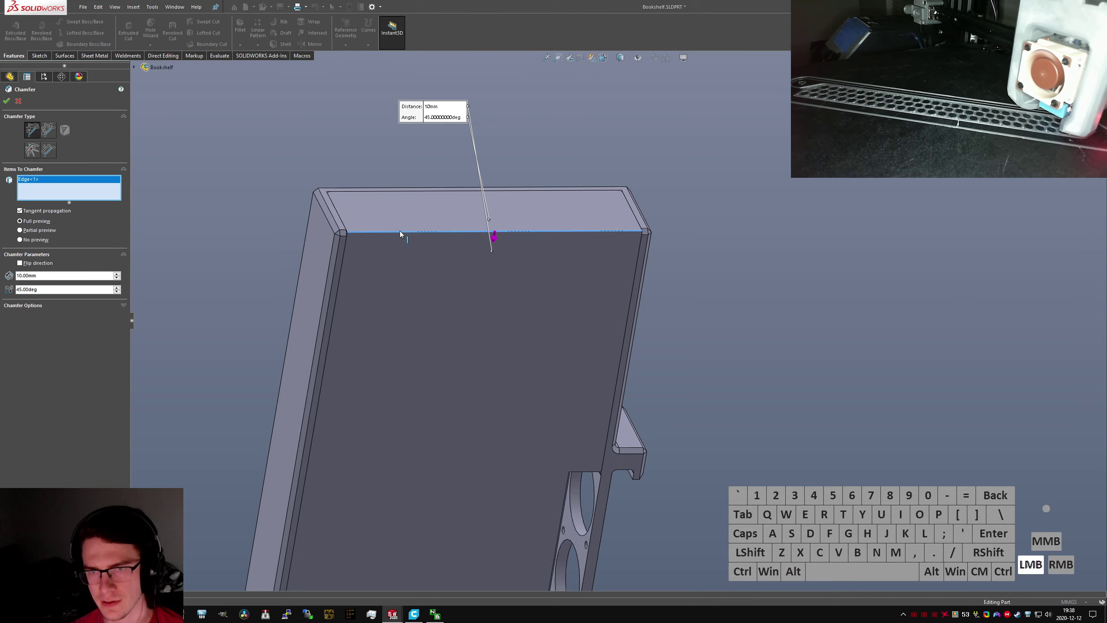
click(49, 129)
text(2)
key(Return)
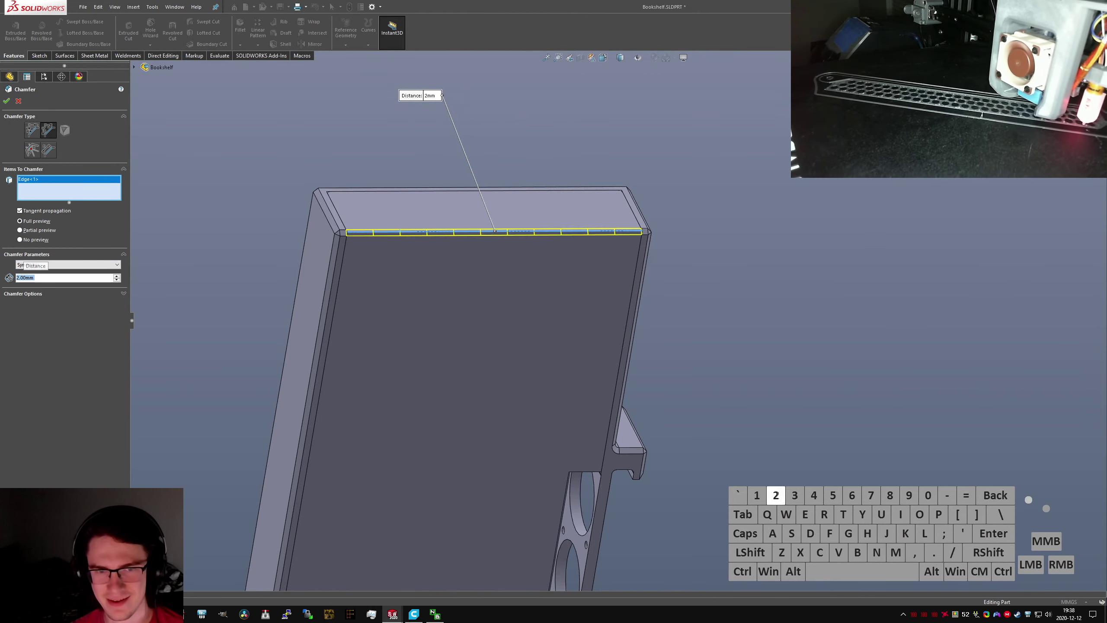
scroll(360, 253, down, 8)
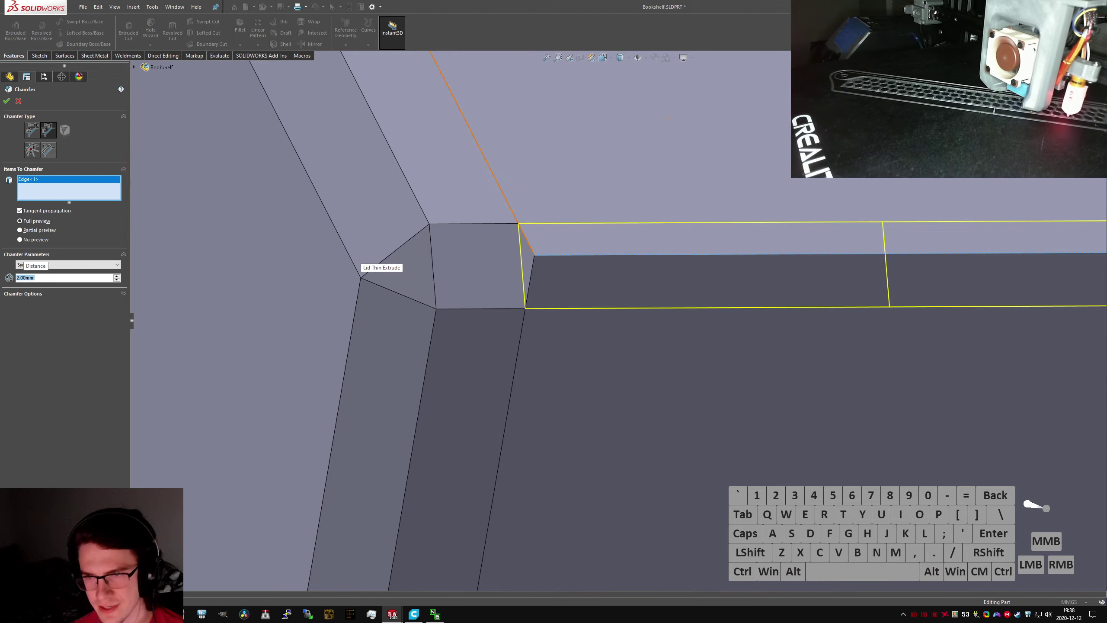
click(6, 101)
Inspect the new lid chamfer and the corner notch where the lid meets the enclosure's lower end
scroll(564, 237, up, 3)
scroll(564, 237, up, 3)
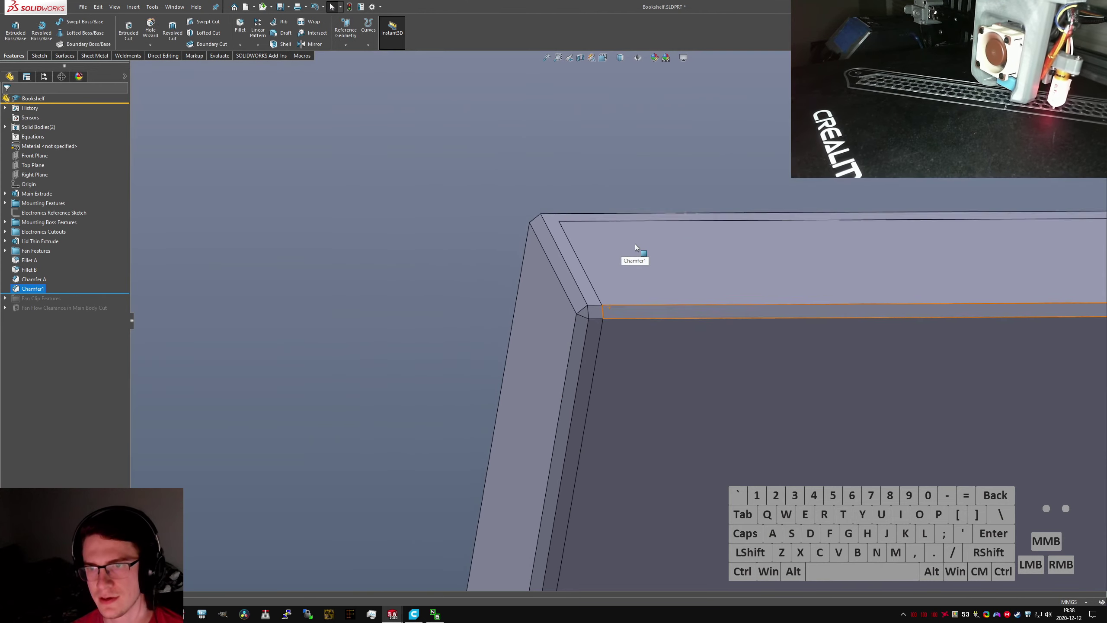
middle_drag(634, 245, 609, 321)
scroll(563, 295, down, 4)
scroll(609, 321, up, 5)
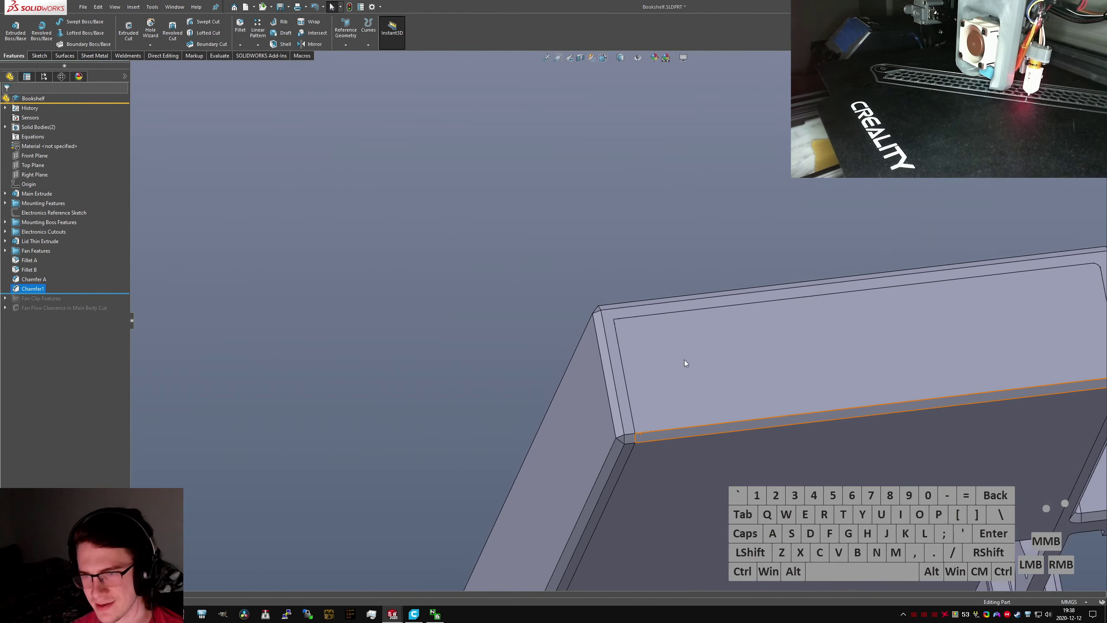
middle_drag(830, 354, 685, 322)
scroll(699, 412, down, 5)
scroll(671, 329, up, 5)
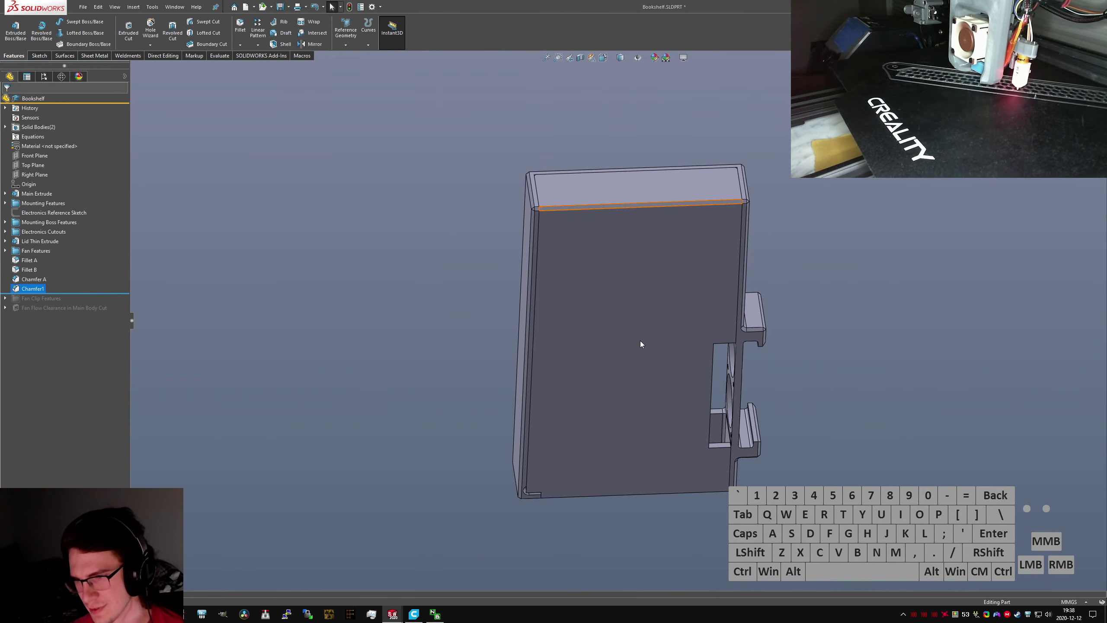
middle_drag(598, 341, 522, 510)
scroll(633, 299, down, 6)
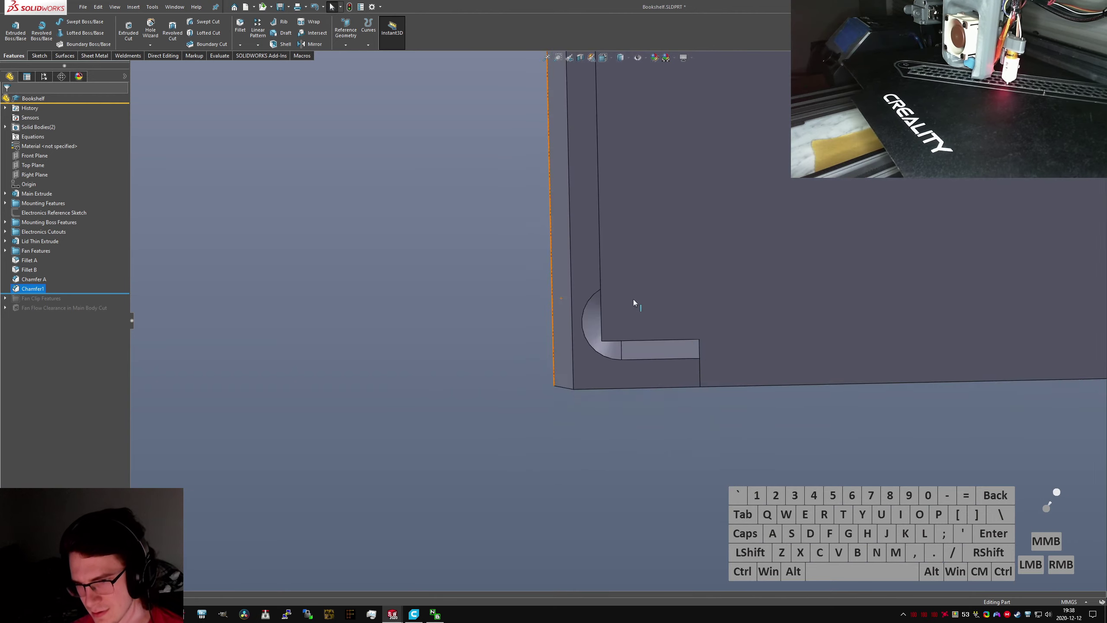
middle_drag(586, 363, 585, 352)
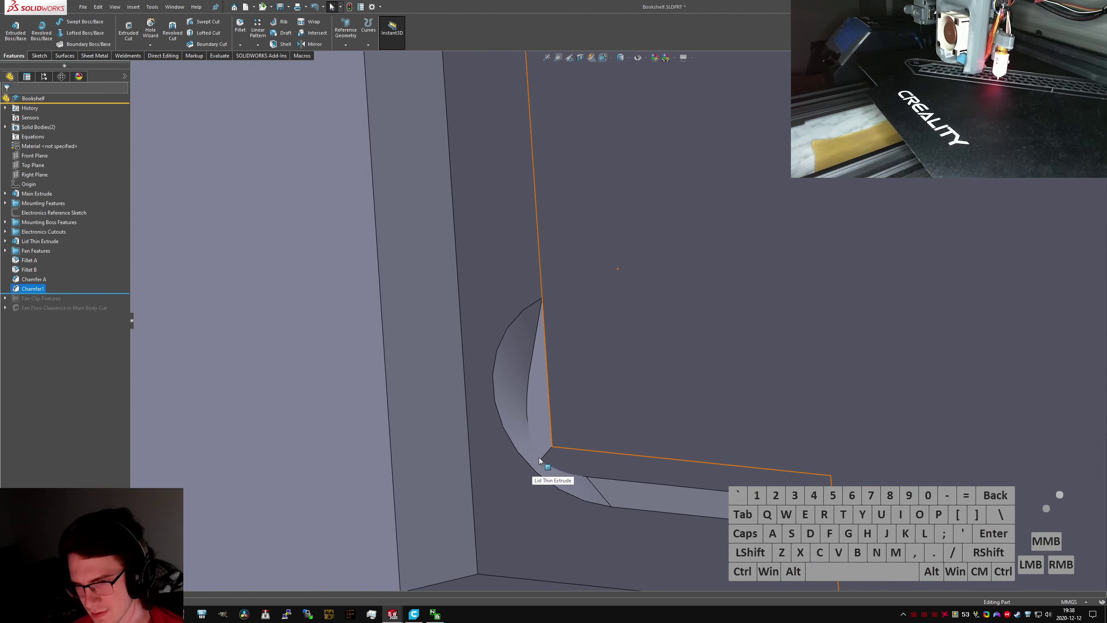
scroll(562, 448, up, 5)
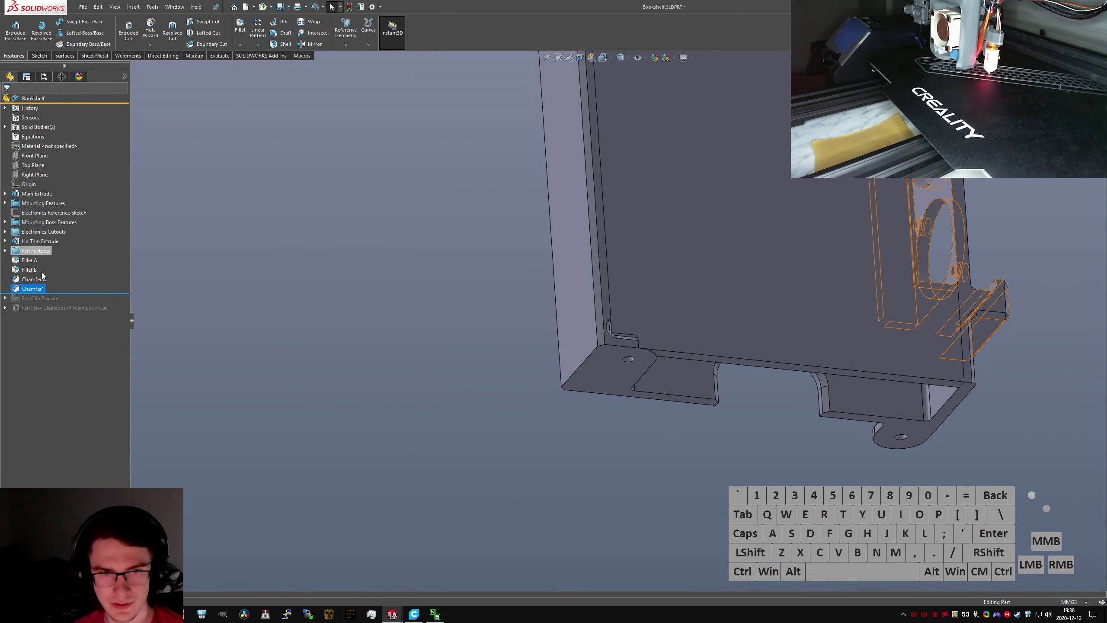
Rename the new lid chamfer feature as Chamfer B
click(75, 292)
click(26, 289)
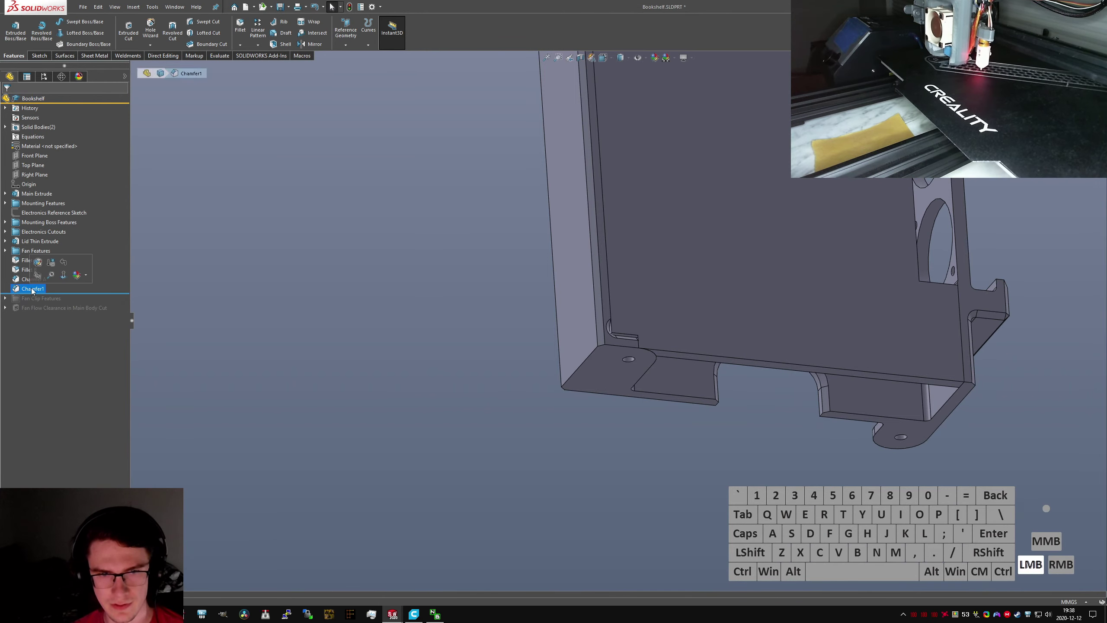
text(Chanmf)
key(BackSpace)
key(BackSpace)
key(BackSpace)
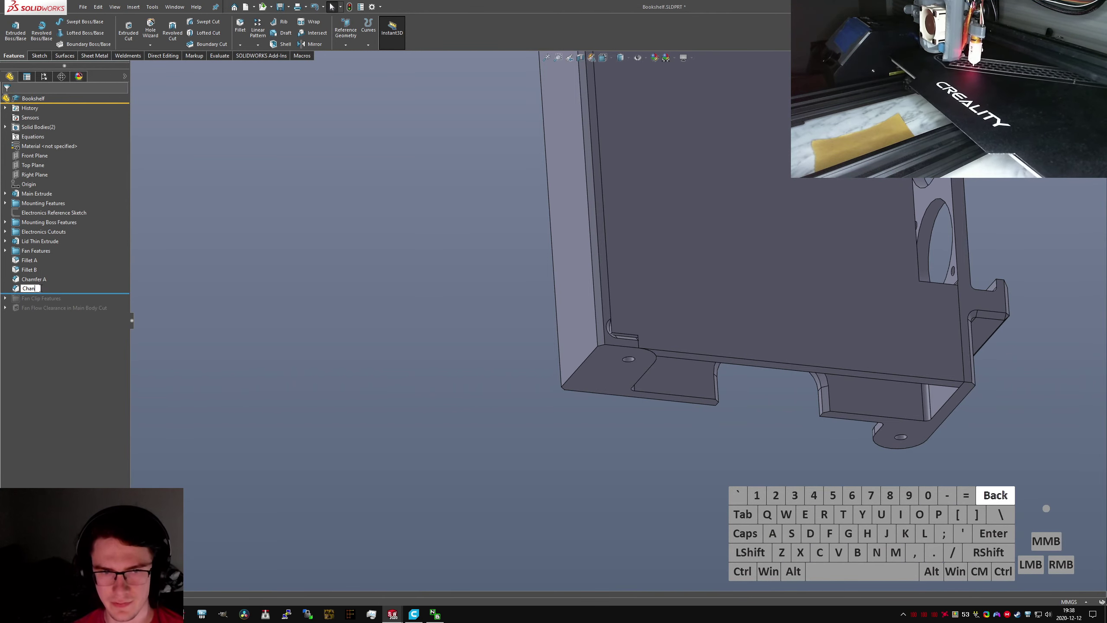
text(mfer B)
key(Return)
Change the name of the new lid chamfer feature to Lid Chamfer A
click(41, 289)
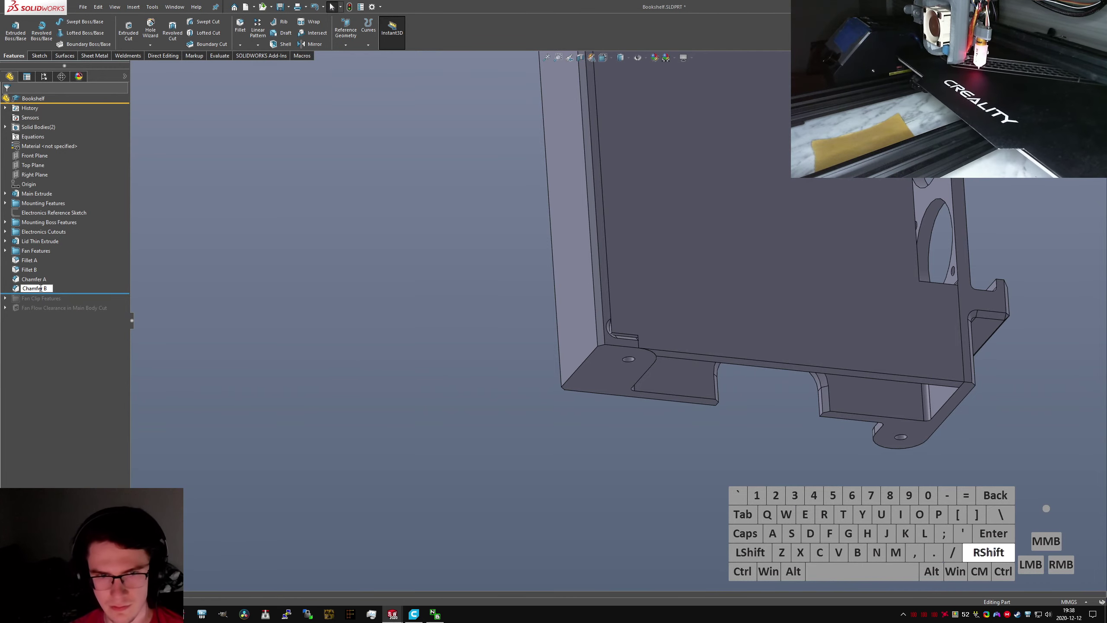
text(Lid A)
key(Return)
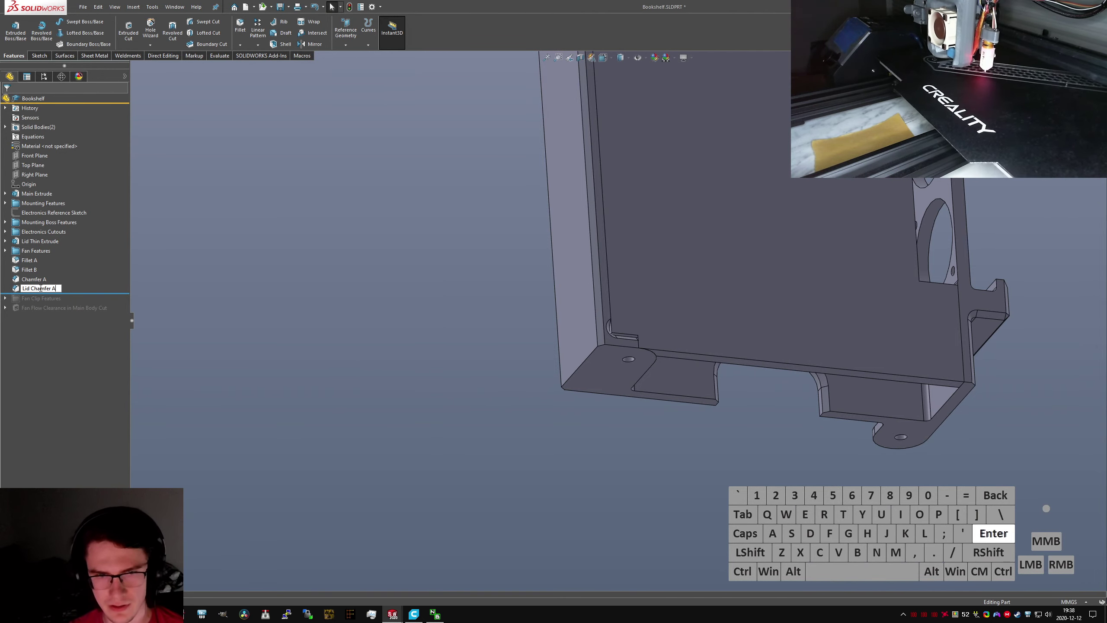
Rename the enclosure's existing Chamfer A feature as Base Chamfer A
click(31, 281)
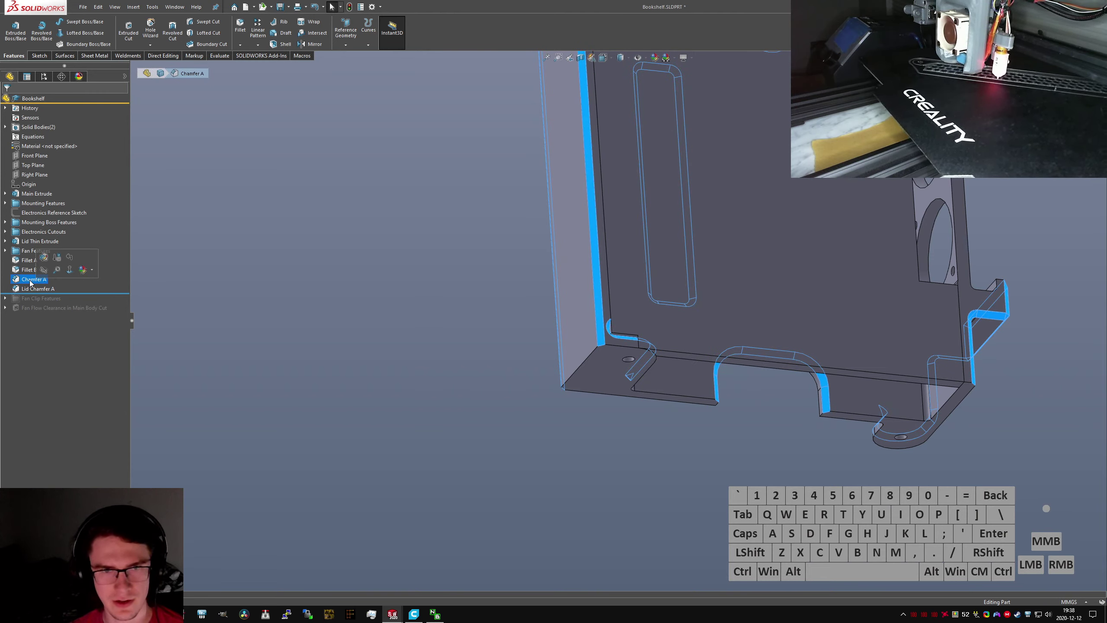
click(31, 281)
text(Base Chamfer A)
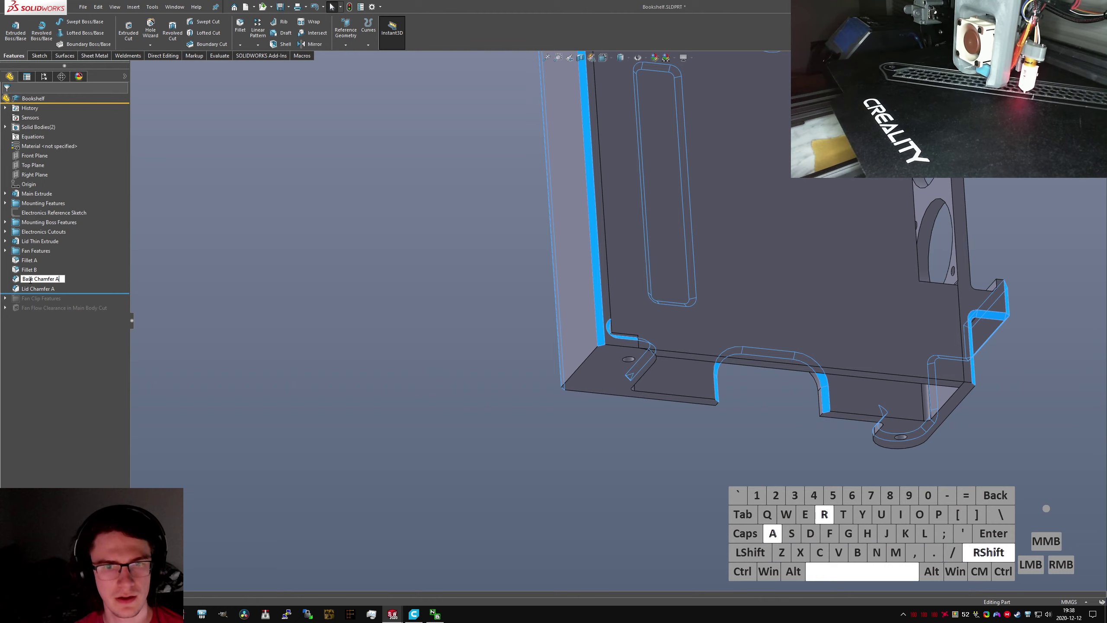
key(Return)
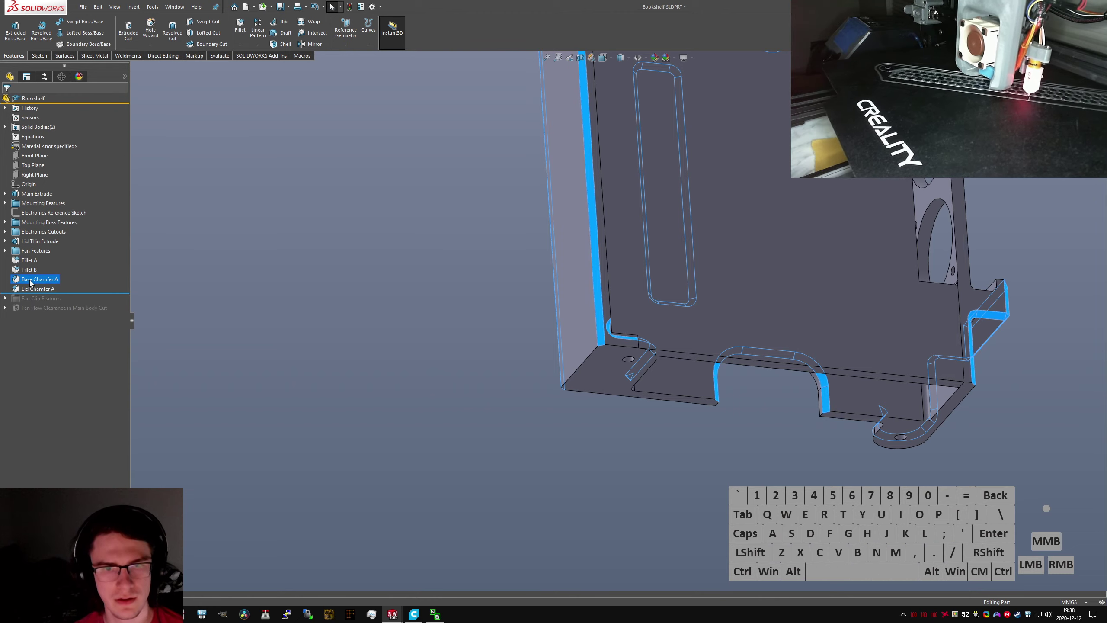
Rename the Fillet A feature as Base Fillet A
click(30, 259)
click(32, 259)
text(Base Fillet A)
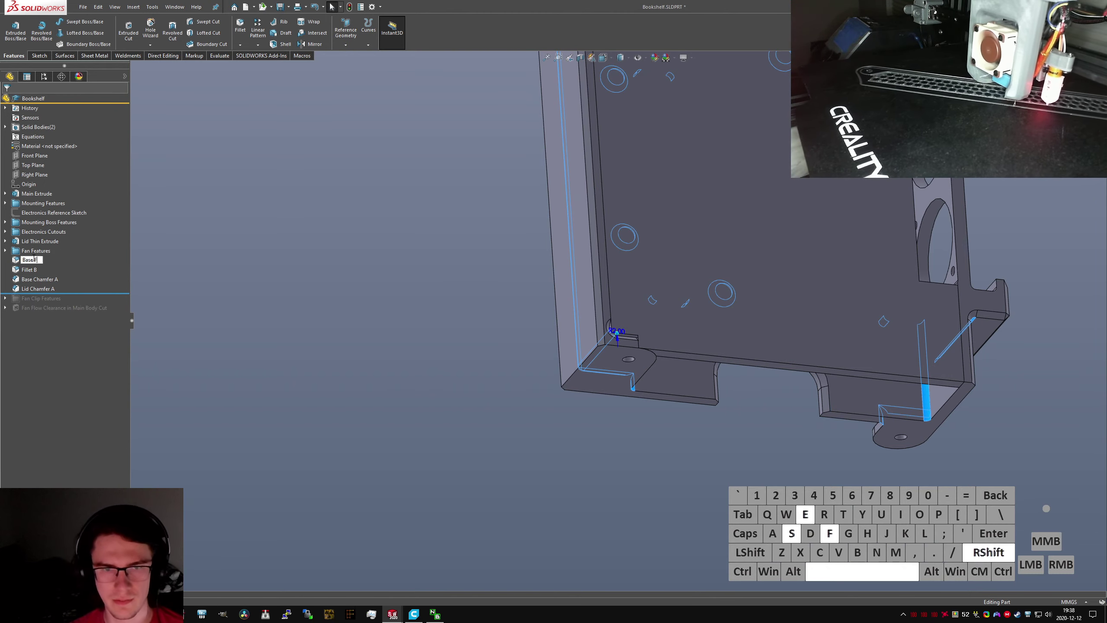
key(Return)
Rename the Fillet B feature as Base Fillet B
click(29, 270)
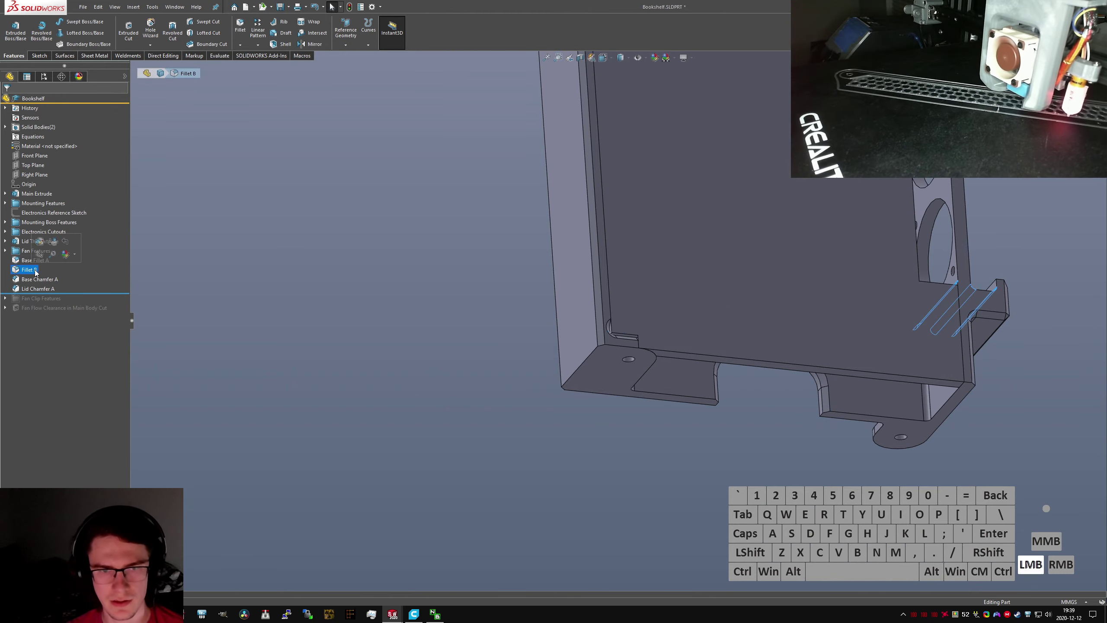
click(31, 270)
text(Base Fi)
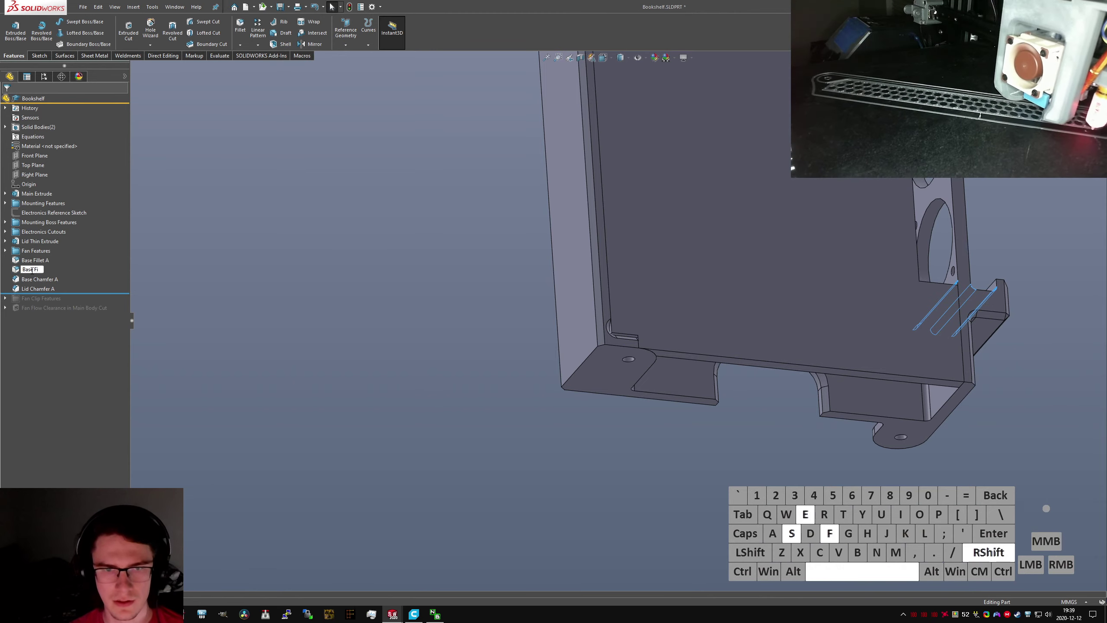
text(llet B)
key(Return)
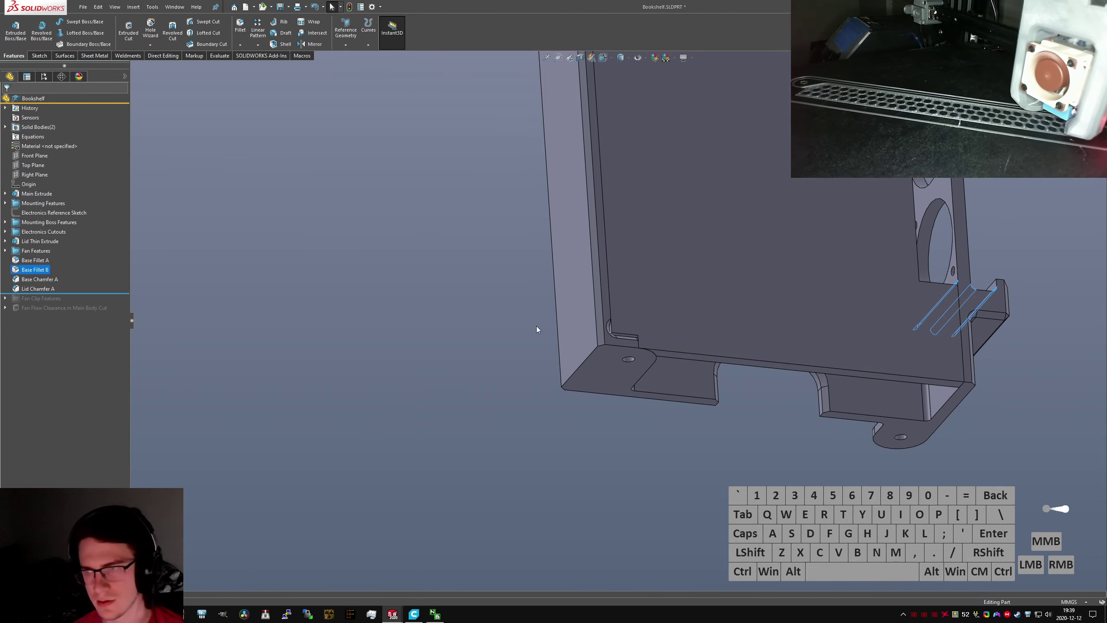
Roll the model history back to just after the Lid Thin Extrude feature
click(538, 330)
scroll(645, 315, up, 7)
scroll(666, 224, down, 3)
middle_drag(666, 225, 586, 321)
scroll(564, 218, down, 3)
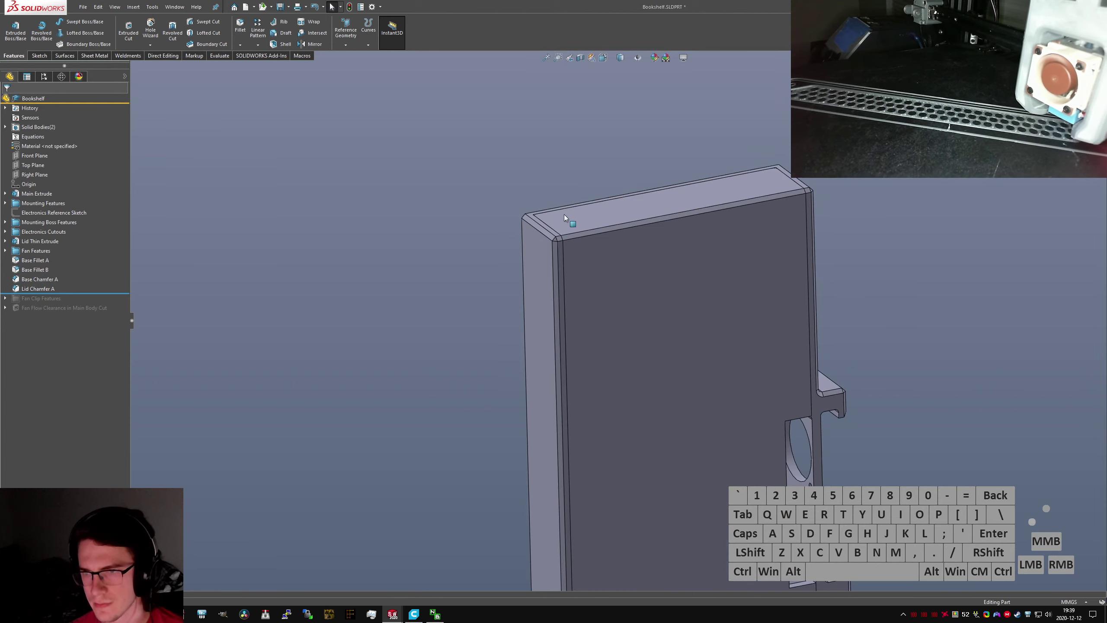
middle_drag(564, 218, 562, 308)
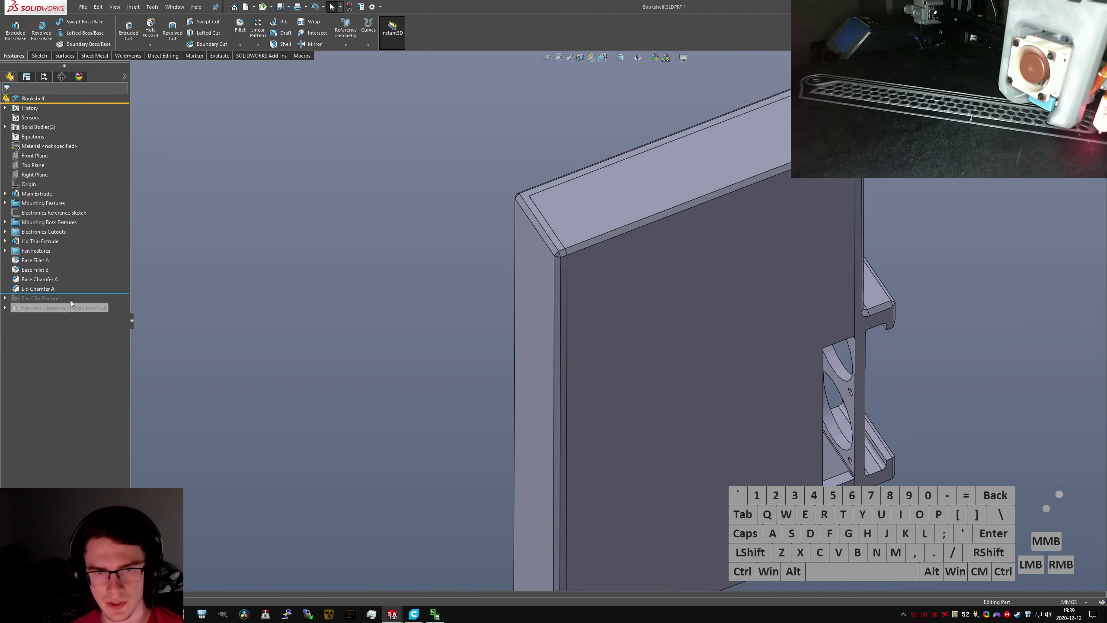
drag(80, 292, 75, 247)
click(327, 220)
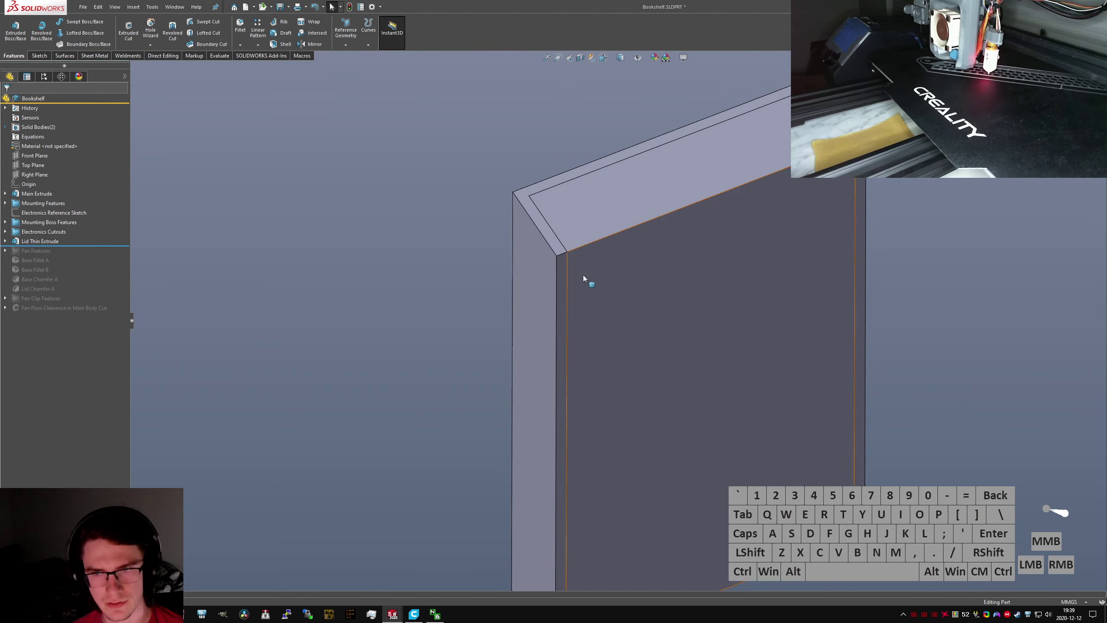
Hide the enclosure base body, listed among the solid bodies as RPi Ports Access Cutout, leaving only the lid
click(522, 283)
key(Tab)
click(438, 254)
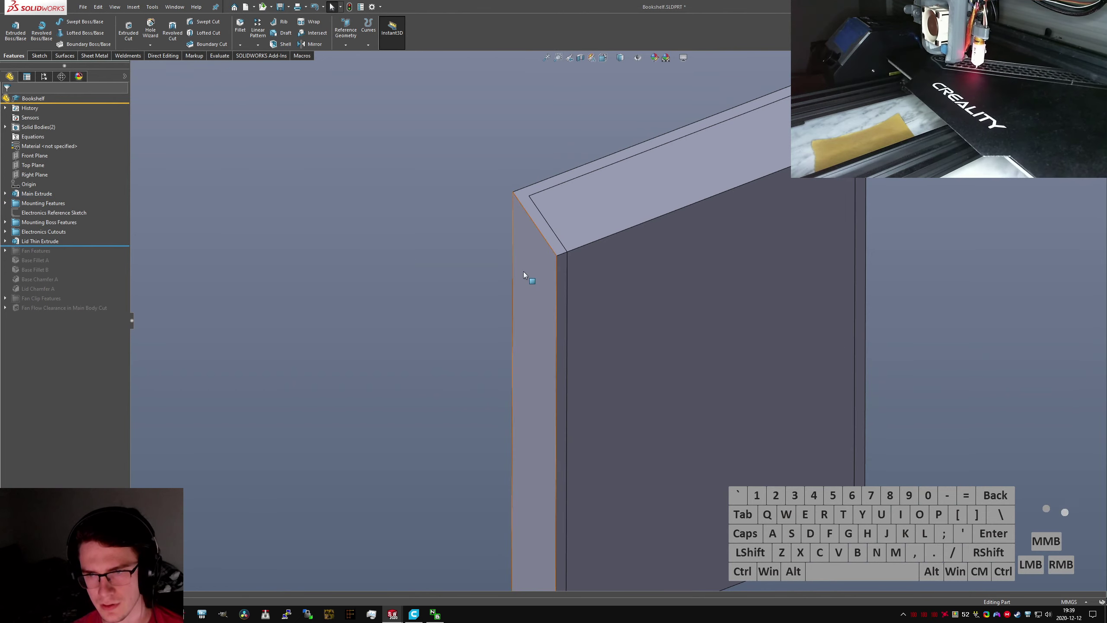
click(5, 127)
click(43, 145)
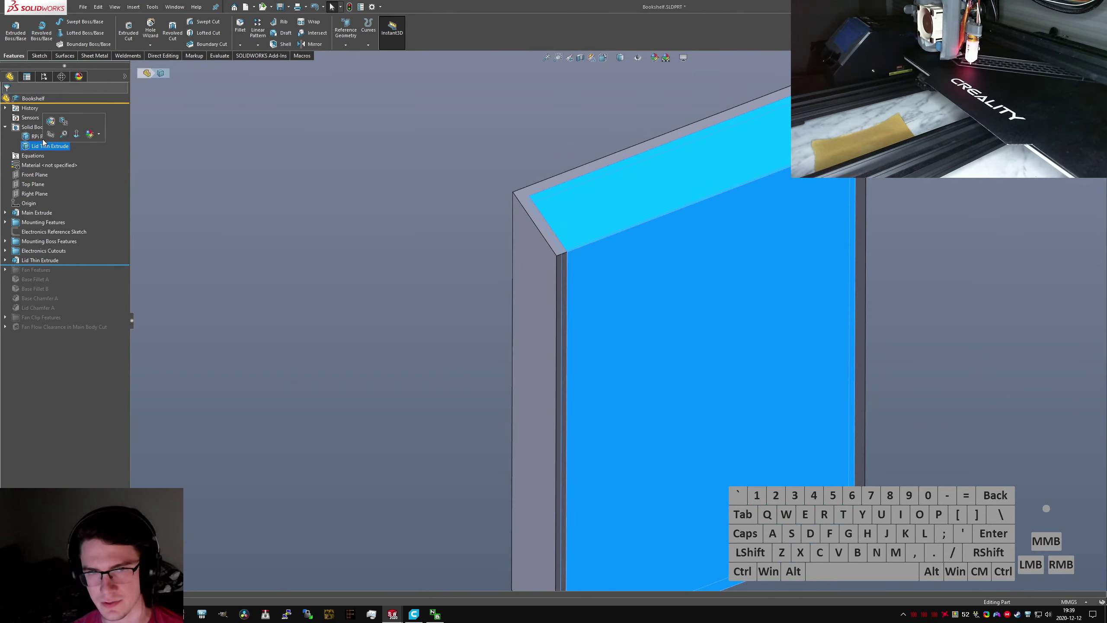
click(44, 137)
click(505, 267)
right_click(44, 138)
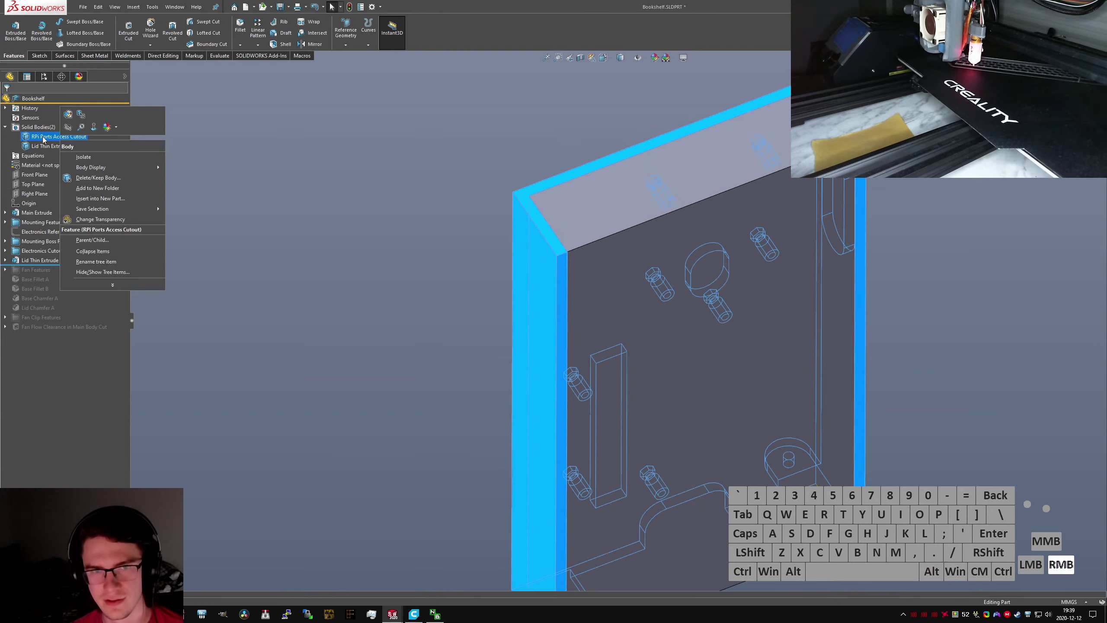
click(70, 131)
middle_drag(412, 224, 630, 457)
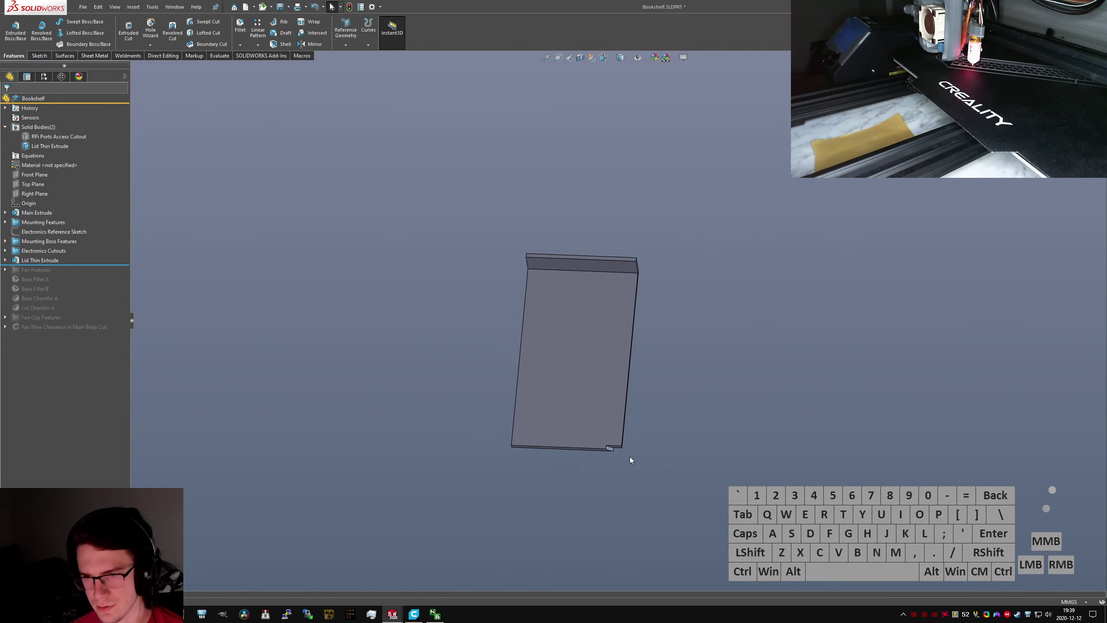
scroll(623, 380, up, 5)
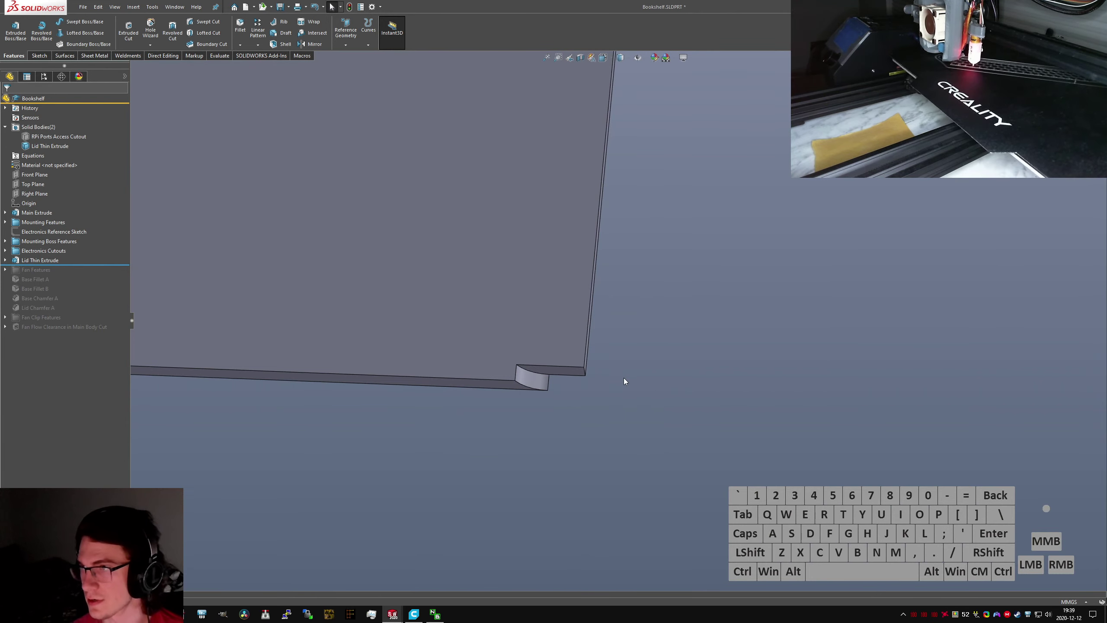
key(Return)
key(Escape)
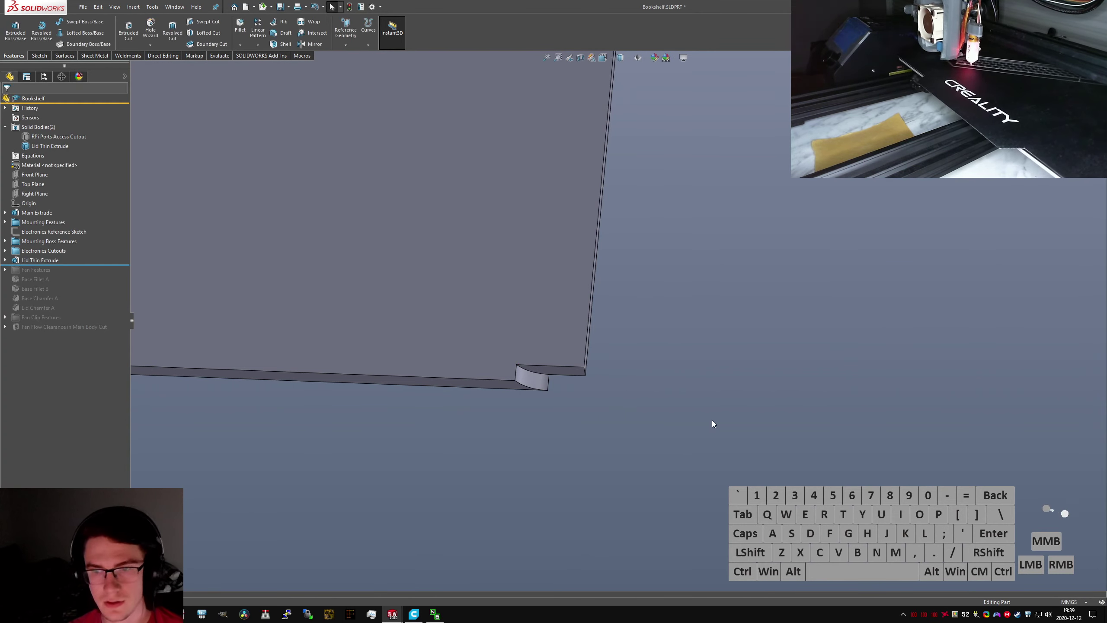
text(sdelete face)
key(Return)
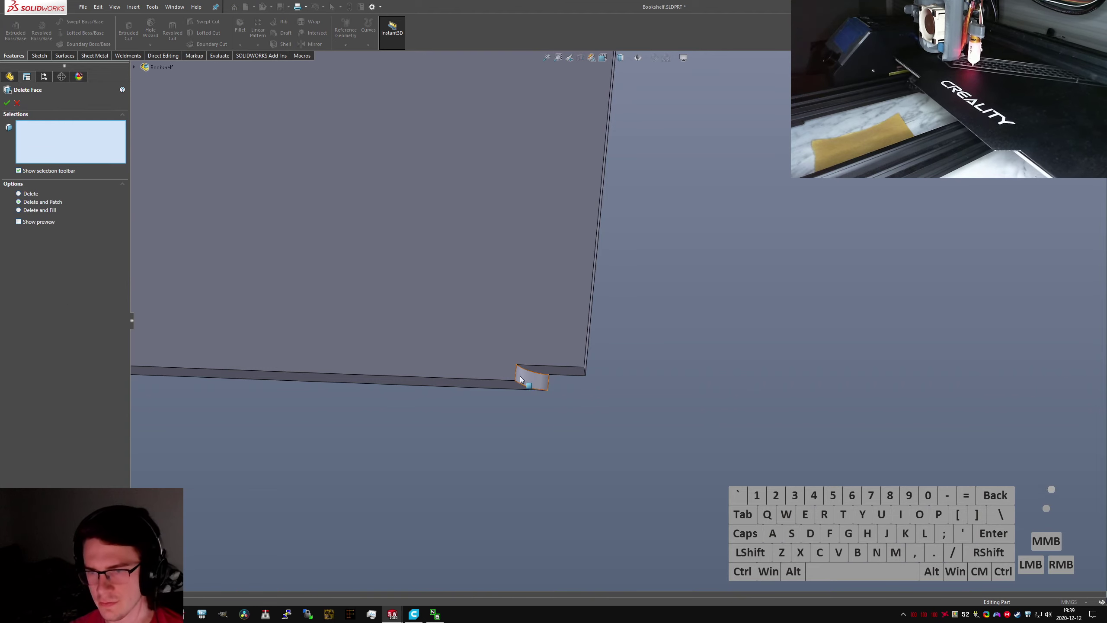
click(527, 386)
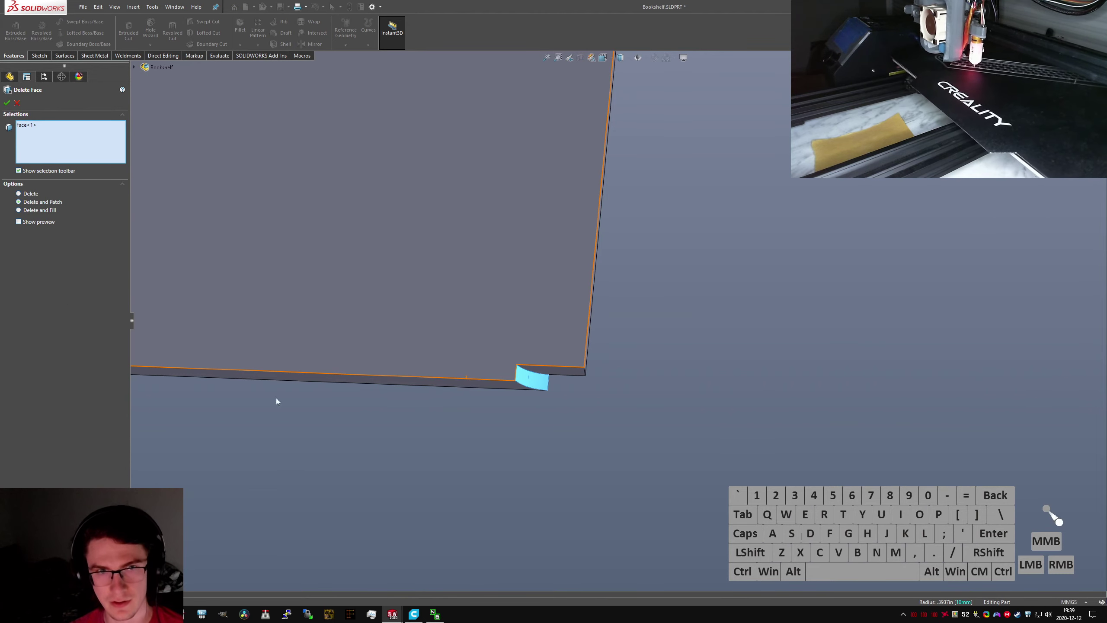
key(Escape)
Offset the curved notch face at the lid's lower end by 0.20 mm in the flipped direction using Move Face
click(436, 522)
text(smove face)
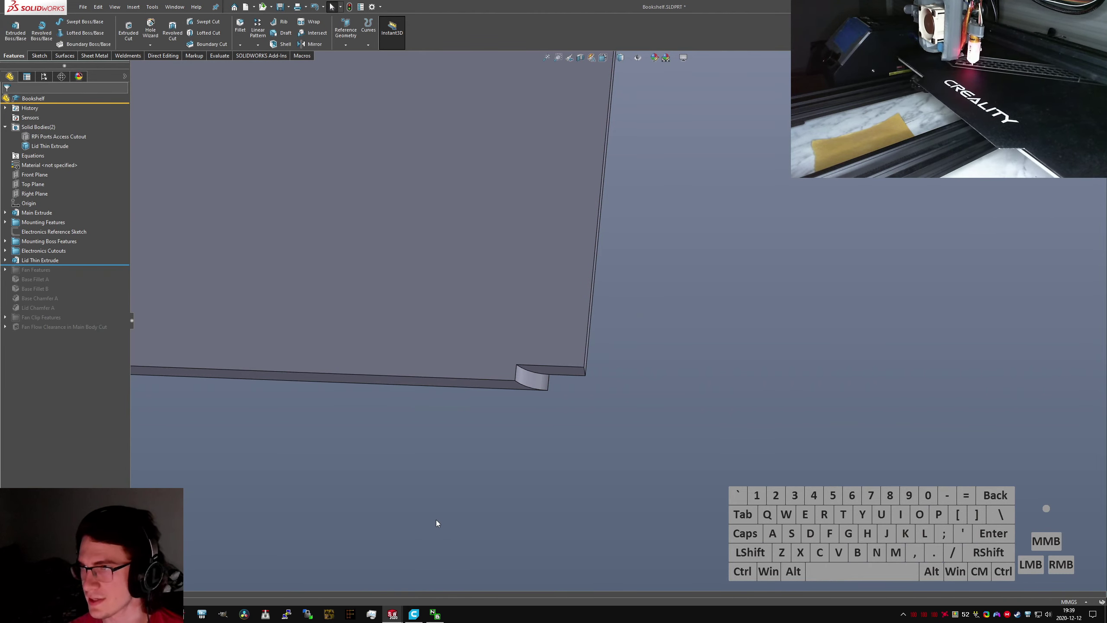
key(Return)
click(541, 390)
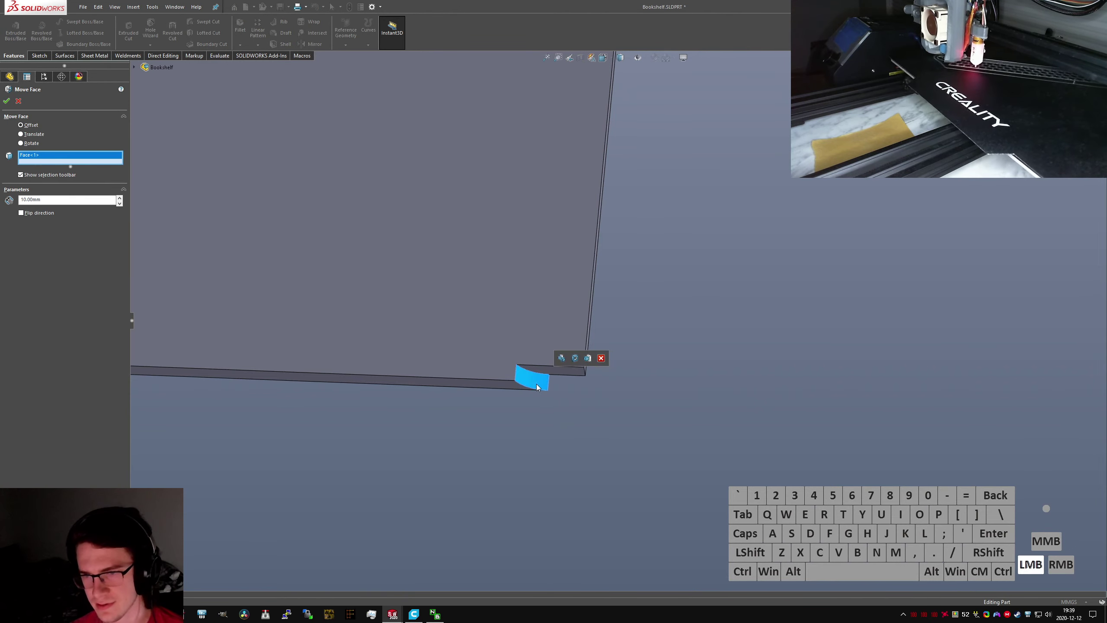
scroll(154, 235, down, 3)
click(53, 199)
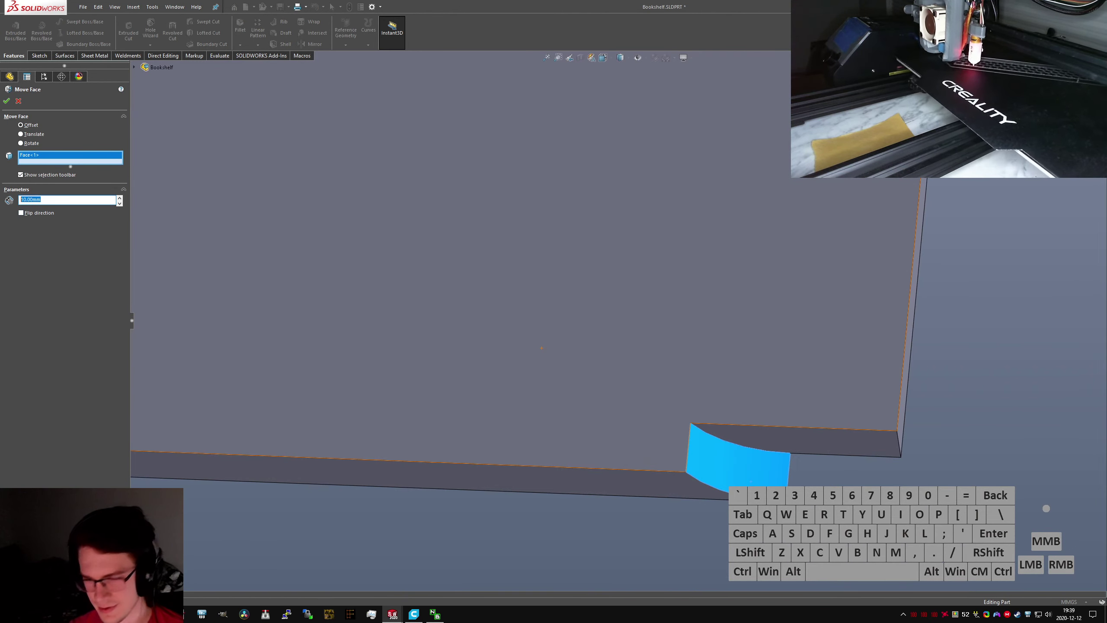
scroll(706, 453, down, 3)
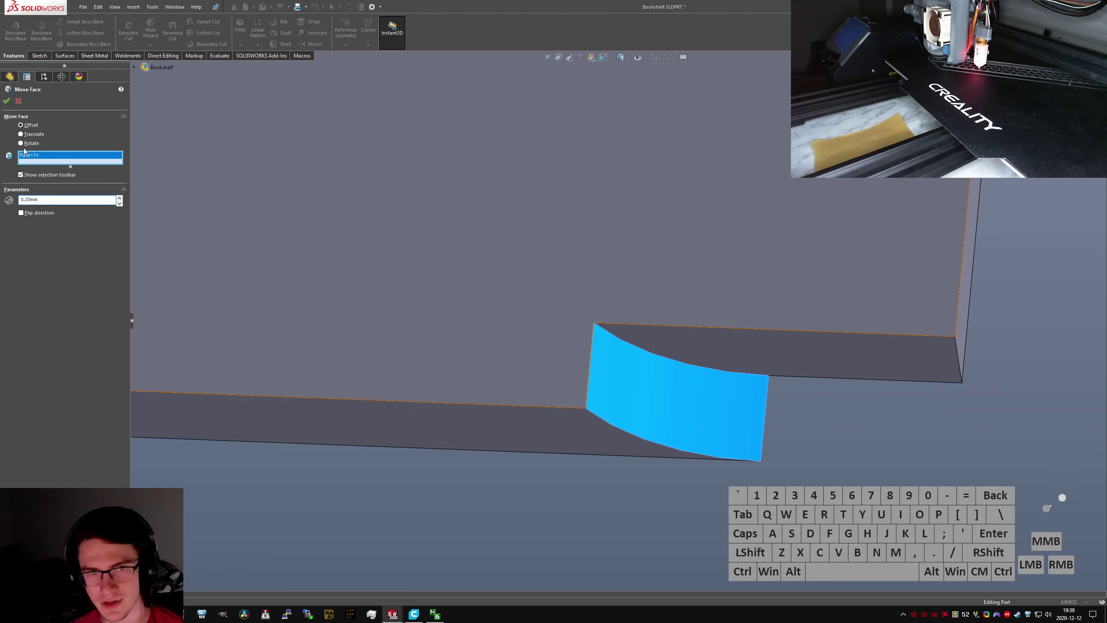
click(21, 212)
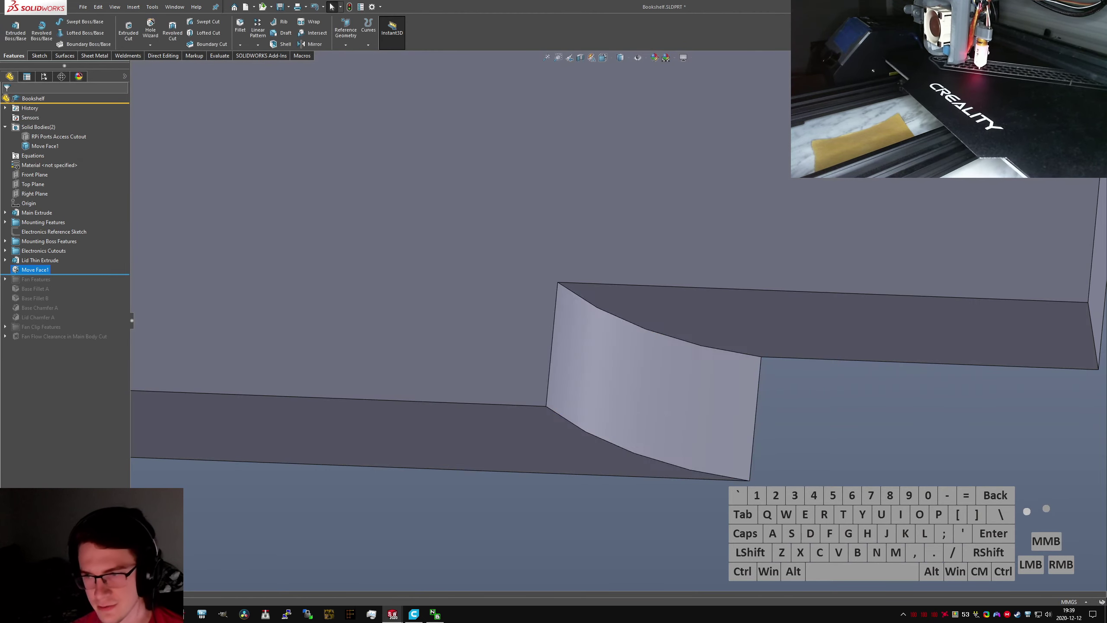
Reopen the Move Face1 feature for editing and add one long side face of the lid to its face selection
click(640, 398)
scroll(640, 398, up, 12)
middle_drag(561, 178, 580, 113)
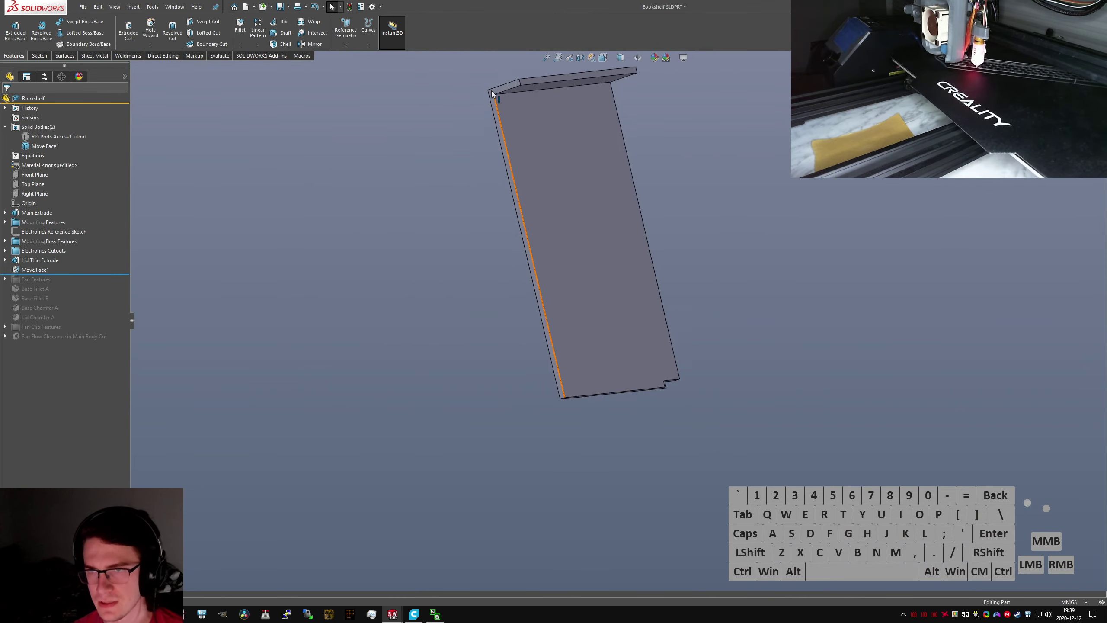
scroll(500, 93, down, 3)
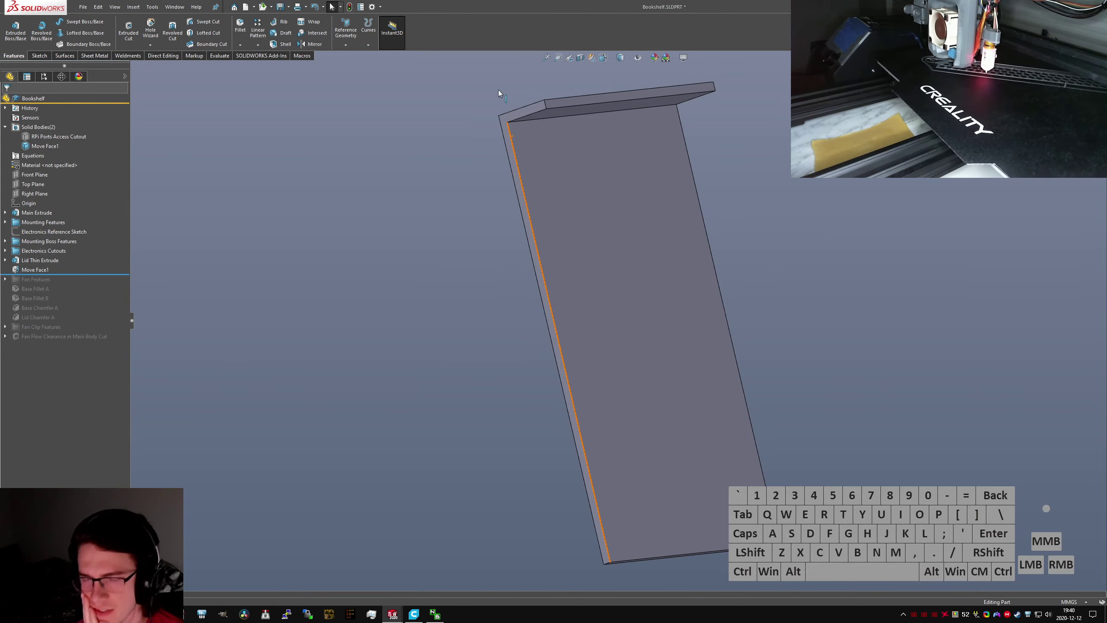
click(279, 220)
click(32, 270)
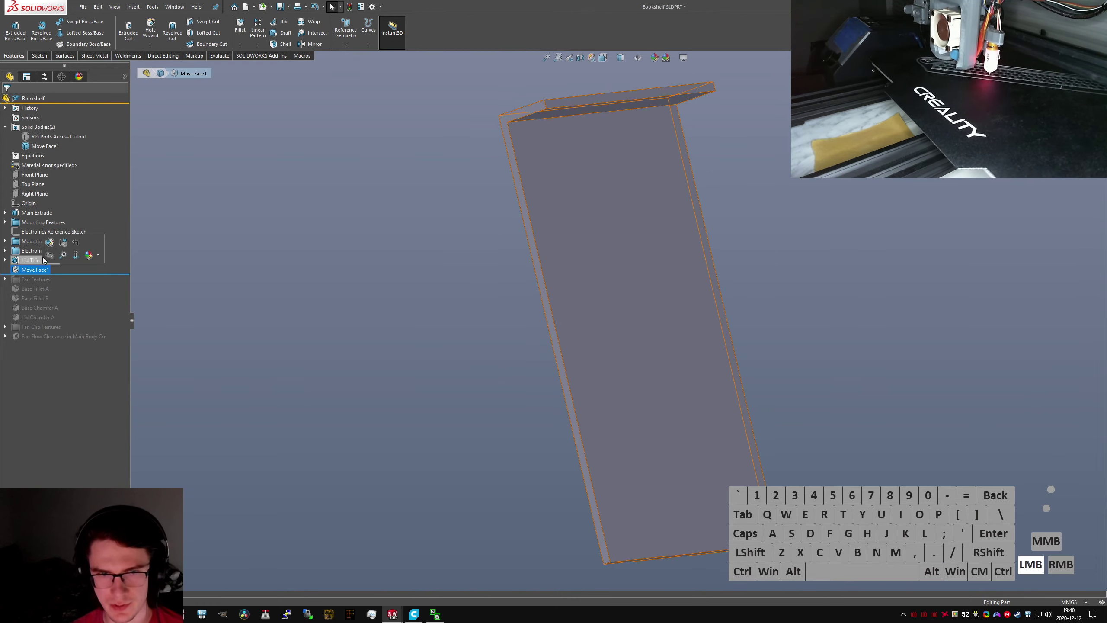
click(50, 243)
scroll(645, 537, down, 5)
middle_drag(650, 535, 592, 432)
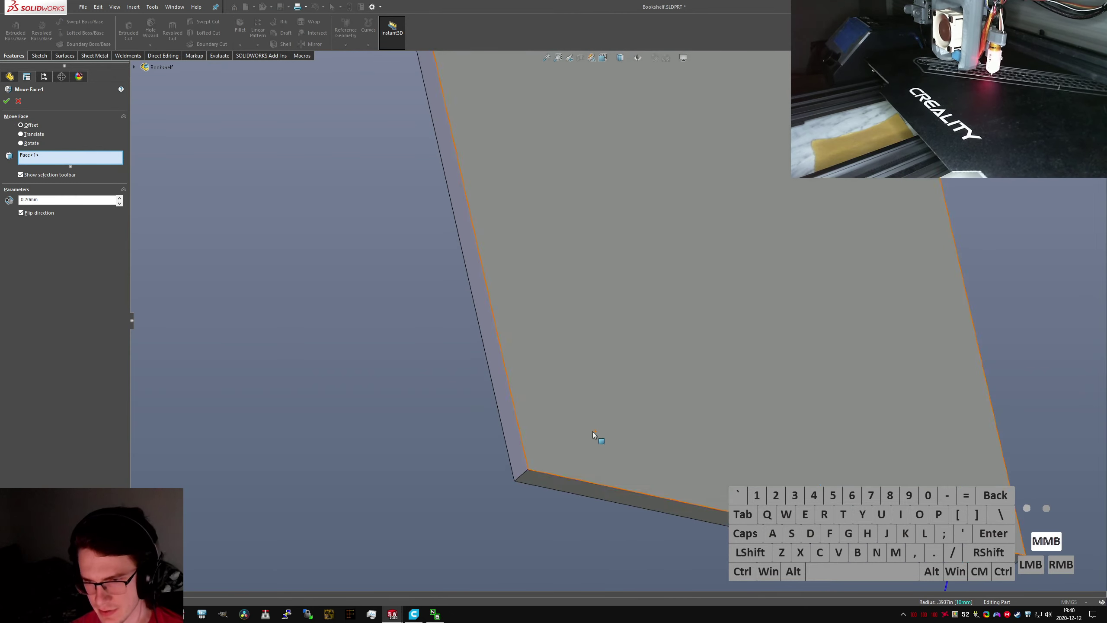
click(509, 439)
Add the end face of the lid's bent flange and the lid's opposite long side face to the face offset
scroll(526, 345, up, 8)
scroll(588, 206, down, 4)
scroll(652, 186, down, 4)
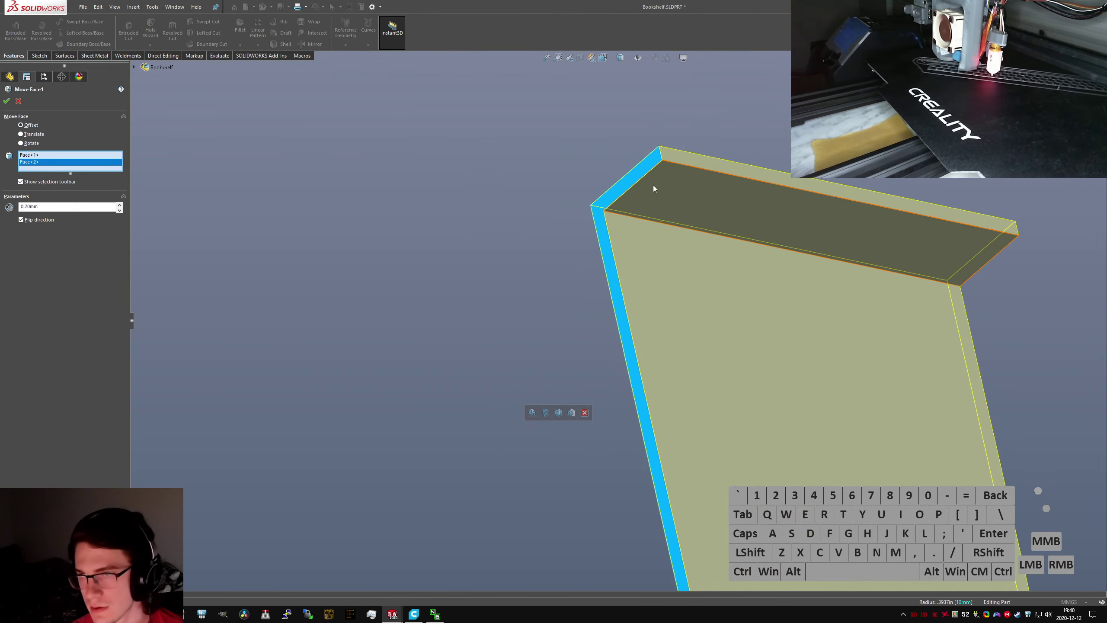
scroll(632, 176, up, 7)
middle_drag(747, 320, 845, 363)
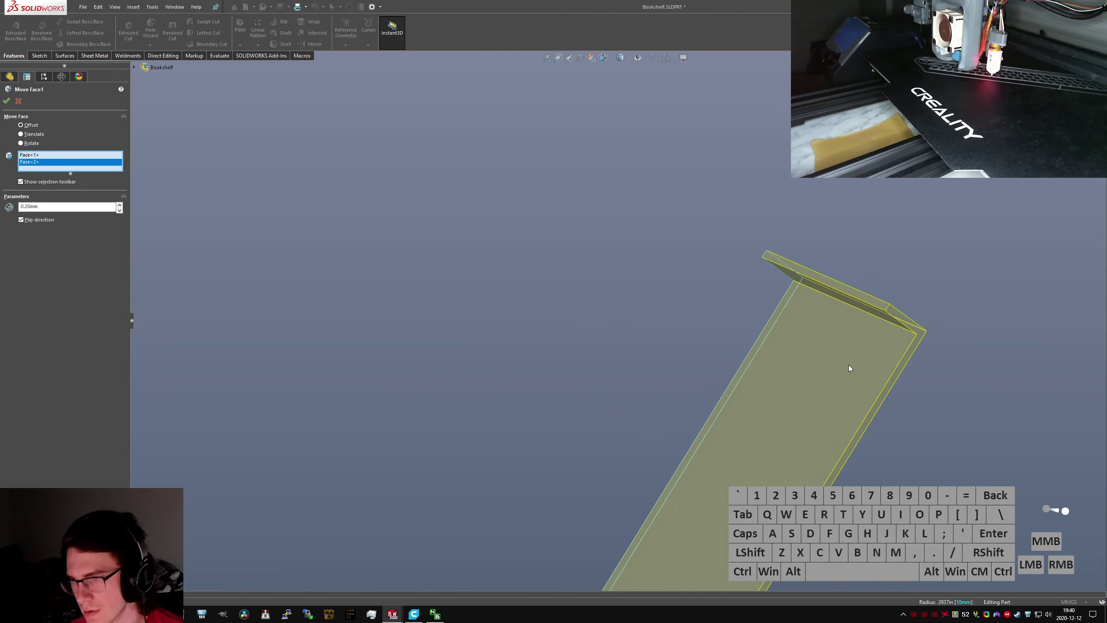
scroll(847, 363, down, 5)
click(659, 223)
click(687, 230)
Add the short lower end face between the curved notch and the lid corner, and apply the edited face offset
scroll(679, 281, up, 12)
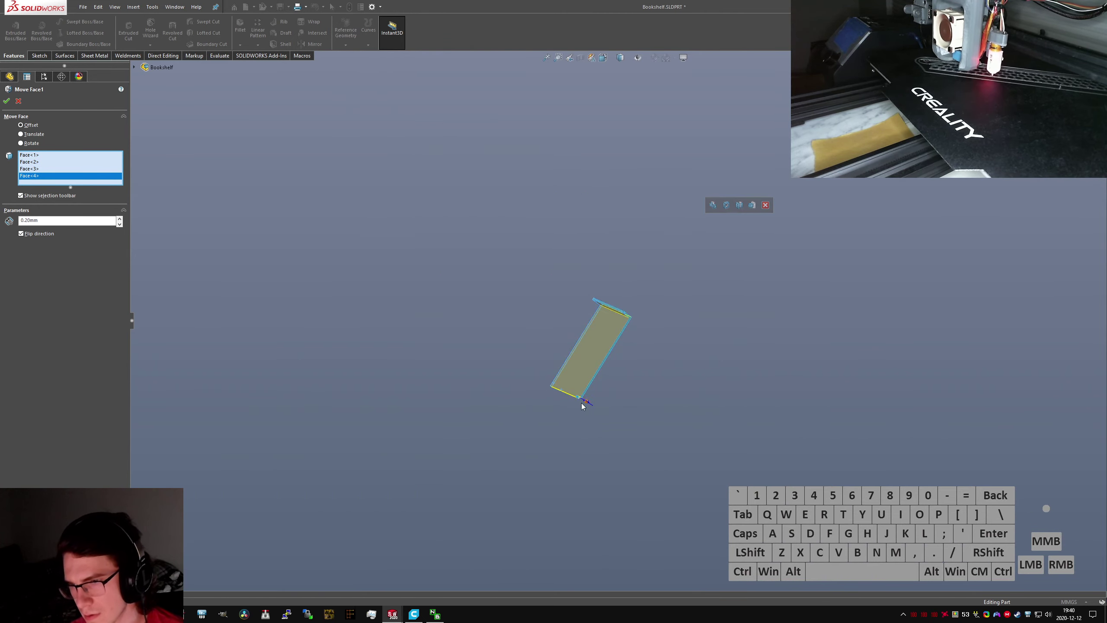
scroll(588, 305, down, 12)
middle_drag(562, 211, 577, 188)
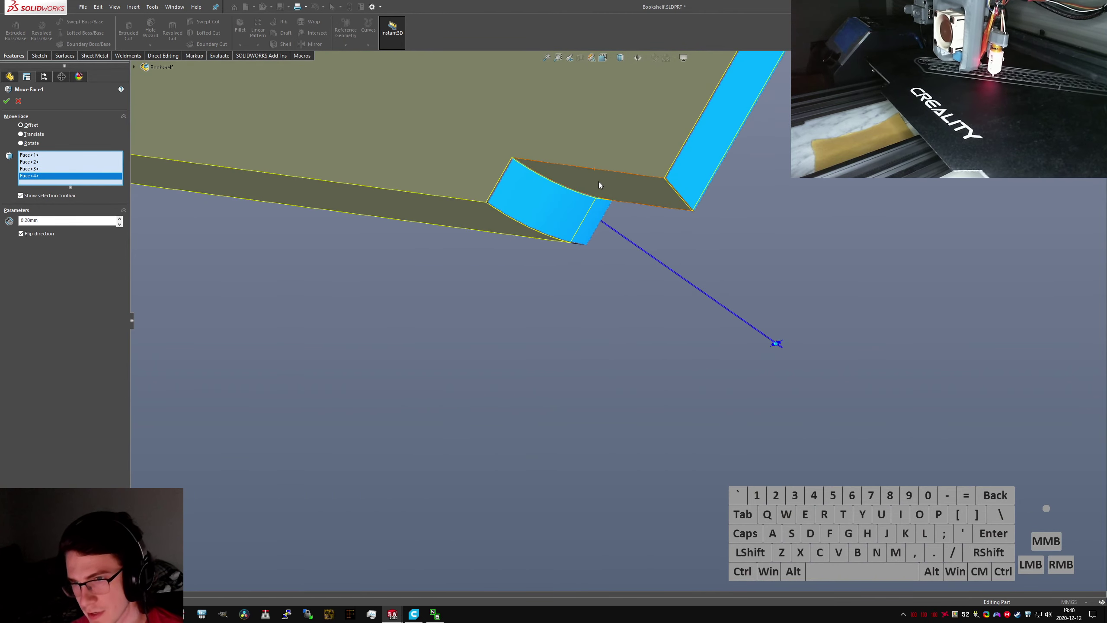
click(598, 182)
right_click(598, 182)
click(614, 241)
scroll(614, 244, up, 8)
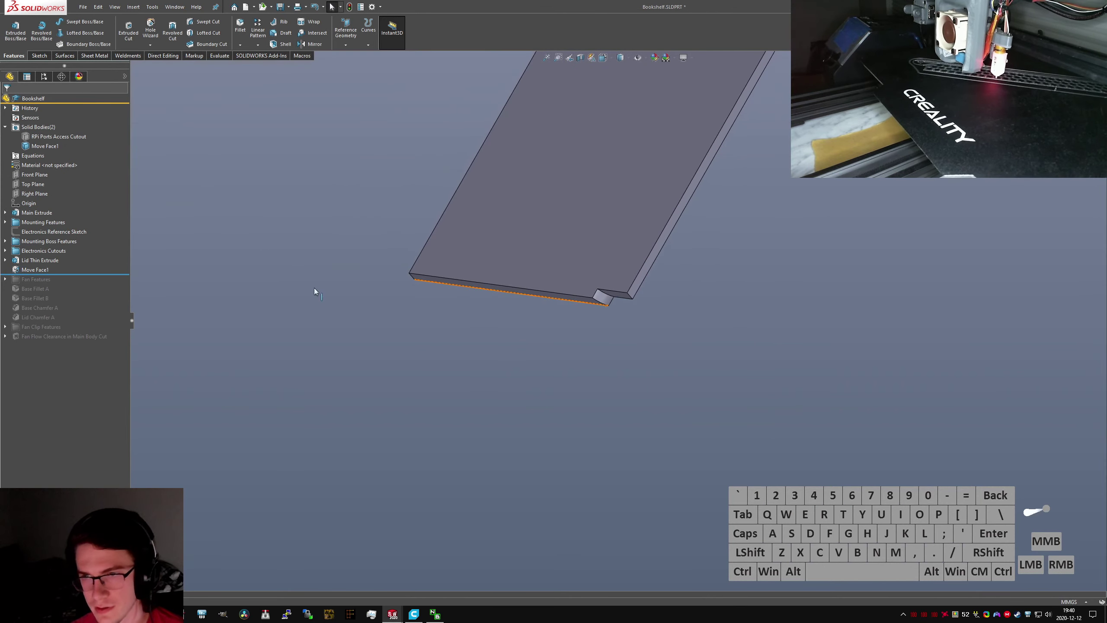
Roll the model history forward to just after the Base Fillet B feature
drag(72, 273, 74, 303)
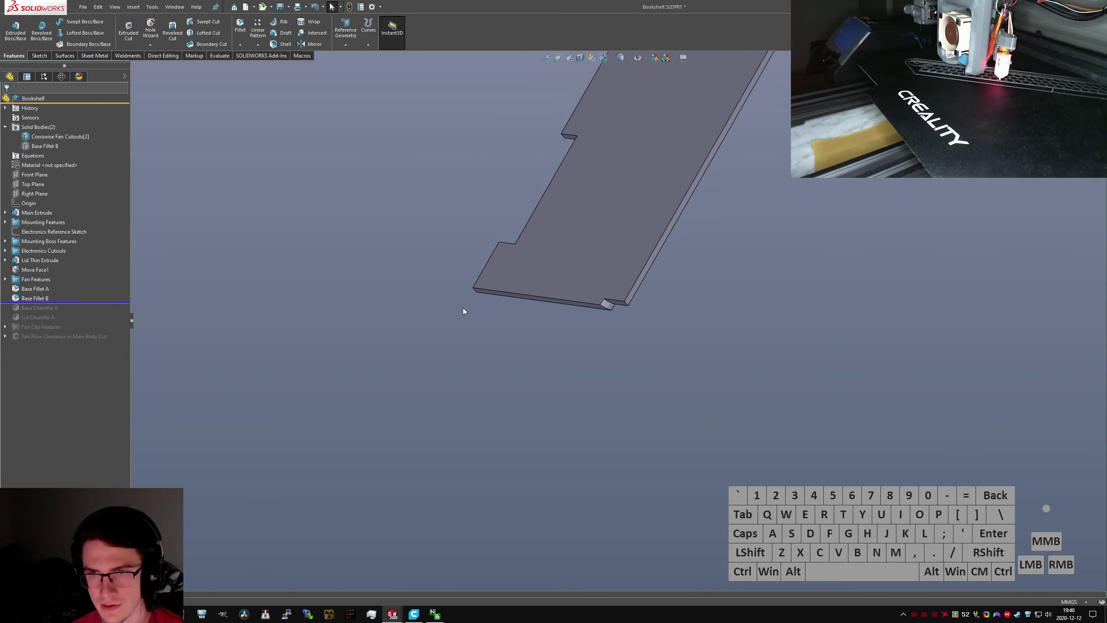
scroll(462, 308, up, 5)
middle_drag(627, 201, 668, 200)
scroll(668, 201, down, 2)
Fillet the lid's two outer flange corner edges and the lower corner edge beside the curved notch with a 2 mm radius
click(694, 232)
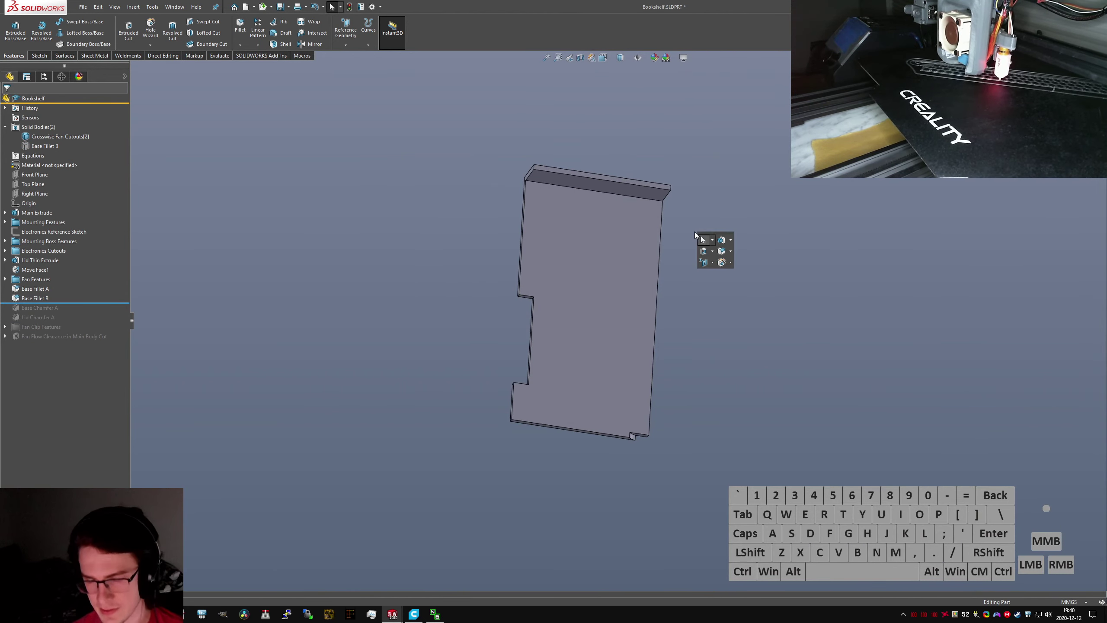
text(fillet)
key(Return)
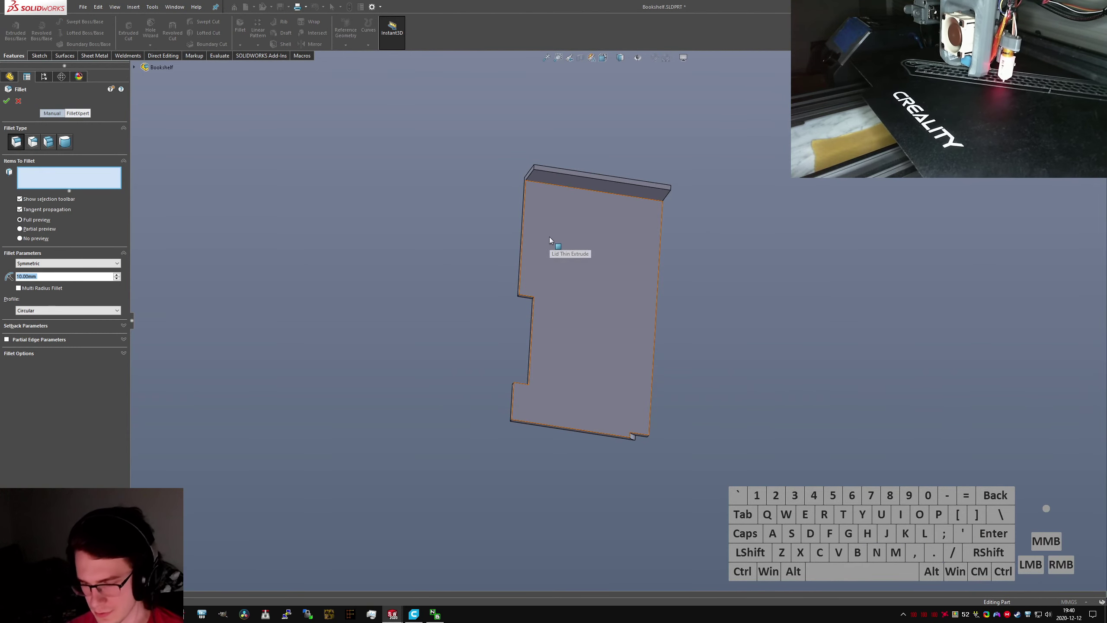
text(2)
key(Return)
scroll(592, 181, down, 4)
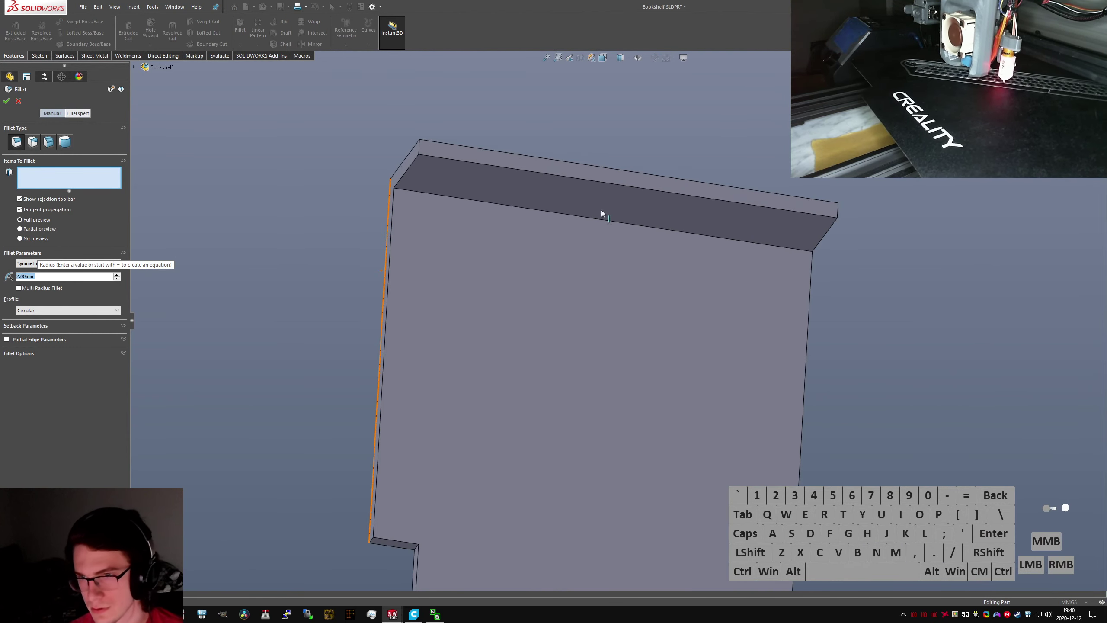
click(419, 149)
scroll(713, 401, up, 6)
scroll(660, 430, down, 8)
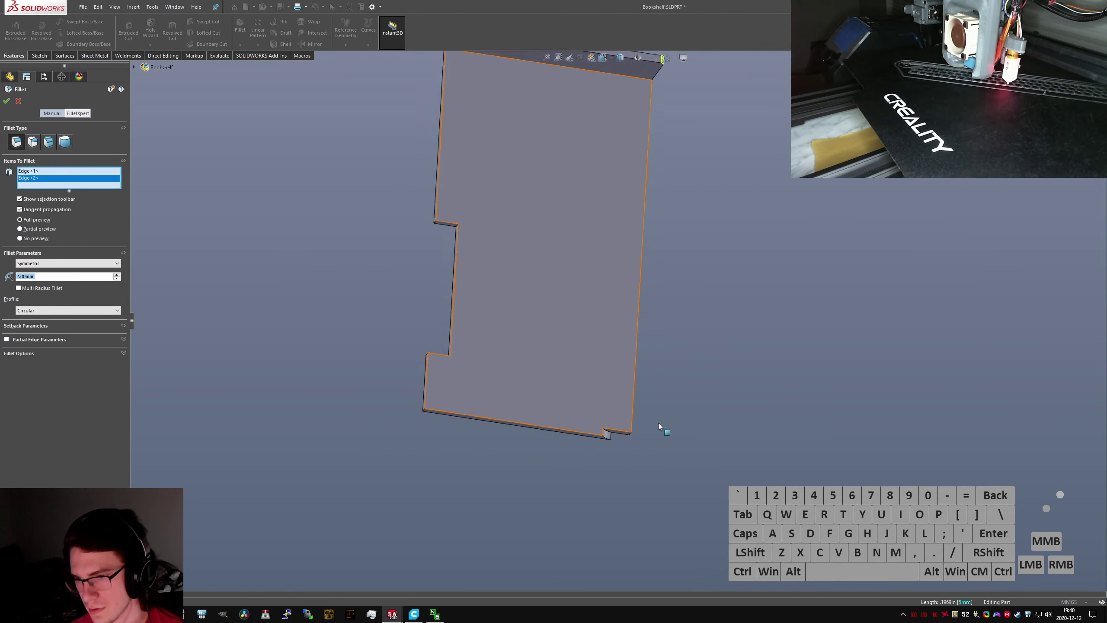
click(587, 409)
right_click(585, 409)
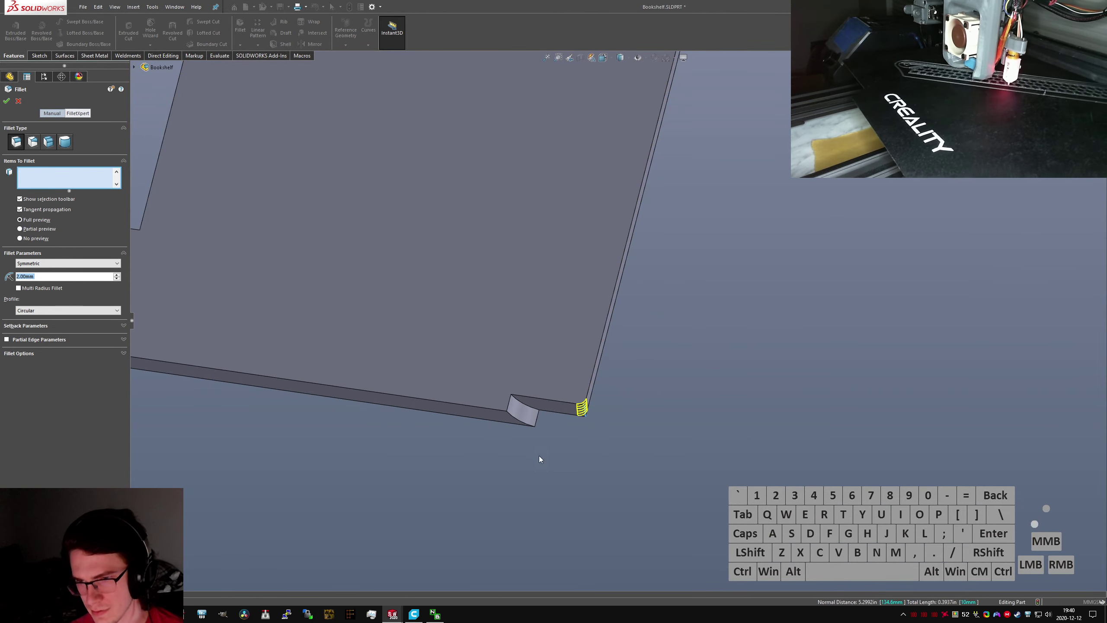
Rename the new lid corner fillet Lid Fillet A and roll the model history forward to just after Lid Chamfer A
middle_drag(487, 363, 460, 390)
click(29, 308)
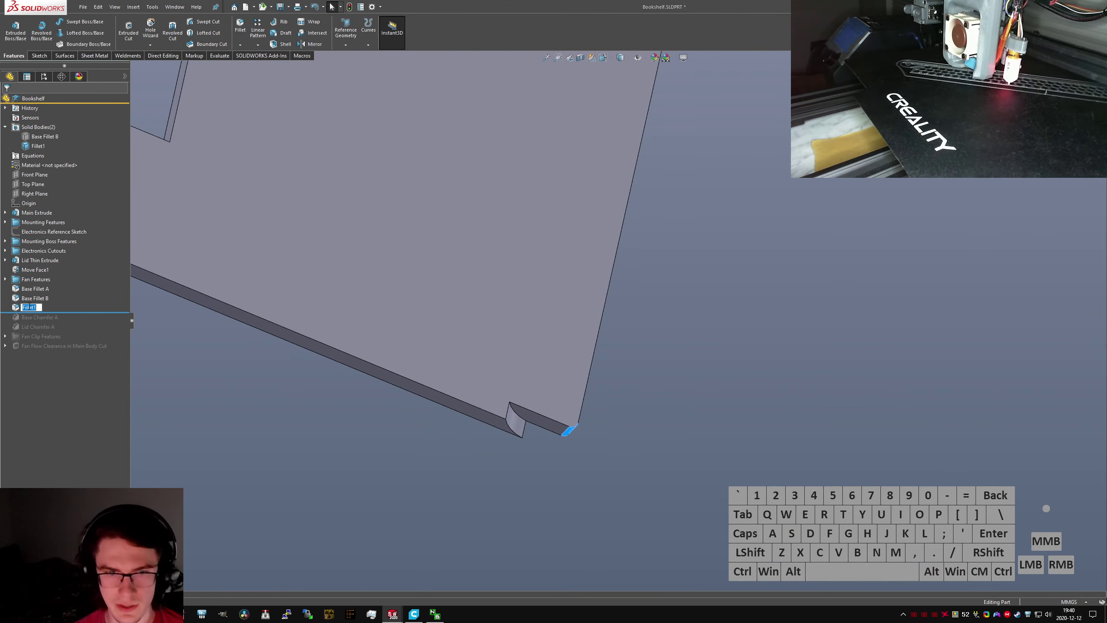
text(Lid Fillet A)
key(Return)
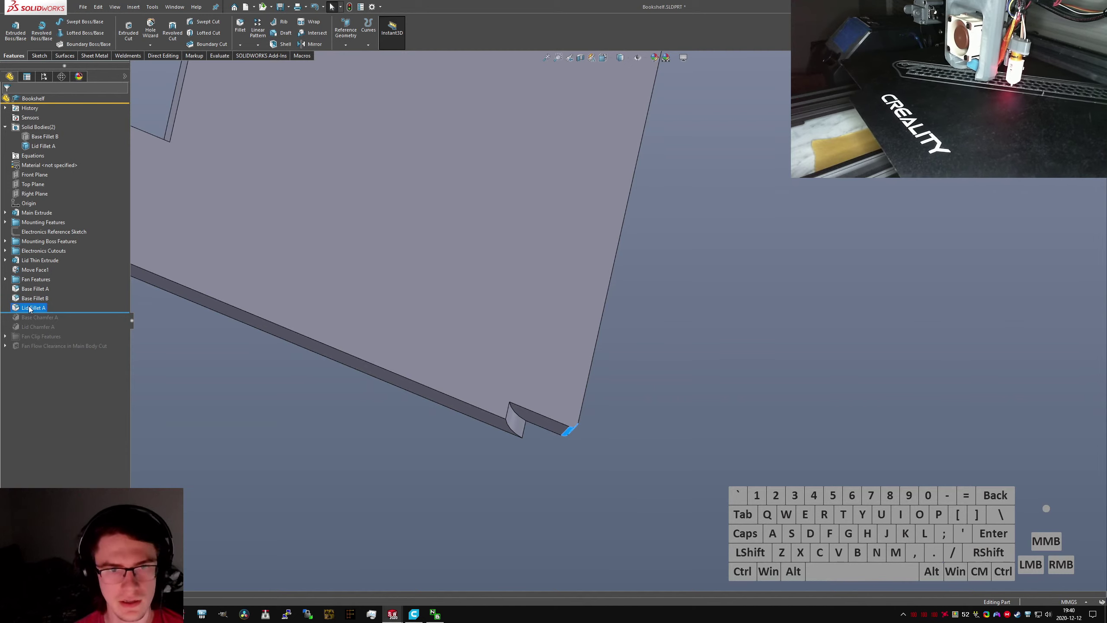
click(445, 467)
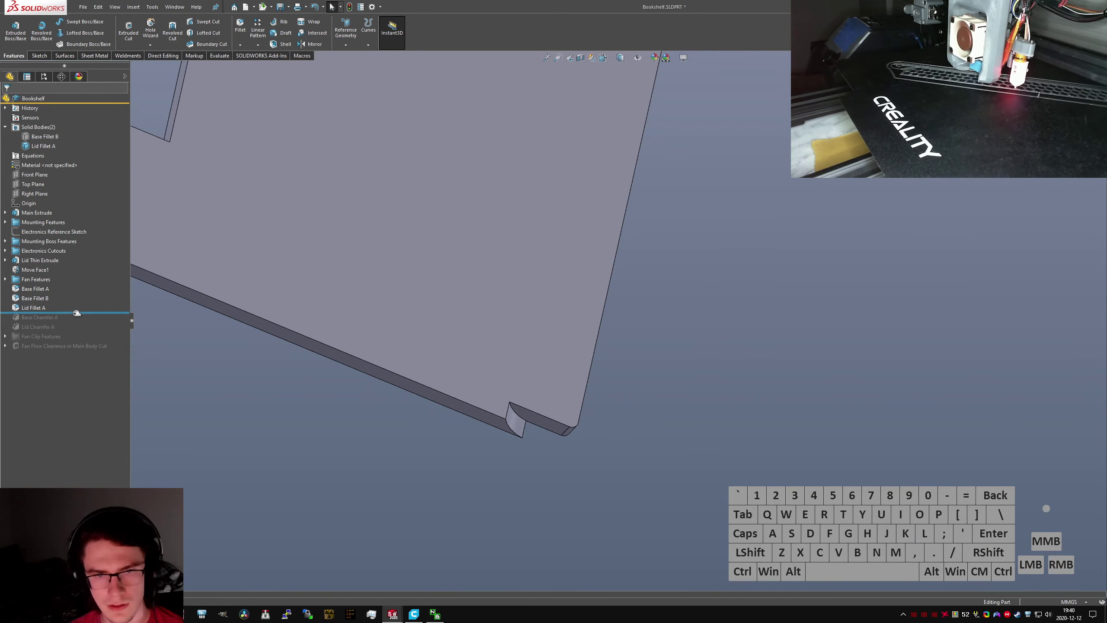
drag(76, 313, 72, 331)
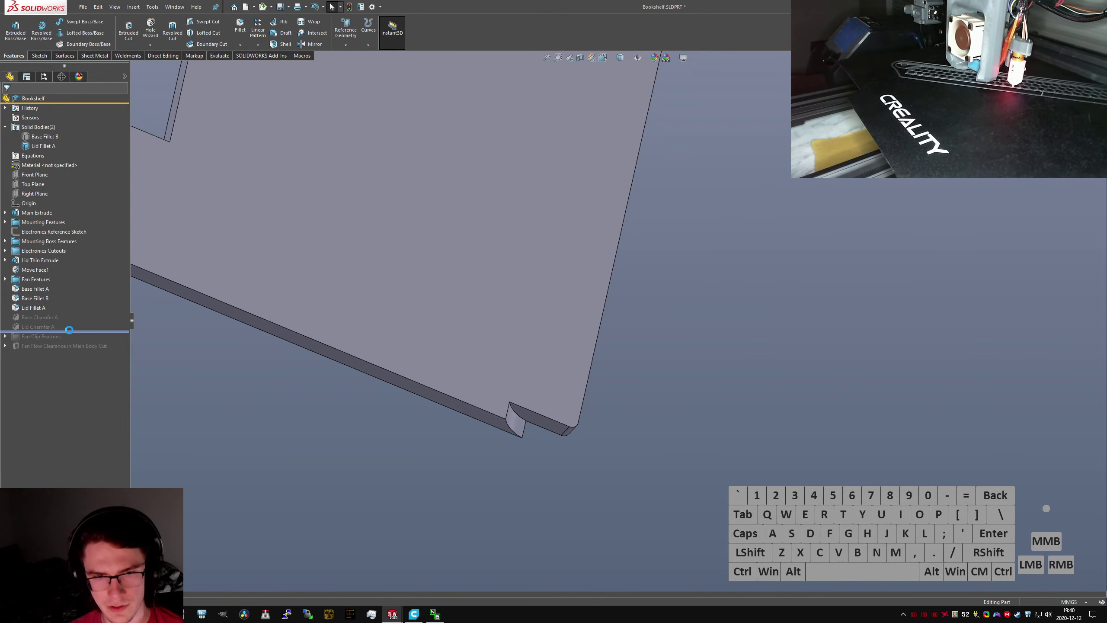
Try to add the edge of the lid's curved notch to the Lid Chamfer A feature's edge selection
click(36, 323)
click(42, 302)
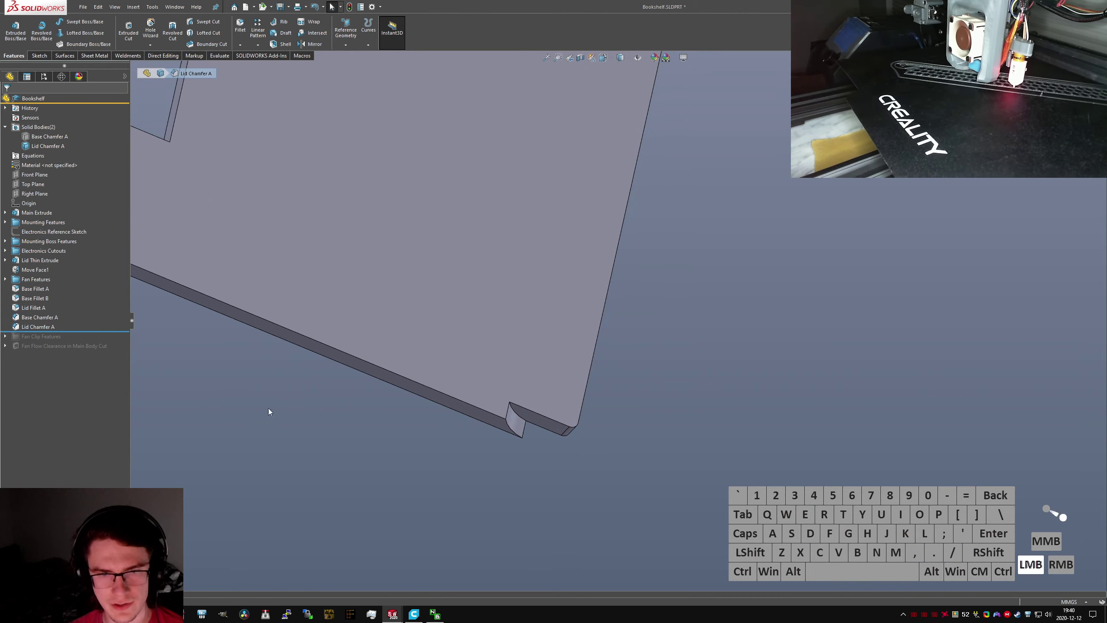
click(515, 415)
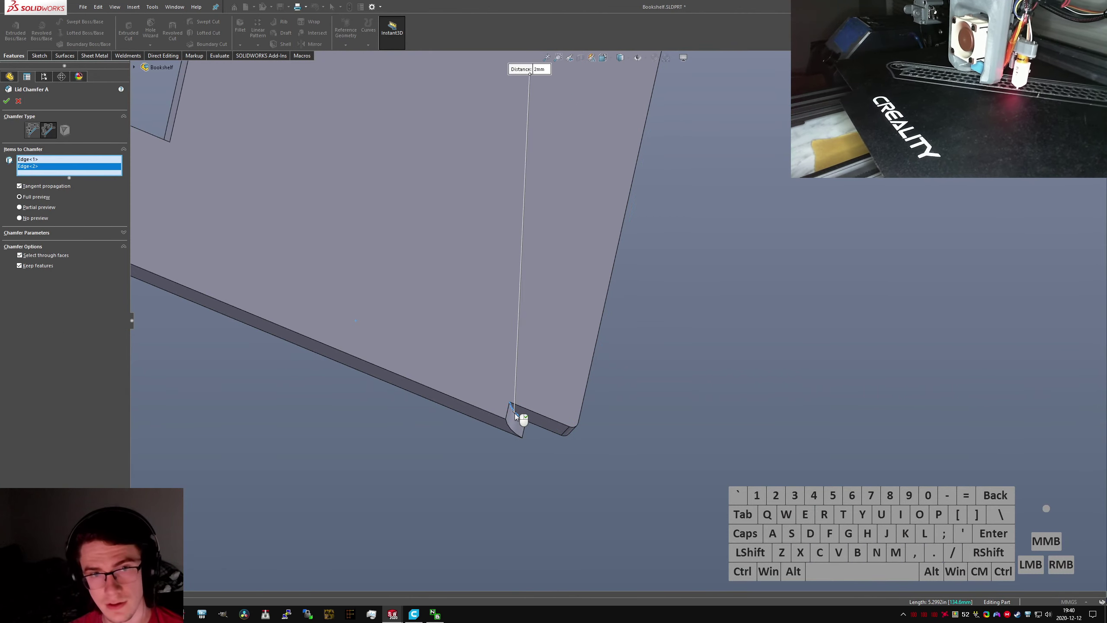
right_click(515, 414)
click(514, 413)
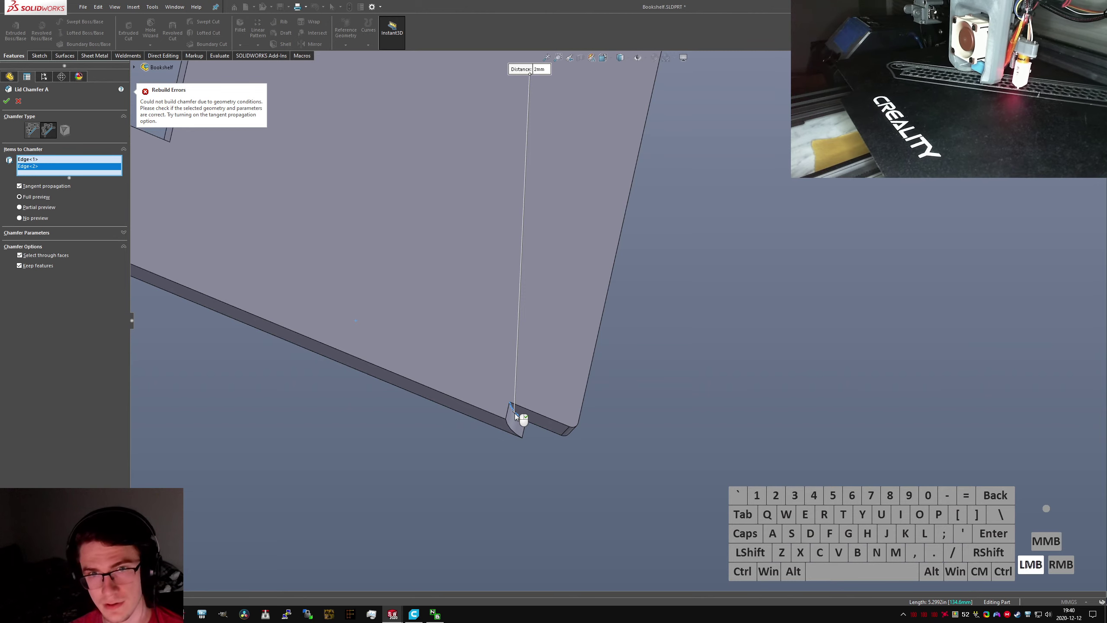
click(516, 413)
click(517, 415)
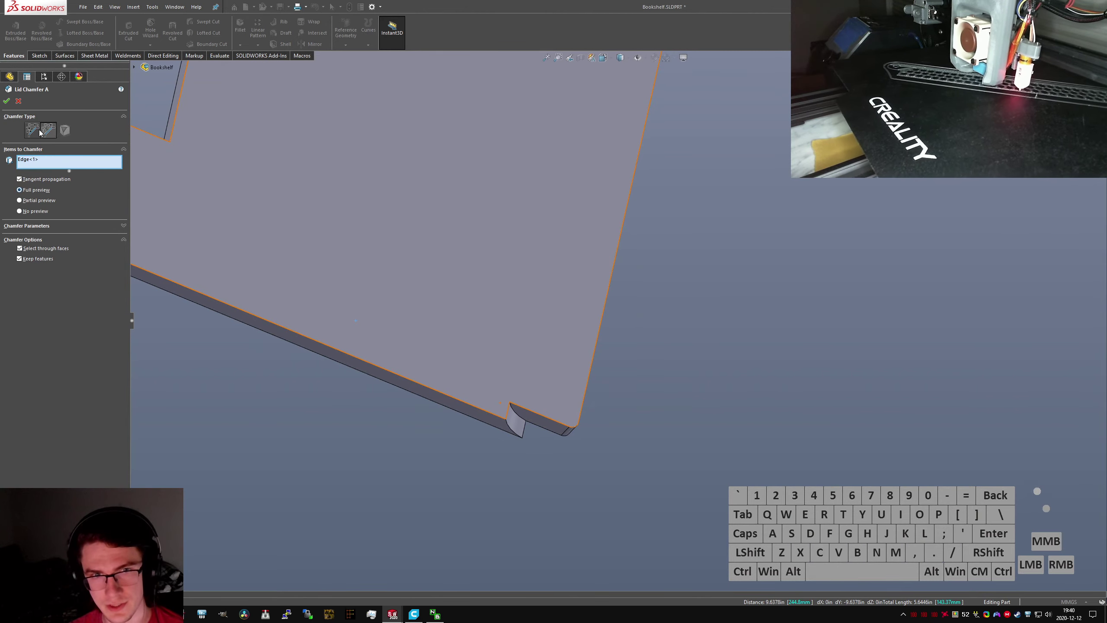
Try to include the notch edge in Lid Chamfer A with the angle-distance and distance-distance chamfer types
click(520, 417)
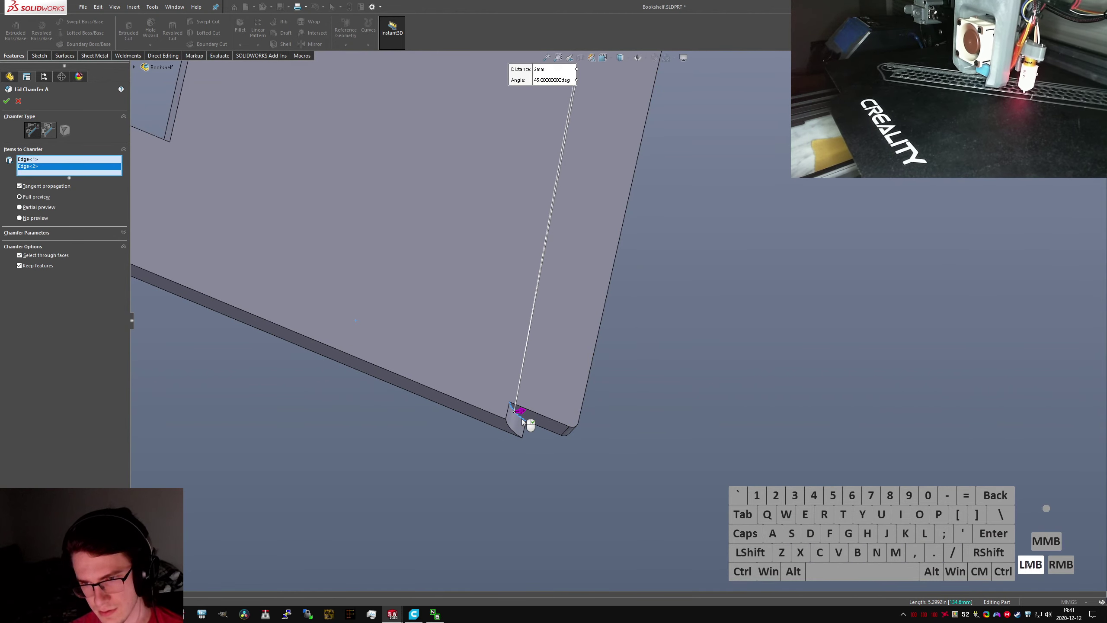
click(522, 419)
click(48, 130)
click(515, 412)
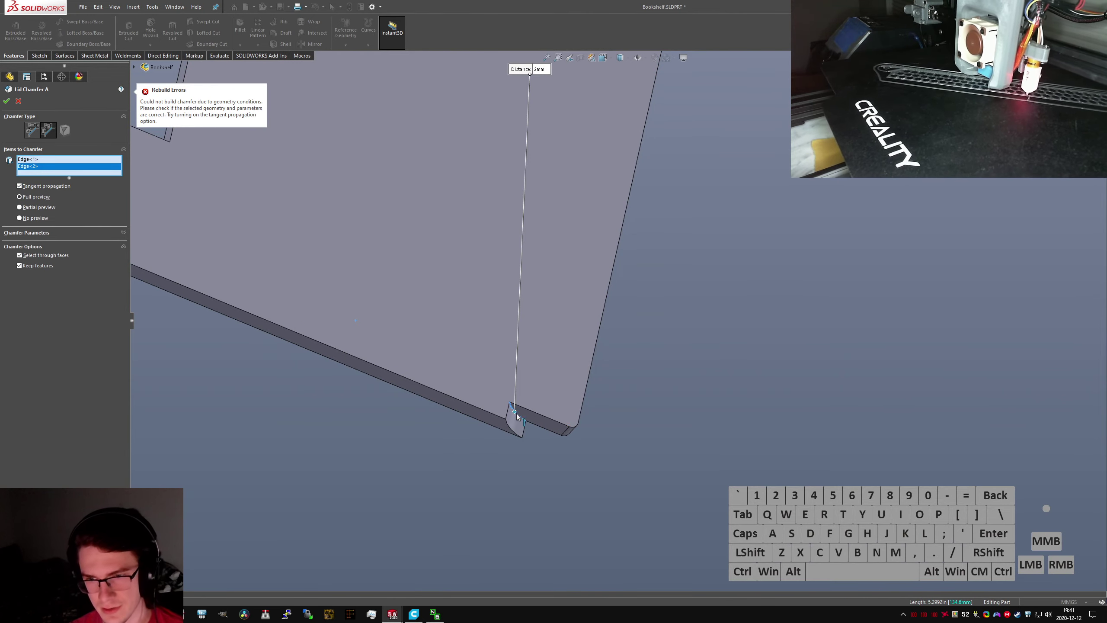
click(515, 415)
right_click(515, 418)
click(554, 432)
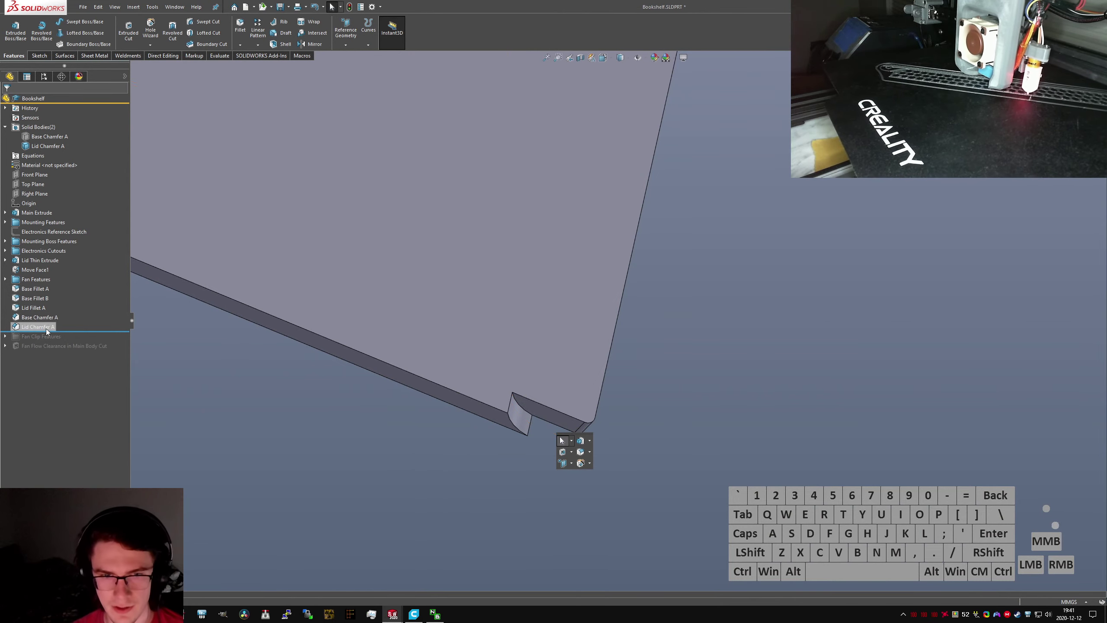
Reopen Lid Fillet A and add the outer tip edge of the lid's notch to the 2 mm fillet
click(26, 308)
click(38, 281)
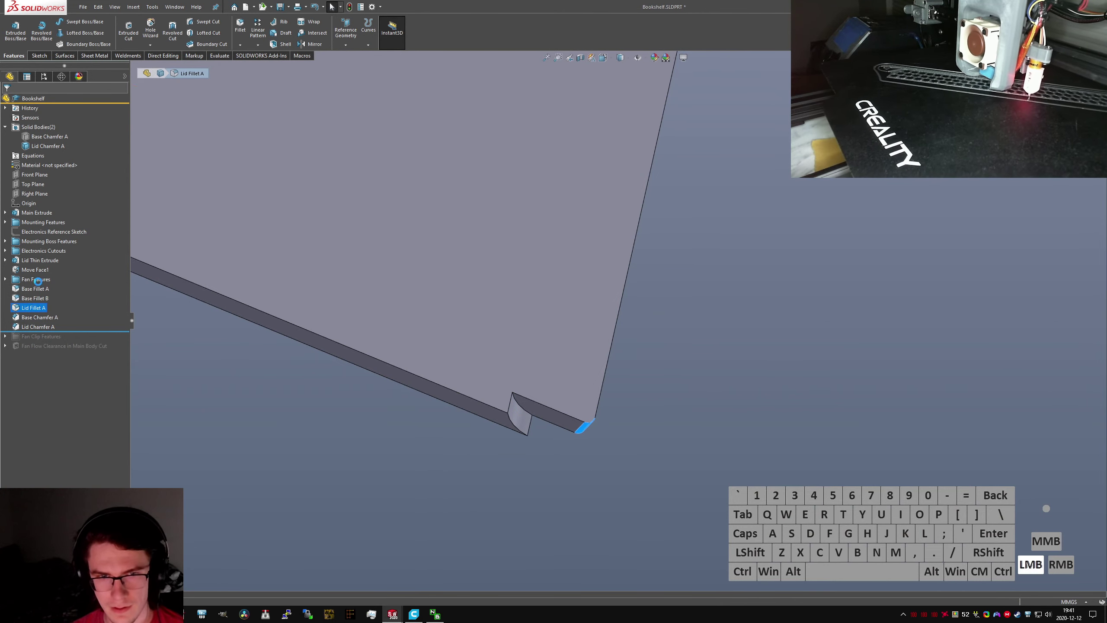
click(529, 427)
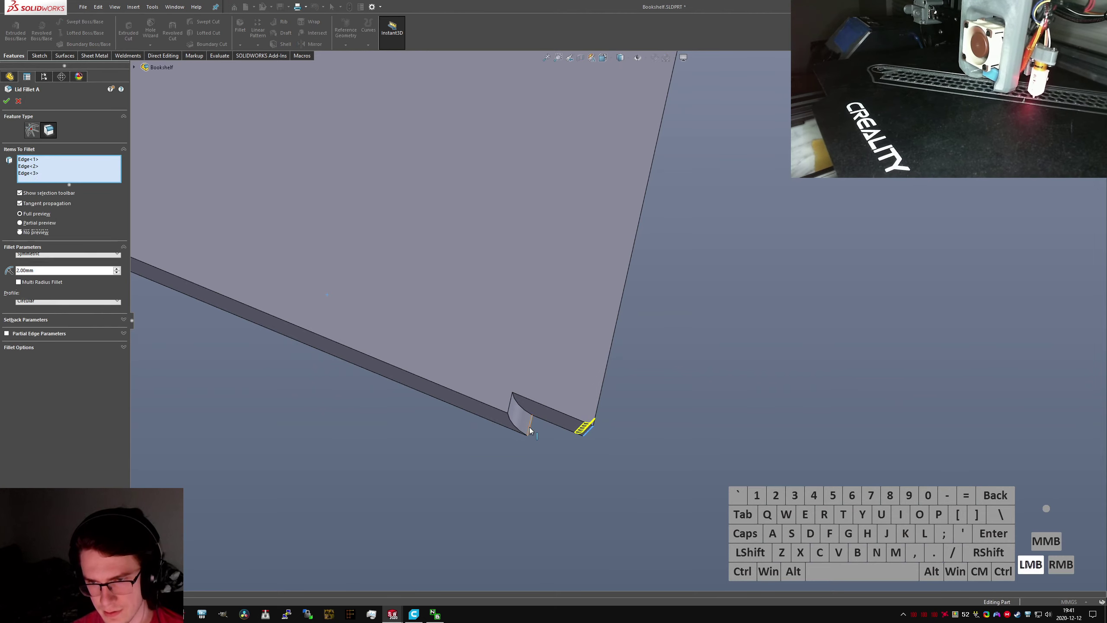
right_click(528, 427)
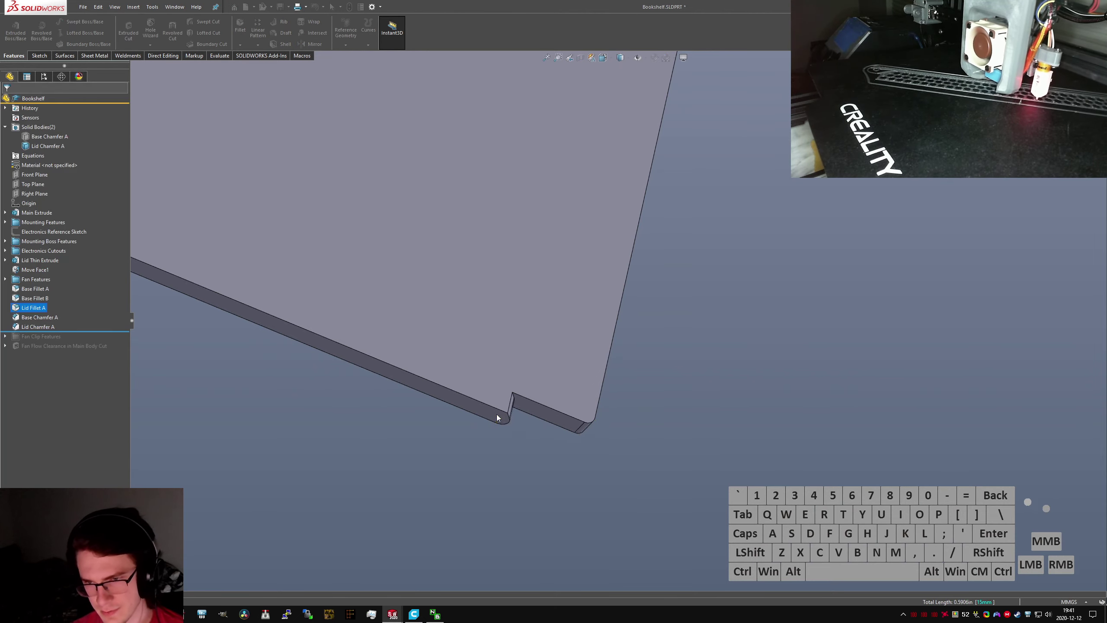
Reopen Lid Chamfer A and add the notch's curved inner edge to the chamfer
scroll(497, 410, down, 5)
middle_drag(503, 395, 467, 317)
key(s)
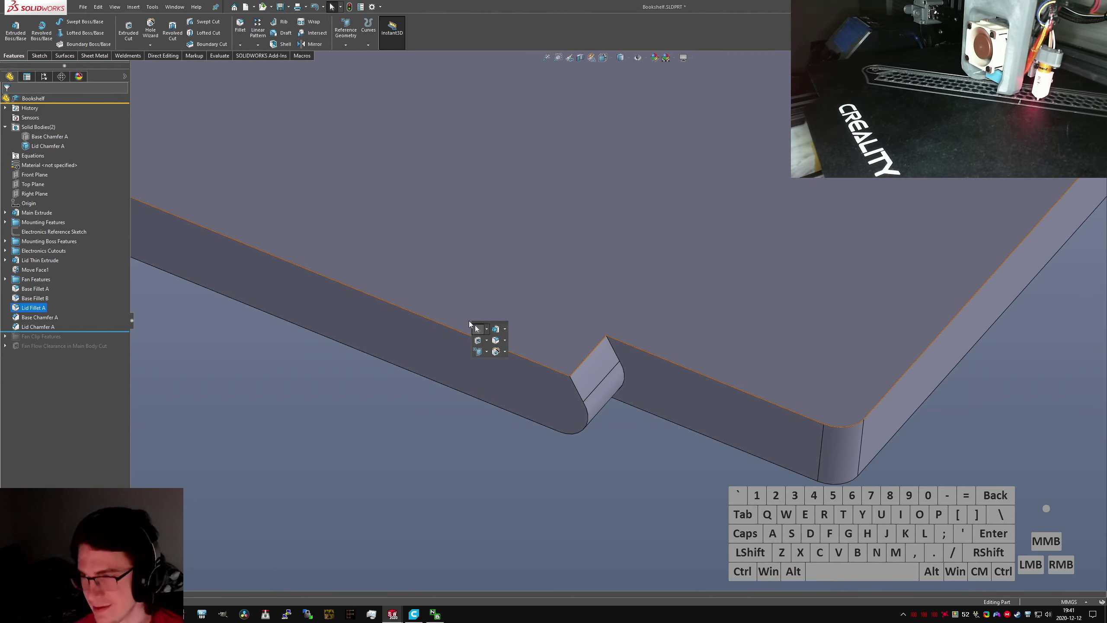
click(217, 371)
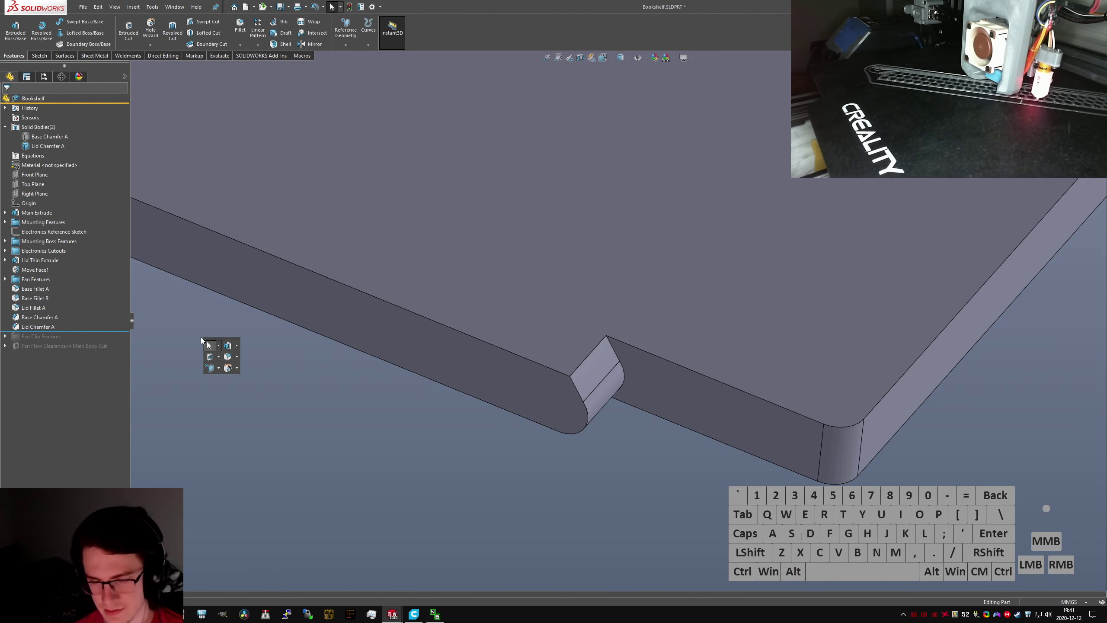
click(38, 327)
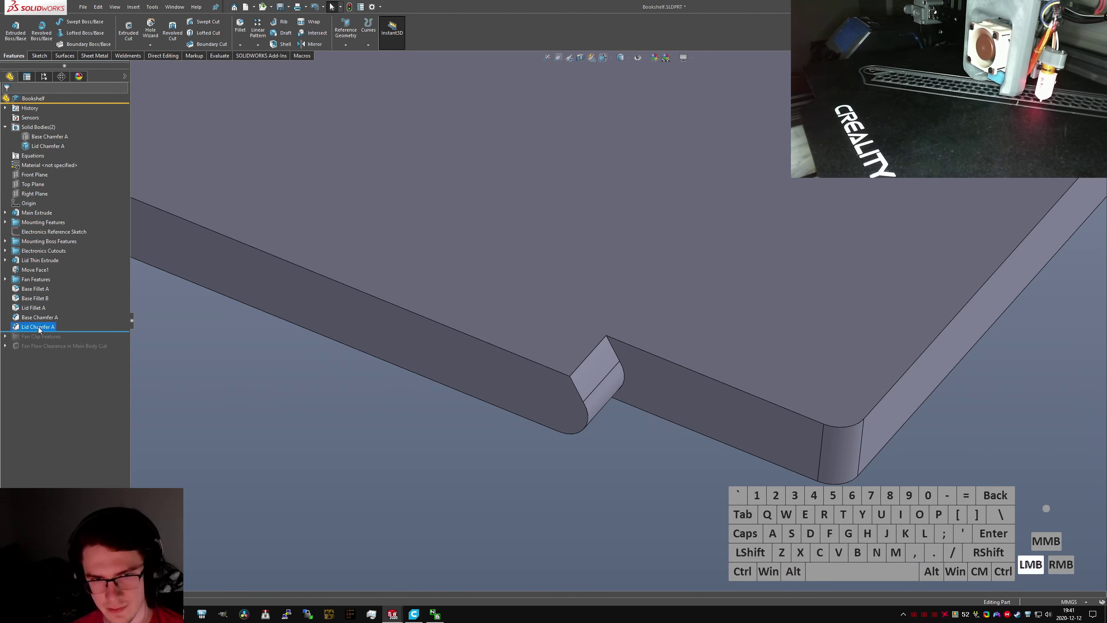
right_click(620, 367)
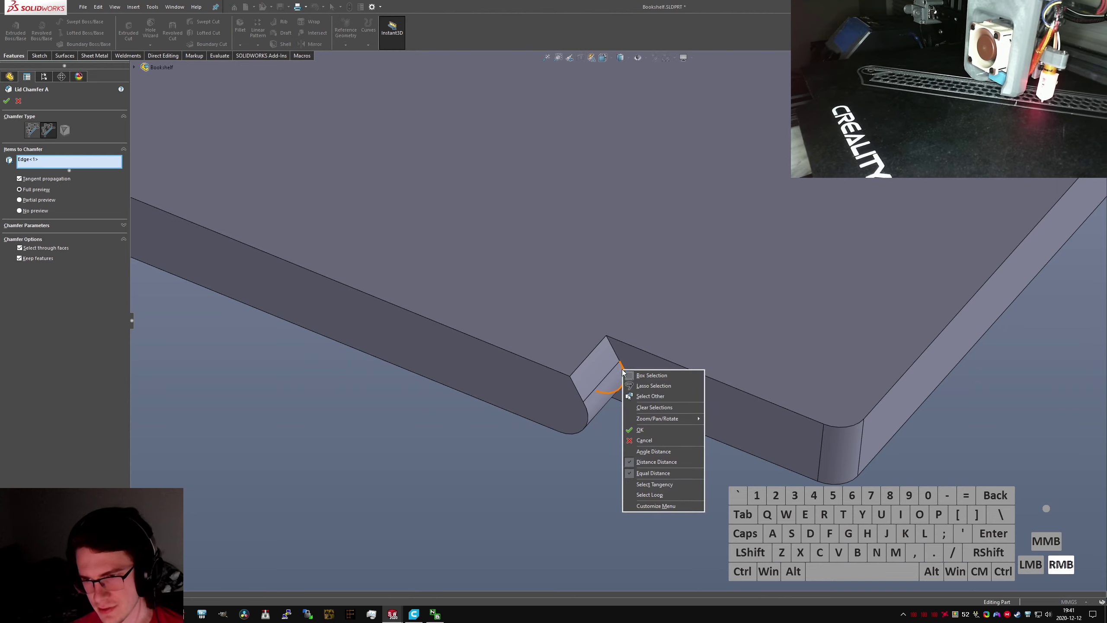
click(659, 493)
right_click(659, 484)
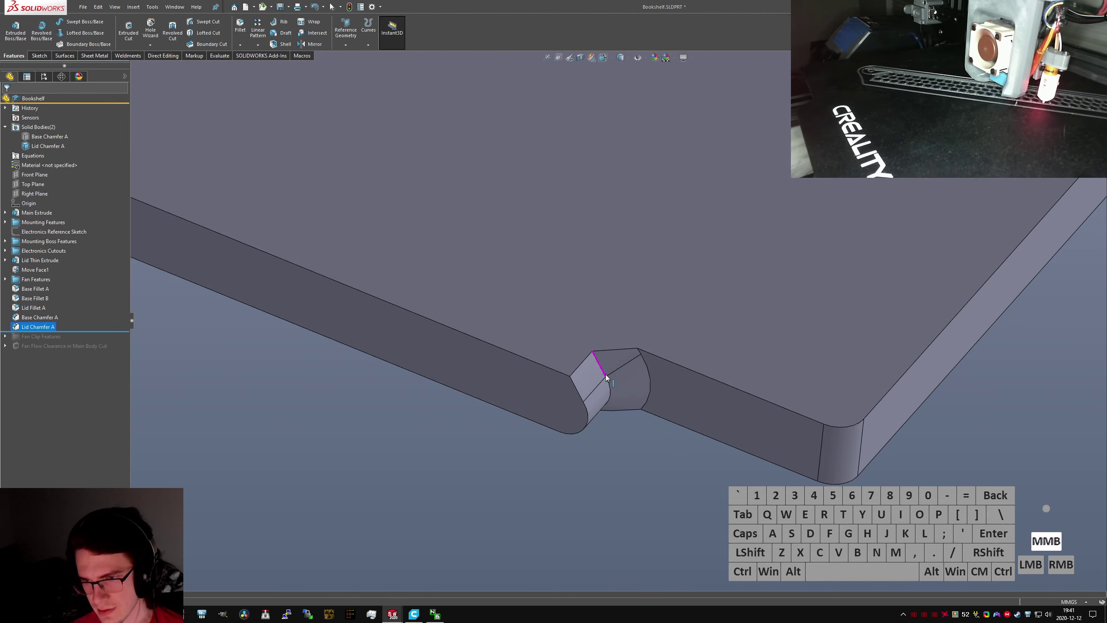
Show the hidden base body together with the lid
middle_drag(606, 373, 397, 308)
middle_drag(601, 313, 438, 401)
click(438, 401)
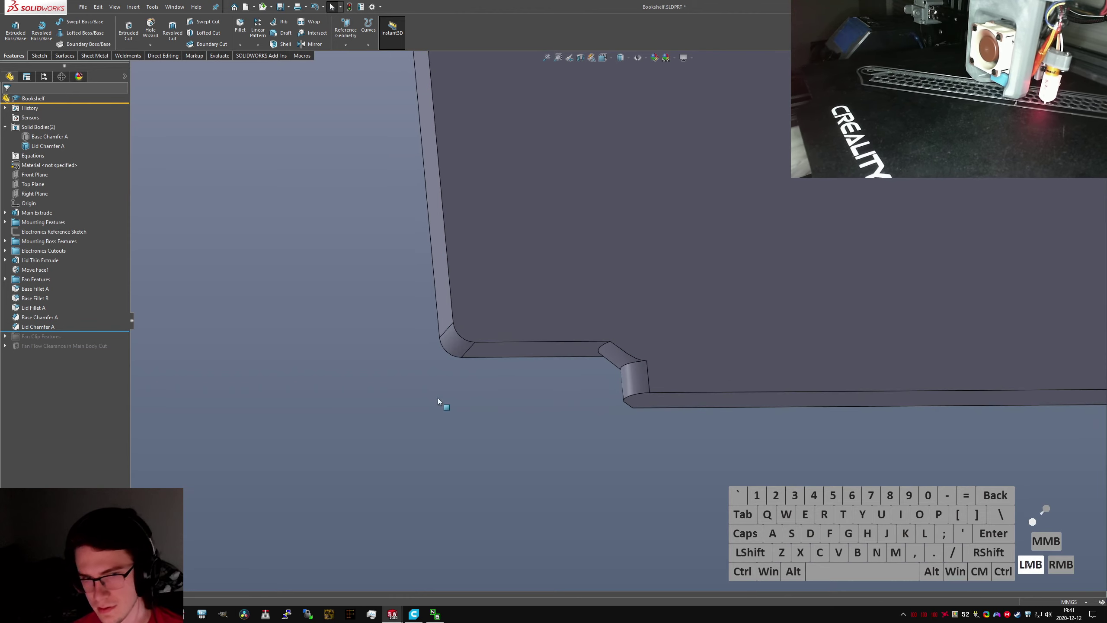
click(49, 136)
click(637, 522)
Check the lid's fit against the base around the notched corner and fan cutout, including the radius of the base cutout's corner fillet
scroll(582, 342, down, 5)
middle_drag(546, 348, 555, 378)
scroll(604, 349, down, 3)
middle_drag(602, 335, 417, 328)
scroll(414, 325, up, 9)
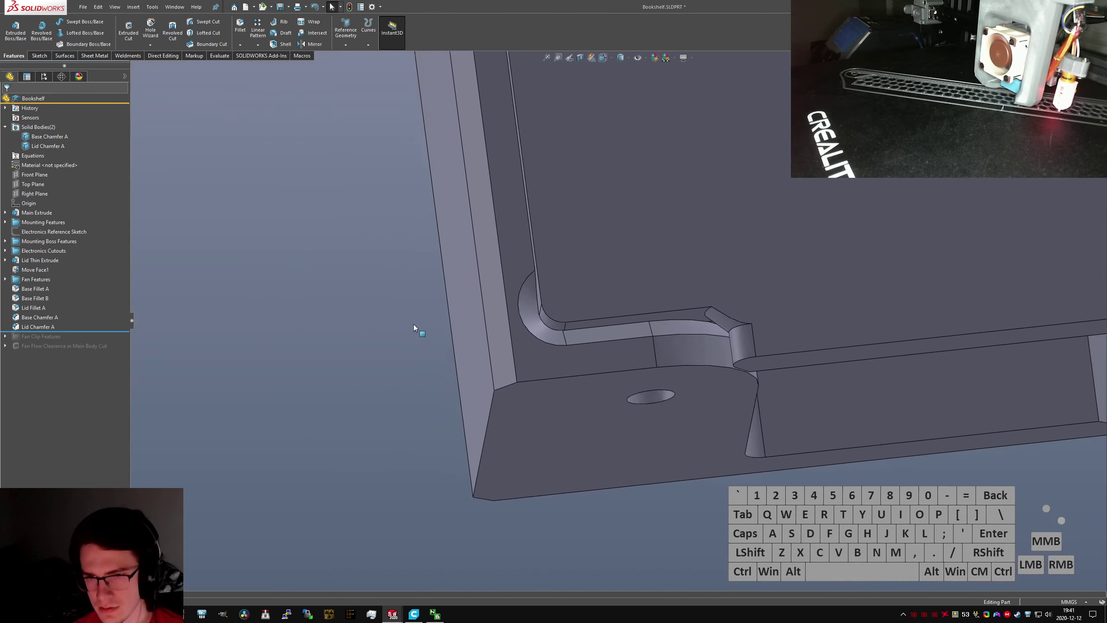
scroll(599, 335, down, 5)
middle_drag(599, 335, 779, 345)
scroll(779, 344, up, 5)
middle_drag(721, 199, 669, 320)
scroll(669, 320, down, 5)
middle_drag(711, 360, 701, 326)
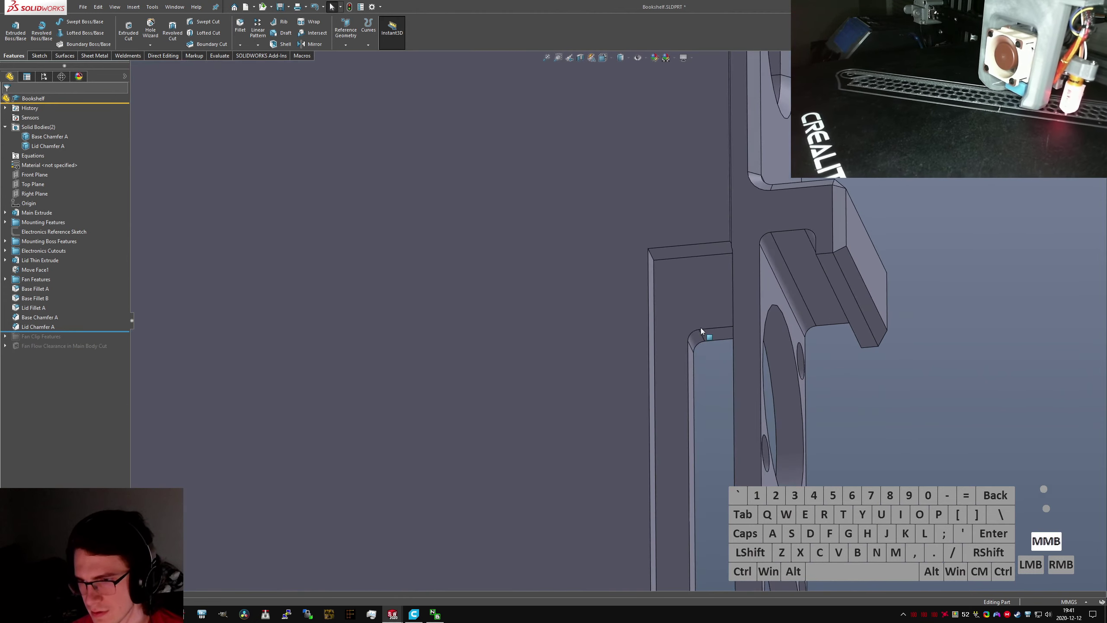
click(696, 343)
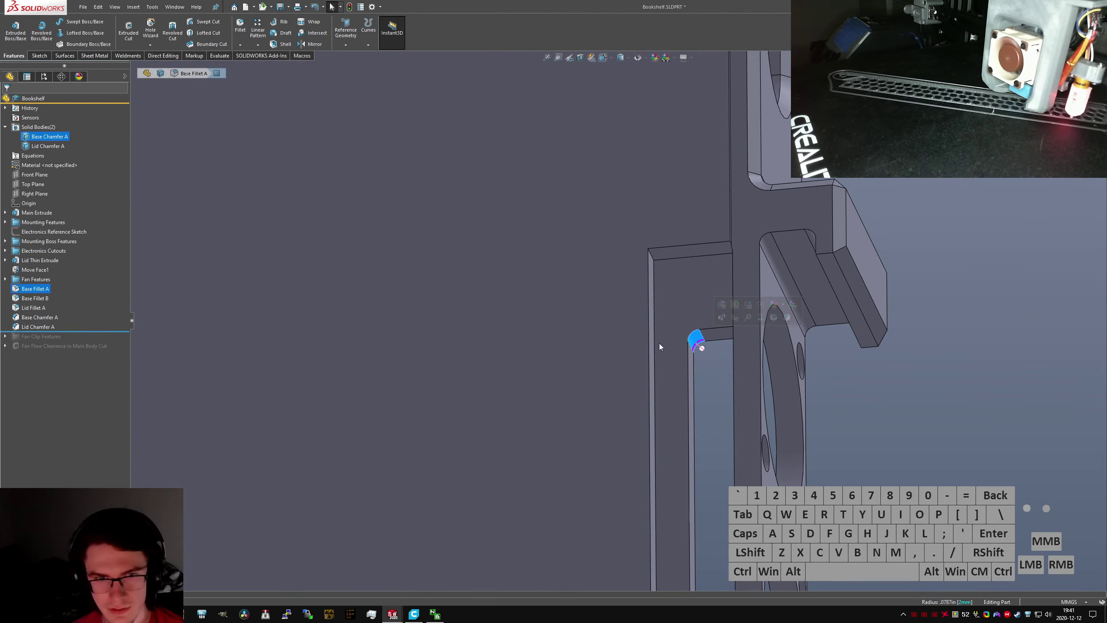
Reopen Lid Fillet A and add both inner corner edges of the lid's fan cutout to the 2 mm fillet
click(45, 307)
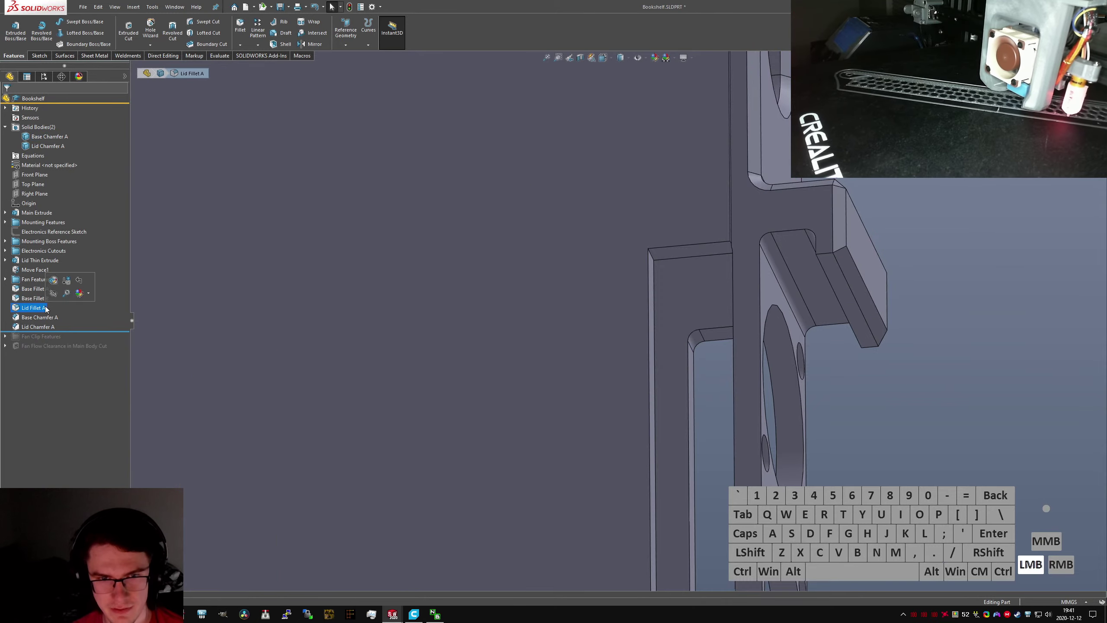
click(651, 254)
scroll(650, 261, up, 6)
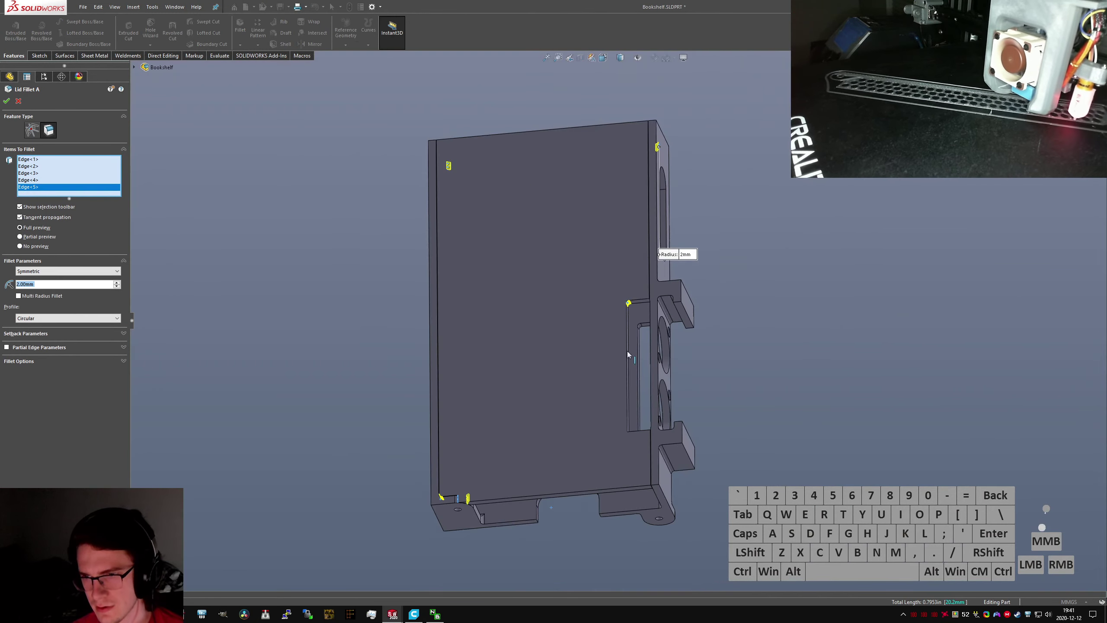
scroll(628, 354, down, 5)
click(687, 405)
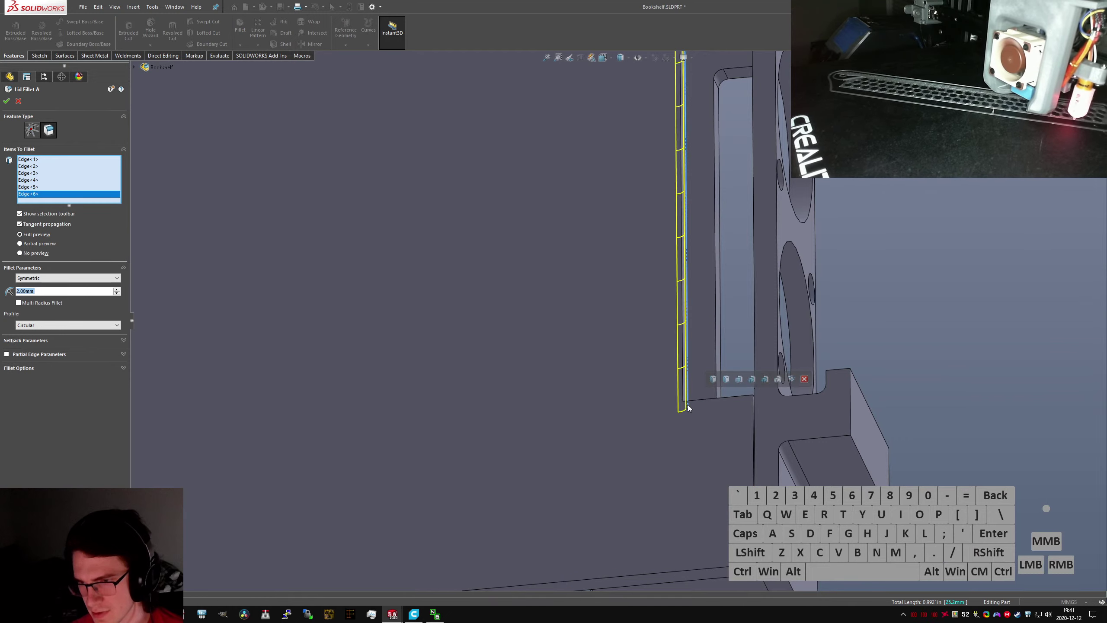
click(687, 405)
click(685, 406)
right_click(685, 407)
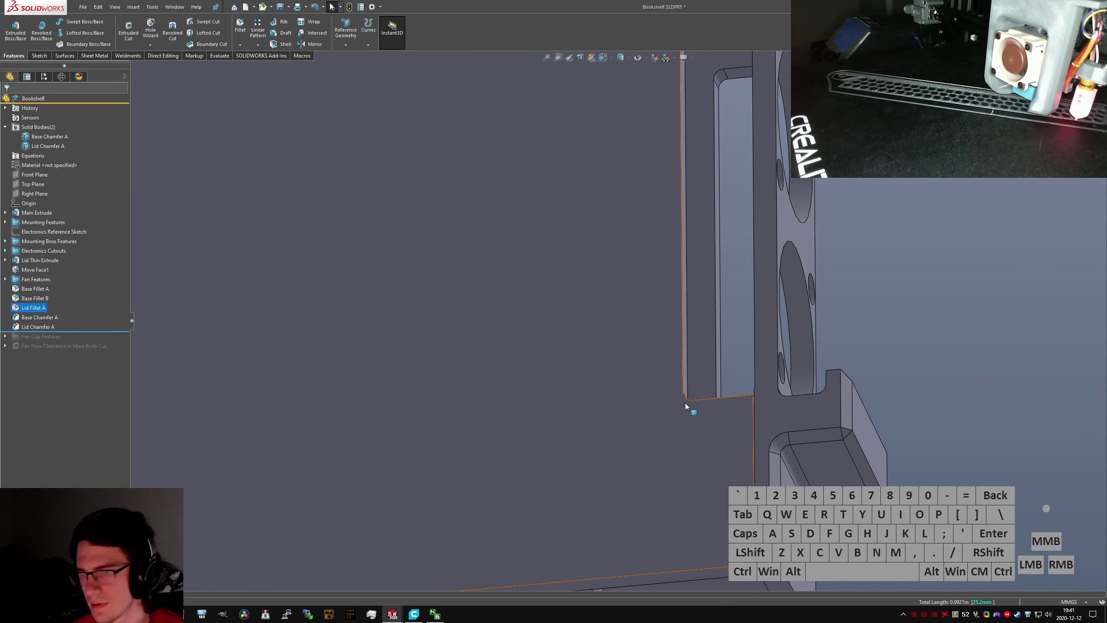
Examine the closed enclosure from several angles, checking the lid's corners, edges and fan cutout against the base
scroll(653, 314, up, 5)
middle_drag(605, 289, 587, 341)
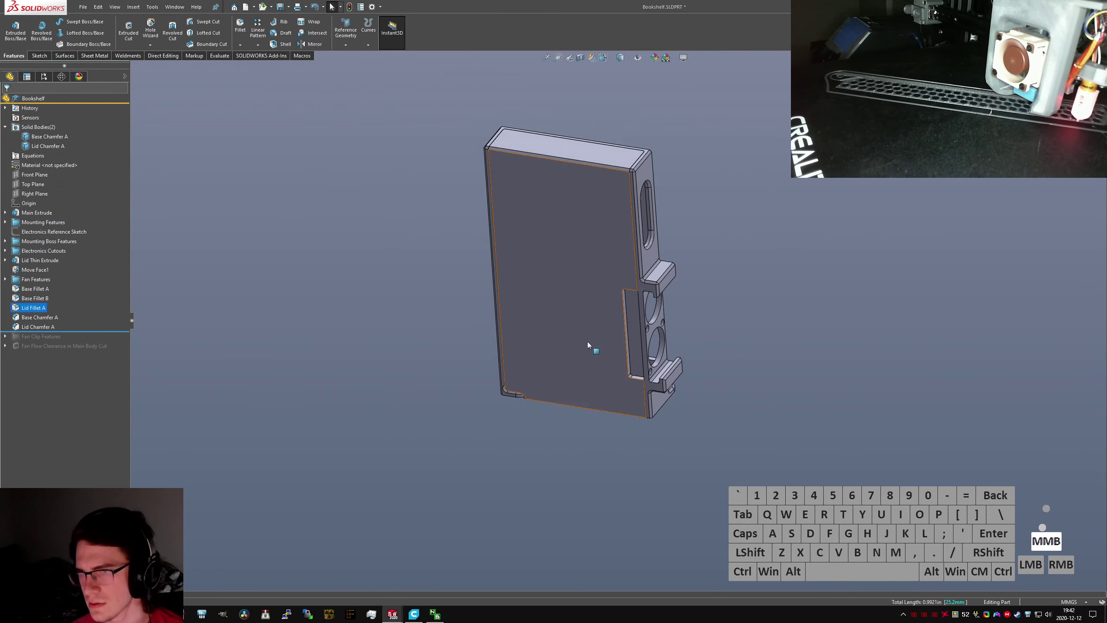
scroll(613, 254, down, 3)
scroll(572, 202, up, 3)
scroll(572, 202, down, 3)
middle_drag(615, 206, 634, 238)
scroll(634, 305, up, 4)
scroll(636, 427, down, 4)
middle_drag(636, 427, 627, 288)
scroll(645, 459, down, 4)
middle_drag(645, 459, 631, 410)
scroll(623, 383, up, 4)
mouse_move(610, 349)
middle_down()
mouse_move(573, 301)
mouse_move(618, 349)
middle_up()
scroll(618, 350, up, 4)
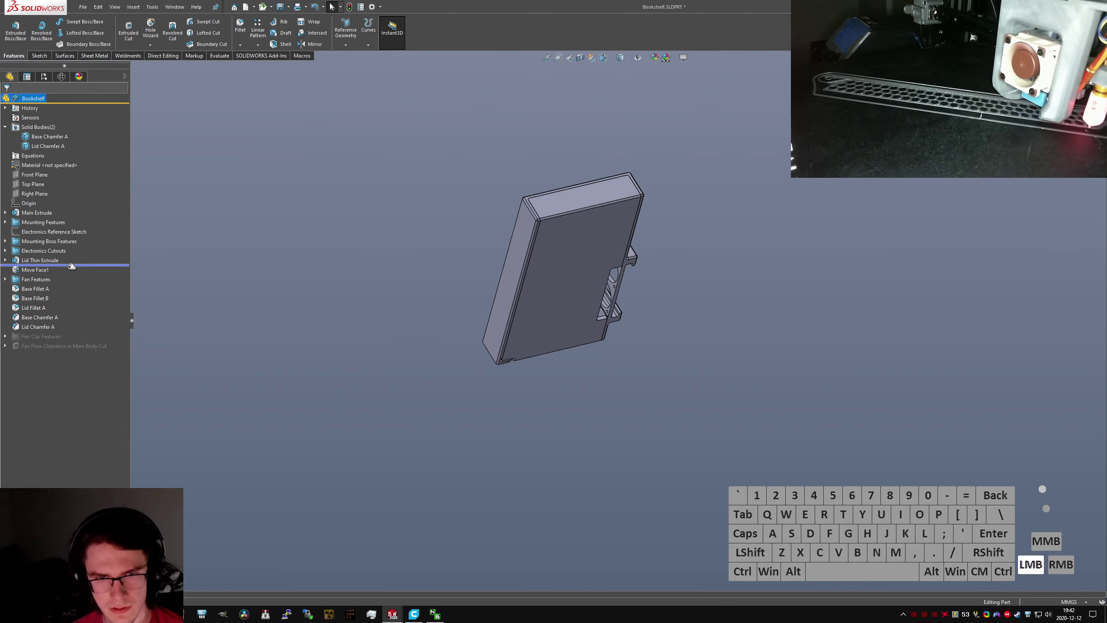
Roll the Bookshelf part back to just after Move Face1 and rename that feature "Lid Face Clearance"
drag(70, 270, 69, 271)
click(34, 269)
click(32, 270)
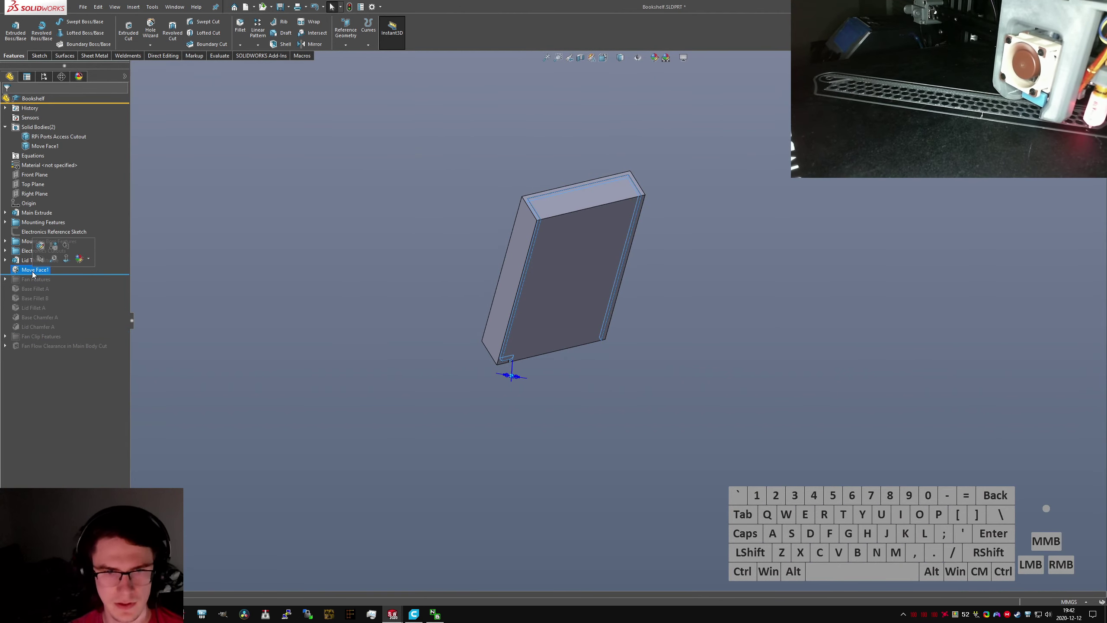
text(Lid)
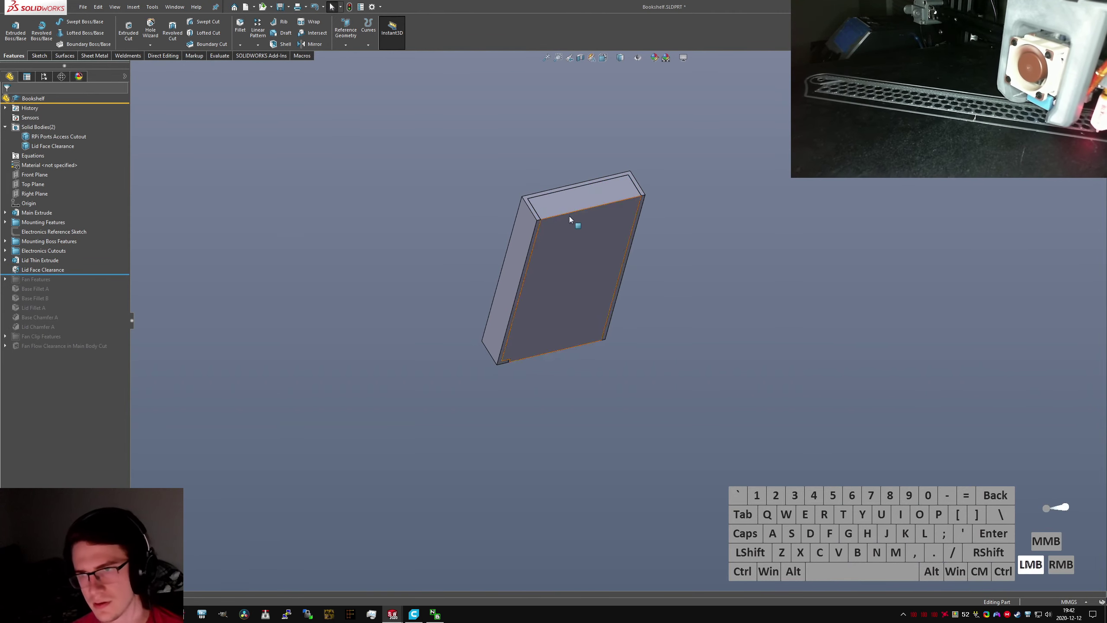
middle_drag(569, 216, 675, 280)
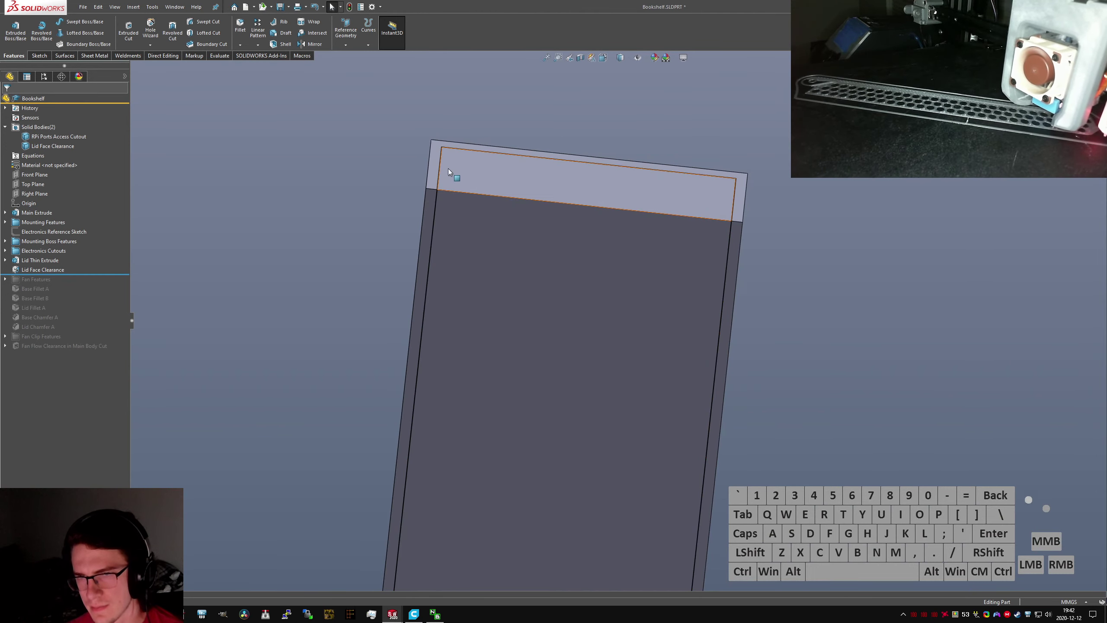
middle_drag(448, 168, 411, 290)
click(411, 289)
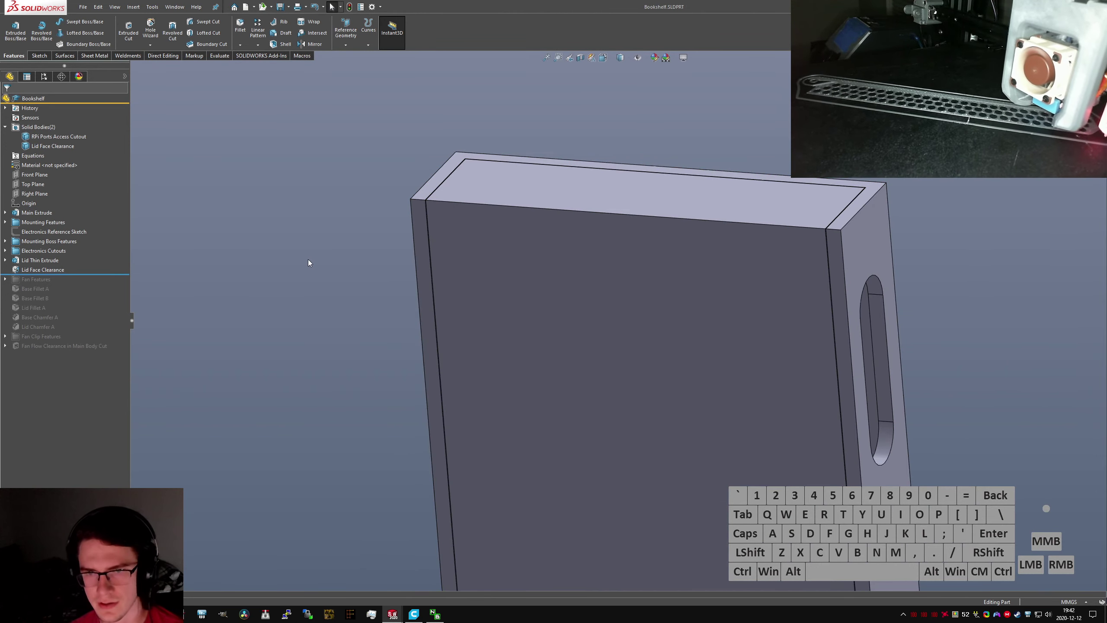
click(85, 7)
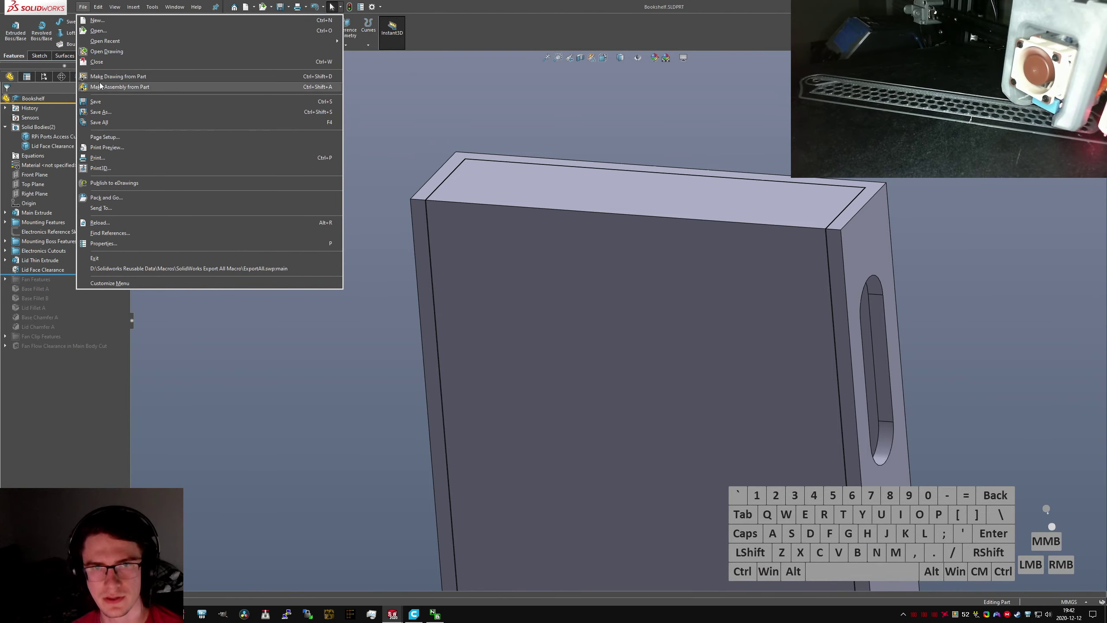
click(108, 41)
click(478, 97)
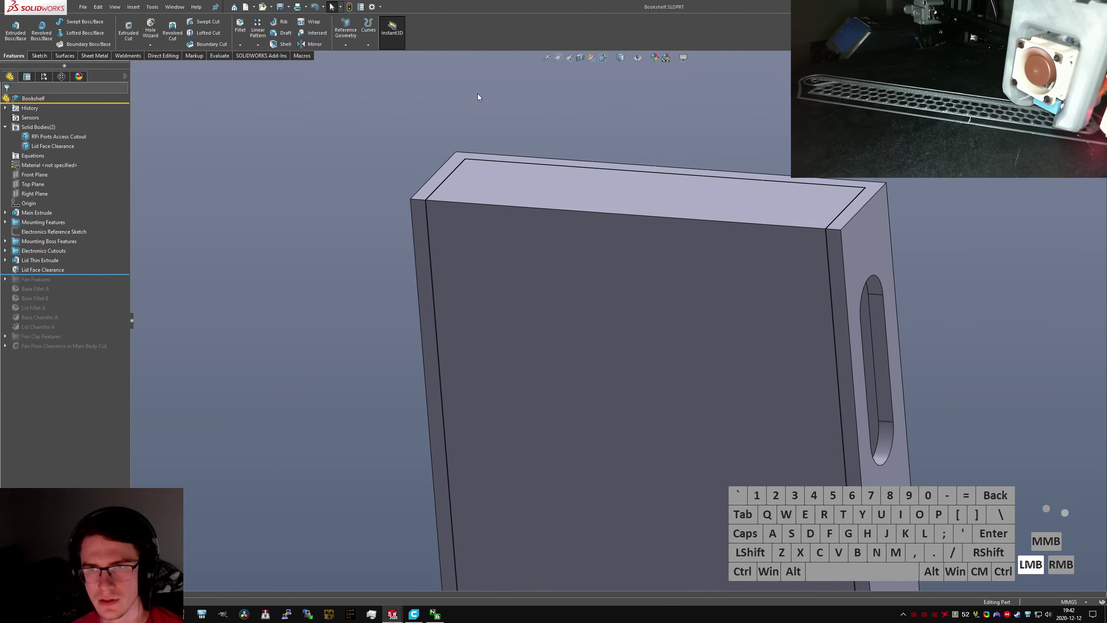
click(84, 7)
click(108, 41)
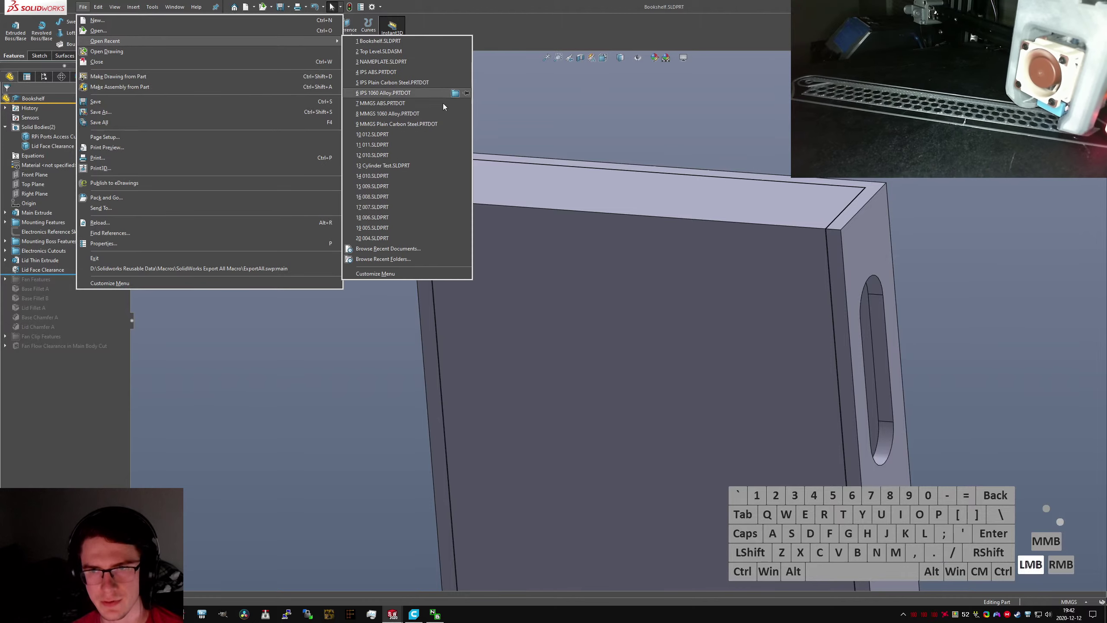
click(532, 107)
Switch to the Top Level assembly, dismiss the rebuild error report and inspect the Bookshelf component's failed fan mates
key(ctrl+Tab)
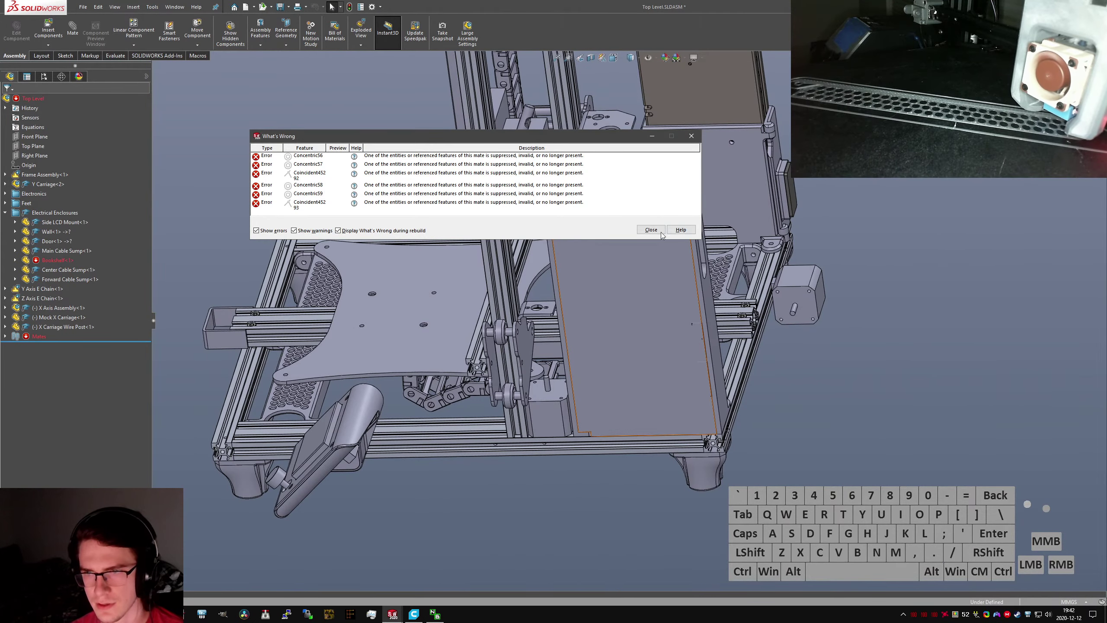
click(654, 230)
scroll(627, 218, down, 5)
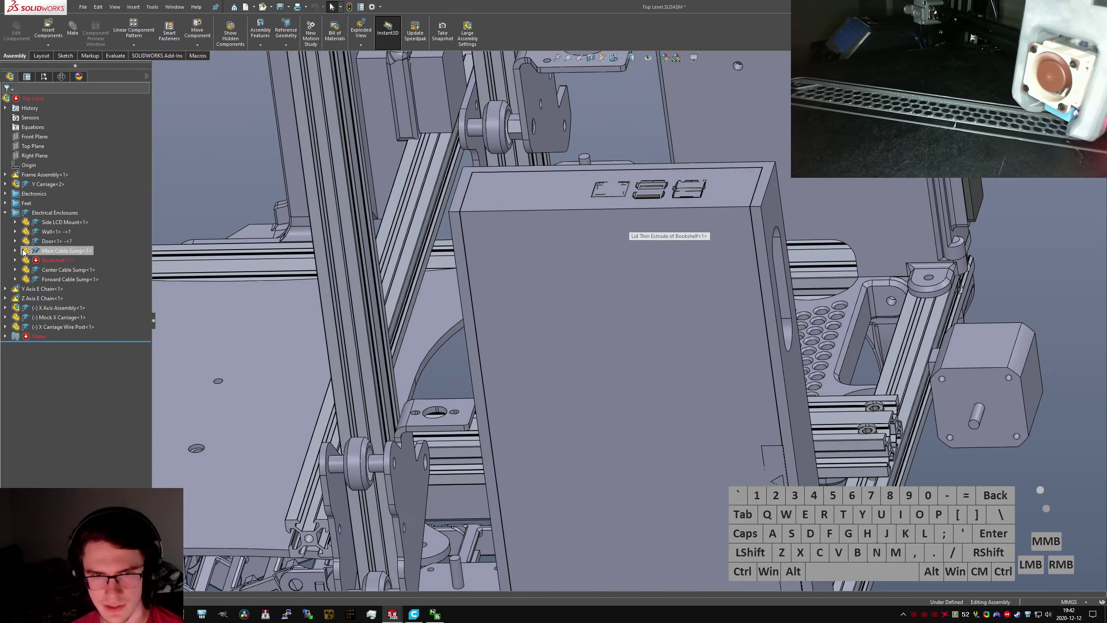
click(14, 260)
click(25, 270)
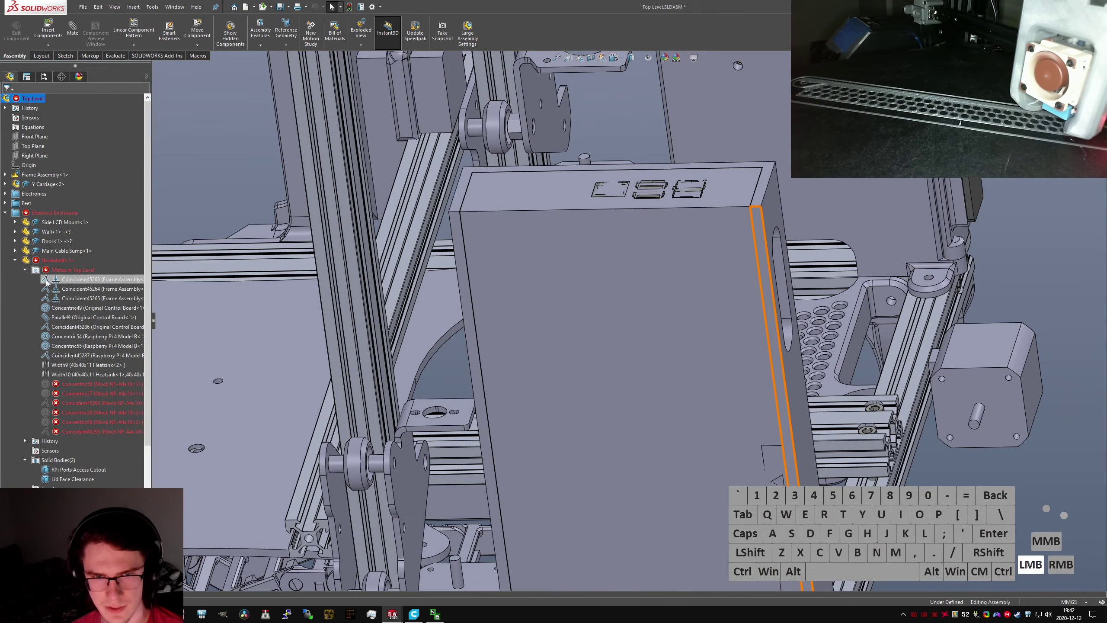
click(64, 383)
scroll(692, 390, up, 4)
scroll(692, 389, down, 4)
middle_drag(692, 390, 798, 356)
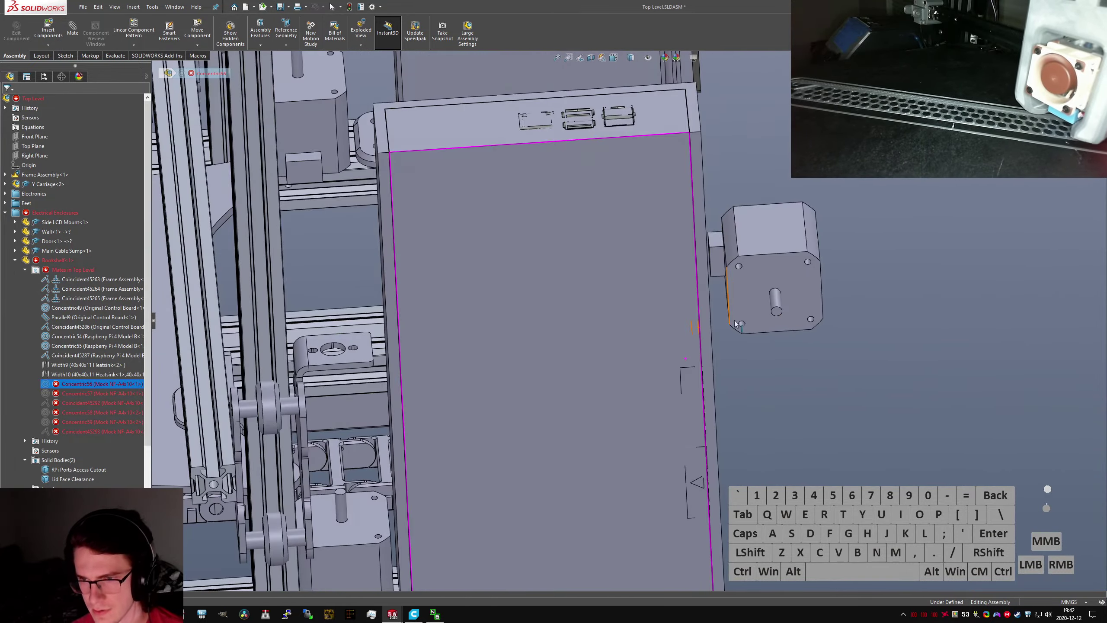
Roll the Bookshelf part forward past Fan Flow Clearance in Main Body Cut and return to the Top Level assembly
click(811, 349)
key(ctrl+Tab)
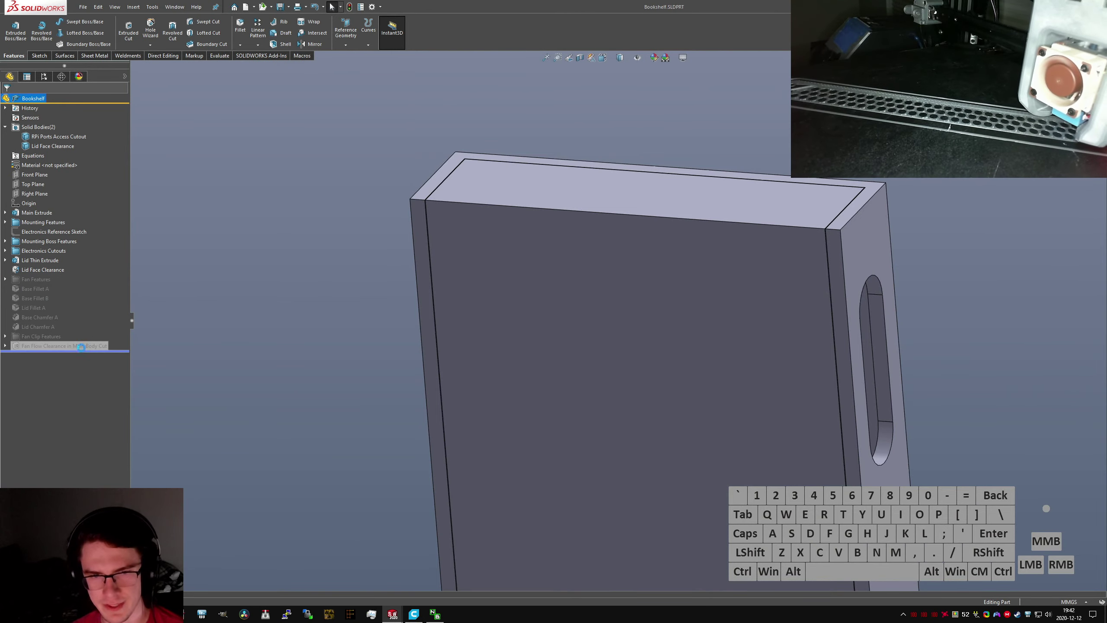
scroll(575, 436, up, 6)
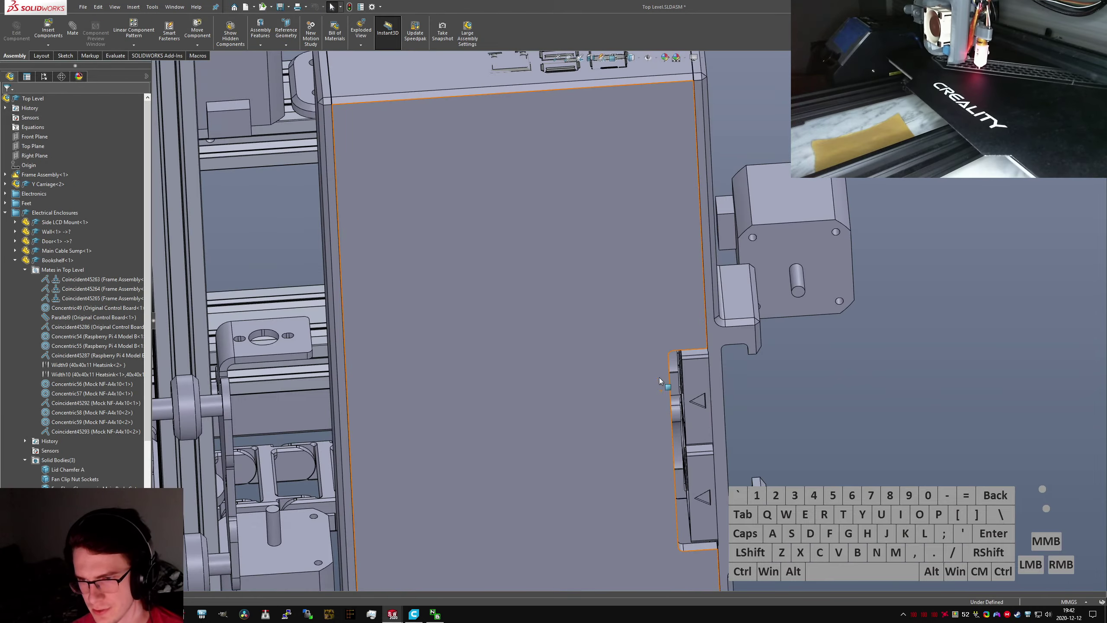
Examine the closed Bookshelf enclosure within the assembly, including its port side and the lid's notched lower corner
scroll(652, 350, up, 1)
middle_drag(569, 101, 572, 109)
scroll(571, 107, down, 7)
scroll(570, 387, up, 7)
scroll(571, 391, up, 5)
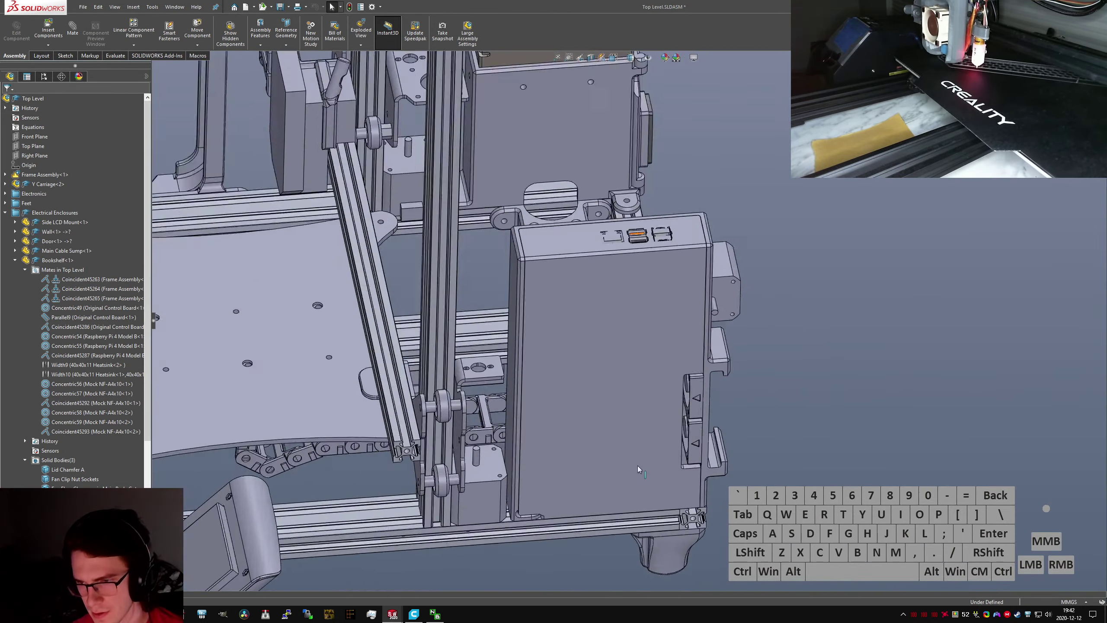
scroll(637, 469, down, 3)
middle_drag(638, 469, 570, 366)
scroll(519, 551, down, 7)
scroll(559, 428, up, 4)
middle_drag(562, 426, 669, 440)
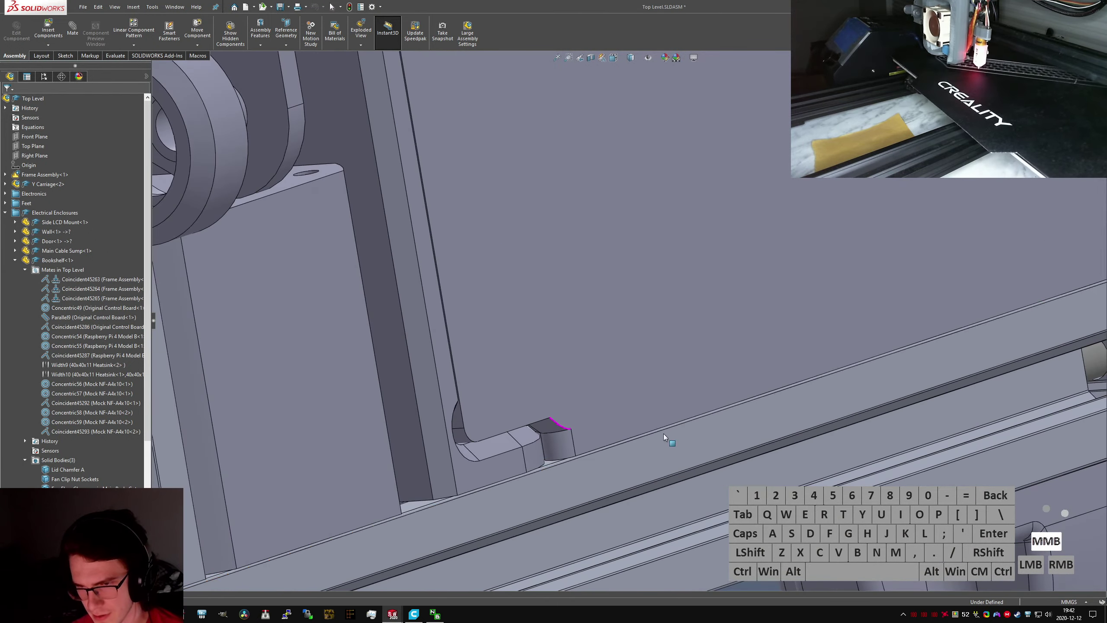
scroll(529, 421, down, 5)
mouse_move(531, 414)
middle_down()
mouse_move(550, 435)
mouse_move(485, 369)
mouse_move(515, 428)
mouse_move(586, 456)
middle_up()
middle_drag(677, 429, 678, 462)
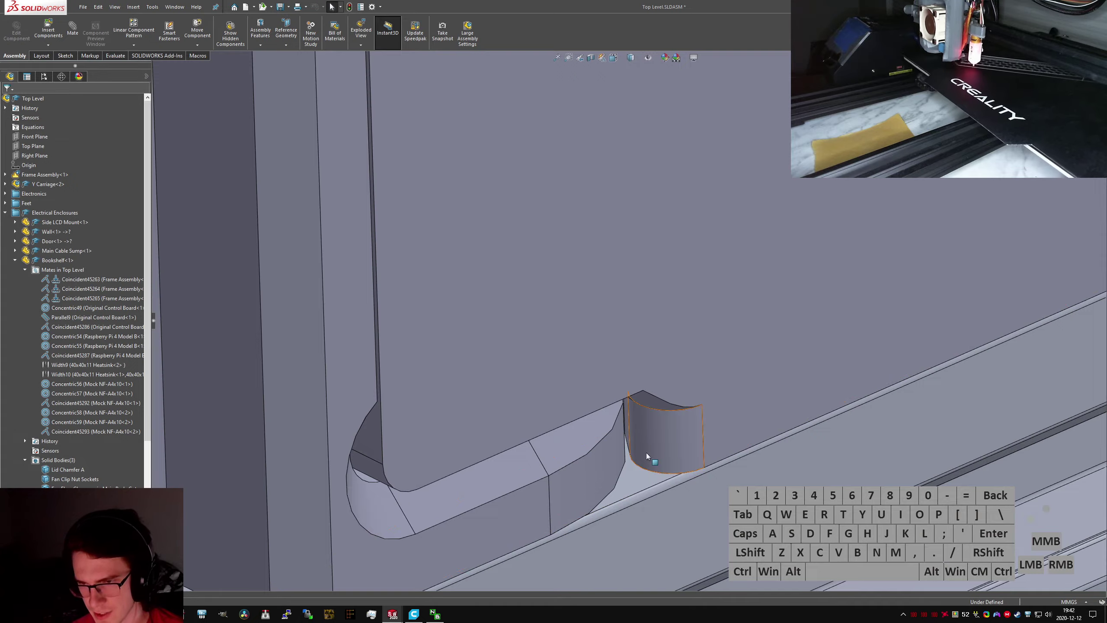
Hide the Bookshelf's lid body in the assembly to expose the electronics and fans
scroll(647, 456, up, 5)
middle_drag(697, 306, 672, 211)
scroll(706, 263, down, 5)
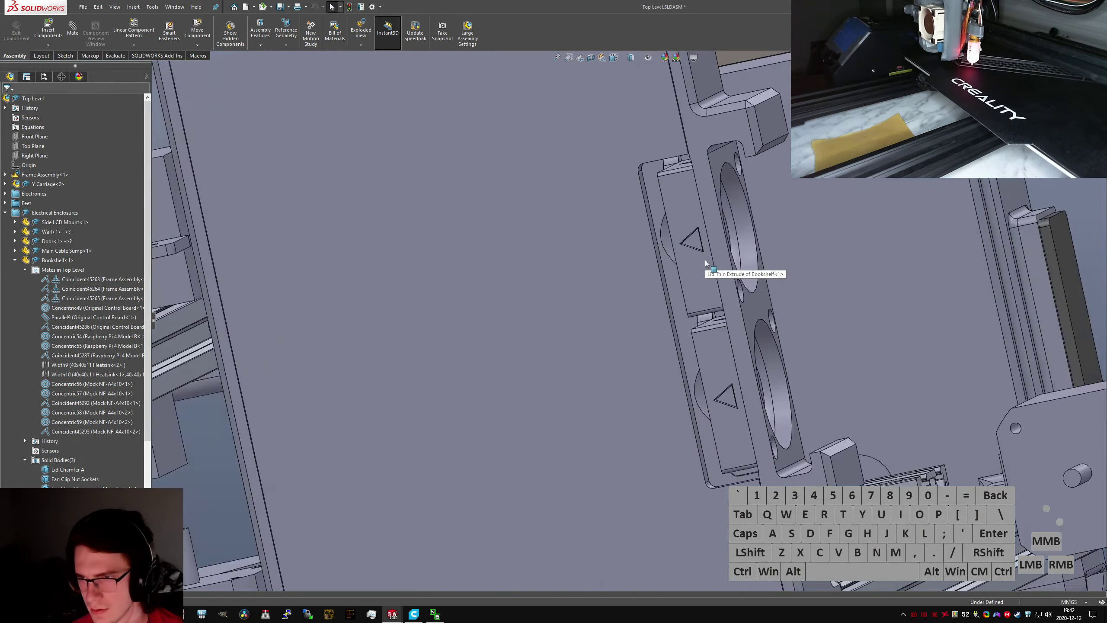
middle_drag(694, 260, 602, 327)
click(601, 327)
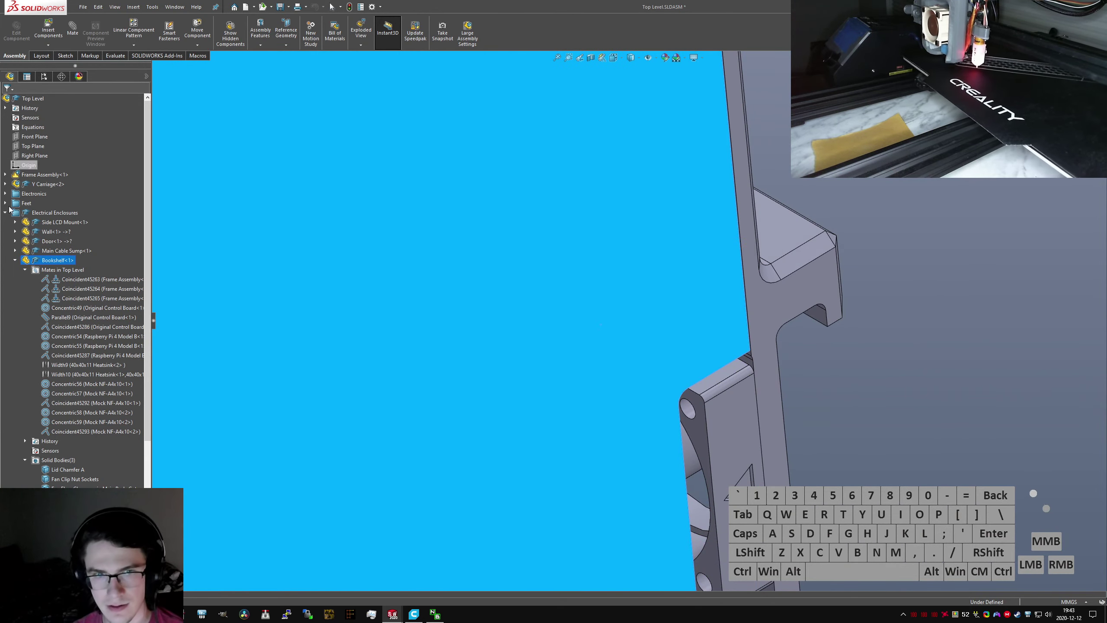
scroll(583, 95, up, 5)
click(890, 391)
click(485, 291)
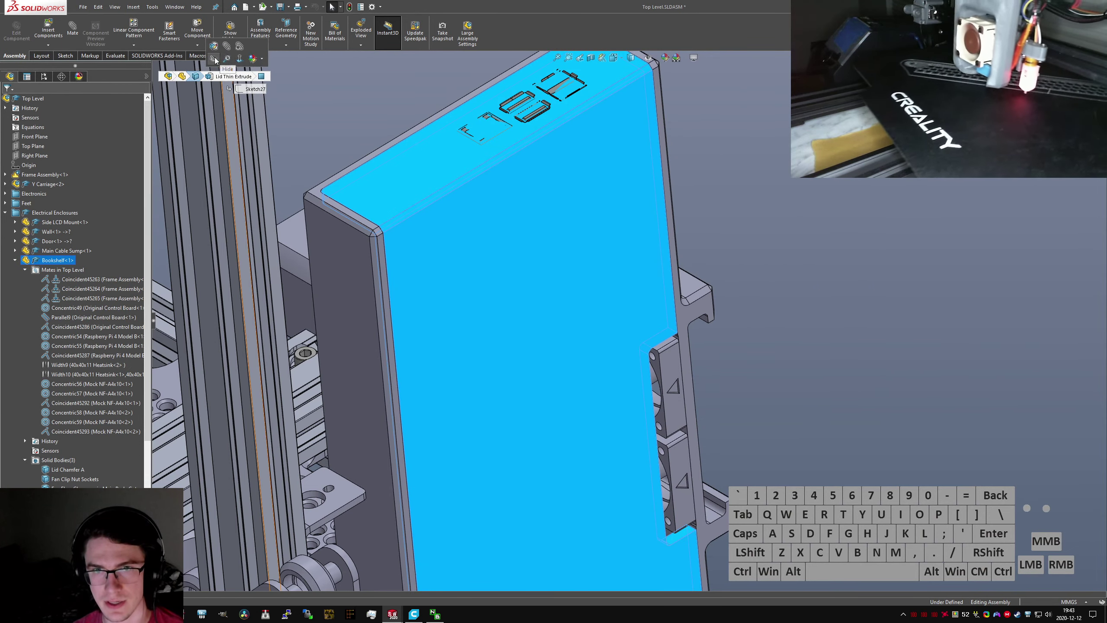
Inspect the upper fan inside the enclosure, tracing its outer side face to its component and Boss-Extrude1 feature
scroll(628, 321, down, 4)
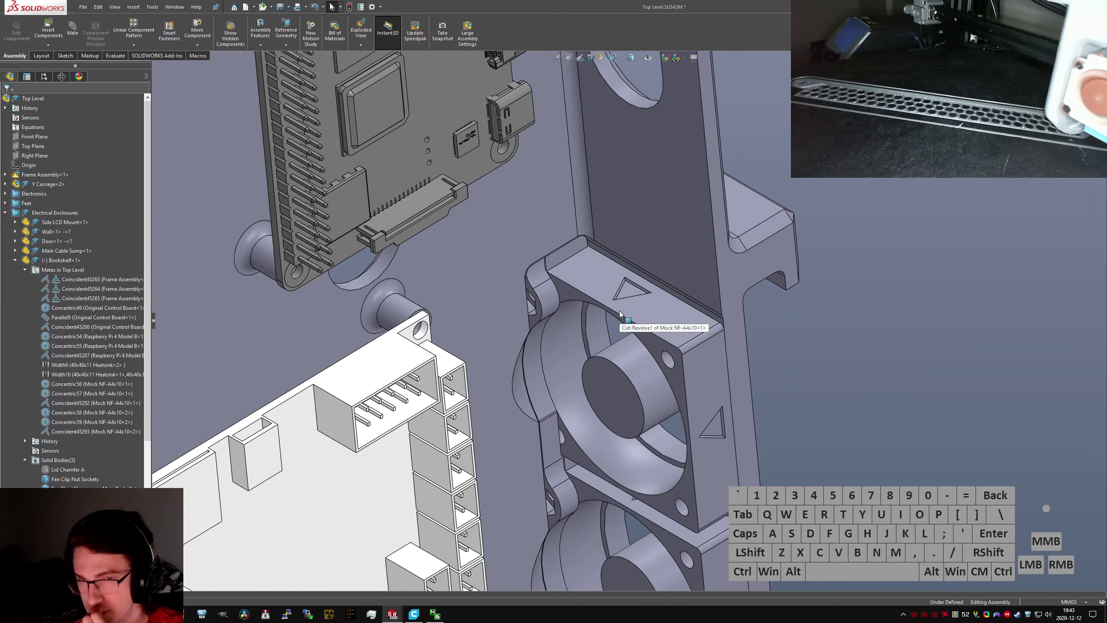
scroll(628, 314, up, 4)
click(666, 361)
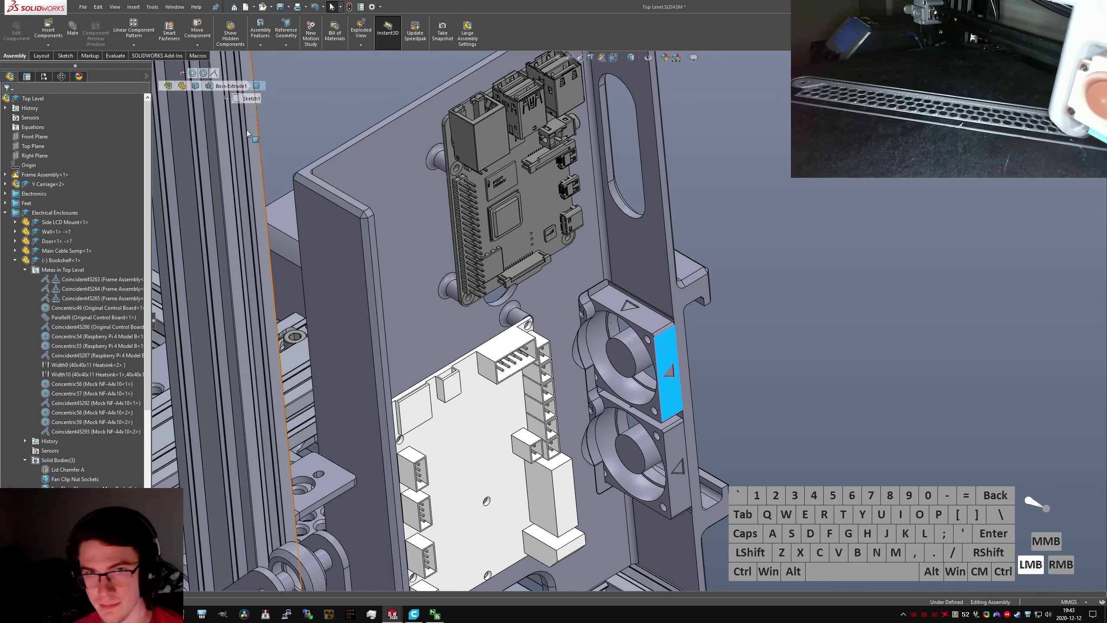
click(199, 88)
click(183, 88)
click(172, 88)
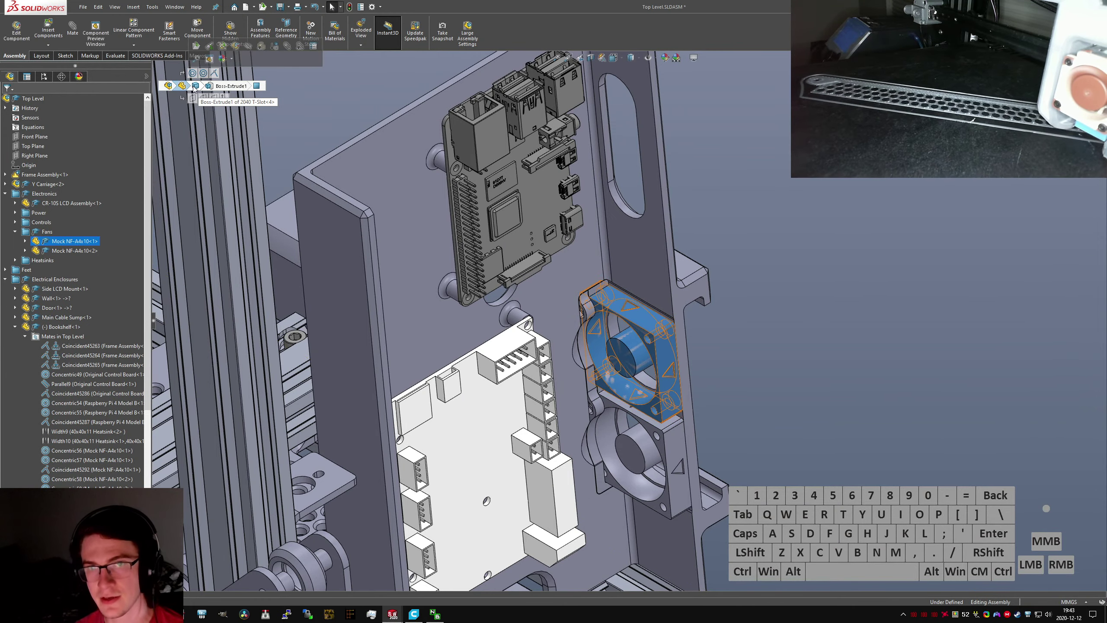
click(232, 86)
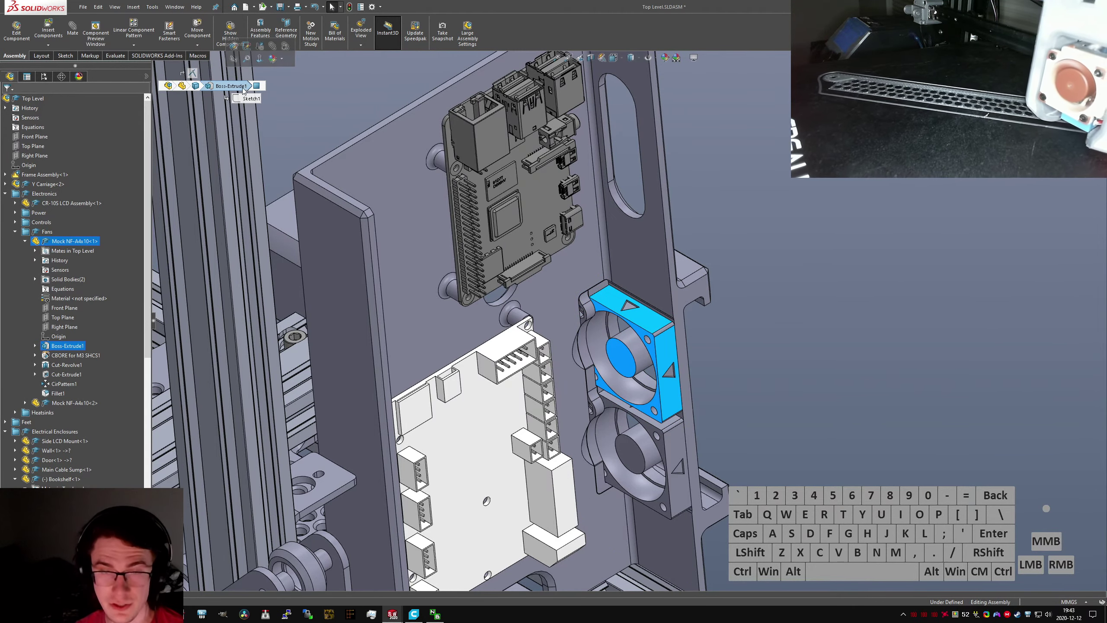
click(756, 330)
Examine how the fans sit in the base, comparing the upper fan's inner face with the adjacent cutout wall
scroll(610, 340, up, 5)
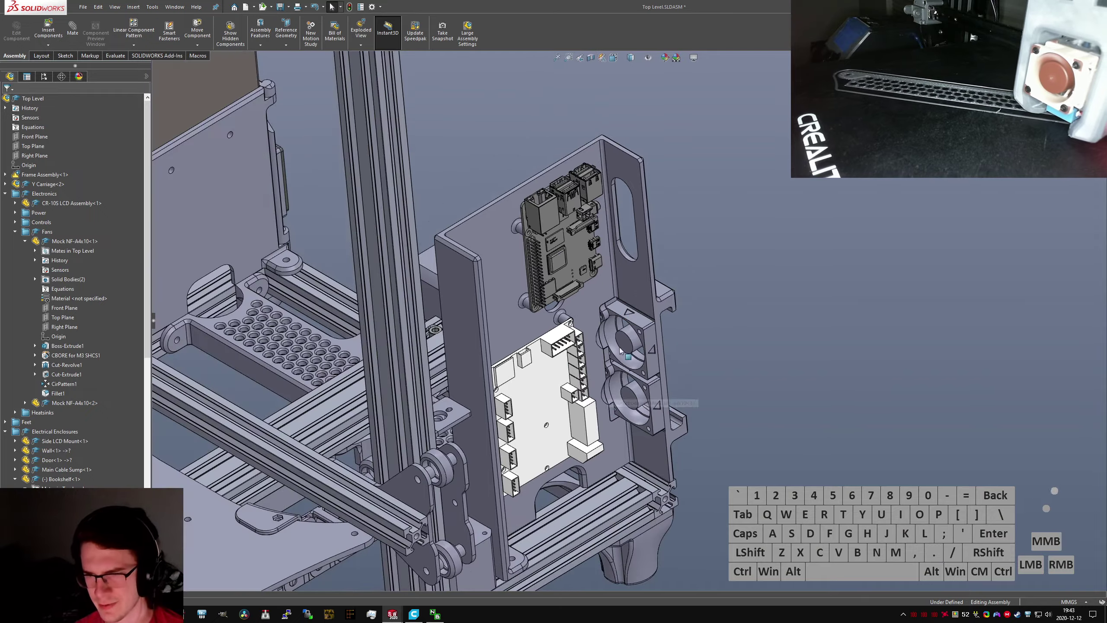
scroll(605, 383, down, 5)
middle_drag(627, 410, 618, 259)
scroll(663, 380, down, 1)
scroll(618, 258, up, 3)
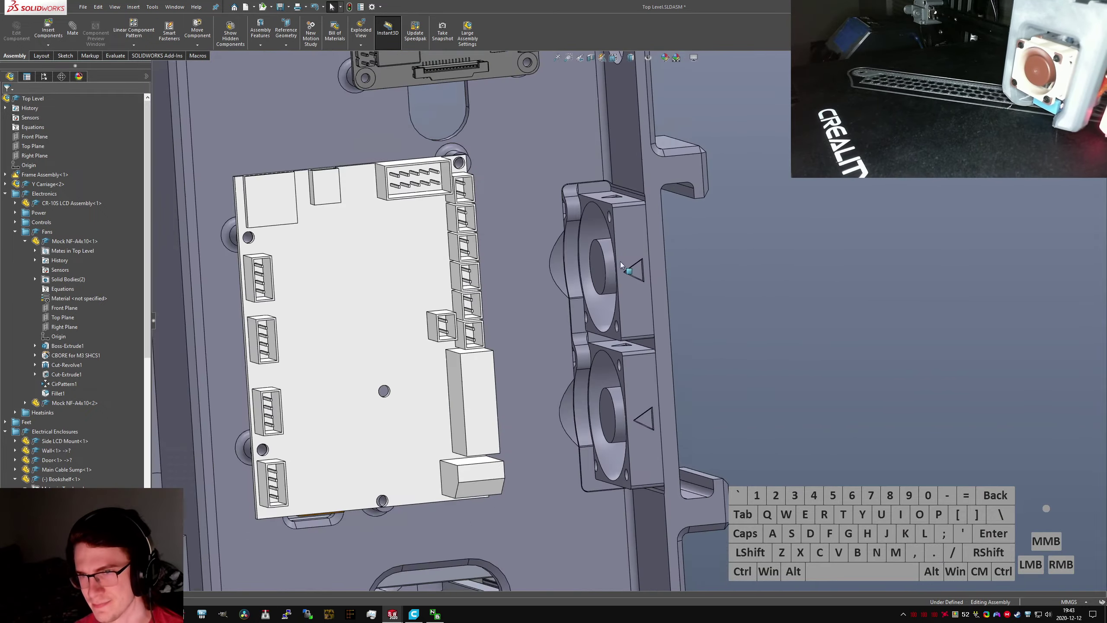
scroll(577, 205, down, 6)
mouse_move(578, 205)
middle_down()
mouse_move(545, 183)
mouse_move(599, 251)
mouse_move(498, 206)
mouse_move(579, 244)
mouse_move(552, 261)
middle_up()
click(599, 251)
scroll(553, 268, down, 5)
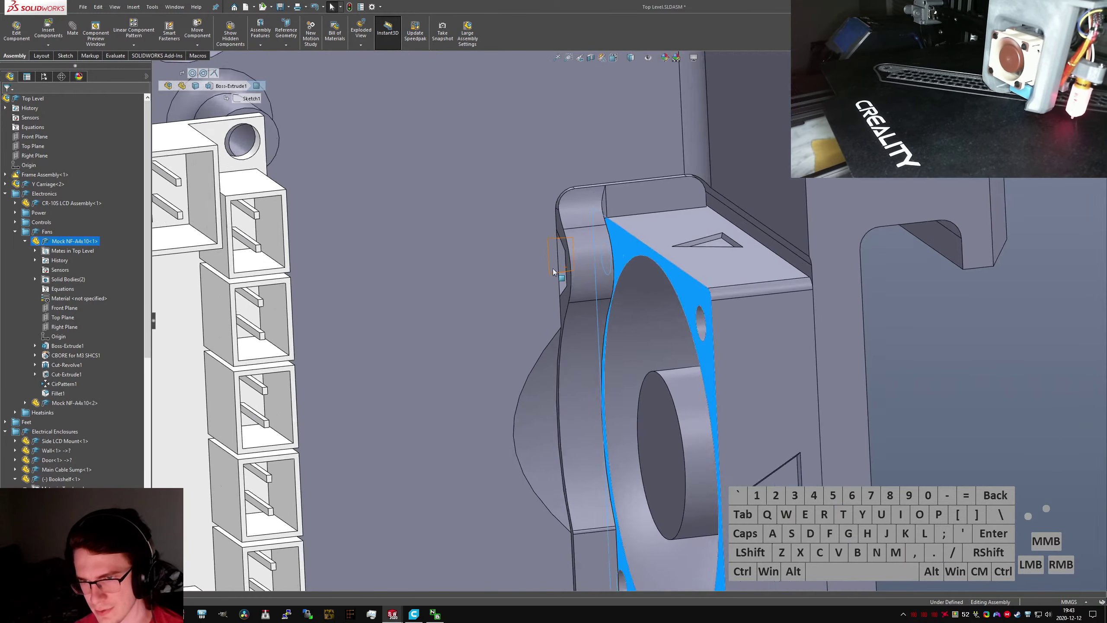
ctrl+click(579, 327)
scroll(611, 366, up, 4)
middle_drag(601, 348, 619, 331)
Measure the distance between the upper fan's top face and the facing wall of the base's fan cutout
click(688, 259)
scroll(671, 257, down, 5)
middle_drag(670, 259, 612, 235)
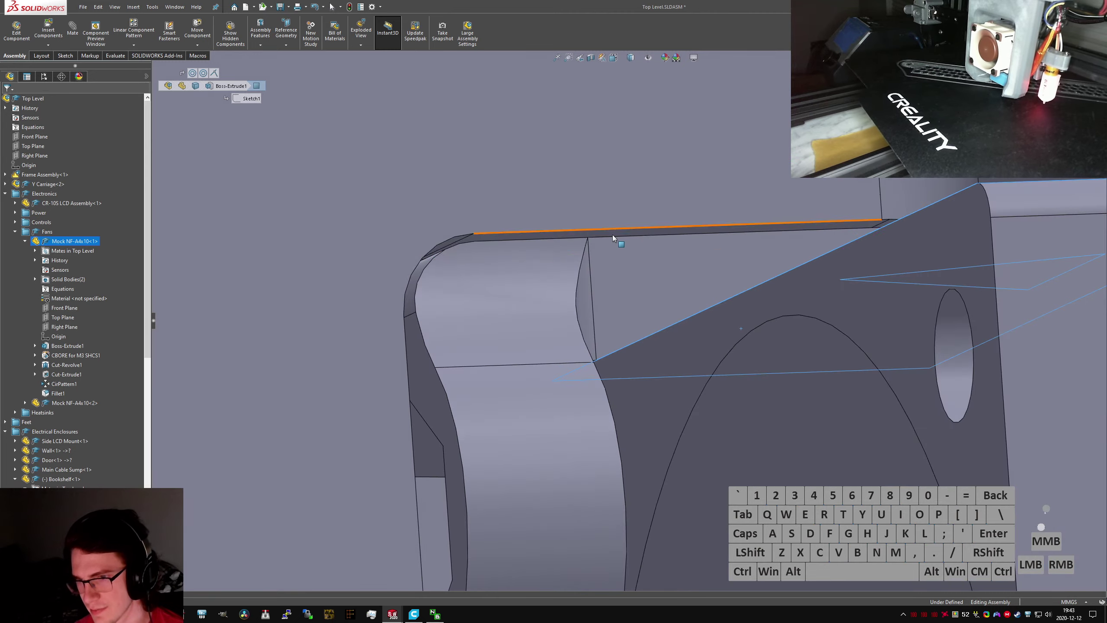
ctrl+click(612, 235)
scroll(636, 286, up, 5)
middle_drag(650, 292, 686, 323)
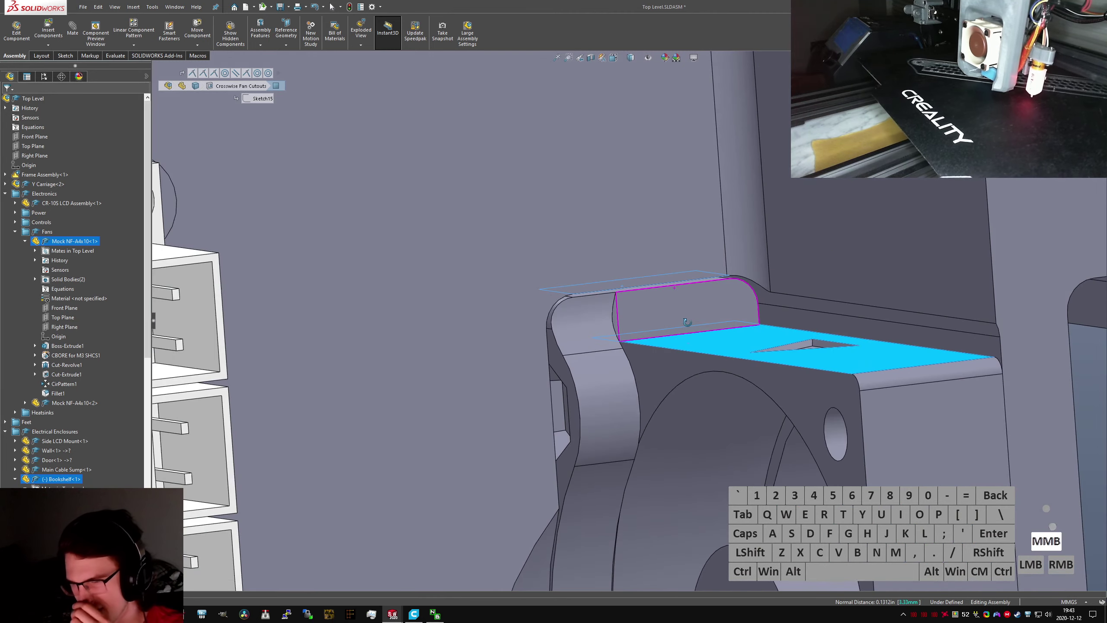
Examine the clearance around both fans and the cutout walls beside the control board
scroll(679, 289, down, 1)
scroll(680, 283, up, 2)
scroll(681, 287, up, 10)
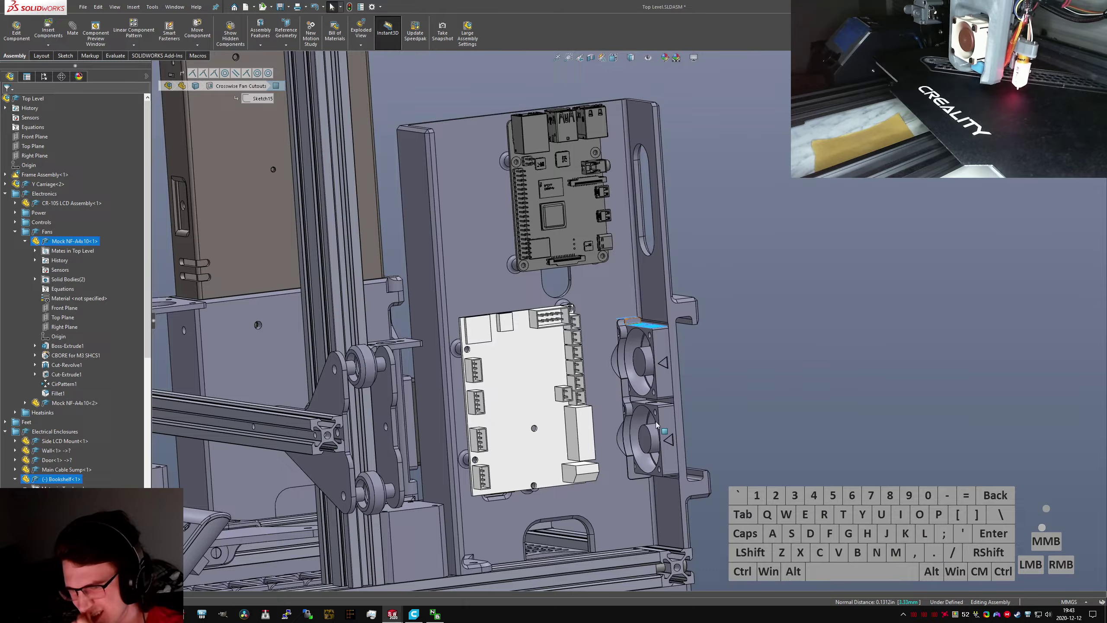
scroll(626, 373, down, 4)
middle_drag(626, 371, 602, 364)
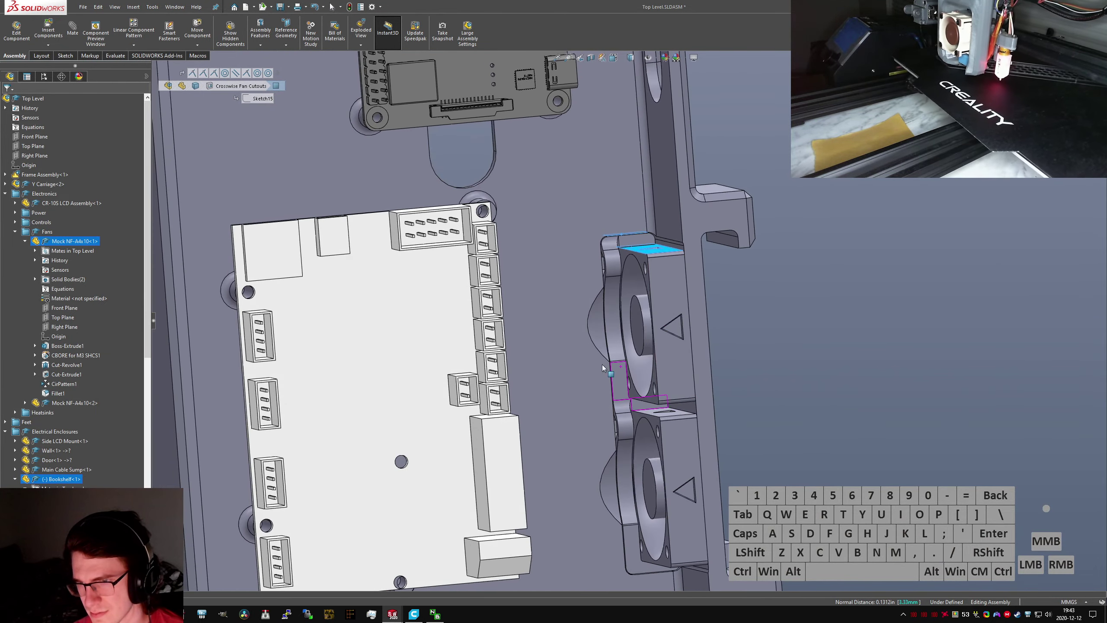
scroll(604, 366, up, 4)
click(682, 412)
Switch to the Bookshelf part and trace the lower fan cutout's edge wall to its Crosswise Fan Cutouts feature
key(ctrl+Tab)
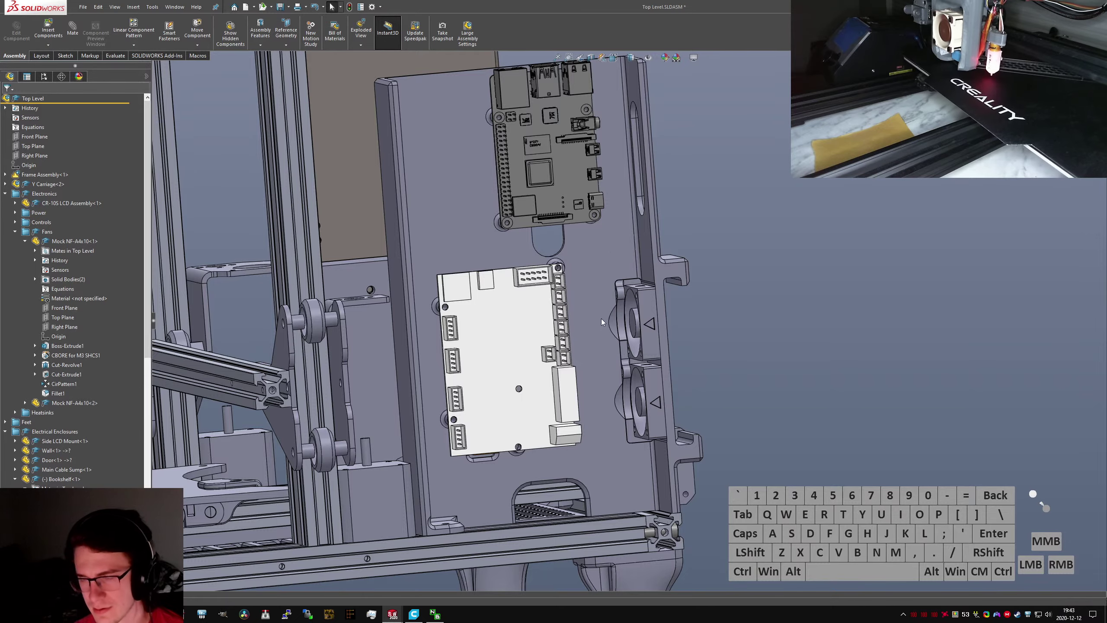
scroll(634, 480, down, 8)
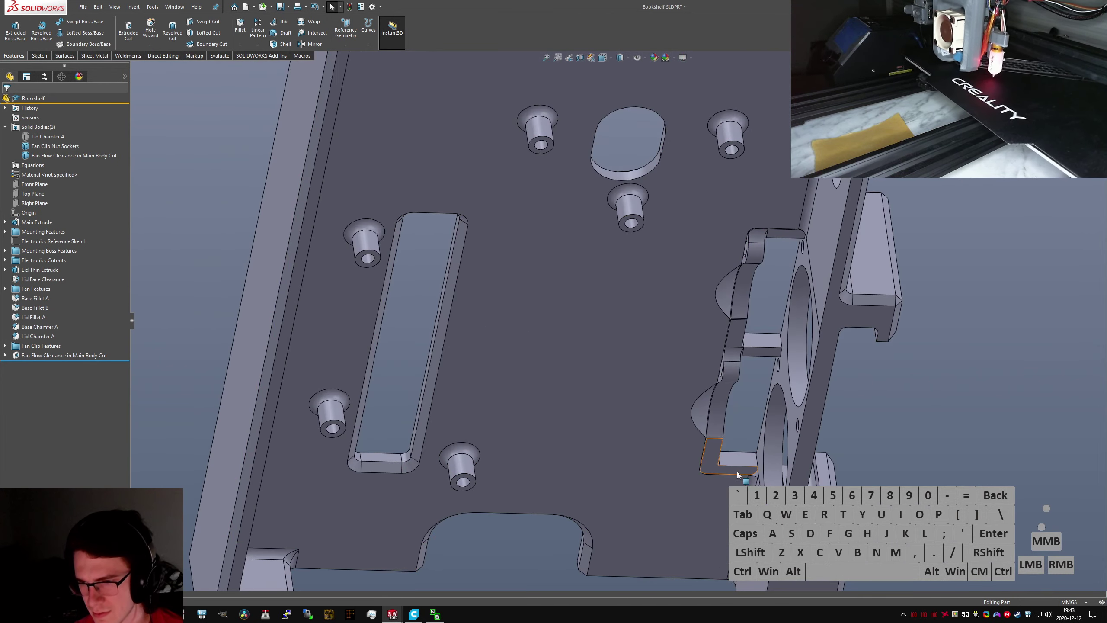
click(756, 480)
scroll(758, 454, down, 5)
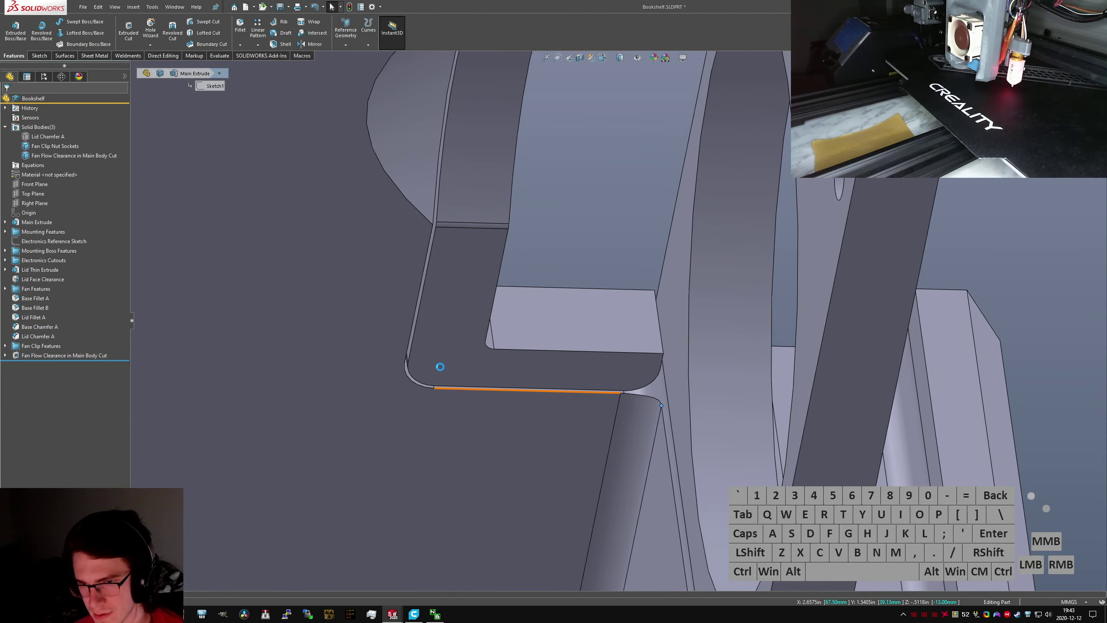
scroll(464, 381, down, 5)
click(559, 338)
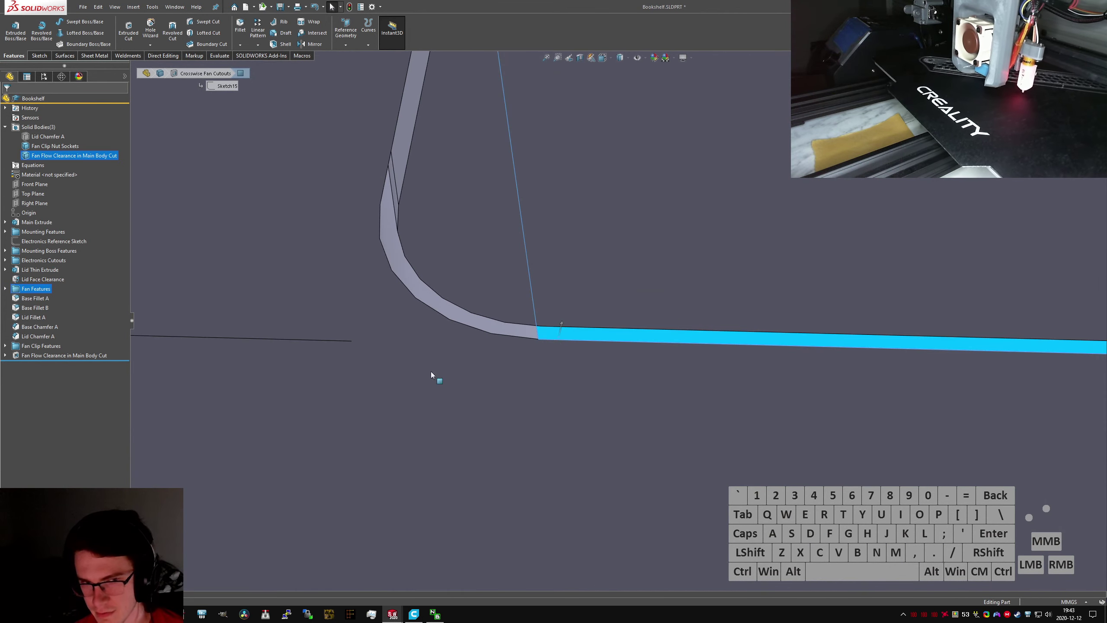
click(513, 332)
click(53, 297)
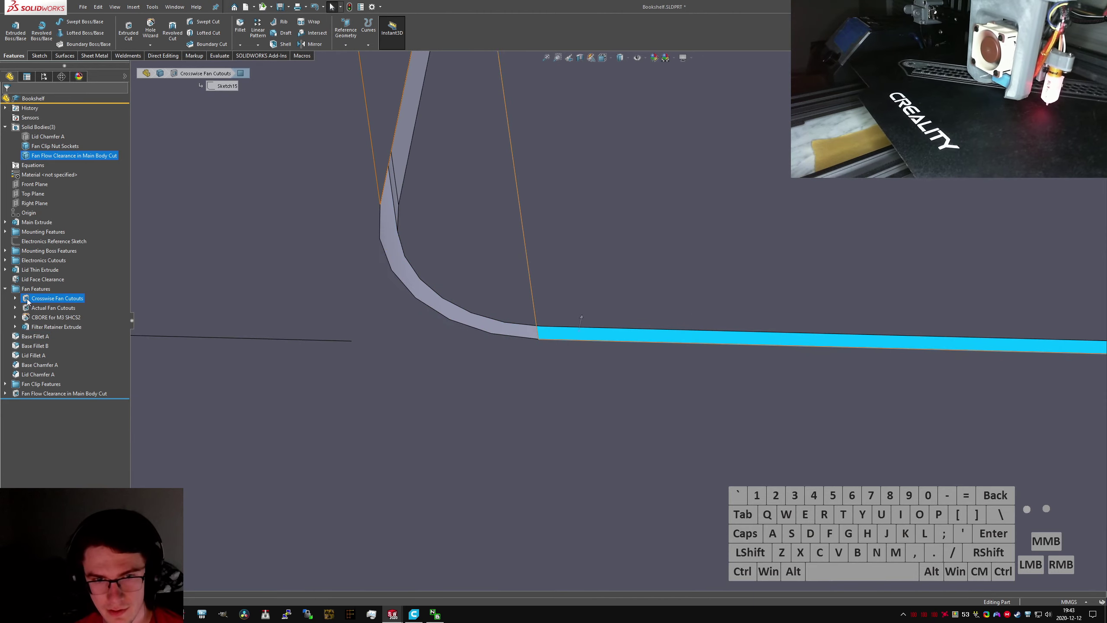
Inspect the dimensions of Sketch15 under Crosswise Fan Cutouts against the fan opening geometry
scroll(627, 328, up, 10)
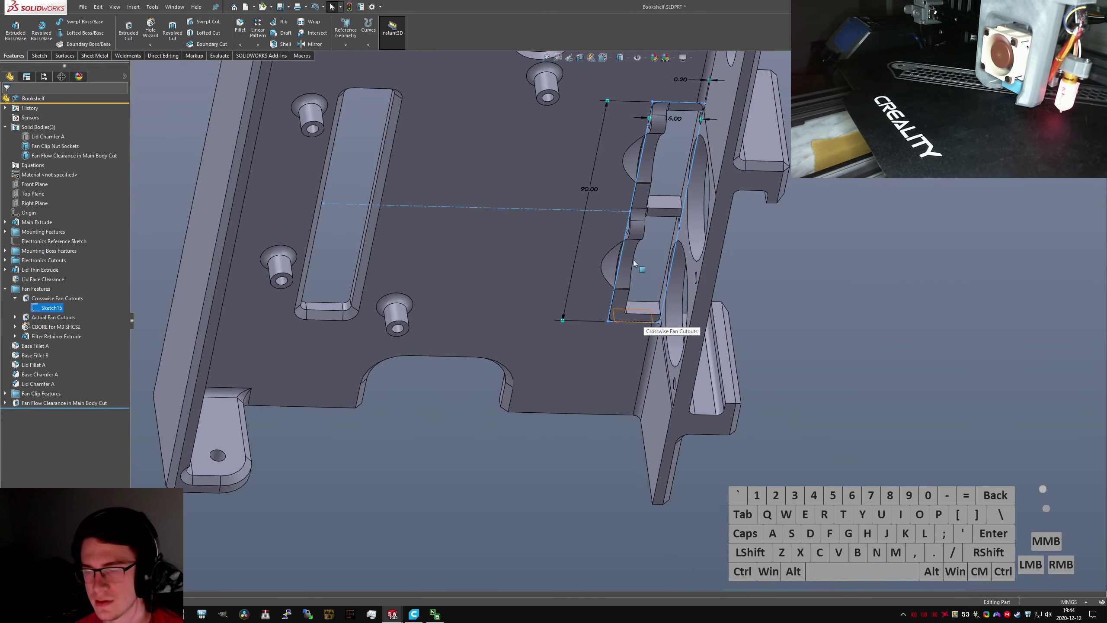
scroll(616, 304, down, 4)
mouse_move(617, 305)
middle_down()
mouse_move(685, 303)
mouse_move(656, 401)
middle_up()
click(774, 360)
click(62, 308)
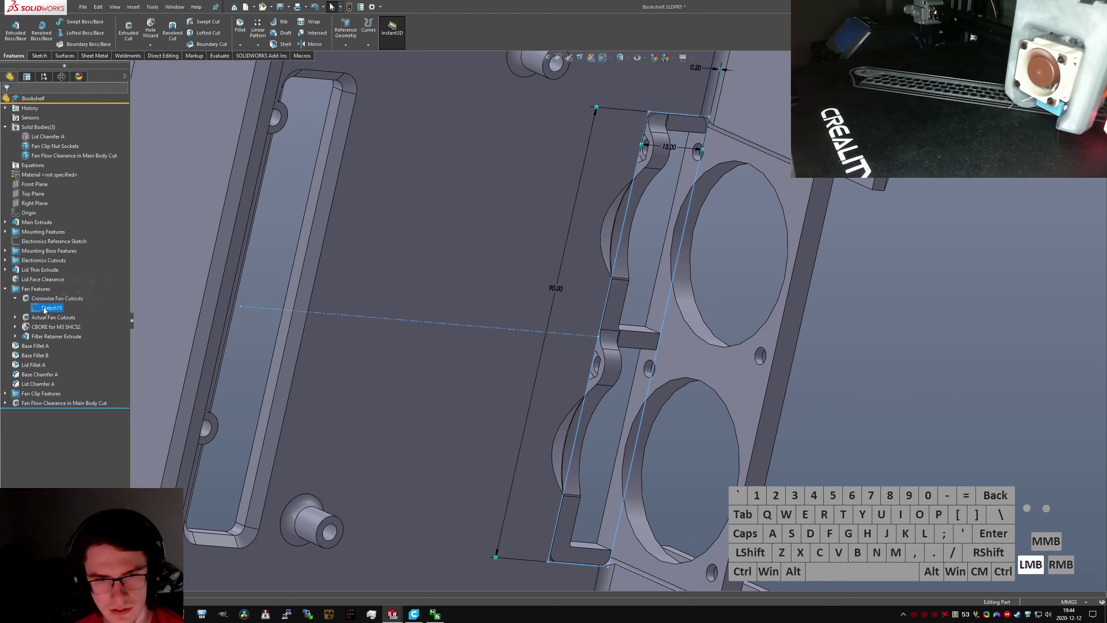
middle_drag(584, 340, 562, 322)
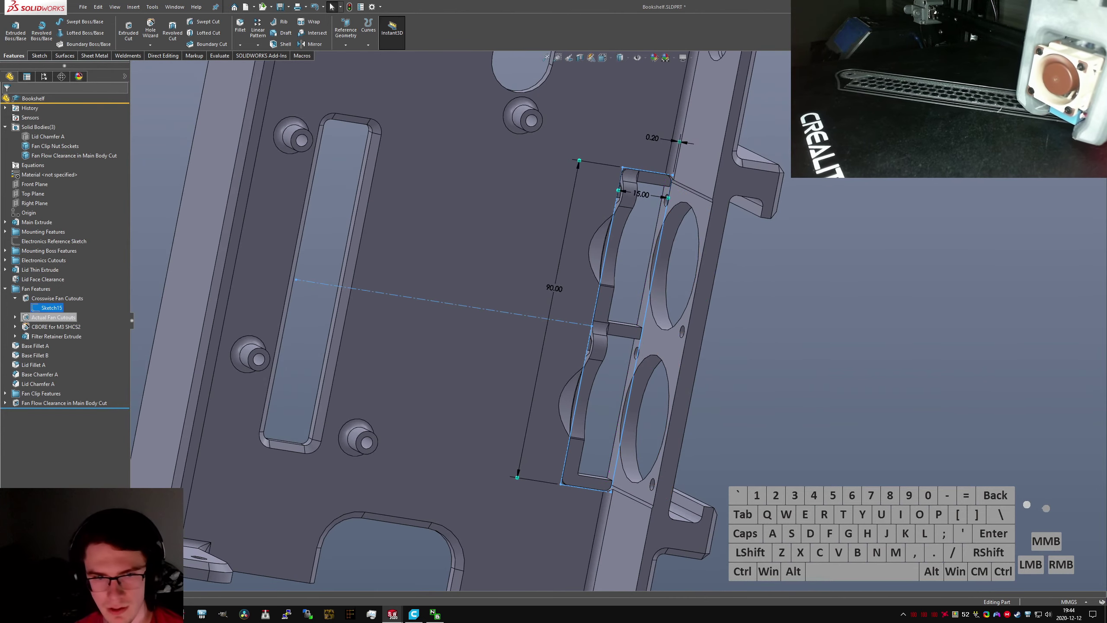
Compare Sketch16 of Actual Fan Cutouts with Sketch15, checking how each outline lines up with the fan openings
click(52, 326)
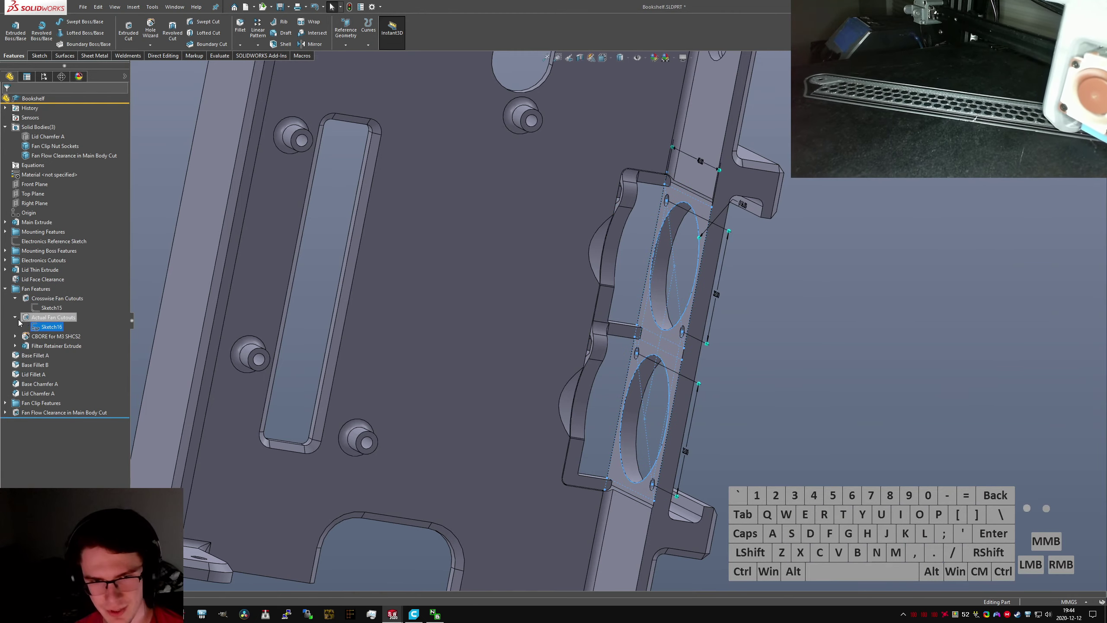
scroll(659, 373, down, 2)
middle_drag(685, 350, 681, 367)
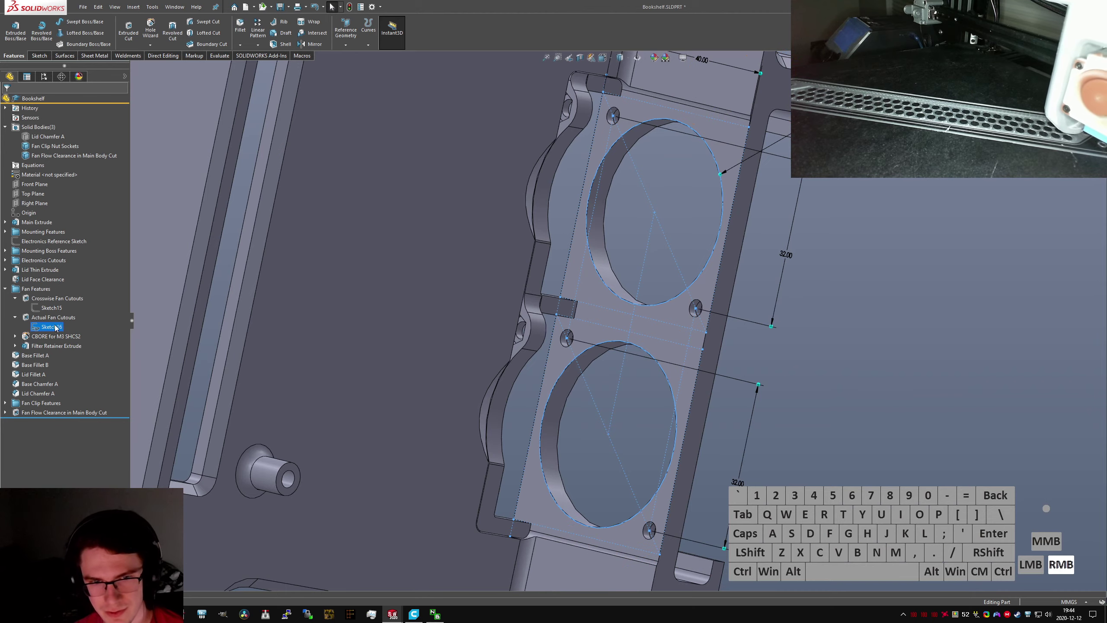
click(52, 307)
middle_drag(501, 288, 476, 306)
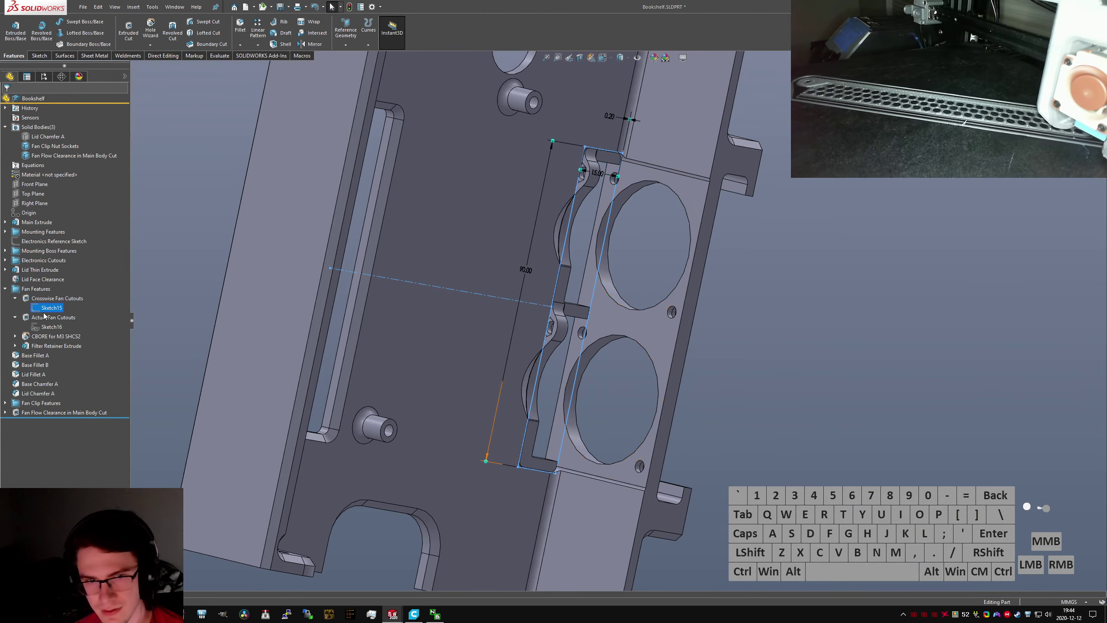
scroll(670, 187, down, 3)
middle_drag(670, 186, 672, 175)
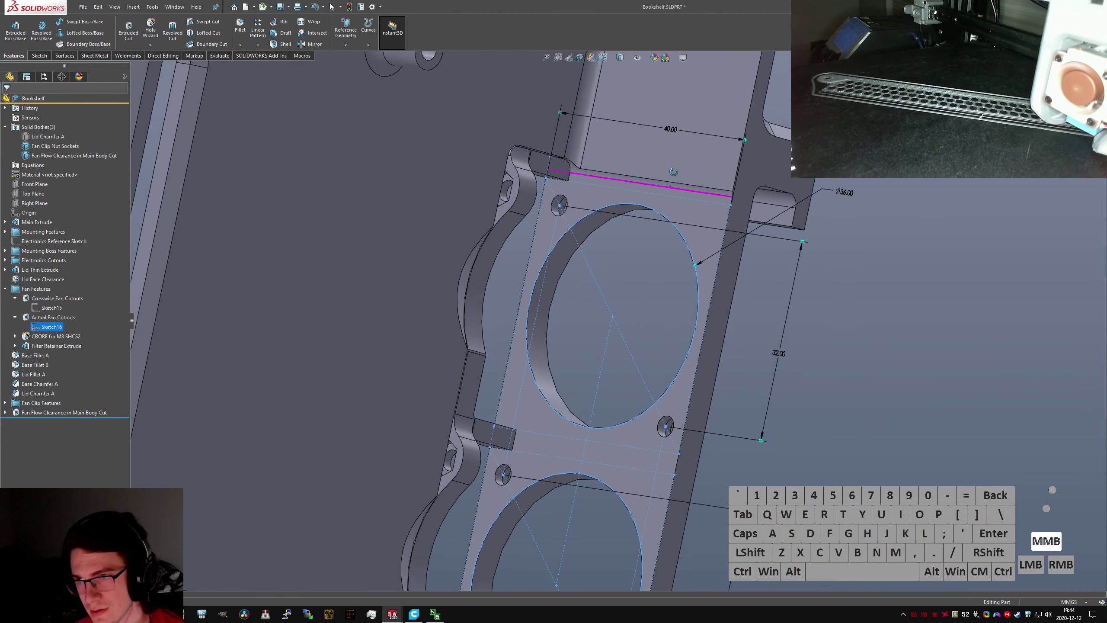
Open Sketch16 of Actual Fan Cutouts for editing and examine its dimensions and relations around both fan circles
right_click(51, 325)
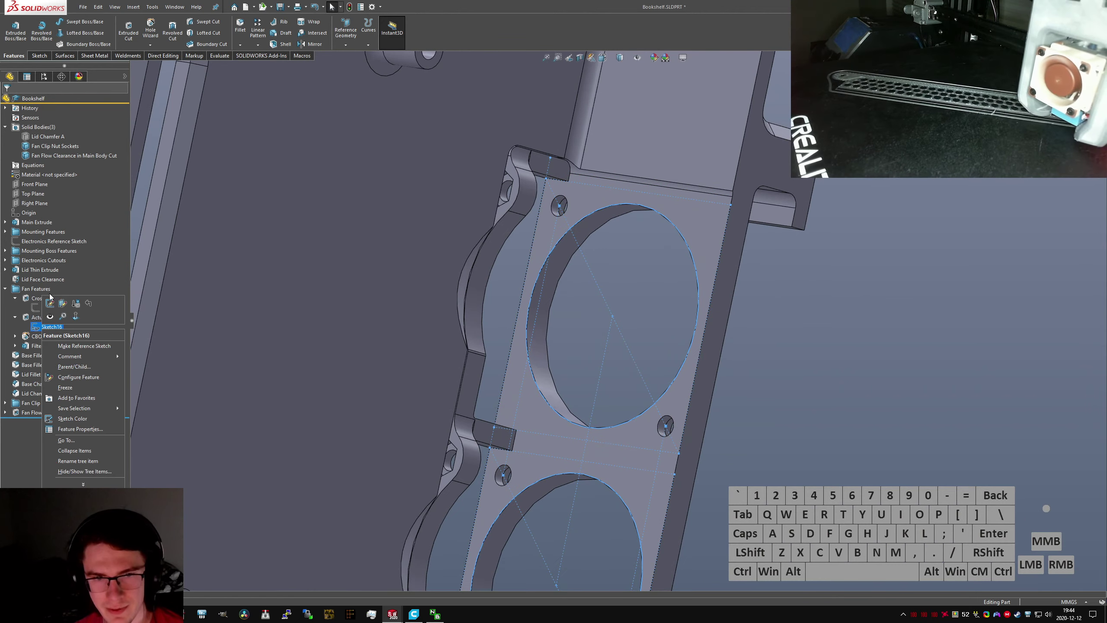
click(57, 303)
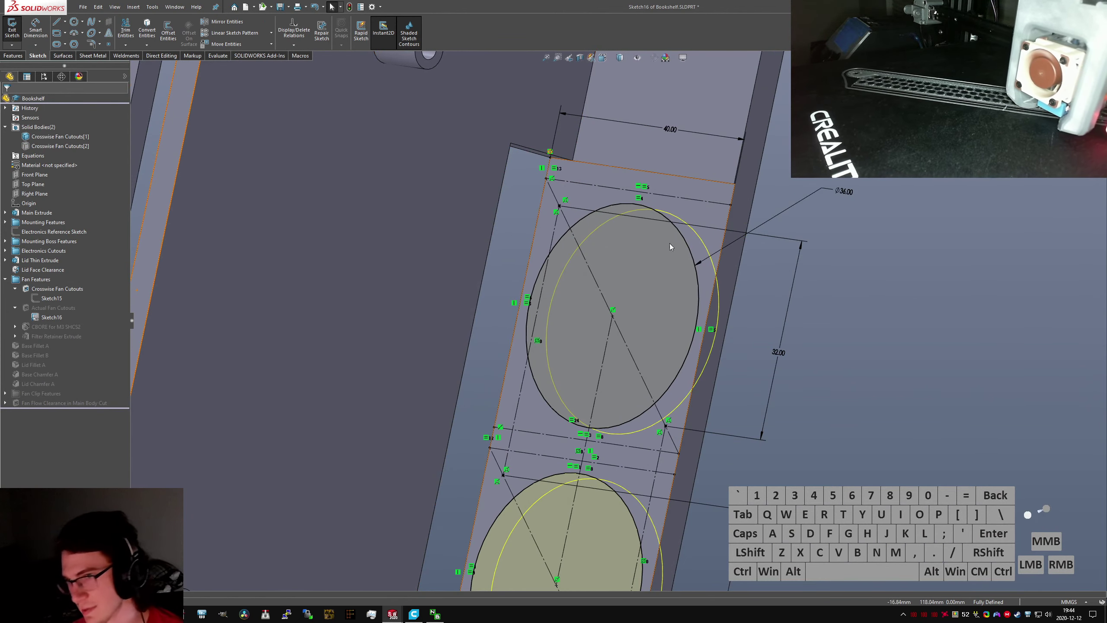
scroll(601, 195, up, 1)
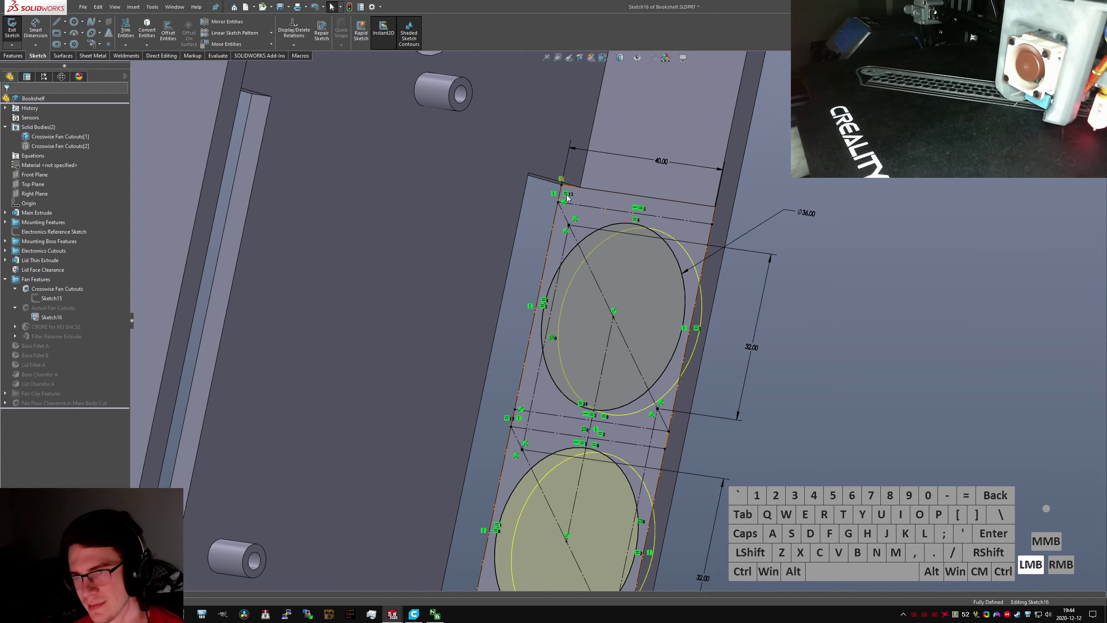
scroll(583, 280, up, 5)
middle_drag(582, 280, 572, 332)
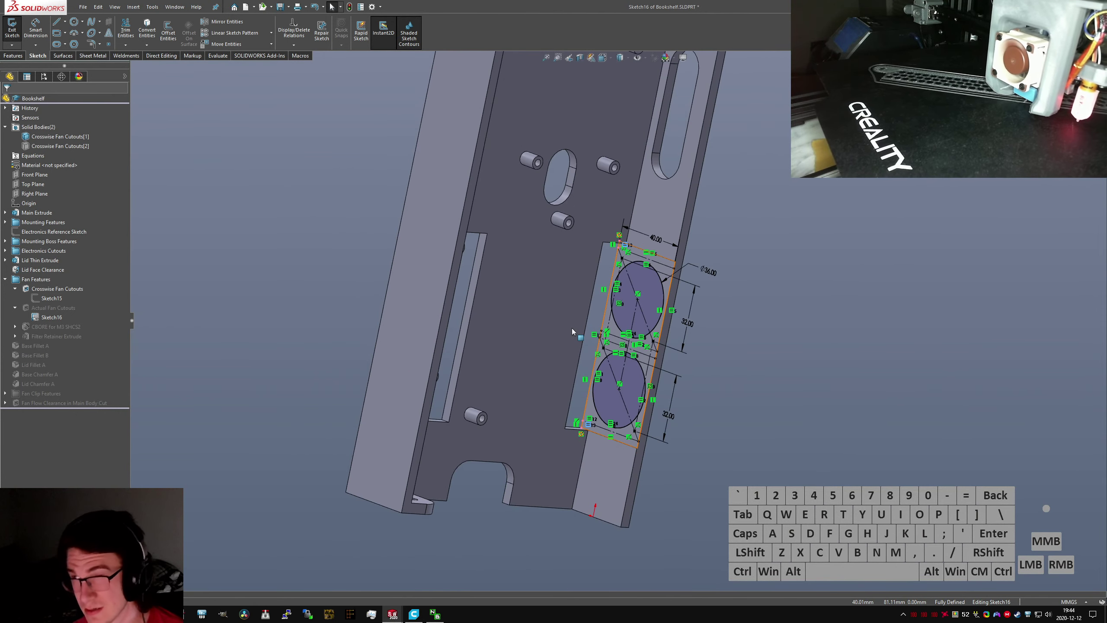
click(245, 235)
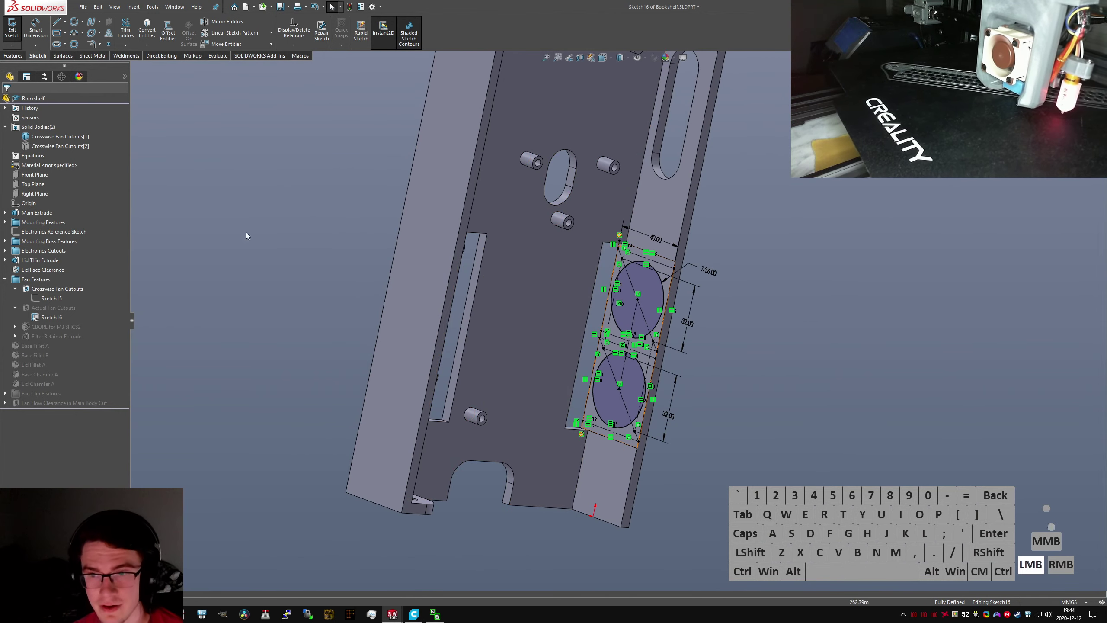
Change the overall length dimension of the Crosswise Fan Cutouts and check the upper corner of the fan clip
click(51, 301)
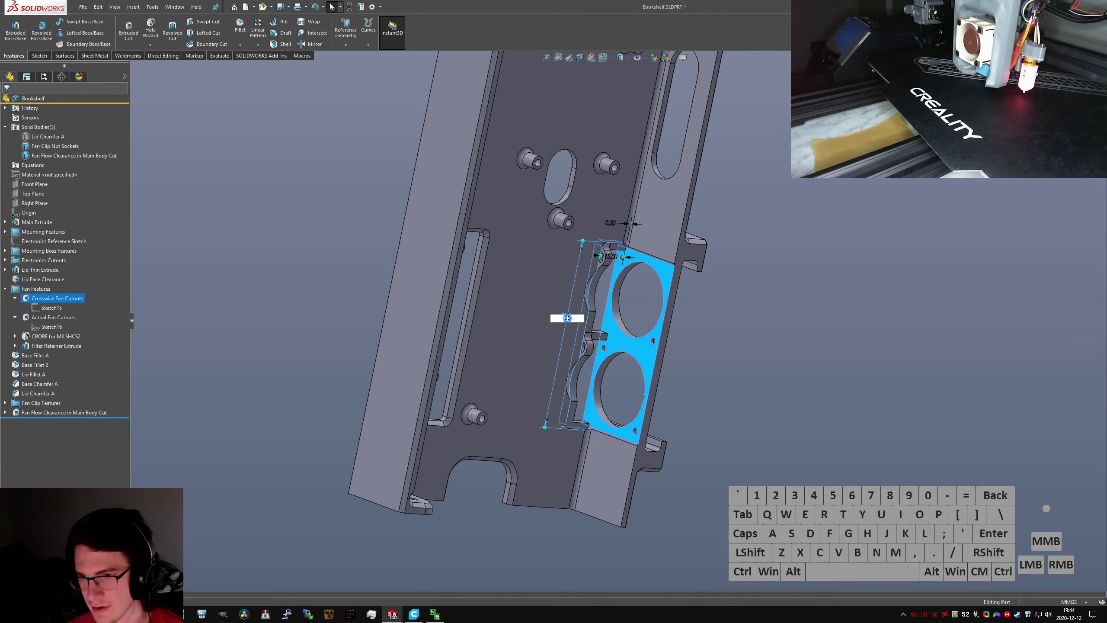
scroll(606, 253, up, 8)
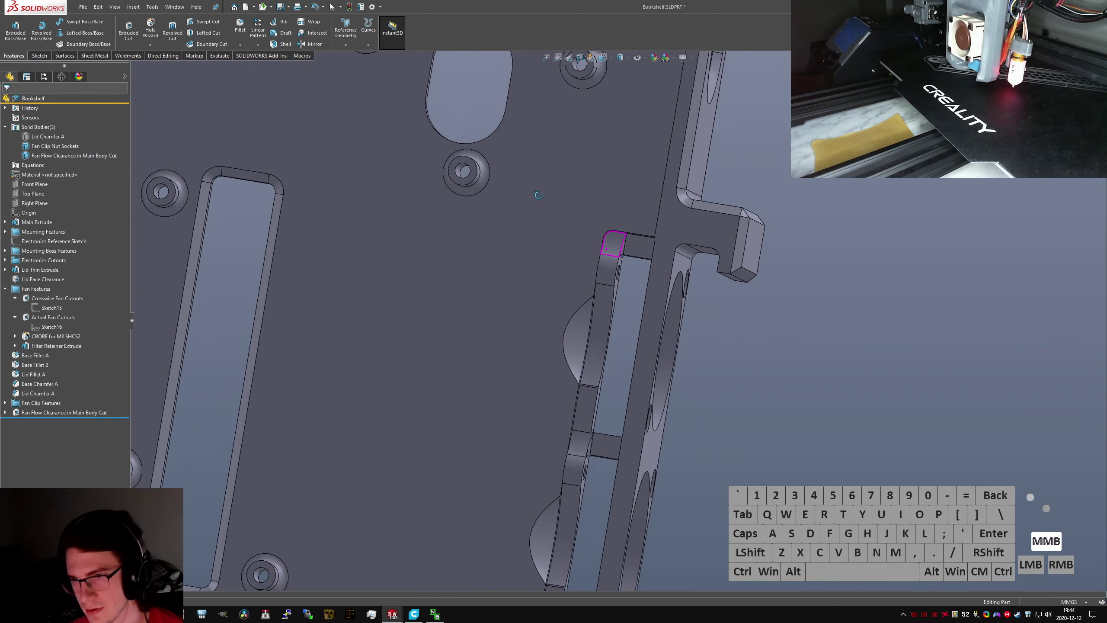
scroll(606, 253, up, 4)
click(669, 306)
scroll(644, 293, up, 5)
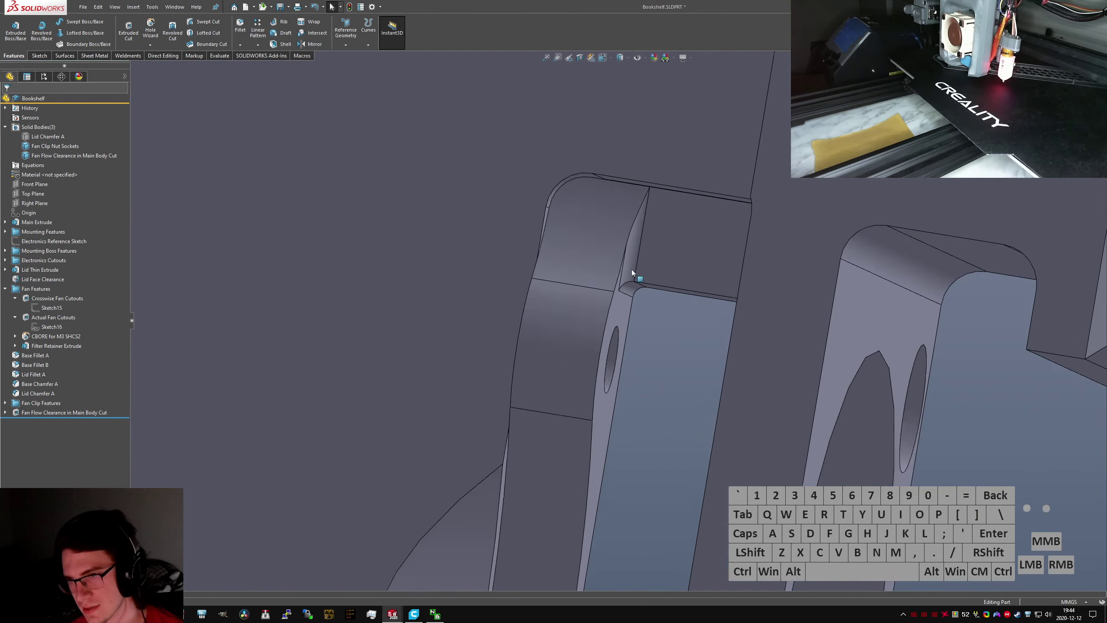
Edit the Fan Clip Fillets feature to use round corners and check the preview where the filleted edges meet
click(630, 309)
click(653, 269)
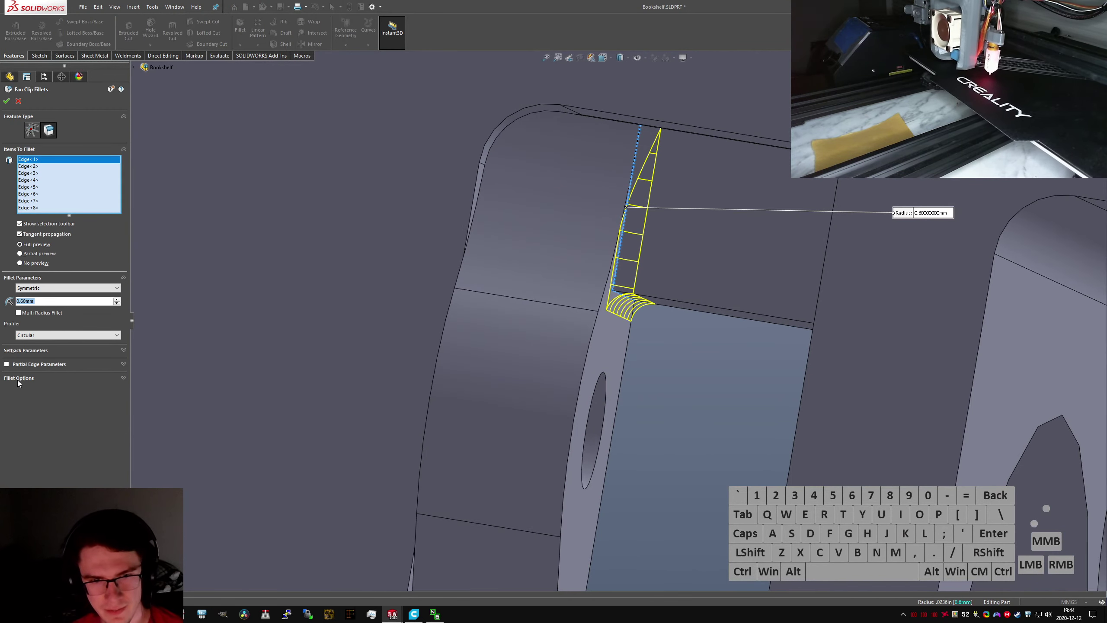
click(33, 408)
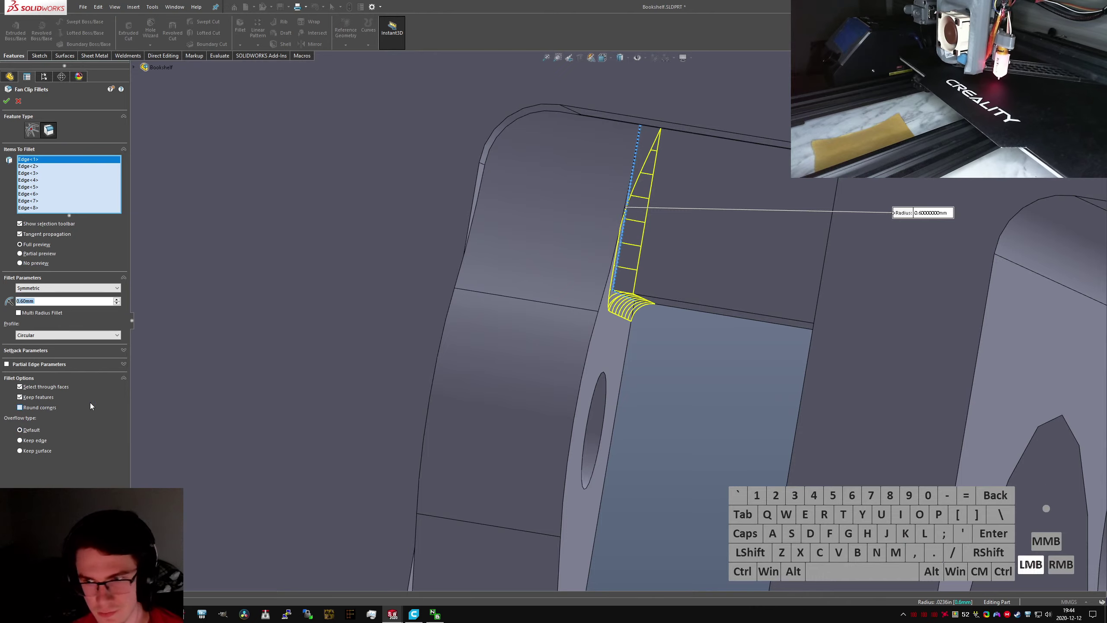
scroll(628, 306, down, 6)
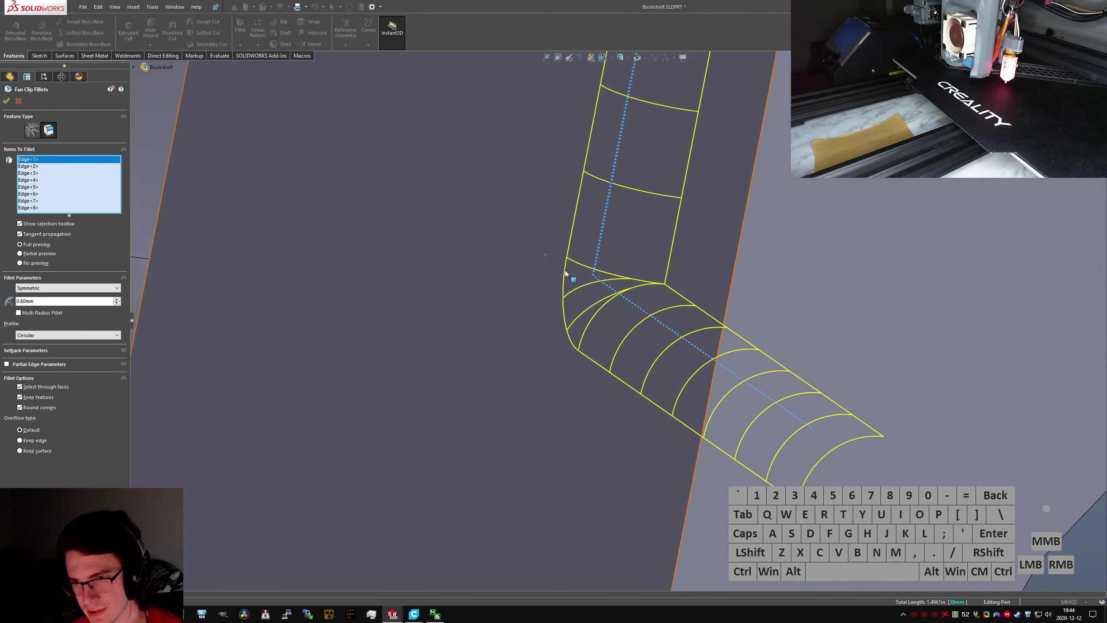
scroll(565, 270, up, 6)
middle_drag(564, 269, 679, 479)
scroll(754, 501, down, 6)
scroll(699, 487, up, 4)
scroll(629, 268, down, 5)
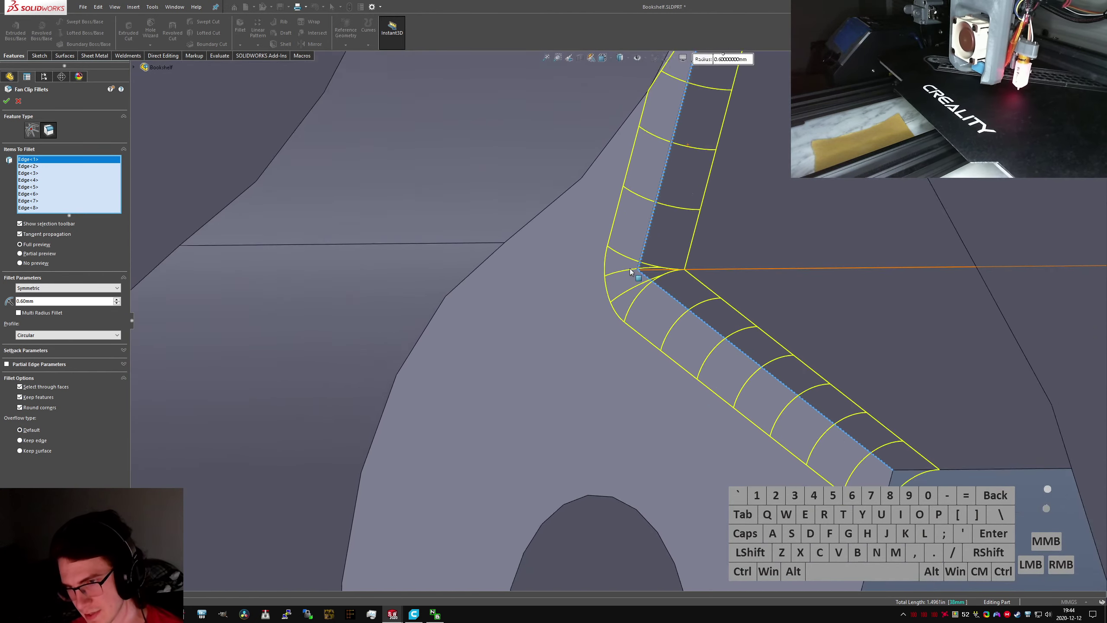
scroll(630, 268, up, 4)
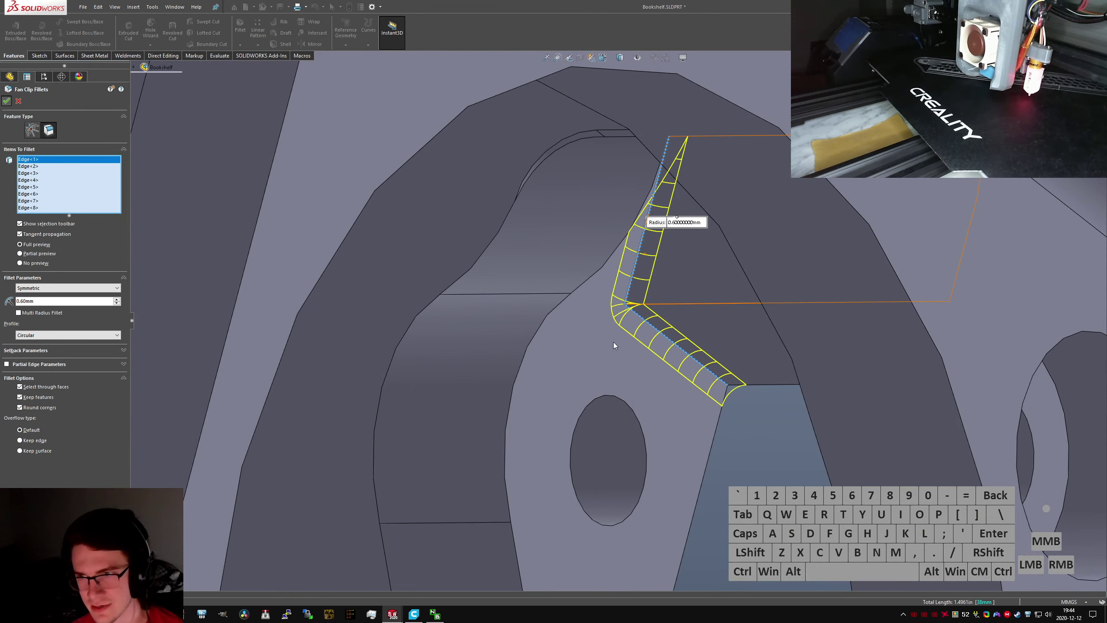
Examine the whole Bookshelf part and its fan openings, clip and crosswise cutout from several angles
scroll(613, 342, up, 8)
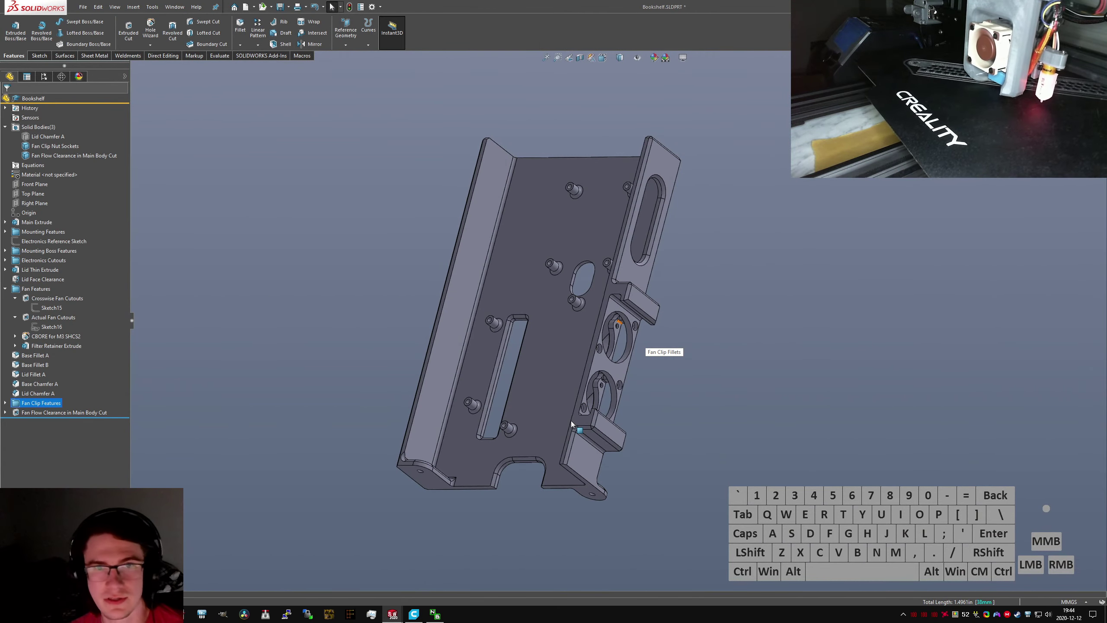
middle_drag(572, 423, 658, 449)
scroll(656, 466, down, 7)
scroll(658, 448, up, 4)
click(748, 383)
scroll(666, 278, down, 4)
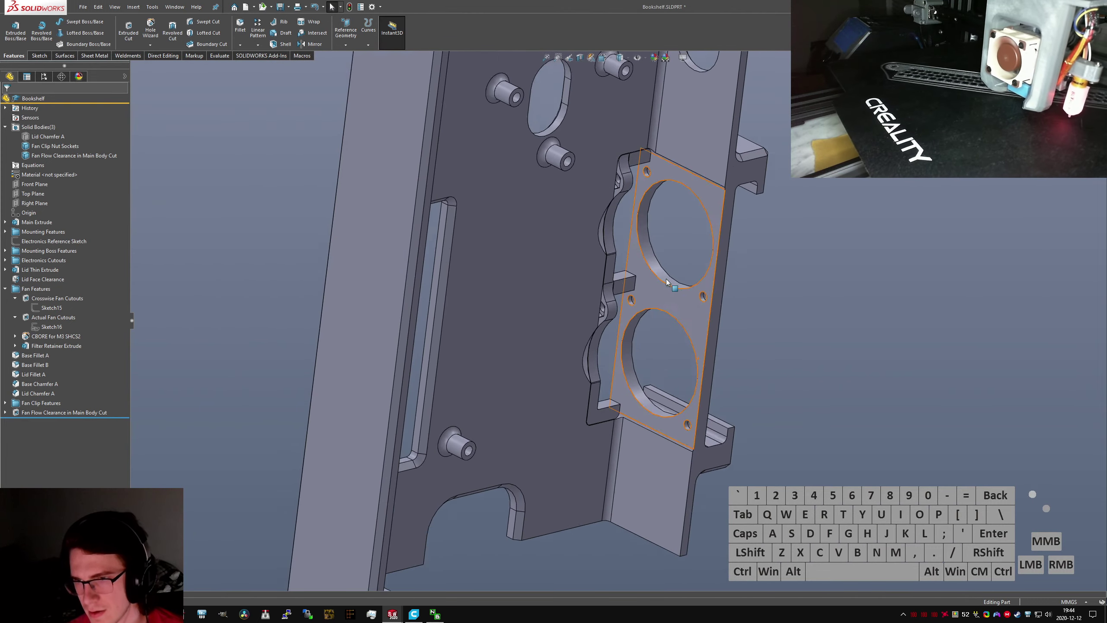
middle_drag(629, 290, 608, 264)
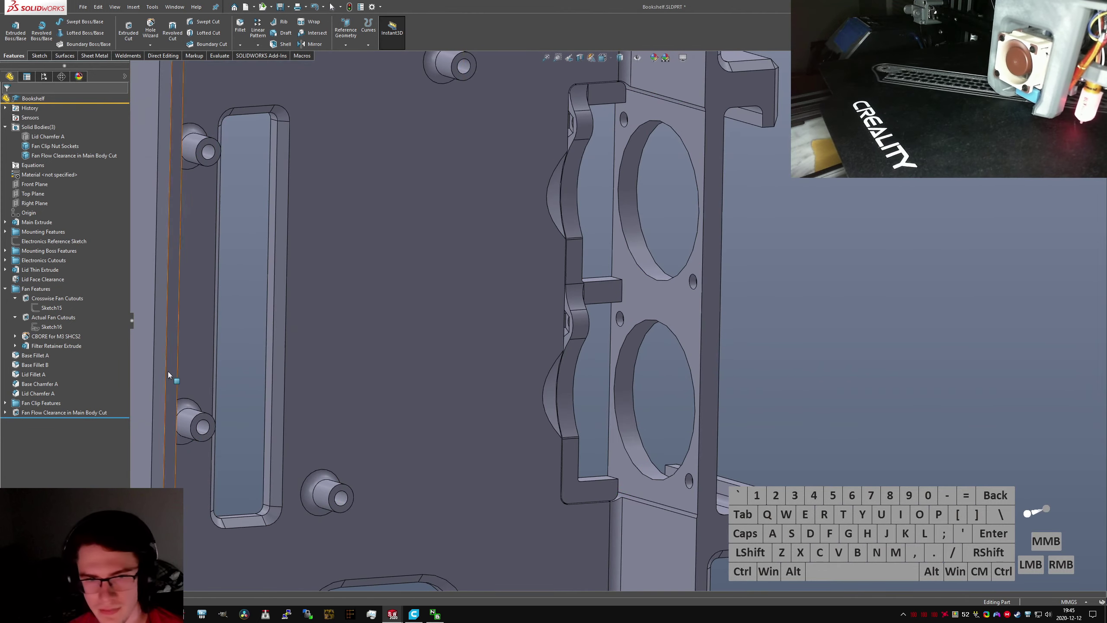
Roll the feature history back to just after Fan Clip Main Extrude and examine the uncut fan clip body
click(6, 403)
click(61, 421)
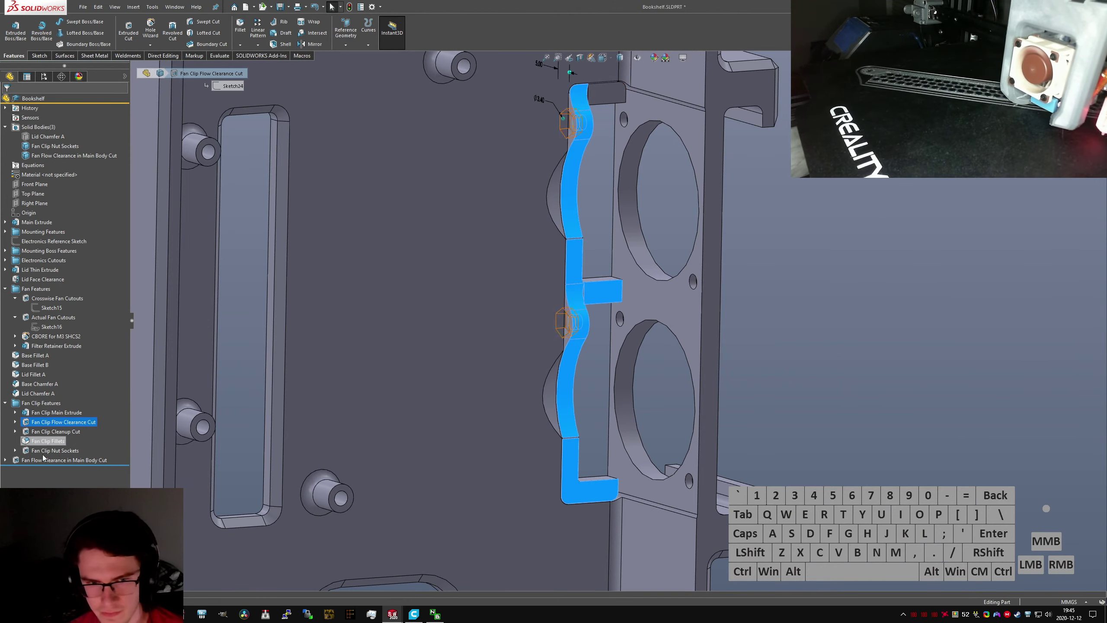
drag(60, 468, 59, 418)
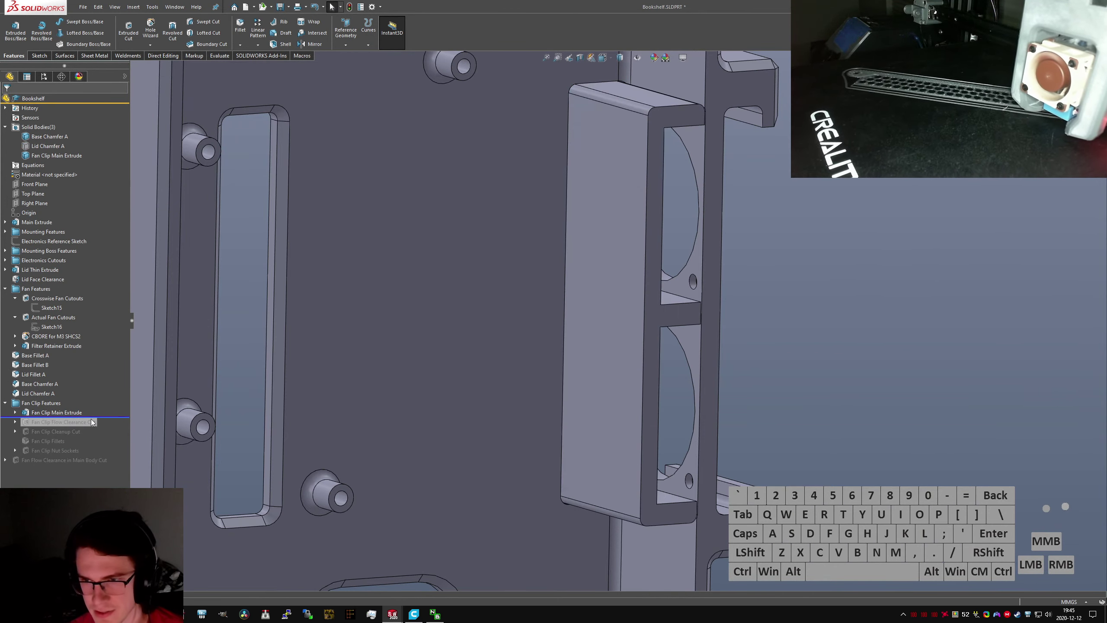
scroll(645, 283, up, 5)
middle_drag(645, 283, 638, 306)
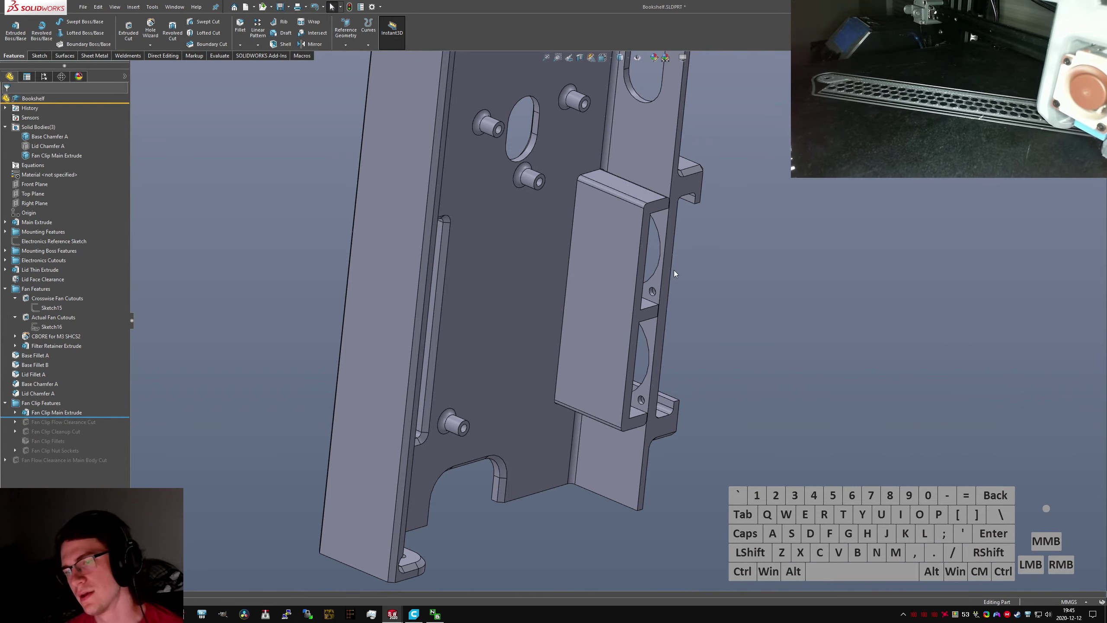
middle_drag(620, 311, 656, 366)
scroll(673, 283, down, 5)
scroll(656, 367, up, 6)
scroll(598, 303, down, 2)
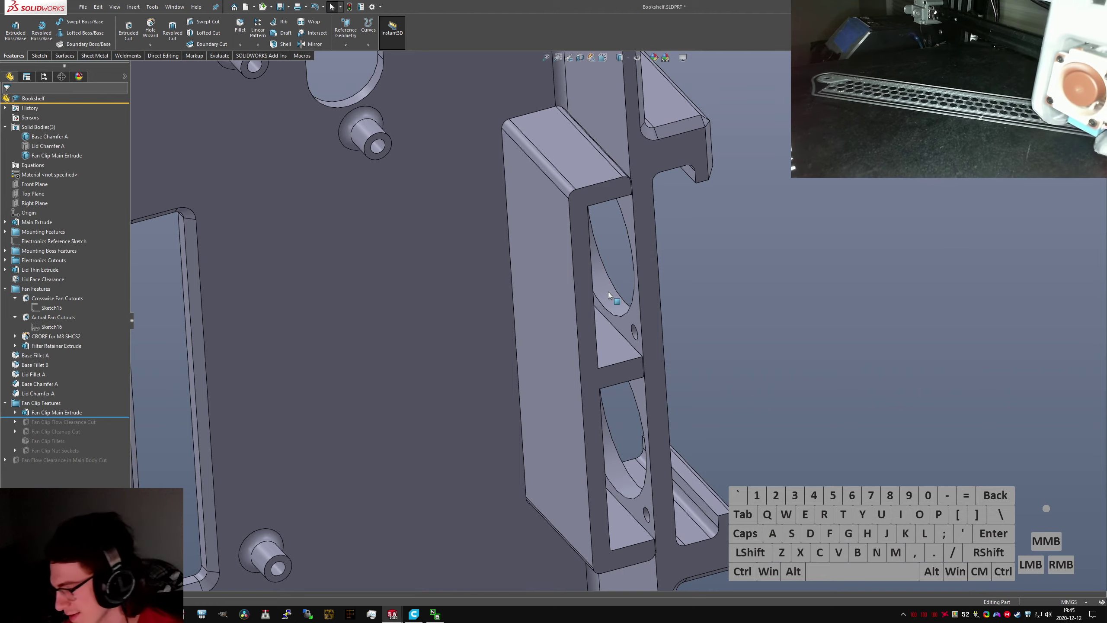
Roll the history forward past Fan Clip Flow Clearance Cut and inspect its Sketch24 profile
drag(33, 415, 34, 425)
click(49, 430)
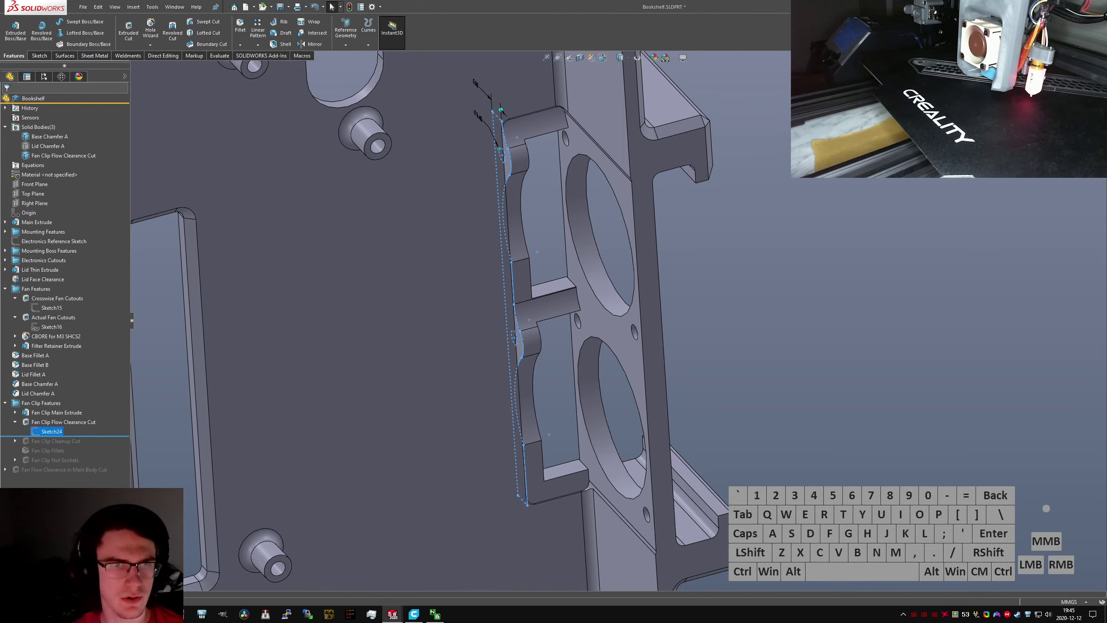
click(861, 321)
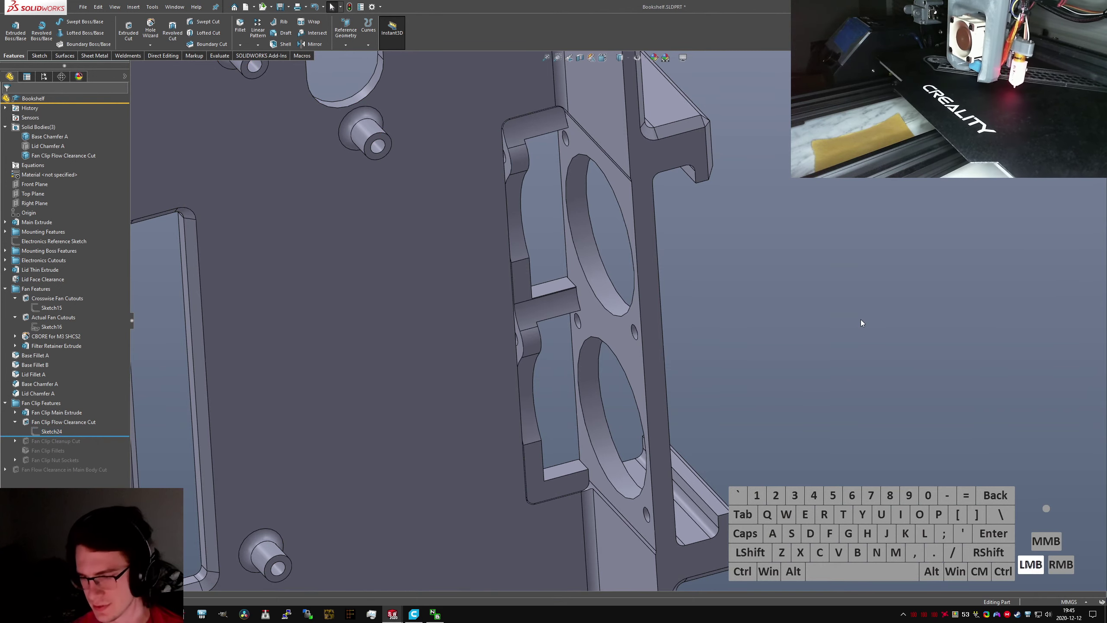
key(XF86AudioRaiseVolume)
key(XF86AudioLowerVolume)
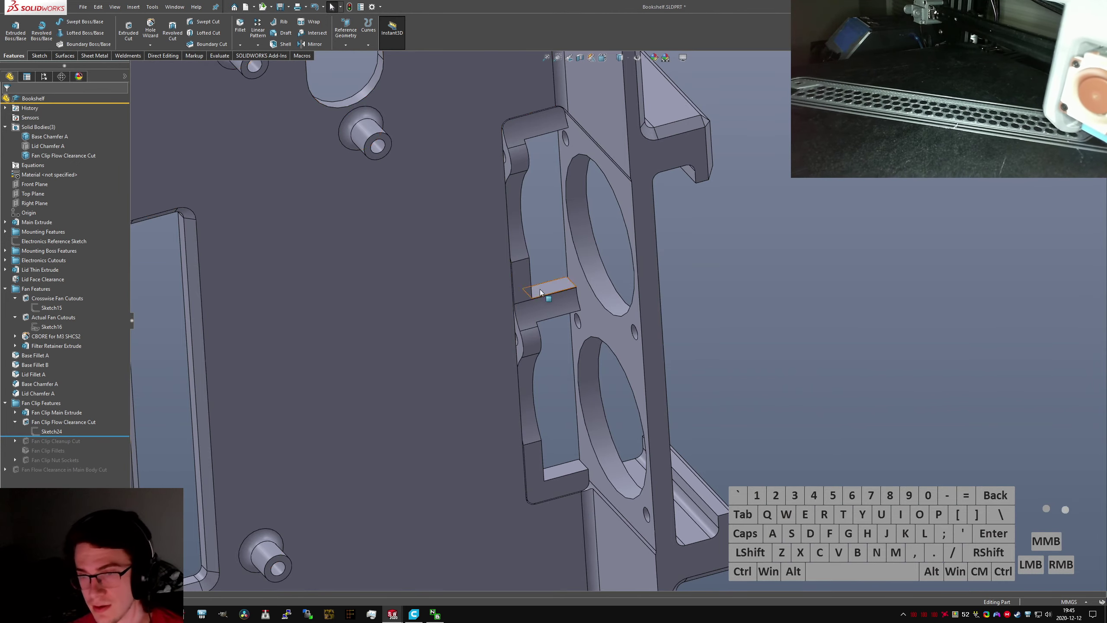
Open Sketch24 of the Fan Clip Flow Clearance Cut, examine its wavy profile against the clip body, and exit the sketch
scroll(552, 268, down, 8)
scroll(552, 269, up, 8)
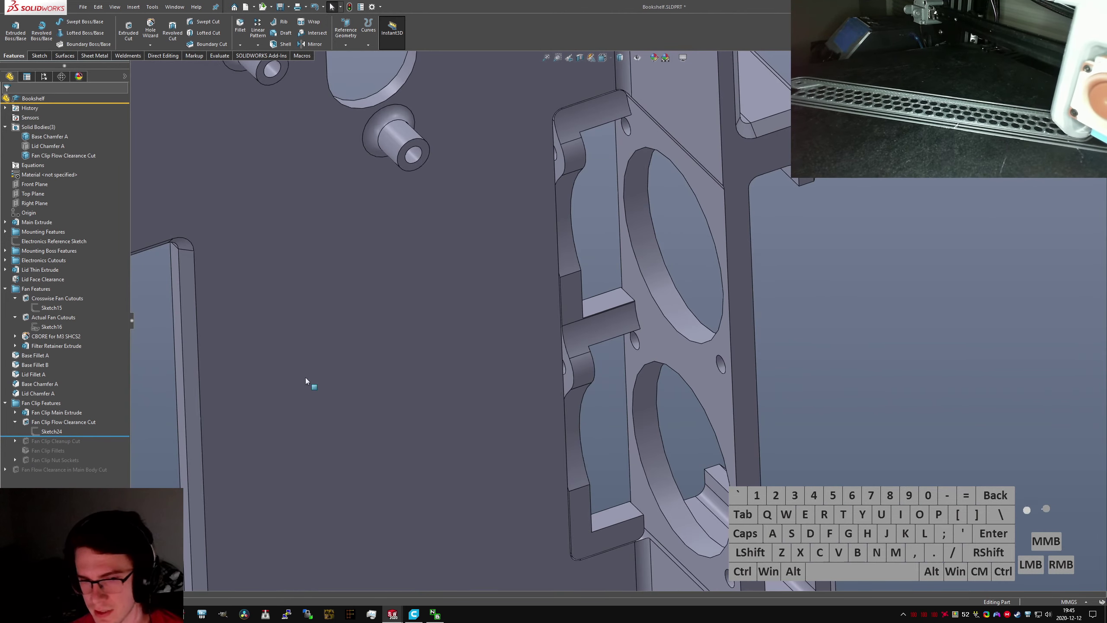
click(52, 431)
scroll(631, 351, up, 2)
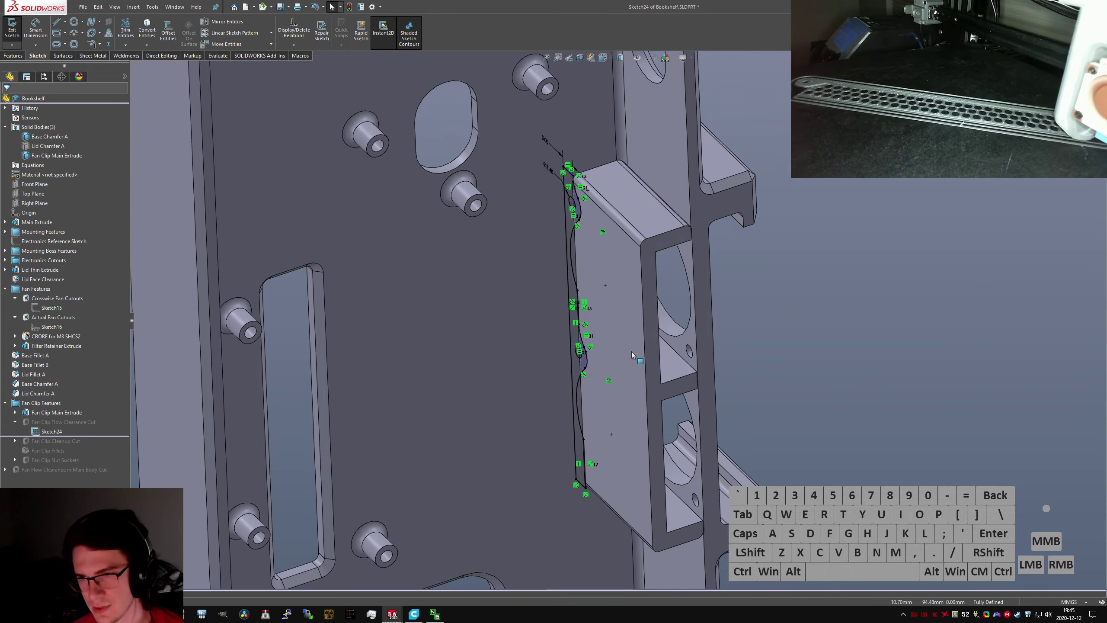
scroll(631, 350, down, 2)
middle_drag(630, 351, 621, 344)
scroll(620, 345, up, 3)
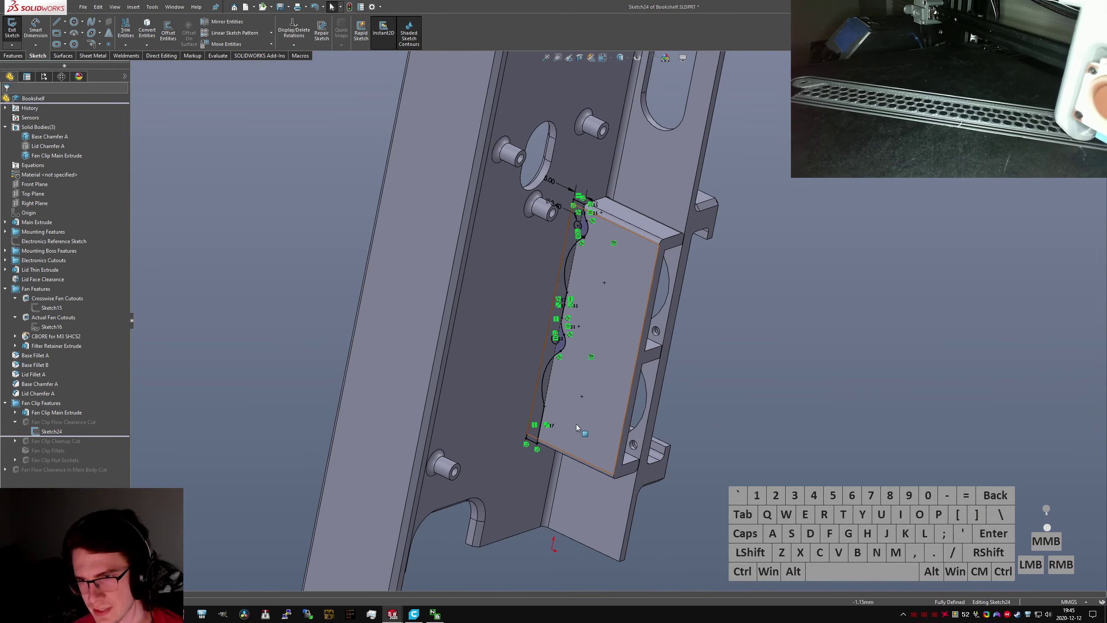
scroll(582, 434, down, 3)
mouse_move(582, 434)
middle_down()
mouse_move(512, 366)
mouse_move(450, 373)
mouse_move(577, 389)
mouse_move(548, 275)
middle_up()
scroll(548, 275, down, 5)
scroll(564, 284, up, 2)
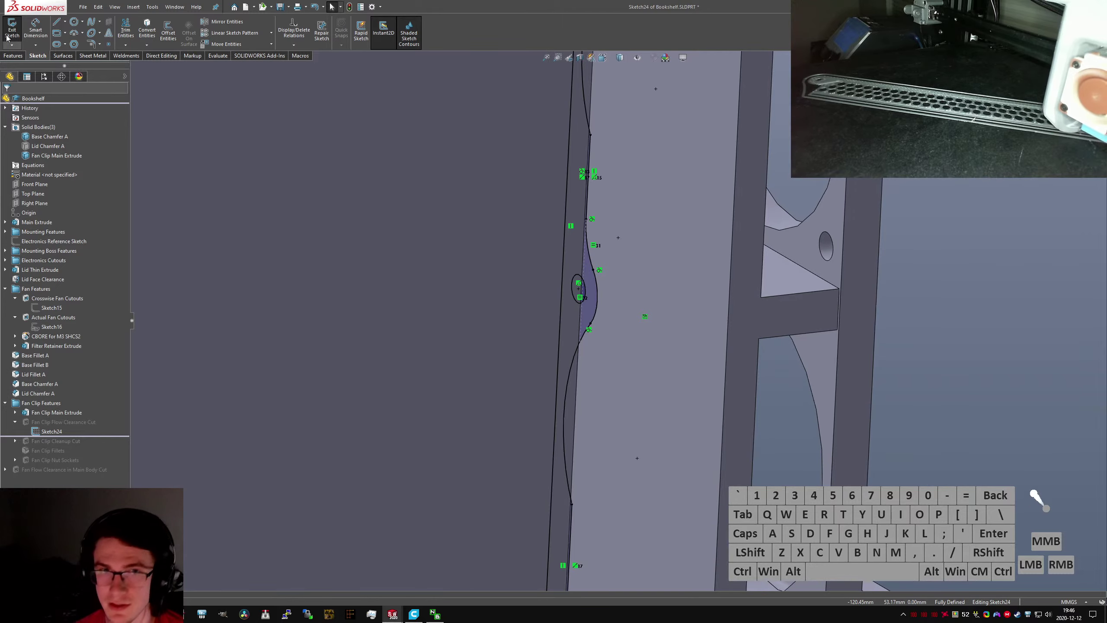
click(11, 34)
scroll(591, 290, down, 2)
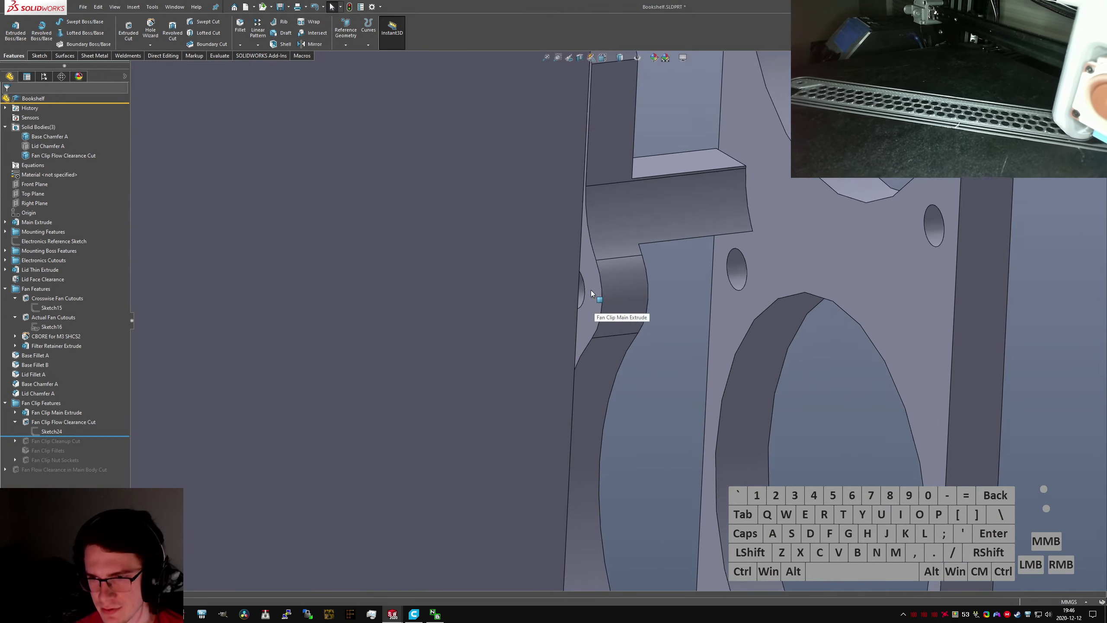
Roll the history forward past Fan Clip Nut Sockets and inspect the Sketch26 socket profiles on the clip
middle_drag(591, 290, 181, 378)
mouse_move(94, 436)
mouse_down()
mouse_move(52, 464)
mouse_move(12, 463)
mouse_up()
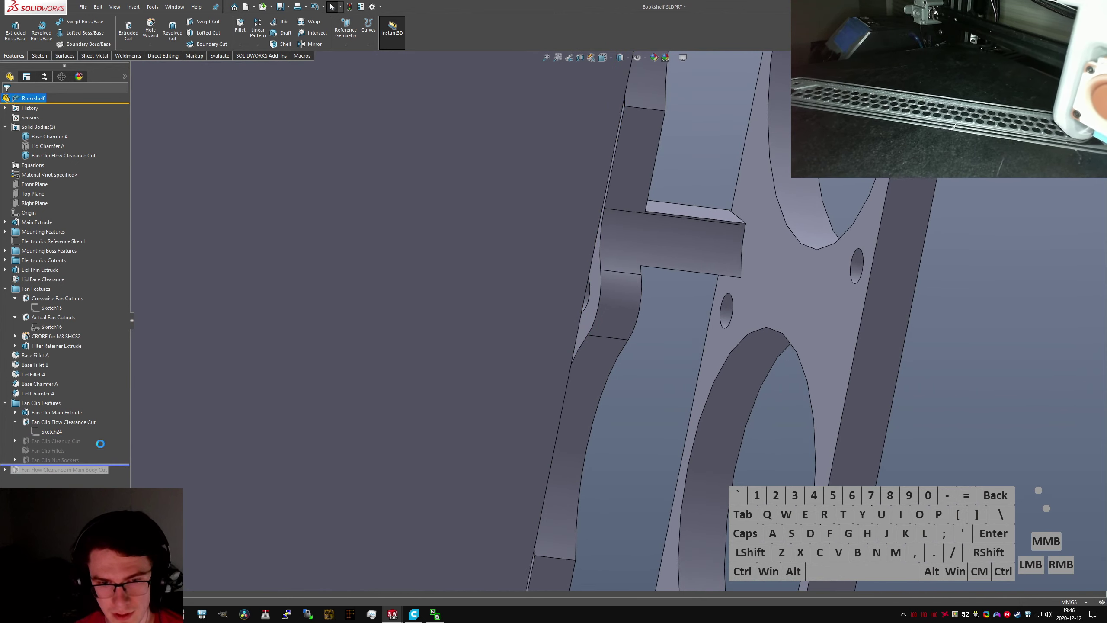
click(15, 460)
click(47, 470)
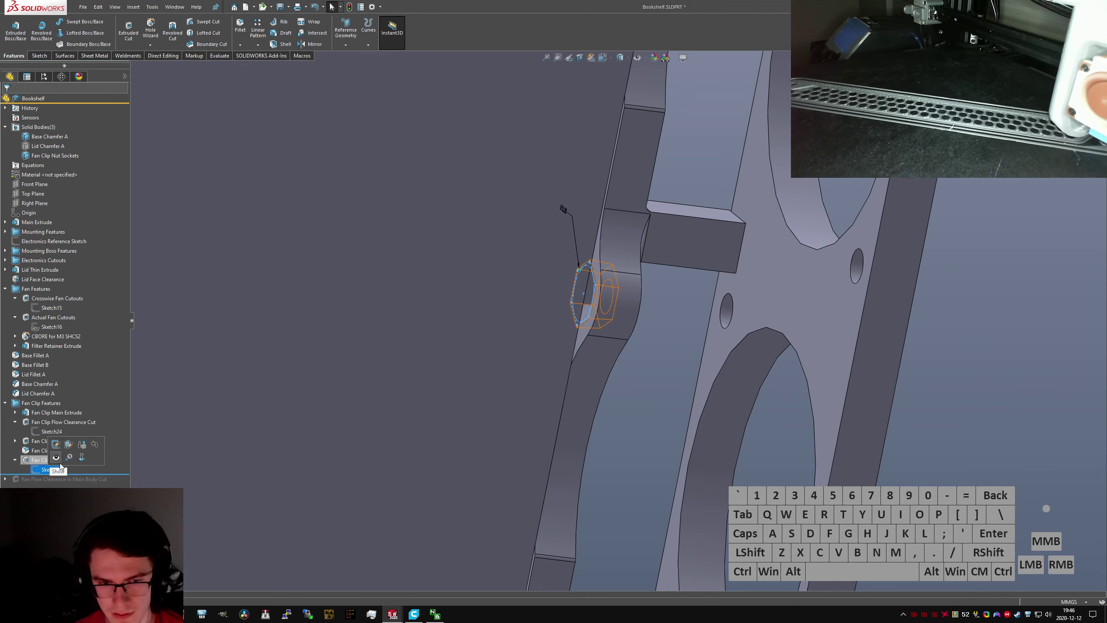
scroll(419, 466, up, 5)
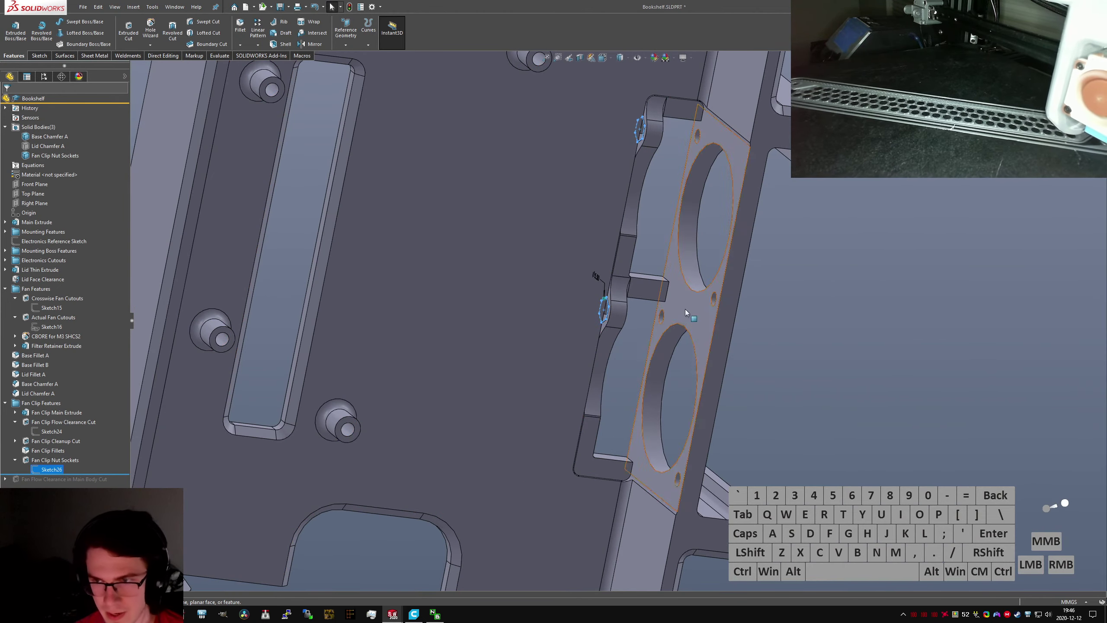
scroll(651, 150, down, 2)
click(668, 266)
scroll(639, 285, up, 2)
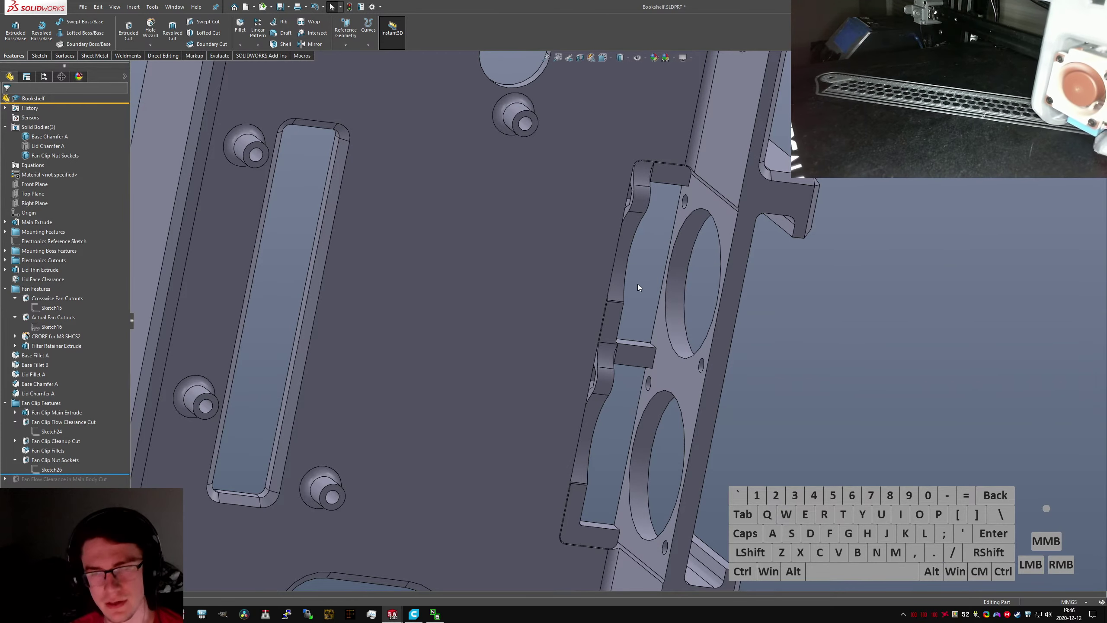
Open Sketch25 of the Fan Clip Cleanup Cut, examine its cut region around the clip and fan openings, and exit the sketch
scroll(624, 346, up, 2)
scroll(623, 344, down, 2)
scroll(624, 345, down, 4)
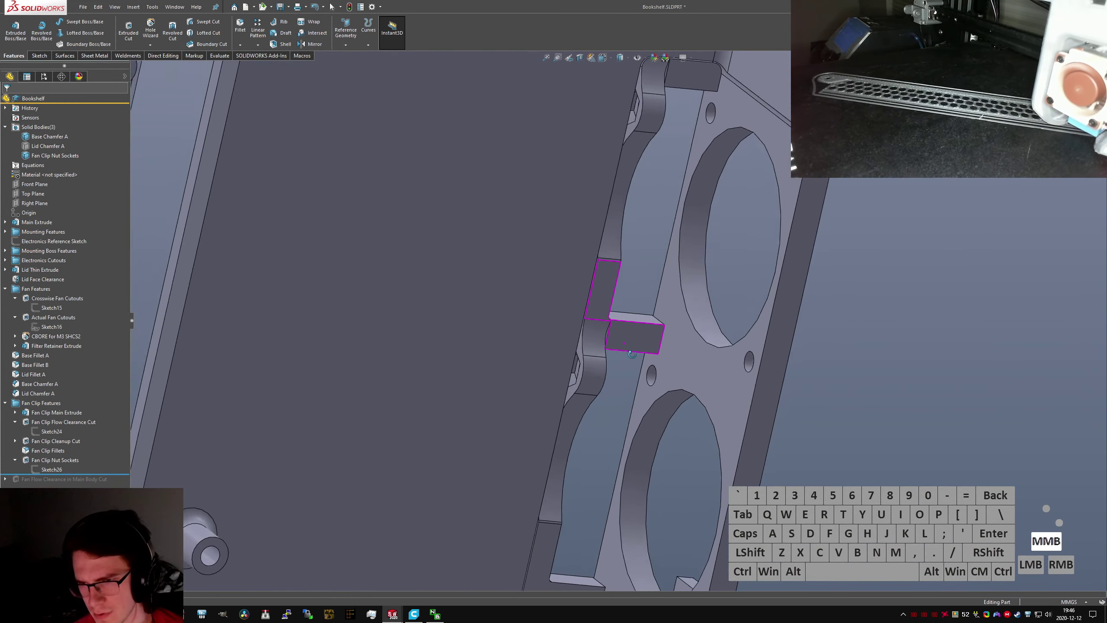
click(14, 441)
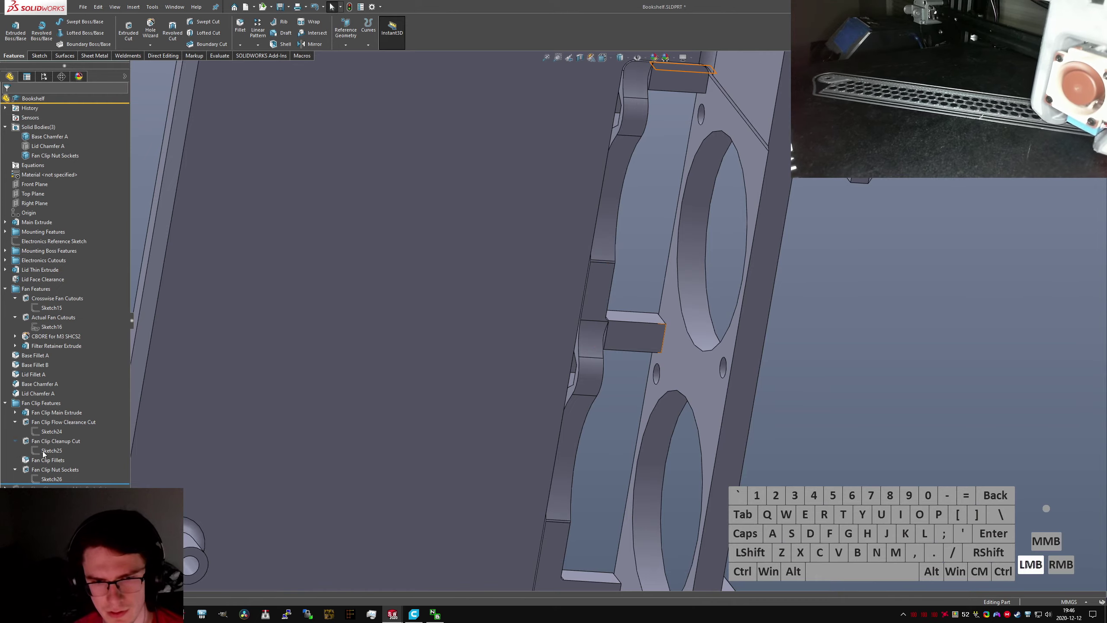
click(41, 451)
click(38, 425)
ctrl+scroll(616, 412, up, 5)
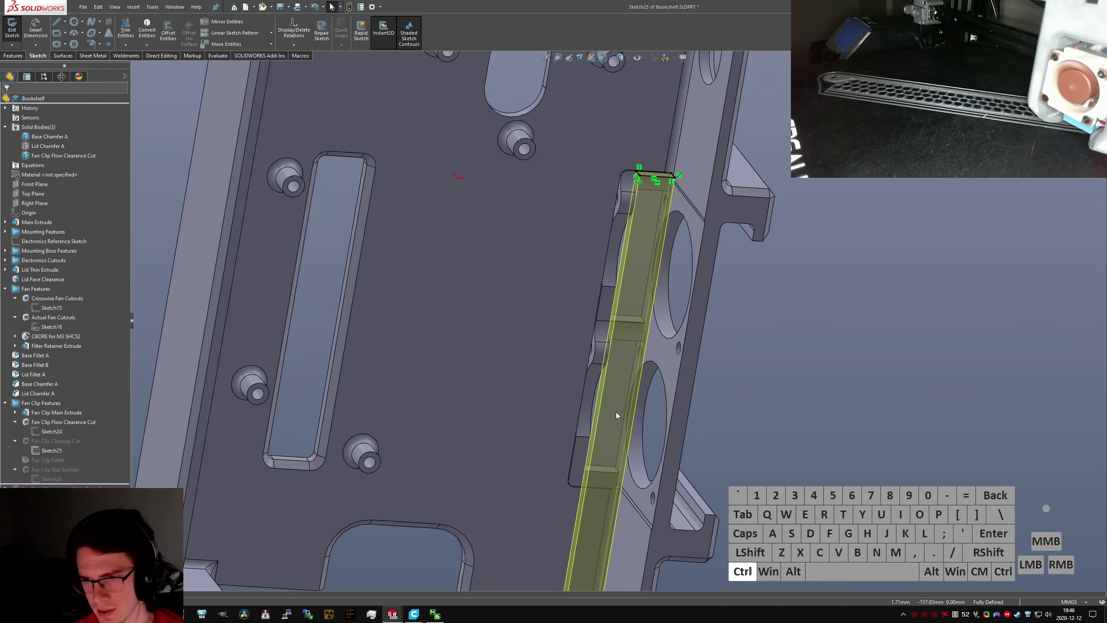
middle_drag(615, 412, 649, 387)
ctrl+scroll(625, 320, down, 2)
ctrl+scroll(624, 320, down, 2)
middle_drag(624, 320, 571, 218)
scroll(593, 215, down, 1)
scroll(698, 203, down, 2)
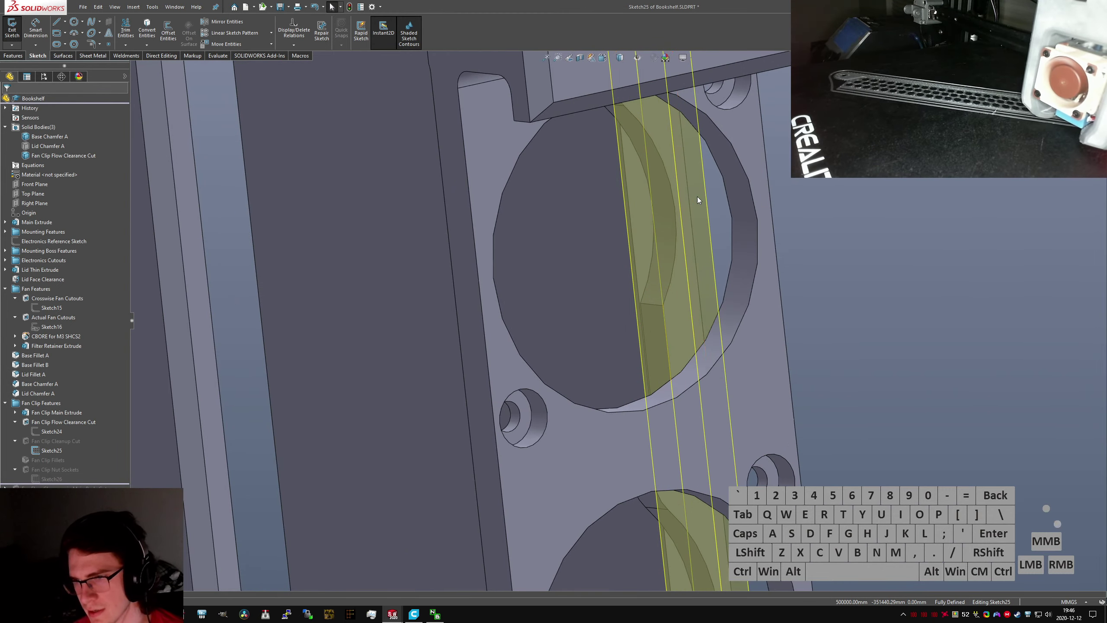
scroll(698, 201, up, 4)
middle_drag(654, 272, 798, 299)
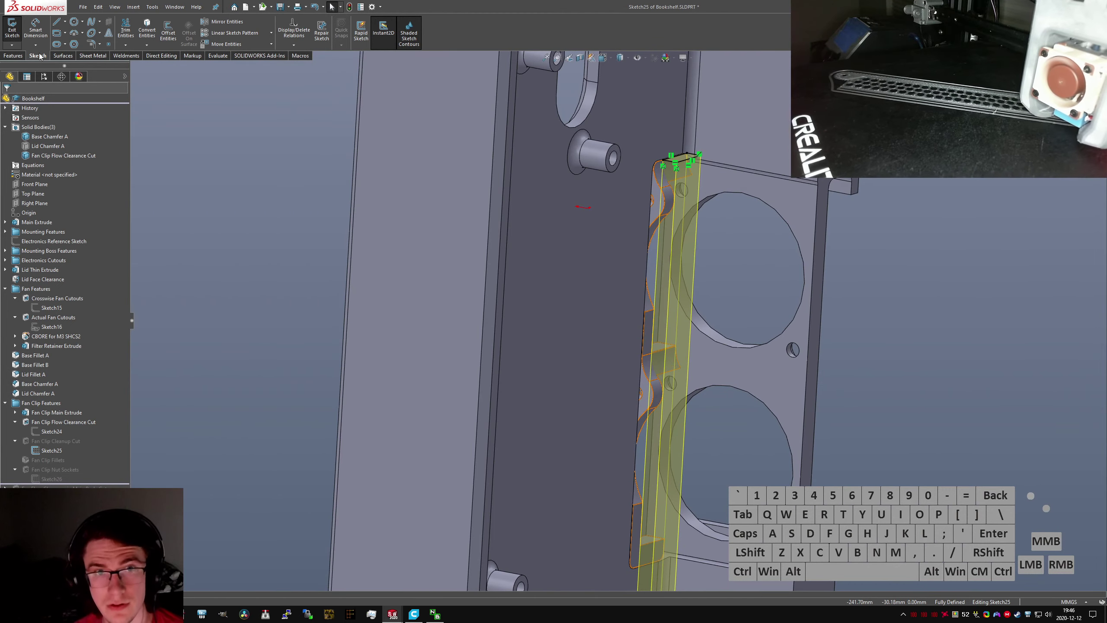
click(12, 28)
Open Sketch24 of the Fan Clip Flow Clearance Cut for editing, face its profile in the left view, and hide the Base Chamfer A body
click(39, 450)
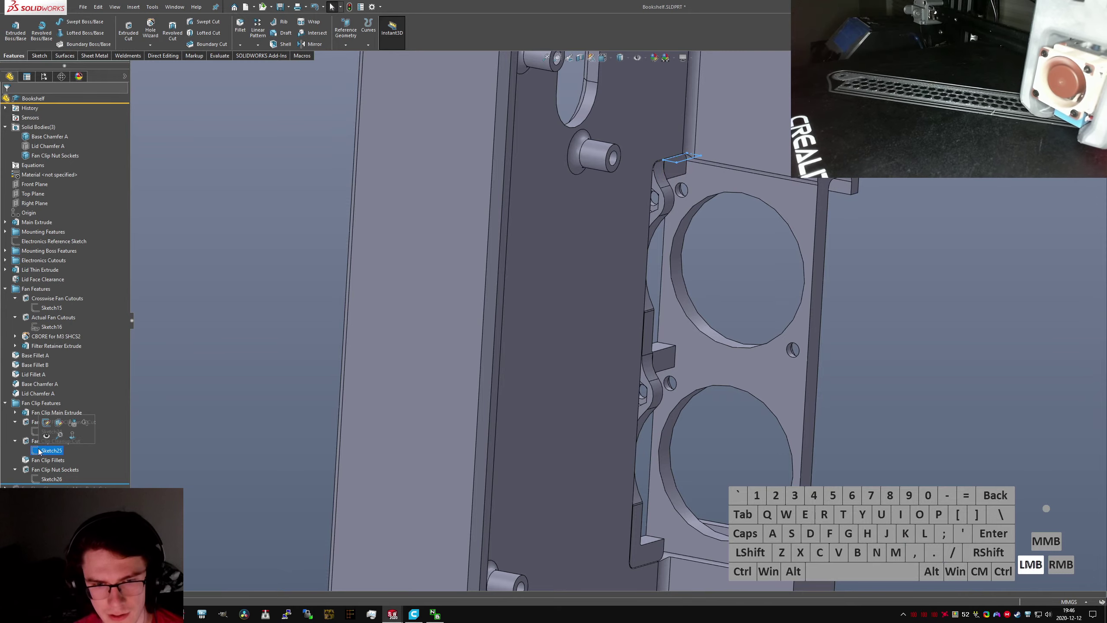
click(34, 433)
click(41, 407)
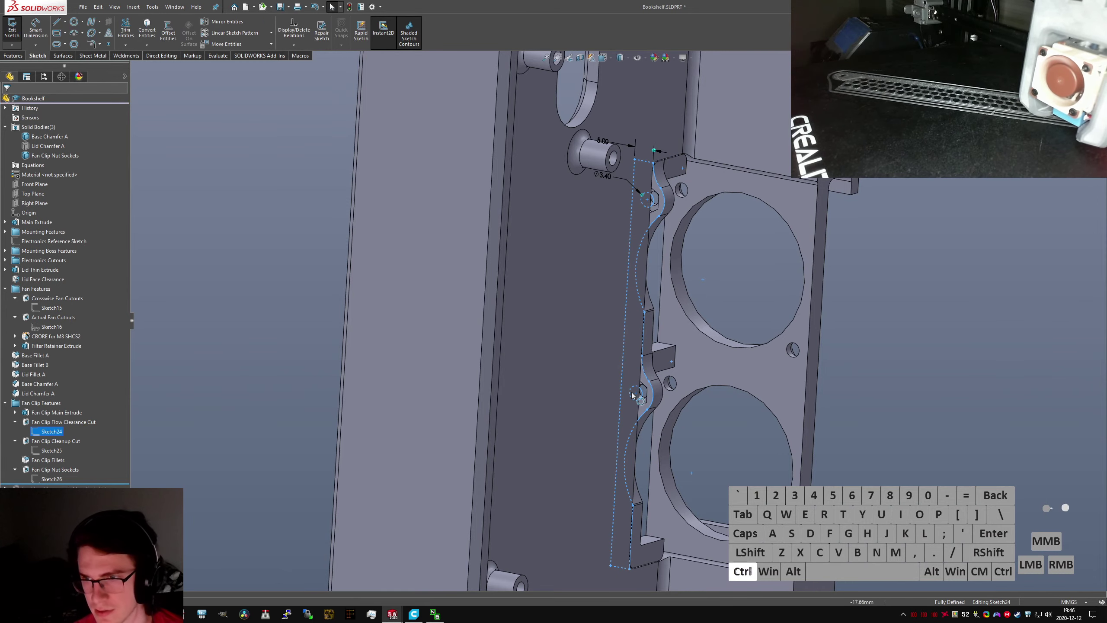
key(ctrl+1)
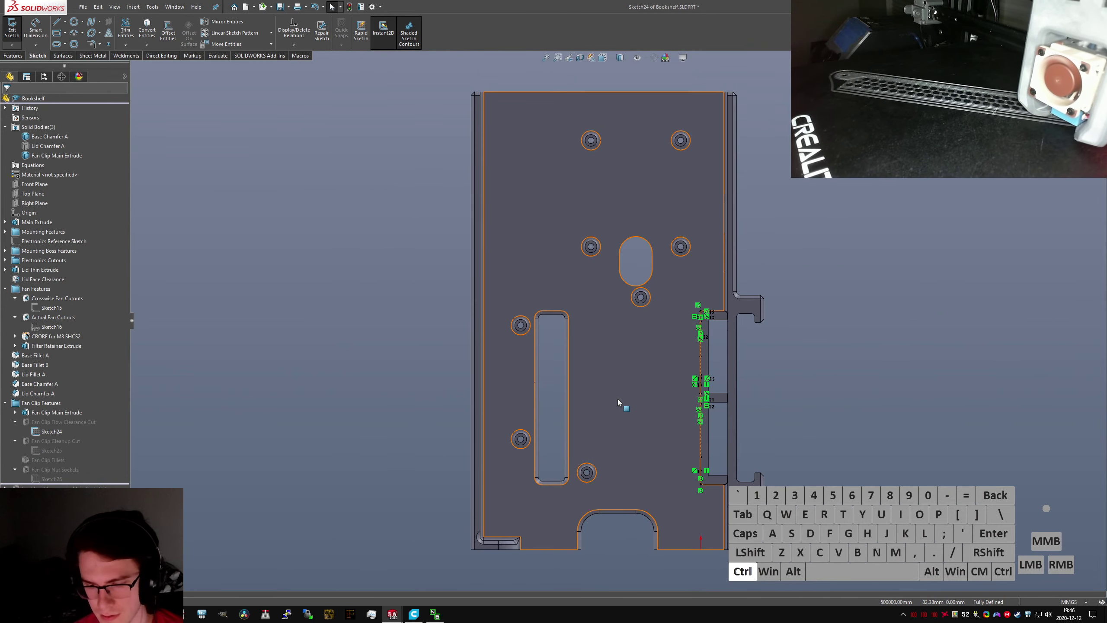
key(ctrl+3)
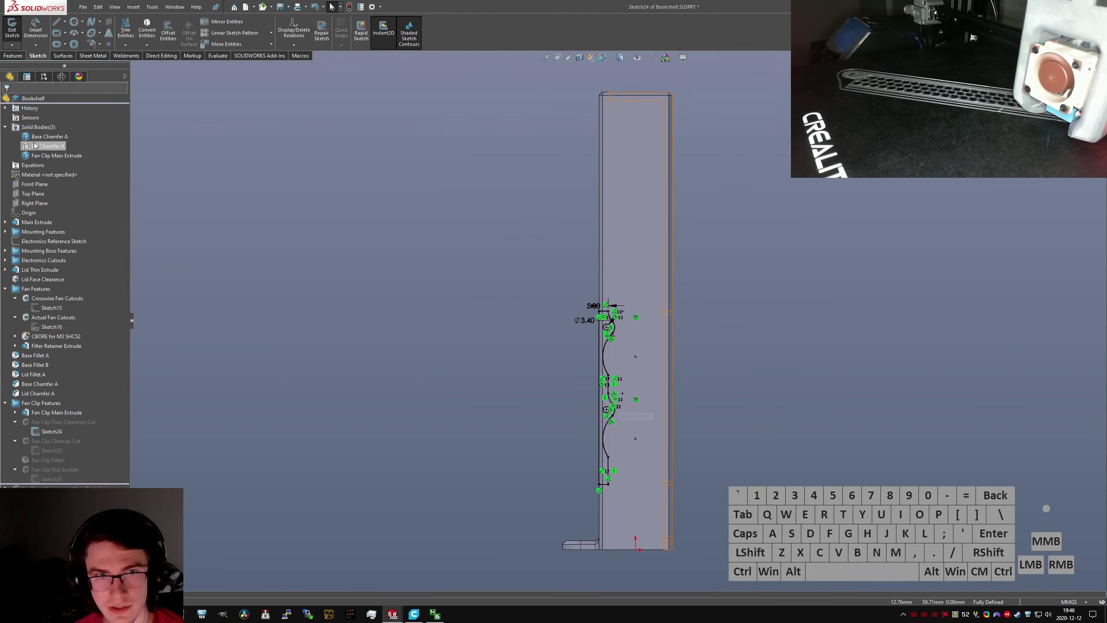
right_click(37, 136)
click(46, 123)
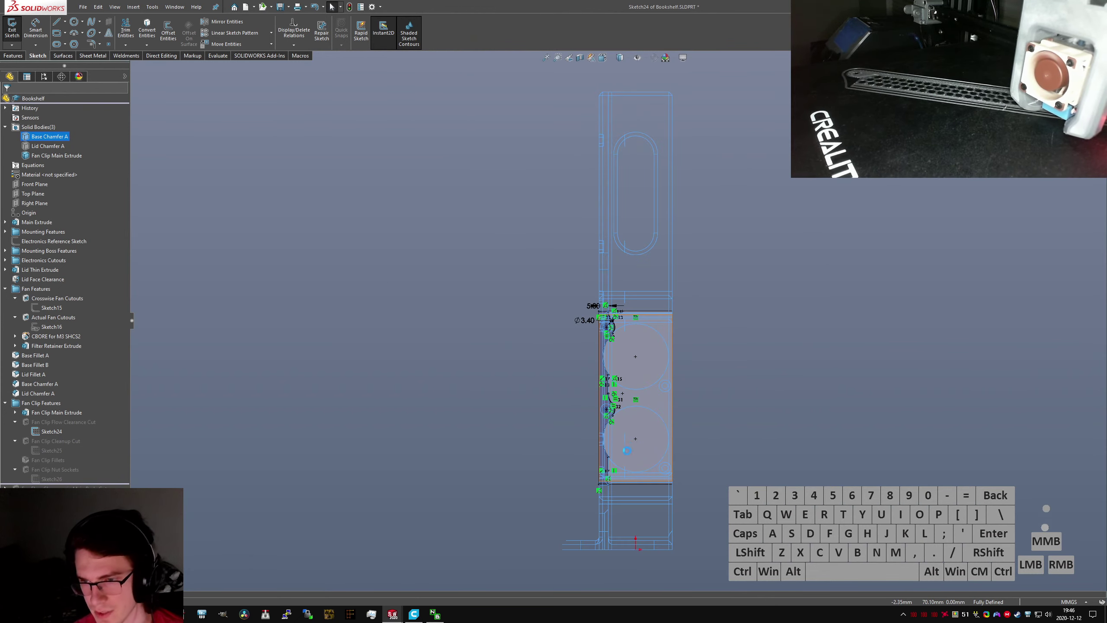
scroll(628, 479, down, 2)
click(753, 426)
scroll(623, 425, down, 3)
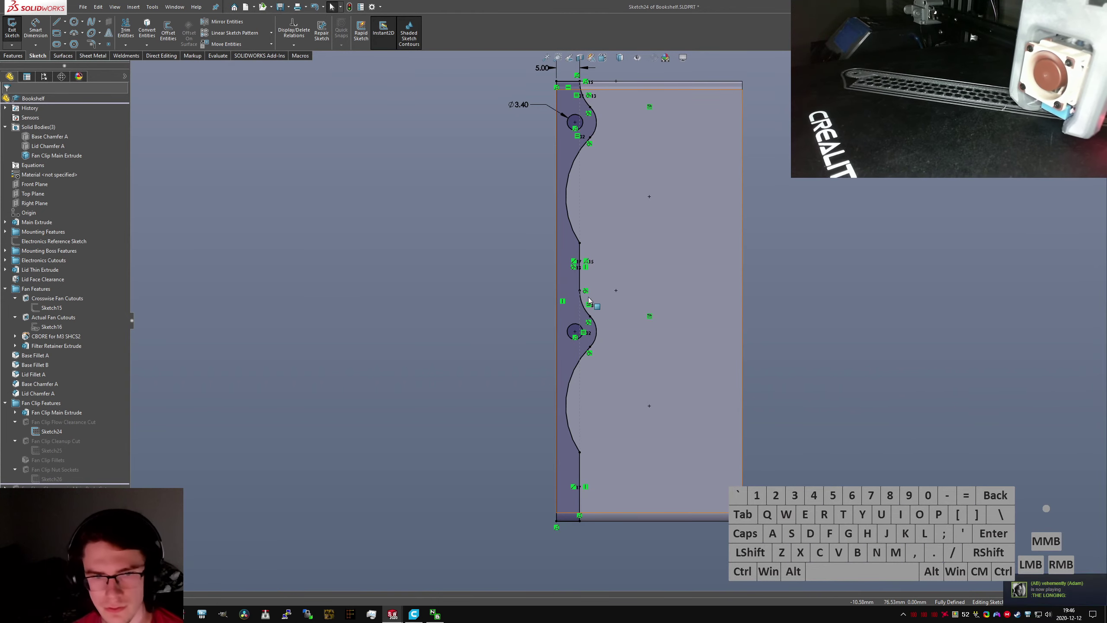
click(15, 412)
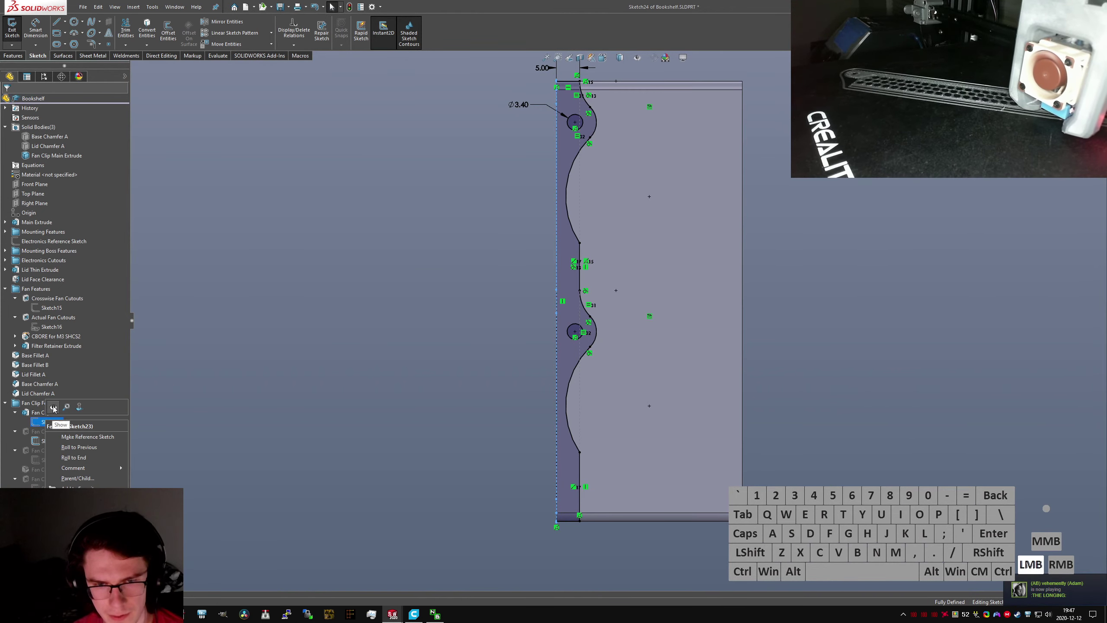
click(52, 422)
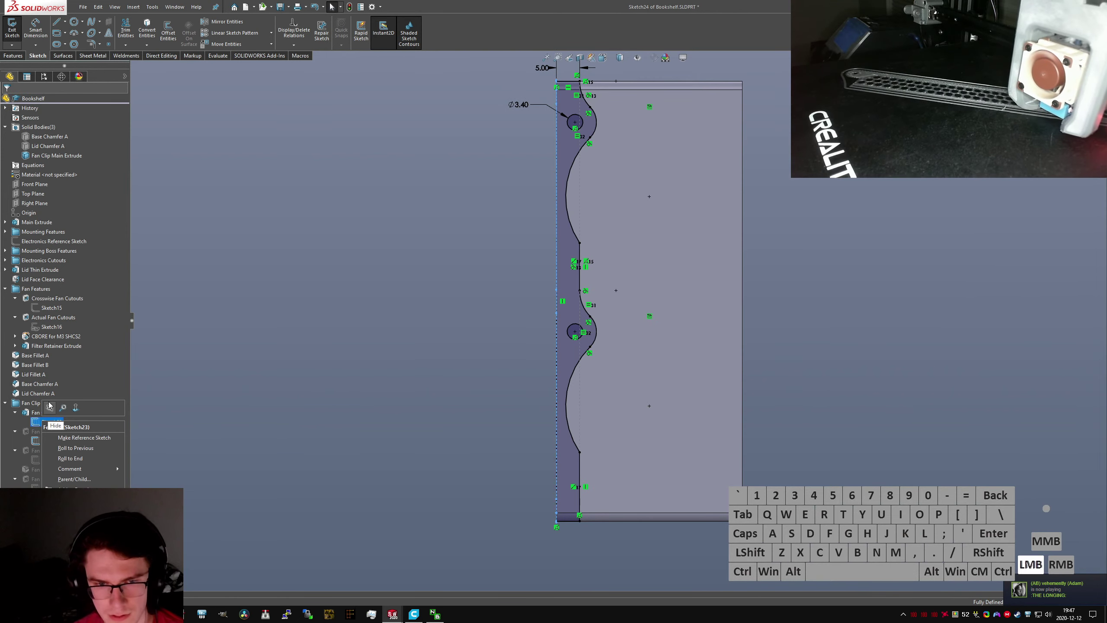
click(51, 459)
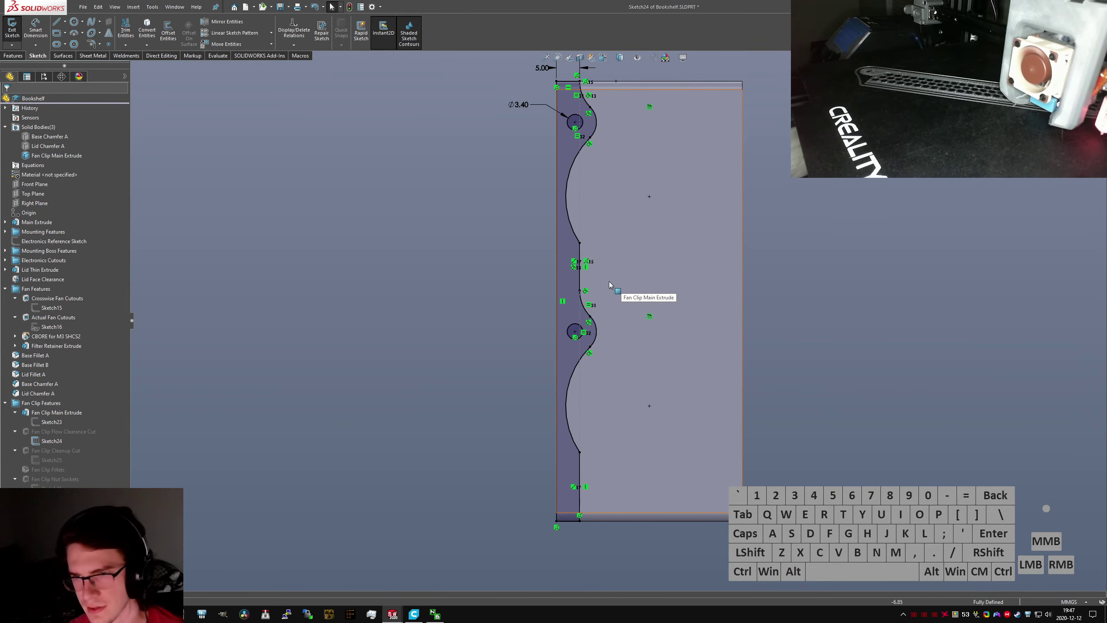
Show Sketch16 of Actual Fan Cutouts as a reference and view its fan circles face-on in the left view
middle_drag(611, 347, 554, 348)
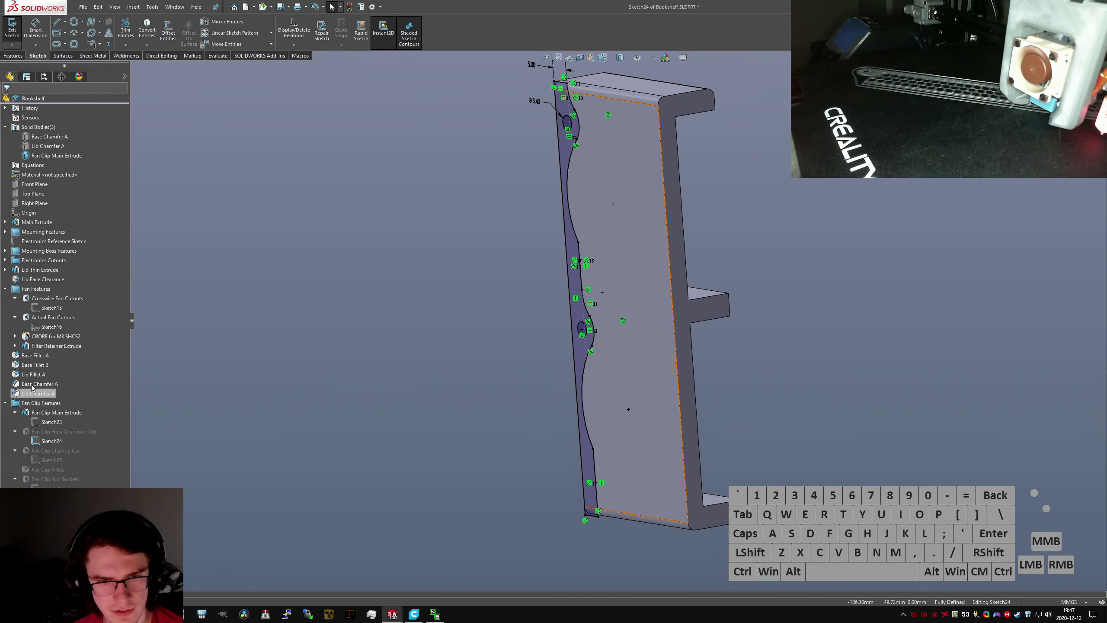
right_click(41, 324)
click(47, 313)
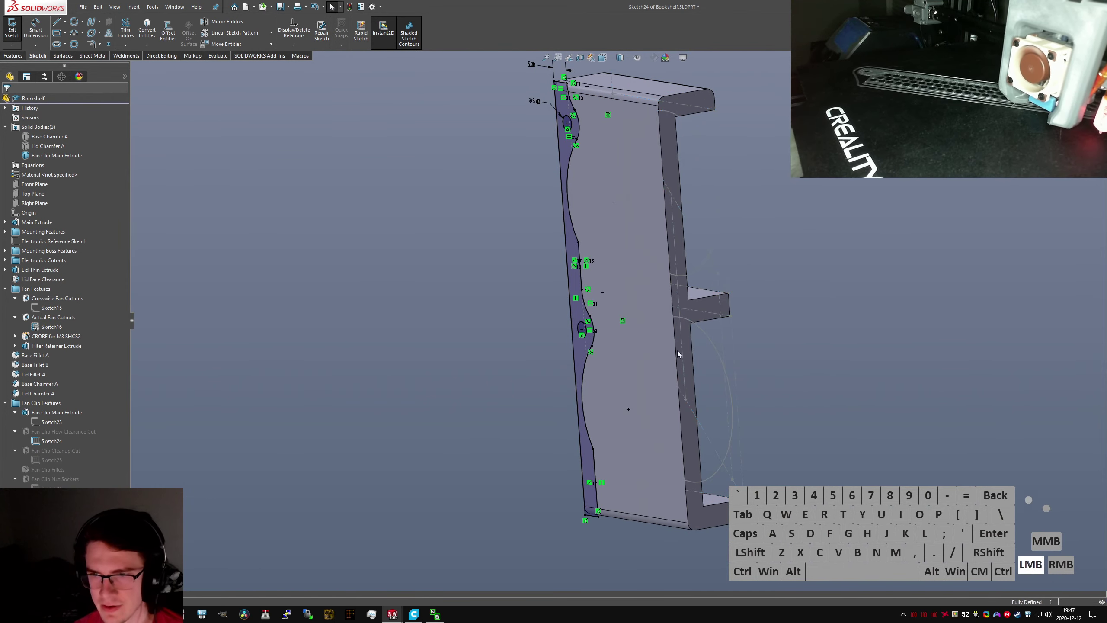
middle_drag(636, 354, 673, 356)
key(ctrl+1)
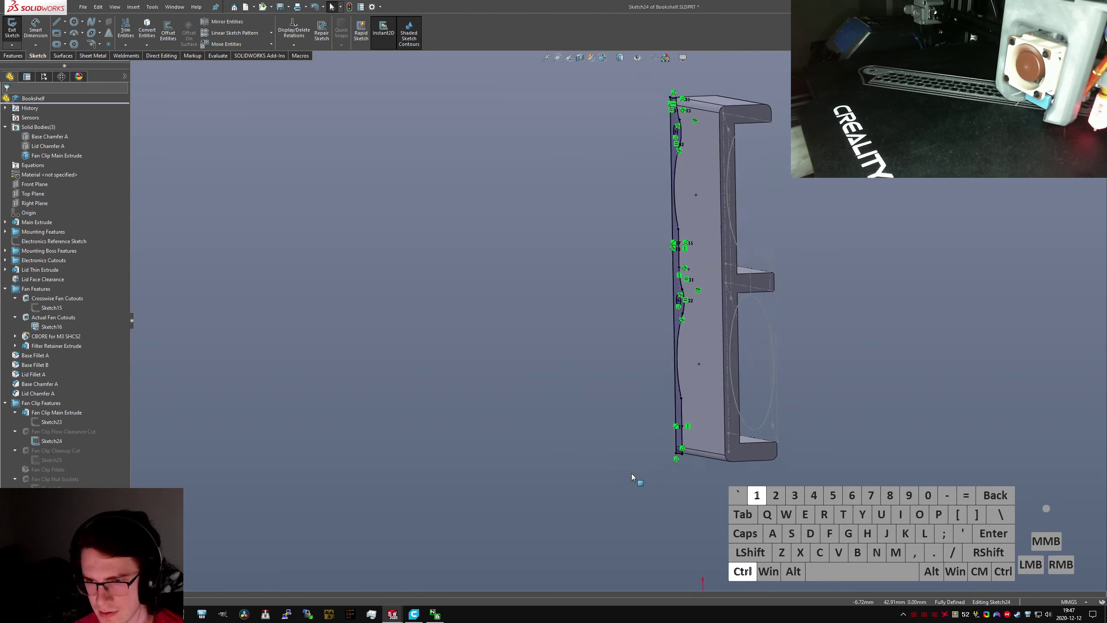
key(ctrl+3)
scroll(618, 287, down, 8)
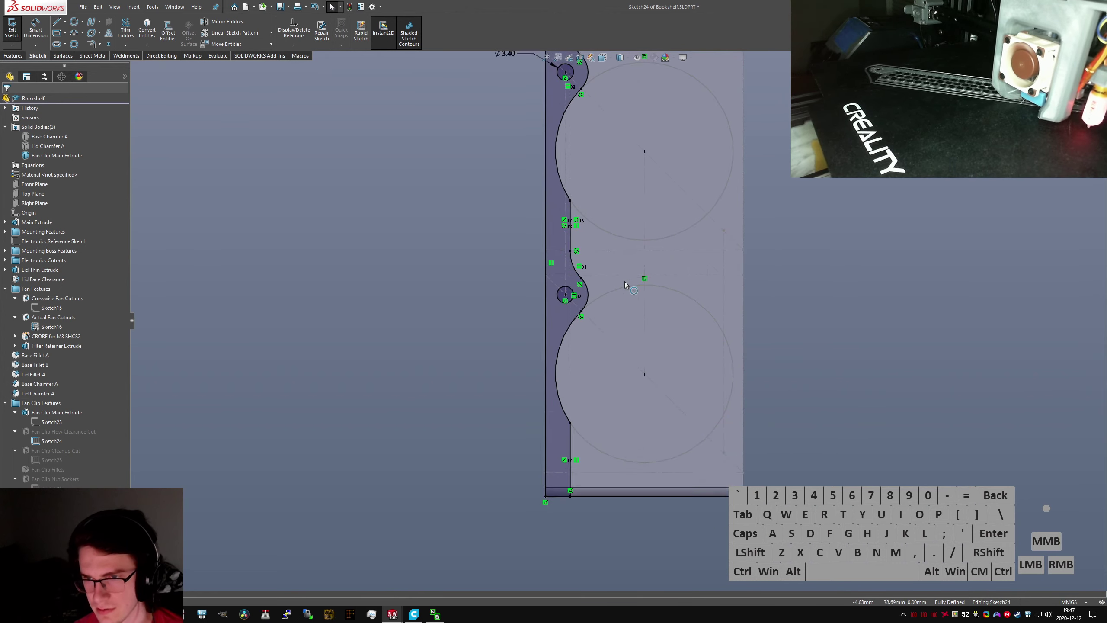
Remove the wavy clearance contour and its fan arcs from Sketch24 by trimming and deleting, keeping the two 3.40 mm screw-hole circles
scroll(596, 305, up, 2)
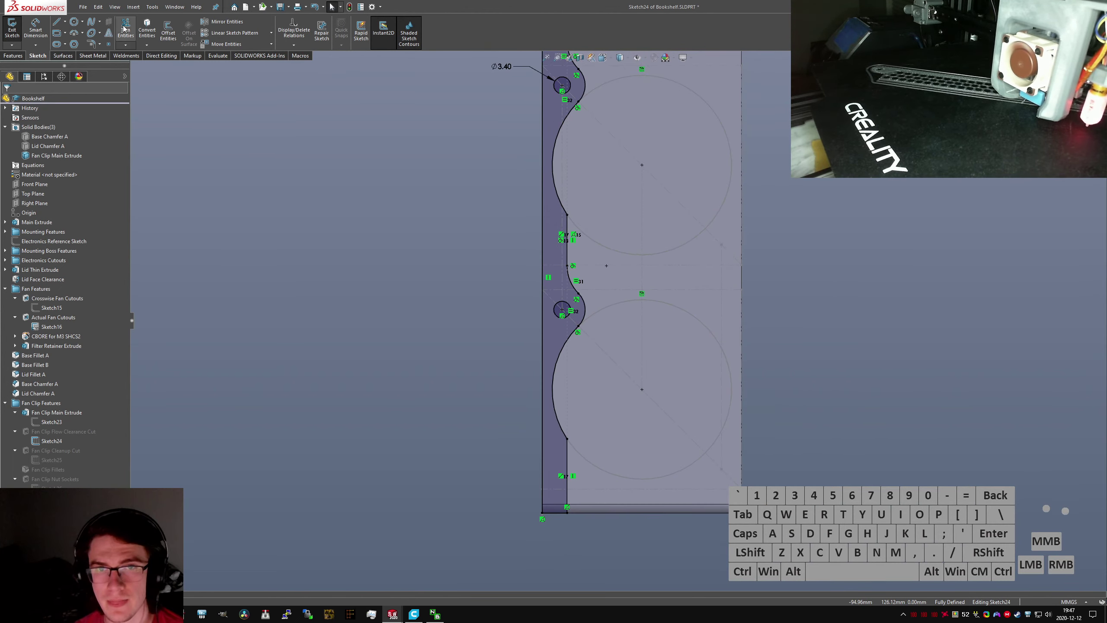
scroll(640, 302, up, 3)
scroll(627, 290, down, 2)
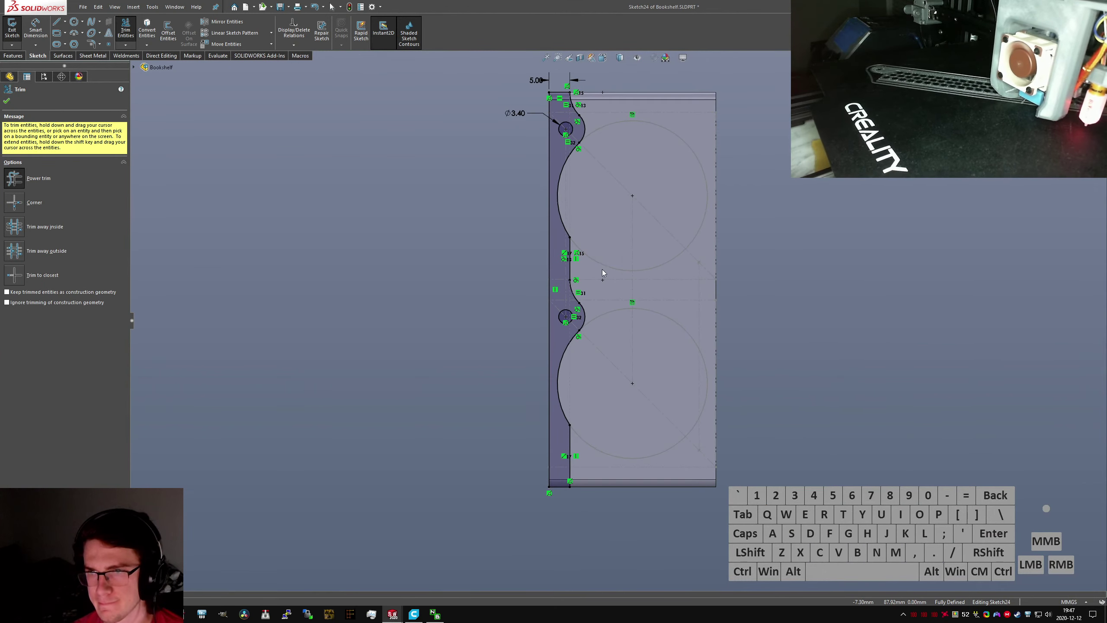
mouse_move(593, 126)
mouse_down()
mouse_move(580, 126)
mouse_move(566, 91)
mouse_up()
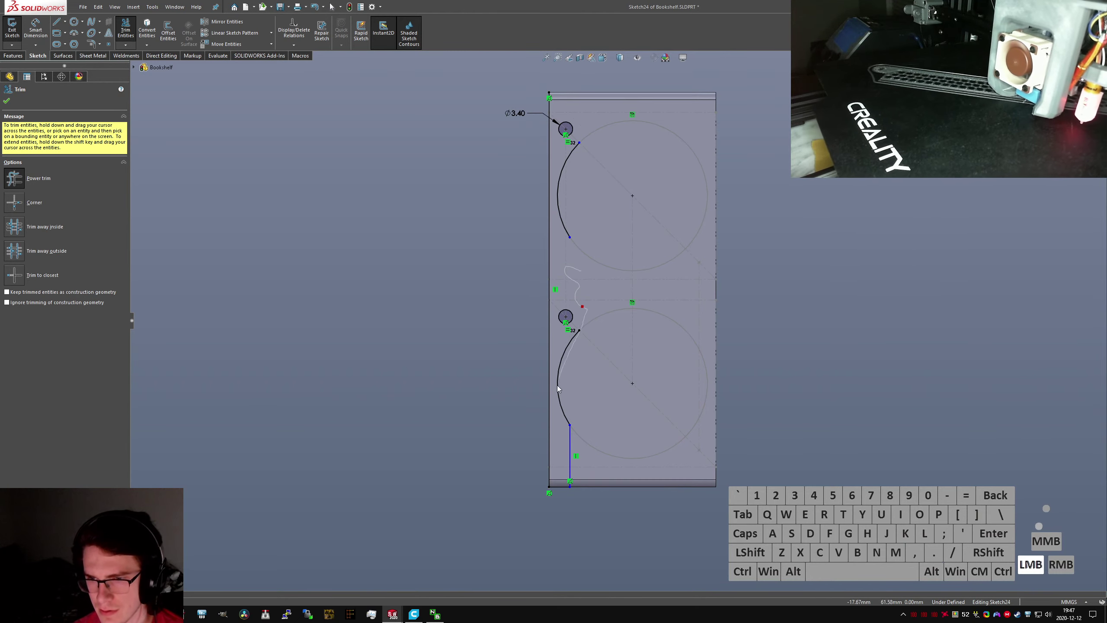
key(Escape)
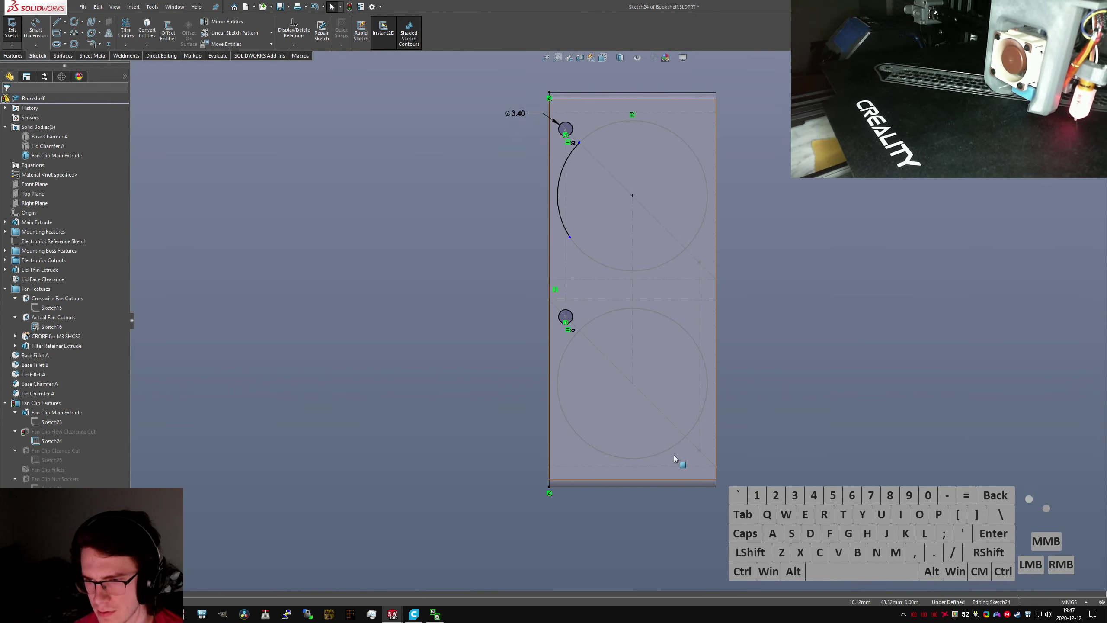
mouse_move(702, 408)
middle_down()
mouse_move(652, 402)
mouse_move(683, 414)
mouse_move(543, 237)
middle_up()
click(560, 230)
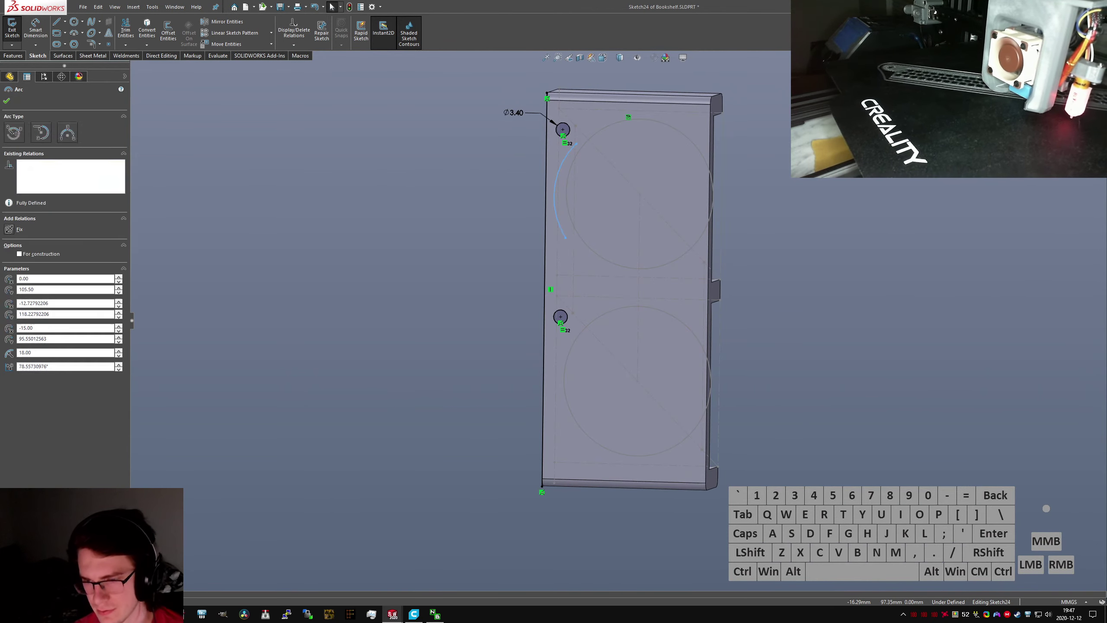
key(Delete)
Convert both large fan circles of Sketch16 into Sketch24 entities
key(ctrl+8)
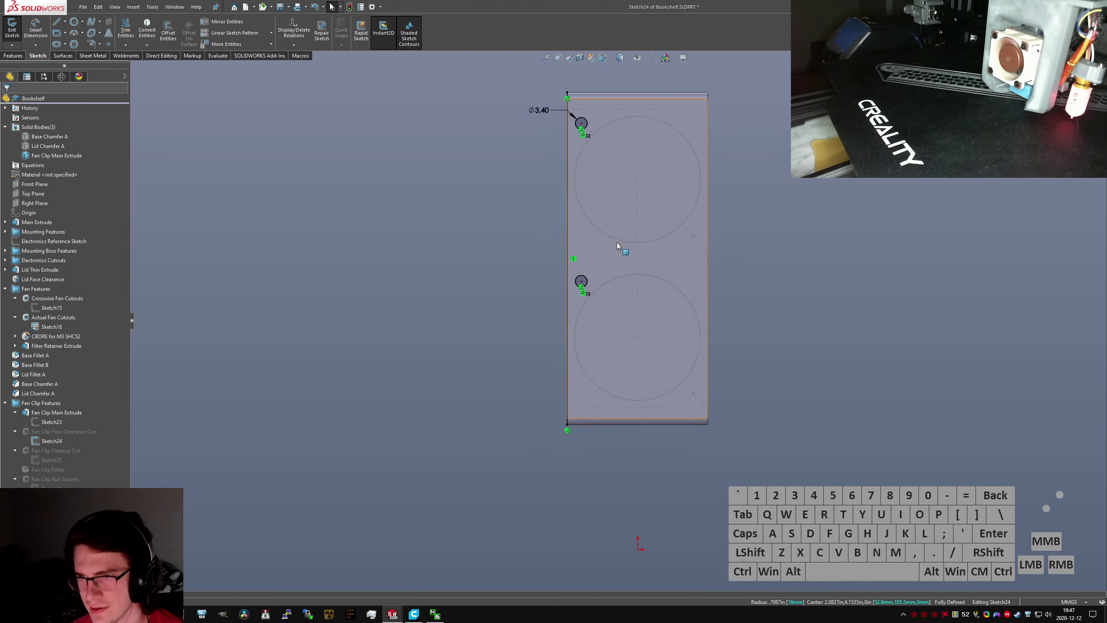
click(620, 244)
ctrl+click(616, 277)
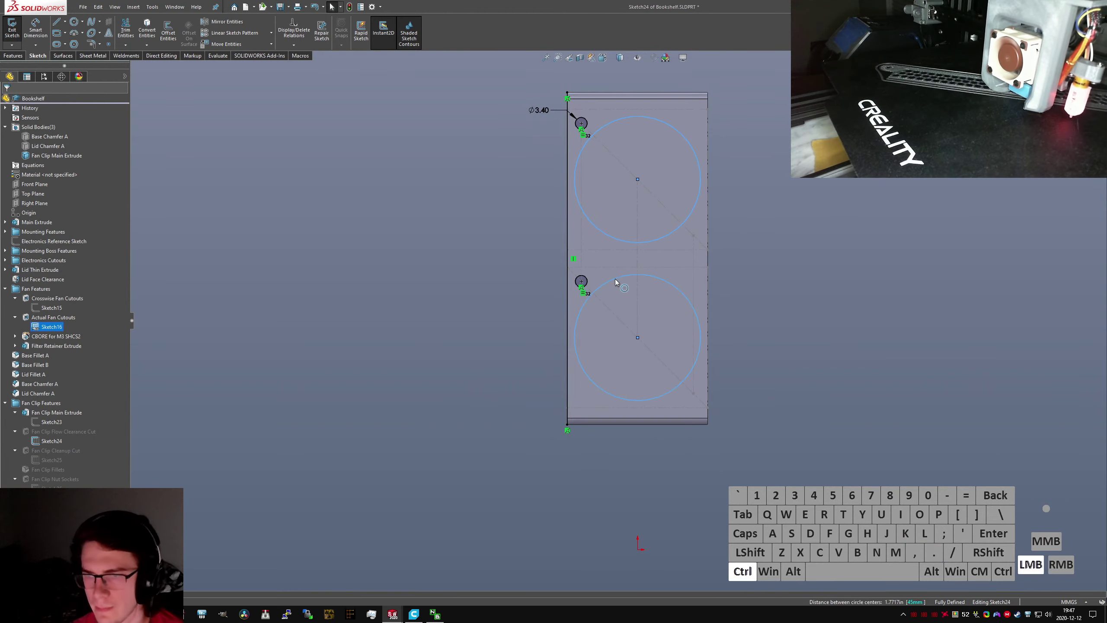
click(149, 31)
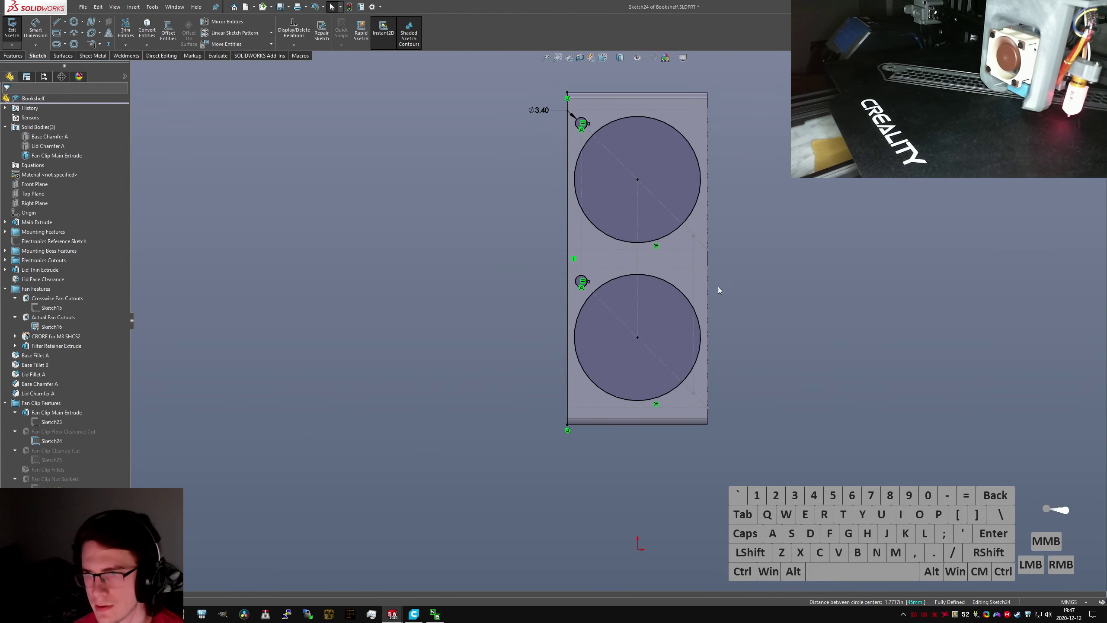
Replace the leftover vertical line along the clip's edge in Sketch24 with a corner rectangle enclosing the whole fan clip face
ctrl+click(636, 93)
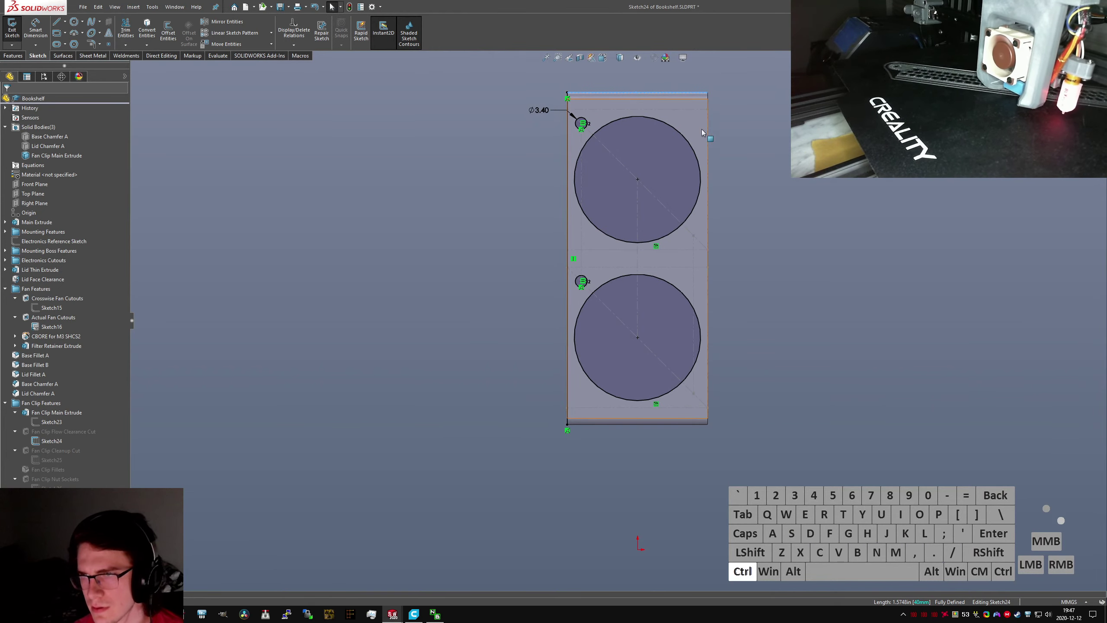
ctrl+click(735, 190)
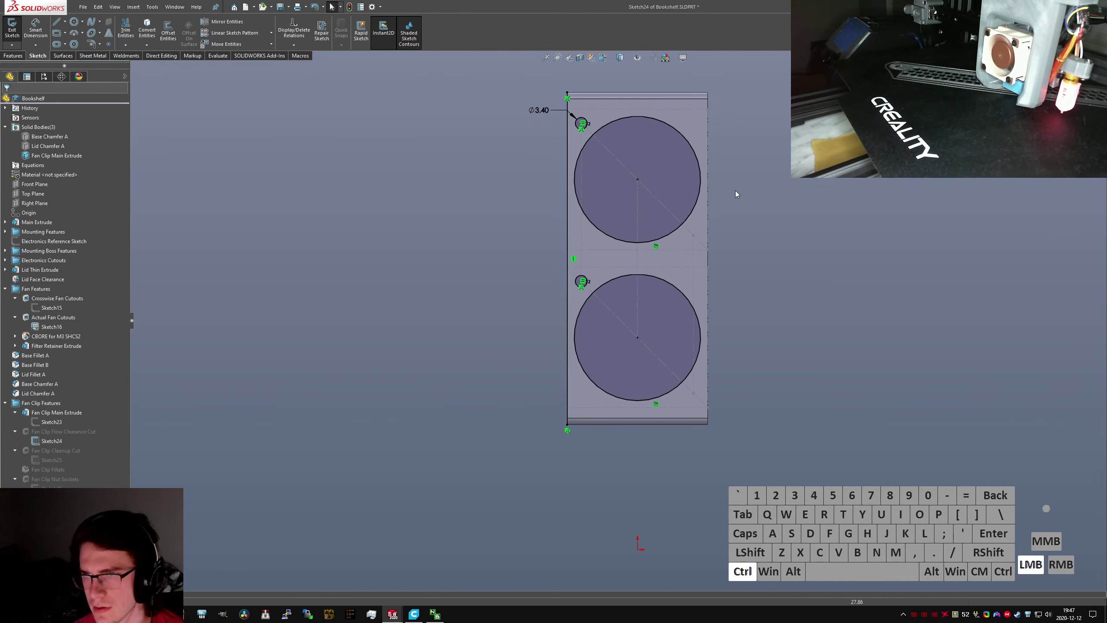
click(568, 143)
click(620, 250)
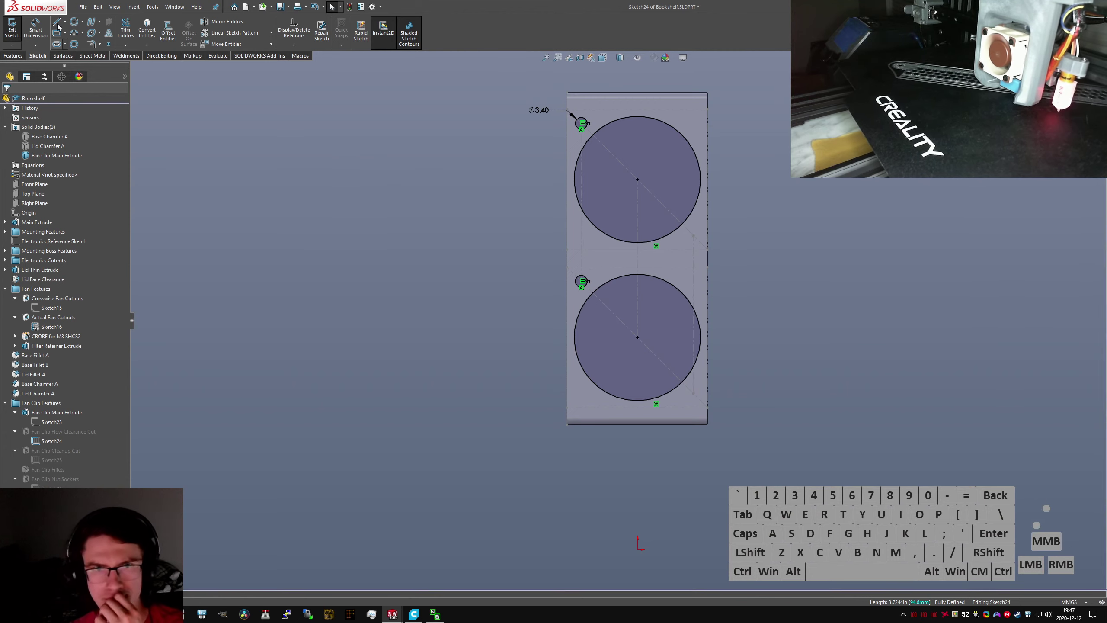
click(567, 93)
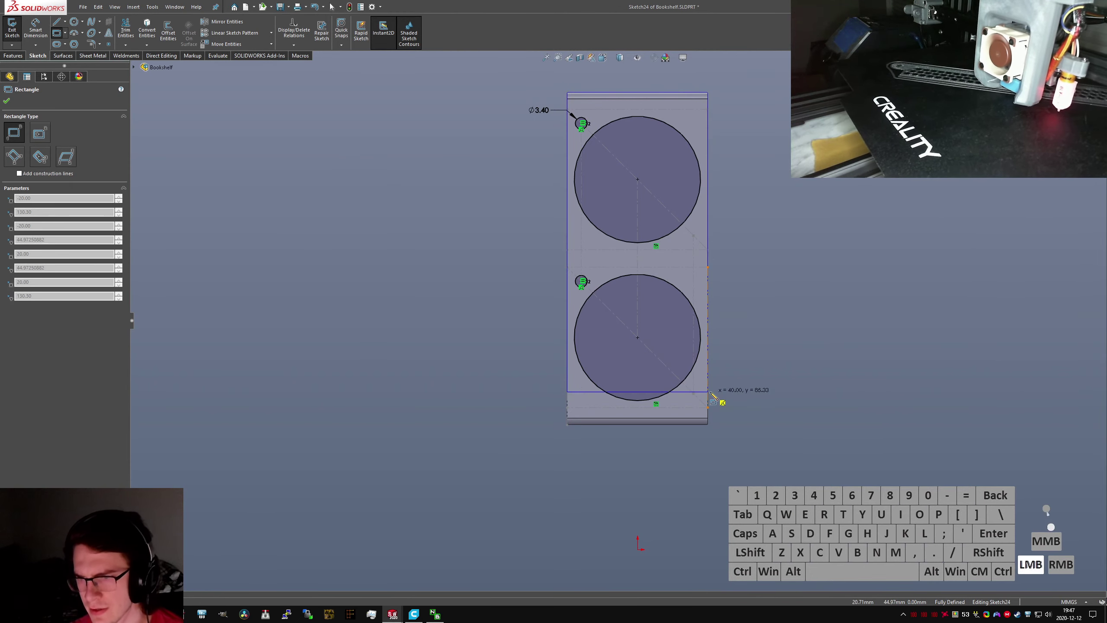
click(707, 424)
key(Escape)
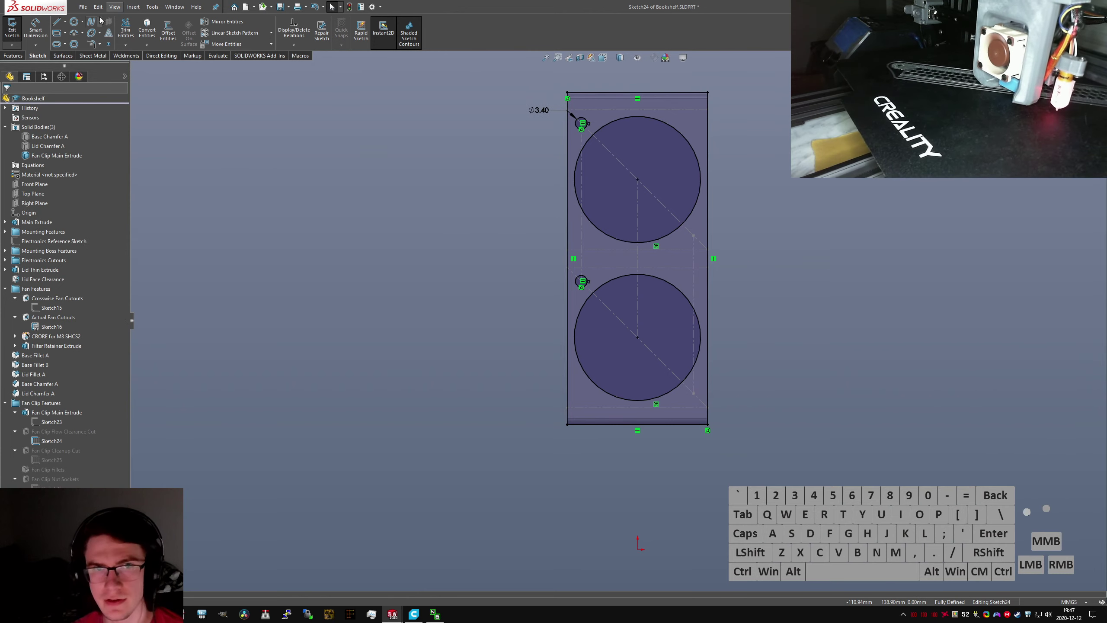
Draw two circles of about 2.2 mm radius at the fans' diagonally opposite screw-hole points taken from Sketch16
click(75, 24)
drag(693, 393, 699, 396)
drag(693, 235, 700, 240)
key(Escape)
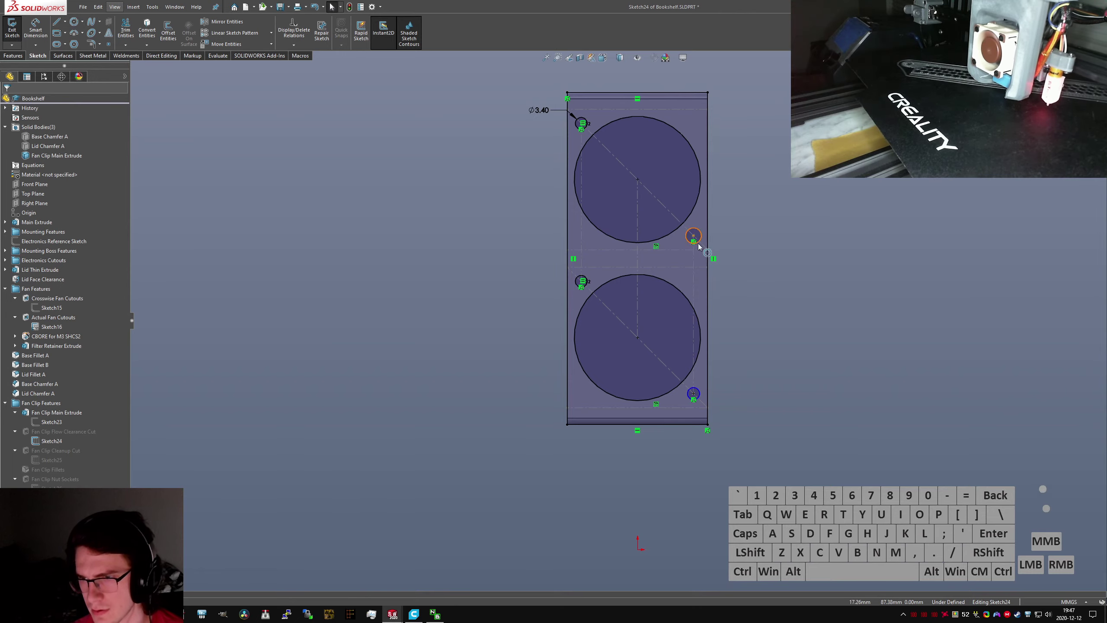
Make the two new screw-hole circles equal in size to the existing 3.40 mm circle
click(697, 243)
ctrl+scroll(586, 282, down, 3)
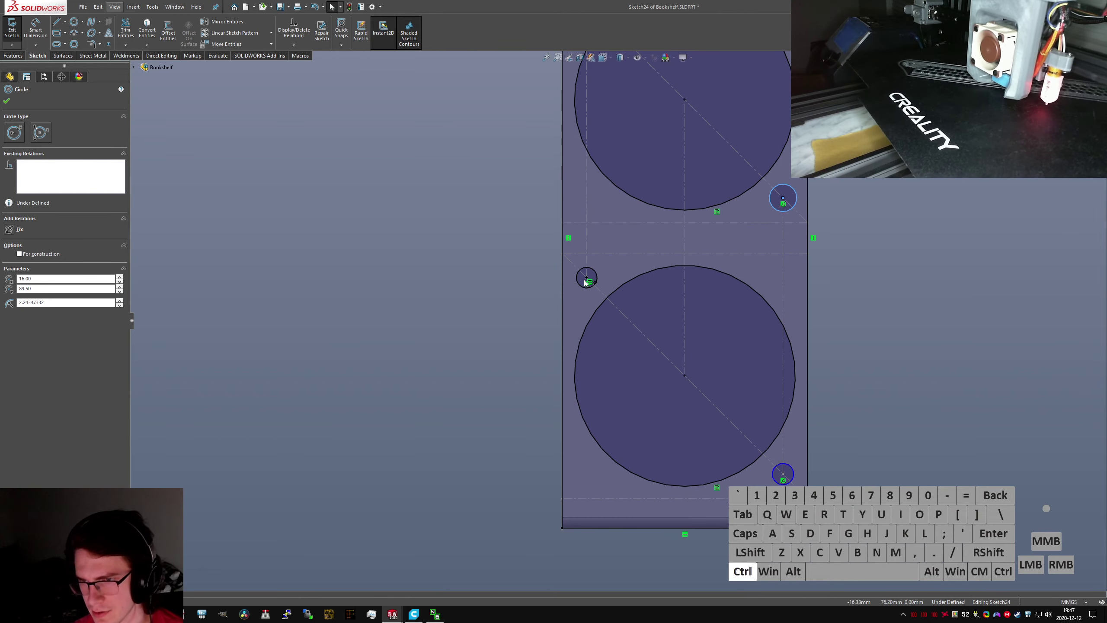
ctrl+click(586, 282)
ctrl+click(782, 474)
key(q)
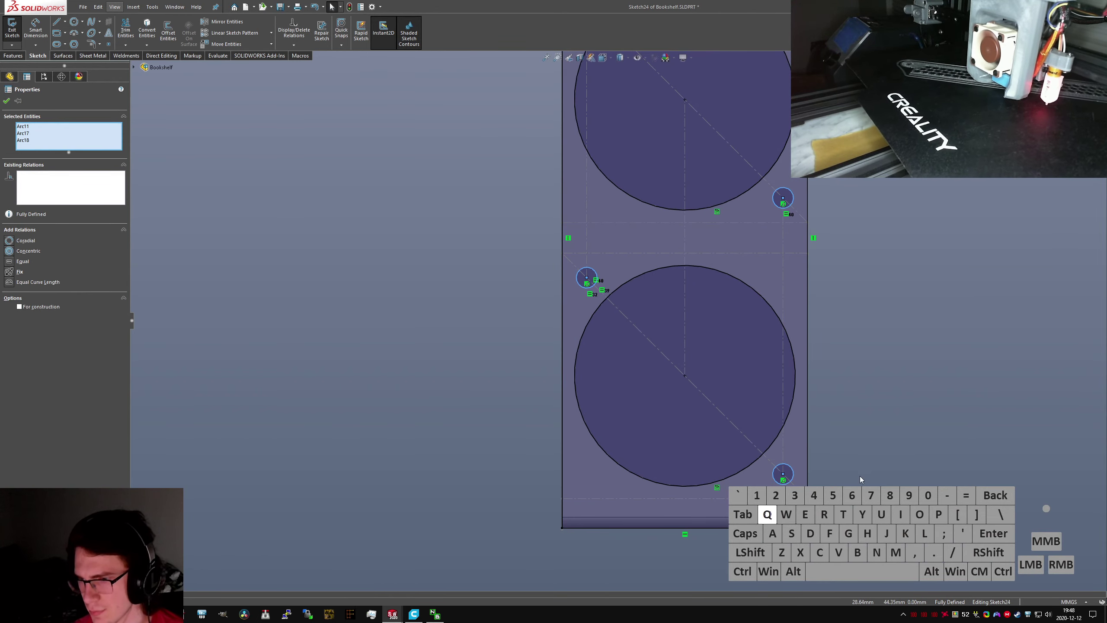
click(860, 476)
Exit Sketch24 to rebuild the Fan Clip Flow Clearance Cut and dismiss the rebuild report
scroll(738, 227, up, 4)
scroll(636, 251, down, 2)
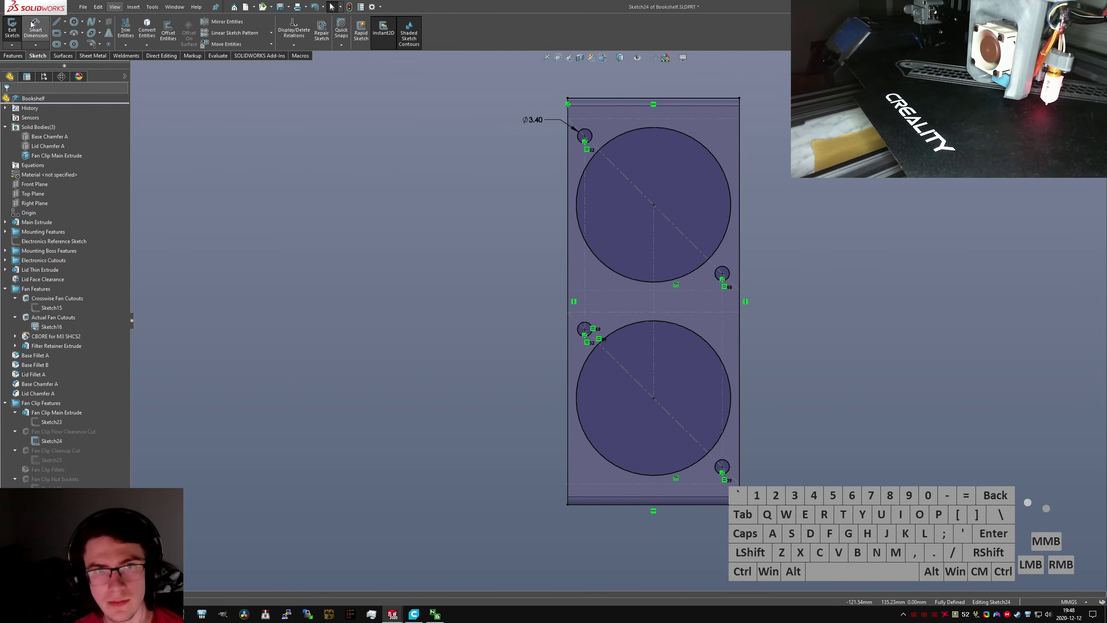
click(12, 28)
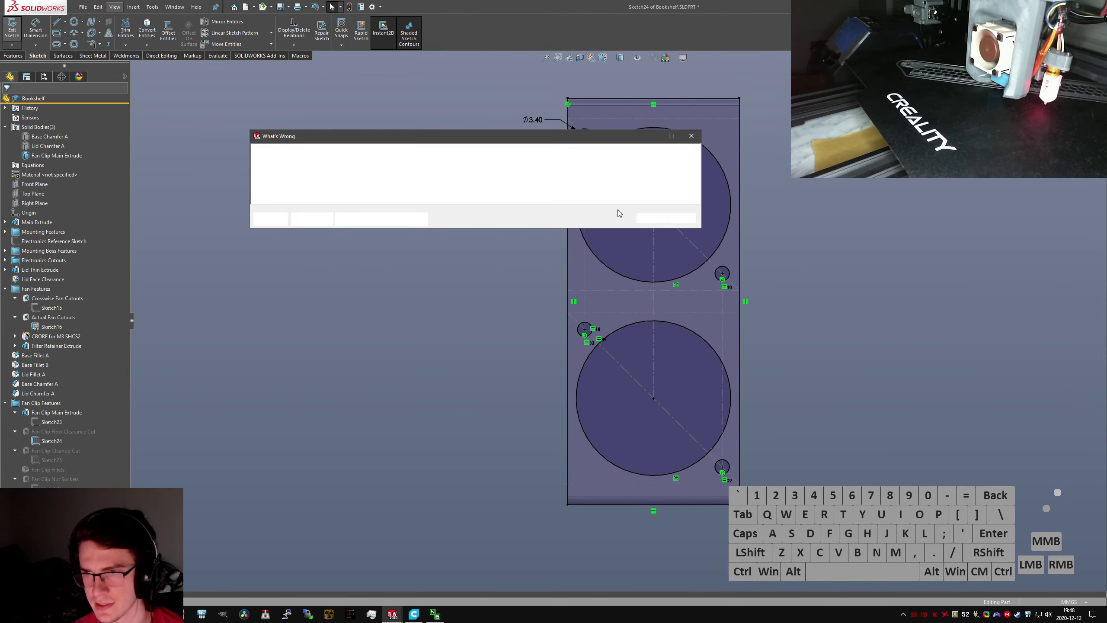
click(651, 218)
Examine Sketch25 of the Fan Clip Cleanup Cut on the rebuilt clip, then leave it and dismiss the rebuild report
click(62, 461)
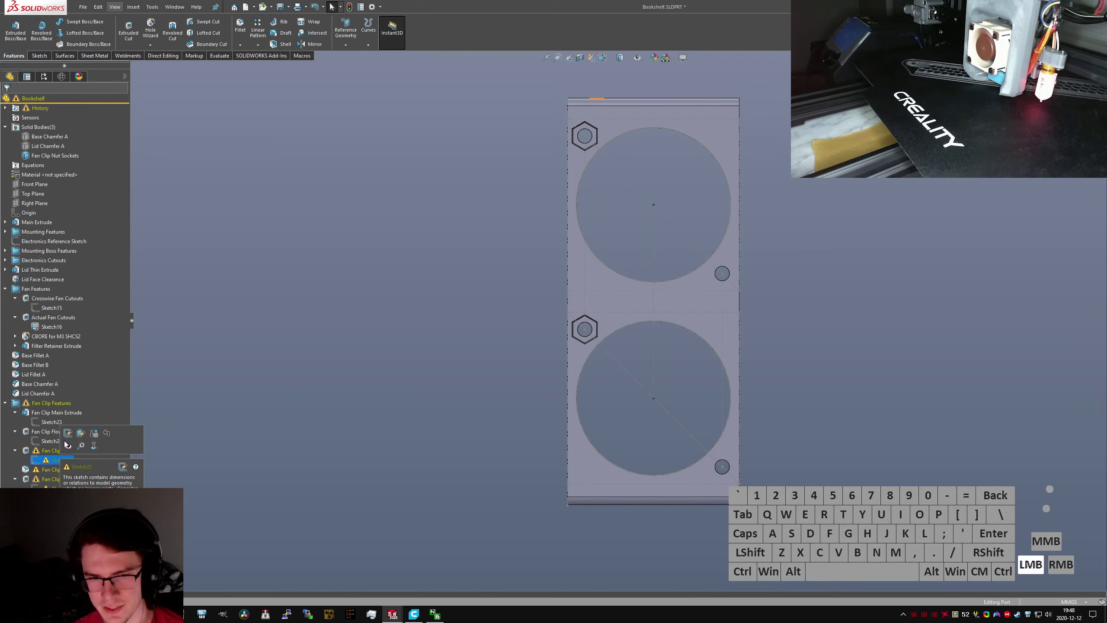
click(83, 432)
scroll(700, 310, up, 2)
mouse_move(695, 310)
middle_down()
mouse_move(656, 220)
mouse_move(590, 173)
mouse_move(587, 344)
mouse_move(571, 302)
middle_up()
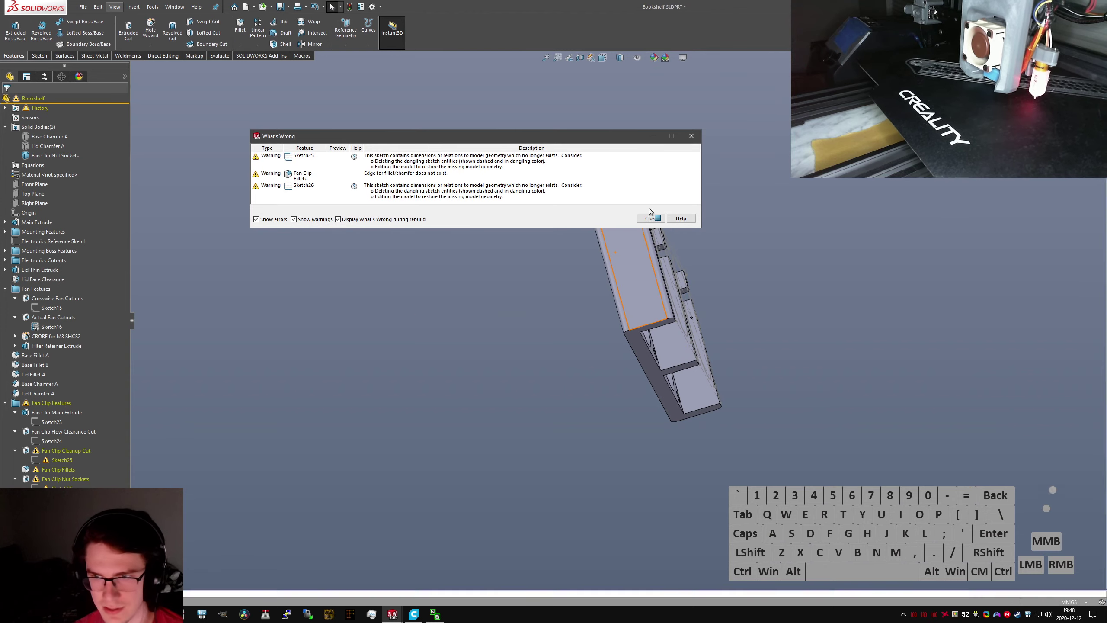
click(654, 215)
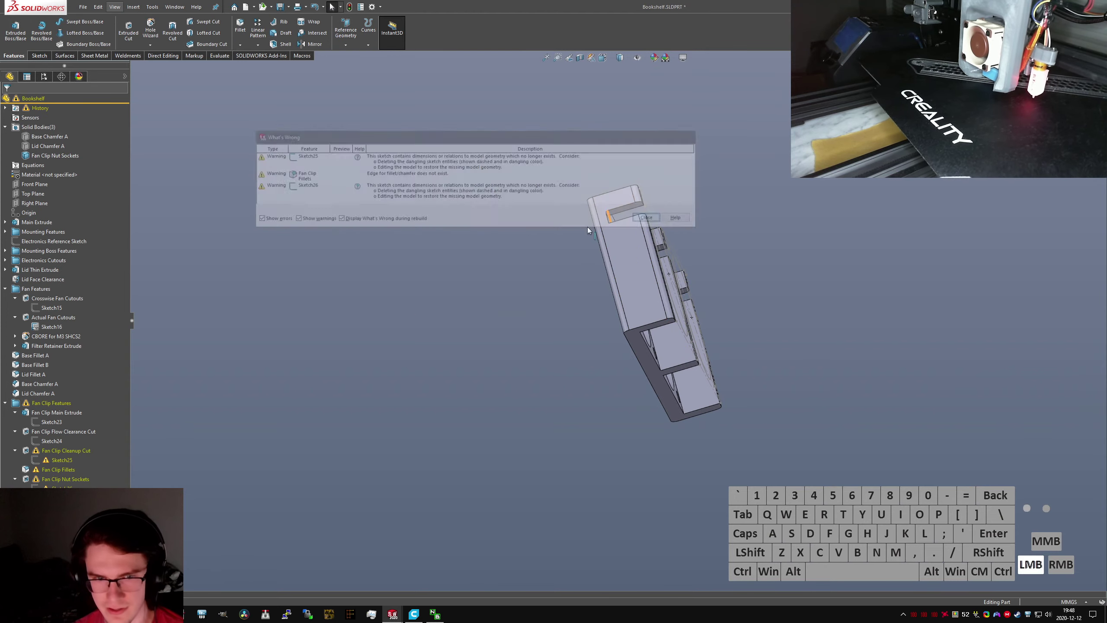
Try to delete the Fan Clip Cleanup Cut with its dependent fillets, followed by its leftover Sketch25
click(68, 454)
key(Delete)
click(143, 34)
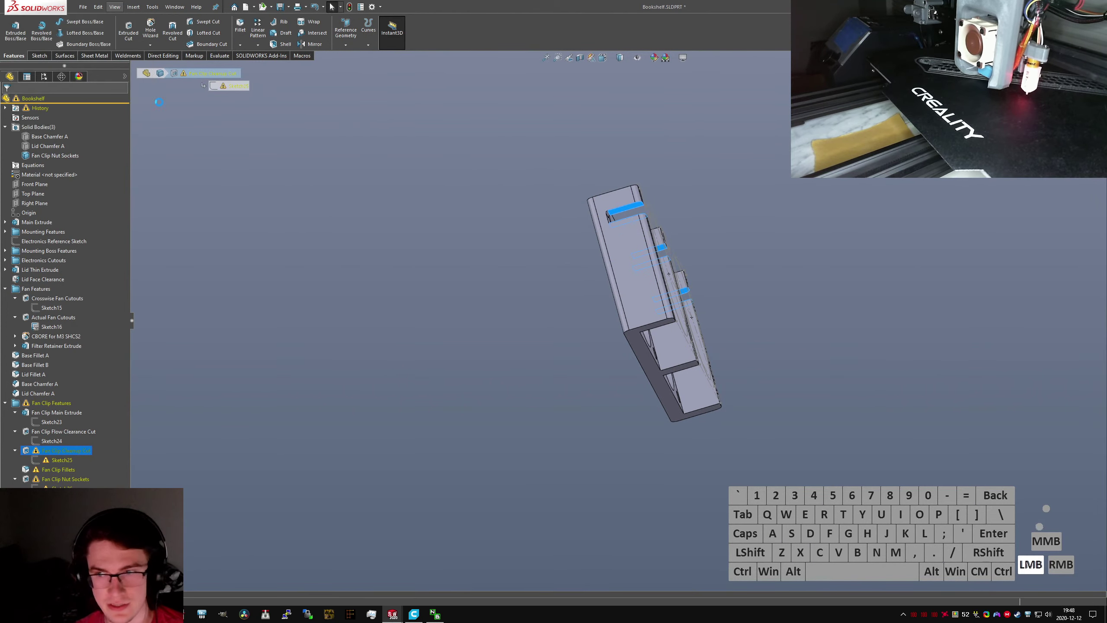
click(635, 209)
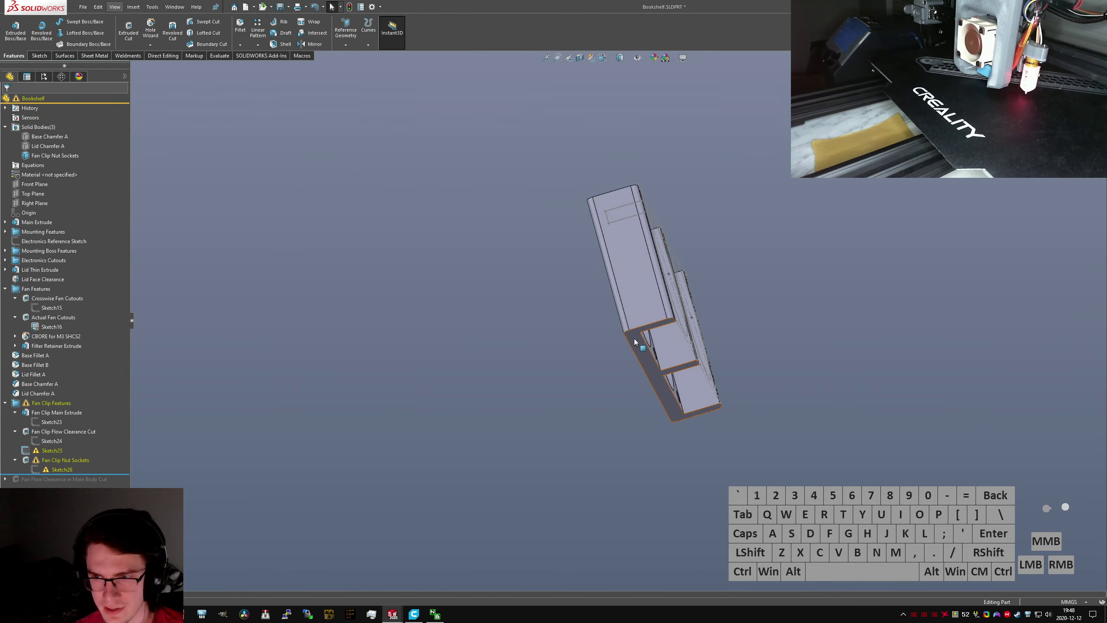
scroll(634, 339, down, 5)
click(52, 449)
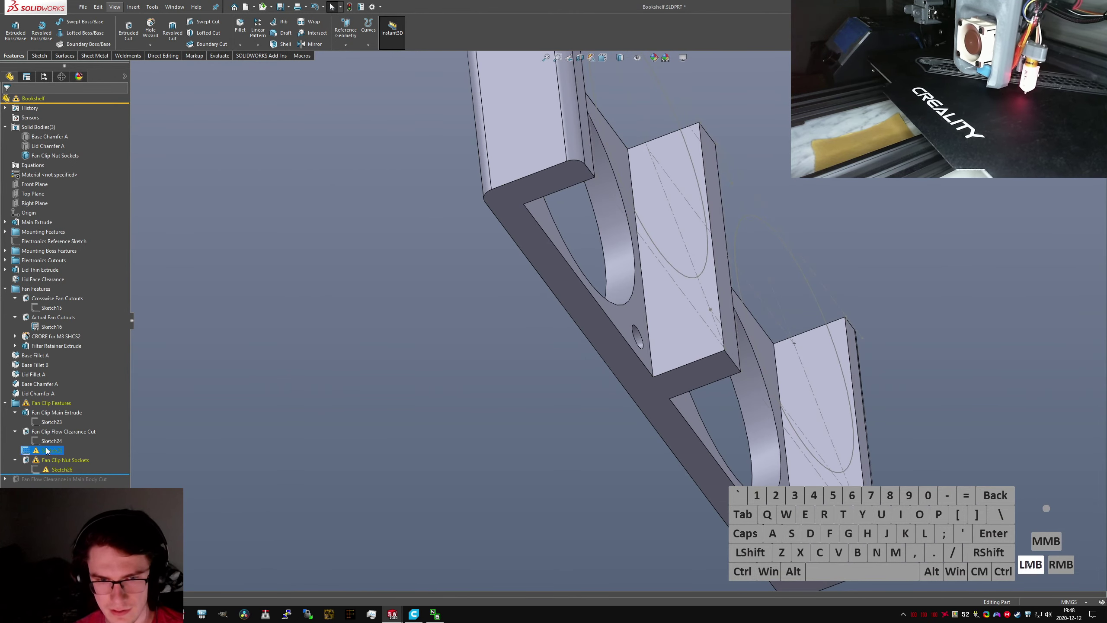
key(Delete)
key(Return)
key(Return)
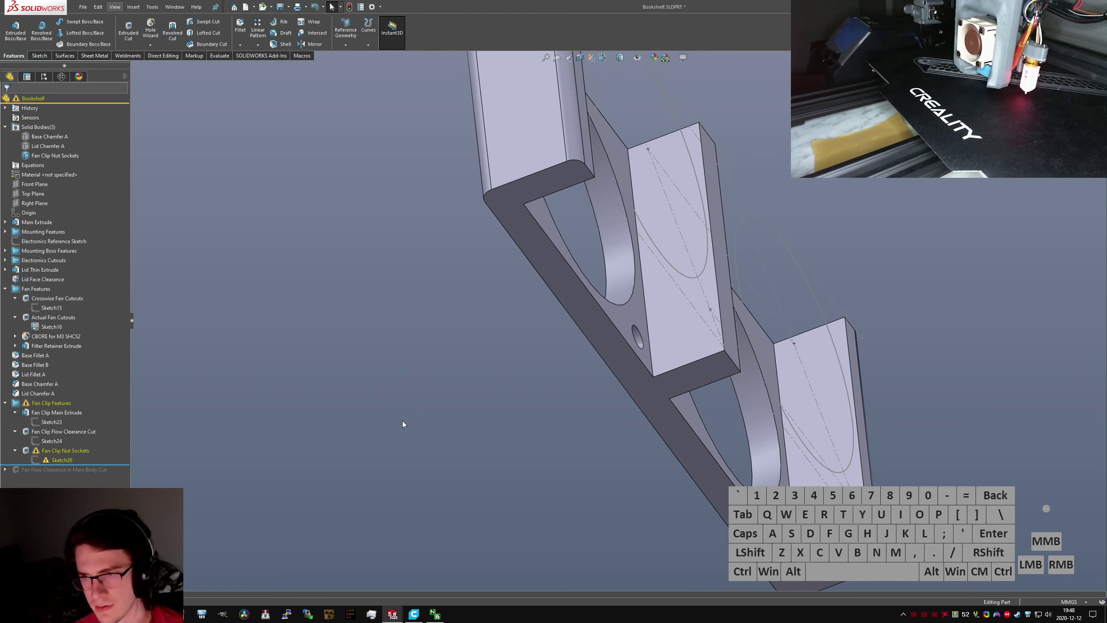
Undo the deletion of the Fan Clip Cleanup Cut, its fillets and Sketch25, and check the cut's dependent features without deleting it
key(ctrl+z)
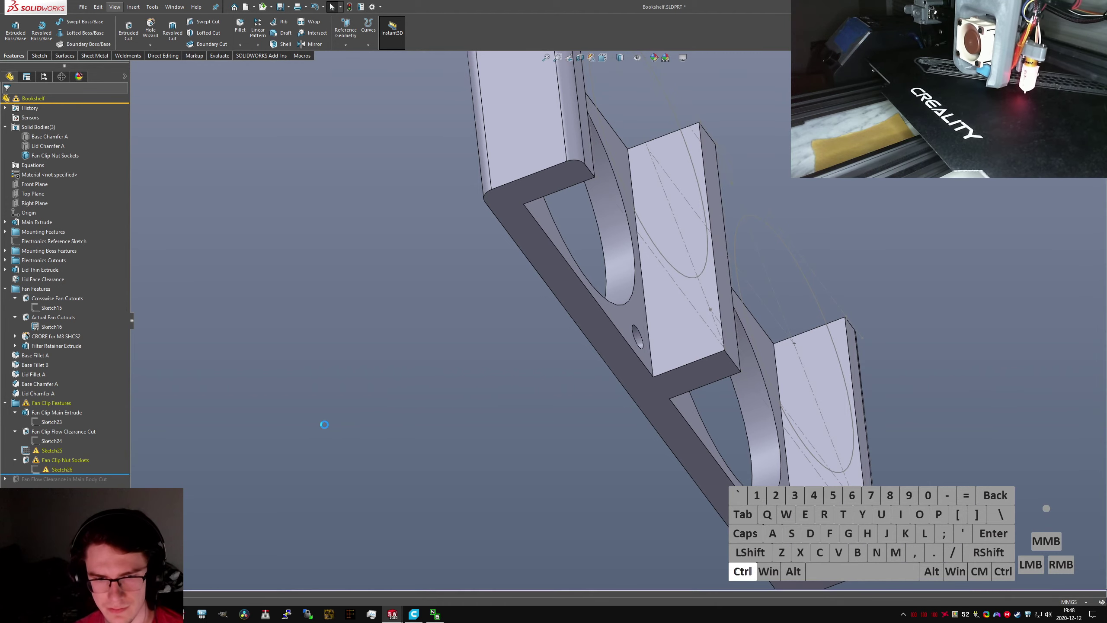
click(63, 449)
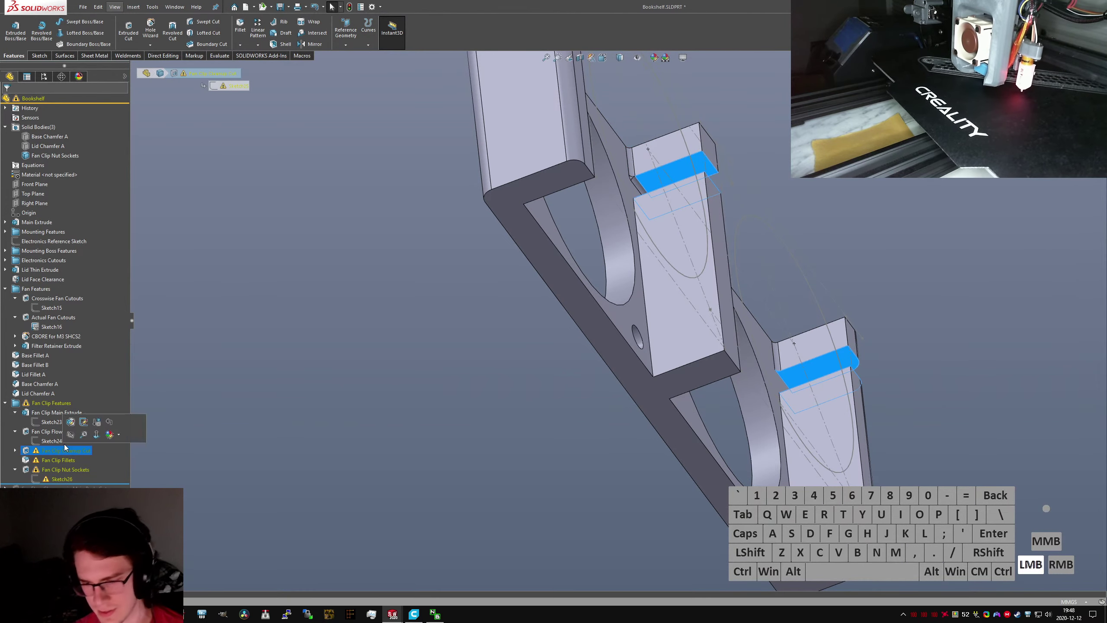
key(Delete)
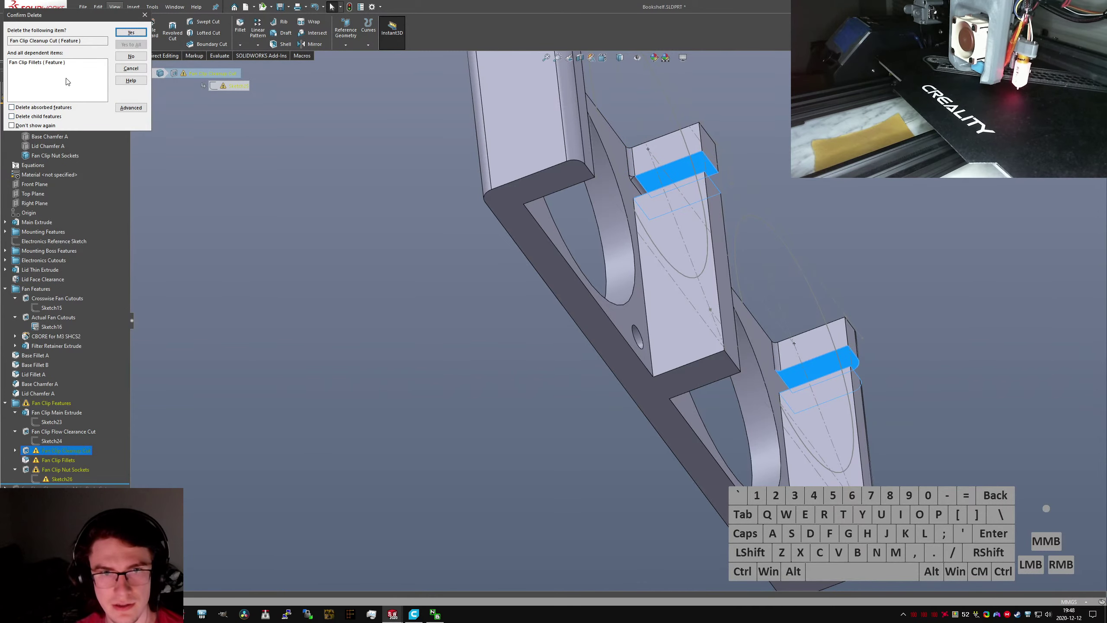
click(126, 59)
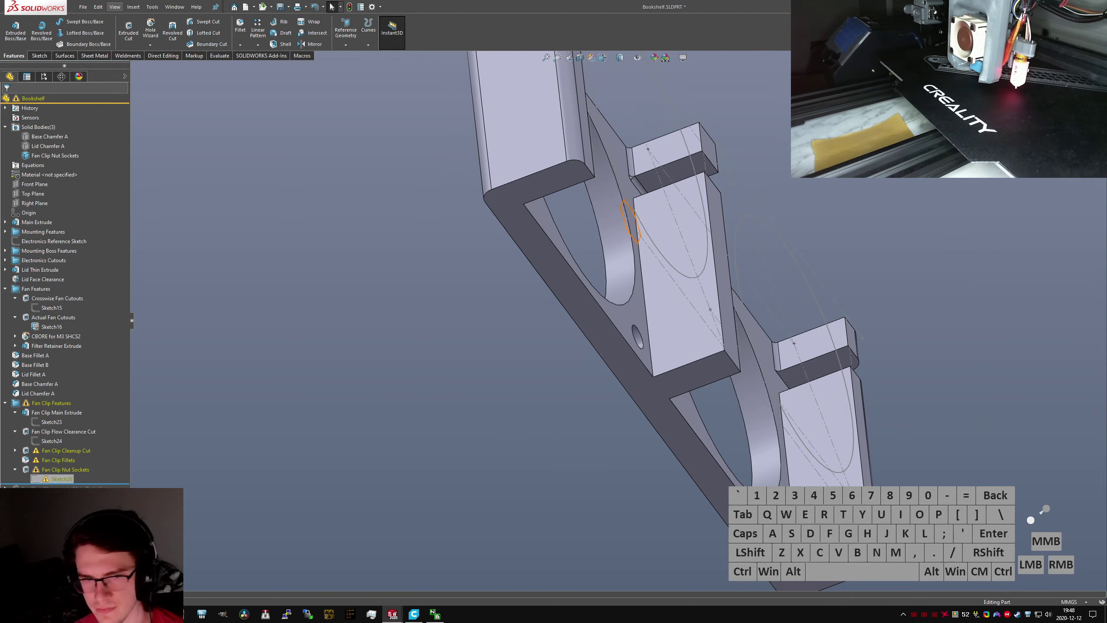
Delete the Fan Clip Fillets, the Fan Clip Cleanup Cut and Sketch25, and dismiss the rebuild report
click(53, 458)
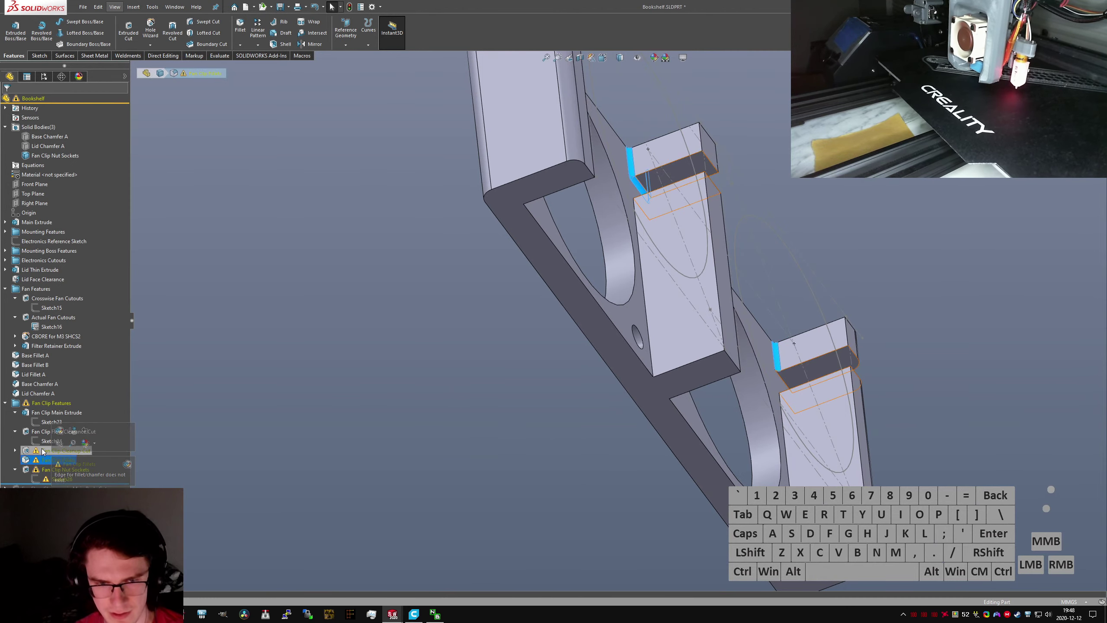
key(Delete)
key(Return)
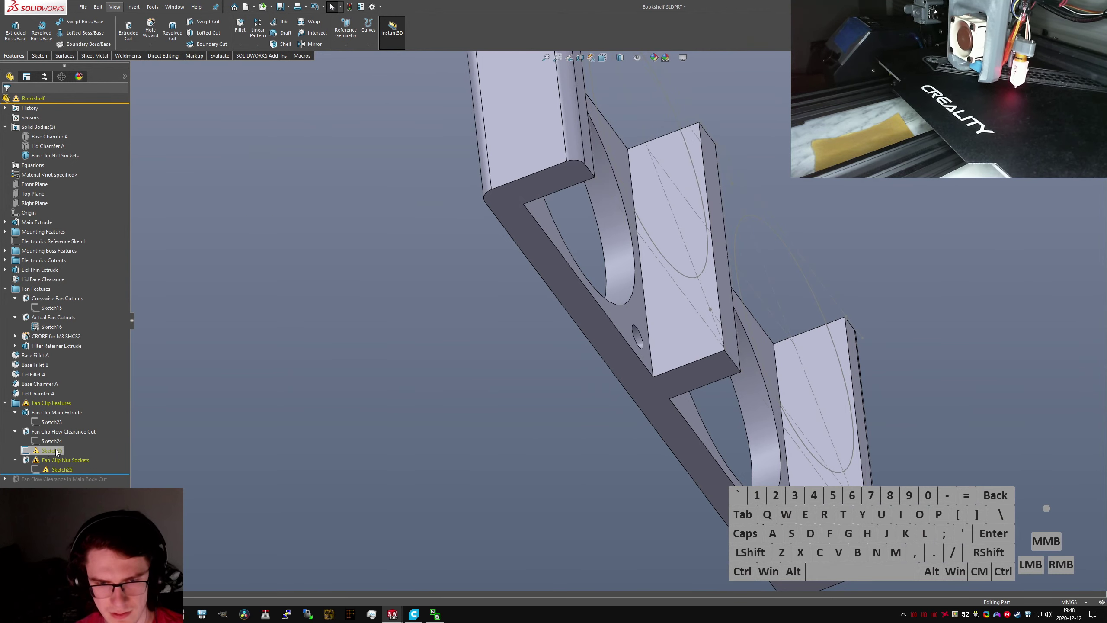
key(Delete)
key(Return)
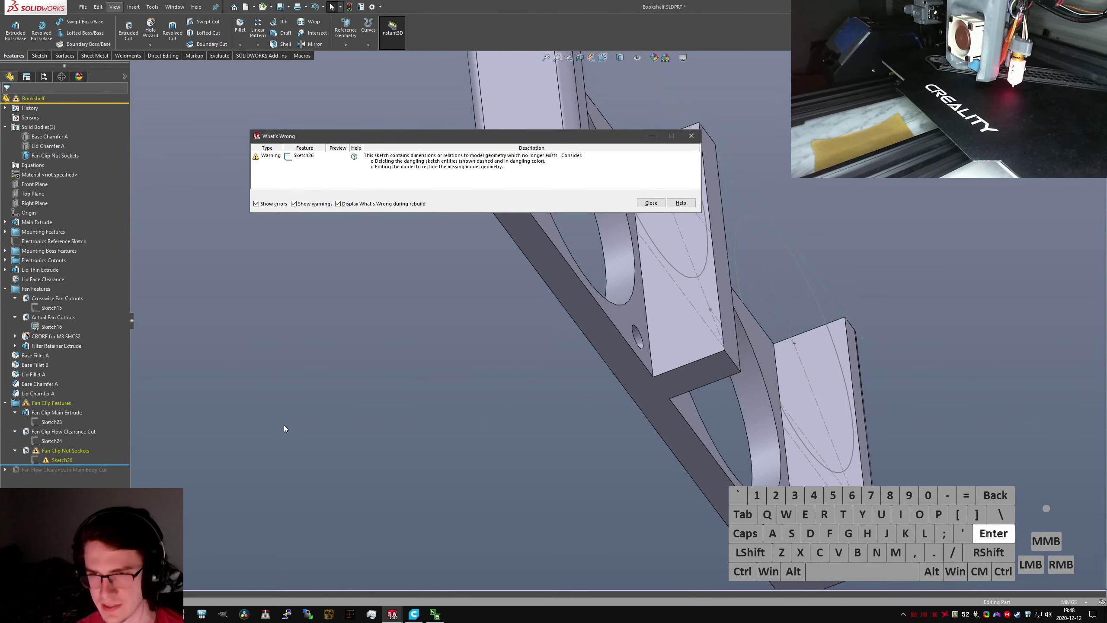
text(sfillet)
key(Return)
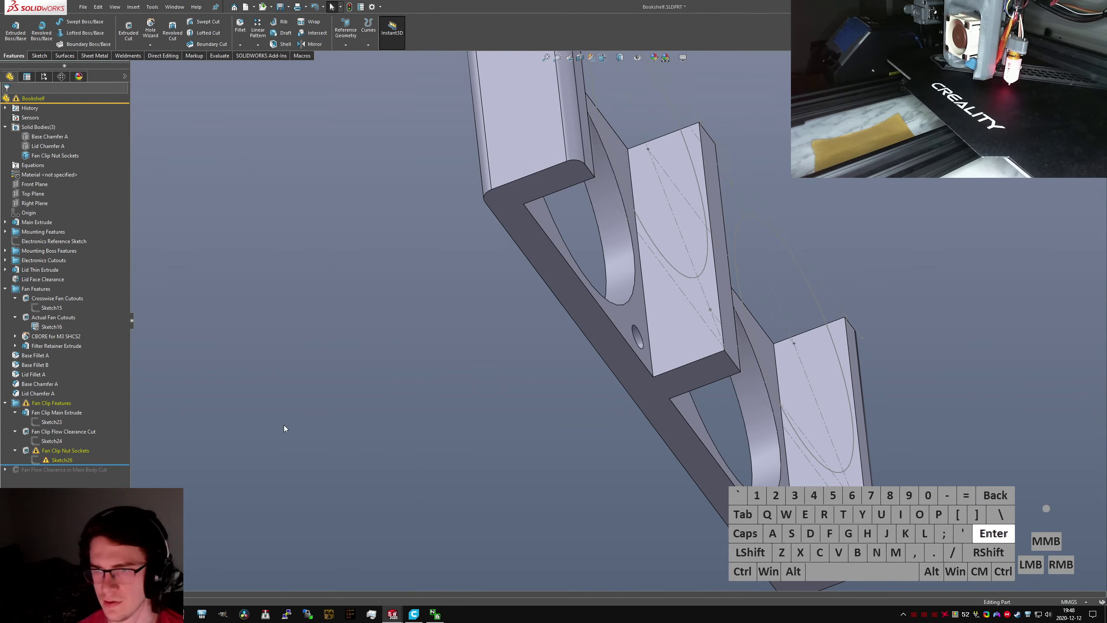
key(Escape)
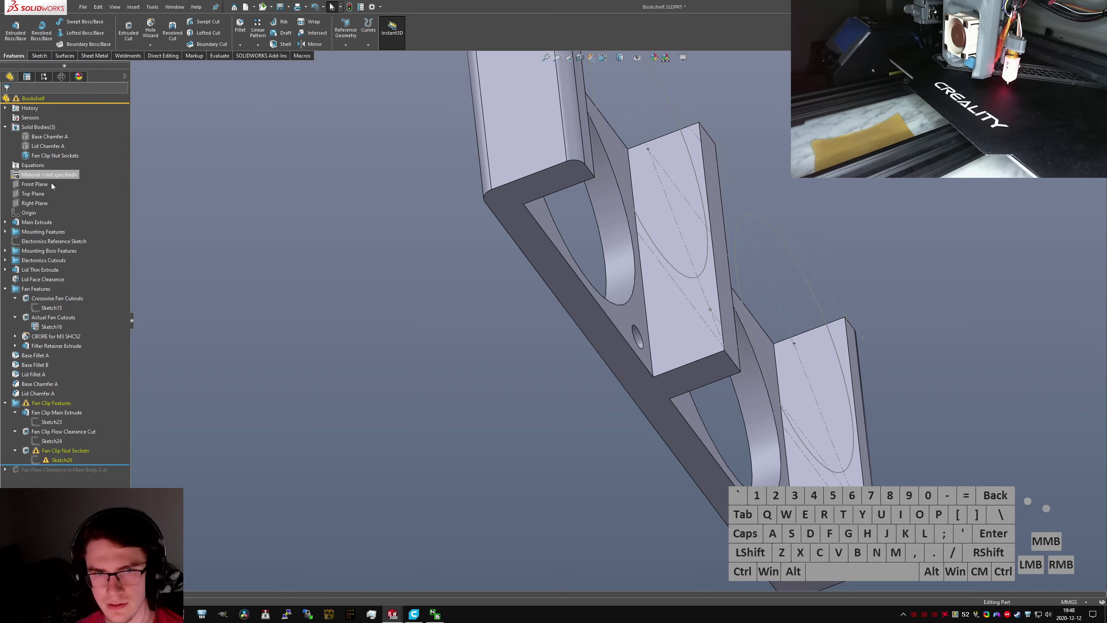
Show the Base Chamfer A body and examine from several angles how the fan clip sits against the base's fan openings
click(50, 136)
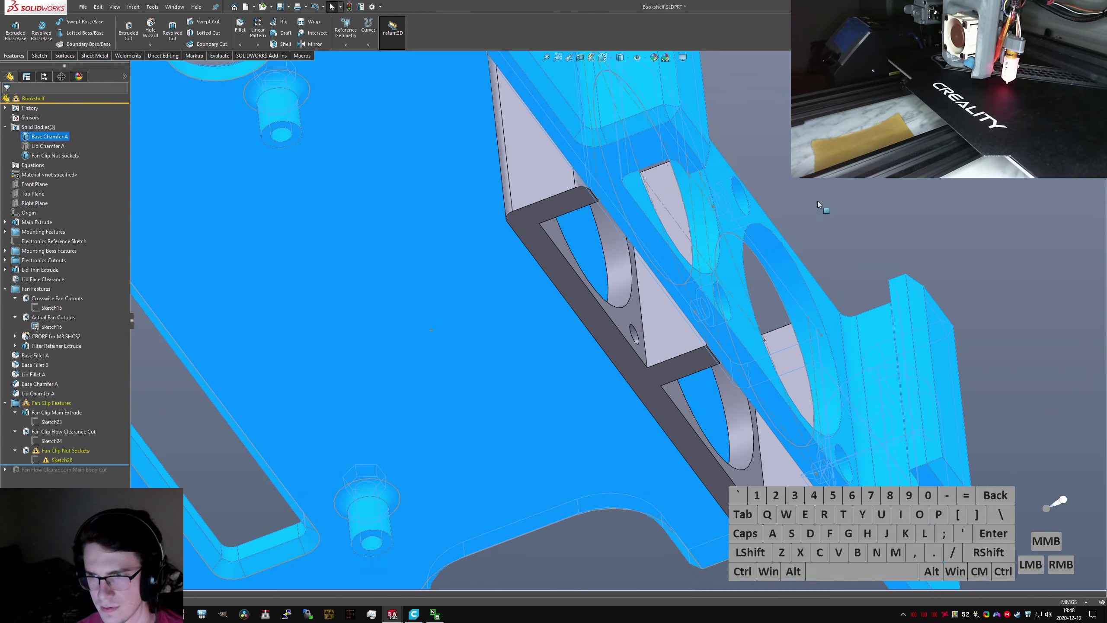
click(817, 201)
scroll(610, 257, up, 3)
scroll(593, 244, down, 2)
middle_drag(552, 213, 520, 251)
scroll(479, 222, down, 1)
scroll(486, 217, down, 4)
scroll(519, 256, down, 2)
scroll(566, 293, up, 5)
scroll(589, 306, down, 4)
scroll(604, 306, up, 5)
scroll(606, 322, down, 5)
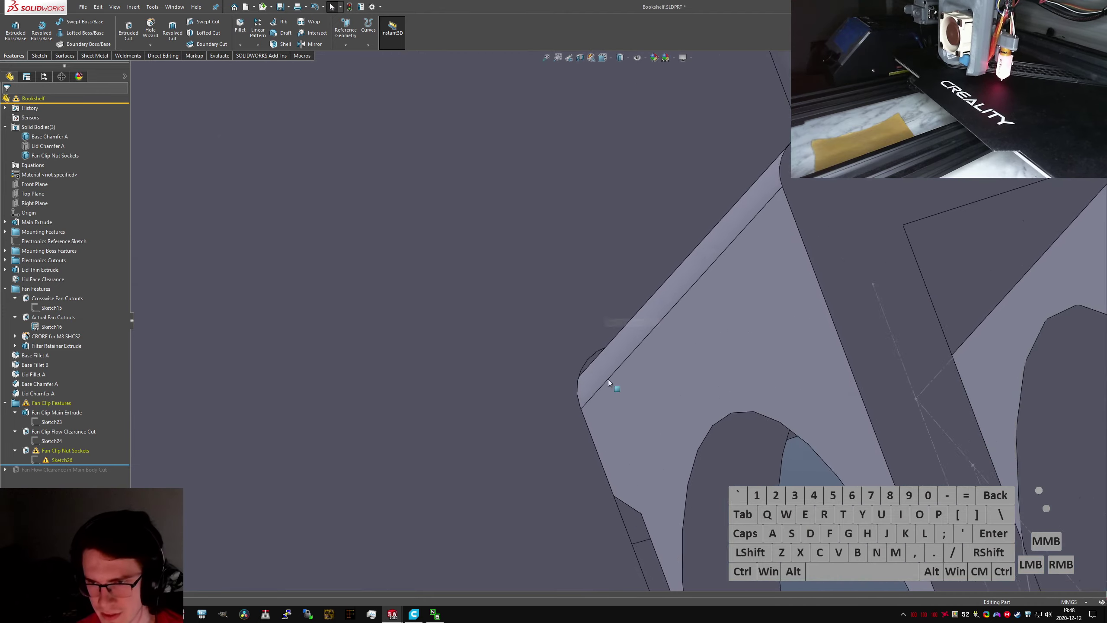
scroll(610, 380, up, 8)
scroll(731, 462, up, 2)
mouse_move(727, 463)
middle_down()
mouse_move(675, 473)
mouse_move(661, 426)
middle_up()
scroll(660, 466, down, 5)
scroll(606, 270, up, 4)
middle_drag(583, 205, 610, 218)
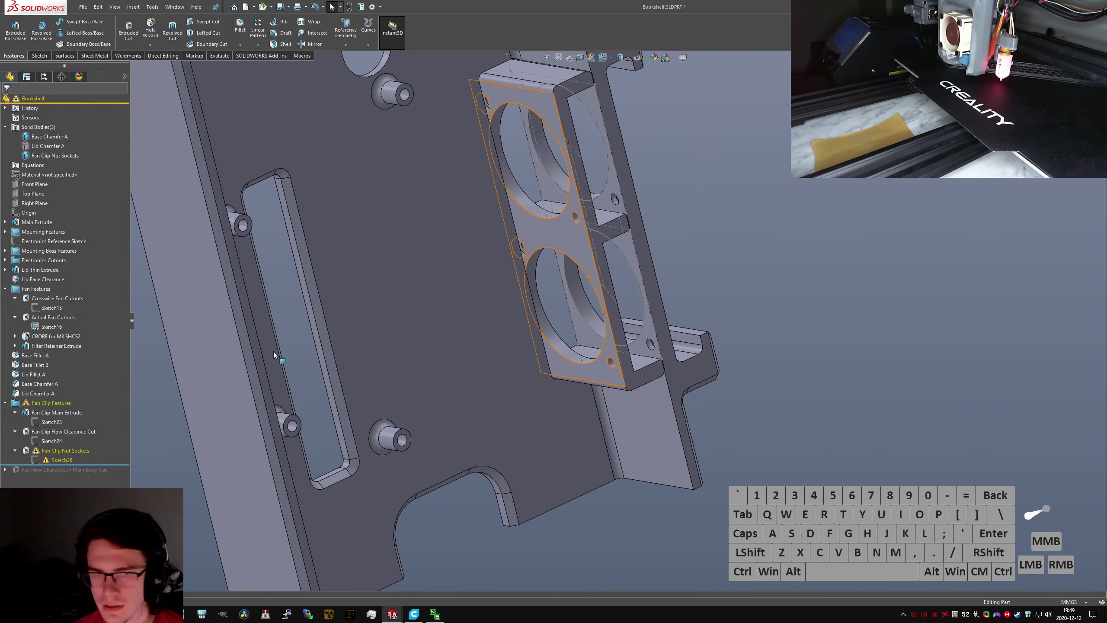
Open Sketch26 of Fan Clip Nut Sockets for editing, view it face-on, and hide the Base Chamfer A body
click(55, 460)
click(62, 438)
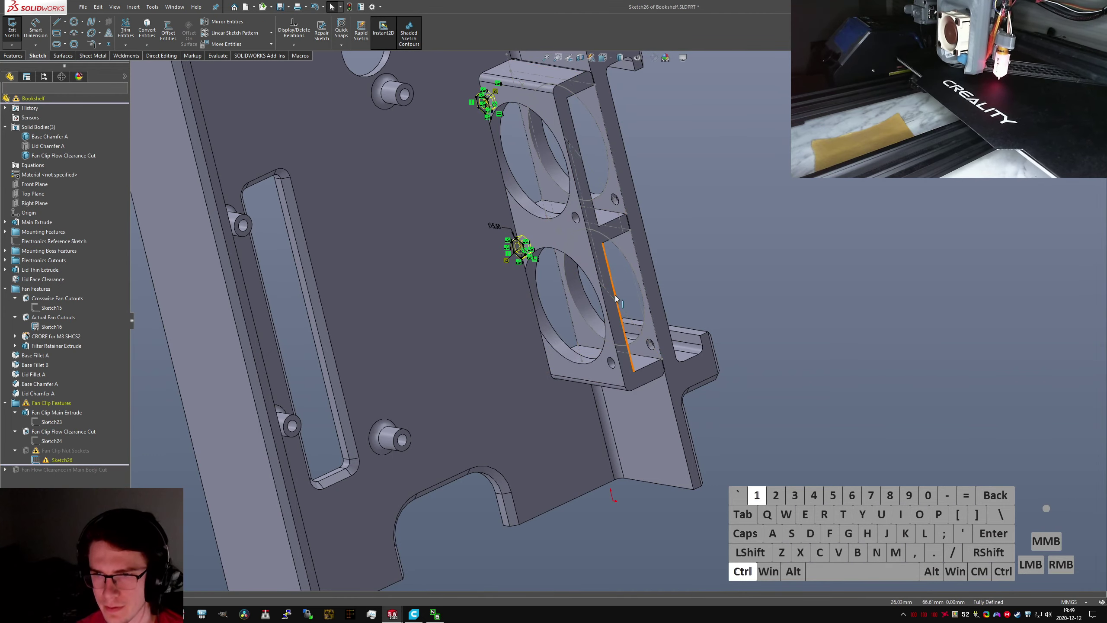
key(ctrl+1)
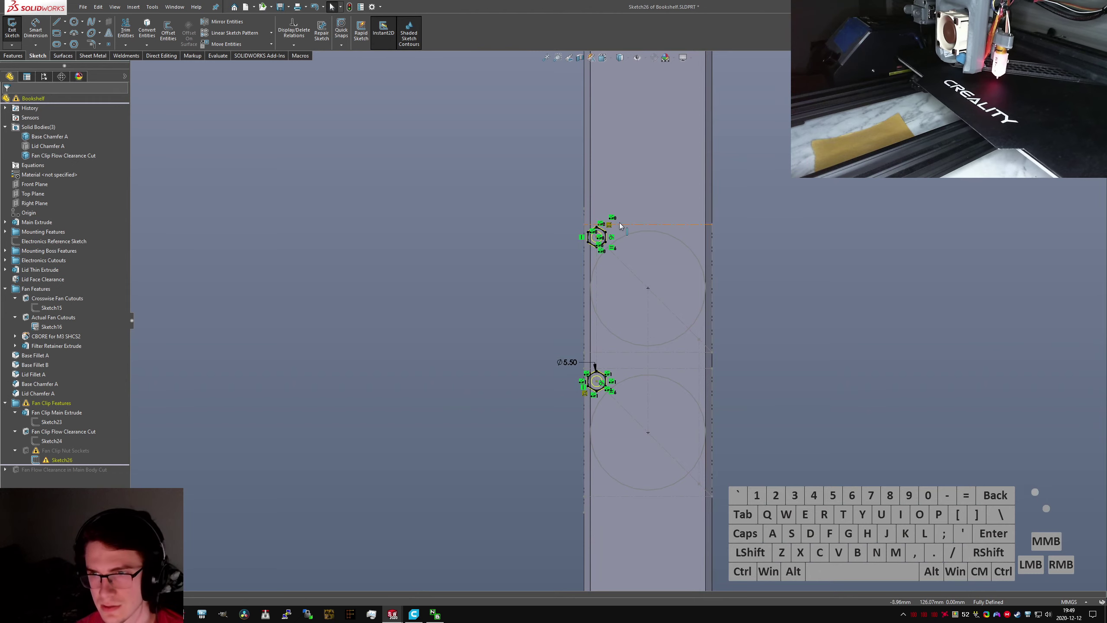
scroll(666, 279, down, 3)
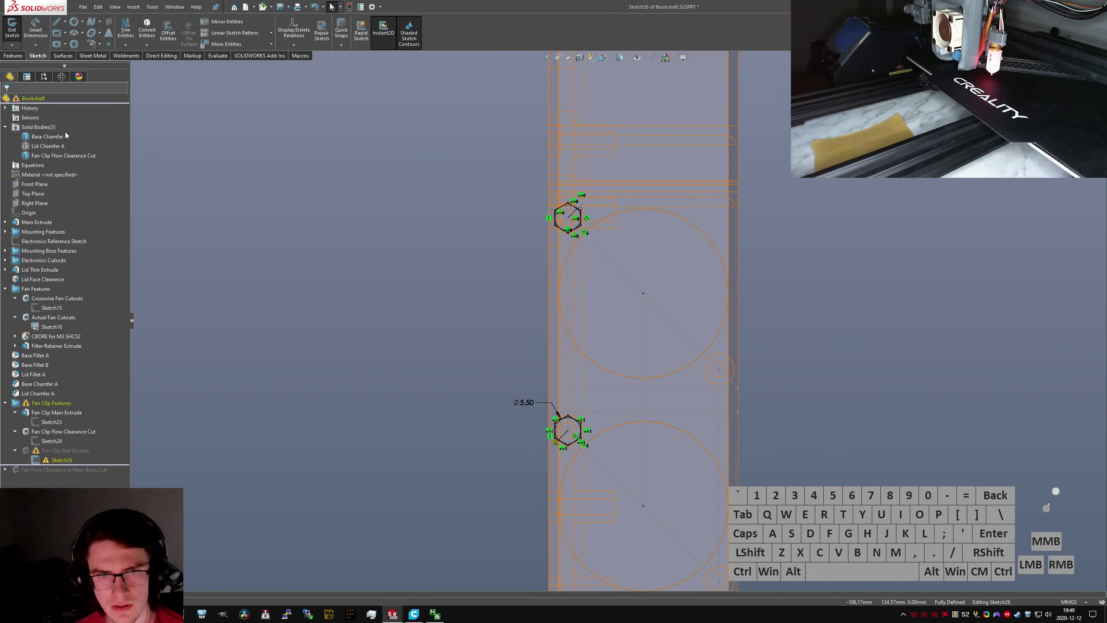
right_click(49, 137)
click(61, 109)
click(791, 338)
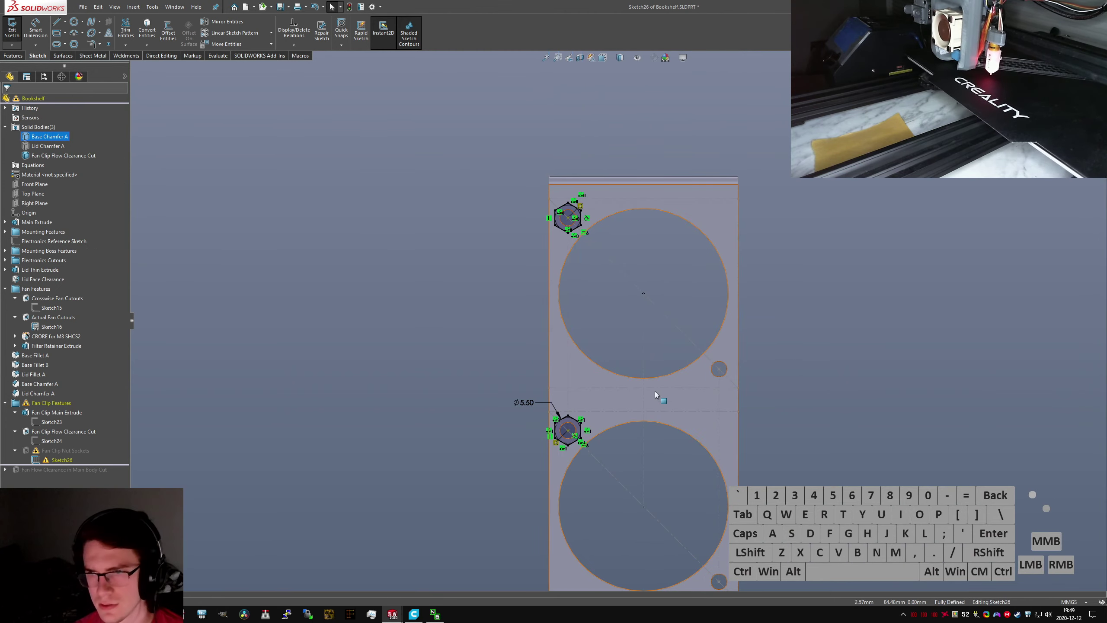
Recentre the nut-socket hexagons of Sketch26 on the fan clip's mounting holes, exit to rebuild, and reopen the sketch
scroll(579, 227, down, 2)
mouse_move(592, 223)
mouse_down()
mouse_move(581, 237)
mouse_move(592, 239)
mouse_move(580, 235)
mouse_up()
click(624, 300)
drag(575, 555, 580, 545)
scroll(579, 545, down, 4)
middle_drag(607, 488, 616, 500)
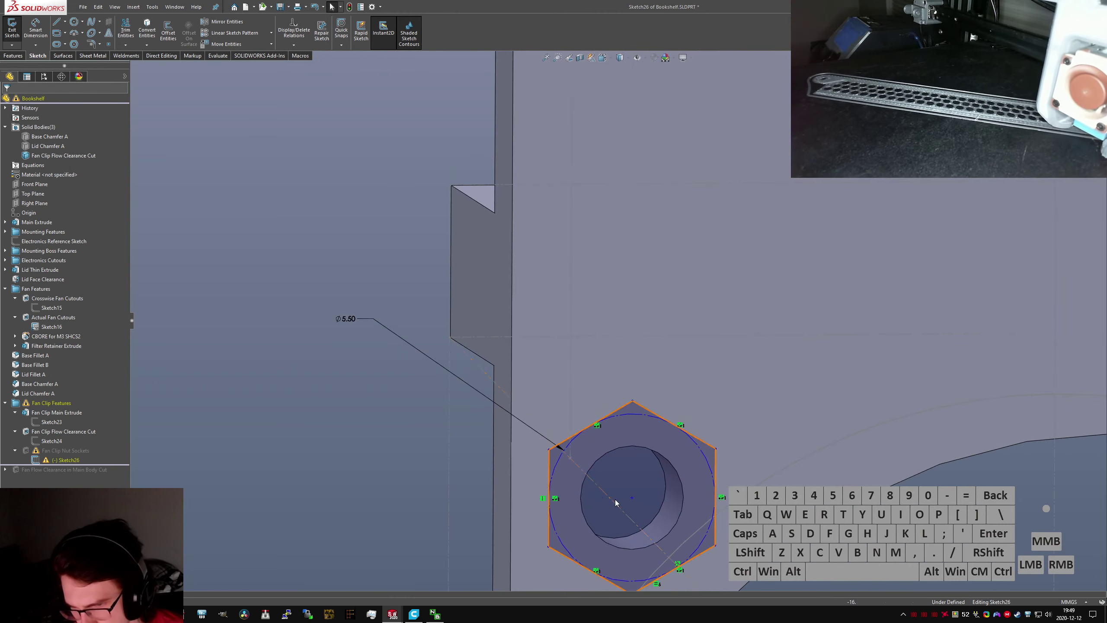
ctrl+click(575, 462)
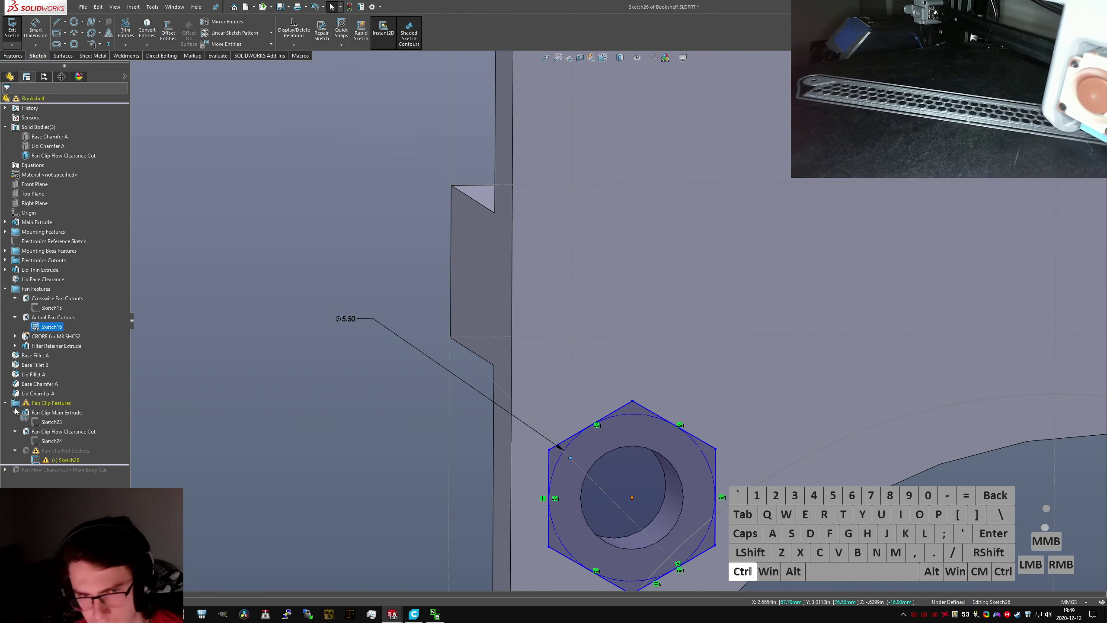
ctrl+click(632, 497)
click(13, 262)
scroll(436, 358, down, 5)
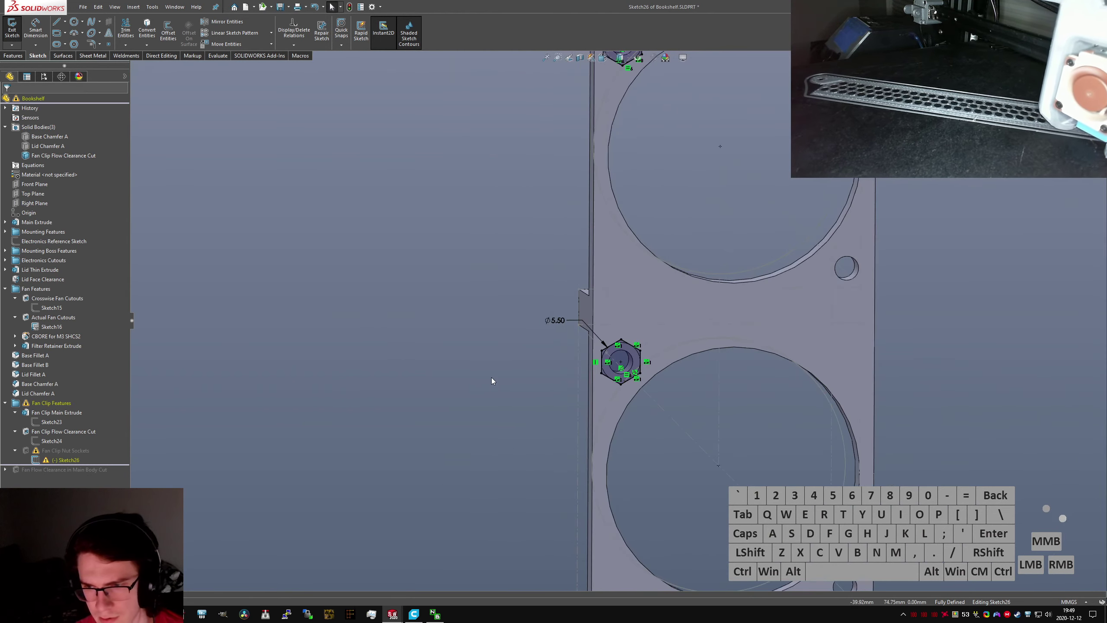
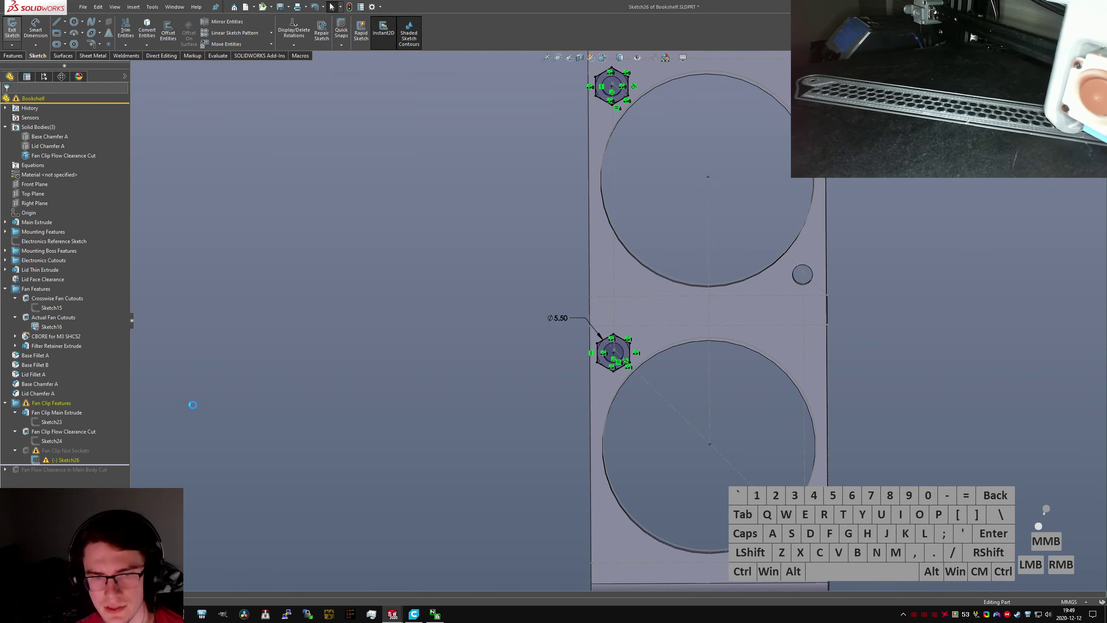
click(51, 460)
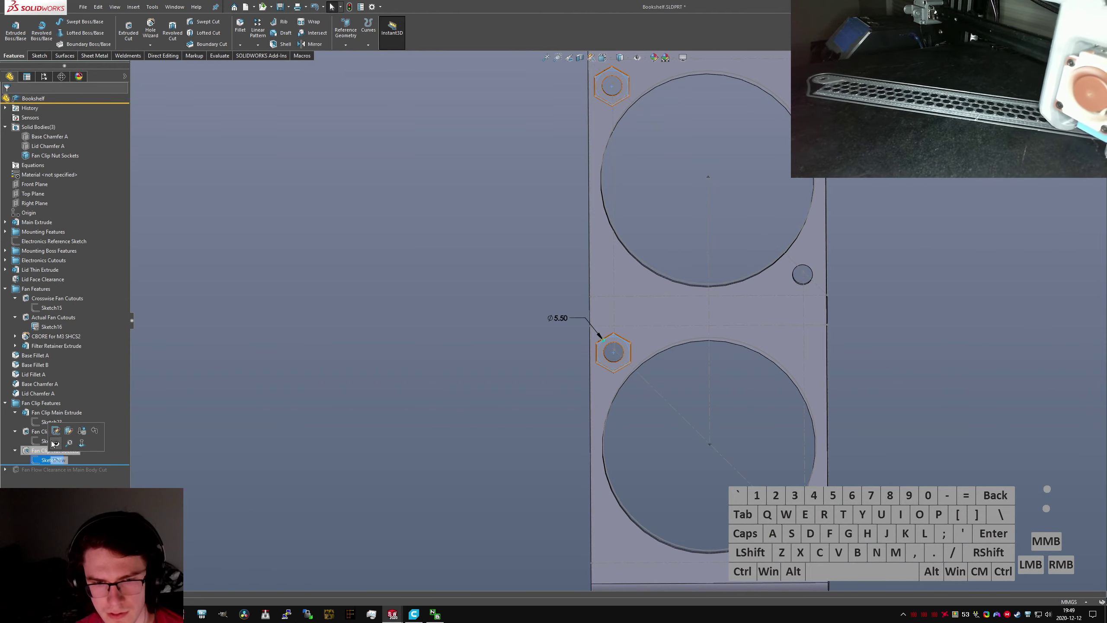
click(55, 443)
Try to duplicate both nut-socket hexagons by pasting copies beside the fan clip for the opposite holes, and delete the copies
key(ctrl+a)
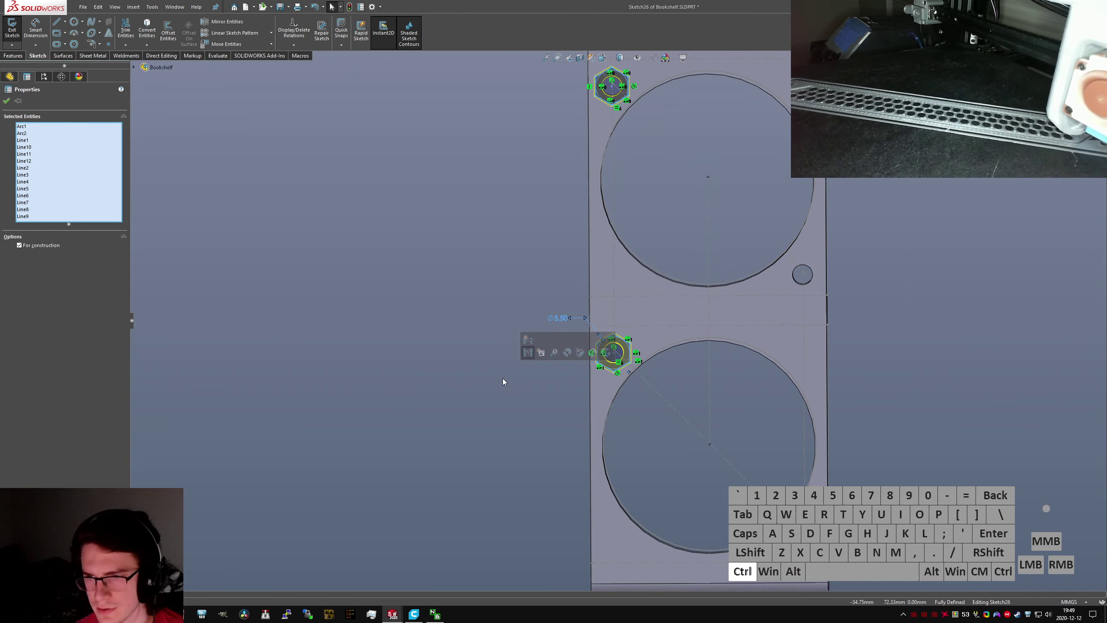
key(ctrl+c)
click(947, 239)
key(ctrl+v)
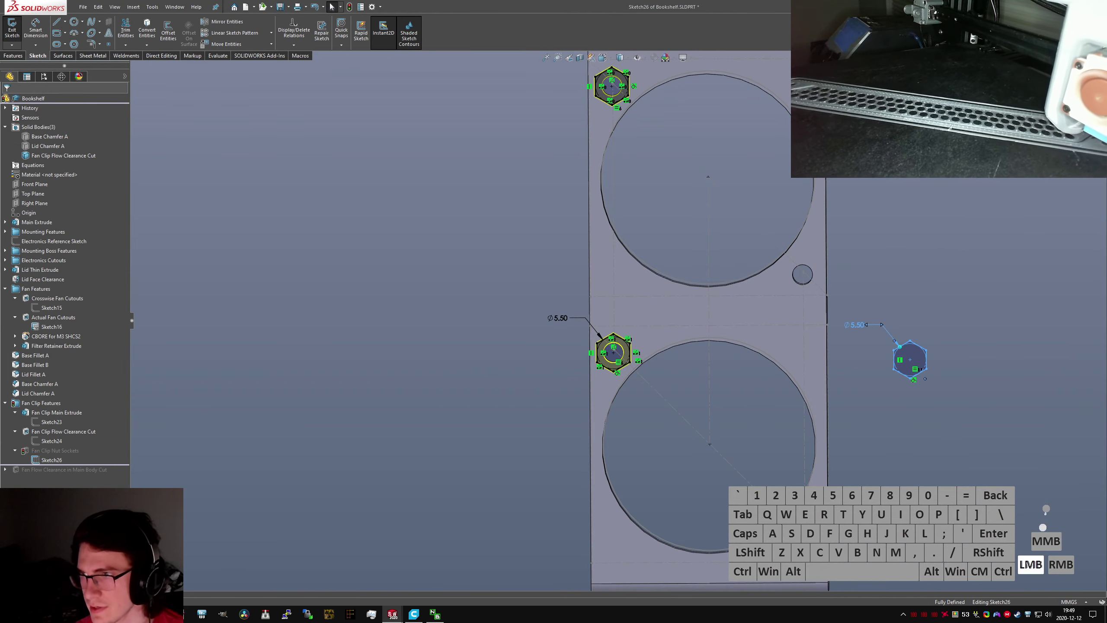
click(806, 283)
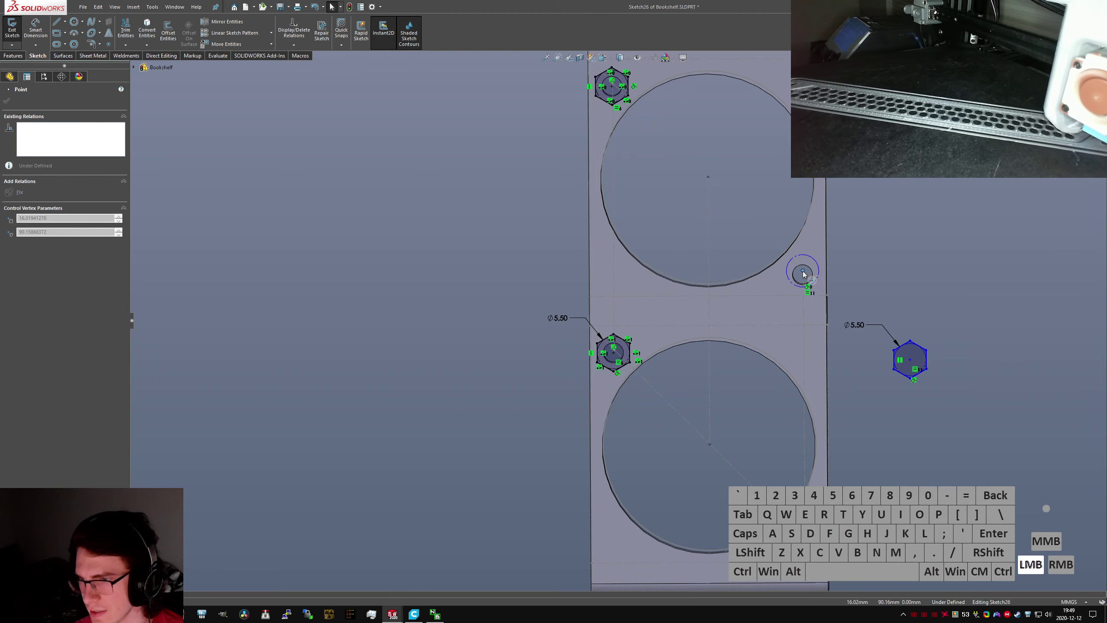
drag(803, 272, 803, 271)
key(ctrl+z)
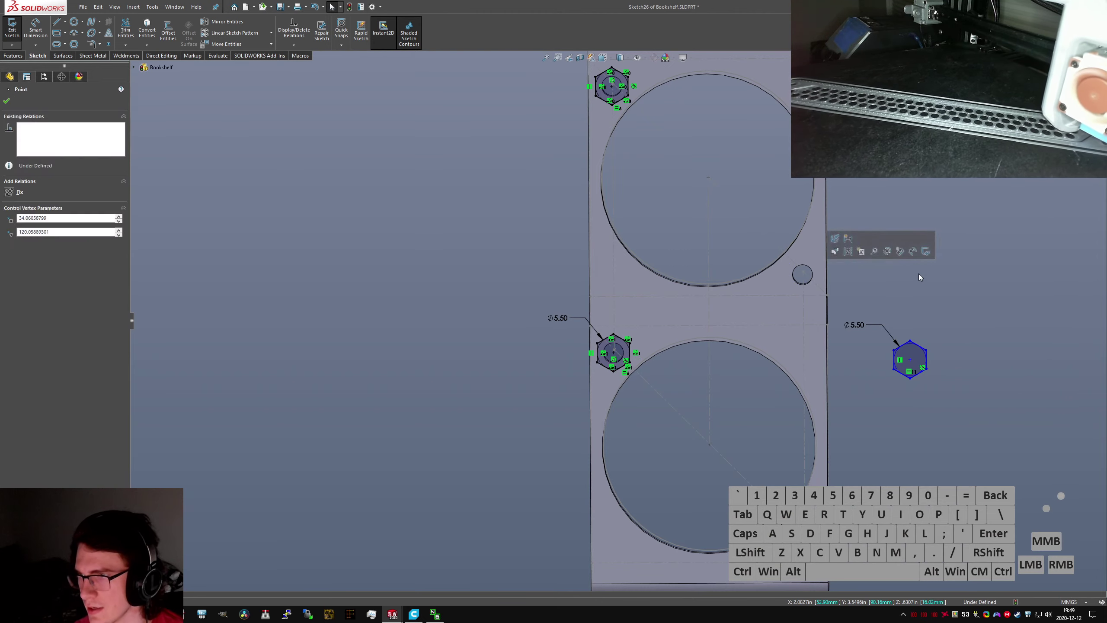
click(920, 274)
key(z)
drag(885, 418, 752, 148)
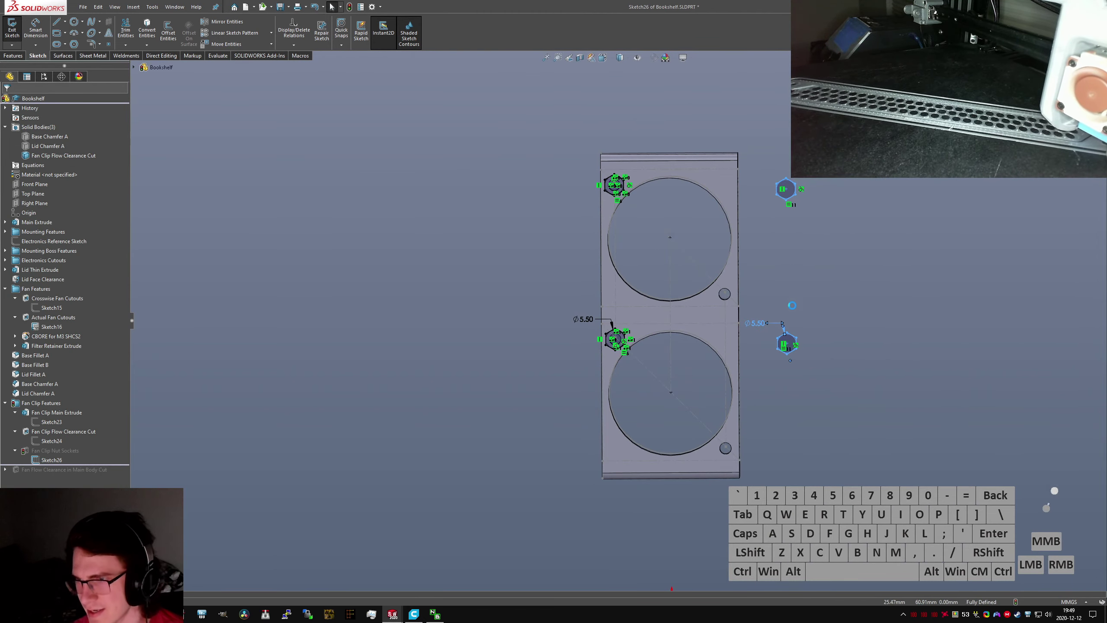
key(Delete)
scroll(735, 325, down, 3)
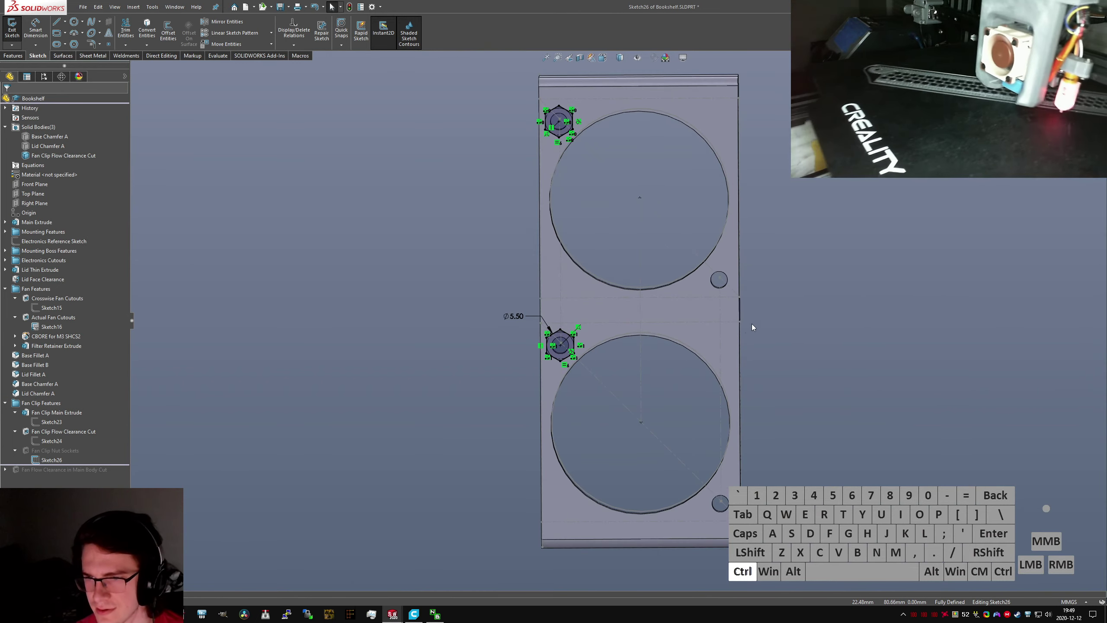
key(ctrl+1)
key(ctrl+3)
scroll(699, 240, down, 1)
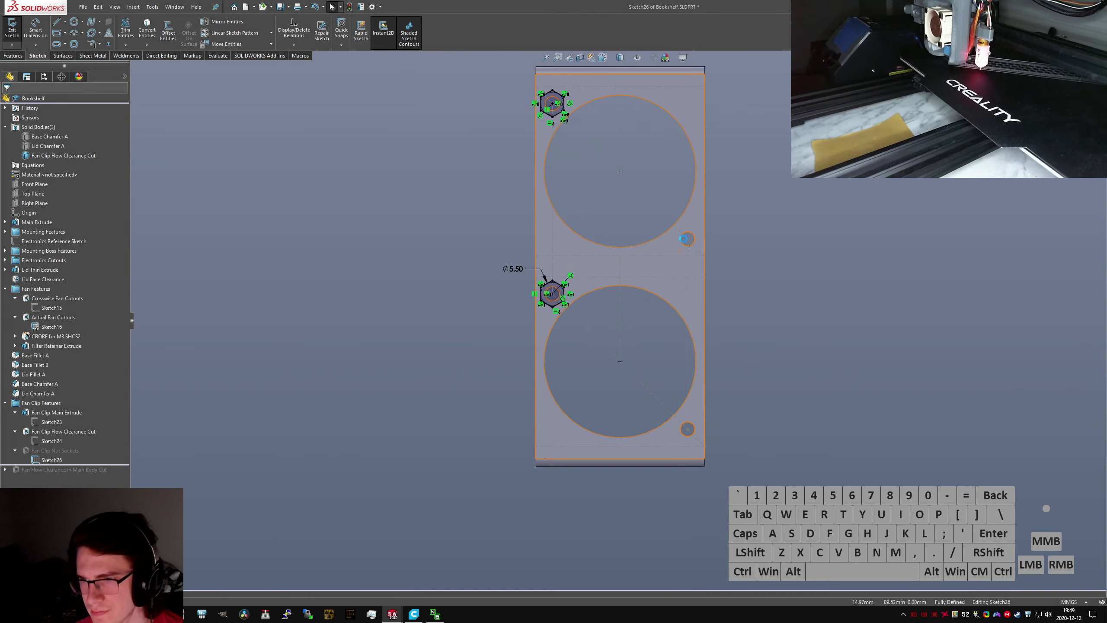
scroll(685, 242, down, 1)
click(741, 315)
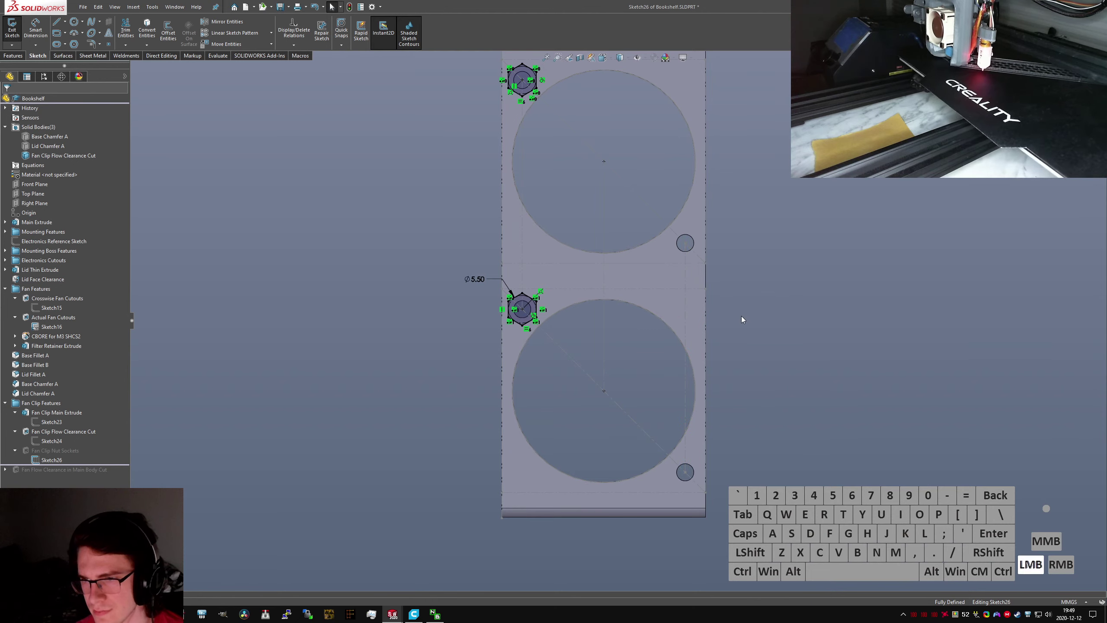
text(sttern driven)
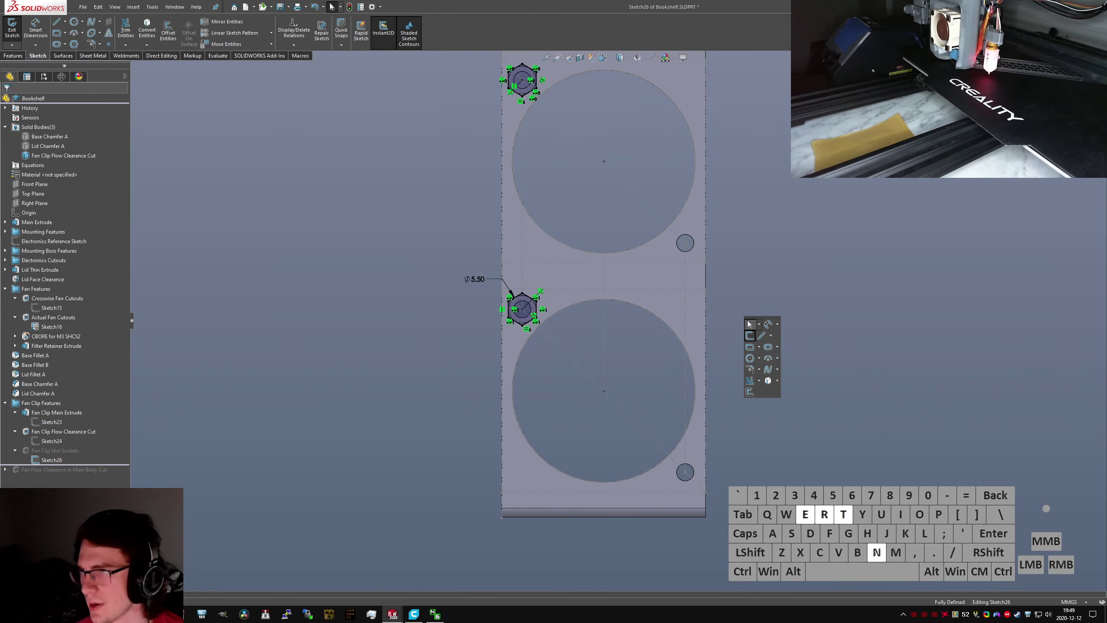
key(Escape)
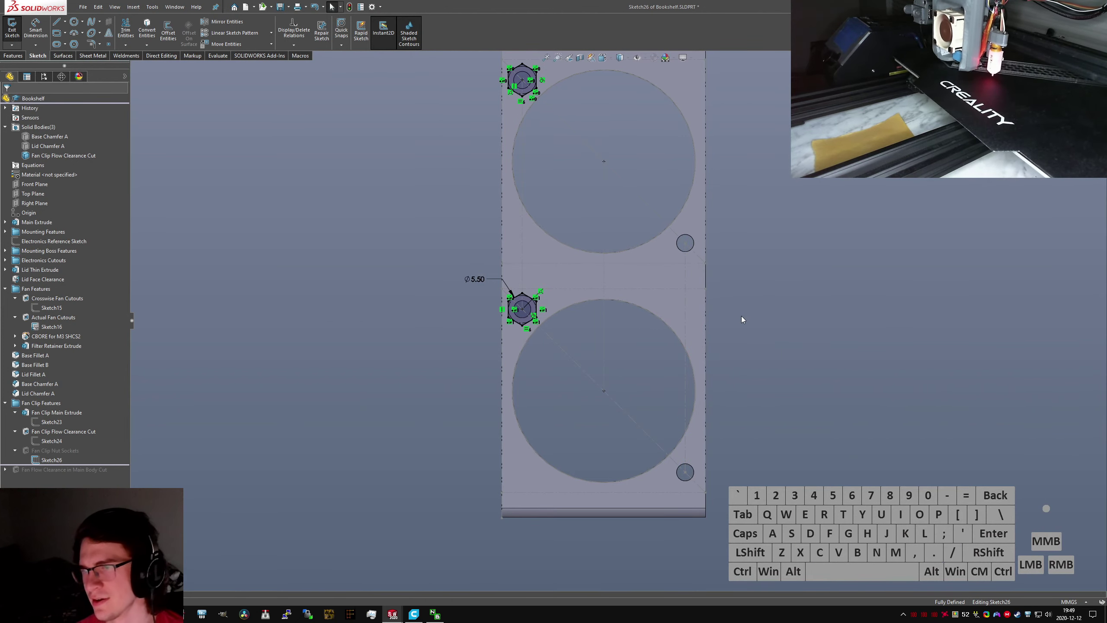
Try pasting a copy of only the upper nut-socket hexagon beside the fan clip, and discard it
scroll(717, 260, up, 1)
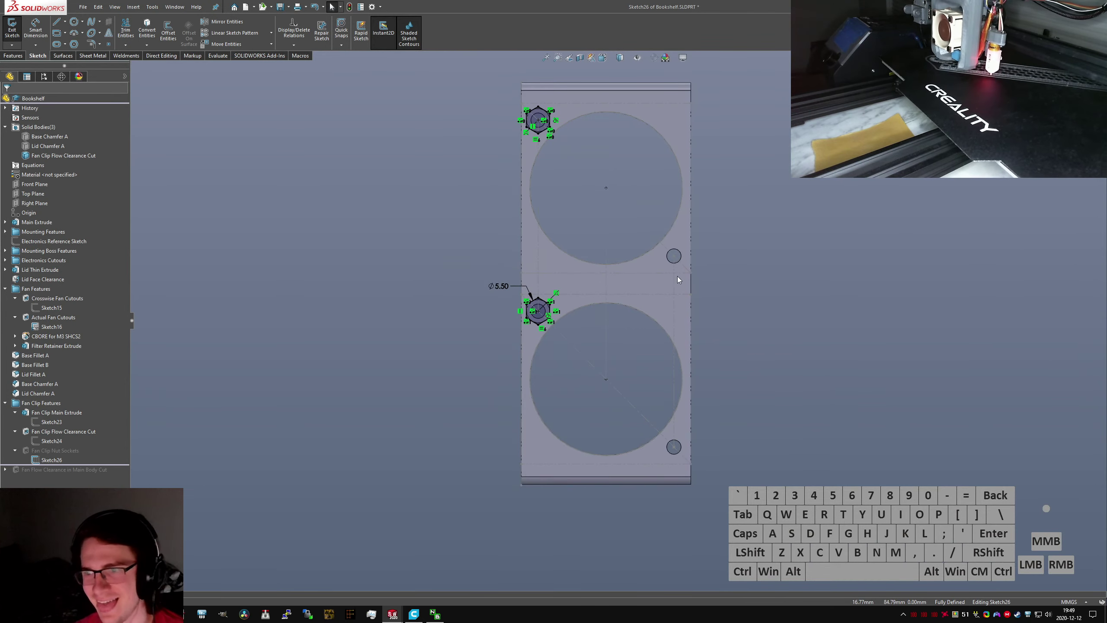
key(ctrl+c)
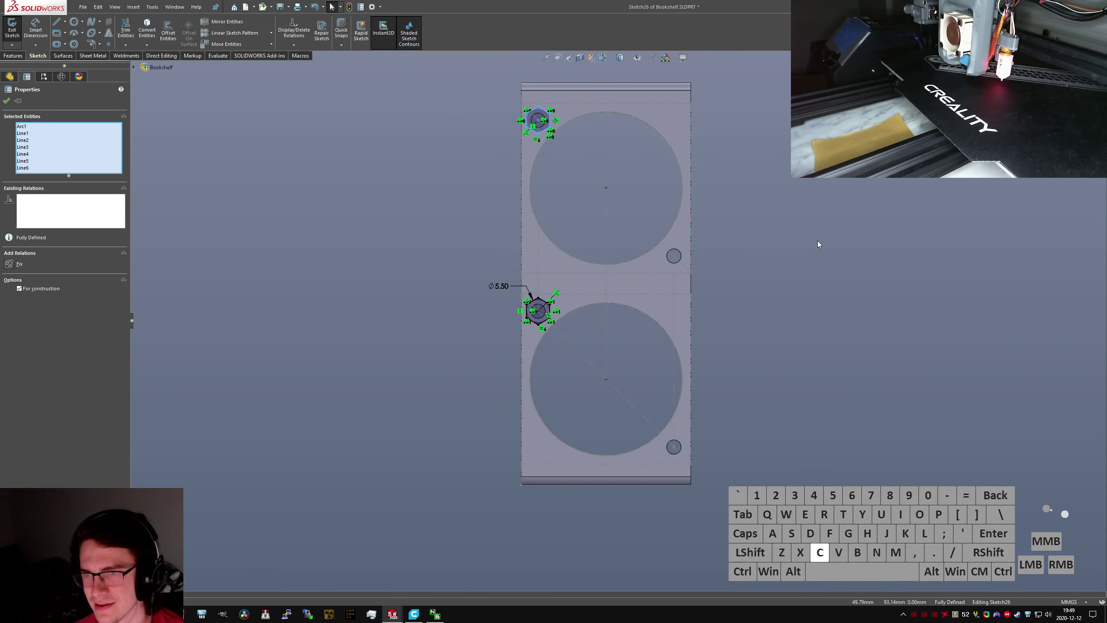
click(817, 241)
key(ctrl+v)
key(Delete)
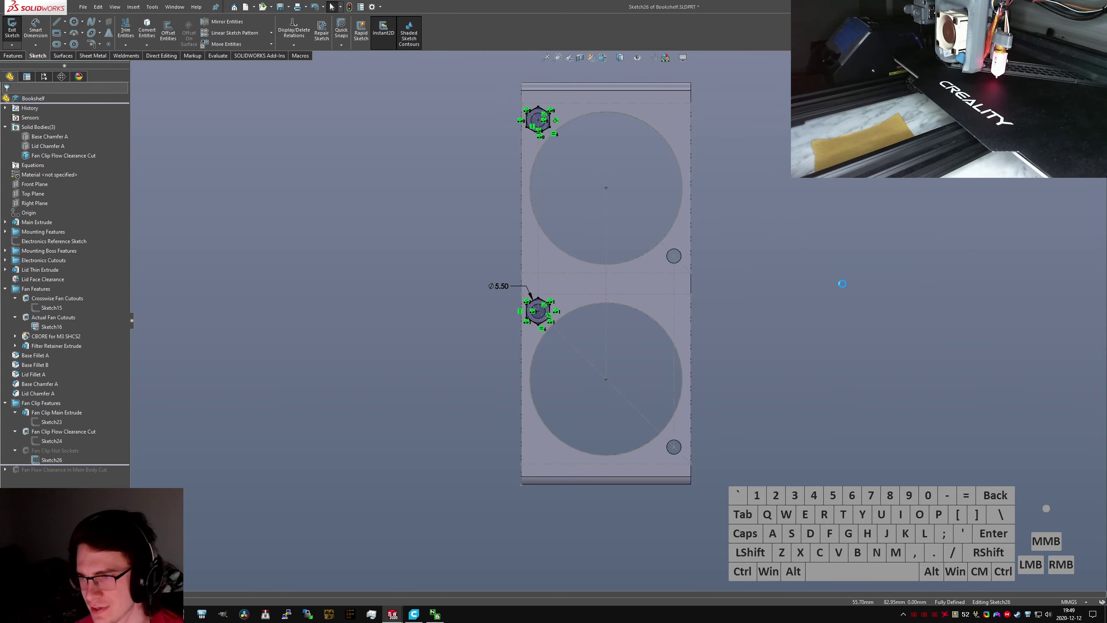
click(517, 168)
Draw six-sided polygons centred on the two remaining mounting holes, with inscribed circles about 6.3 mm and 9.3 mm in diameter
click(74, 48)
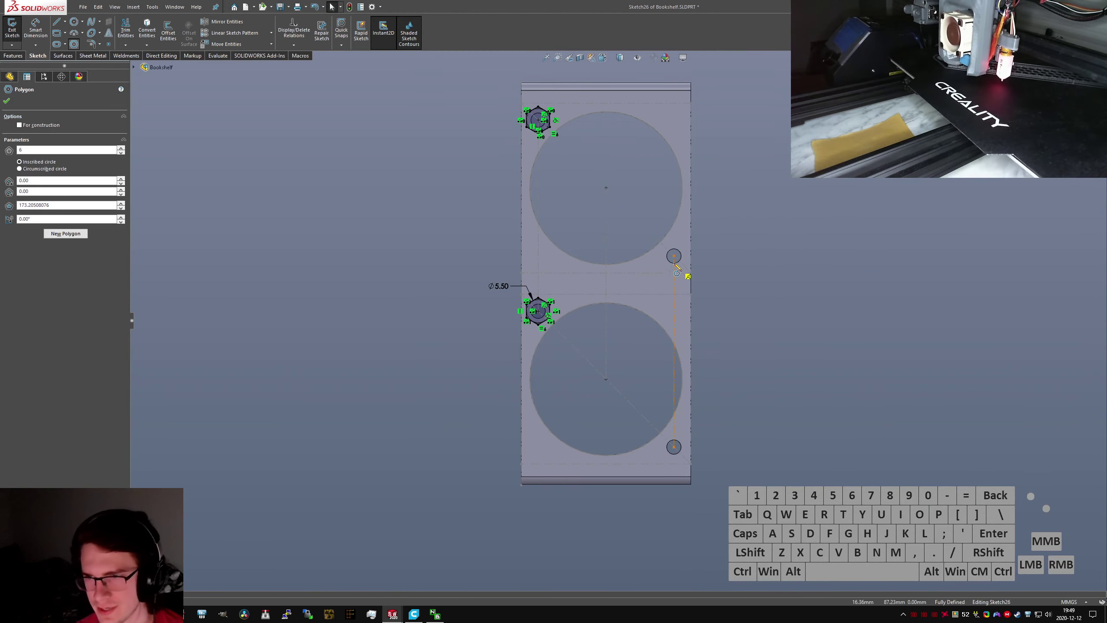
drag(673, 256, 673, 241)
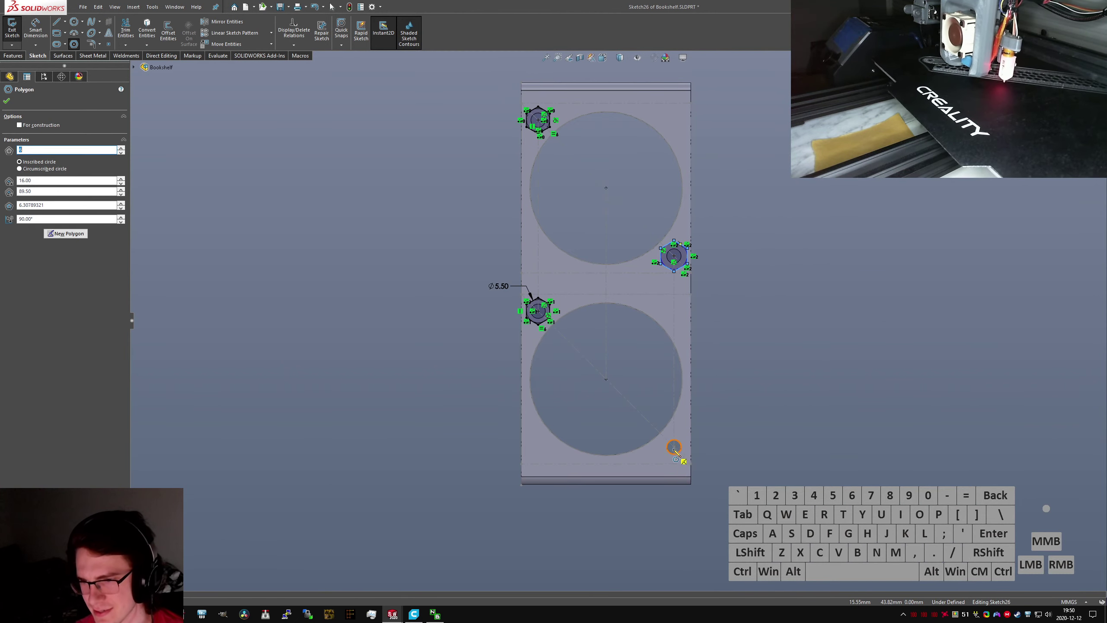
drag(674, 447, 676, 436)
click(674, 471)
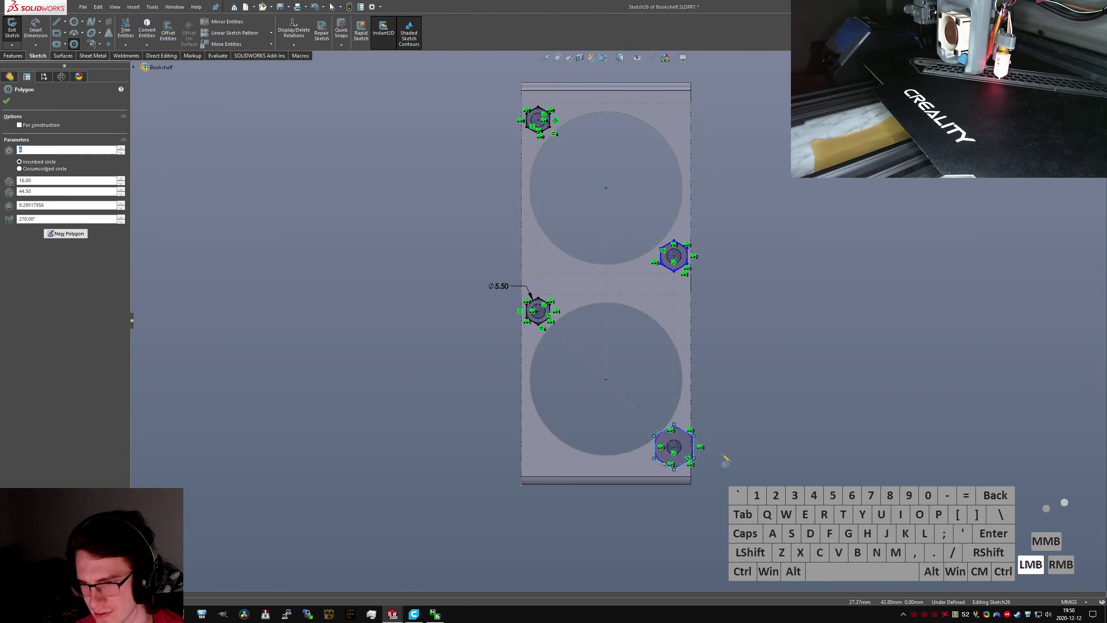
key(Escape)
Make the inscribed circles of the two new hexagons equal to the dimensioned 5.50 mm circle
ctrl+click(670, 262)
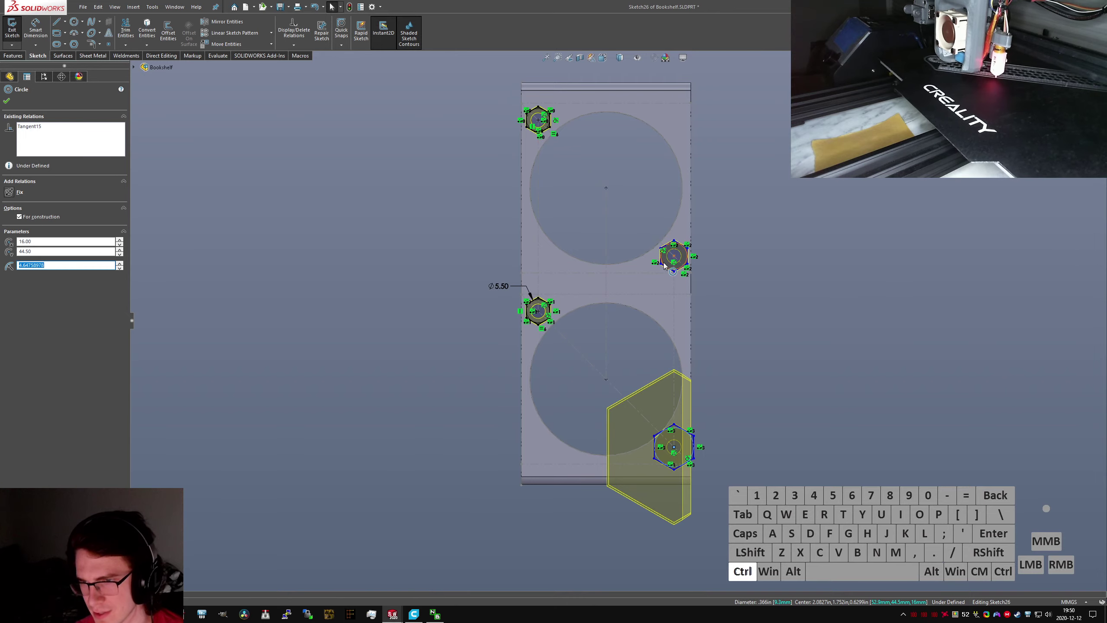
ctrl+click(540, 313)
scroll(541, 313, down, 5)
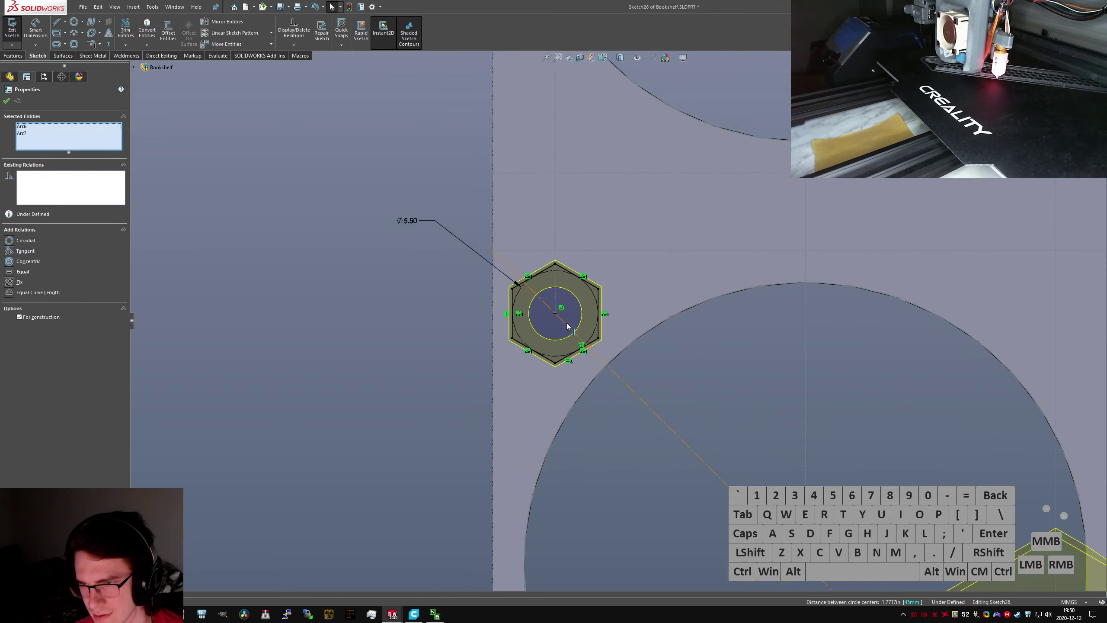
ctrl+click(594, 334)
key(alt+q)
scroll(656, 363, up, 6)
click(813, 490)
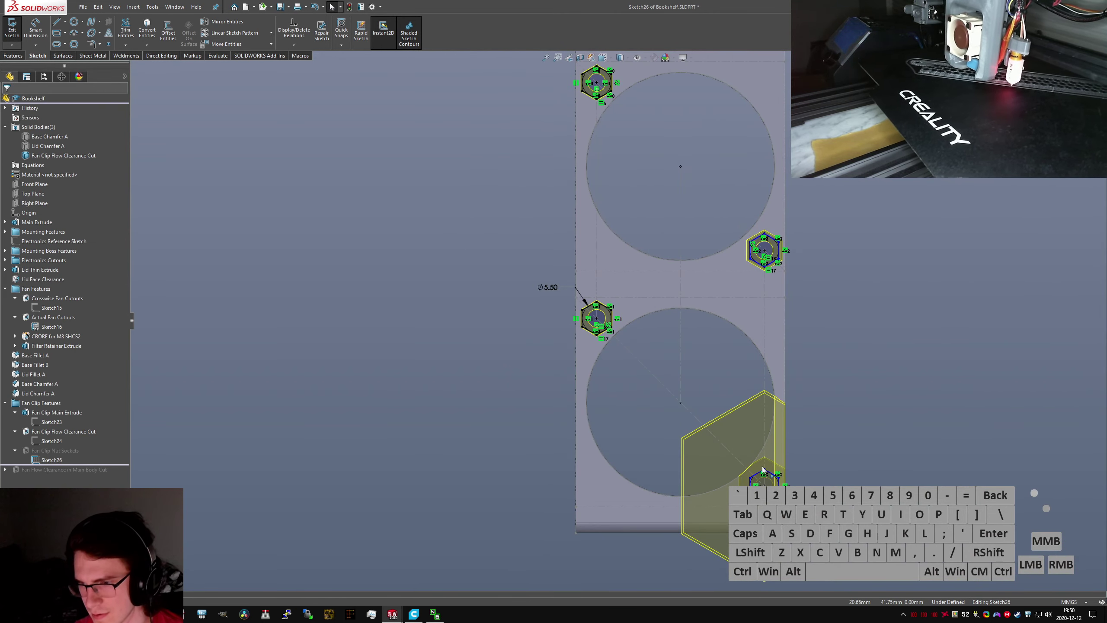
Constrain one side of each new hexagon to be vertical, and exit Sketch26 to rebuild the nut sockets
scroll(763, 469, down, 3)
click(748, 436)
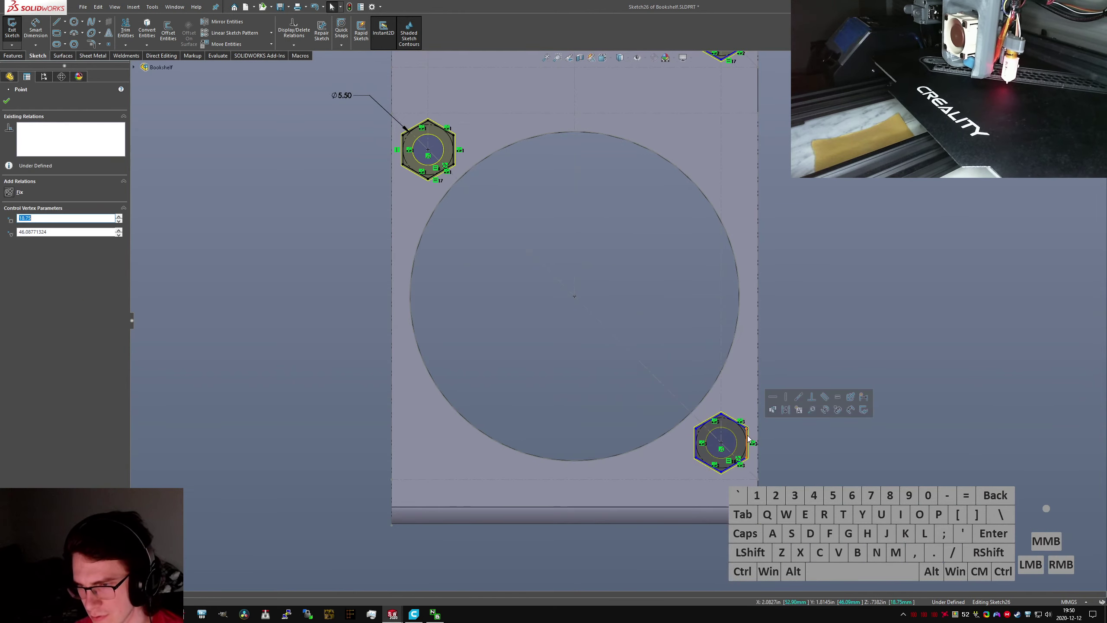
click(748, 438)
click(754, 436)
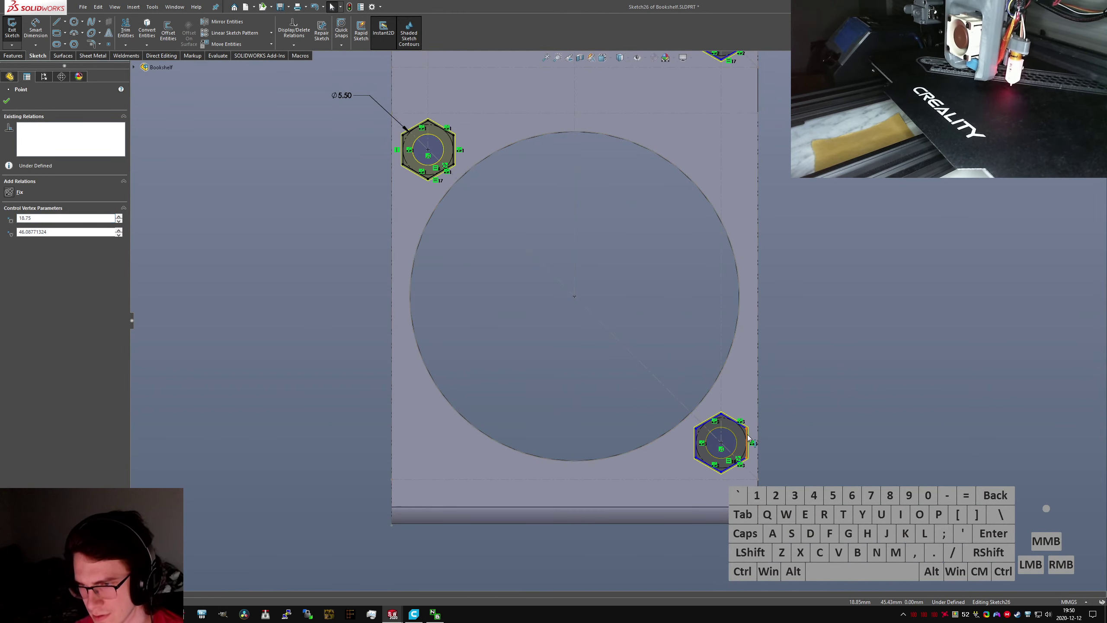
click(748, 437)
scroll(683, 185, up, 3)
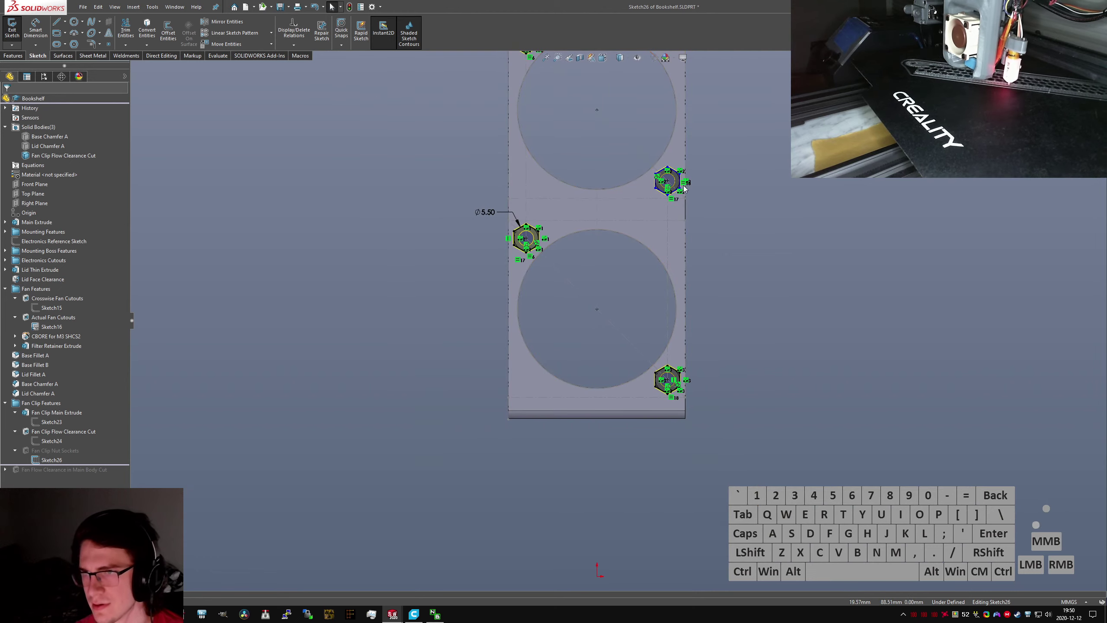
click(679, 180)
key(alt+v)
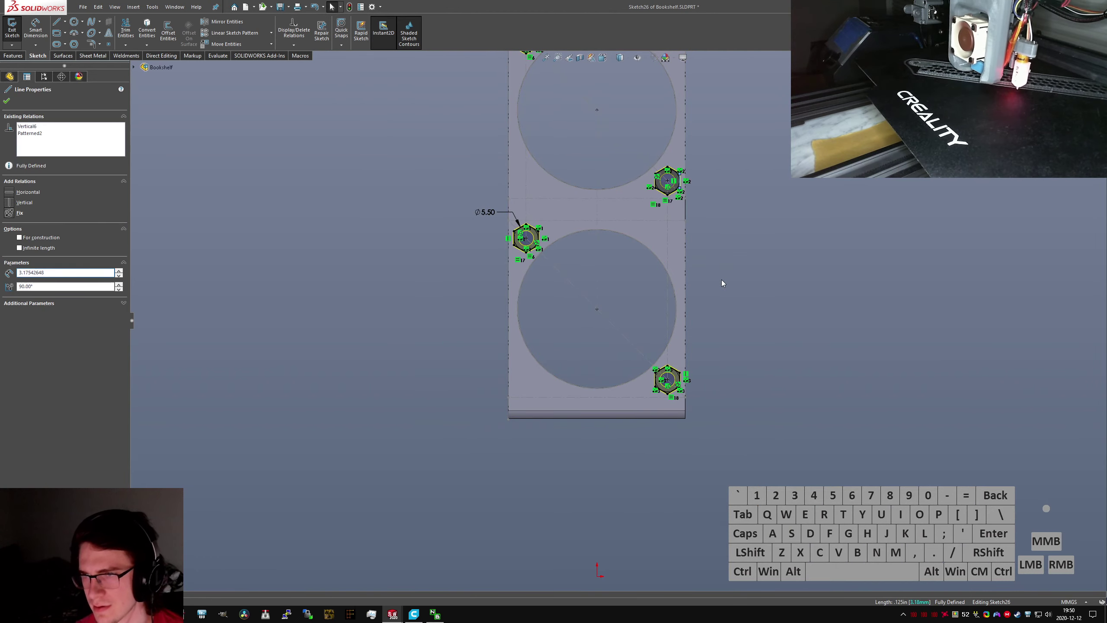
click(721, 279)
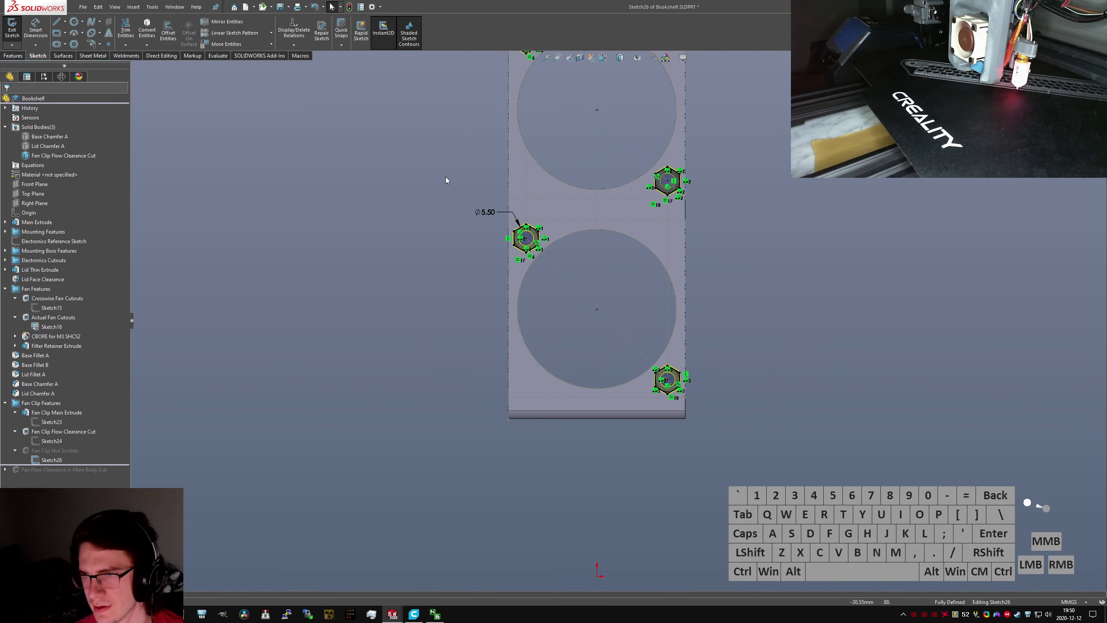
click(12, 30)
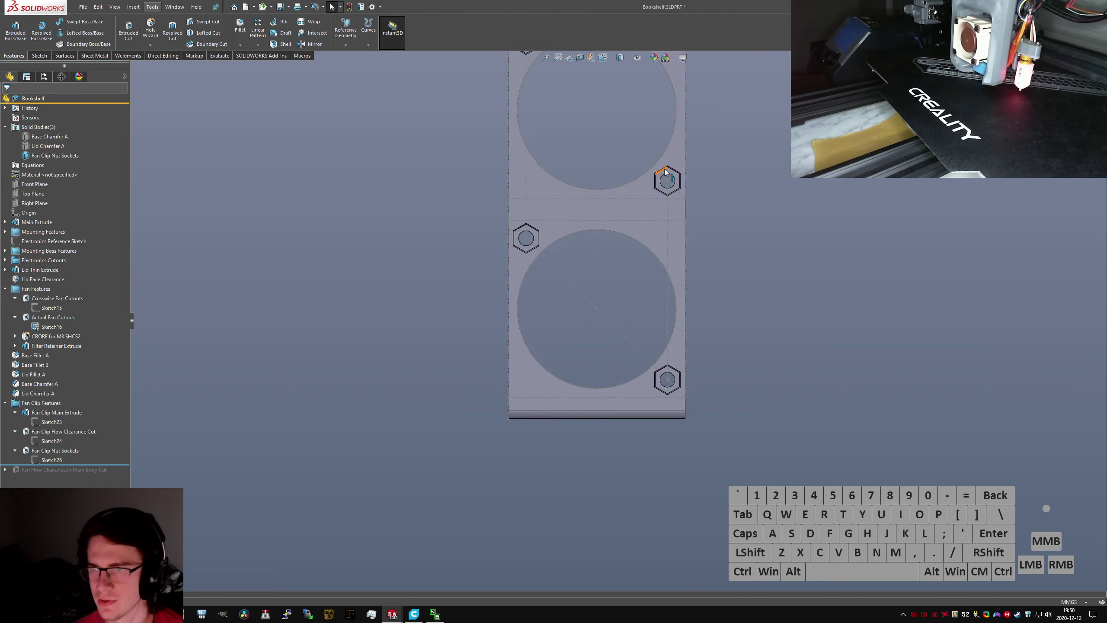
Fillet the four inner corner edges where the fan clip's crosswise flanges meet its plate, with a symmetric 0.60 mm radius
scroll(666, 172, down, 8)
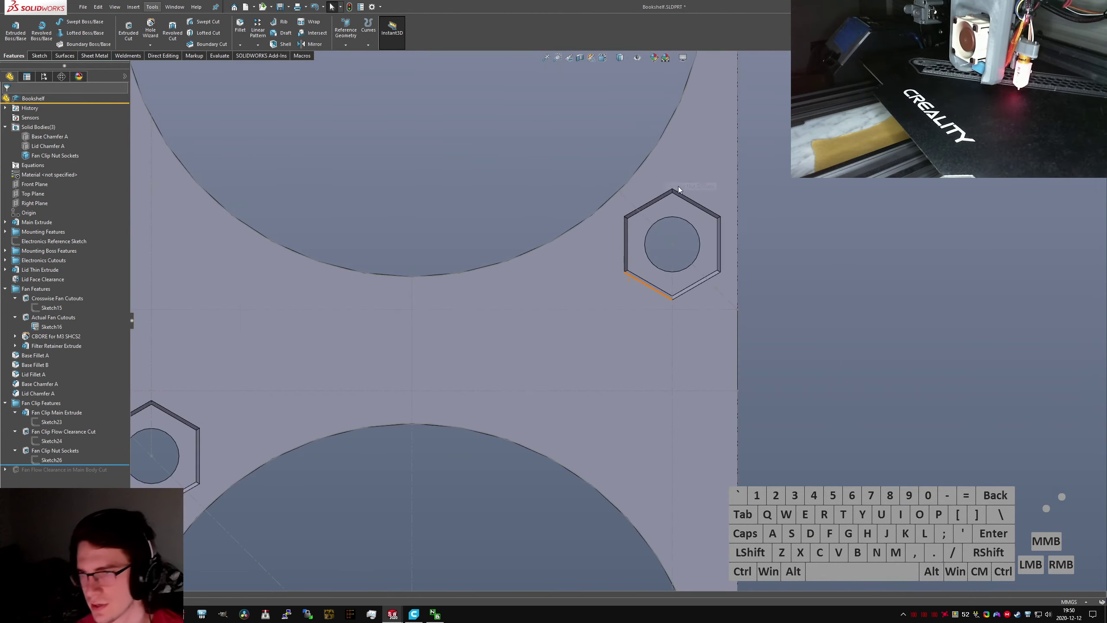
scroll(676, 335, up, 10)
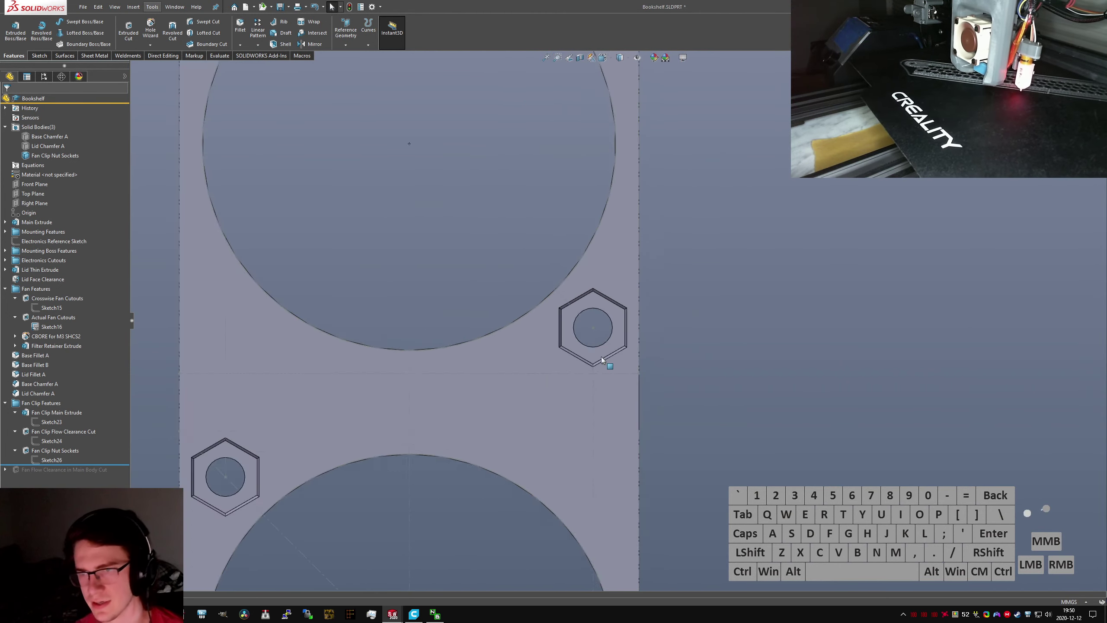
middle_drag(601, 345, 580, 358)
key(s)
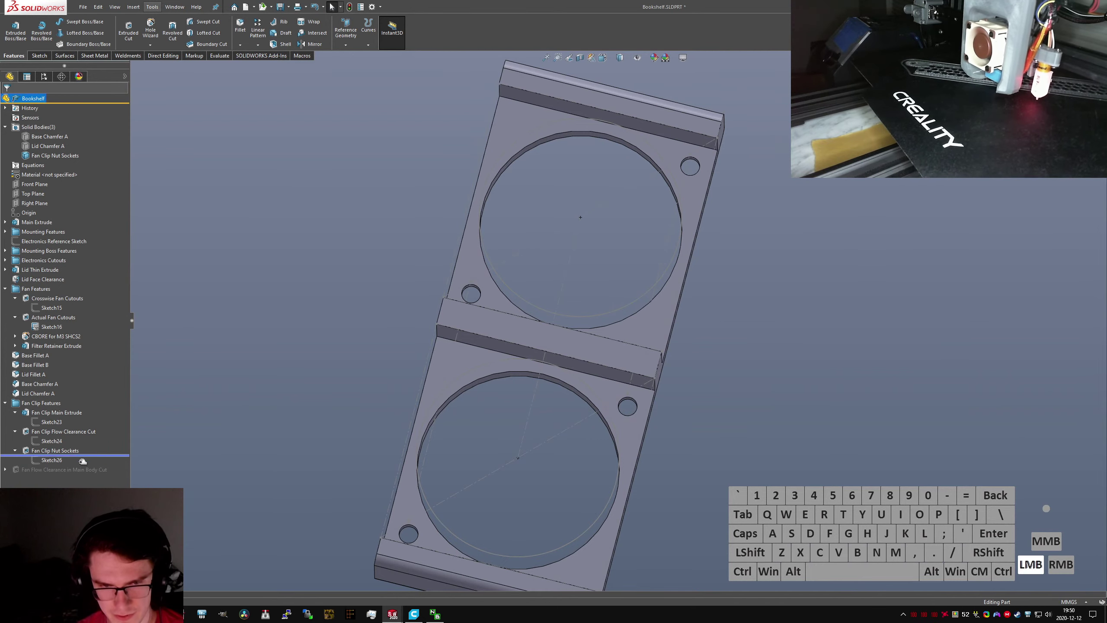
click(253, 402)
text(sfillet)
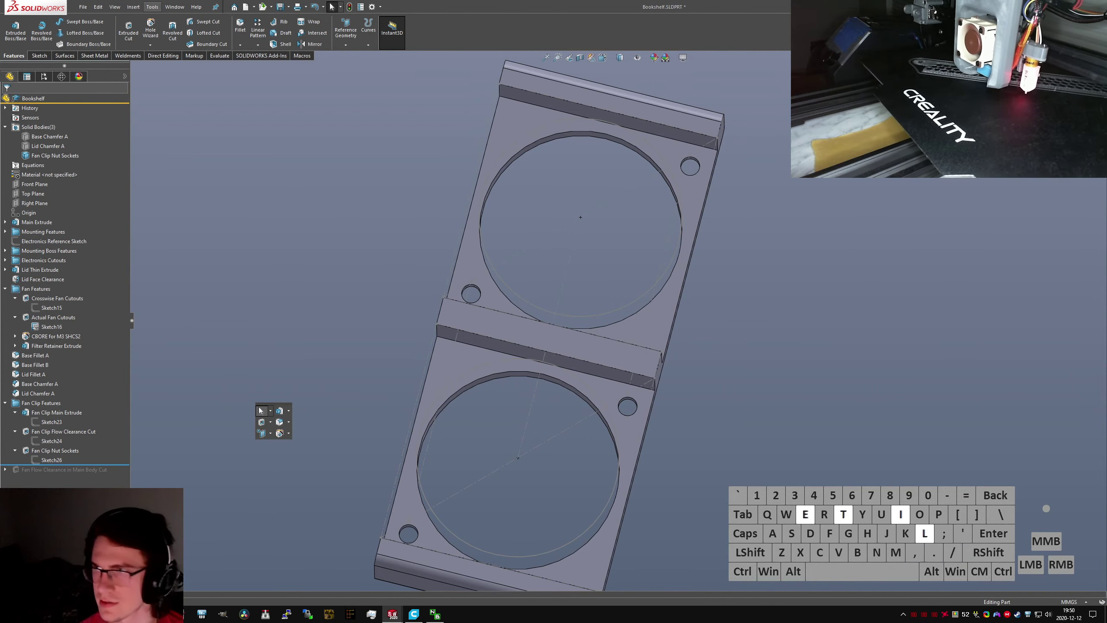
key(BackSpace)
text(let)
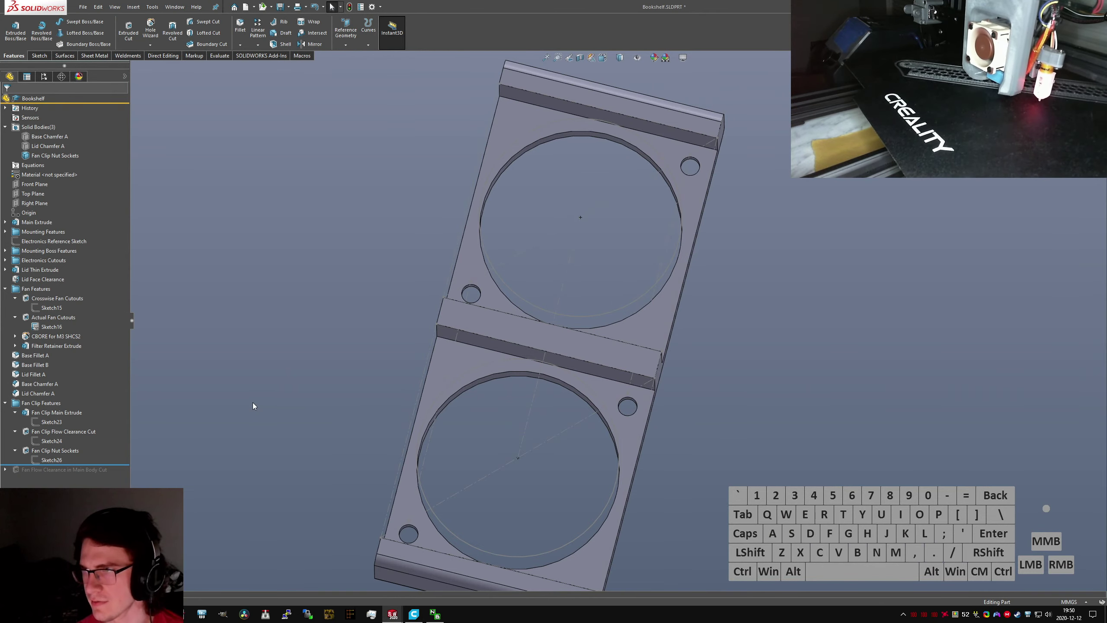
key(Return)
scroll(430, 435, up, 2)
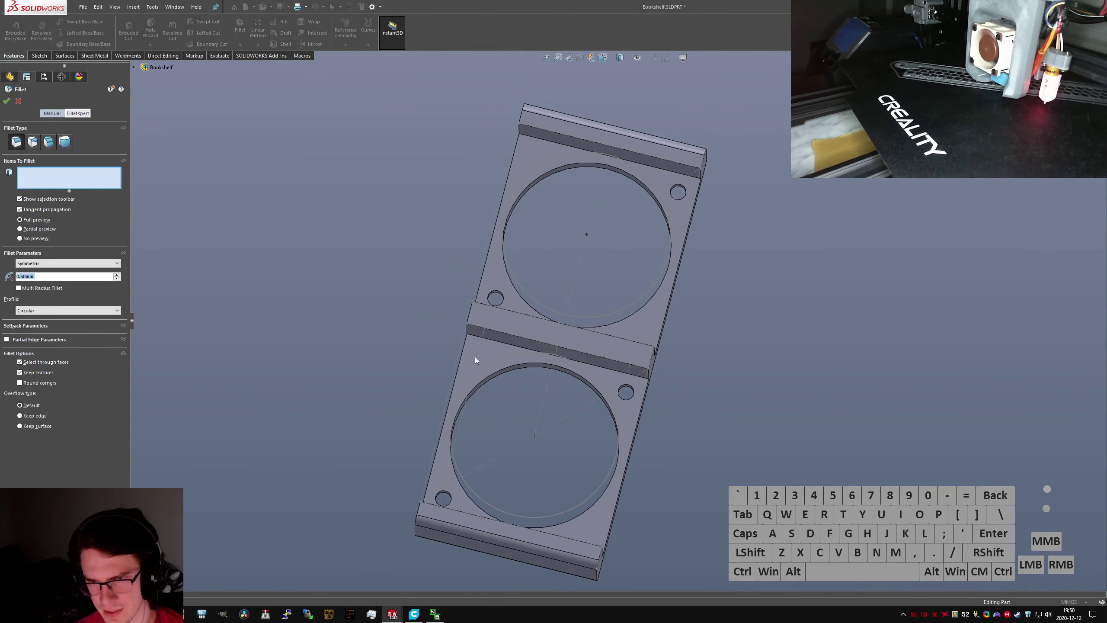
click(488, 340)
middle_drag(431, 440, 482, 488)
click(484, 487)
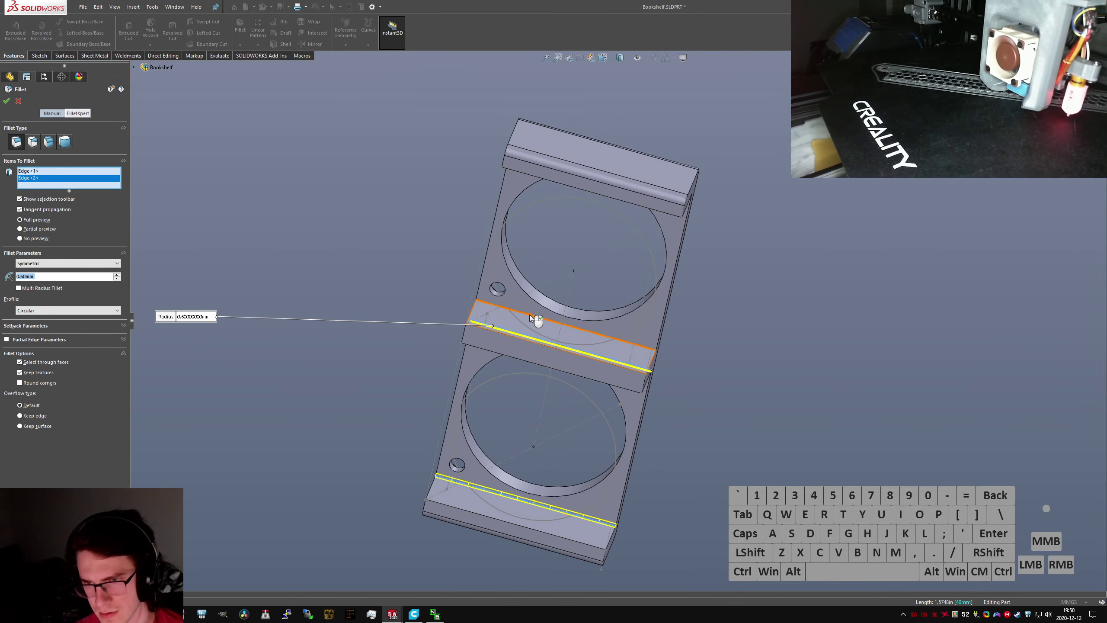
click(529, 315)
middle_drag(529, 314, 549, 151)
click(549, 150)
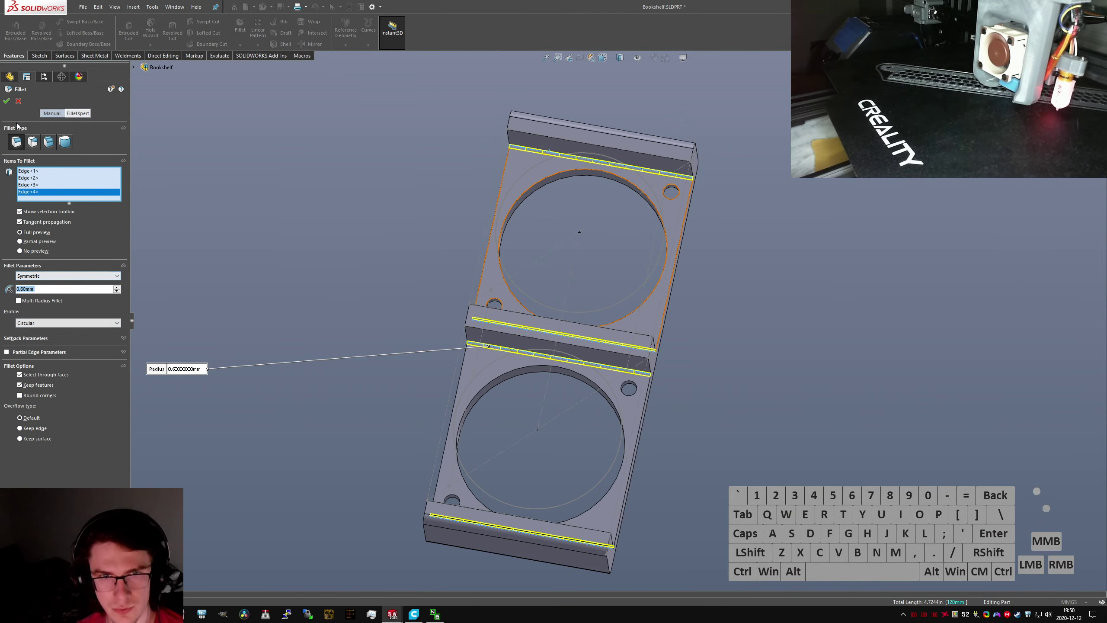
click(7, 101)
Rename the new fillet feature as Fan Clip Fillet A
click(28, 469)
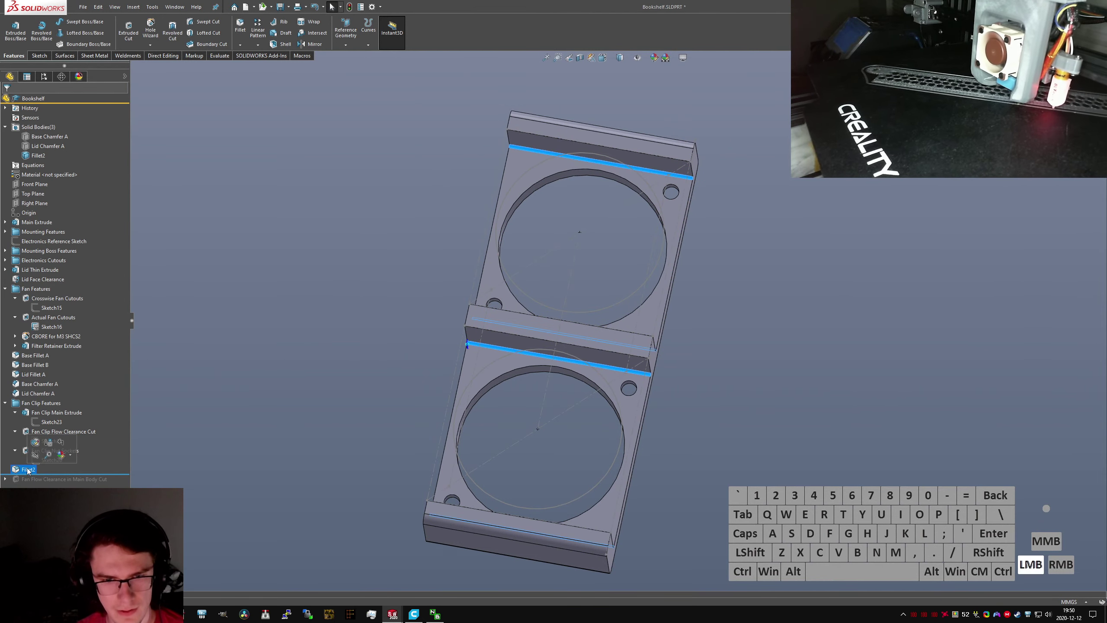
text(Fan CLip)
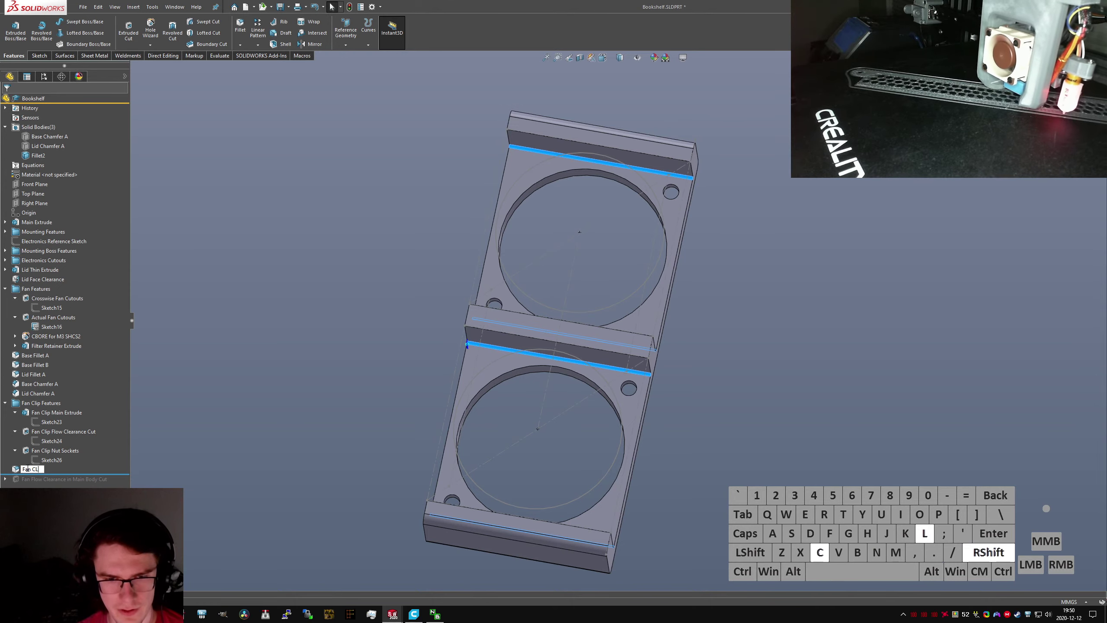
key(BackSpace)
key(BackSpace)
key(BackSpace)
key(BackSpace)
text(lip Fillet A)
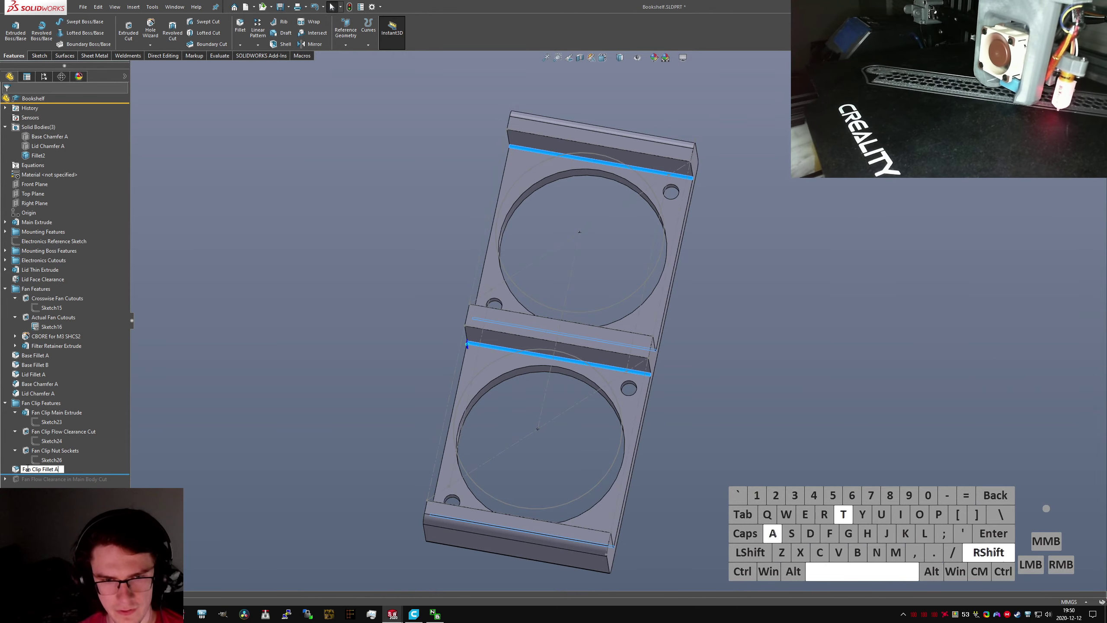
key(Return)
Move Fan Clip Fillet A into the Fan Clip Features folder and save the part in isometric view
mouse_move(33, 470)
mouse_down()
mouse_move(25, 451)
mouse_move(27, 467)
mouse_up()
click(5, 402)
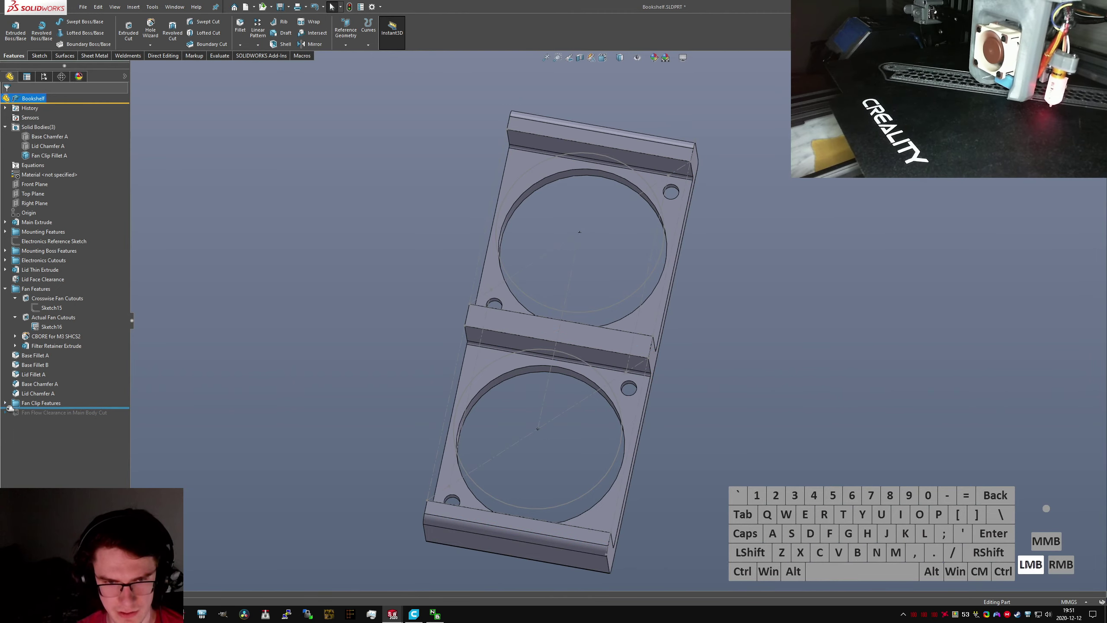
click(5, 403)
click(15, 317)
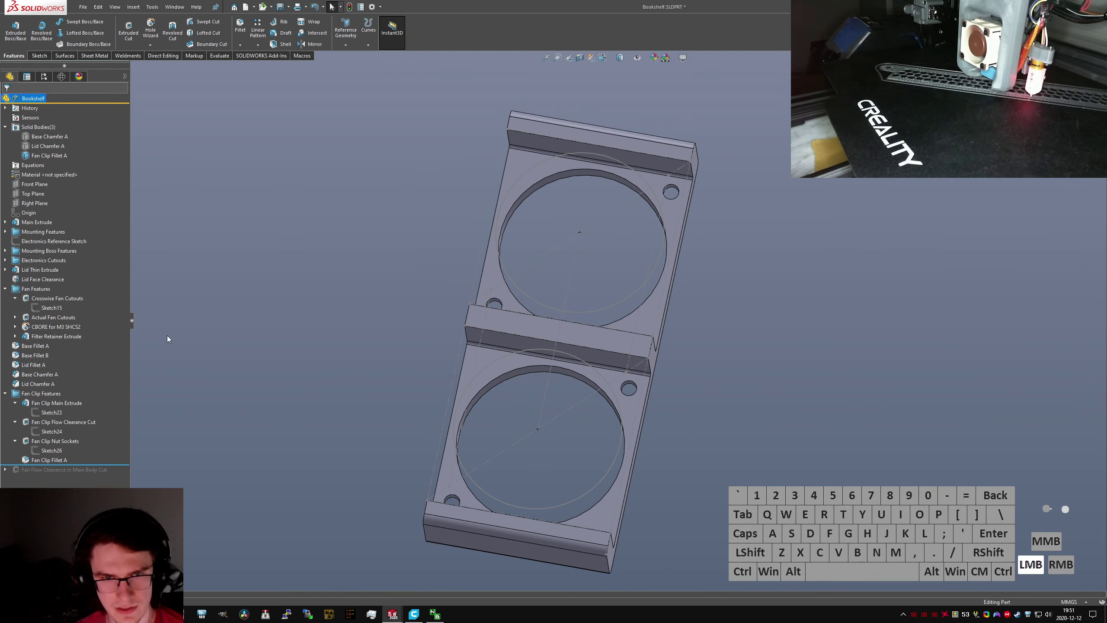
key(ctrl+7)
key(ctrl+s)
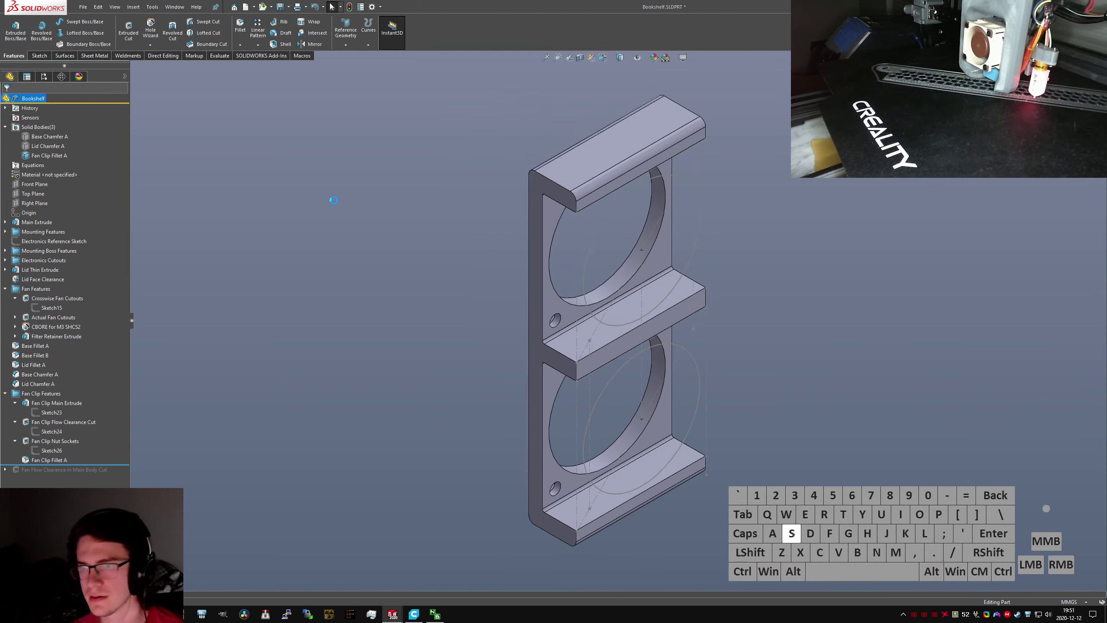
Hide Sketch16, collapse the Fan Features folder and save the part
right_click(597, 400)
right_click(598, 400)
click(617, 387)
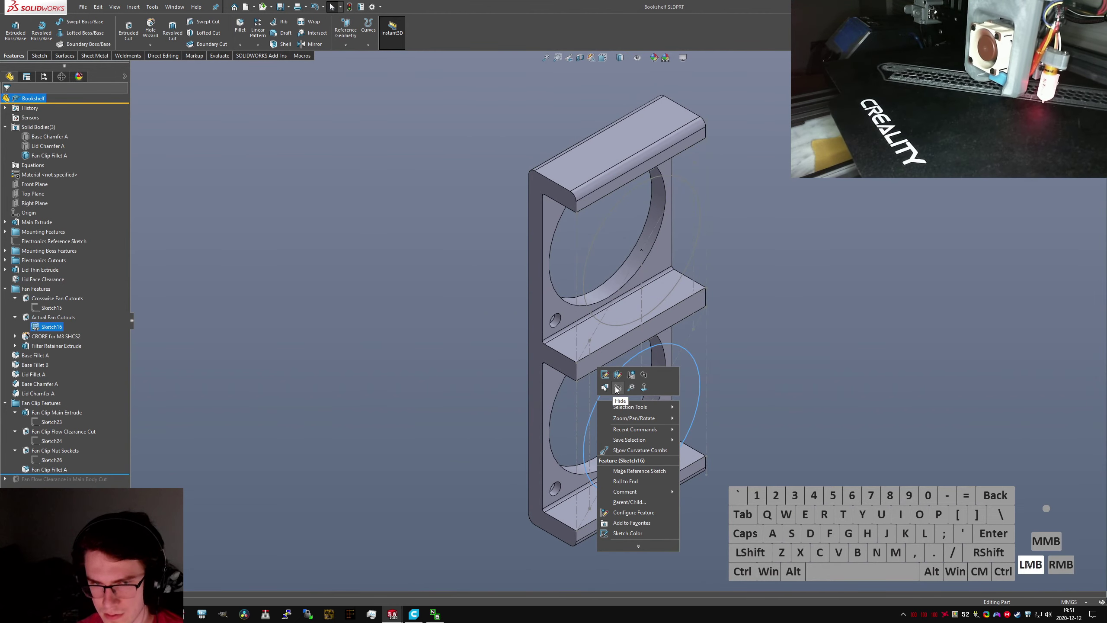
click(15, 317)
click(14, 299)
click(5, 289)
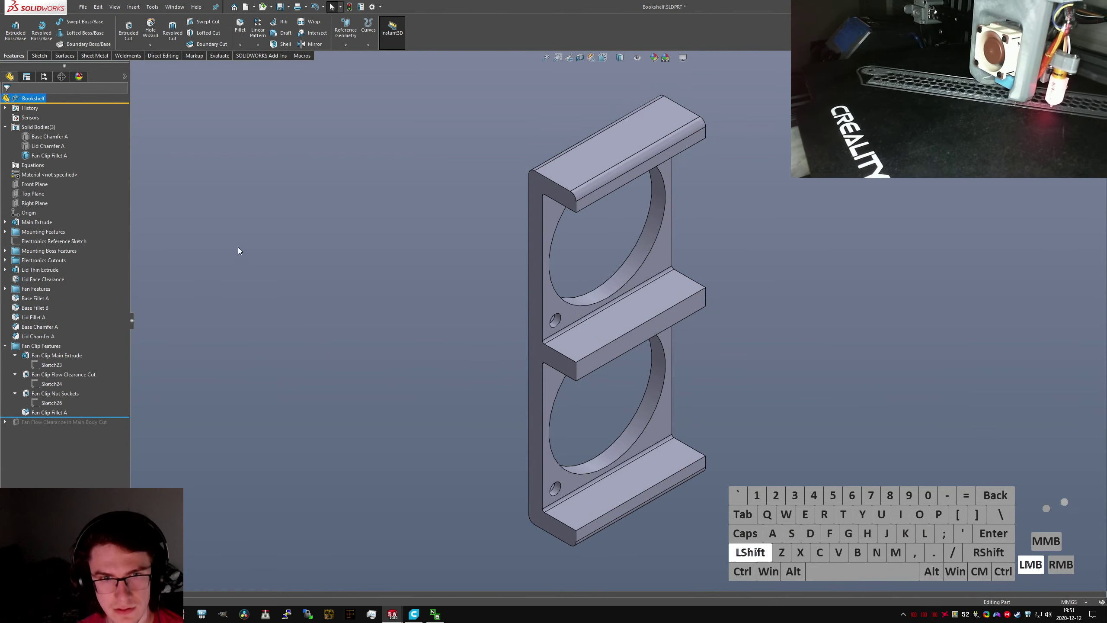
key(ctrl+s)
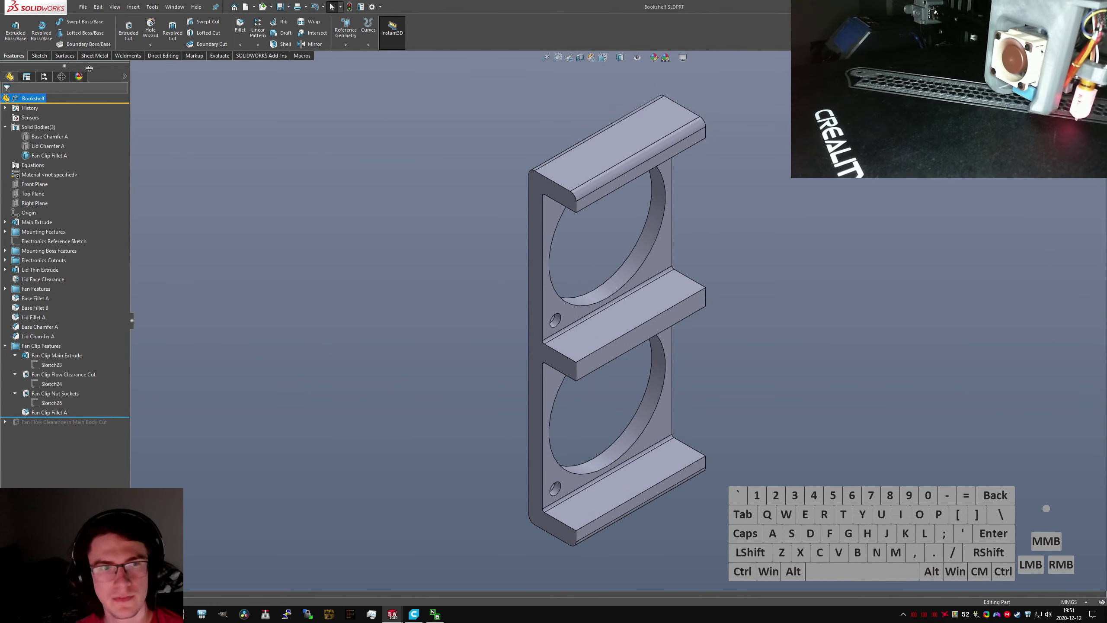
Collapse the Fan Clip Features folder and show the Base Chamfer A and Lid Chamfer A bodies
middle_drag(598, 364, 179, 343)
click(179, 342)
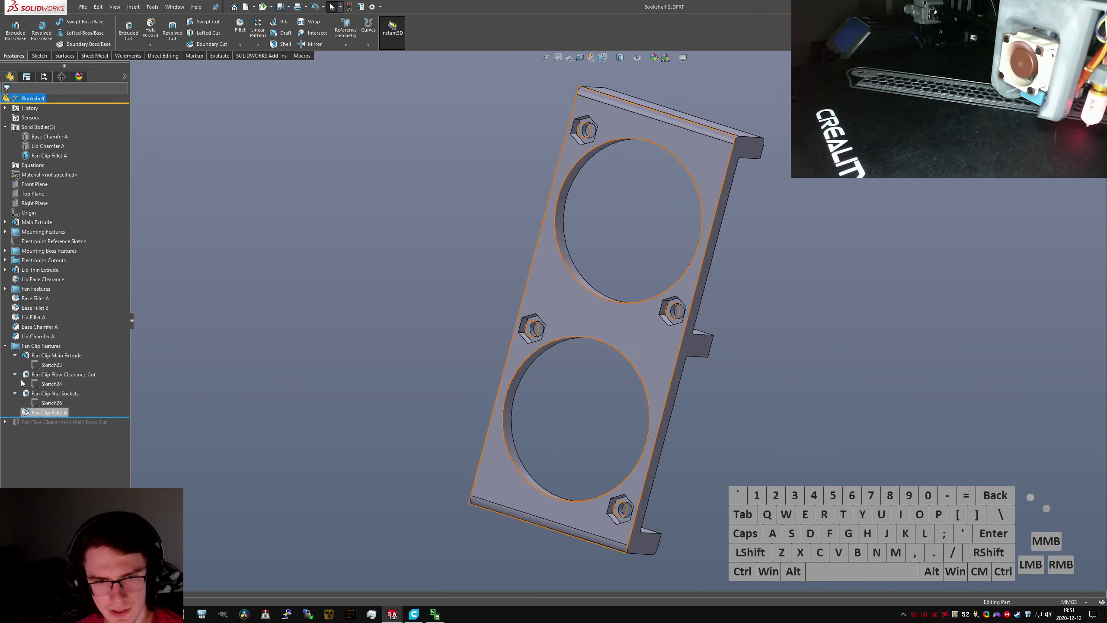
click(6, 346)
right_click(45, 136)
click(53, 125)
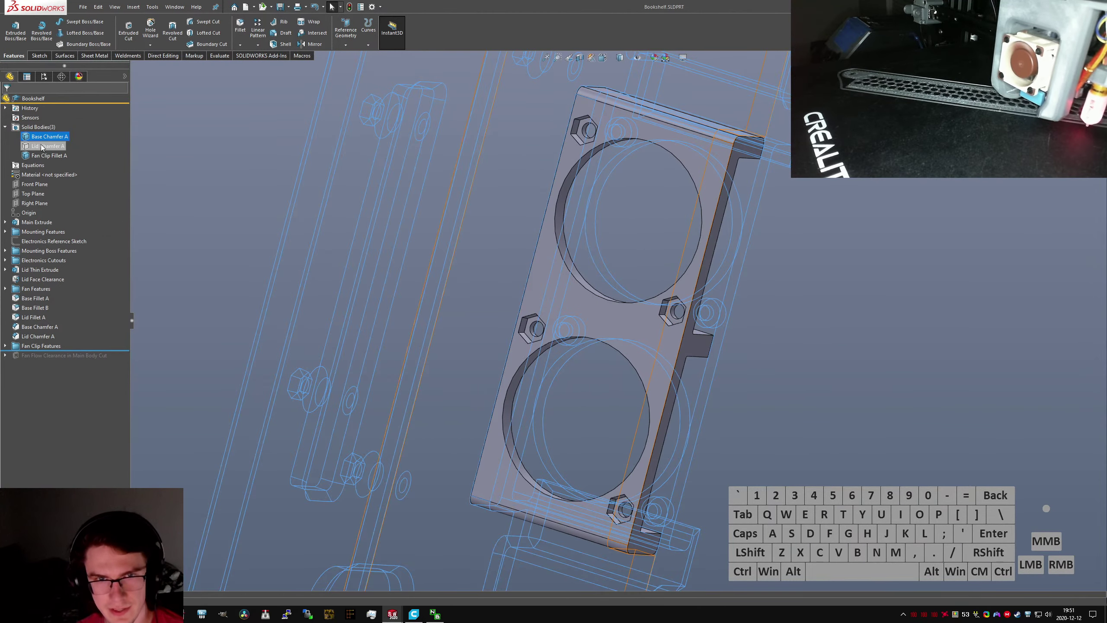
click(39, 145)
Make the Base Chamfer A and Lid Chamfer A bodies transparent
ctrl+click(35, 137)
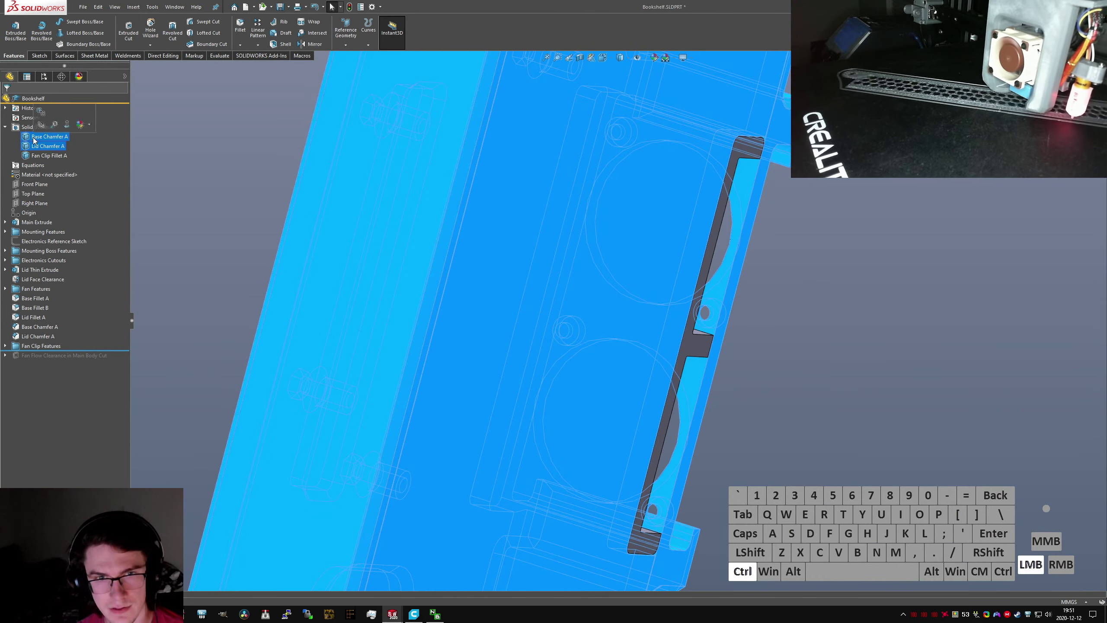
right_click(35, 138)
click(149, 112)
click(125, 76)
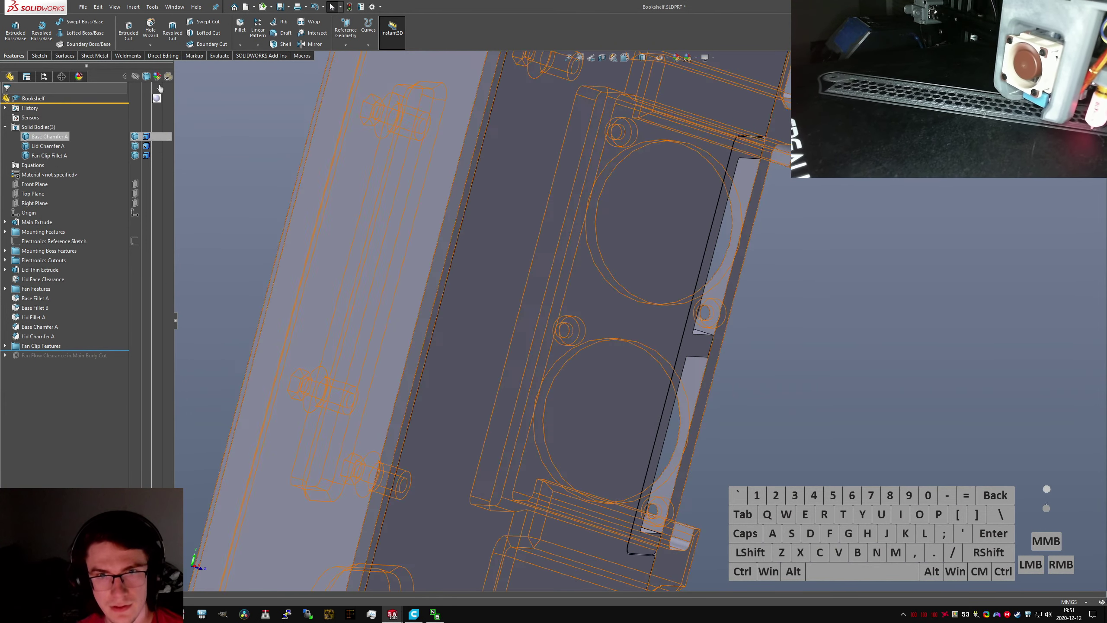
click(168, 145)
click(166, 137)
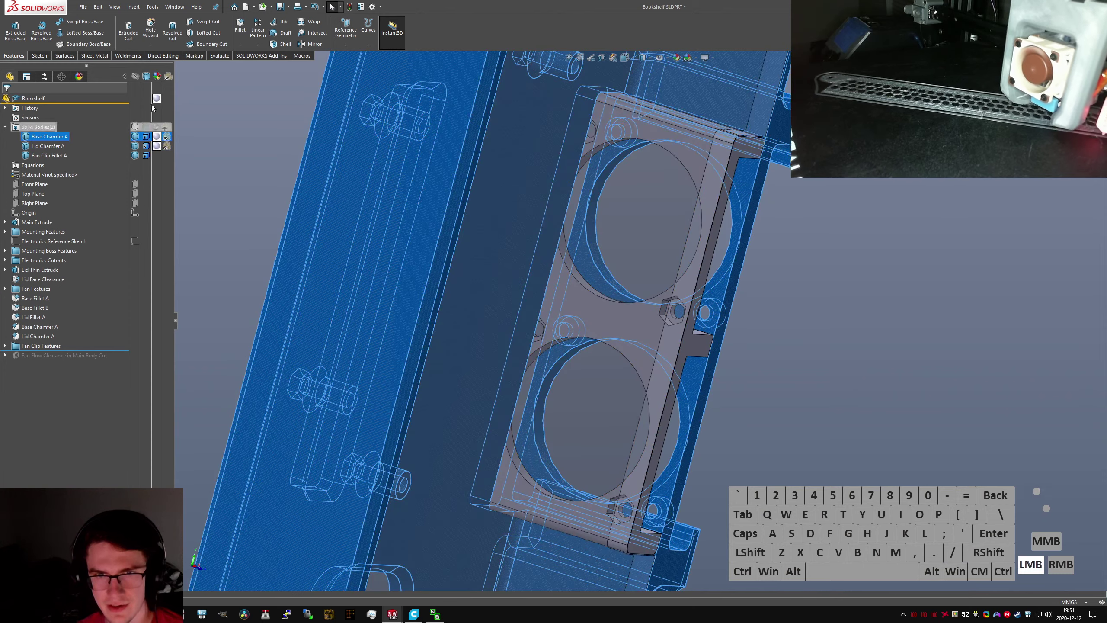
click(233, 157)
Examine how the fan clip sits against the enclosure's fan wall at its upper and lower ends through the transparent bodies
scroll(599, 280, up, 4)
middle_drag(599, 280, 522, 285)
scroll(742, 337, down, 3)
middle_drag(741, 337, 697, 331)
scroll(746, 298, down, 4)
scroll(771, 320, up, 3)
scroll(703, 452, down, 5)
middle_drag(703, 454, 709, 464)
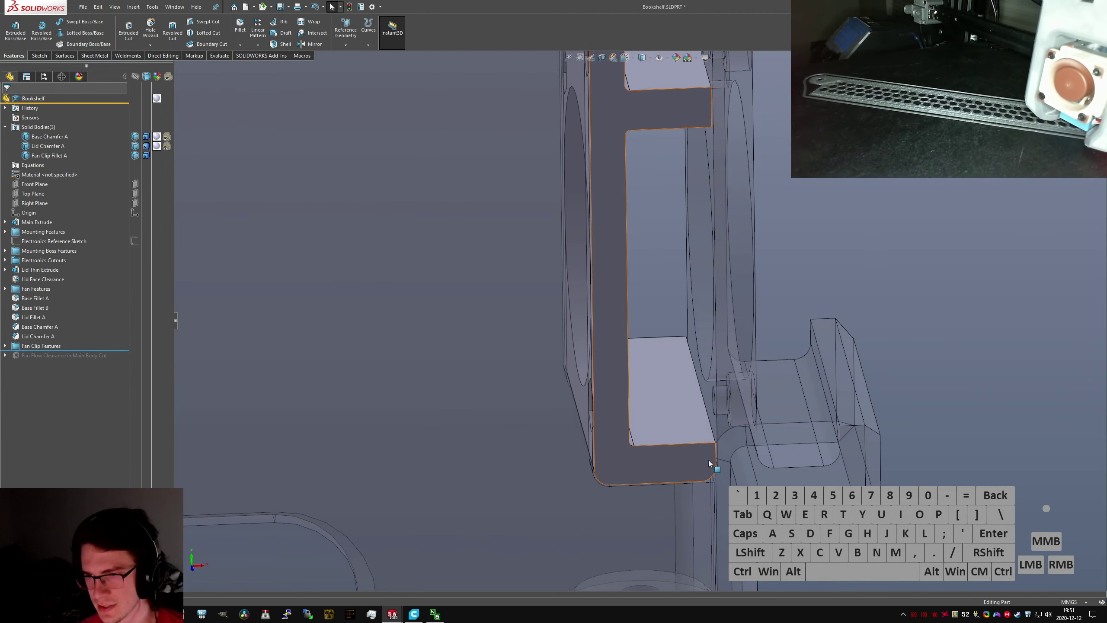
scroll(702, 442, up, 5)
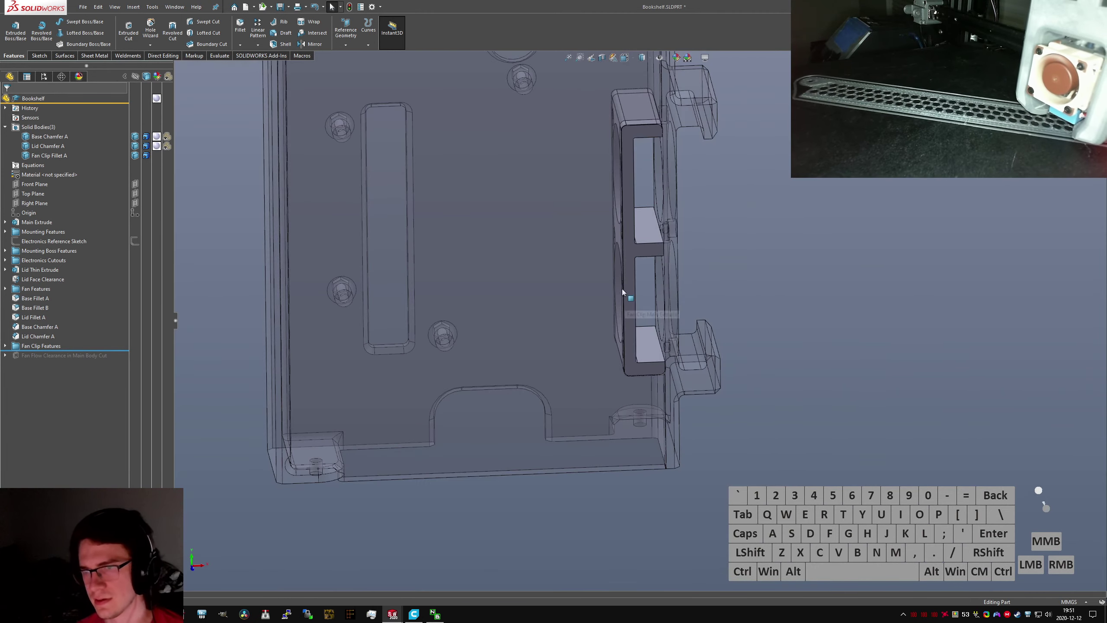
middle_drag(623, 292, 639, 264)
scroll(596, 236, down, 5)
scroll(639, 263, up, 2)
scroll(639, 264, up, 2)
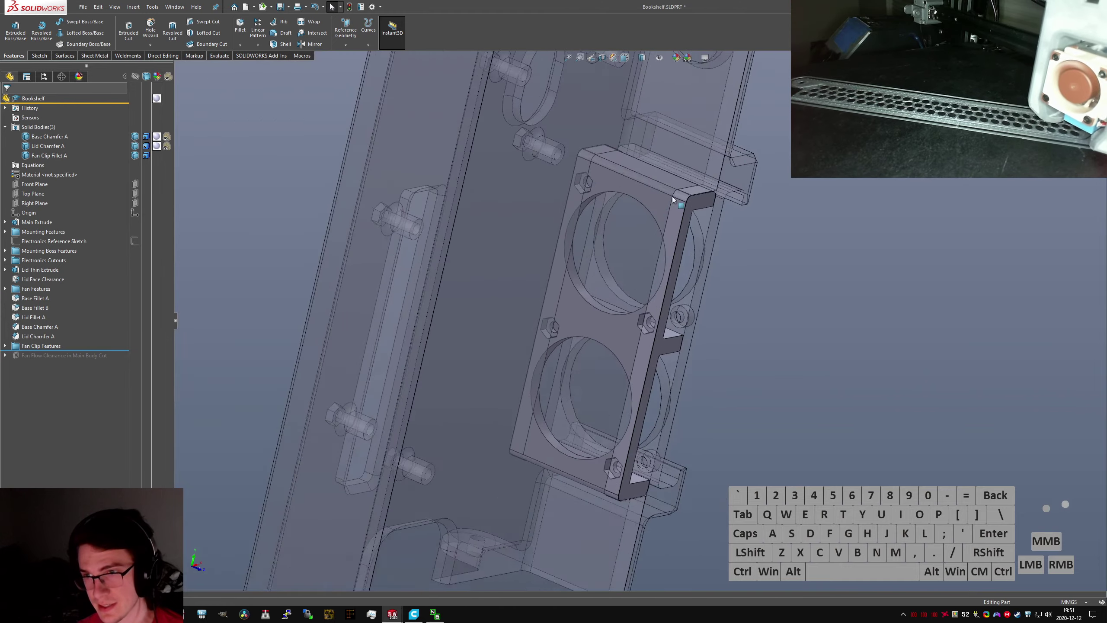
scroll(697, 196, down, 5)
middle_drag(693, 196, 634, 195)
scroll(756, 225, down, 3)
middle_drag(806, 240, 715, 253)
scroll(676, 344, up, 5)
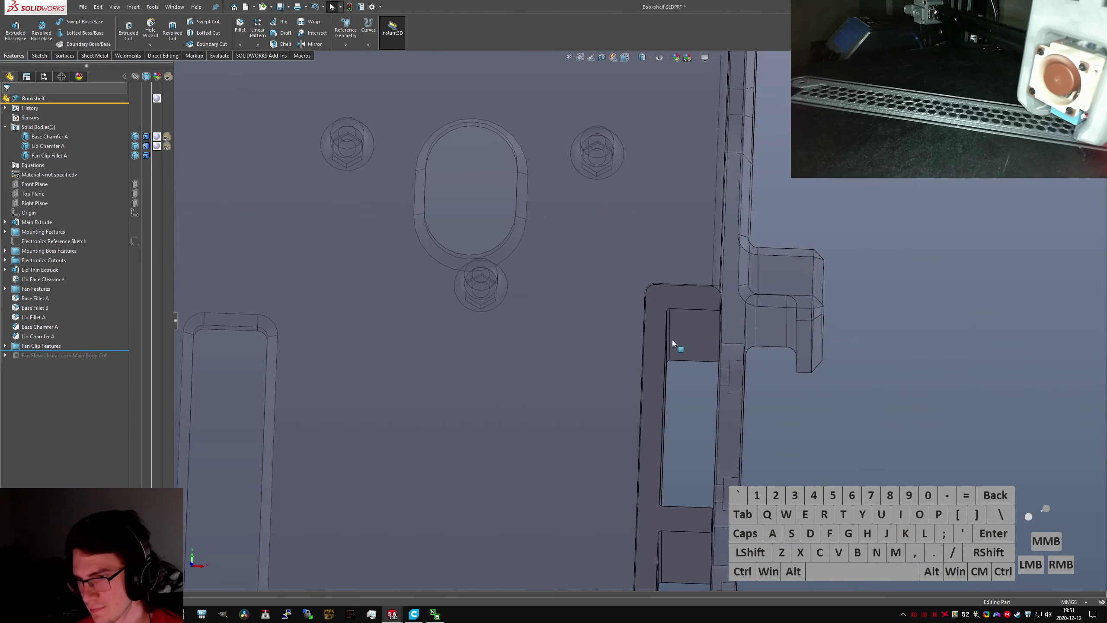
middle_drag(676, 347, 715, 427)
scroll(702, 448, up, 4)
scroll(702, 449, down, 2)
click(790, 456)
scroll(740, 460, up, 3)
scroll(625, 472, down, 3)
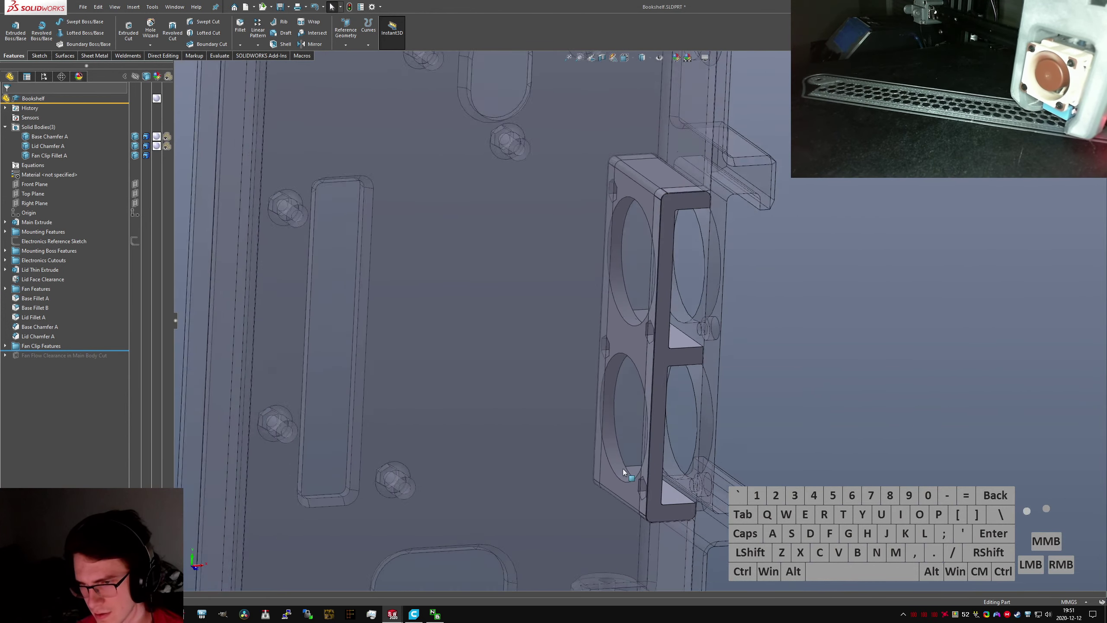
scroll(666, 460, up, 2)
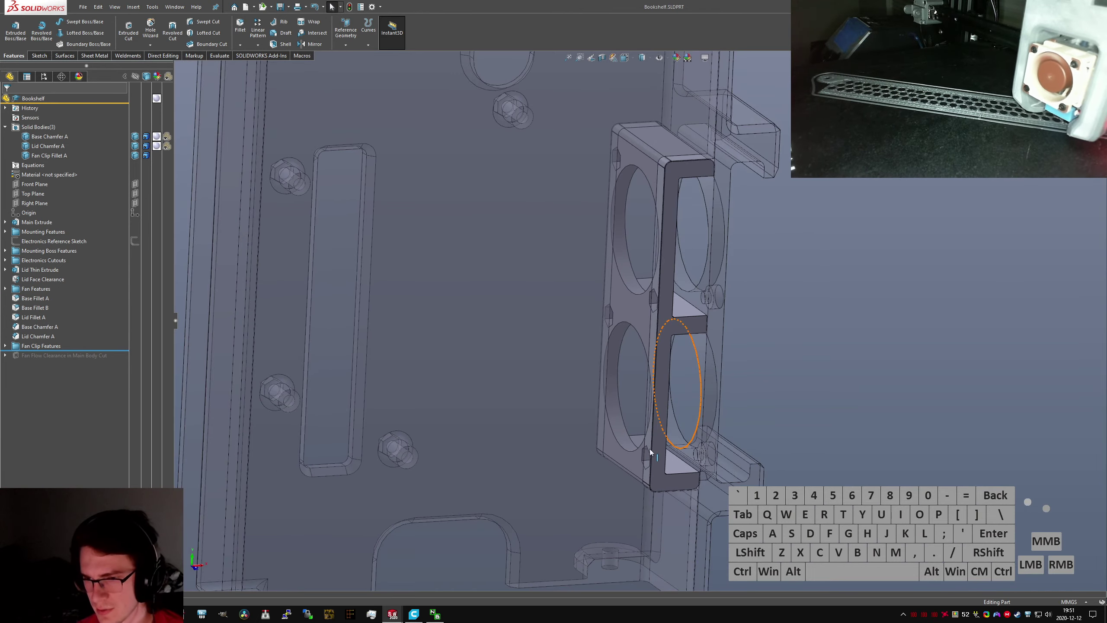
middle_drag(647, 457, 655, 458)
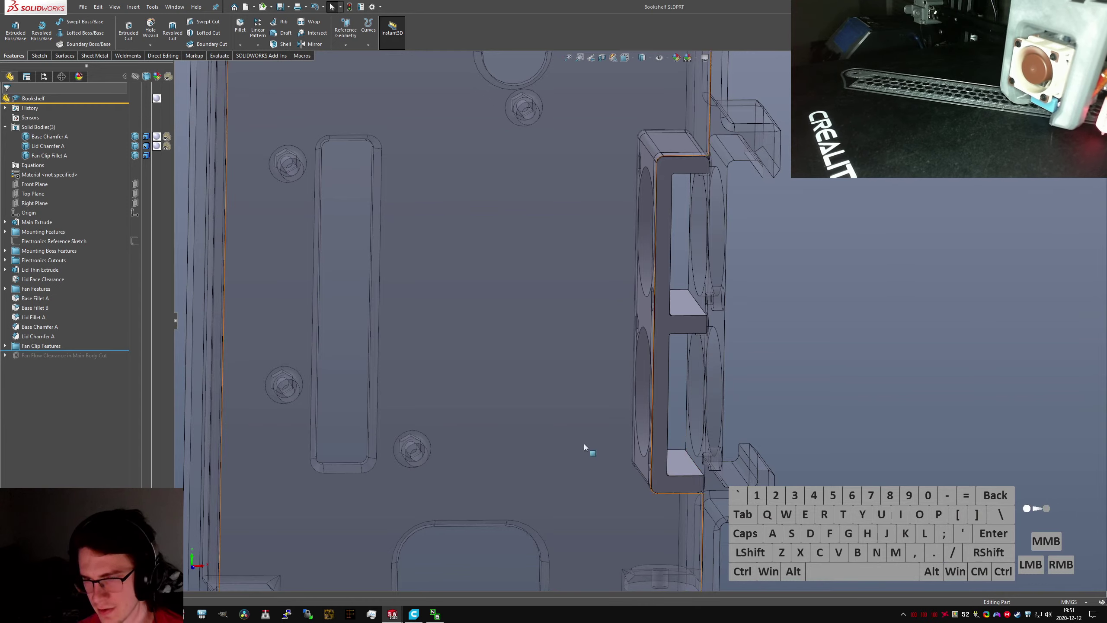
scroll(680, 469, down, 5)
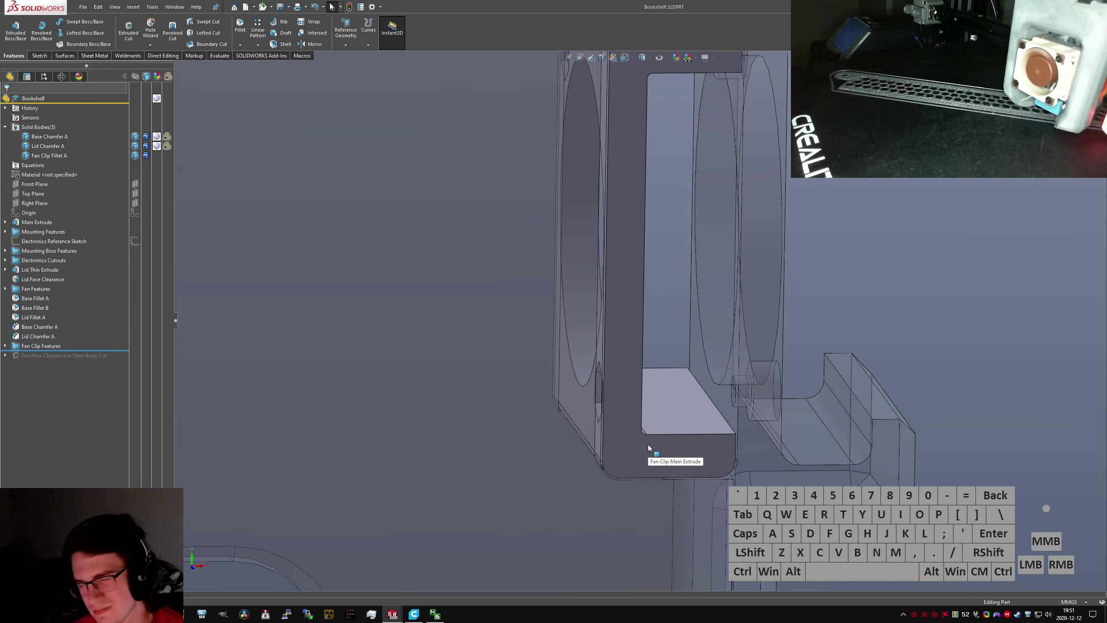
Measure the normal distance between the fan clip's nut-socket face and the enclosure's outer fan wall face
middle_drag(667, 414, 781, 334)
click(744, 306)
click(726, 304)
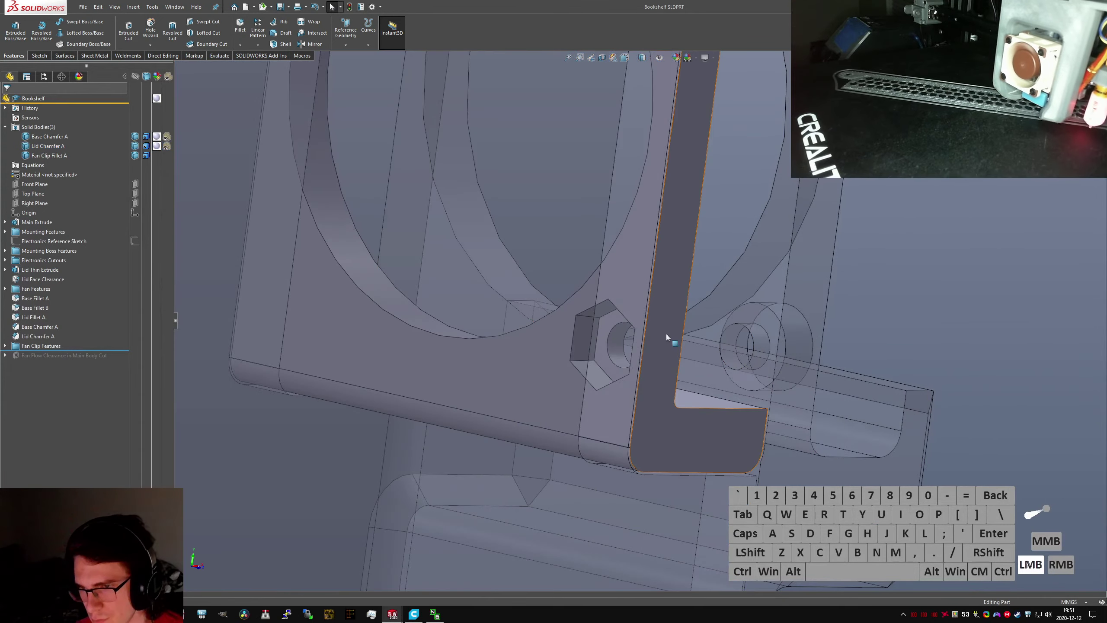
scroll(665, 334, down, 5)
click(642, 310)
scroll(651, 338, up, 6)
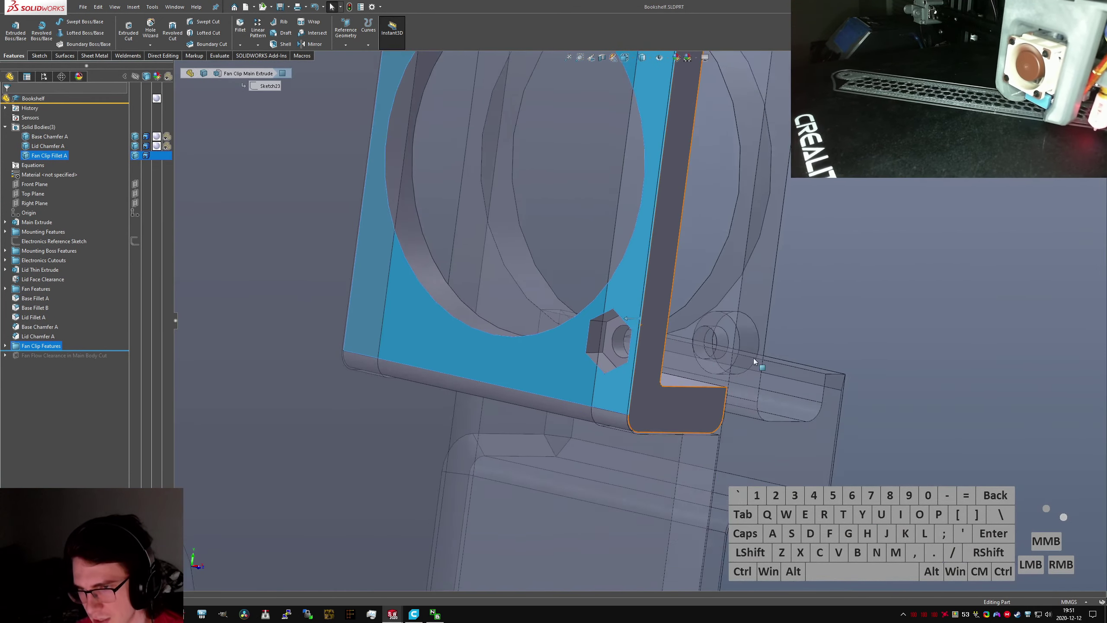
middle_drag(753, 358, 933, 321)
ctrl+click(922, 360)
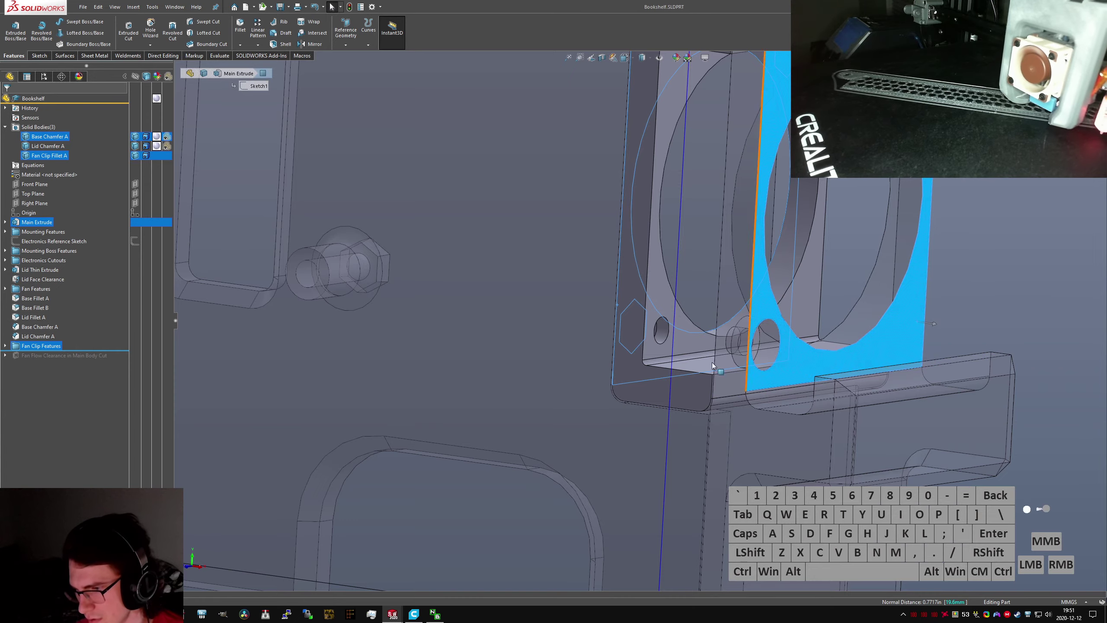
middle_drag(711, 364, 750, 446)
click(868, 215)
Check the clip's lower flange against the transparent enclosure and save the part
scroll(630, 345, up, 1)
scroll(634, 350, down, 4)
middle_drag(633, 350, 742, 310)
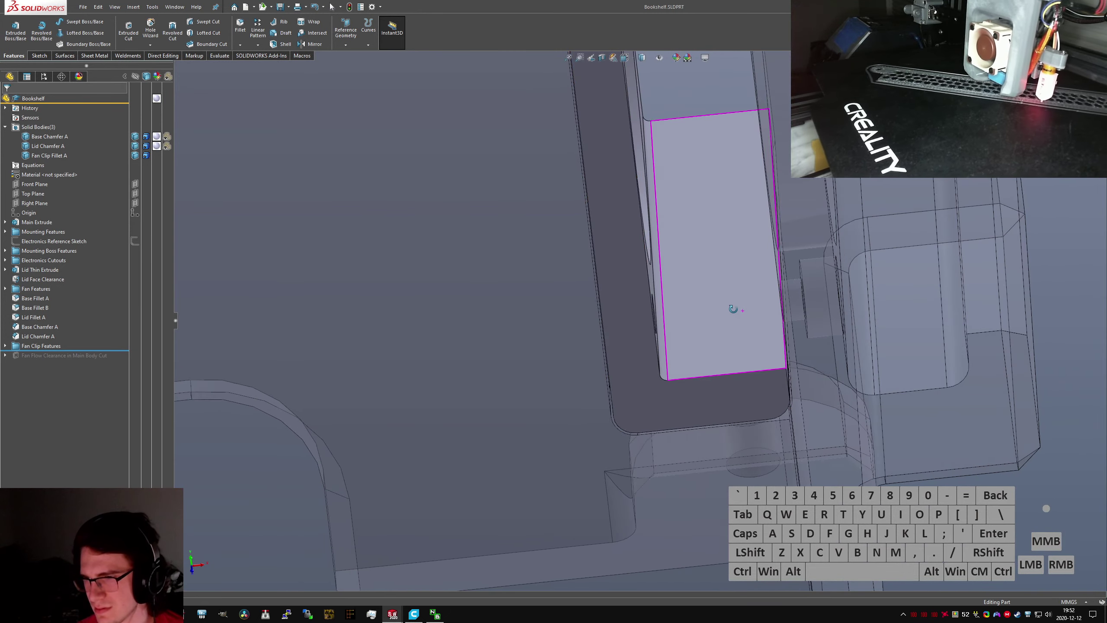
scroll(733, 309, up, 5)
key(ctrl+s)
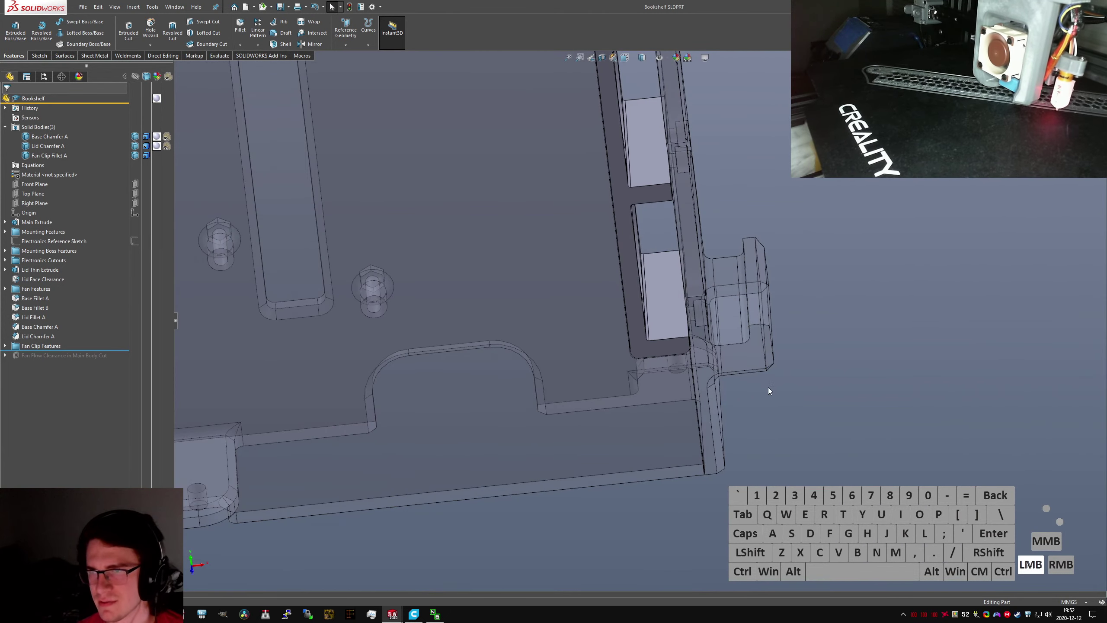
Turn off the transparency of the Base Chamfer A and Lid Chamfer A bodies
click(768, 417)
middle_drag(741, 377, 636, 372)
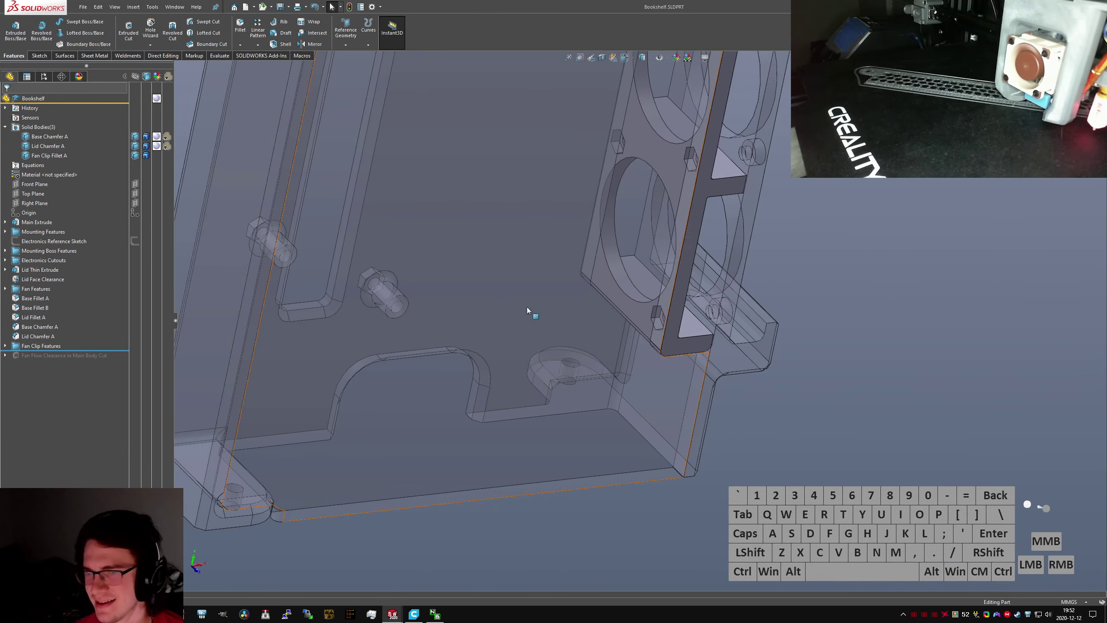
click(156, 147)
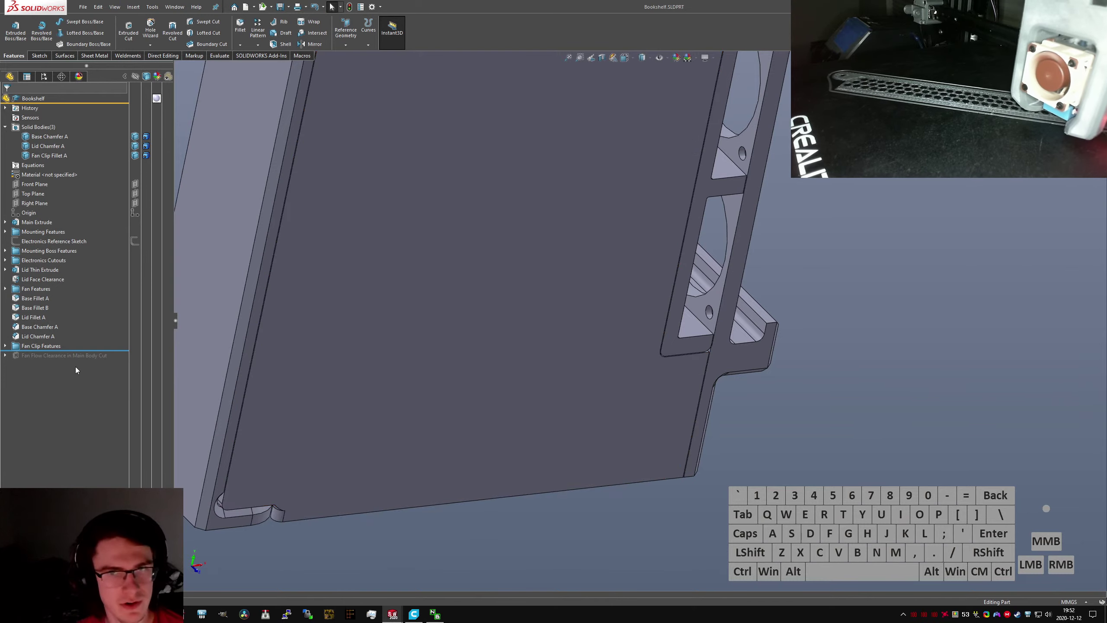
key(XF86AudioLowerVolume)
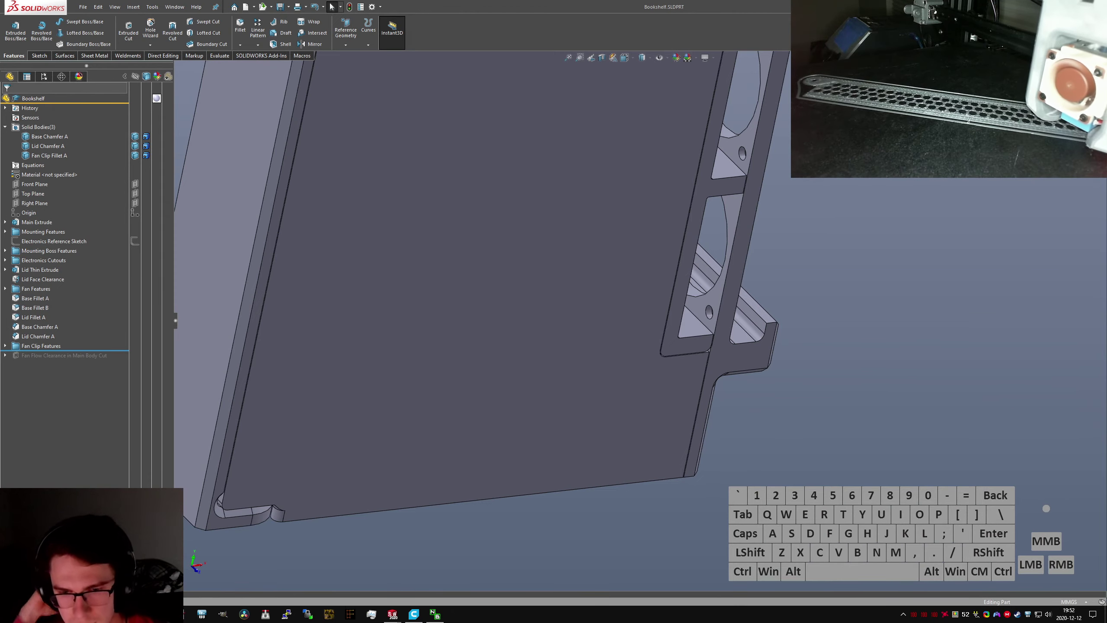
Examine the fan clip's fit against the lid and side wall around the two fan openings from several angles
click(764, 476)
scroll(707, 309, down, 1)
middle_drag(706, 309, 699, 75)
scroll(699, 77, down, 4)
middle_drag(697, 148, 721, 131)
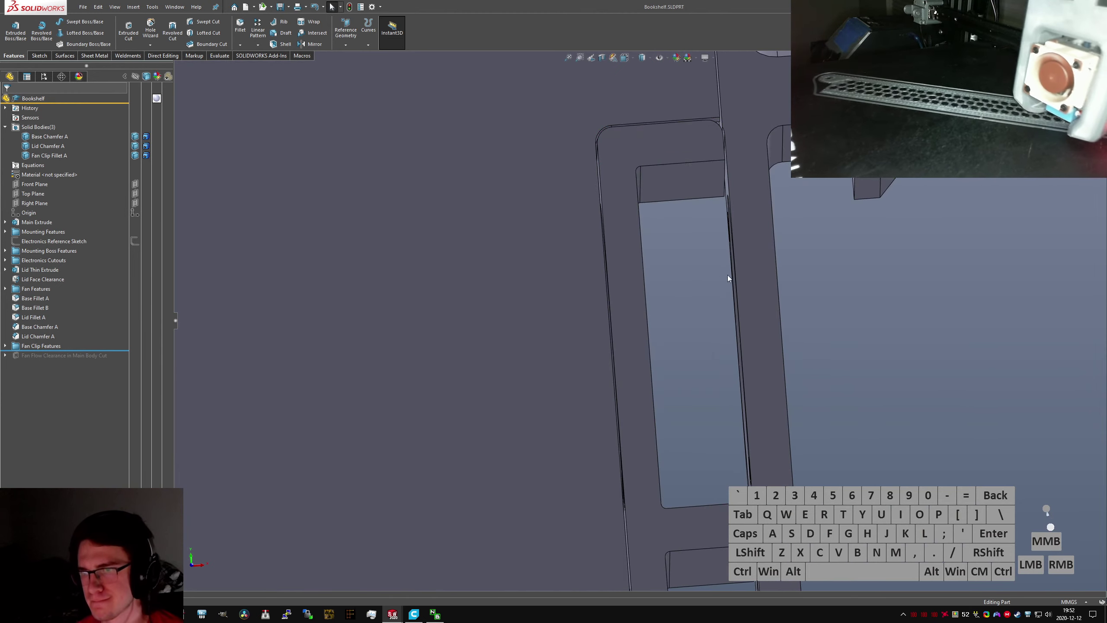
scroll(729, 277, up, 2)
middle_drag(709, 273, 634, 375)
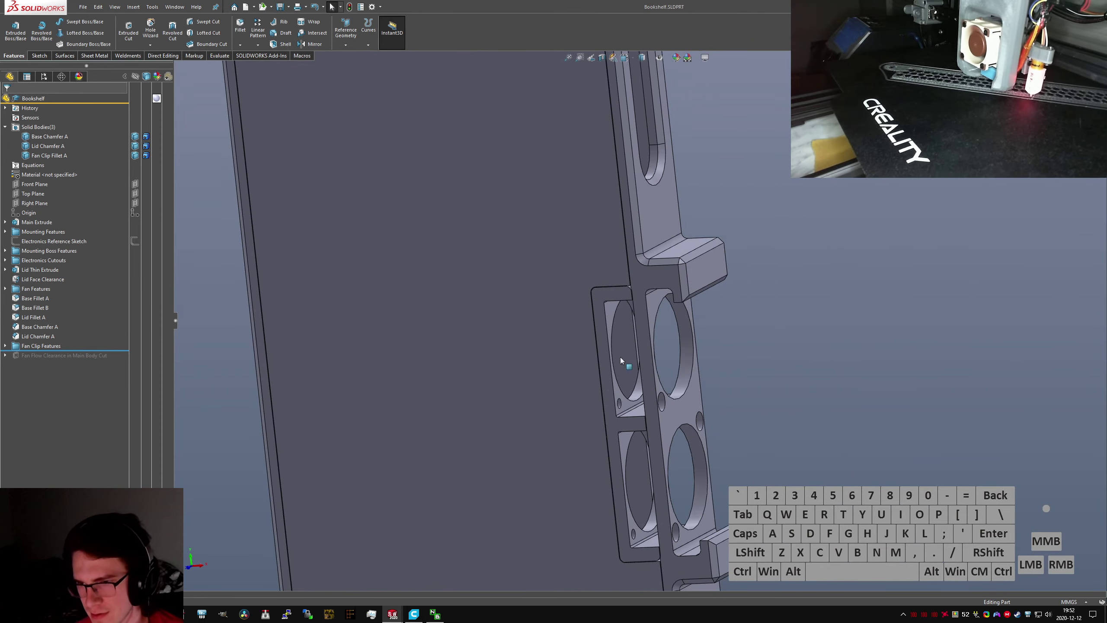
scroll(662, 273, down, 4)
scroll(637, 296, up, 5)
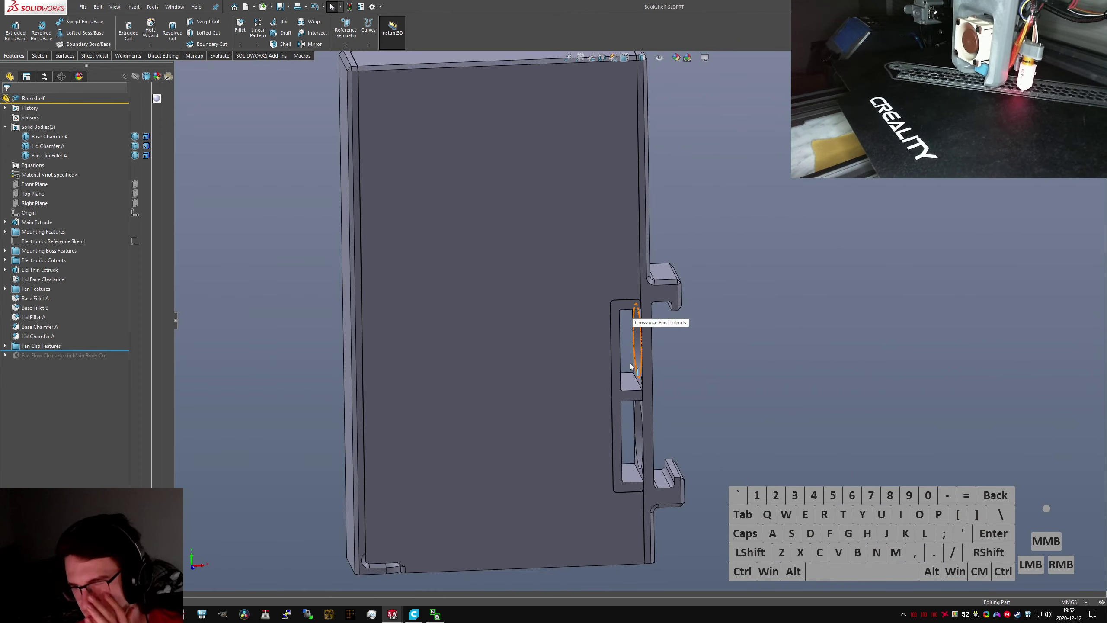
scroll(631, 365, down, 1)
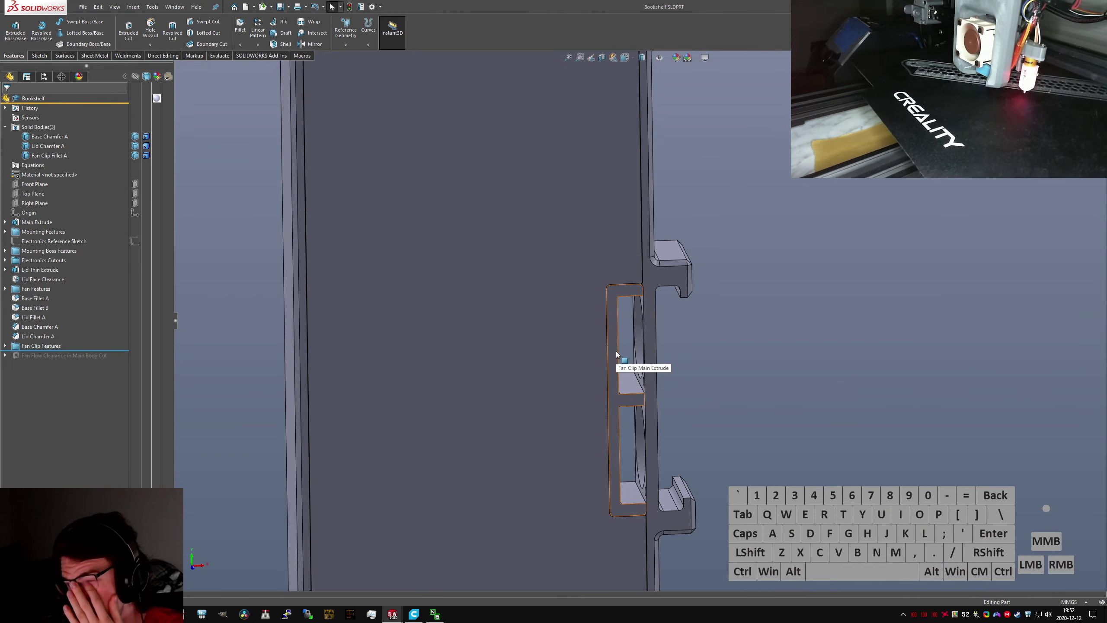
scroll(616, 351, up, 2)
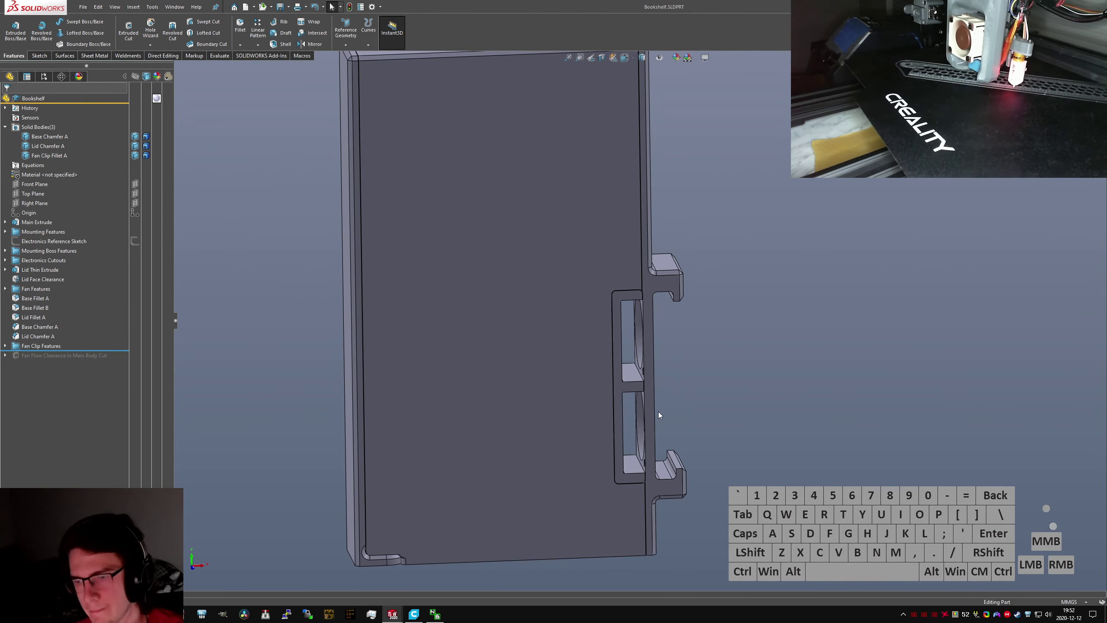
scroll(658, 414, down, 3)
Roll the feature history forward to include the Fan Flow Clearance in Main Body Cut feature
key(ctrl+shift+Tab)
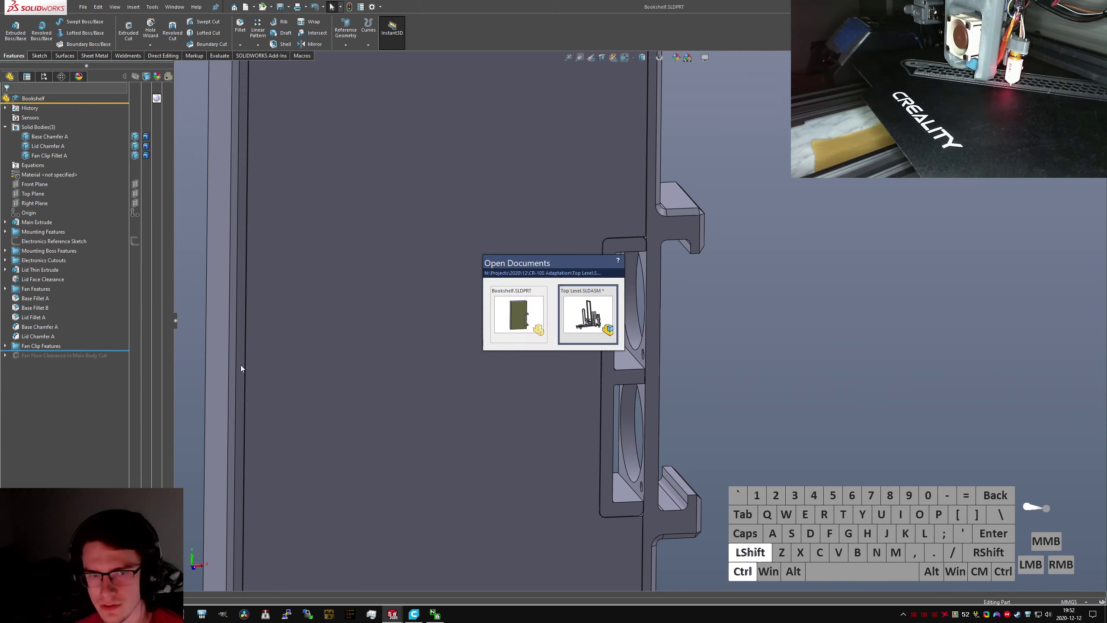
key(ctrl+shift+Tab)
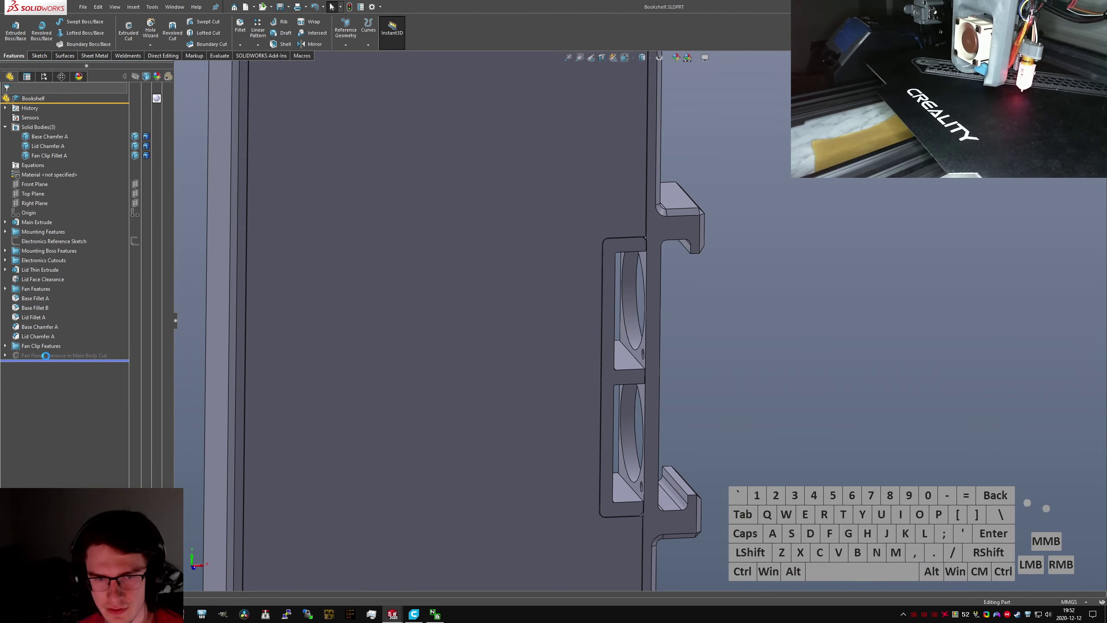
click(46, 355)
Open Sketch16 of the fan flow clearance cut, check its two circles against the fan openings, and close it
mouse_move(531, 290)
middle_down()
mouse_move(539, 299)
mouse_move(440, 337)
mouse_move(541, 329)
middle_up()
scroll(532, 328, down, 6)
click(39, 365)
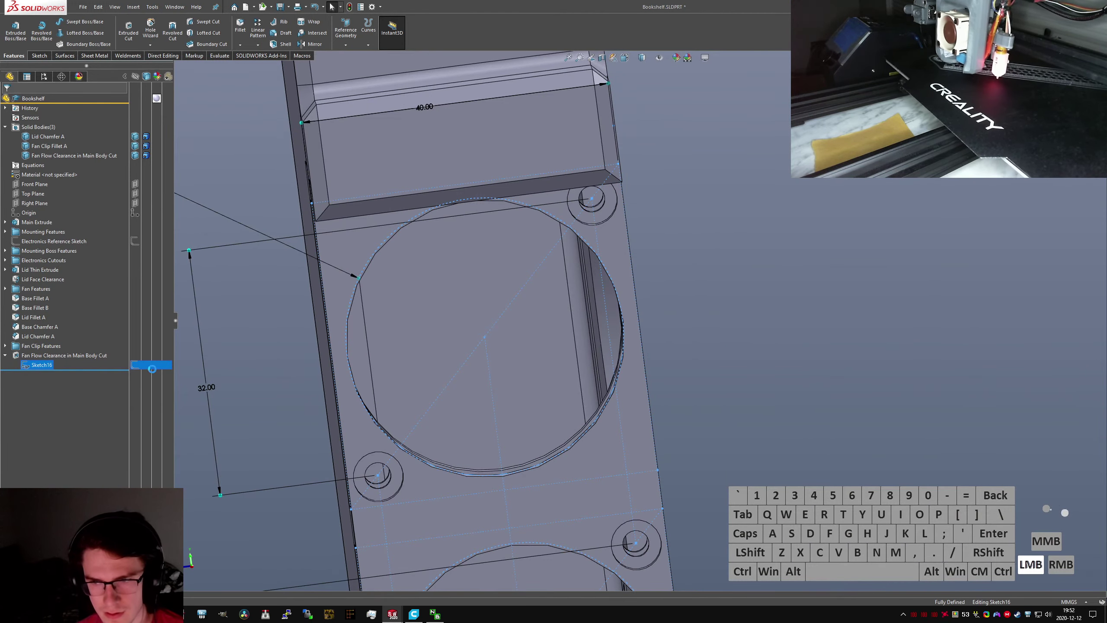
click(152, 367)
middle_drag(407, 341, 569, 437)
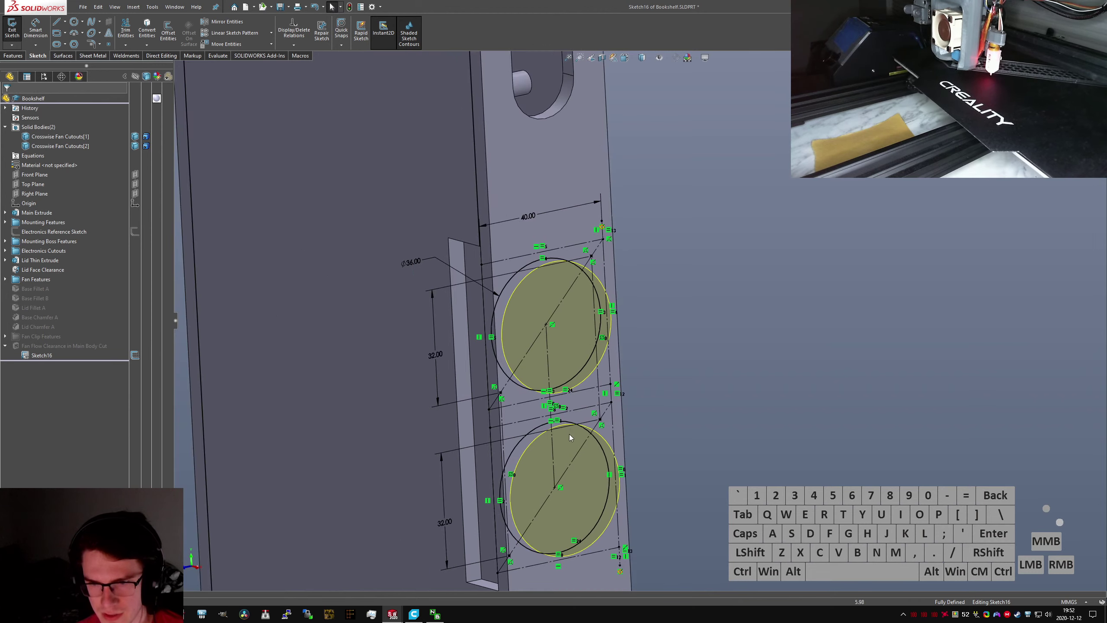
click(11, 35)
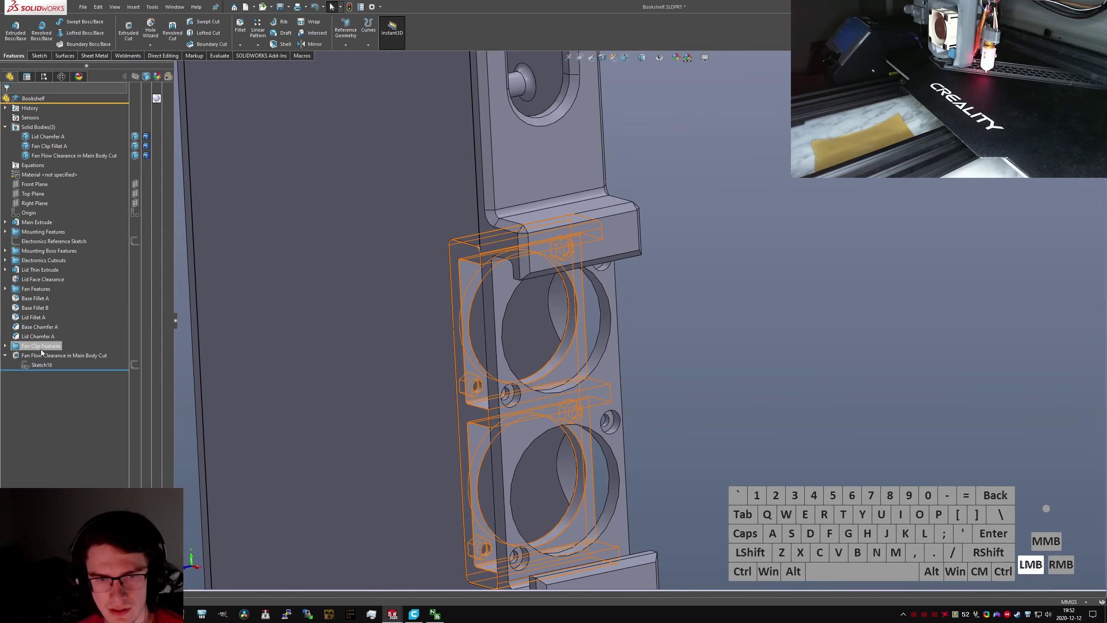
Edit the Fan Flow Clearance in Main Body Cut feature to add the Lid Chamfer A body to its feature scope
click(48, 355)
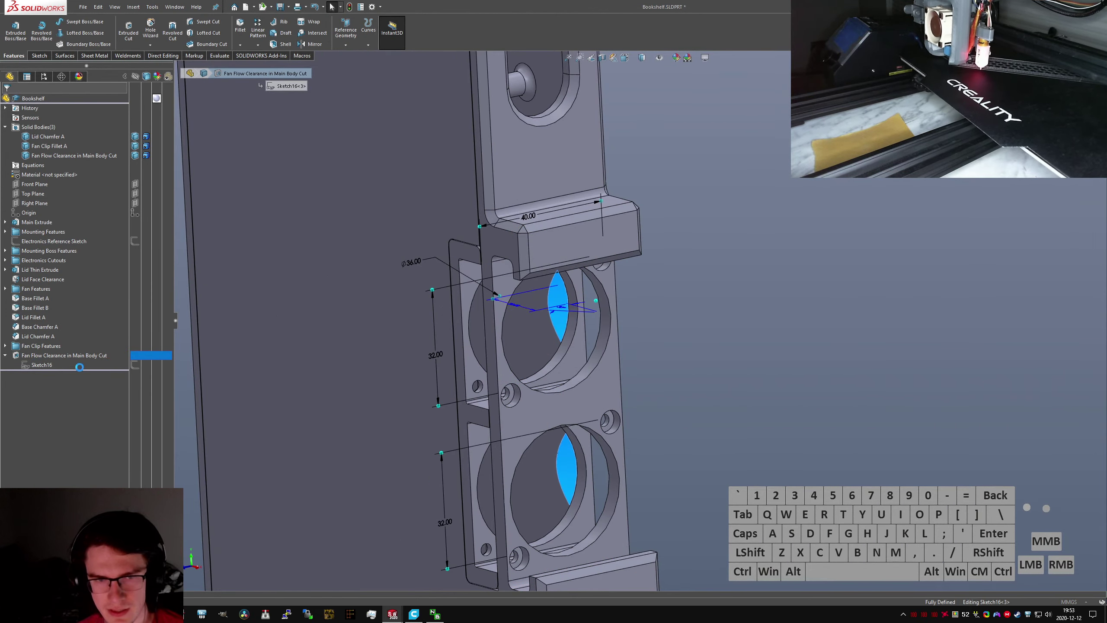
scroll(436, 349, up, 2)
middle_drag(423, 339, 379, 320)
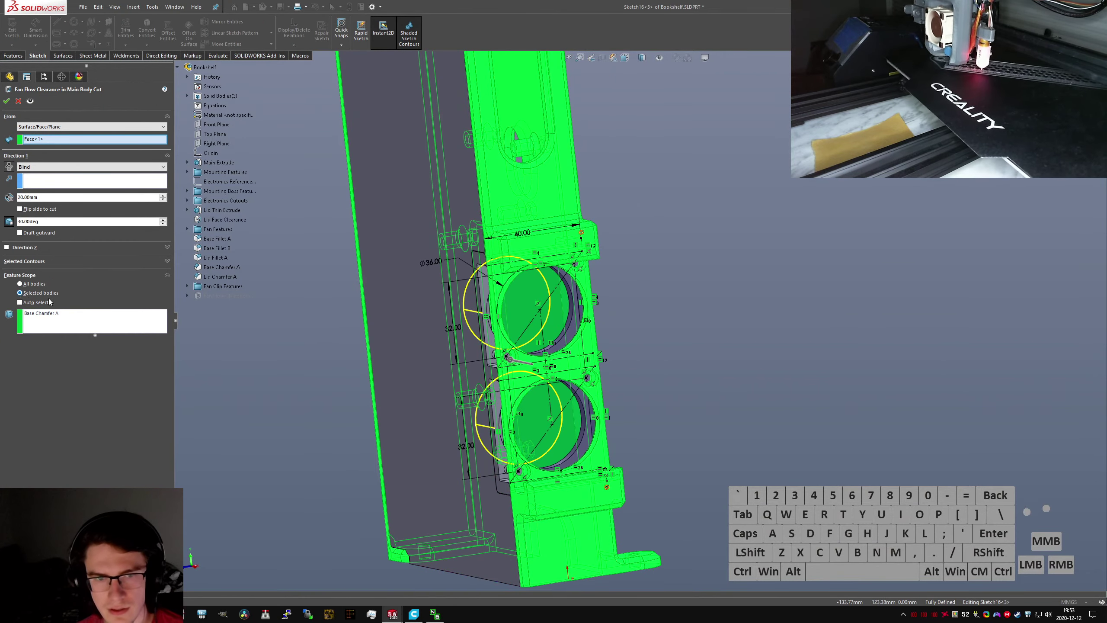
click(68, 313)
click(438, 401)
right_click(438, 401)
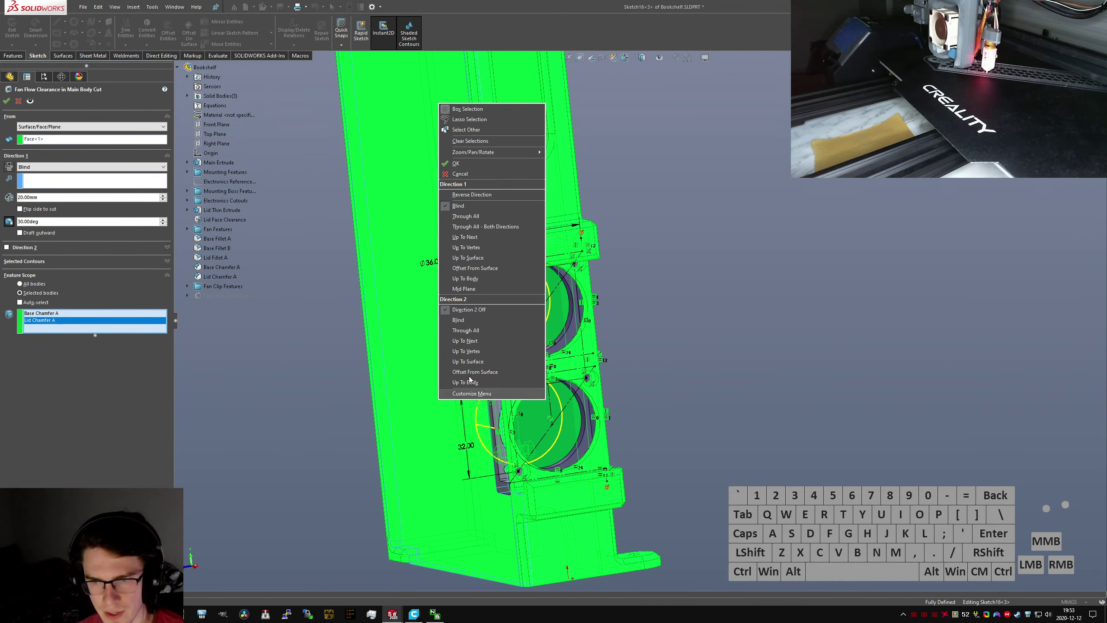
click(465, 164)
Examine the faces of the fan flow clearance cut through both fan openings from several angles
scroll(527, 380, up, 6)
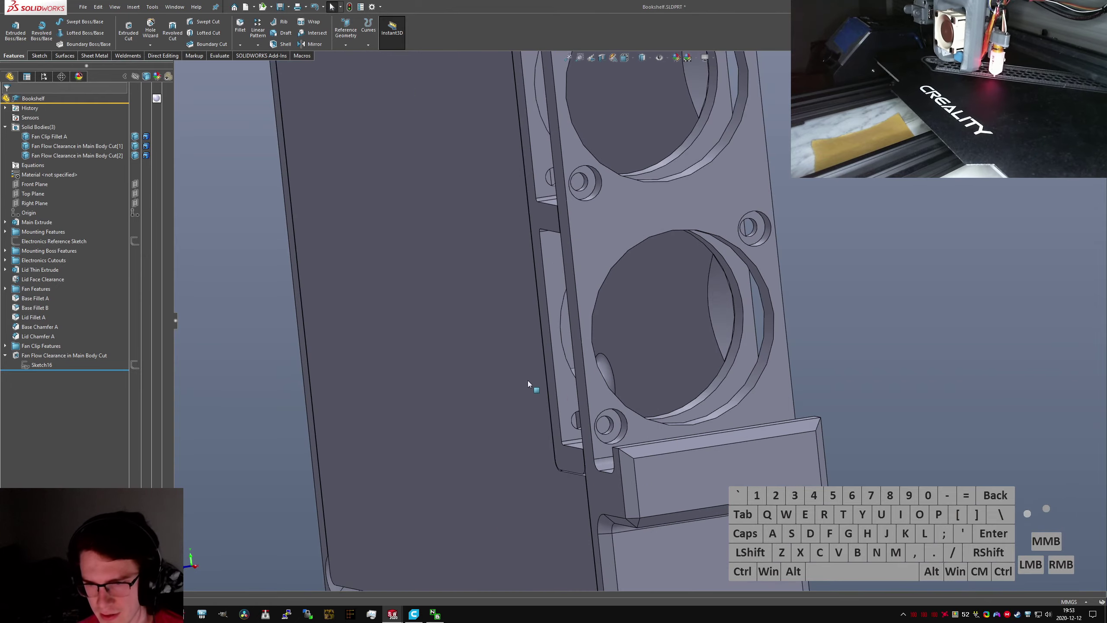
middle_drag(527, 380, 503, 387)
scroll(539, 305, down, 2)
click(541, 302)
scroll(544, 305, up, 7)
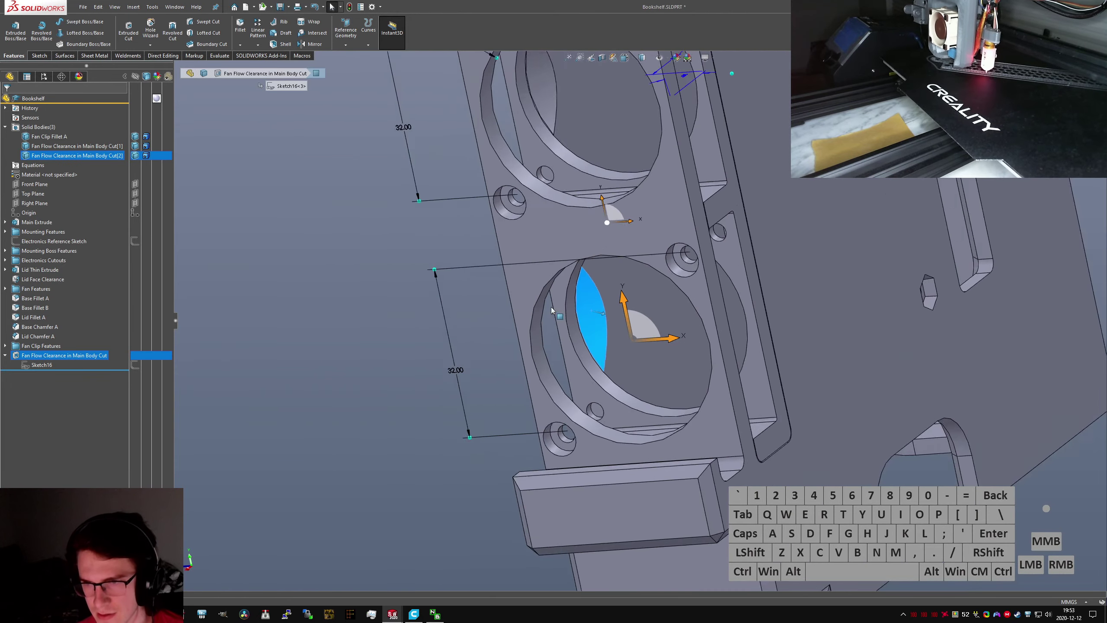
click(523, 291)
scroll(604, 260, down, 3)
middle_drag(604, 256, 723, 263)
scroll(619, 276, down, 5)
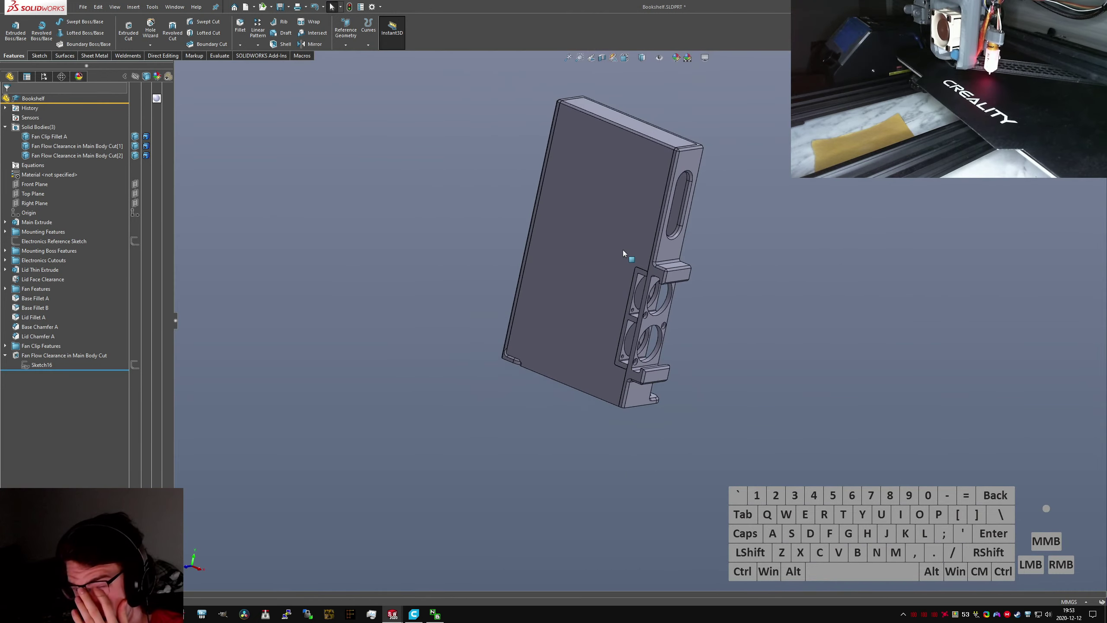
scroll(633, 246, up, 1)
scroll(634, 246, down, 1)
scroll(651, 308, down, 4)
middle_drag(651, 308, 635, 220)
click(641, 218)
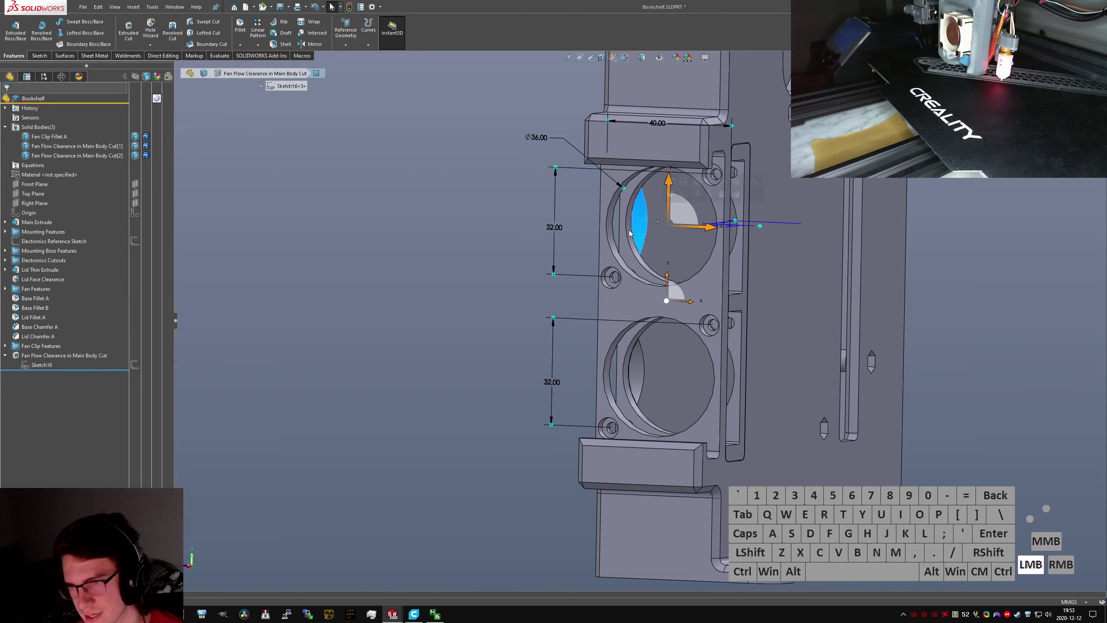
click(494, 311)
scroll(494, 311, up, 2)
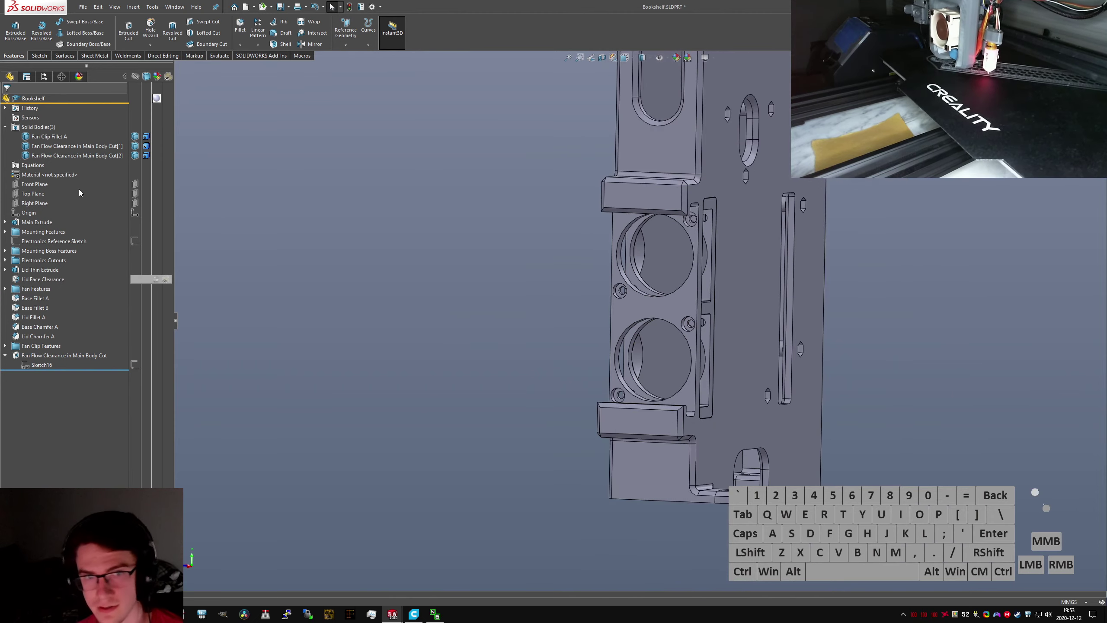
Hide the fan clip and main base bodies and inspect the two clearance cuts on the isolated lid
click(134, 137)
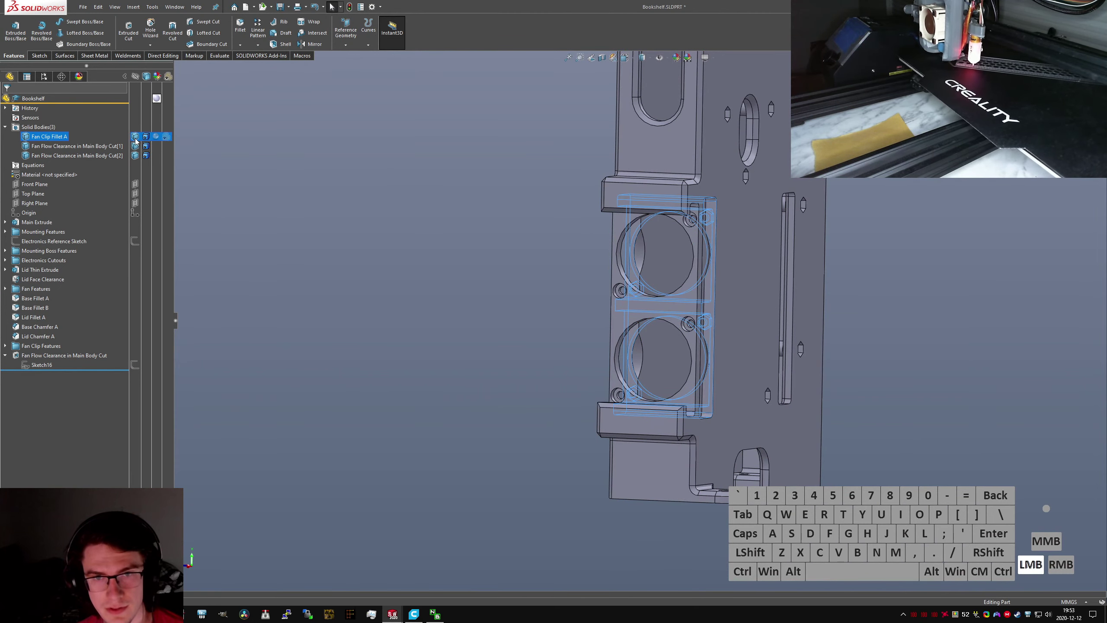
click(135, 137)
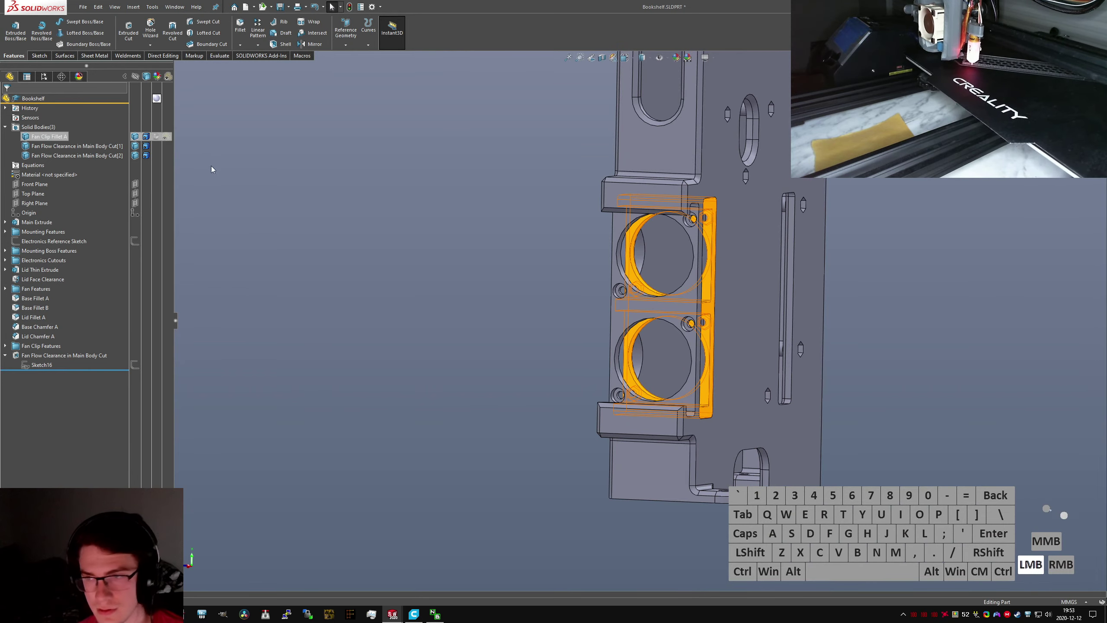
click(135, 146)
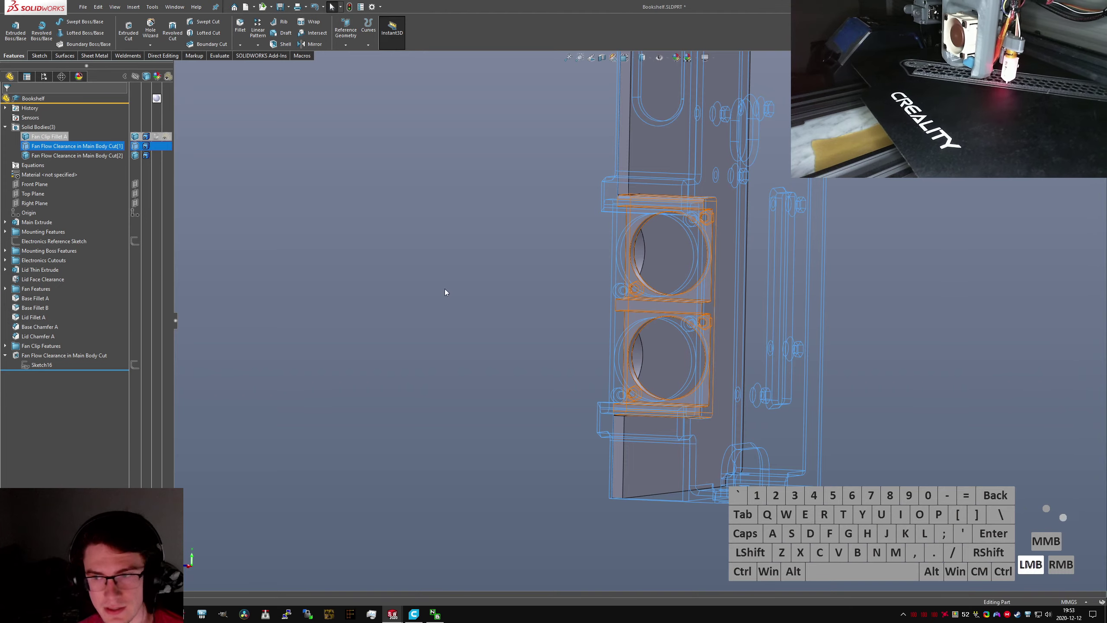
click(445, 289)
middle_drag(645, 260, 625, 253)
double_click(631, 249)
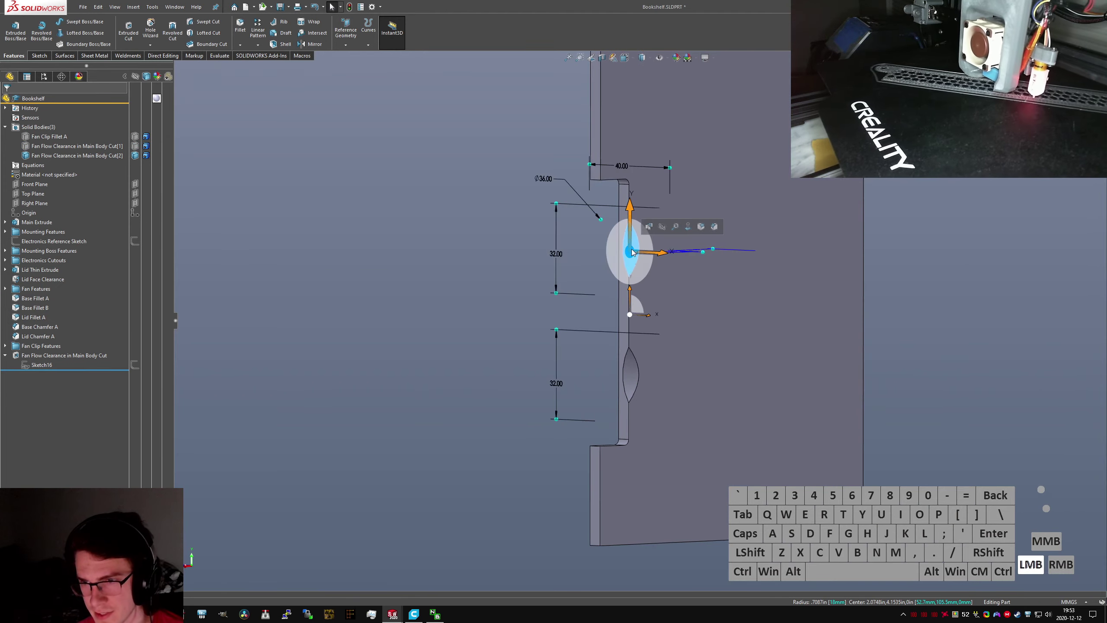
Show the hidden fan clip and main base bodies again
click(24, 138)
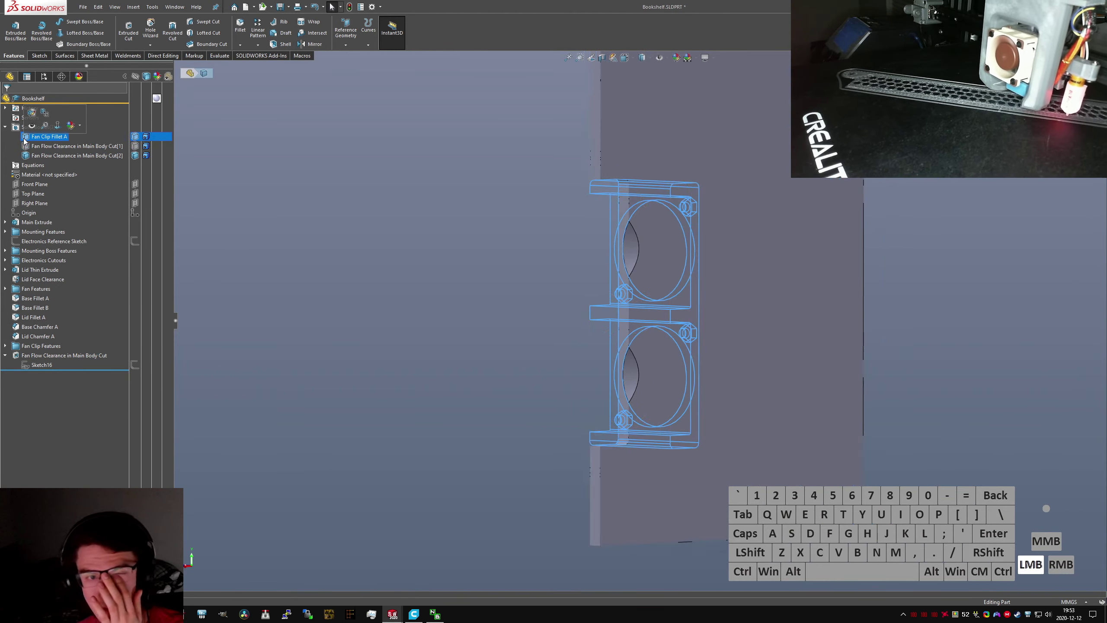
click(24, 147)
click(182, 148)
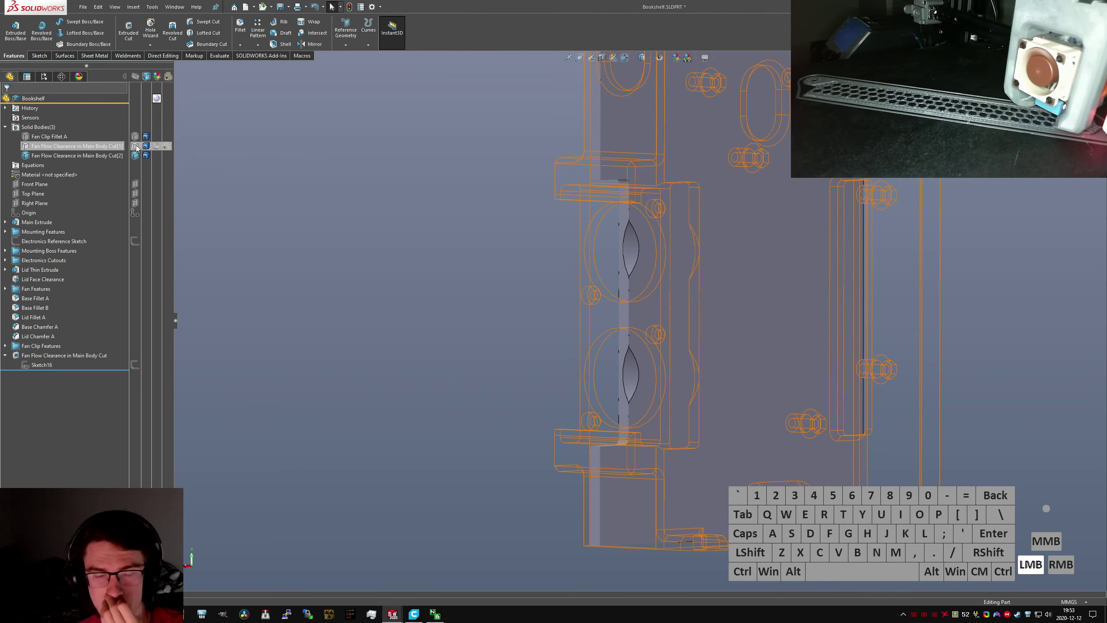
click(135, 146)
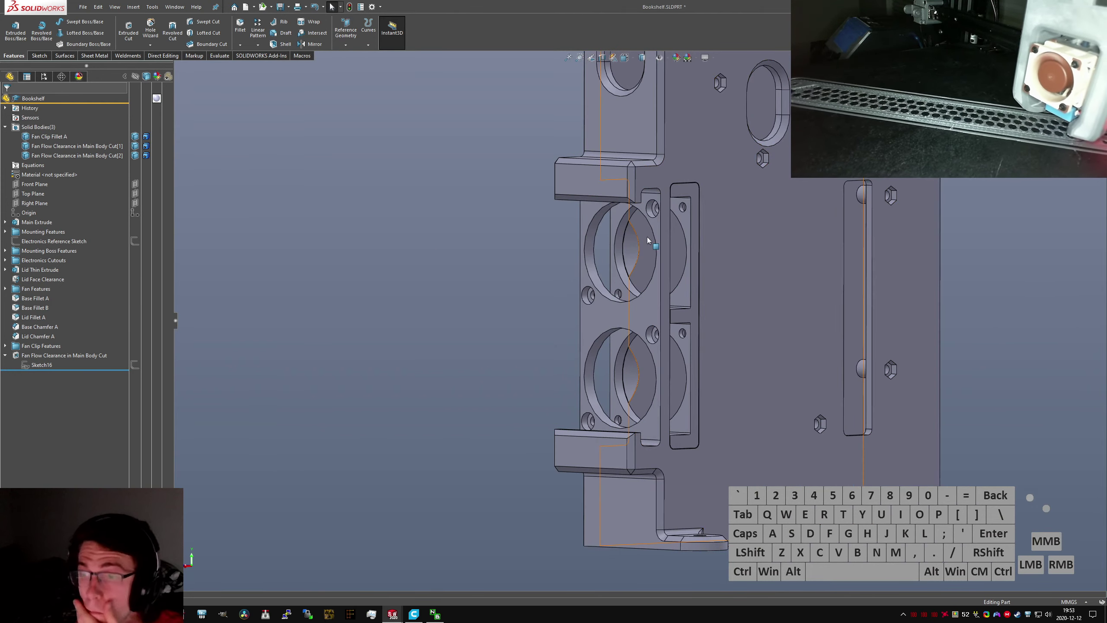
Examine the clearance gap around the lid's rounded corner at the enclosure's end and identify its fillet face
middle_drag(675, 242, 628, 233)
scroll(575, 233, down, 10)
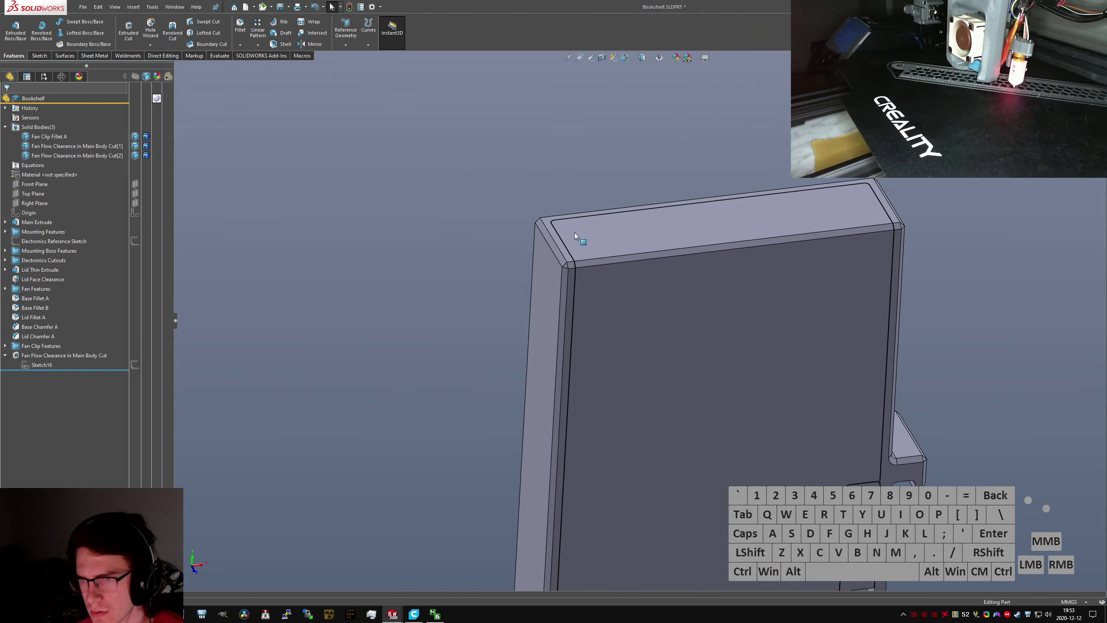
middle_drag(584, 268, 814, 271)
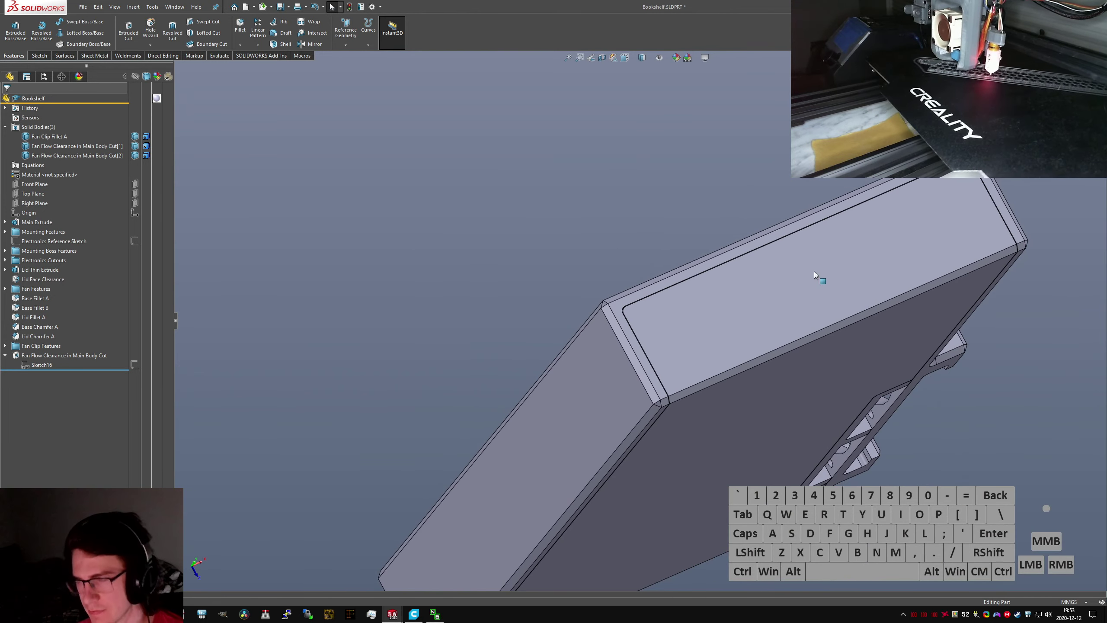
scroll(619, 331, down, 10)
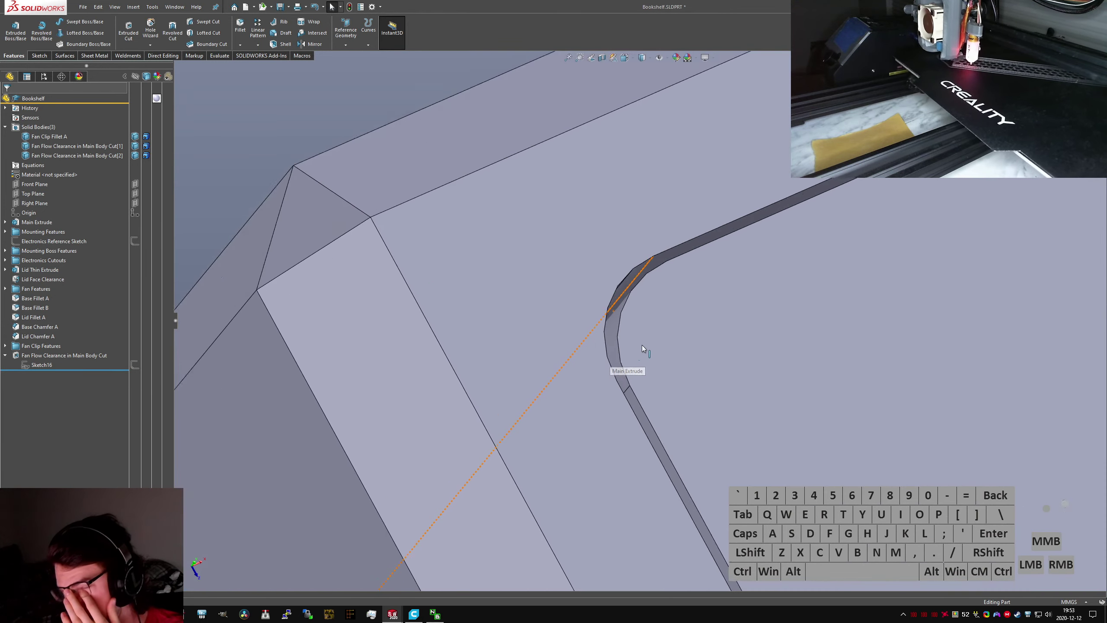
middle_drag(640, 351, 555, 372)
click(593, 324)
middle_drag(685, 298, 568, 303)
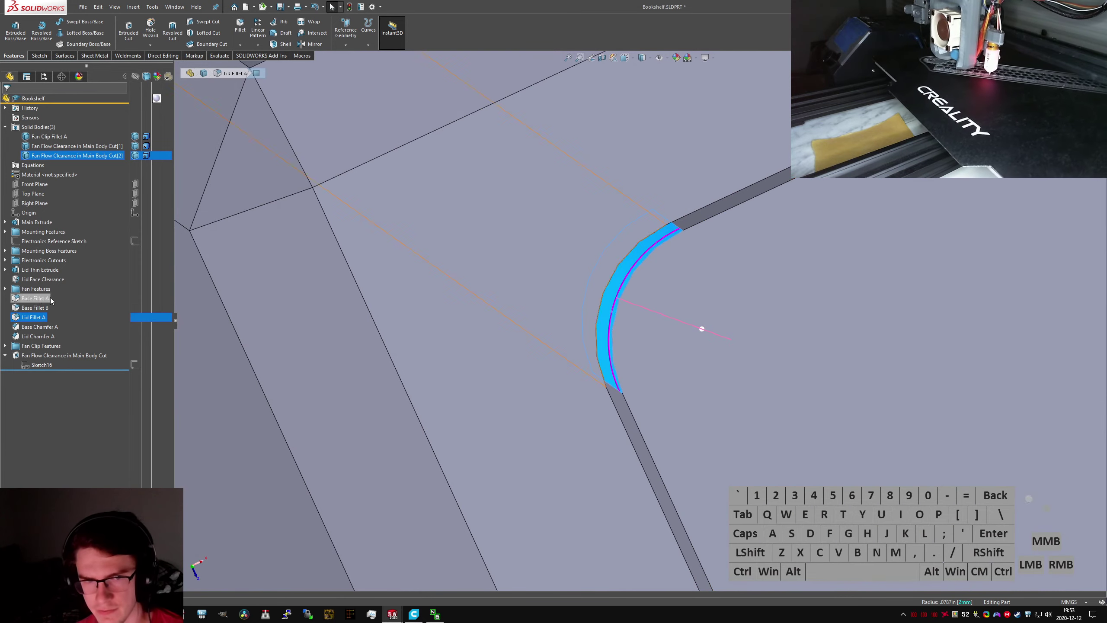
Group the Lid Thin Extrude and Lid Face Clearance features into a new folder named Lid Features
click(43, 279)
ctrl+click(40, 270)
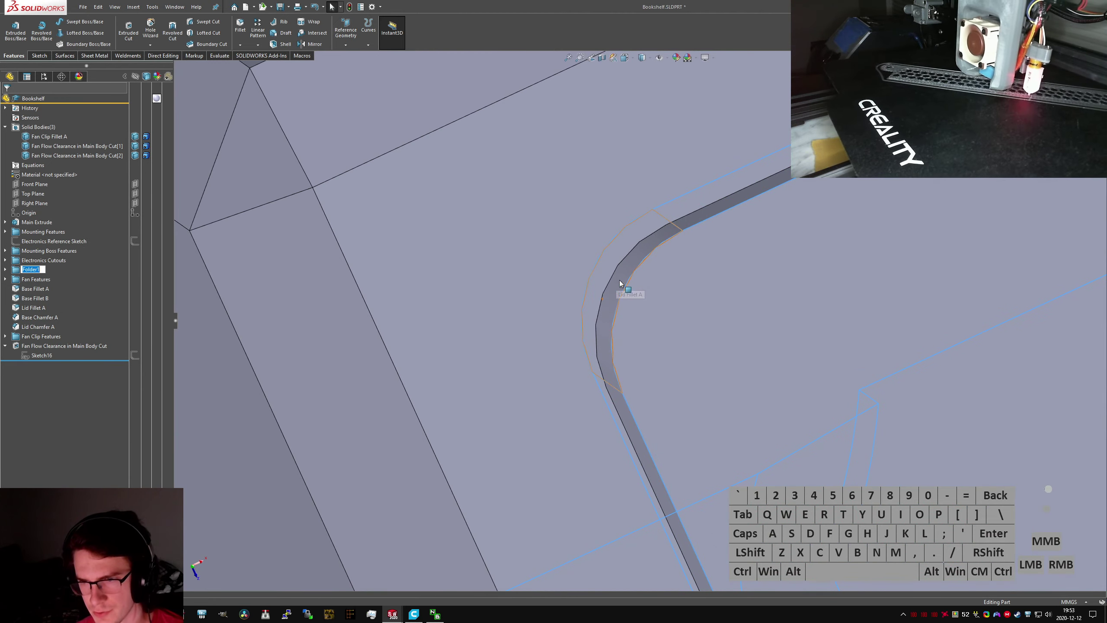
middle_drag(619, 330, 610, 252)
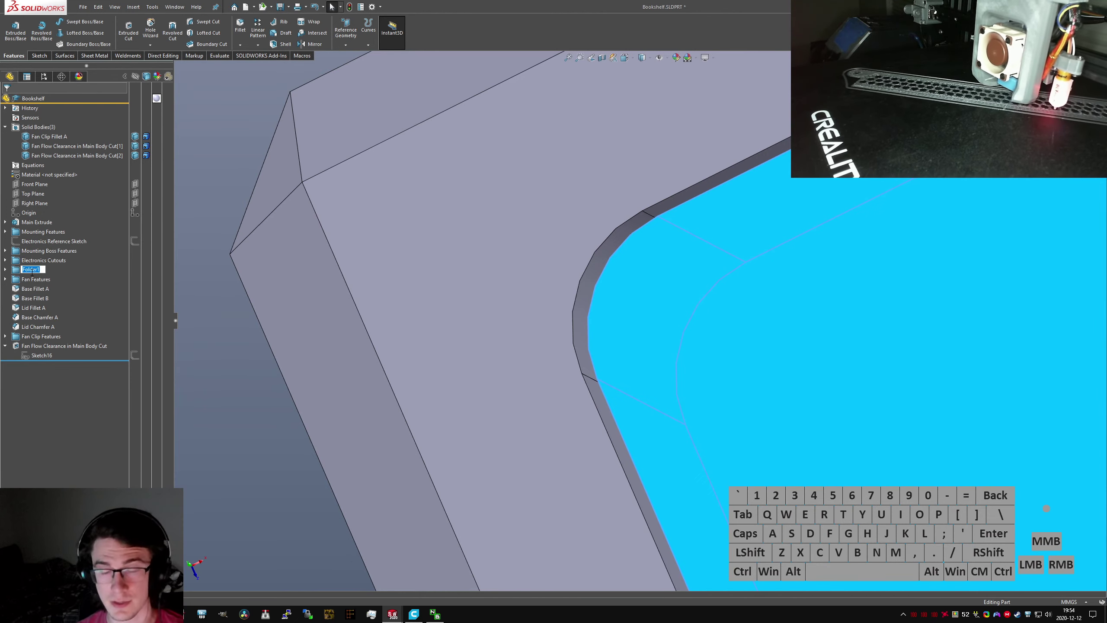
text(Lid)
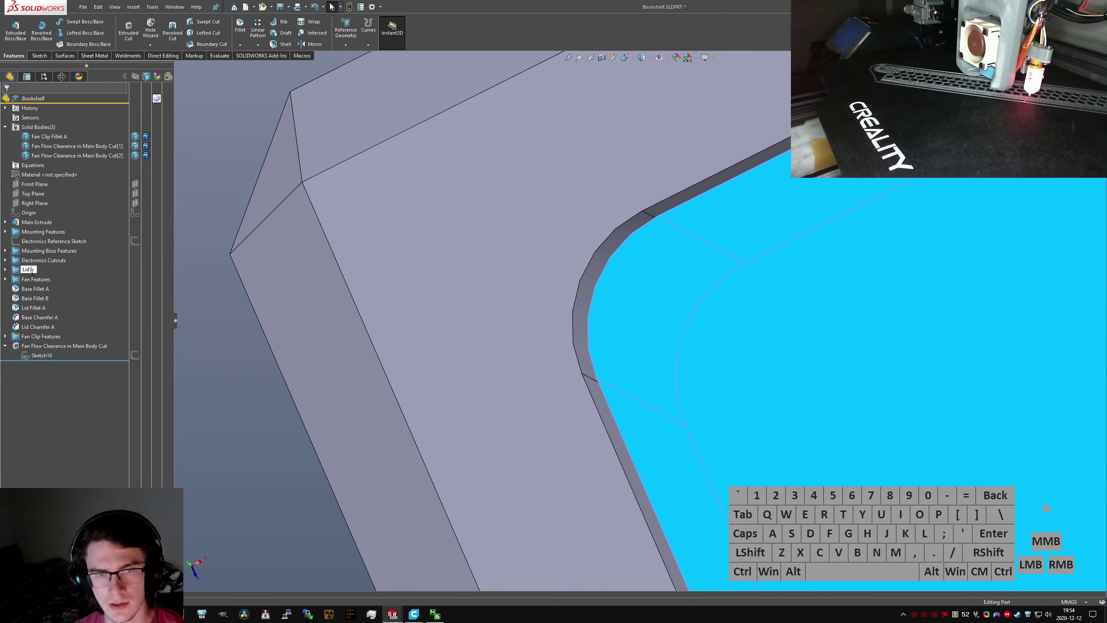
text( Features)
key(Return)
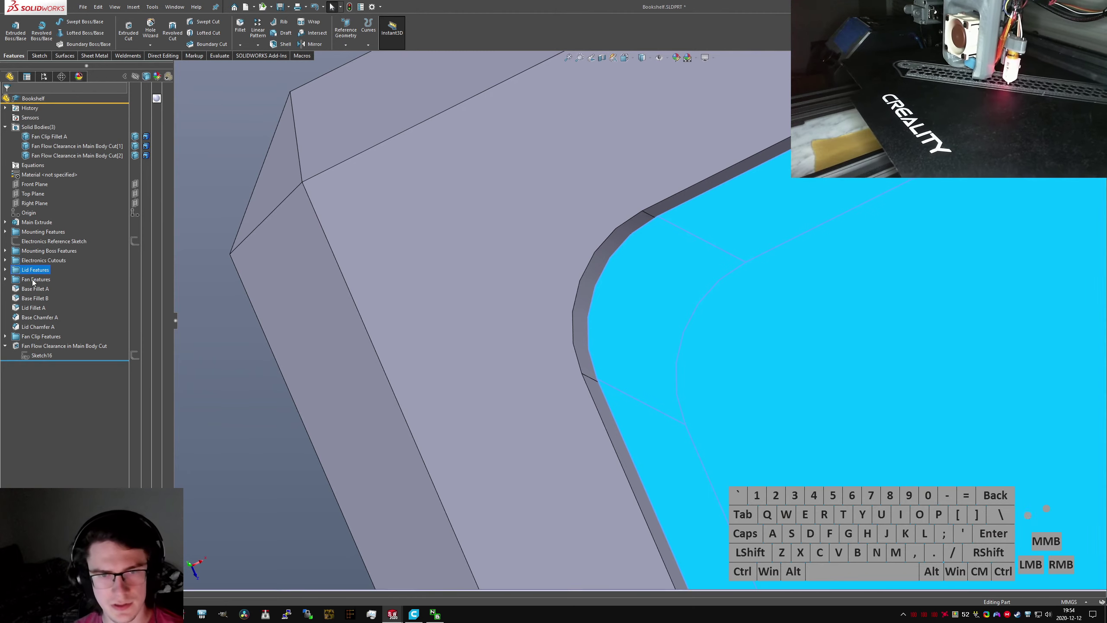
Group the features from Base Fillet A to Lid Chamfer A in a new folder named Various Fillets and save the part
click(35, 288)
shift+click(44, 326)
right_click(46, 327)
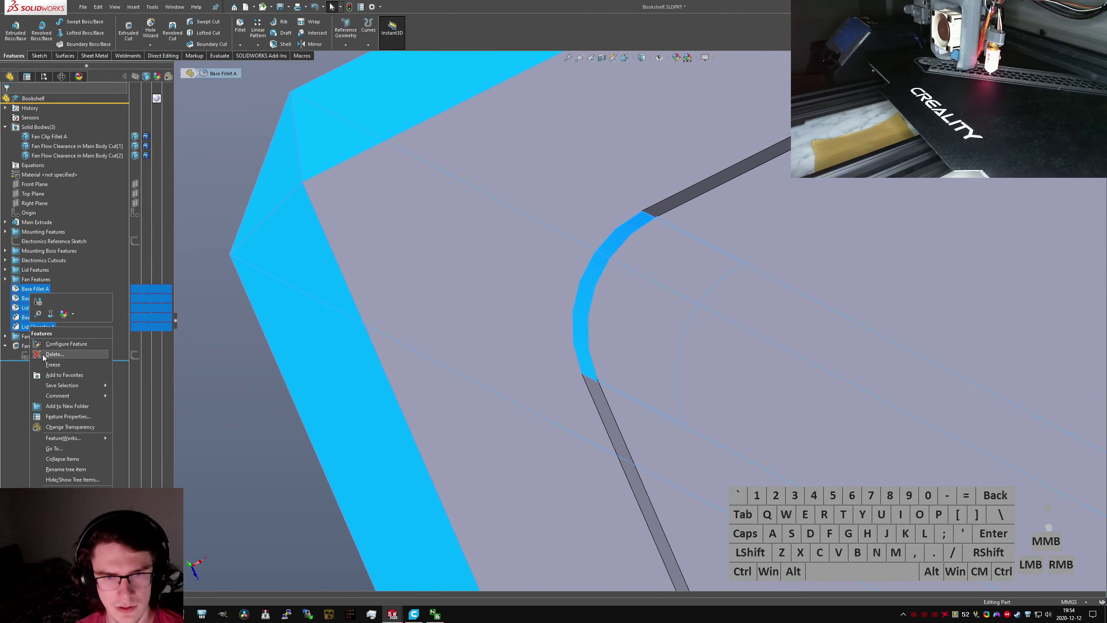
click(51, 406)
text(Va)
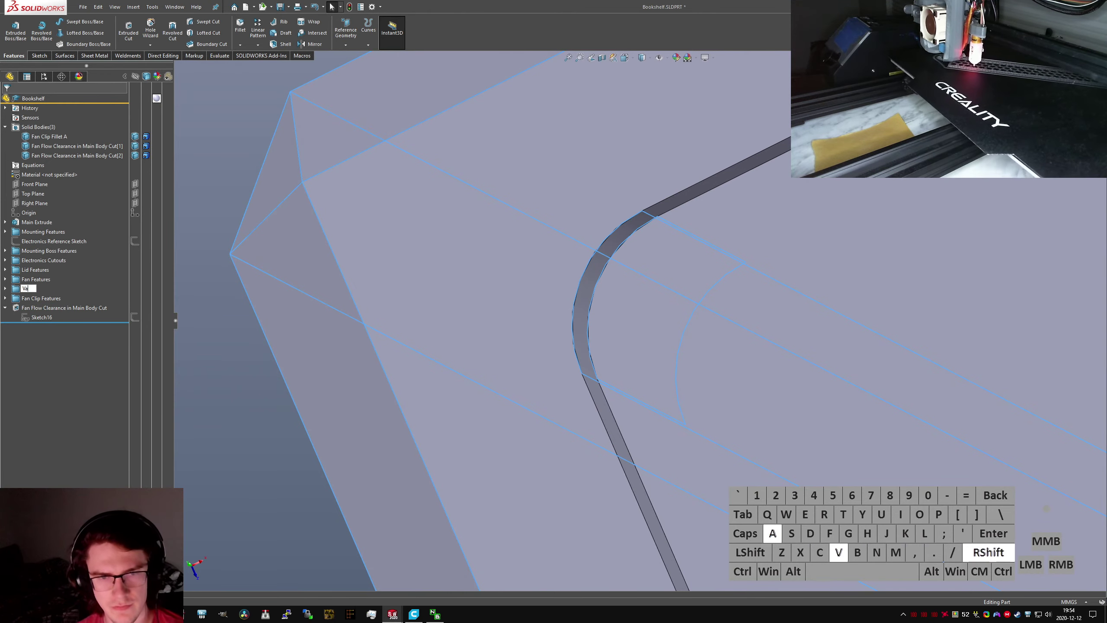
text(rious Fillets)
key(Return)
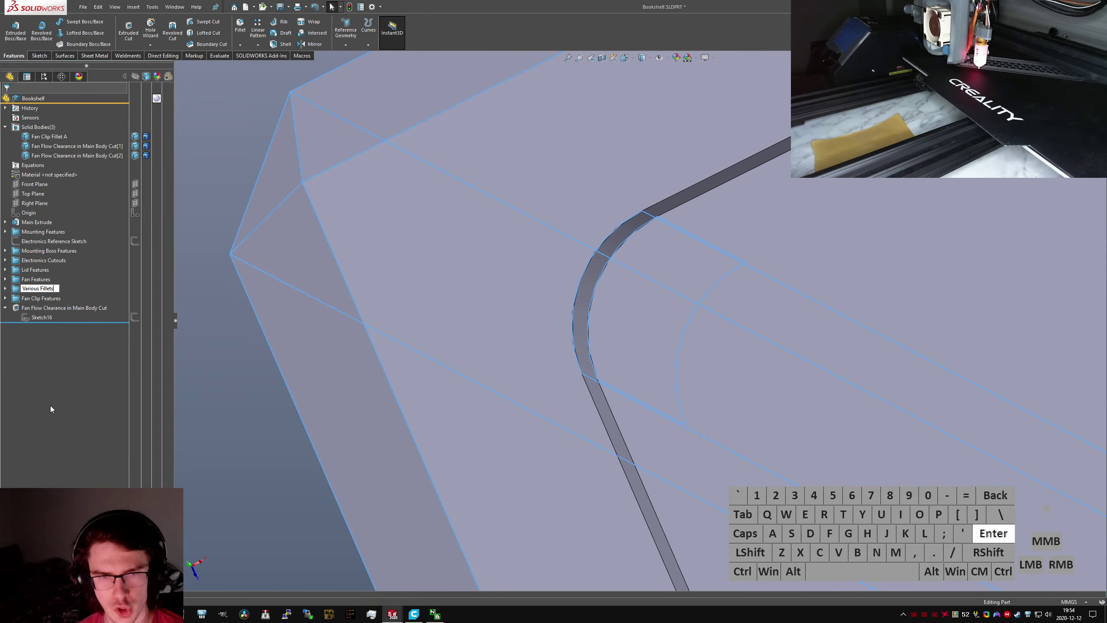
key(ctrl+s)
Switch from the Bookshelf part to the Top Level assembly
scroll(426, 282, up, 4)
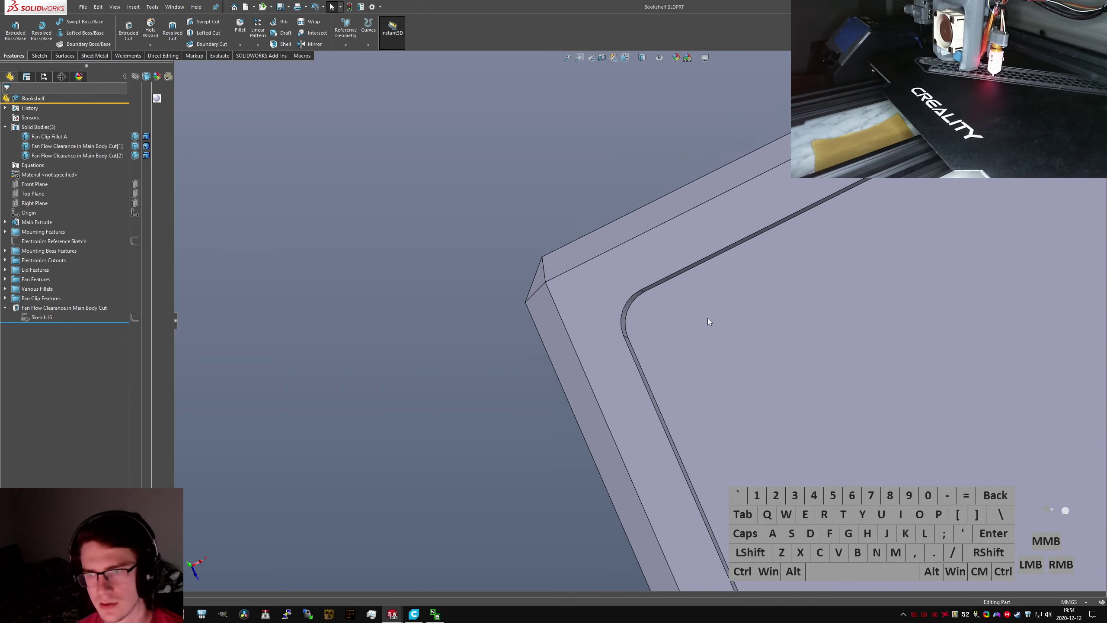
scroll(708, 318, up, 5)
middle_drag(870, 308, 841, 331)
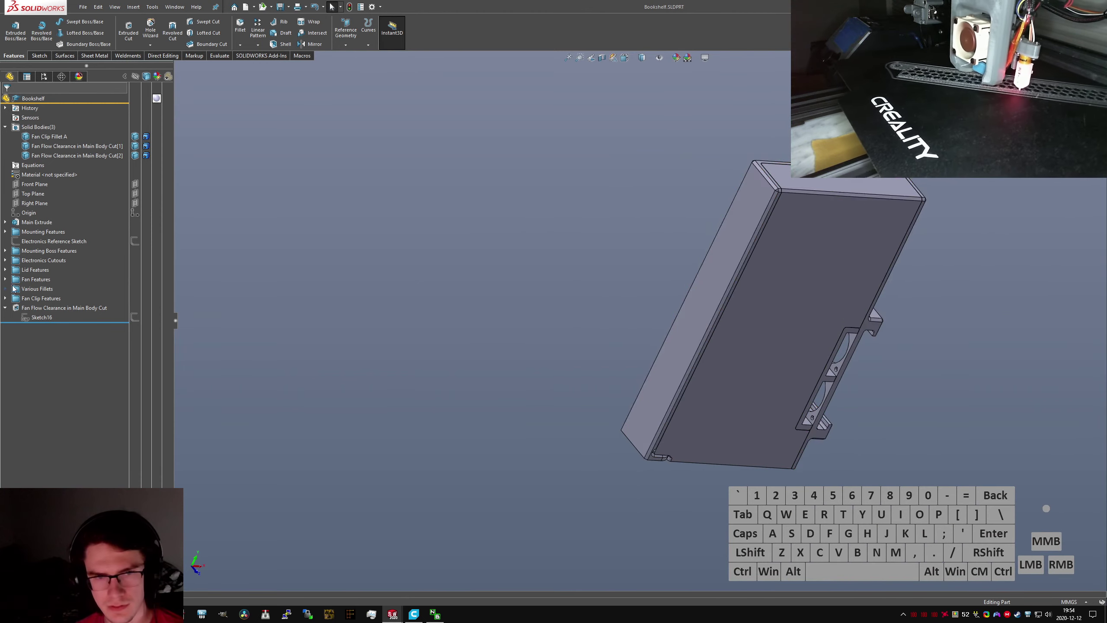
middle_drag(664, 345, 774, 347)
click(775, 347)
key(ctrl+Tab)
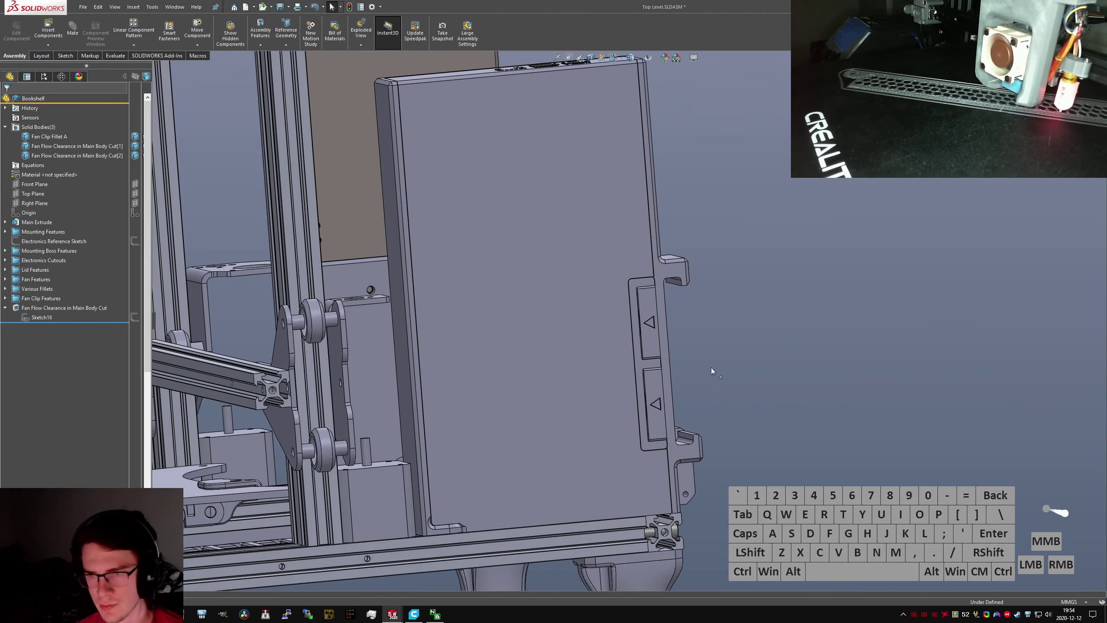
Hide the solid body Fan Flow Clearance in Main Body Cut[1] of the Bookshelf component
scroll(603, 321, up, 4)
middle_drag(595, 317, 571, 326)
click(570, 325)
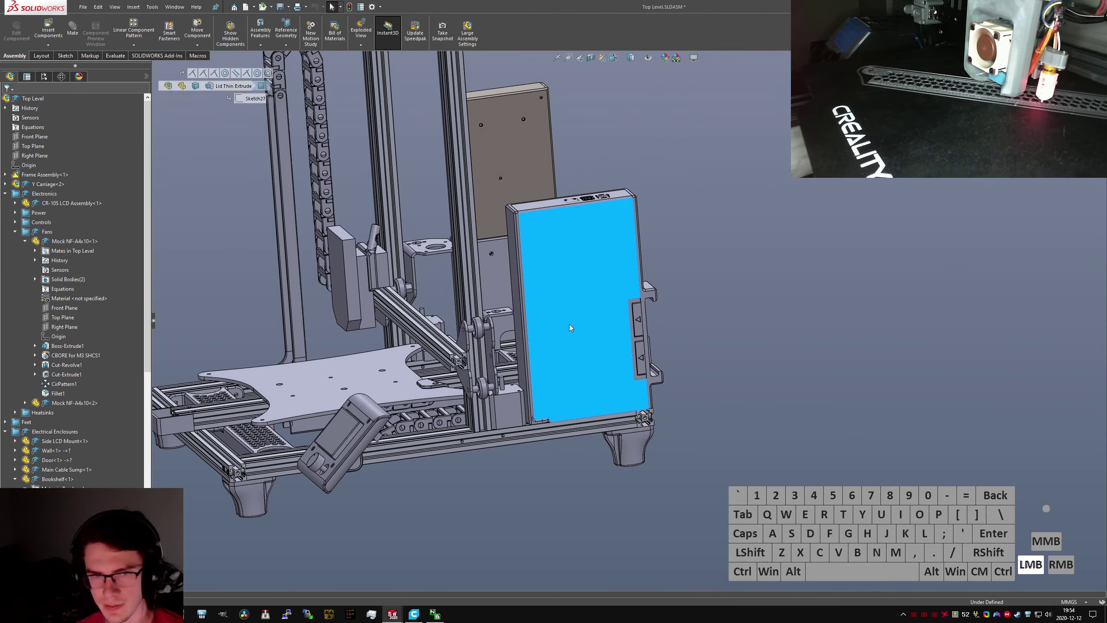
click(147, 77)
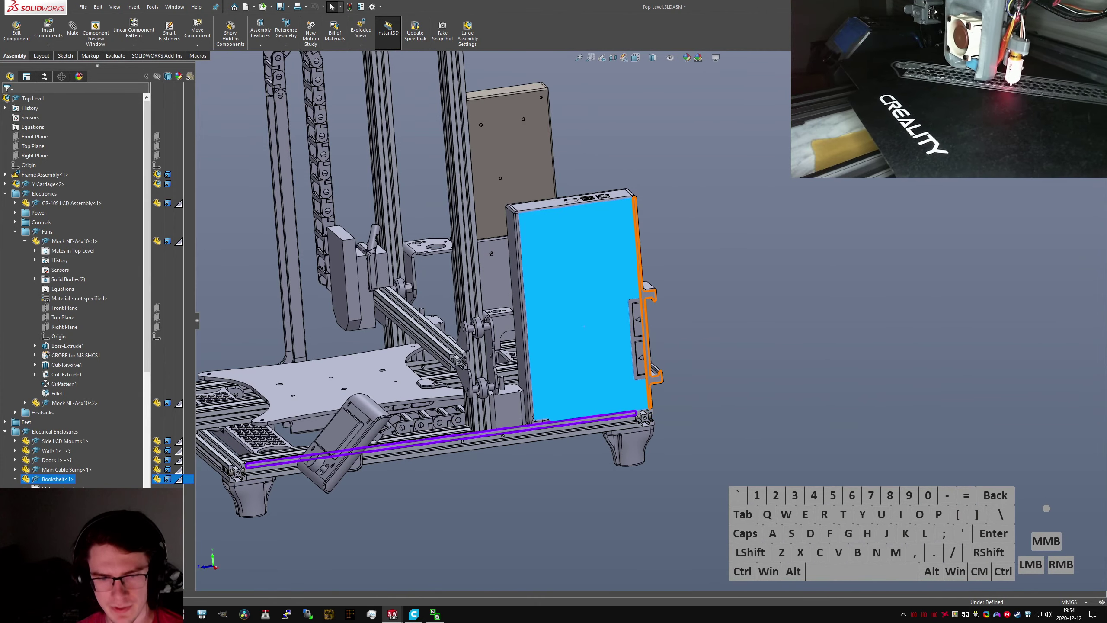
scroll(40, 488, down, 2)
click(25, 432)
click(15, 421)
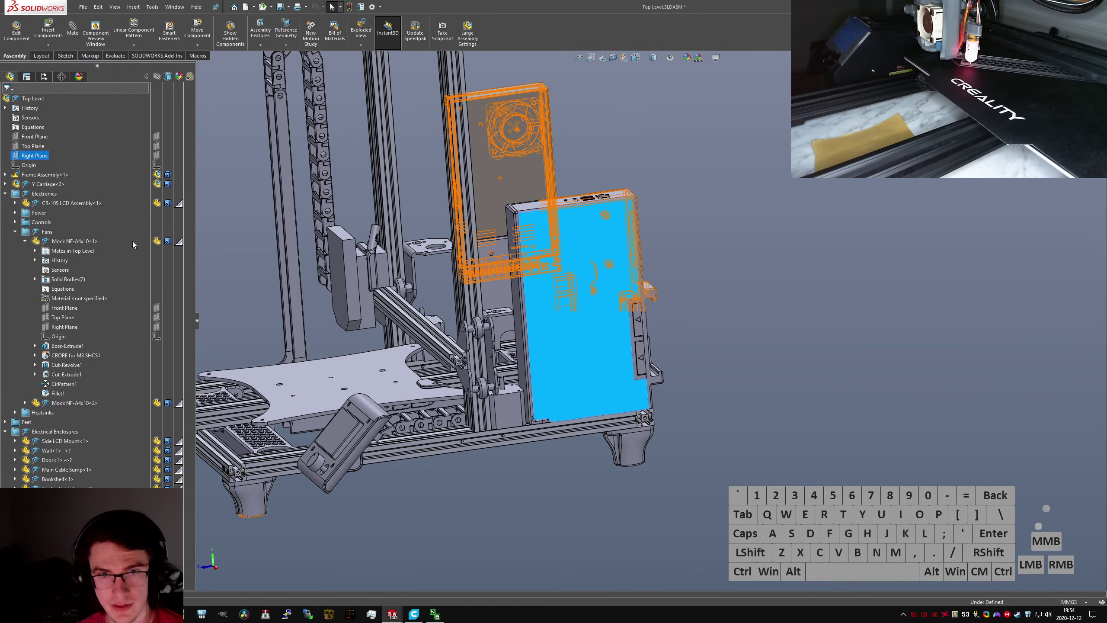
click(600, 338)
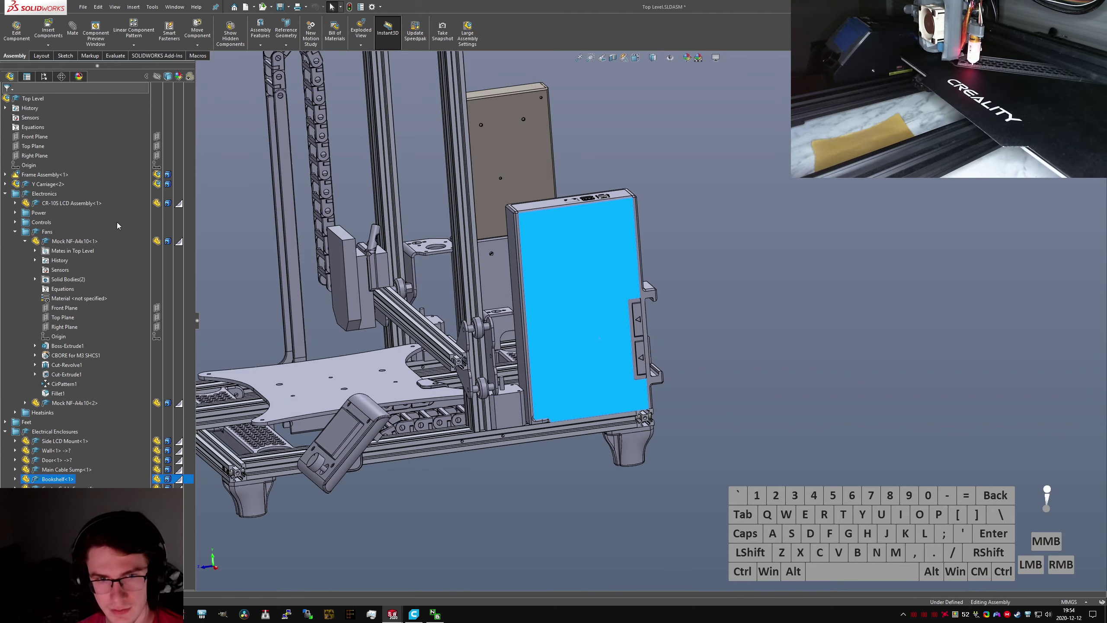
click(14, 480)
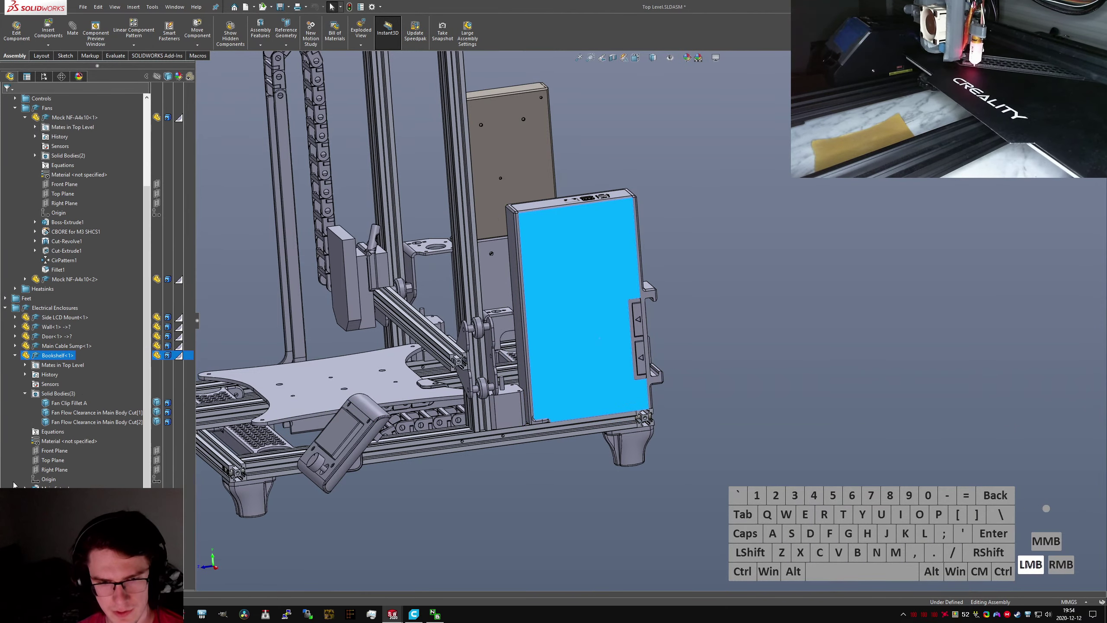
click(31, 399)
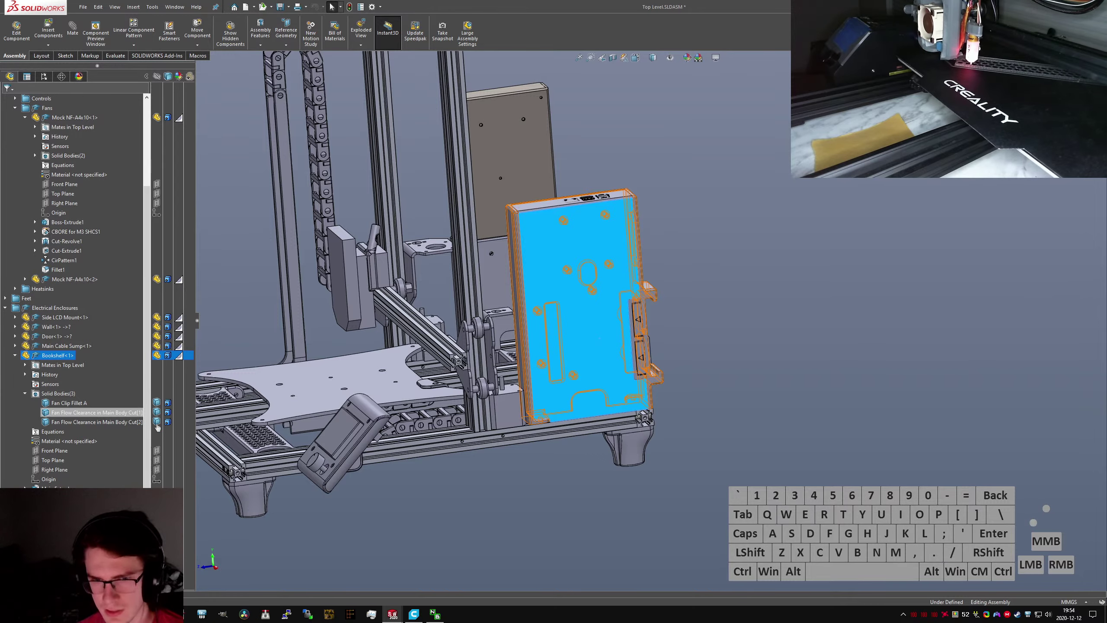
click(156, 412)
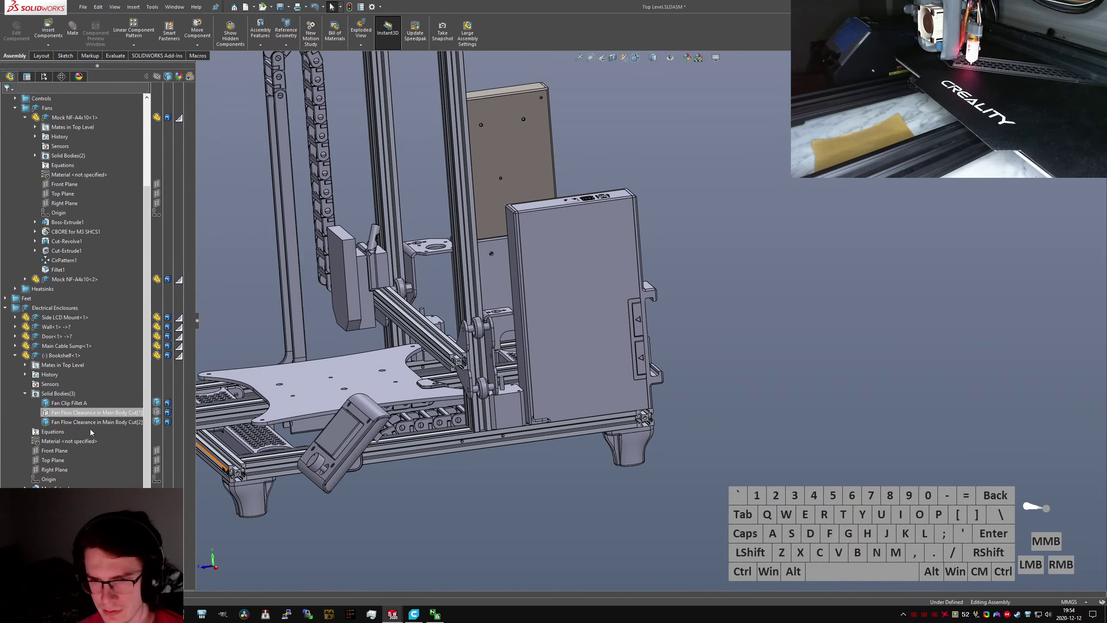
click(156, 413)
Examine the electronics inside the opened Bookshelf enclosure and their clearance to the lid
click(573, 306)
middle_drag(573, 306, 556, 259)
scroll(530, 261, down, 3)
scroll(564, 342, up, 3)
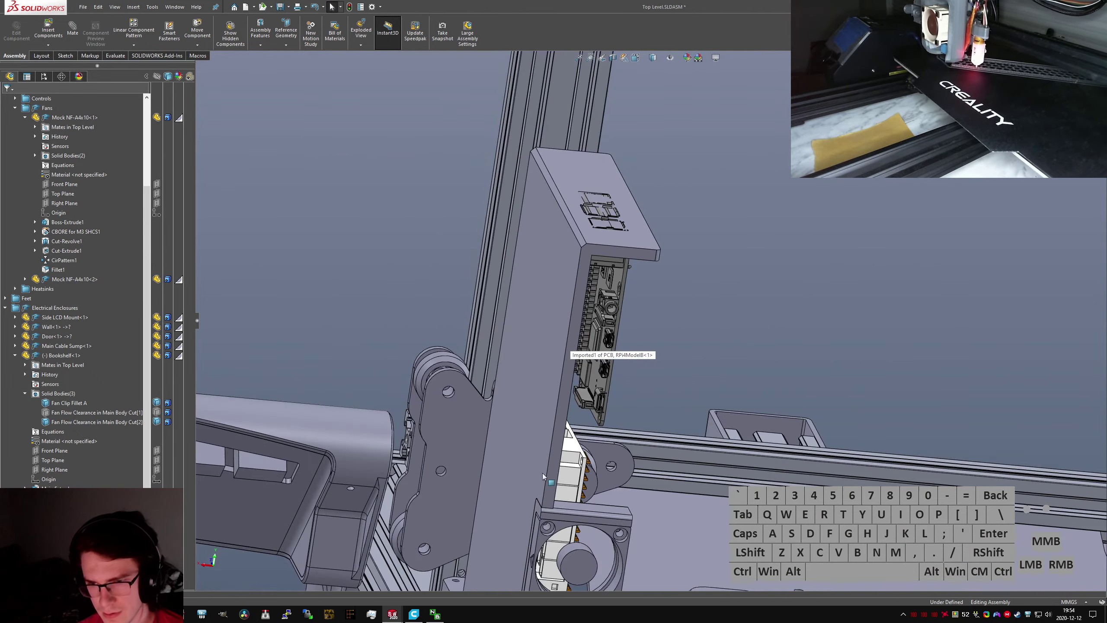
middle_drag(564, 342, 518, 353)
scroll(601, 437, down, 3)
middle_drag(602, 438, 612, 497)
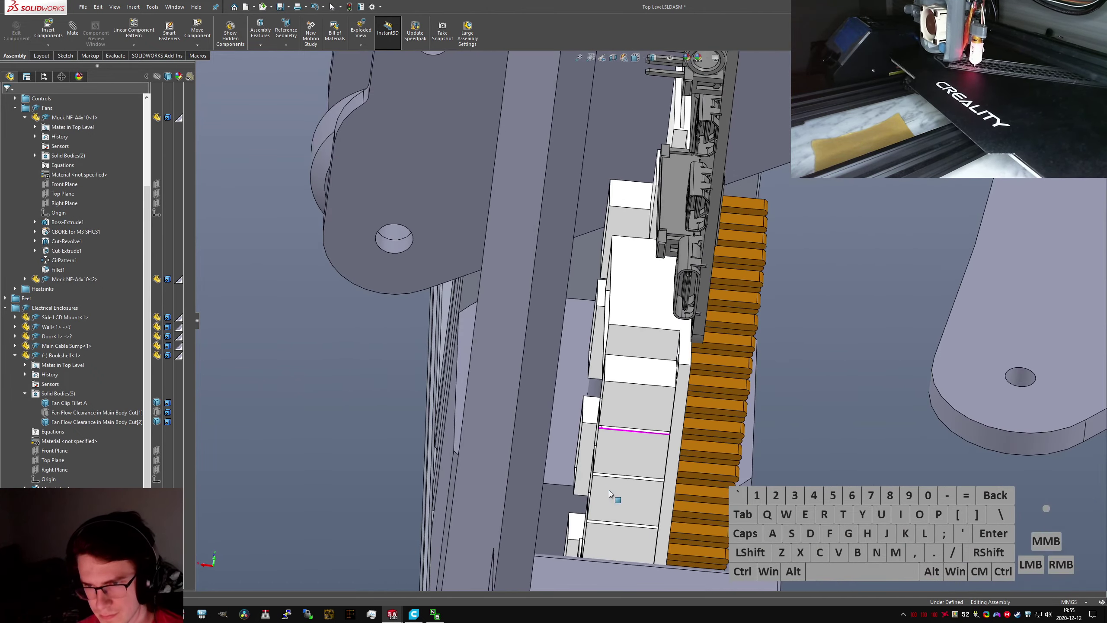
scroll(613, 493, up, 4)
middle_drag(638, 379, 640, 349)
scroll(643, 345, down, 6)
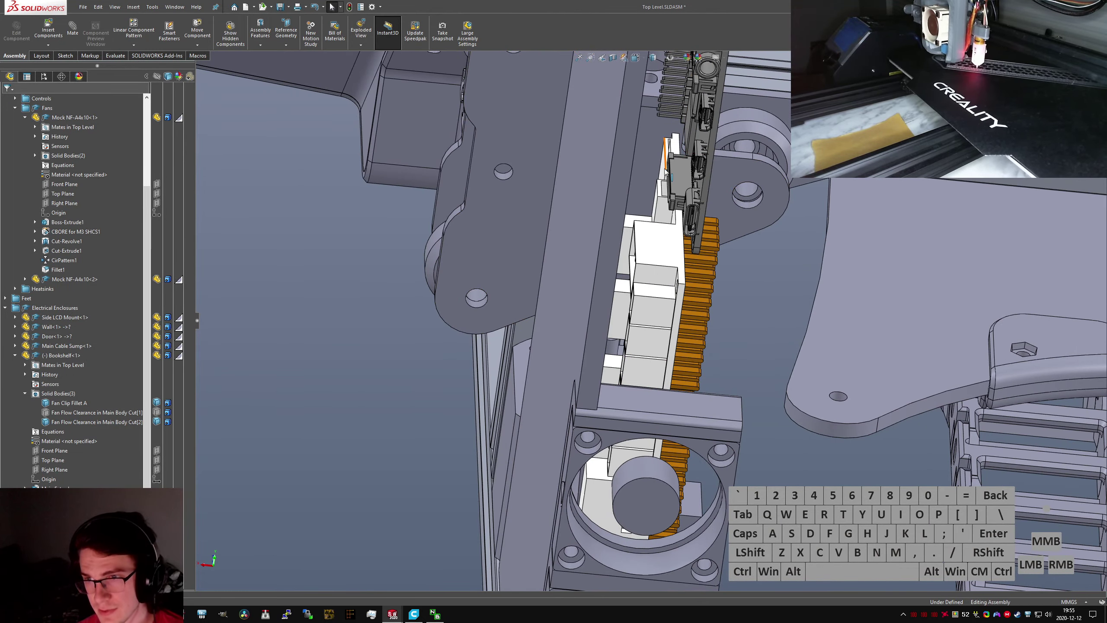
Check the distance between the Original Control Board and the inner face of the Bookshelf lid
click(662, 207)
scroll(641, 236, up, 2)
middle_drag(640, 235, 460, 272)
click(479, 325)
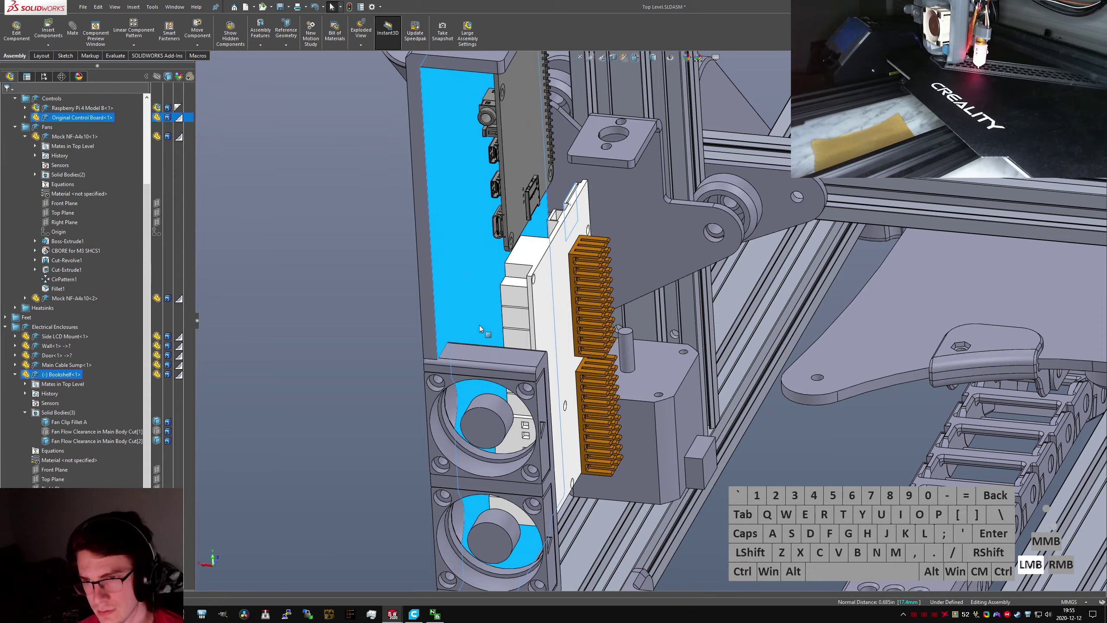
Look up 17.4 mm in inches in a Chrome window, close it, and return to the assembly with the selection cleared
scroll(479, 325, up, 5)
middle_drag(546, 262, 531, 298)
key(super)
text(chrome)
key(Return)
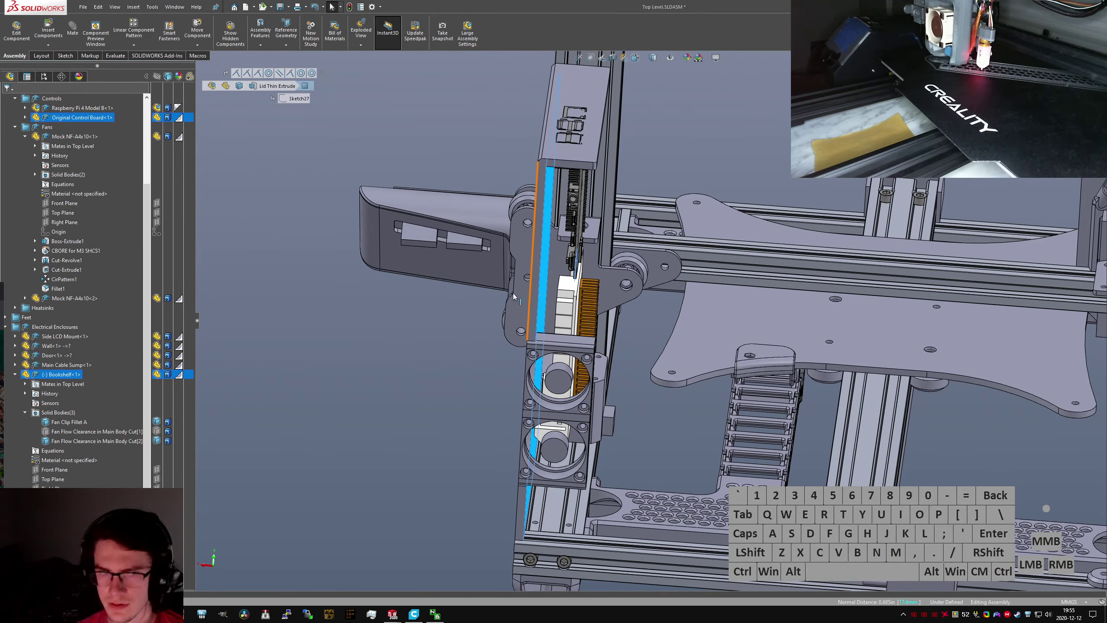
drag(362, 194, 468, 168)
text(1)
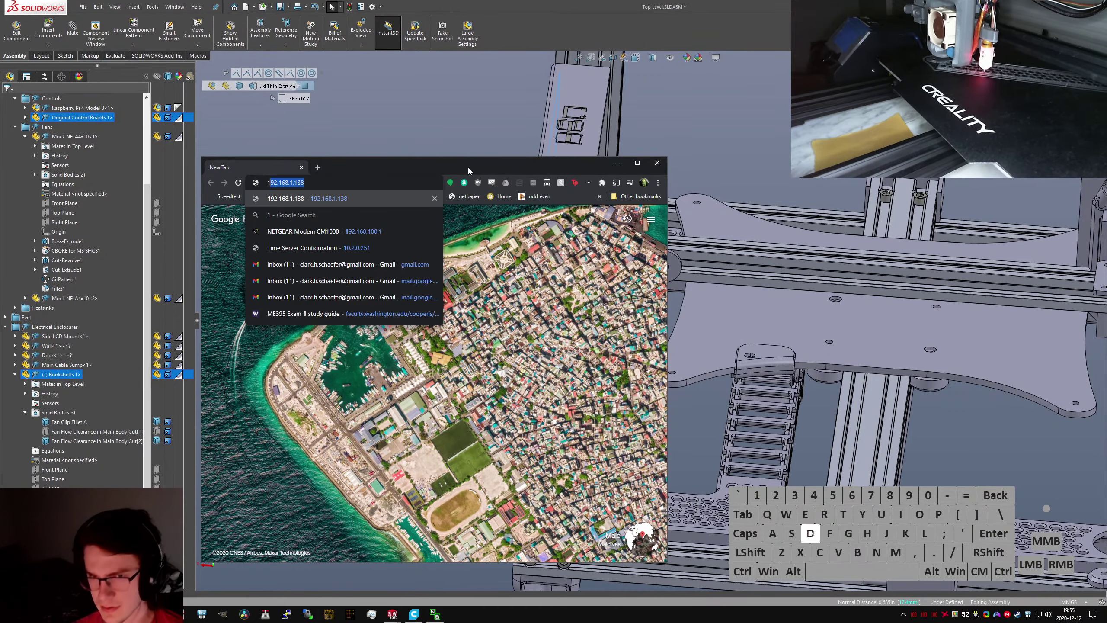
text(7.4 m inches)
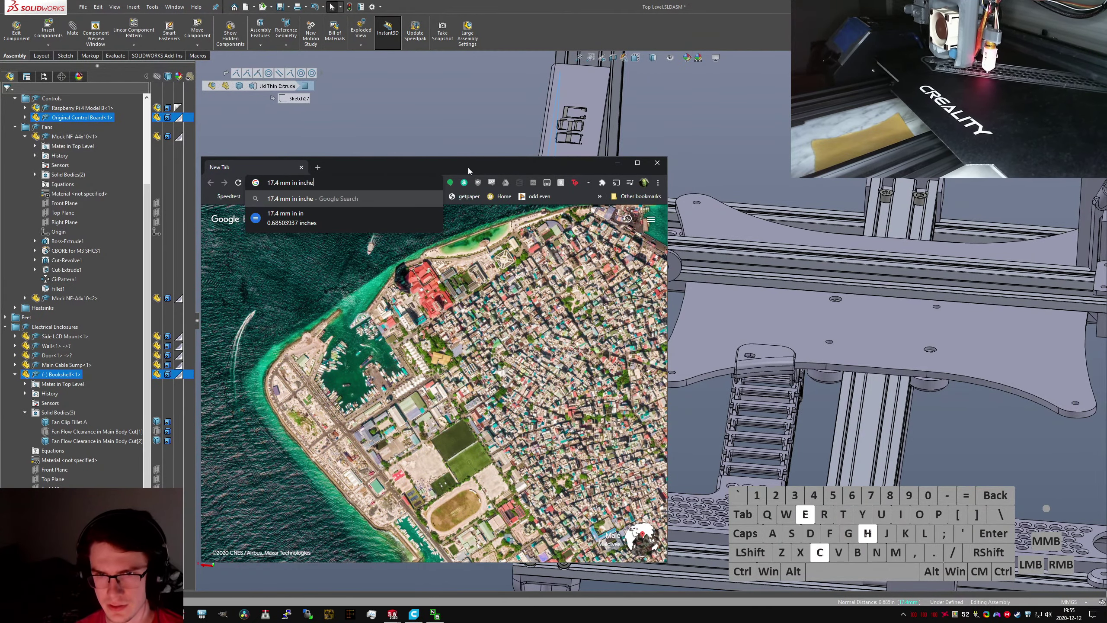
key(ctrl+w)
click(468, 183)
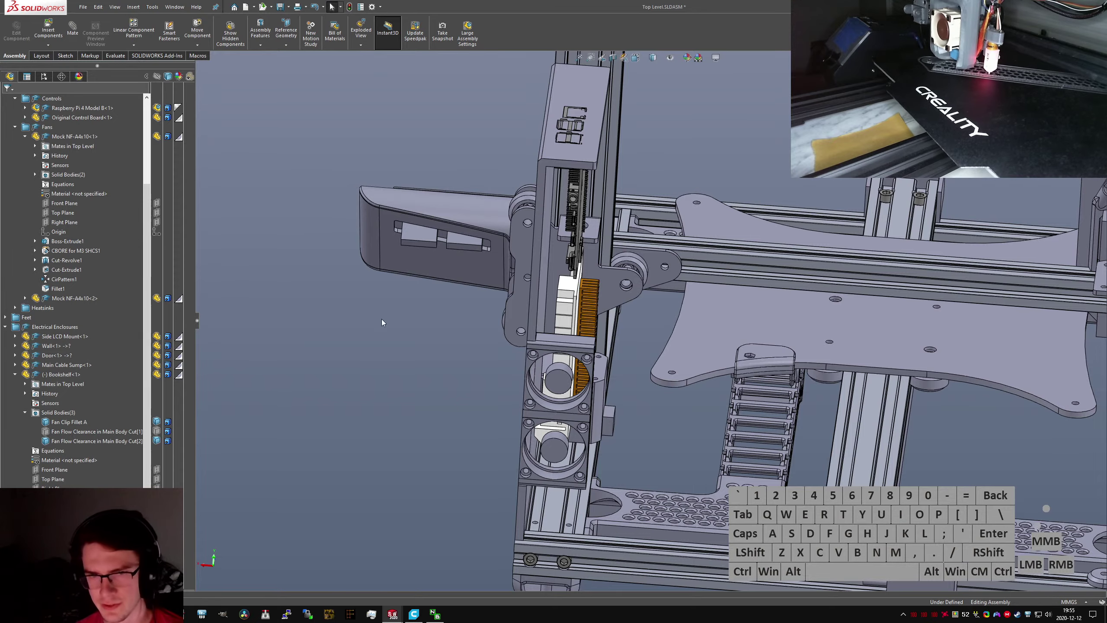
Show the hidden Bookshelf body Fan Flow Clearance in Main Body Cut[1] again
scroll(582, 319, down, 6)
middle_drag(618, 345, 399, 283)
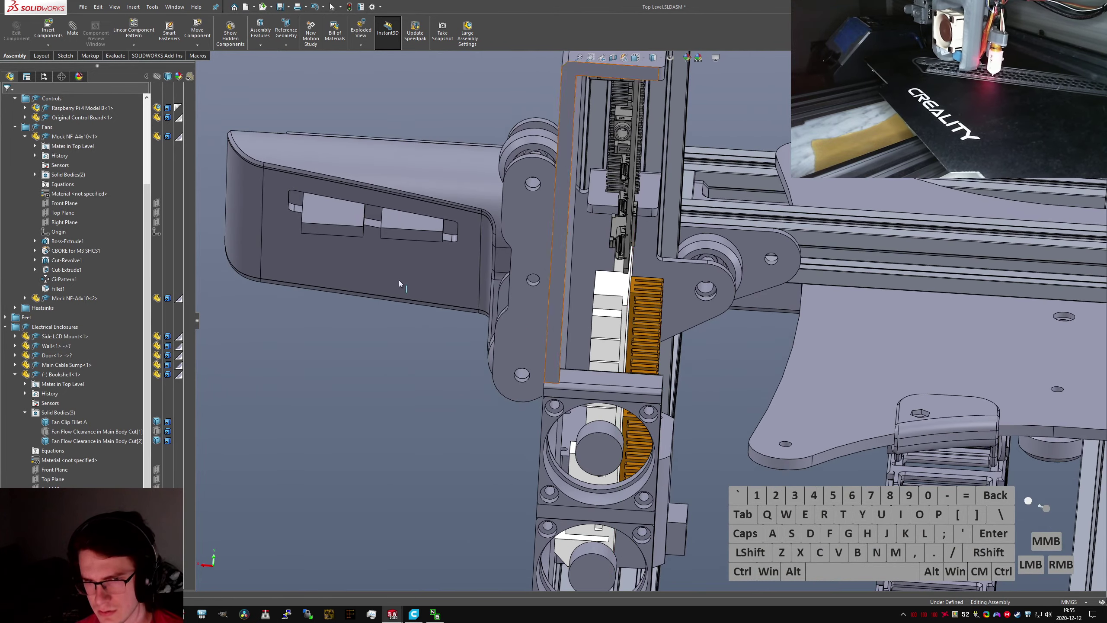
click(89, 431)
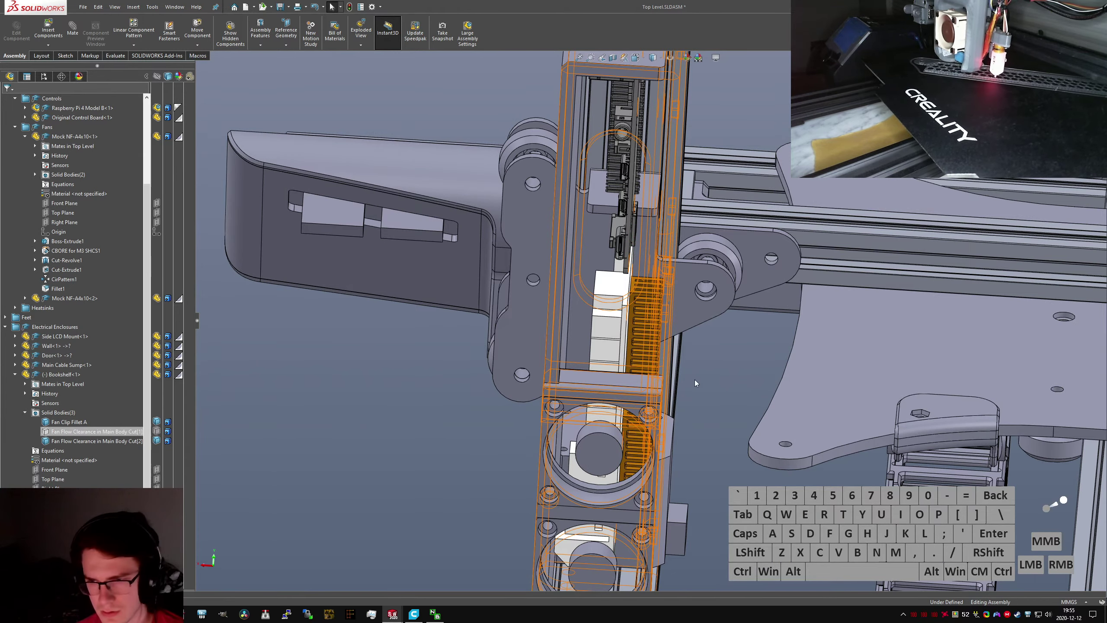
Measure the distance between a heatsink fin tip and the Bookshelf's outer face around the ventilation slot
scroll(684, 381, up, 5)
middle_drag(684, 381, 554, 409)
scroll(742, 329, down, 11)
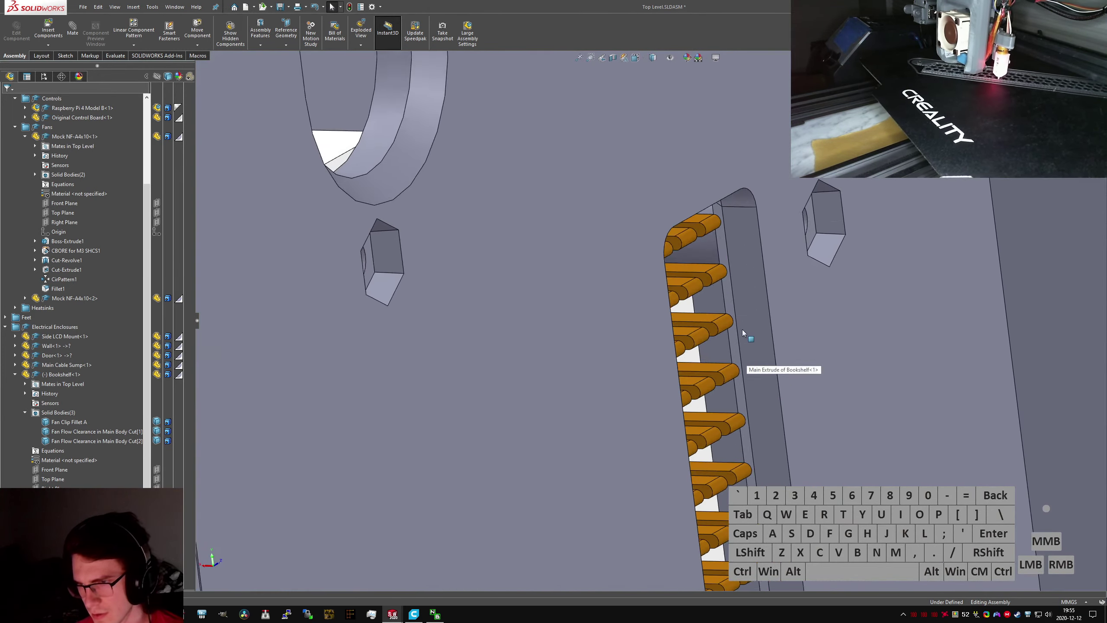
scroll(742, 329, down, 3)
scroll(741, 329, up, 4)
ctrl+click(774, 339)
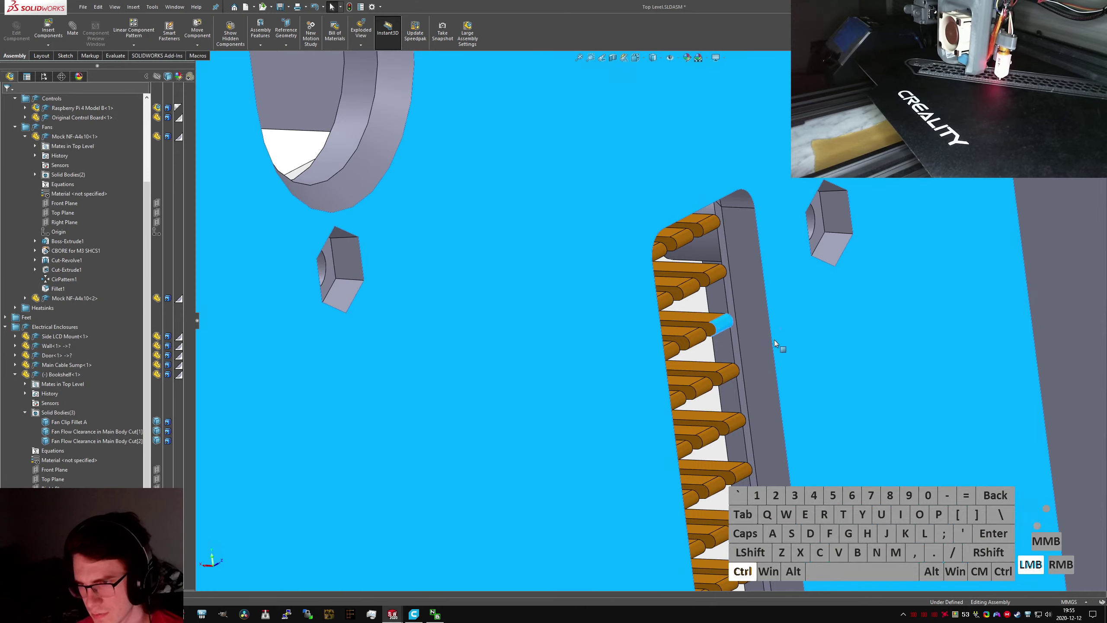
key(m)
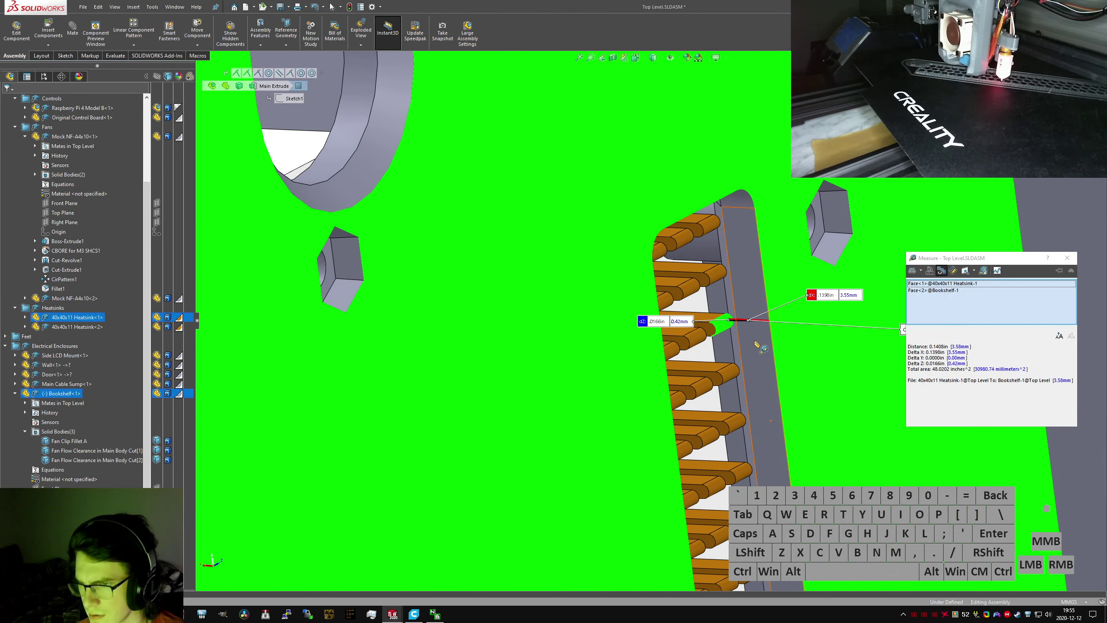
scroll(745, 330, down, 6)
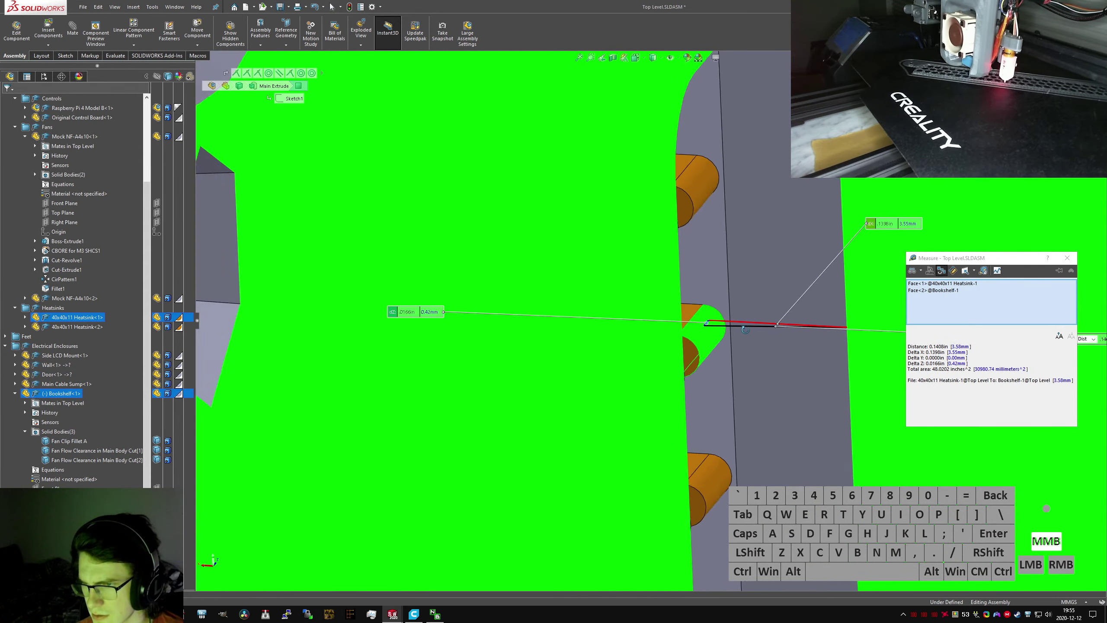
scroll(734, 346, up, 6)
middle_drag(745, 329, 697, 419)
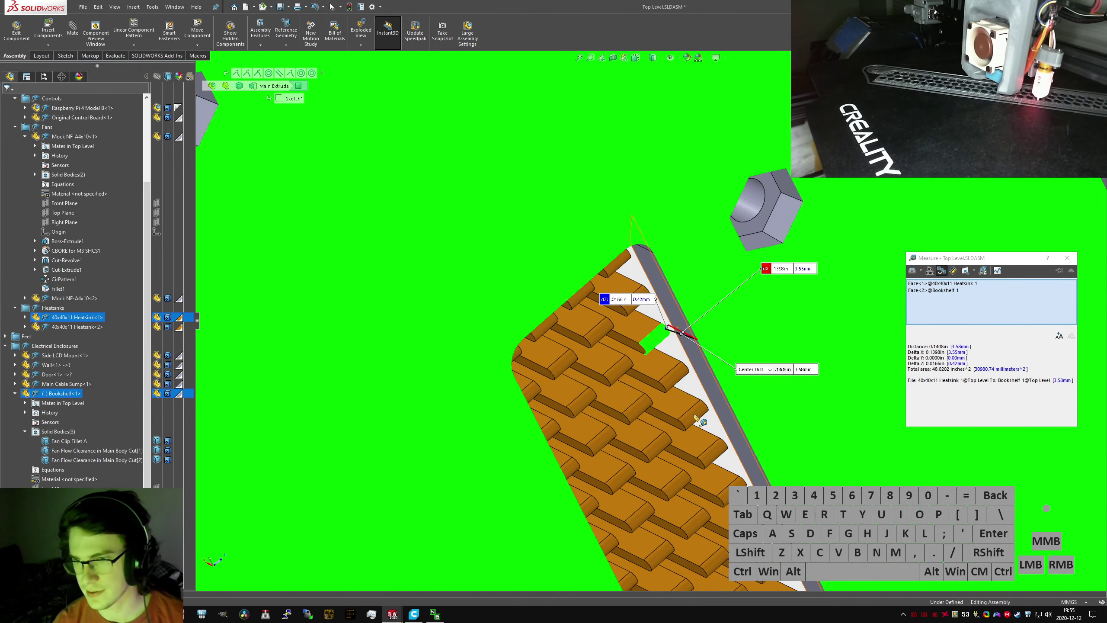
scroll(696, 417, up, 8)
key(Escape)
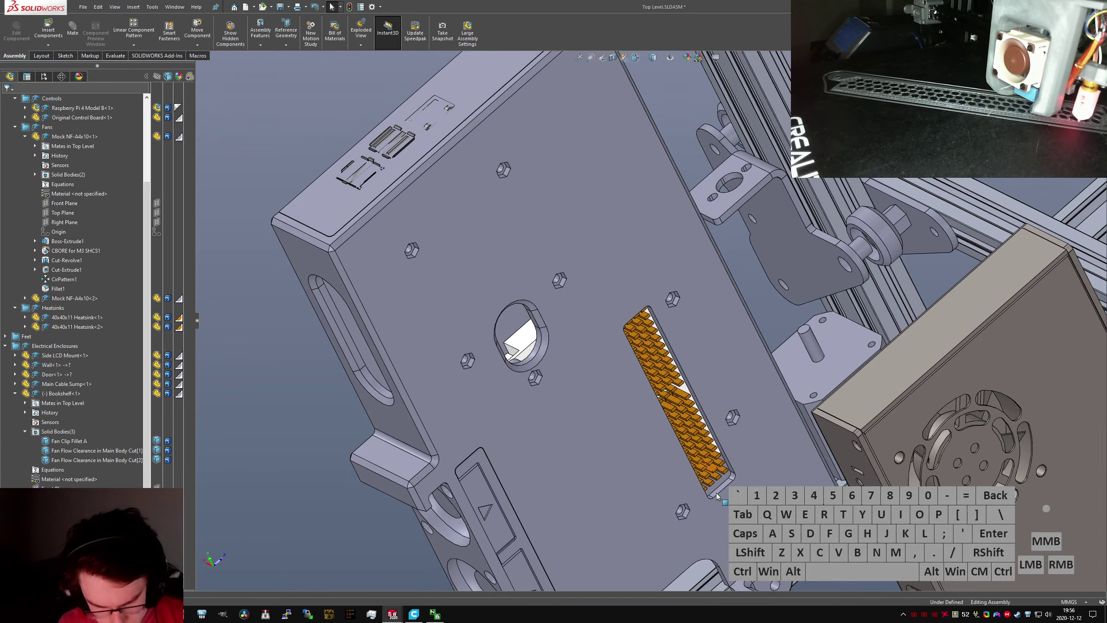
Check the distance between the side faces of the two 40x40x11 heatsinks at opposite edges of the ventilation slot
scroll(717, 495, down, 10)
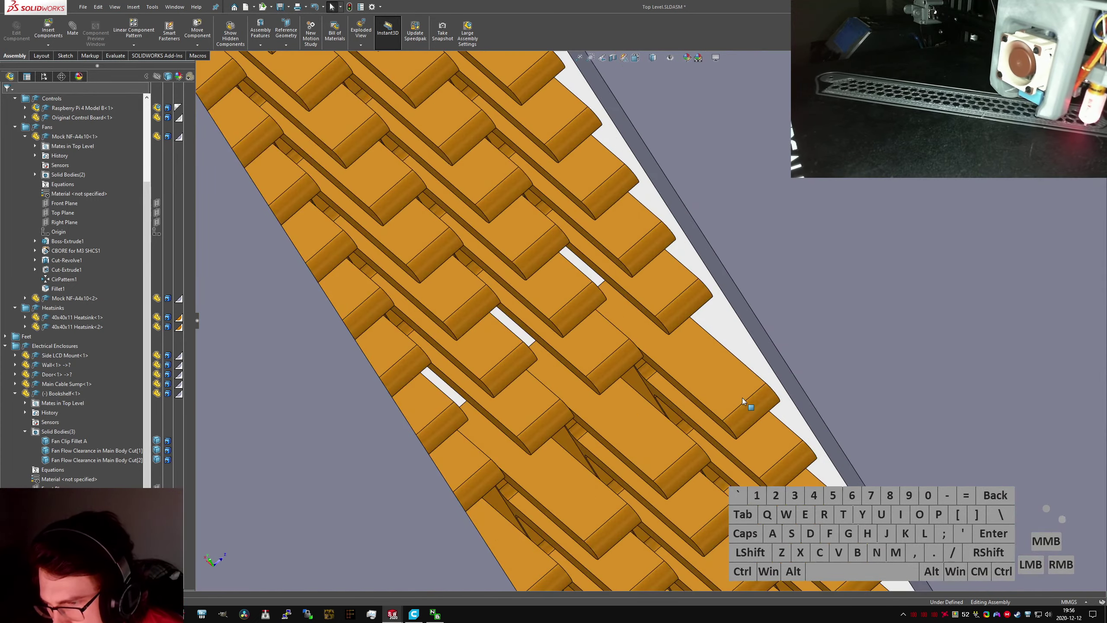
middle_drag(742, 398, 773, 410)
scroll(773, 410, down, 8)
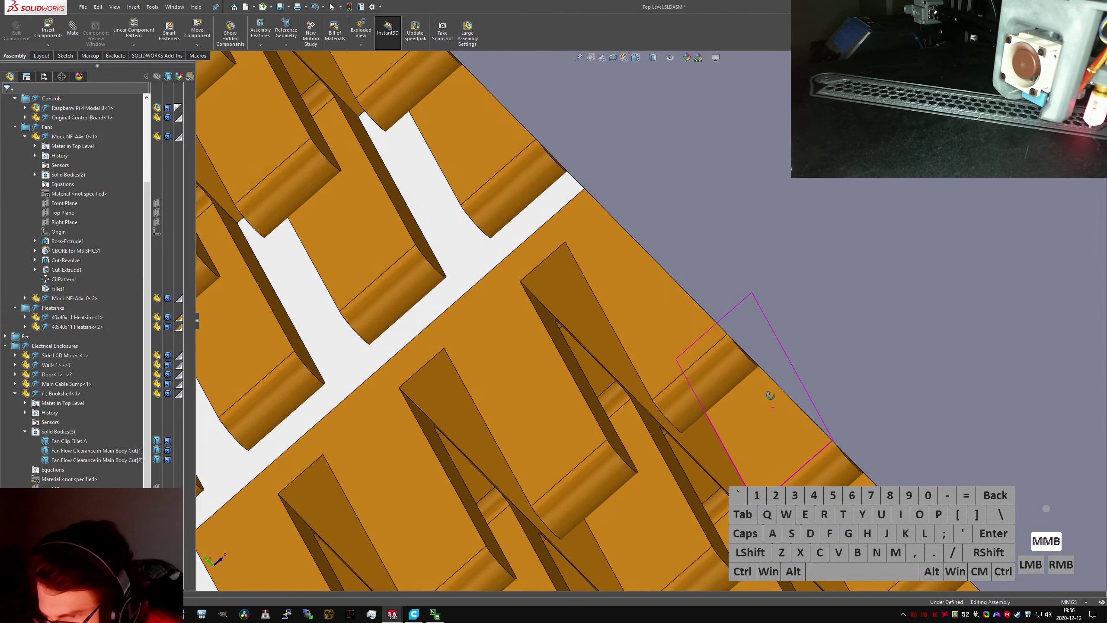
middle_drag(715, 337, 710, 322)
click(711, 322)
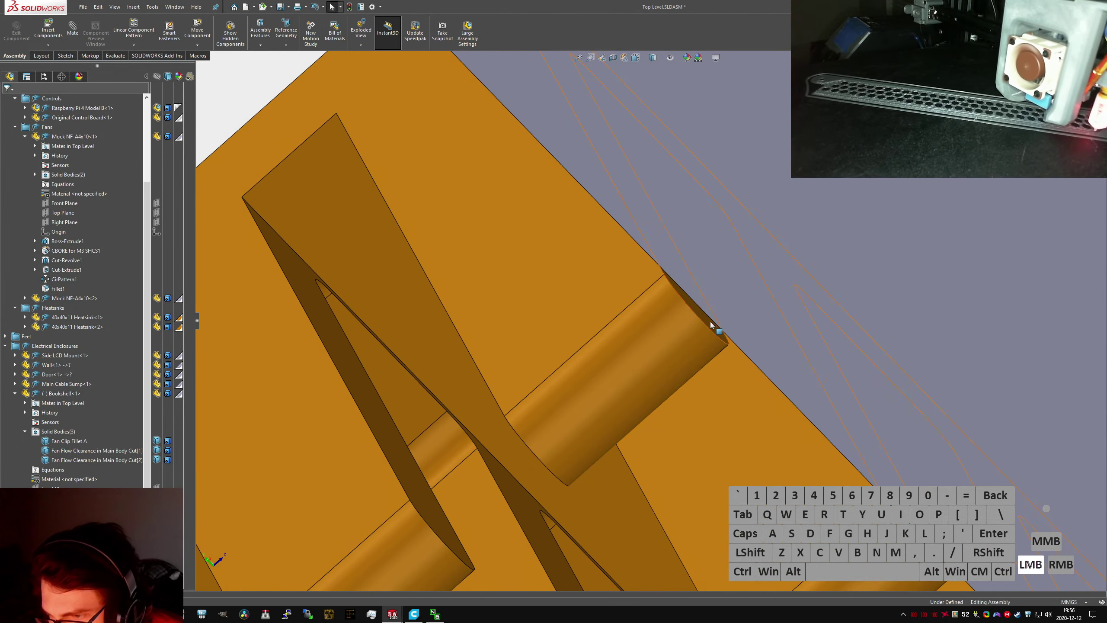
scroll(587, 471, up, 8)
middle_drag(586, 471, 550, 428)
scroll(549, 428, up, 10)
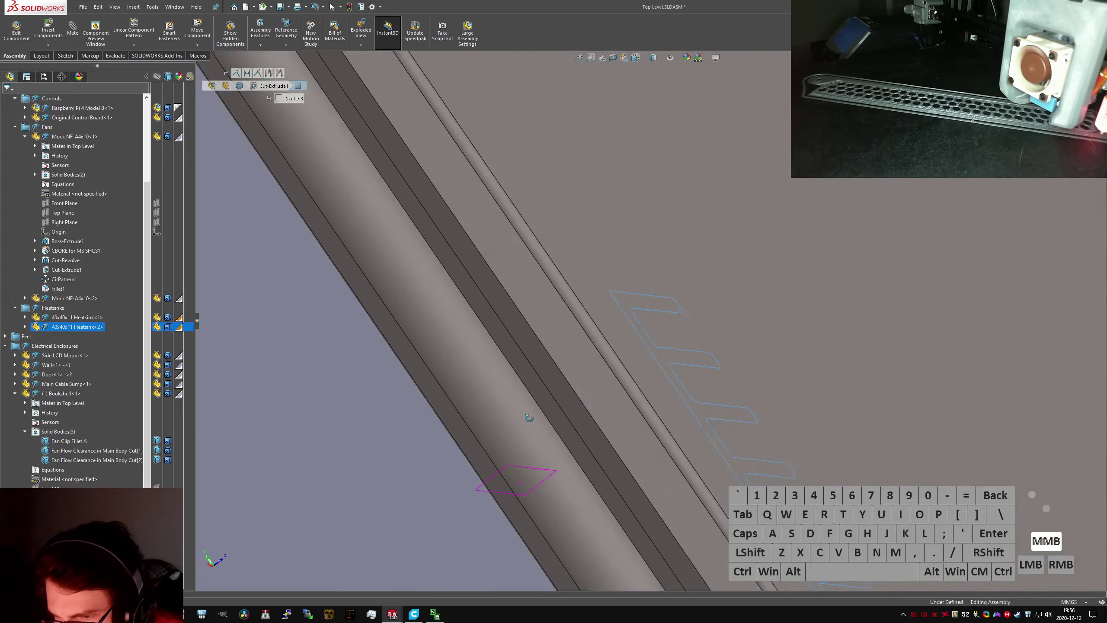
middle_drag(565, 242, 618, 261)
scroll(623, 263, down, 12)
scroll(628, 354, down, 5)
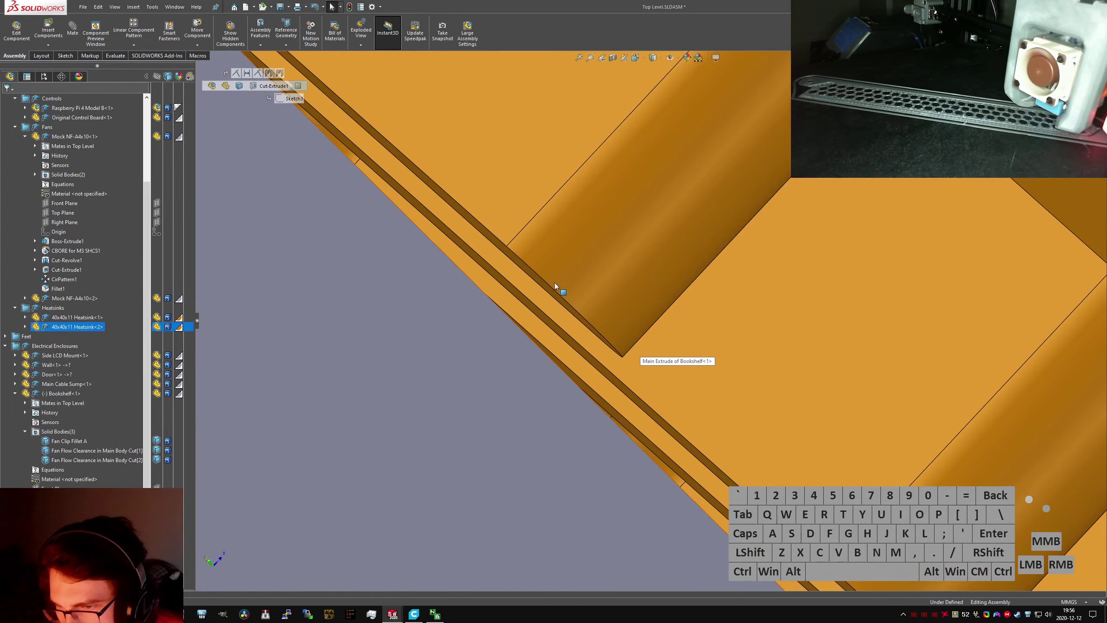
ctrl+click(523, 260)
scroll(606, 368, up, 8)
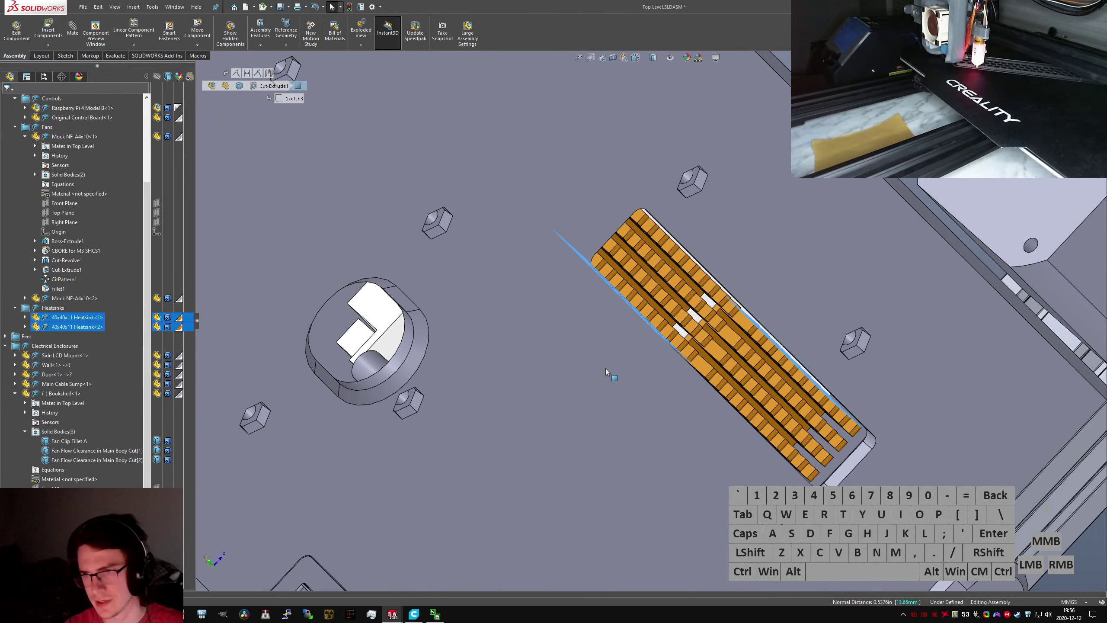
Open the 40x40x11 Heatsink part from the assembly and activate its Trimmed configuration
click(725, 346)
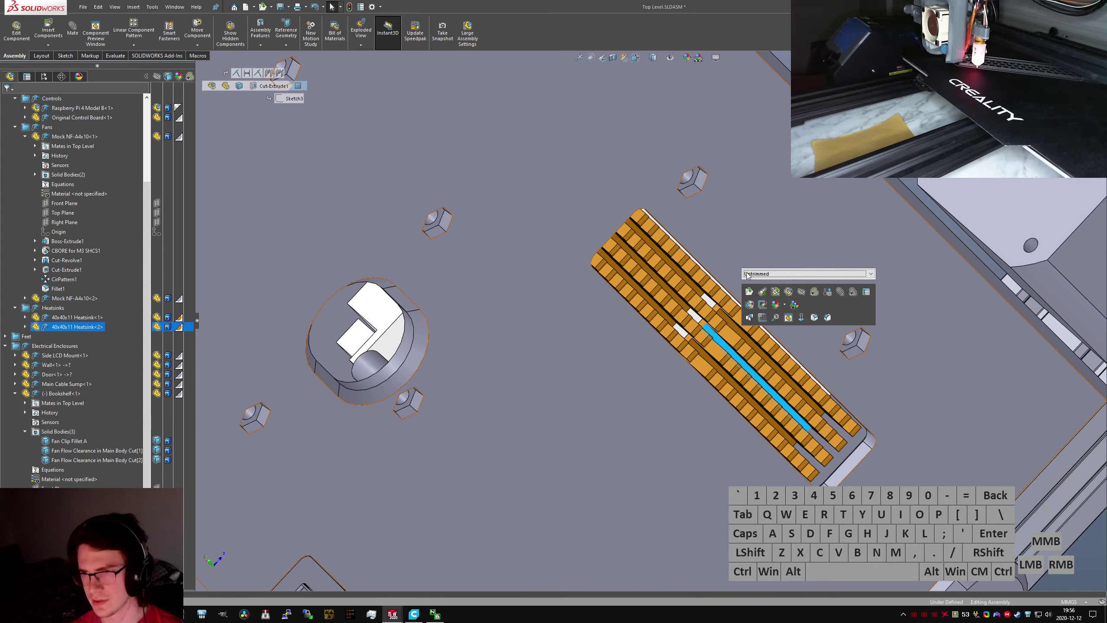
click(652, 428)
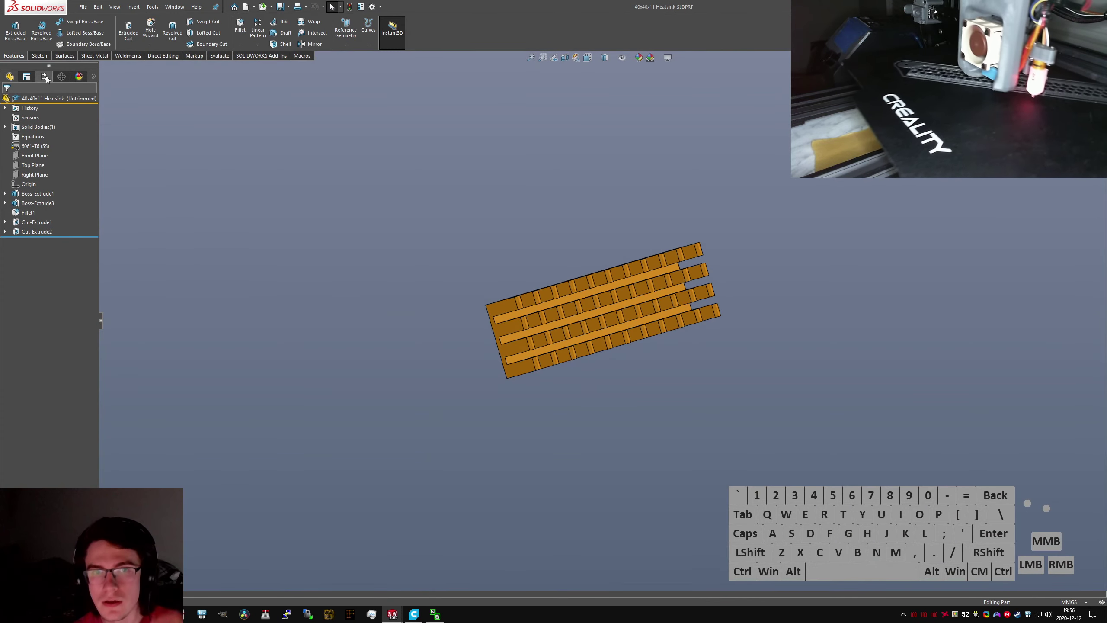
click(46, 77)
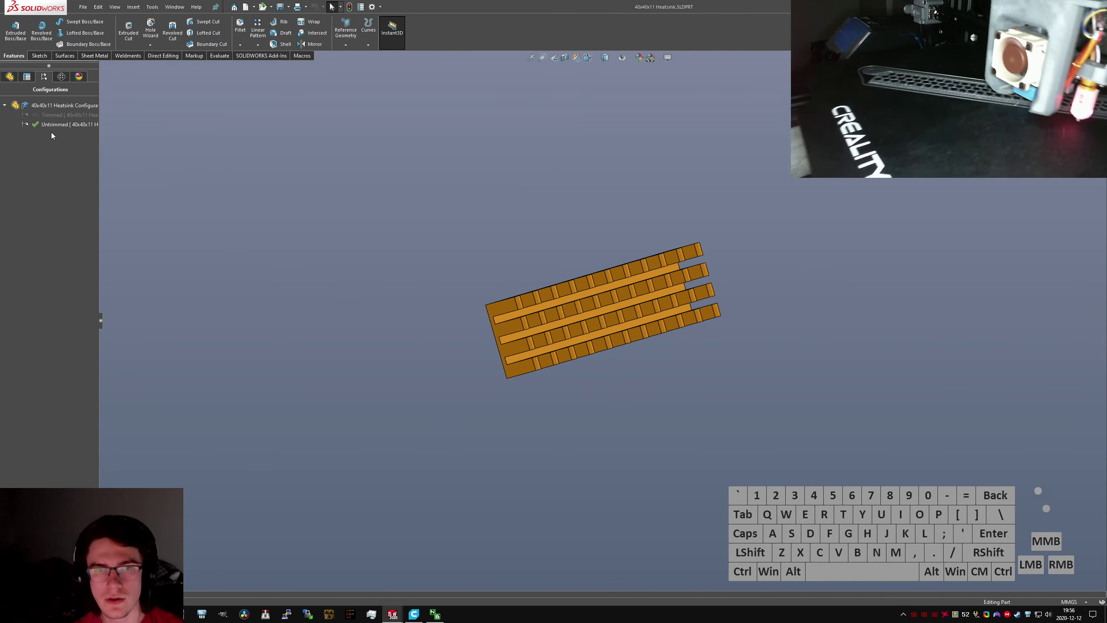
click(52, 124)
click(53, 116)
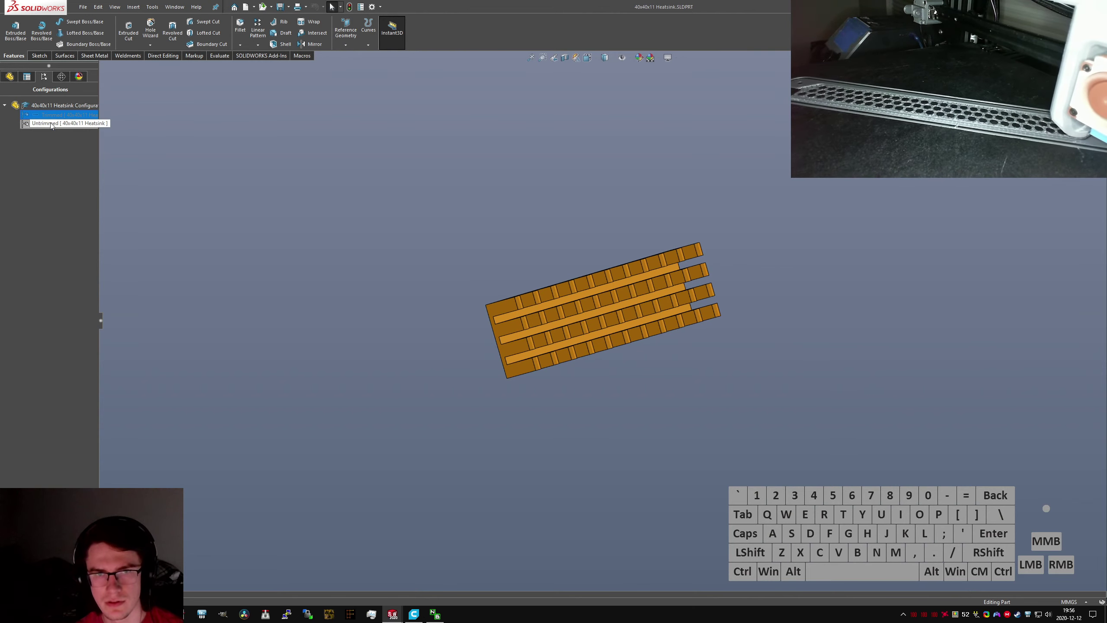
double_click(43, 114)
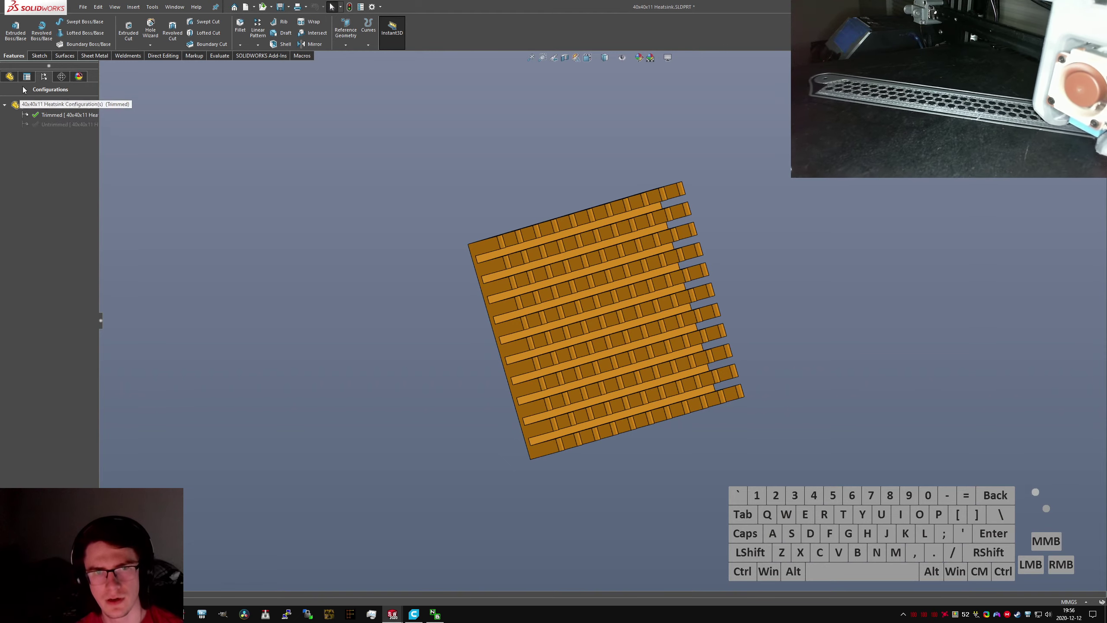
Swap the mixed-up configuration names by renaming the active full-size configuration as asdf and the other one as Trimmed
click(48, 115)
click(48, 116)
text(asdf)
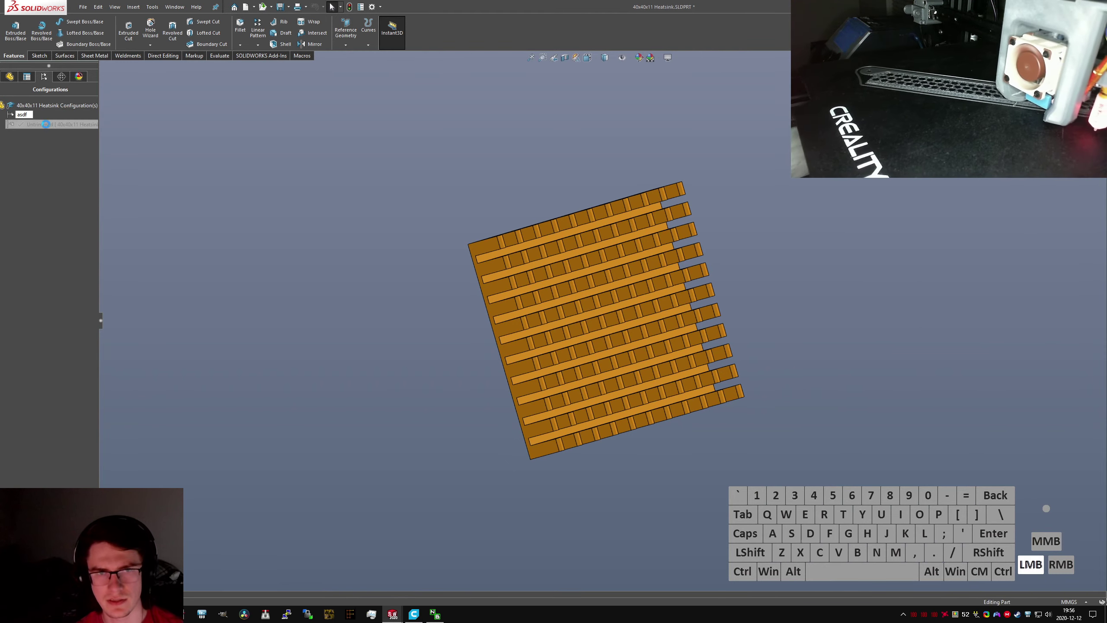
key(Return)
click(52, 115)
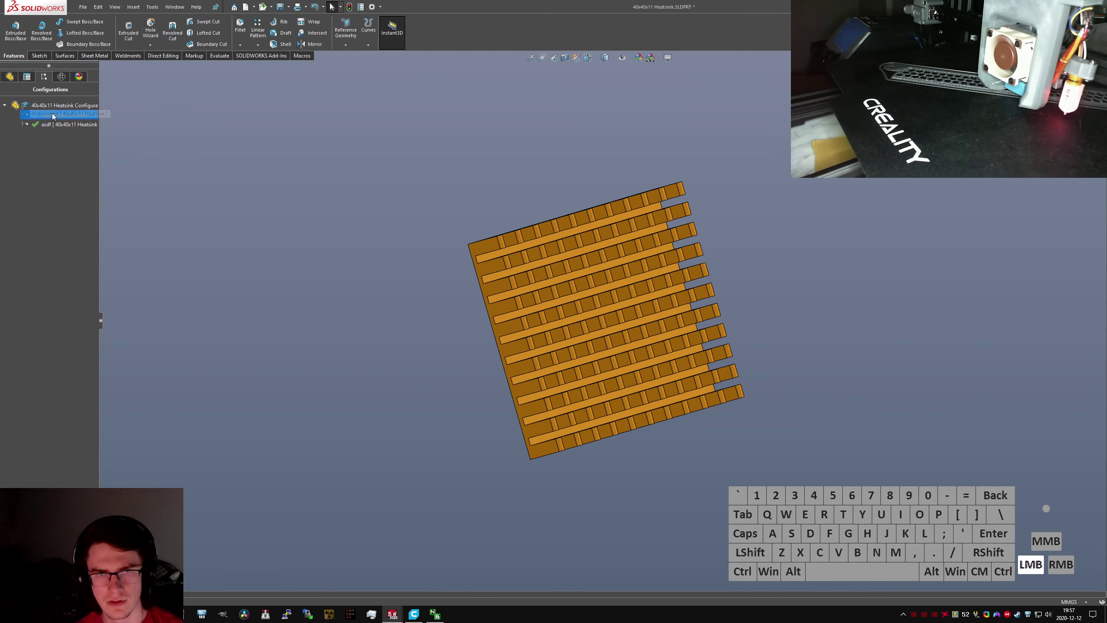
click(50, 115)
text(Trimmed)
key(Return)
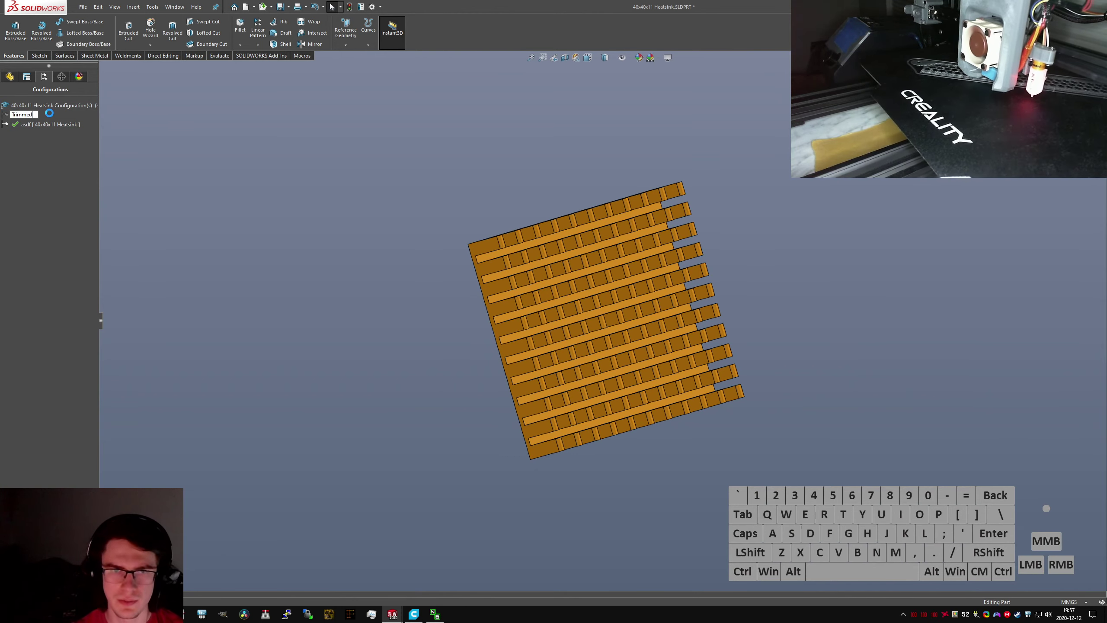
Rename the asdf configuration as Untrimmed and return to the part's feature list
click(45, 125)
click(48, 125)
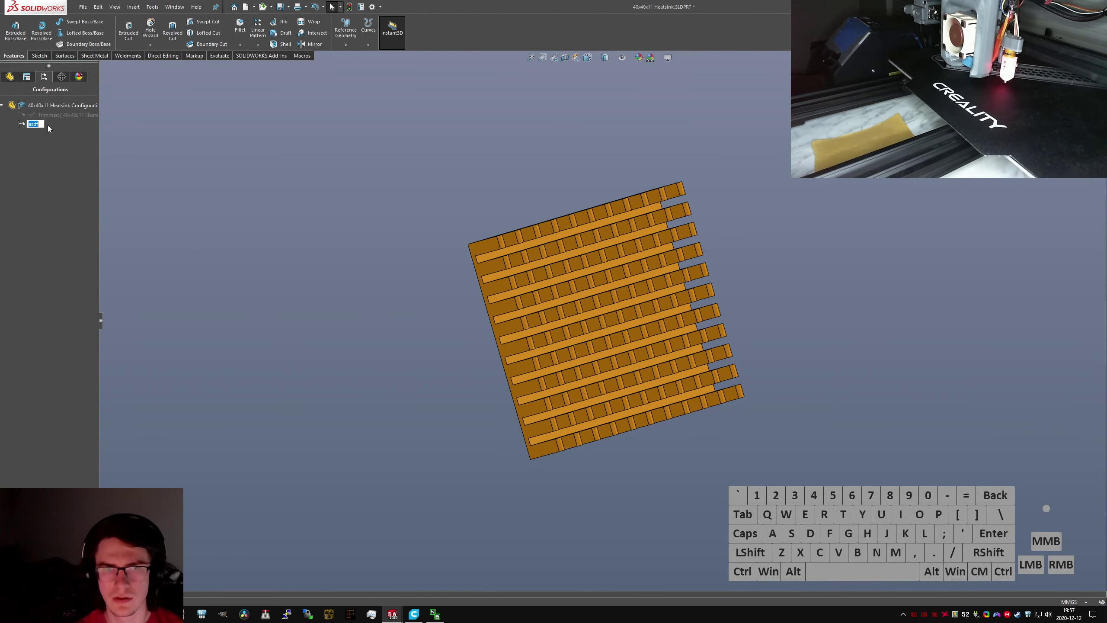
text(Untrimmed)
key(Return)
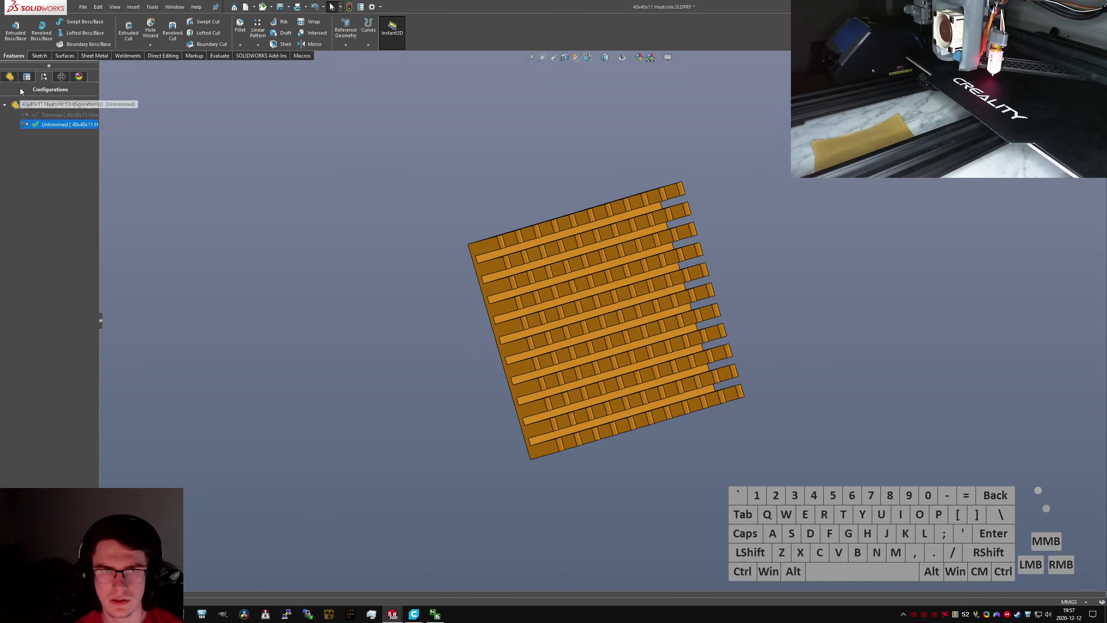
click(10, 76)
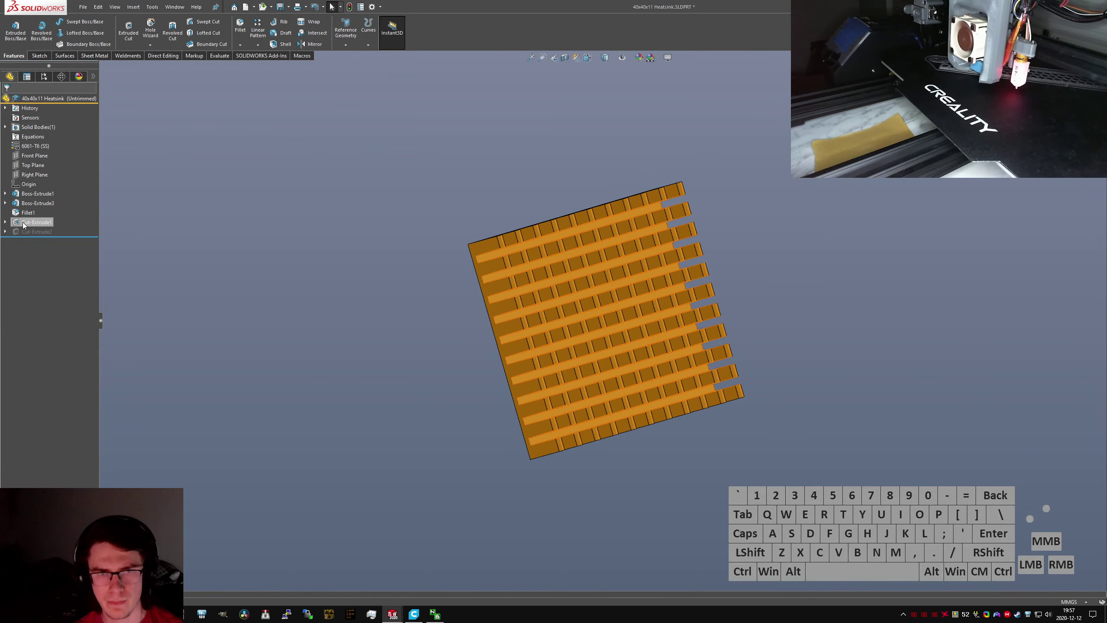
Activate the Trimmed configuration and open Sketch4 under Cut-Extrude2 for editing
click(44, 76)
double_click(43, 115)
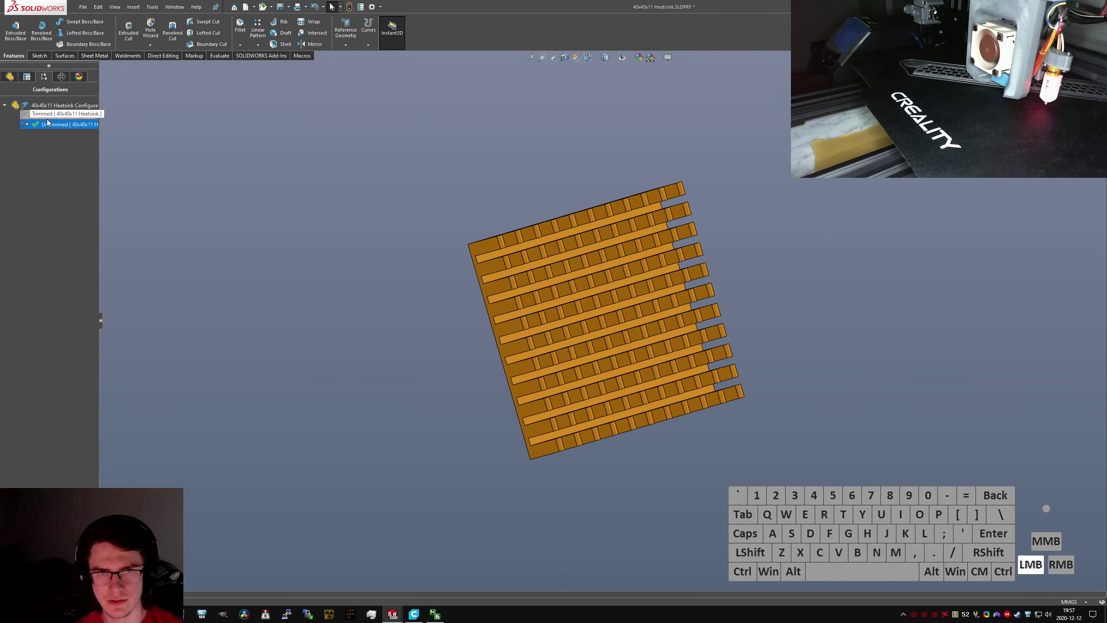
click(10, 76)
click(5, 231)
click(30, 241)
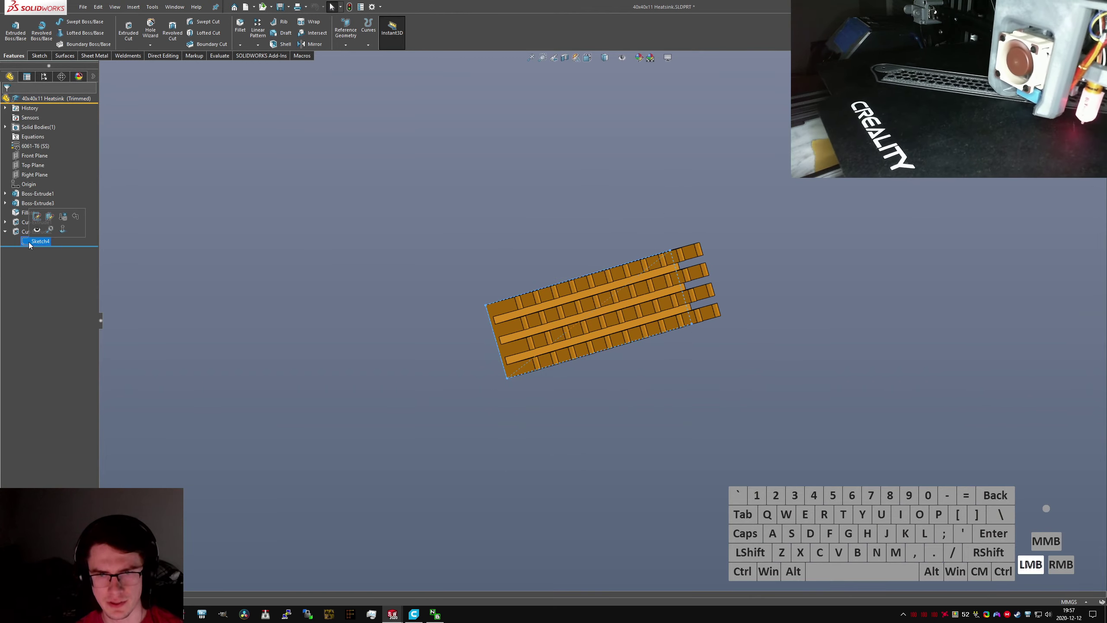
click(36, 218)
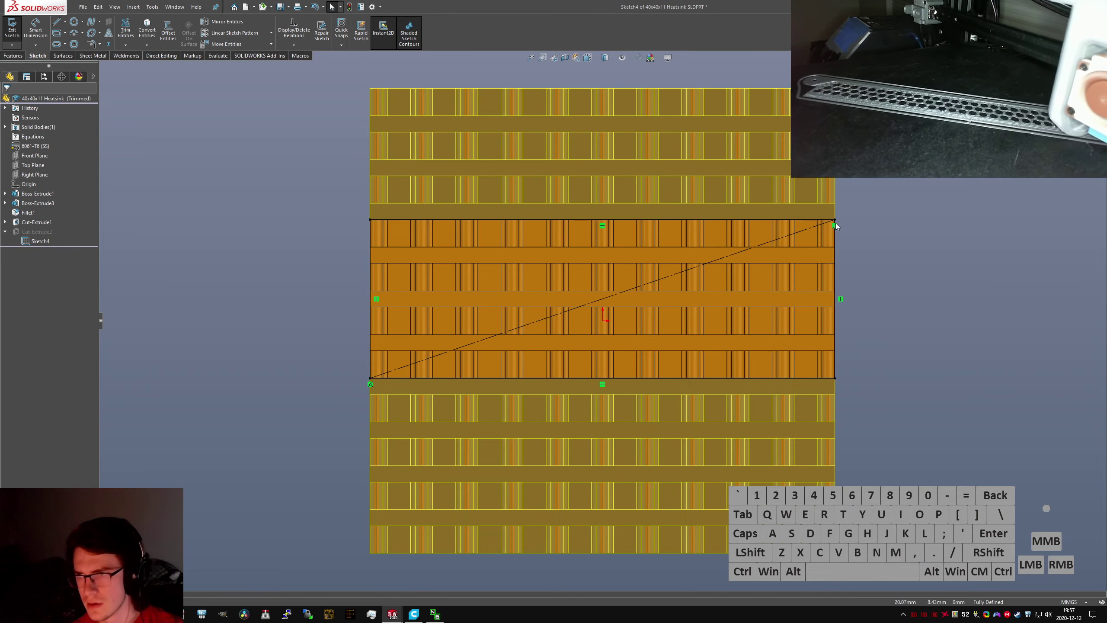
Delete the relation on the trim rectangle's upper-right corner and make that corner coincident with the next fin row below, keeping three rows
click(835, 225)
key(Delete)
click(833, 221)
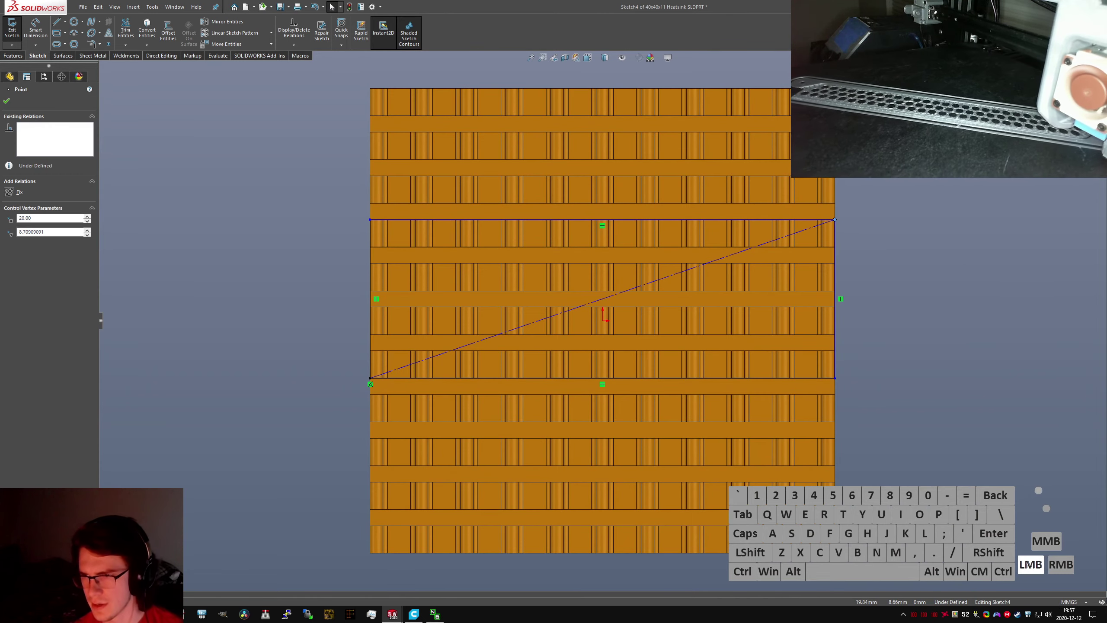
middle_drag(874, 291, 866, 296)
scroll(866, 297, down, 2)
click(867, 296)
drag(829, 253, 822, 249)
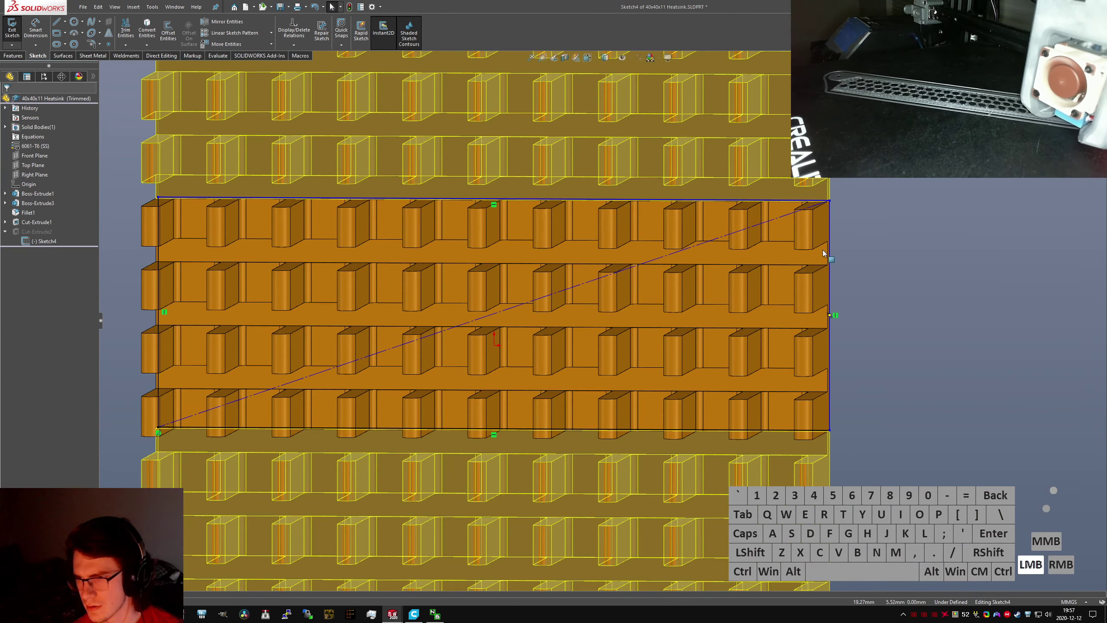
drag(830, 201, 843, 256)
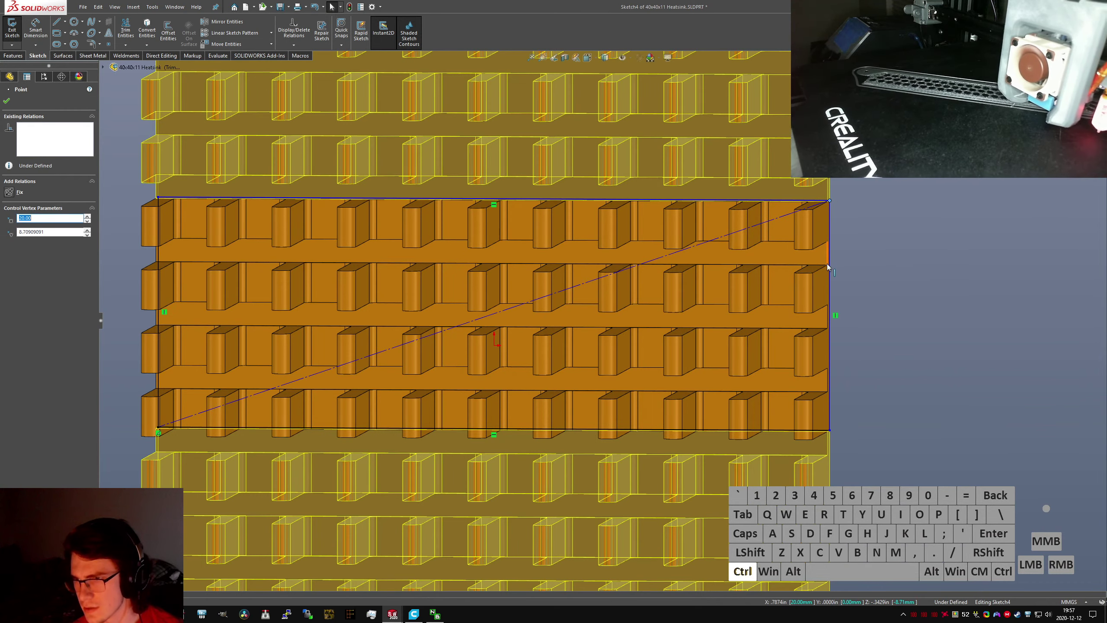
ctrl+click(826, 265)
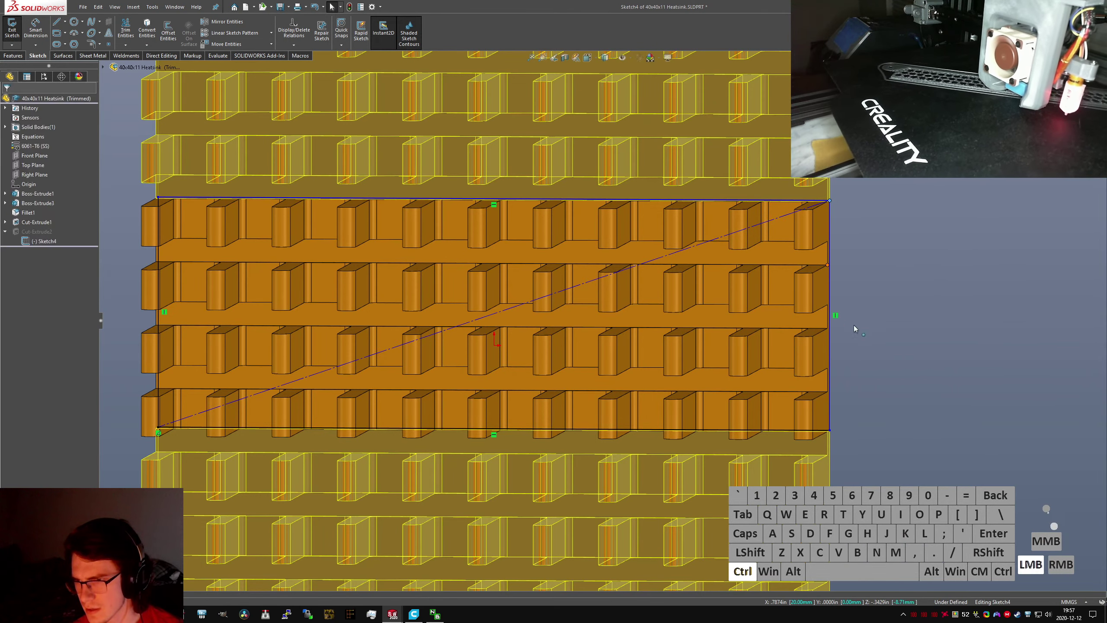
key(alt+d)
click(834, 325)
Exit the trim sketch to rebuild the heatsink and save the part
click(12, 30)
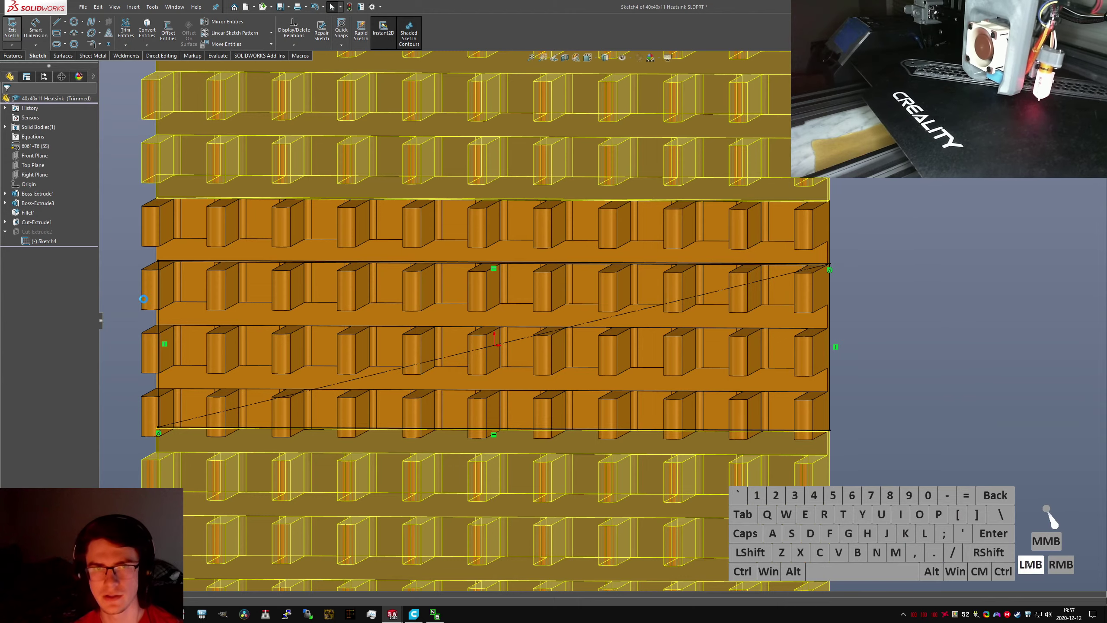
ctrl+click(803, 390)
key(ctrl+s)
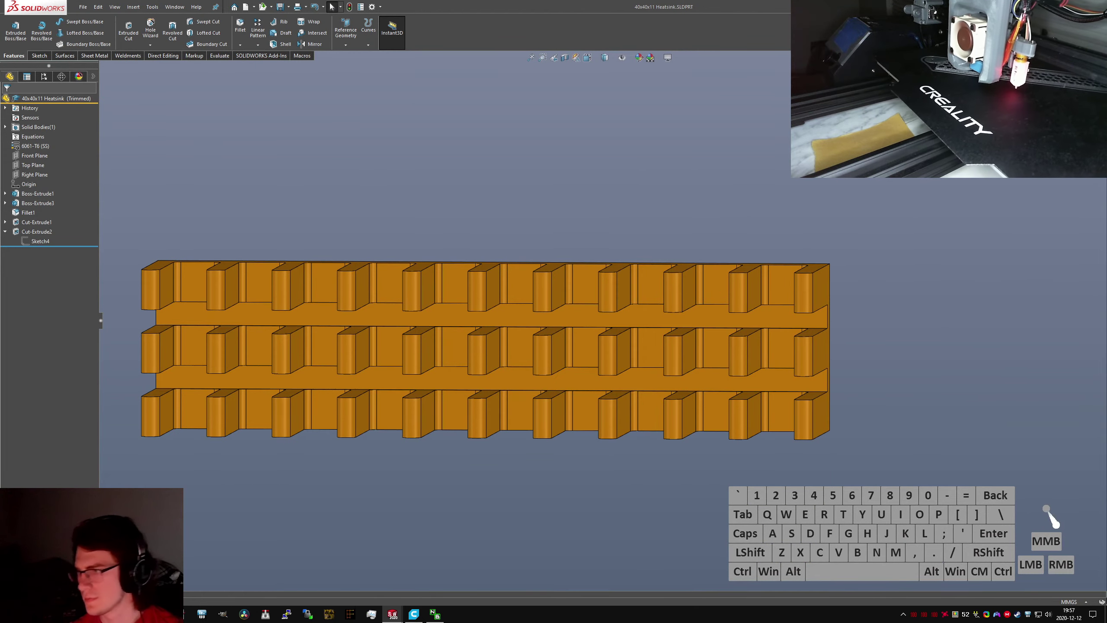
key(alt+d)
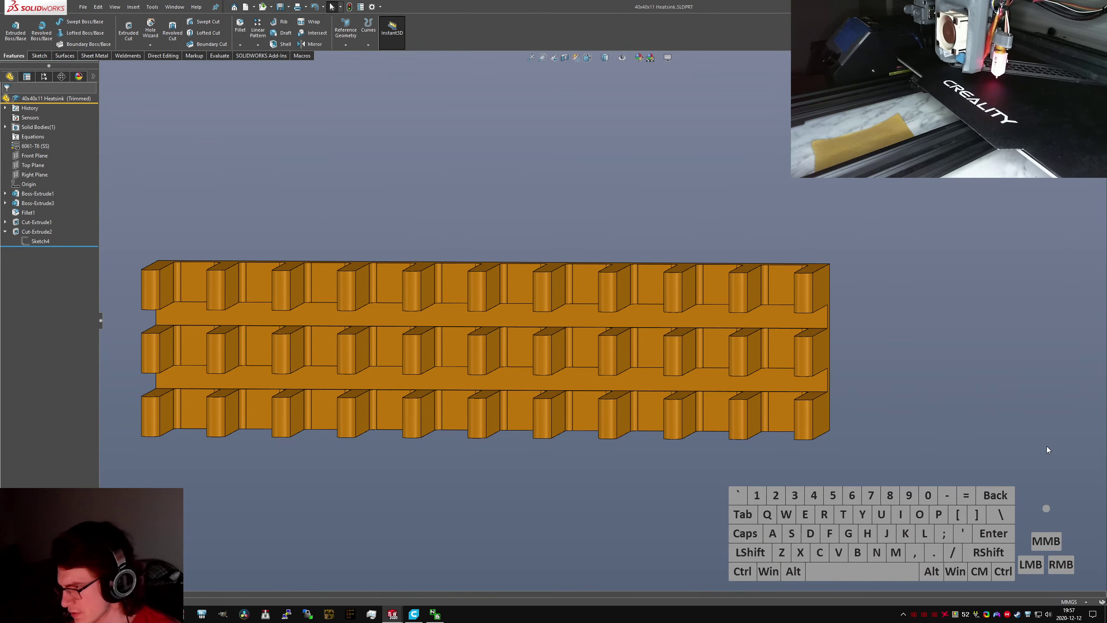
click(1015, 446)
key(alt+d)
right_click(803, 484)
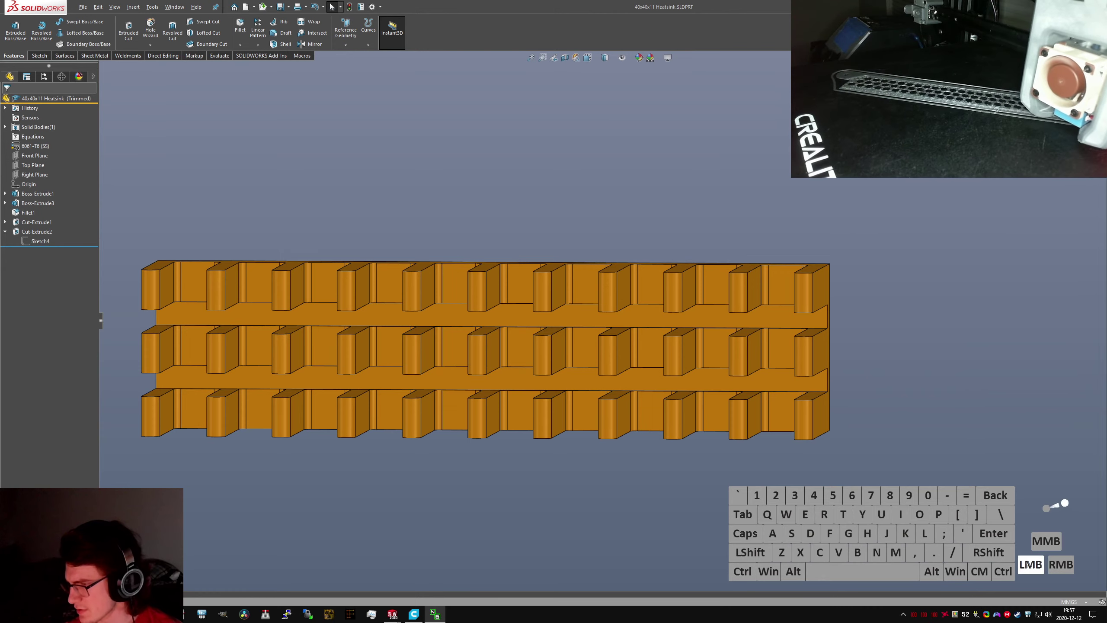
click(753, 453)
key(ctrl+s)
click(462, 263)
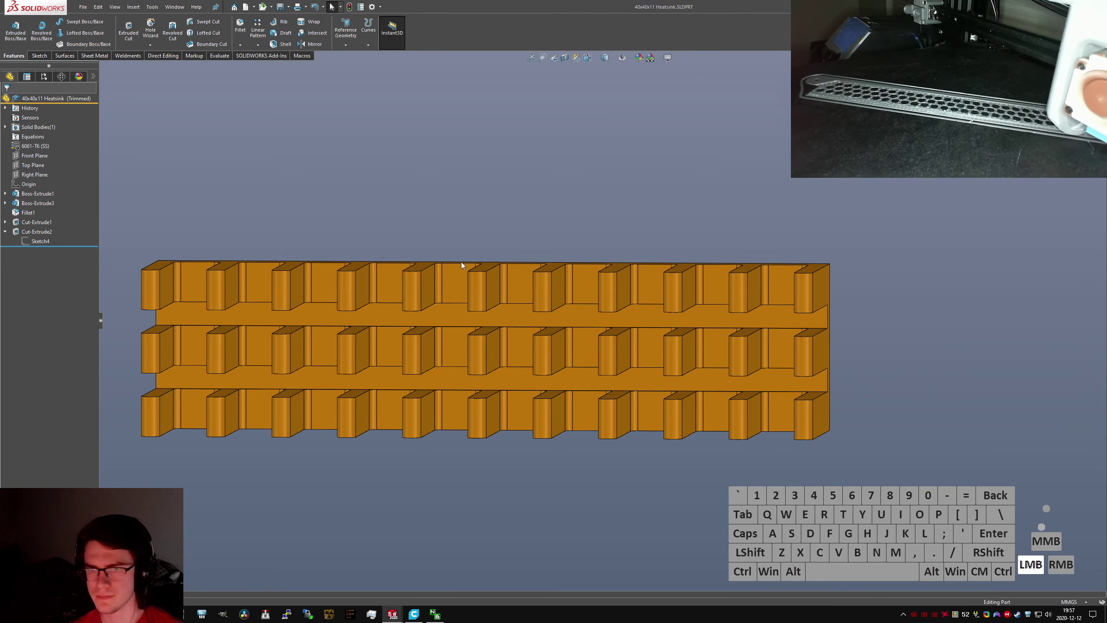
Switch to the Top Level assembly and inspect how the trimmed heatsinks sit in the Bookshelf's ventilation slot
scroll(379, 343, up, 2)
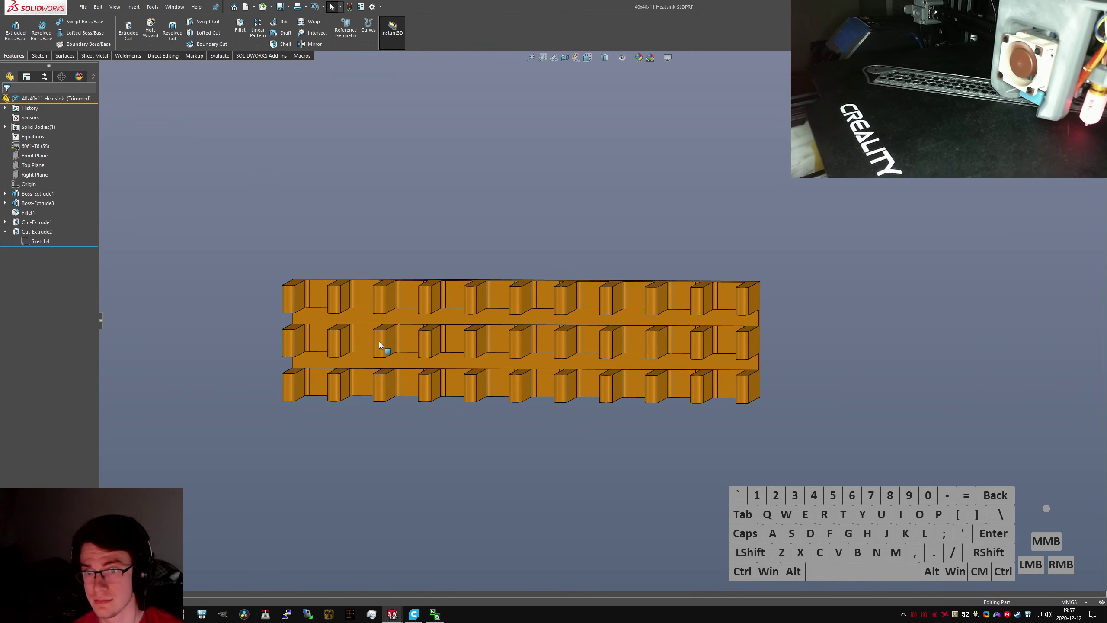
key(ctrl+Tab)
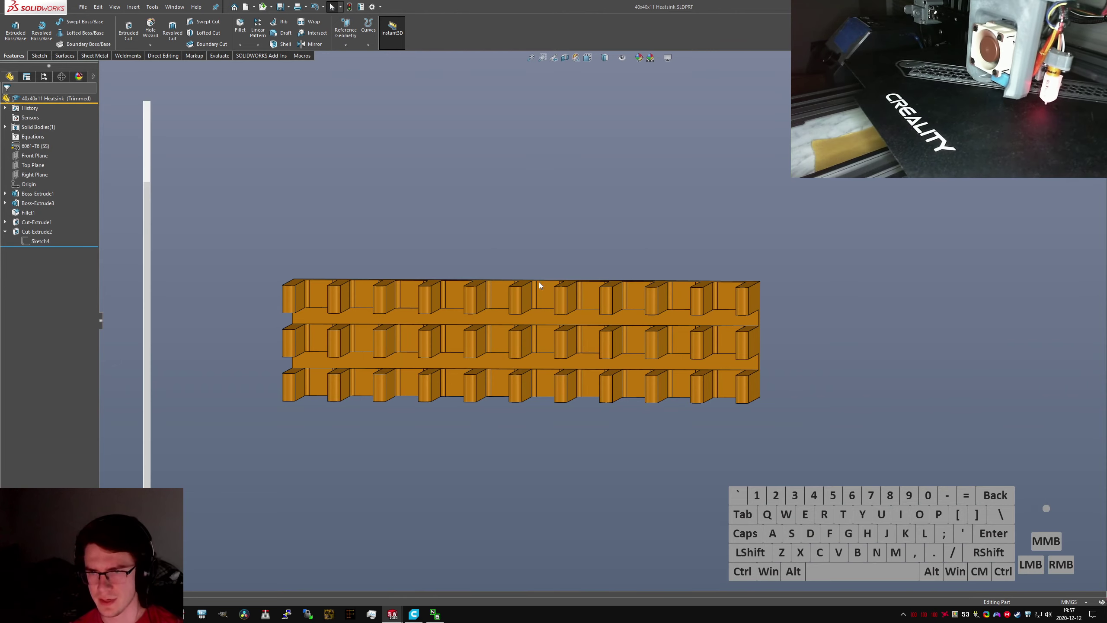
key(ctrl+Tab)
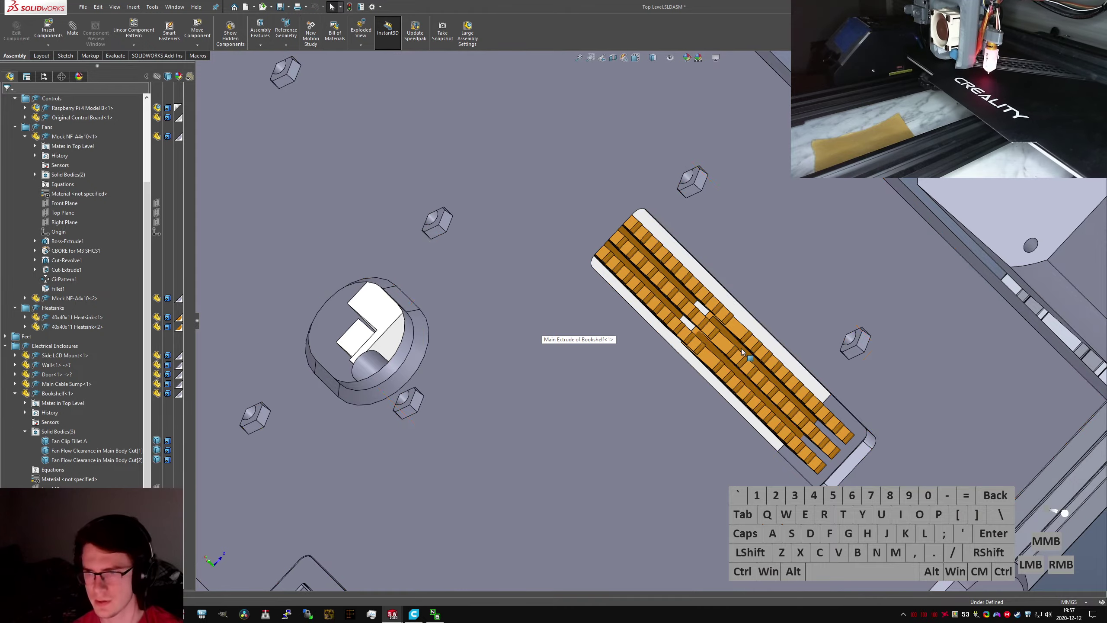
scroll(679, 330, down, 5)
middle_drag(680, 329, 591, 345)
scroll(679, 338, up, 5)
scroll(597, 358, up, 5)
Show the hidden Cut-Extrude2 solid body in the 40x40x11 Heatsink part and return to the Top Level assembly
key(ctrl+Tab)
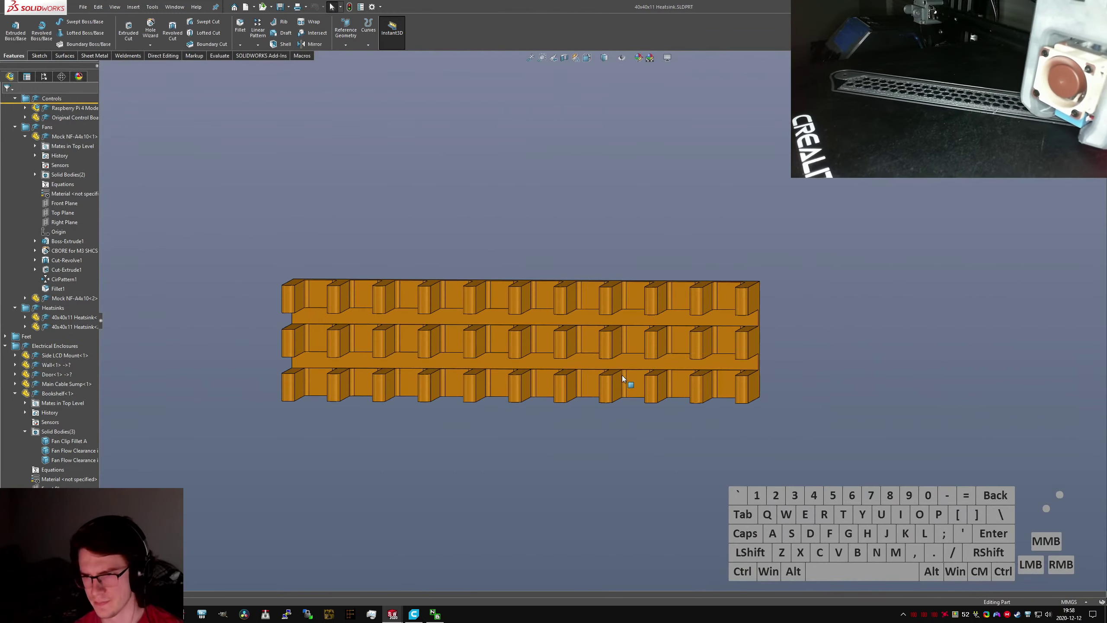
key(ctrl+Tab)
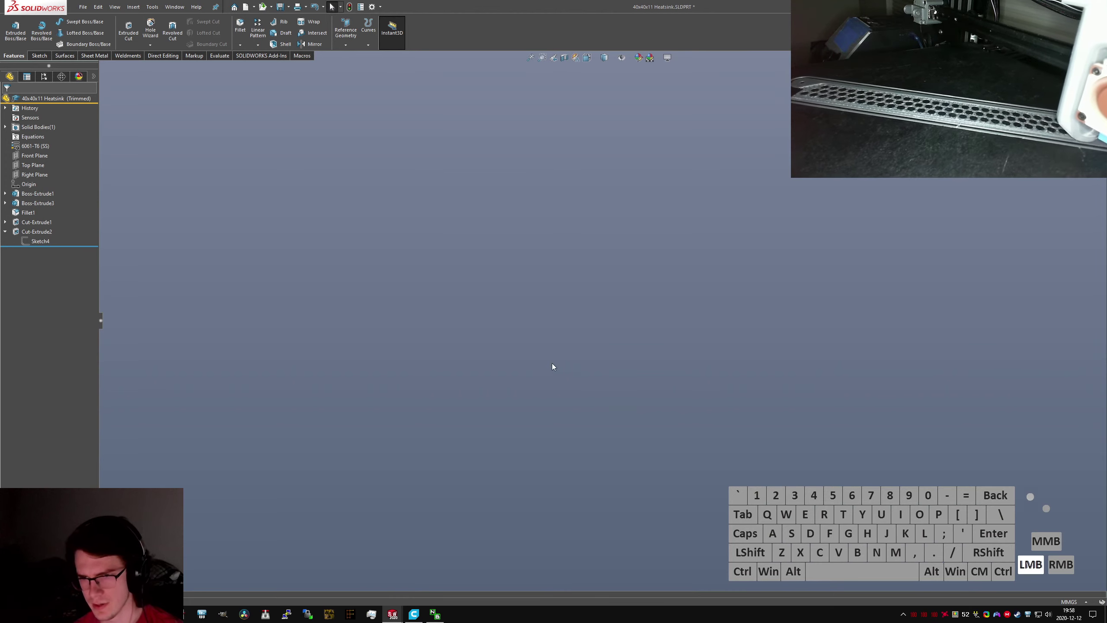
click(5, 127)
right_click(30, 137)
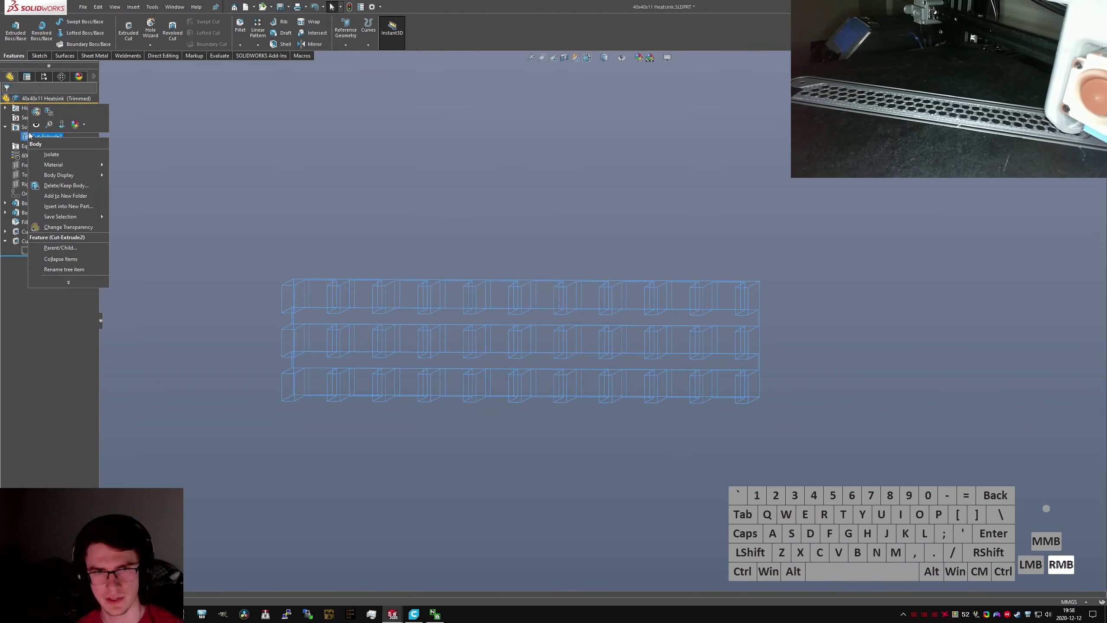
click(37, 123)
click(326, 234)
key(ctrl+Tab)
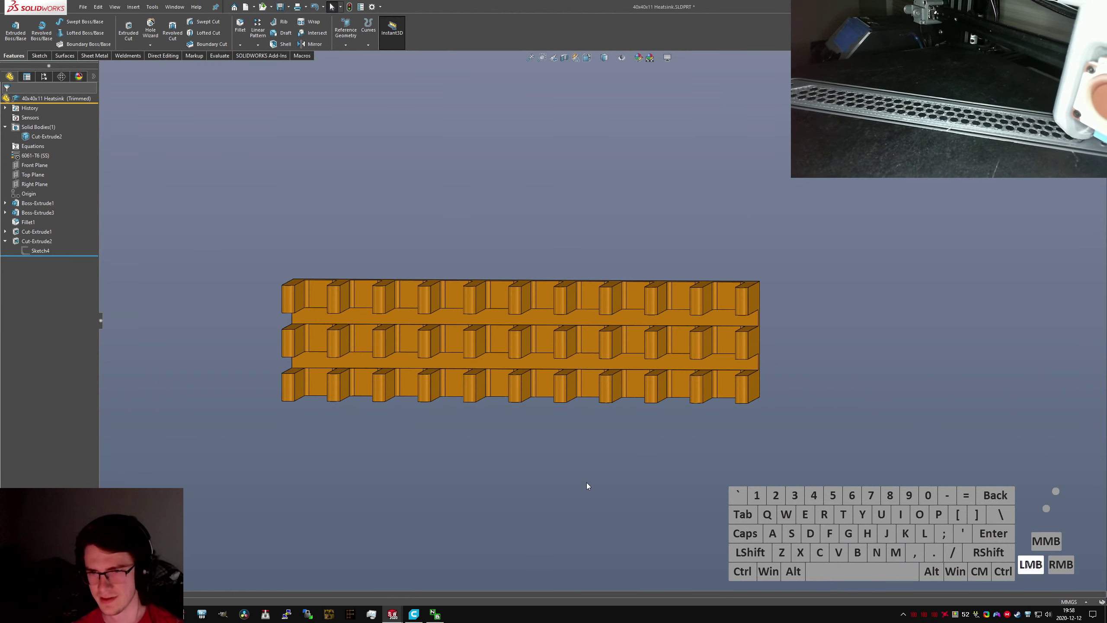
key(ctrl+Tab)
Measure the distance between a fin end face of the second trimmed heatsink and the Bookshelf's outer face in the Top Level assembly
scroll(590, 398, down, 3)
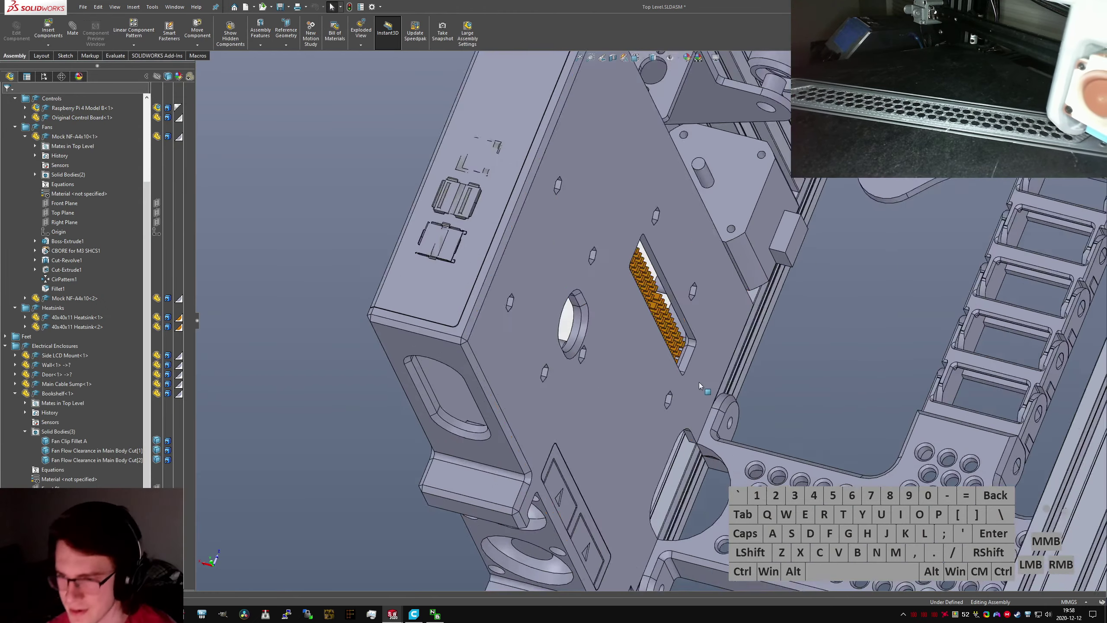
scroll(614, 265, down, 8)
click(777, 197)
ctrl+click(993, 417)
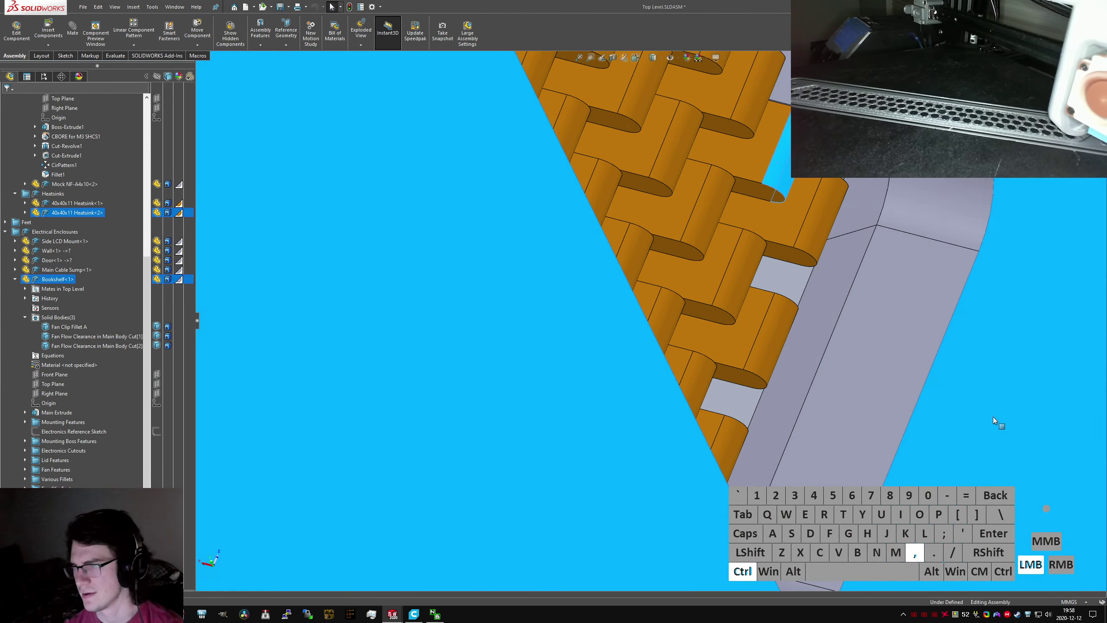
key(n)
key(m)
click(941, 289)
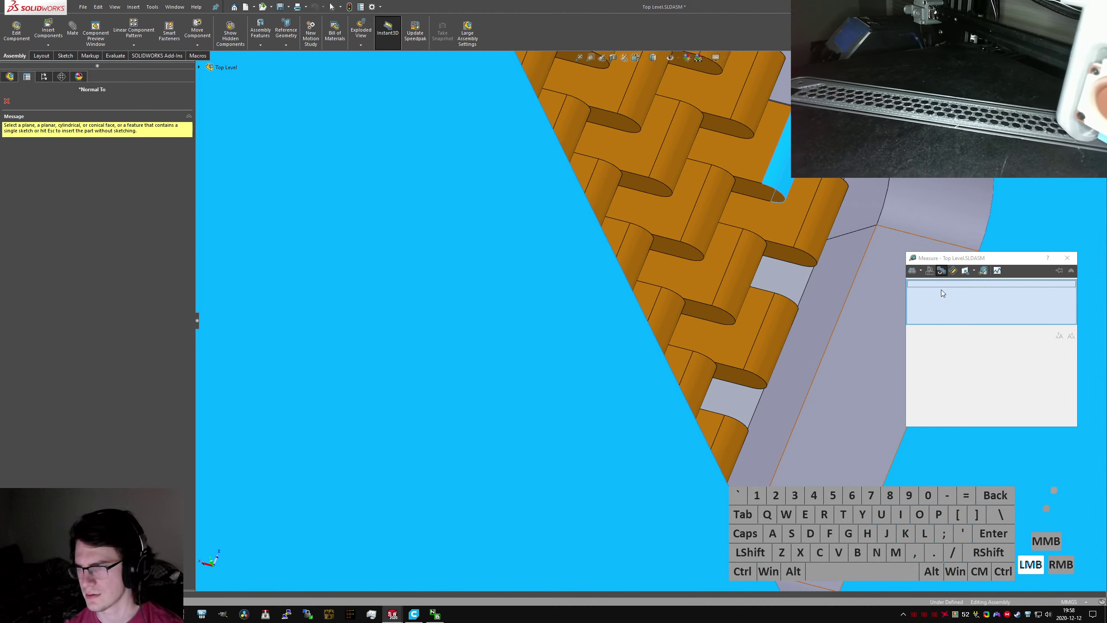
click(787, 169)
click(1043, 172)
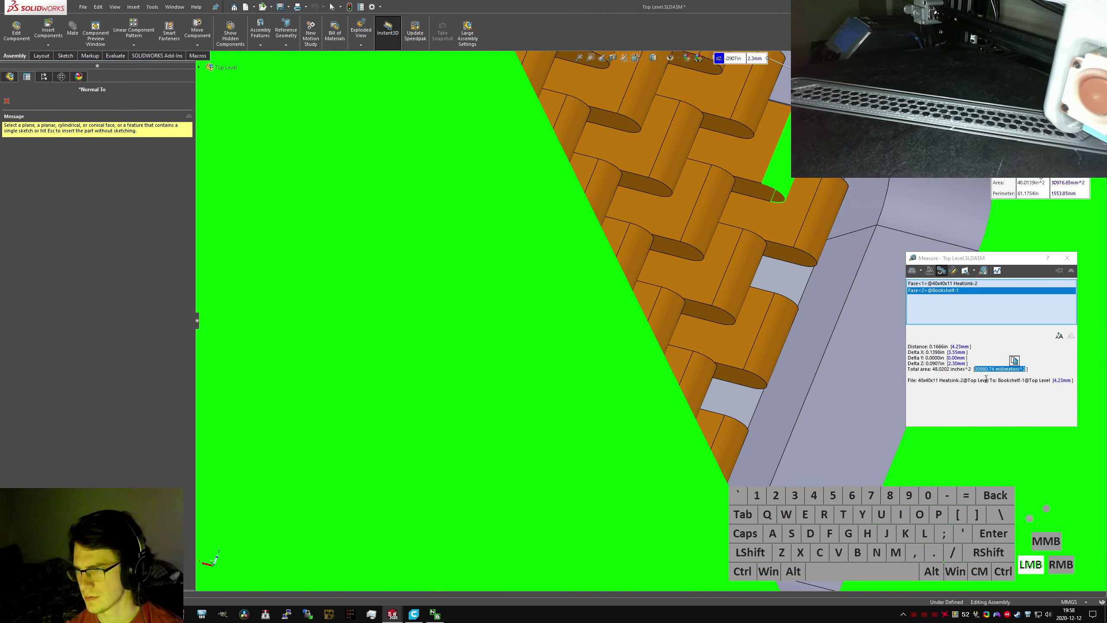
Switch the face-to-face measurement to minimum distance, examine its direction at the slot, and clear the measurement
click(978, 330)
click(920, 271)
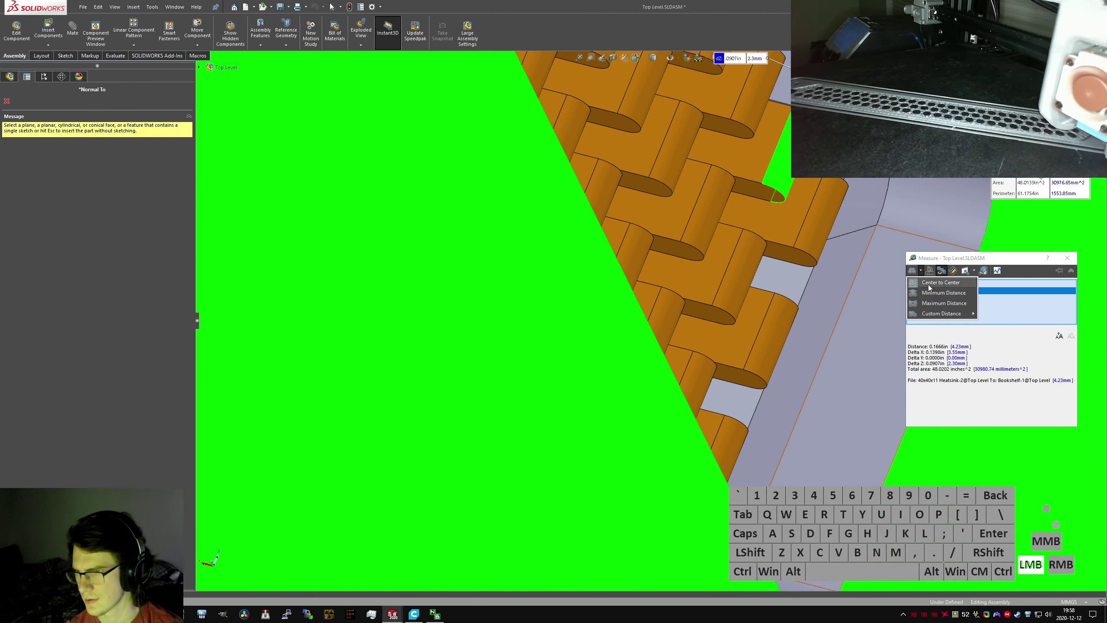
click(932, 296)
scroll(814, 259, up, 2)
scroll(736, 240, down, 2)
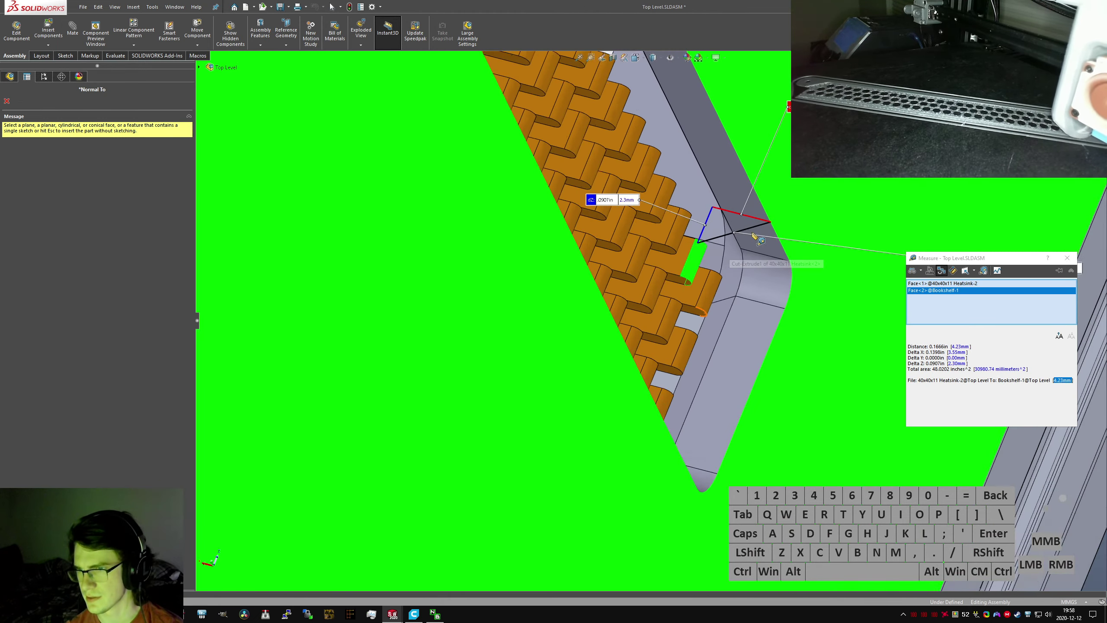
middle_drag(732, 219, 741, 207)
key(Escape)
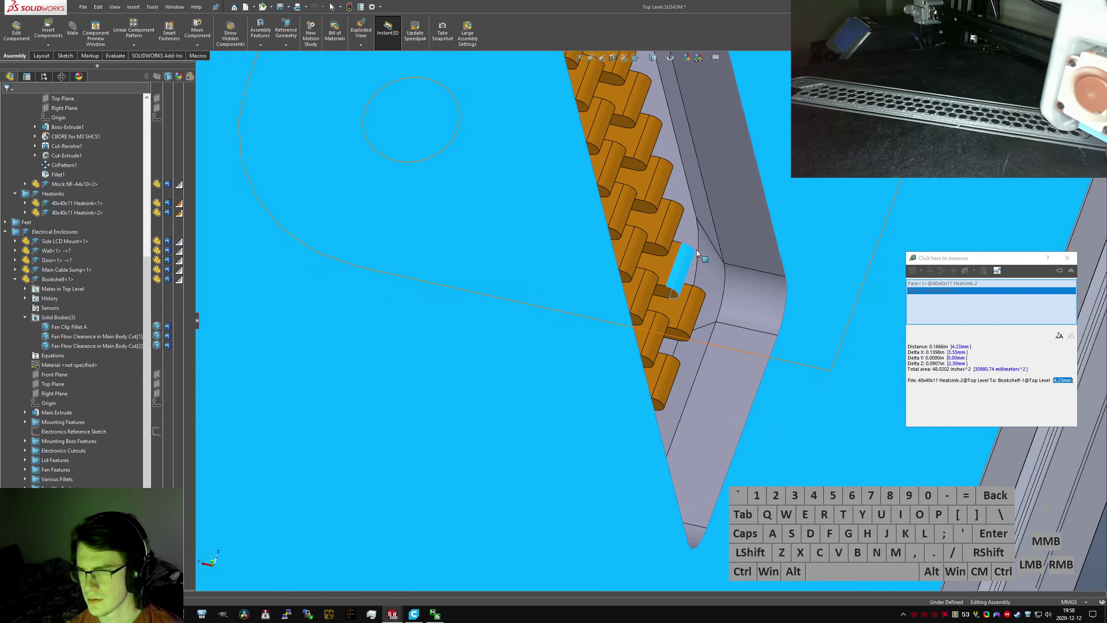
Measure the minimum distance between the fin's rounded end edge and the outer edge of the Bookshelf's Stepper Driver Heatsink Cutout
key(Escape)
click(694, 249)
ctrl+click(765, 213)
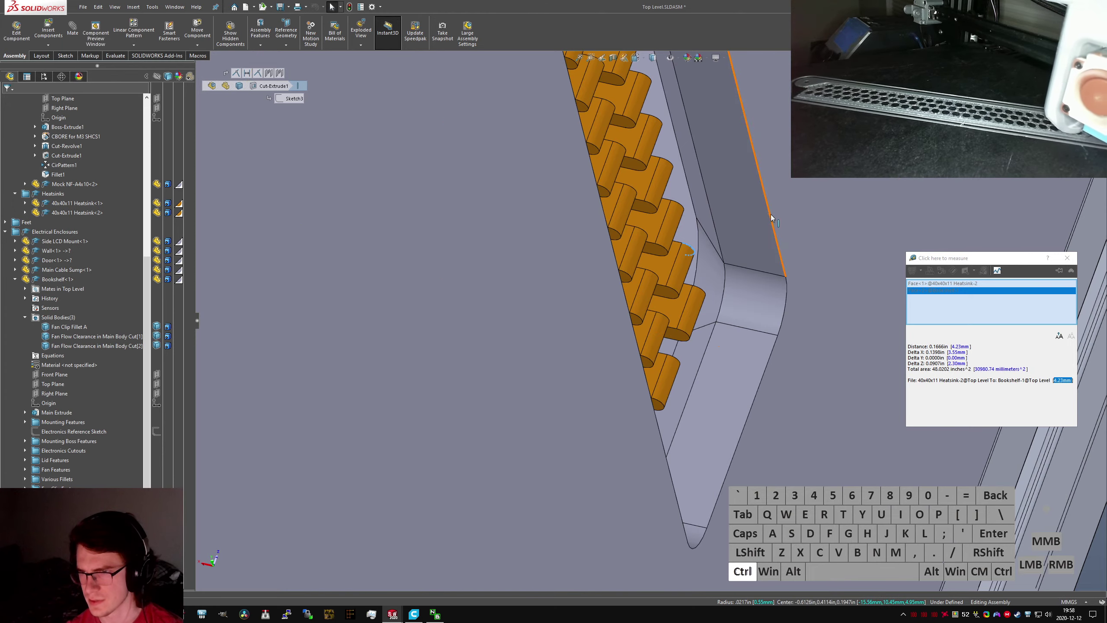
key(m)
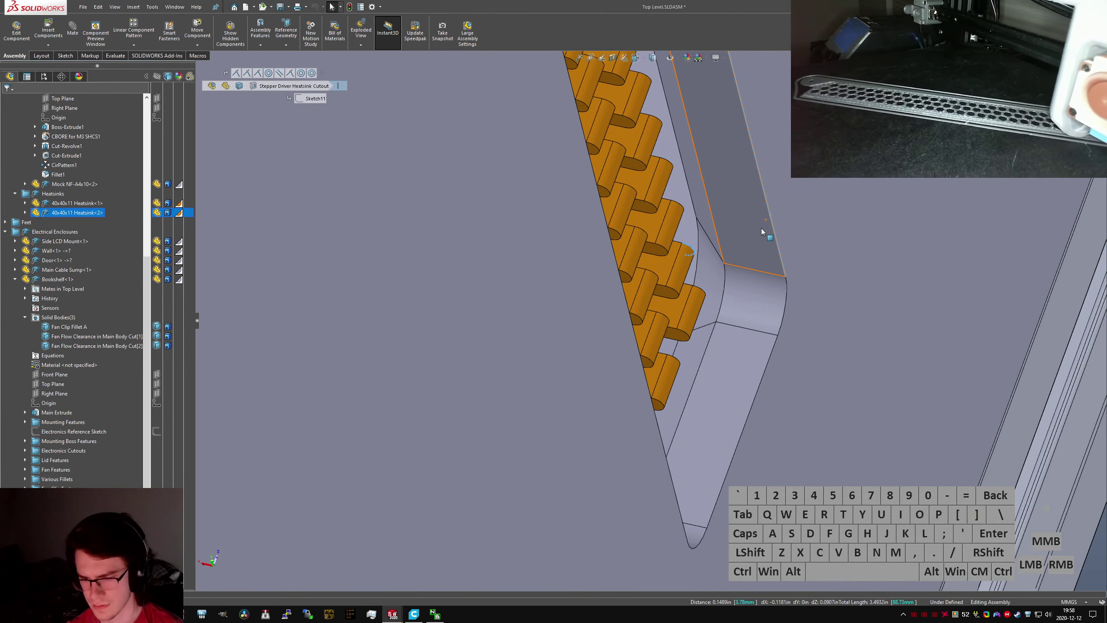
key(comma)
key(m)
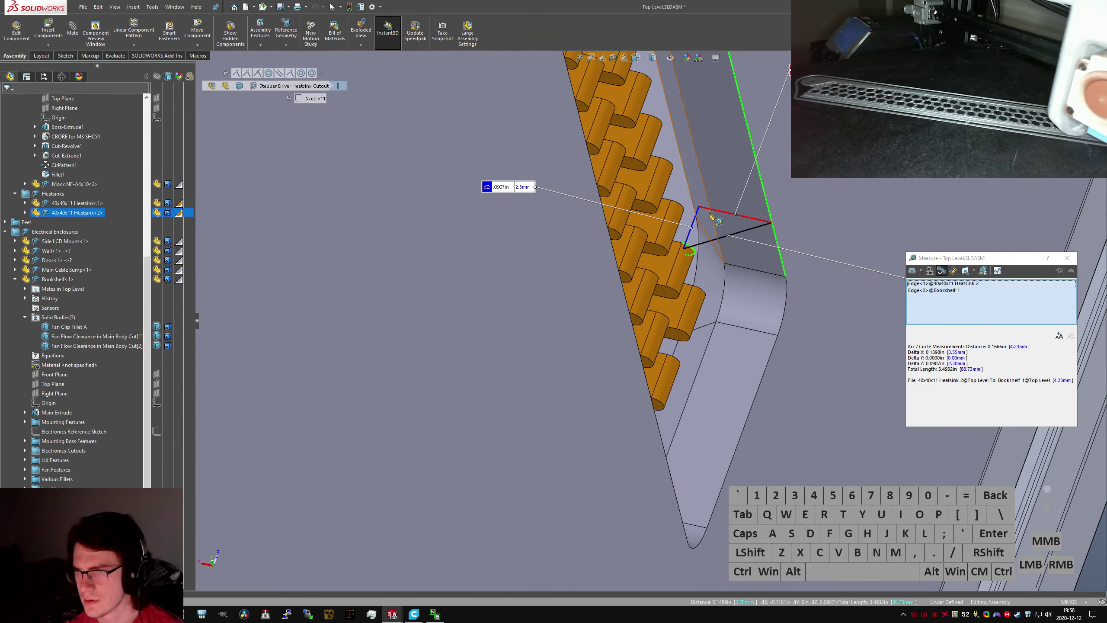
click(919, 270)
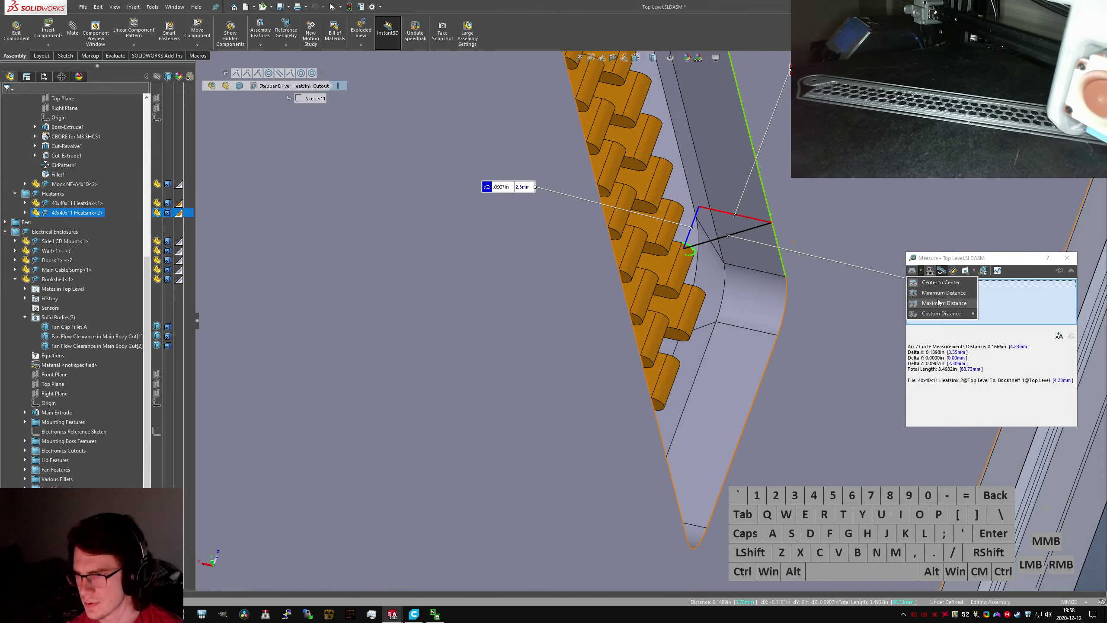
click(941, 292)
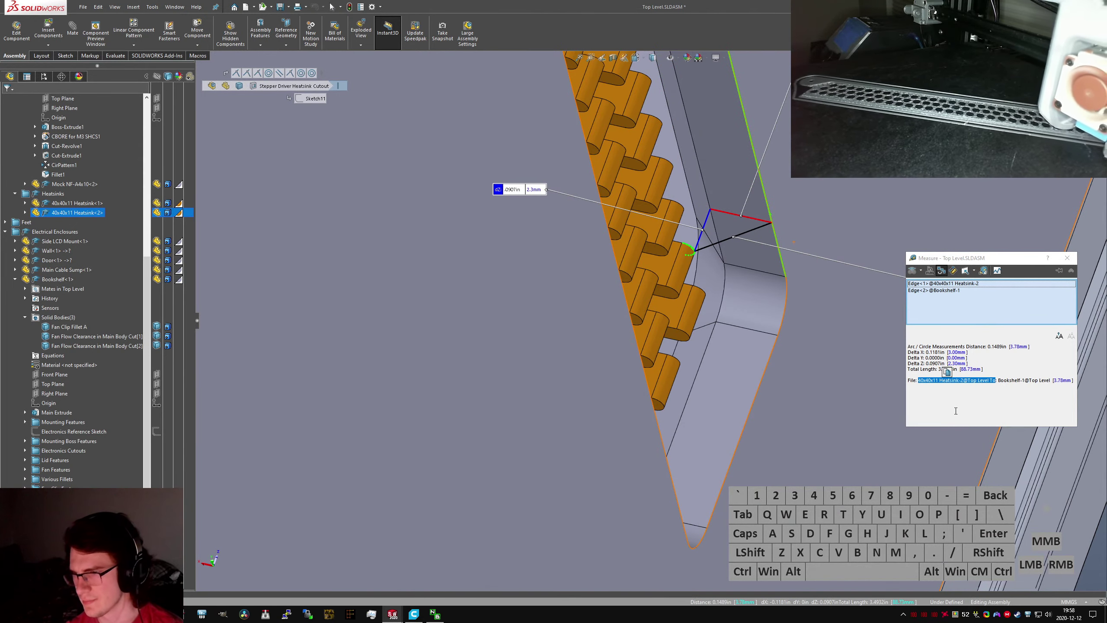
click(1066, 257)
Switch to the Bookshelf part and measure the height of an electronics mounting boss above the enclosure's inner wall face
scroll(651, 306, up, 5)
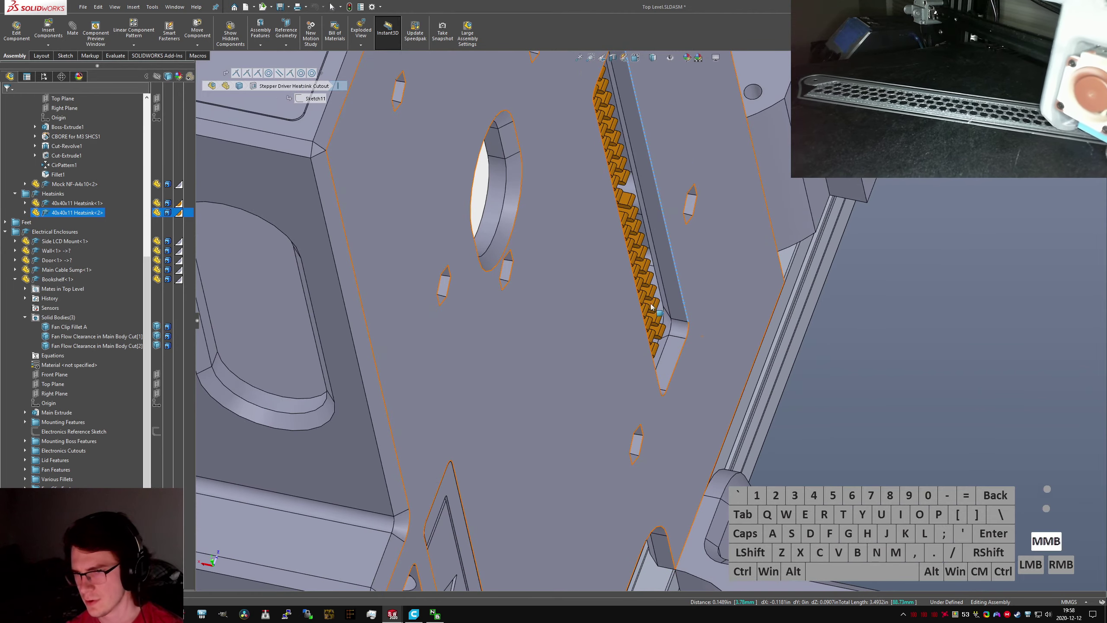
click(702, 336)
click(890, 446)
key(ctrl+Tab)
key(ctrl+Tab)
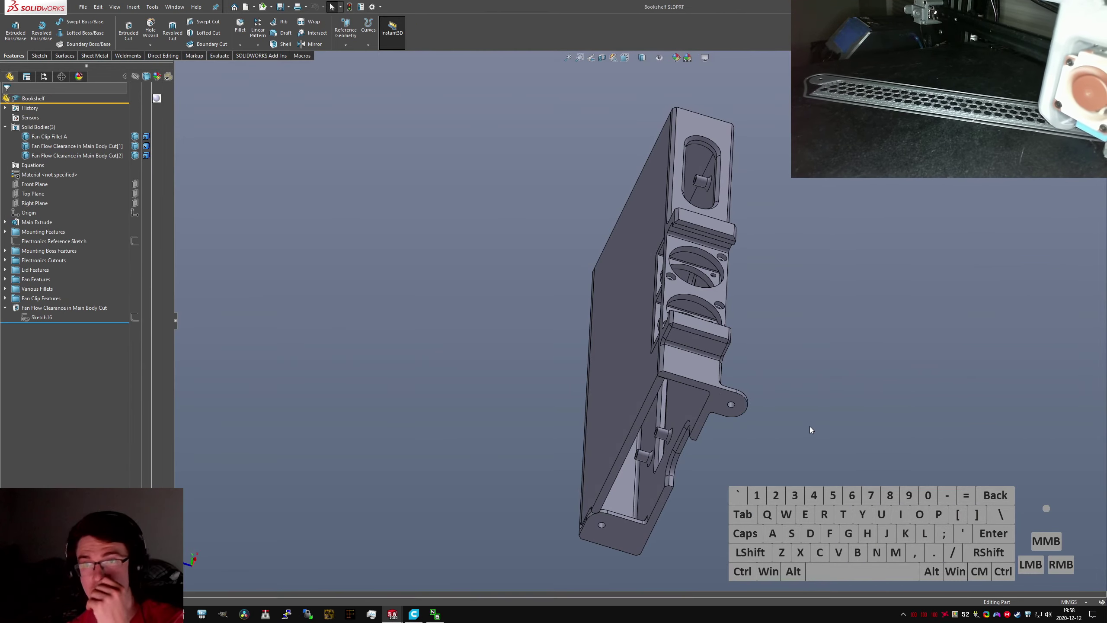
middle_drag(715, 348, 677, 247)
scroll(626, 376, down, 1)
scroll(639, 359, up, 3)
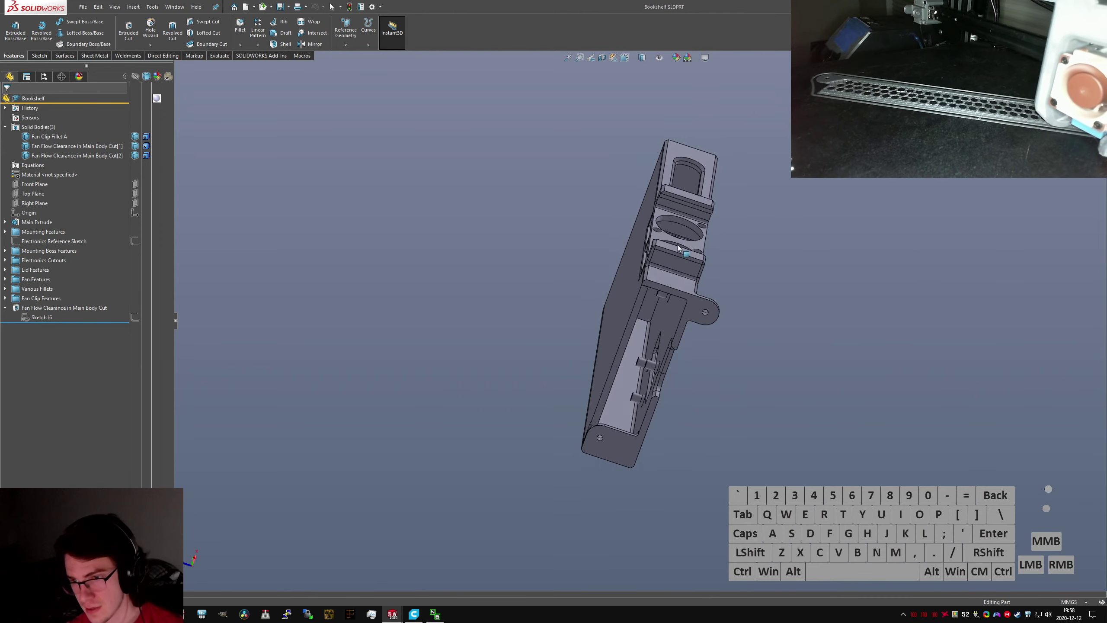
scroll(638, 366, down, 5)
middle_drag(639, 366, 653, 358)
scroll(695, 341, down, 4)
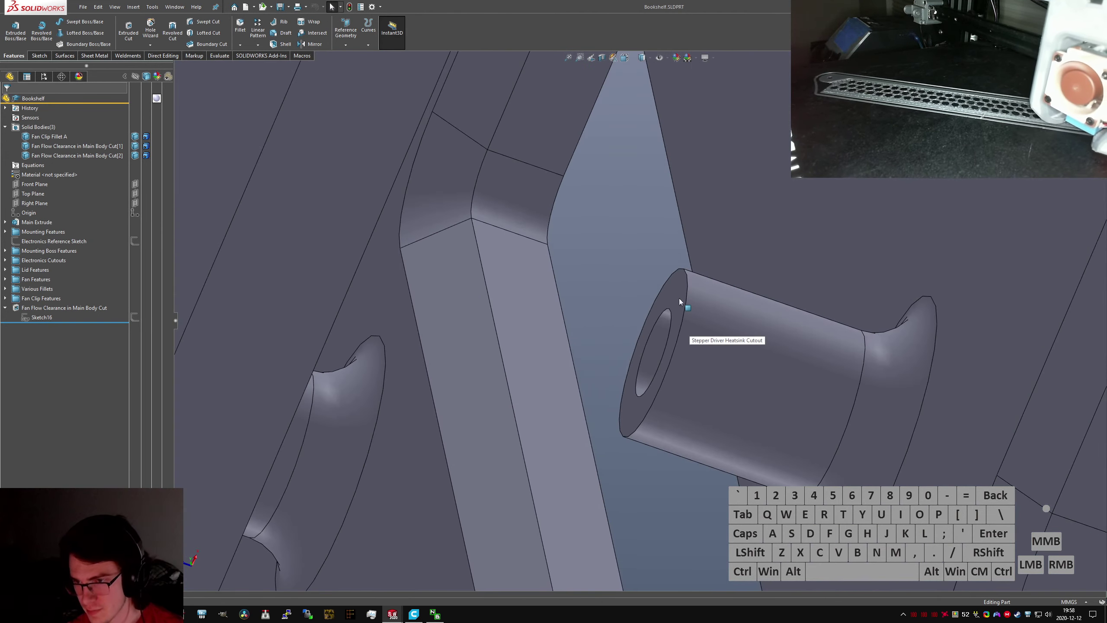
ctrl+click(679, 299)
ctrl+click(763, 209)
scroll(750, 300, up, 7)
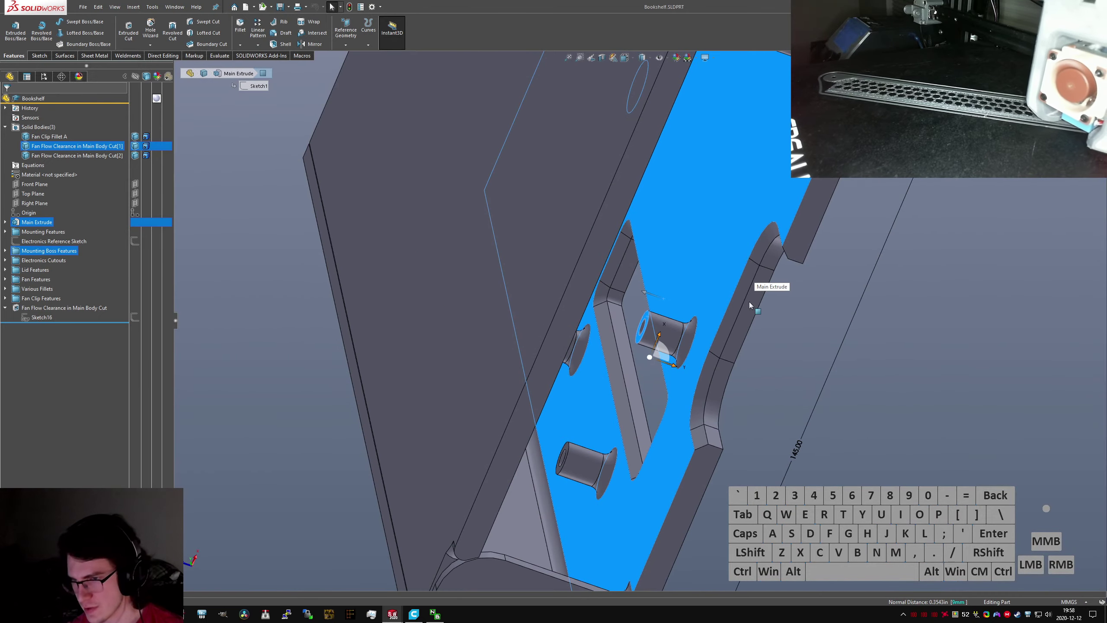
Change the extrusion depth of the Electronics Mounting Boss in the Mounting Boss Features folder and save the Bookshelf part
click(660, 331)
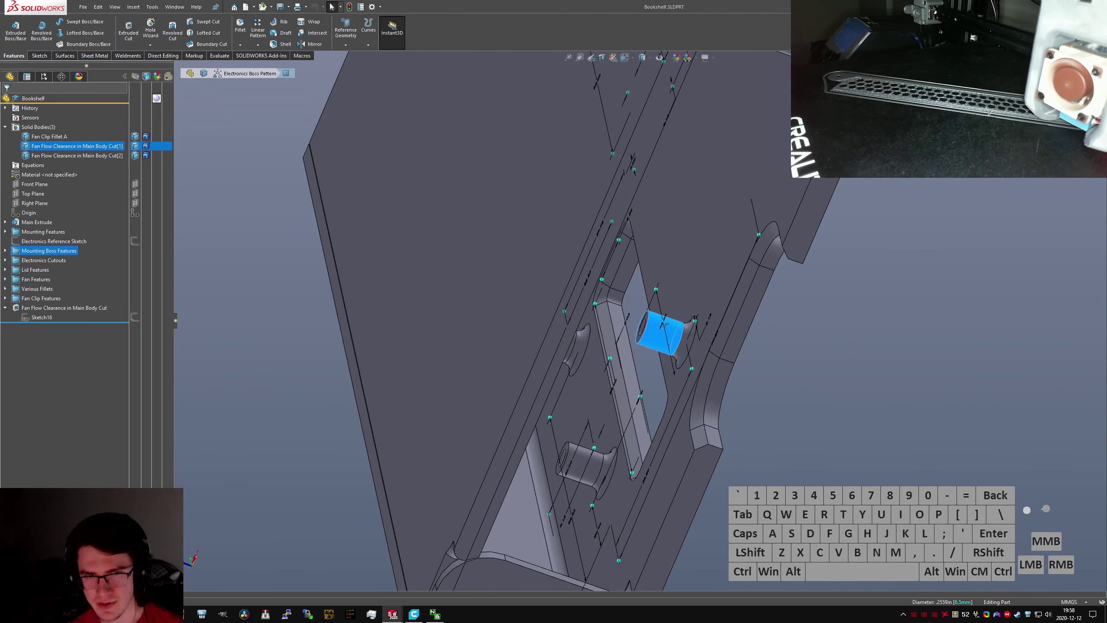
click(5, 250)
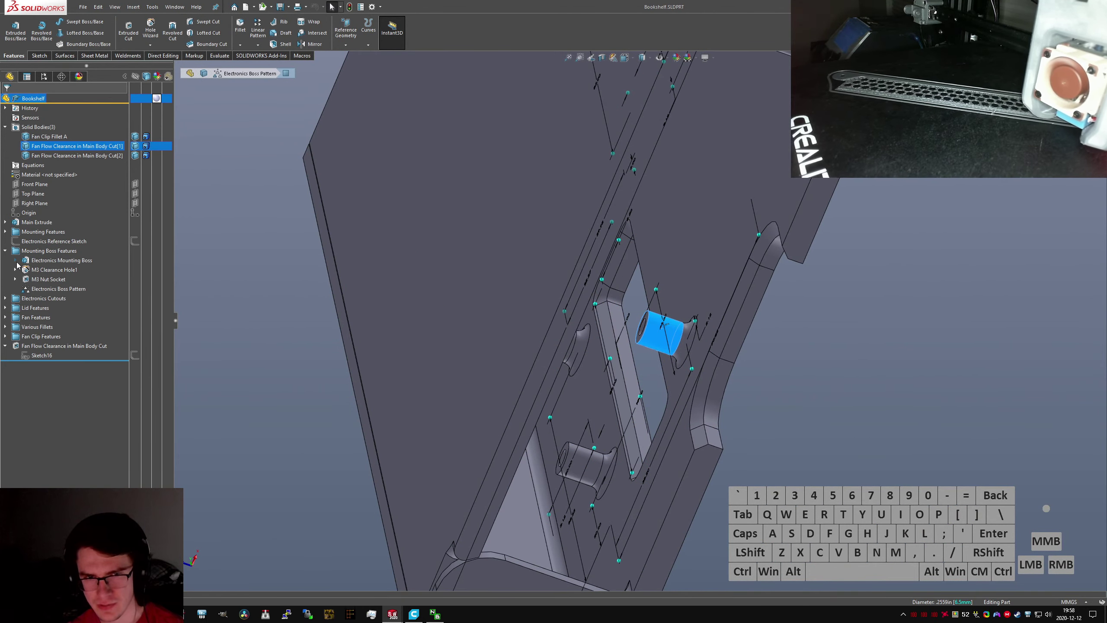
click(15, 260)
click(51, 269)
scroll(474, 314, up, 5)
middle_drag(474, 314, 639, 519)
scroll(584, 152, down, 1)
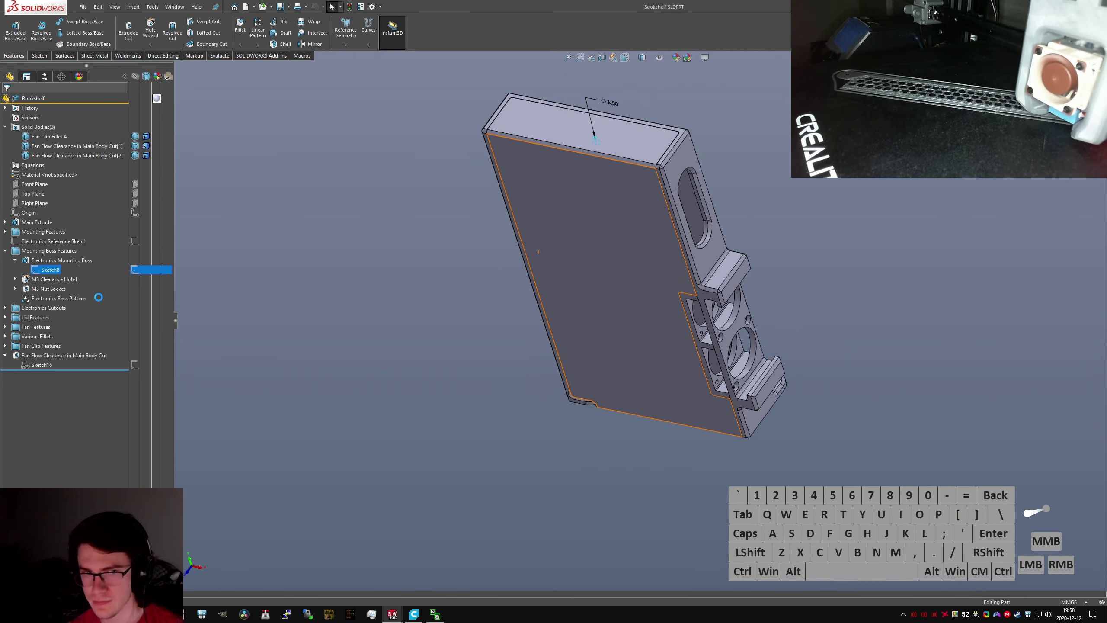
click(52, 260)
double_click(599, 147)
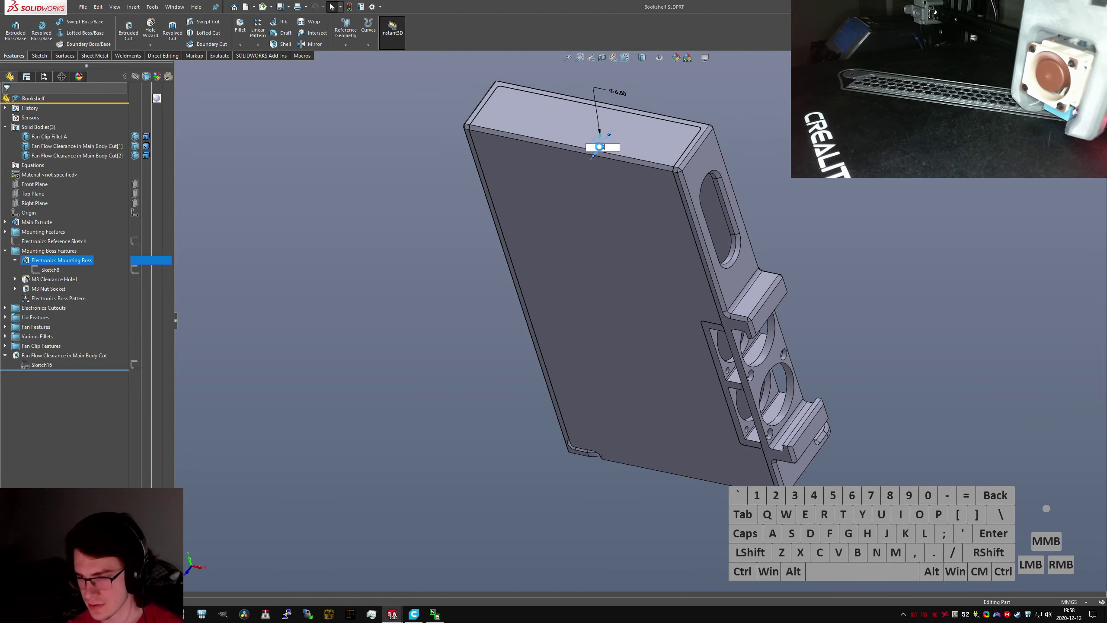
key(Return)
click(781, 166)
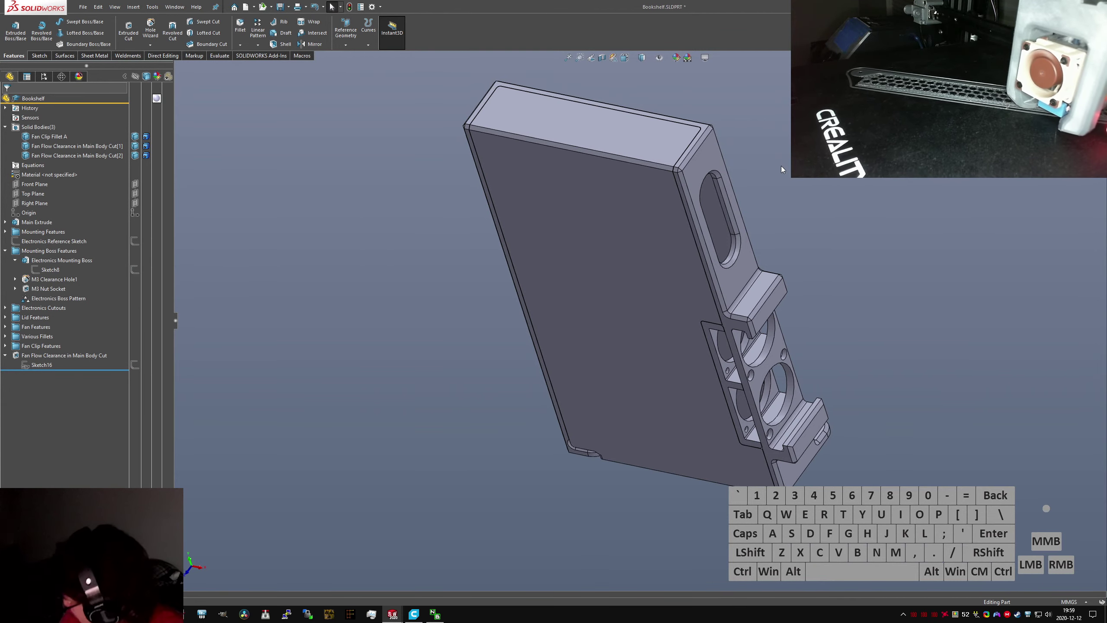
key(ctrl+s)
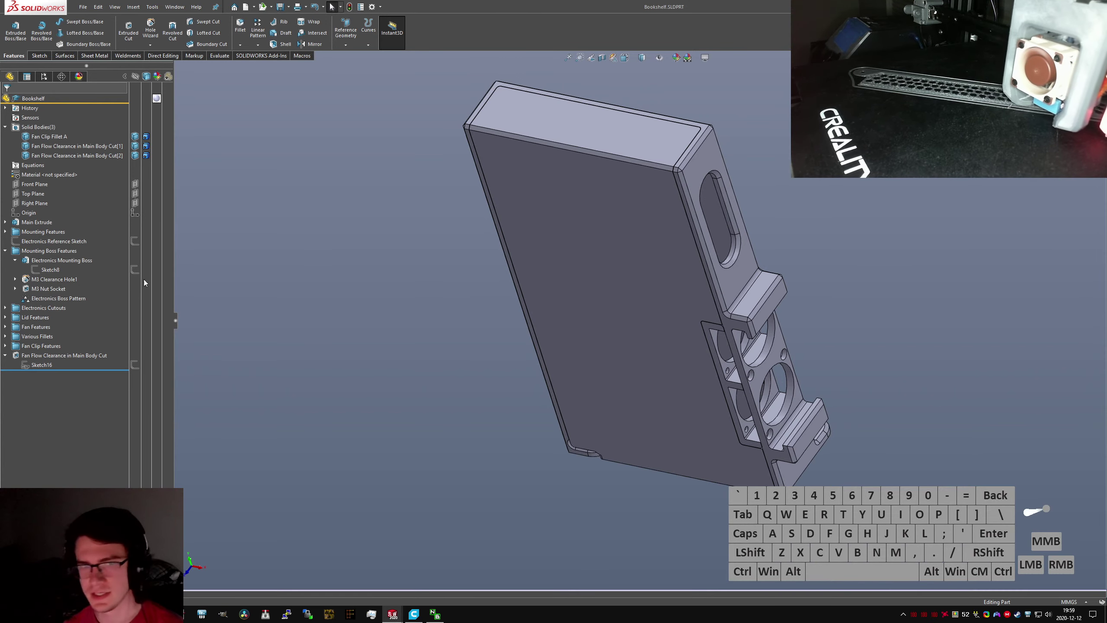
click(243, 250)
Return to the Top Level assembly and inspect how the heatsink fins sit in the Bookshelf's ventilation slot
key(ctrl+Tab)
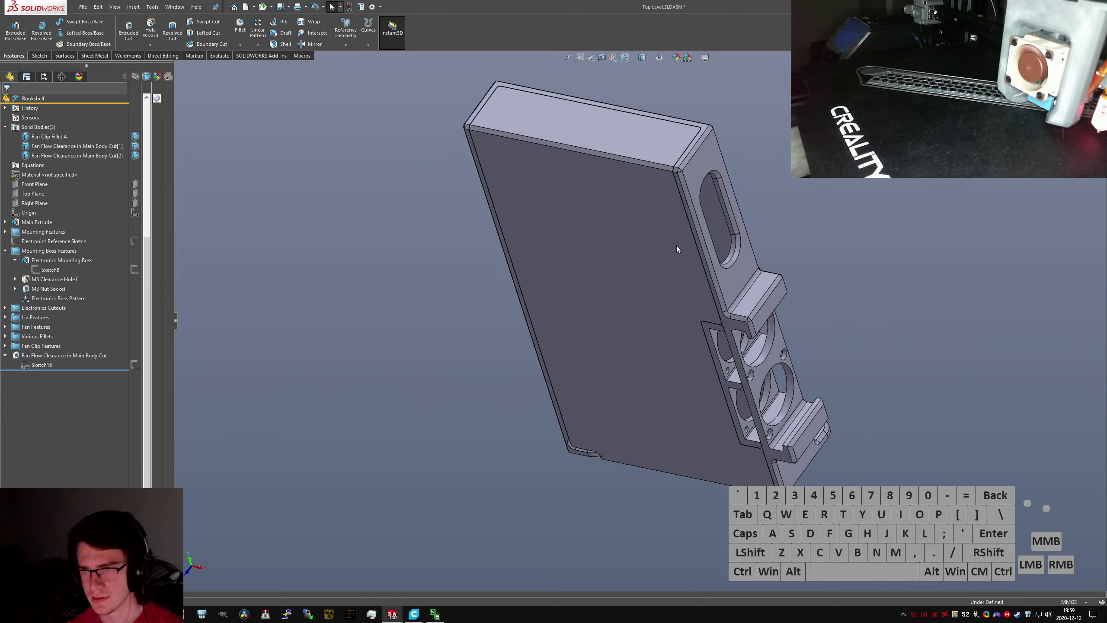
scroll(676, 246, down, 5)
scroll(617, 265, up, 4)
middle_drag(667, 237, 575, 333)
scroll(635, 251, down, 5)
scroll(575, 262, up, 5)
scroll(575, 333, down, 5)
scroll(706, 264, down, 5)
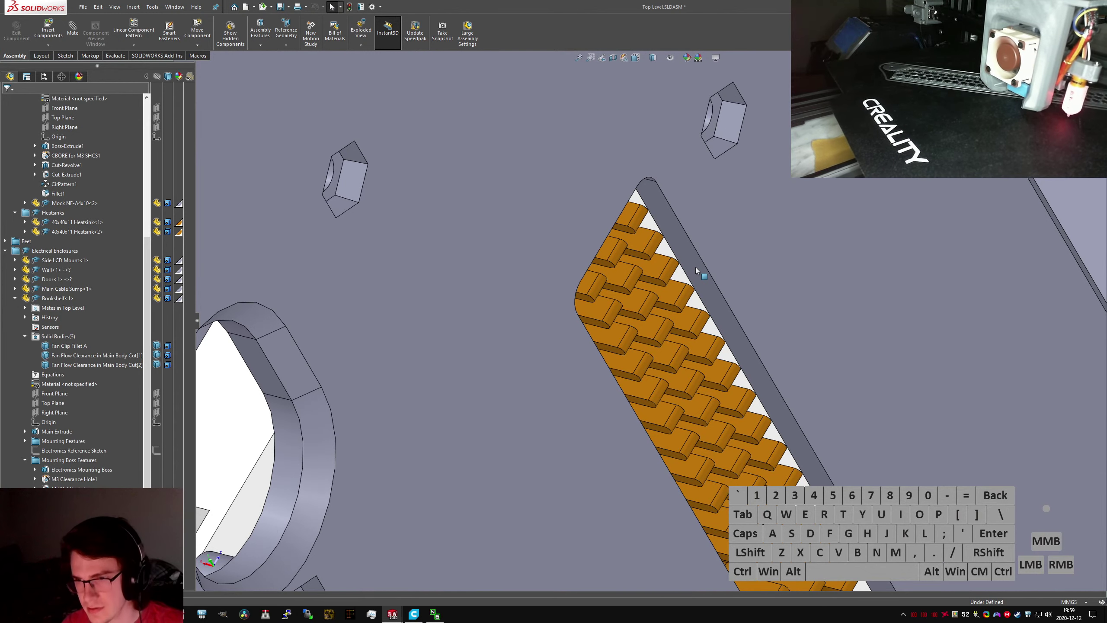
ctrl+click(666, 276)
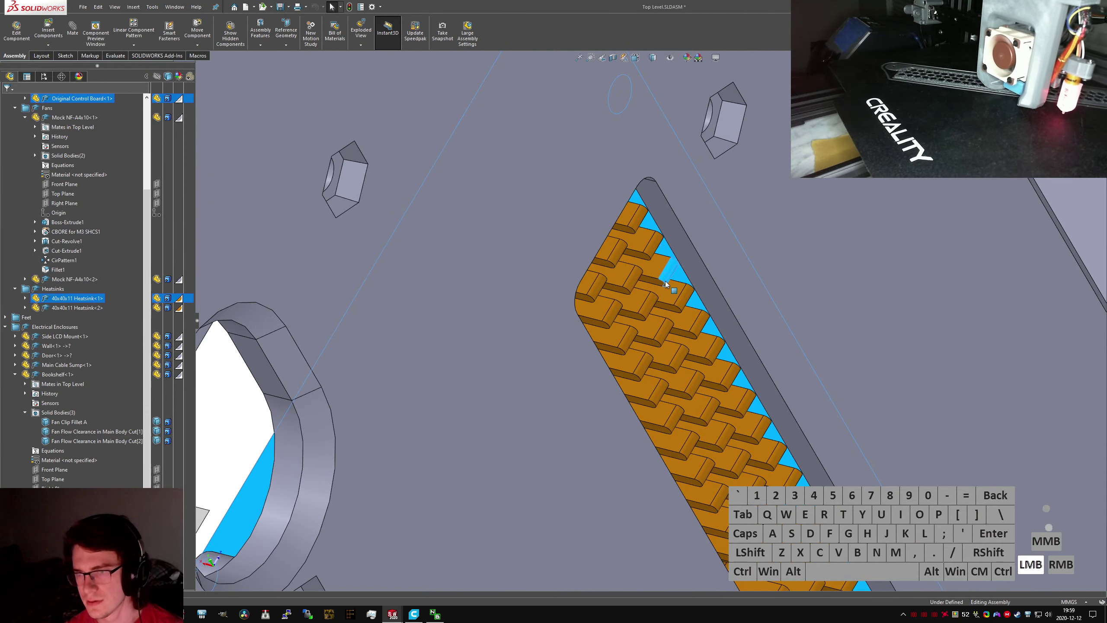
key(Escape)
click(636, 294)
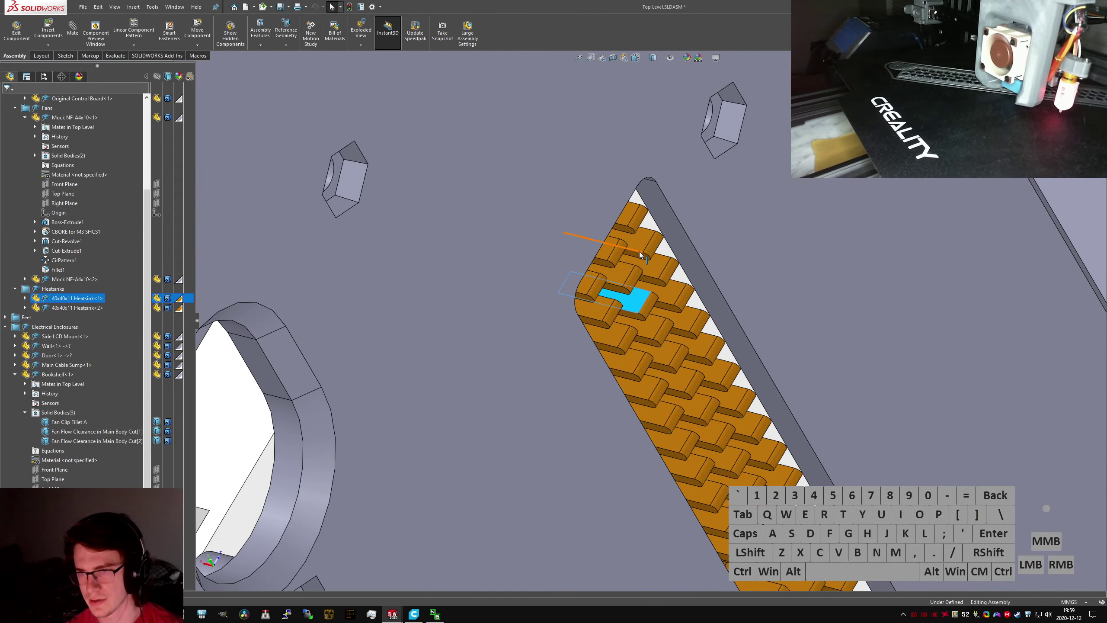
Switch to the 40x40x11 Heatsink part and examine the fin profile dimensions in Boss-Extrude3's Sketch2 from the front
key(ctrl+Tab)
key(ctrl+Tab)
click(623, 311)
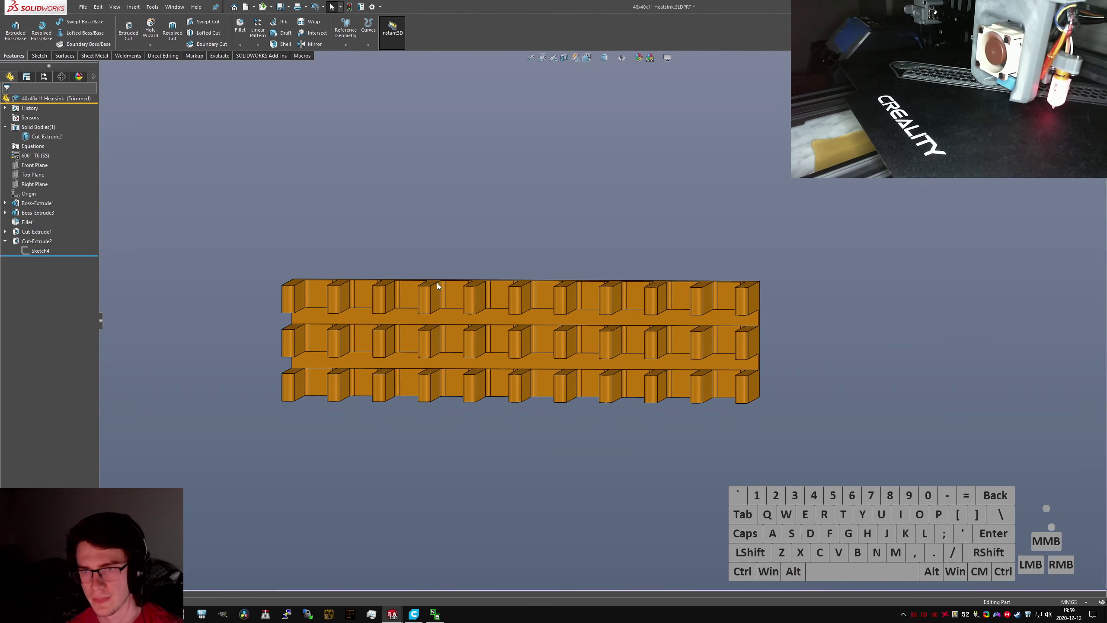
click(425, 300)
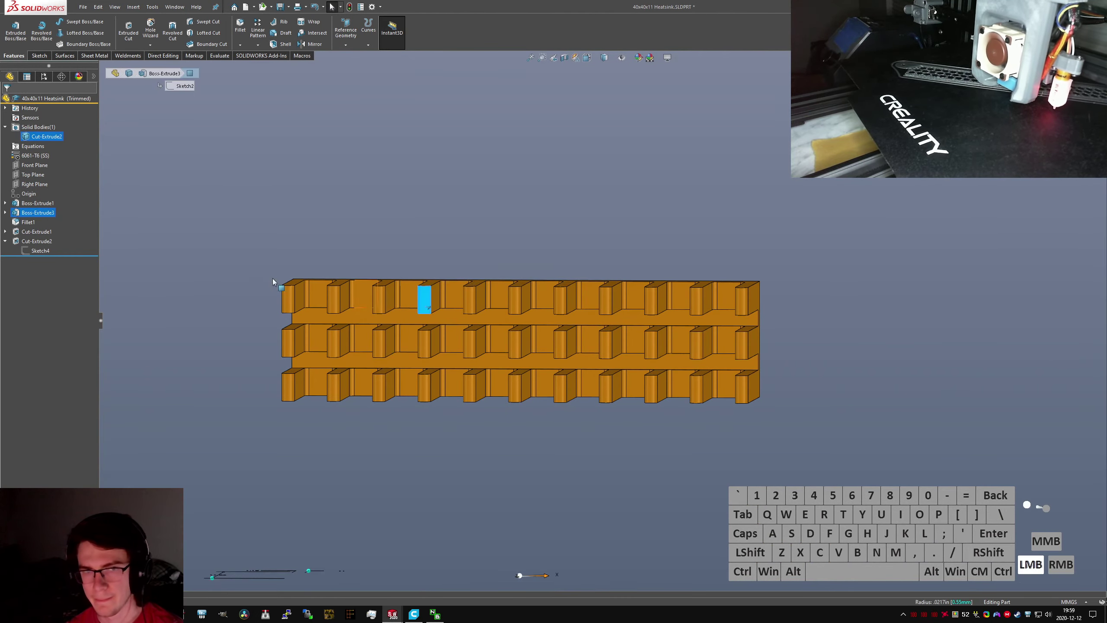
click(6, 212)
click(39, 222)
scroll(392, 261, up, 4)
middle_drag(442, 273, 474, 84)
middle_drag(461, 293, 458, 237)
key(ctrl+1)
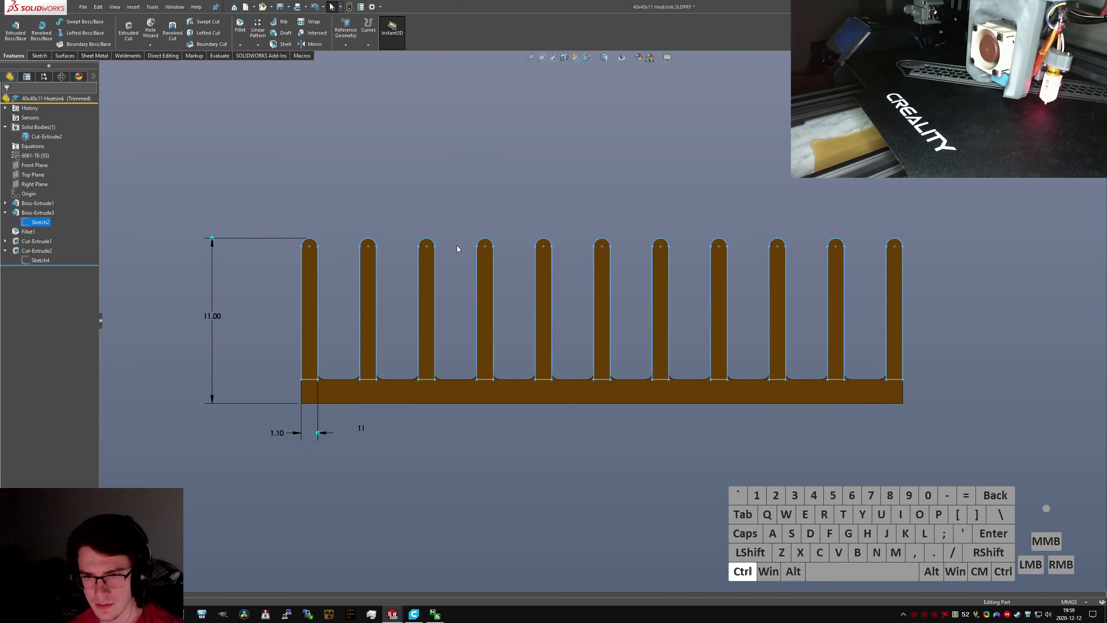
Save the 40x40x11 Heatsink part and keep it as the active document
click(331, 215)
key(ctrl+s)
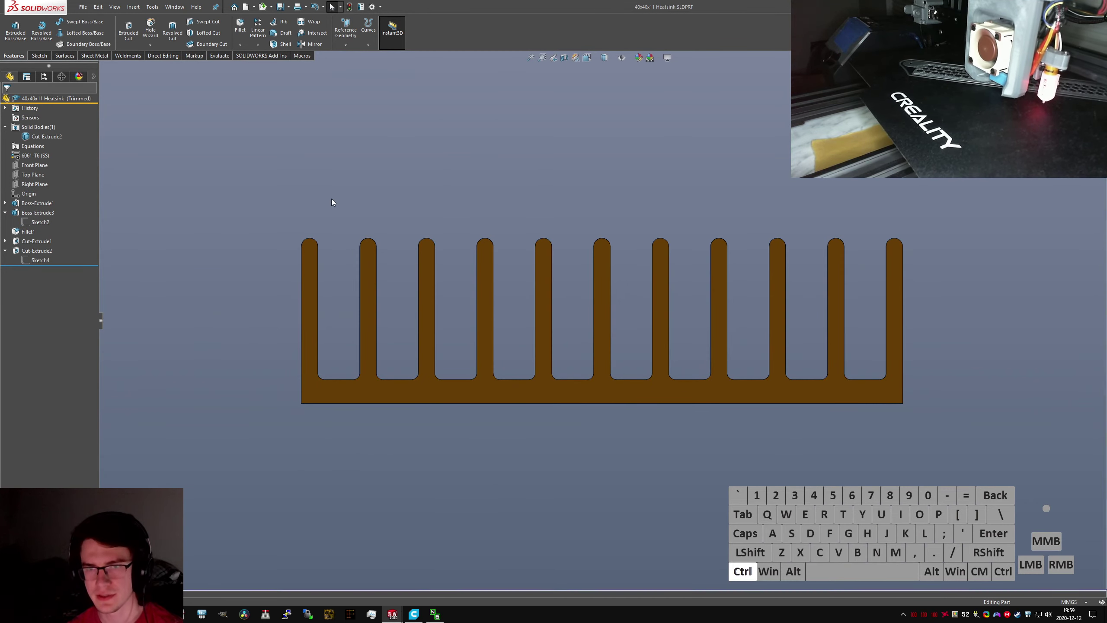
key(ctrl+Tab)
key(ctrl+shift+Tab)
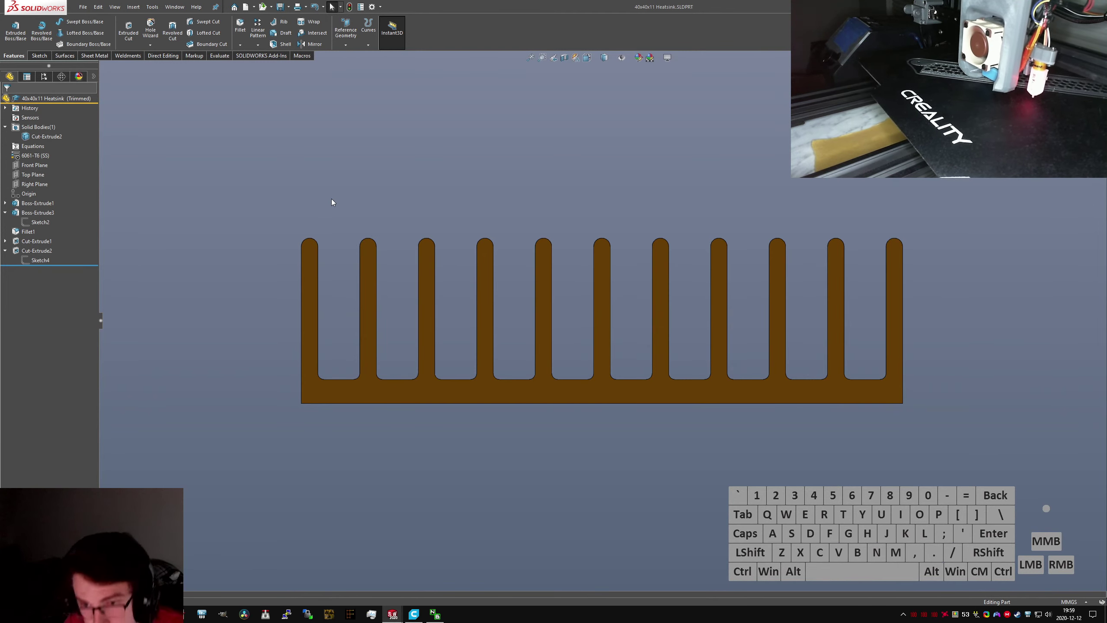
Review the fin dimensions in Sketch2 and the slot pattern in Cut-Extrude1's Sketch3 on the heatsink
click(40, 223)
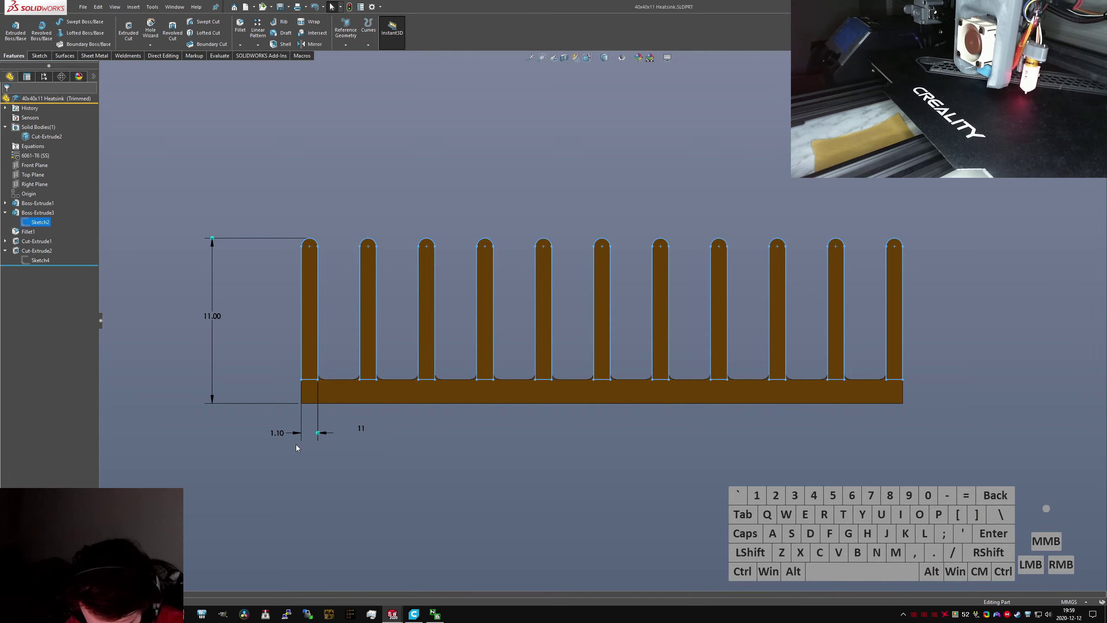
click(5, 241)
click(40, 251)
mouse_move(418, 349)
middle_down()
mouse_move(573, 448)
mouse_move(488, 451)
middle_up()
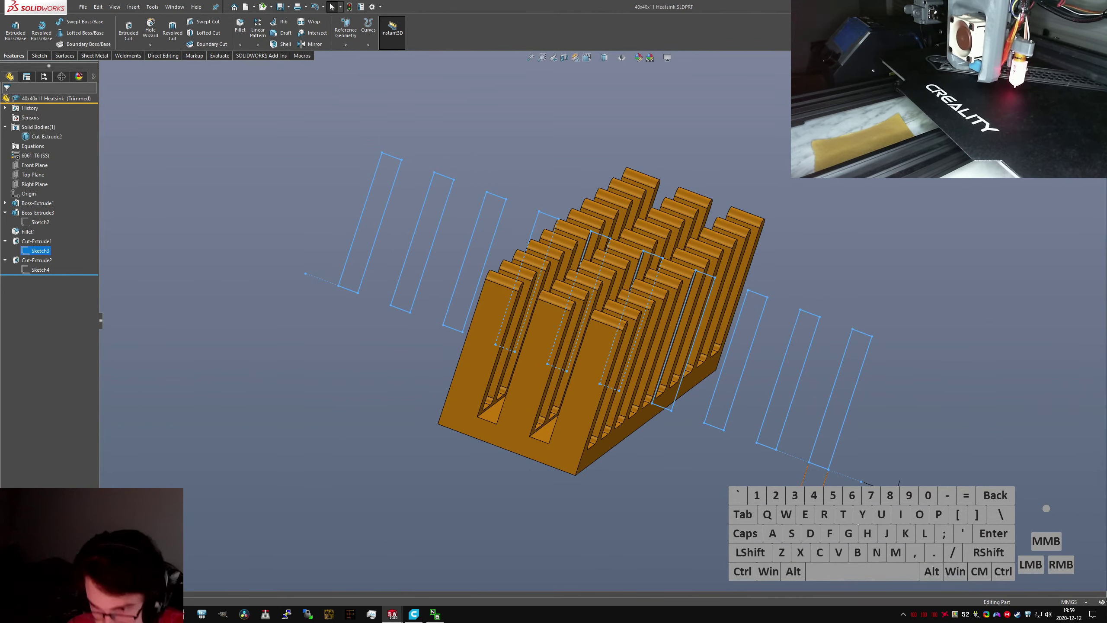
middle_drag(768, 432, 803, 393)
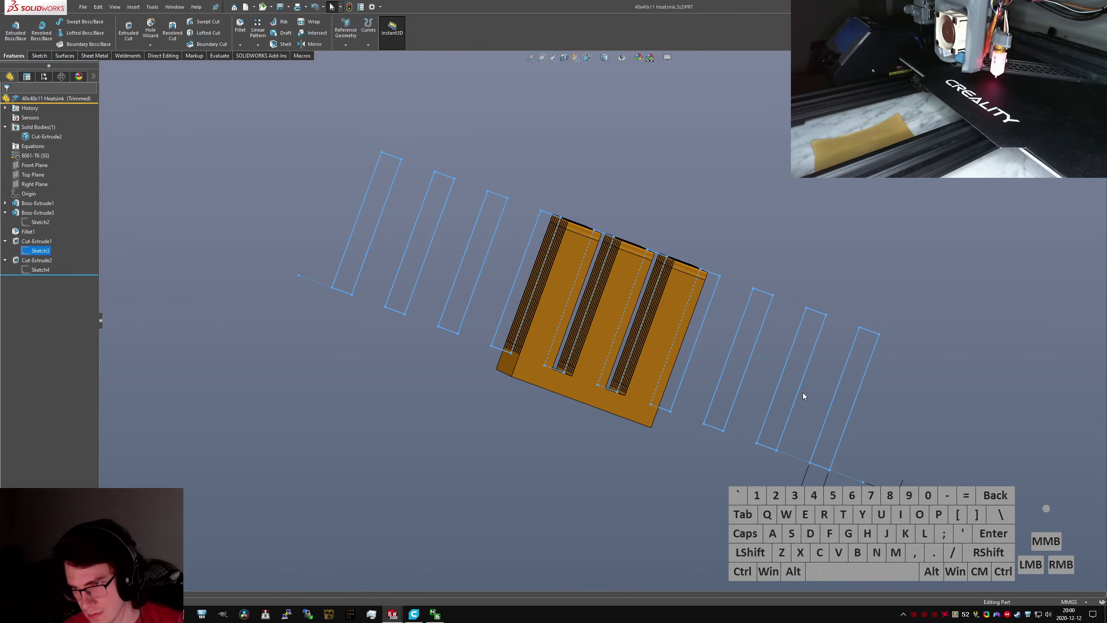
Activate the Untrimmed configuration of the 40x40x11 Heatsink, viewed from the side
key(ctrl+4)
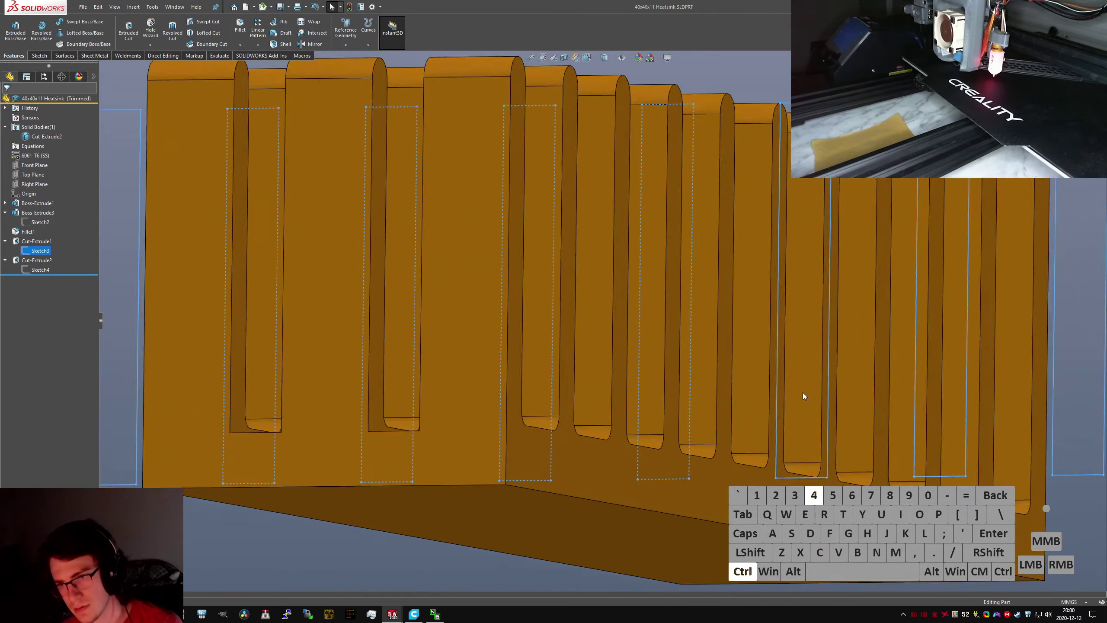
click(43, 76)
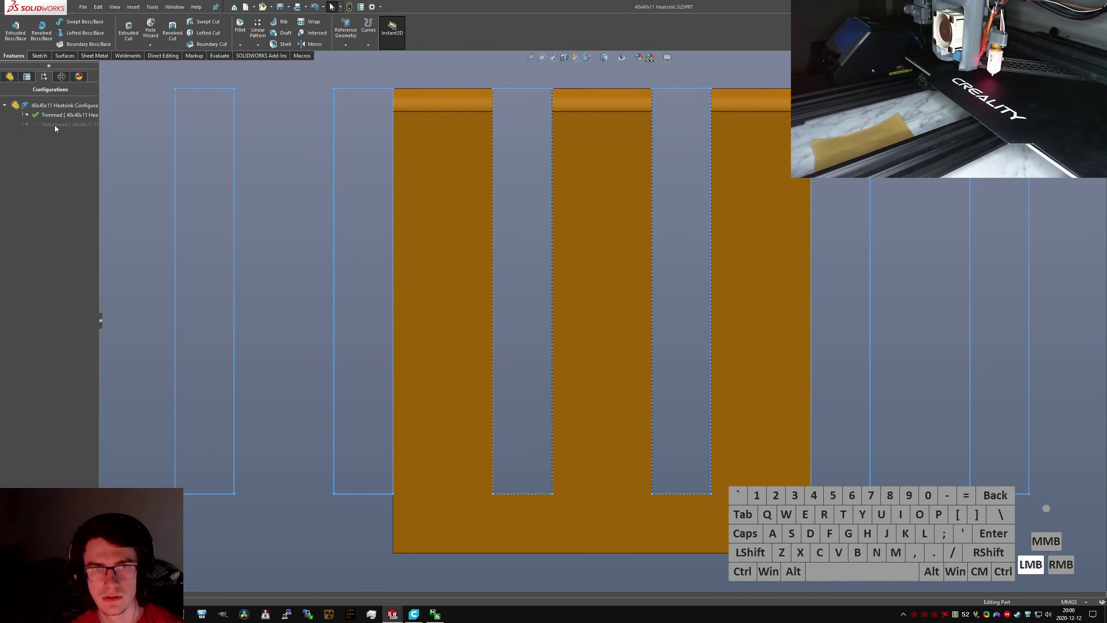
click(55, 123)
scroll(340, 272, up, 5)
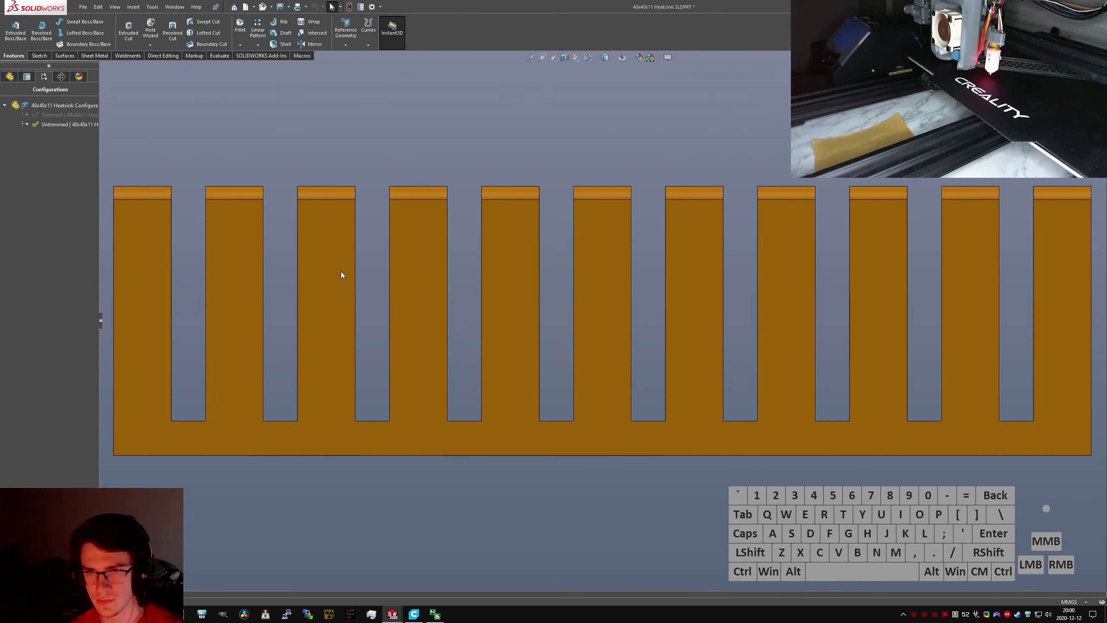
Set the slot width in Cut-Extrude1's Sketch3 to 1.8 mm and save the heatsink part
click(15, 76)
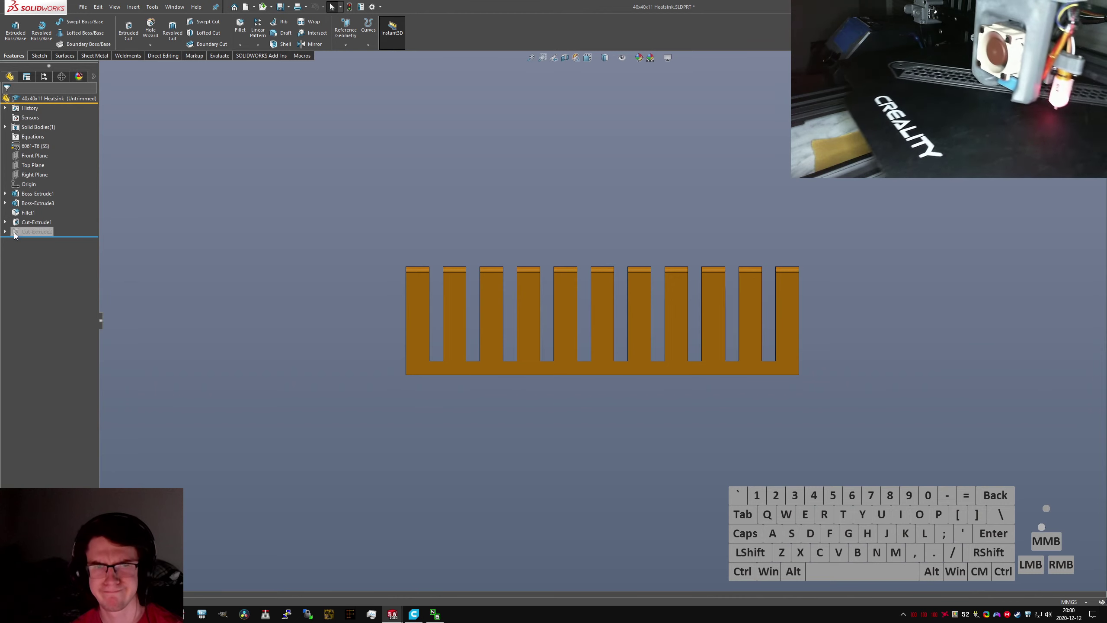
click(5, 222)
click(40, 232)
scroll(467, 317, down, 3)
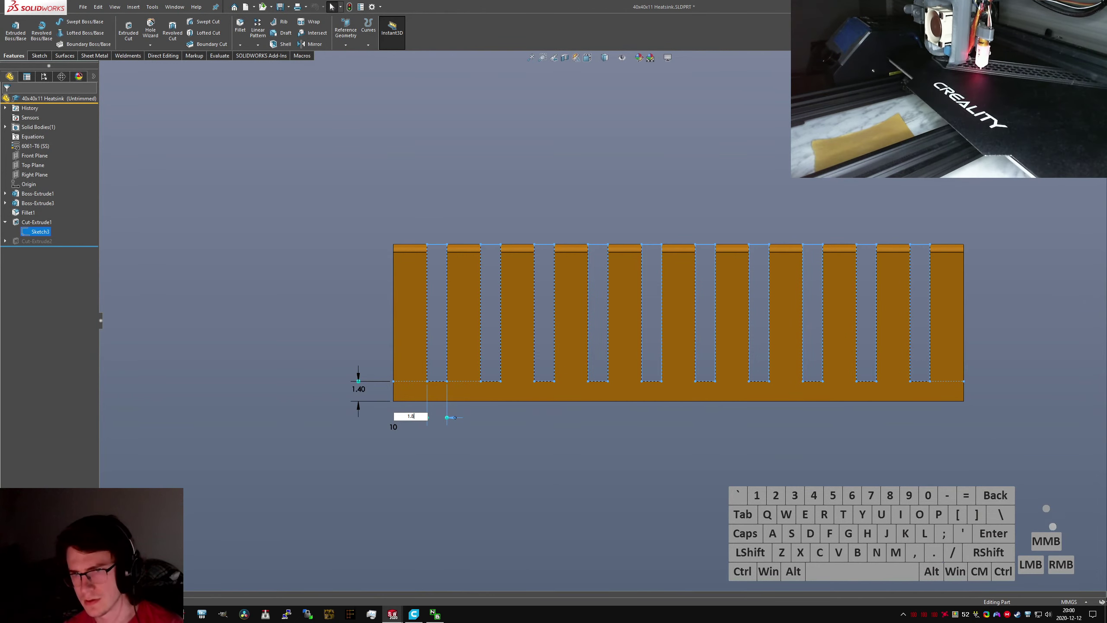
click(562, 435)
middle_drag(610, 438, 638, 493)
scroll(638, 493, up, 4)
click(809, 465)
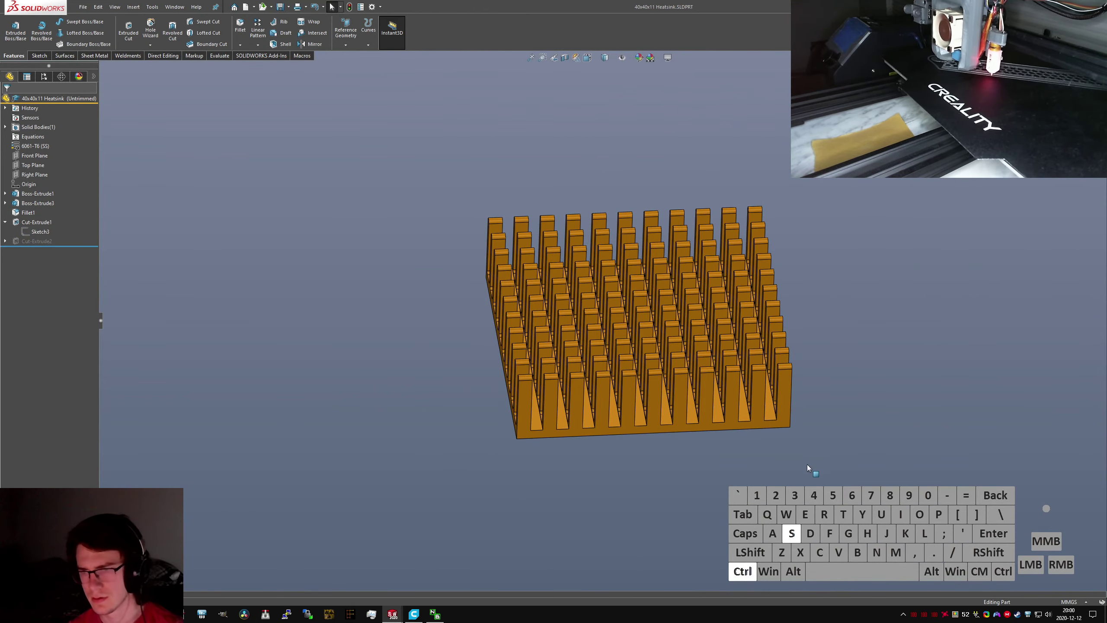
Switch to the Top Level assembly and check the updated heatsink fins against the Bookshelf's ventilation slot
key(ctrl+Tab)
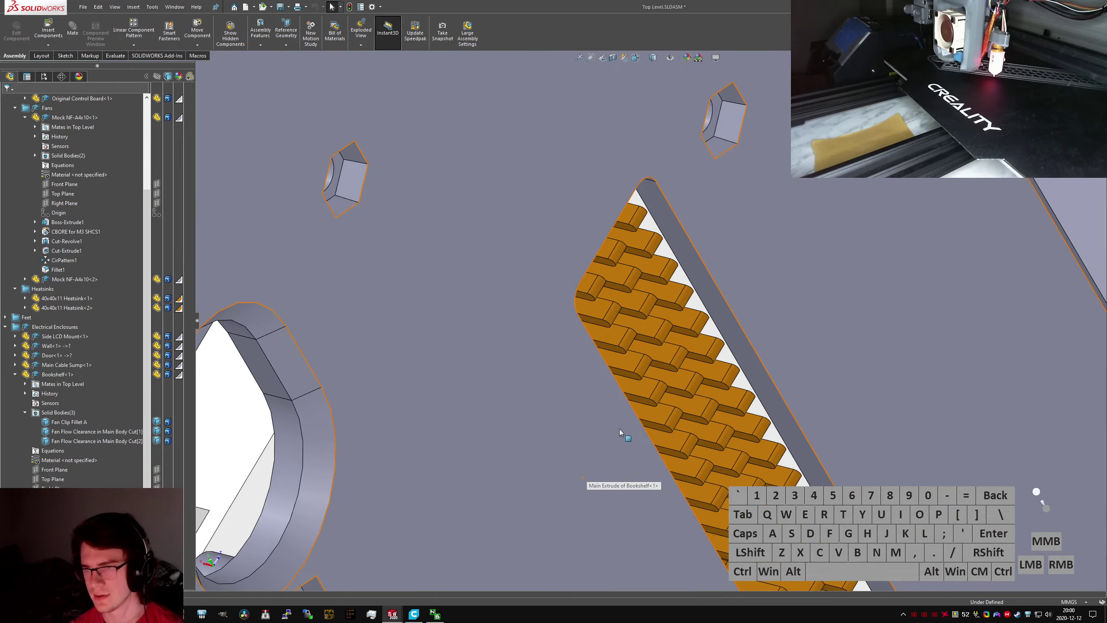
scroll(651, 400, up, 10)
click(766, 388)
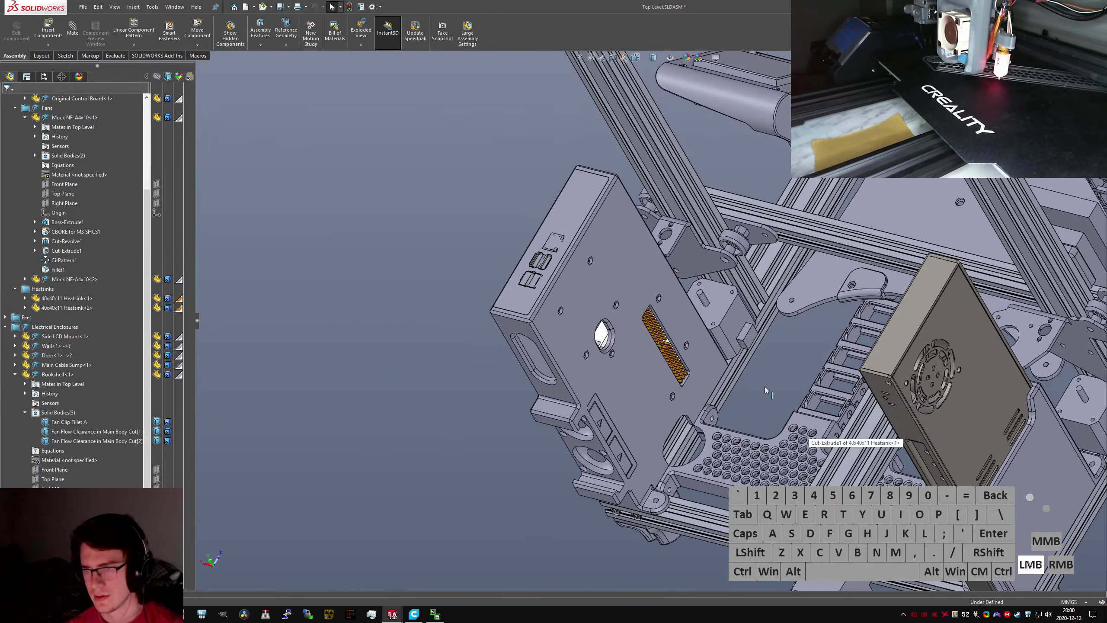
scroll(632, 316, down, 3)
middle_drag(632, 317, 675, 303)
scroll(582, 302, down, 4)
scroll(610, 231, up, 3)
scroll(610, 232, down, 2)
Open the Bookshelf part and roll the feature history back to just after Lid Face Clearance in Lid Features
click(677, 305)
click(702, 254)
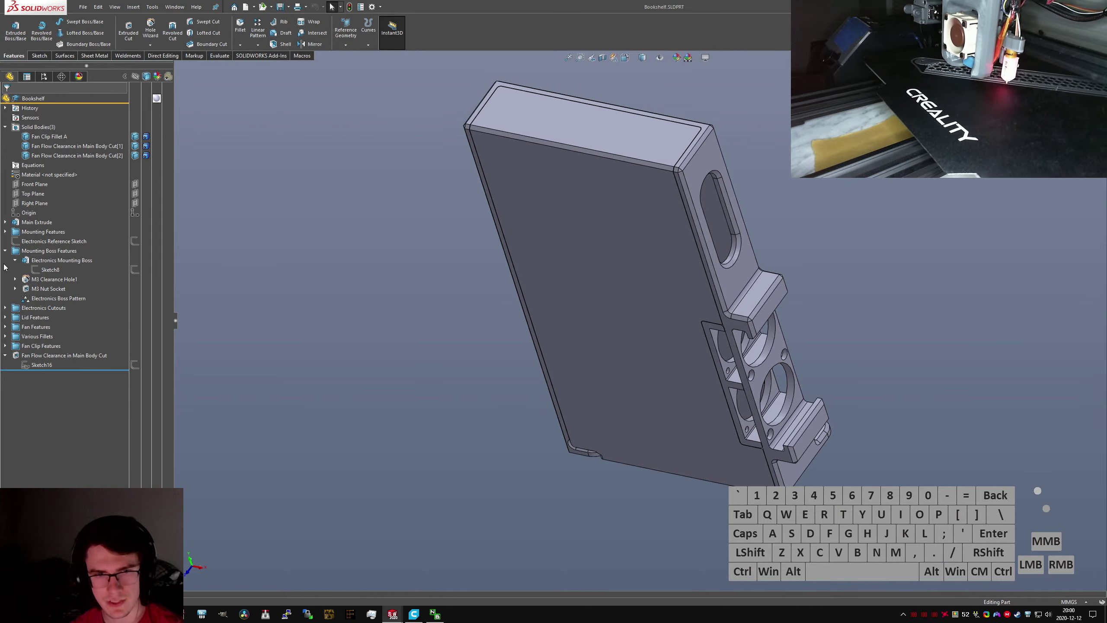
click(5, 250)
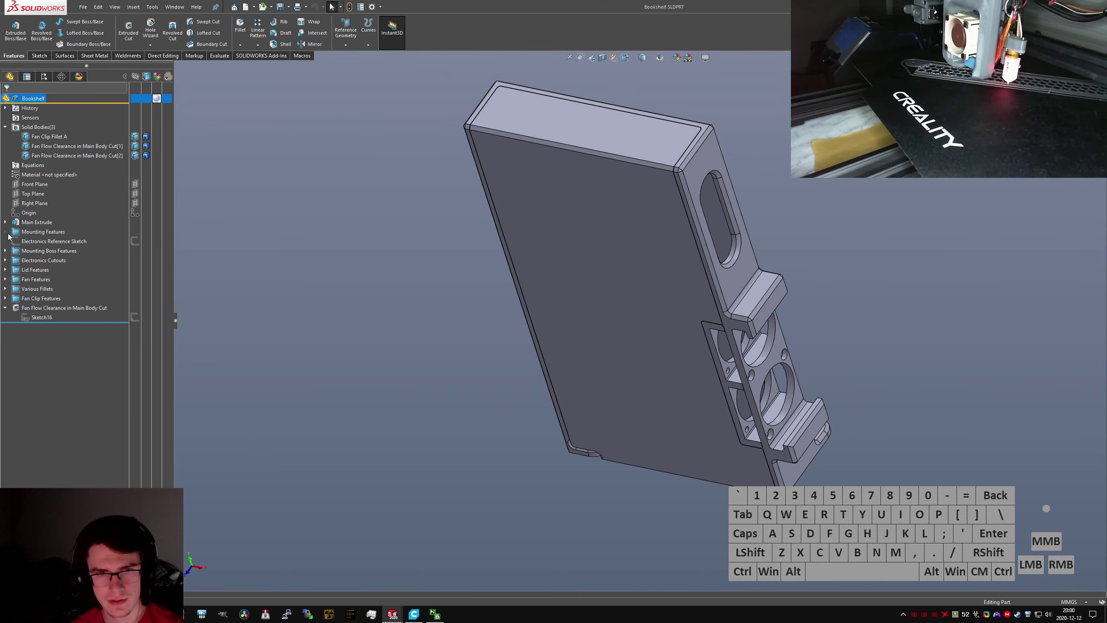
click(5, 251)
click(5, 251)
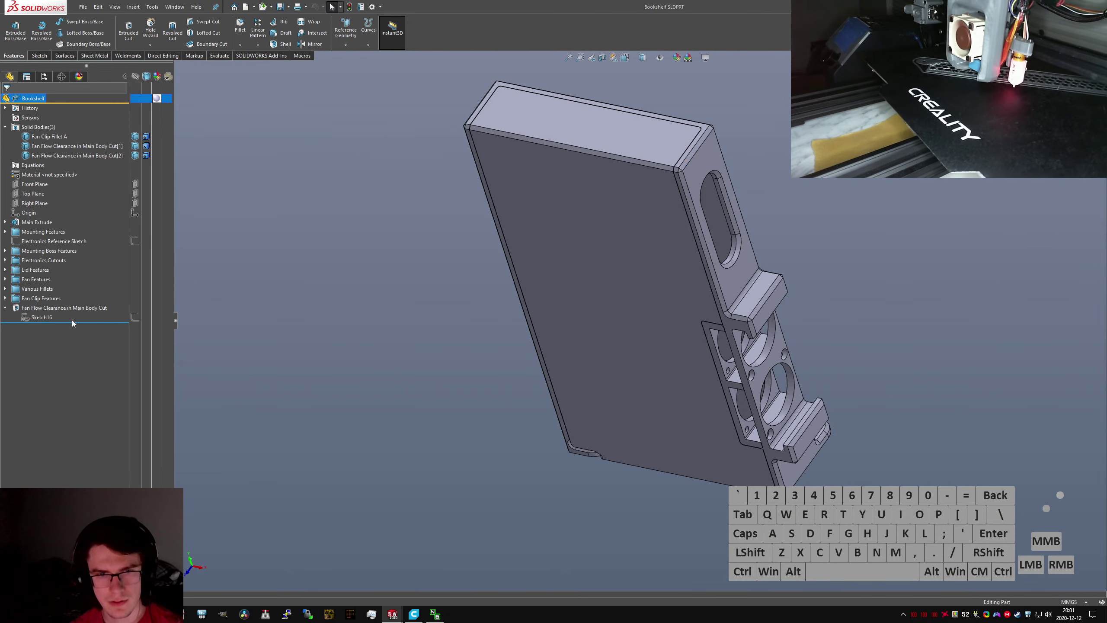
click(5, 269)
drag(70, 341, 70, 293)
Show the Electronics Reference Sketch and orient the Bookshelf so its outlines are visible behind the lid's end wall
key(ctrl+5)
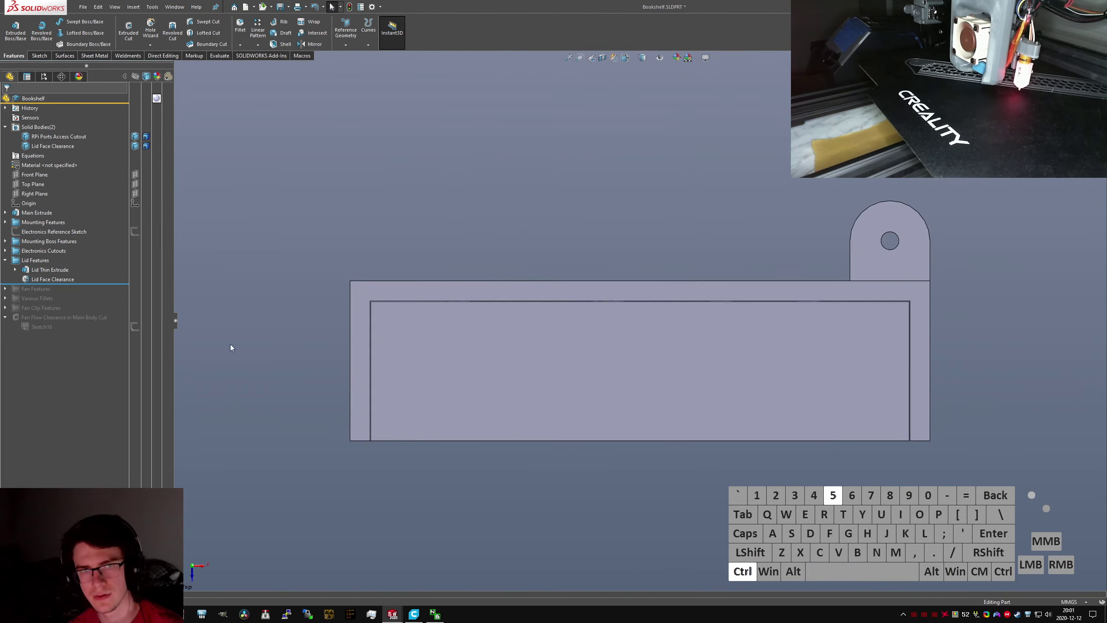
right_click(16, 234)
click(23, 222)
click(480, 238)
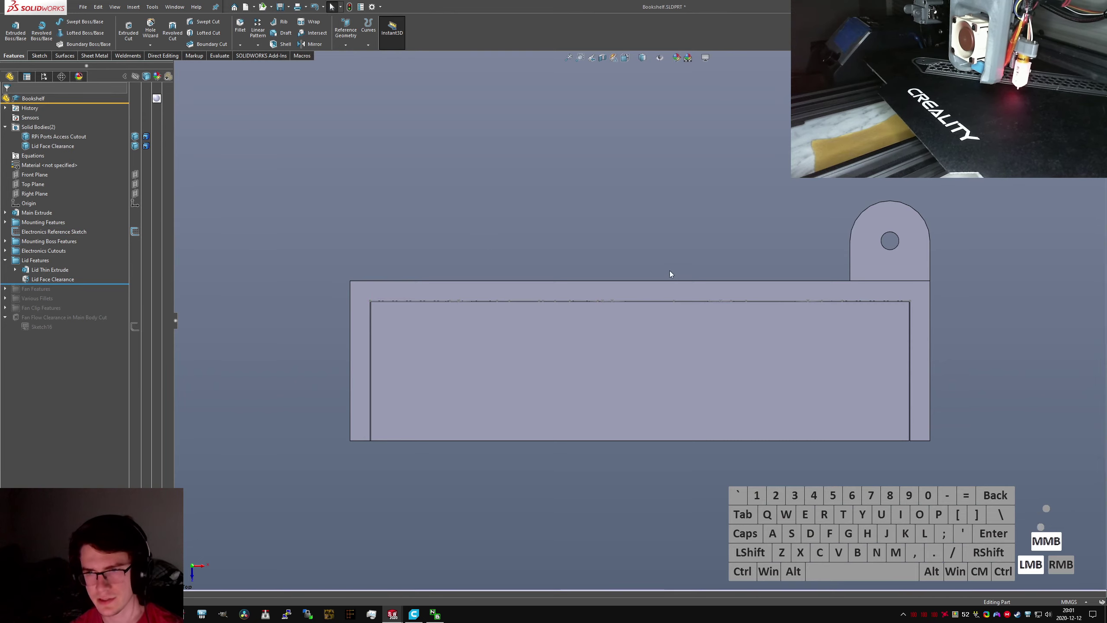
middle_drag(669, 269, 663, 212)
scroll(663, 211, up, 3)
scroll(698, 166, down, 4)
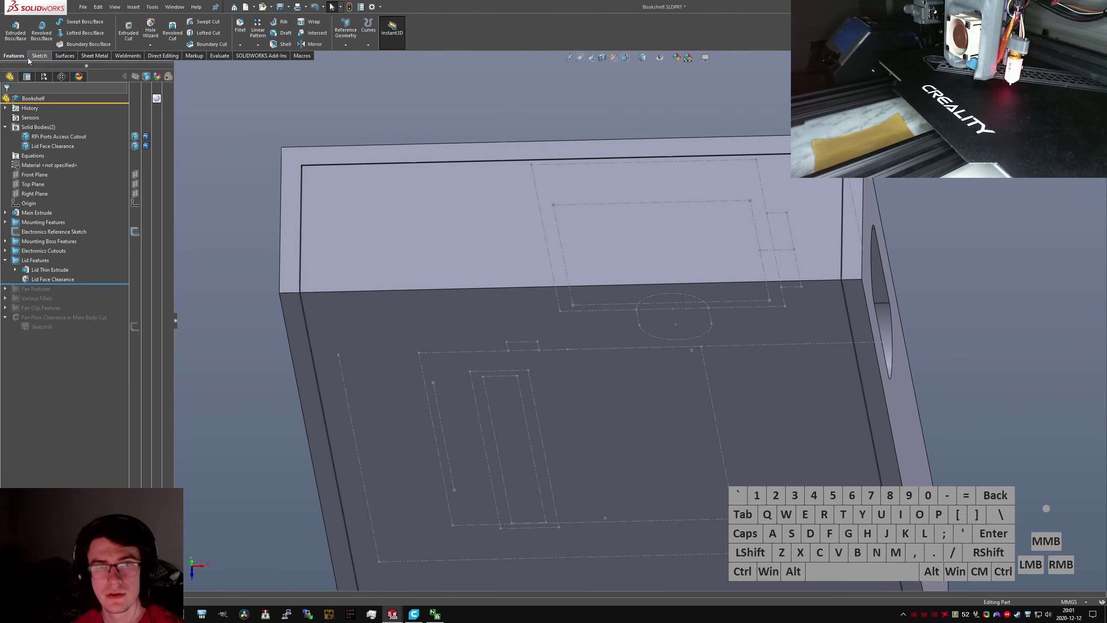
Start an Extruded Cut on the lid's end face and sketch a rectangle about 16 mm high on it
click(39, 56)
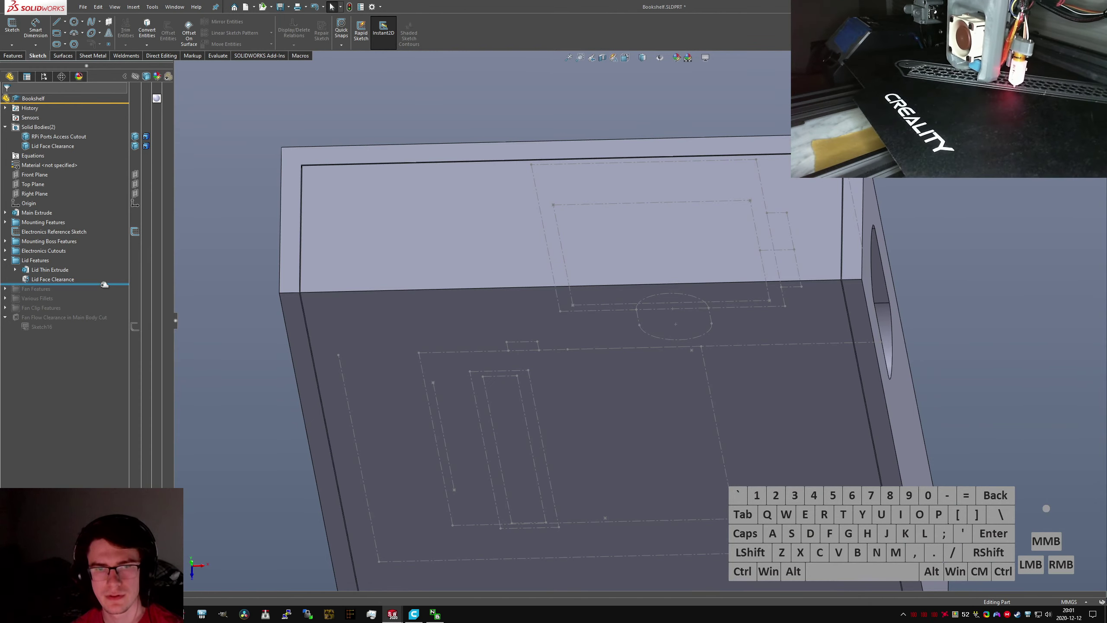
click(65, 279)
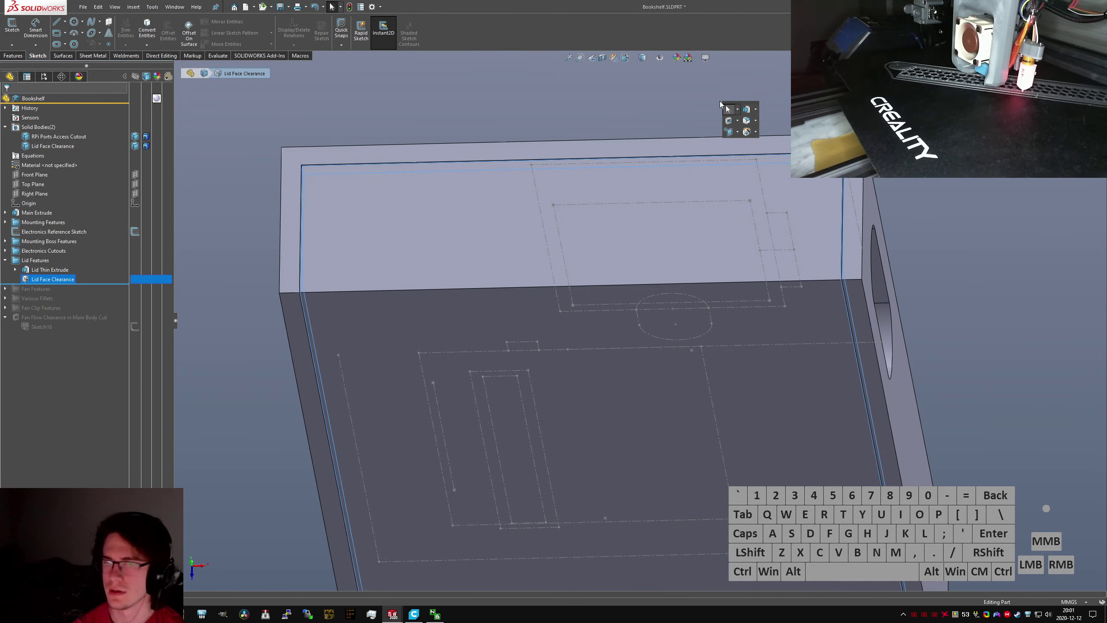
text(ext)
text(ded cut)
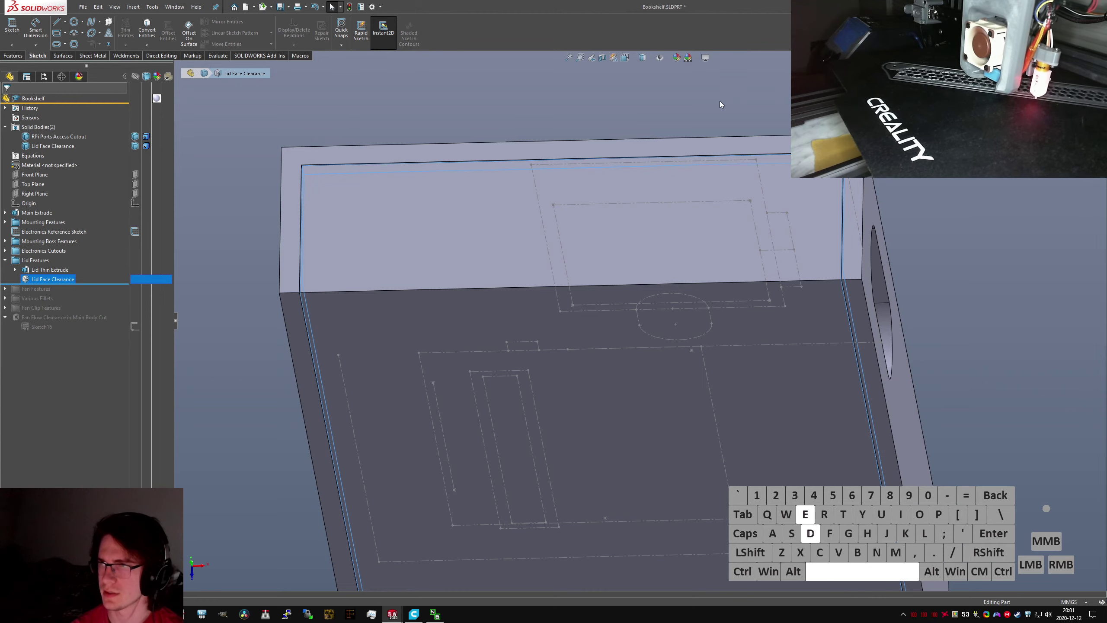
key(Return)
click(658, 246)
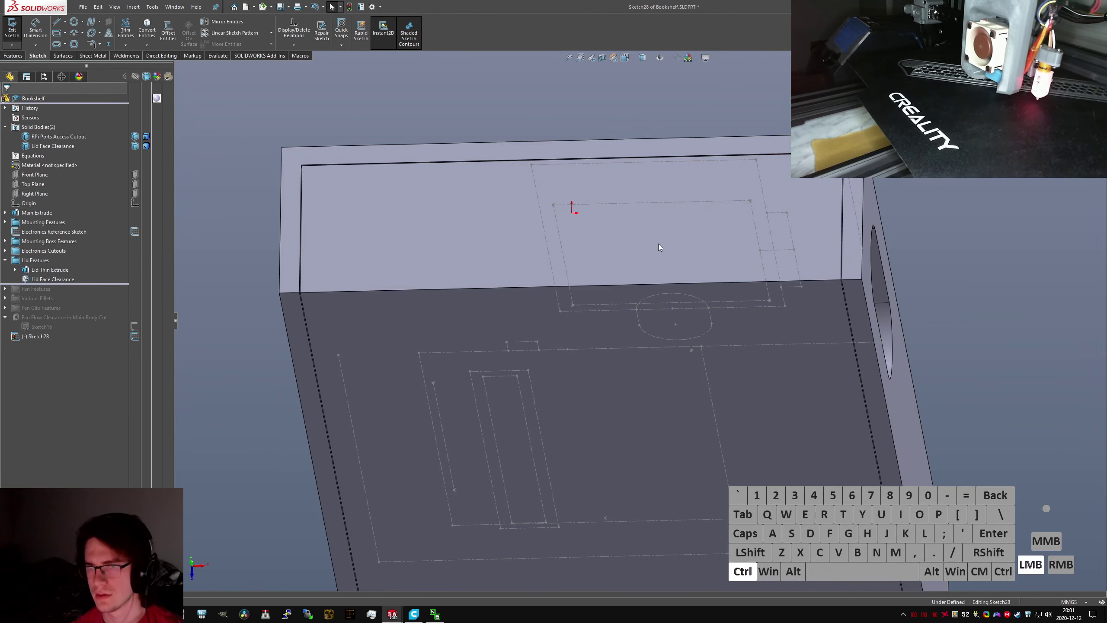
key(ctrl+5)
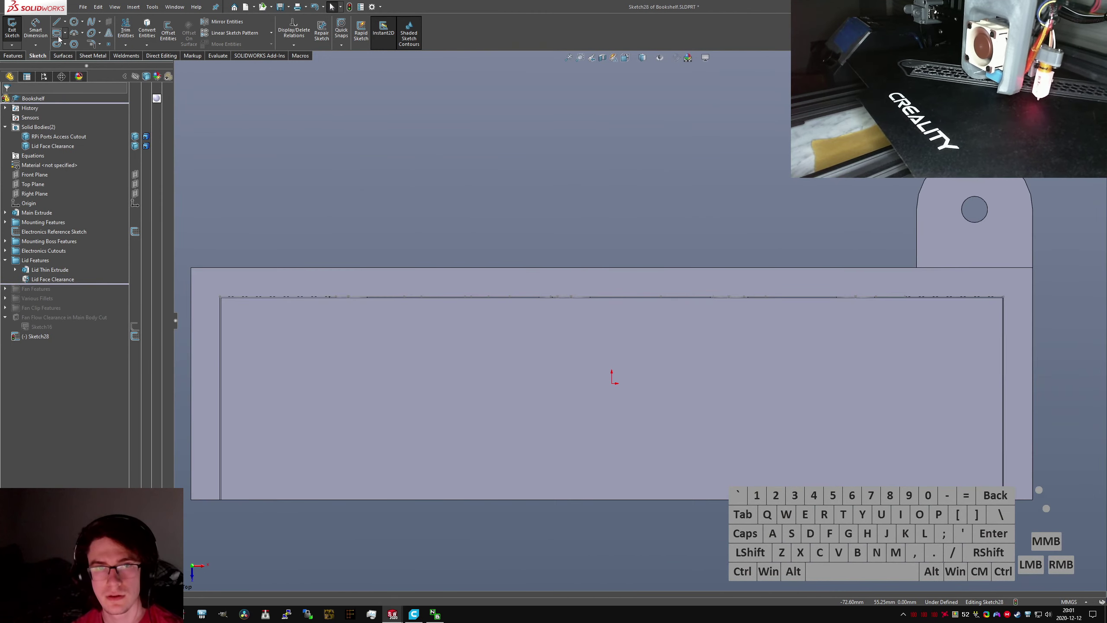
click(58, 38)
drag(576, 416, 867, 321)
key(Escape)
click(740, 406)
middle_drag(739, 405, 747, 337)
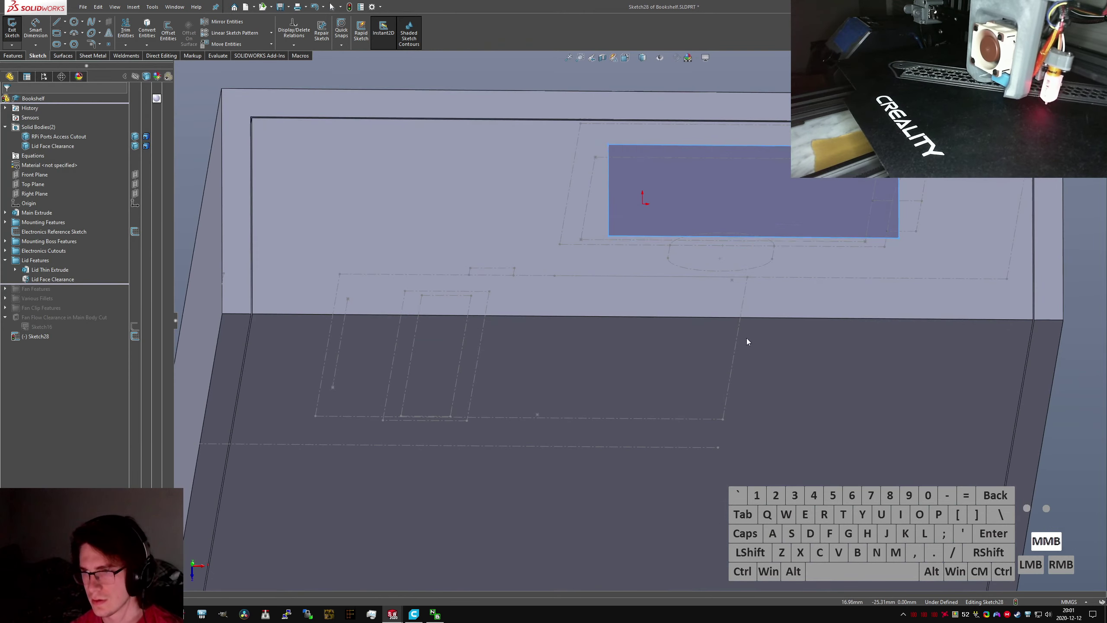
Try to pierce the rectangle's upper corner with a line of the Electronics Reference Sketch
click(899, 146)
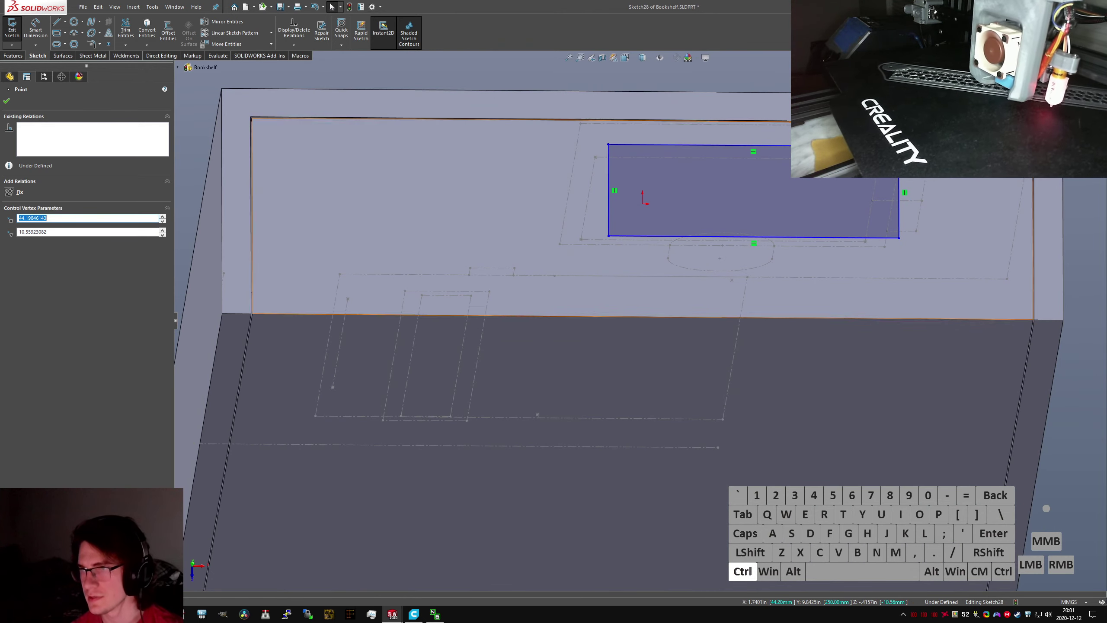
ctrl+click(880, 158)
click(898, 164)
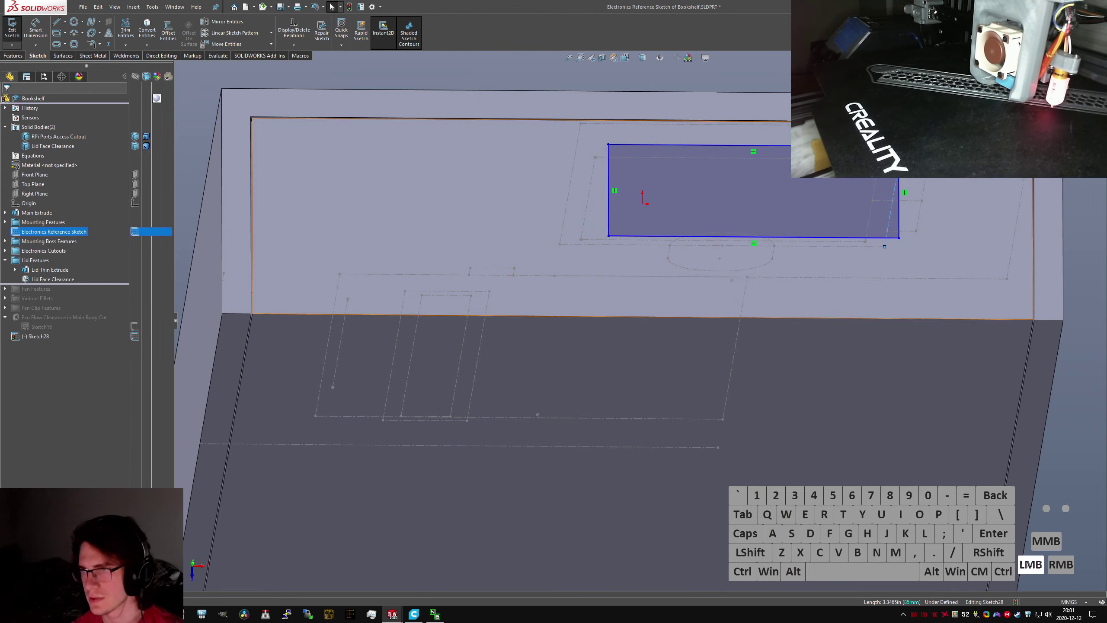
key(Escape)
click(898, 146)
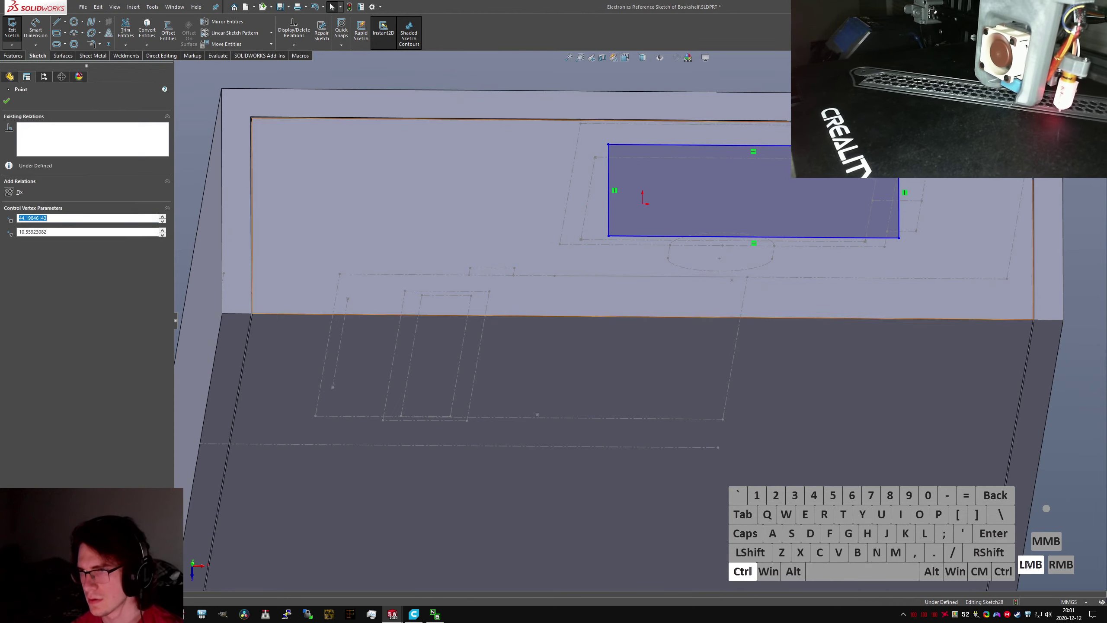
ctrl+click(898, 163)
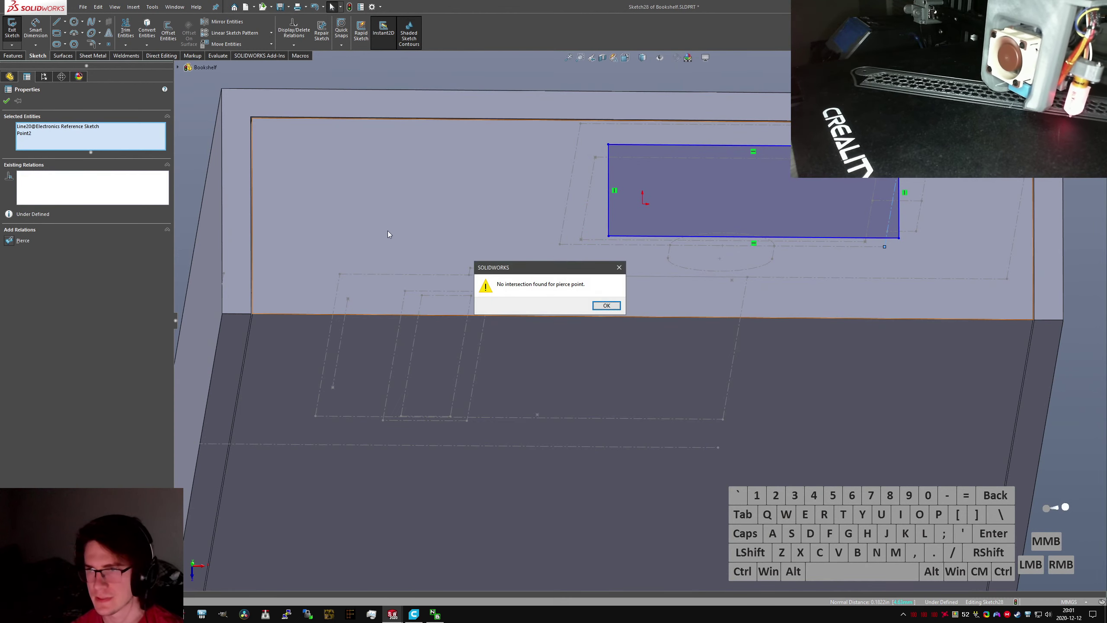
click(606, 304)
key(Escape)
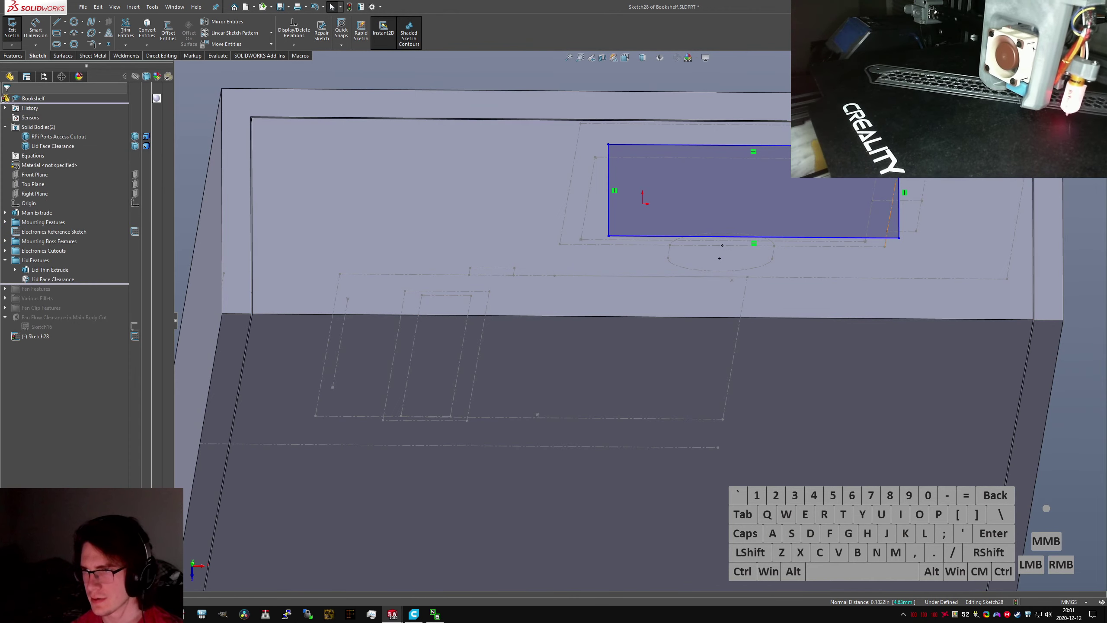
click(899, 162)
ctrl+click(898, 149)
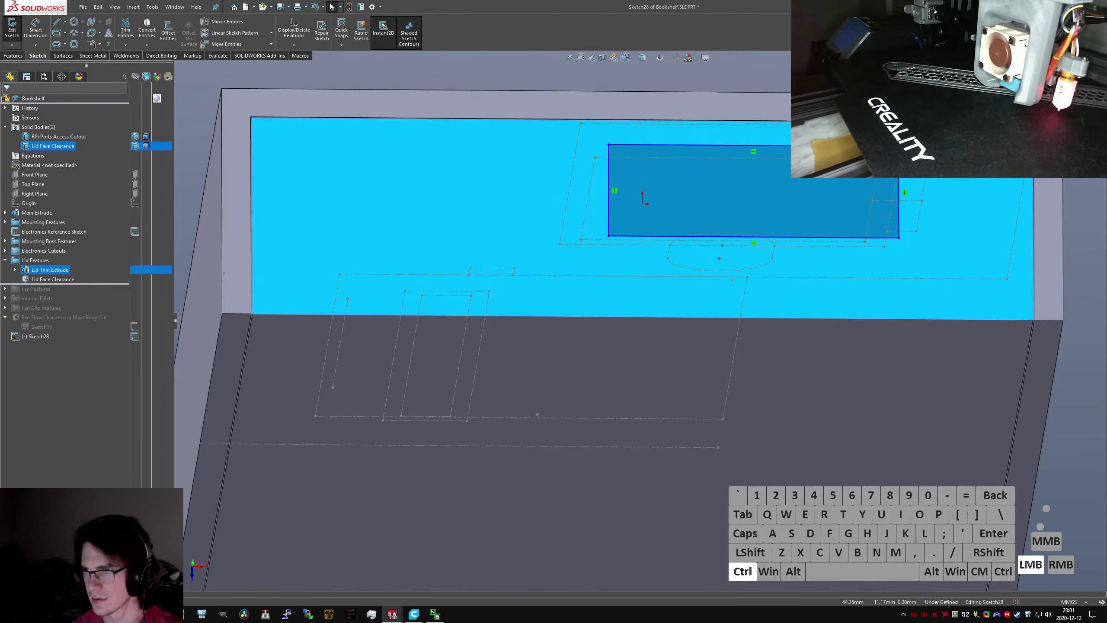
key(Escape)
Make the rectangle's two upper corners coincident with the matching outline corners of the Electronics Reference Sketch
click(905, 125)
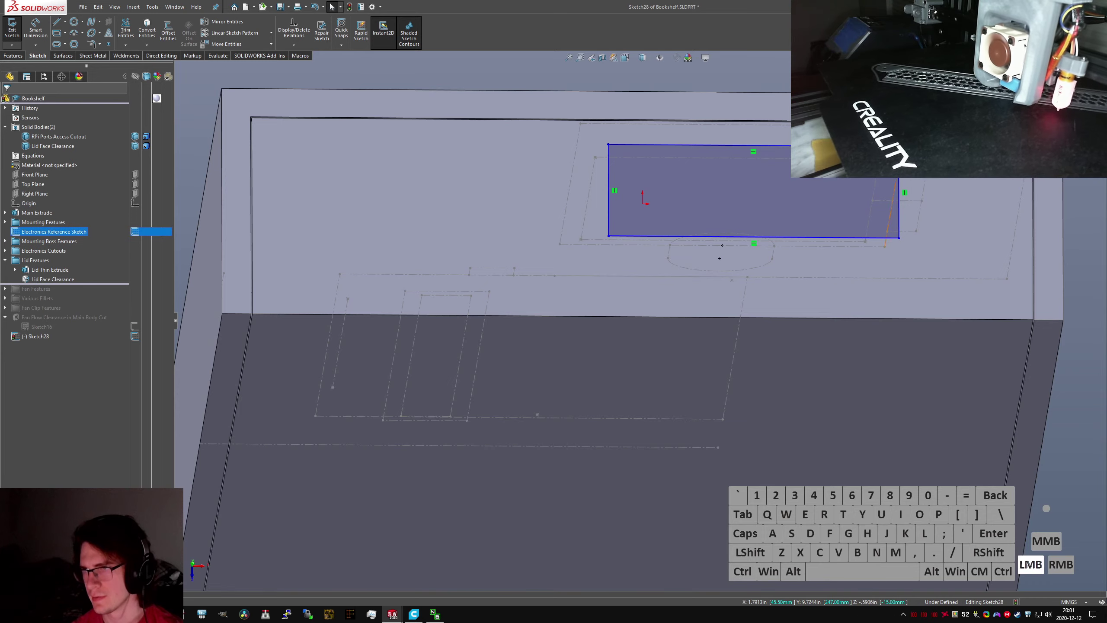
key(alt+d)
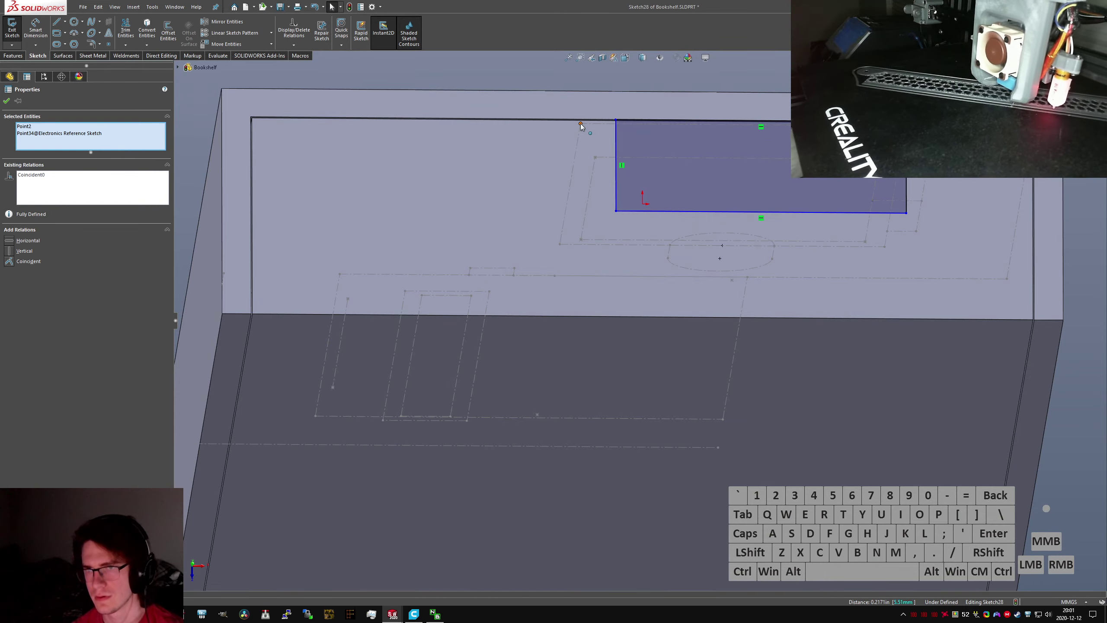
click(580, 124)
ctrl+click(615, 120)
key(alt+d)
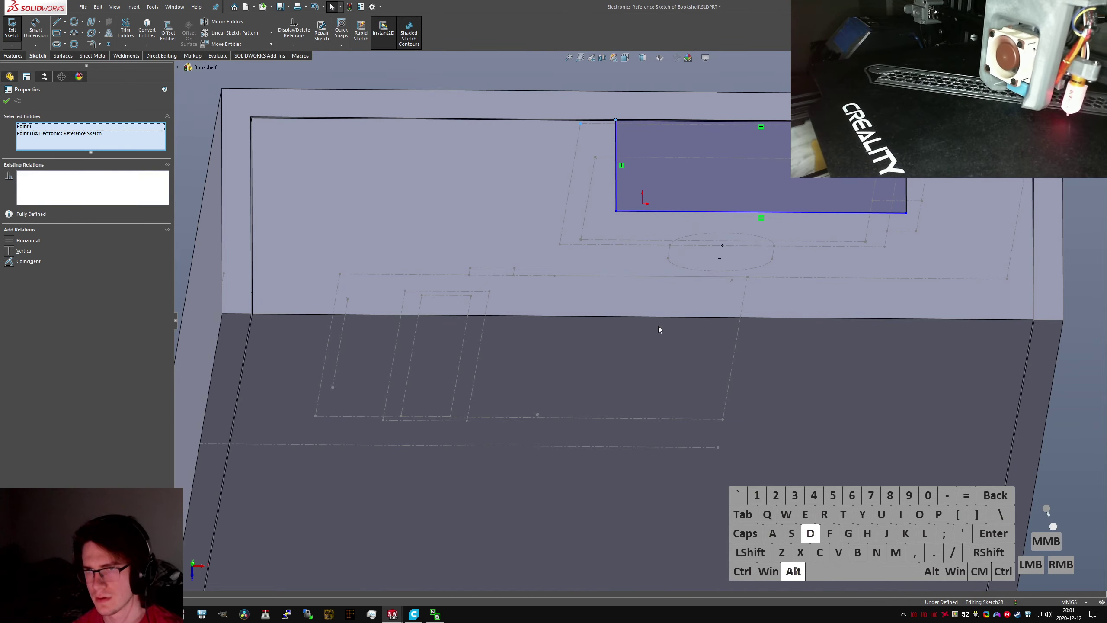
Dimension the rectangle's height and set it to 20 mm
scroll(660, 325, up, 3)
click(714, 117)
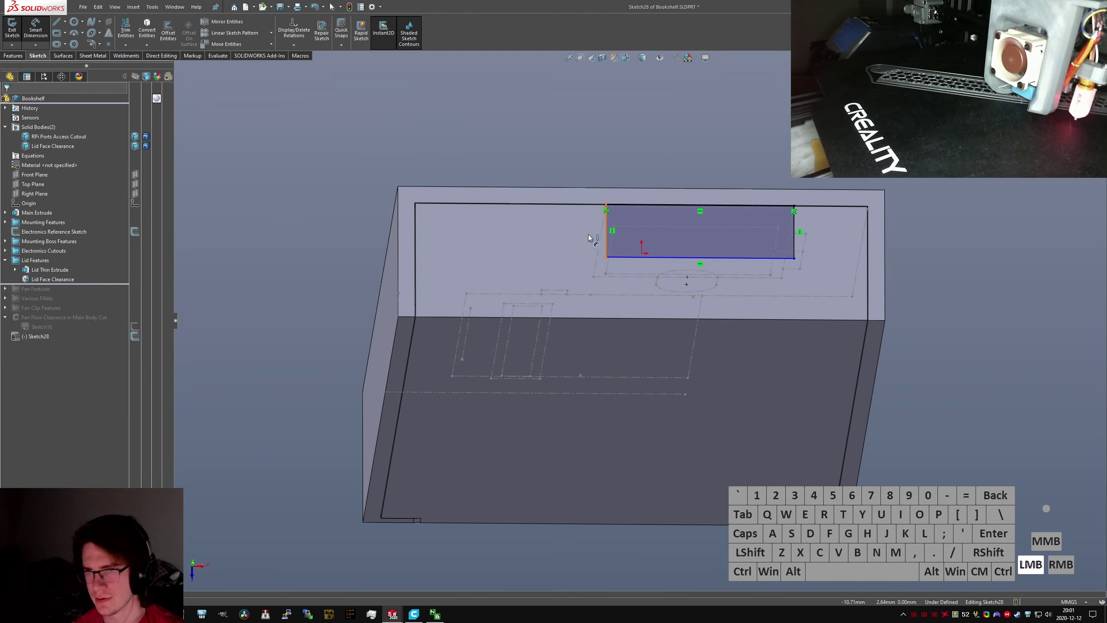
click(610, 288)
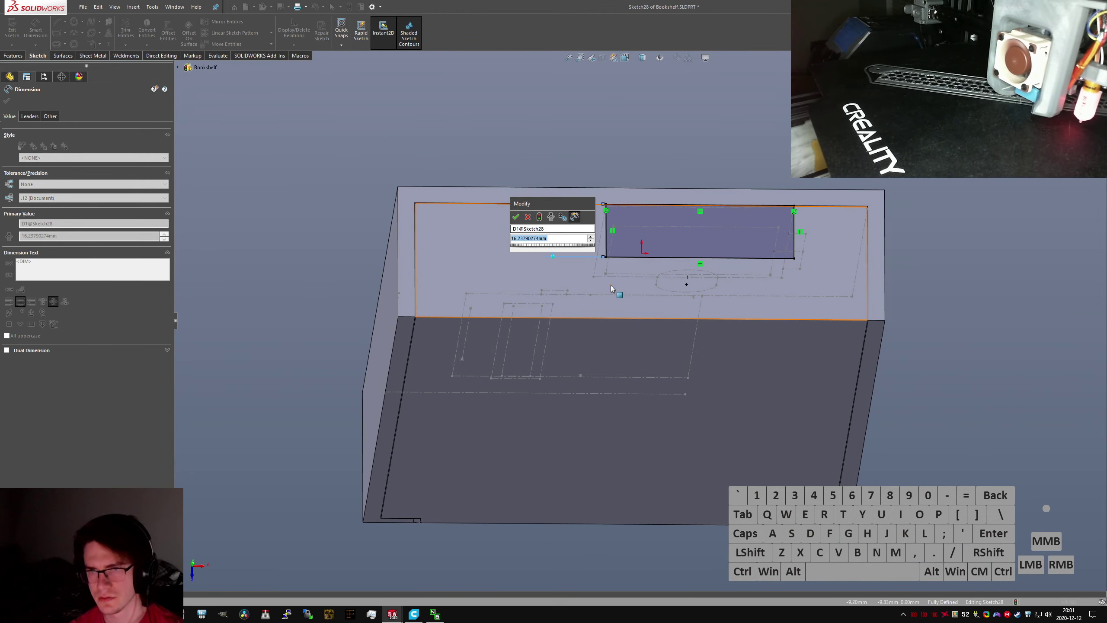
text(20)
key(Return)
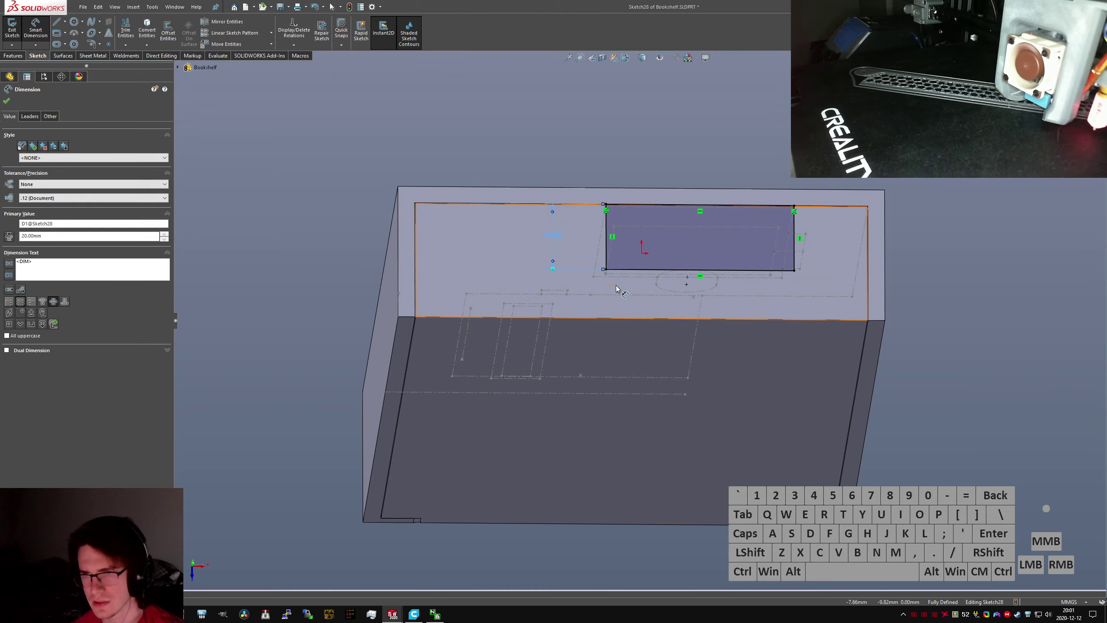
key(Escape)
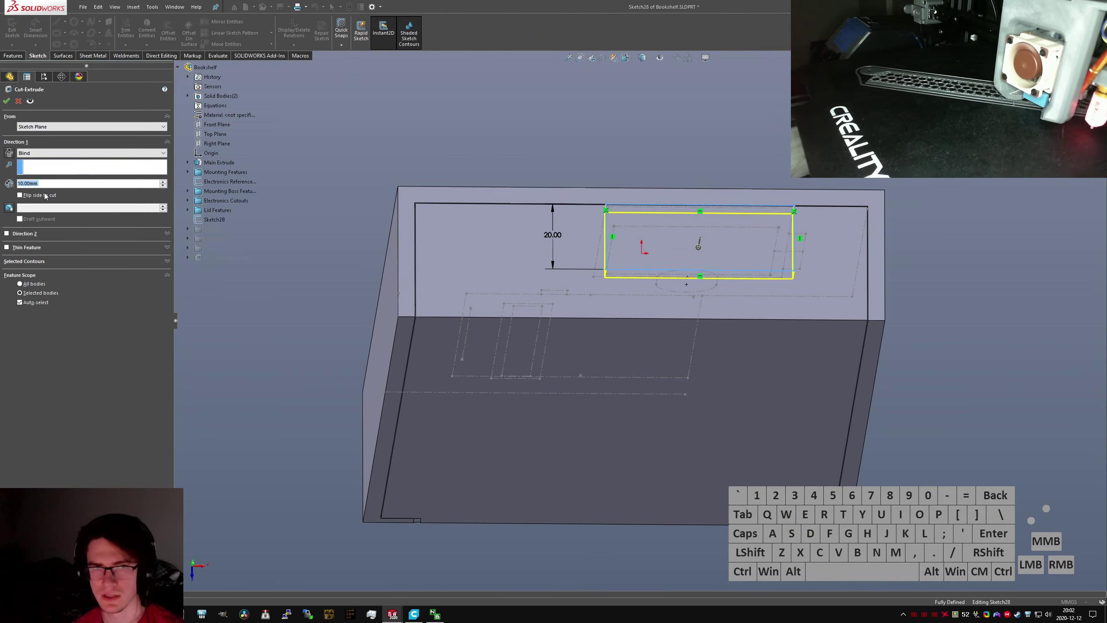
Cut the rectangle through the lid's end wall with the Up To Next end condition
click(65, 152)
click(59, 177)
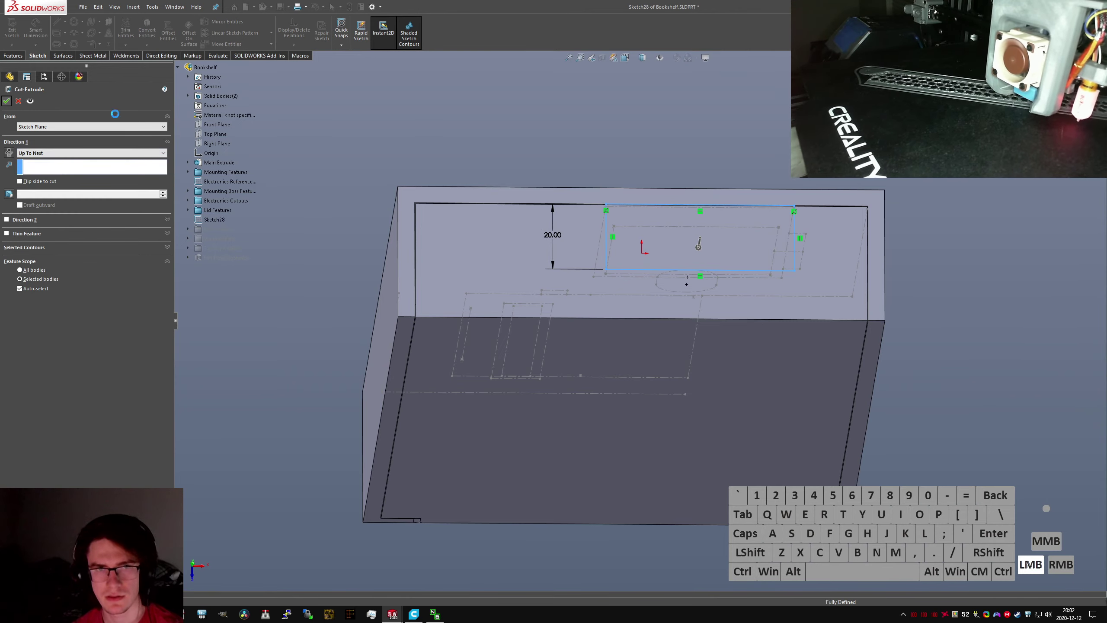
key(Return)
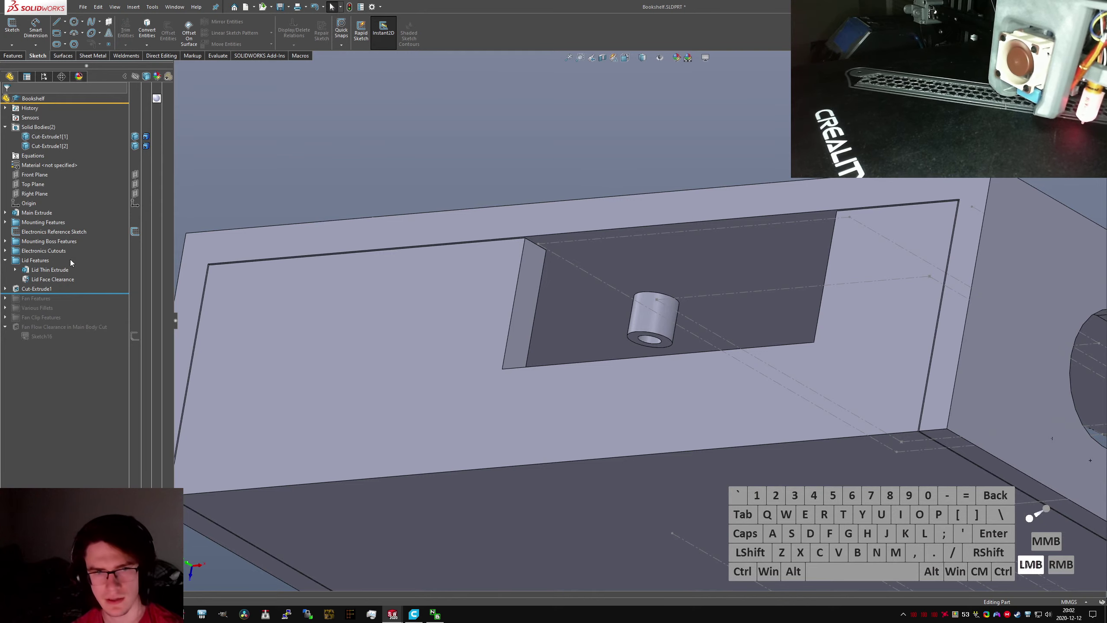
Move the lid's new rectangular cut into the Lid Features folder and rename it as RasPi Access Cutout
mouse_move(17, 292)
mouse_down()
mouse_move(31, 280)
mouse_move(37, 292)
mouse_up()
click(41, 289)
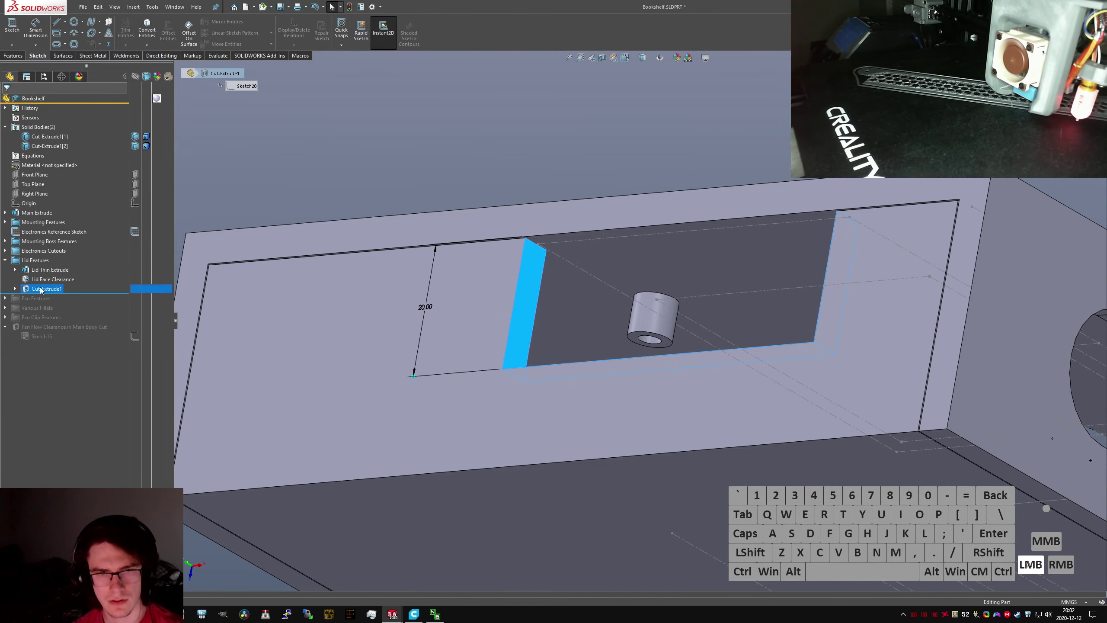
text(Ras)
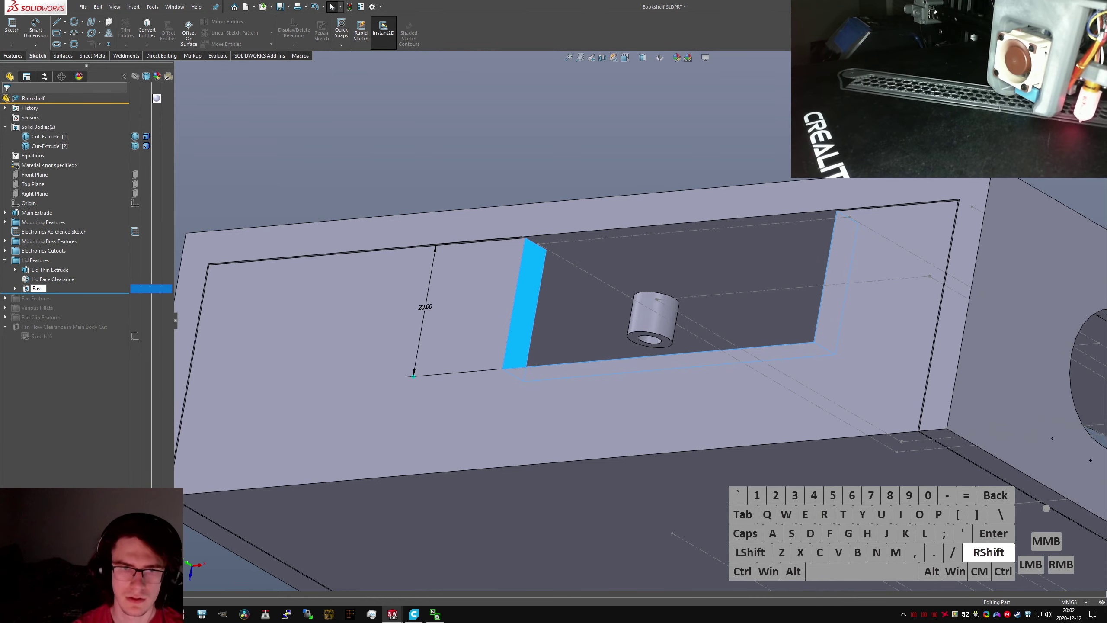
text(Pi A)
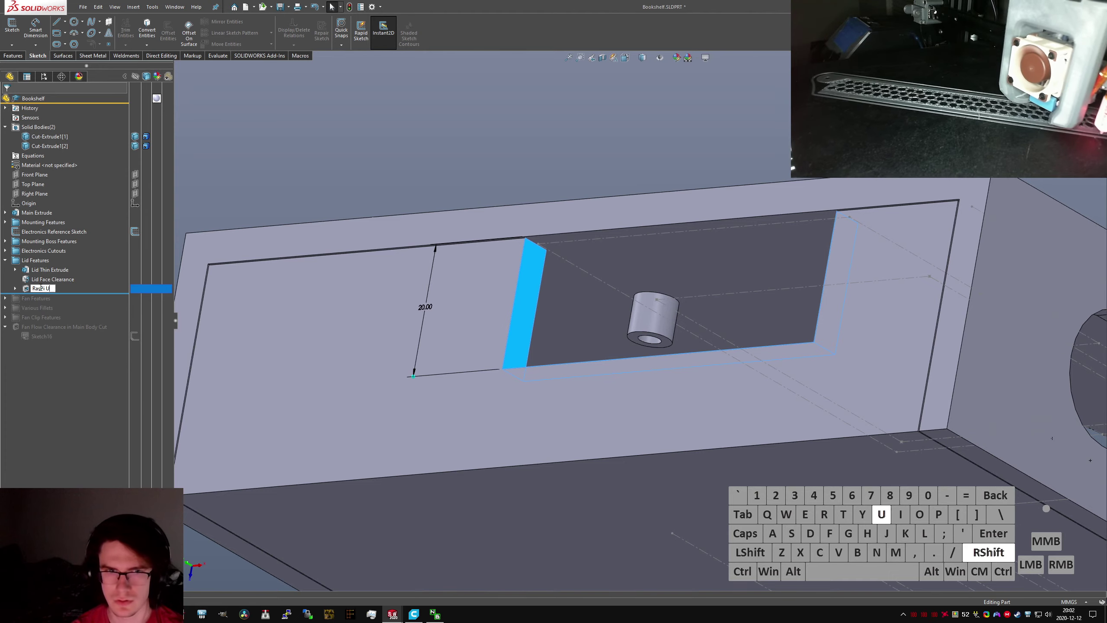
text(cces)
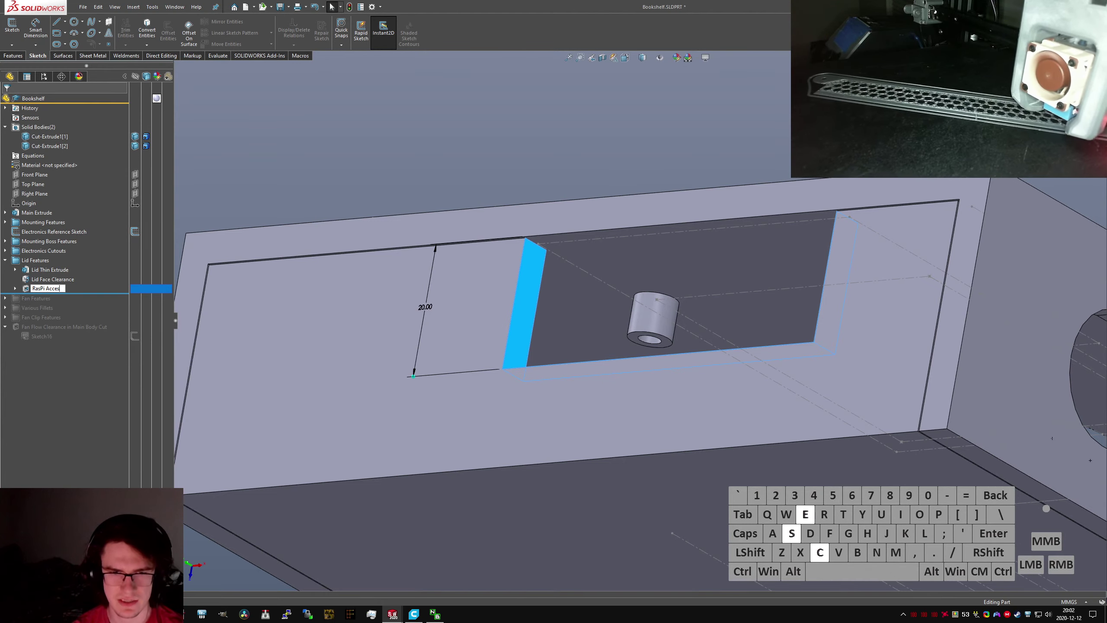
text(s Cutout)
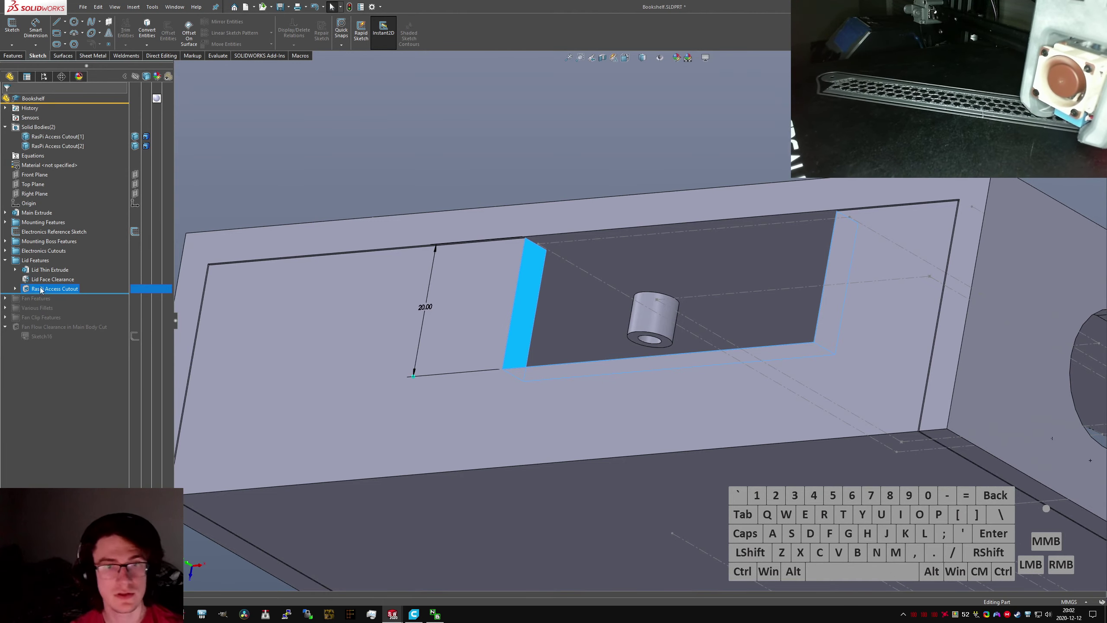
Compare the cut with the RPi Ports Access Cutout and rename it as RasPi Upper Access Cutout
scroll(628, 232, up, 5)
scroll(801, 349, down, 8)
click(838, 297)
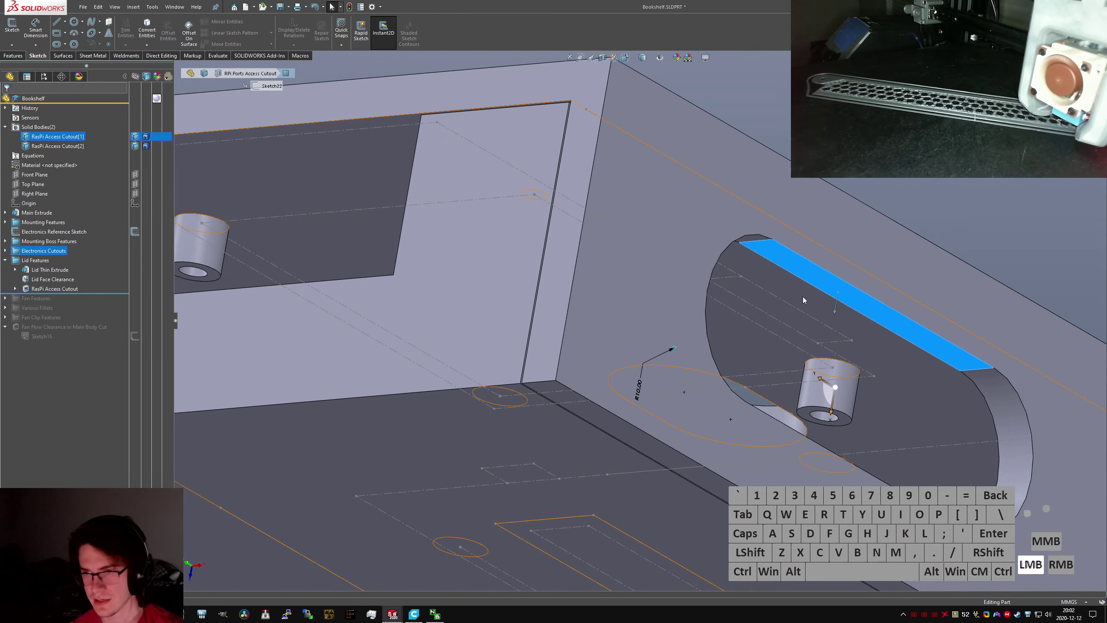
scroll(638, 318, up, 2)
click(5, 252)
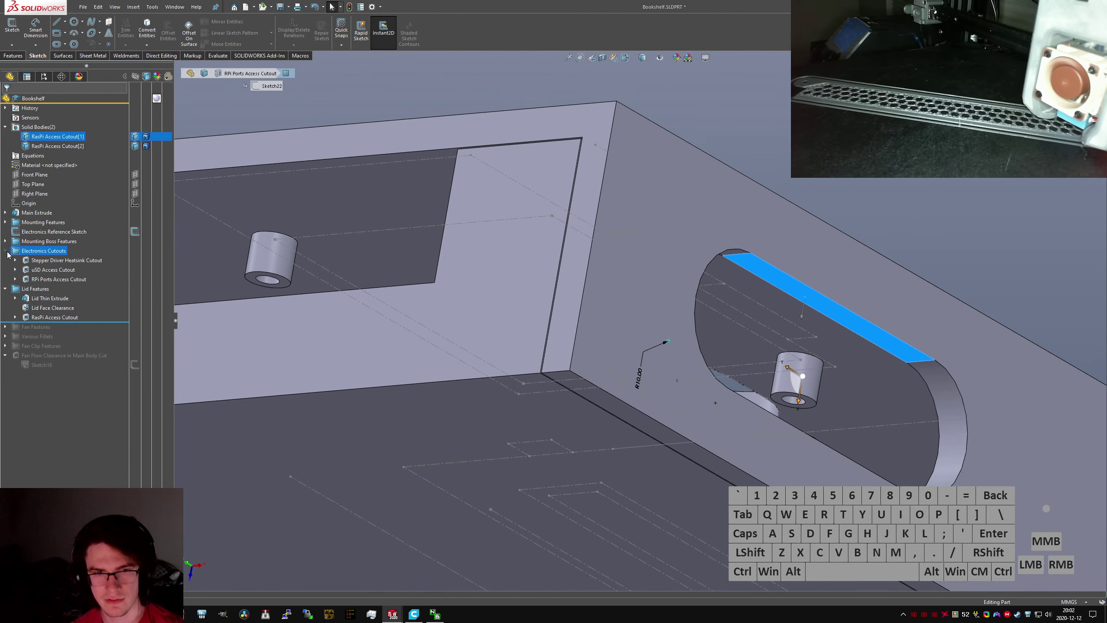
click(56, 278)
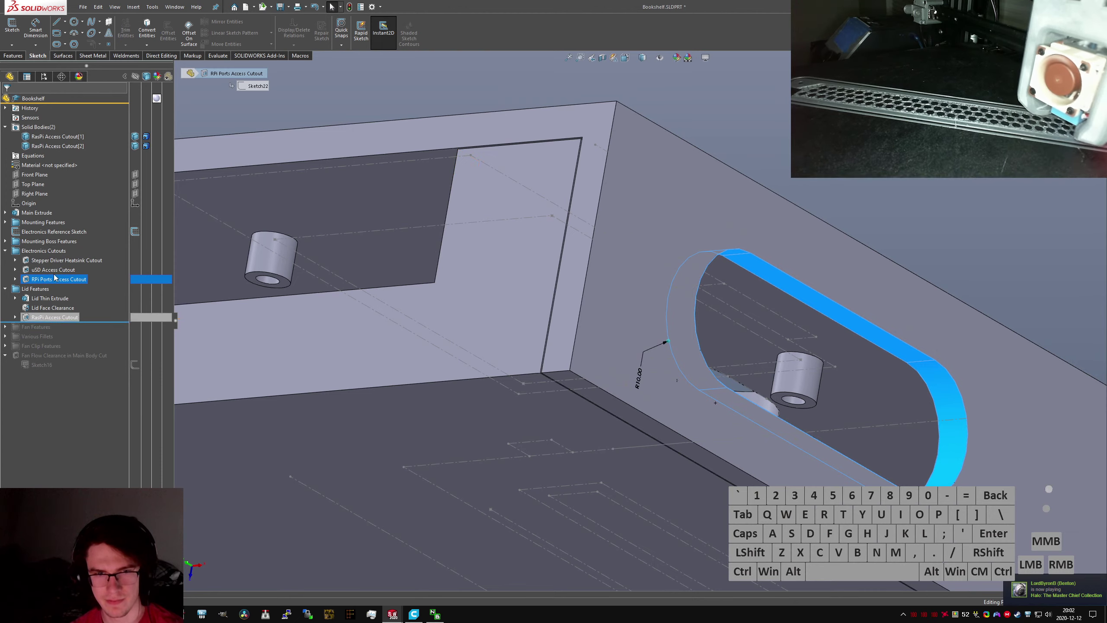
scroll(427, 300, up, 6)
middle_drag(444, 290, 574, 399)
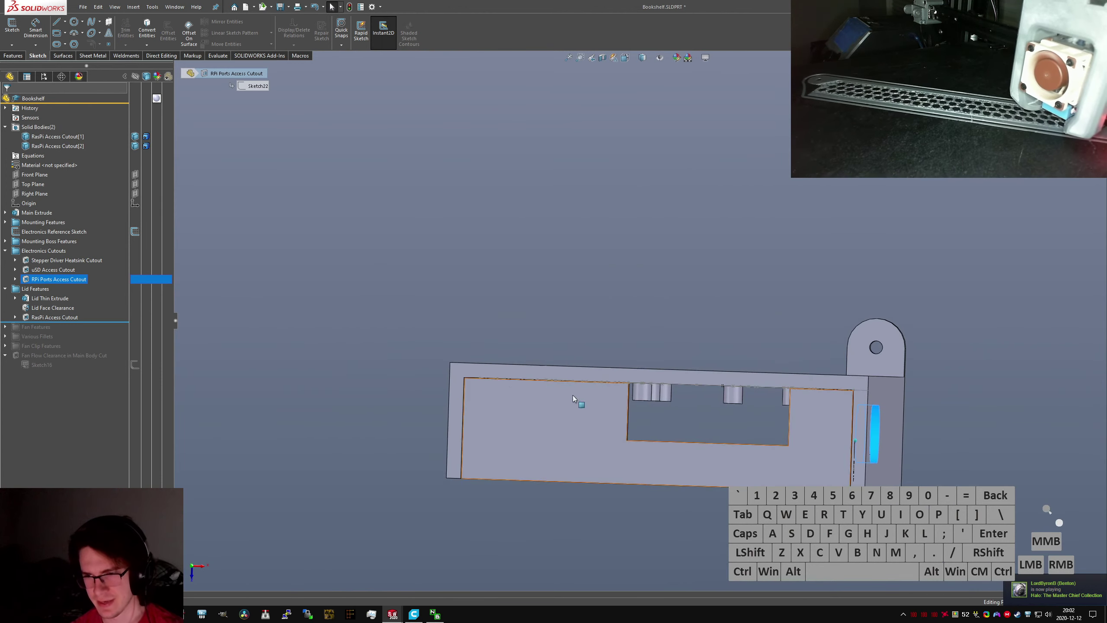
click(46, 318)
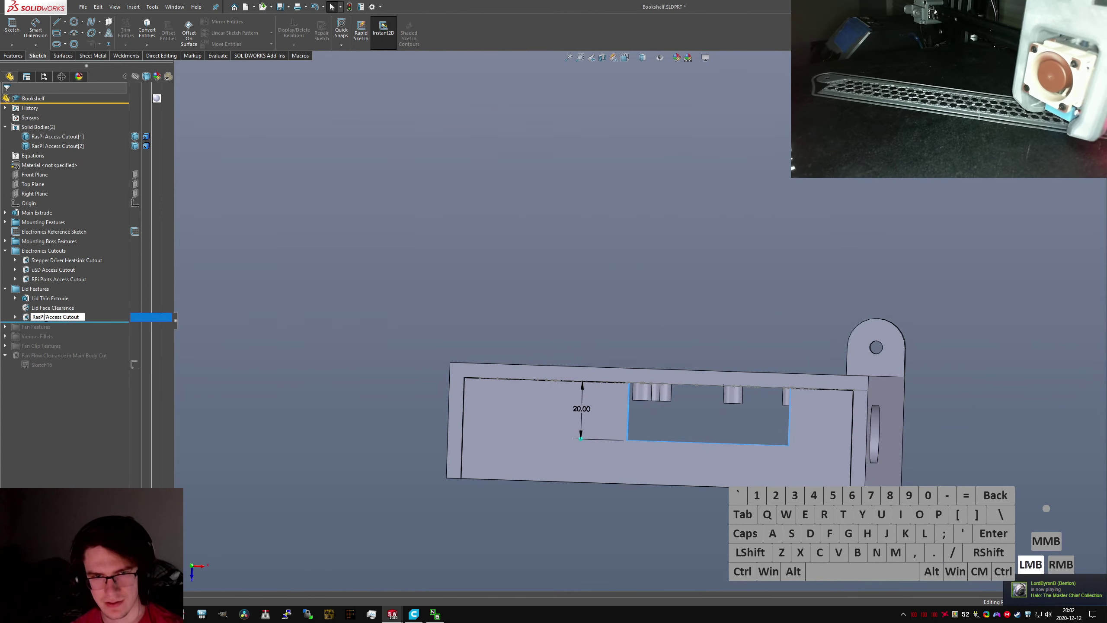
text(Upper)
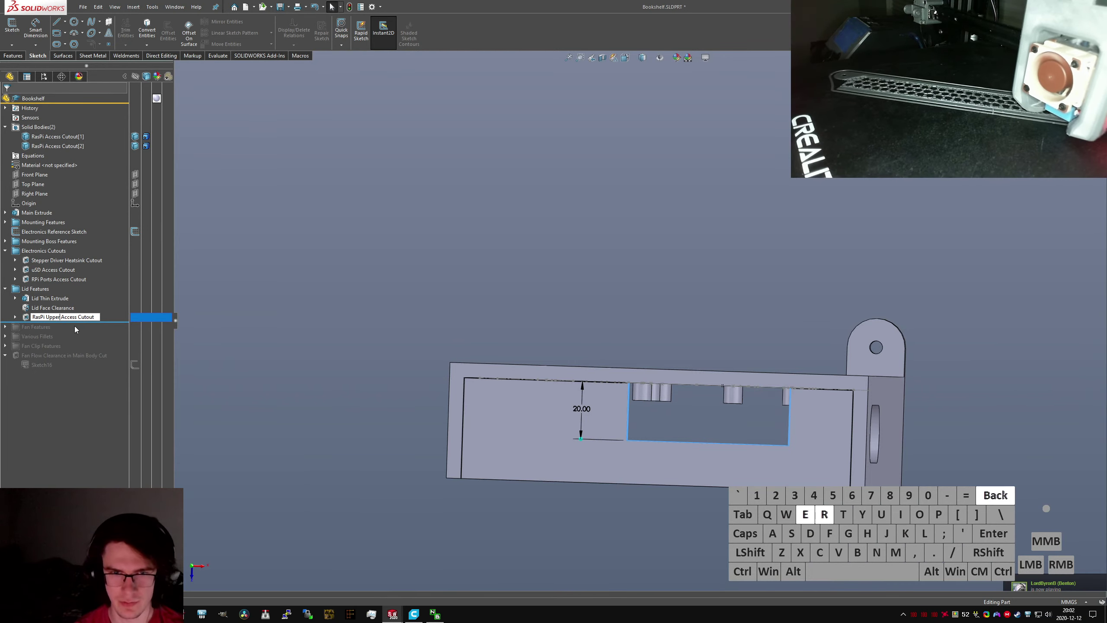
key(Return)
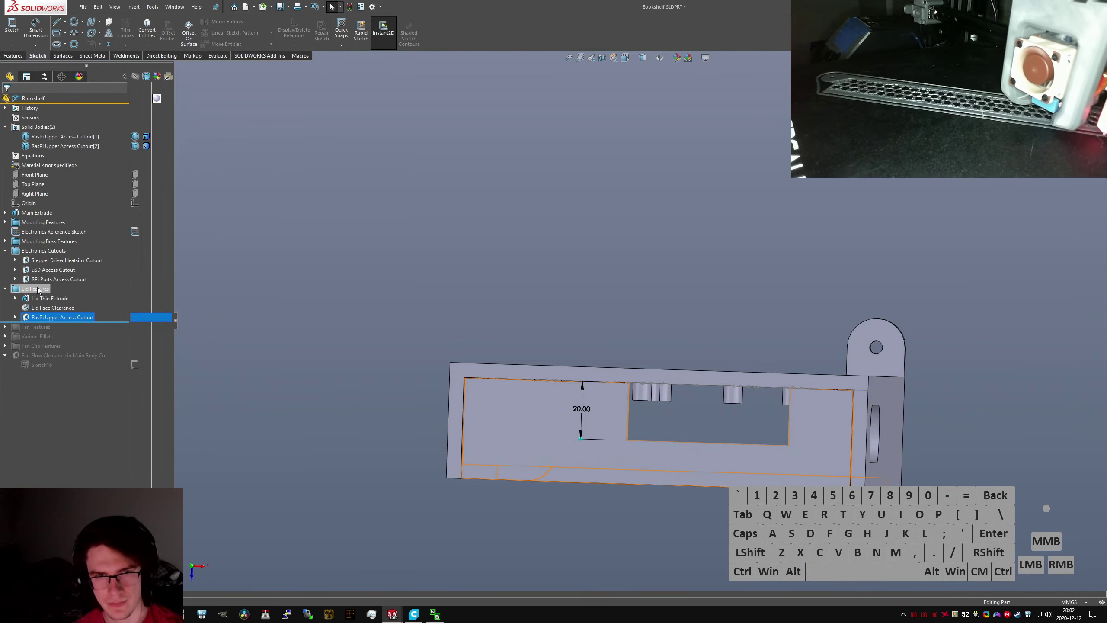
Move the Lid Features folder above Electronics Cutouts, and place the lid's RasPi cutout after RPi Ports Access Cutout inside Electronics Cutouts
click(51, 287)
middle_drag(667, 393, 698, 305)
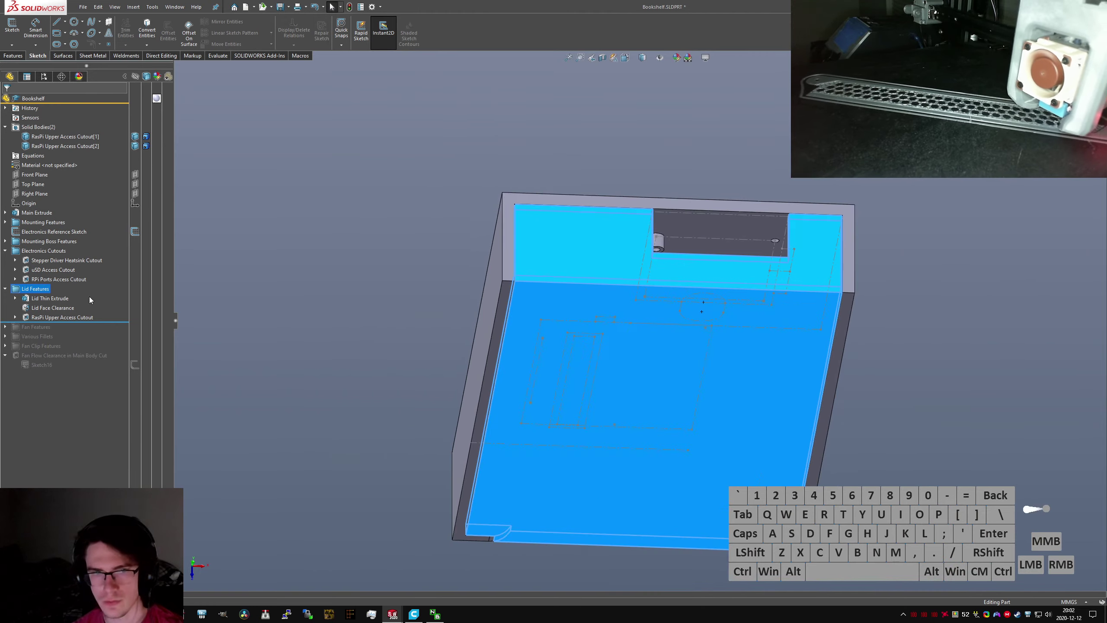
scroll(698, 305, down, 3)
drag(27, 281, 17, 245)
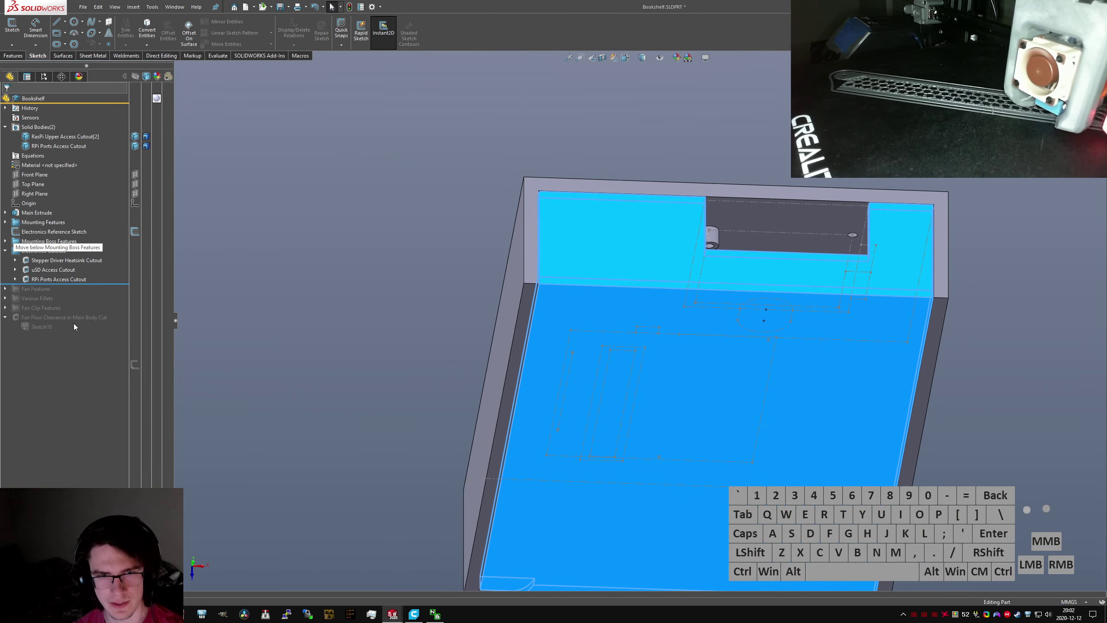
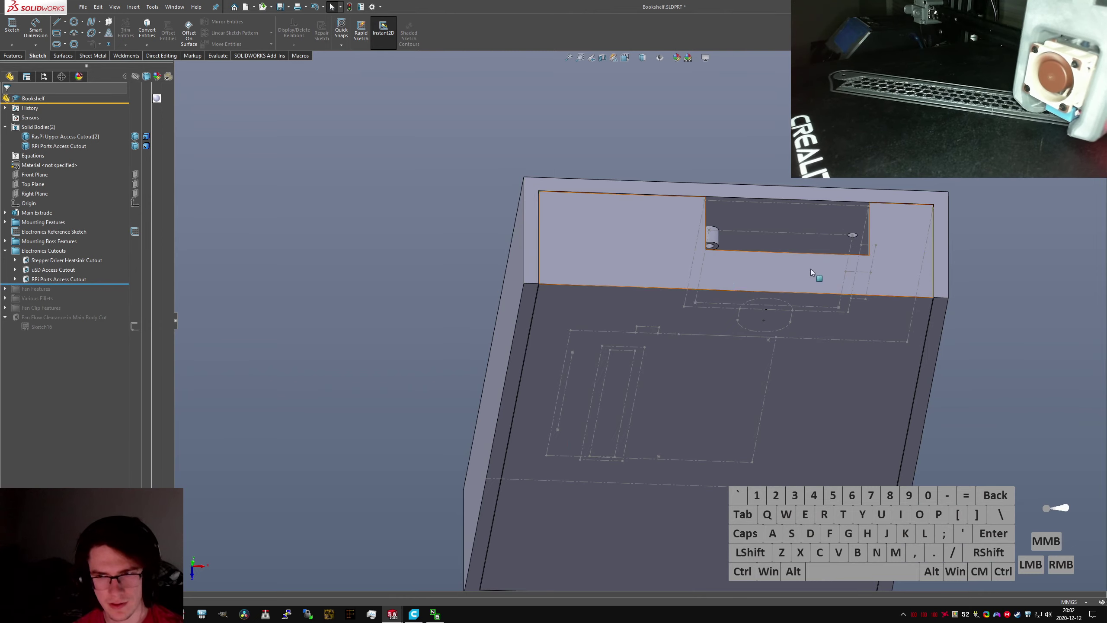
scroll(792, 242, down, 2)
middle_drag(781, 230, 751, 208)
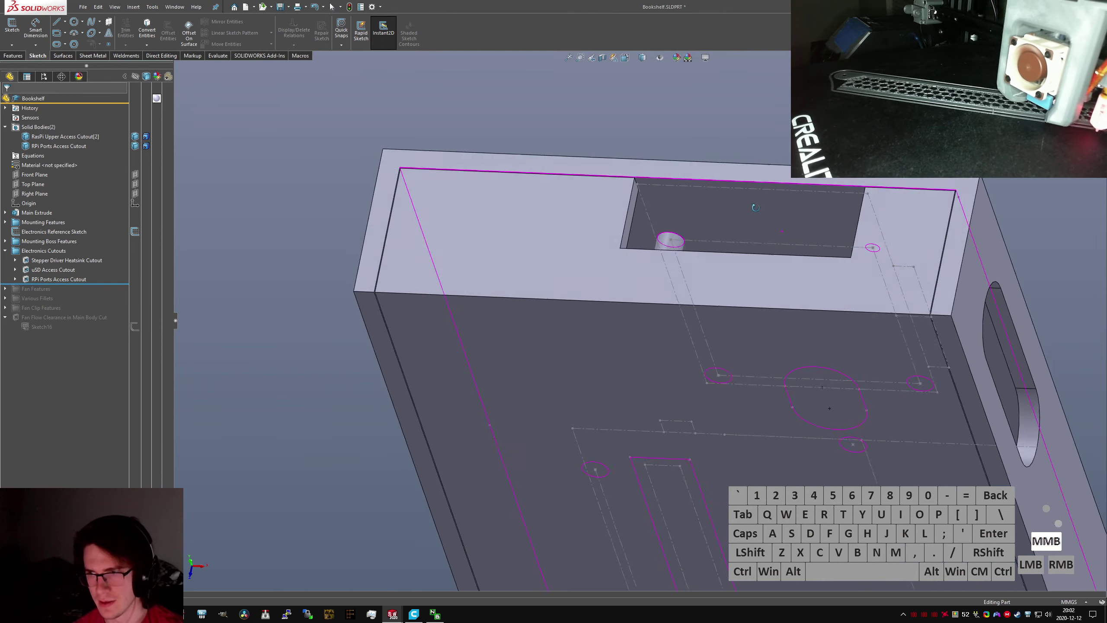
click(8, 243)
drag(44, 289, 14, 246)
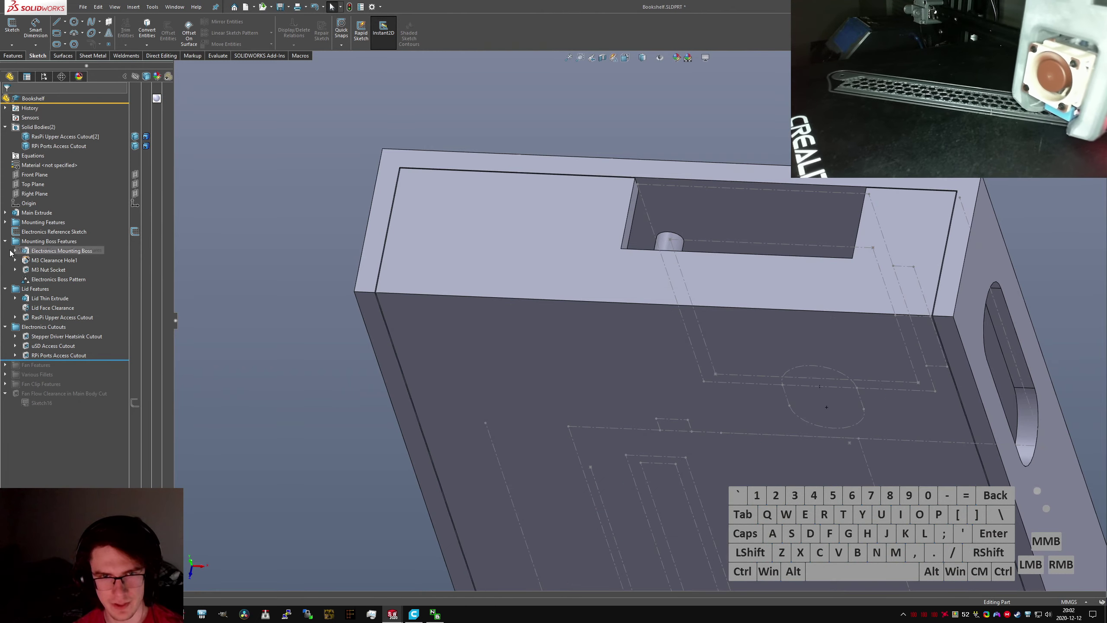
click(6, 241)
drag(54, 283, 35, 344)
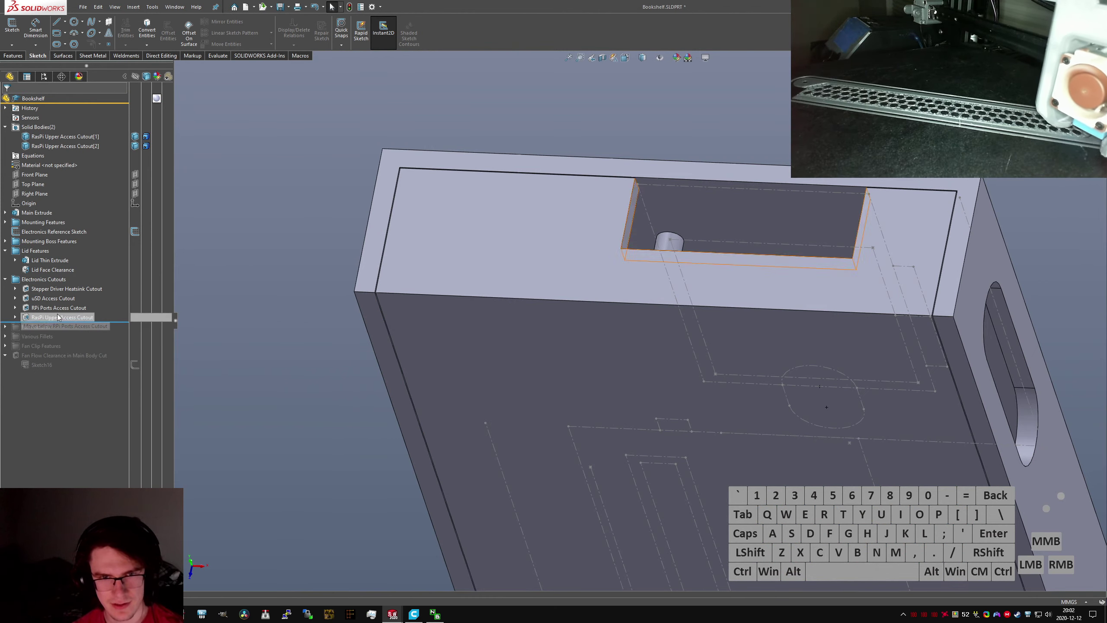
Rename RPi Ports Access Cutout as RasPi Side Access Cutout and the lid's RasPi cutout as RasPi Top Access Cutout
click(42, 308)
click(37, 312)
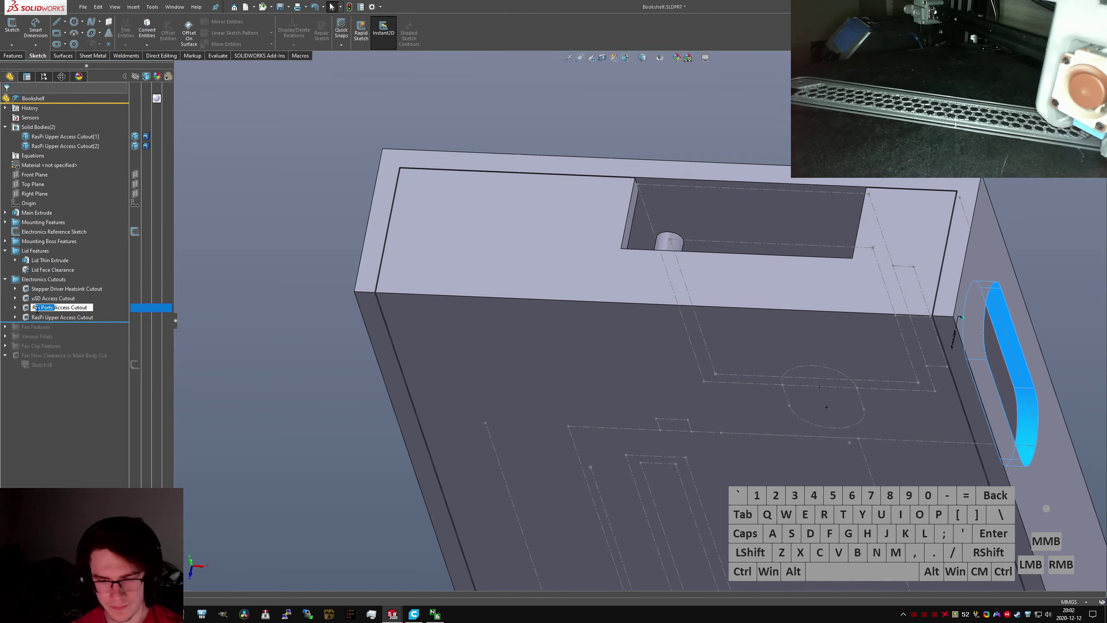
text(RasPi Side)
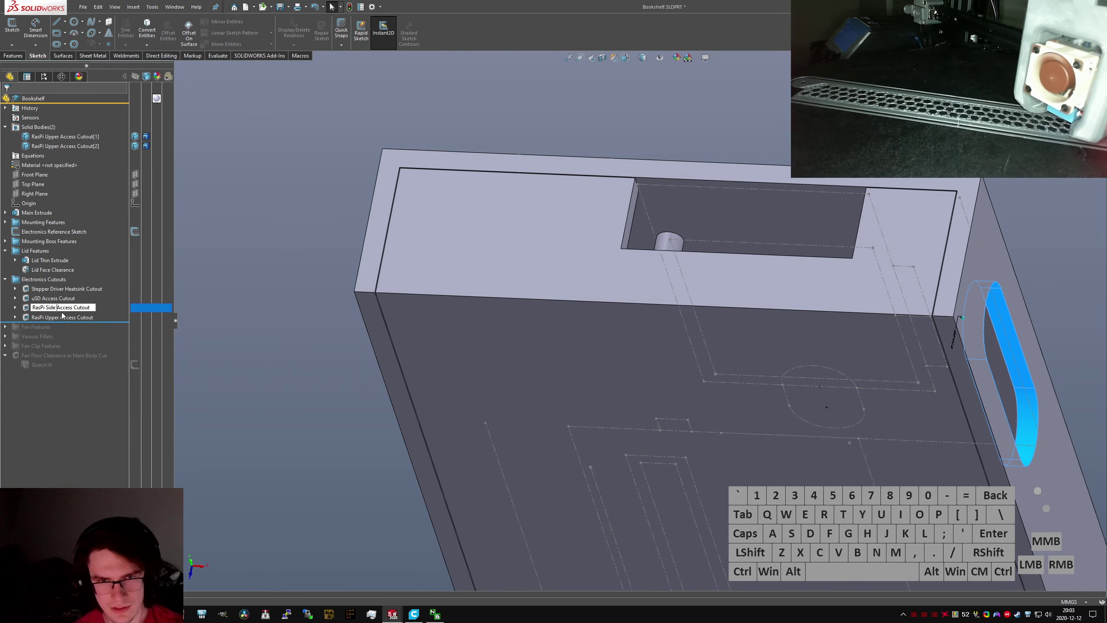
click(44, 321)
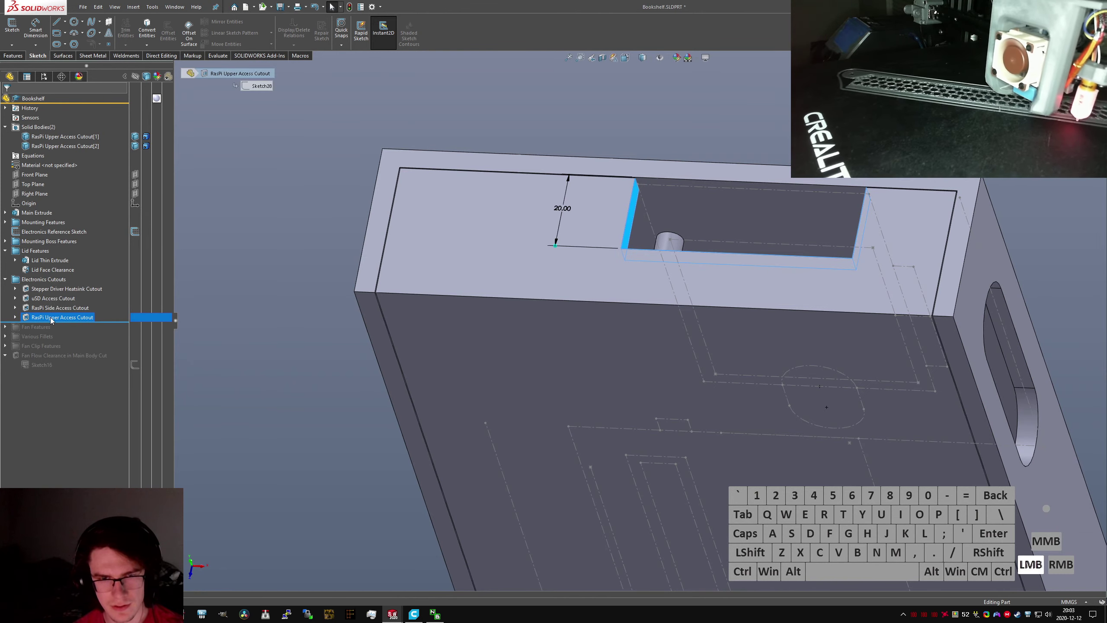
text(Top)
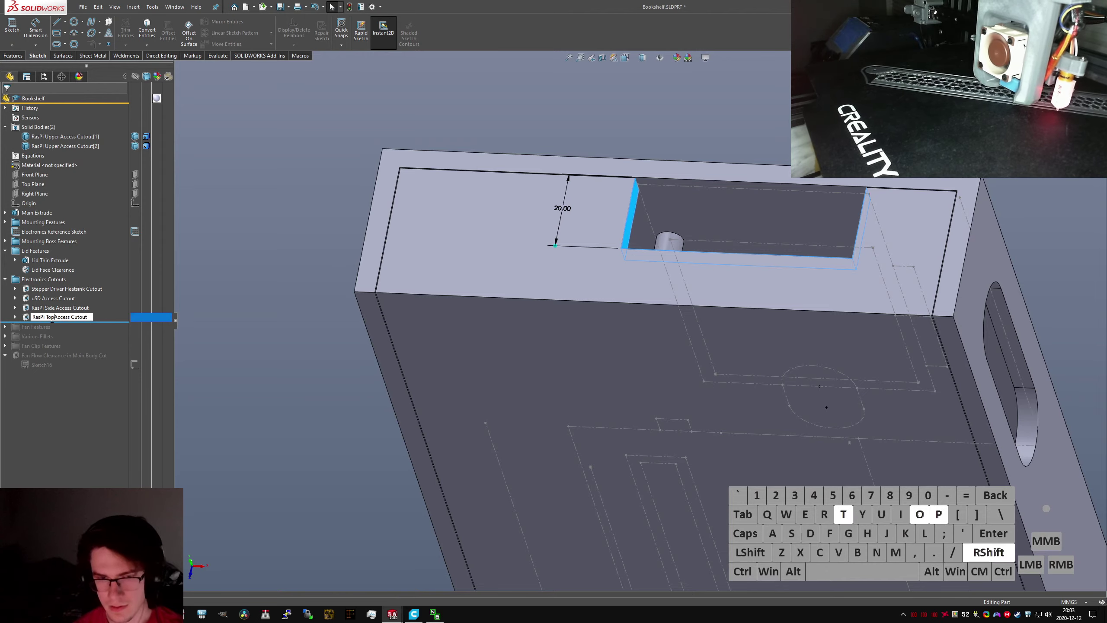
key(Return)
click(327, 256)
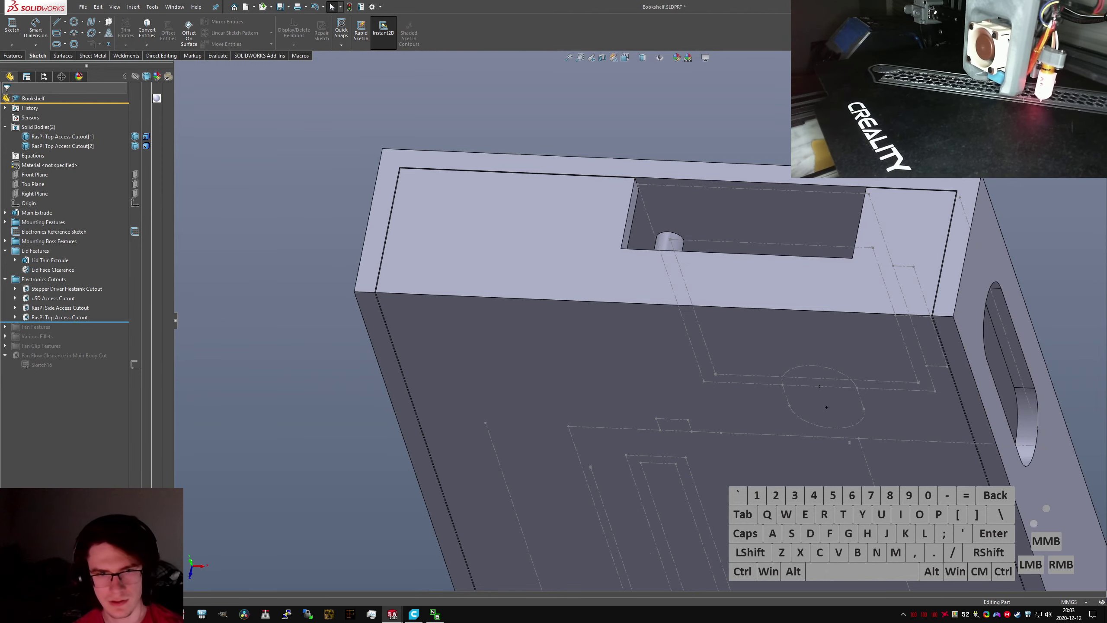
Hide the Electronics Reference Sketch and save the part
click(5, 279)
click(6, 251)
scroll(634, 359, up, 5)
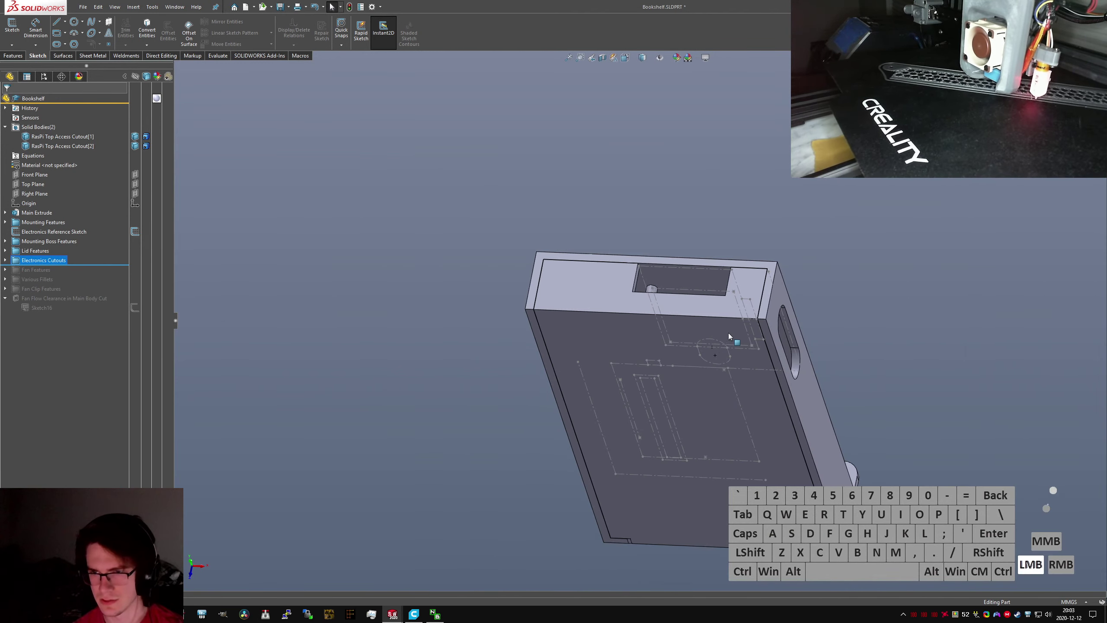
middle_drag(729, 337, 805, 367)
click(331, 280)
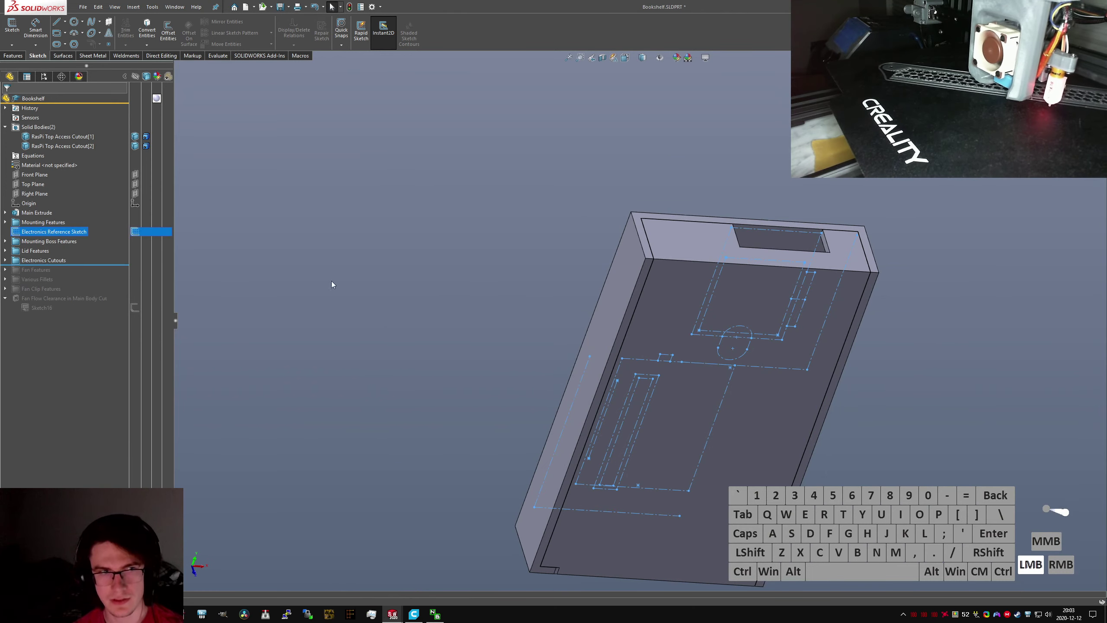
key(ctrl+s)
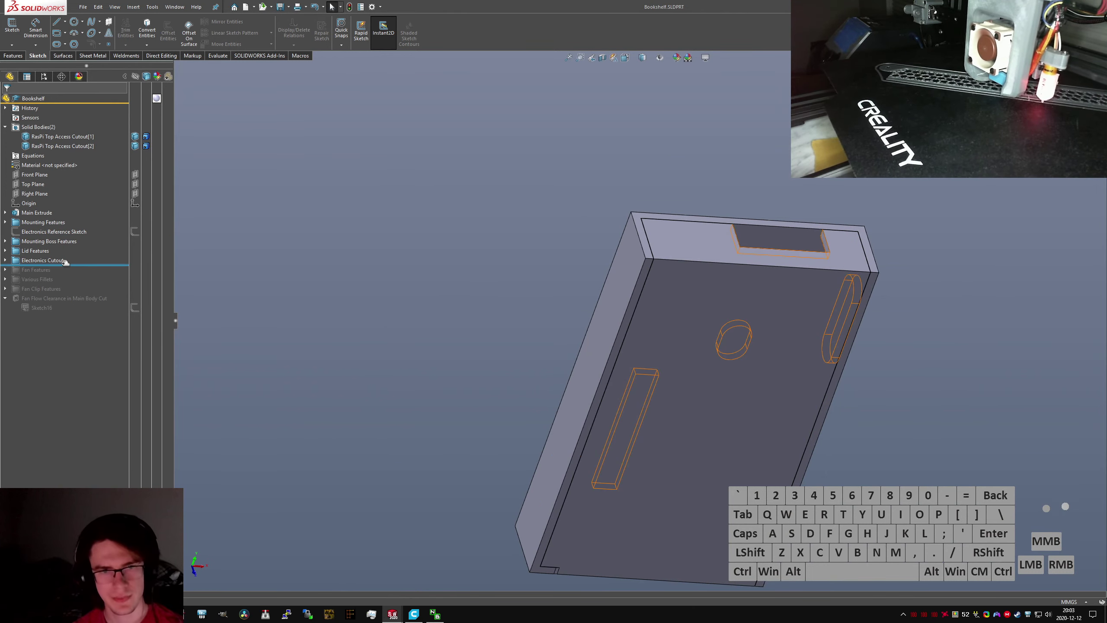
Roll the model forward through Various Fillets and examine Base Fillet A's missing edge around the boss near the side cutout
click(67, 263)
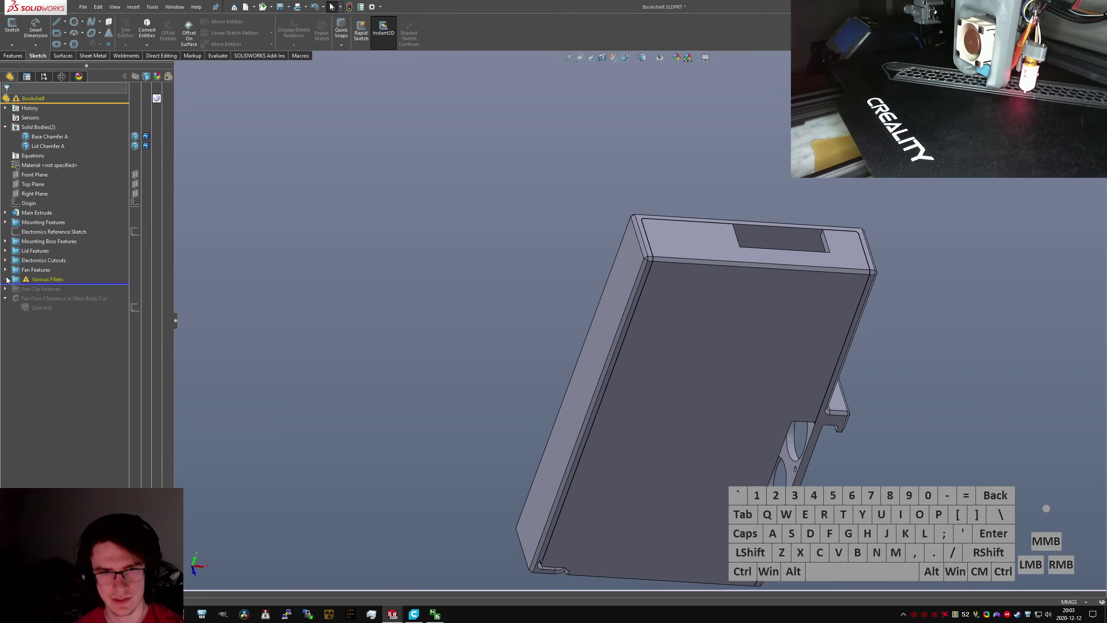
click(59, 288)
click(50, 278)
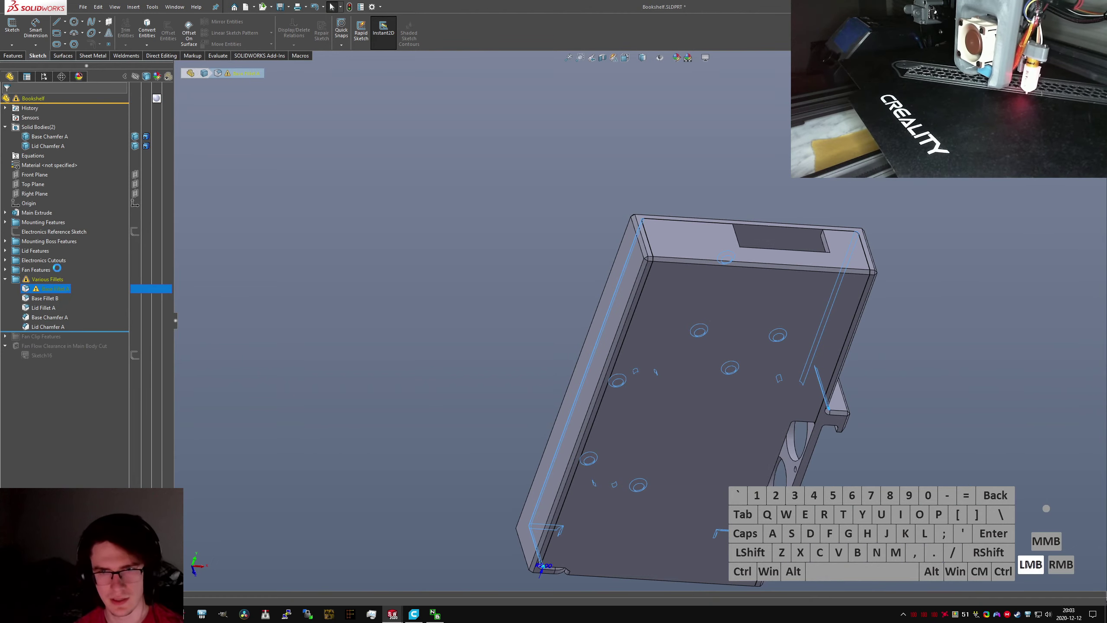
middle_drag(731, 339, 541, 220)
scroll(680, 235, down, 6)
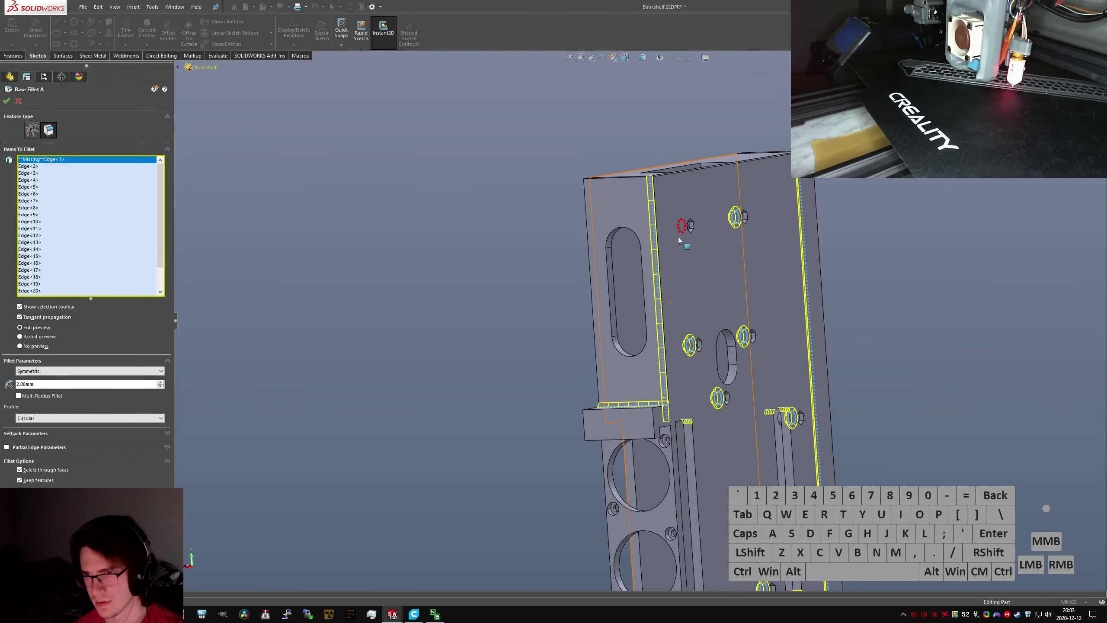
middle_drag(681, 236, 744, 178)
key(Escape)
mouse_move(639, 223)
middle_down()
mouse_move(647, 272)
mouse_move(655, 259)
mouse_move(663, 378)
mouse_move(622, 225)
middle_up()
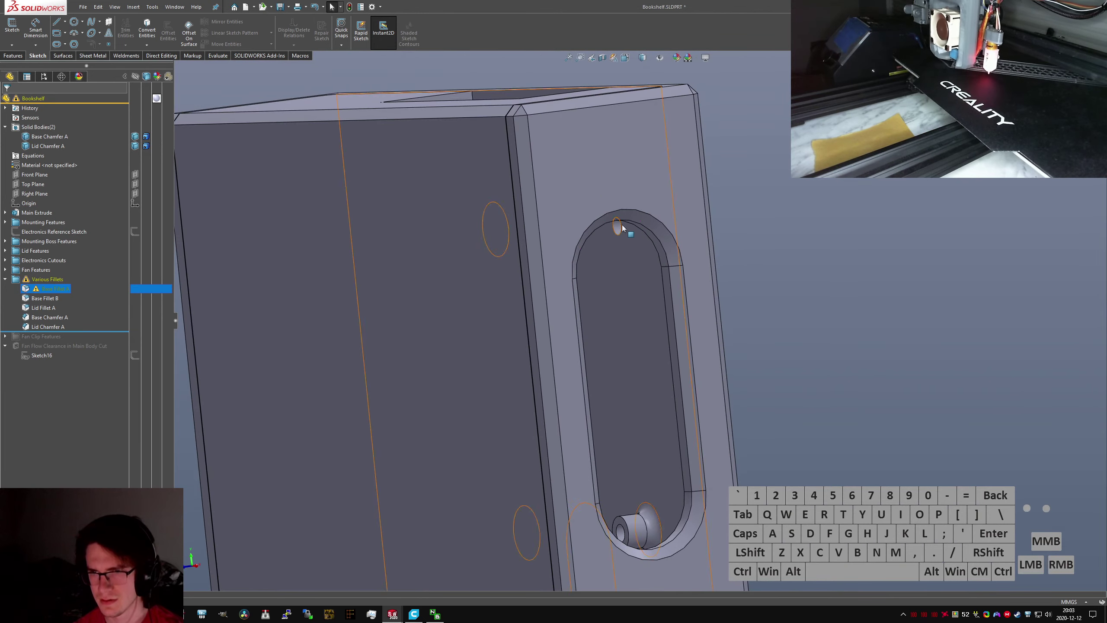
click(622, 225)
click(602, 253)
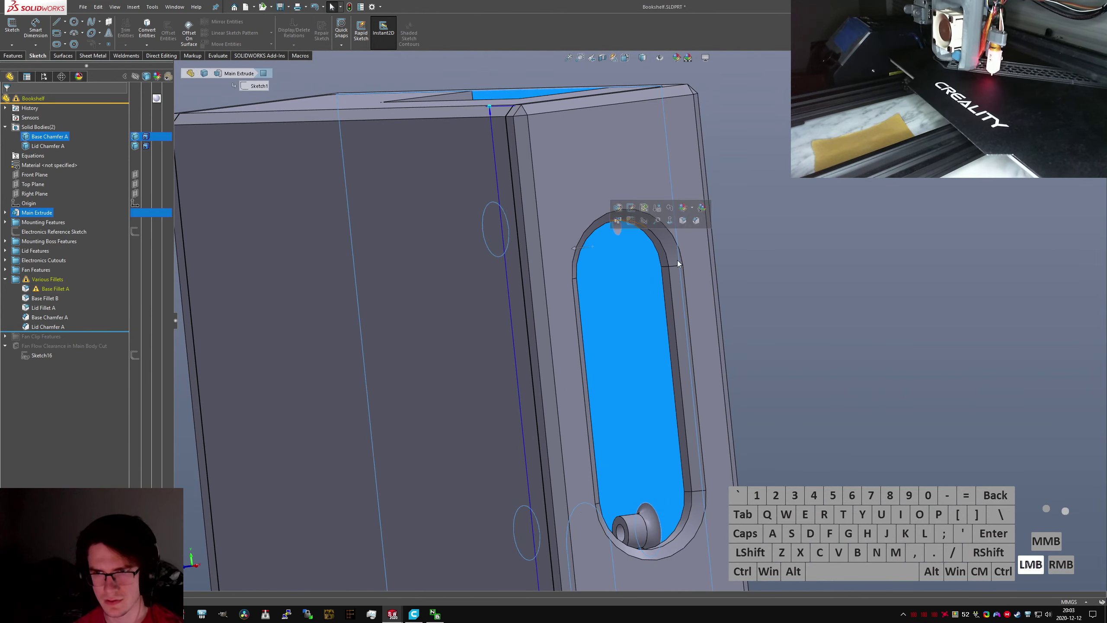
click(765, 275)
Roll the model back to just after Lid Face Clearance in the Lid Features folder
click(6, 279)
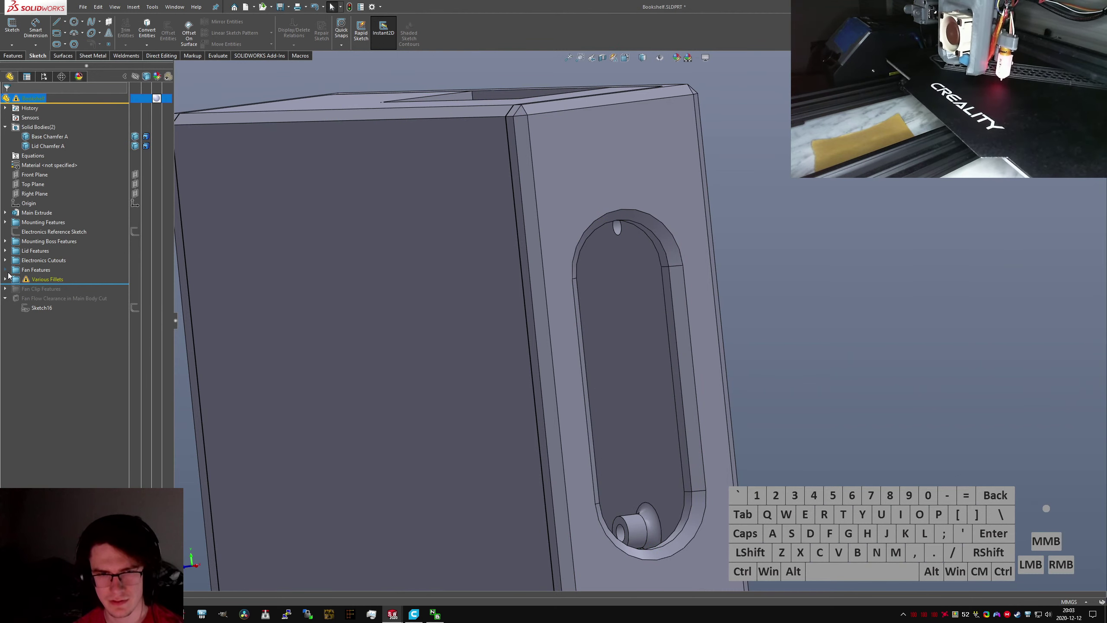
click(5, 251)
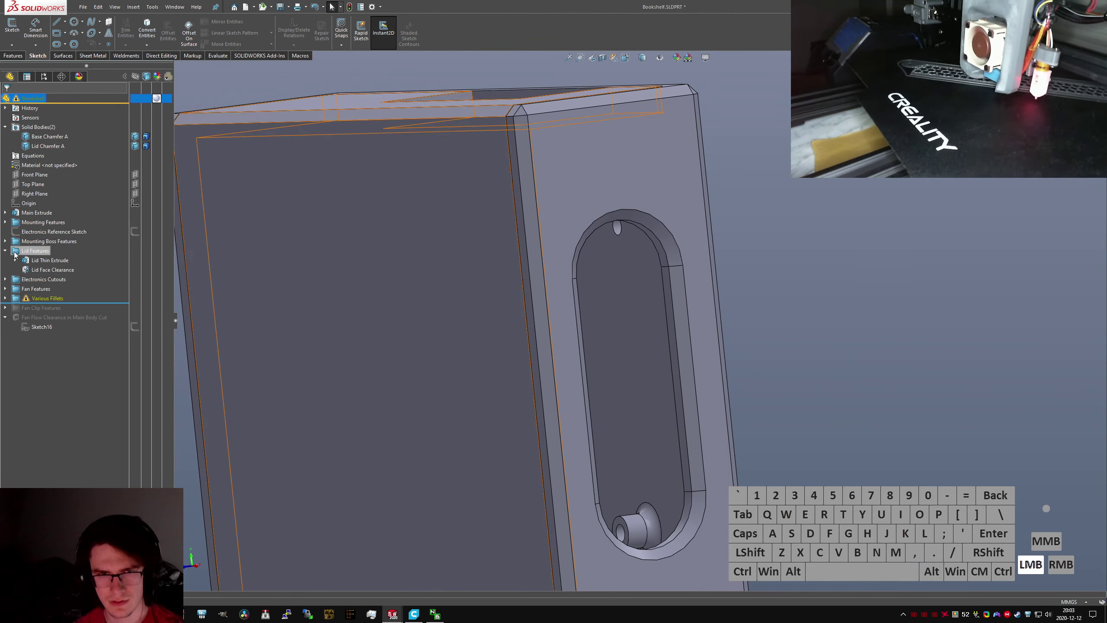
click(45, 269)
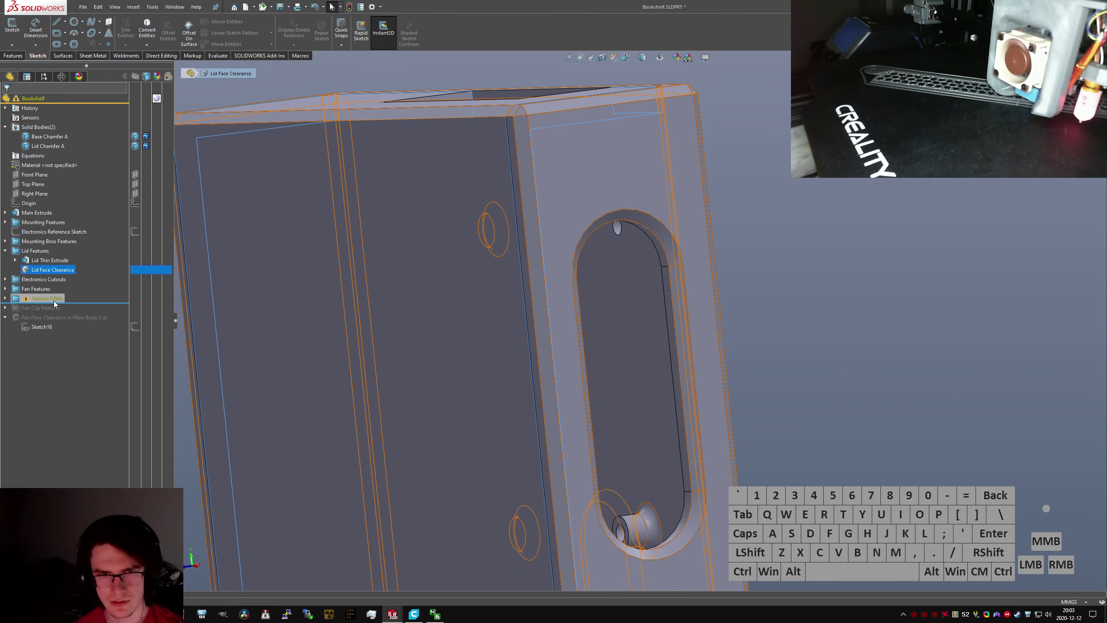
drag(54, 303, 54, 274)
scroll(641, 250, down, 5)
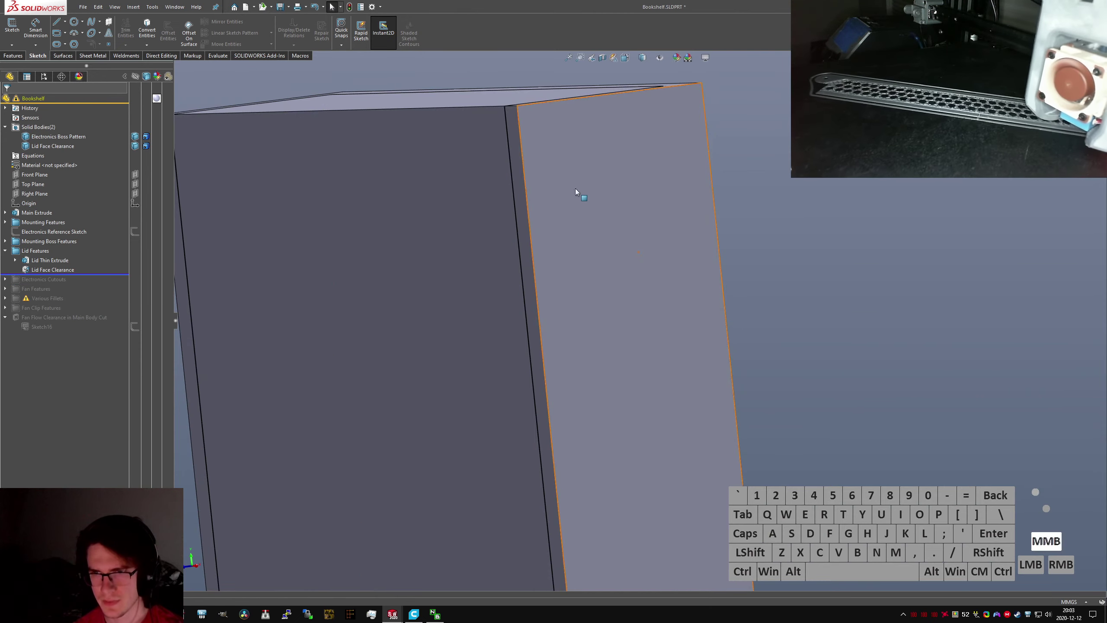
Roll the model forward to just after RasPi Top Access Cutout in the Electronics Cutouts folder
middle_drag(575, 189, 538, 192)
scroll(615, 314, up, 4)
scroll(736, 213, down, 5)
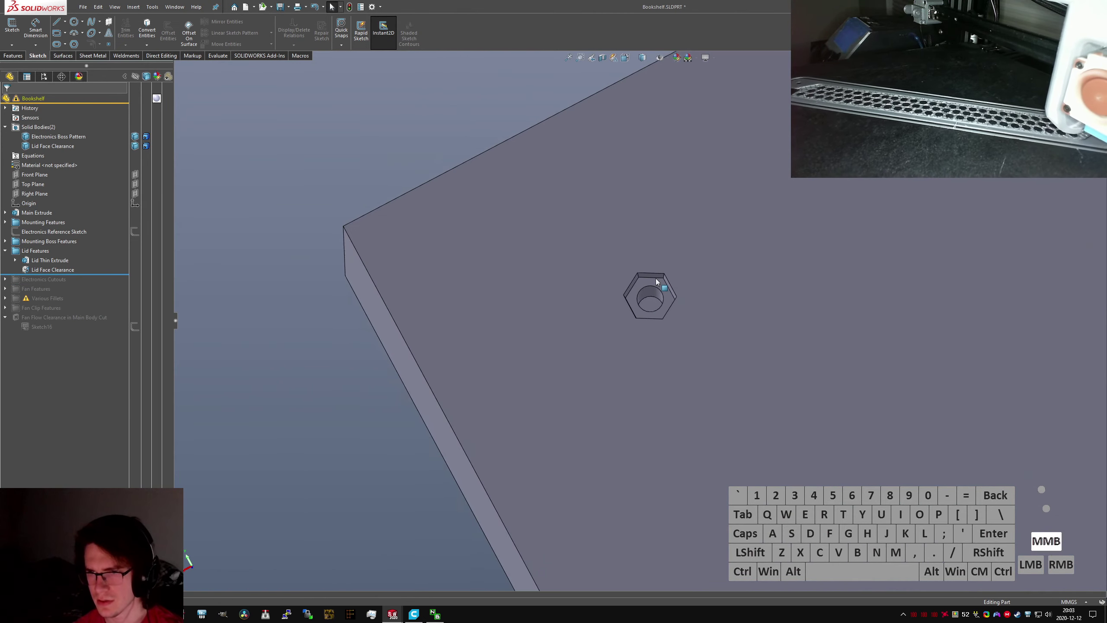
mouse_move(656, 280)
middle_down()
mouse_move(683, 274)
mouse_move(673, 278)
middle_up()
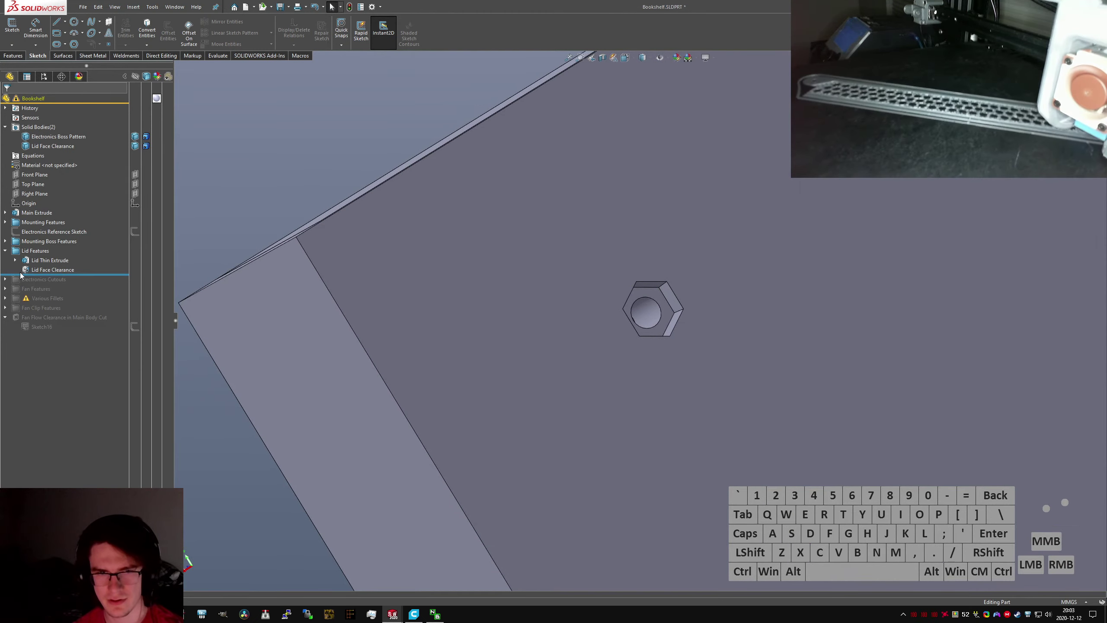
drag(20, 274, 170, 288)
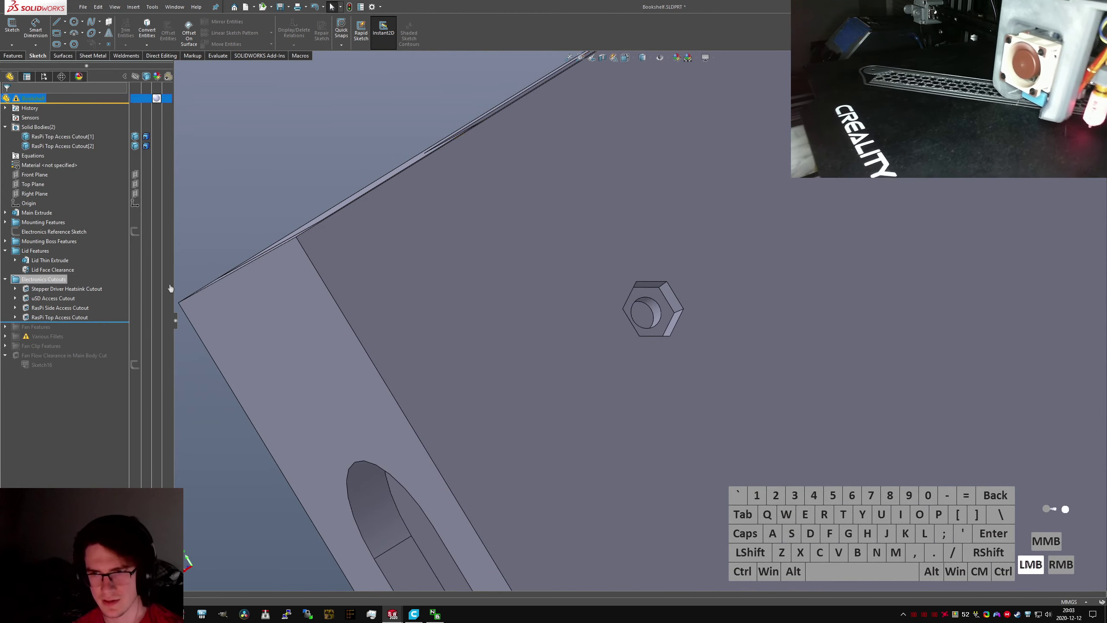
Examine the RasPi Side Access Cutout and RasPi Top Access Cutout for their effect on the nearby mounting bosses
click(55, 309)
scroll(436, 296, up, 5)
middle_drag(444, 296, 561, 406)
scroll(554, 253, down, 4)
middle_drag(553, 248, 555, 284)
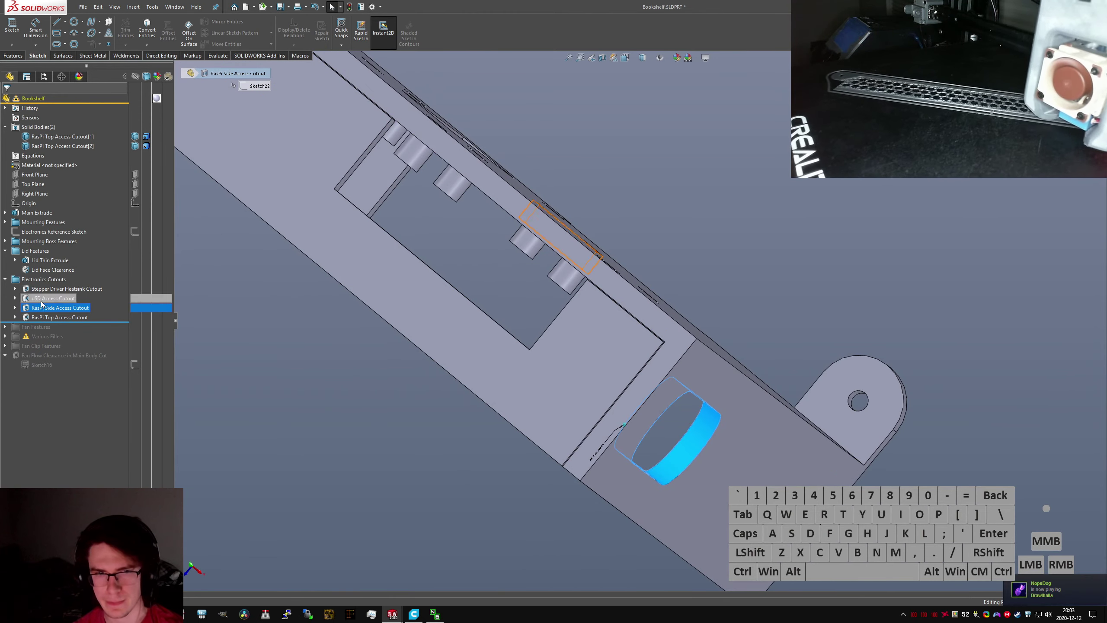
click(43, 318)
middle_drag(545, 335, 638, 338)
scroll(608, 307, up, 2)
right_click(74, 316)
click(84, 292)
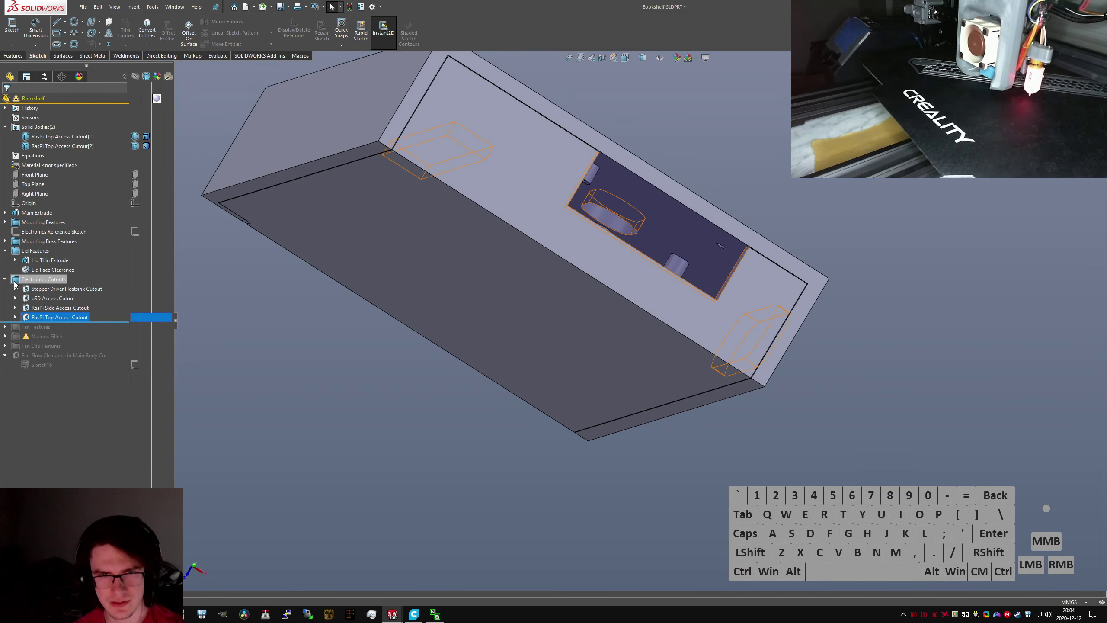
Inspect the Electronics Boss Pattern definition and its patterned features, leaving it without changes
click(6, 242)
click(38, 281)
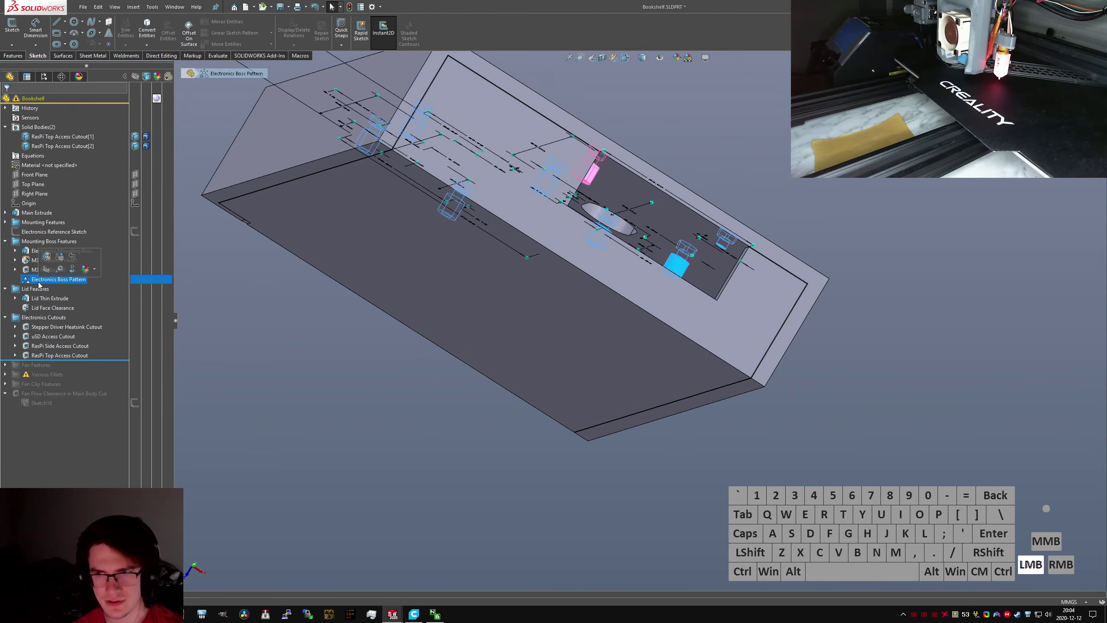
drag(32, 276, 659, 274)
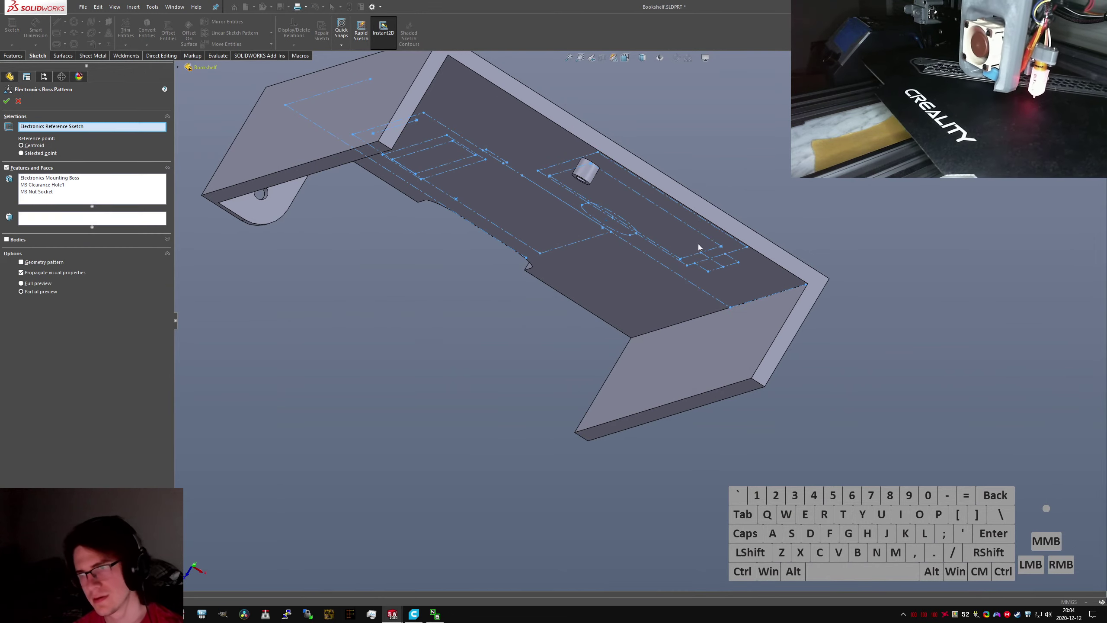
scroll(698, 233, down, 2)
middle_drag(695, 222, 679, 124)
scroll(679, 124, up, 1)
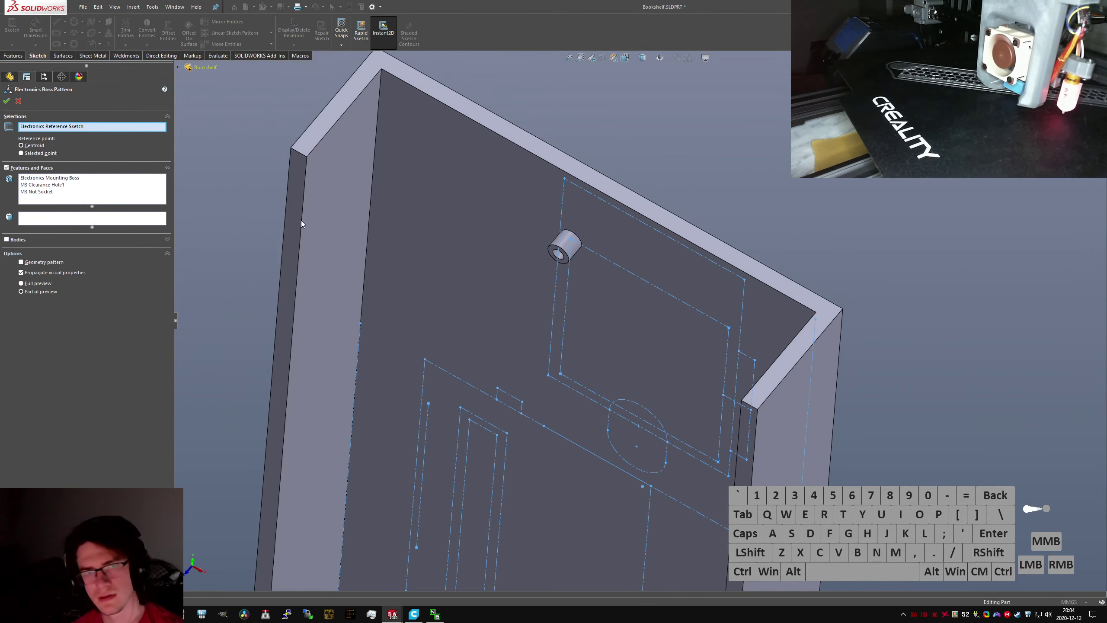
click(85, 185)
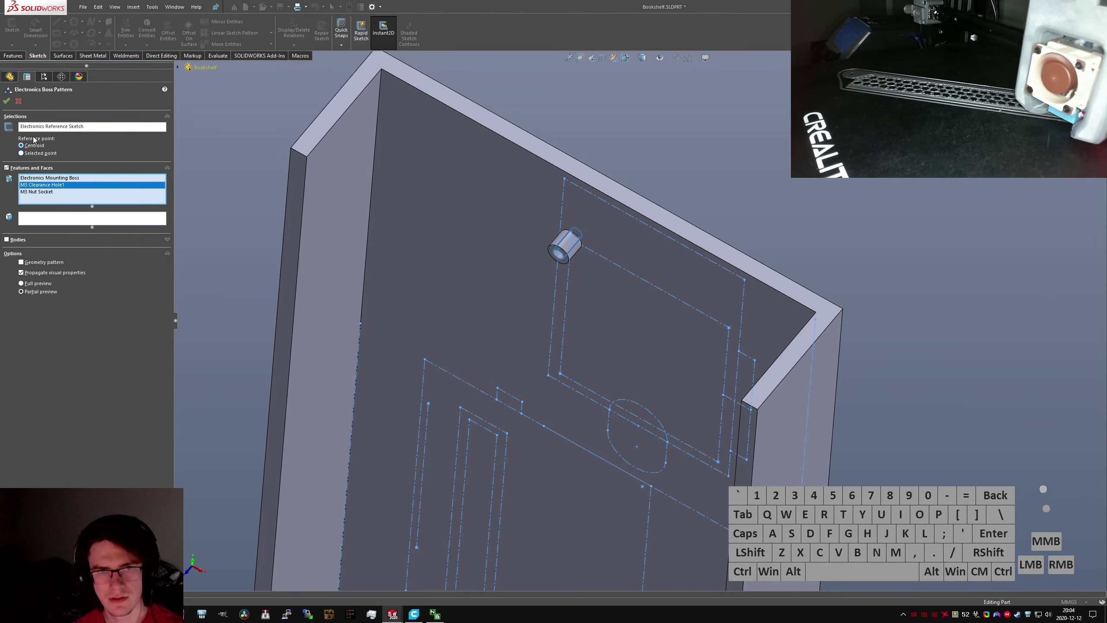
click(18, 101)
middle_drag(712, 244, 730, 312)
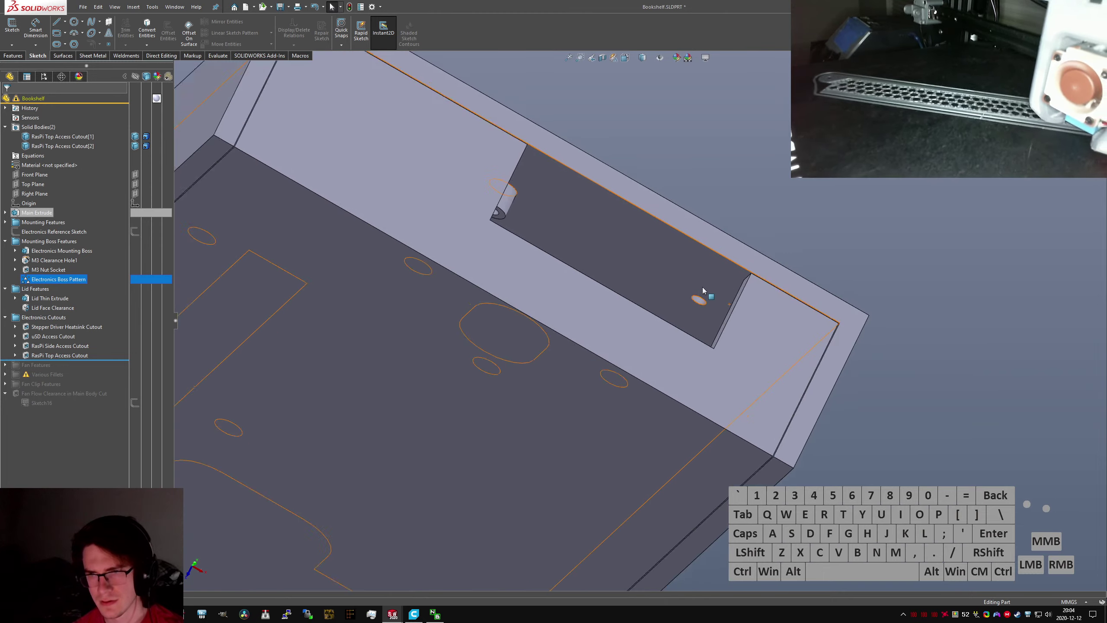
Hide the lid body and compare the mounting bosses with the model rolled before and after RasPi Top Access Cutout
scroll(688, 310, down, 3)
drag(87, 360, 89, 350)
middle_drag(632, 256, 643, 243)
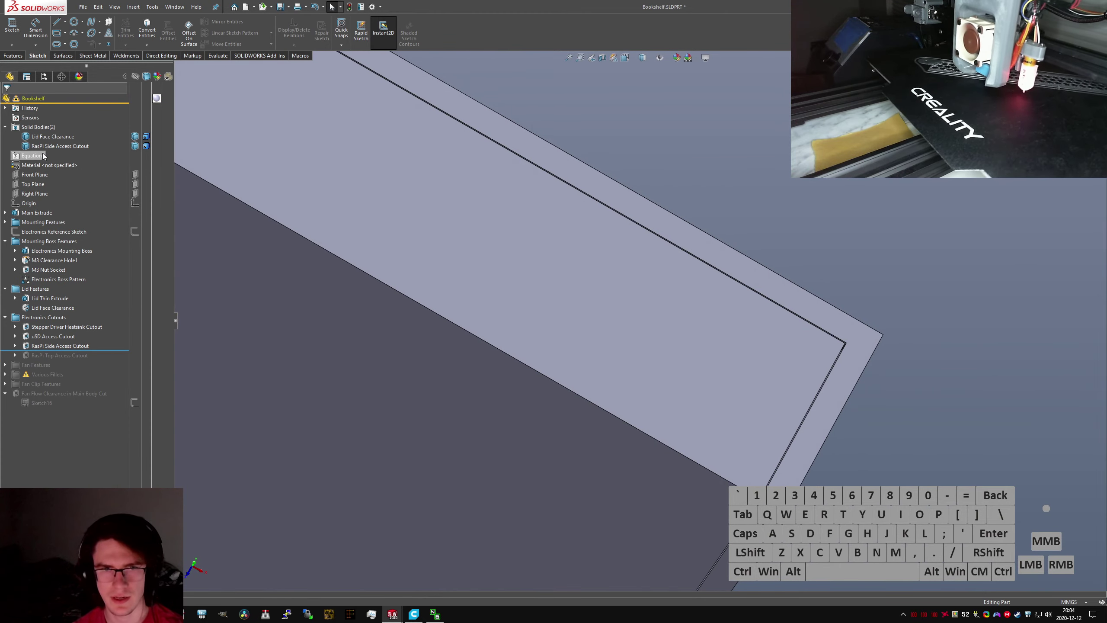
click(135, 146)
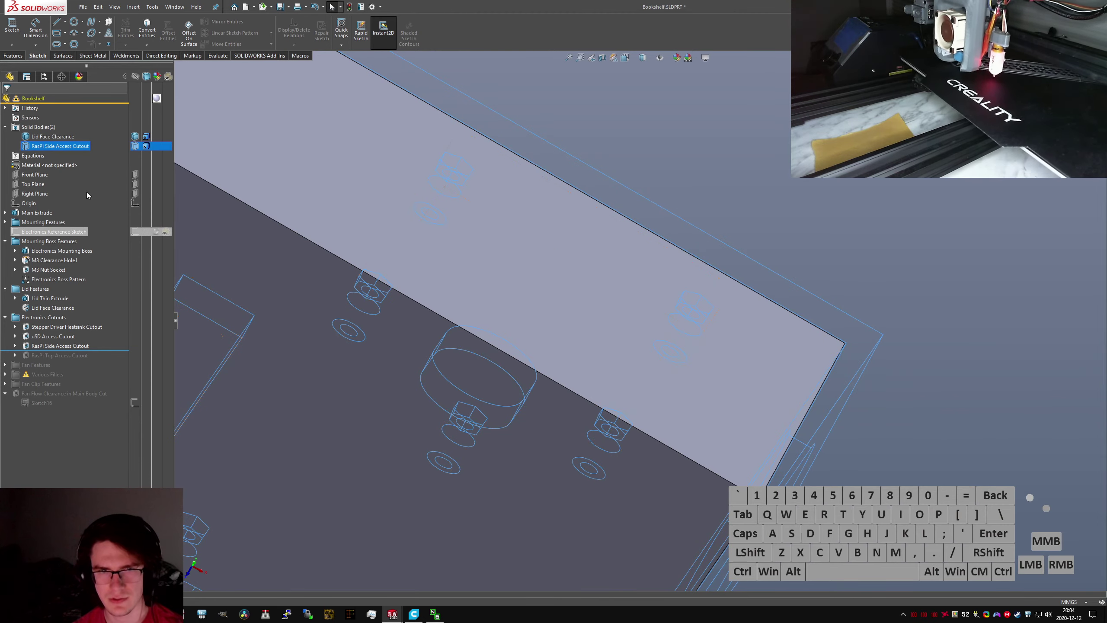
click(139, 155)
click(138, 148)
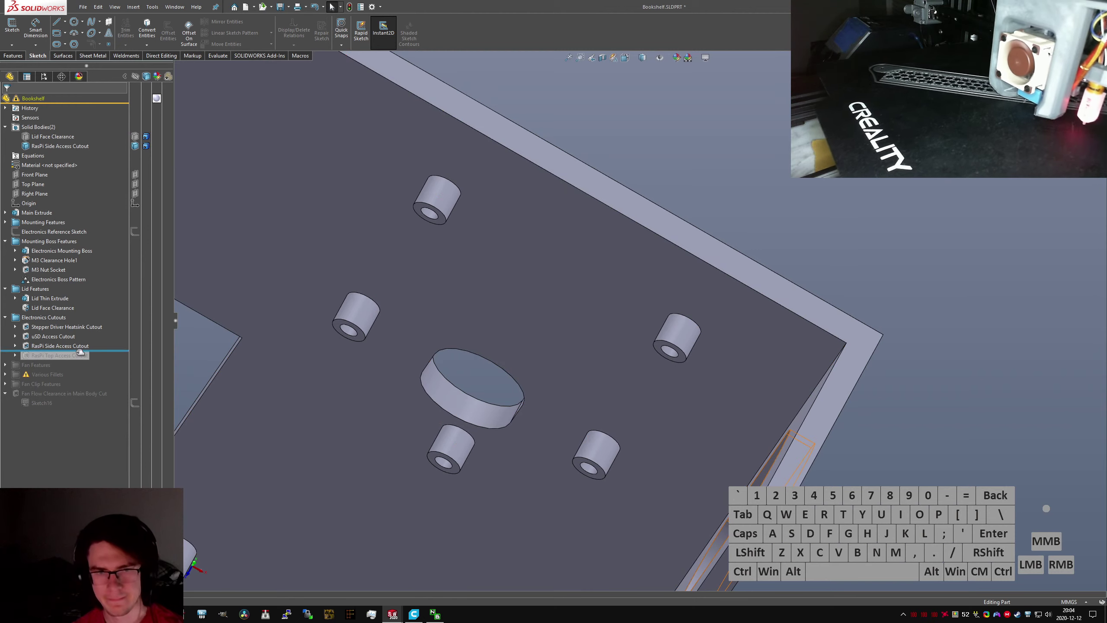
drag(81, 356, 75, 361)
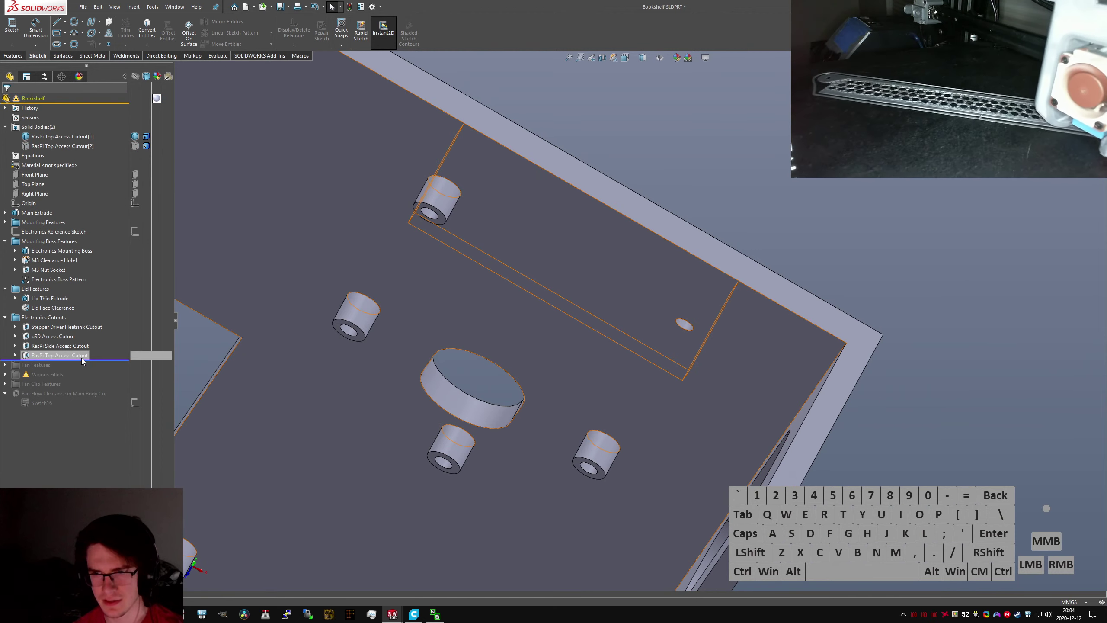
Remove the RasPi Side Access Cutout body from RasPi Top Access Cutout's feature scope, keeping only Lid Face Clearance
click(72, 356)
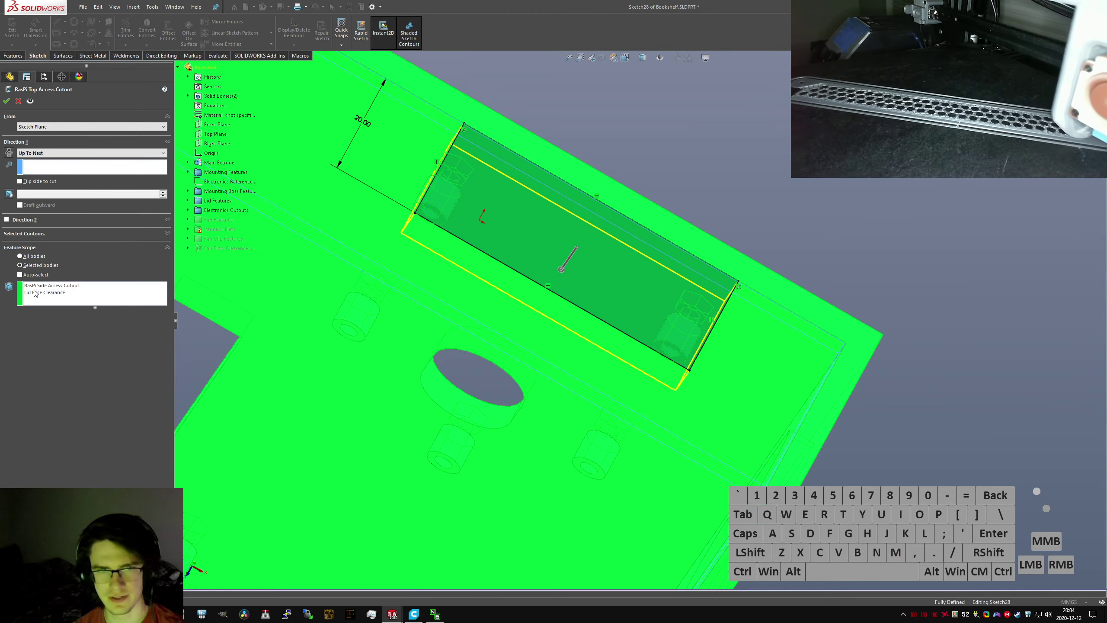
click(47, 292)
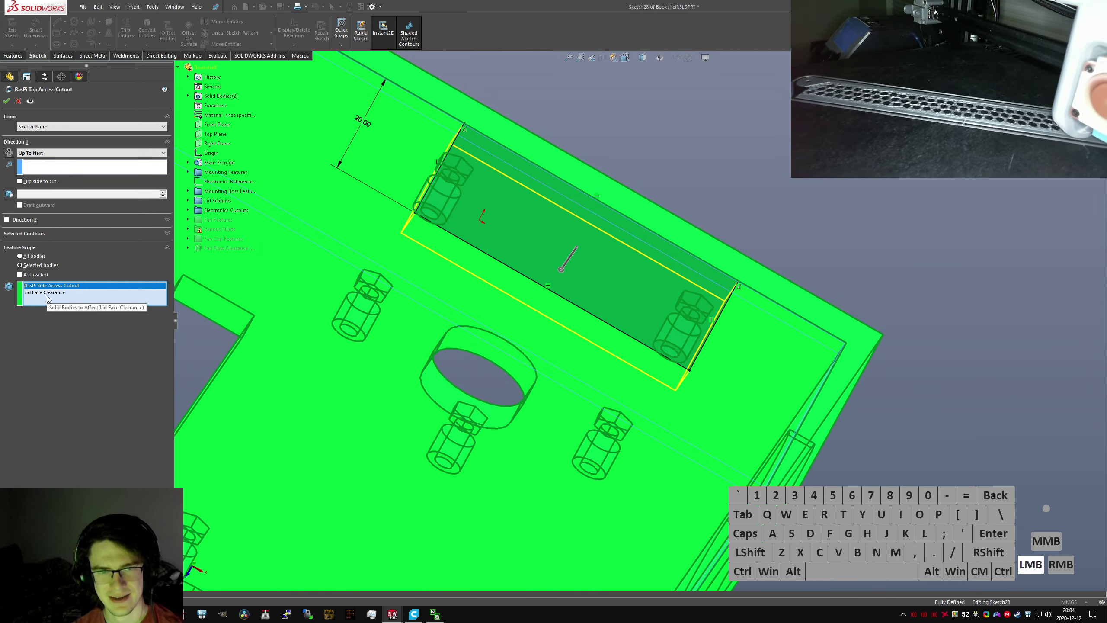
drag(48, 293, 48, 288)
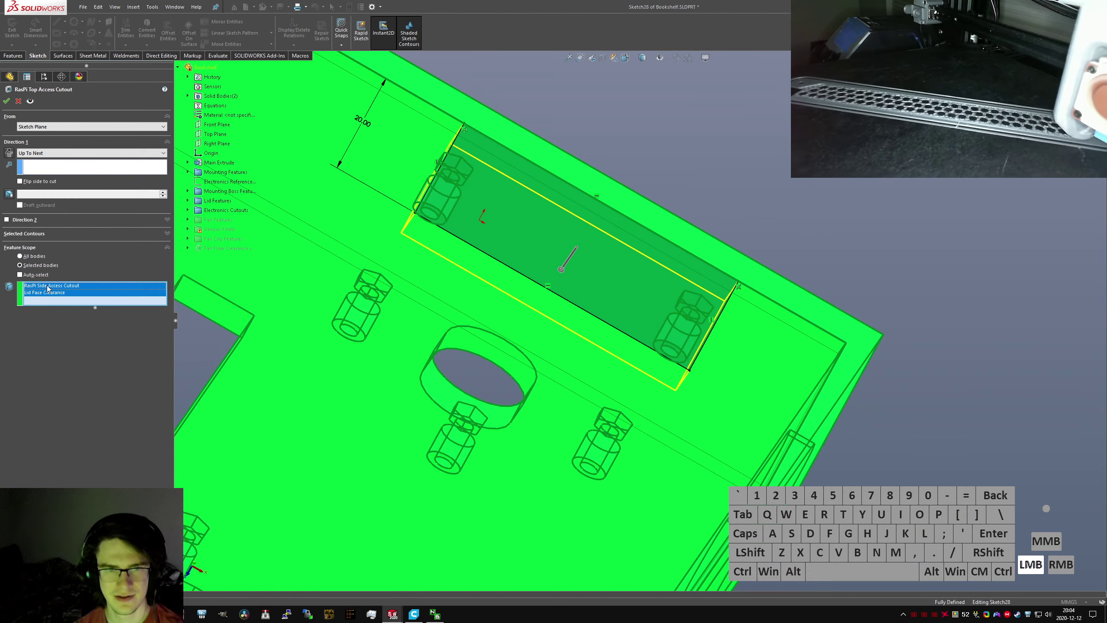
click(50, 296)
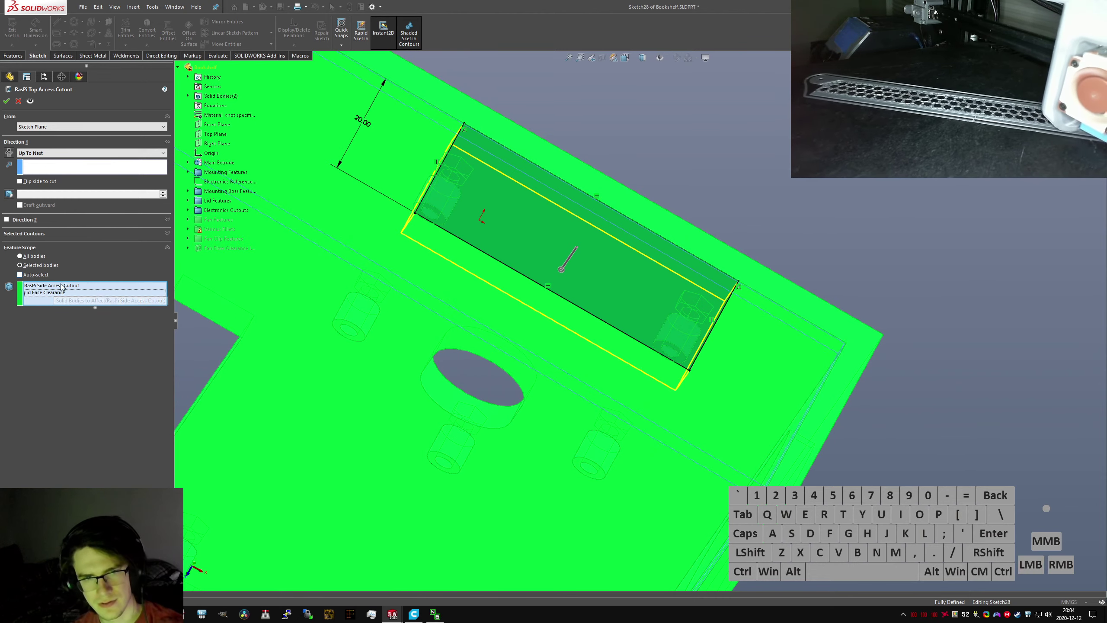
click(61, 286)
key(Delete)
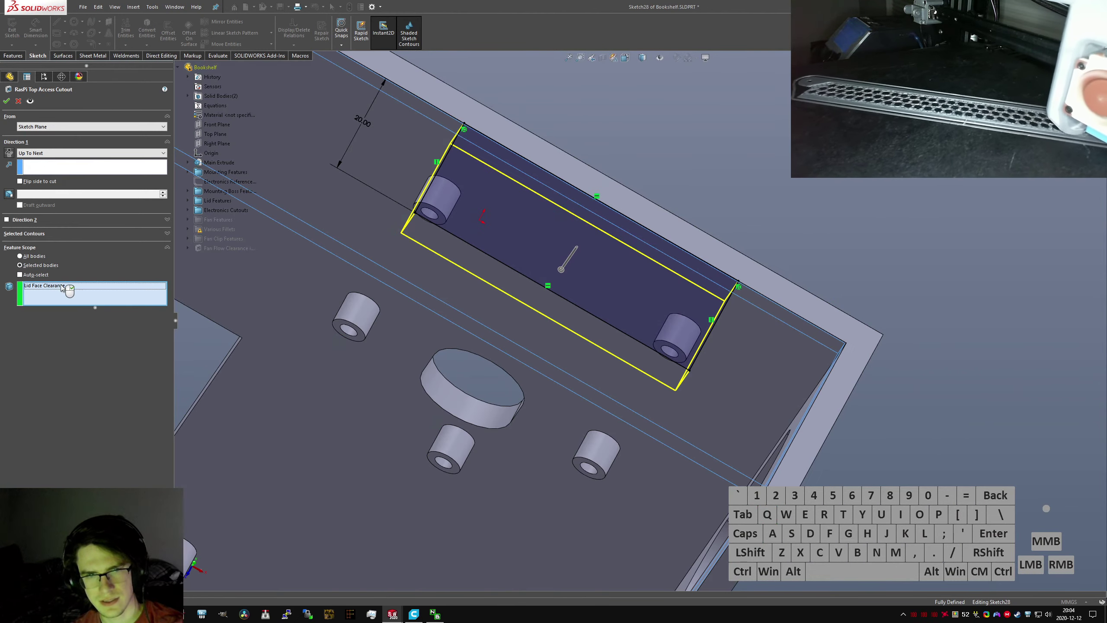
click(6, 101)
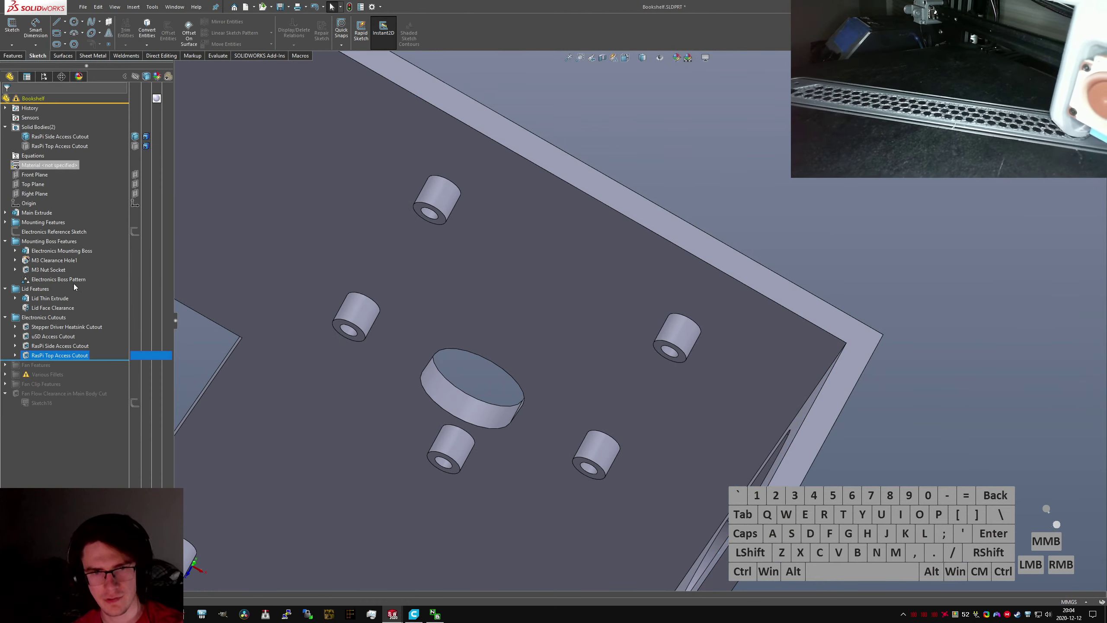
Rename the two solid bodies as Base and Lid, and show the Lid body again
click(43, 137)
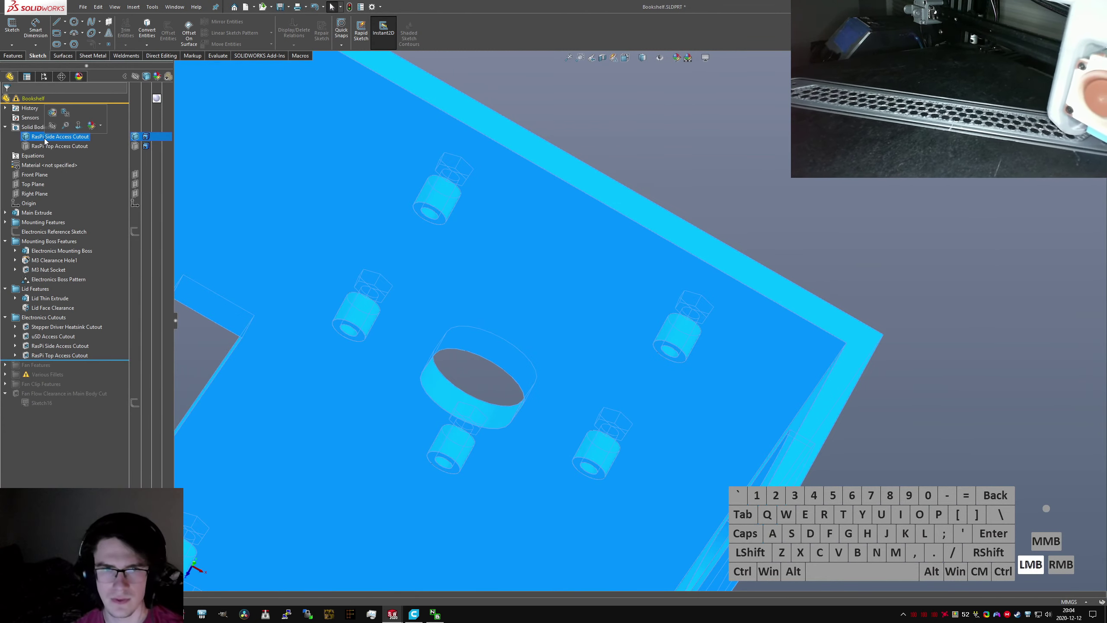
click(45, 138)
text(Base)
key(Return)
click(54, 146)
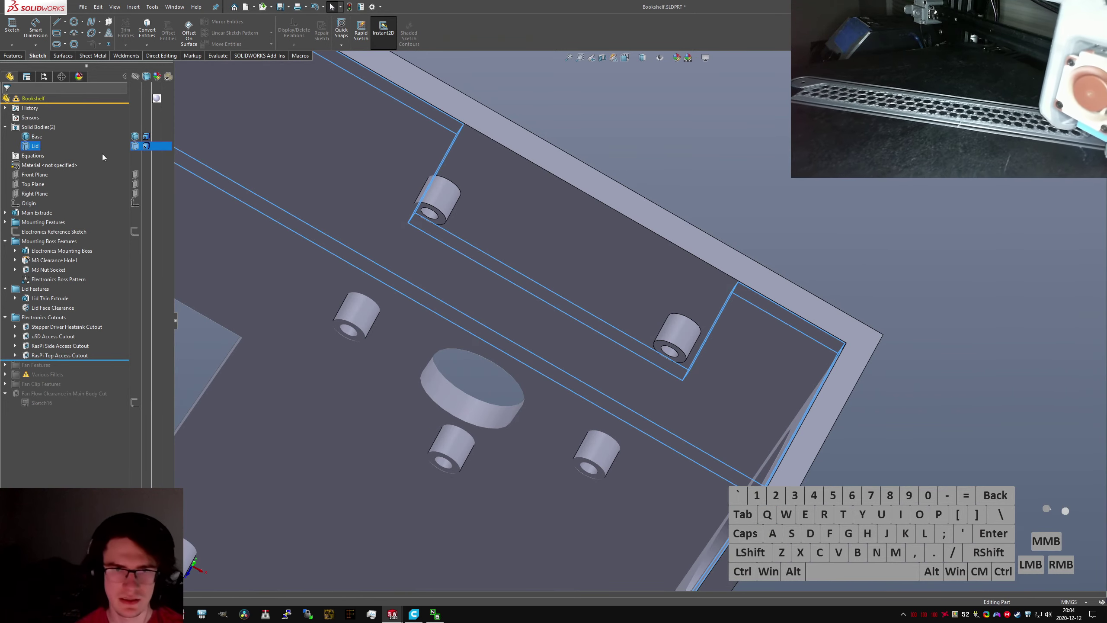
click(135, 146)
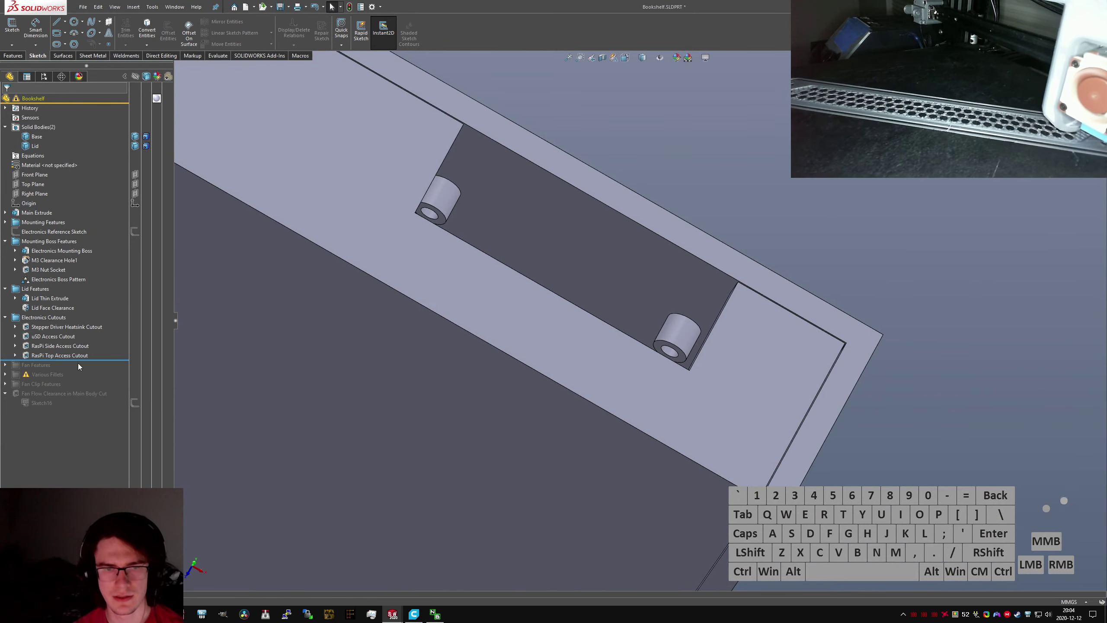
Roll the model forward to the end of the feature tree and save the part
drag(78, 361, 81, 424)
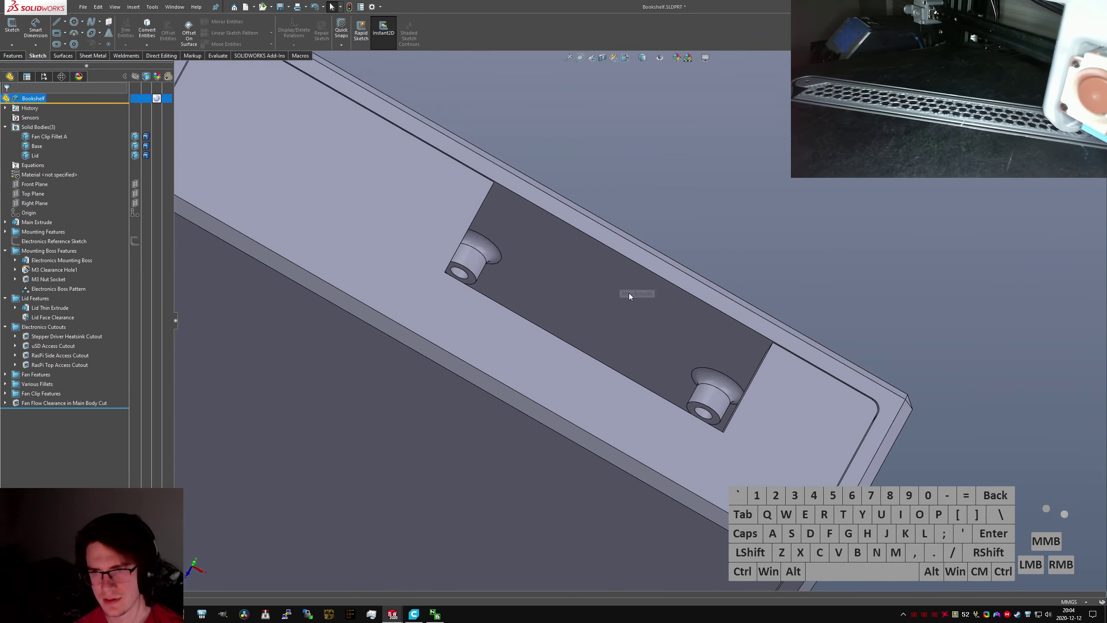
middle_drag(629, 292, 613, 400)
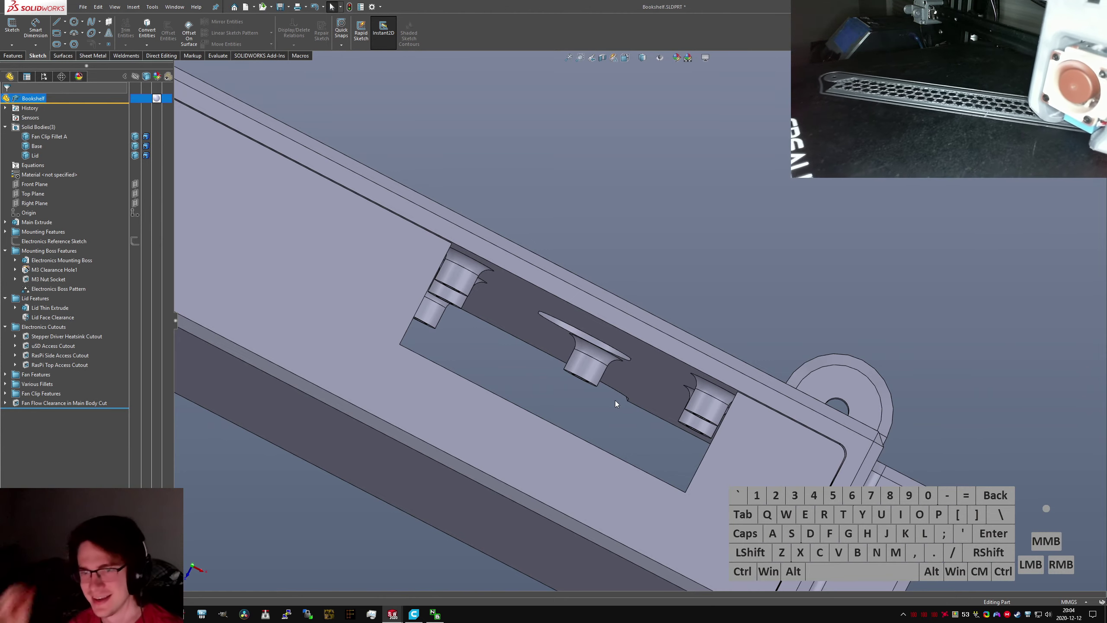
key(ctrl+s)
Switch to the Top Level assembly and examine how the RasPi ports sit in the enclosure's top access cutout
key(ctrl+Tab)
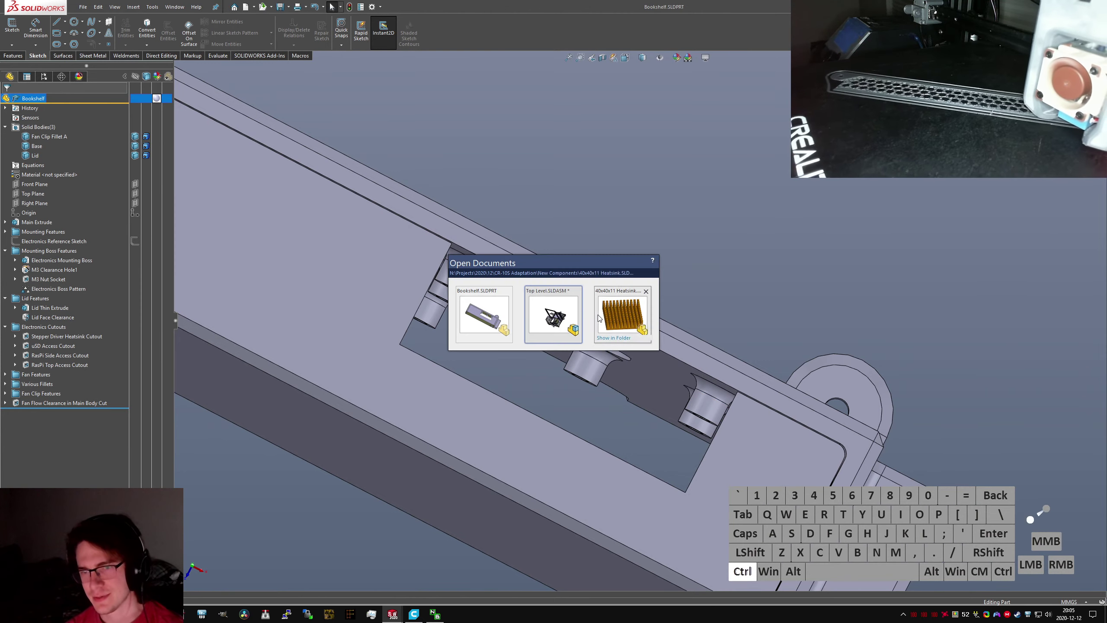
click(568, 321)
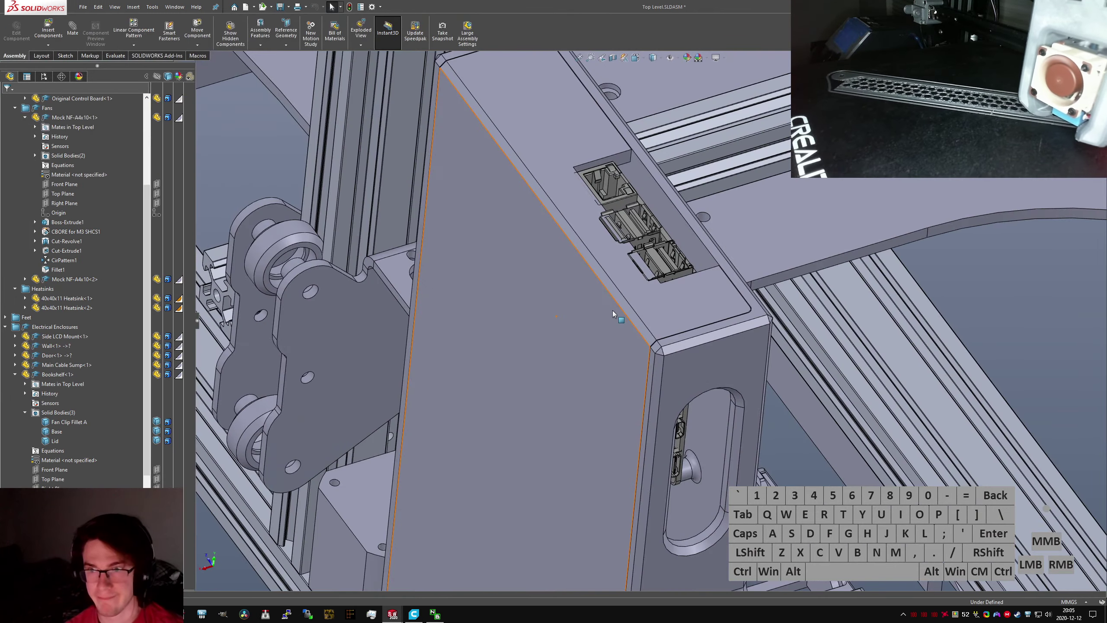
middle_drag(612, 314, 628, 343)
scroll(613, 243, down, 5)
middle_drag(610, 243, 627, 257)
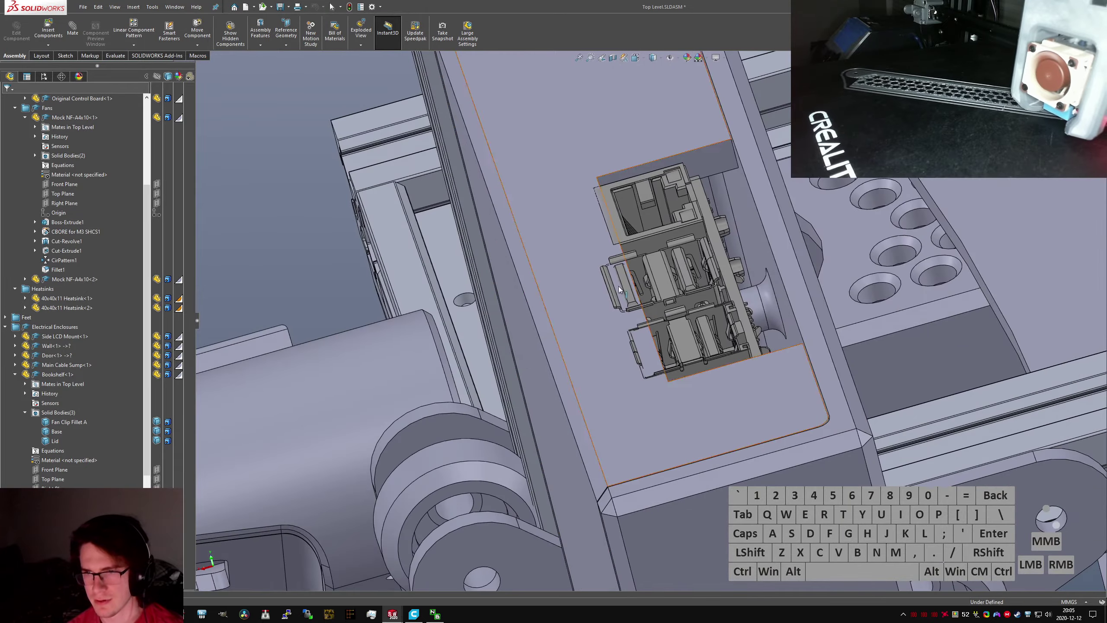
middle_drag(671, 293, 867, 412)
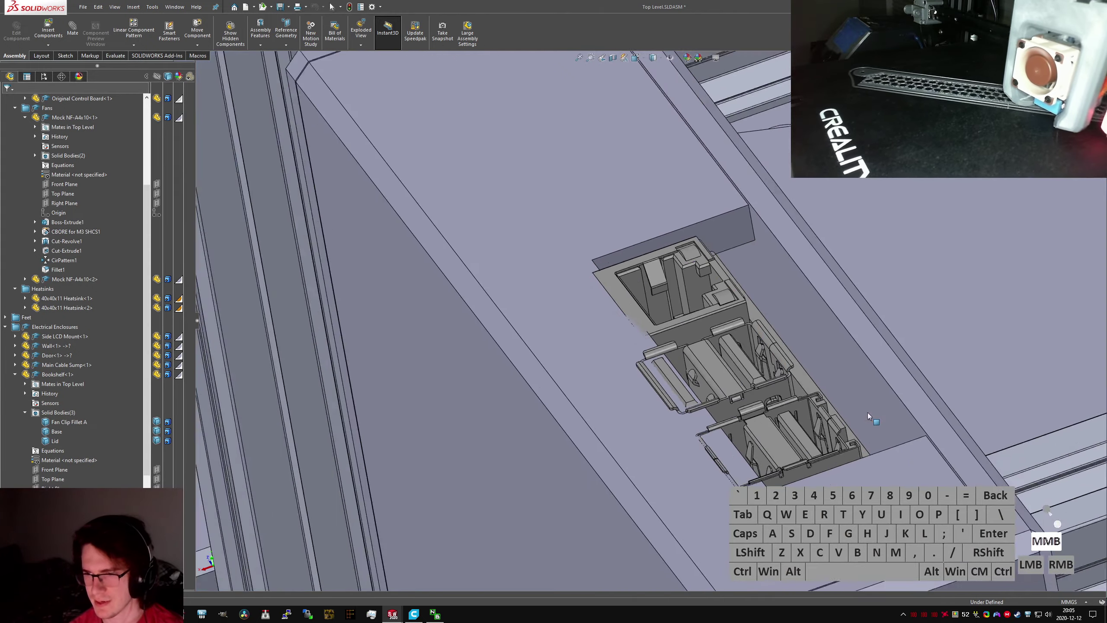
scroll(810, 423, up, 2)
middle_drag(797, 425, 653, 243)
scroll(686, 279, down, 2)
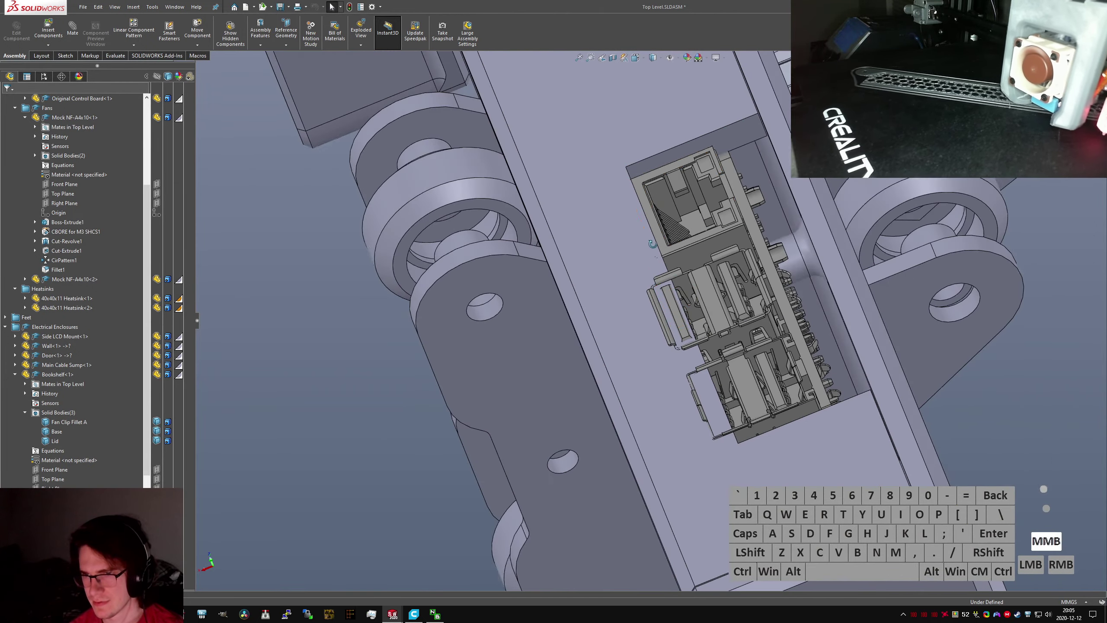
Measure the normal distance from the USB port's outer flange to the parallel Main Extrude face of the enclosure
key(ctrl+Tab)
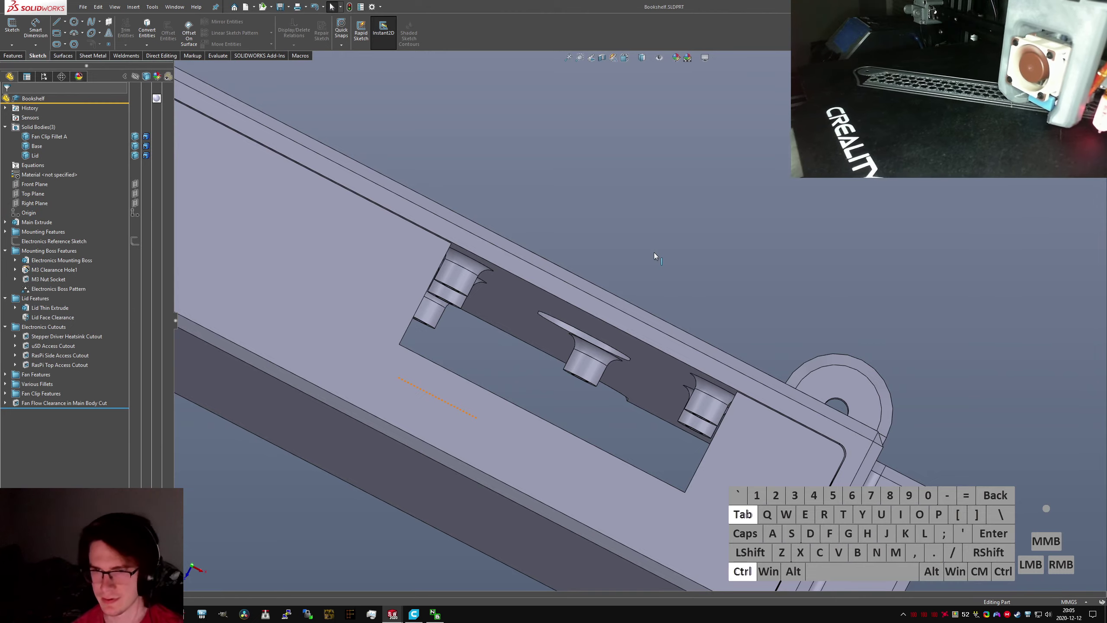
scroll(655, 317, down, 4)
middle_drag(647, 315, 666, 342)
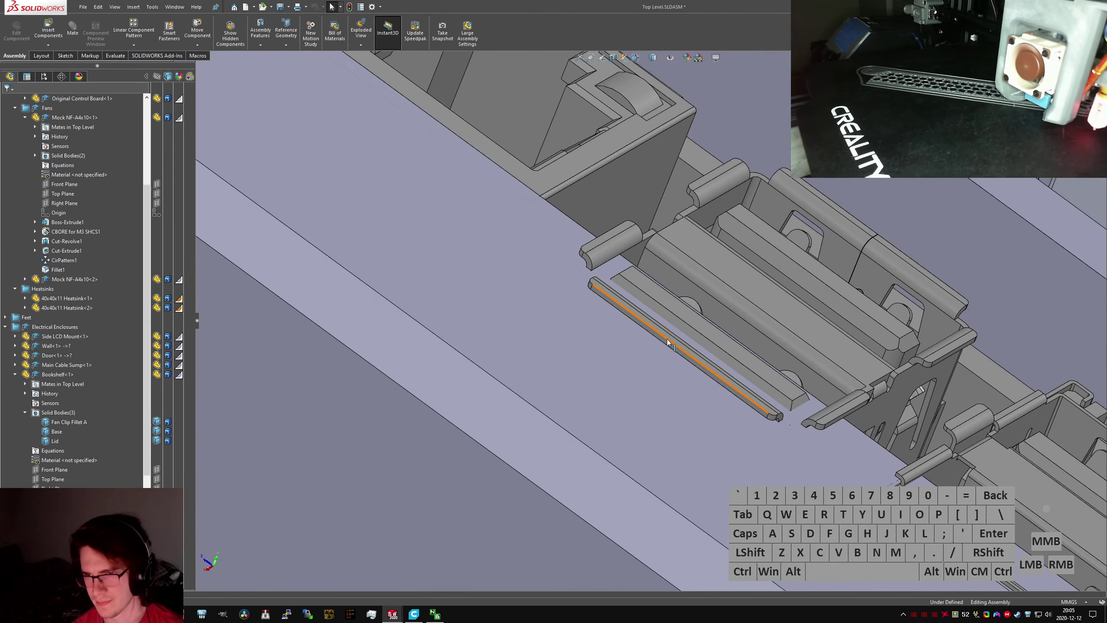
ctrl+click(662, 341)
ctrl+click(838, 189)
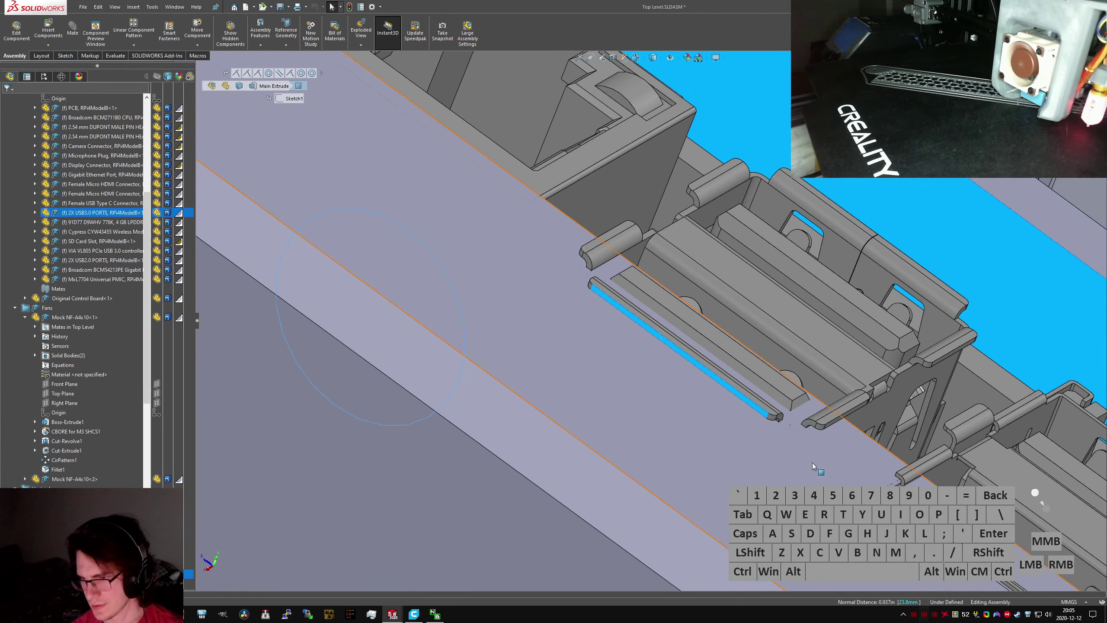
Switch to the Bookshelf part and set the RasPi Top Access Cutout's sketch dimension across the opening to 24 mm
key(ctrl+Tab)
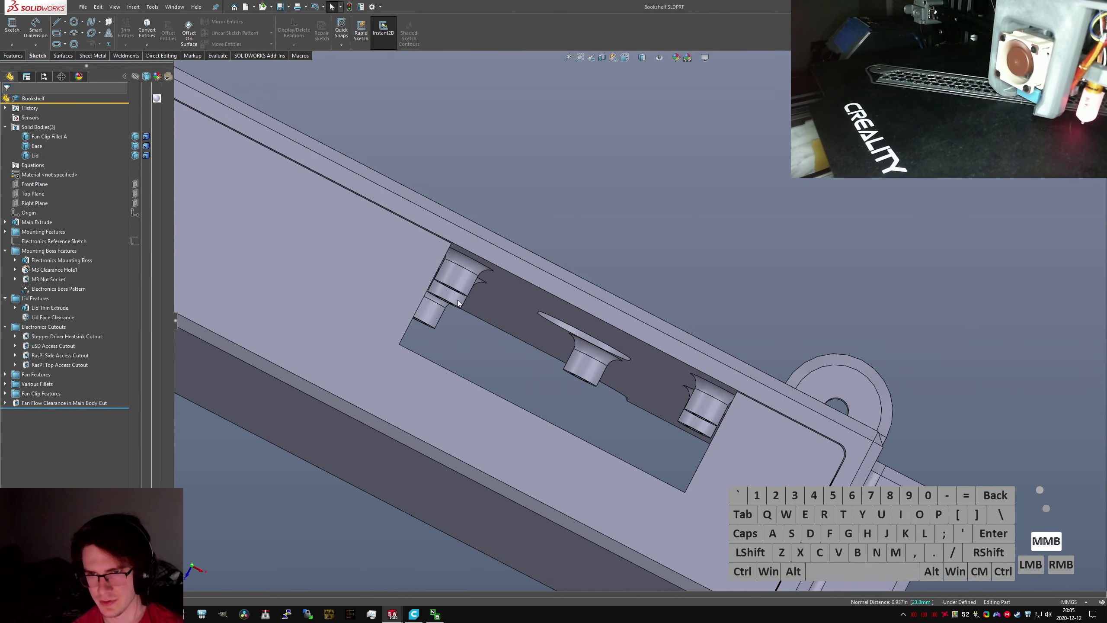
middle_drag(388, 321, 390, 247)
click(371, 257)
click(293, 212)
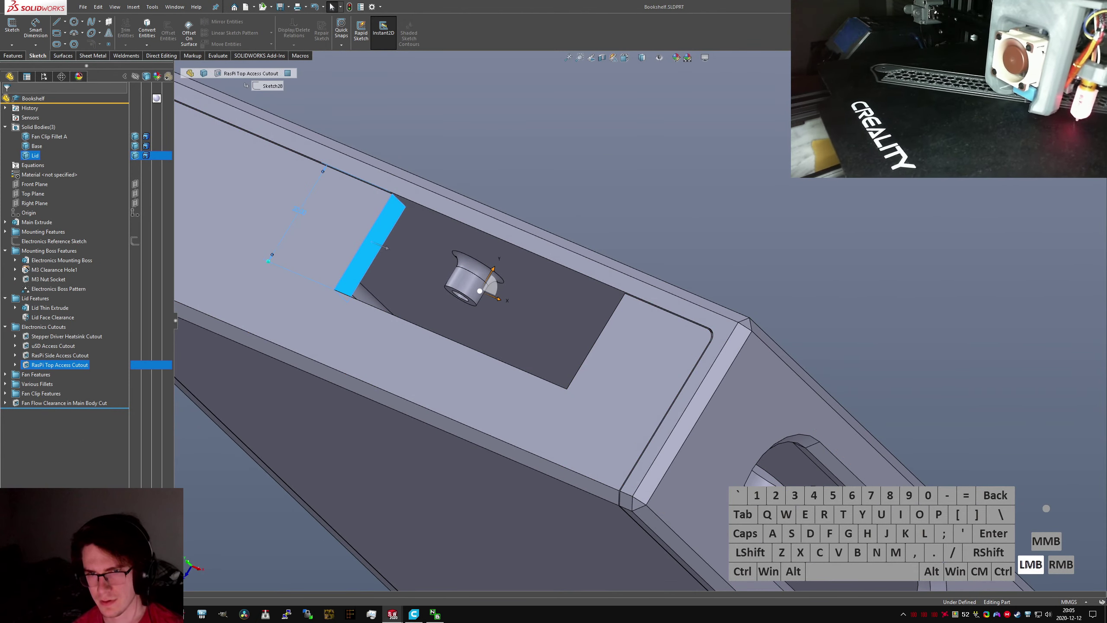
click(297, 212)
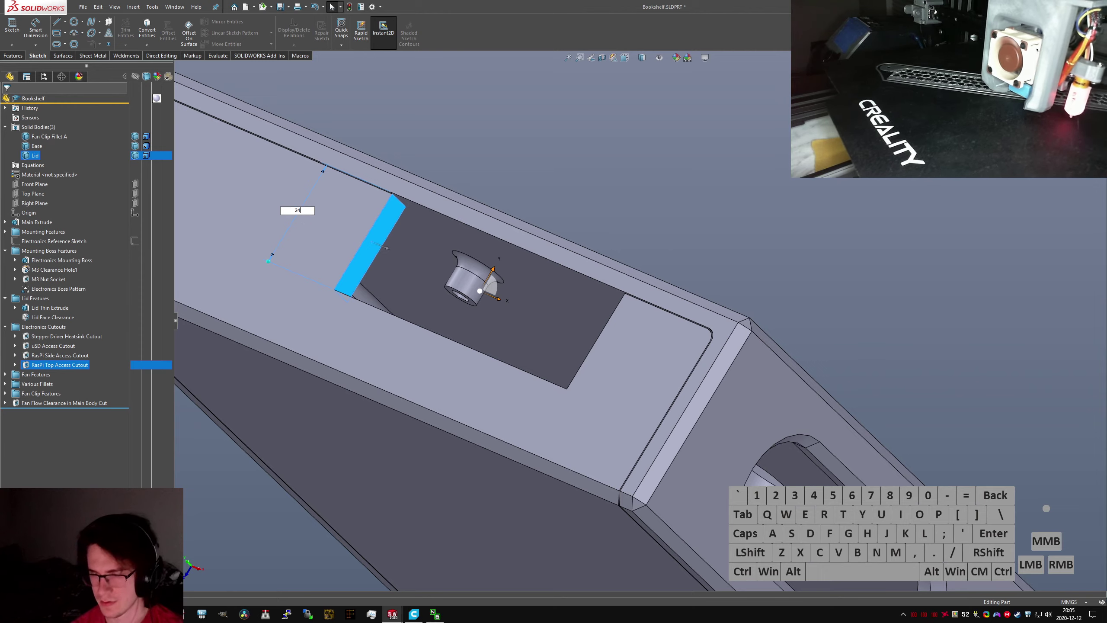
text(24)
key(Return)
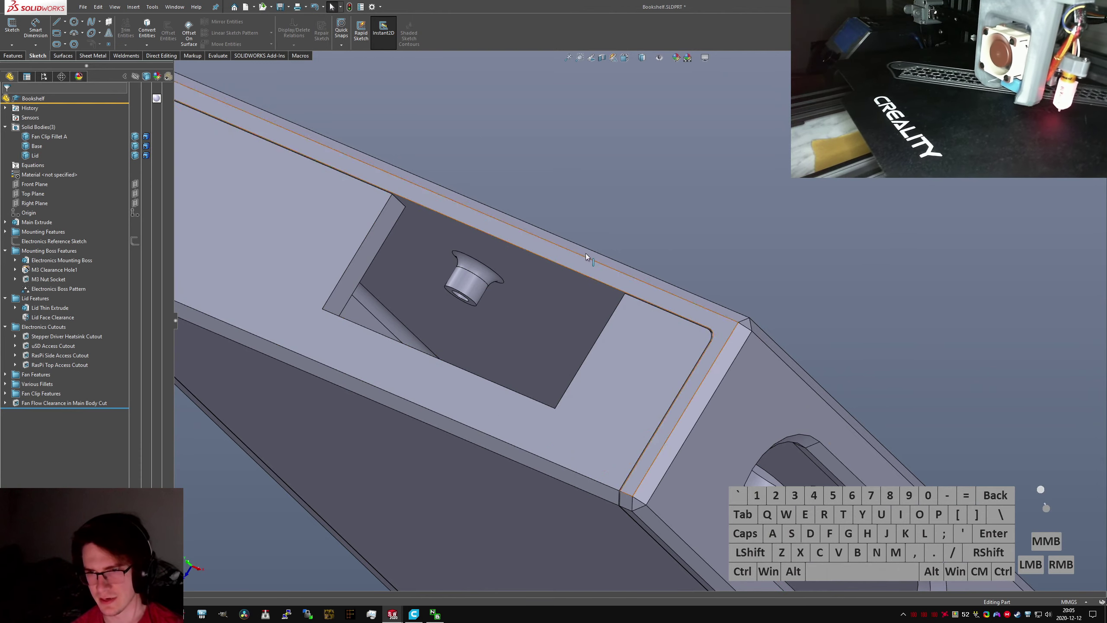
Inspect the resized RasPi Top Access Cutout in the lid and base, and save the part
scroll(562, 311, up, 7)
scroll(560, 315, down, 6)
click(691, 246)
scroll(618, 325, down, 1)
scroll(604, 329, down, 2)
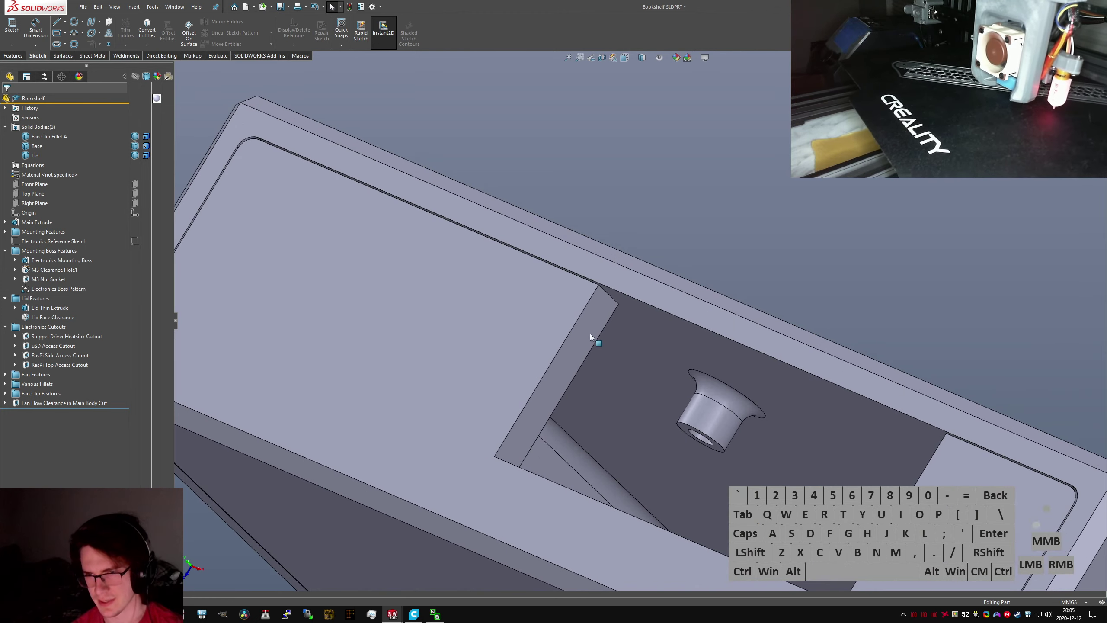
middle_drag(589, 334, 566, 412)
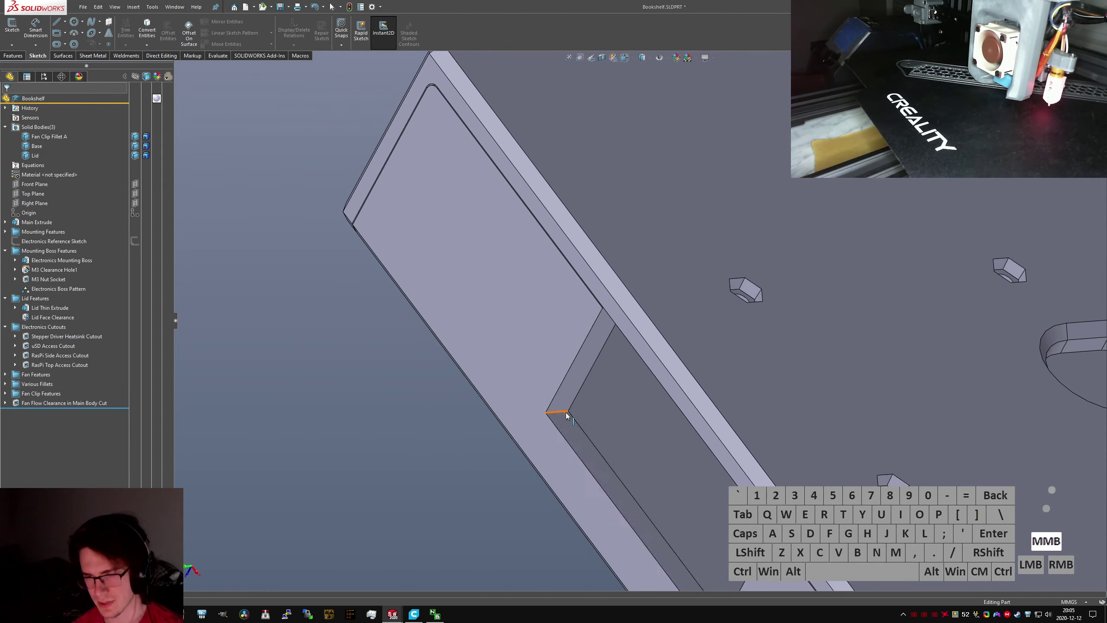
scroll(657, 480, up, 3)
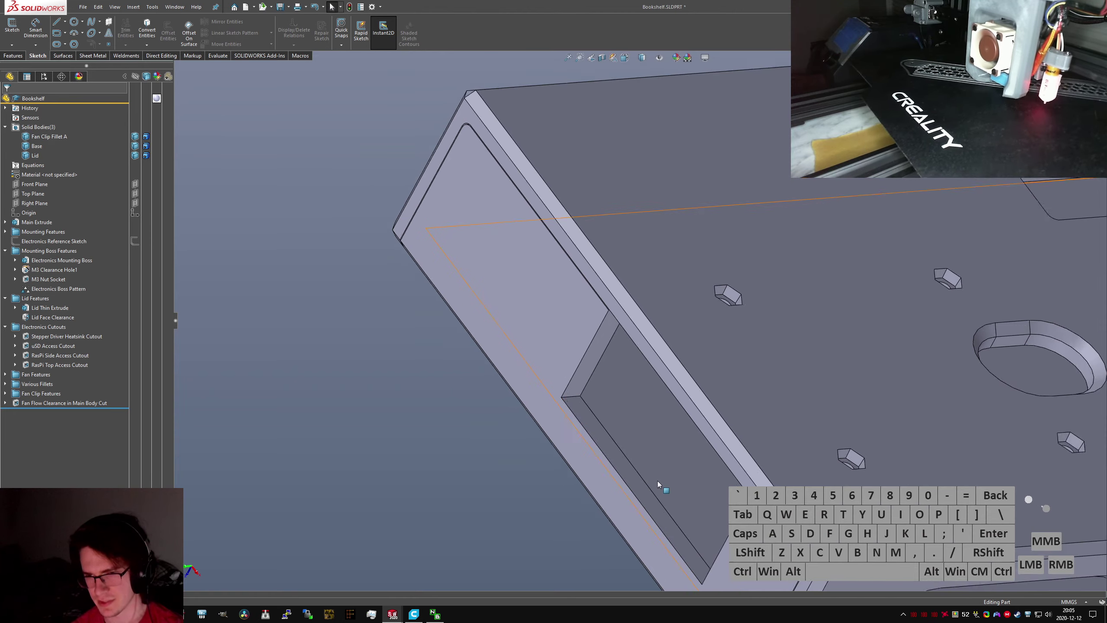
middle_drag(657, 480, 664, 347)
key(ctrl+s)
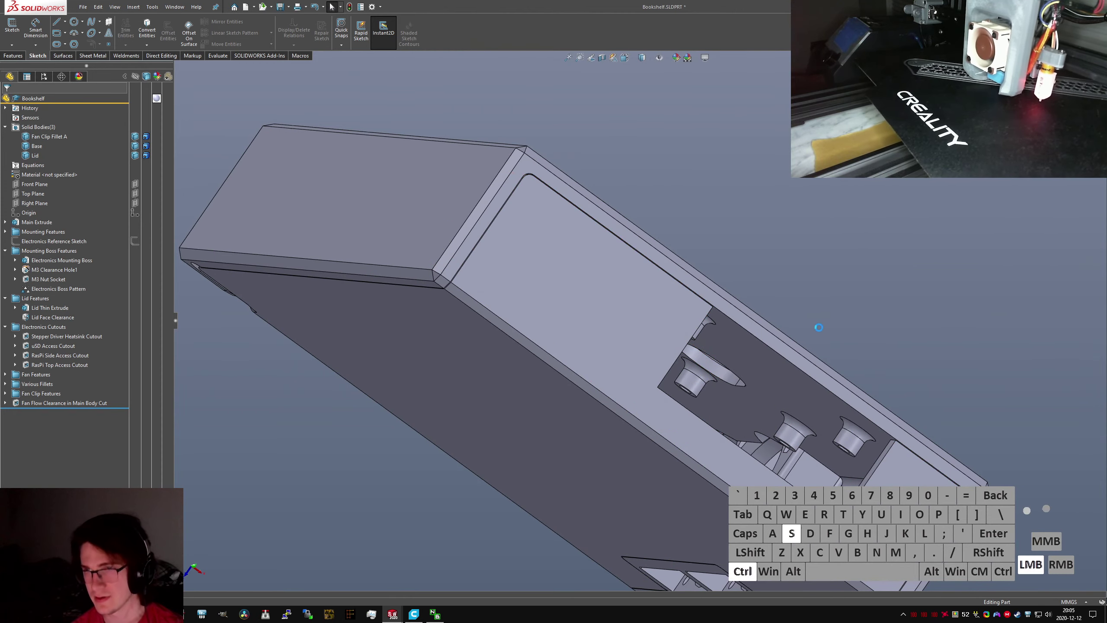
Switch to the Top Level assembly and examine how the RasPi ports sit in the resized top access cutout
key(ctrl+Tab)
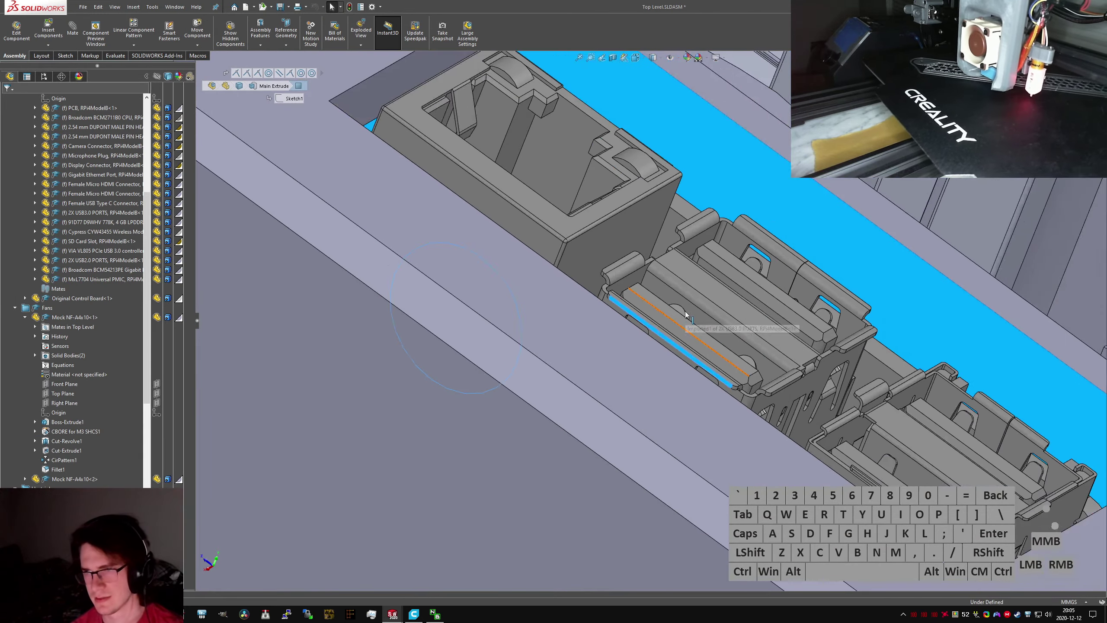
scroll(686, 313, up, 8)
click(693, 320)
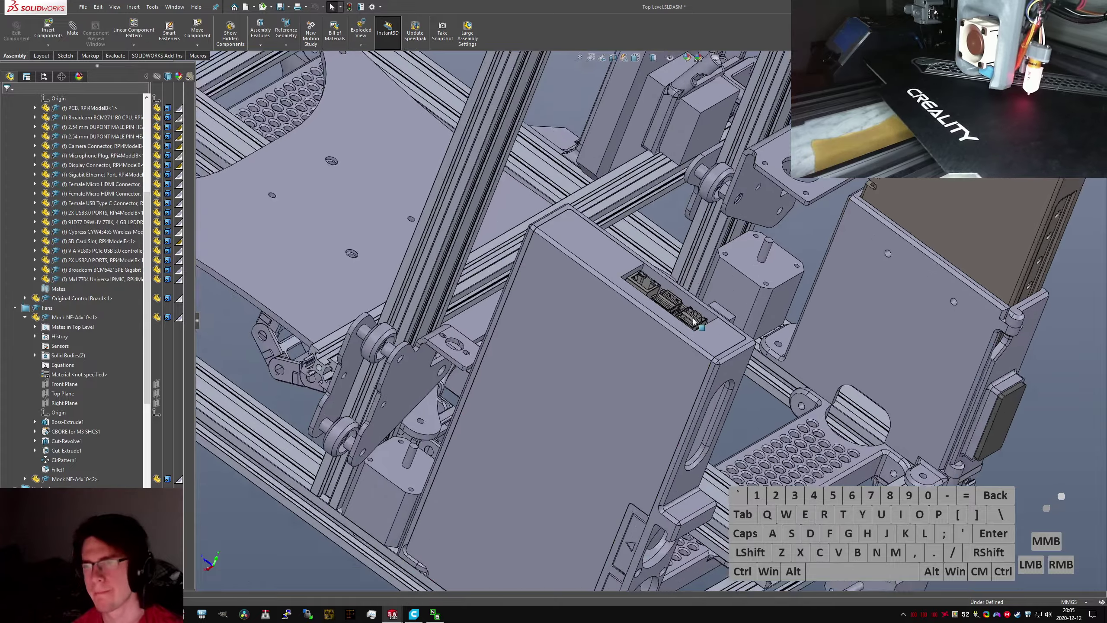
scroll(694, 321, down, 5)
middle_drag(671, 345, 655, 352)
scroll(655, 352, up, 3)
scroll(664, 325, down, 3)
middle_drag(663, 312, 610, 209)
scroll(609, 202, down, 3)
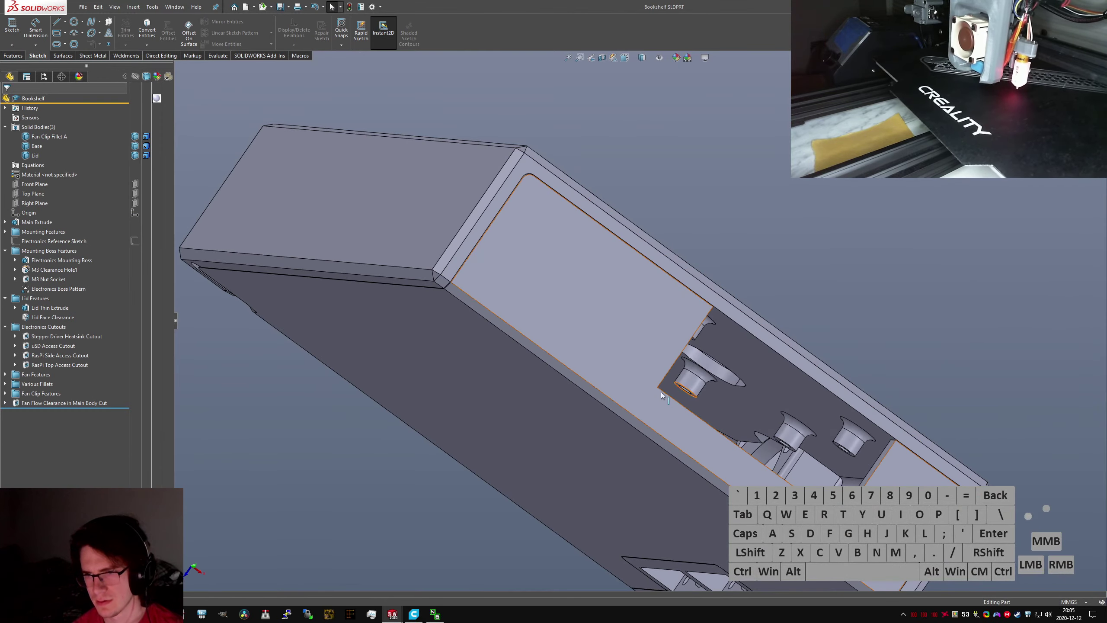
Switch back to the Bookshelf part and add the top access cutout's two lid corner edges to Lid Fillet A
scroll(661, 394, down, 5)
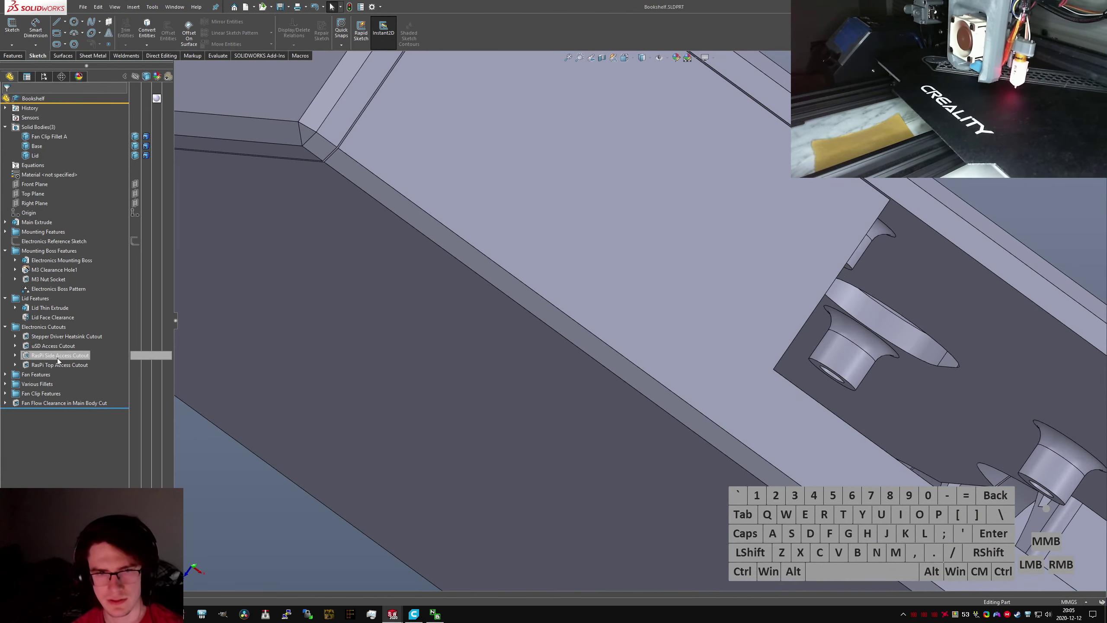
click(44, 262)
key(shift+c)
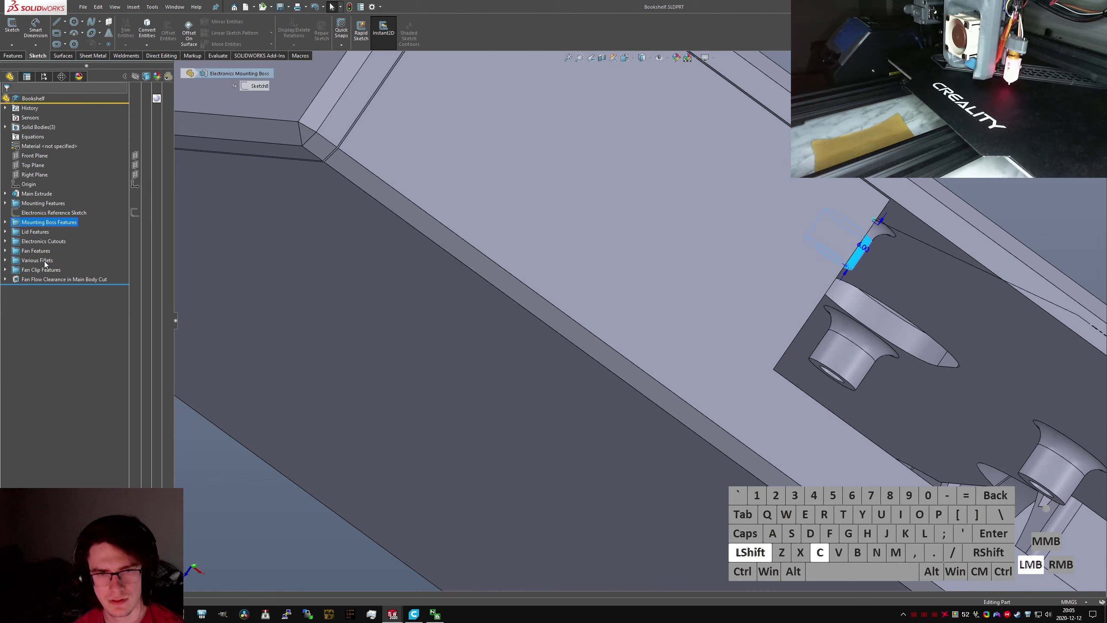
click(5, 260)
click(43, 308)
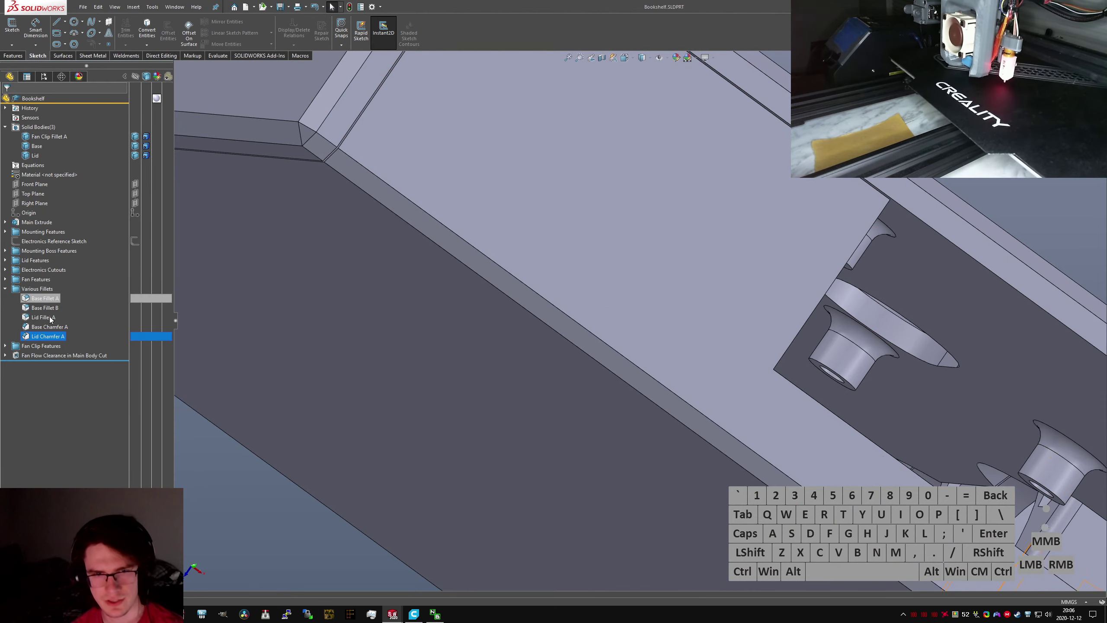
click(43, 317)
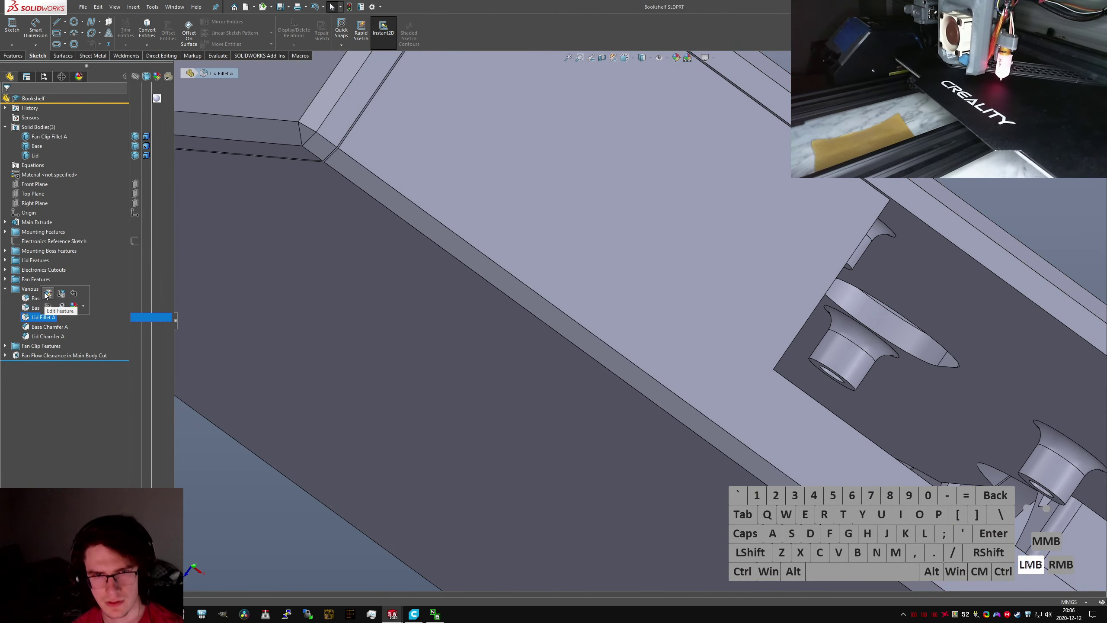
click(770, 370)
scroll(834, 431, up, 4)
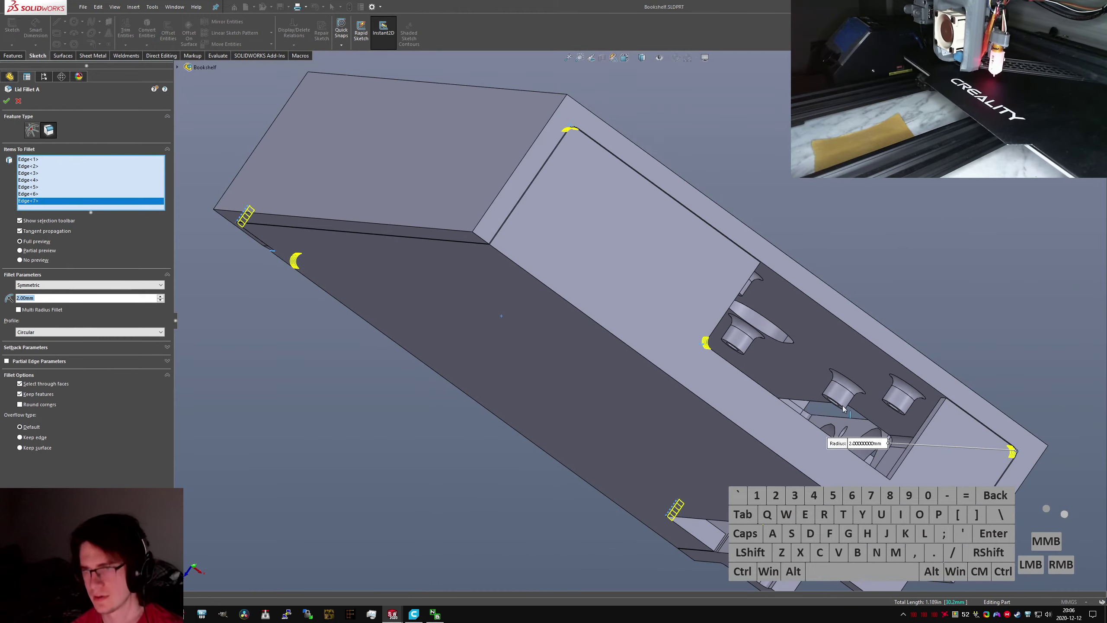
scroll(851, 473, down, 8)
click(865, 476)
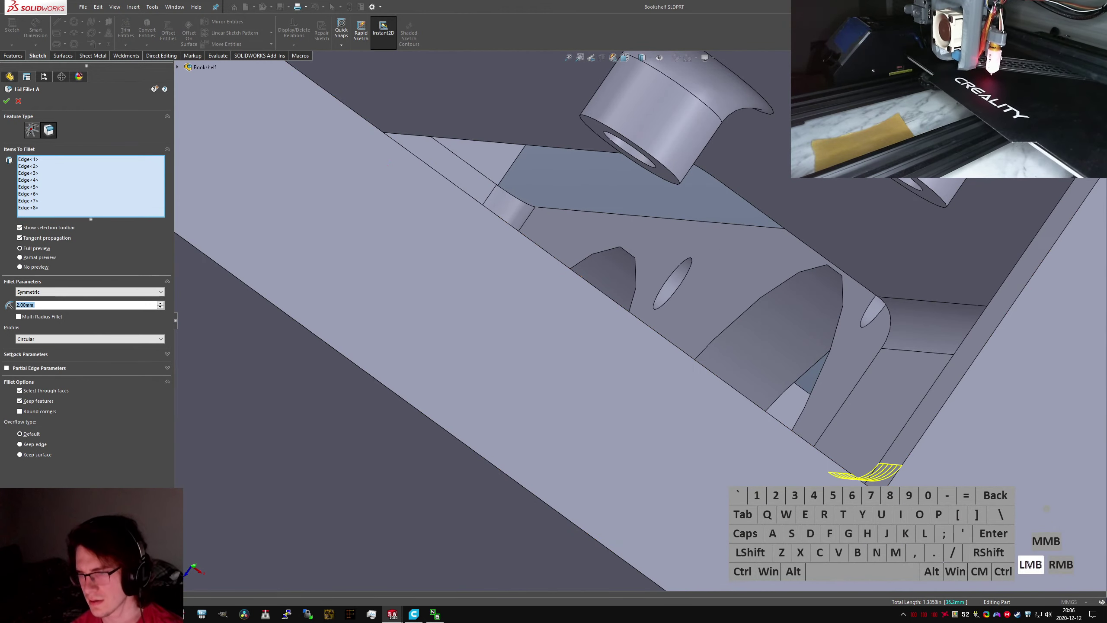
scroll(716, 366, up, 3)
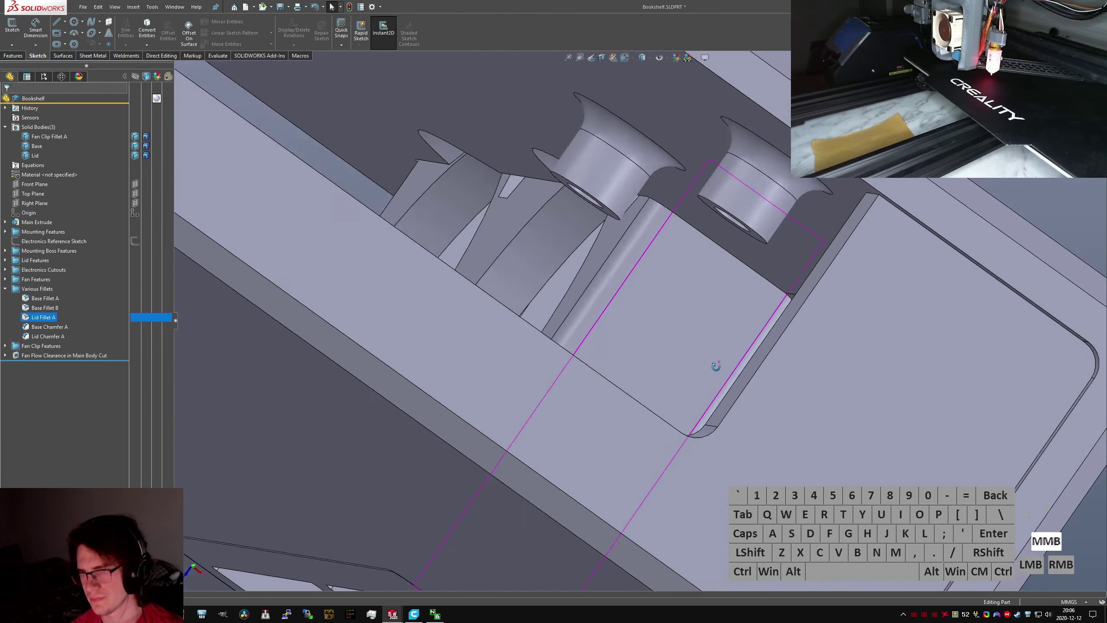
Add the tangent outer edges of the lid's top access opening to Lid Chamfer A
middle_drag(716, 366, 717, 383)
scroll(717, 384, up, 6)
click(49, 337)
click(57, 313)
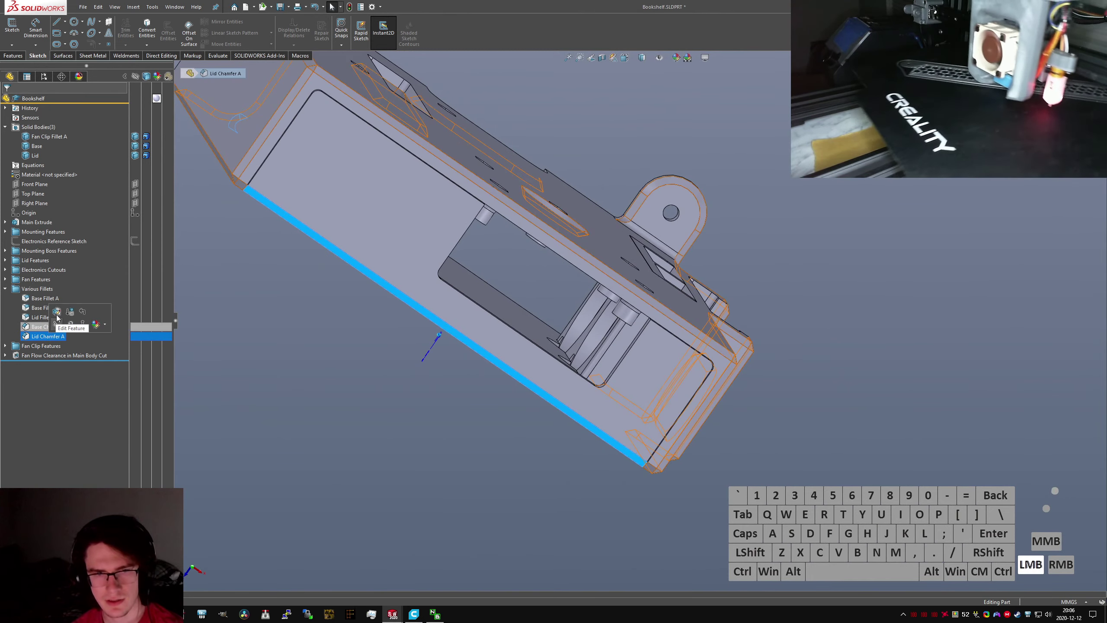
scroll(574, 373, down, 8)
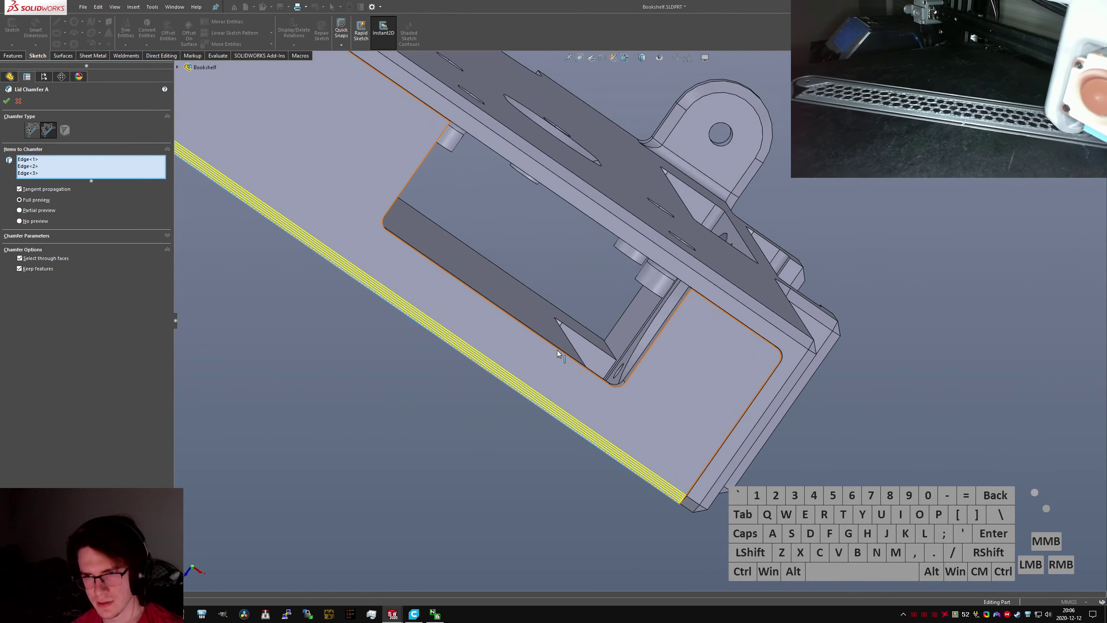
right_click(573, 340)
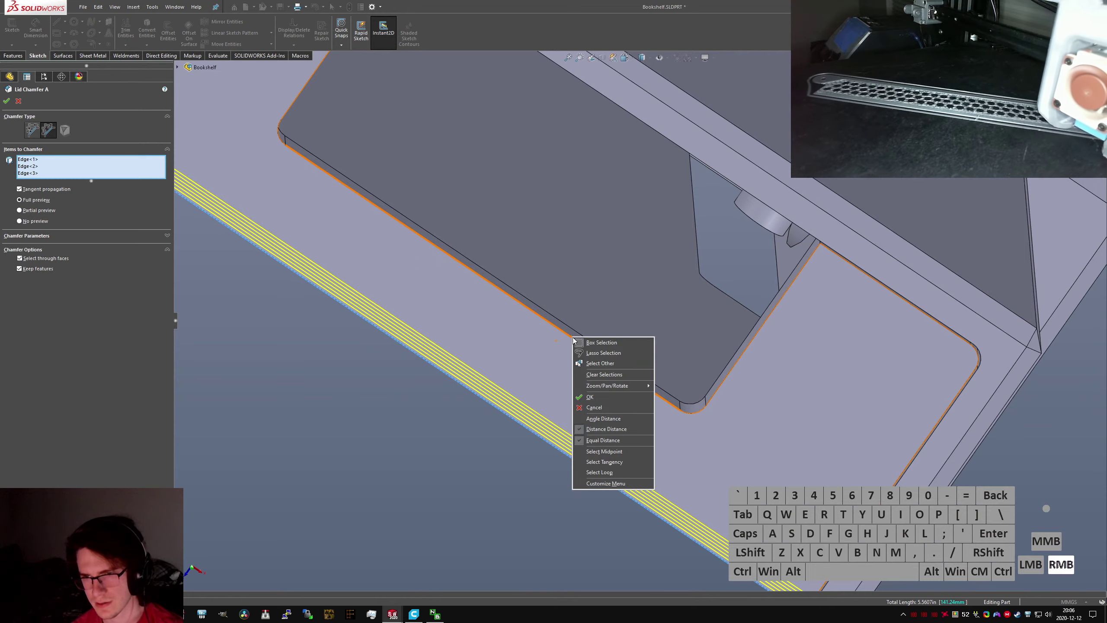
click(618, 461)
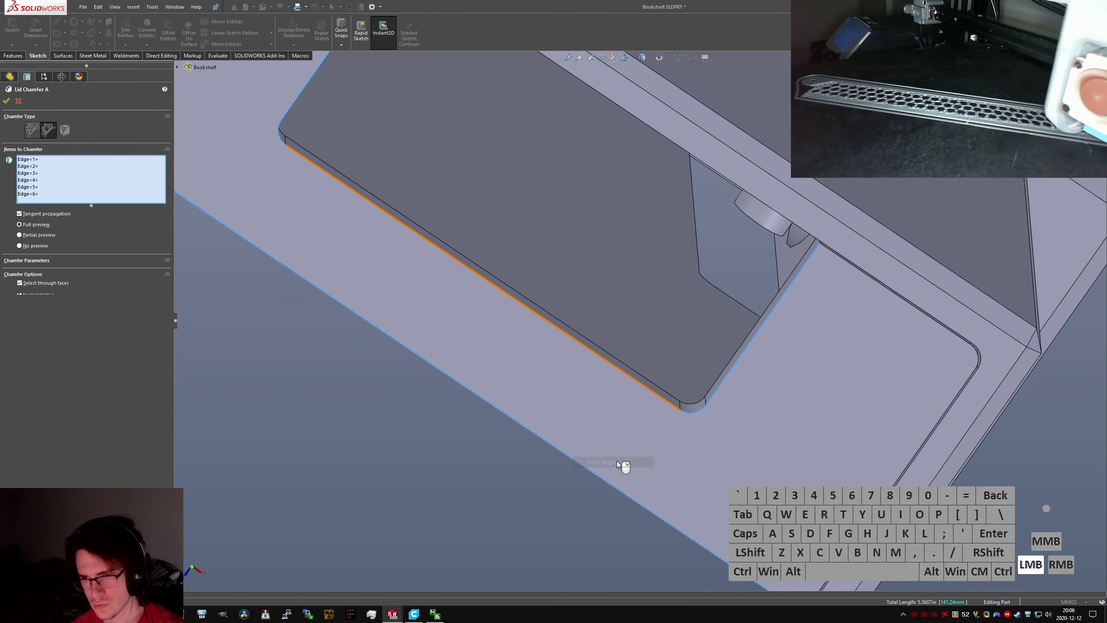
right_click(616, 460)
click(591, 417)
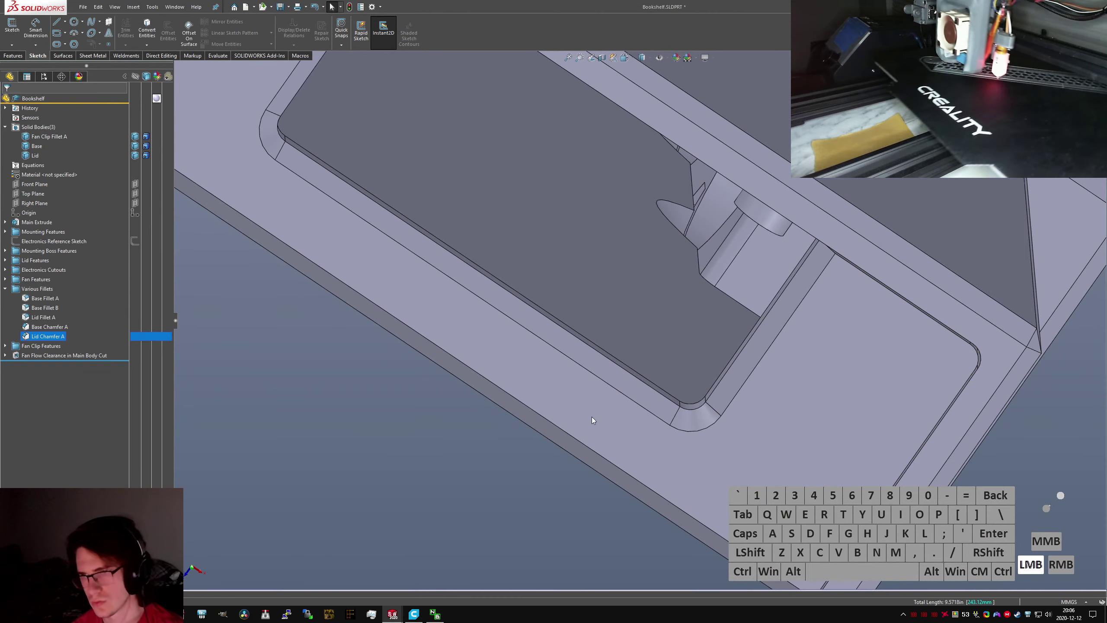
Inspect the chamfered and filleted edges of the top access cutout on the Bookshelf part
scroll(610, 410, up, 3)
middle_drag(645, 401, 775, 410)
scroll(1002, 488, down, 7)
middle_drag(1002, 493, 726, 444)
scroll(1009, 508, up, 3)
scroll(726, 445, up, 4)
scroll(726, 445, down, 4)
Switch to the Top Level assembly and examine the clearance around the Ethernet and USB ports in the top access cutout
key(ctrl+Tab)
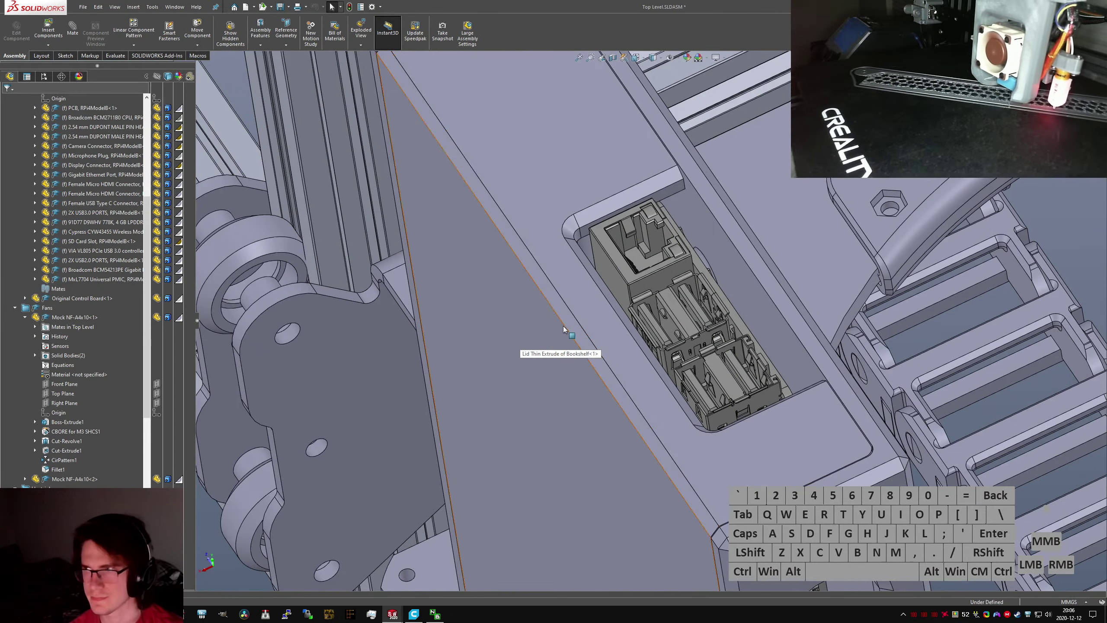
middle_drag(563, 325, 621, 109)
scroll(667, 325, up, 5)
mouse_move(667, 325)
middle_down()
mouse_move(693, 427)
mouse_move(685, 391)
mouse_move(663, 374)
mouse_move(653, 323)
middle_up()
scroll(650, 288, down, 5)
middle_drag(647, 270, 645, 298)
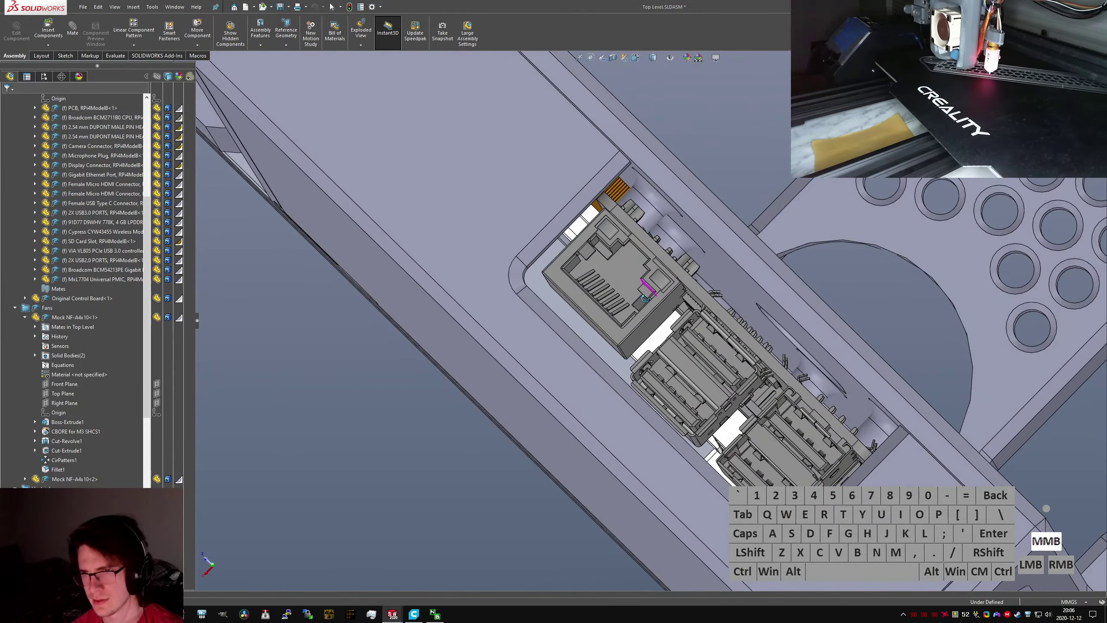
scroll(653, 301, up, 2)
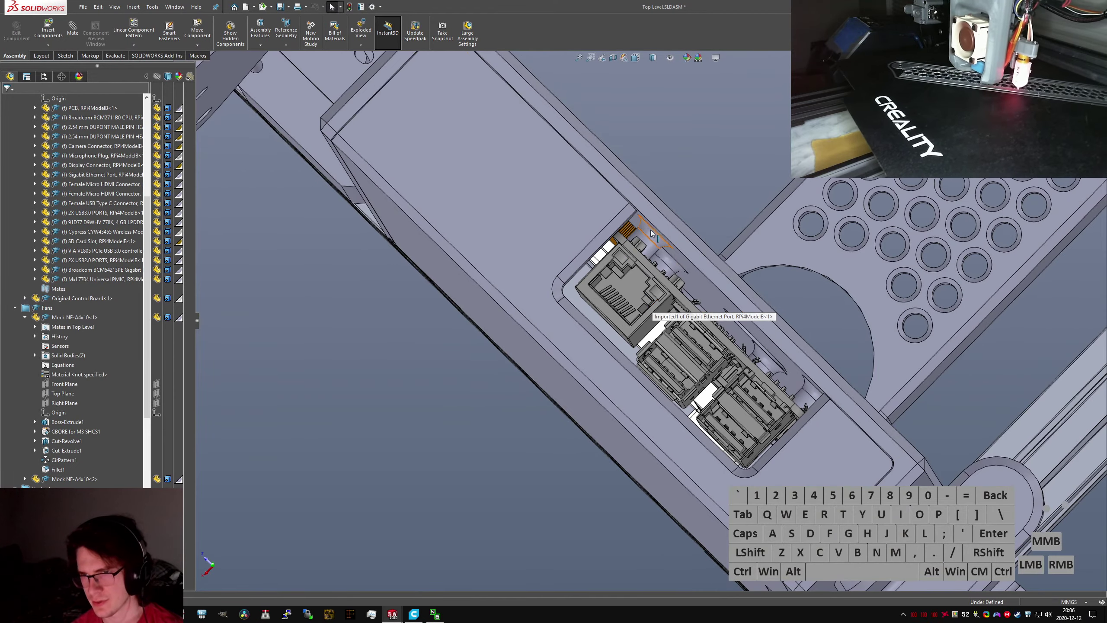
scroll(671, 249, up, 2)
scroll(653, 296, up, 3)
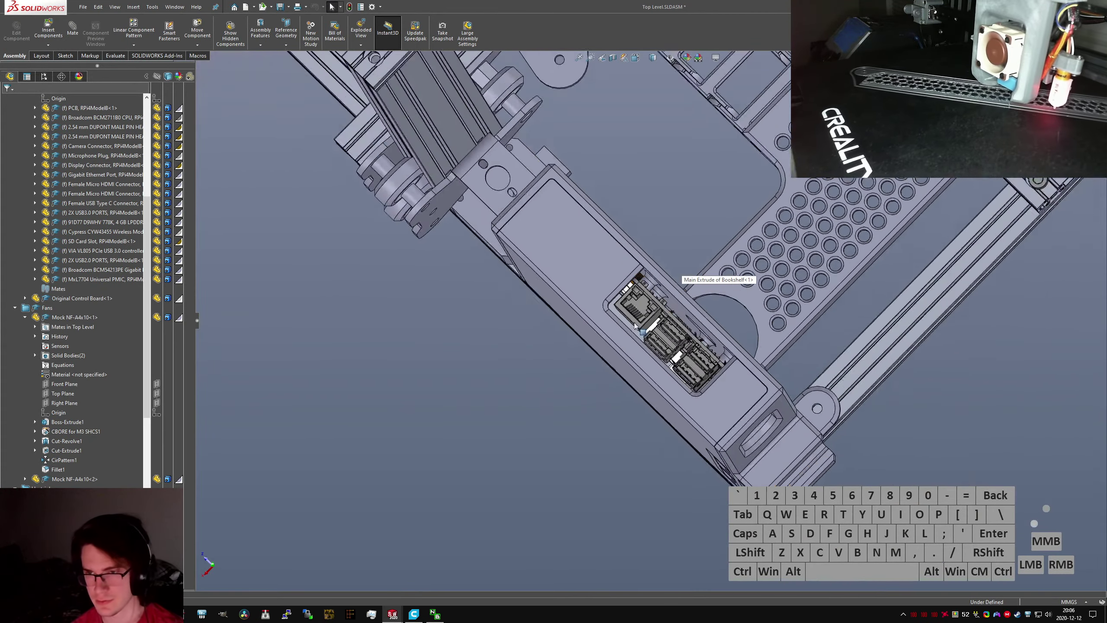
middle_drag(633, 322, 654, 283)
scroll(702, 249, up, 2)
scroll(706, 244, down, 4)
Examine how the RasPi board and its side connectors line up with the enclosure's side access cutout
middle_drag(703, 242, 685, 164)
scroll(685, 159, up, 2)
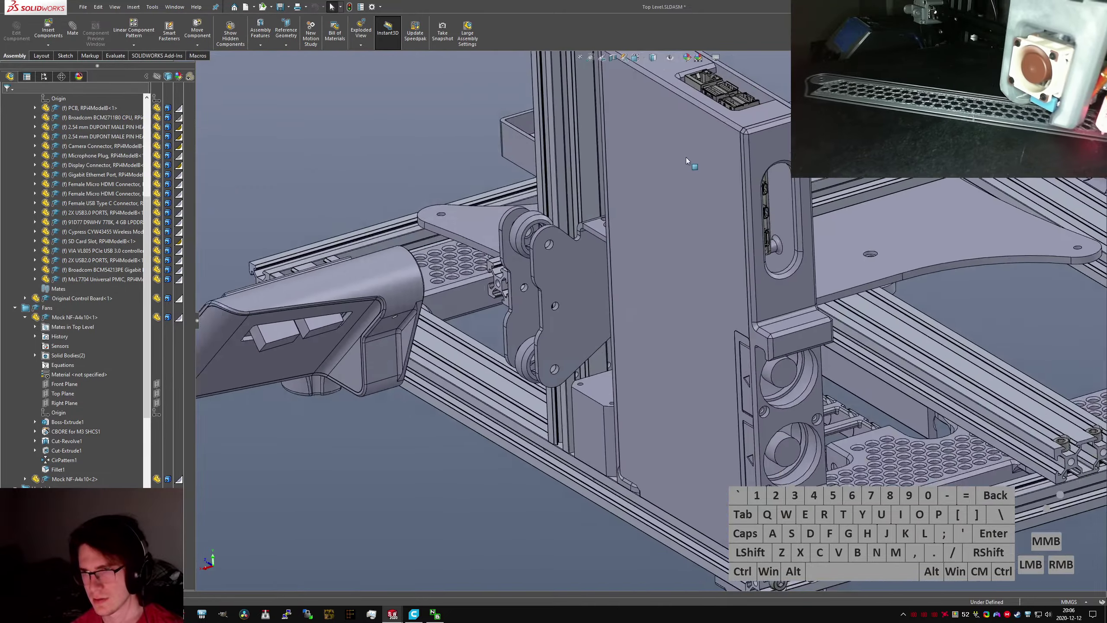
scroll(688, 165, down, 3)
scroll(713, 311, down, 3)
middle_drag(710, 286, 674, 270)
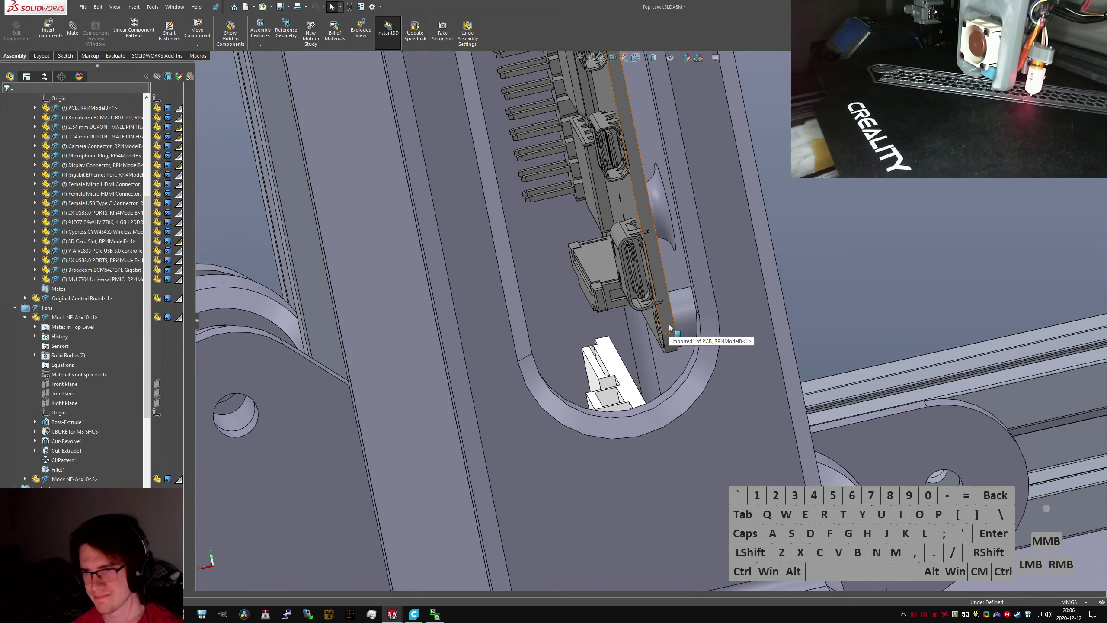
scroll(669, 327, up, 5)
middle_drag(646, 353, 622, 377)
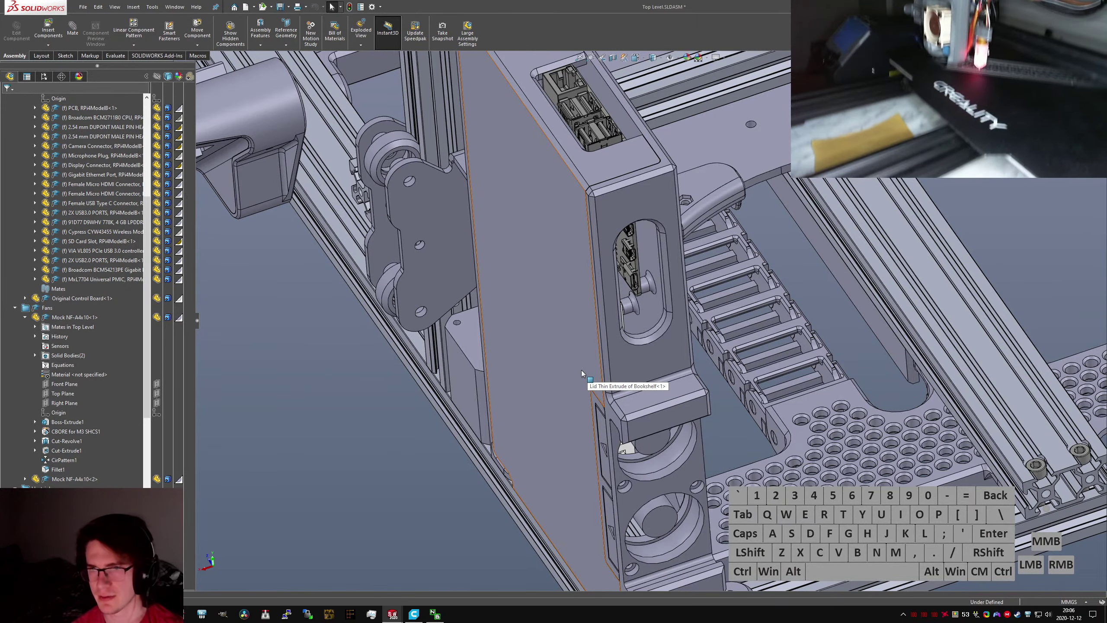
scroll(553, 361, up, 2)
scroll(588, 319, down, 2)
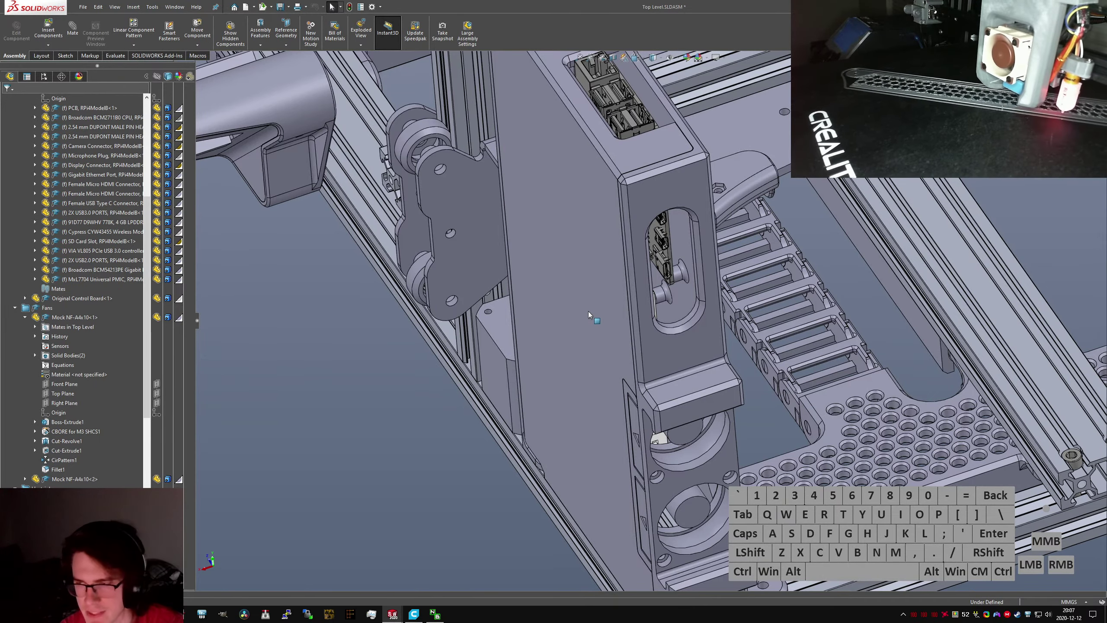
scroll(622, 323, up, 3)
scroll(696, 415, down, 5)
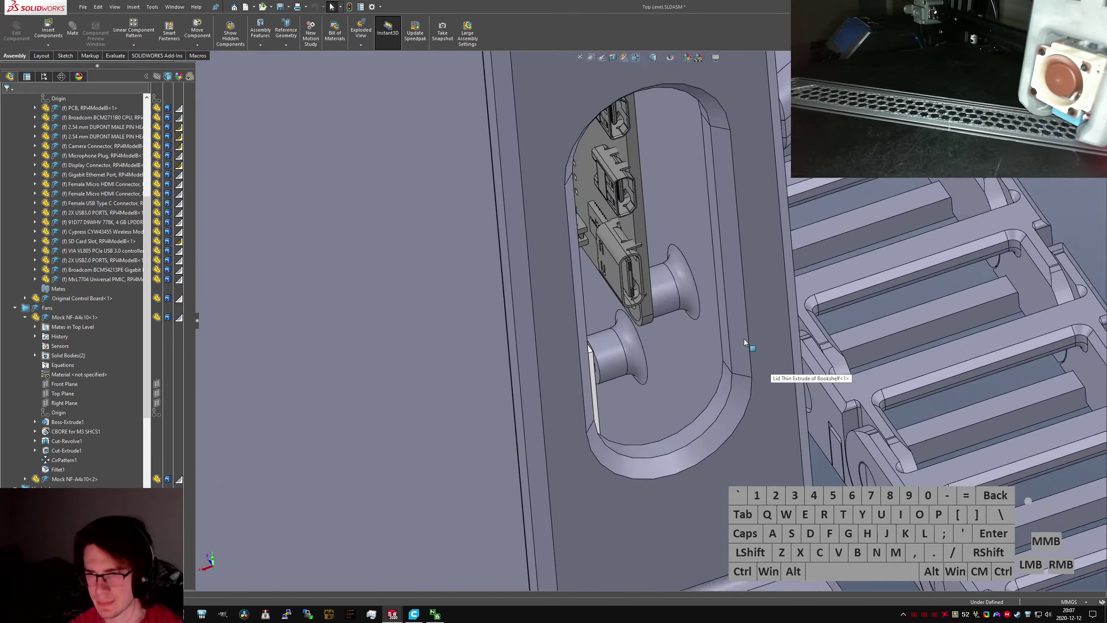
click(715, 336)
scroll(712, 340, up, 3)
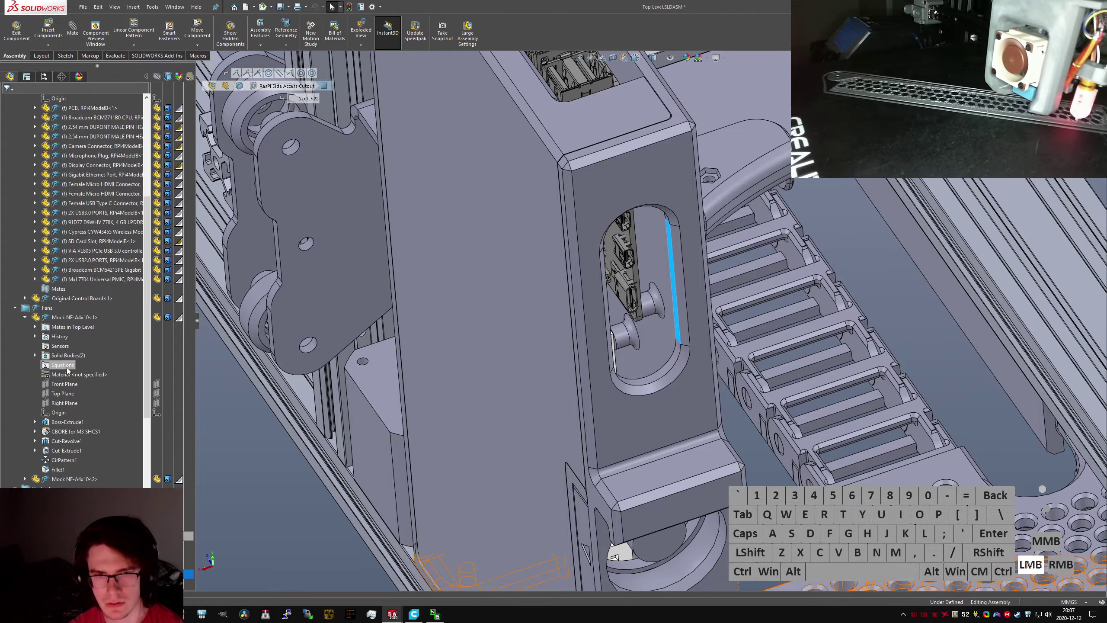
Collapse the assembly's feature tree and examine the enclosure's side opening and fan area within the printer frame
click(67, 367)
key(shift+c)
scroll(707, 347, up, 5)
middle_drag(549, 283, 519, 327)
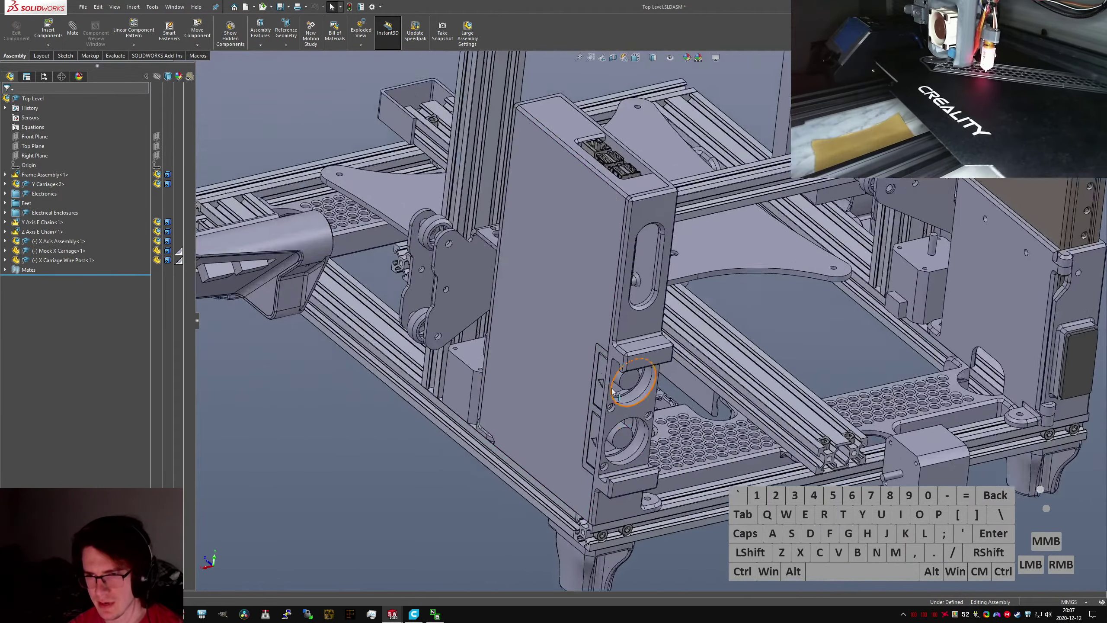
scroll(623, 377, down, 3)
middle_drag(617, 378, 597, 355)
scroll(610, 366, up, 3)
scroll(635, 206, down, 4)
middle_drag(636, 206, 614, 175)
scroll(671, 331, up, 4)
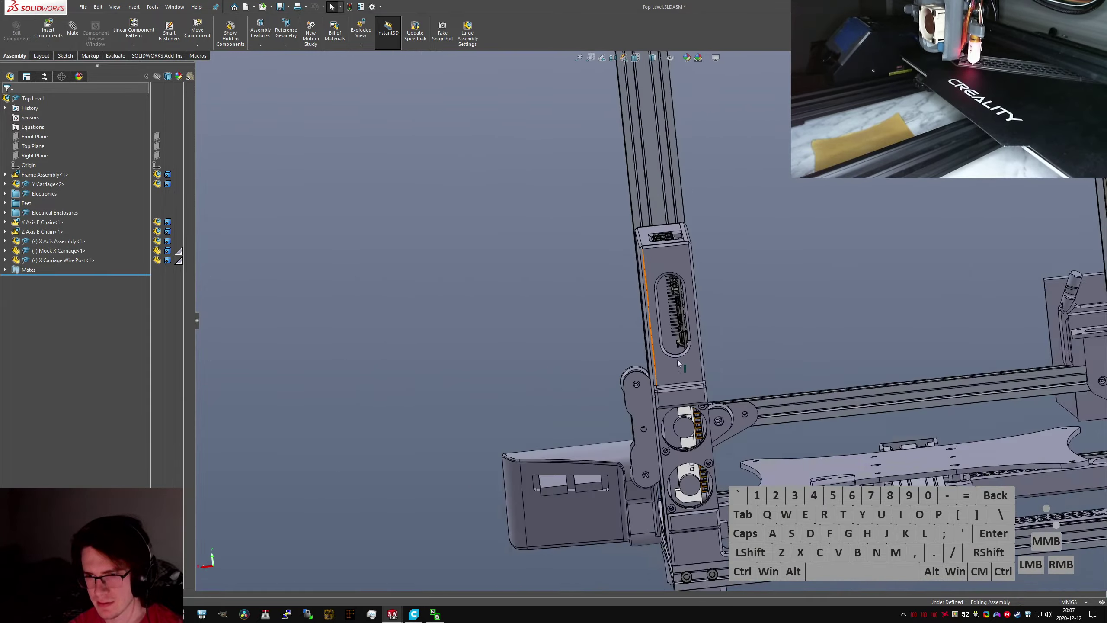
Examine the Bookshelf enclosure from the side, above and front to judge how it sits on the printer frame
scroll(677, 360, down, 4)
mouse_move(658, 335)
middle_down()
mouse_move(633, 293)
mouse_move(625, 301)
mouse_move(662, 345)
middle_up()
scroll(663, 347, up, 4)
scroll(627, 227, down, 1)
middle_drag(599, 218, 620, 395)
scroll(522, 182, down, 5)
middle_drag(562, 183, 535, 132)
scroll(667, 352, up, 4)
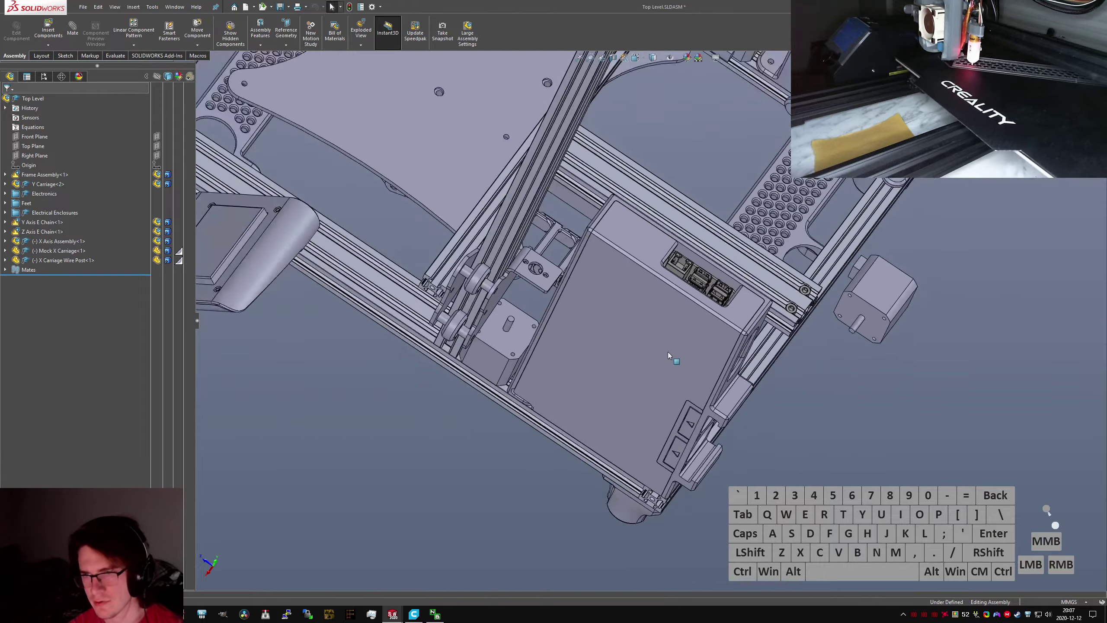
scroll(667, 351, down, 4)
middle_drag(667, 345, 632, 275)
scroll(670, 341, up, 4)
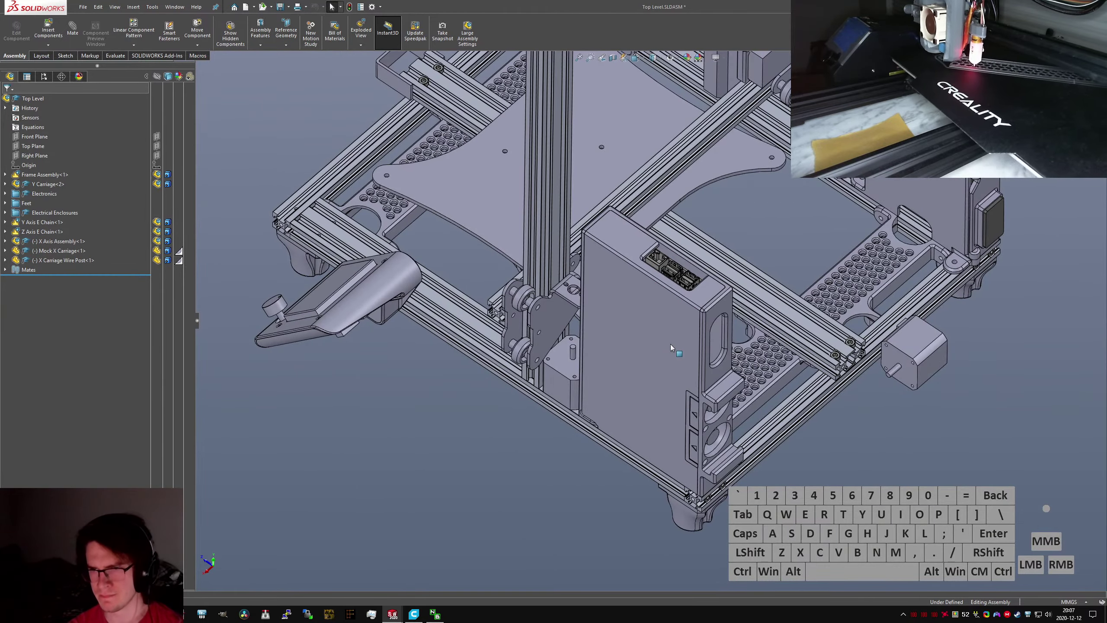
Examine the Bookshelf enclosure's large front face, top port cutout and outer edges up close within the Top Level assembly
scroll(633, 311, down, 3)
middle_drag(671, 332, 666, 300)
scroll(665, 299, down, 2)
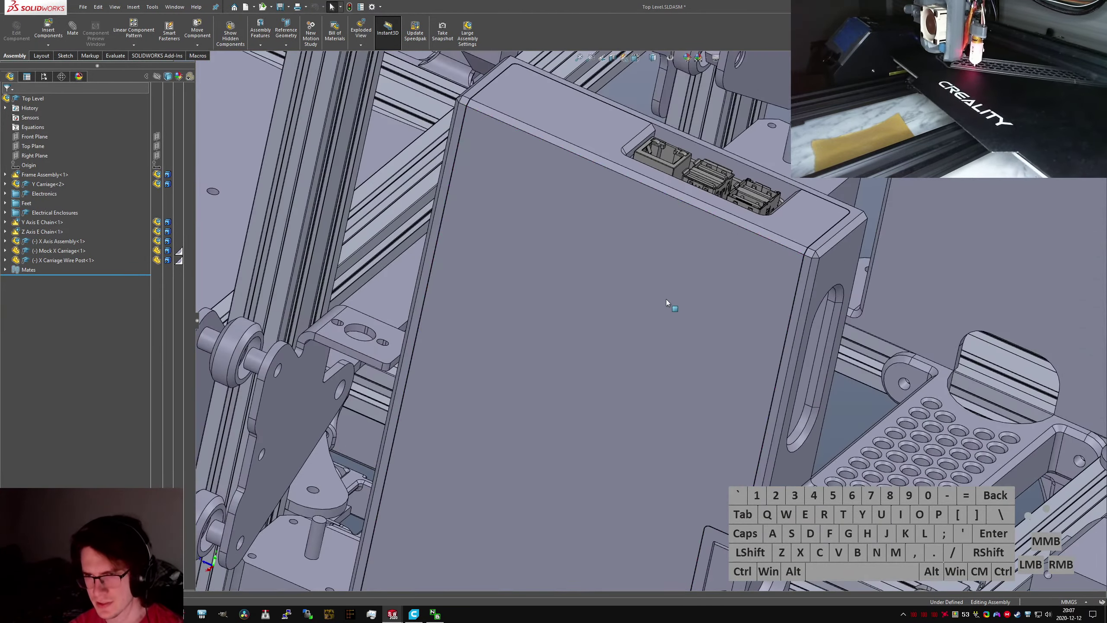
scroll(666, 299, up, 4)
scroll(679, 404, down, 4)
scroll(678, 399, up, 5)
scroll(626, 175, down, 5)
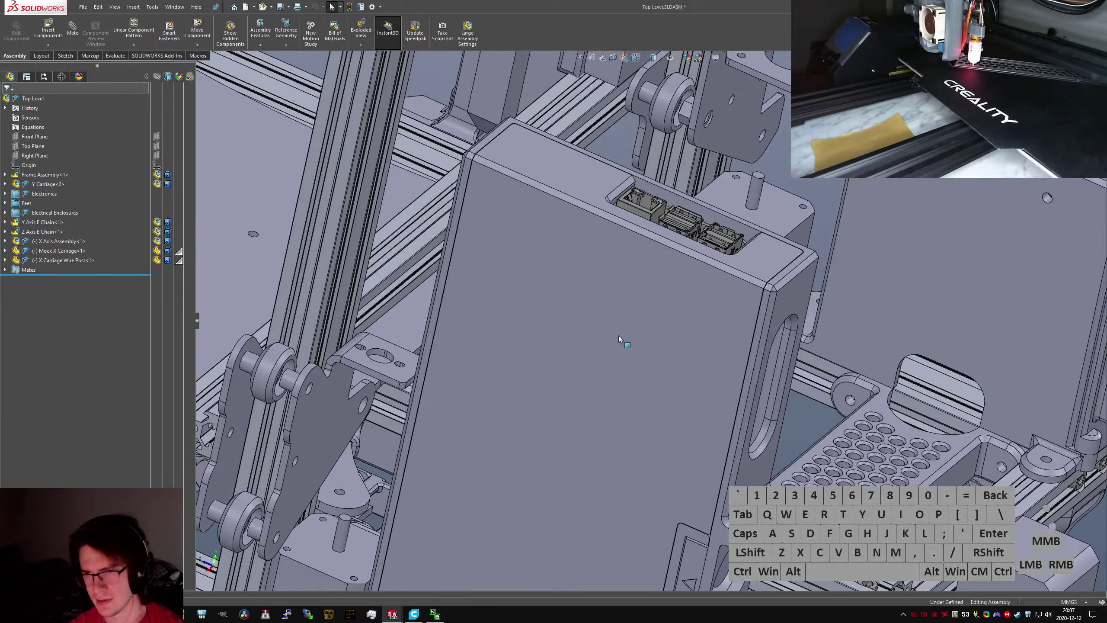
middle_drag(644, 303, 610, 299)
scroll(609, 296, up, 3)
scroll(719, 341, down, 5)
middle_drag(731, 311, 684, 377)
scroll(734, 352, down, 5)
scroll(645, 349, down, 1)
middle_drag(640, 346, 669, 340)
scroll(683, 375, up, 6)
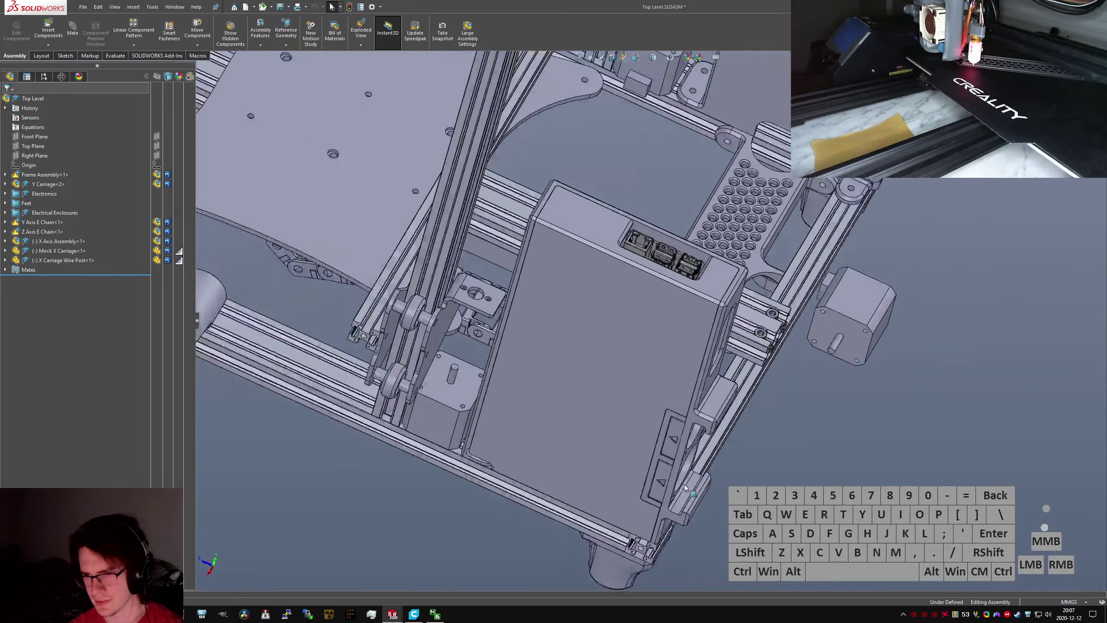
Compare the Bookshelf's top cutout, side opening and fan clip area from lower and higher viewing angles
middle_drag(664, 416, 576, 305)
scroll(680, 345, down, 1)
middle_drag(685, 387, 773, 425)
scroll(651, 325, down, 5)
scroll(626, 274, up, 4)
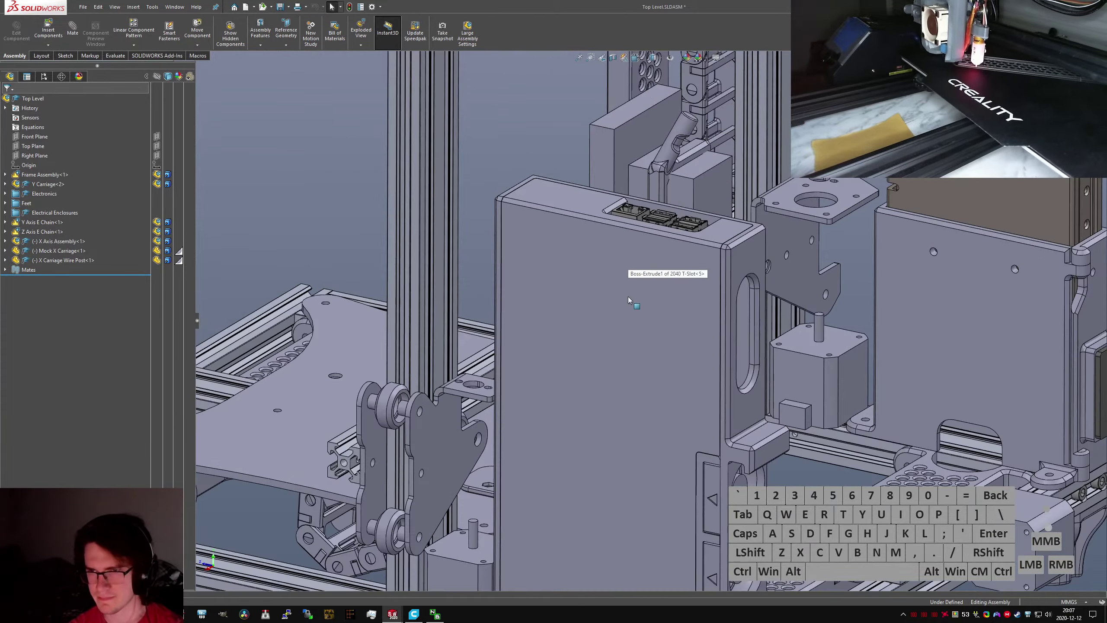
middle_drag(628, 296, 628, 346)
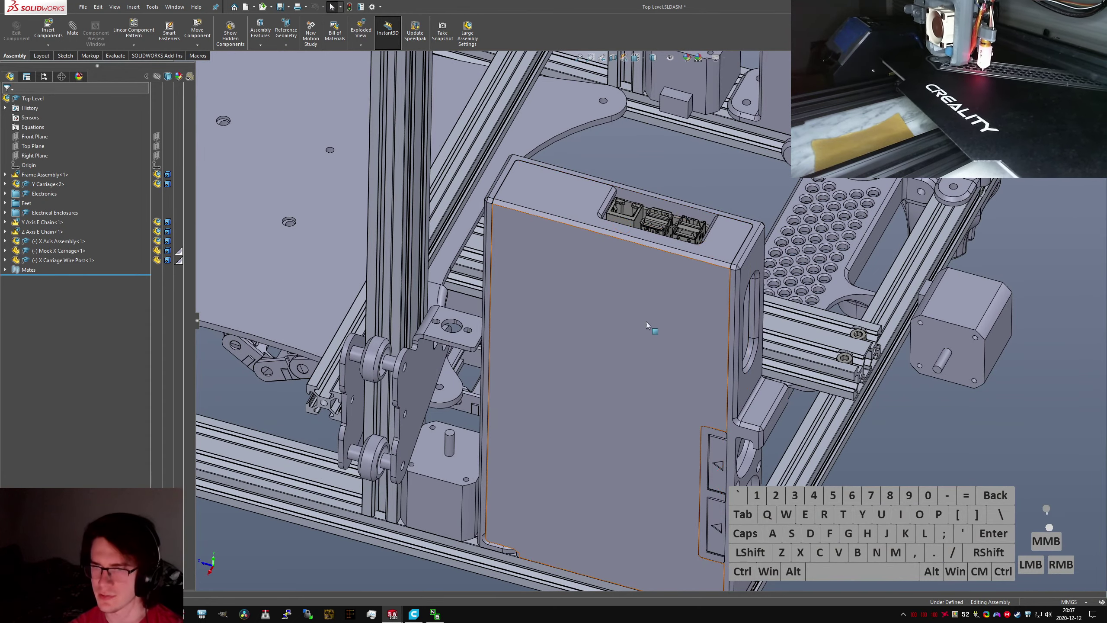
scroll(631, 275, up, 2)
middle_drag(631, 275, 651, 307)
scroll(695, 510, down, 6)
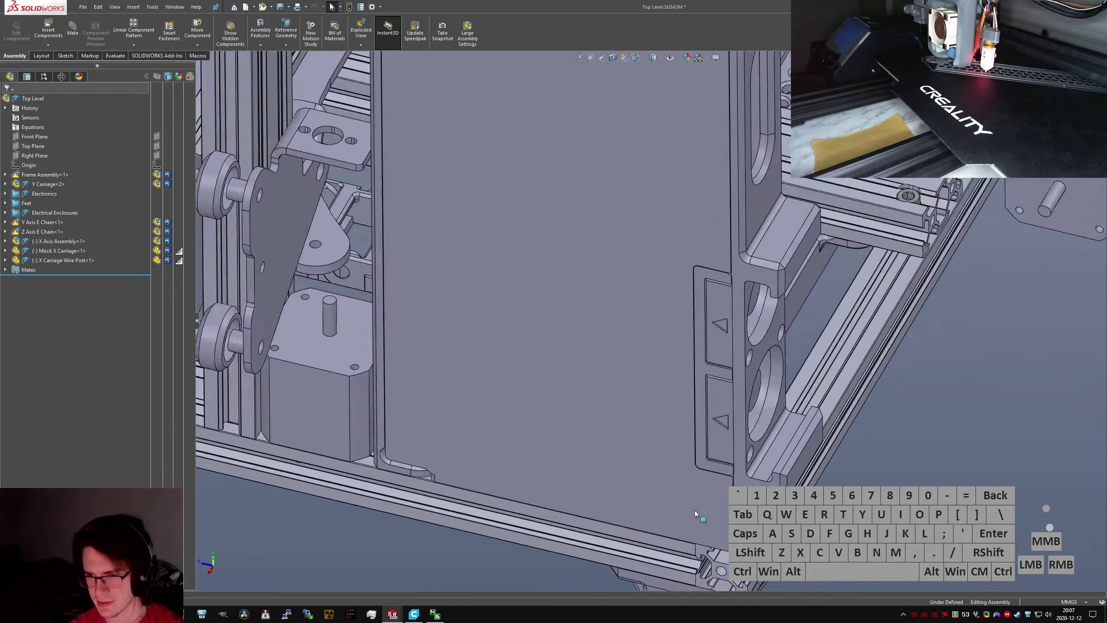
Inspect the Bookshelf's chamfered bottom corner where it meets the end of the frame extrusion
middle_drag(730, 482, 645, 323)
scroll(602, 245, up, 7)
middle_drag(585, 216, 651, 370)
scroll(662, 399, down, 5)
scroll(662, 398, down, 4)
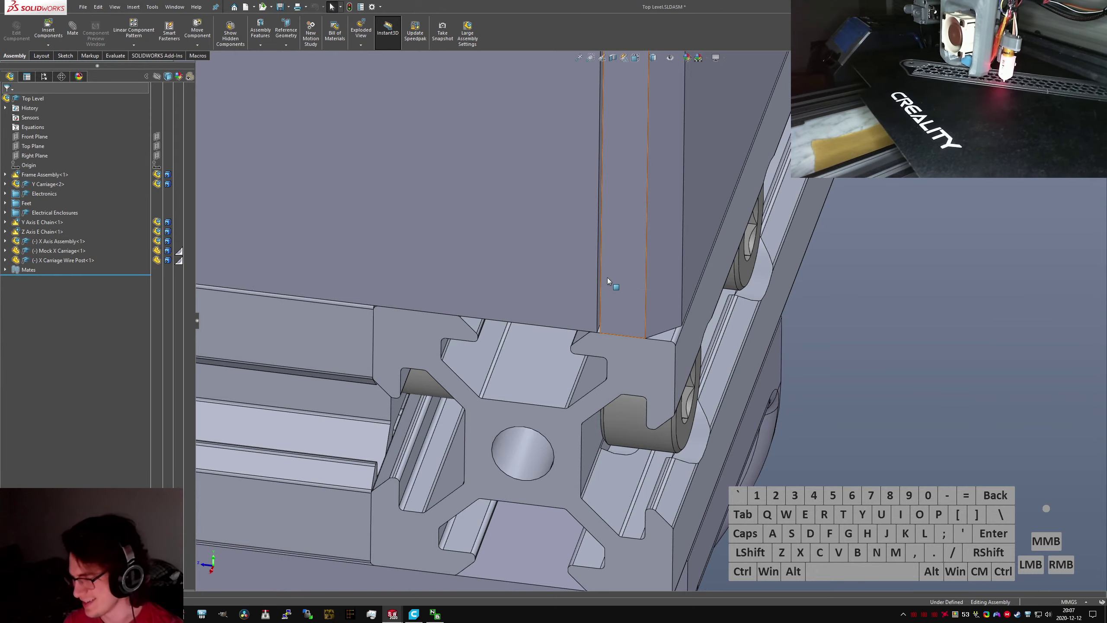
scroll(607, 276, up, 8)
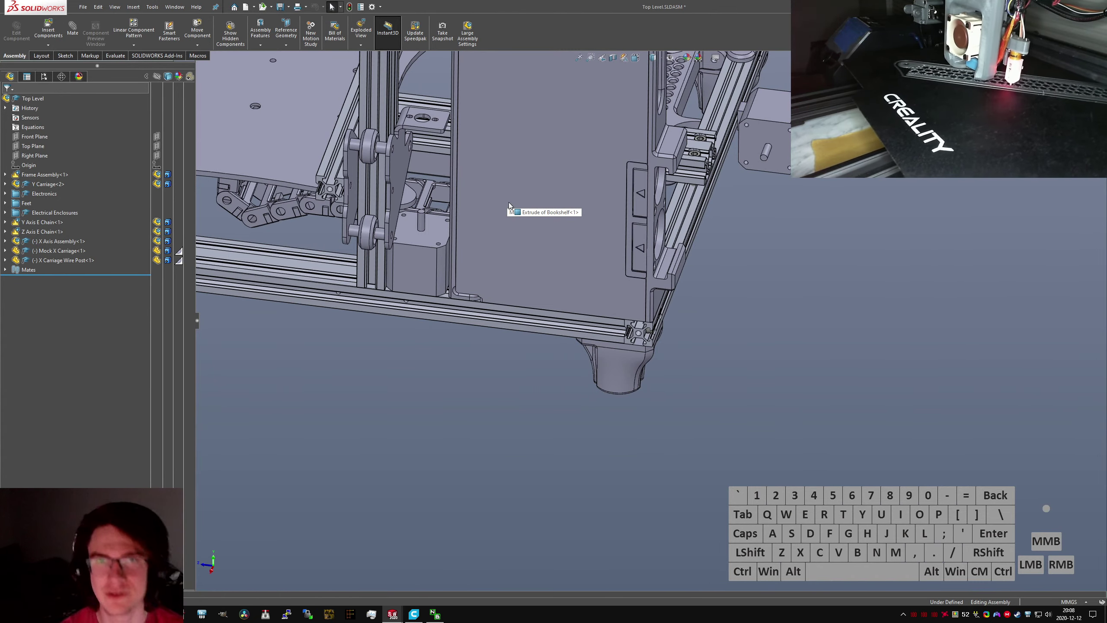
Inspect the lid seam and lid chamfers at the enclosure's upper corners beside the Ethernet and USB port cutout
scroll(573, 222, up, 6)
scroll(548, 228, down, 5)
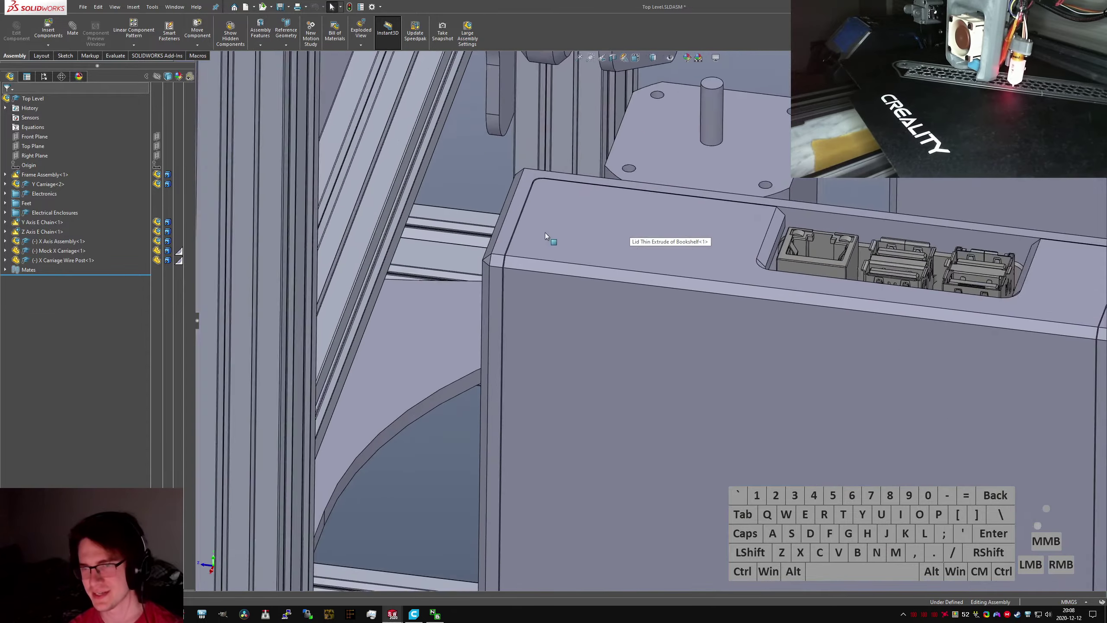
scroll(698, 253, up, 4)
scroll(867, 305, down, 5)
middle_drag(829, 302, 849, 358)
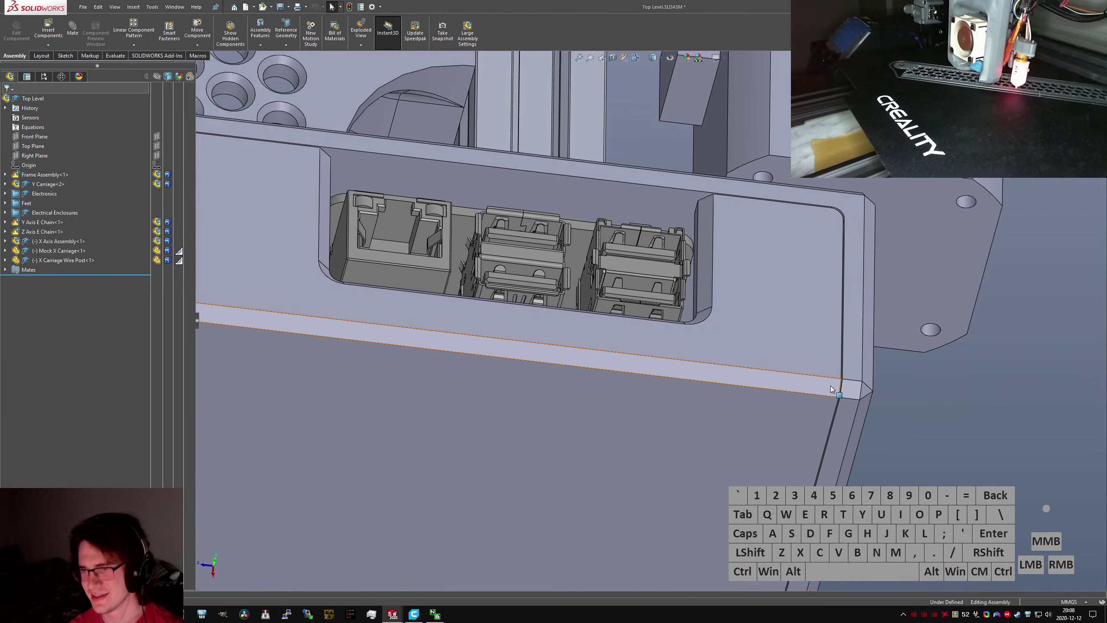
scroll(832, 388, down, 3)
scroll(522, 305, up, 6)
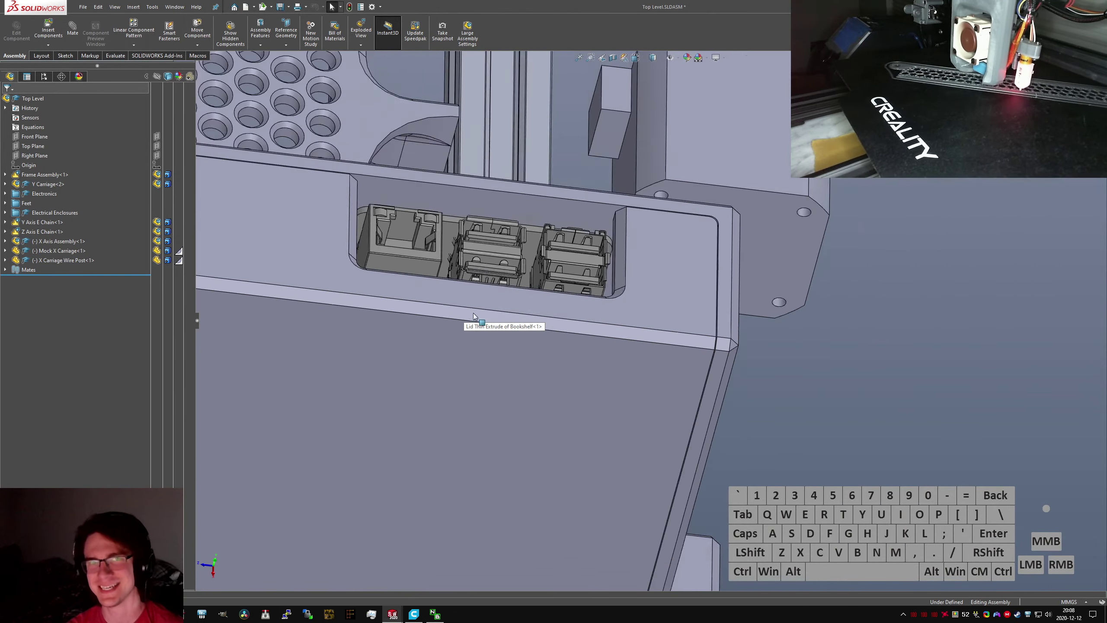
scroll(475, 270, down, 7)
scroll(532, 341, up, 5)
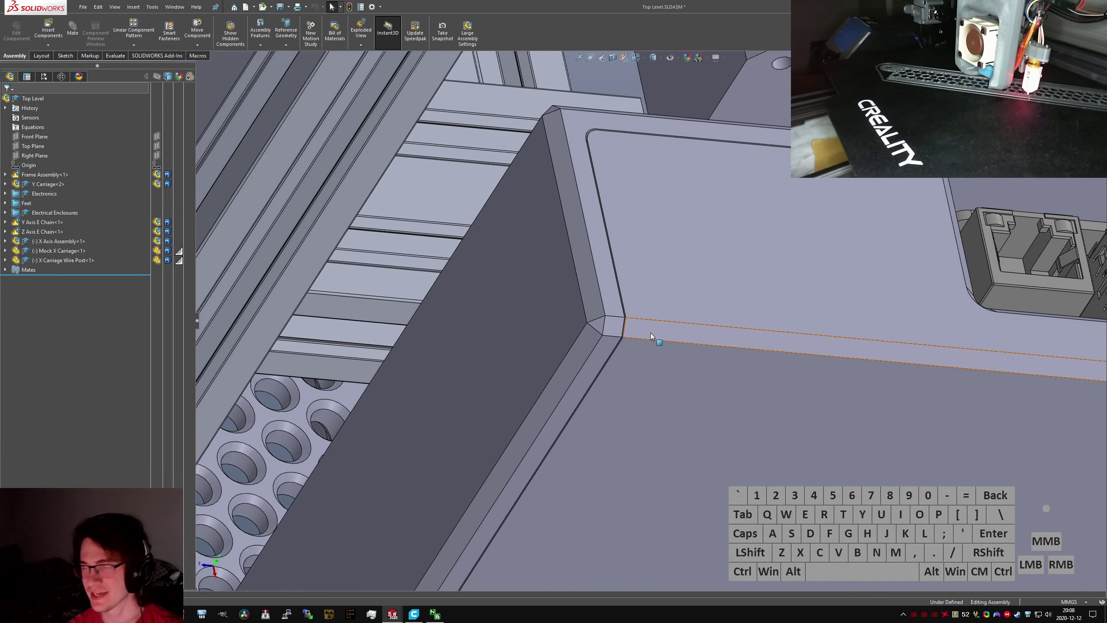
scroll(723, 336, up, 5)
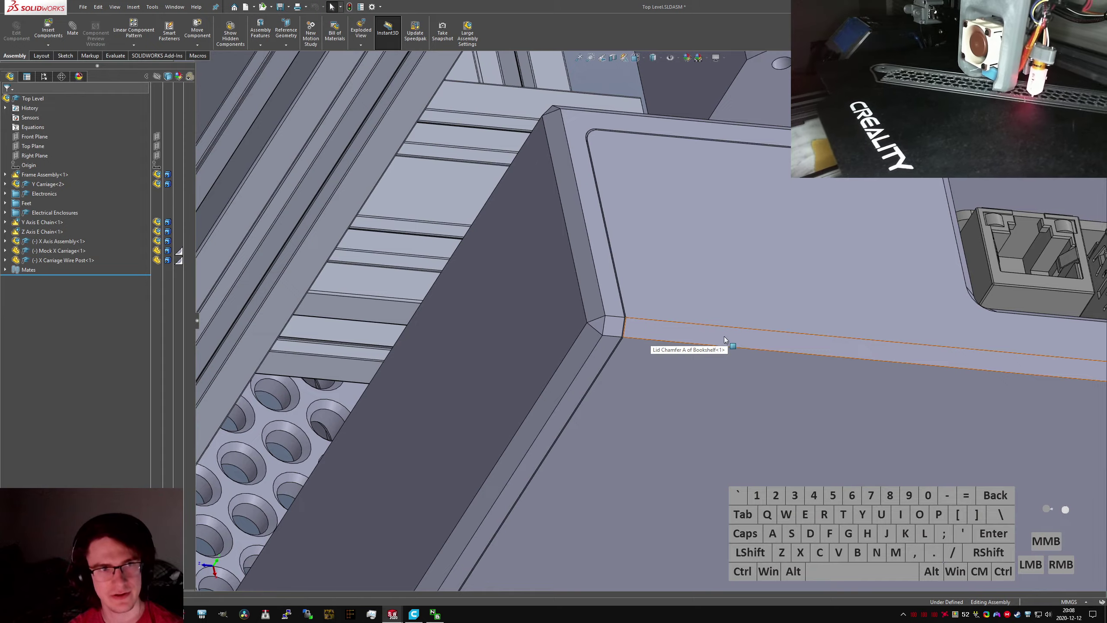
scroll(841, 323, down, 4)
scroll(840, 324, up, 5)
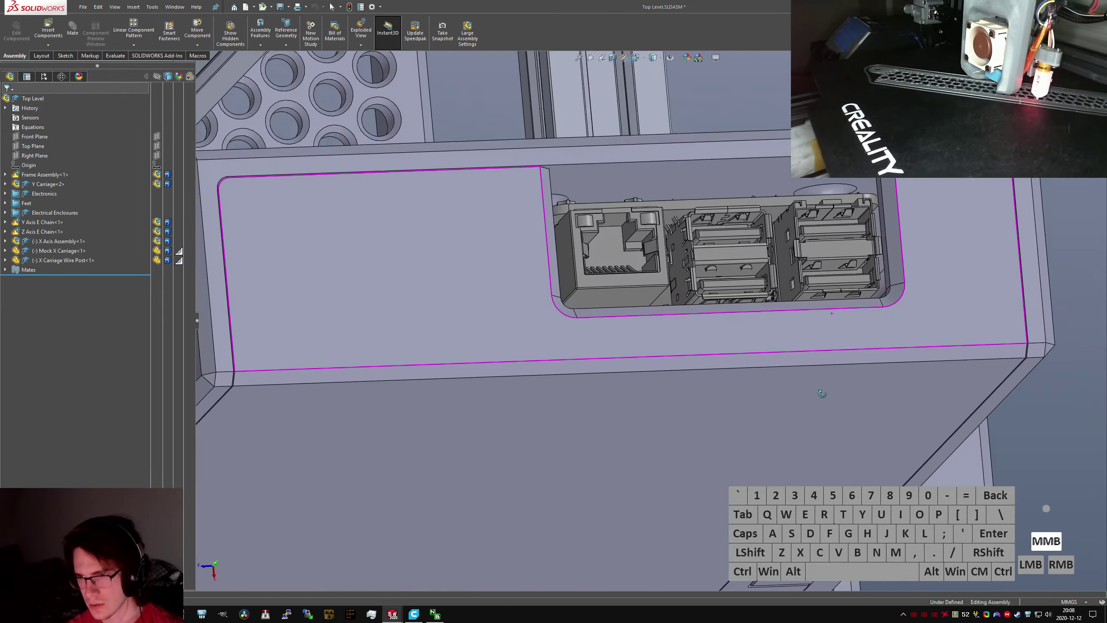
Review the whole enclosure in the printer frame, including its side opening and the lid edge near the fans
middle_drag(680, 420, 537, 256)
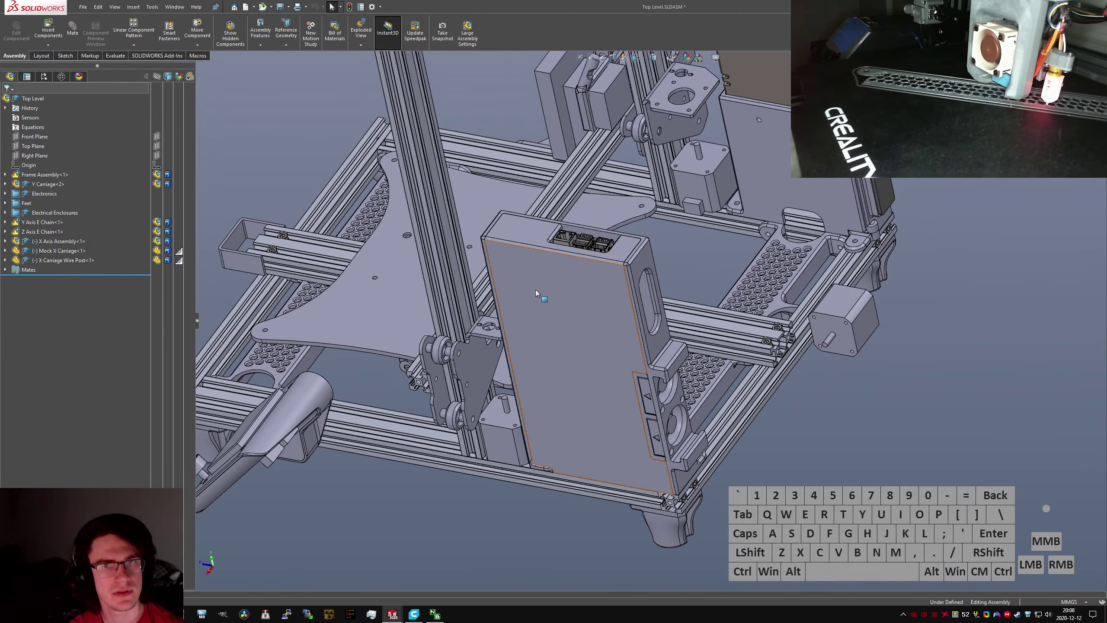
scroll(559, 307, down, 3)
middle_drag(559, 307, 573, 317)
scroll(579, 322, up, 1)
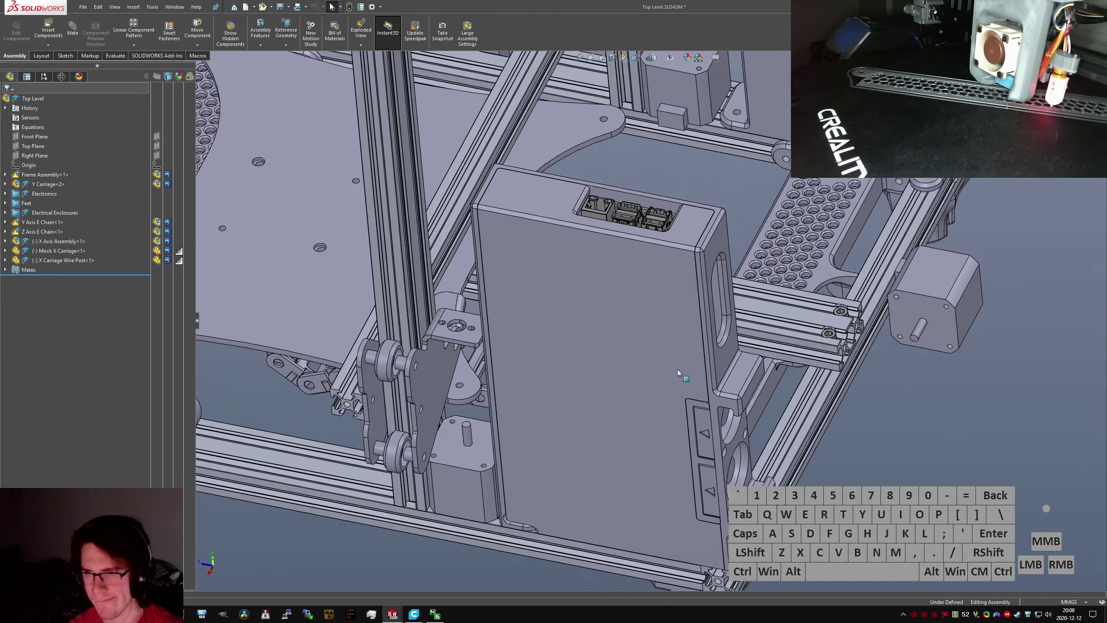
middle_drag(677, 368, 666, 414)
scroll(664, 414, down, 5)
middle_drag(687, 302, 688, 307)
Switch to the Bookshelf part, expand Lid Features and roll the model back to just after Fan Features
key(ctrl+Tab)
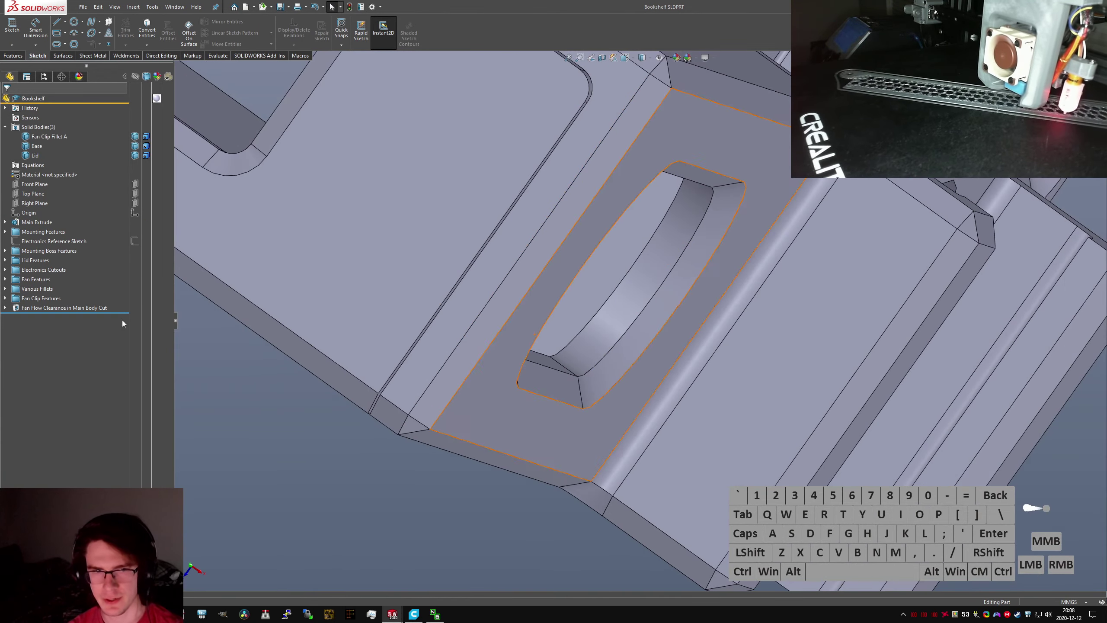
click(5, 260)
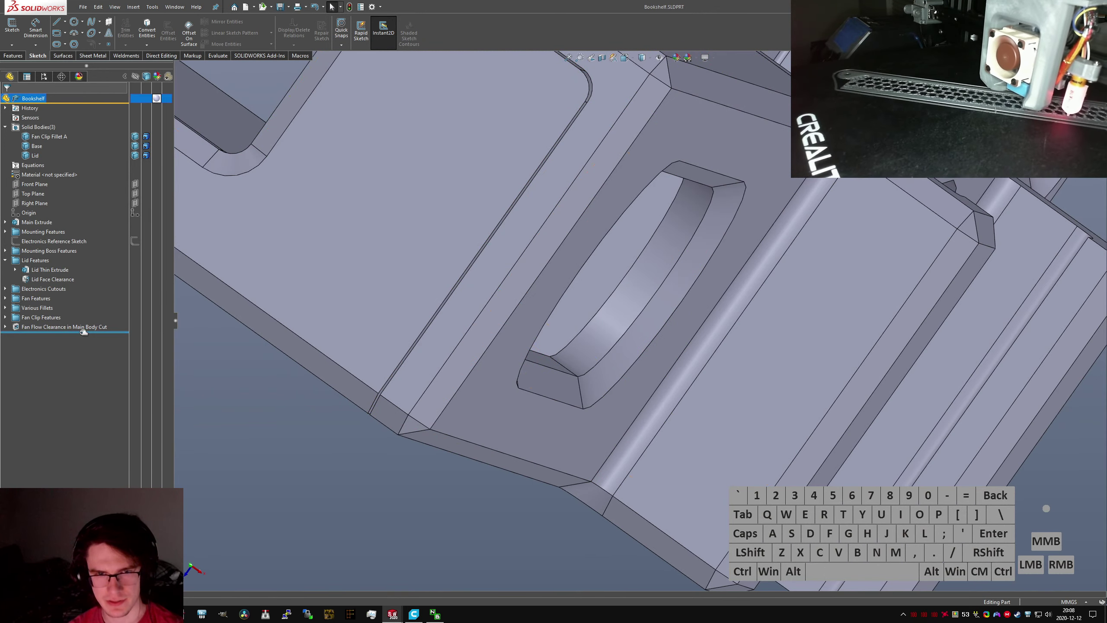
drag(83, 332, 82, 283)
middle_drag(531, 324, 484, 100)
scroll(545, 311, up, 5)
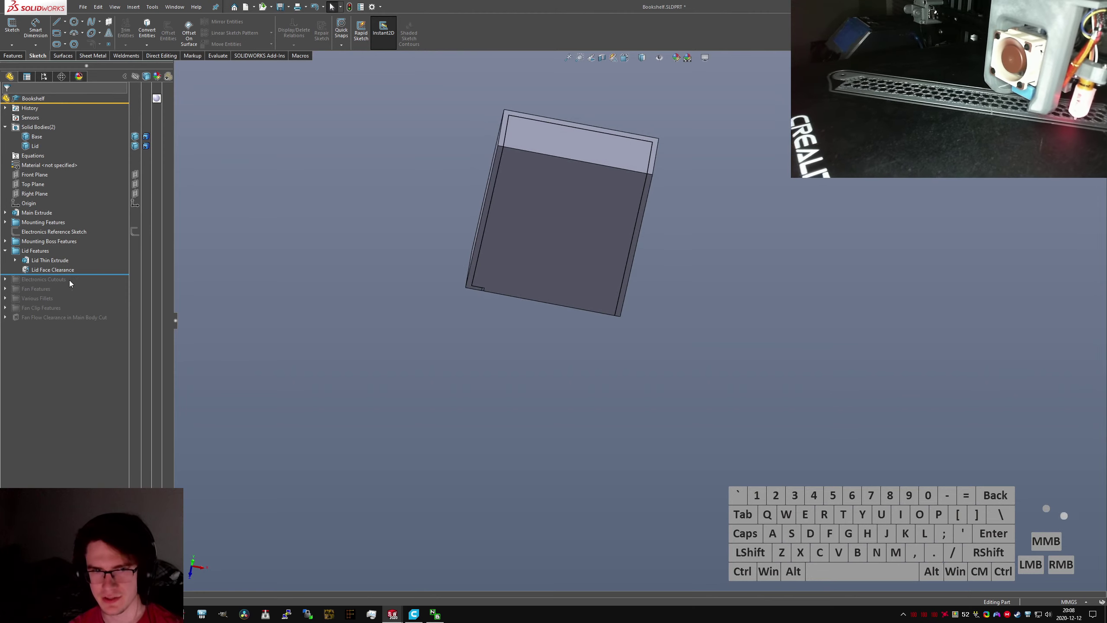
drag(93, 272, 61, 294)
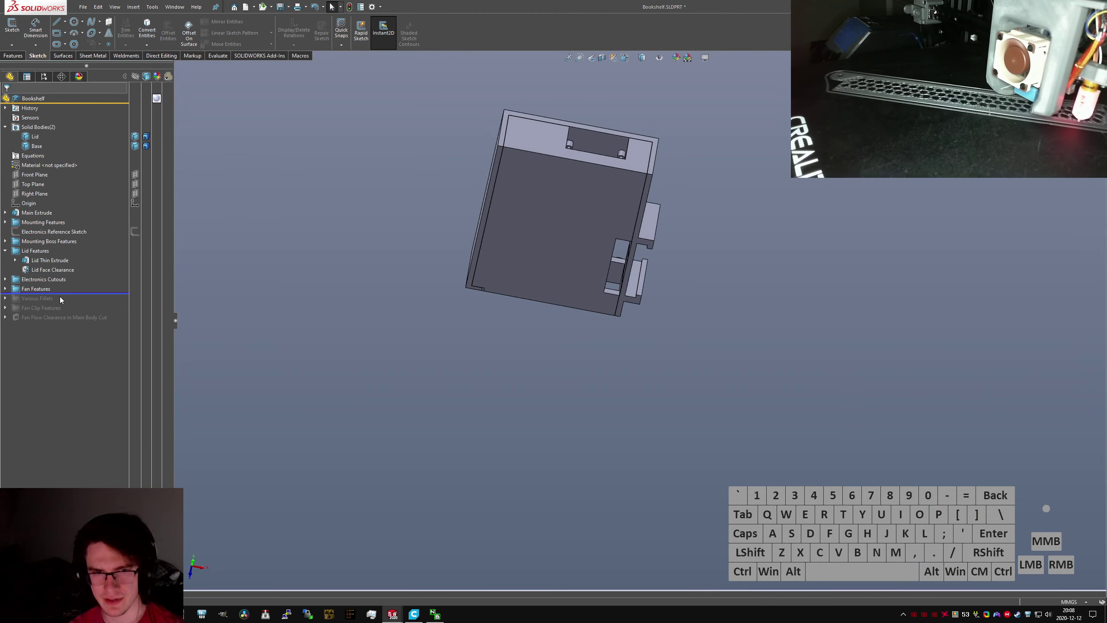
Examine the rolled-back Bookshelf body, its lid face, access cutouts and fan openings without the fillets and chamfers
scroll(582, 241, down, 3)
middle_drag(582, 241, 561, 185)
scroll(579, 265, up, 5)
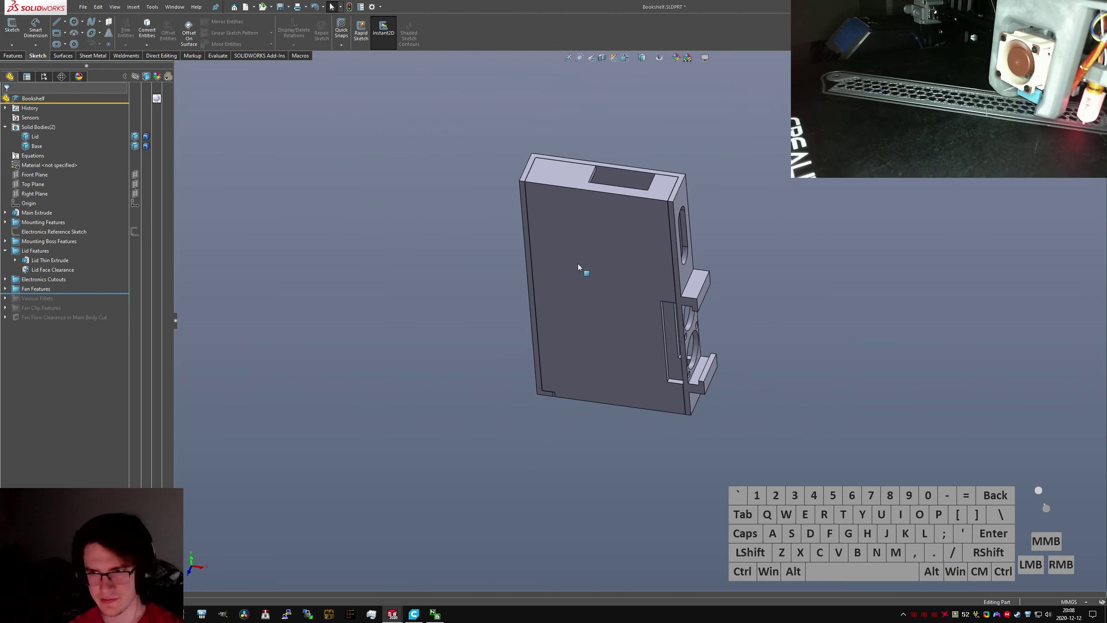
scroll(663, 253, down, 3)
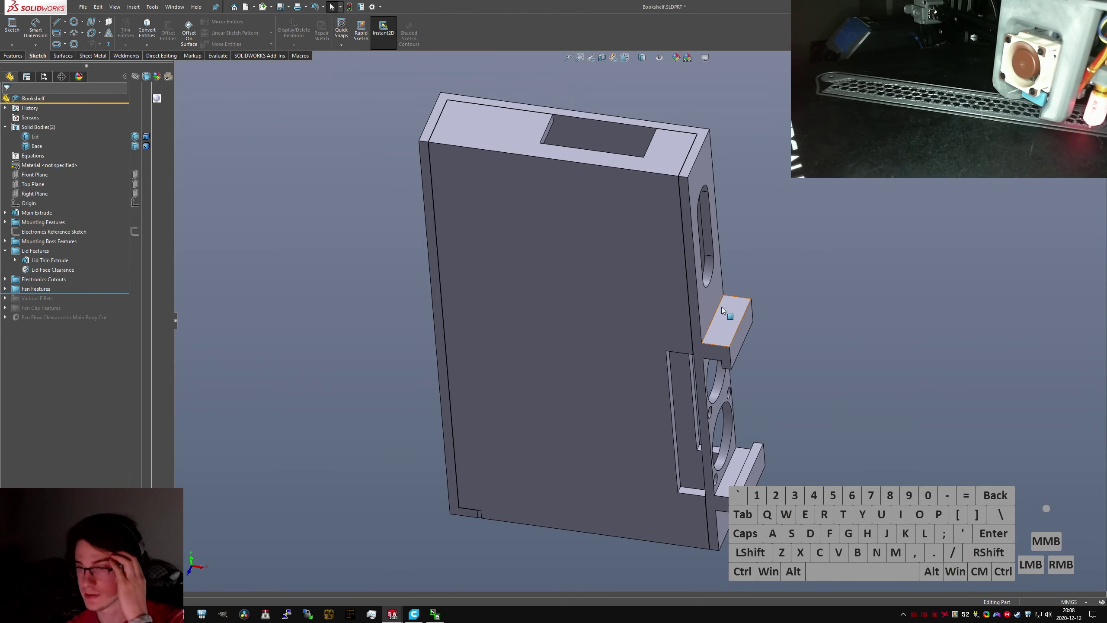
middle_drag(629, 364, 601, 311)
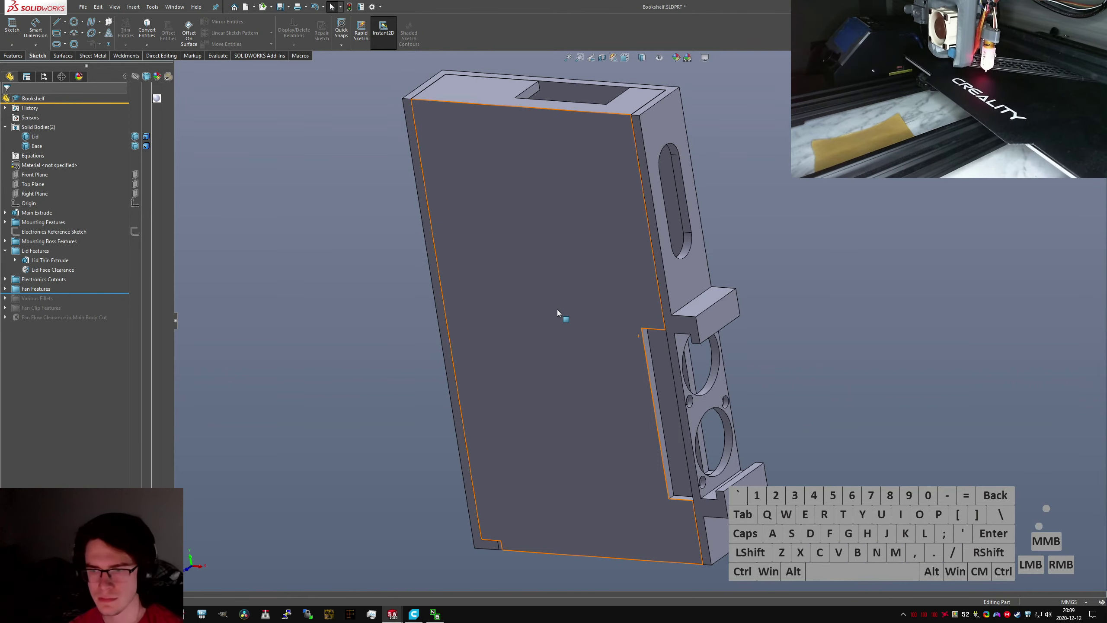
ctrl+click(714, 356)
Switch back to the Top Level assembly and lower the system volume to 36
key(ctrl+Tab)
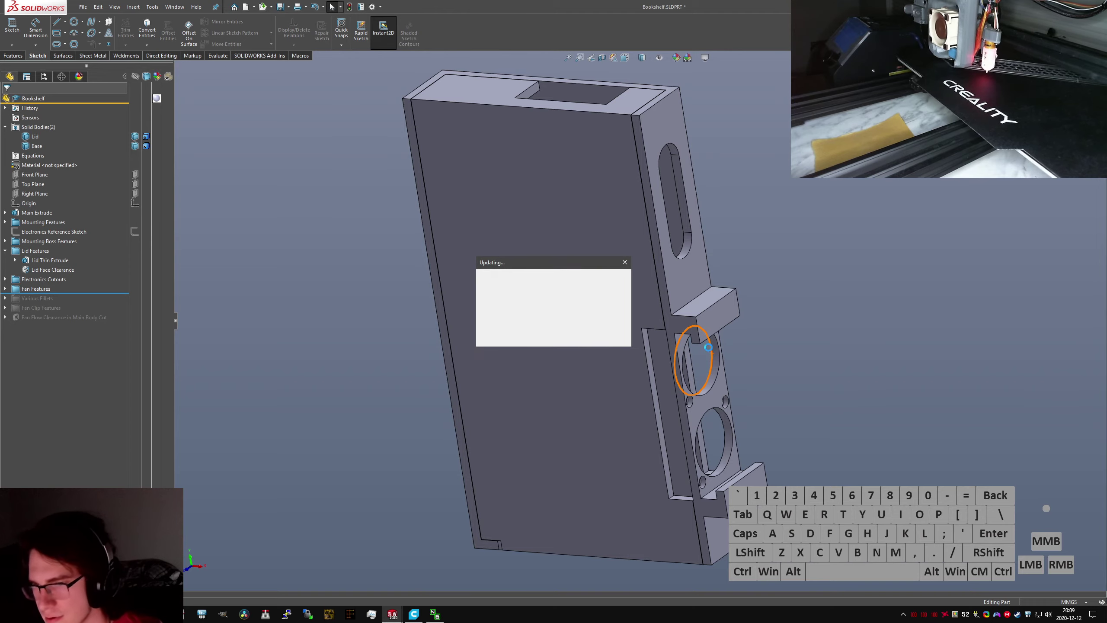
key(XF86AudioLowerVolume)
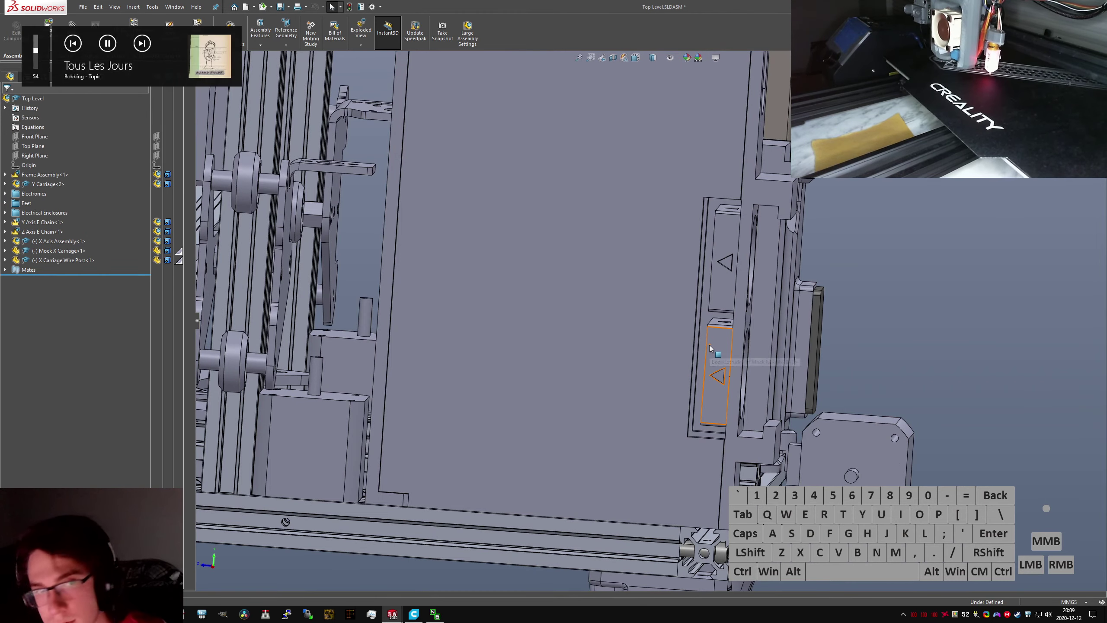
key(XF86AudioLowerVolume)
key(XF86AudioLowerVolume)
key(XF86AudioLowerVolume)
key(XF86AudioLowerVolume)
key(XF86AudioLowerVolume)
key(XF86AudioLowerVolume)
key(XF86AudioLowerVolume)
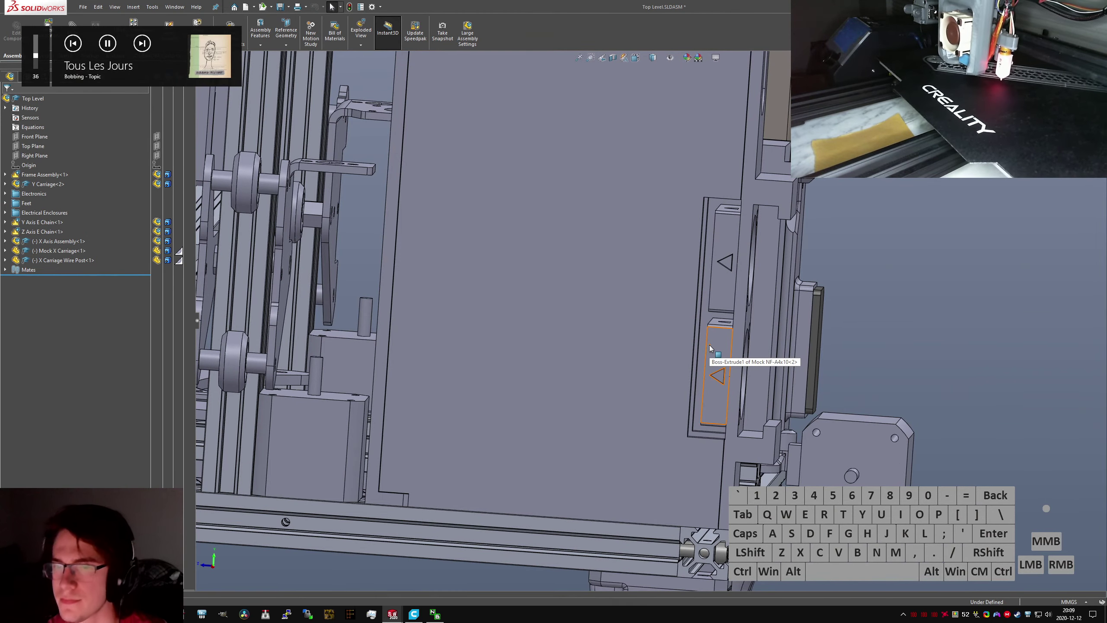
Locate the lower power supply enclosure's panel in the assembly and identify its component among the Electrical Enclosures
click(868, 248)
scroll(868, 247, up, 5)
middle_drag(806, 279, 698, 294)
click(688, 275)
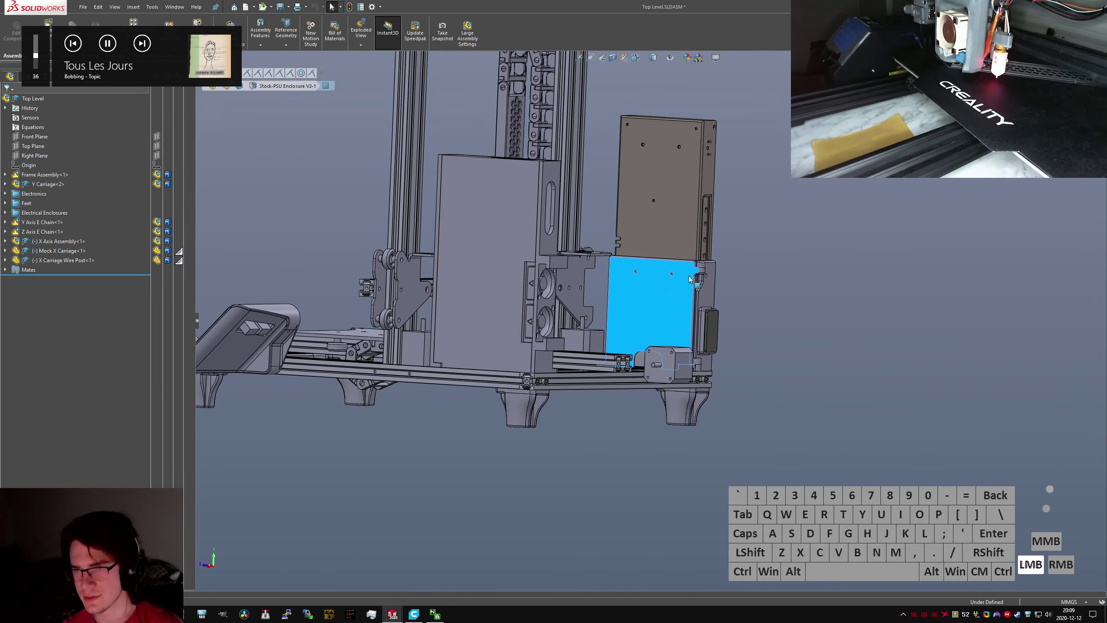
click(759, 255)
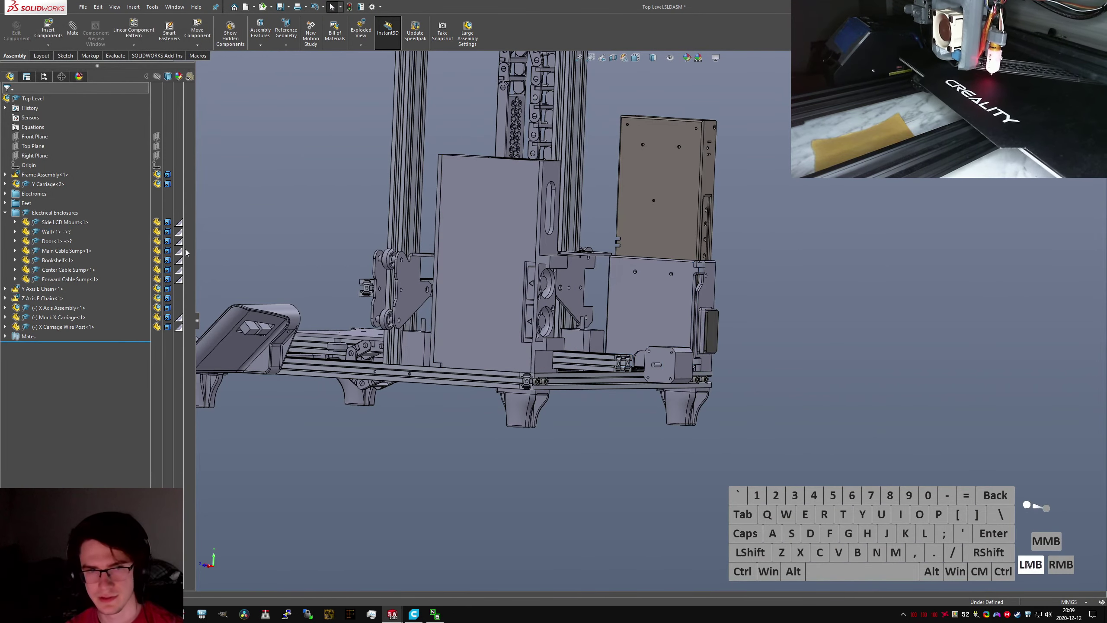
right_click(61, 250)
click(57, 241)
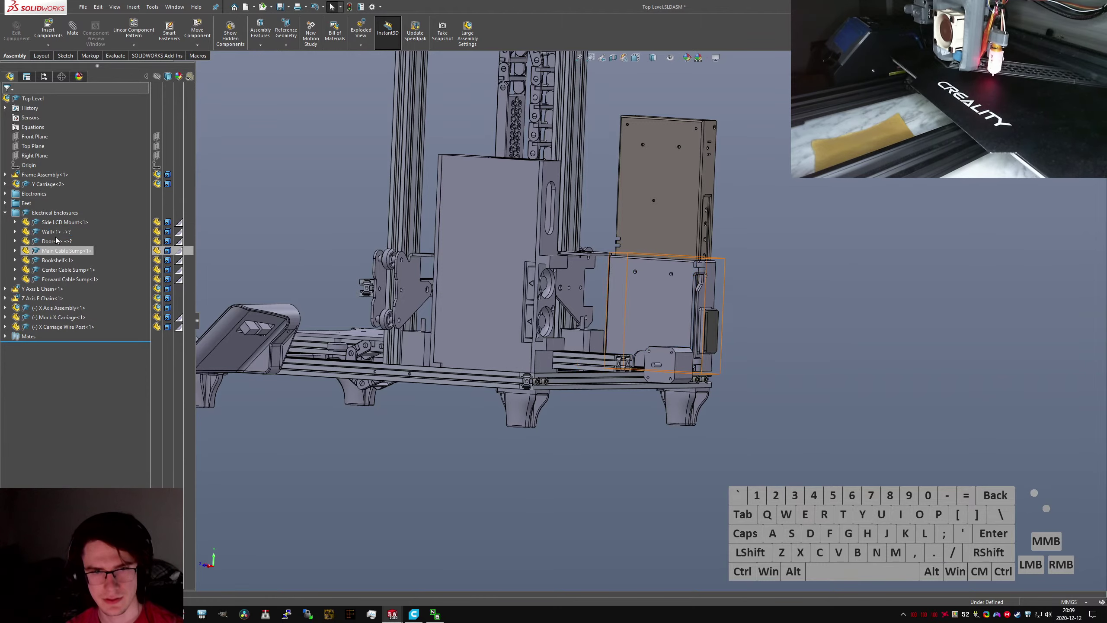
Review the parent/child relationships of the Wall component in the Electrical Enclosures folder
click(43, 232)
right_click(39, 235)
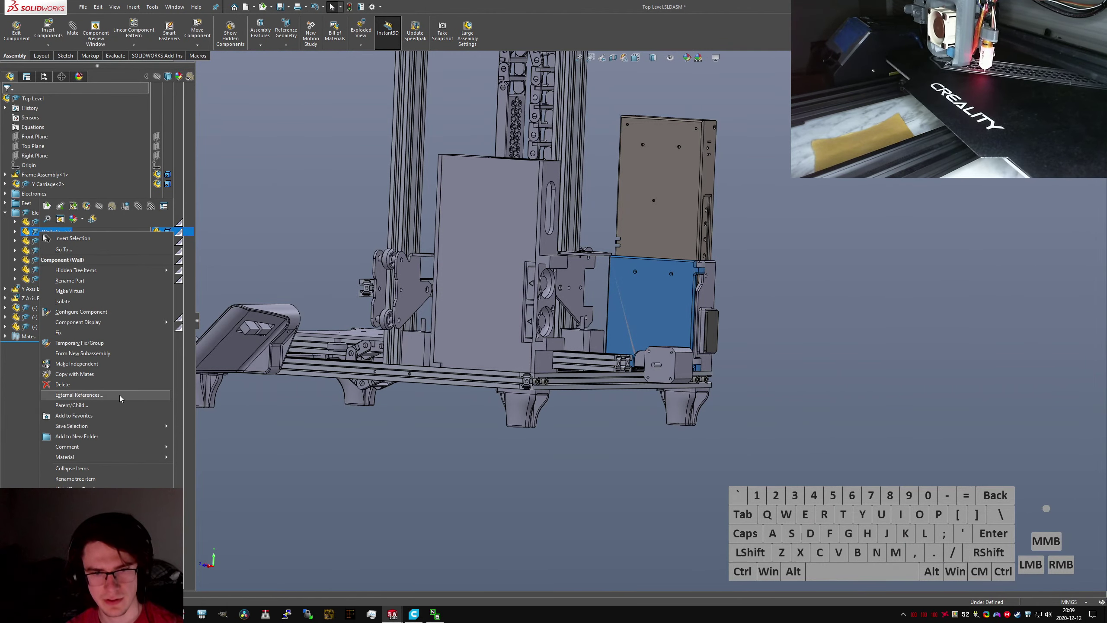
click(71, 405)
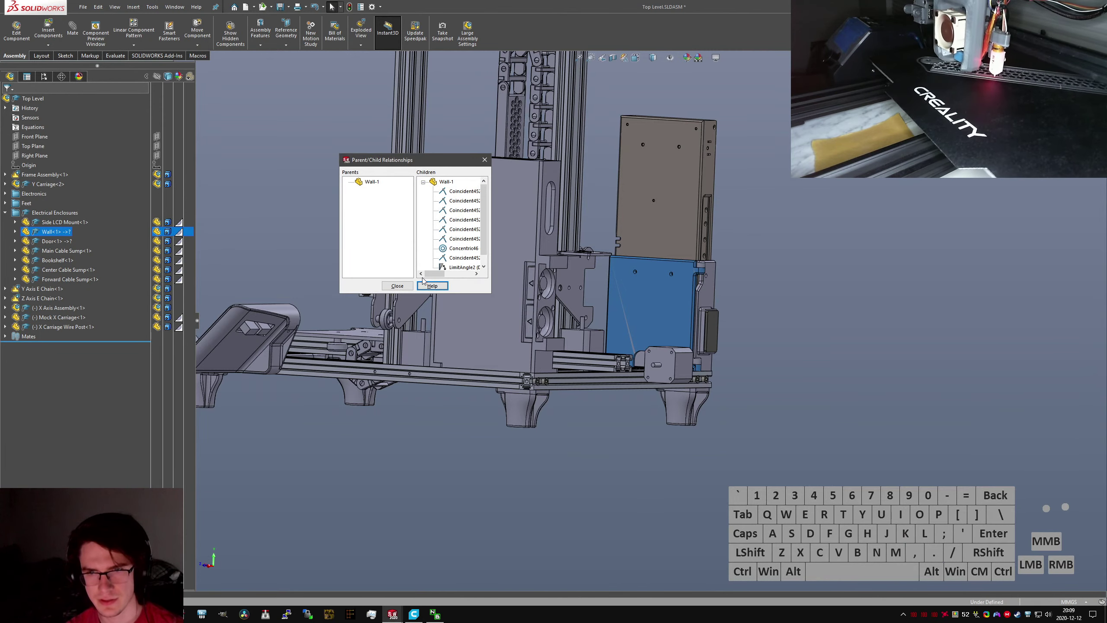
click(409, 280)
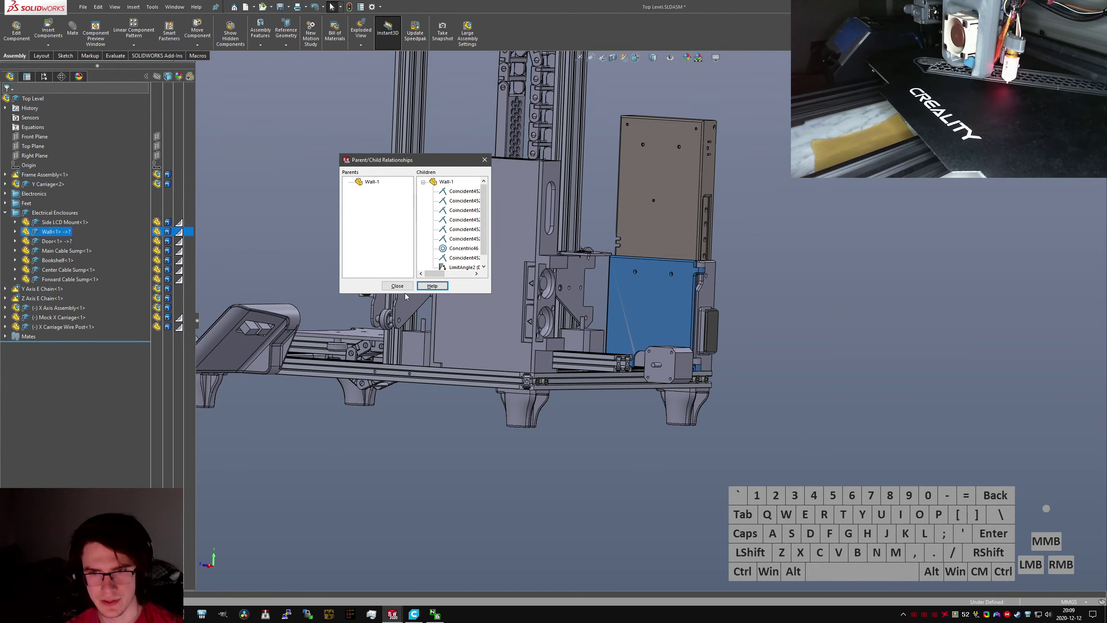
click(397, 286)
Switch to the Everything file search and search for "power supply sldprt"
click(82, 6)
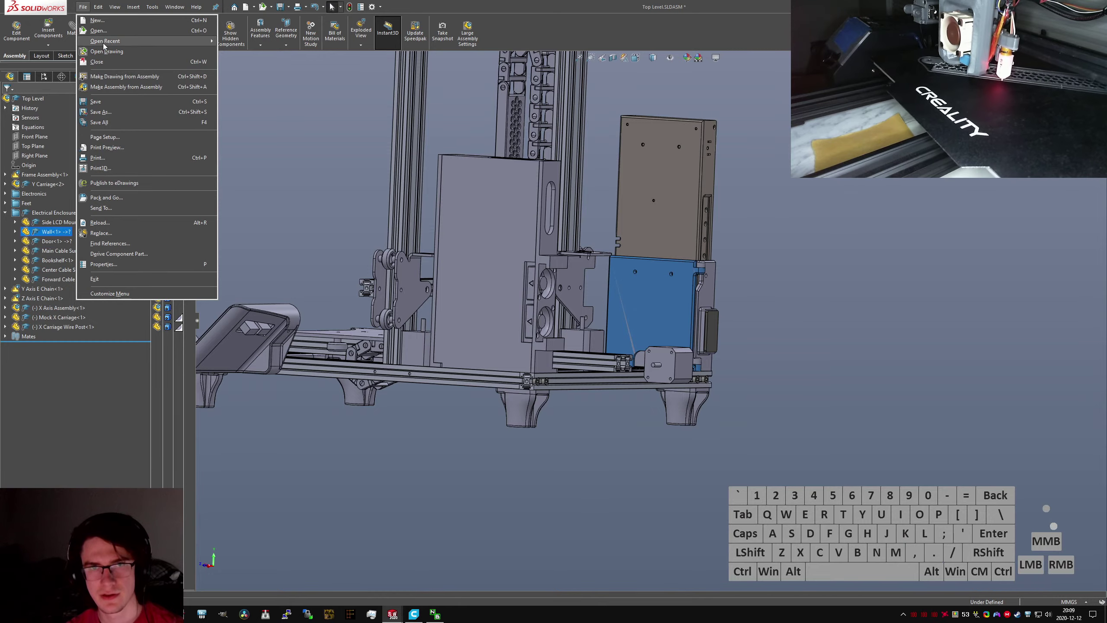
click(364, 89)
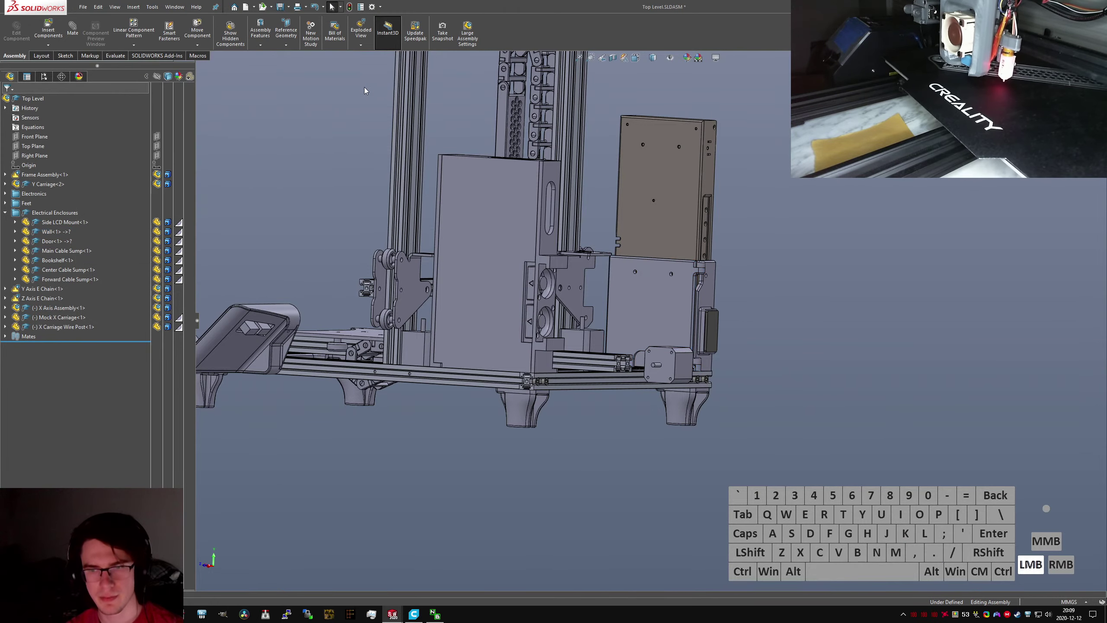
key(super)
text(ever)
key(Return)
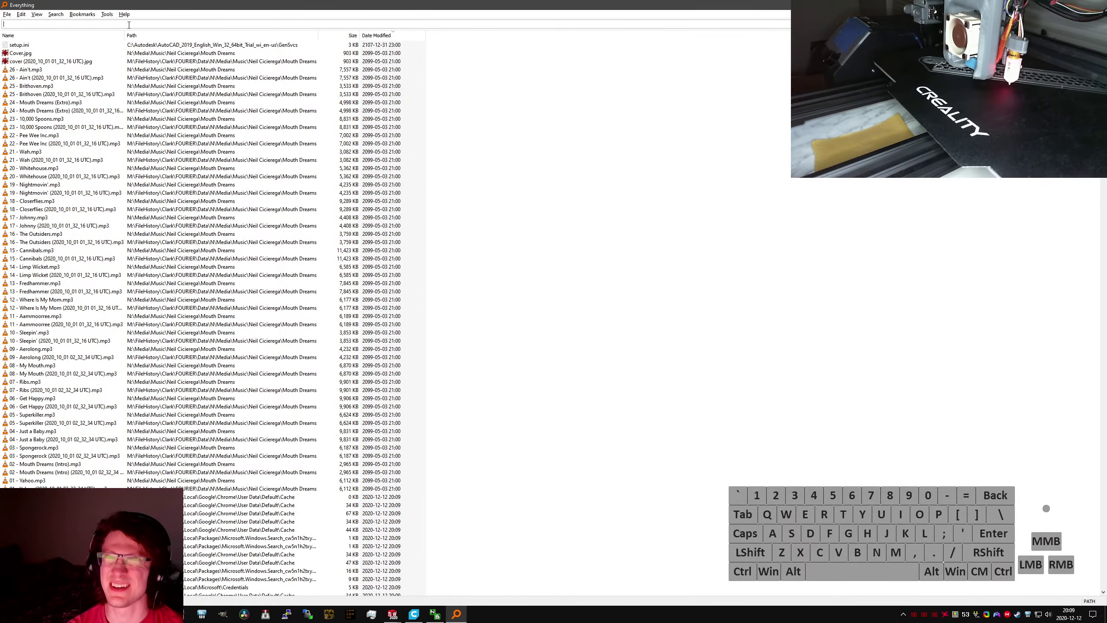
text(er sup)
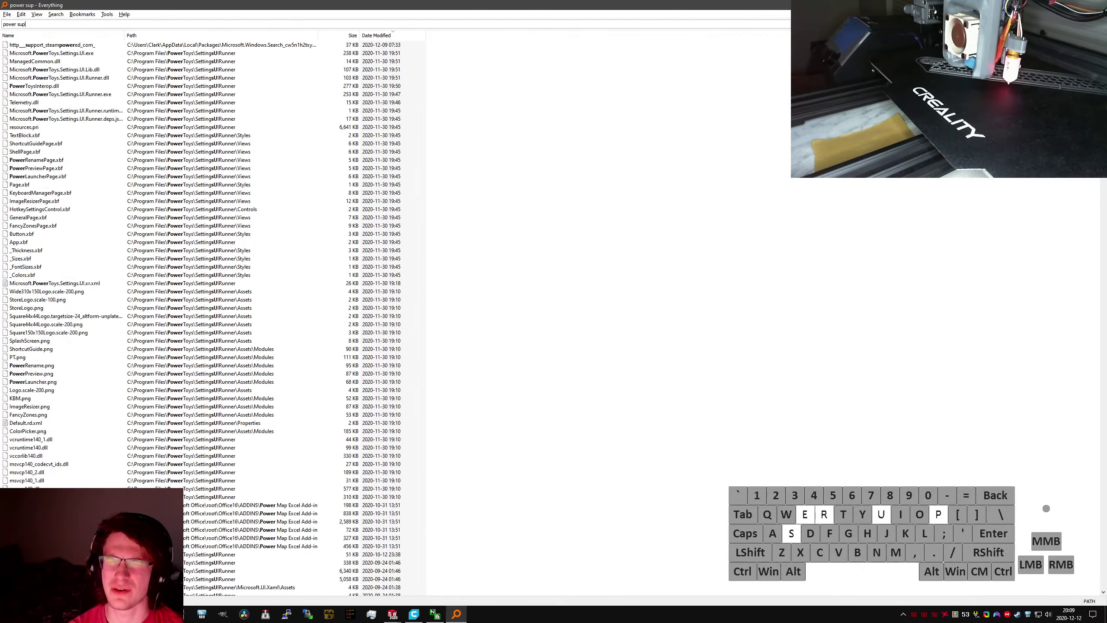
text(ply sld)
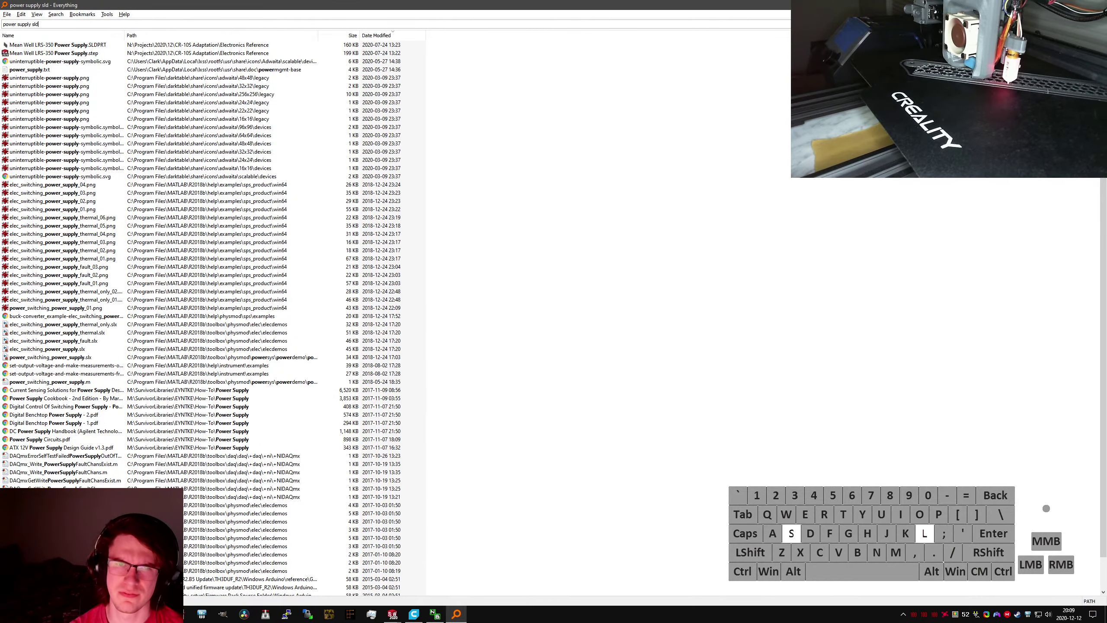
text(prt)
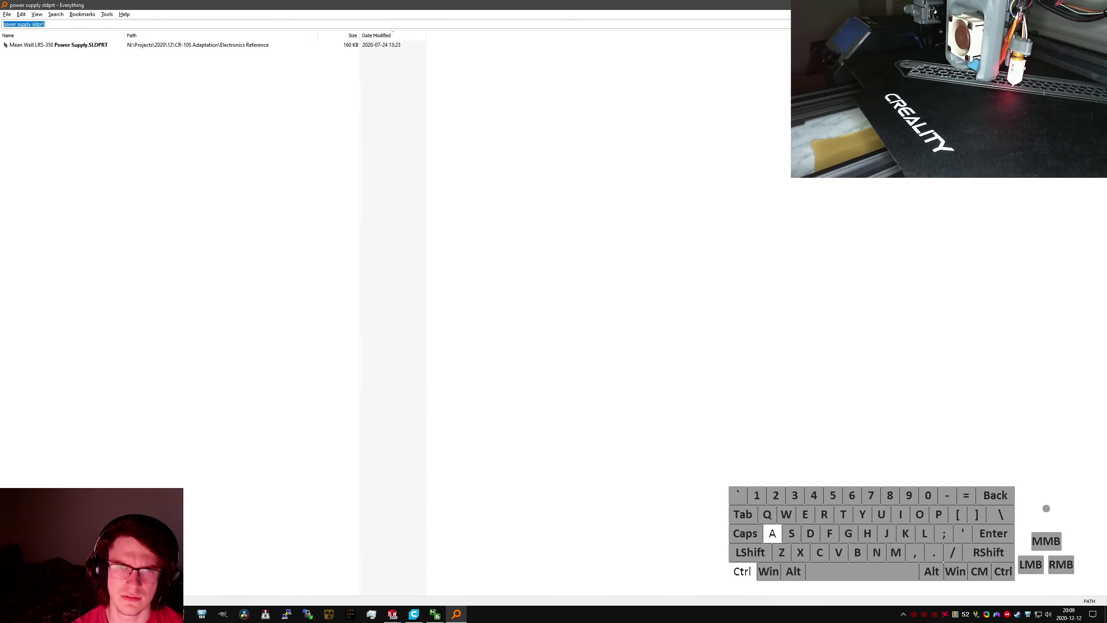
Search for "psu sldprt" and open PSU Enclosure V2.SLDPRT from the CR-10S Adaptation project in SOLIDWORKS
key(BackSpace)
text(psu)
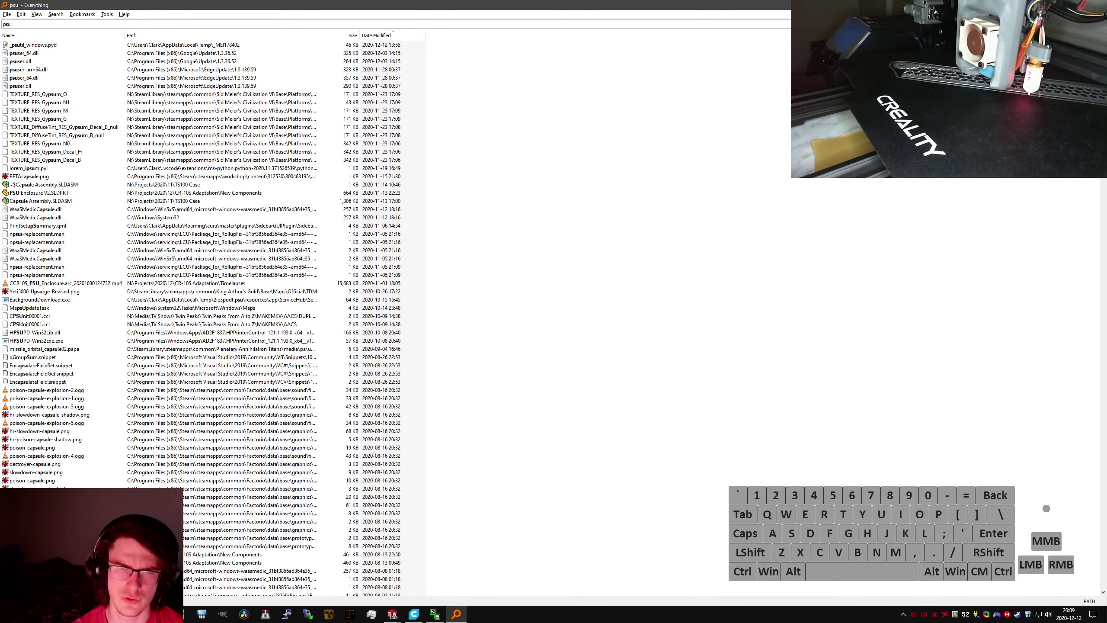
text( sldprt)
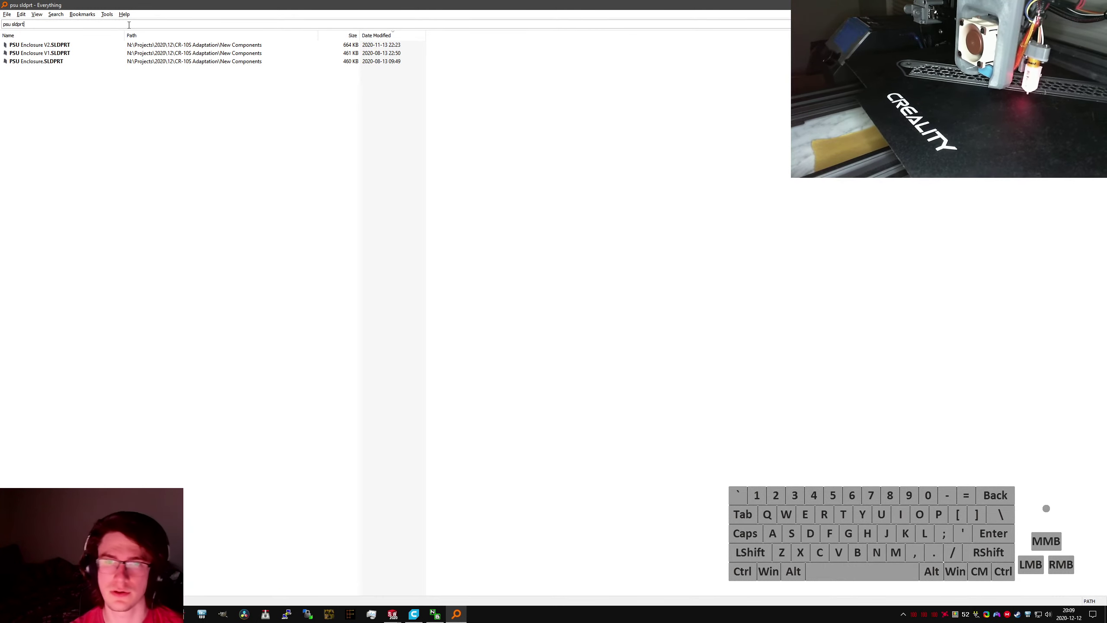
double_click(48, 47)
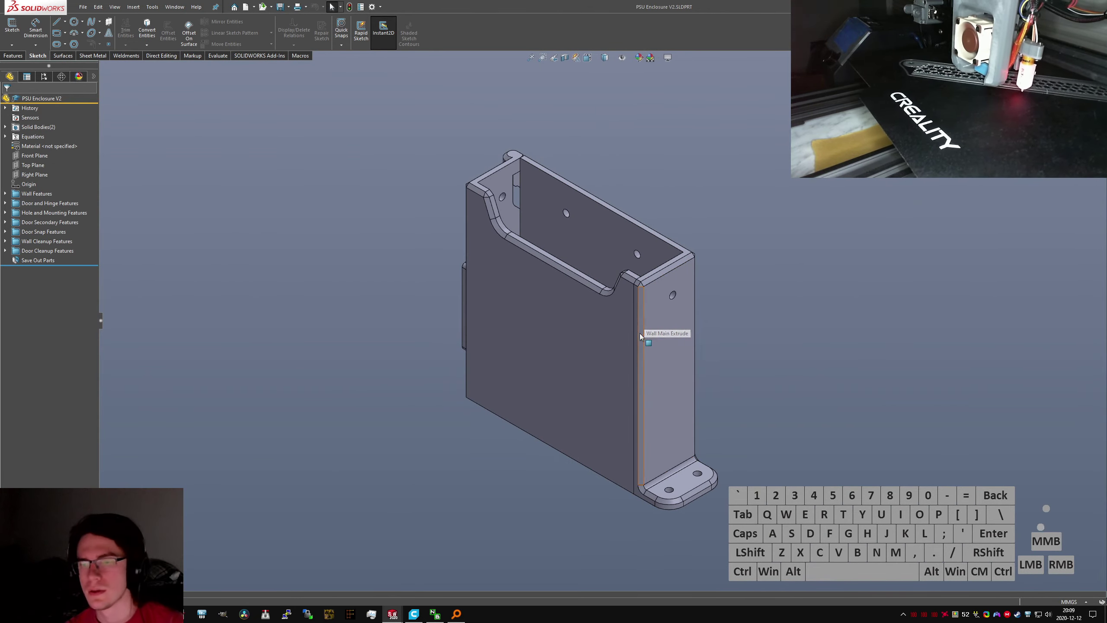
Expand the Door Snap Features folder and roll the PSU enclosure back to just after the Door Snap Cavity Chamfer
middle_drag(640, 333, 590, 299)
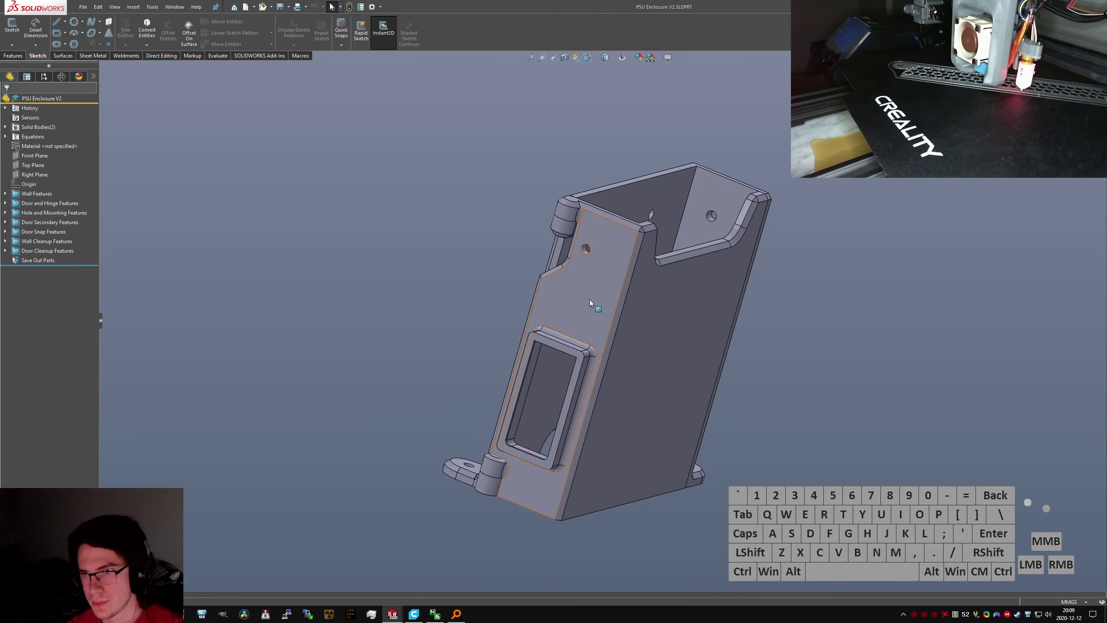
scroll(508, 518, down, 3)
scroll(509, 518, up, 1)
middle_drag(561, 446, 464, 281)
middle_drag(448, 237, 628, 289)
scroll(606, 272, down, 2)
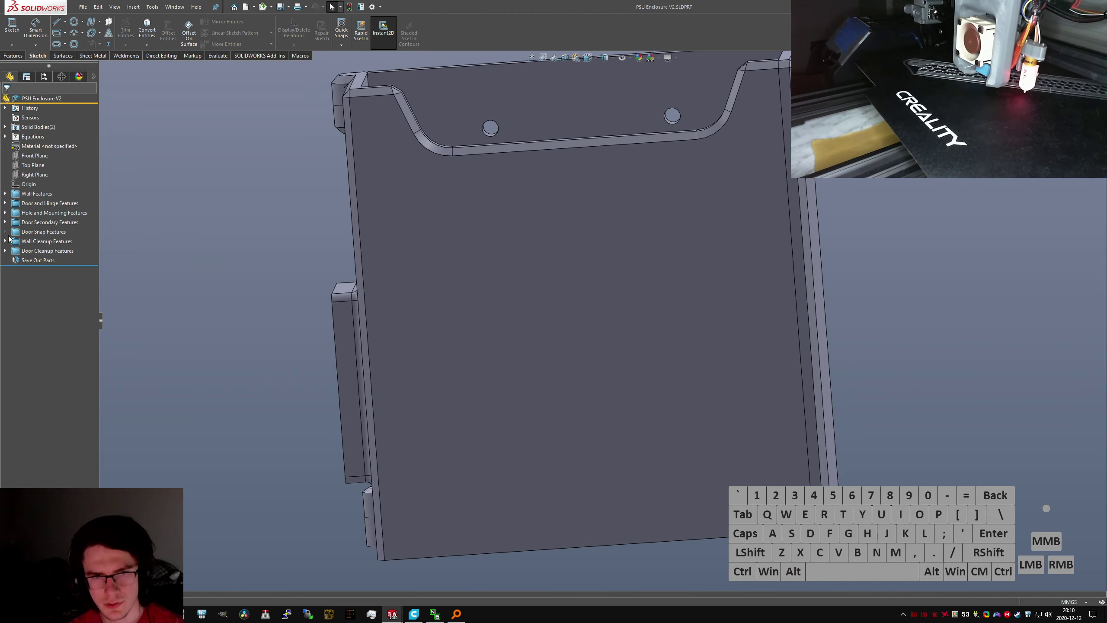
click(5, 231)
click(58, 241)
scroll(566, 288, up, 3)
click(797, 307)
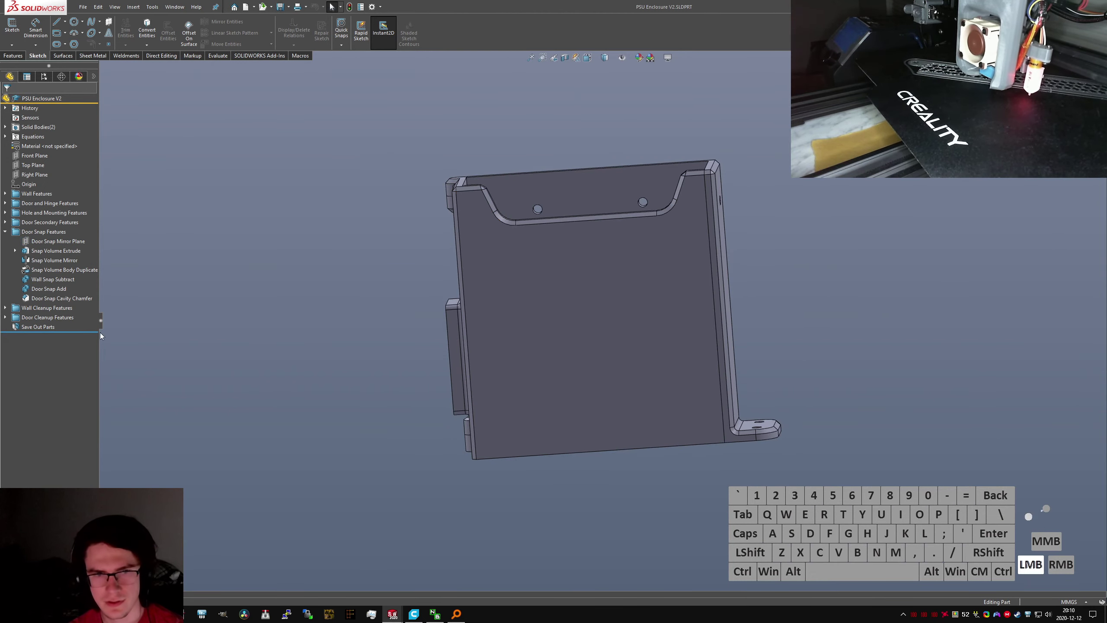
drag(89, 303, 89, 303)
click(736, 291)
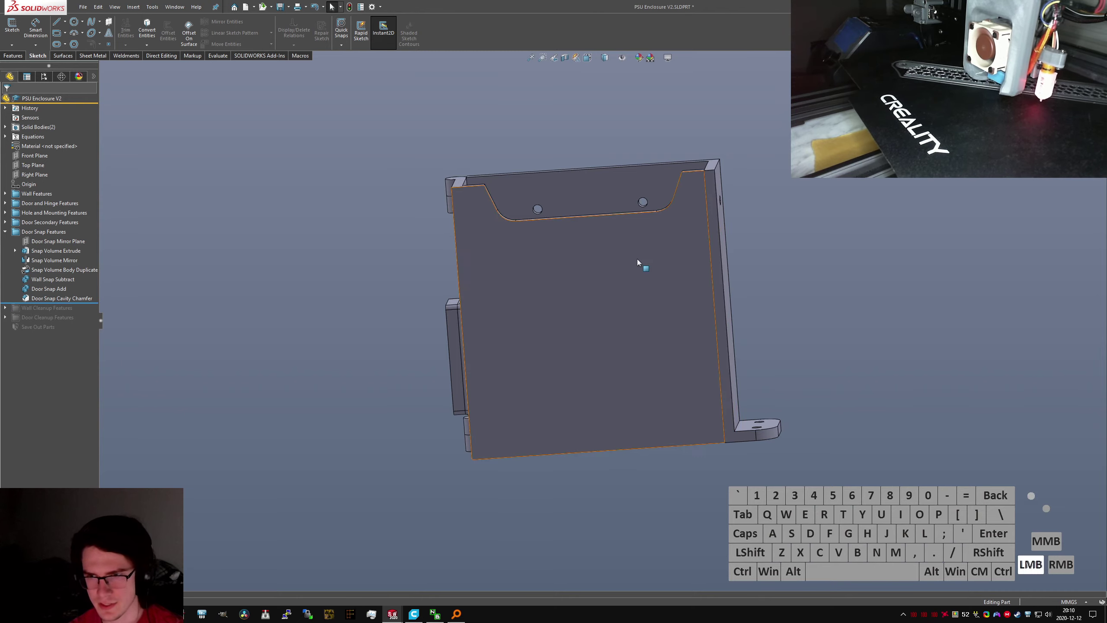
Review the door snap features in order, from the Door Snap Mirror Plane through the Wall Snap Subtract
scroll(636, 259, down, 1)
middle_drag(636, 259, 280, 345)
click(58, 242)
scroll(531, 349, down, 2)
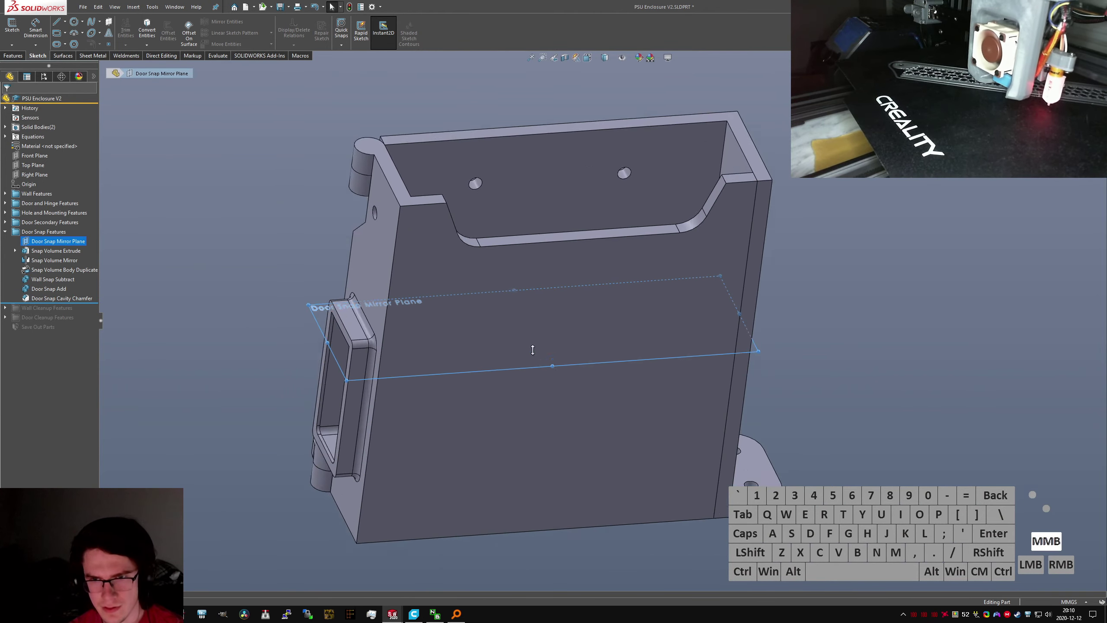
middle_drag(531, 349, 404, 268)
click(38, 250)
click(48, 260)
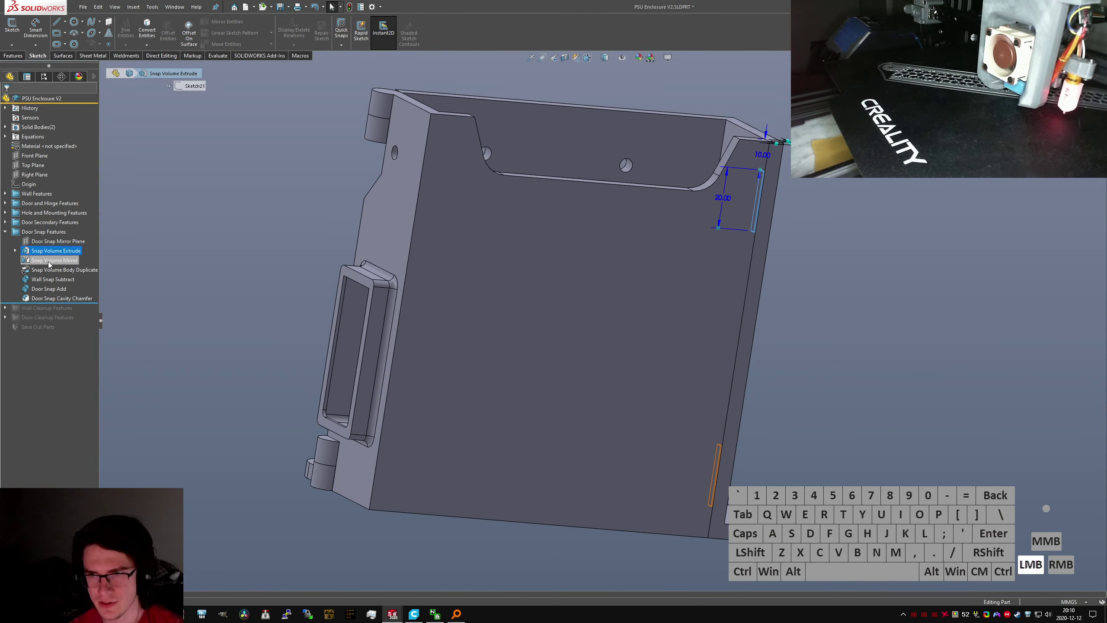
click(51, 270)
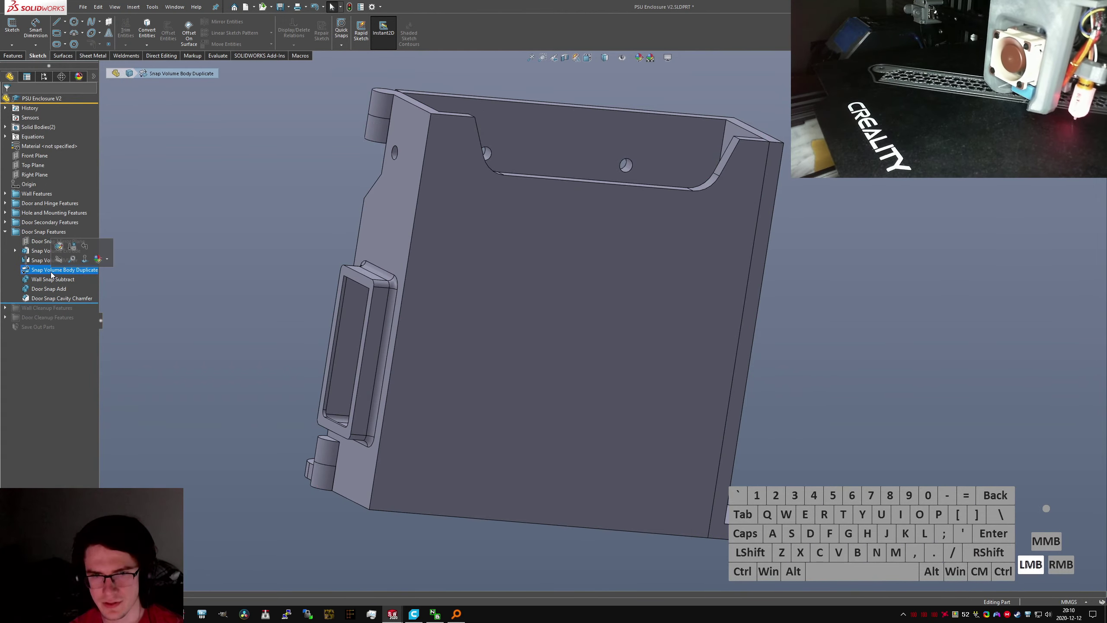
click(52, 279)
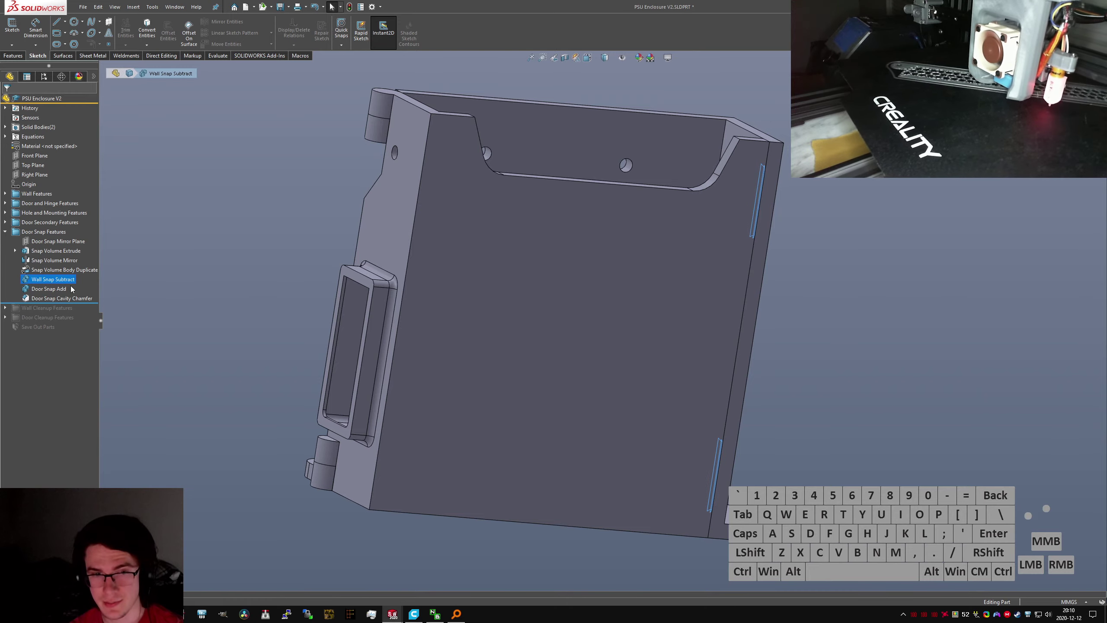
Inspect the Snap Volume Extrude's shape and dimensions up close at the seam between the door and wall
click(45, 270)
click(38, 261)
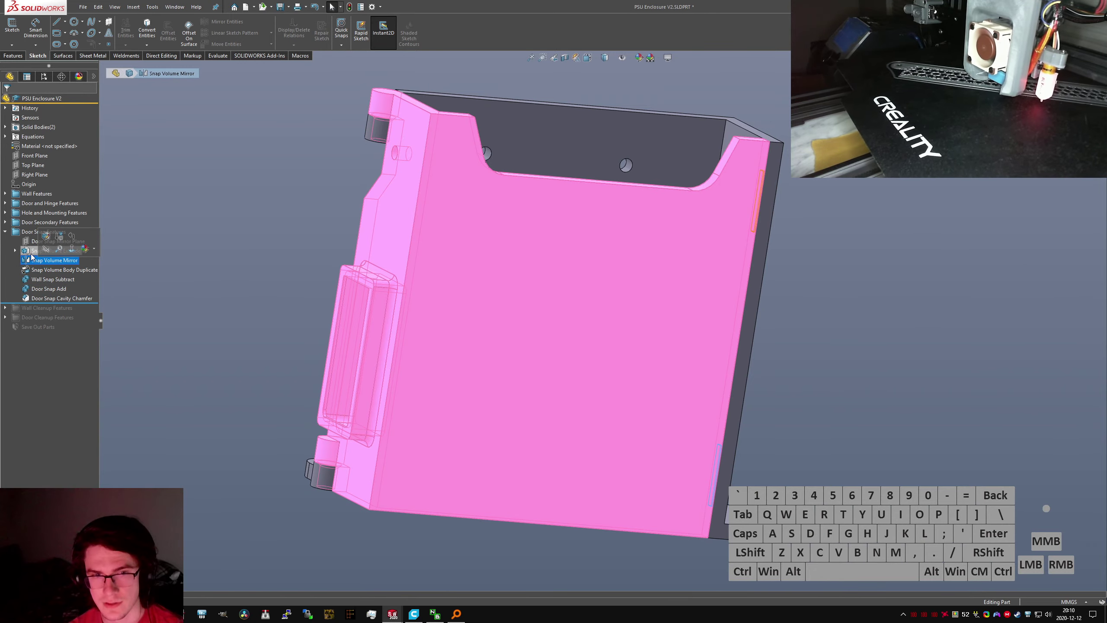
click(32, 253)
scroll(760, 183, down, 6)
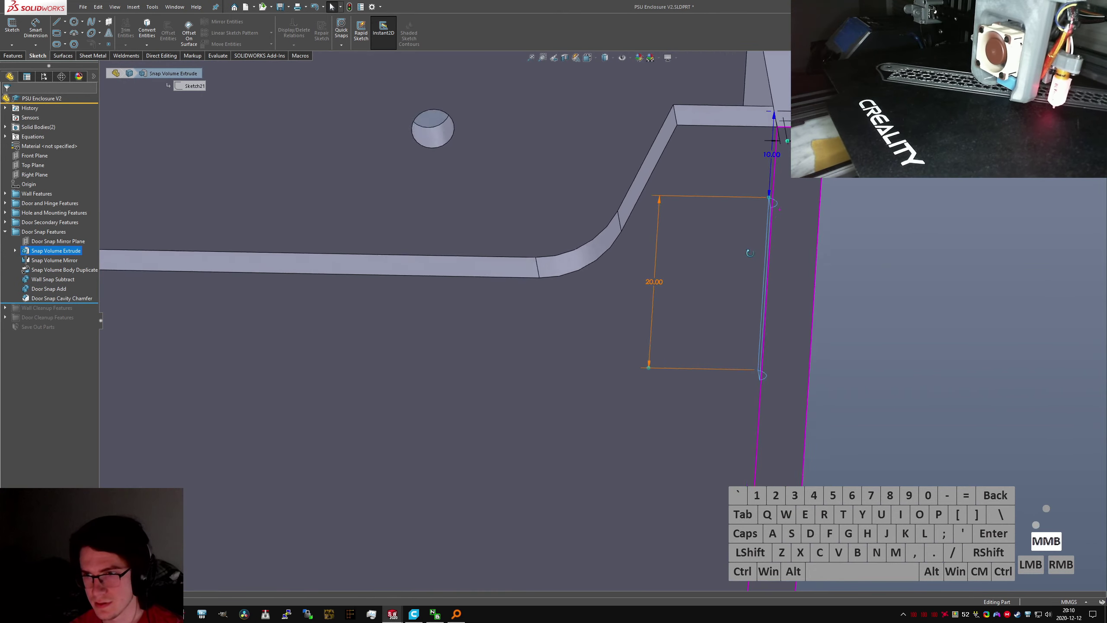
scroll(775, 180, down, 5)
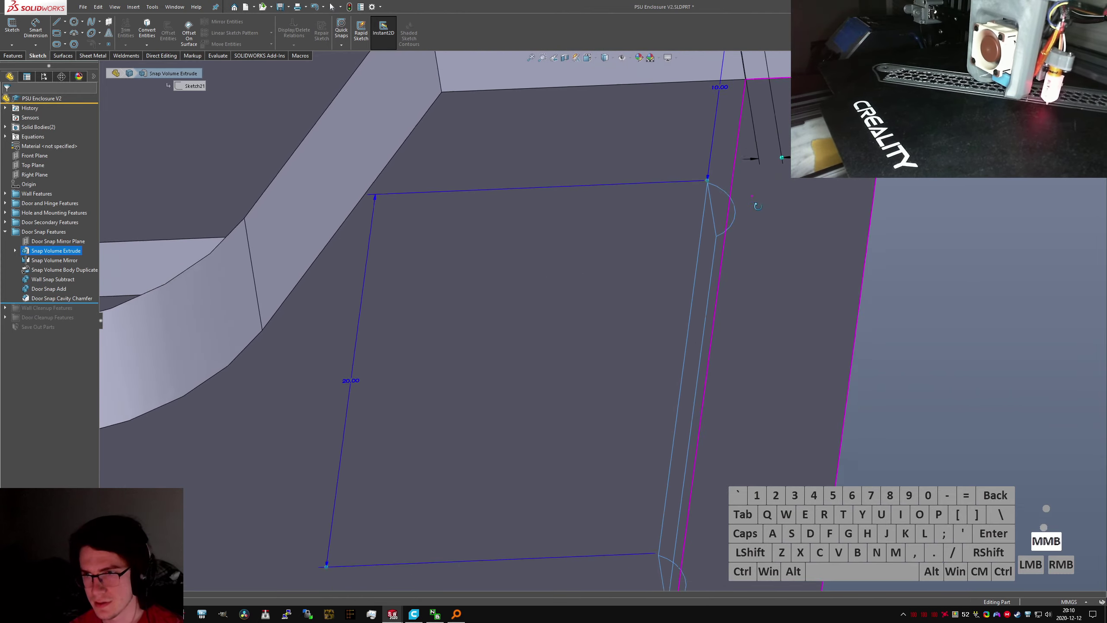
Review how the Snap Volume Mirror and Snap Volume Body Duplicate features place and copy the snap bodies
click(61, 263)
scroll(597, 279, up, 11)
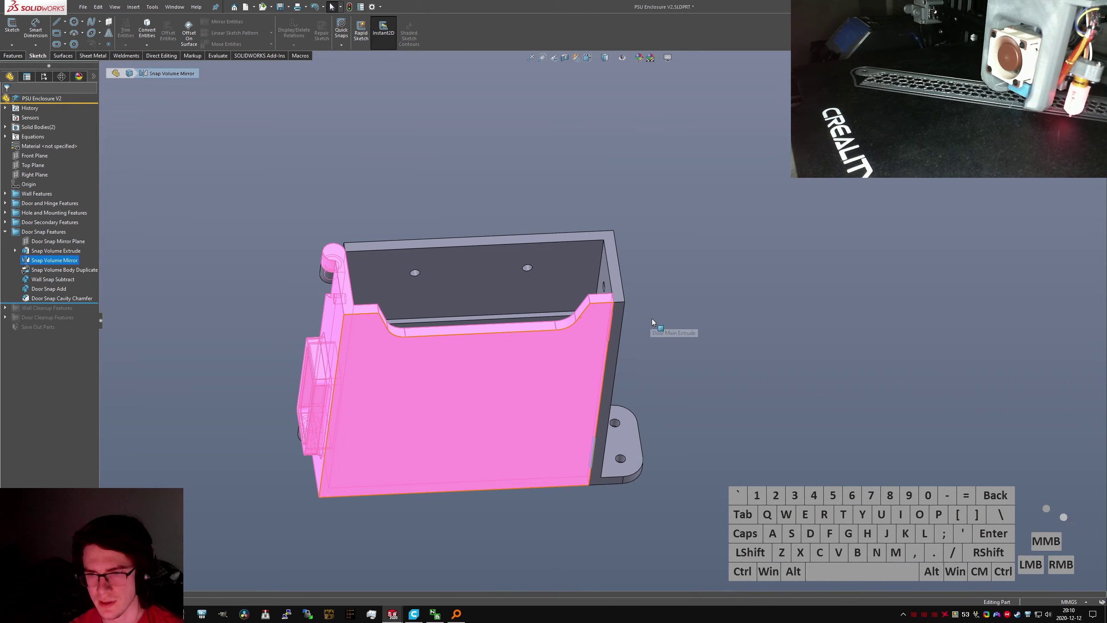
click(667, 383)
scroll(654, 379, down, 3)
click(72, 271)
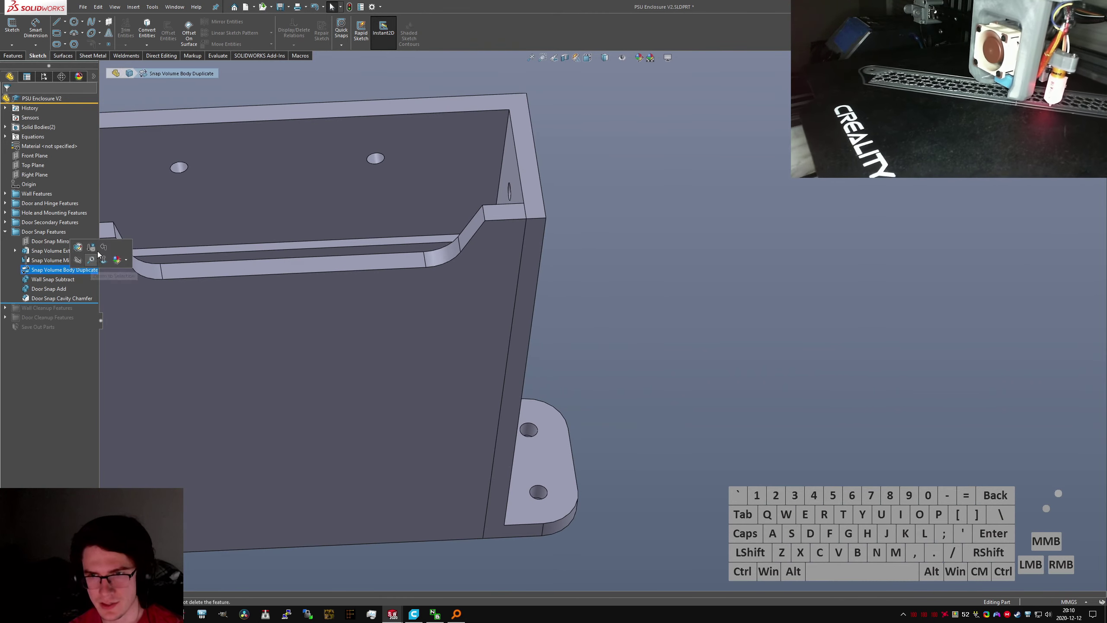
scroll(289, 314, up, 5)
scroll(534, 296, down, 5)
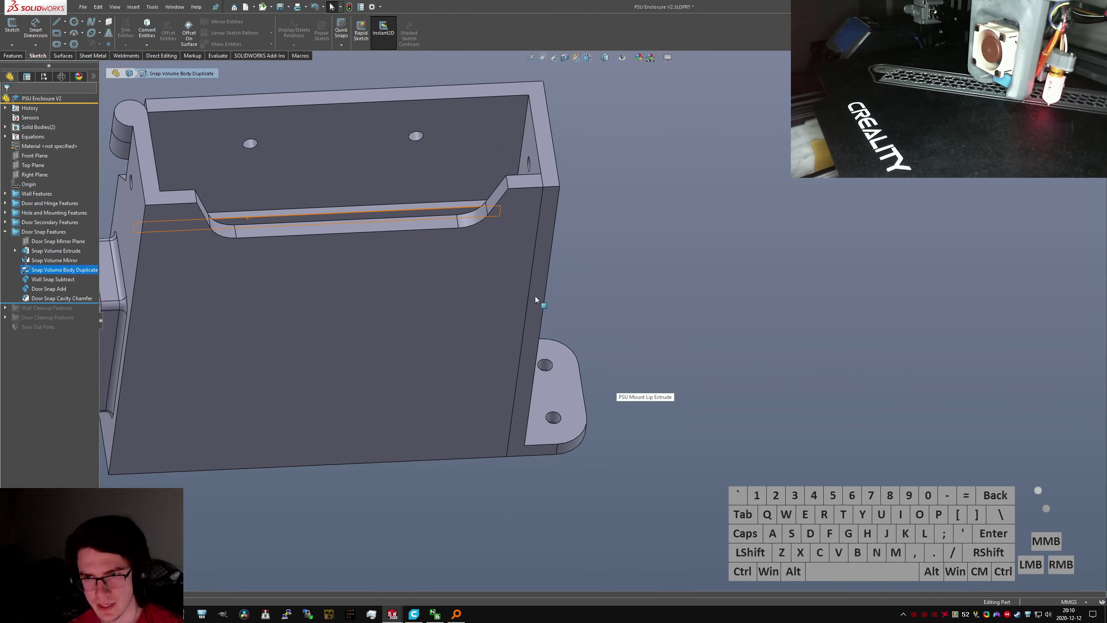
Review how the Wall Snap Subtract and Door Snap Add features combine the snap volumes with the wall and door
click(44, 279)
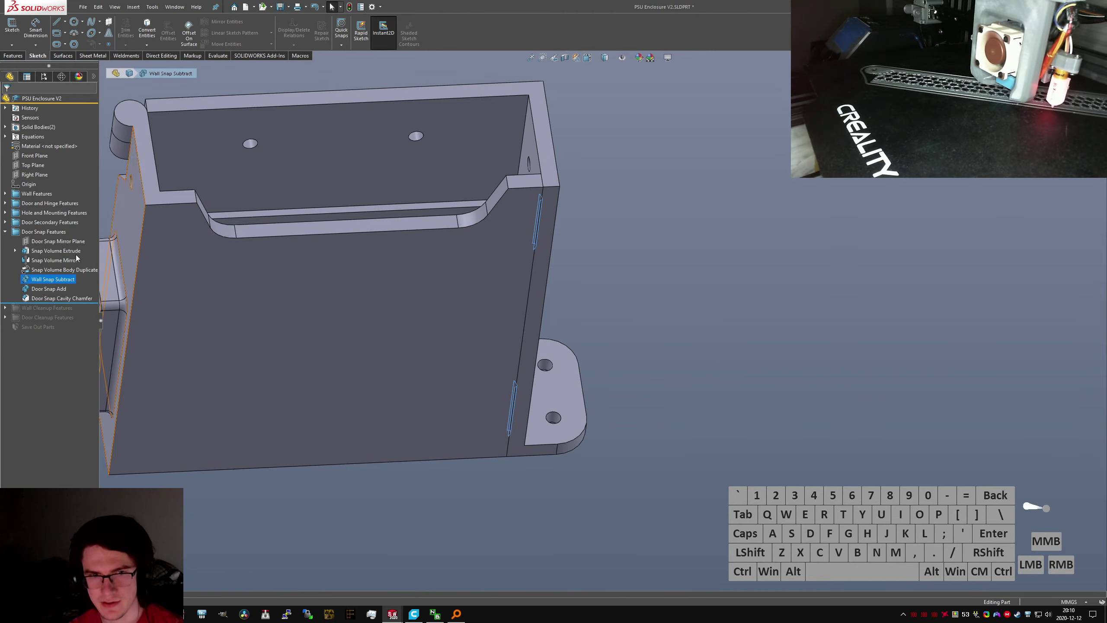
click(52, 278)
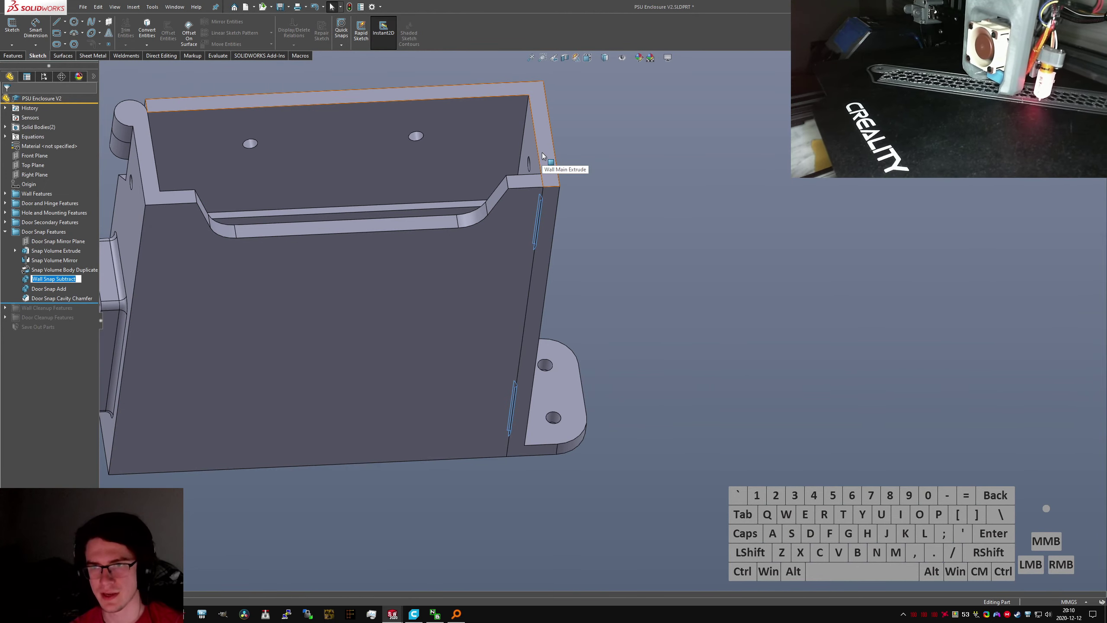
click(501, 281)
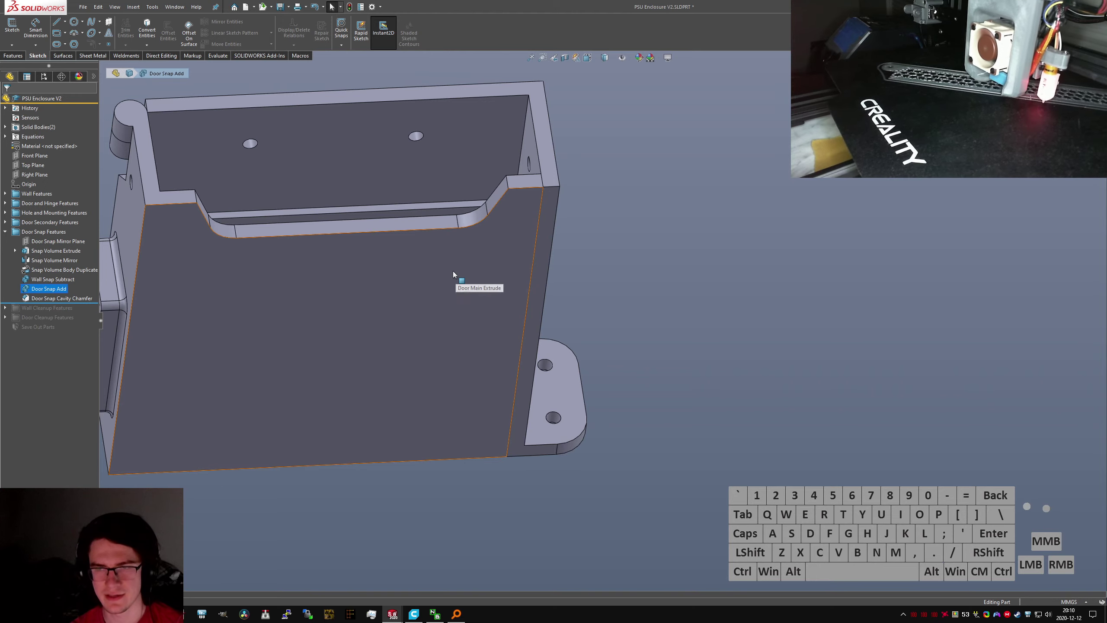
middle_drag(425, 262, 423, 247)
click(620, 289)
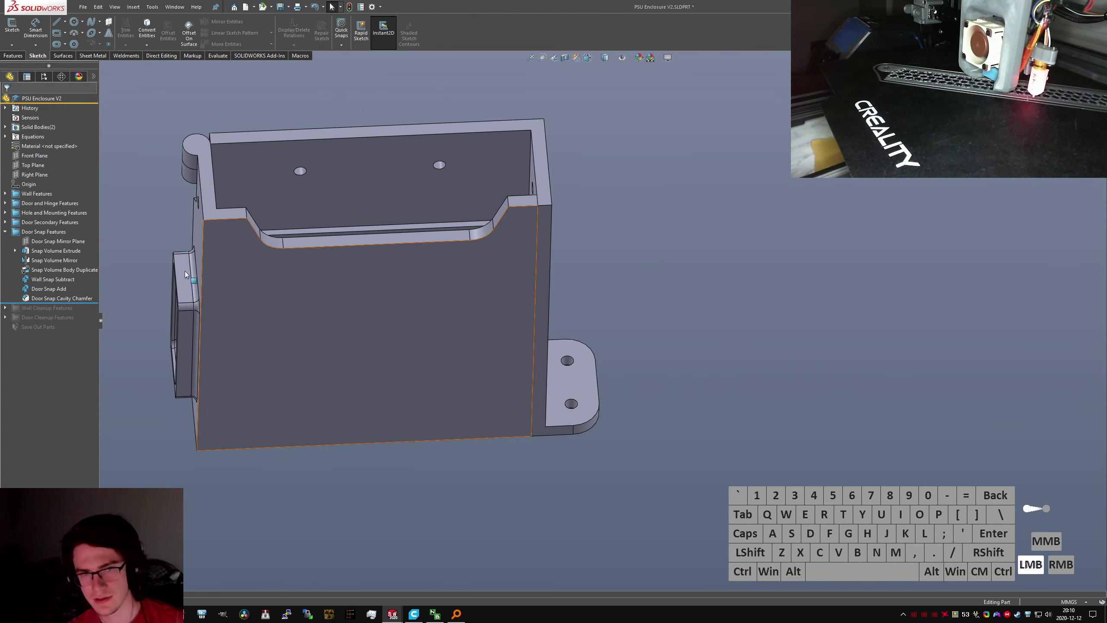
Inspect the Door Snap Cavity Chamfer up close at the ends of the upper snap
click(82, 297)
scroll(538, 248, down, 1)
scroll(546, 263, down, 3)
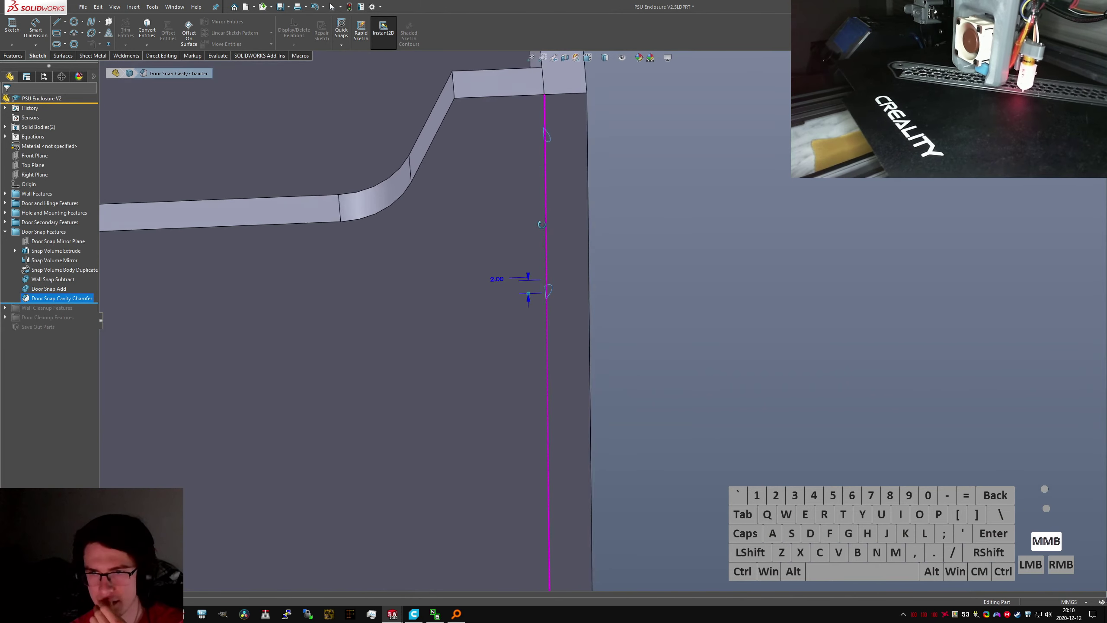
click(648, 298)
click(36, 299)
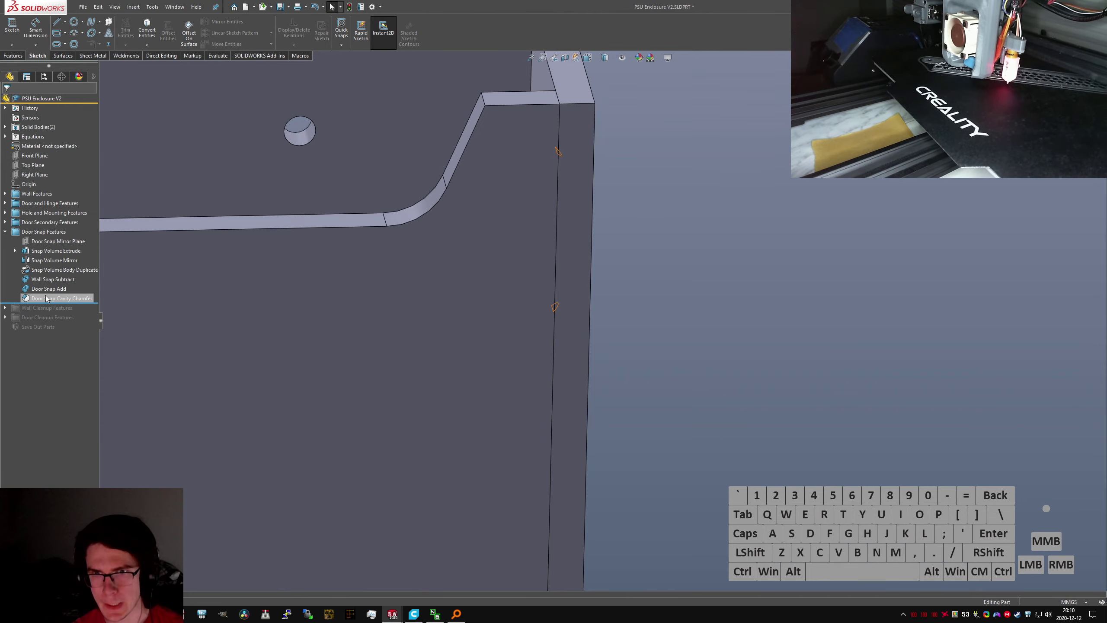
click(671, 298)
scroll(706, 320, up, 5)
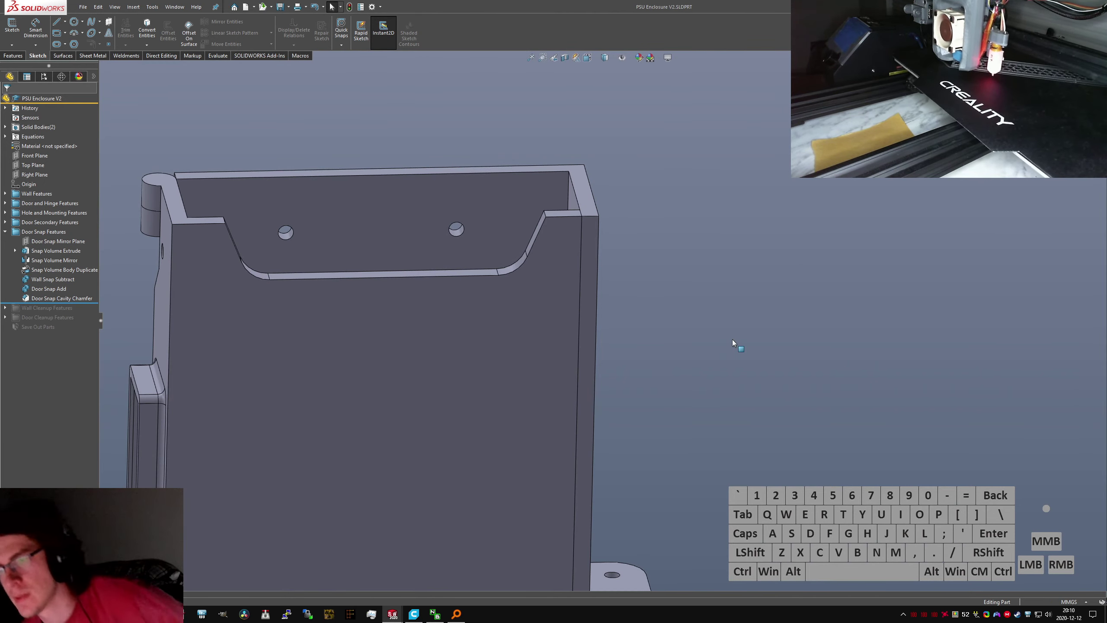
Switch to the Bookshelf part and collapse all expanded items in its feature tree
key(ctrl+Tab)
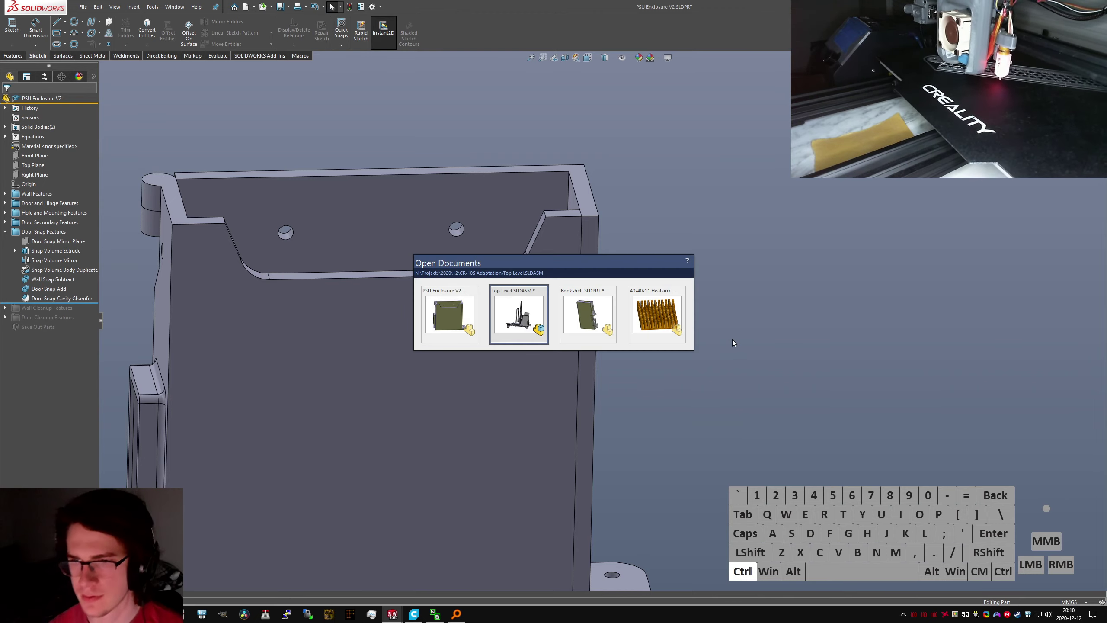
key(ctrl+Tab)
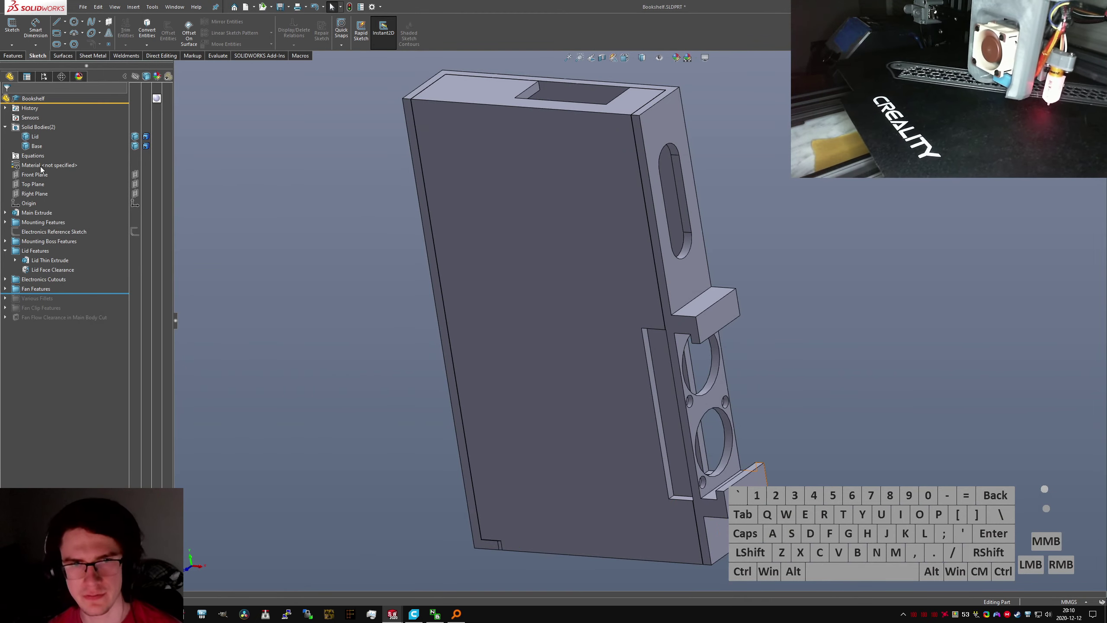
click(45, 251)
key(shift+c)
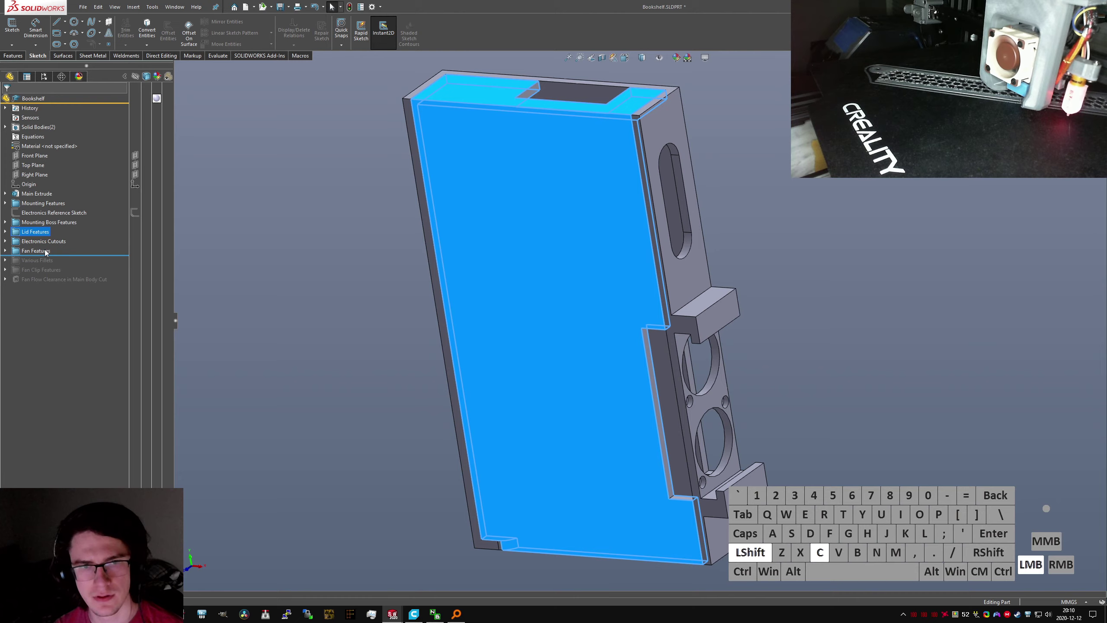
Make the Bookshelf's Base and Lid solid bodies transparent
click(5, 127)
click(36, 146)
click(166, 147)
click(166, 138)
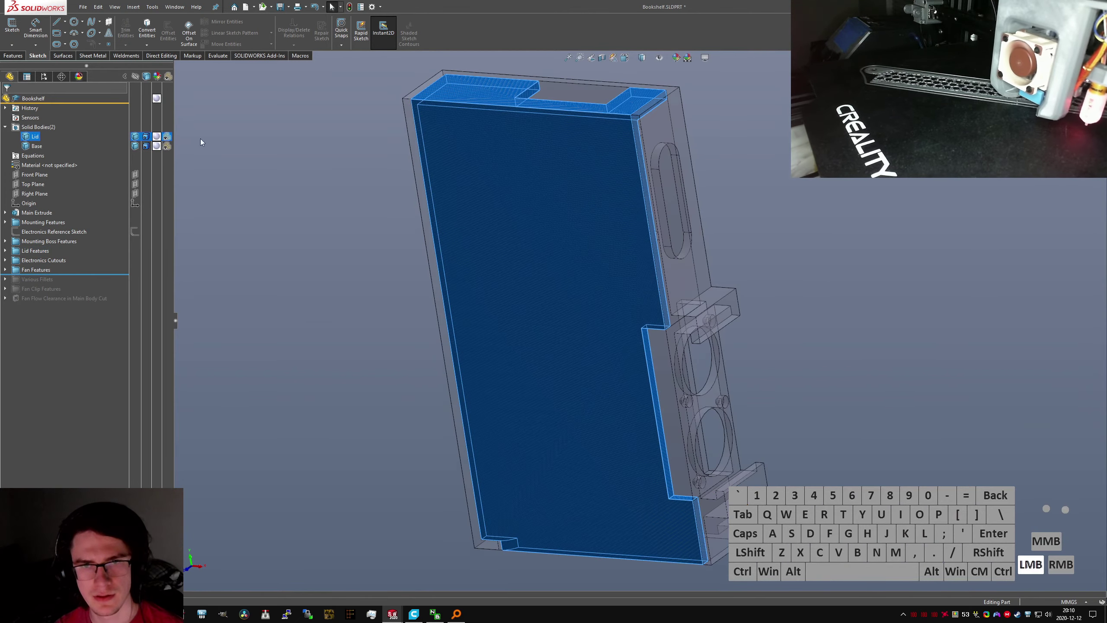
click(203, 141)
Examine the transparent Bookshelf's interior, including its mounting bosses, cutouts and the edges where lid and base meet
scroll(543, 215, up, 3)
middle_drag(584, 262, 649, 230)
scroll(623, 290, down, 5)
scroll(638, 335, up, 3)
scroll(639, 322, down, 2)
scroll(650, 230, up, 3)
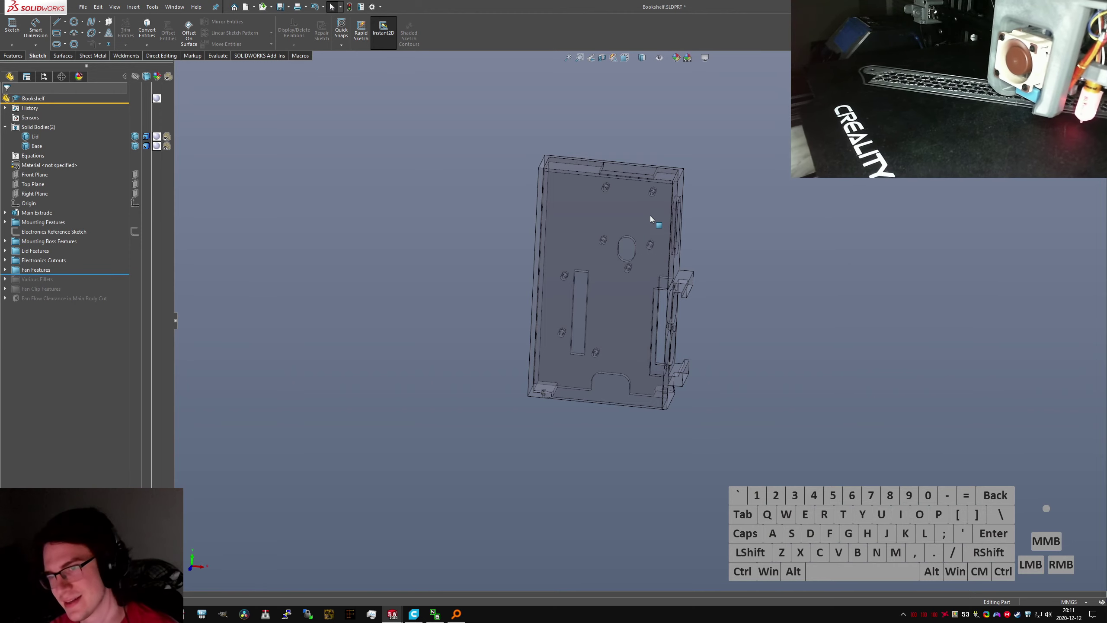
Examine the transparent Bookshelf's upper end and side walls where the lid meets the base
scroll(562, 184, down, 10)
middle_drag(452, 258, 440, 231)
scroll(593, 367, up, 5)
scroll(649, 329, up, 3)
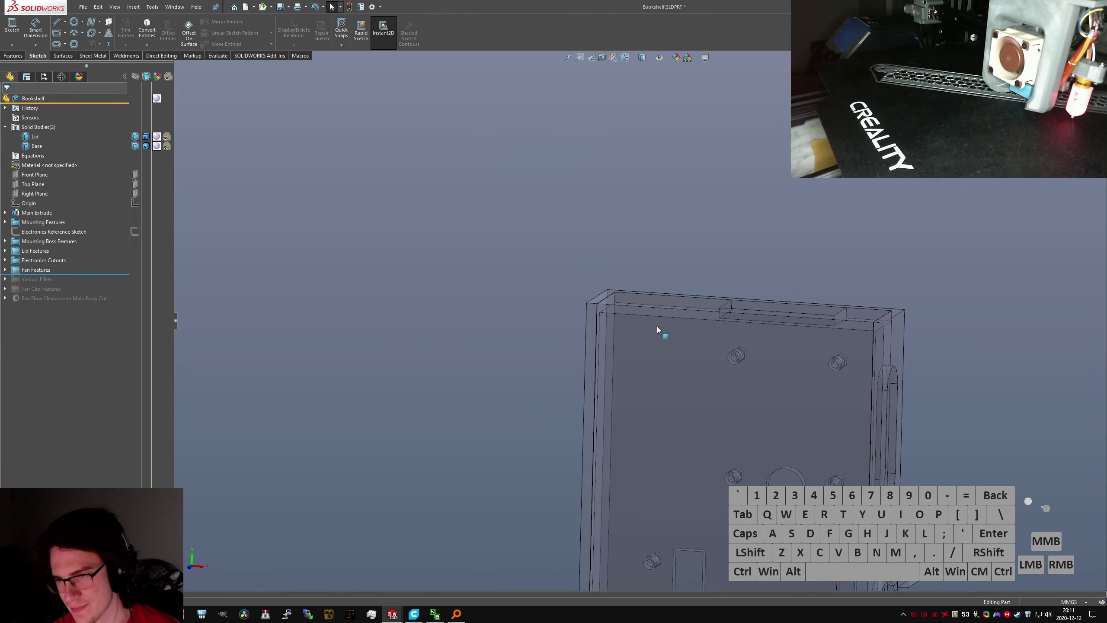
scroll(657, 326, down, 2)
middle_drag(657, 325, 597, 345)
scroll(689, 380, up, 3)
scroll(740, 381, down, 3)
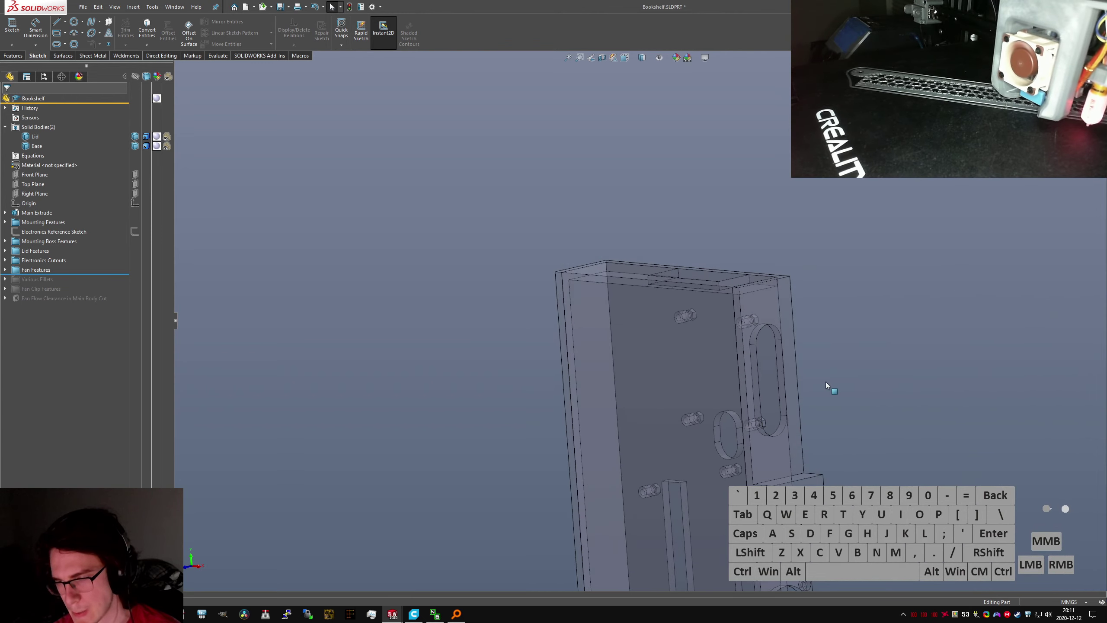
scroll(762, 384, up, 3)
scroll(697, 390, down, 4)
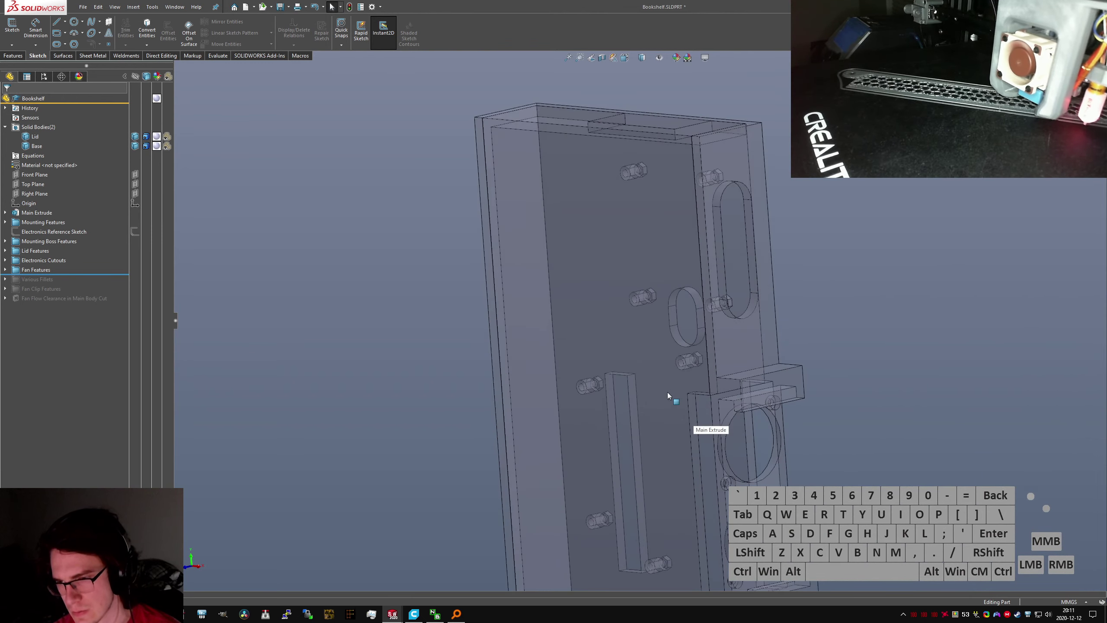
middle_drag(667, 392, 731, 469)
Switch to the PSU Enclosure V2 part and examine the dimensions of the sketch under Snap Volume Extrude
key(ctrl+Tab)
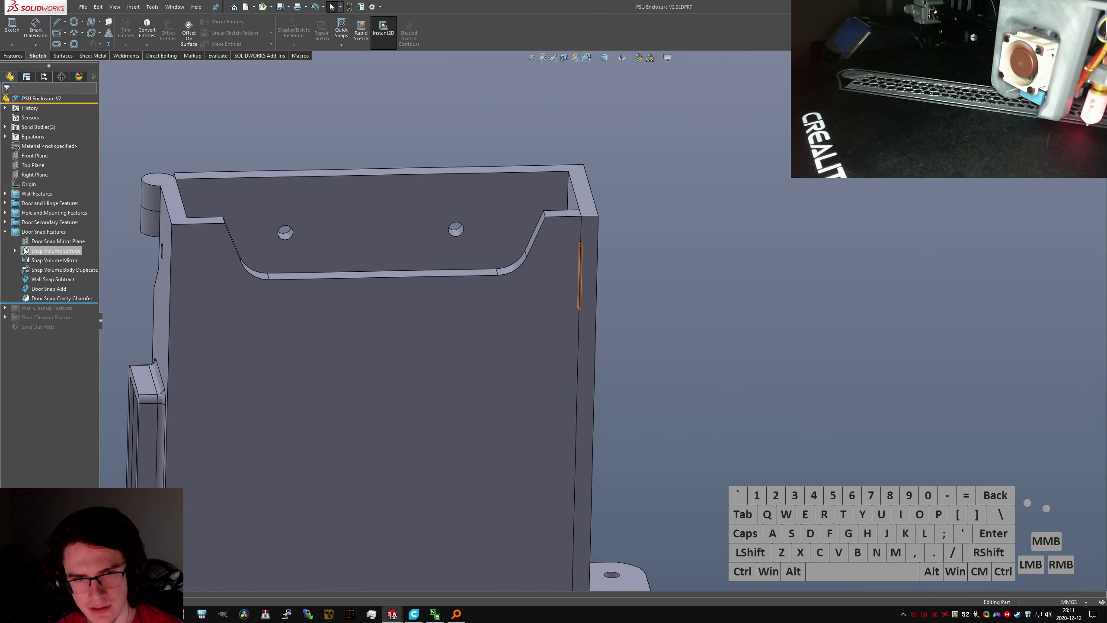
click(49, 250)
click(40, 261)
scroll(610, 323, up, 3)
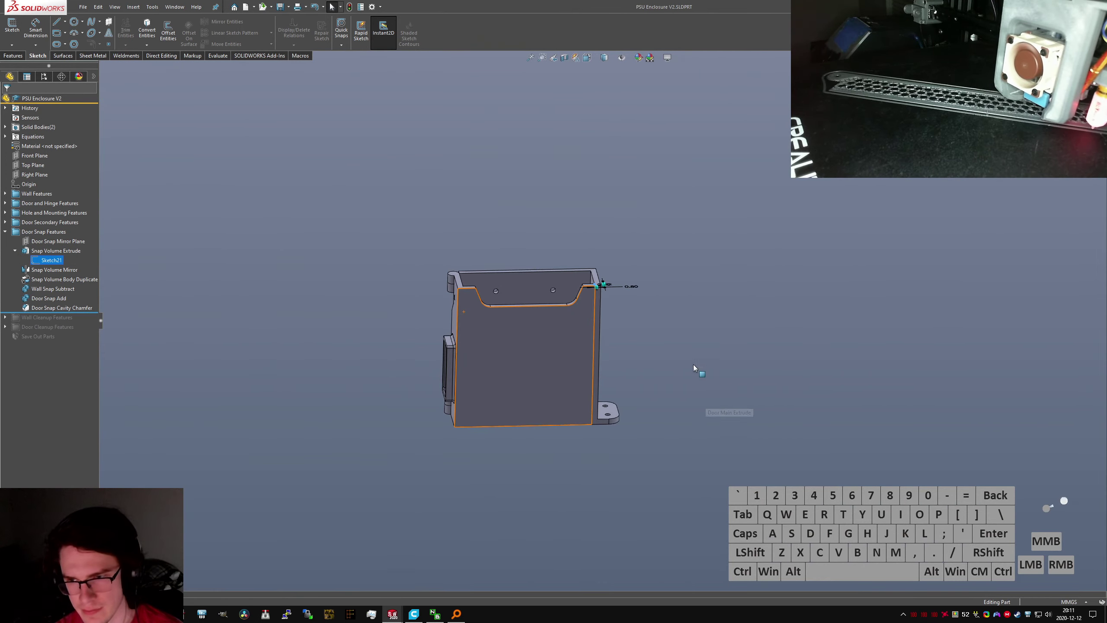
scroll(570, 287, down, 5)
scroll(595, 221, down, 4)
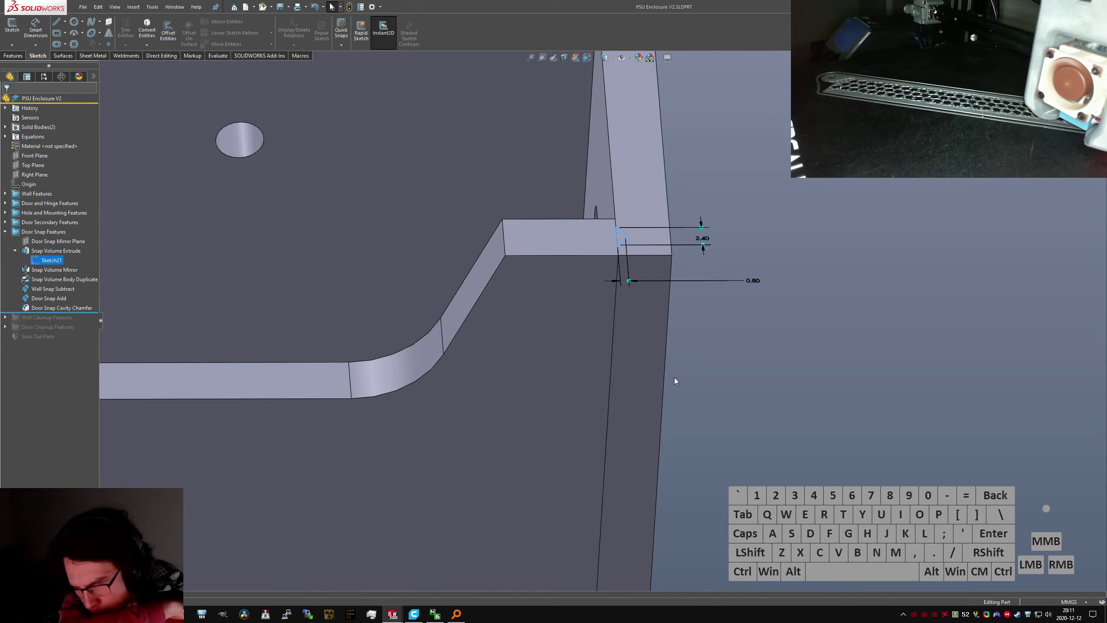
Return to the Bookshelf part and inspect the lid edge at the lower corner beside the fan openings
key(ctrl+Tab)
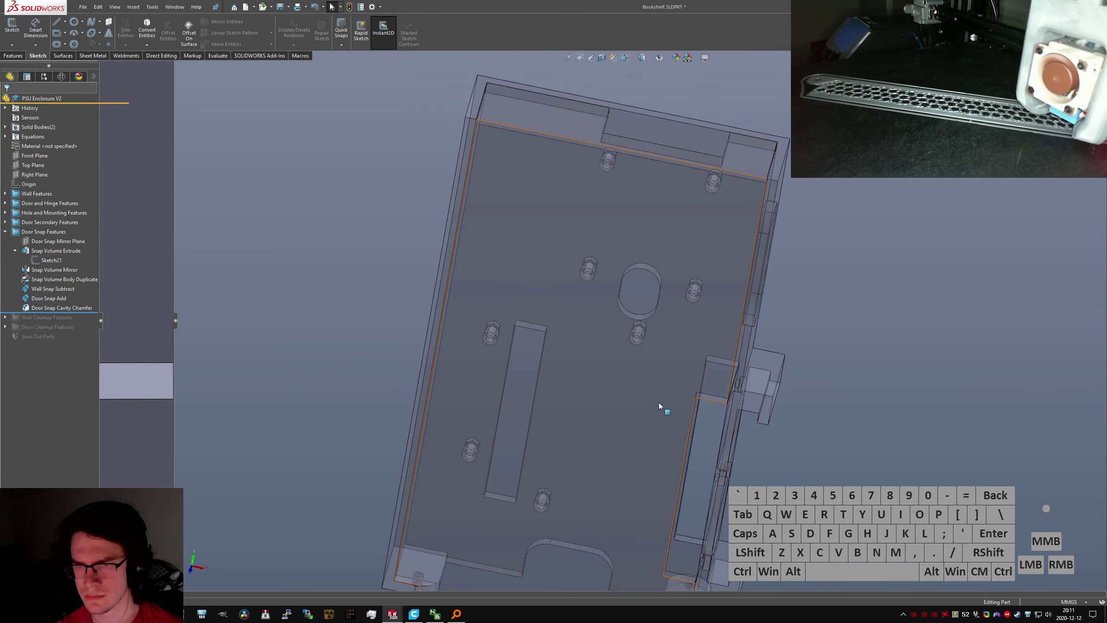
scroll(666, 484, up, 1)
scroll(676, 518, down, 8)
scroll(689, 536, up, 8)
middle_drag(647, 427, 653, 374)
scroll(643, 436, down, 6)
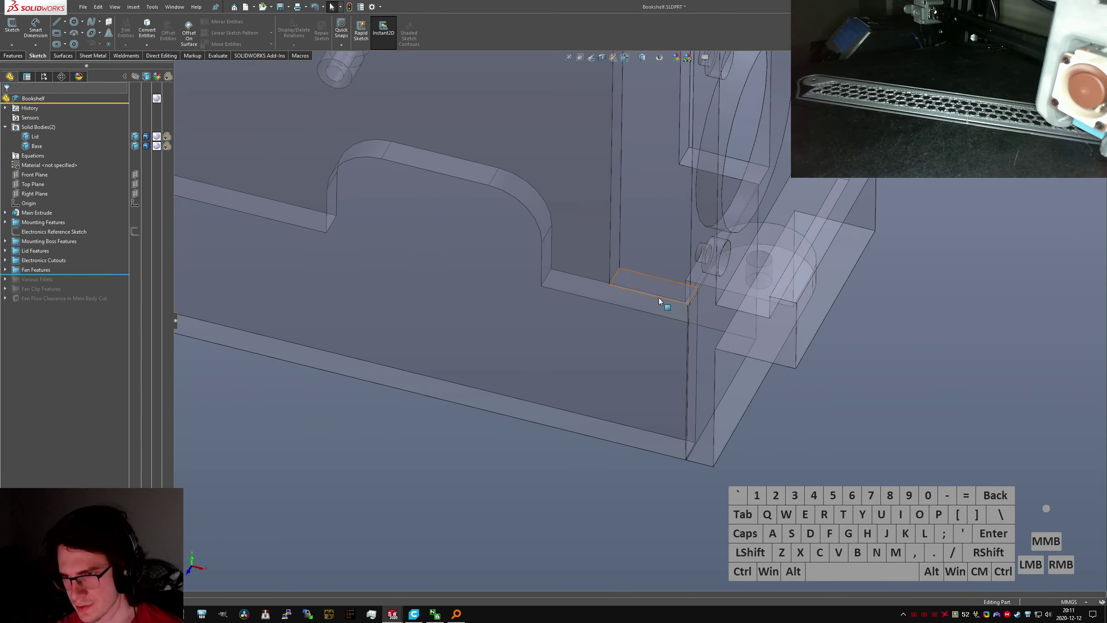
click(687, 337)
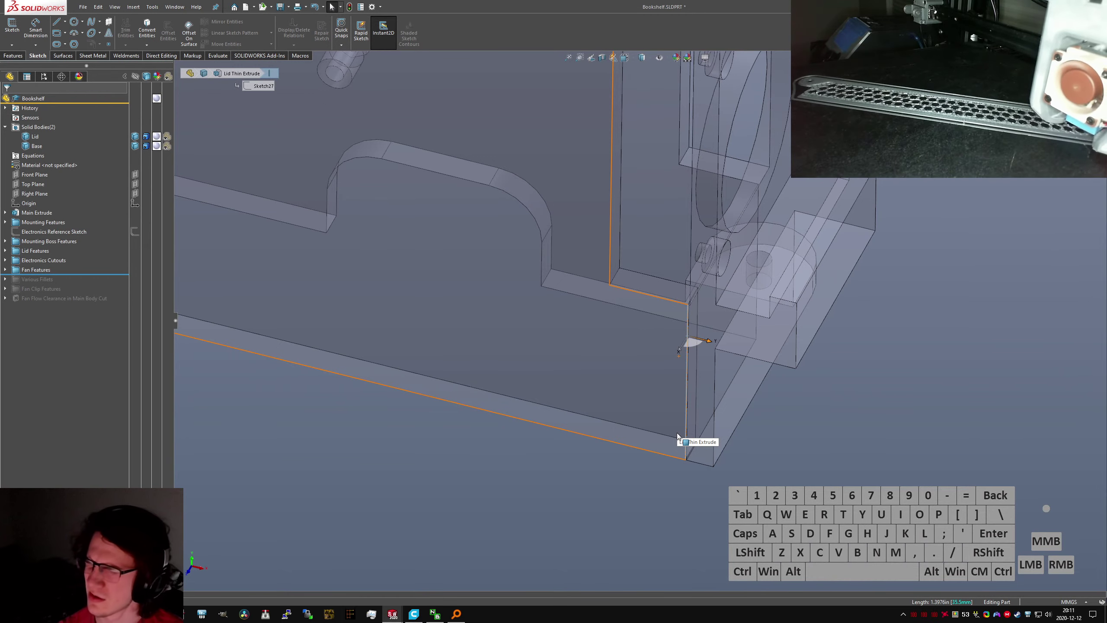
click(690, 474)
scroll(685, 340, down, 3)
middle_drag(684, 338, 691, 284)
scroll(680, 348, up, 5)
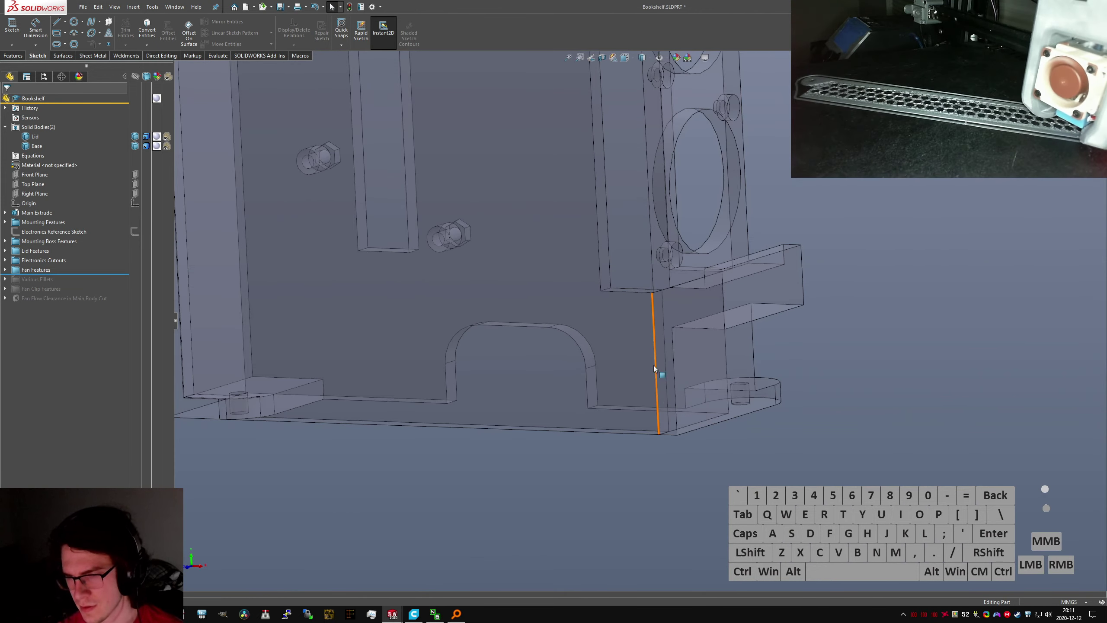
scroll(653, 369, down, 2)
middle_drag(654, 431, 832, 398)
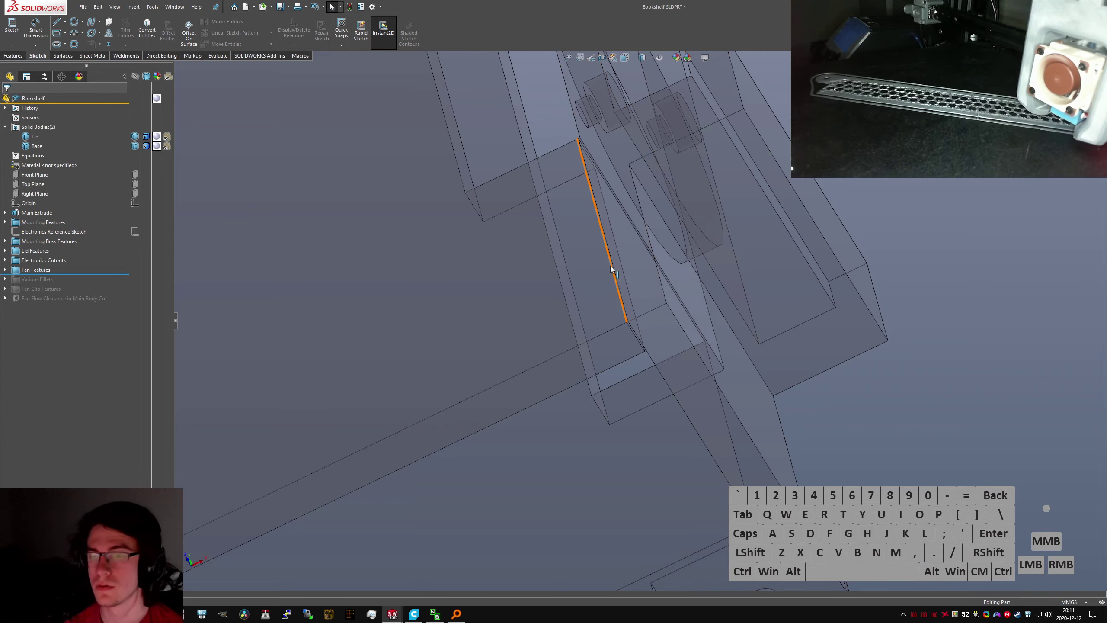
scroll(605, 296, up, 5)
middle_drag(588, 332, 444, 336)
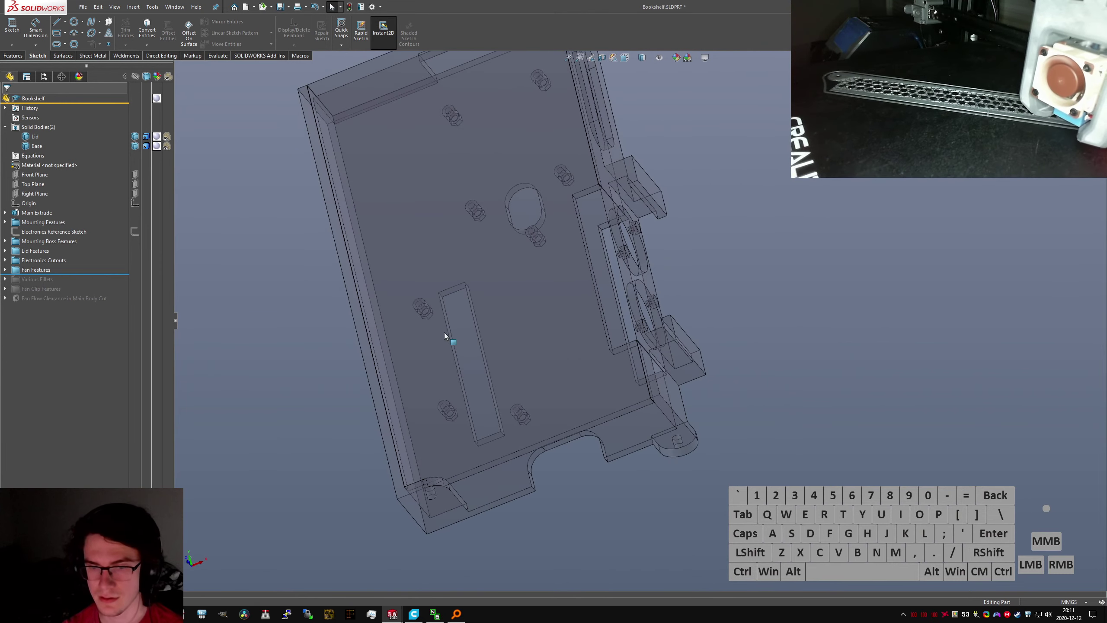
Expand the Lid Features folder and inspect the highlighted lid geometry around its end flange and side notches
double_click(14, 251)
click(44, 269)
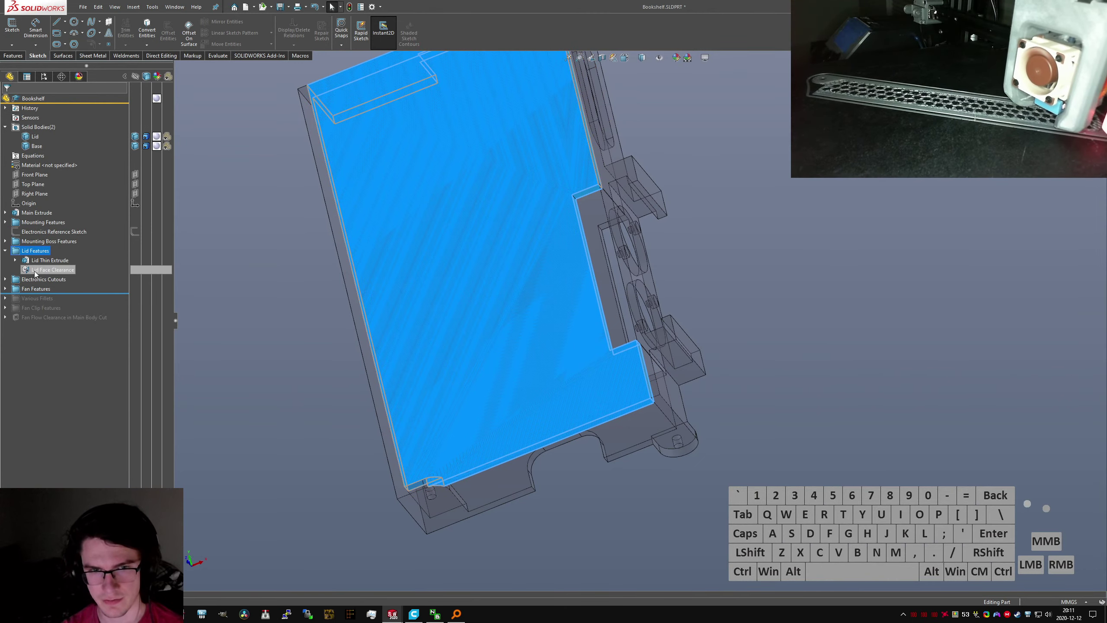
scroll(501, 207, up, 5)
middle_drag(501, 207, 566, 224)
scroll(494, 217, down, 9)
middle_drag(518, 253, 522, 329)
middle_drag(709, 235, 1040, 231)
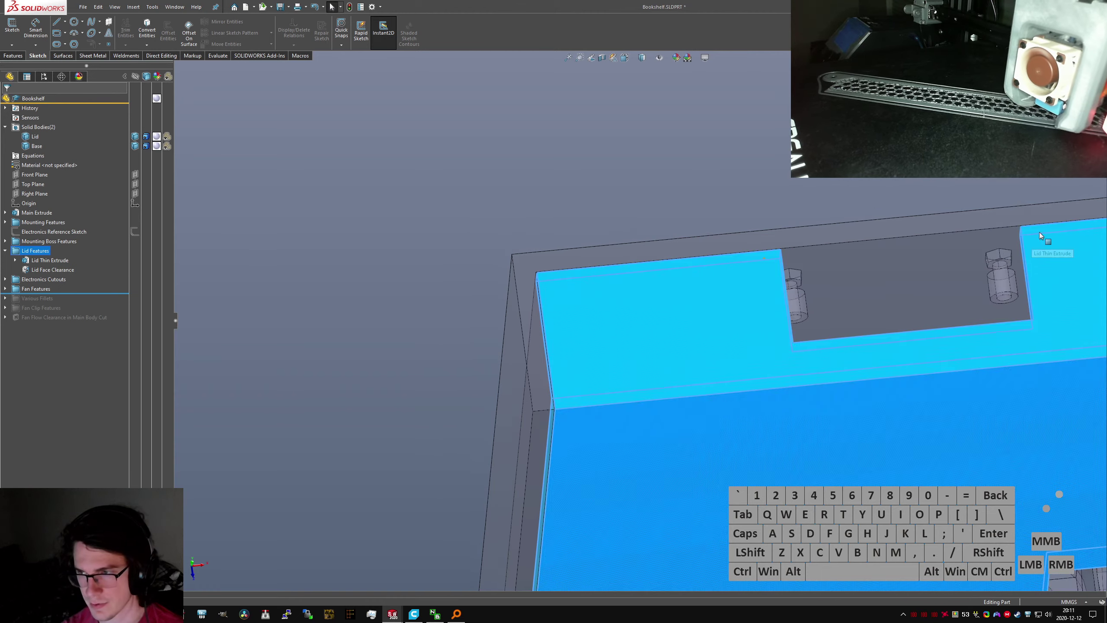
scroll(1039, 232, up, 2)
scroll(704, 406, up, 3)
scroll(733, 389, down, 8)
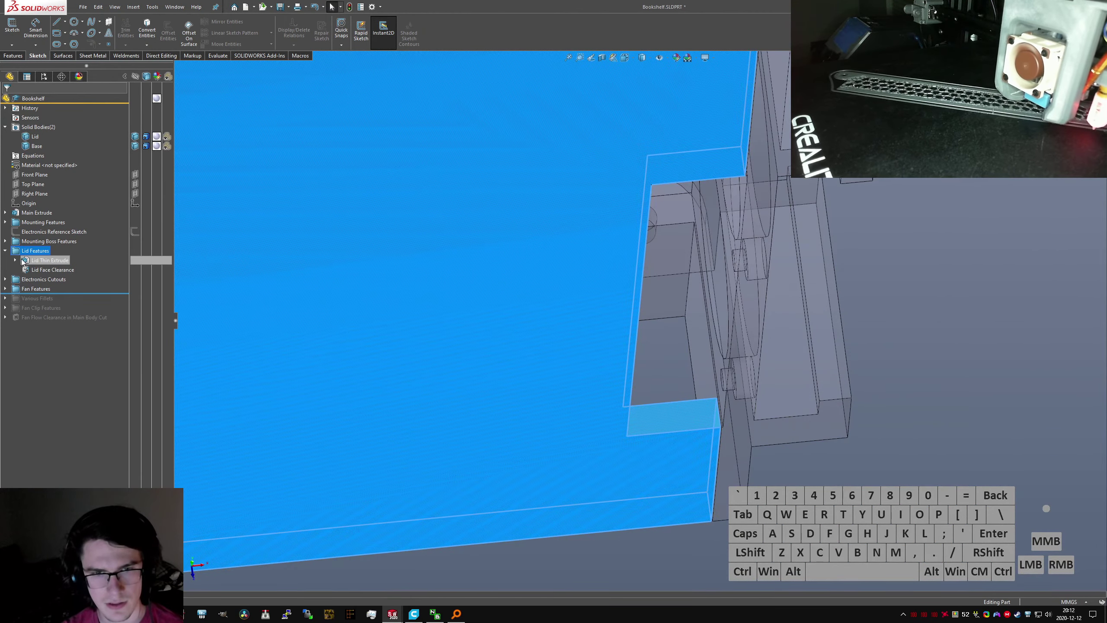
Open the Lid Face Clearance feature and examine its offset faces up close at the lid's corner
click(51, 269)
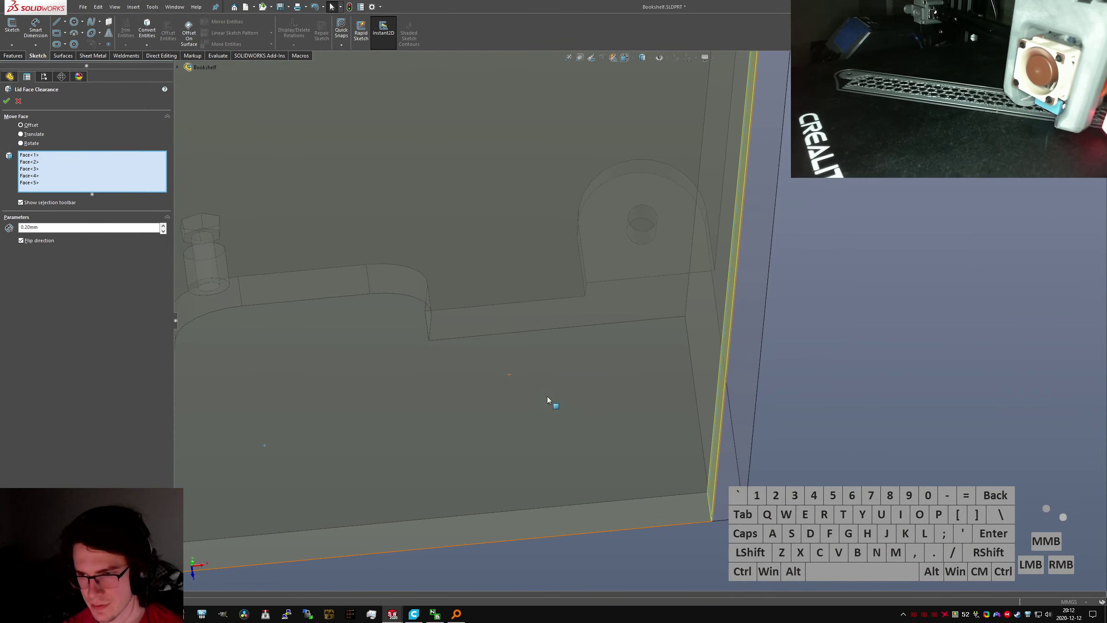
scroll(573, 404, up, 5)
middle_drag(569, 330, 552, 273)
scroll(562, 186, down, 5)
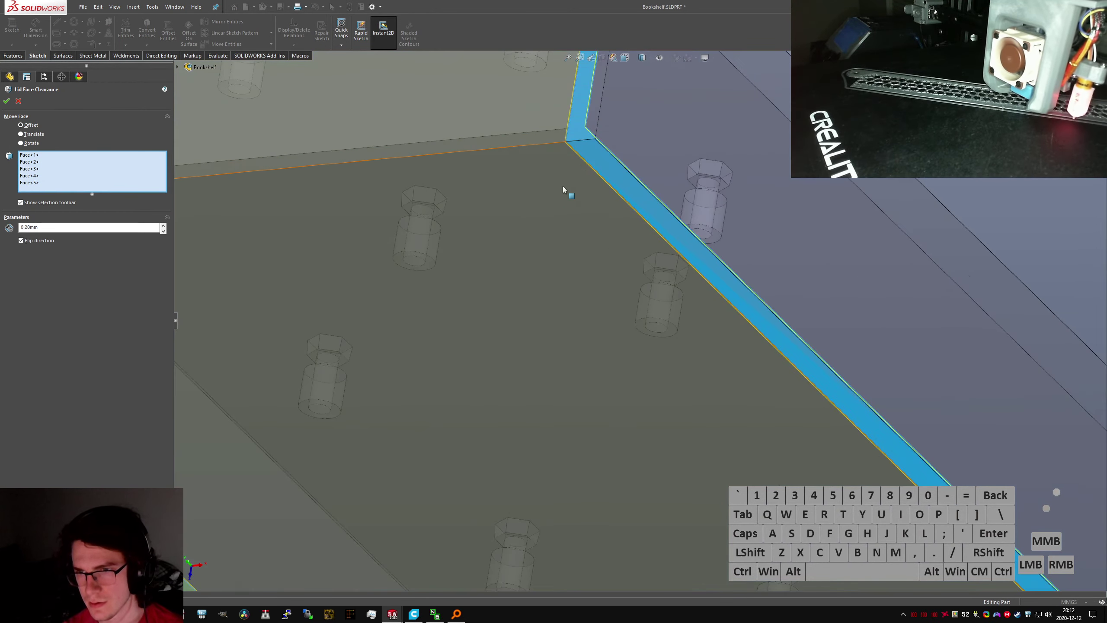
click(591, 153)
click(591, 153)
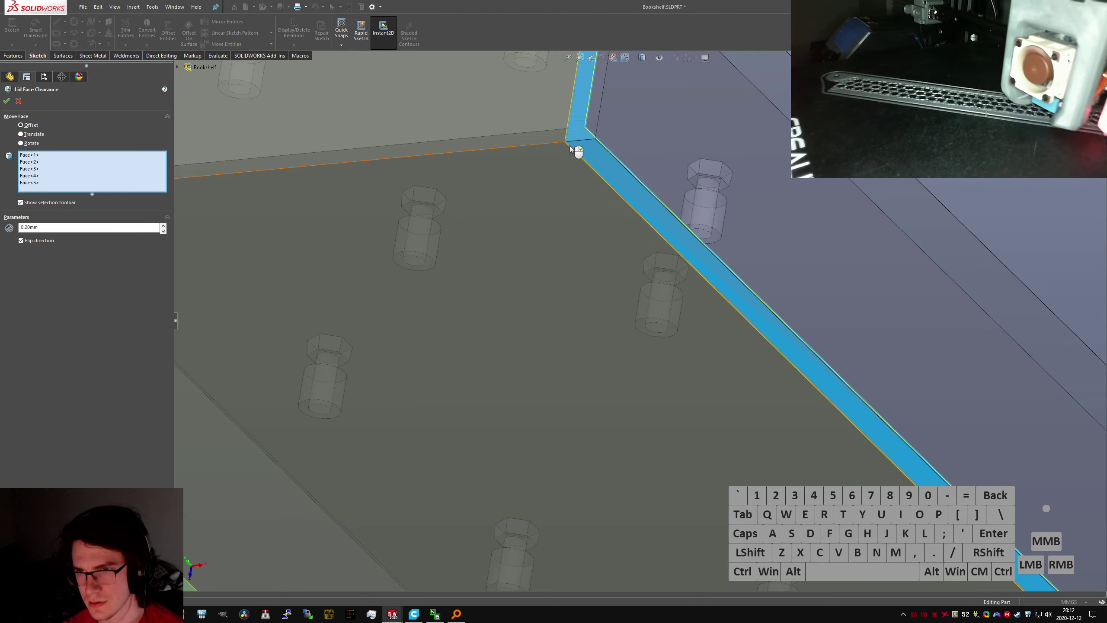
scroll(575, 148, down, 5)
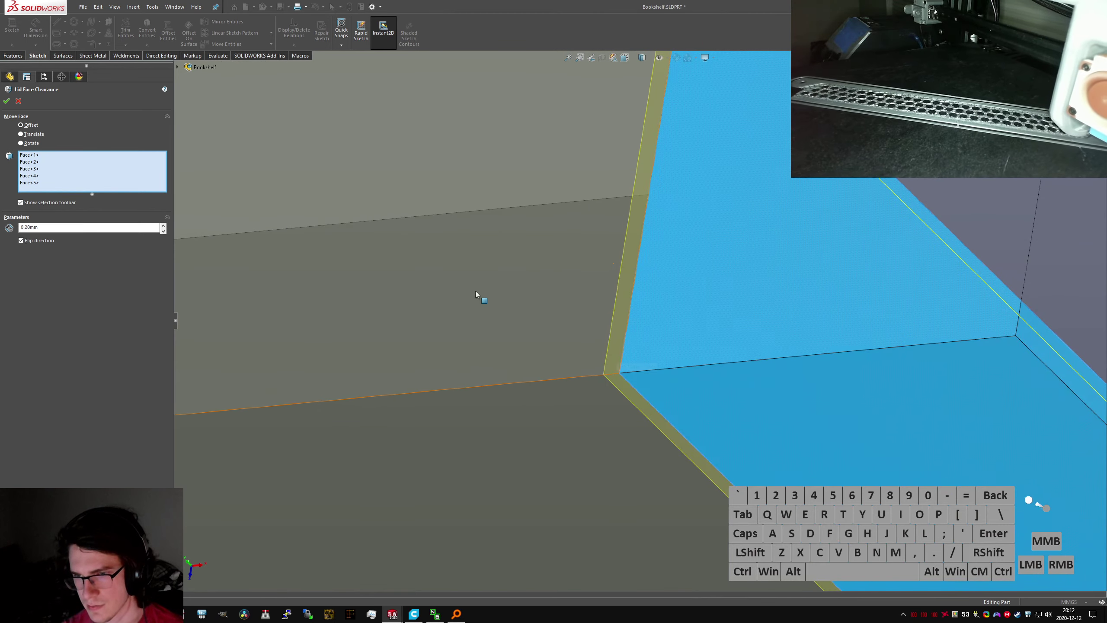
scroll(328, 231, up, 3)
scroll(573, 272, up, 2)
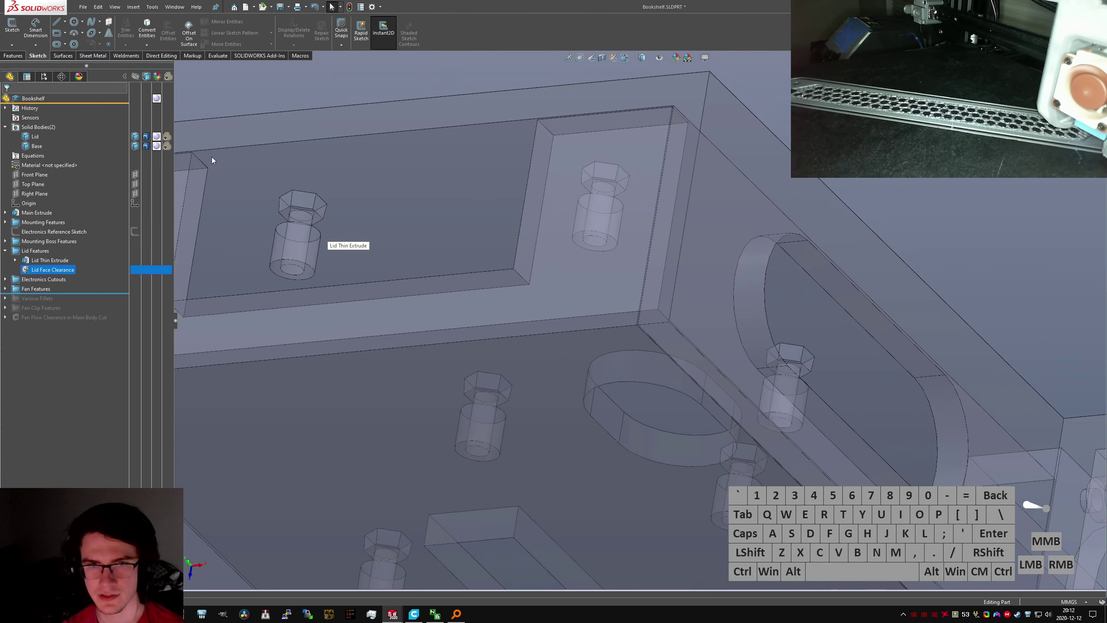
Hide the Base body and remove the lid's long side face opposite the fan notch from the Lid Face Clearance offset
click(135, 146)
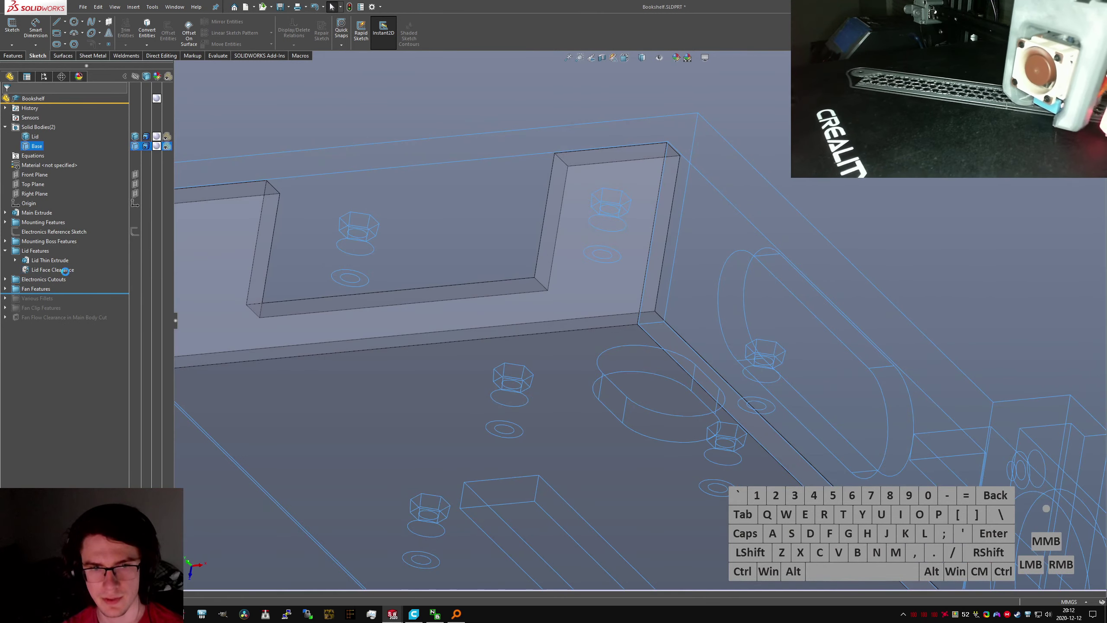
click(664, 339)
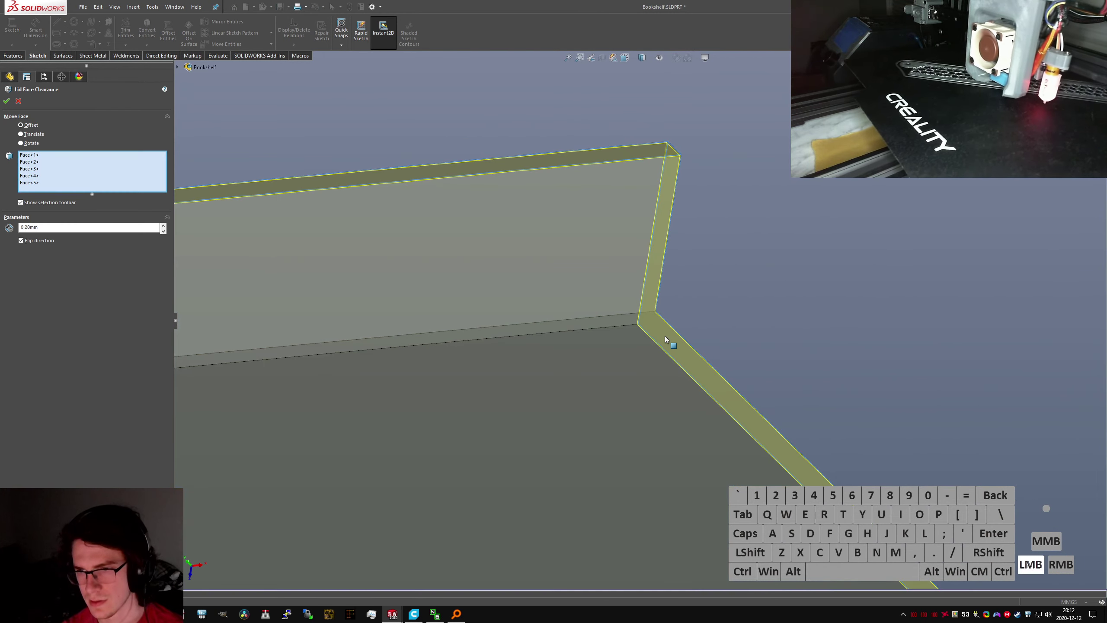
scroll(643, 343, up, 7)
middle_drag(644, 344, 638, 349)
scroll(614, 309, down, 5)
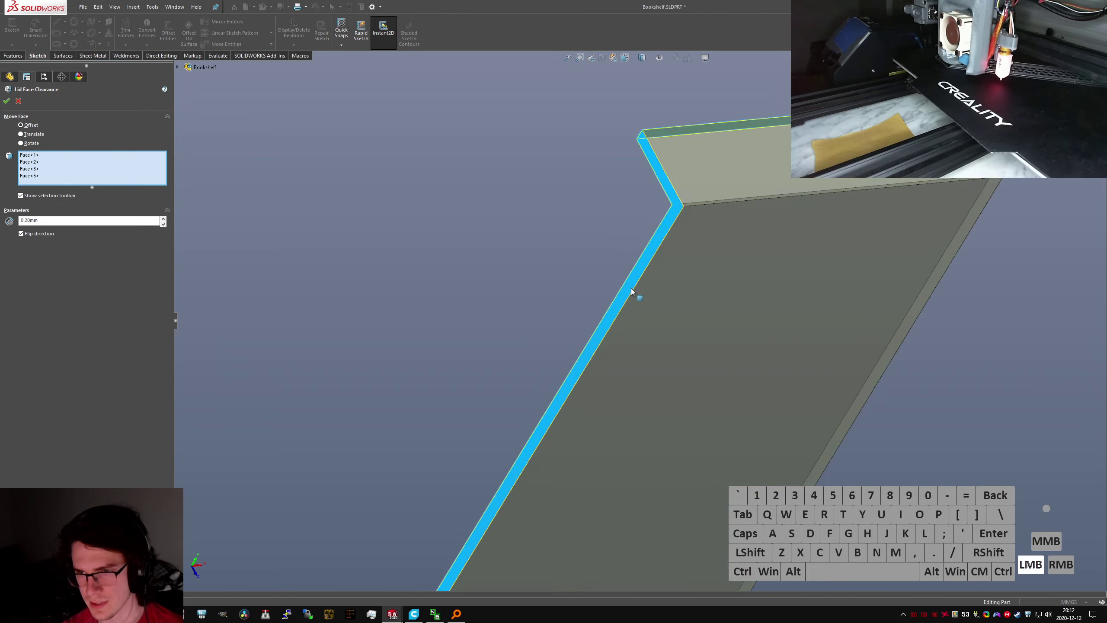
click(631, 289)
right_click(631, 289)
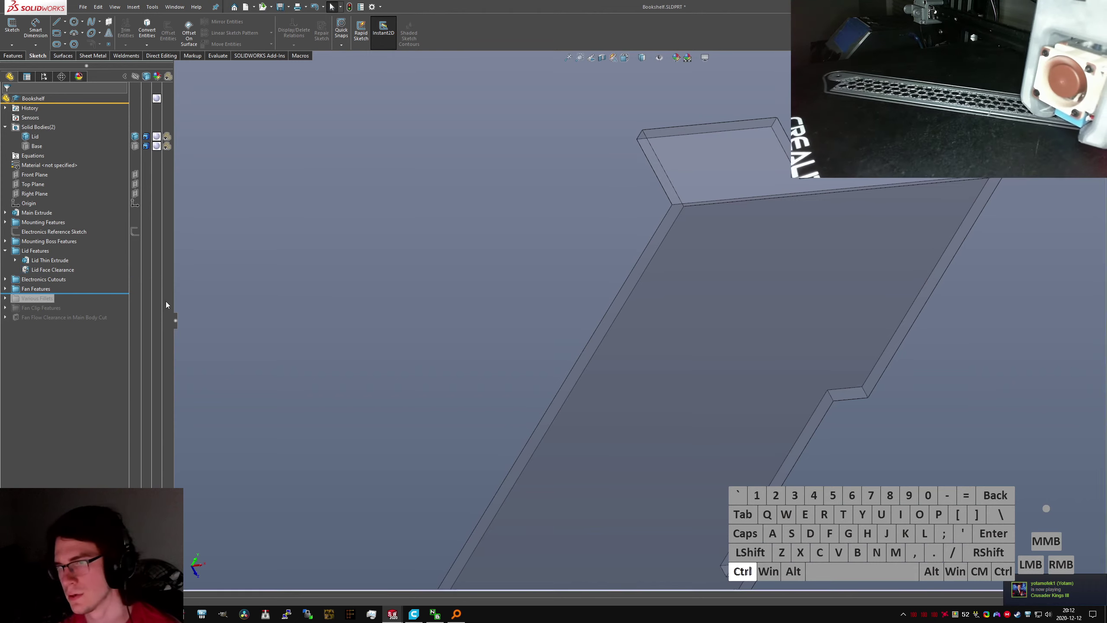
Collapse the Lid Features folder and show the Base body again
click(4, 251)
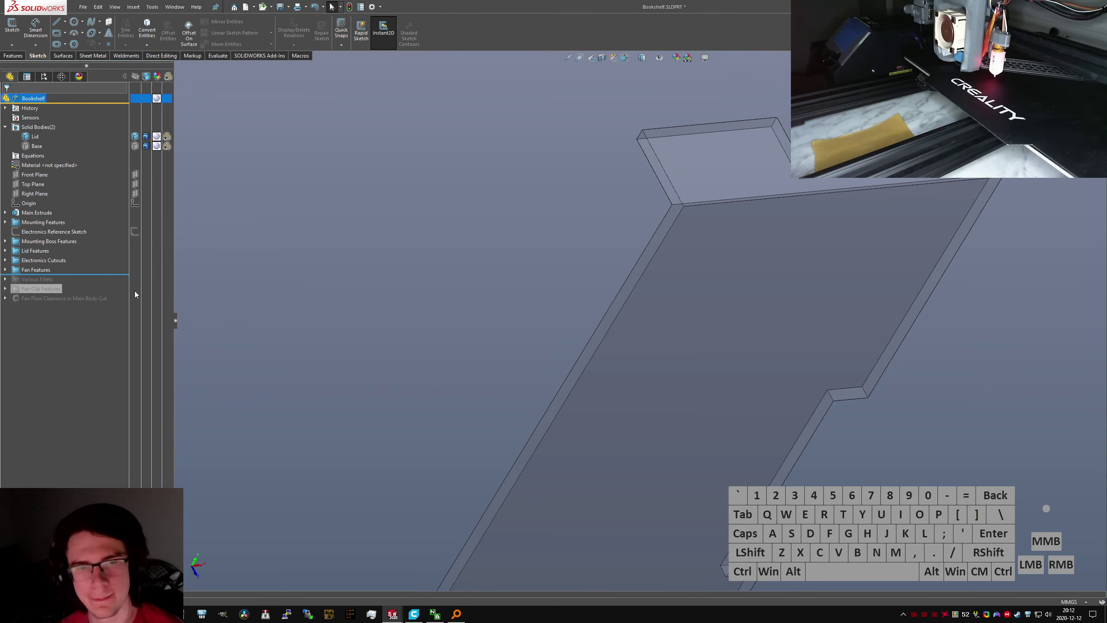
key(f)
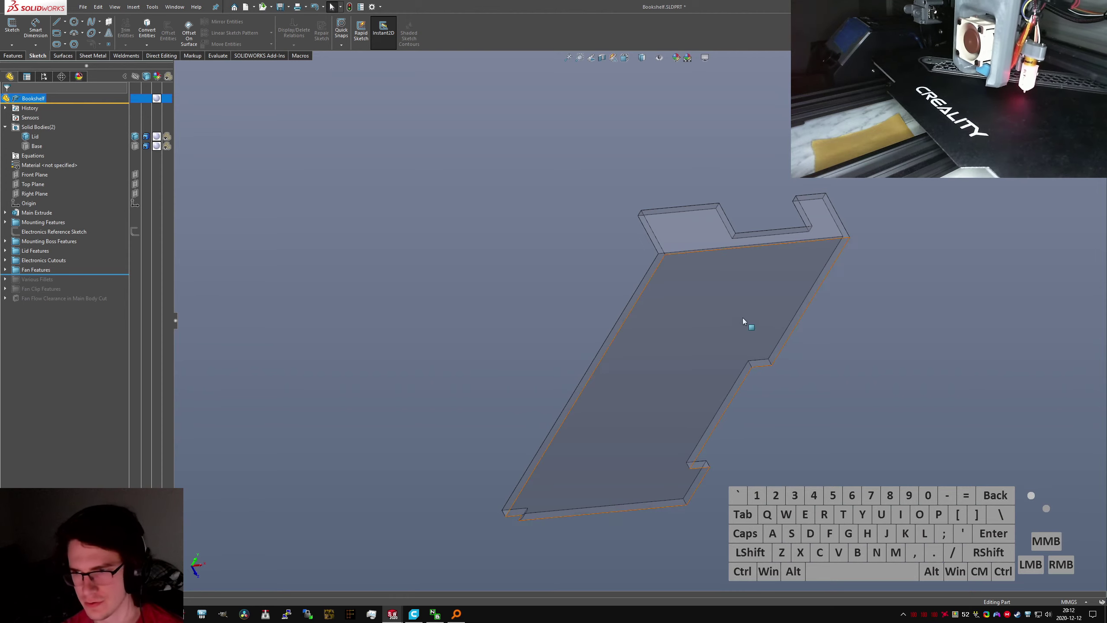
middle_drag(742, 317, 694, 260)
middle_drag(726, 337, 745, 366)
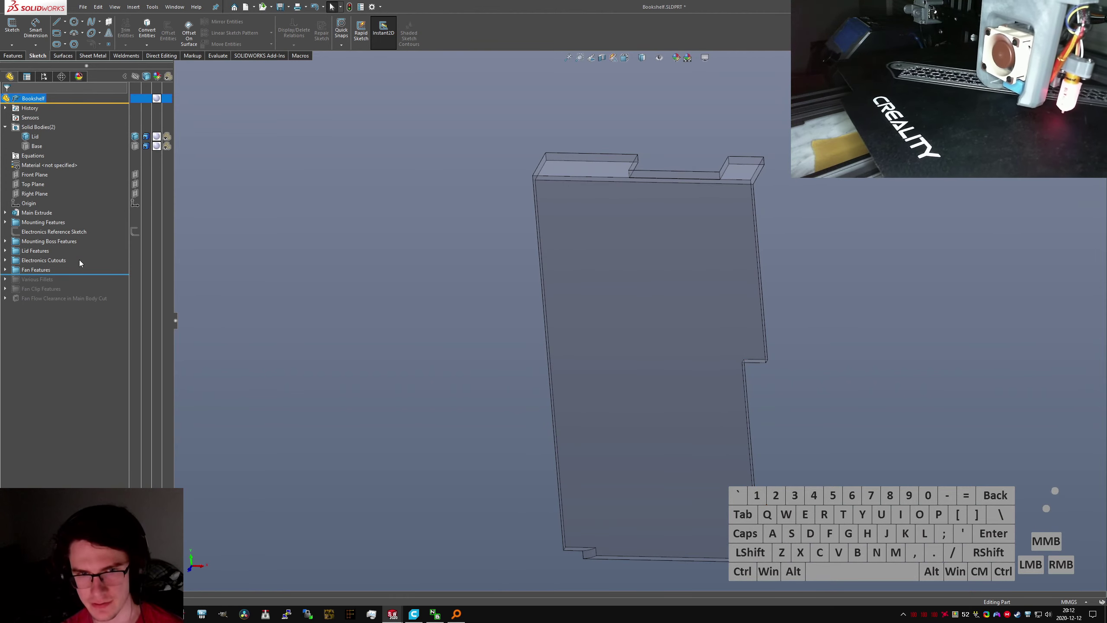
click(135, 146)
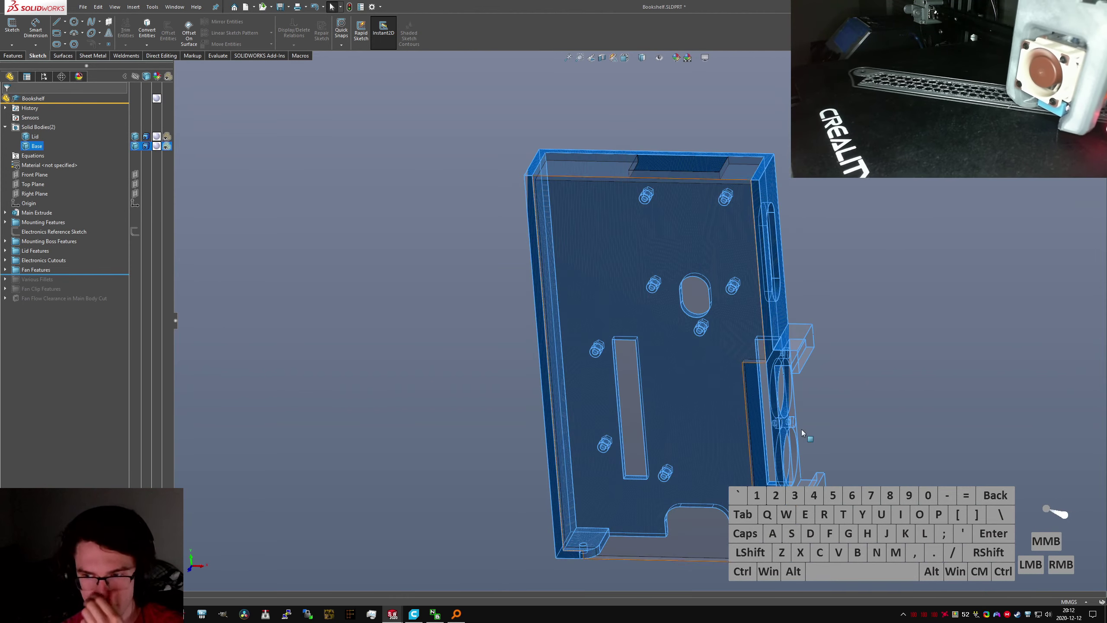
Examine the clearance between lid and base at the lower corner near the fan clips and mounting tab
click(751, 383)
scroll(751, 385, up, 3)
scroll(728, 354, down, 10)
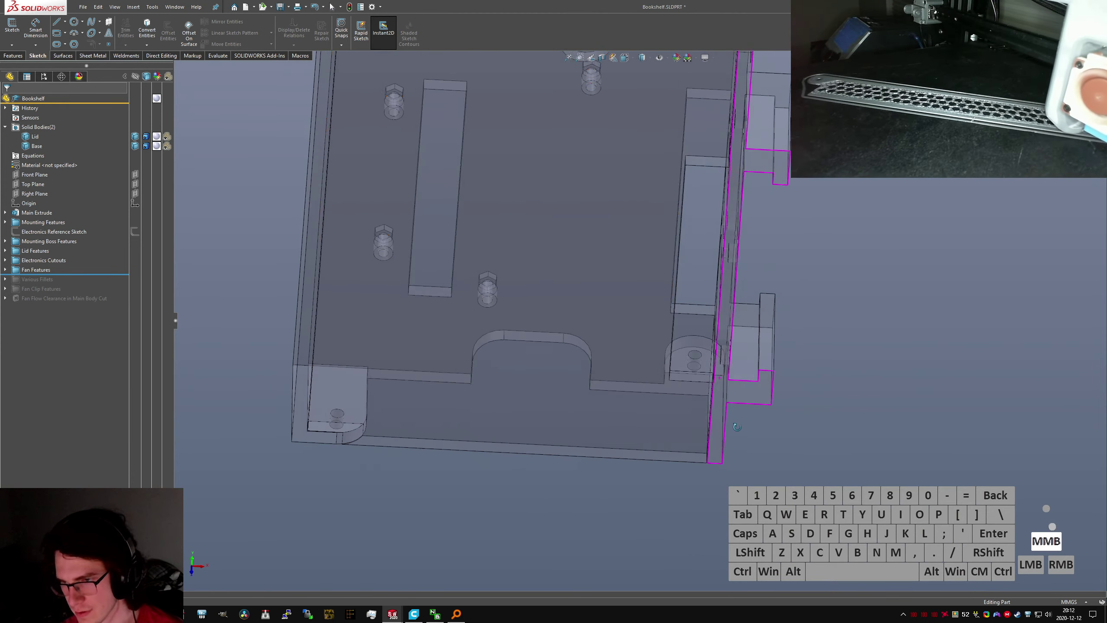
middle_drag(707, 360, 692, 412)
scroll(693, 411, up, 1)
scroll(691, 405, down, 6)
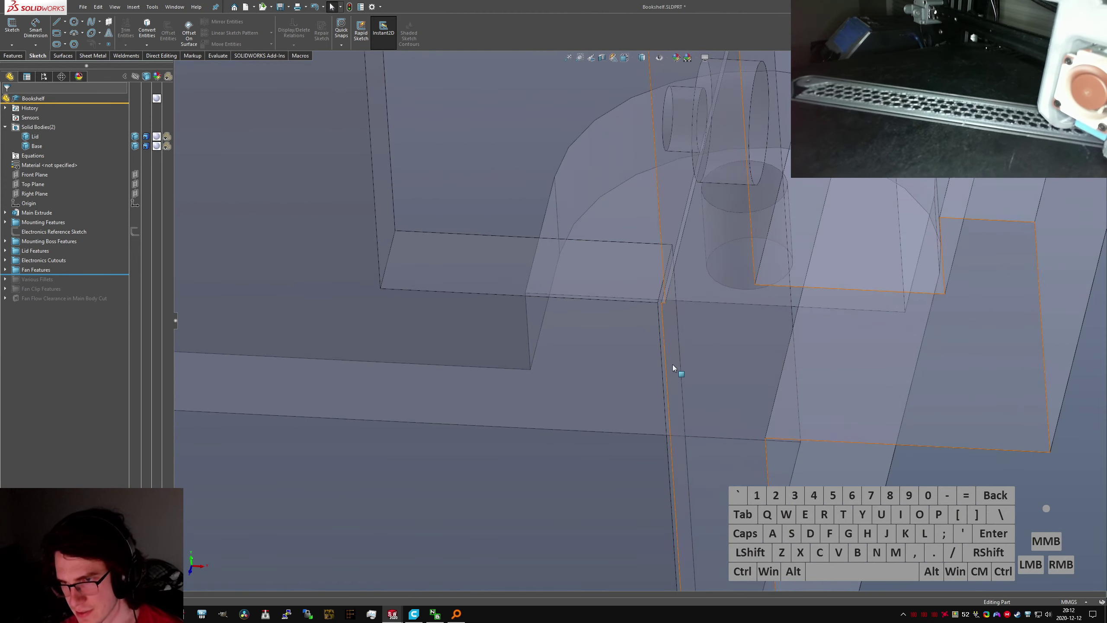
scroll(673, 364, up, 5)
click(688, 474)
scroll(636, 362, up, 3)
middle_drag(631, 363, 638, 295)
scroll(653, 236, up, 4)
scroll(672, 177, down, 8)
middle_drag(672, 177, 626, 263)
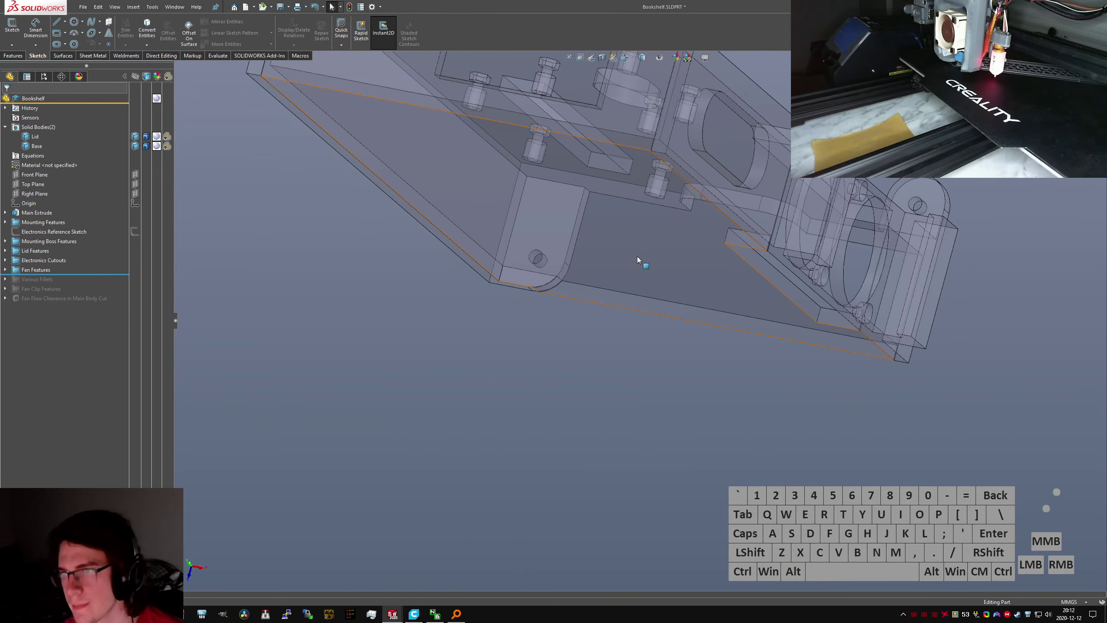
scroll(859, 349, down, 5)
middle_drag(784, 323, 755, 353)
scroll(755, 362, up, 5)
scroll(721, 414, down, 4)
Start an Extruded Boss with its sketch on the end face of the enclosure wall beside the fan mount
click(724, 416)
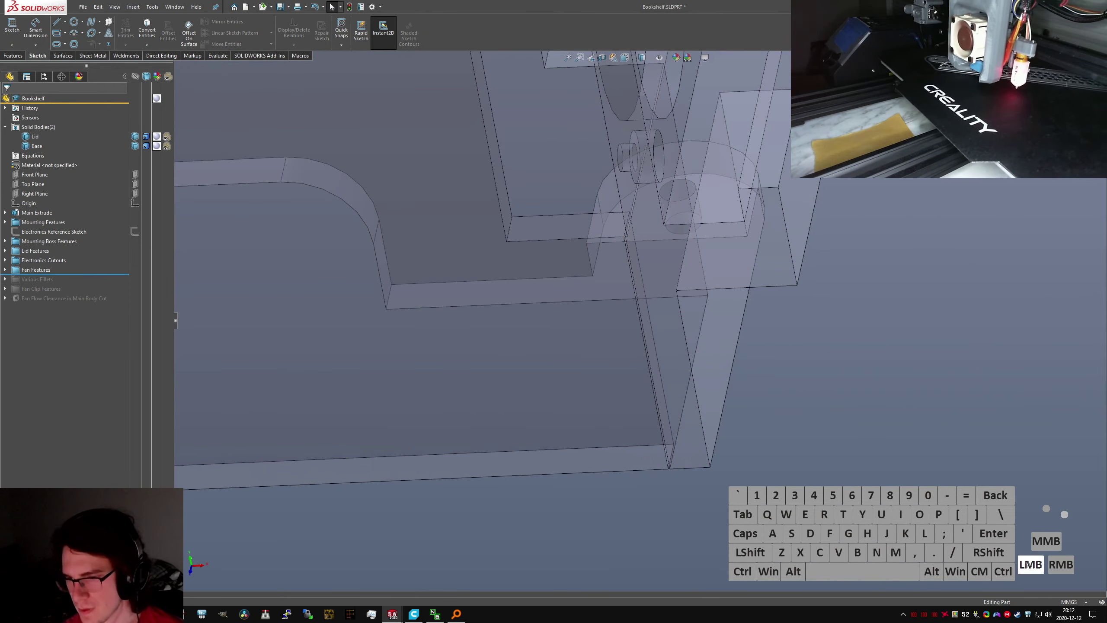
text(truded boss)
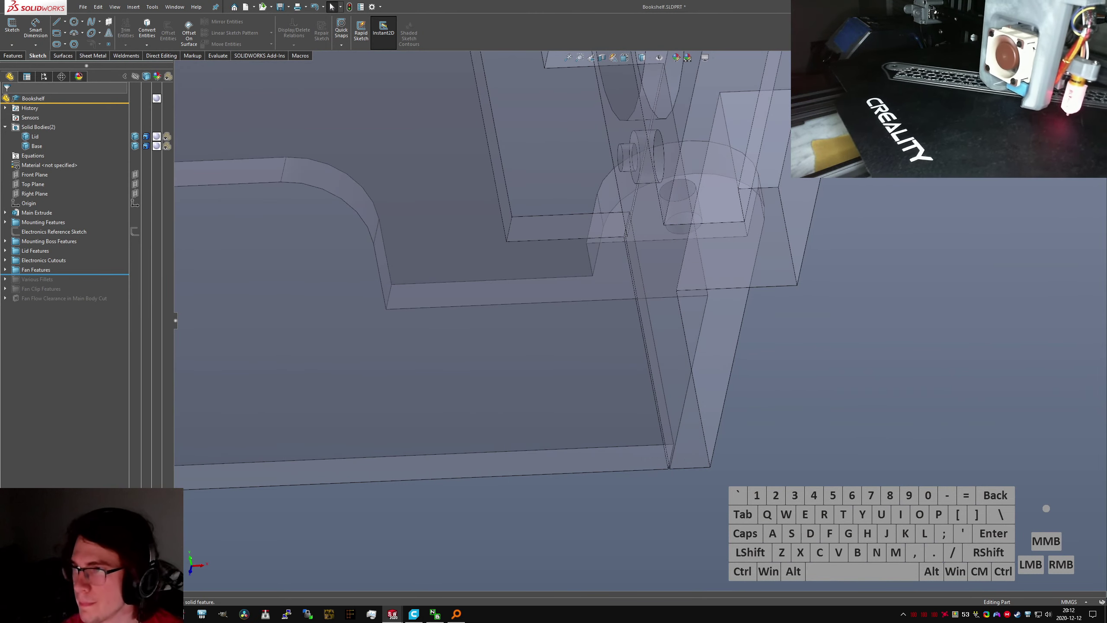
key(Return)
key(ctrl+6)
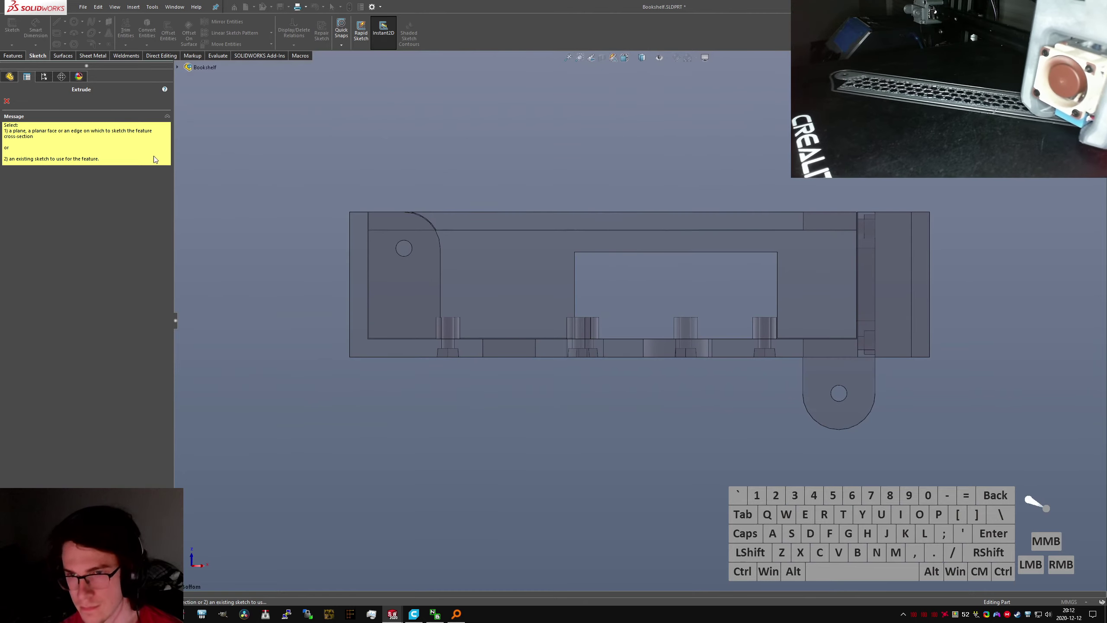
click(183, 68)
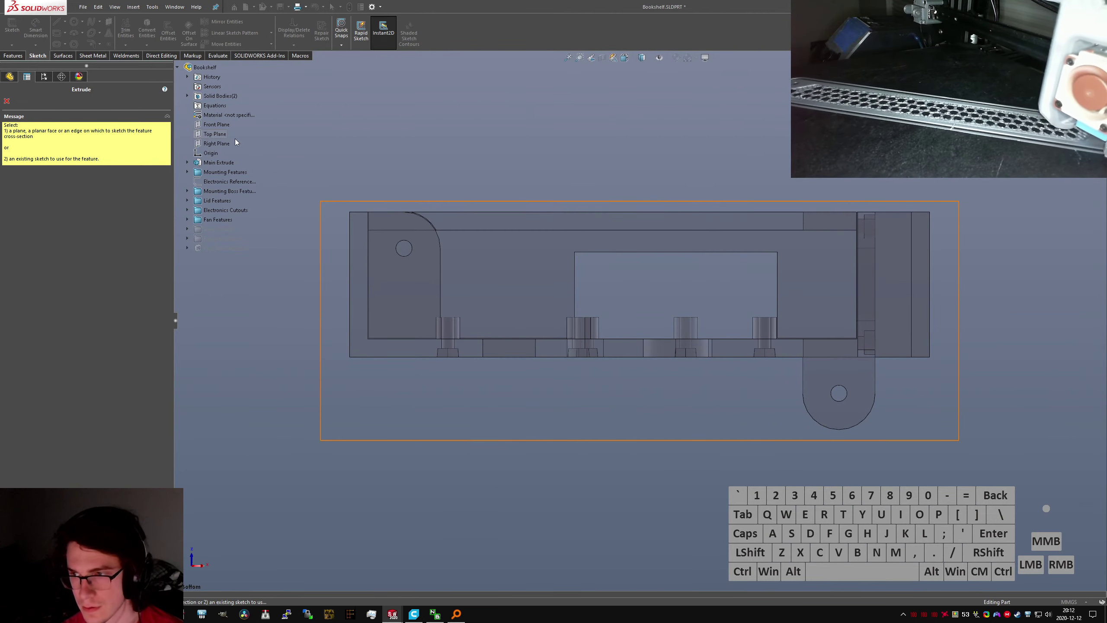
scroll(886, 231, down, 4)
middle_drag(886, 231, 854, 339)
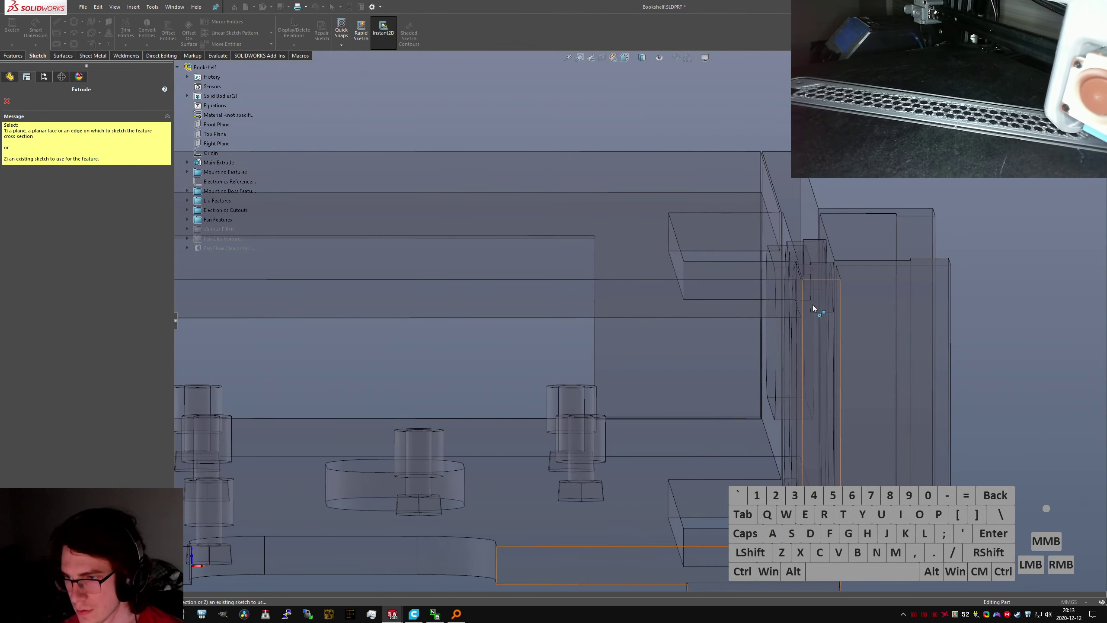
key(ctrl+6)
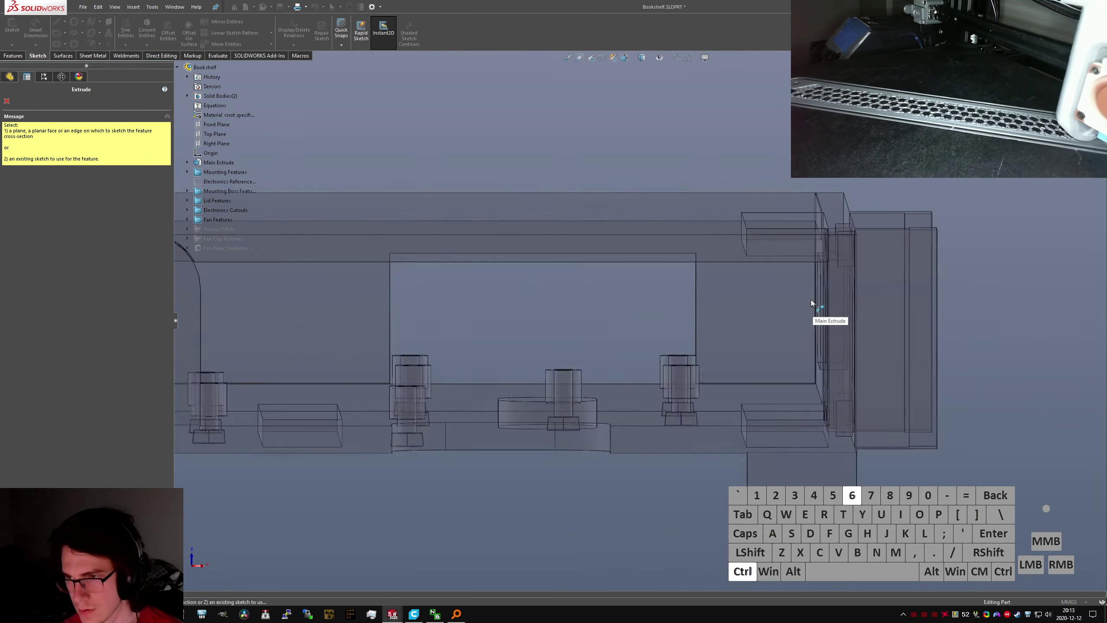
scroll(740, 231, down, 3)
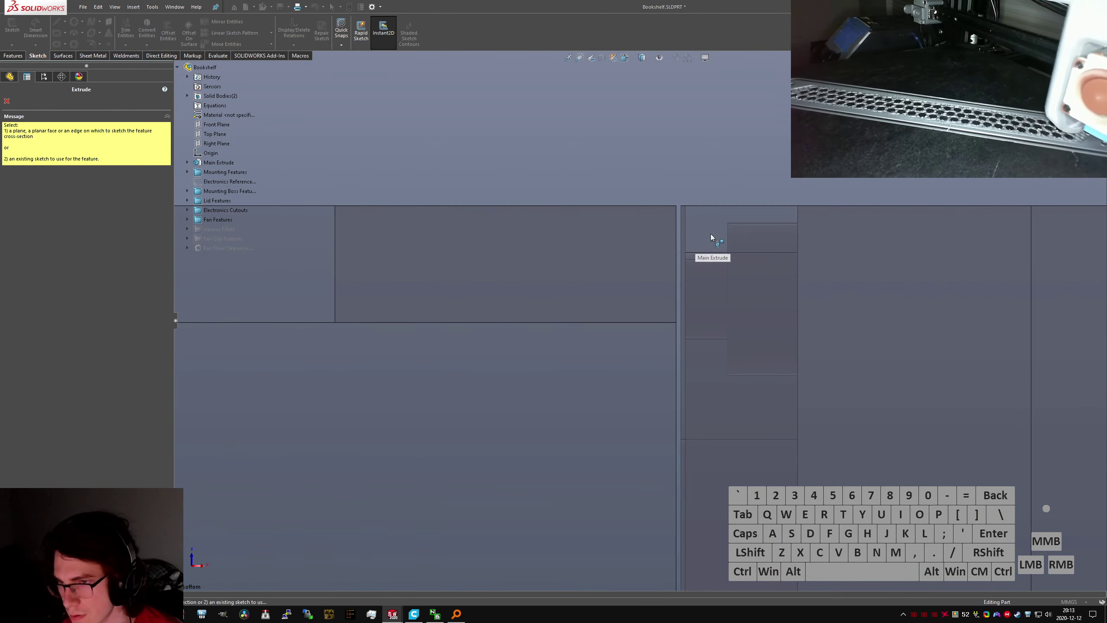
click(711, 234)
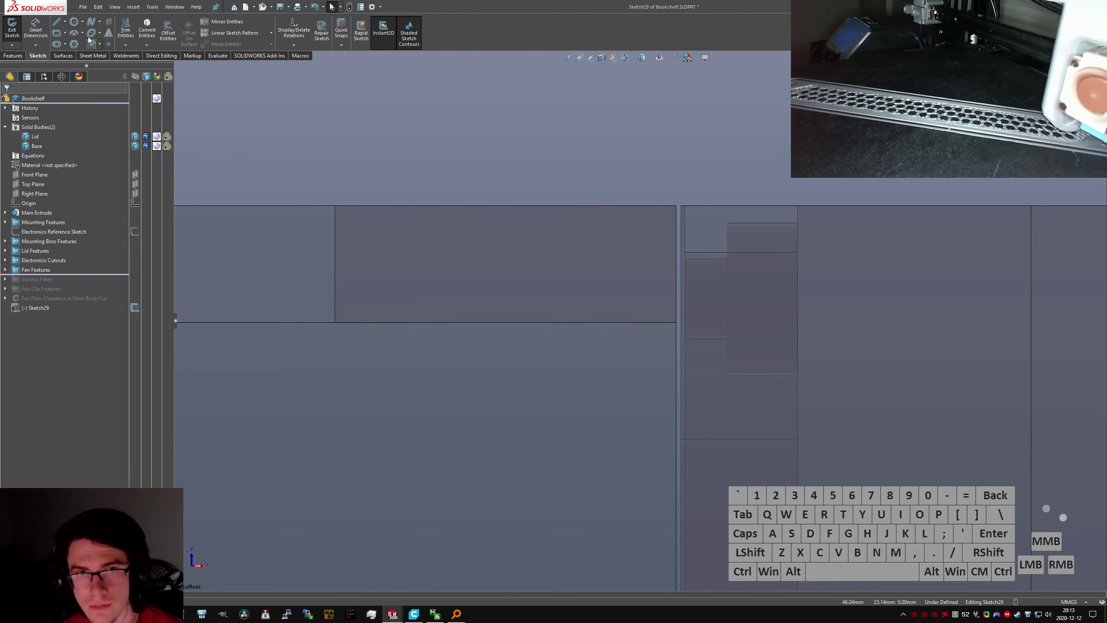
click(600, 262)
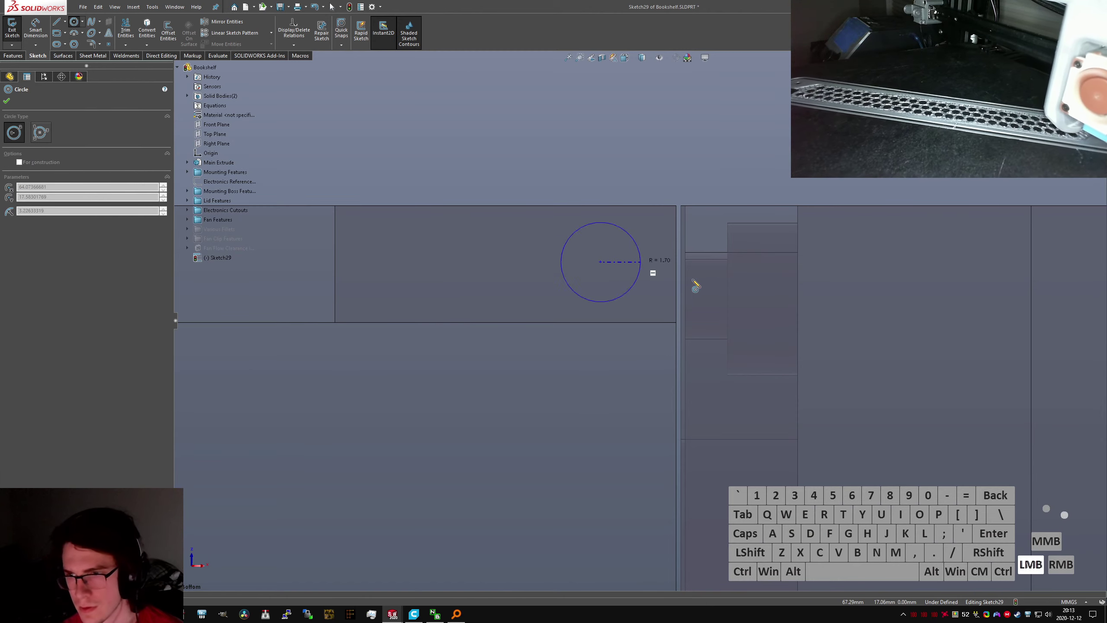
key(Escape)
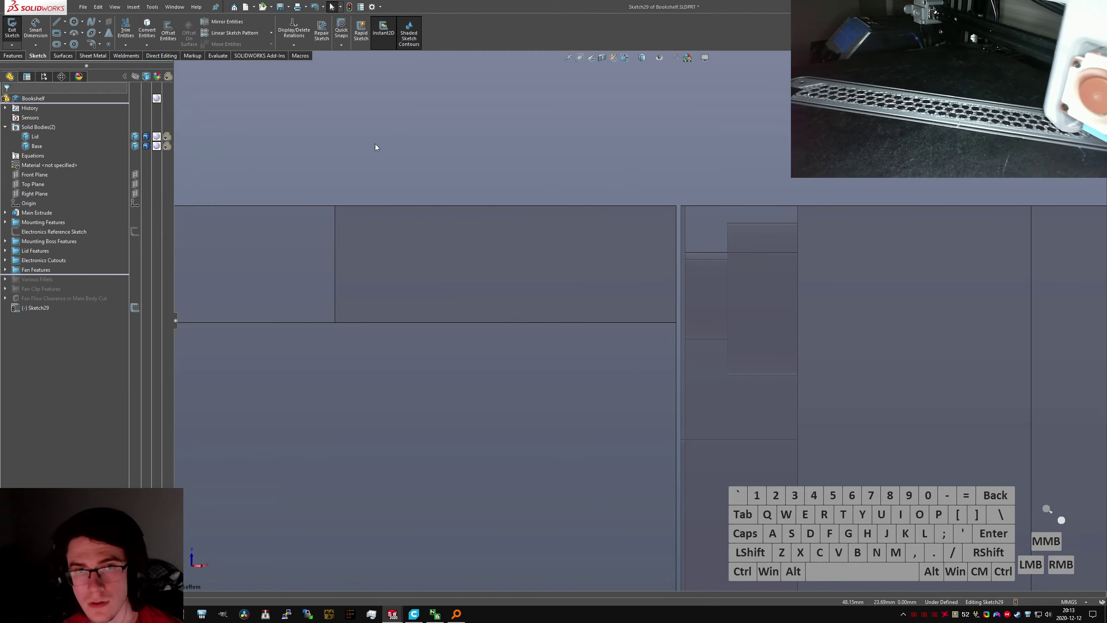
Switch to the PSU Enclosure V2 part and examine the dimensioned profile sketch of the Snap Volume Extrude
key(ctrl+Tab)
key(ctrl+Tab)
key(ctrl+shift+Tab)
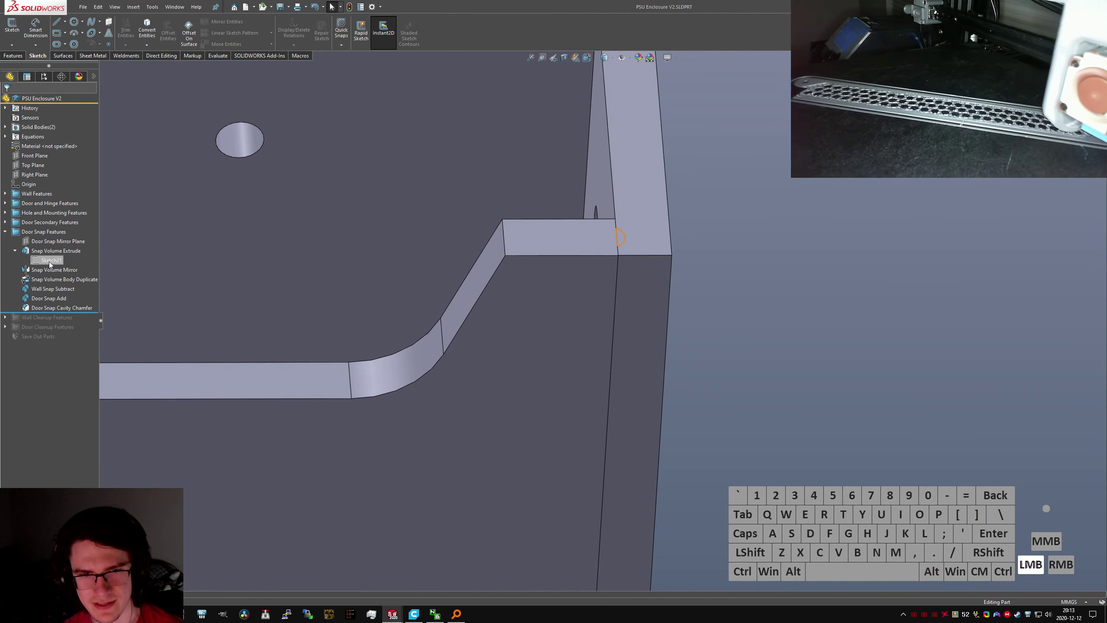
click(50, 261)
key(ctrl+5)
scroll(772, 380, down, 5)
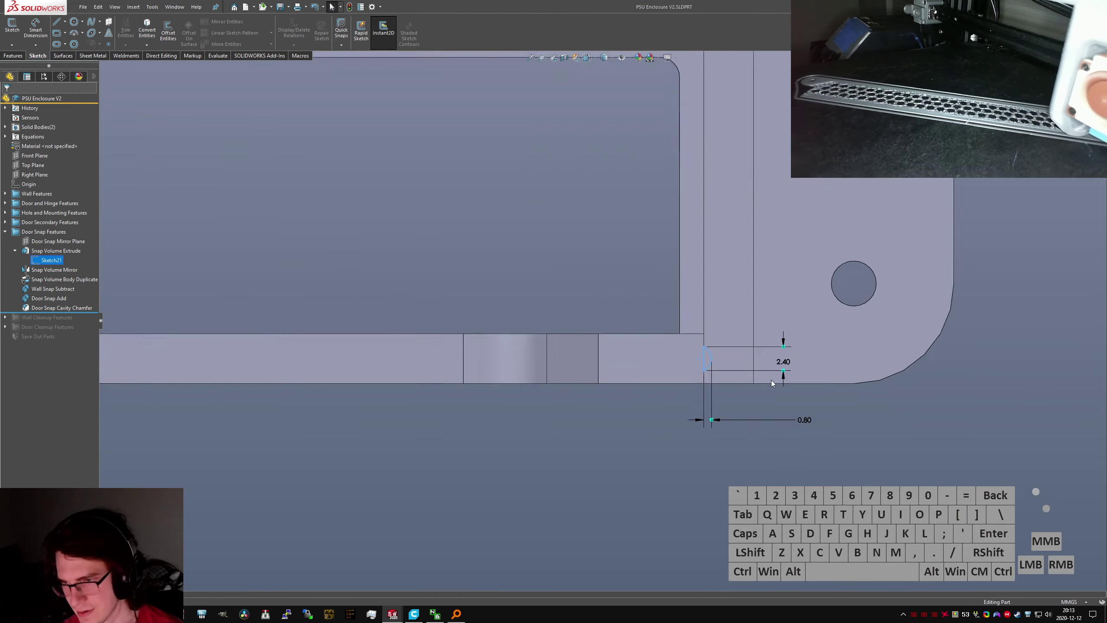
scroll(771, 380, down, 4)
scroll(612, 331, up, 3)
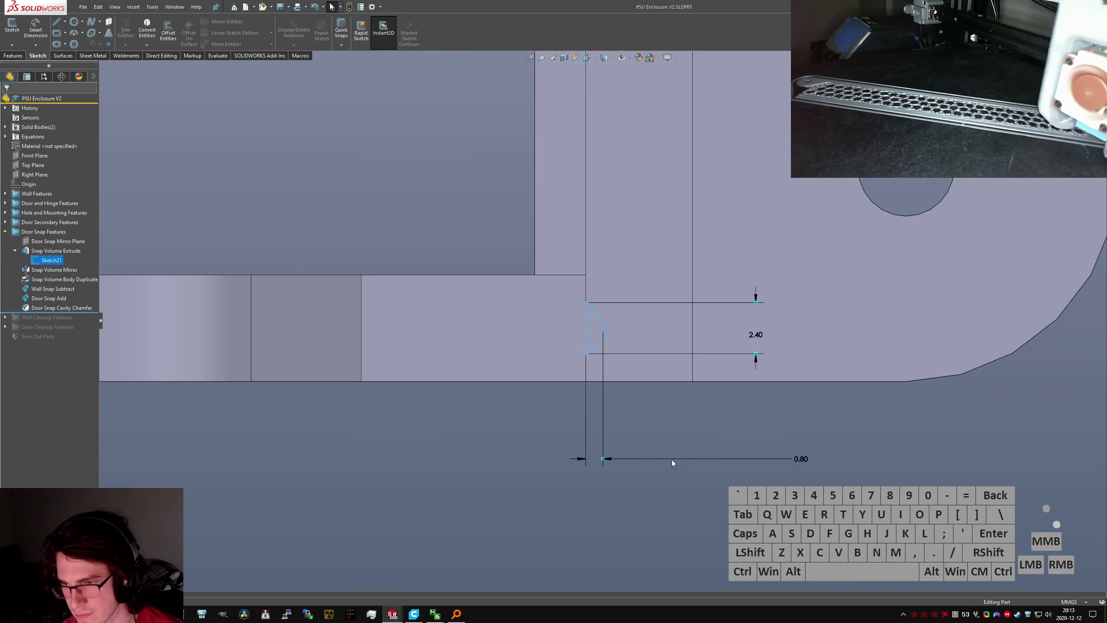
Return to the Bookshelf sketch and draw a circle near the corner beside the gap between lid and base
key(ctrl+Tab)
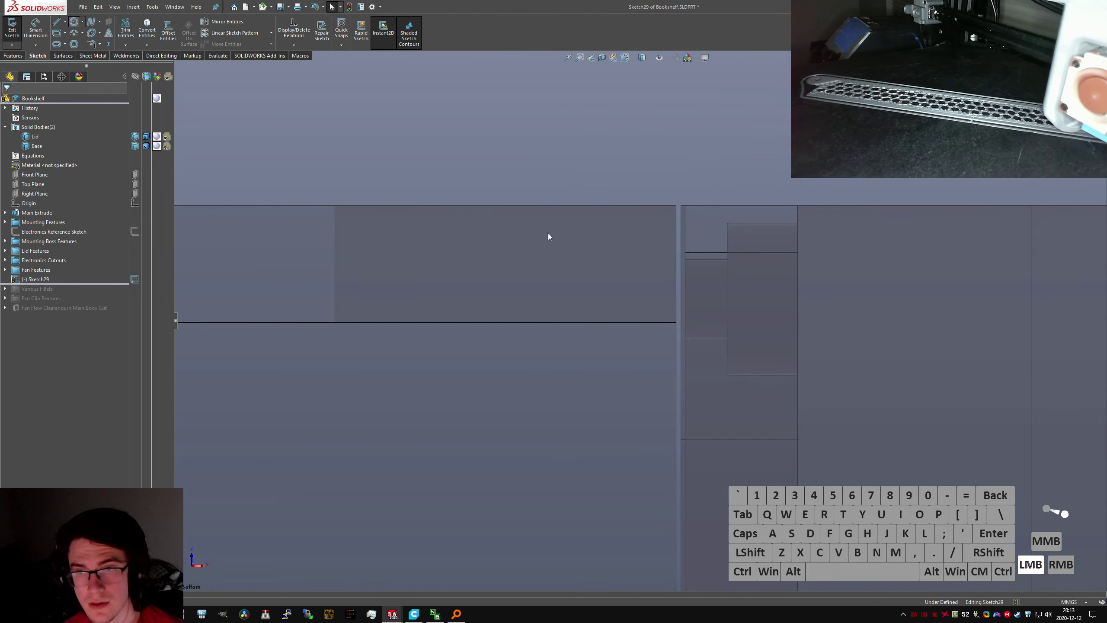
click(603, 275)
click(652, 285)
key(Escape)
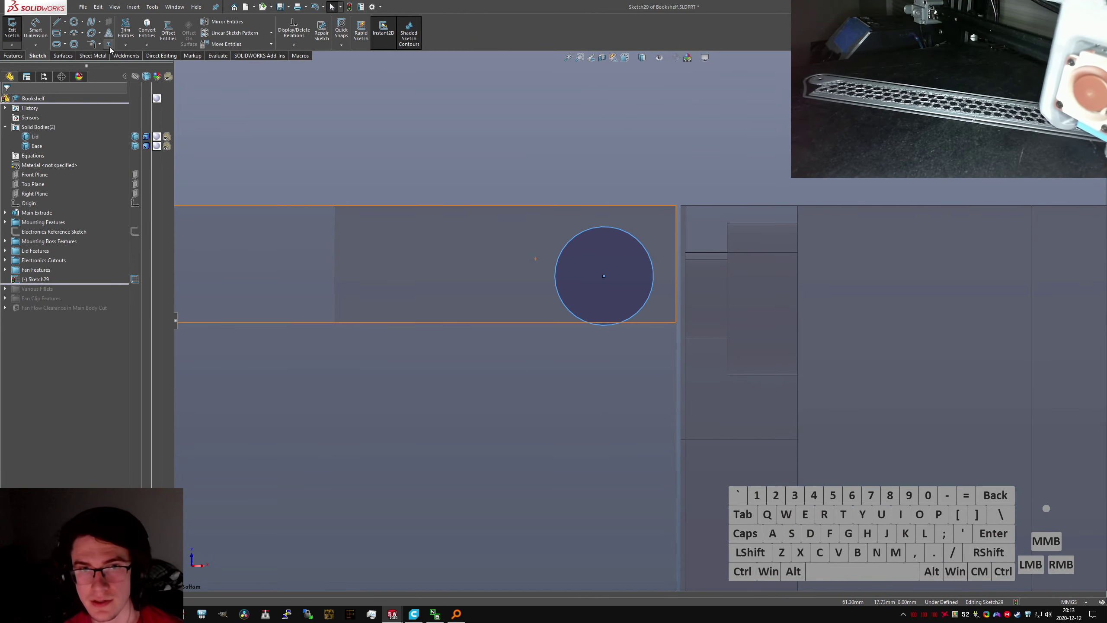
Place two points on the circle's fan-side arc, above and below its centre, and align them vertically
click(634, 240)
click(636, 239)
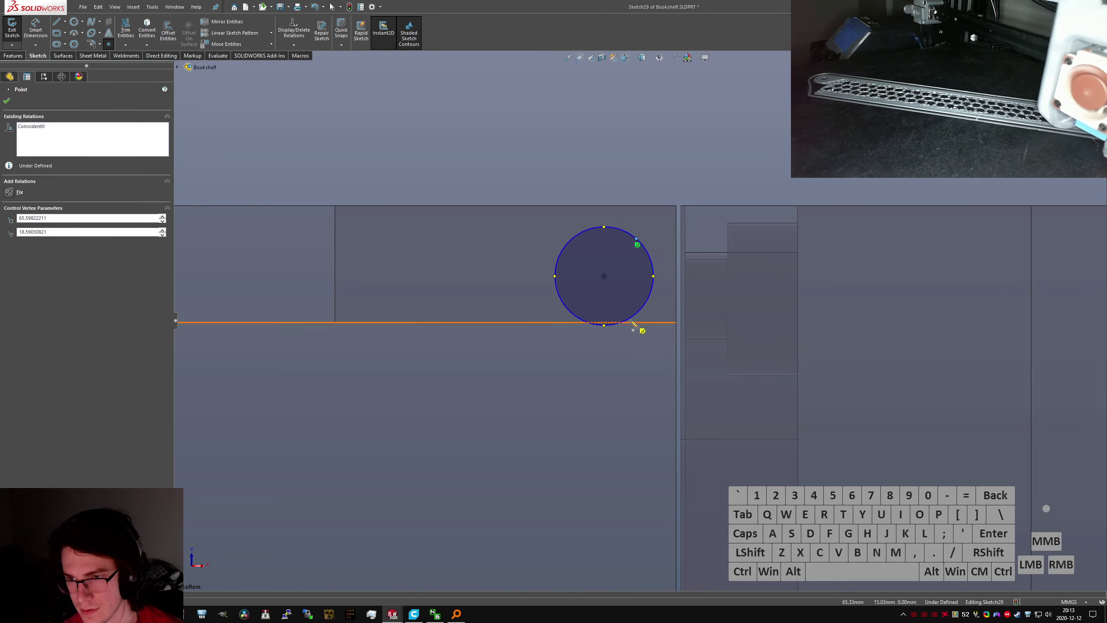
click(632, 316)
key(Escape)
ctrl+click(636, 239)
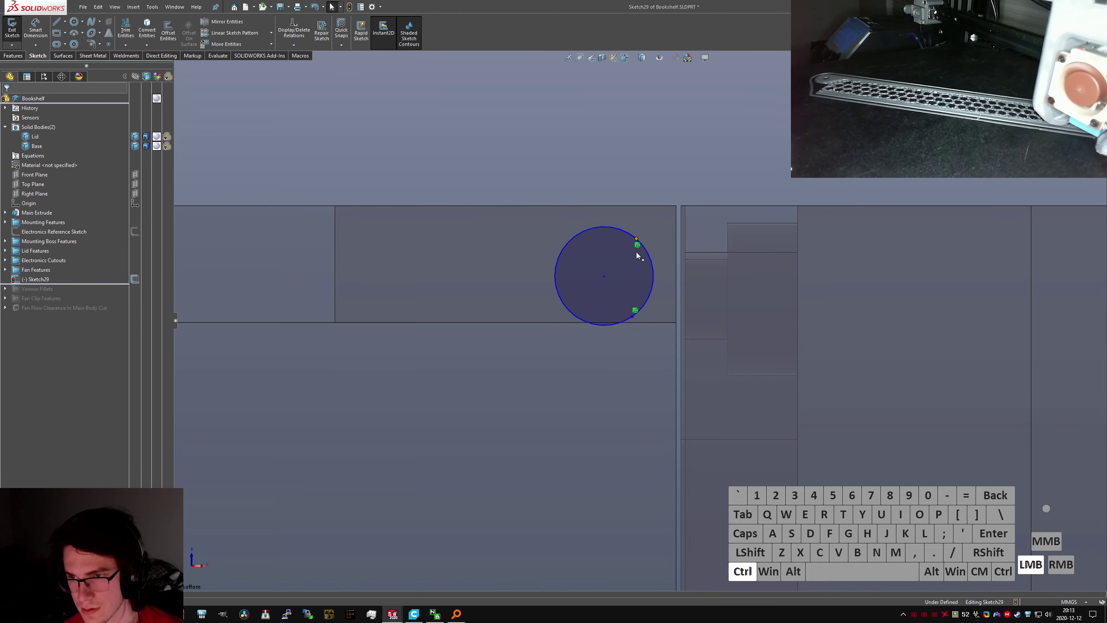
ctrl+click(632, 316)
key(alt+v)
click(709, 157)
Connect the two points on the circle with a vertical line and convert it to construction geometry
right_drag(721, 160, 638, 319)
drag(632, 319, 637, 324)
mouse_move(653, 134)
right_down()
mouse_move(609, 290)
mouse_move(625, 310)
right_up()
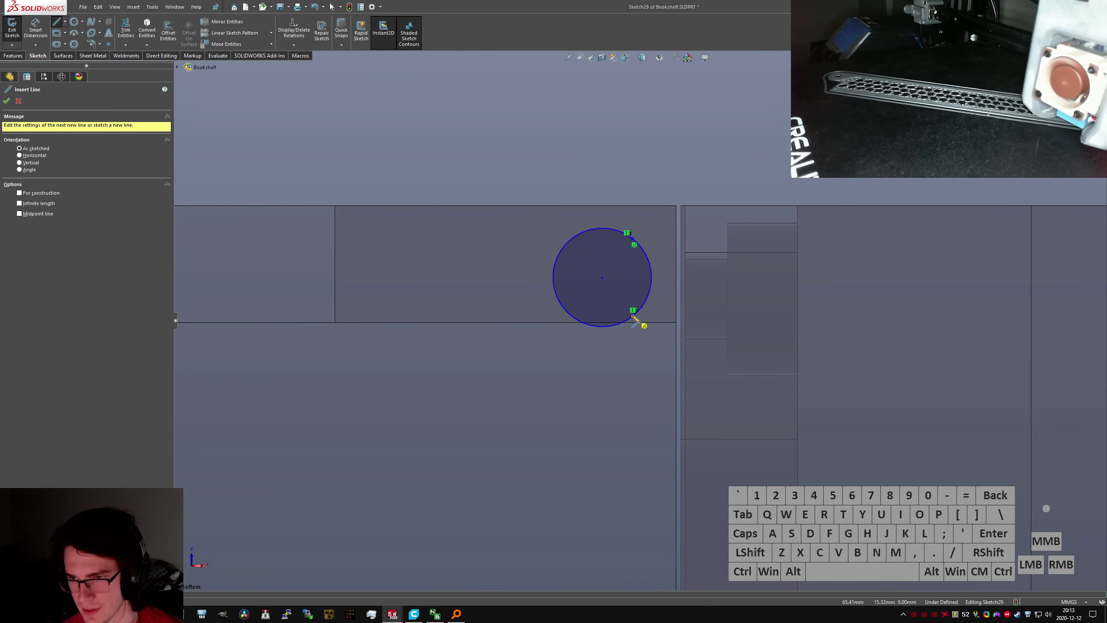
click(632, 317)
click(632, 239)
key(Escape)
click(632, 252)
key(alt+c)
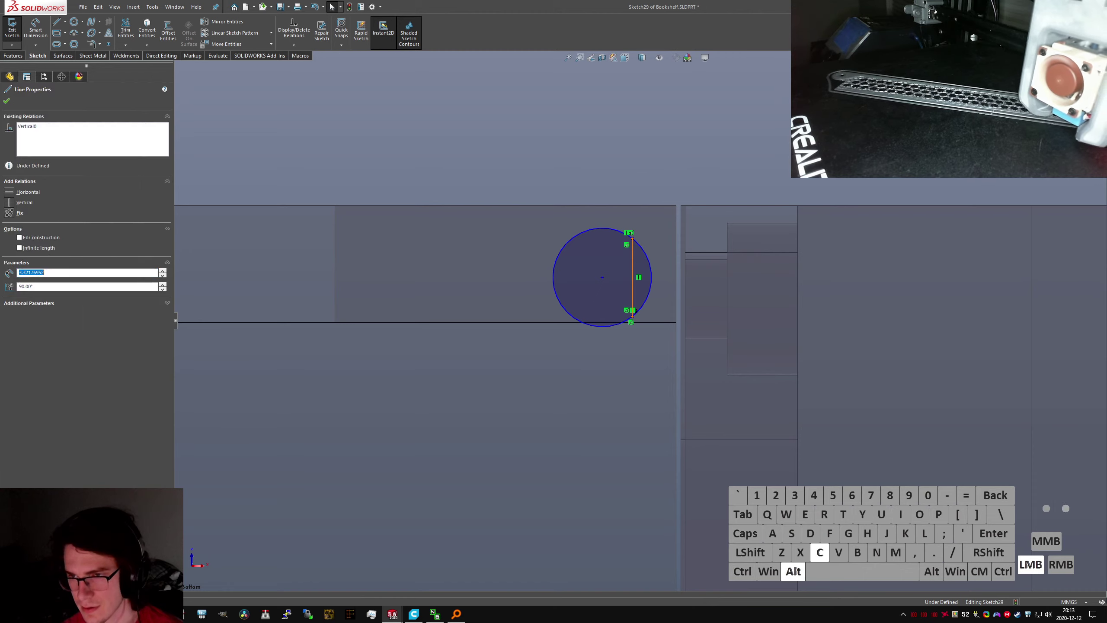
click(657, 154)
Dimension the distance from the construction line to the circle's outermost fan-side edge as 0.8 mm
right_drag(657, 161, 638, 269)
shift+click(633, 274)
shift+click(657, 281)
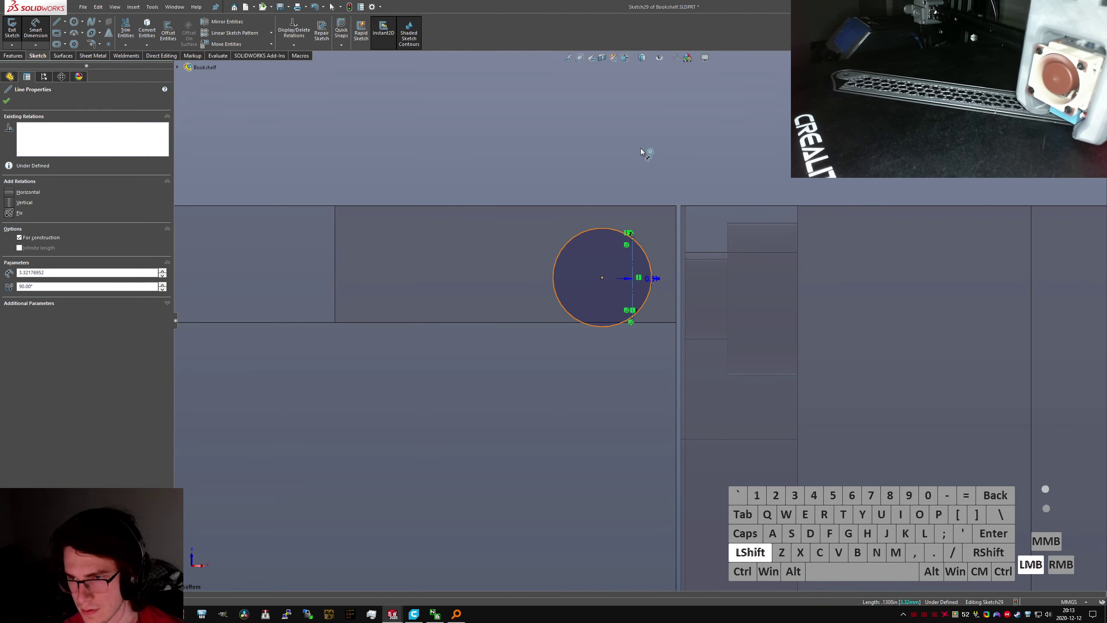
click(646, 126)
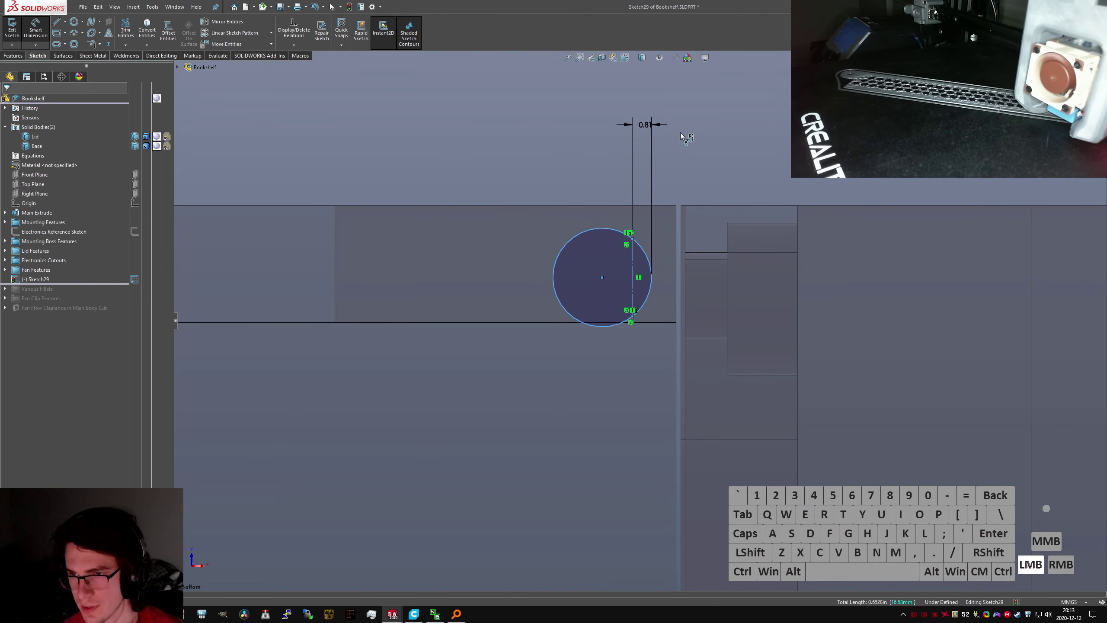
text(.8)
key(Return)
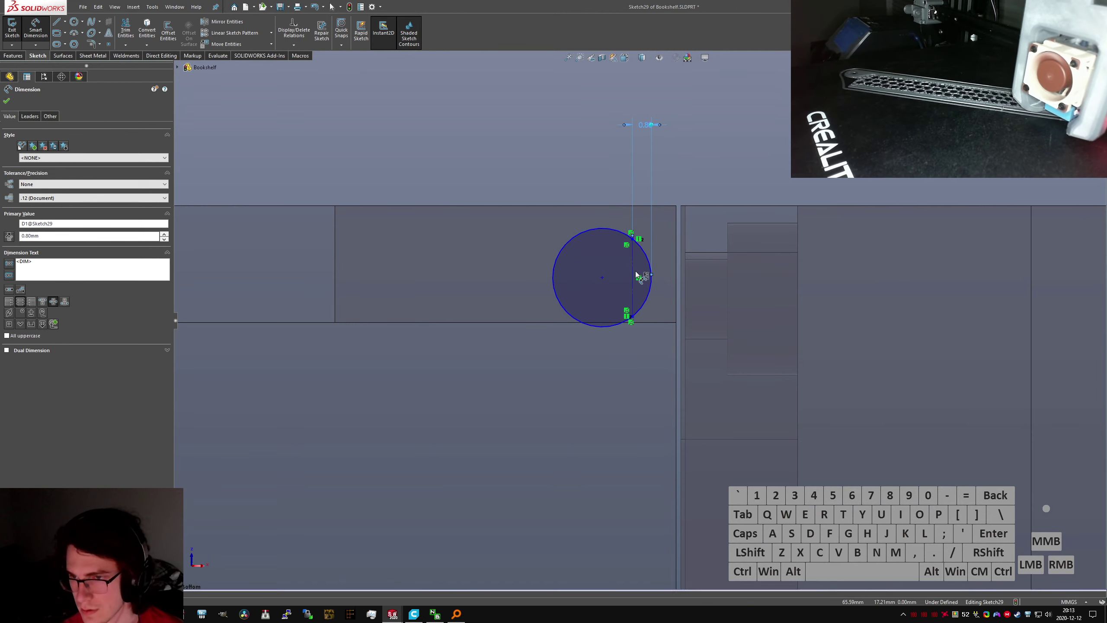
Dimension the vertical construction line's length as 2.4 mm
click(631, 278)
click(477, 284)
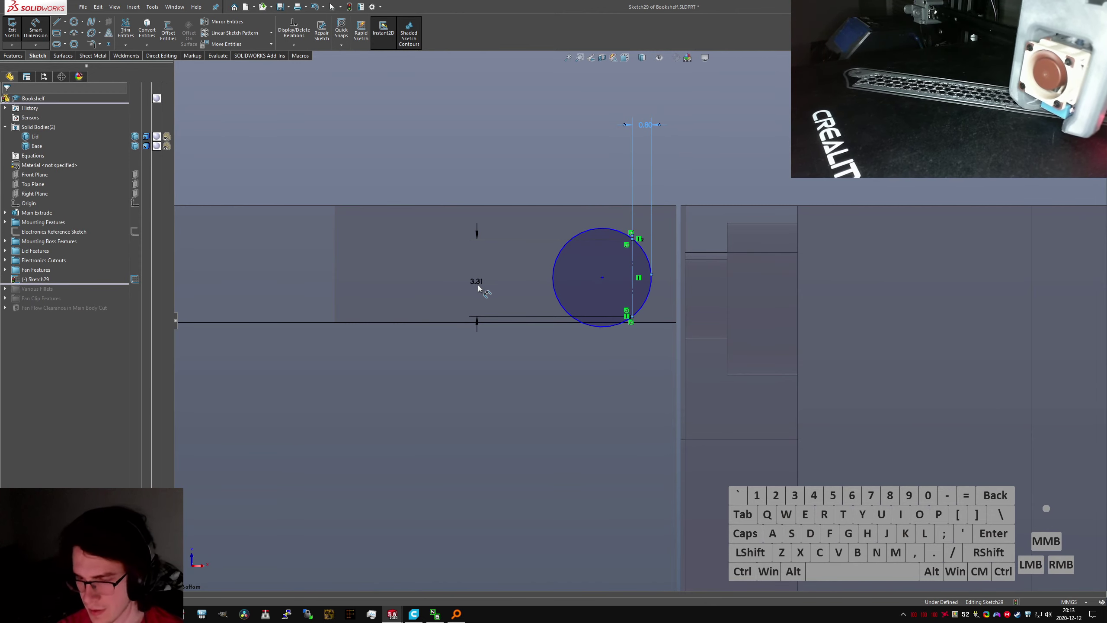
text(2.4)
key(Return)
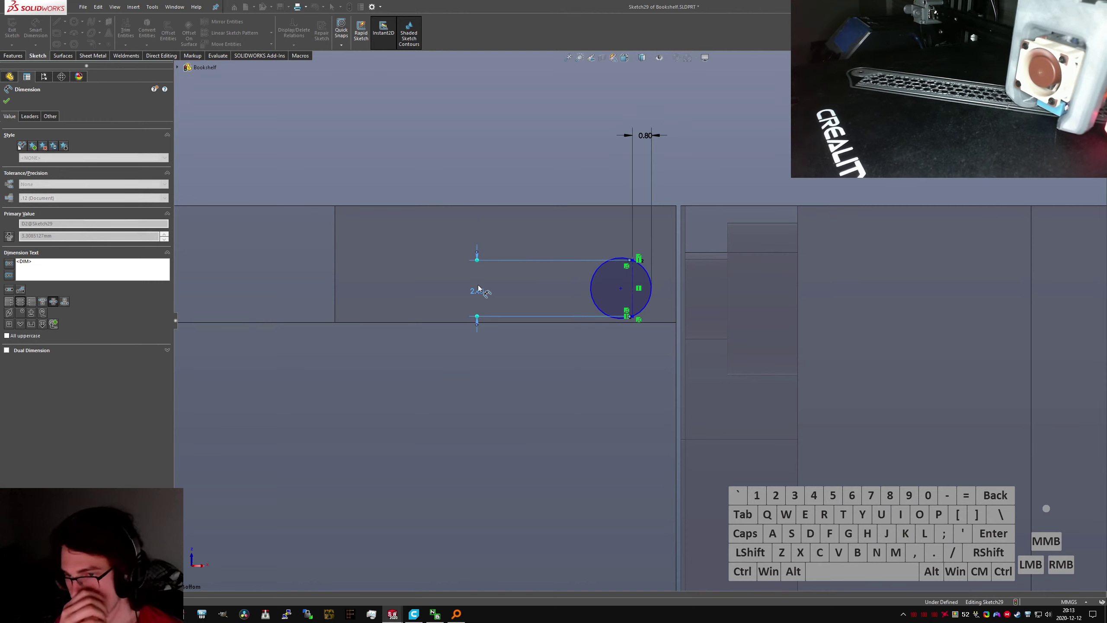
key(Escape)
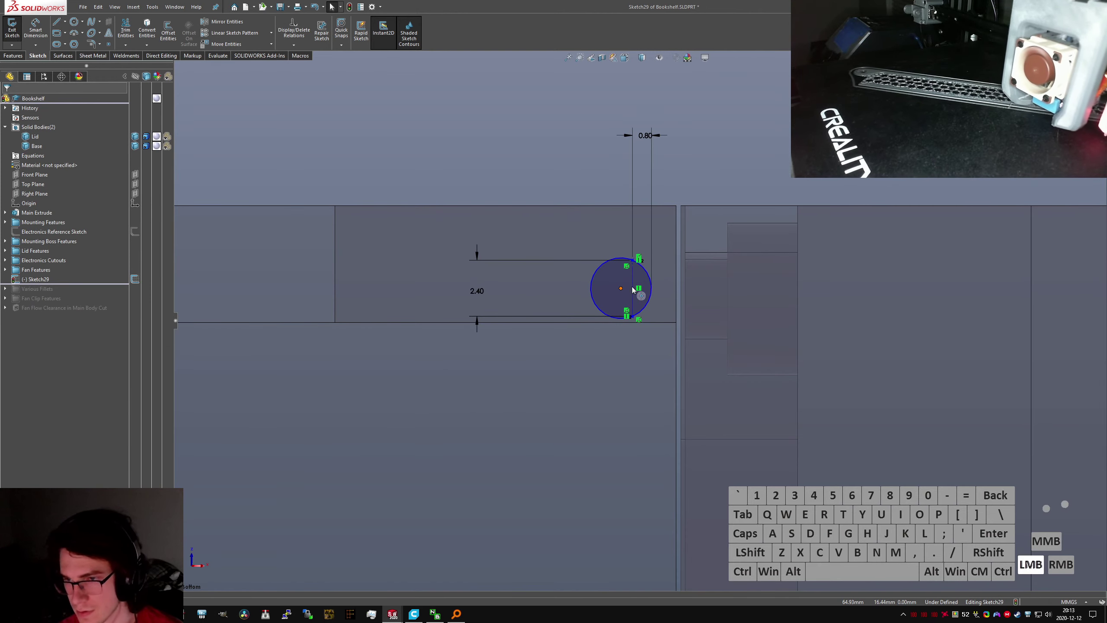
Move the circle to the gap between lid and base and make its construction line collinear with the vertical wall edge there
drag(633, 290, 671, 272)
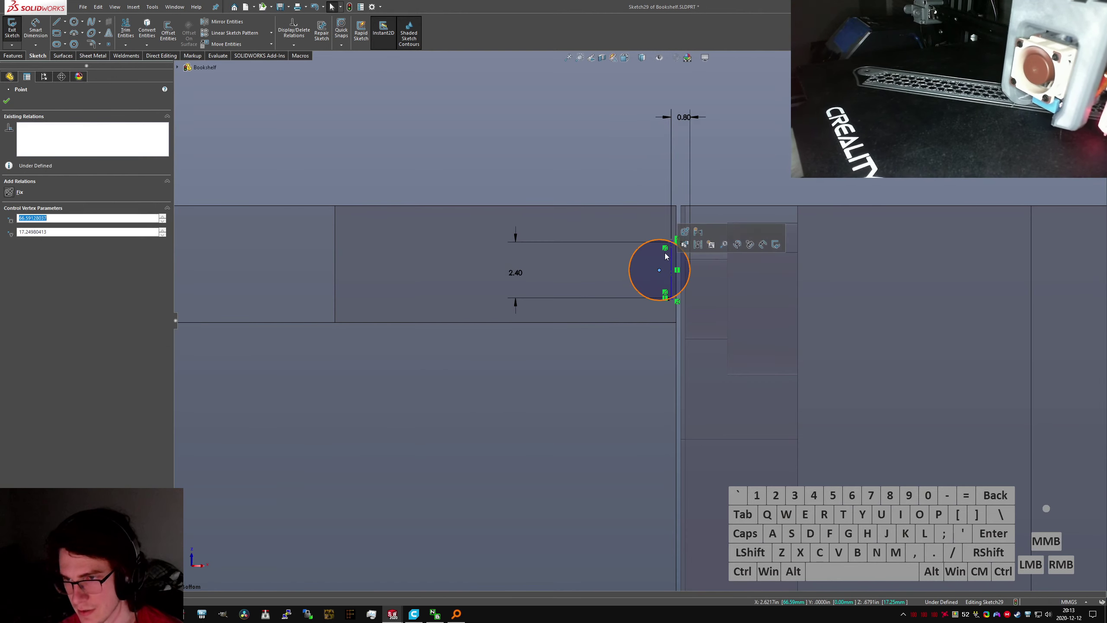
click(639, 186)
scroll(680, 233, down, 3)
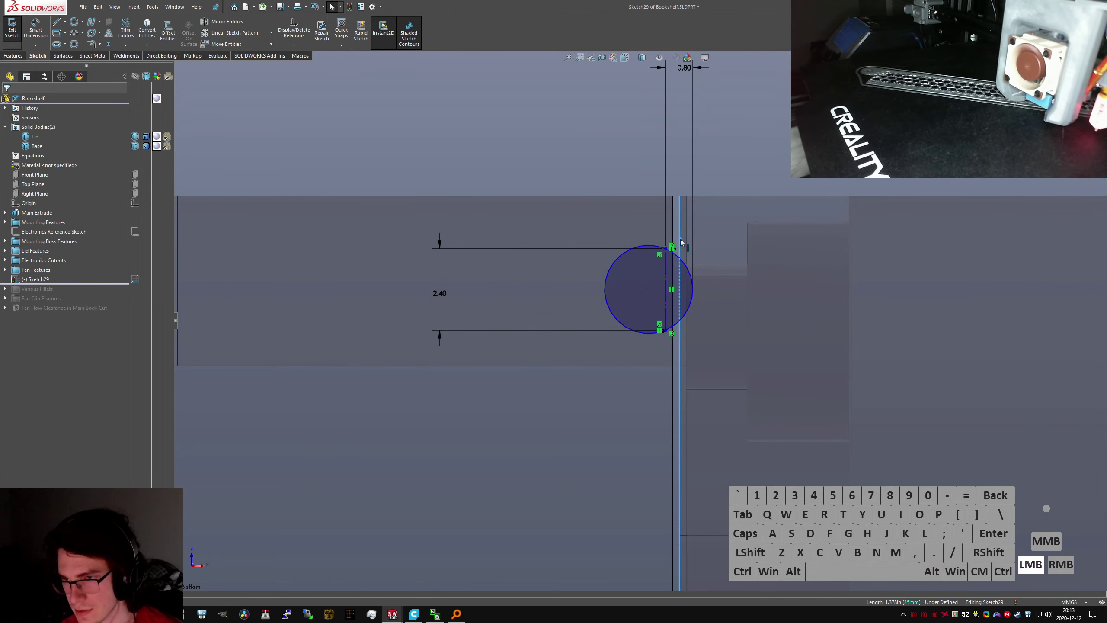
middle_drag(668, 202, 677, 230)
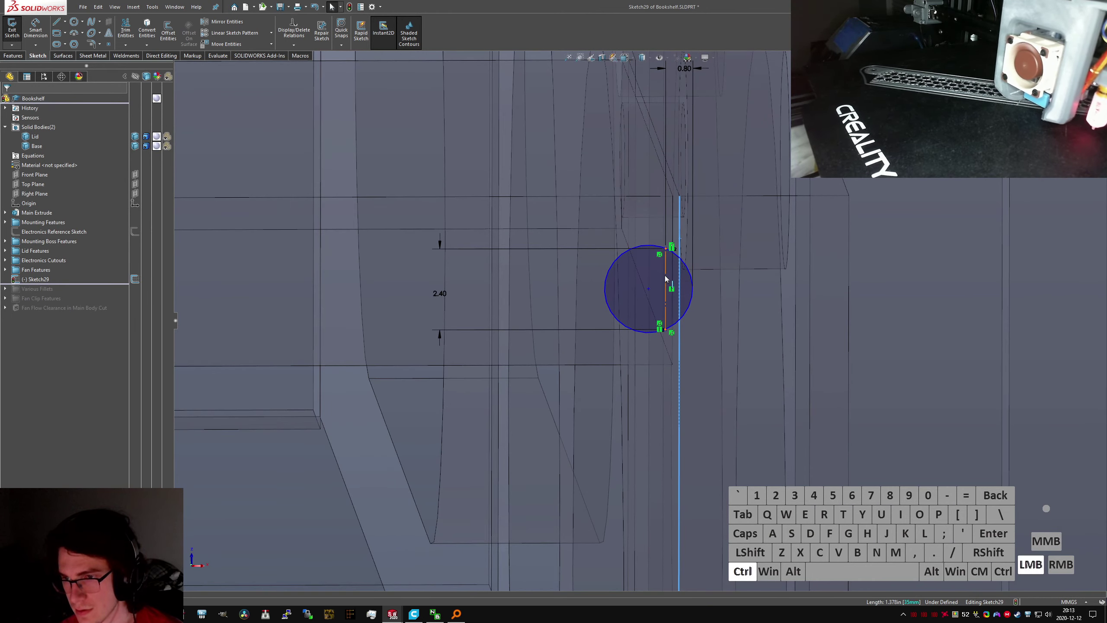
ctrl+click(666, 279)
click(13, 242)
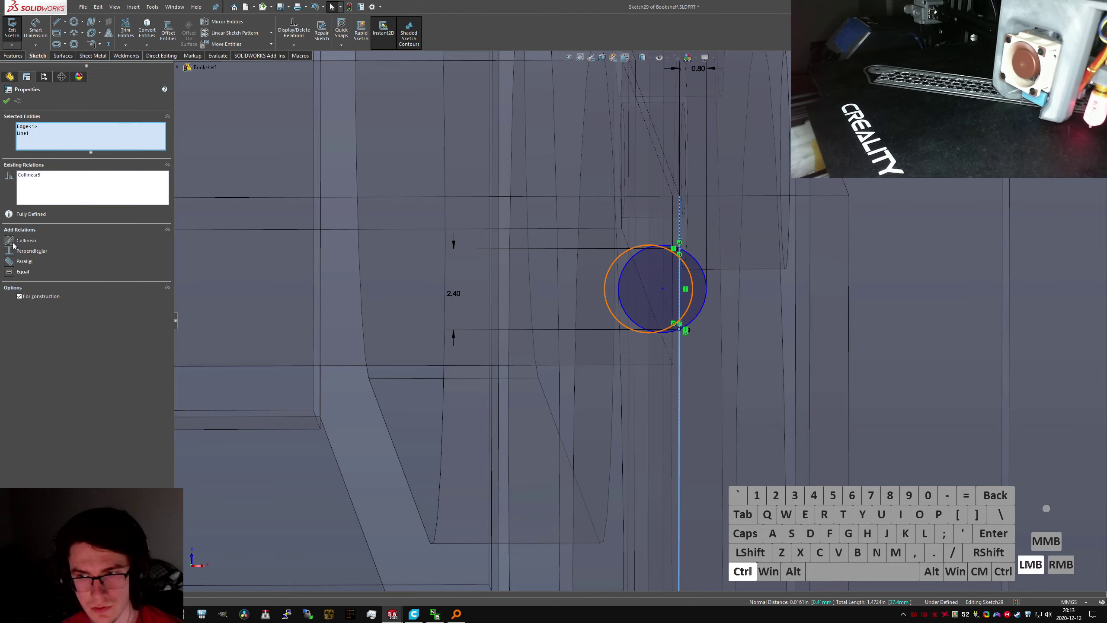
key(ctrl+6)
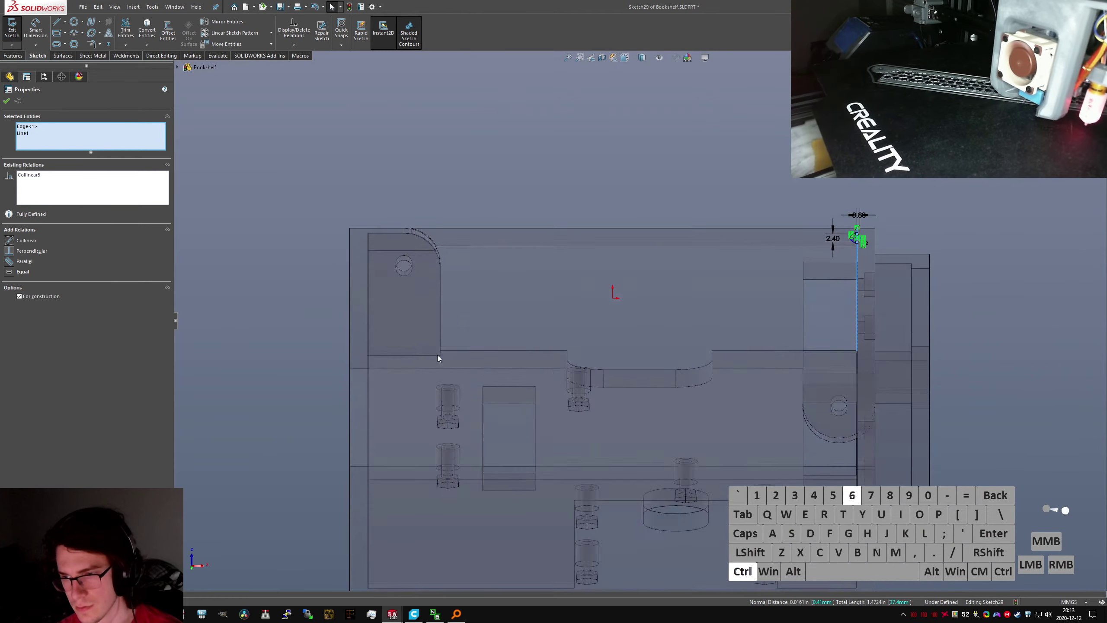
click(837, 264)
scroll(837, 262, down, 8)
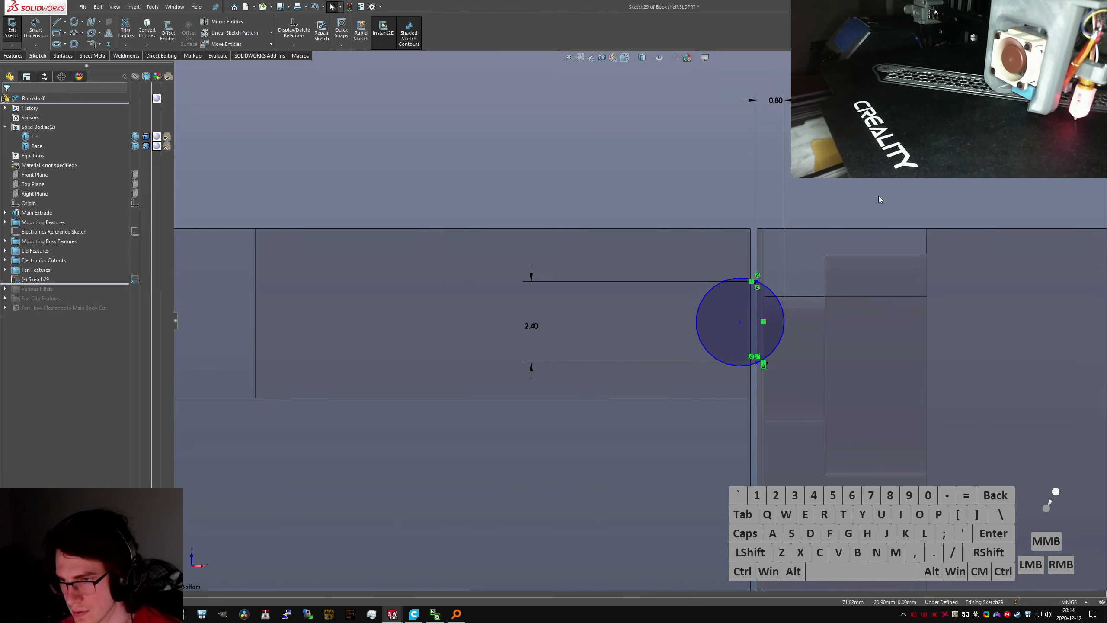
Draw a short line from the midpoint of the lid's end edge to the midpoint of the circle's vertical line and make it horizontal
right_drag(744, 322, 753, 305)
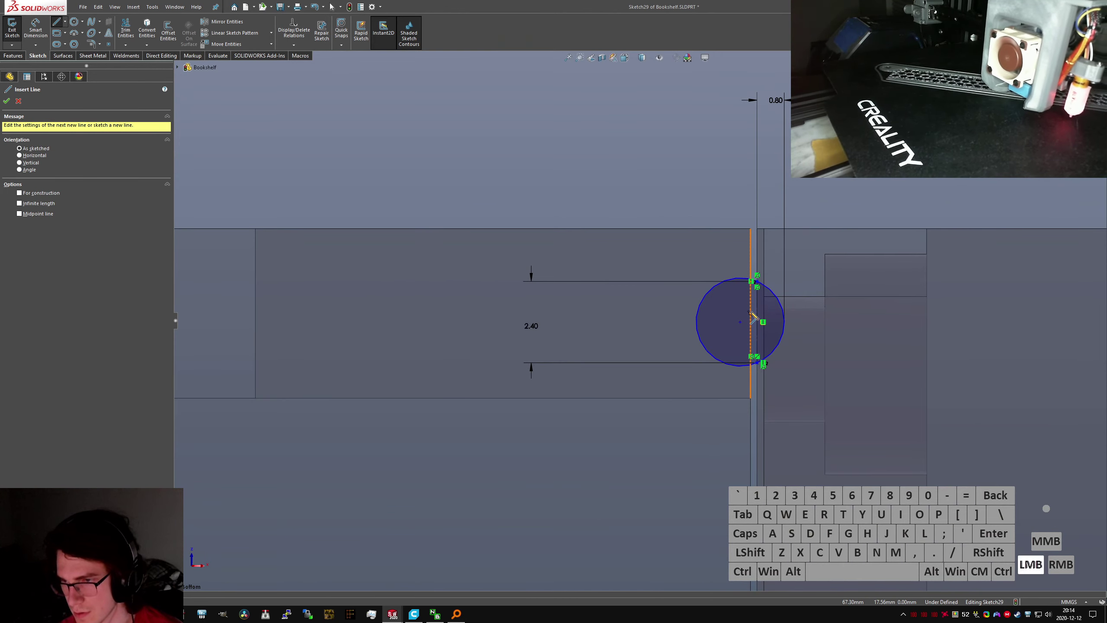
click(750, 313)
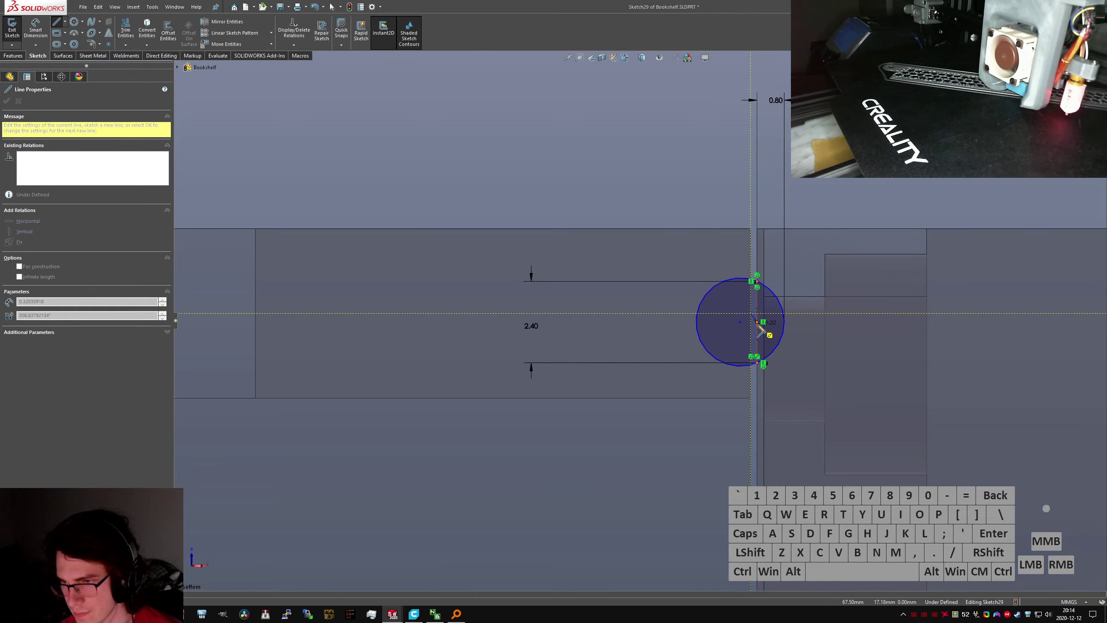
click(757, 322)
key(Escape)
scroll(754, 318, down, 3)
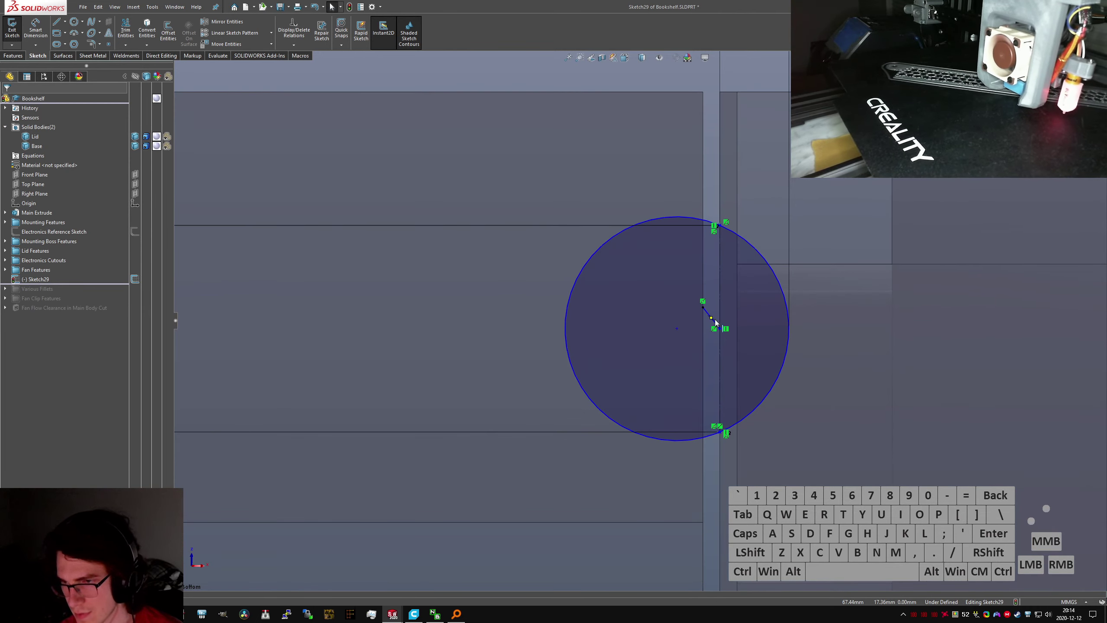
key(alt+h)
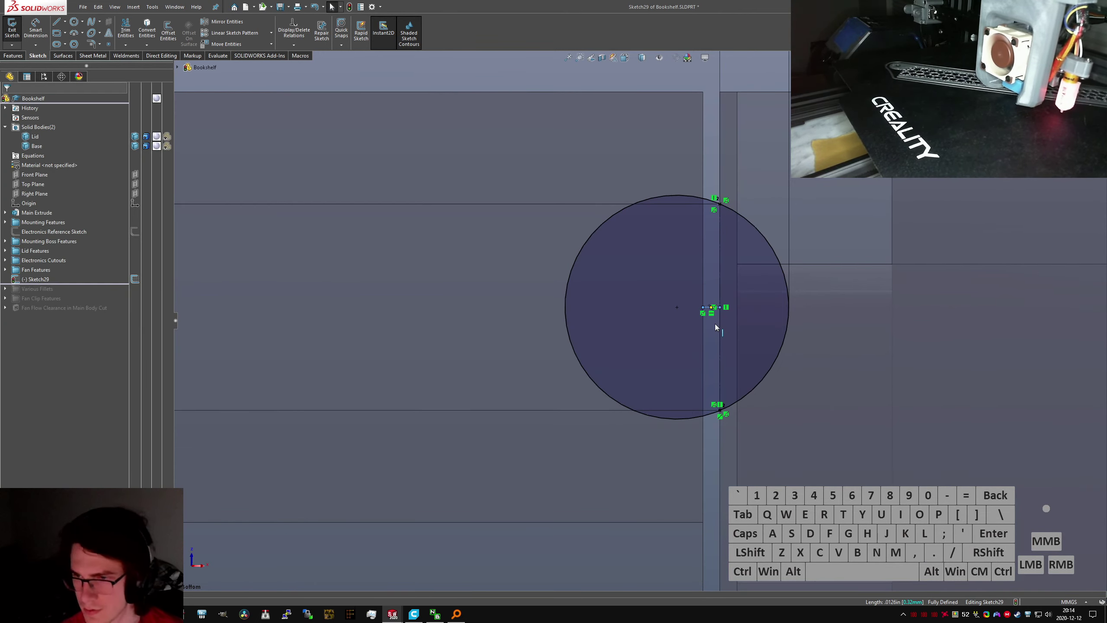
Start a boss extrusion of the circle without merging the result, beginning at an offset of 17.75 mm from the sketch plane
scroll(714, 324, up, 4)
scroll(664, 312, down, 3)
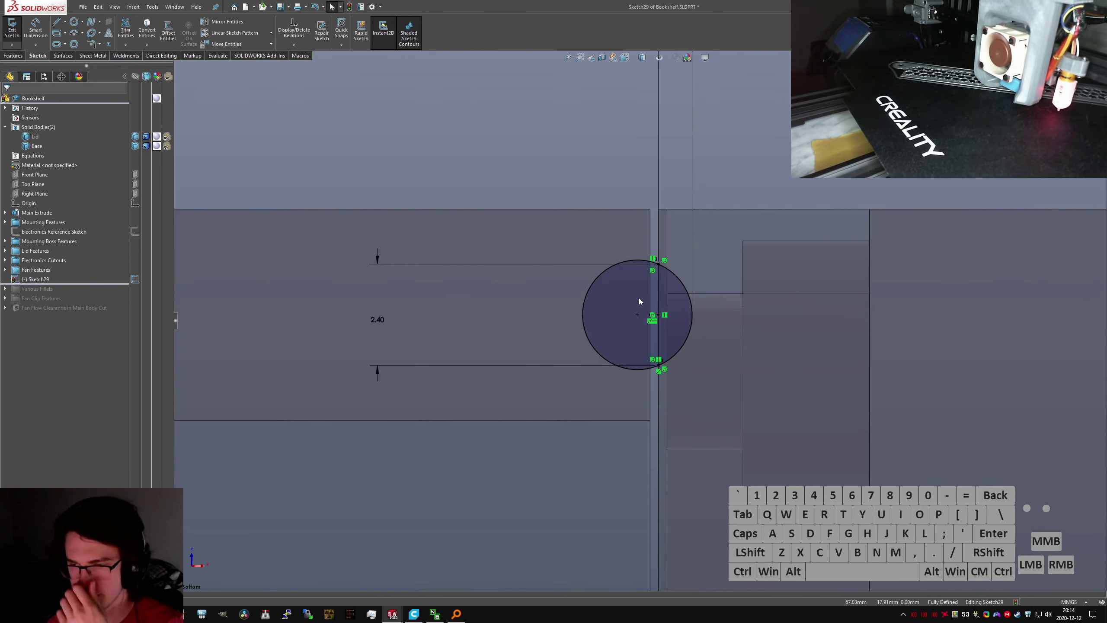
scroll(640, 314, up, 3)
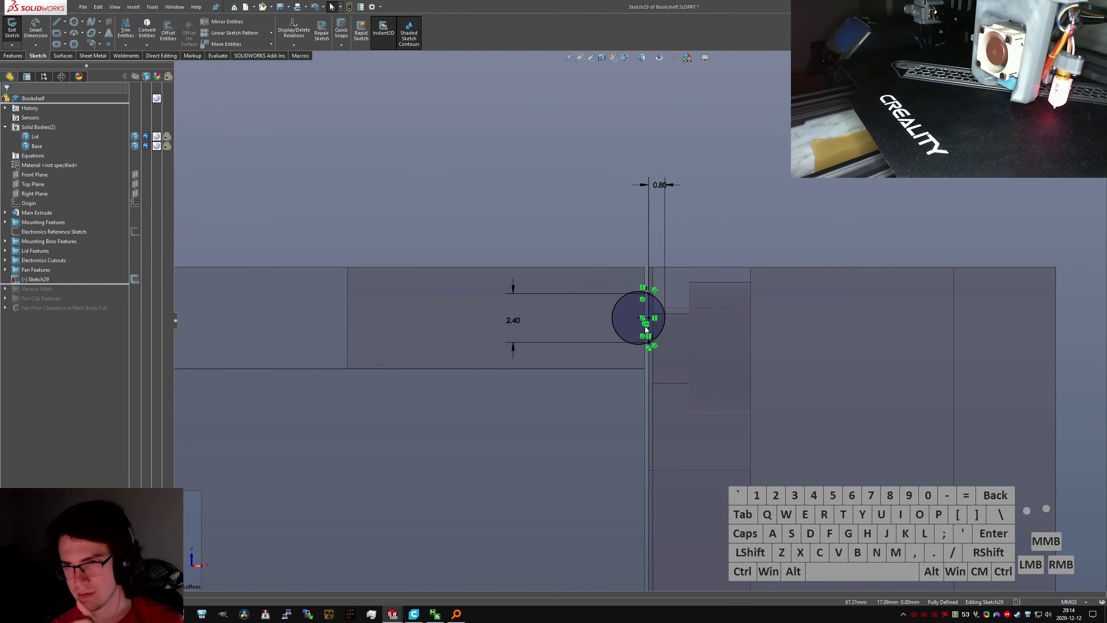
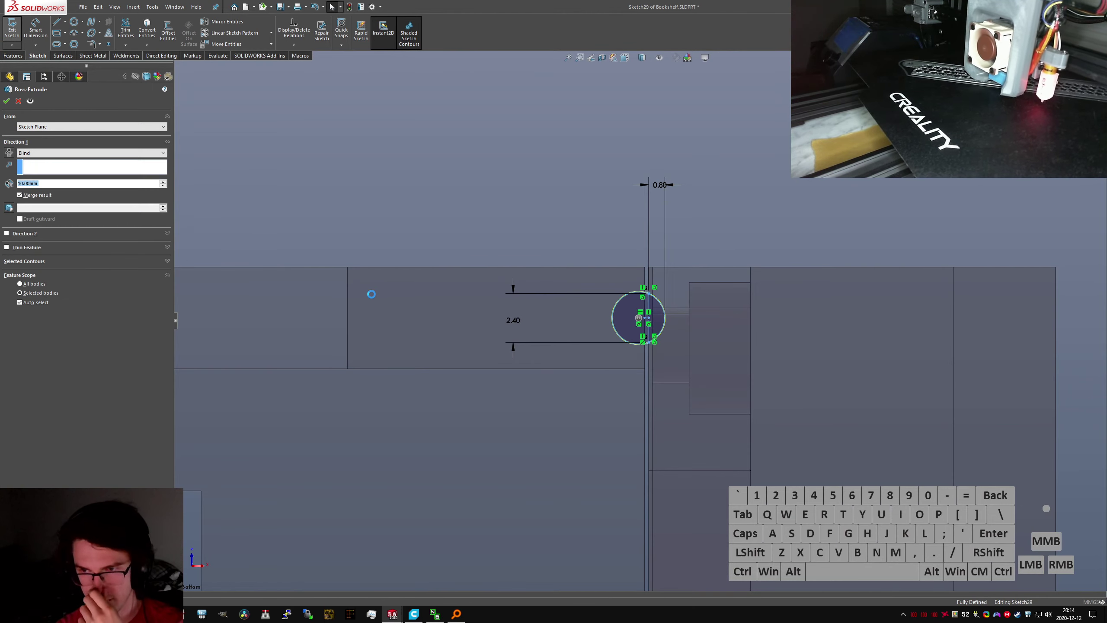
click(50, 185)
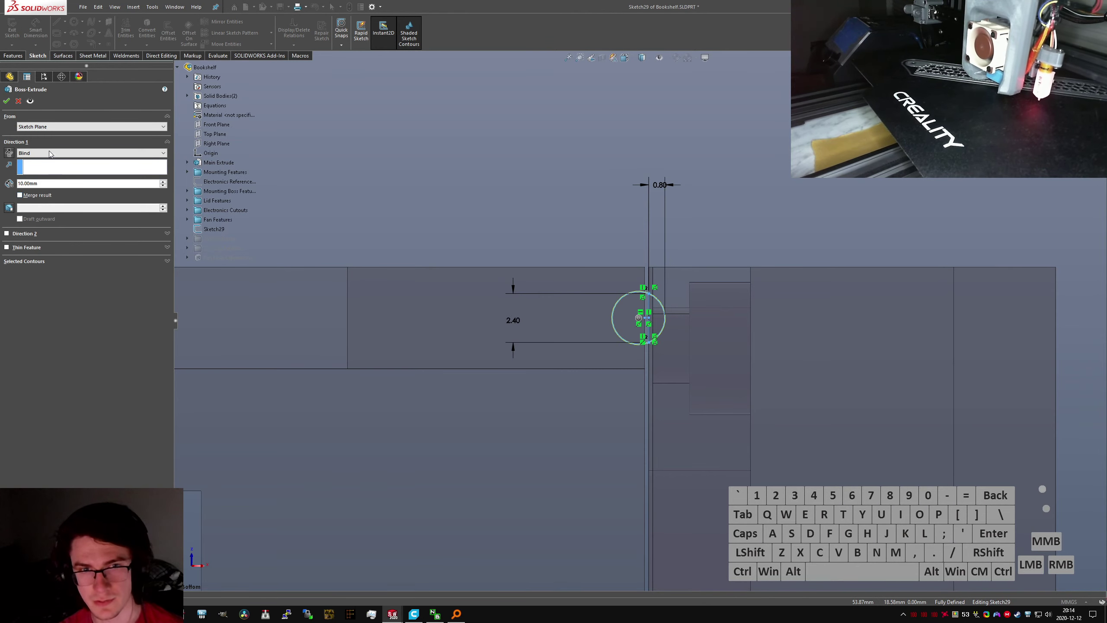
click(87, 126)
click(44, 152)
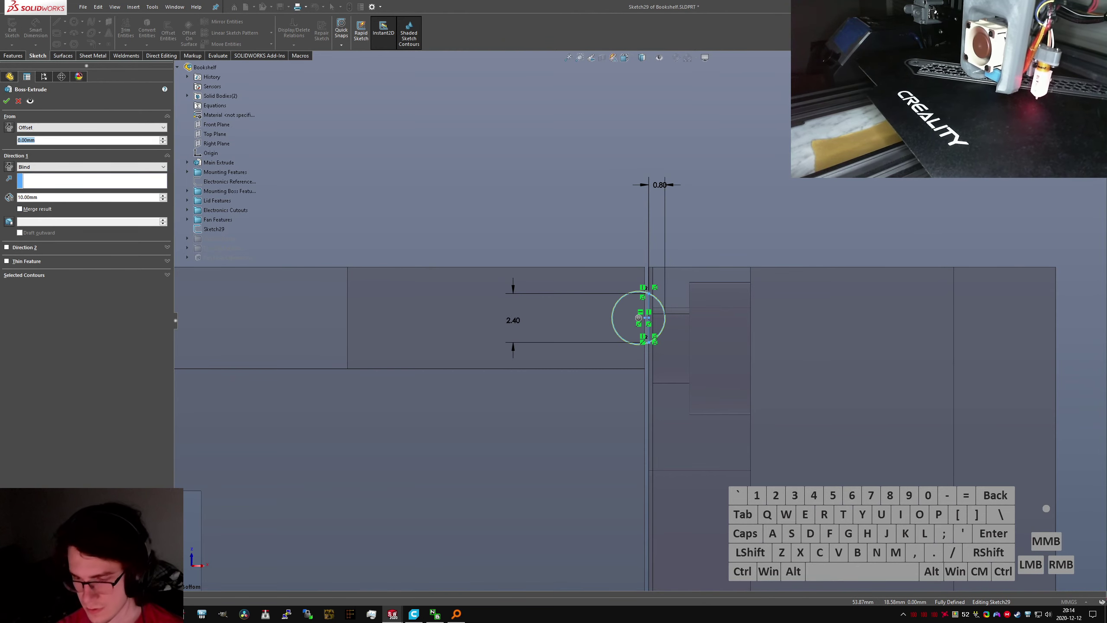
text(17.75)
key(Return)
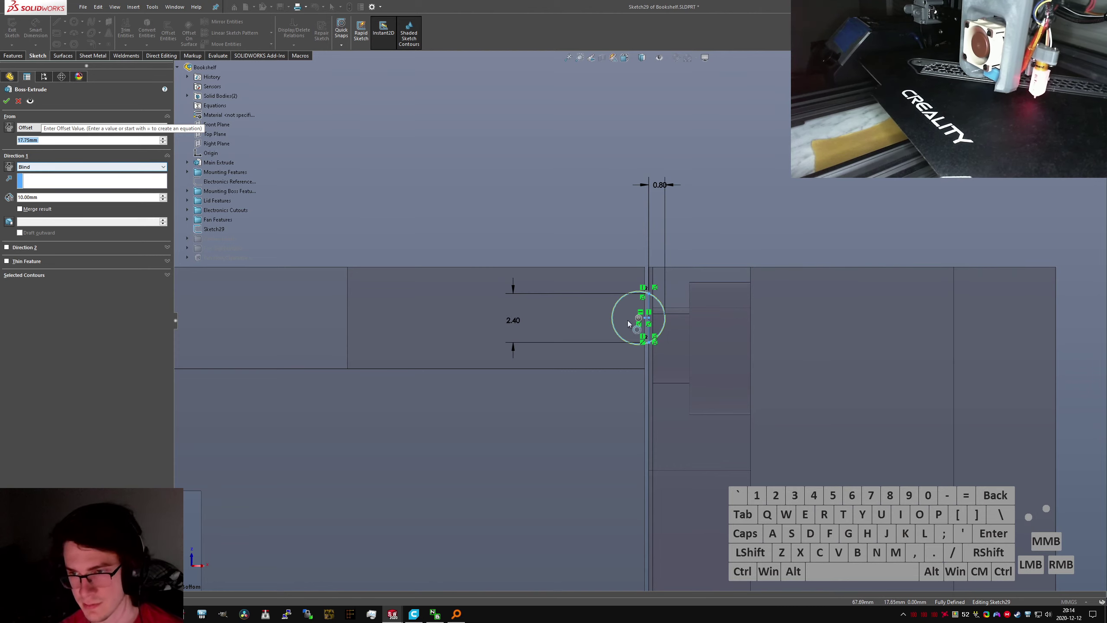
Extrude the circle as Mid Plane with a depth of 20 mm and accept the feature
click(32, 167)
click(51, 201)
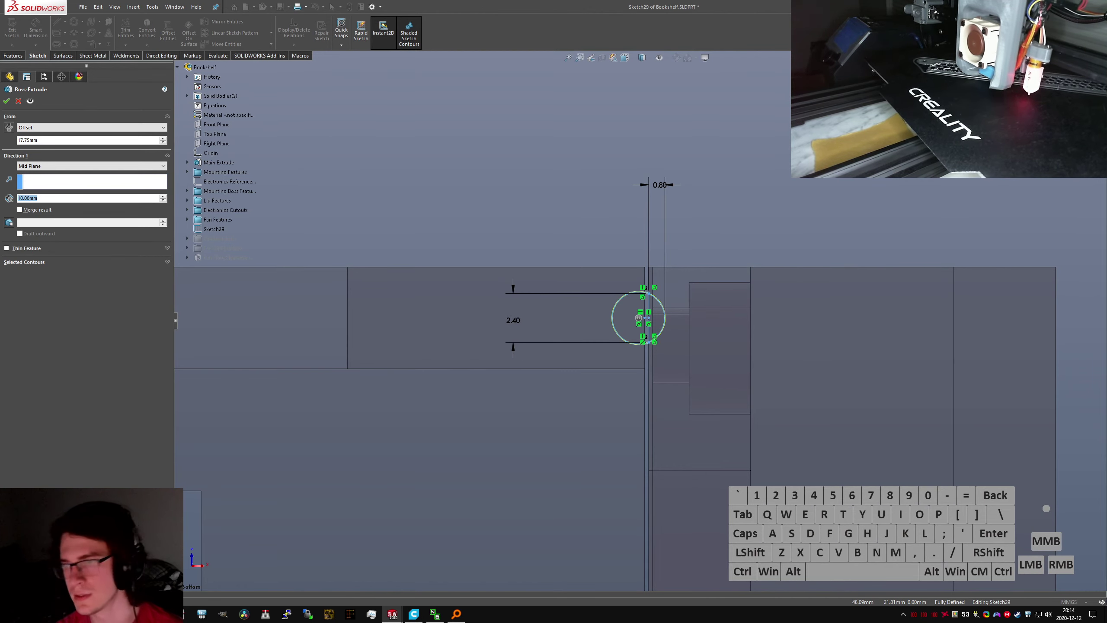
text(20)
key(Return)
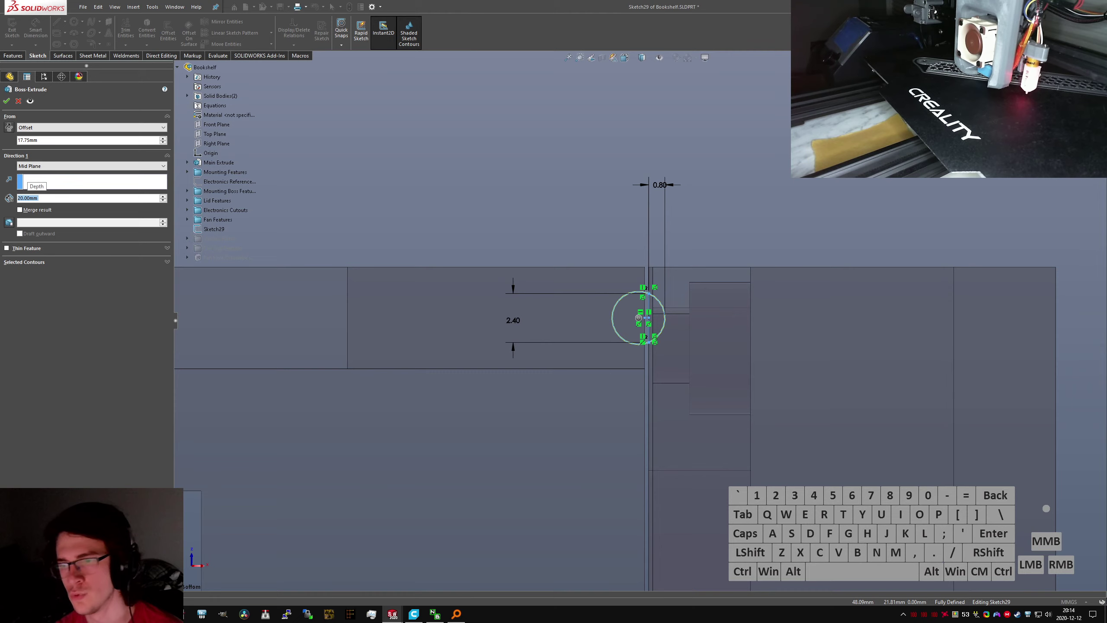
click(7, 102)
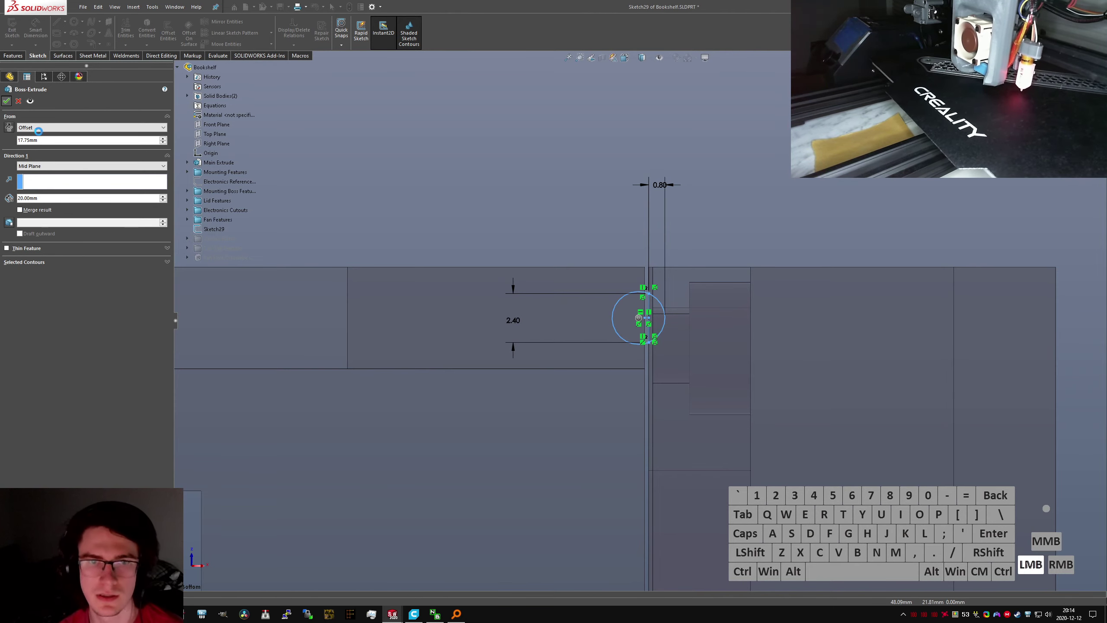
Edit the new cylinder extrusion and reverse the direction of its start offset so it runs into the case
middle_drag(698, 239, 663, 427)
right_click(35, 290)
click(49, 261)
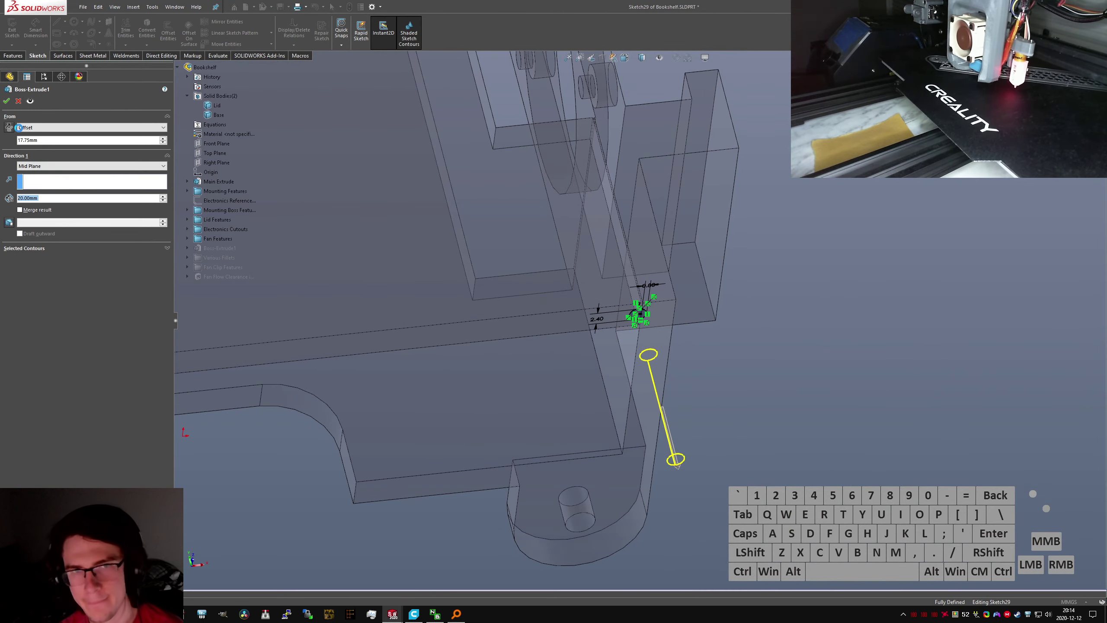
click(9, 127)
click(696, 284)
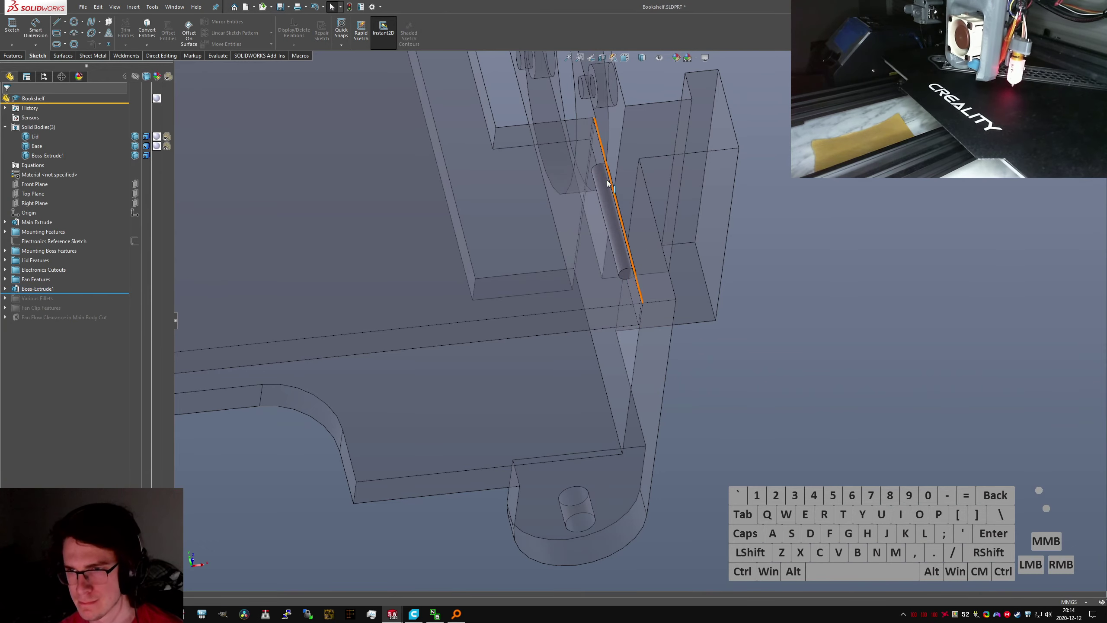
Examine the new cylinder and the case's side wall, including the access cutouts along the lid edge
middle_drag(608, 181, 597, 156)
scroll(600, 172, down, 4)
scroll(597, 156, up, 1)
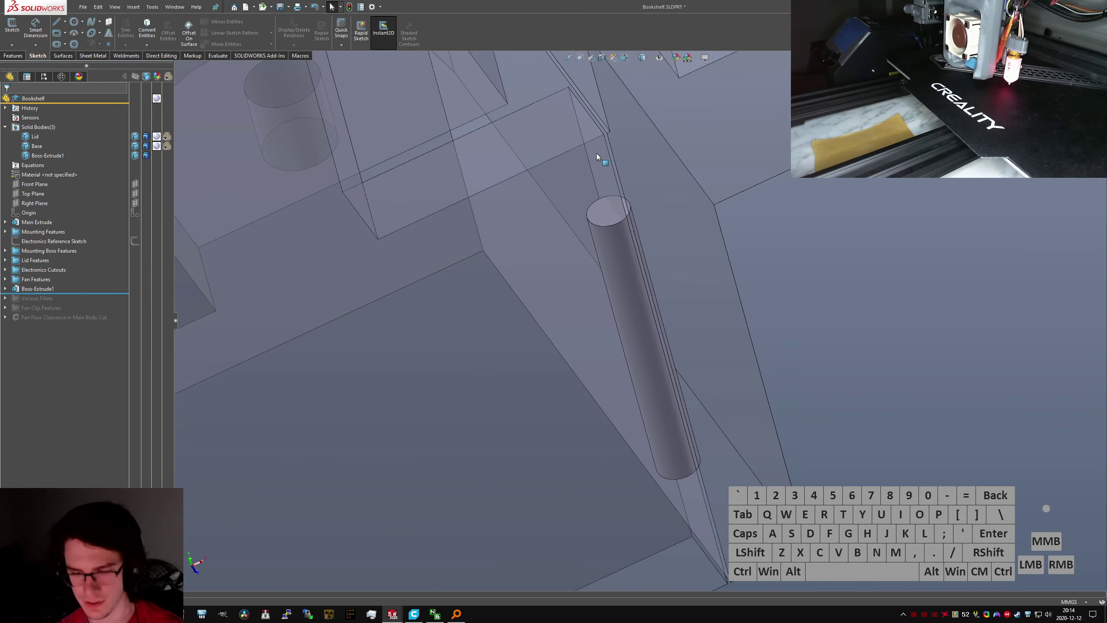
key(Escape)
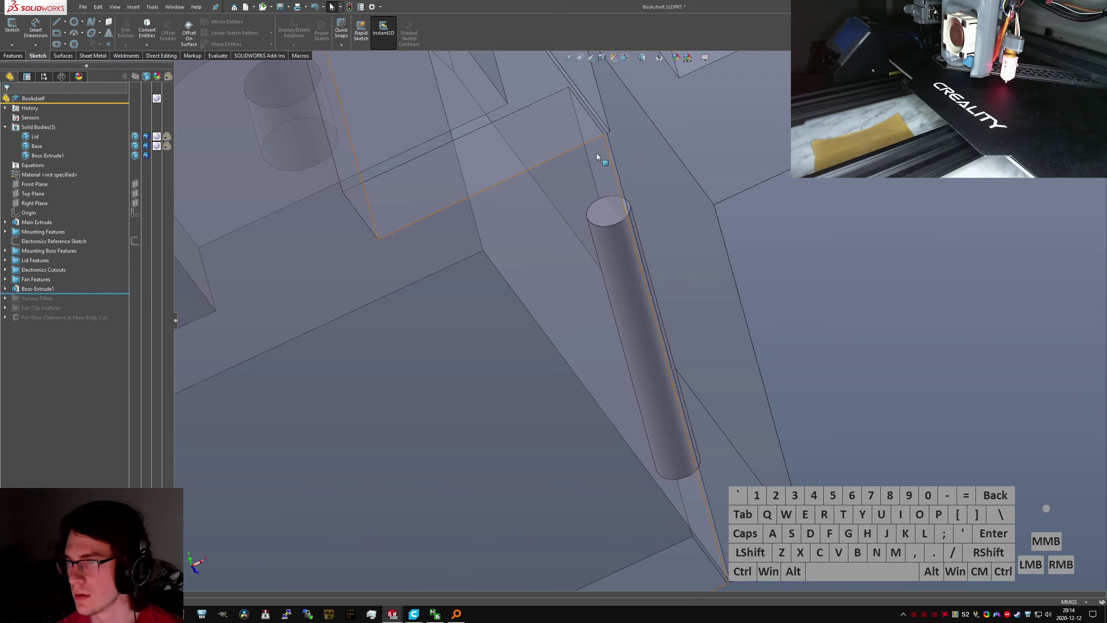
click(818, 364)
scroll(639, 324, up, 10)
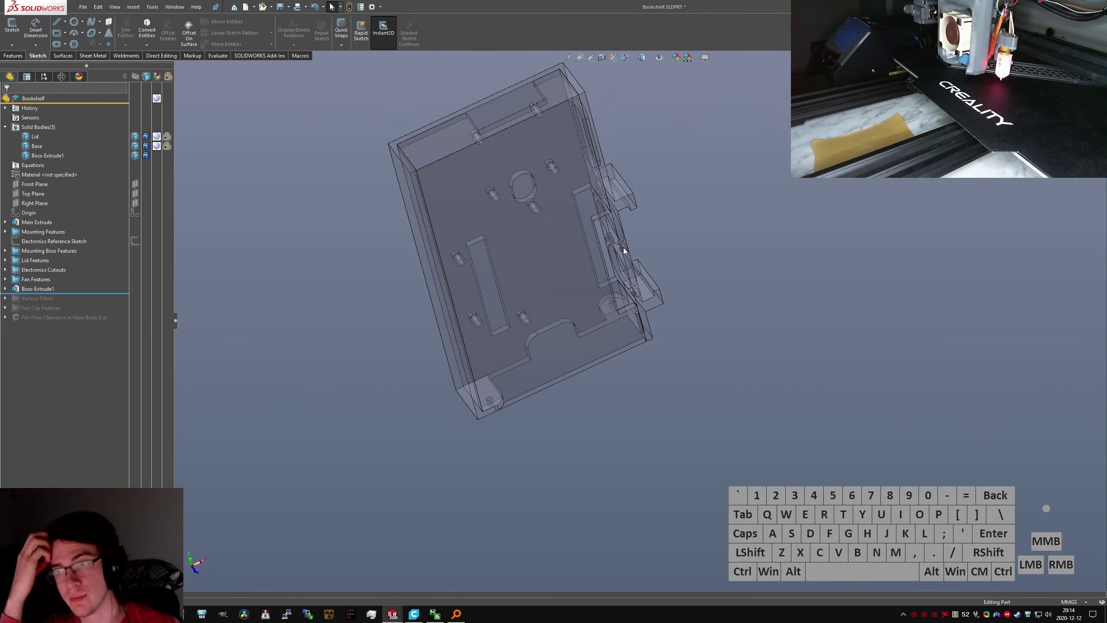
scroll(595, 138, down, 3)
middle_drag(595, 137, 593, 226)
scroll(593, 226, down, 5)
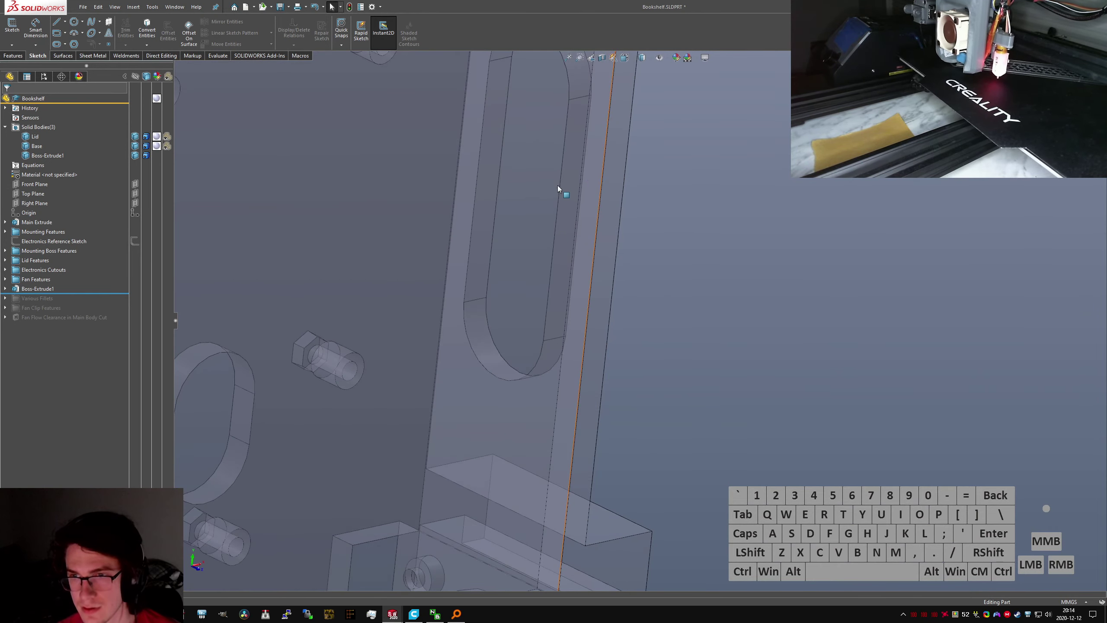
middle_drag(563, 188, 679, 178)
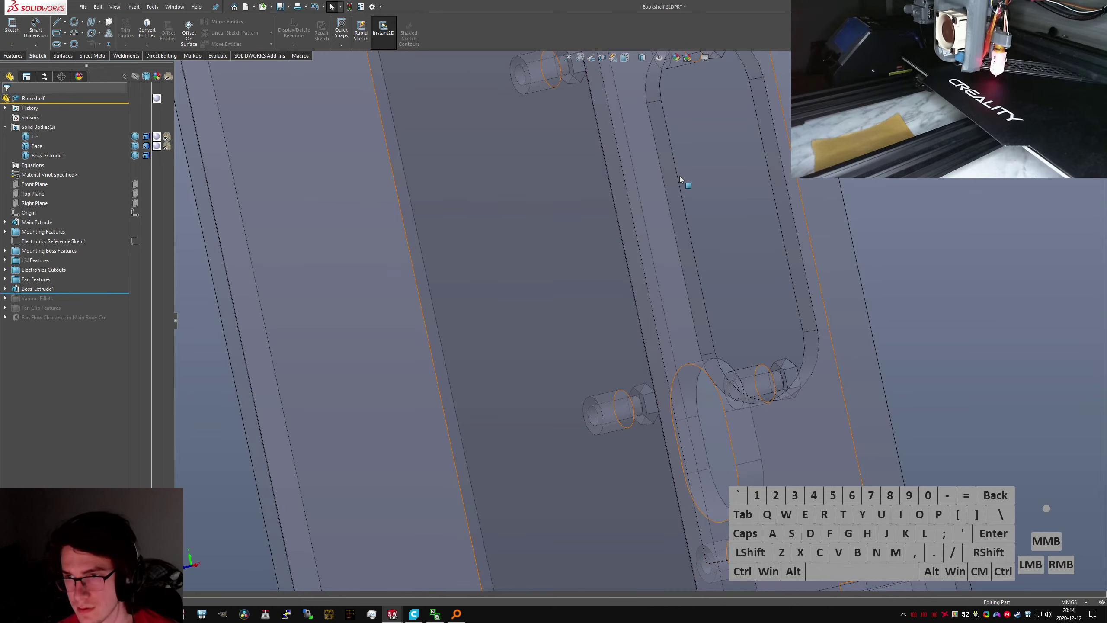
click(677, 176)
scroll(830, 223, up, 5)
middle_drag(830, 224, 720, 296)
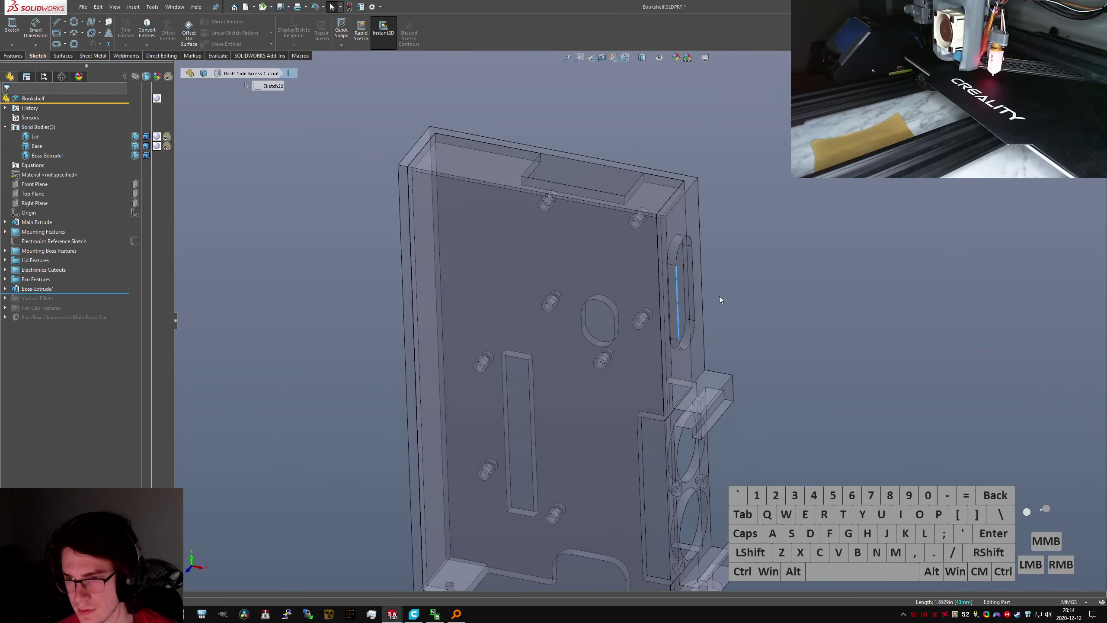
scroll(719, 296, down, 5)
middle_drag(641, 306, 556, 435)
Start a new Extrude sketch on the case's end face beside the cylinder, viewed from the top
key(ctrl+5)
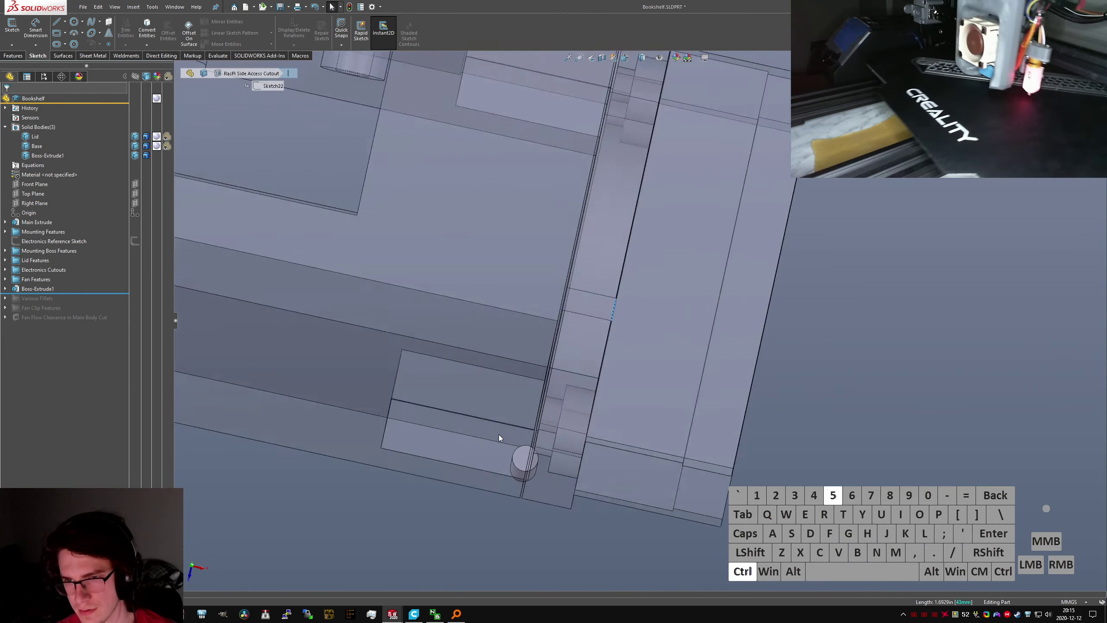
click(141, 336)
key(s)
key(x)
key(e)
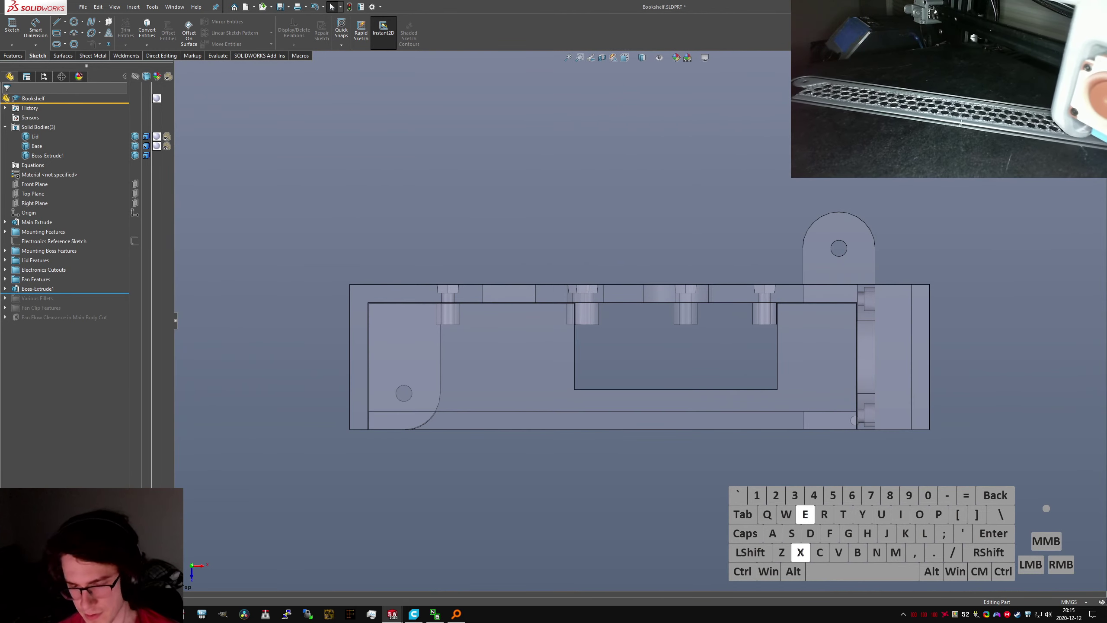
key(t)
key(r)
key(u)
key(d)
key(e)
key(Return)
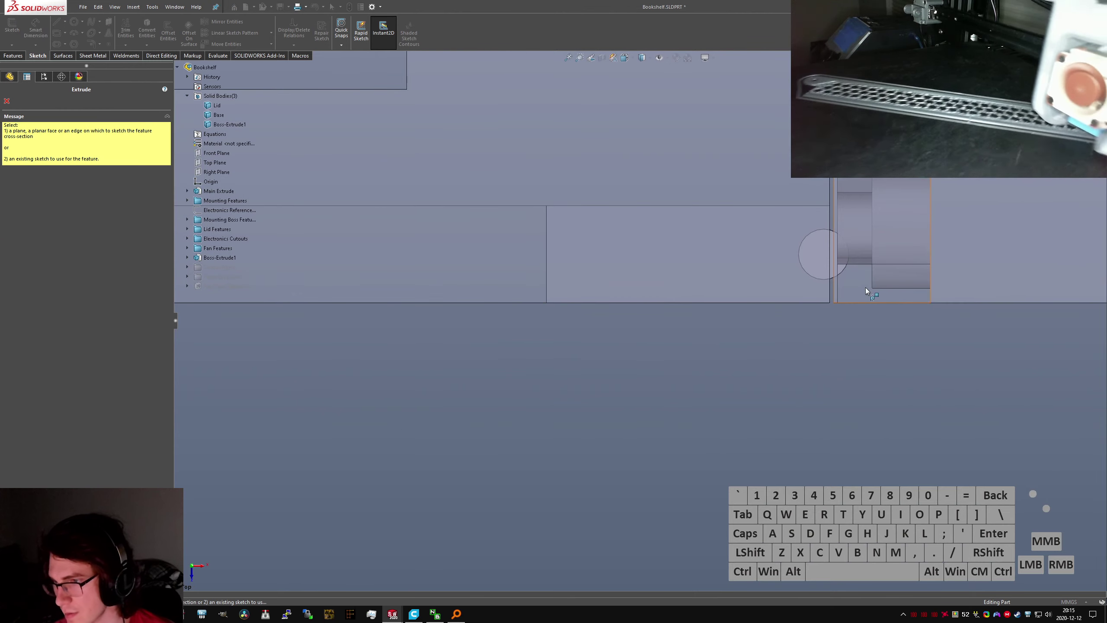
click(865, 290)
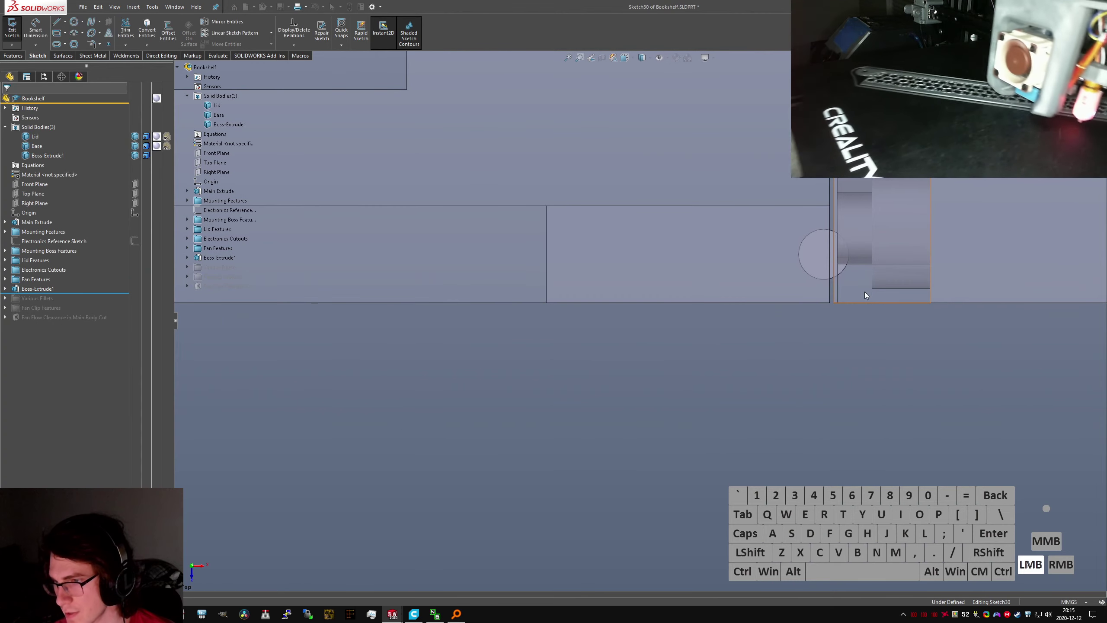
Convert the circle from the Boss-Extrude1 sketch into the new sketch, leaving the source sketch hidden
click(5, 289)
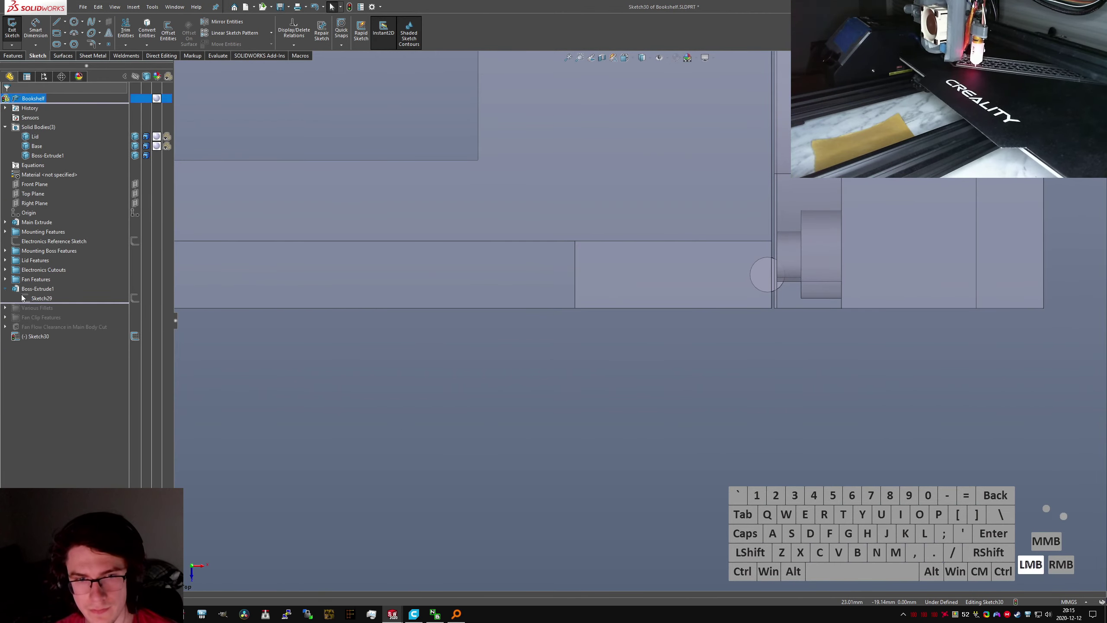
click(31, 300)
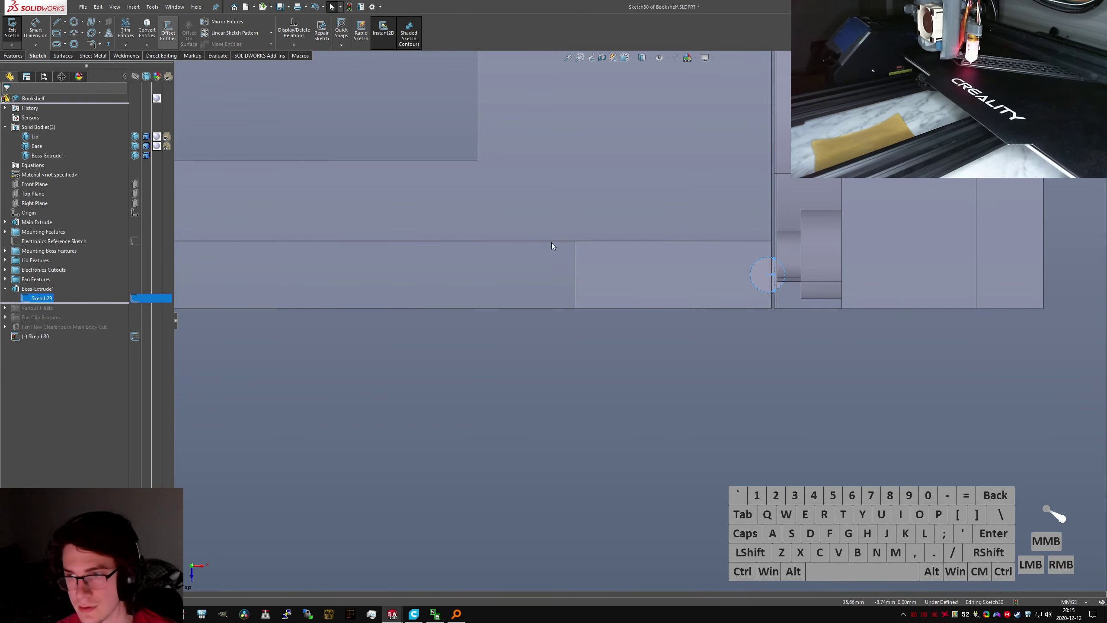
right_click(44, 298)
click(50, 283)
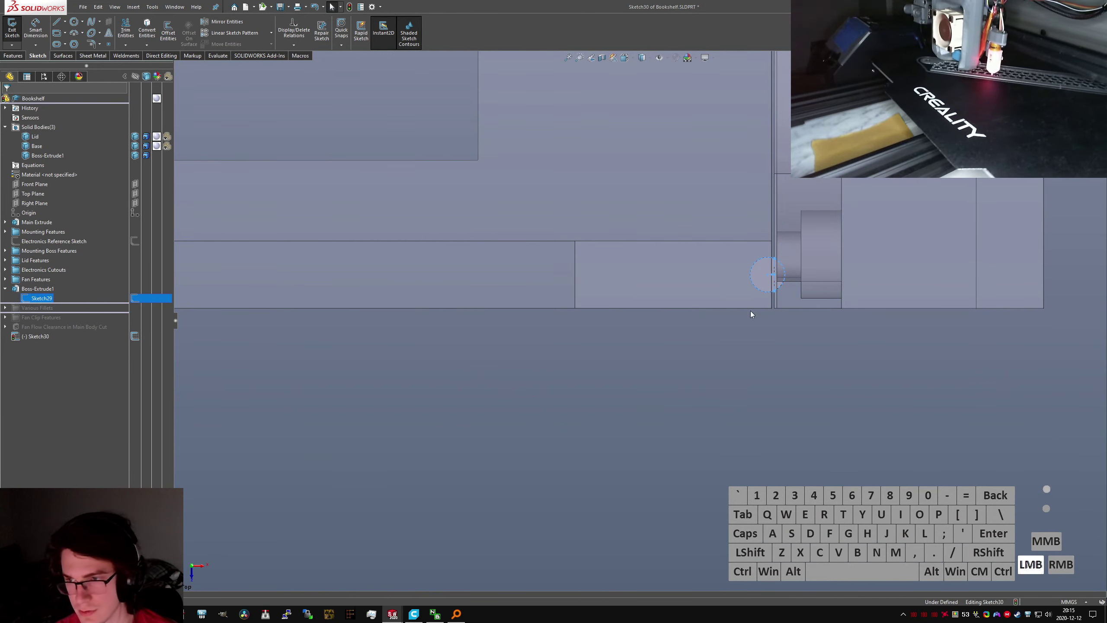
click(147, 34)
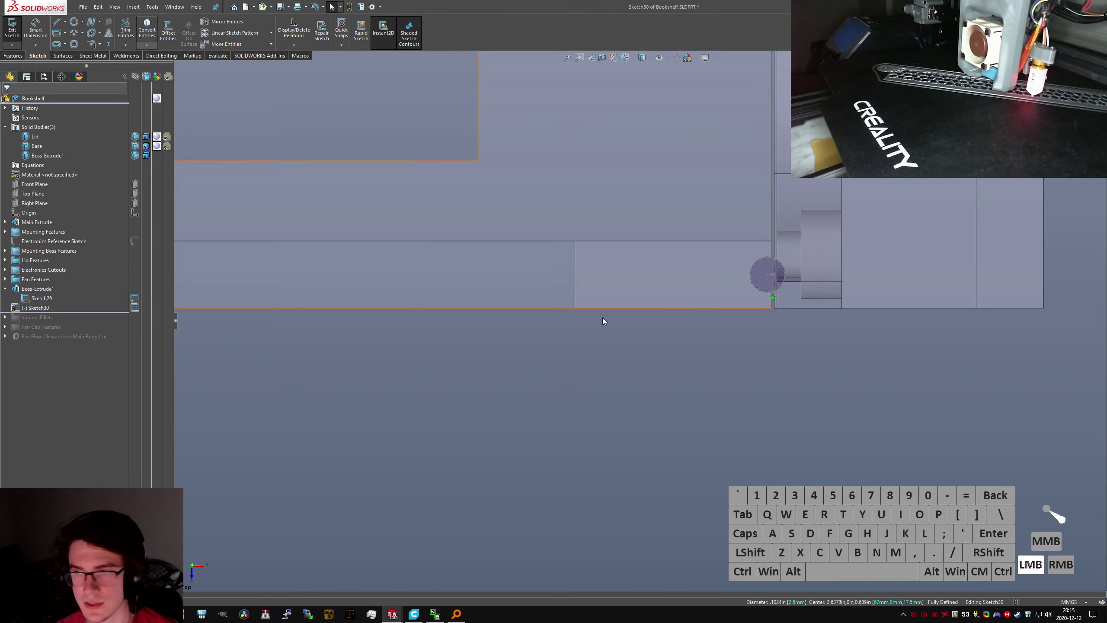
right_click(41, 298)
click(587, 410)
click(773, 271)
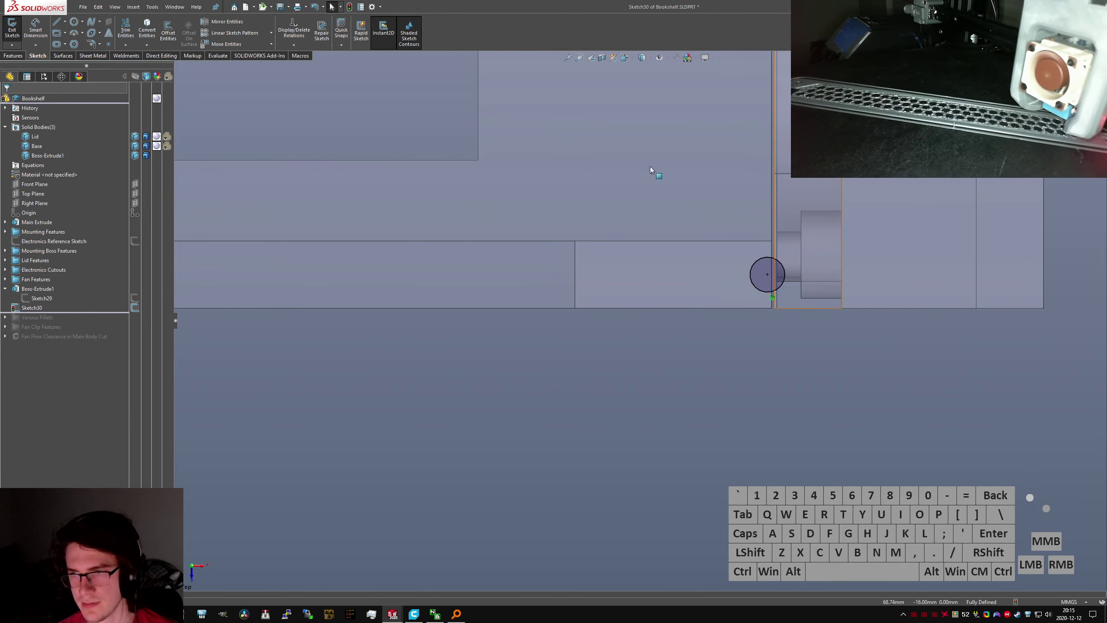
Exit the sketch and extrude the converted circle from a 50 mm offset with a depth of 40 mm
scroll(743, 184, down, 1)
click(12, 30)
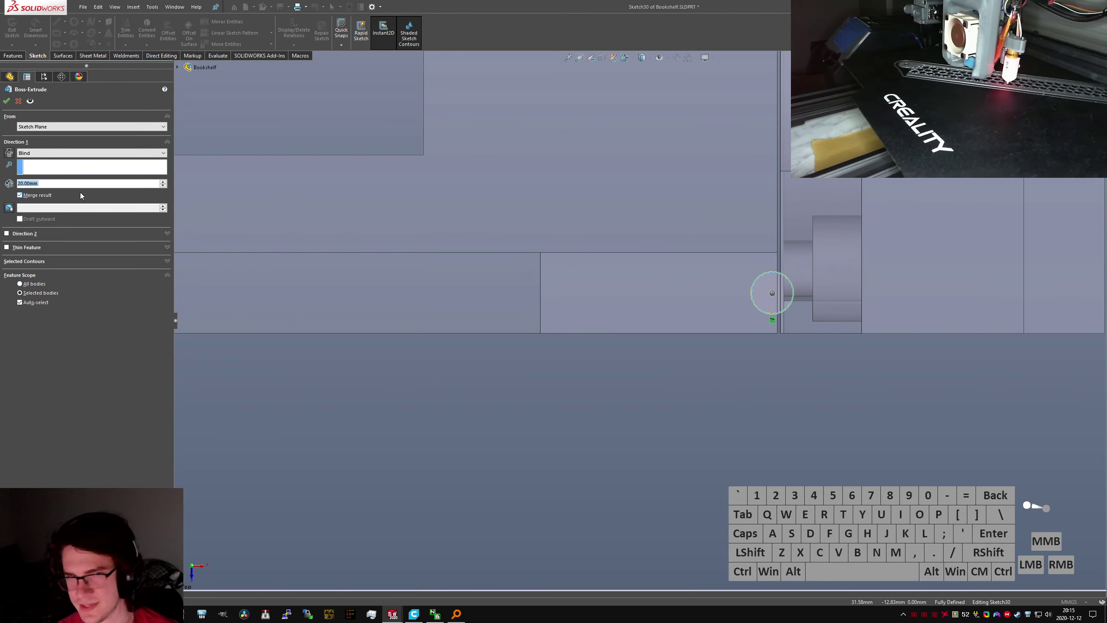
click(49, 127)
click(45, 151)
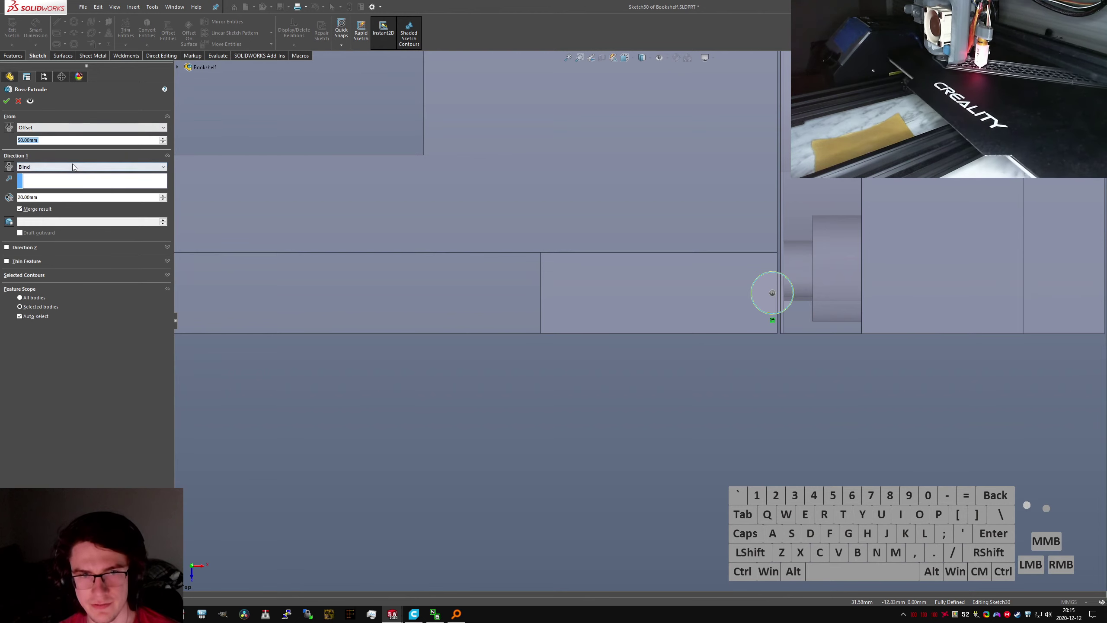
click(65, 197)
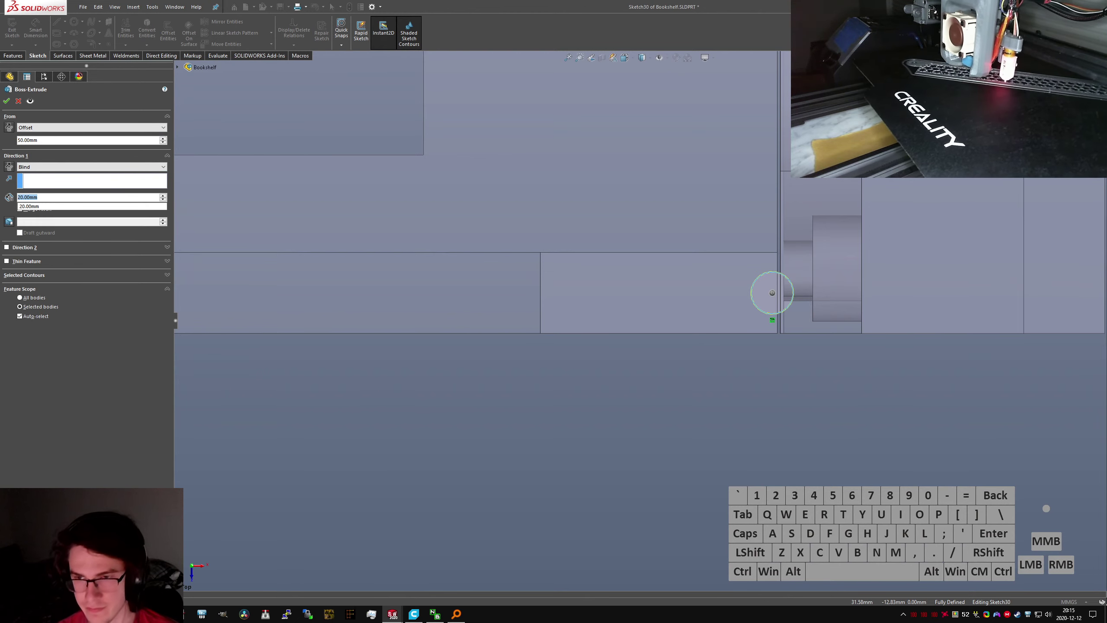
text(40)
key(Return)
Switch the circle extrusion's end condition from Blind to Mid Plane
middle_drag(767, 292, 441, 154)
scroll(442, 155, up, 1)
click(66, 167)
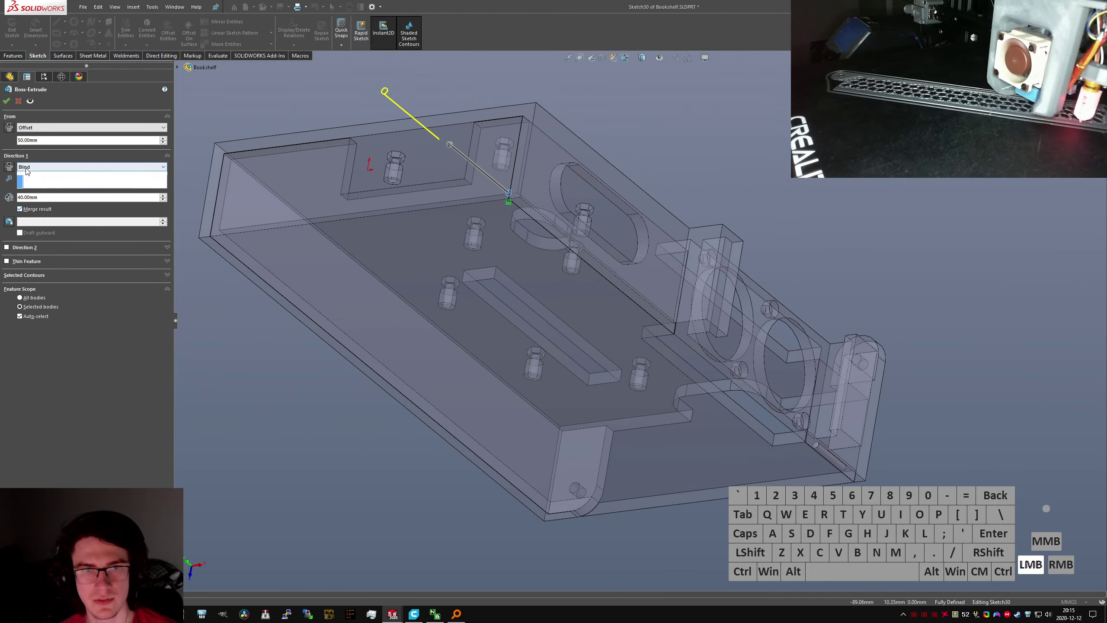
click(38, 210)
mouse_move(427, 212)
middle_down()
mouse_move(638, 240)
mouse_move(384, 197)
middle_up()
scroll(383, 193, down, 1)
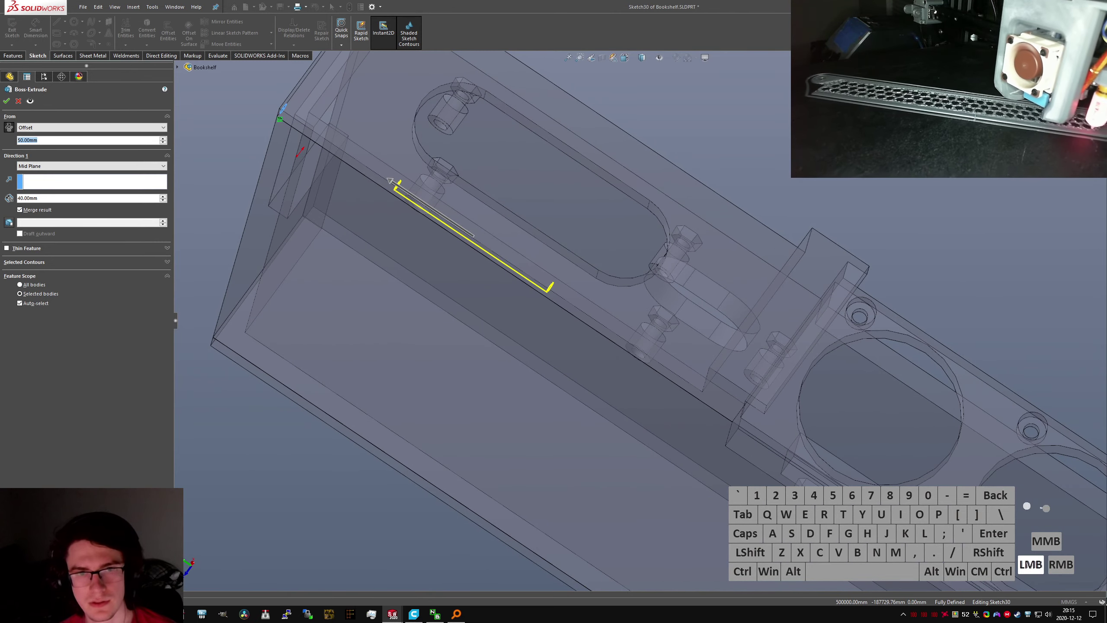
Set the extrusion's start offset to 55 mm and accept the cylinder
scroll(44, 140, up, 1)
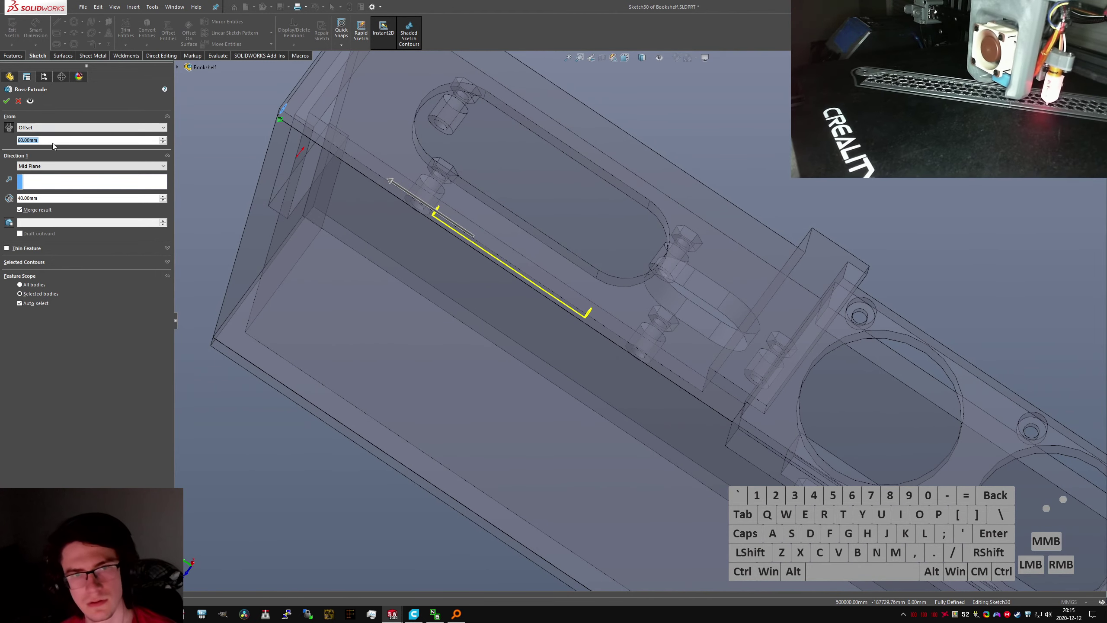
scroll(54, 145, down, 1)
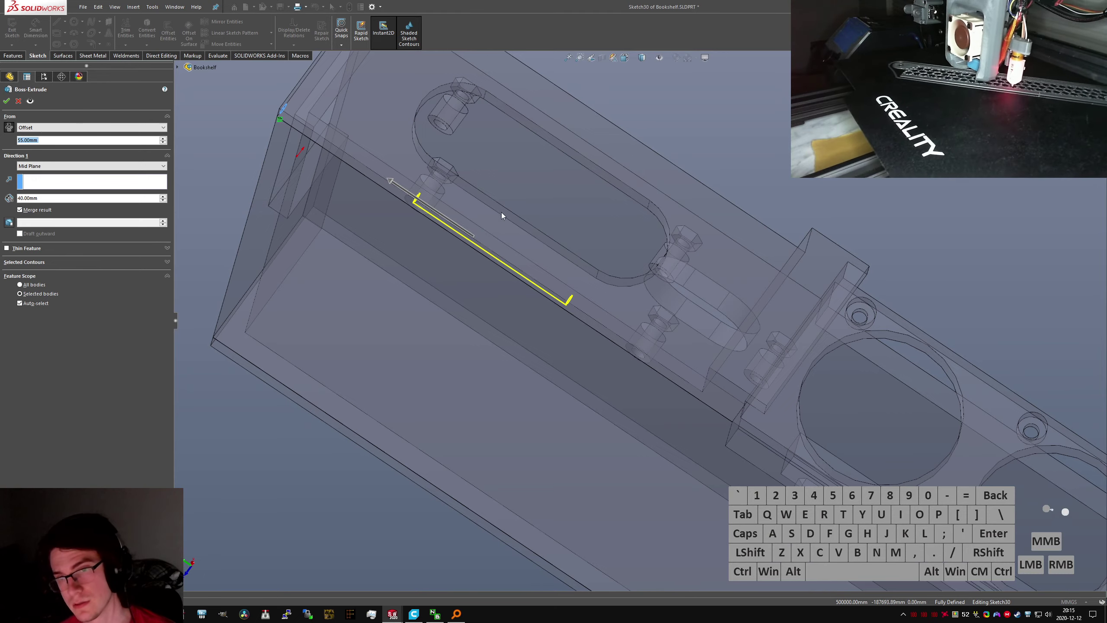
scroll(502, 212, down, 3)
middle_drag(501, 212, 657, 258)
scroll(535, 211, up, 4)
scroll(657, 258, down, 2)
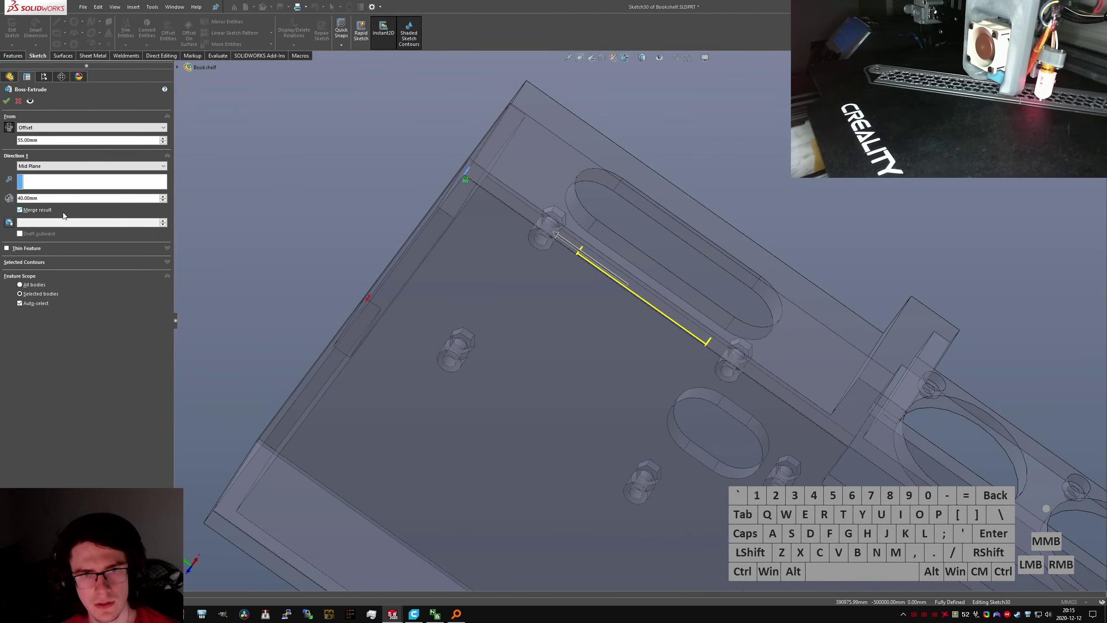
click(6, 101)
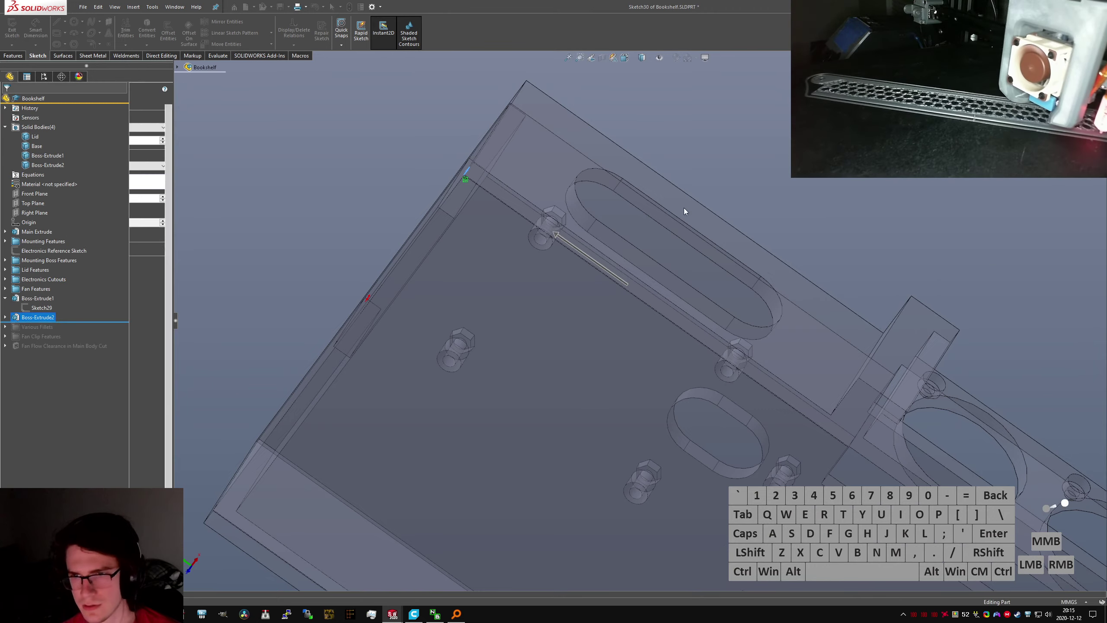
Examine the new cylinder and the lid-to-base seam along the long side opposite the fans
scroll(683, 211, up, 3)
middle_drag(699, 172, 604, 278)
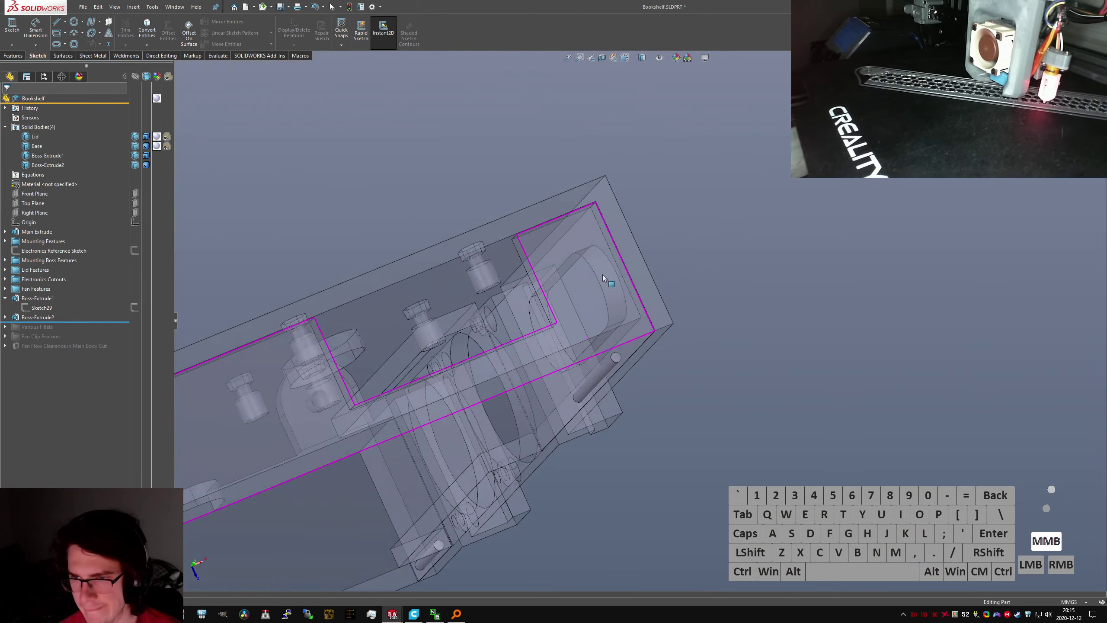
scroll(603, 278, up, 6)
scroll(399, 408, down, 6)
middle_drag(399, 409, 467, 254)
scroll(467, 255, up, 6)
scroll(574, 203, down, 5)
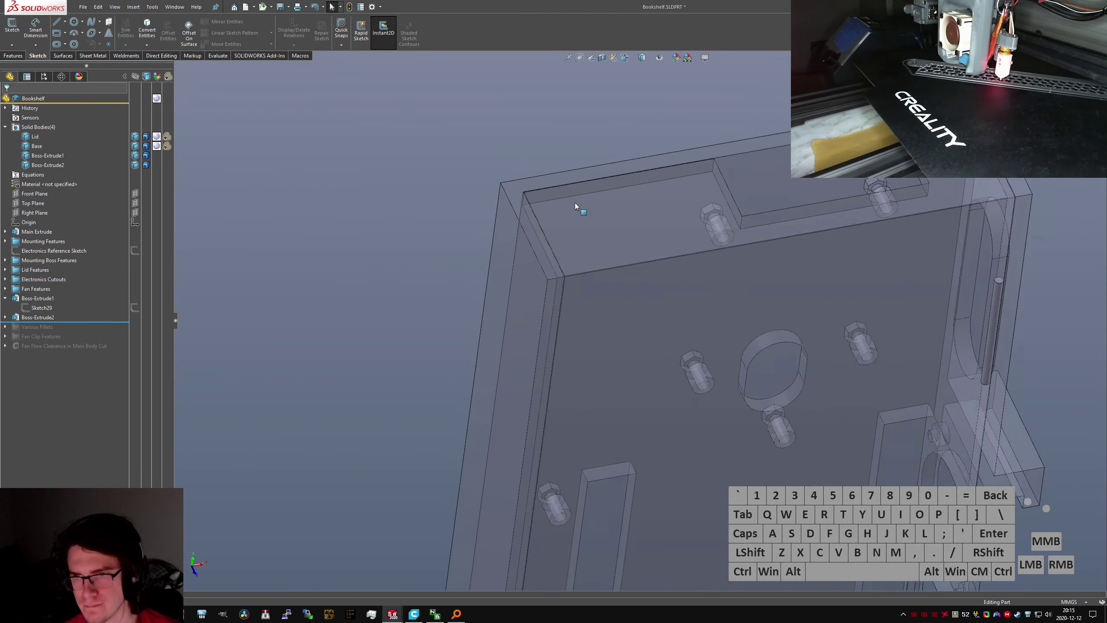
scroll(566, 218, down, 2)
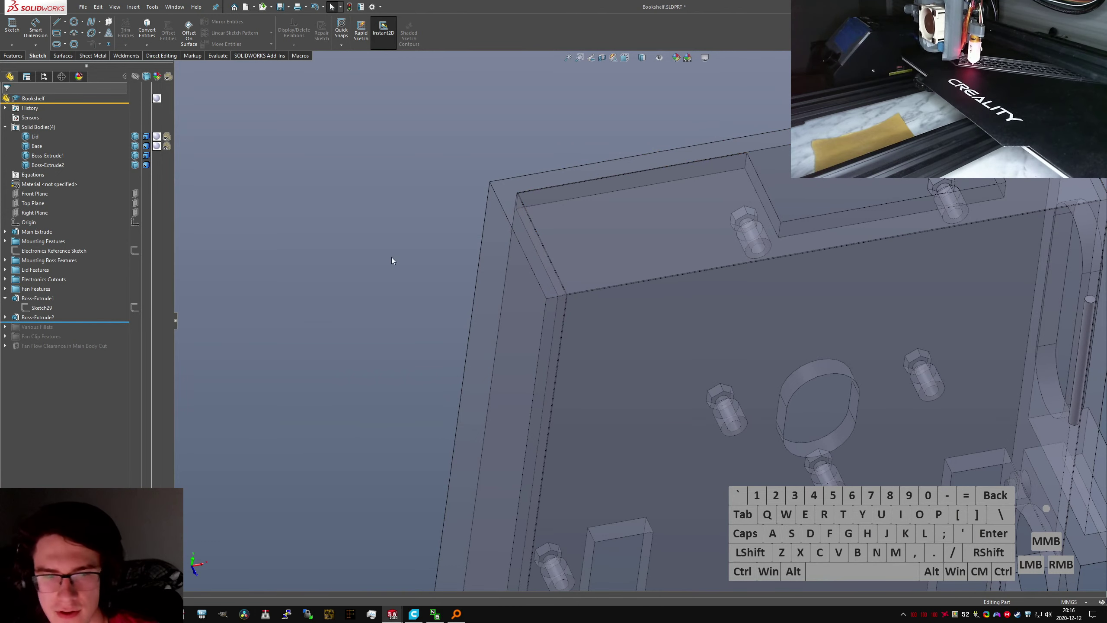
key(XF86AudioLowerVolume)
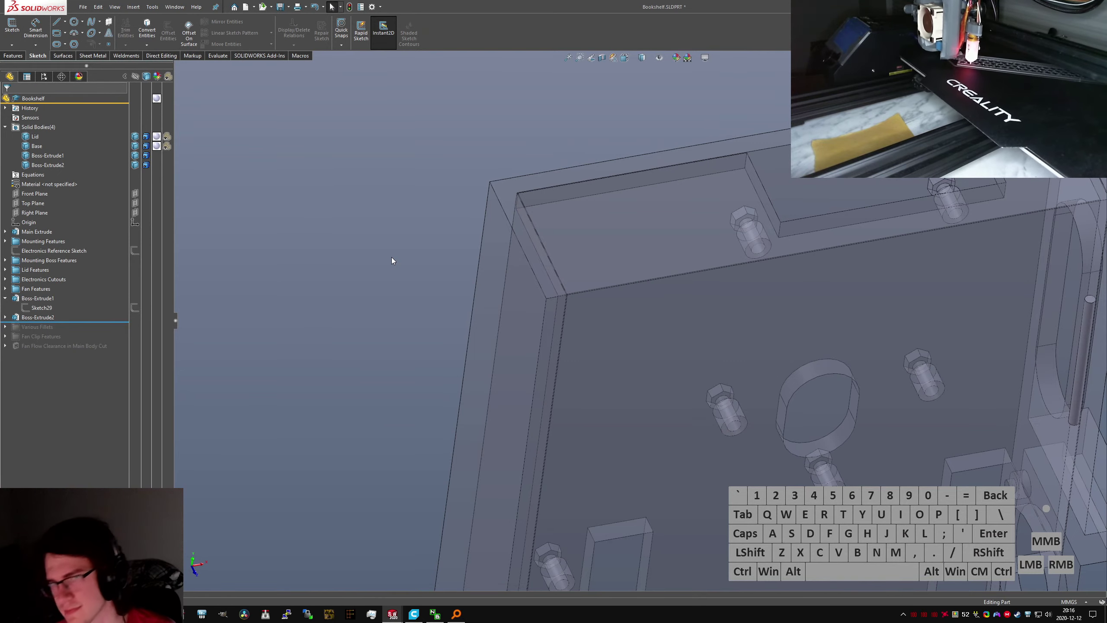
scroll(569, 419, up, 6)
scroll(571, 419, down, 3)
middle_drag(607, 427, 582, 394)
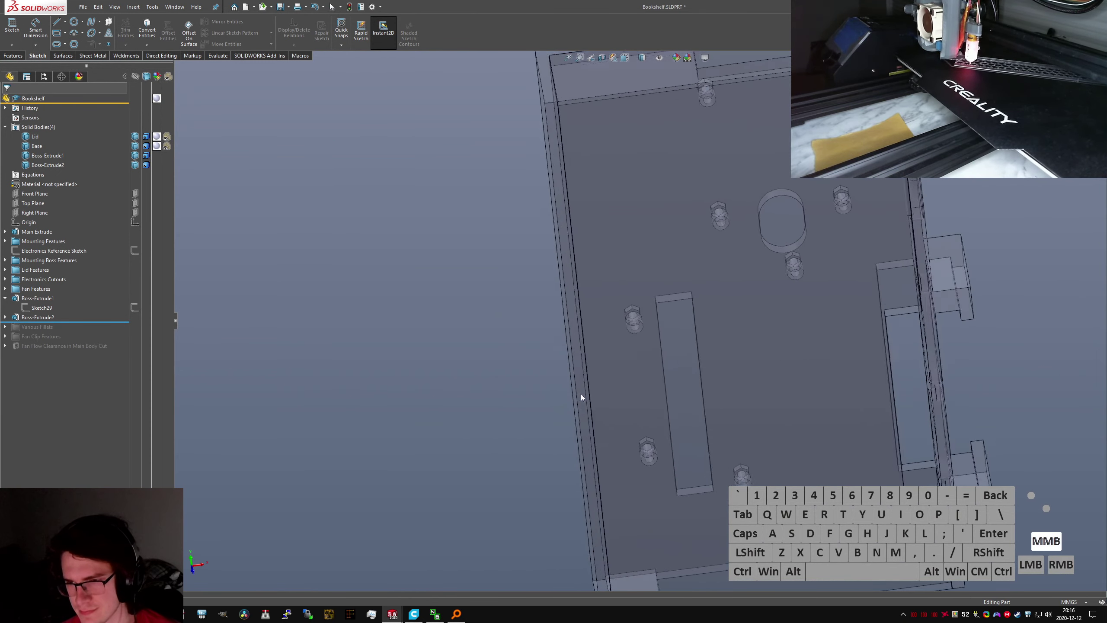
scroll(610, 380, up, 3)
middle_drag(643, 364, 606, 301)
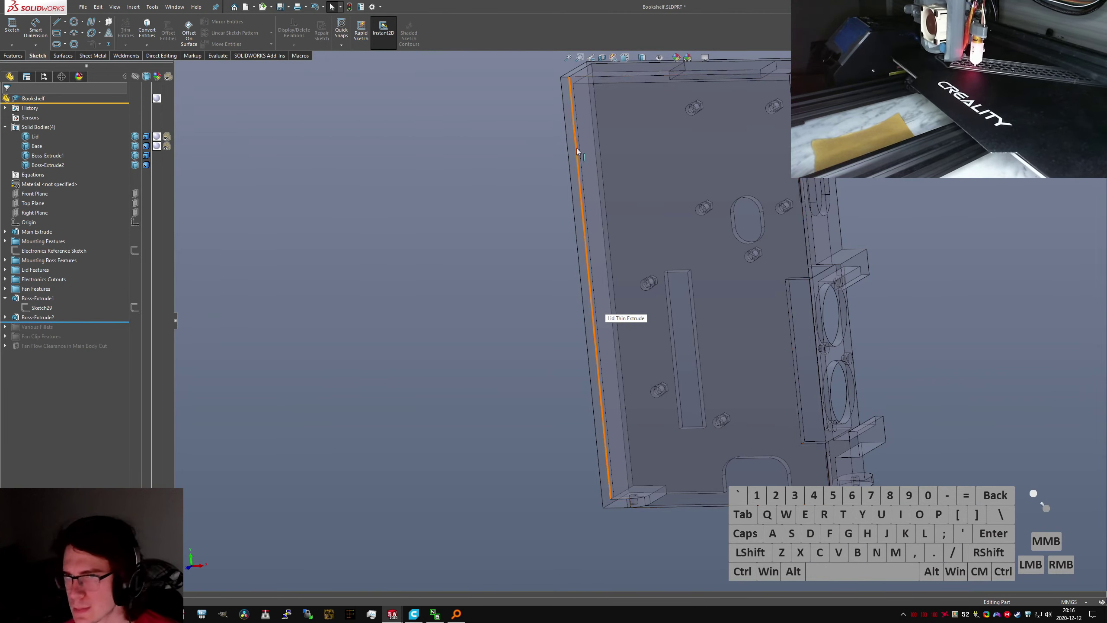
Start a new sketch on the lid's thin wall face along the side opposite the fans, viewed from the front
scroll(576, 148, down, 3)
click(644, 259)
scroll(642, 260, down, 3)
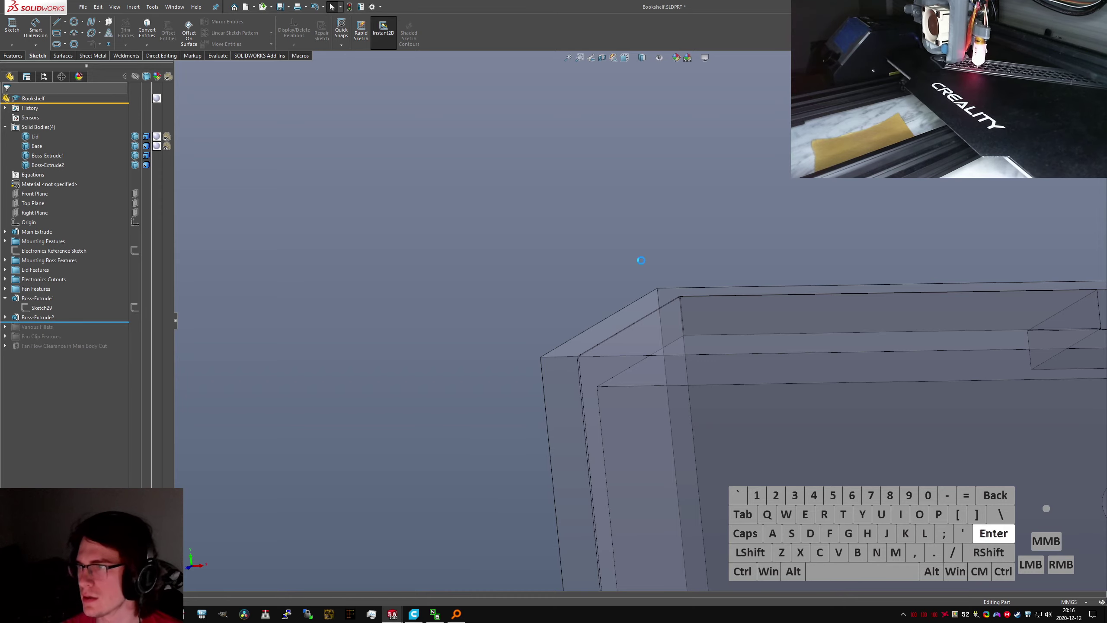
click(574, 378)
scroll(611, 341, down, 2)
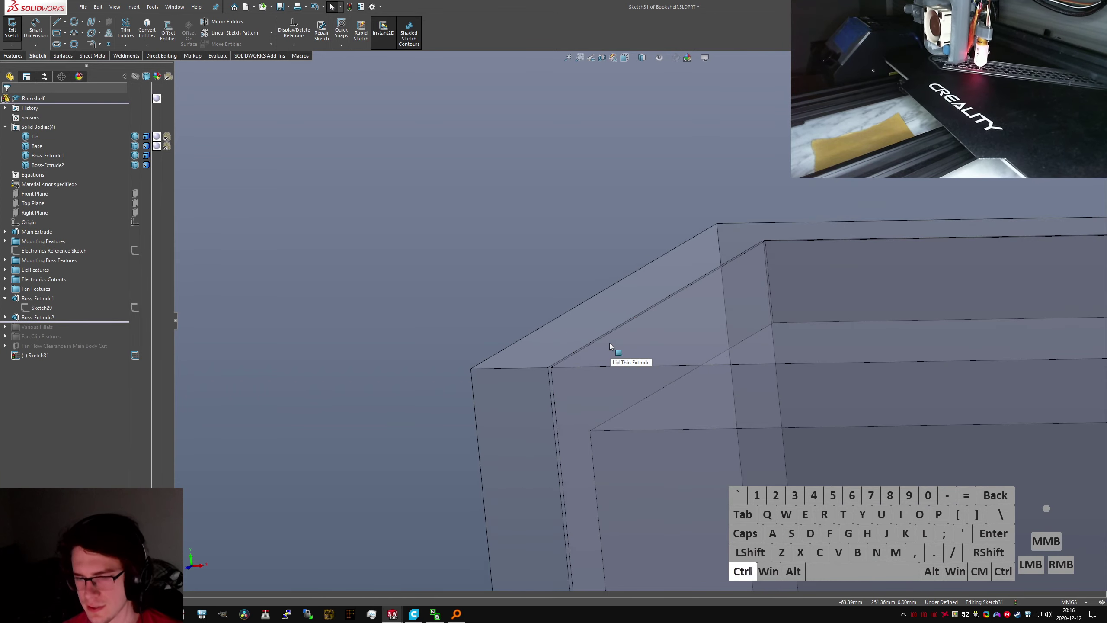
key(ctrl+2)
key(ctrl+1)
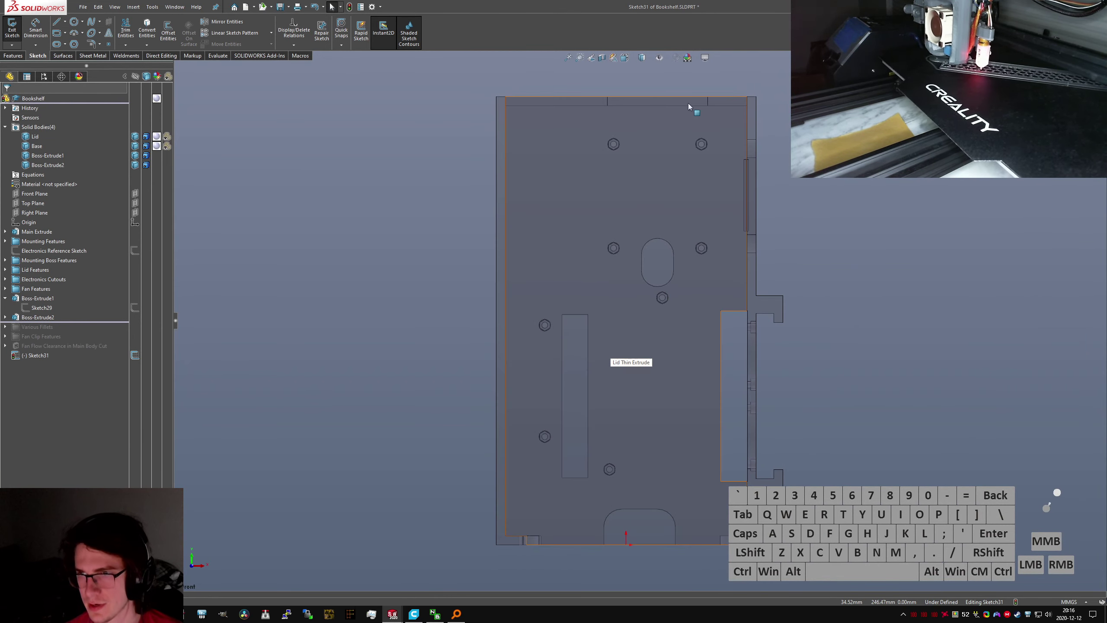
Sketch a circle of about 3.6 mm radius across the seam near the case's upper corner, with two points on its outer arc
scroll(497, 121, down, 5)
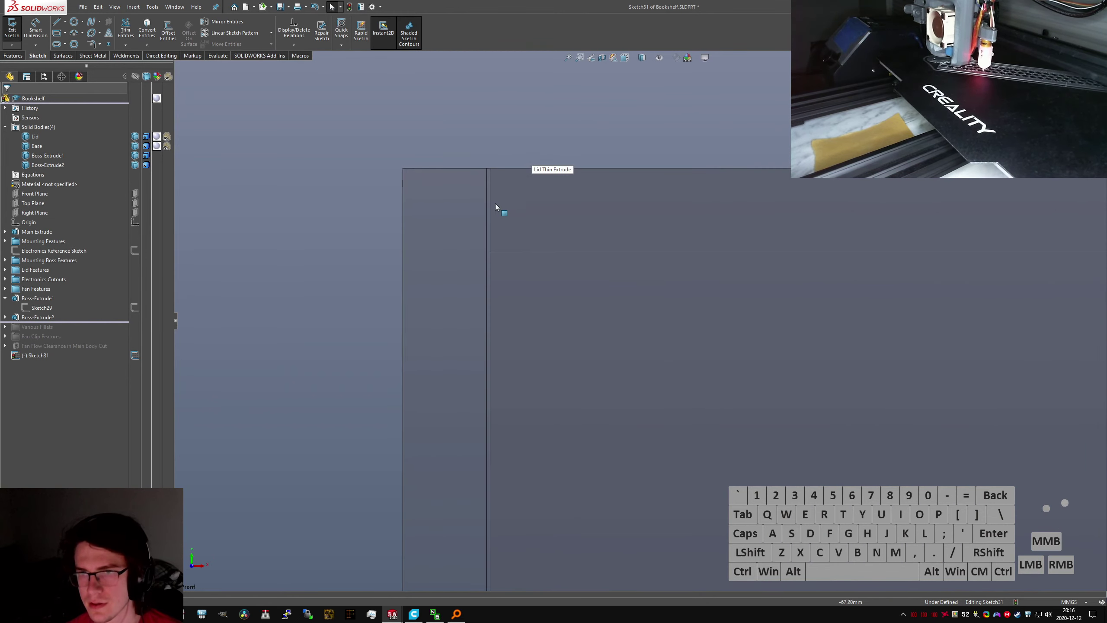
click(74, 21)
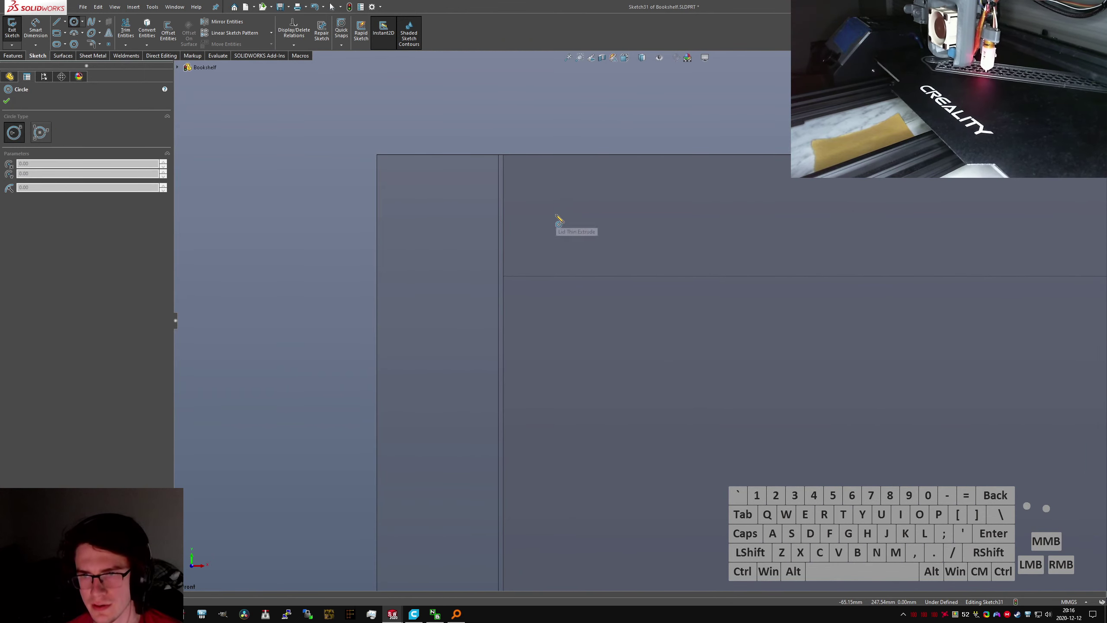
drag(556, 214, 468, 222)
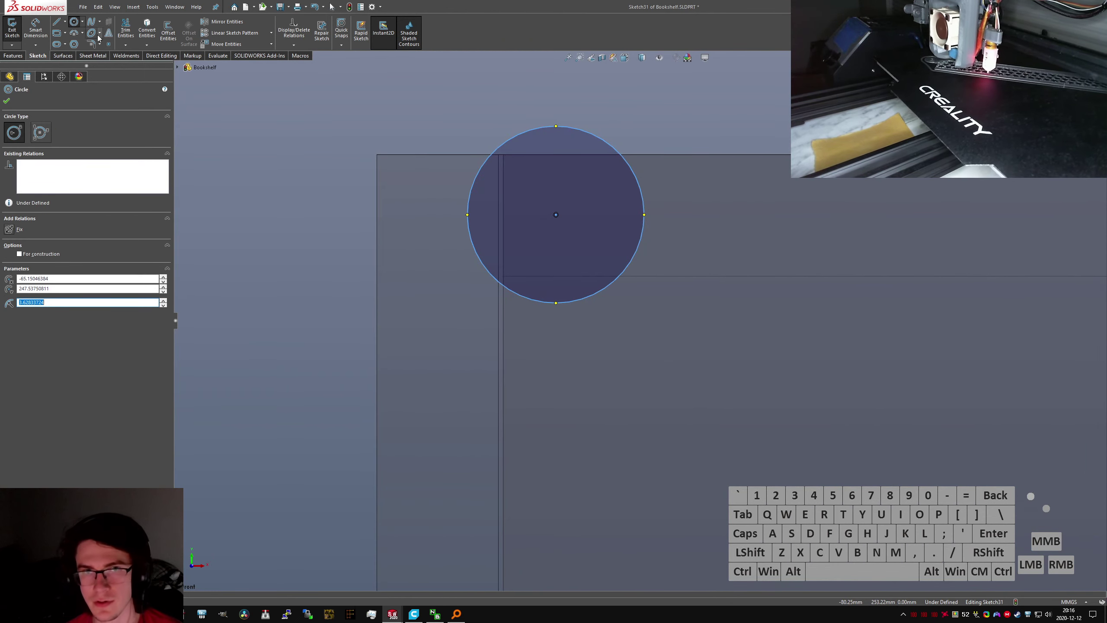
click(483, 166)
click(485, 267)
key(Escape)
Try to align the two points on the circle with a vertical relation
click(484, 267)
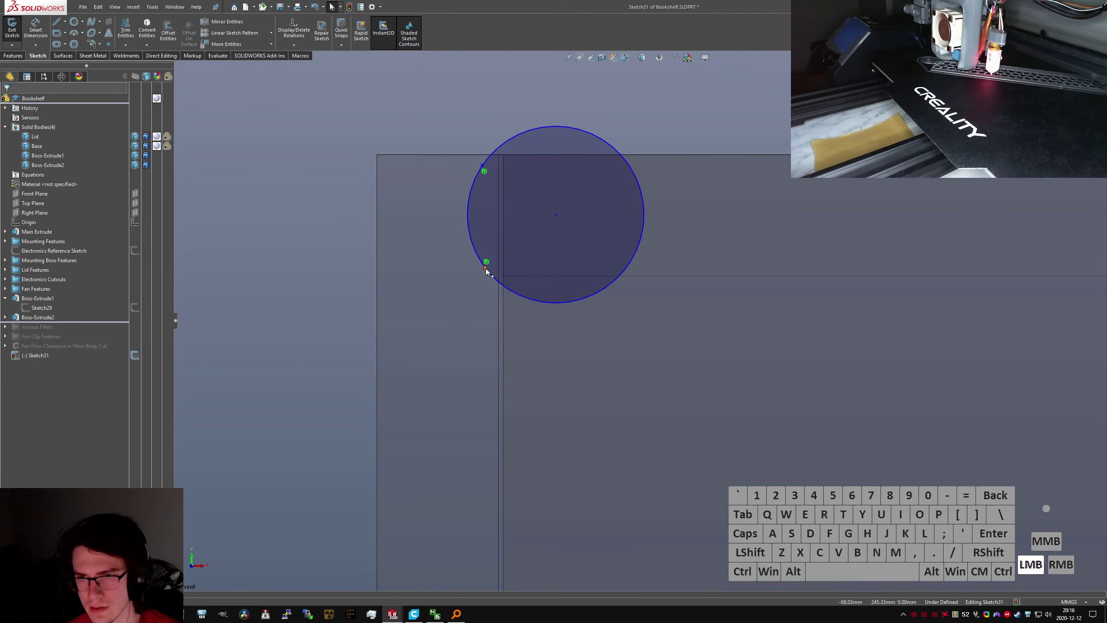
ctrl+click(481, 166)
key(alt+v)
click(495, 122)
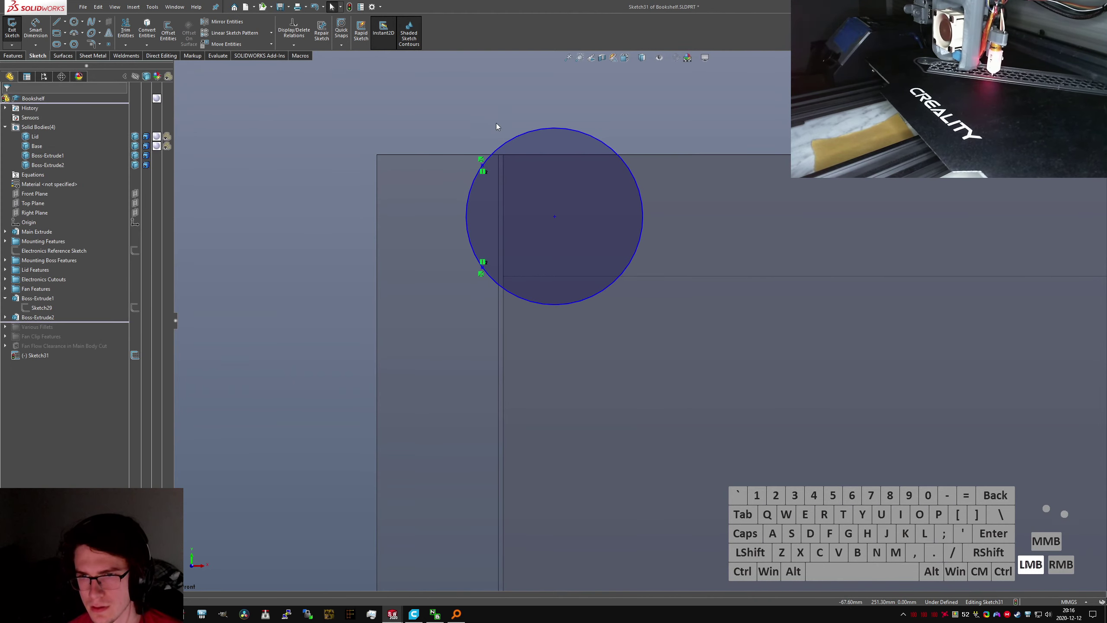
right_drag(496, 123, 647, 102)
key(Escape)
key(ctrl+z)
Join the two points on the circle with a line, making it a vertical construction line
click(618, 131)
right_drag(610, 133, 485, 270)
click(485, 267)
click(482, 165)
key(Escape)
click(483, 191)
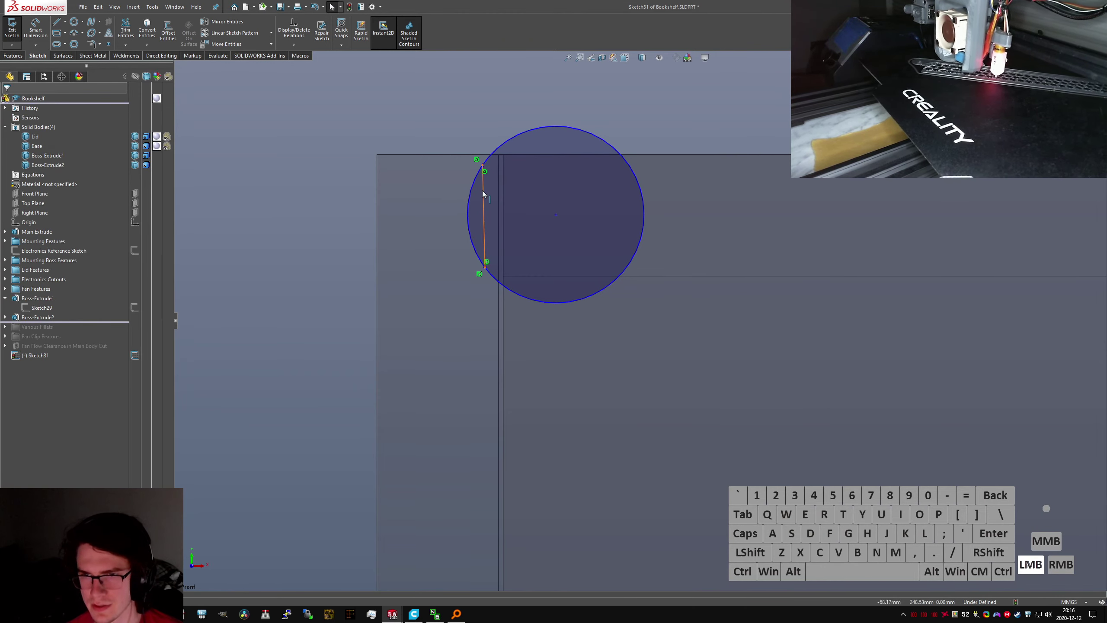
key(alt+c)
key(alt+v)
click(699, 138)
Dimension the distance from the construction line to the circle's outermost edge as 0.8 mm
right_drag(697, 139, 489, 212)
shift+click(484, 212)
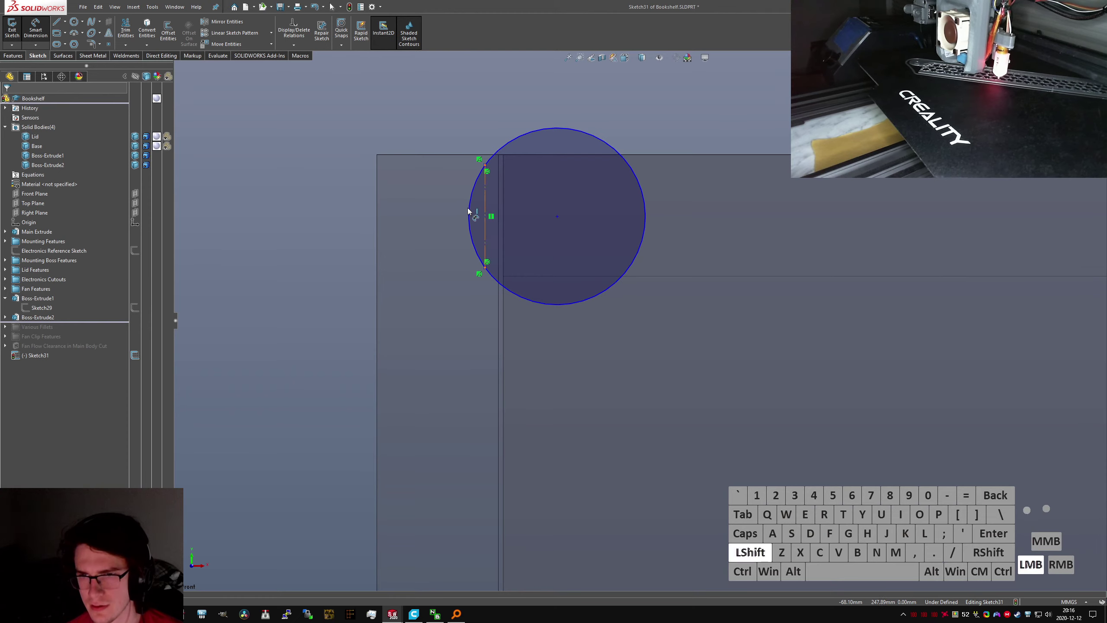
shift+click(468, 212)
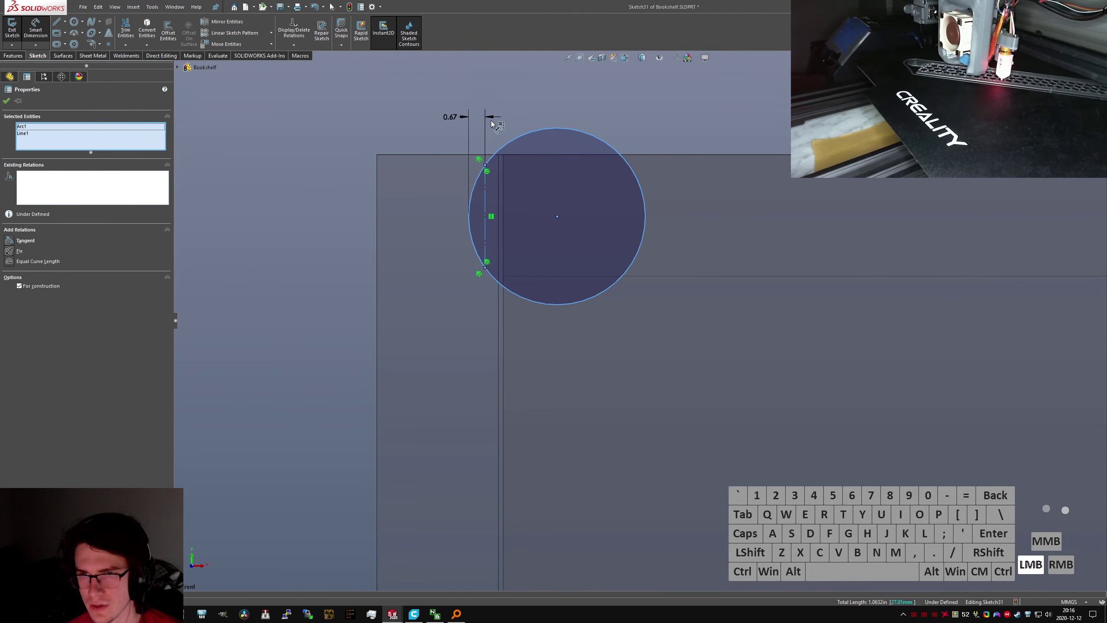
click(491, 121)
text(0.8)
key(Return)
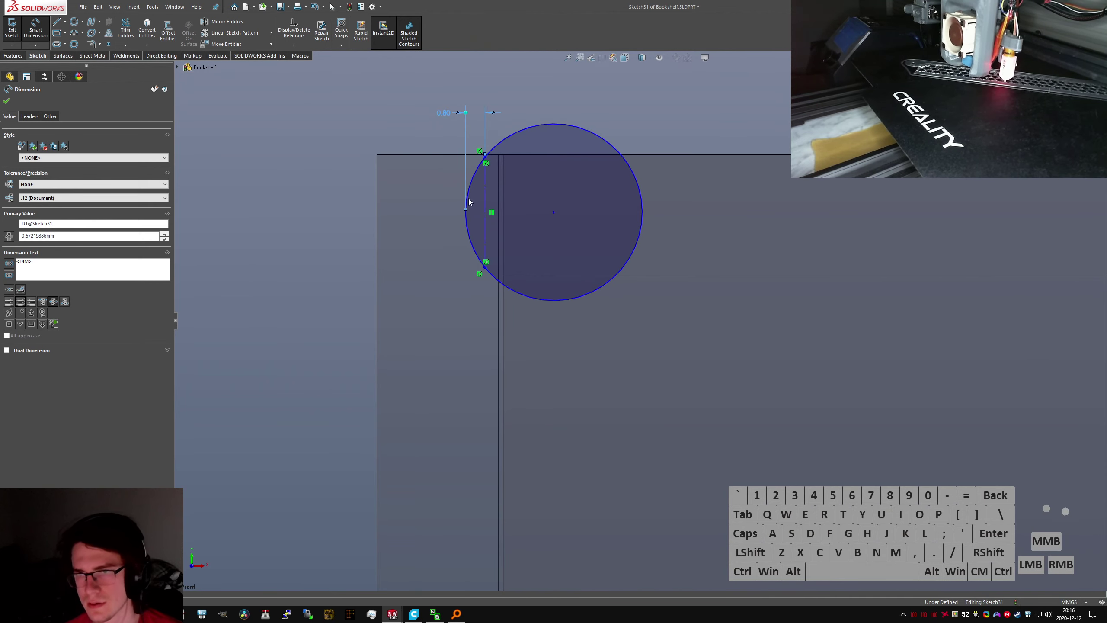
Dimension the vertical construction line's length as 2.4 mm
click(414, 212)
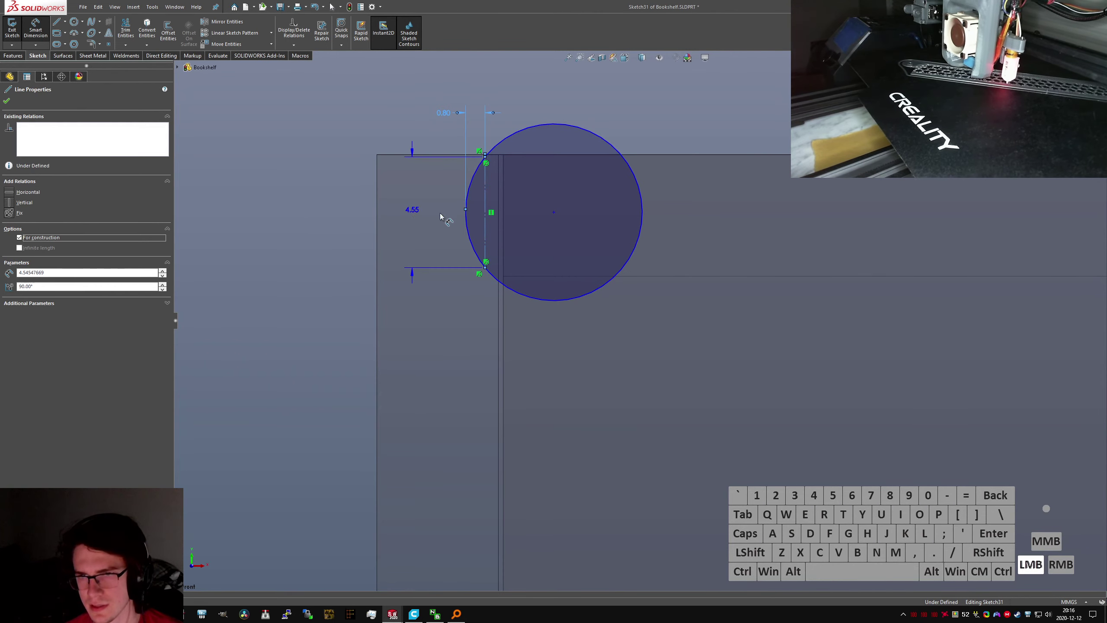
text(2.4)
key(Return)
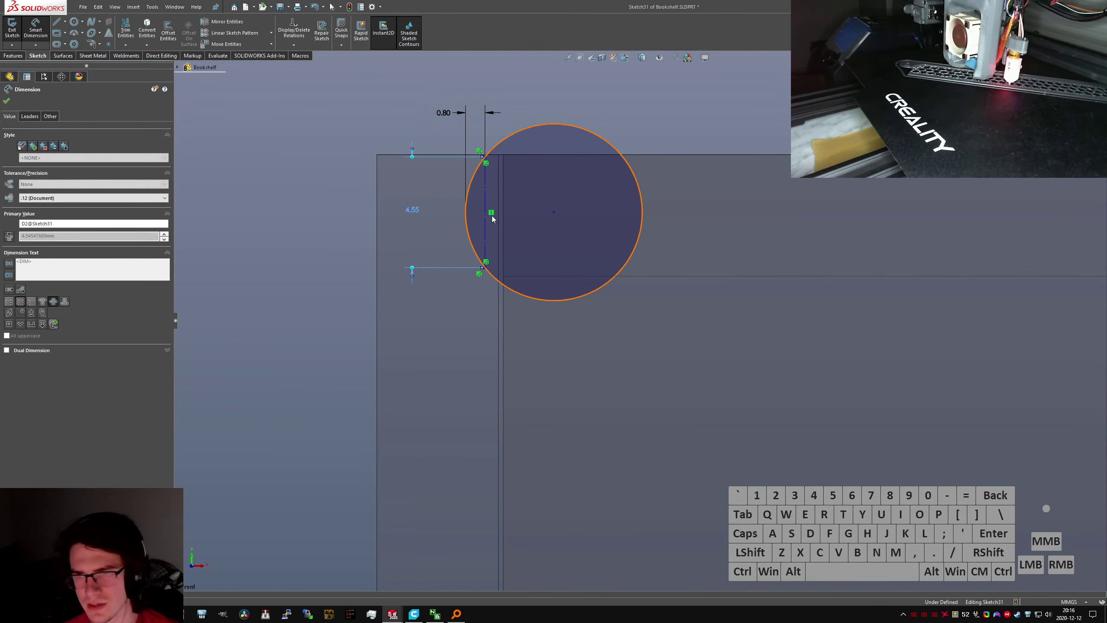
key(Escape)
Move the circle to the seam and make its construction line collinear with the vertical seam edge
click(536, 225)
drag(536, 225, 523, 213)
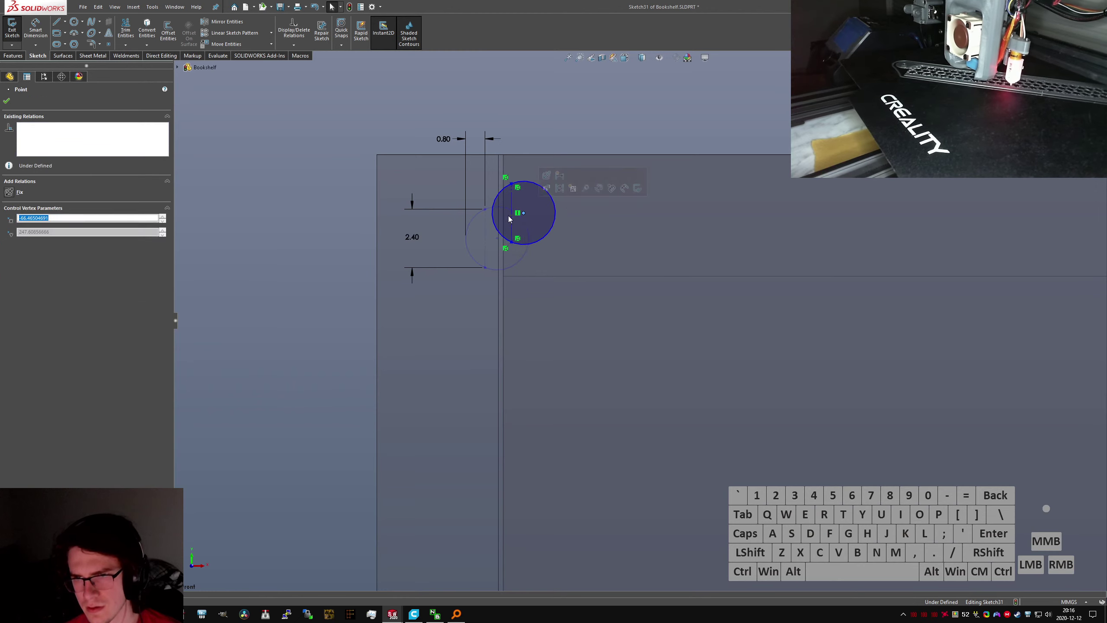
click(511, 211)
ctrl+click(499, 212)
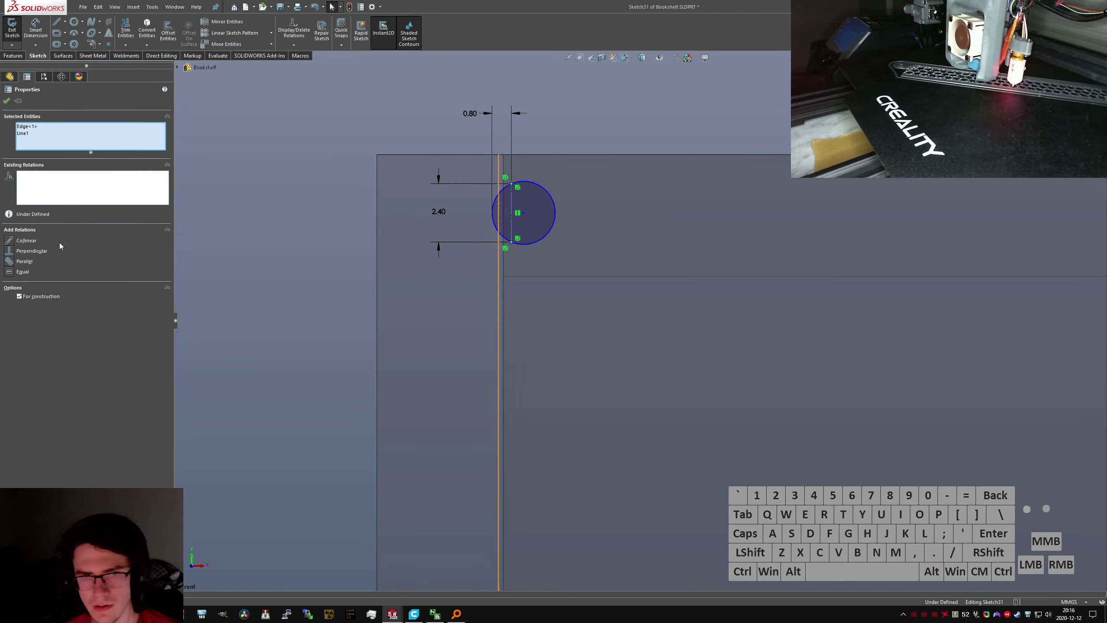
click(12, 243)
click(605, 93)
right_drag(501, 218, 473, 223)
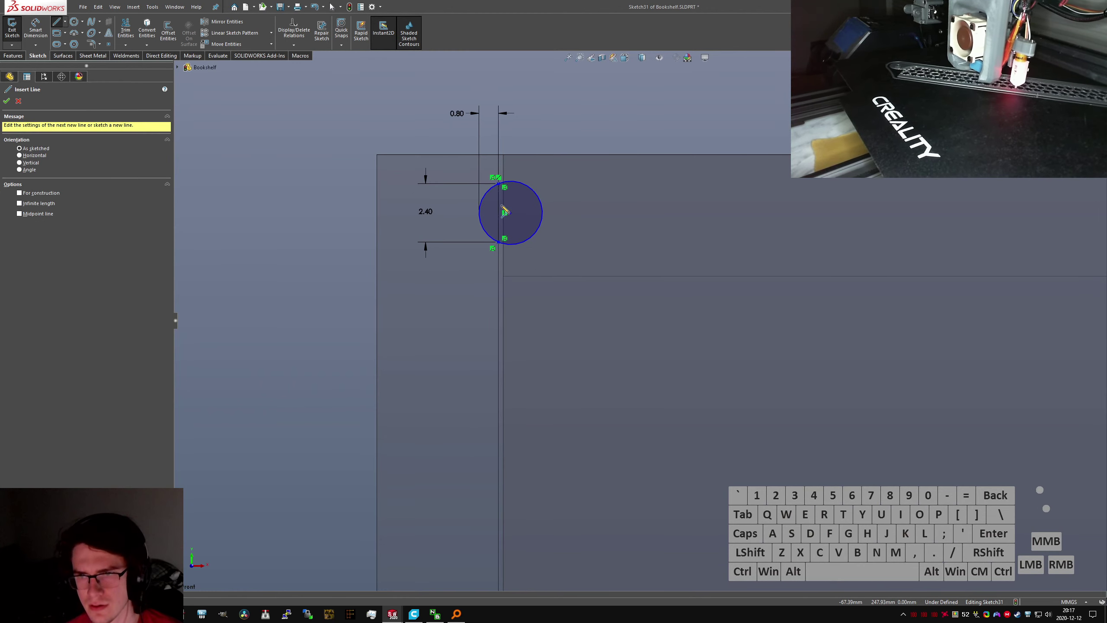
scroll(507, 223, down, 4)
click(546, 267)
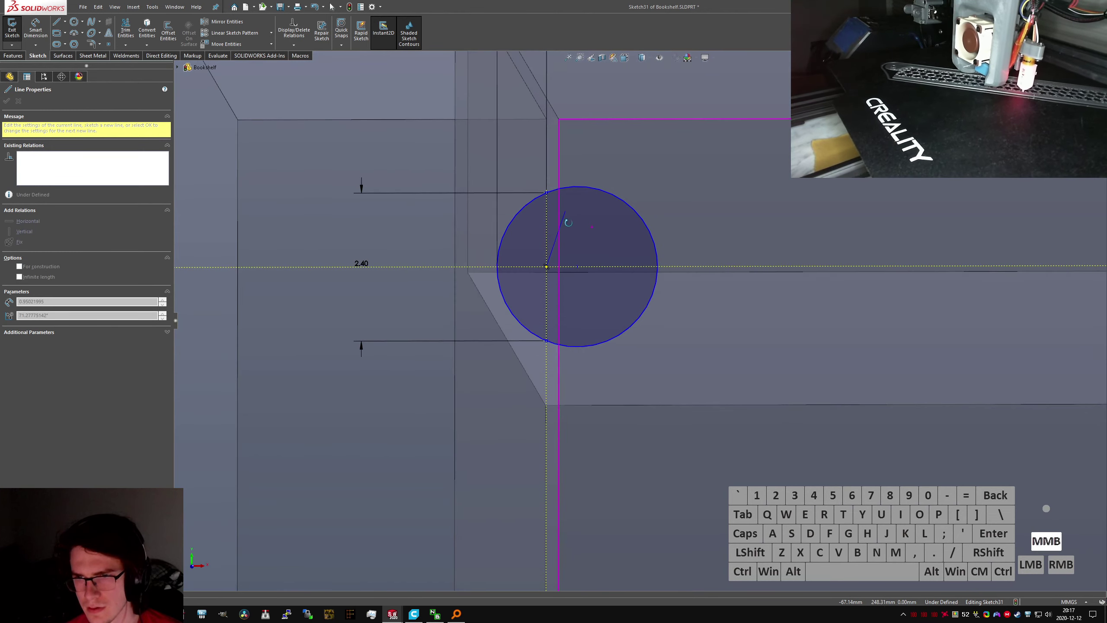
scroll(524, 184, up, 2)
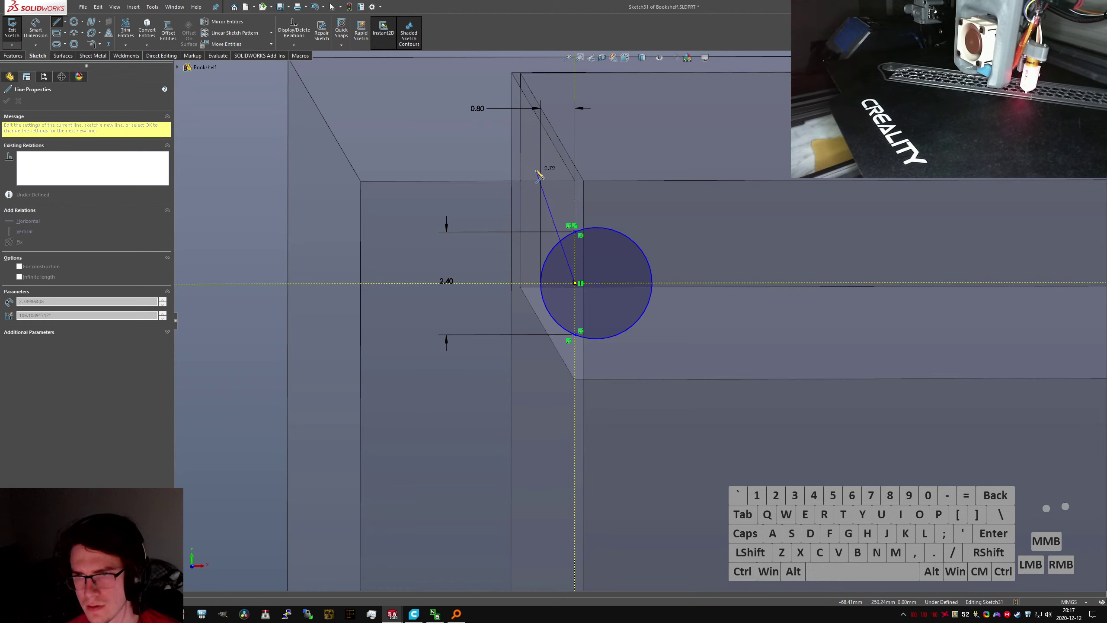
scroll(538, 171, up, 2)
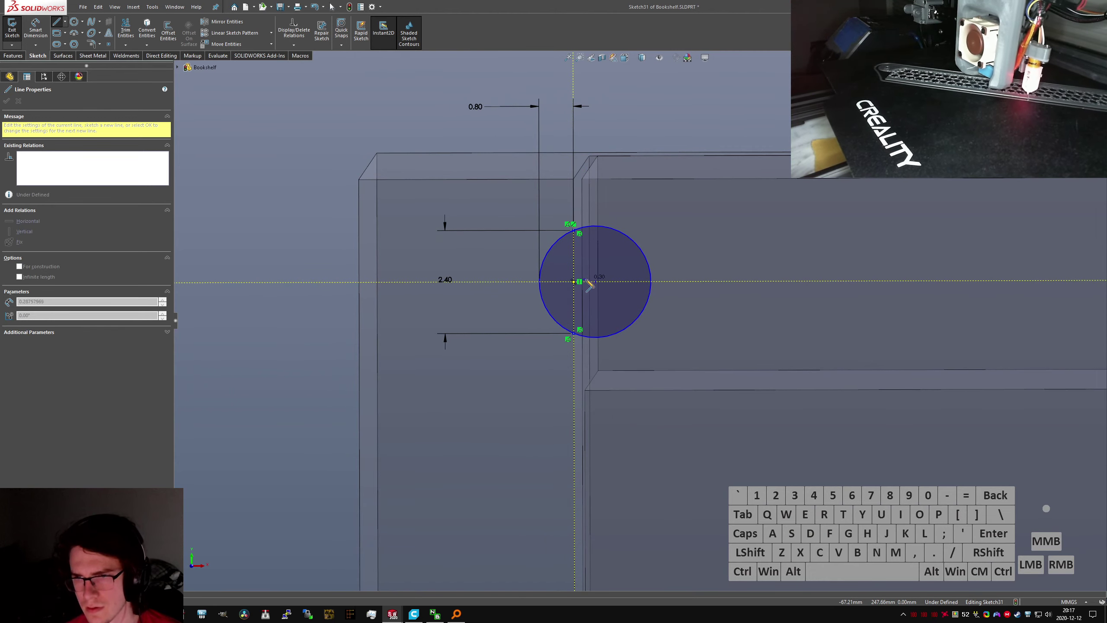
key(Escape)
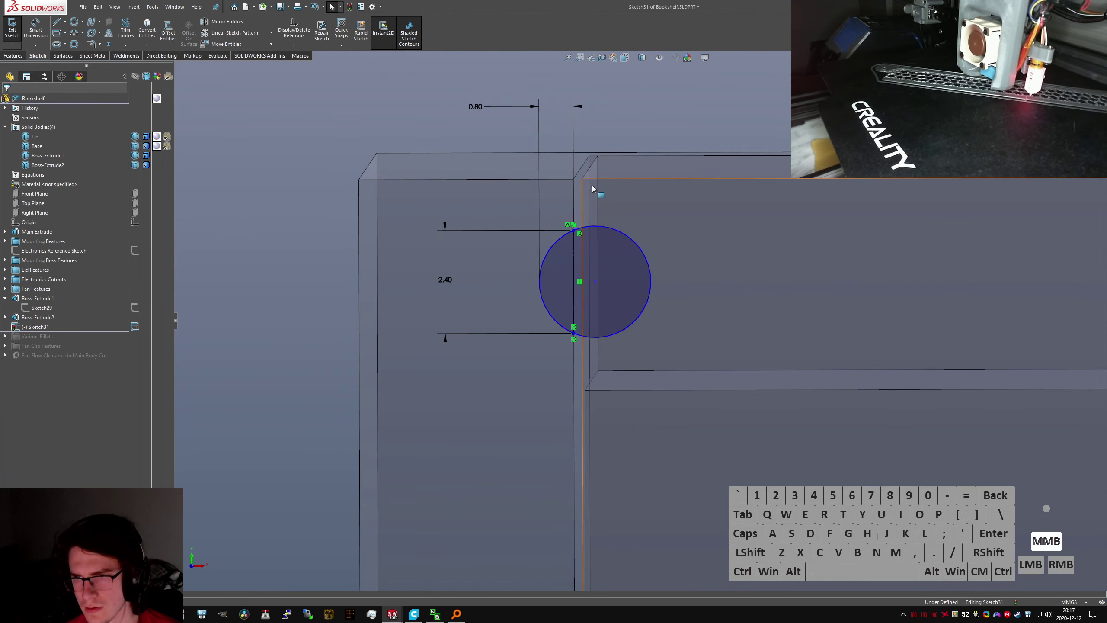
Try to select the midpoint of the short edge at the seam corner
scroll(531, 144, down, 4)
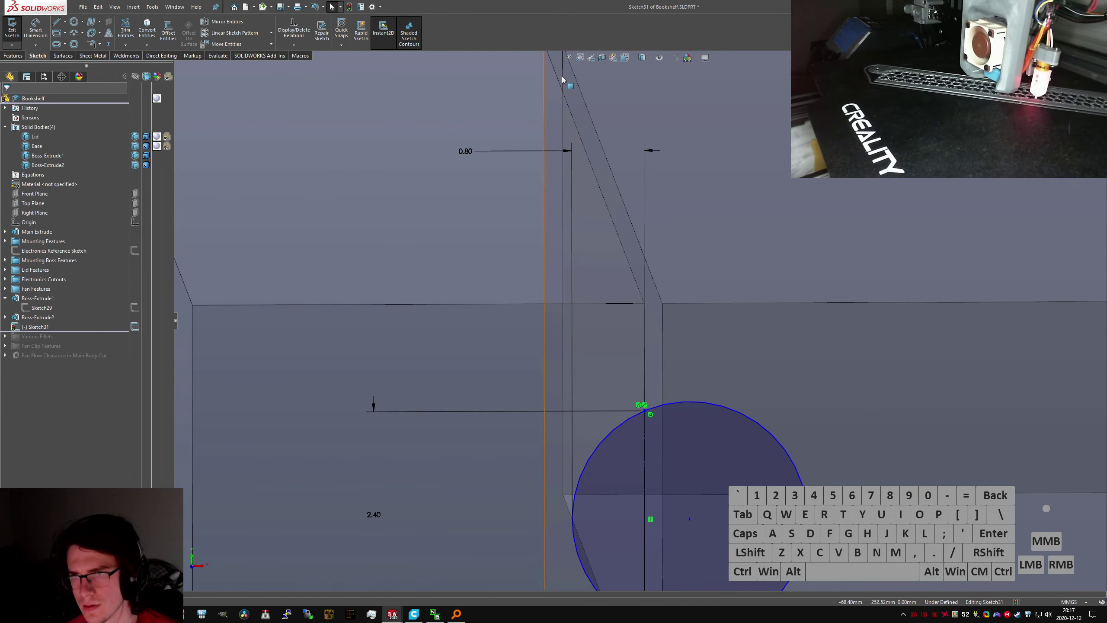
scroll(576, 165, up, 2)
scroll(576, 166, down, 1)
middle_drag(670, 260, 637, 366)
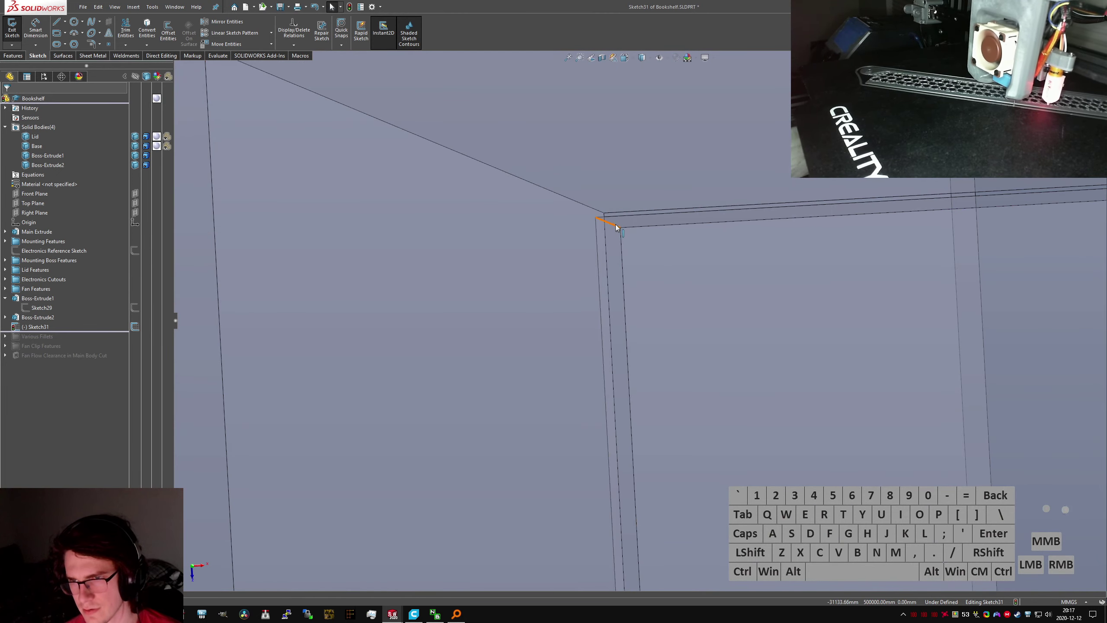
right_click(616, 224)
click(631, 232)
ctrl+right_click(614, 225)
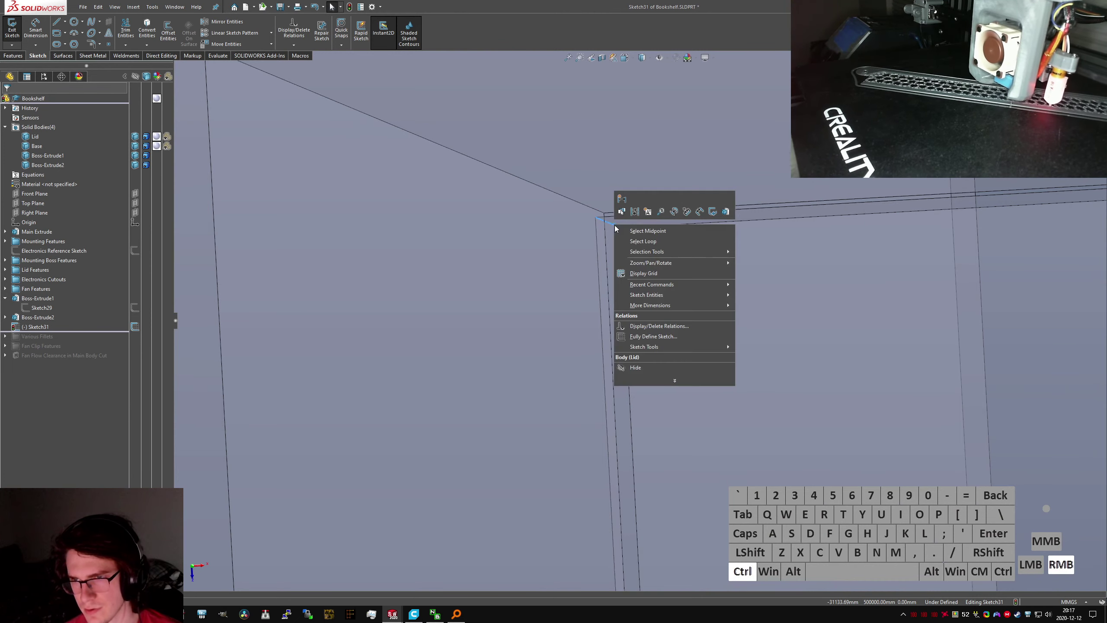
click(612, 224)
click(609, 225)
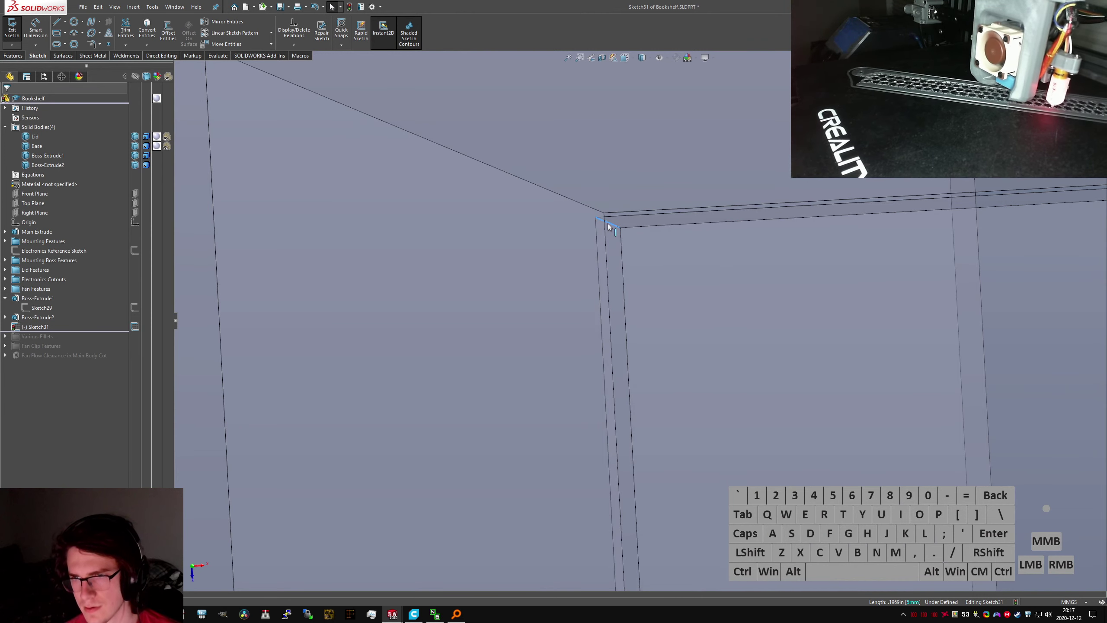
click(607, 223)
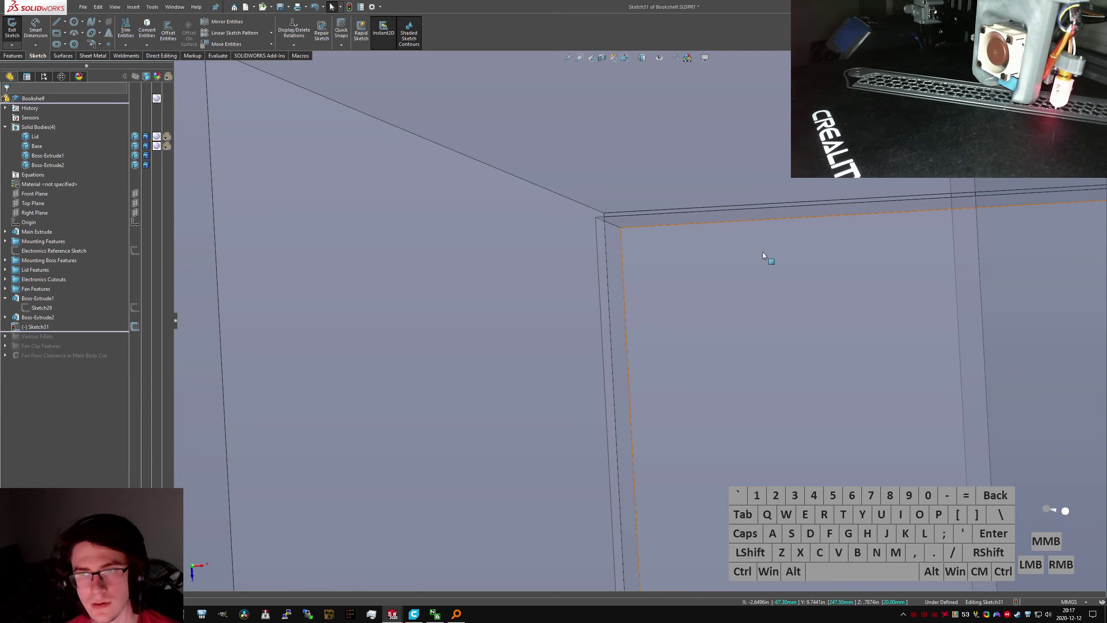
Draw a short line from the vertical construction line's midpoint to a free point inside the circle
right_drag(609, 225, 612, 222)
key(ctrl+1)
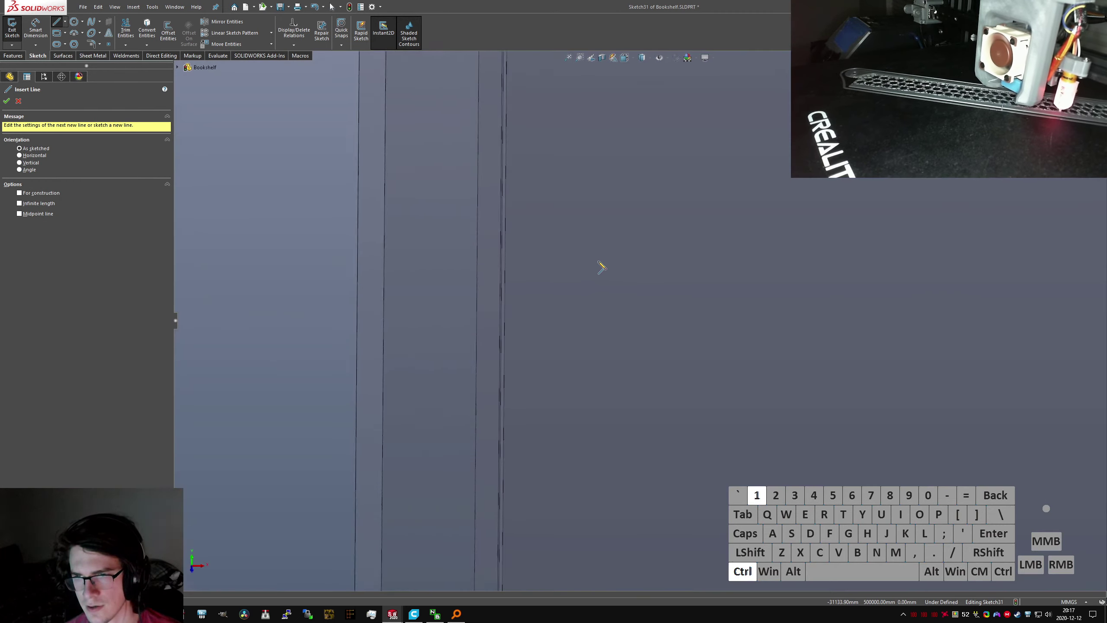
scroll(518, 111, down, 5)
scroll(570, 188, down, 4)
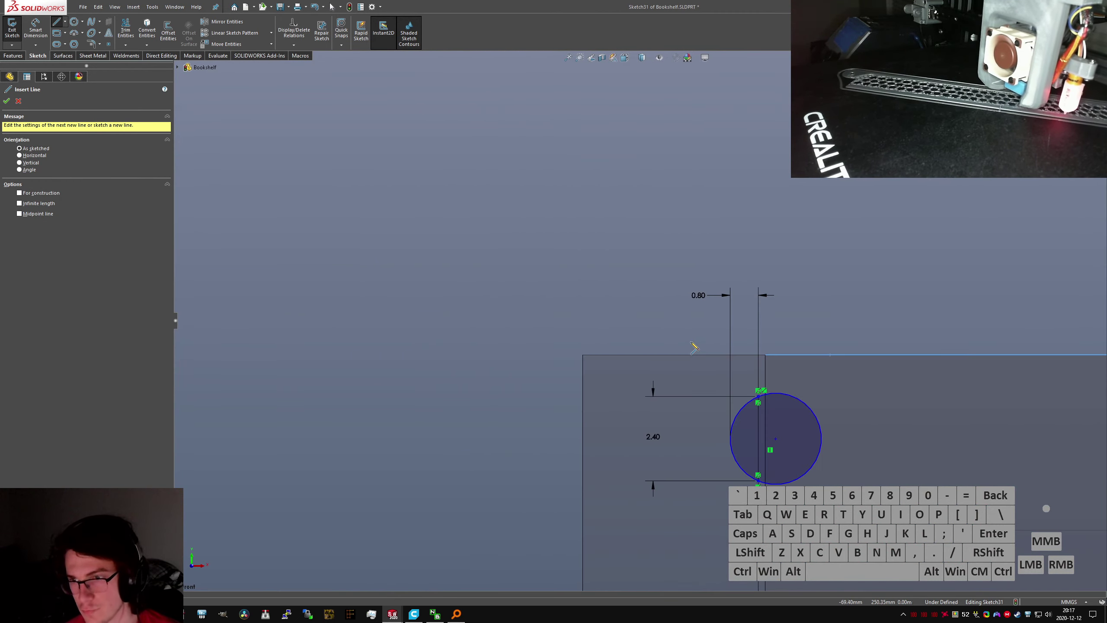
scroll(774, 411, down, 2)
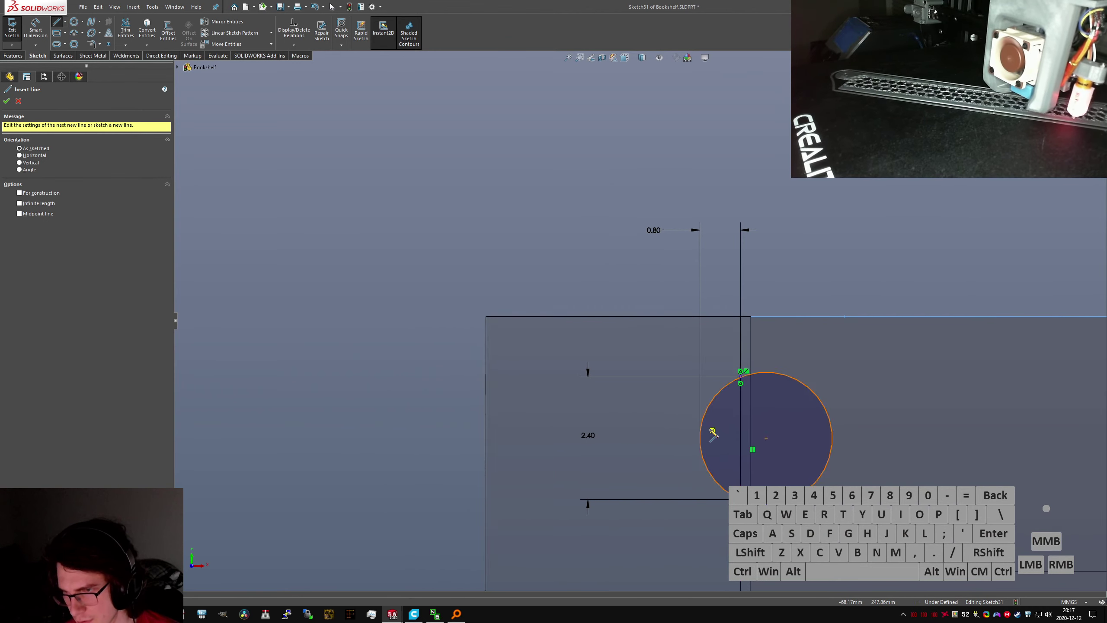
scroll(715, 431, down, 4)
click(638, 378)
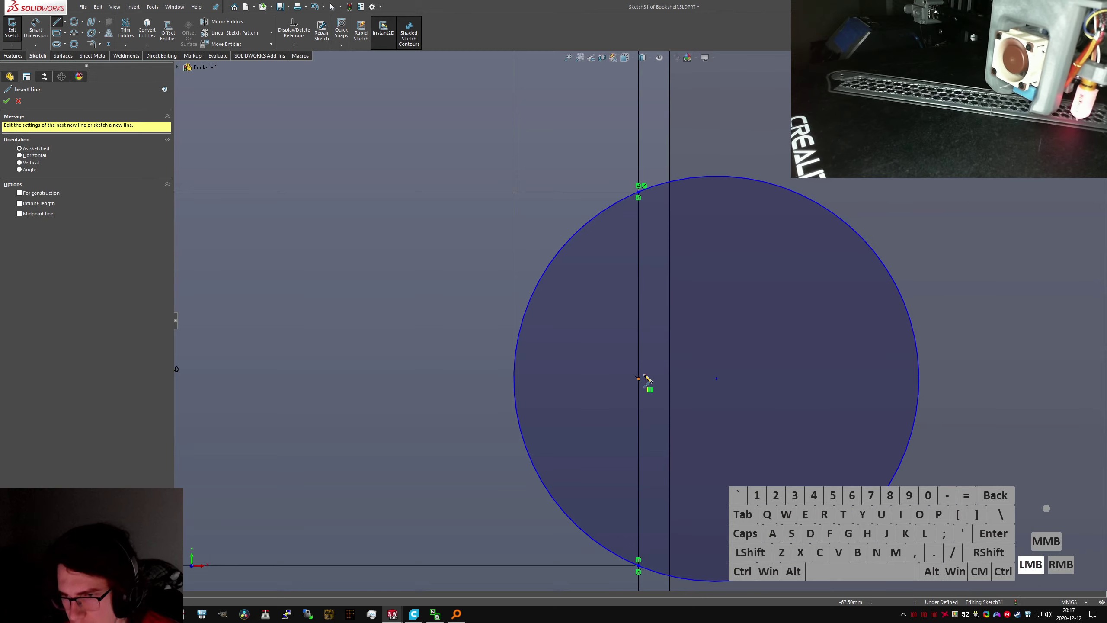
scroll(695, 335, up, 1)
click(695, 318)
key(Escape)
Make the line's free endpoint coincident with the midpoint of the short edge at the seam corner
click(695, 316)
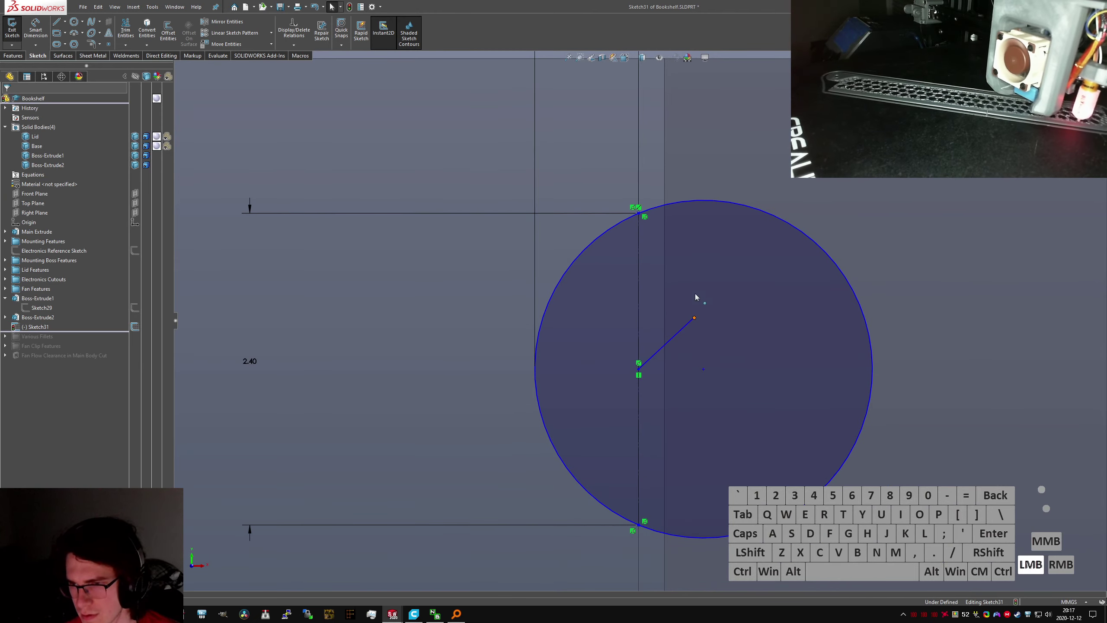
scroll(678, 264, up, 6)
mouse_move(676, 262)
middle_down()
mouse_move(676, 395)
mouse_move(633, 154)
mouse_move(614, 298)
mouse_move(603, 281)
mouse_move(635, 305)
mouse_move(633, 322)
mouse_move(638, 263)
middle_up()
scroll(674, 270, up, 7)
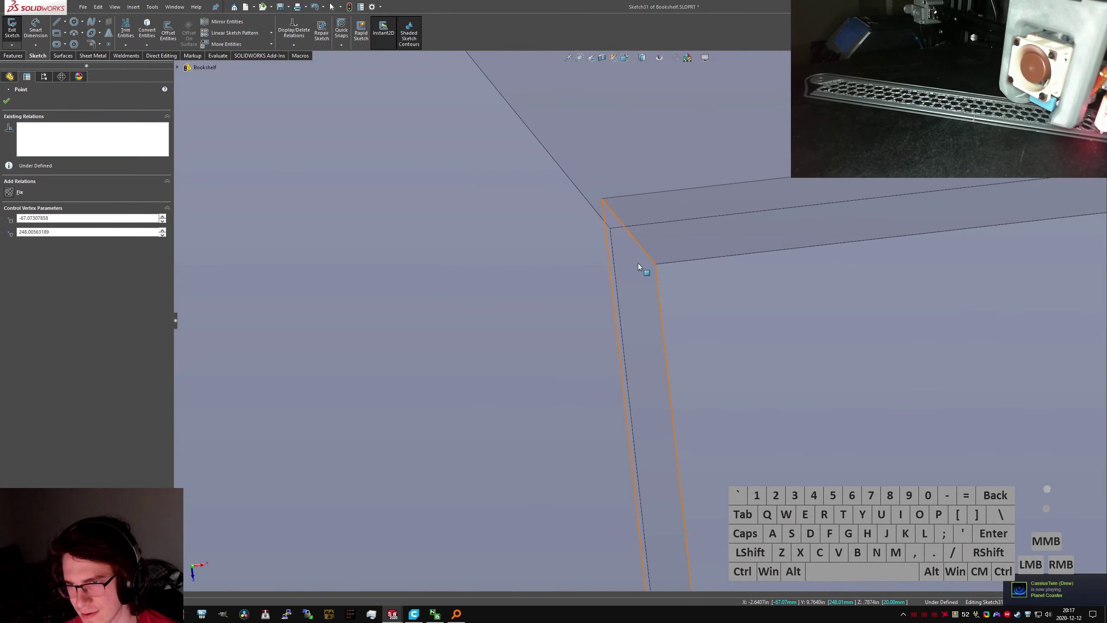
ctrl+click(629, 232)
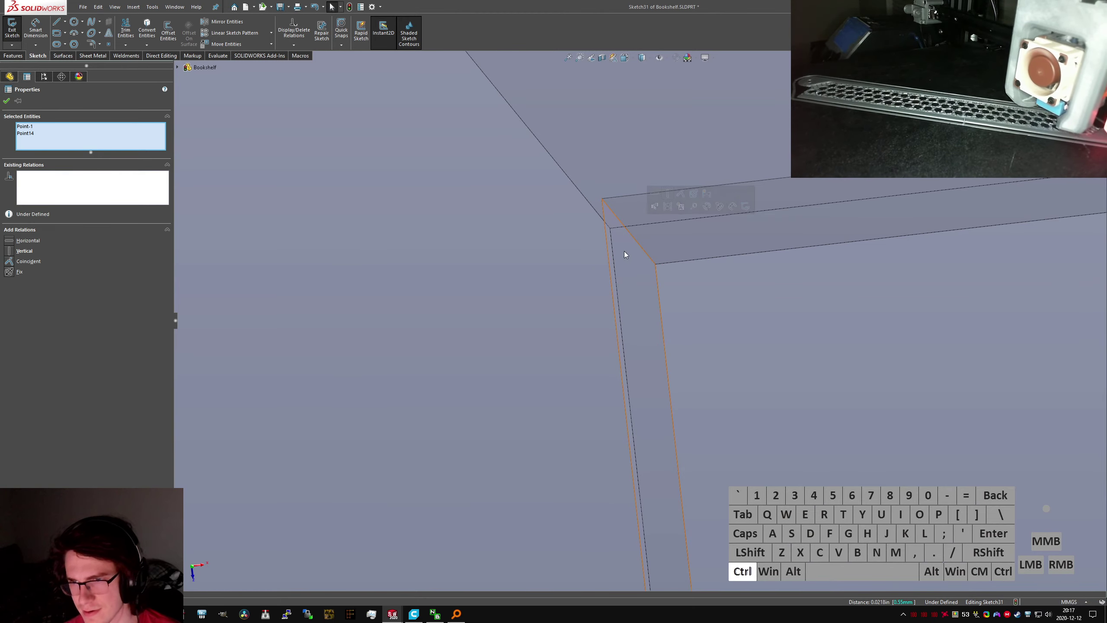
ctrl+click(29, 260)
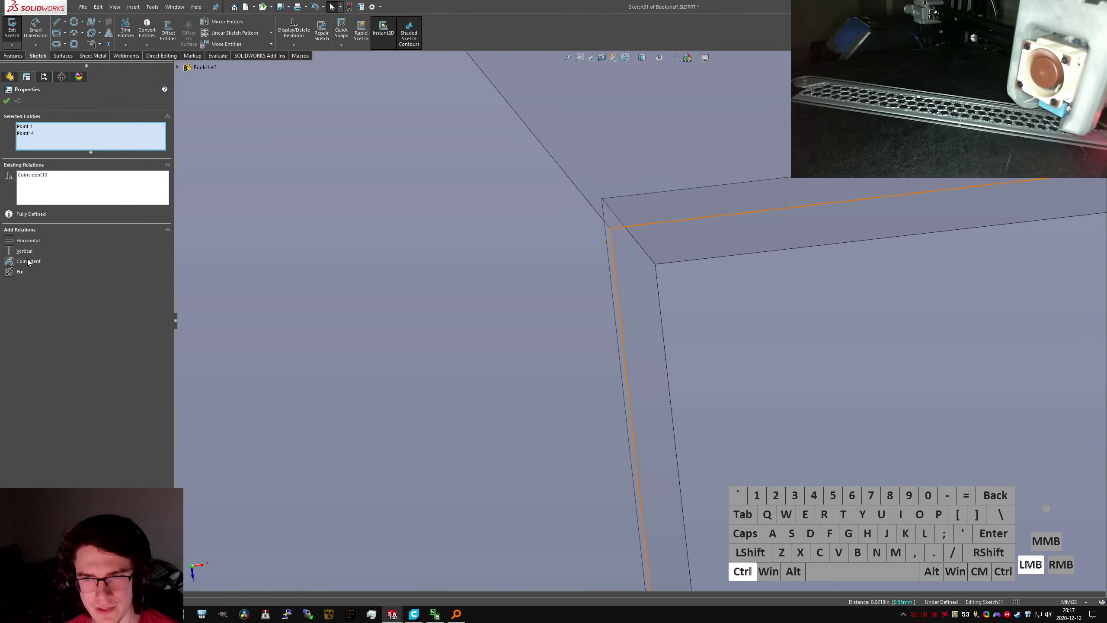
Make the short line inside the circle horizontal and convert it to construction geometry
key(ctrl+1)
click(496, 114)
scroll(496, 114, down, 10)
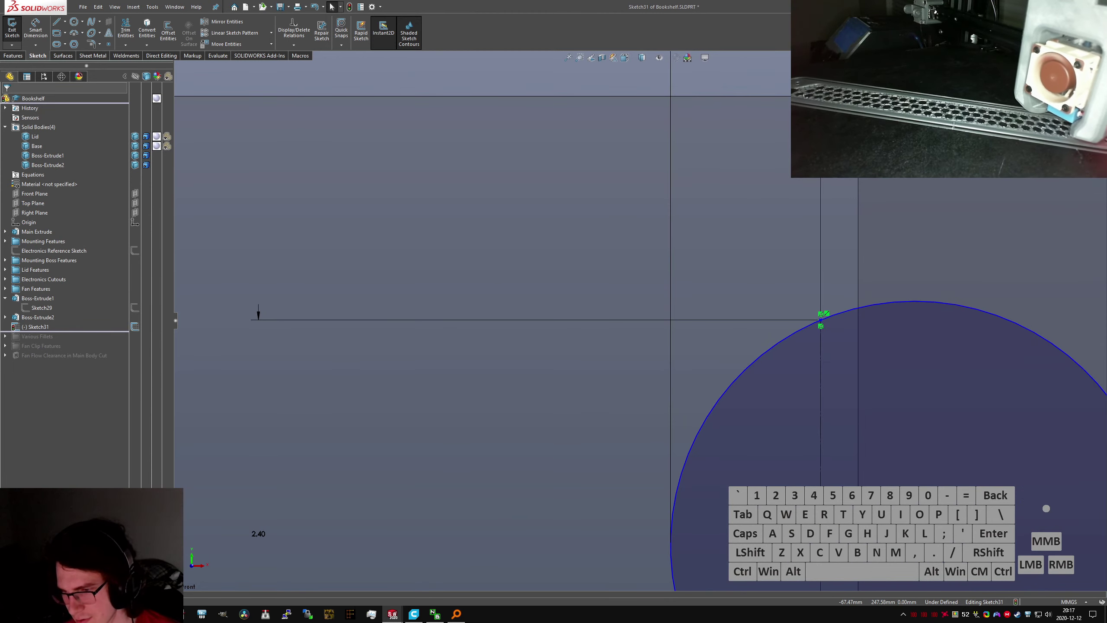
click(820, 320)
key(alt+h)
key(alt+c)
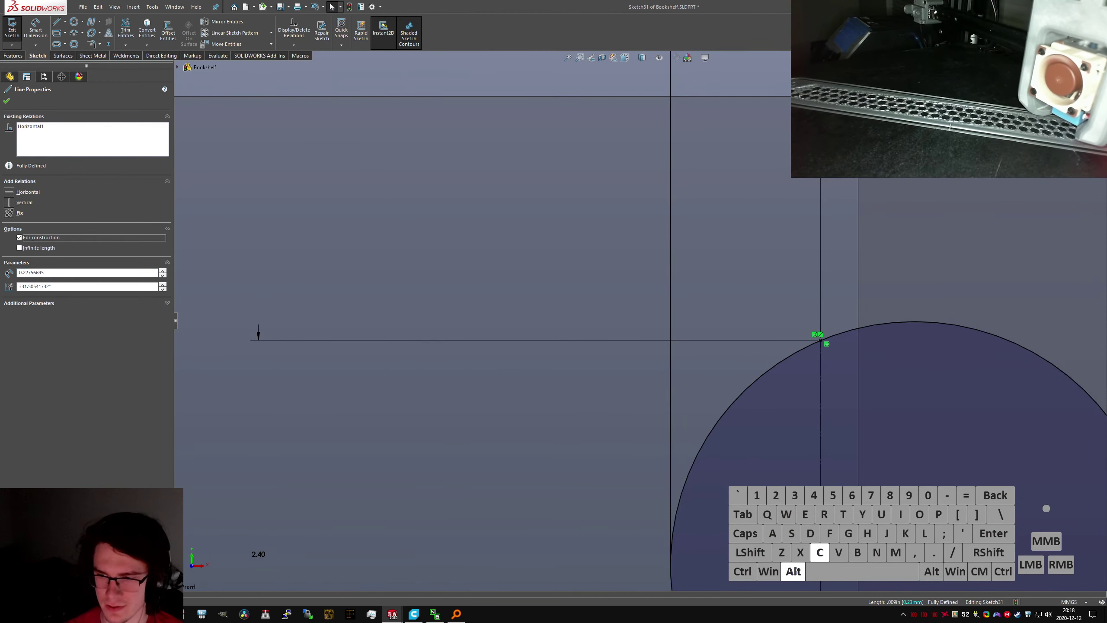
Finish the circle sketch and start its boss extrusion from a 17.5 mm offset
scroll(639, 322, up, 5)
click(14, 36)
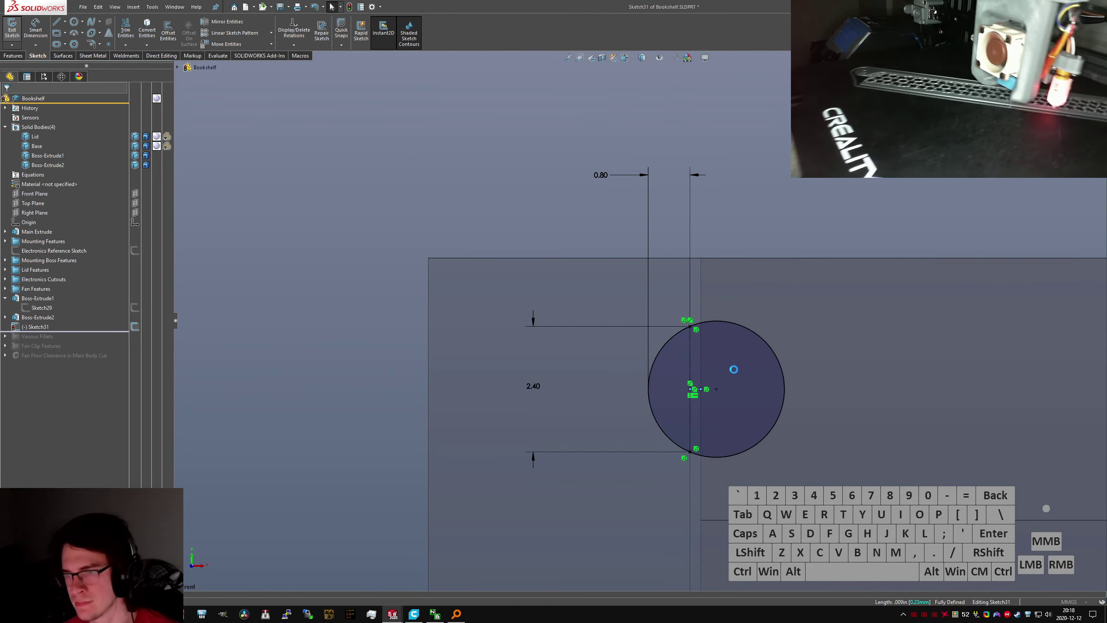
scroll(645, 318, up, 5)
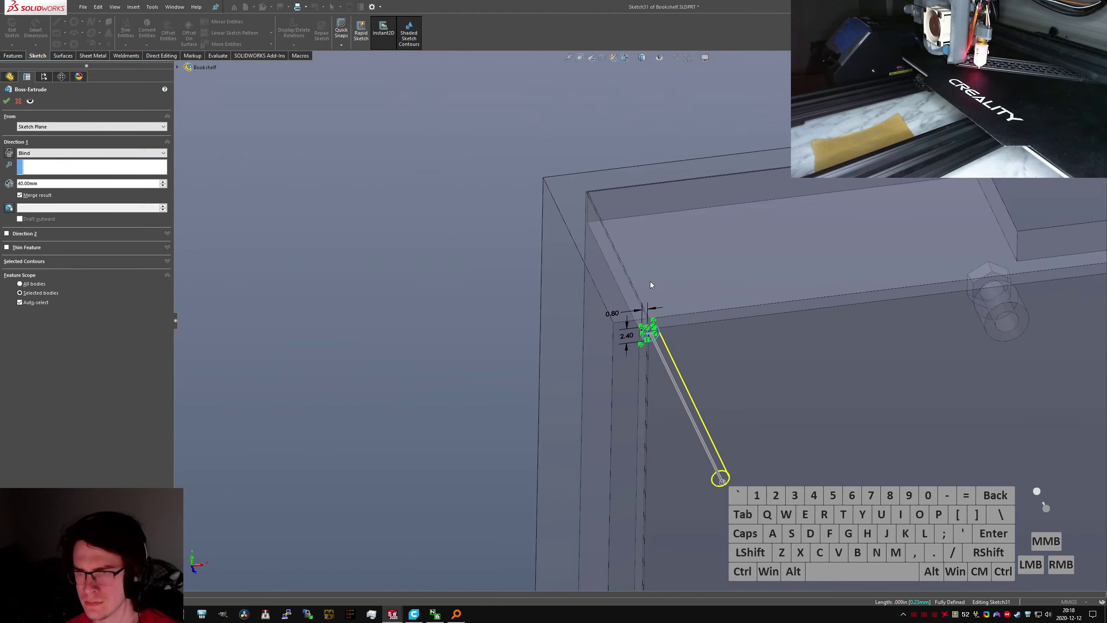
middle_drag(649, 296, 657, 317)
scroll(645, 288, down, 5)
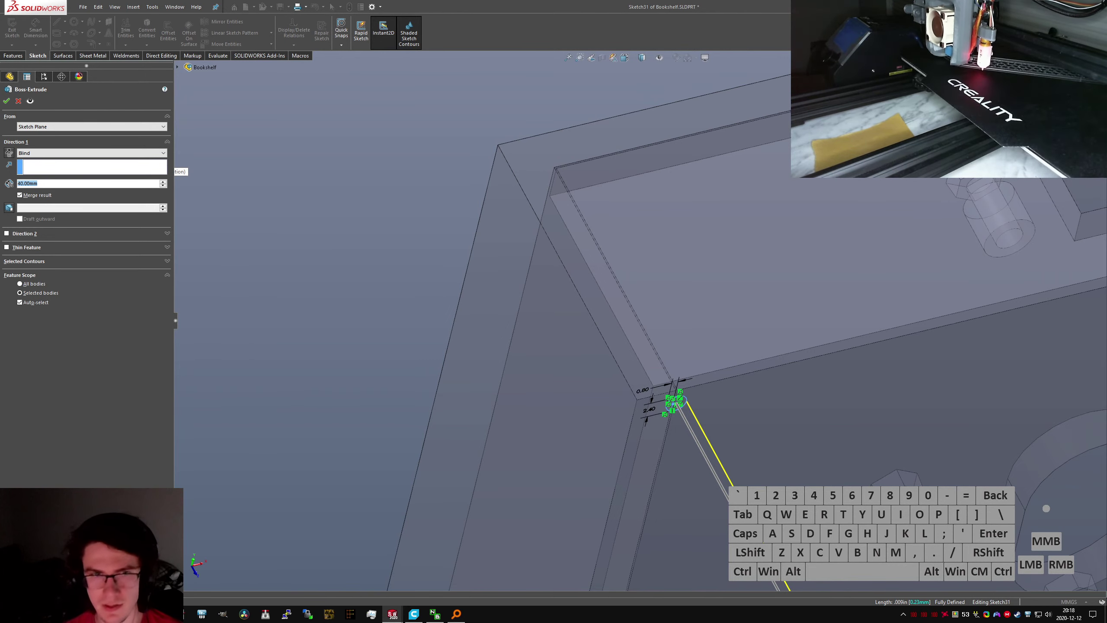
click(67, 126)
click(59, 152)
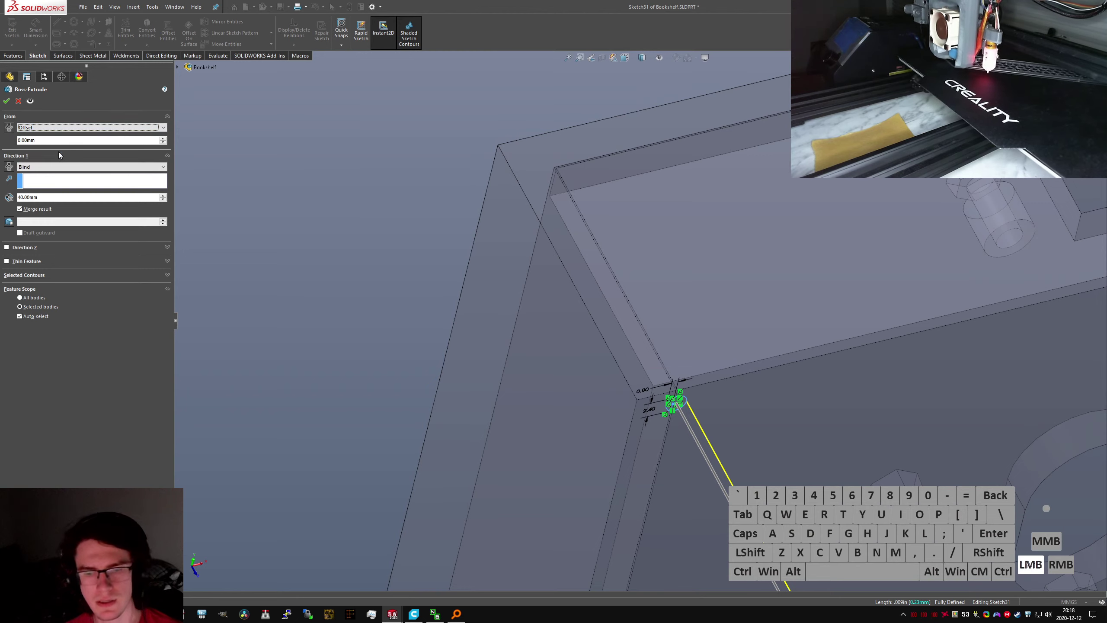
text(17.5)
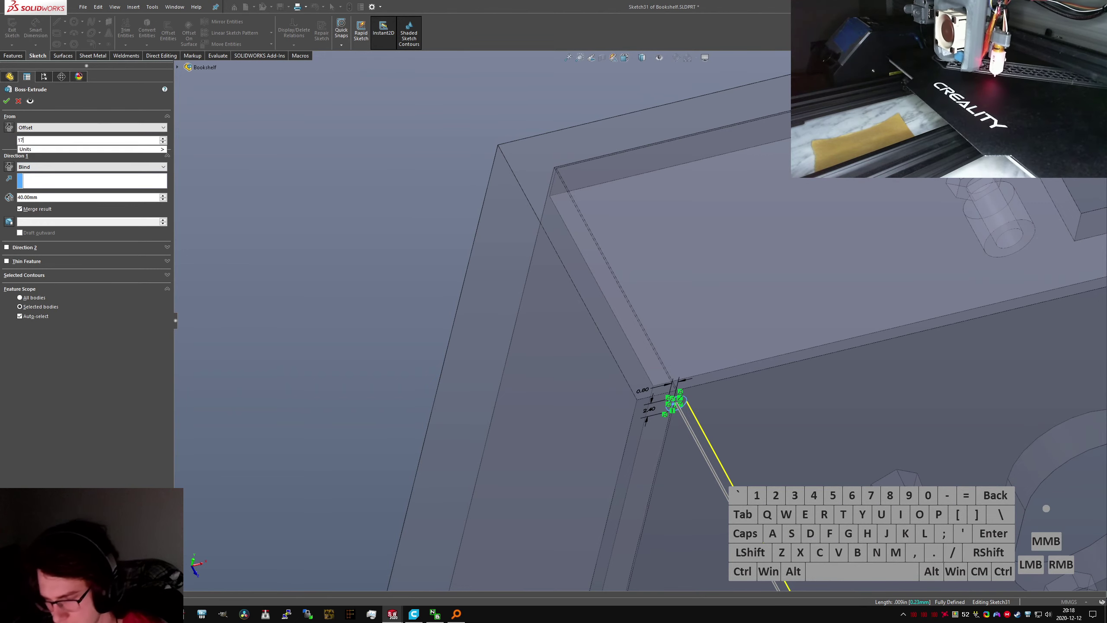
key(Return)
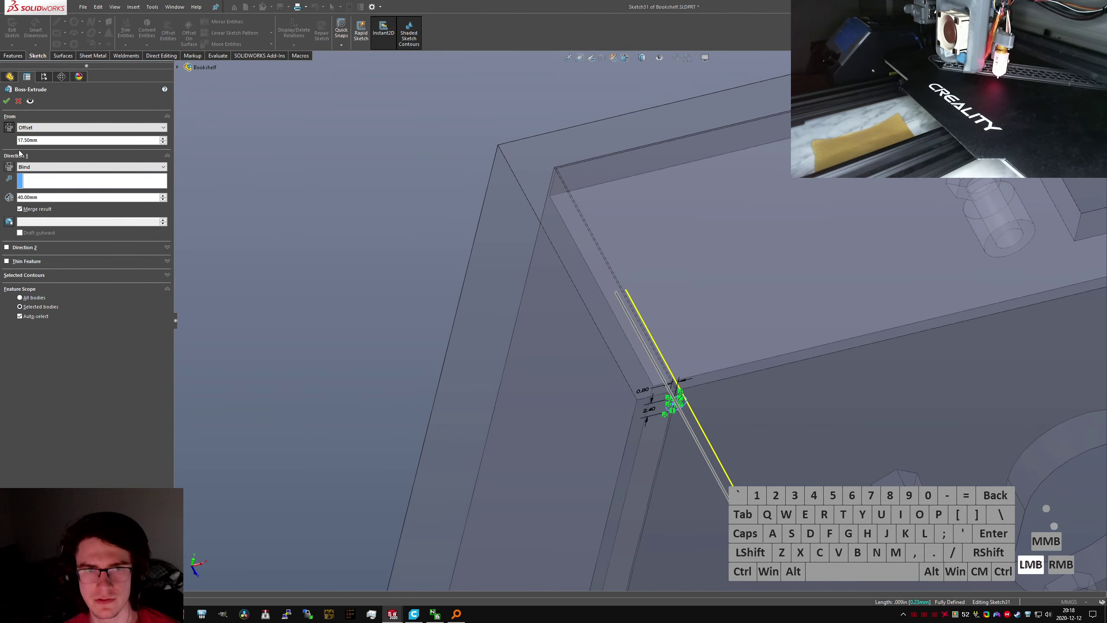
Set the extrusion to Mid Plane with a 20 mm depth and create the cylinder body
click(88, 167)
click(36, 207)
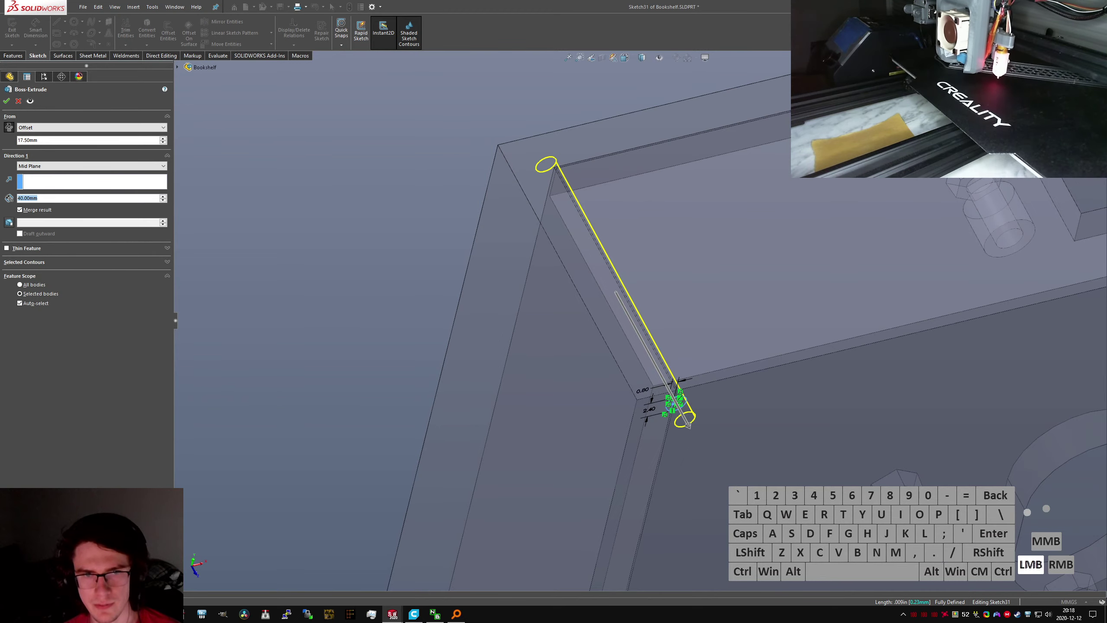
text(20)
key(Return)
middle_drag(619, 264, 613, 278)
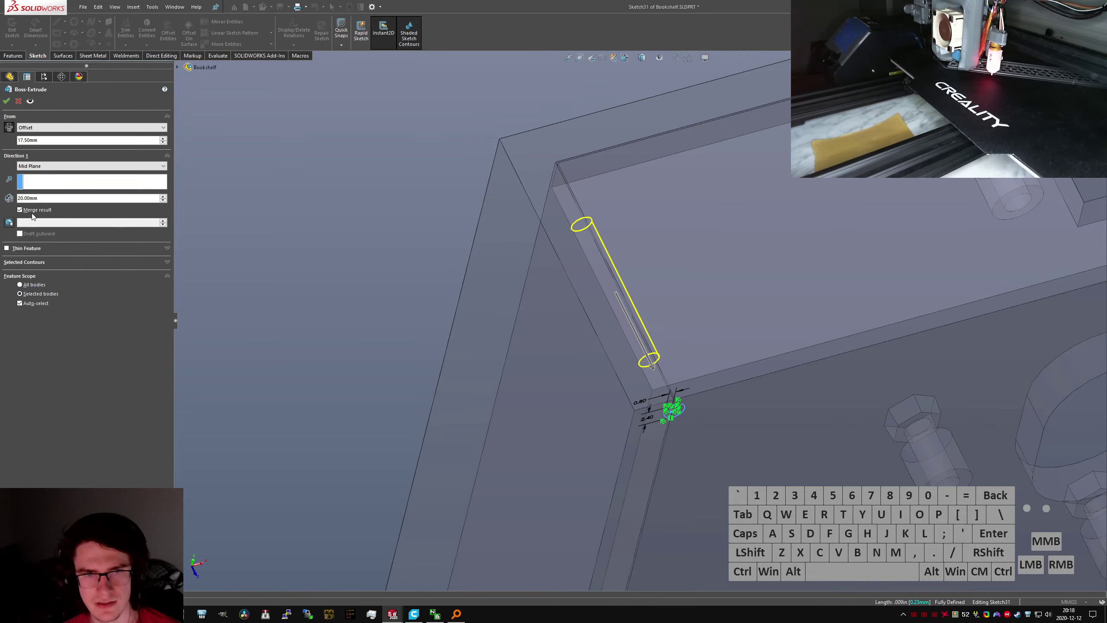
click(6, 101)
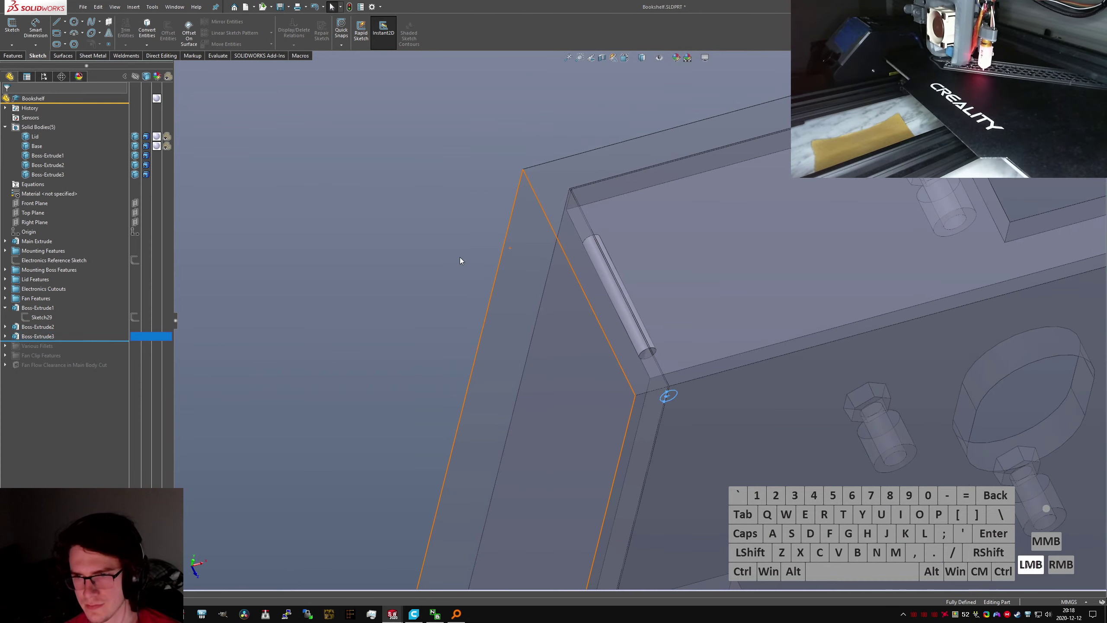
click(460, 257)
Set the new cylinder's start offset from its sketch plane to 20 mm
scroll(522, 306, up, 8)
middle_drag(654, 379, 650, 423)
key(ctrl+4)
key(ctrl+5)
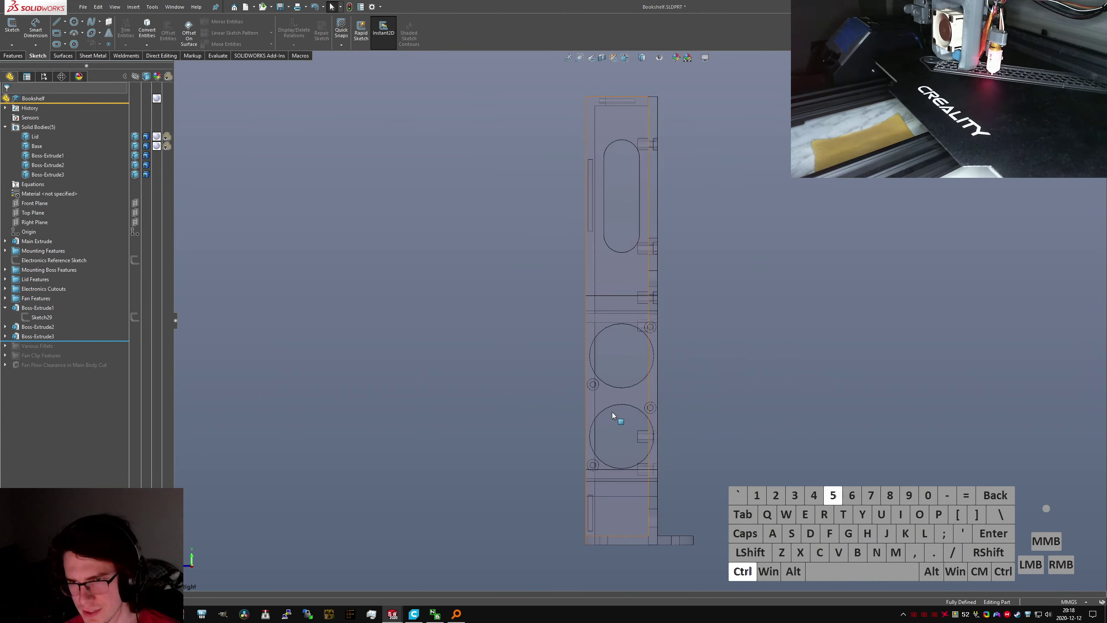
click(450, 502)
scroll(361, 425, down, 7)
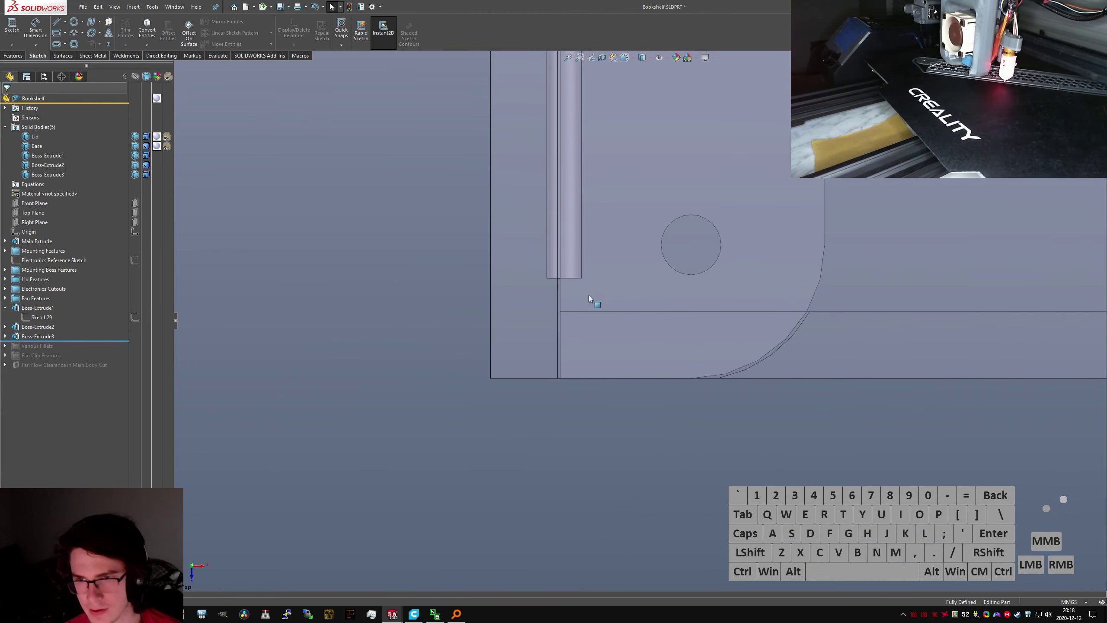
scroll(606, 262, up, 4)
scroll(611, 226, down, 2)
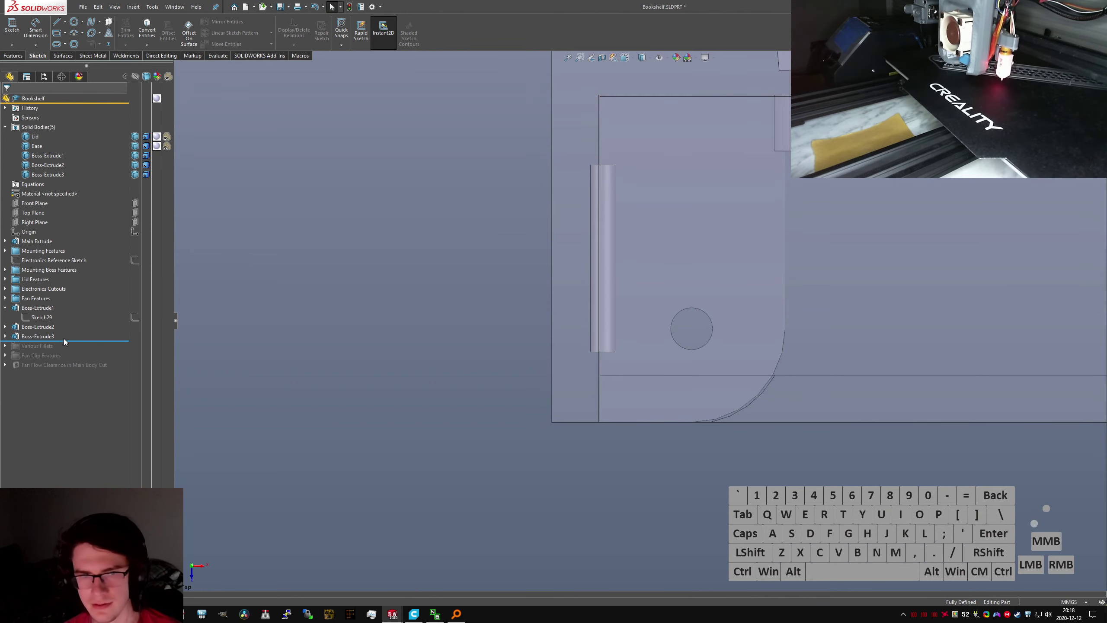
click(36, 336)
double_click(617, 340)
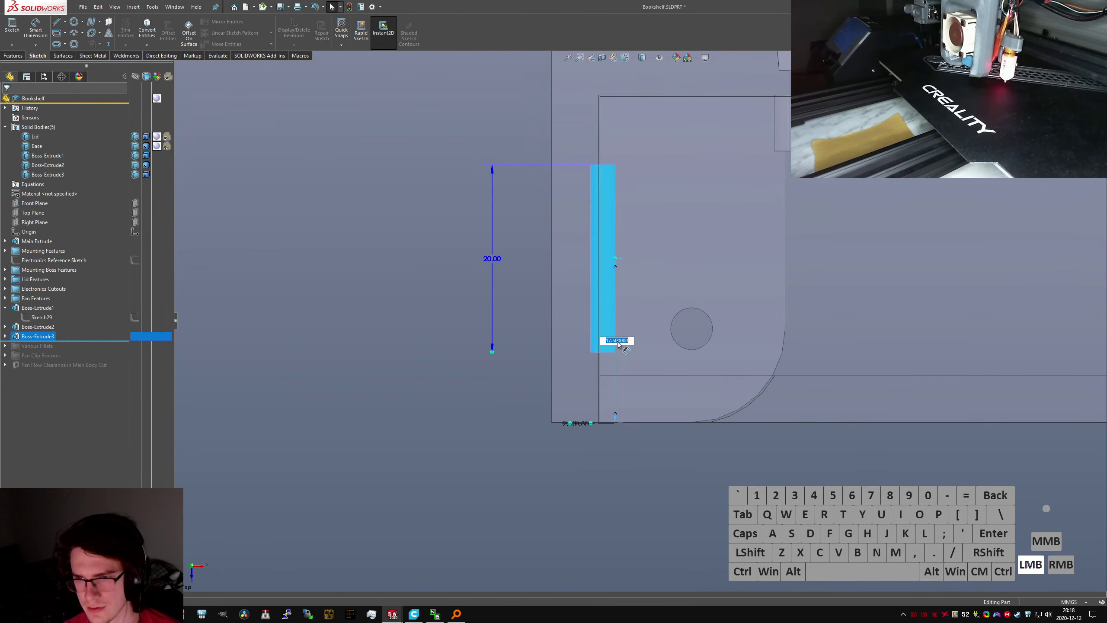
text(20)
key(Return)
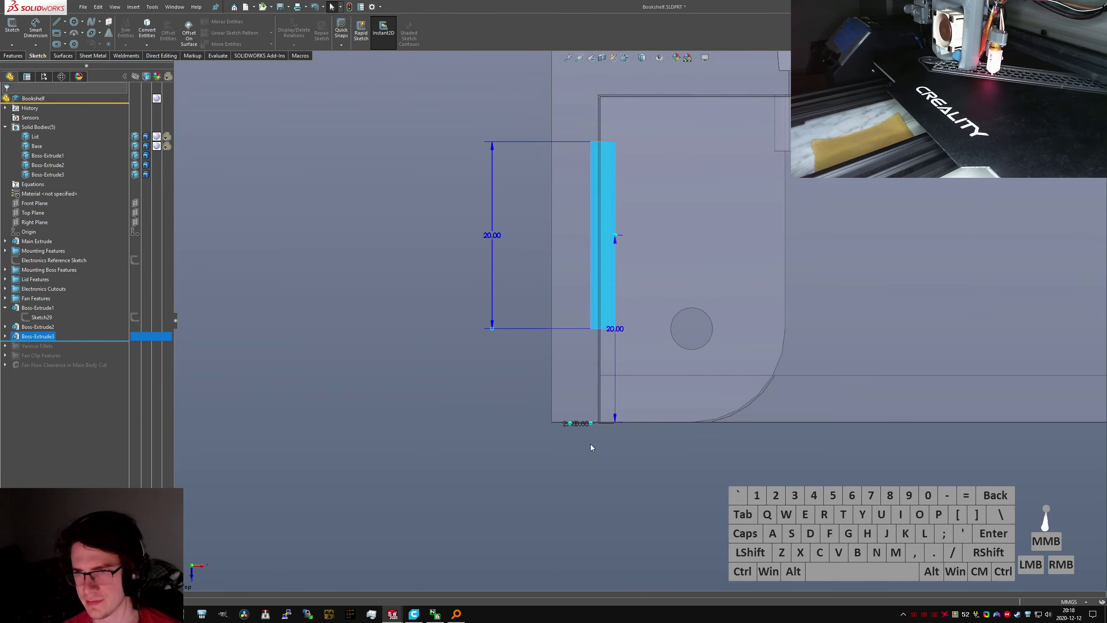
click(390, 435)
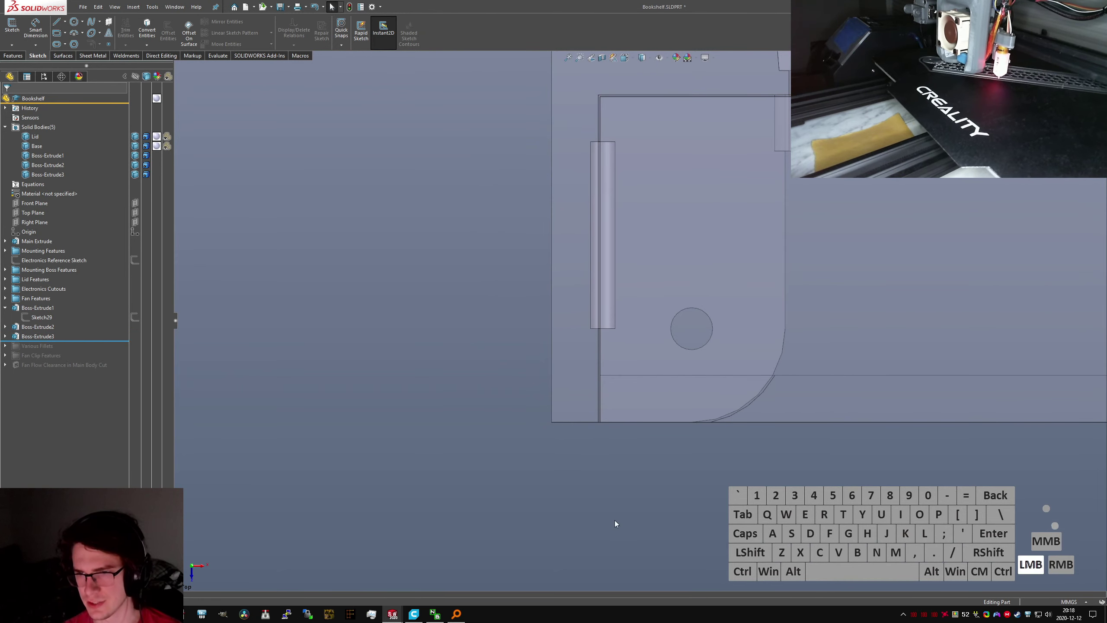
click(621, 466)
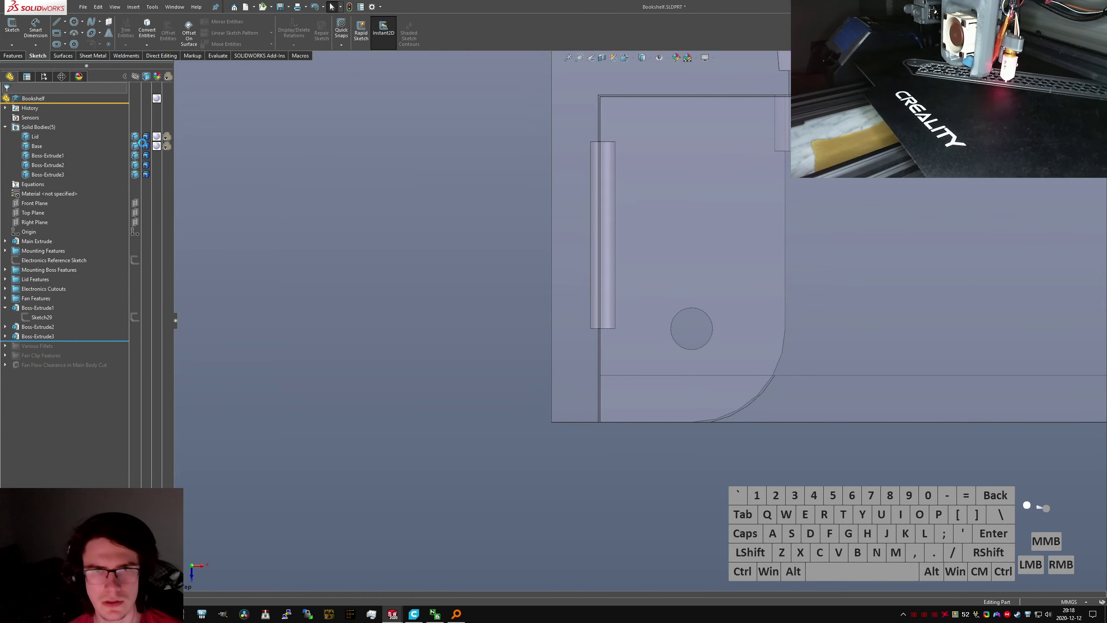
Start an Extruded Boss sketch on the outer face beside the seam and draw a circle about 3.16 mm in radius outside the case
text(s)
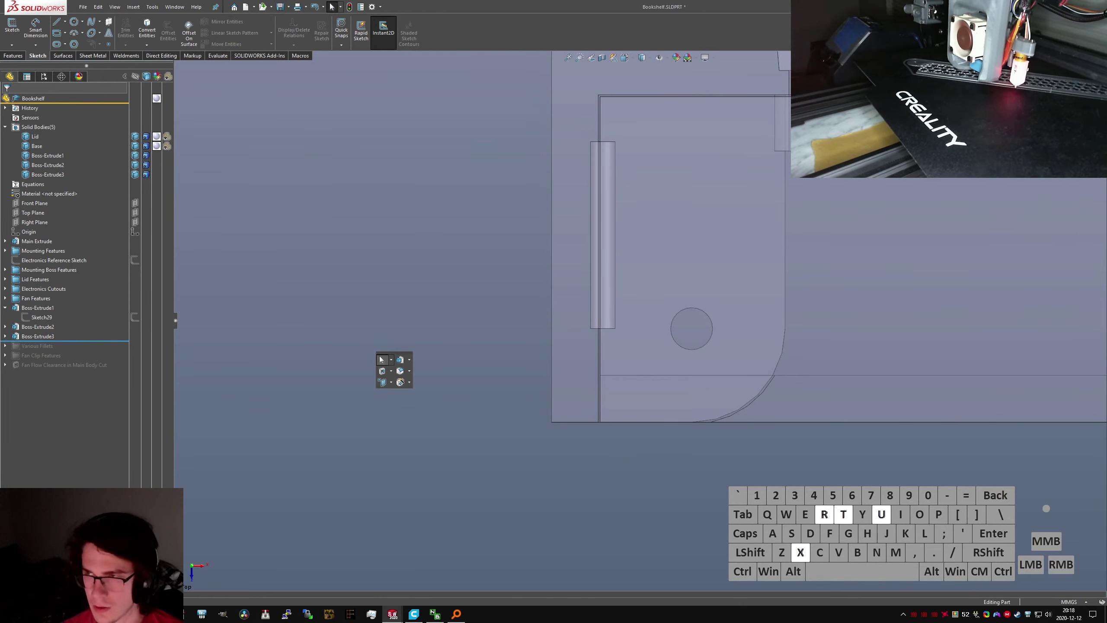
text(de boss)
key(Return)
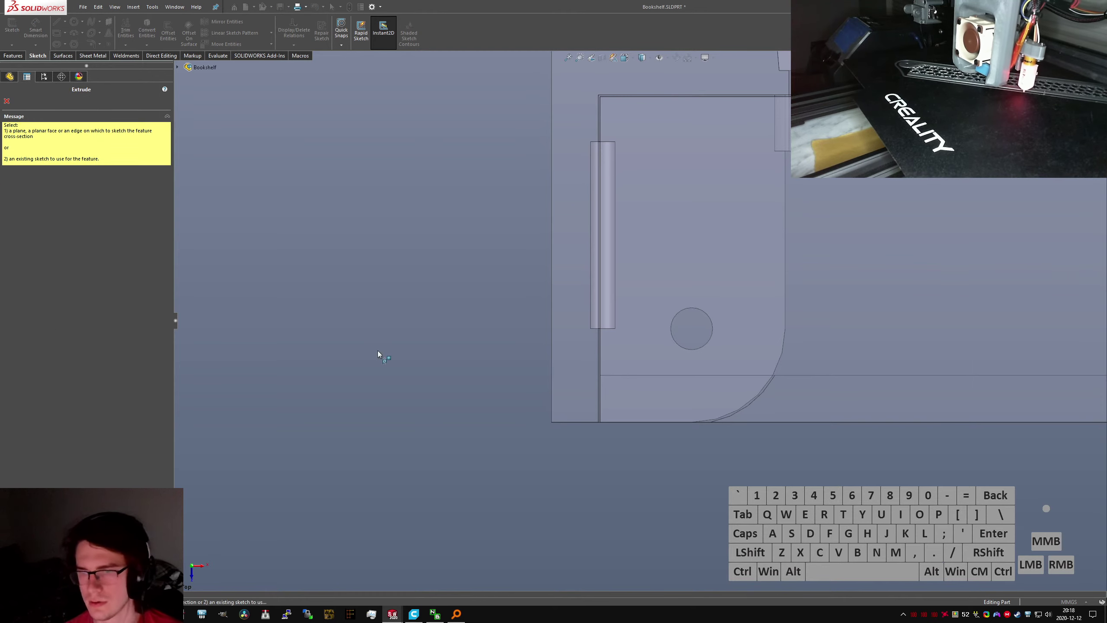
click(569, 400)
click(472, 409)
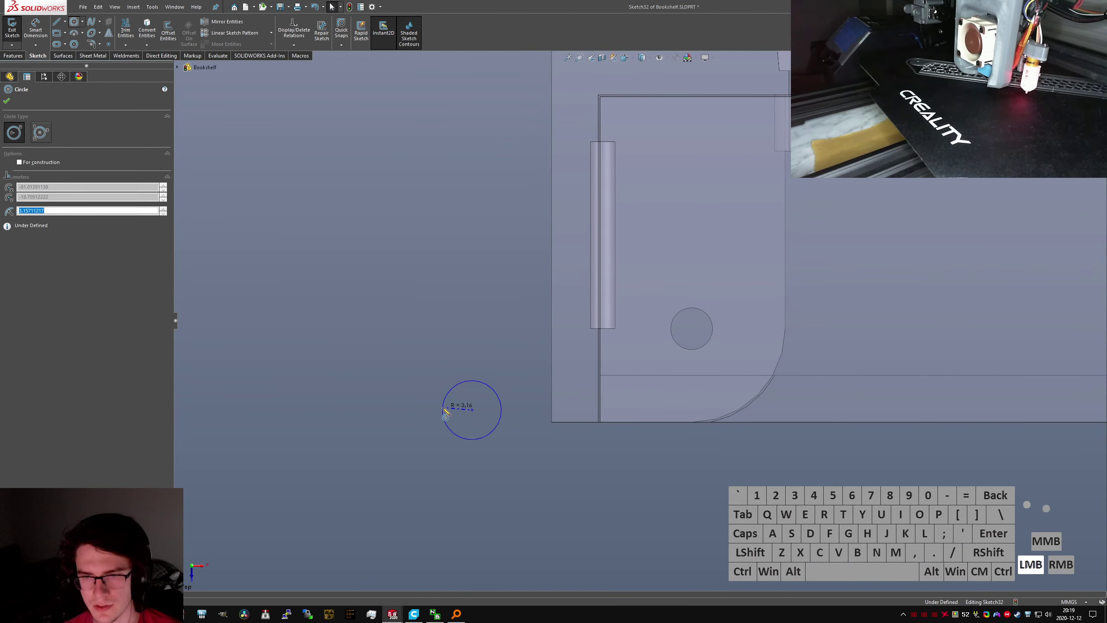
click(442, 410)
click(456, 434)
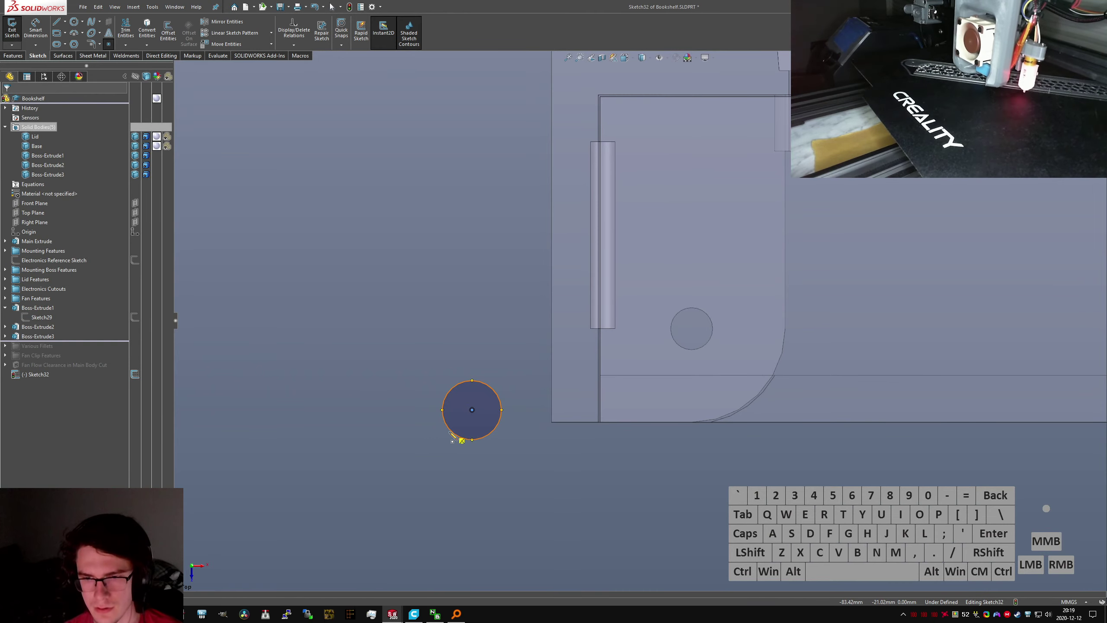
Draw a vertical chord across one side of the circle outside the case
click(450, 430)
click(451, 395)
key(Escape)
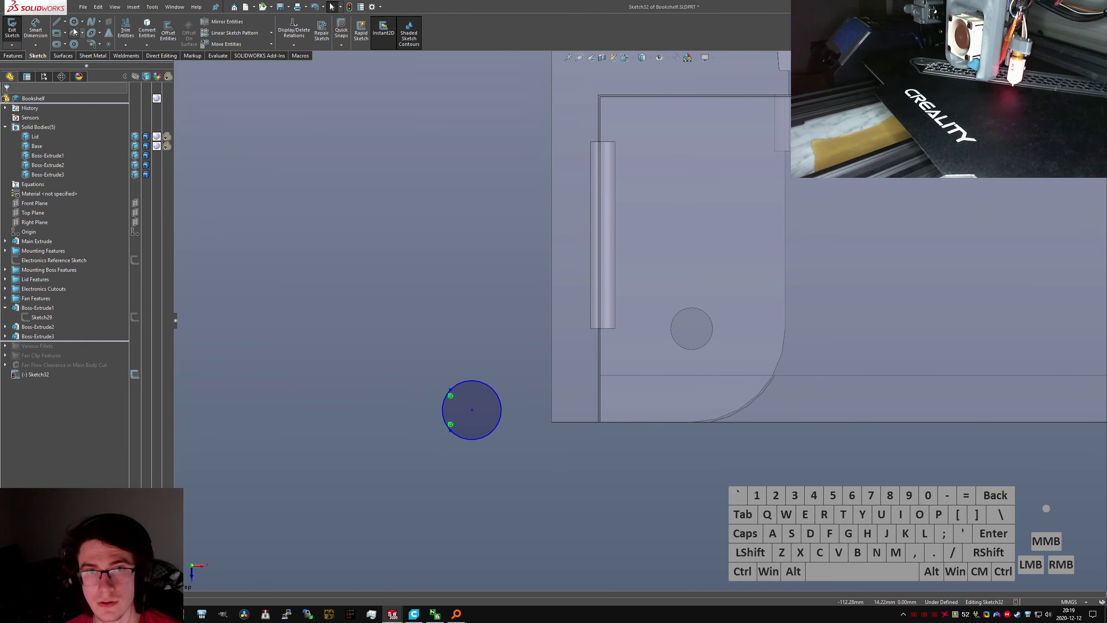
Delete the circle outside the case together with its chord from the sketch
key(ctrl+a)
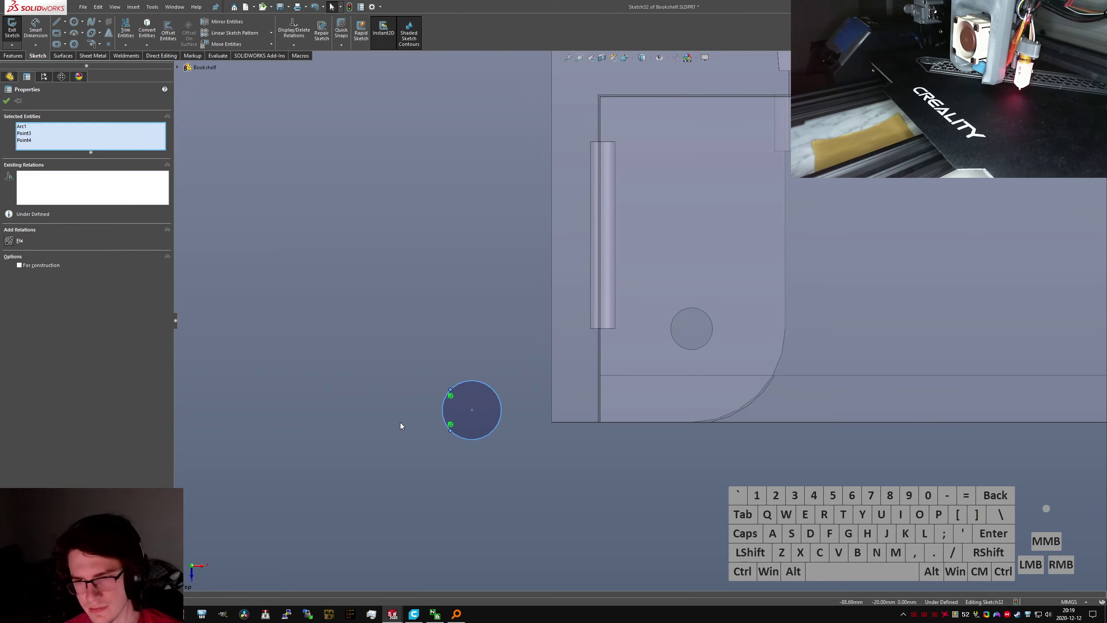
click(399, 422)
drag(377, 367, 540, 509)
key(Delete)
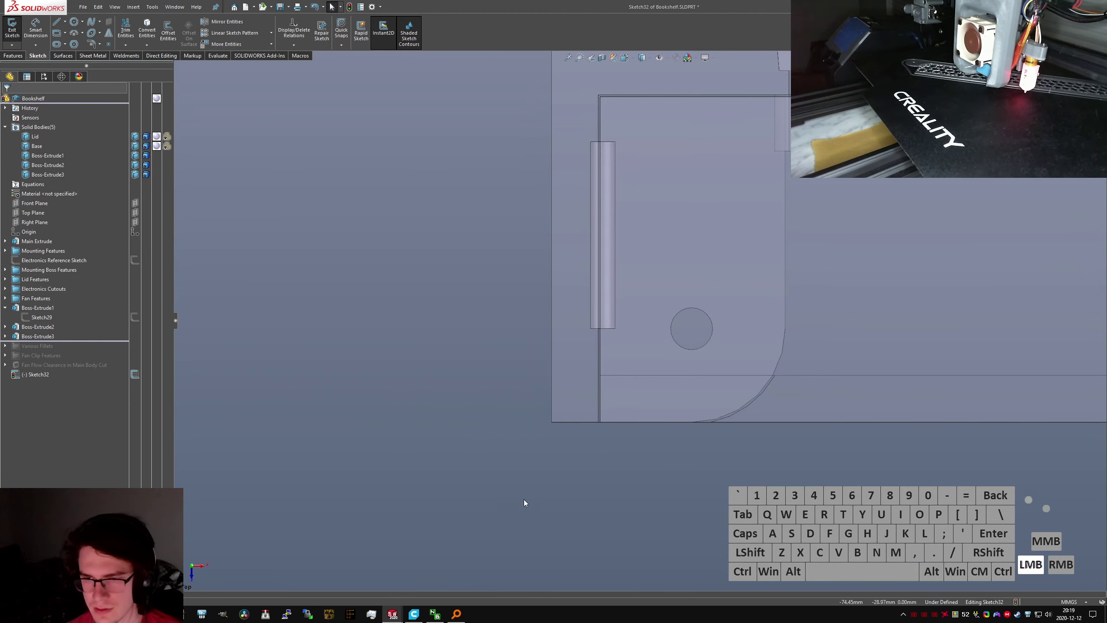
Draw a new, larger circle overlapping the lower outer corner of the case
right_drag(529, 421, 557, 443)
drag(532, 447, 582, 454)
right_drag(501, 495, 438, 518)
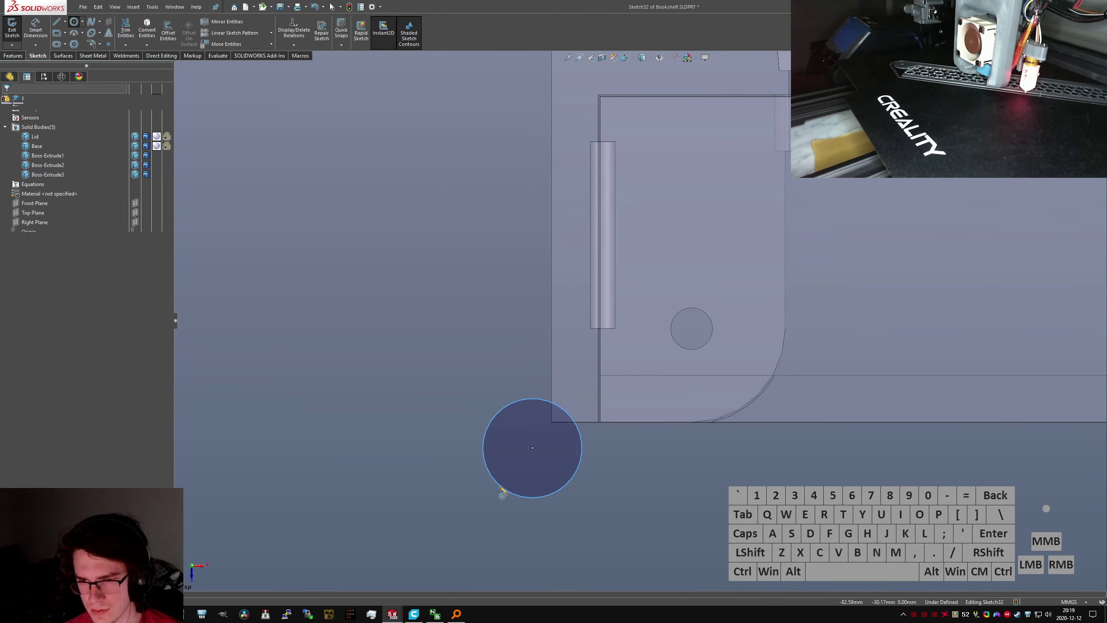
drag(501, 486, 502, 409)
key(Escape)
right_drag(586, 526, 585, 526)
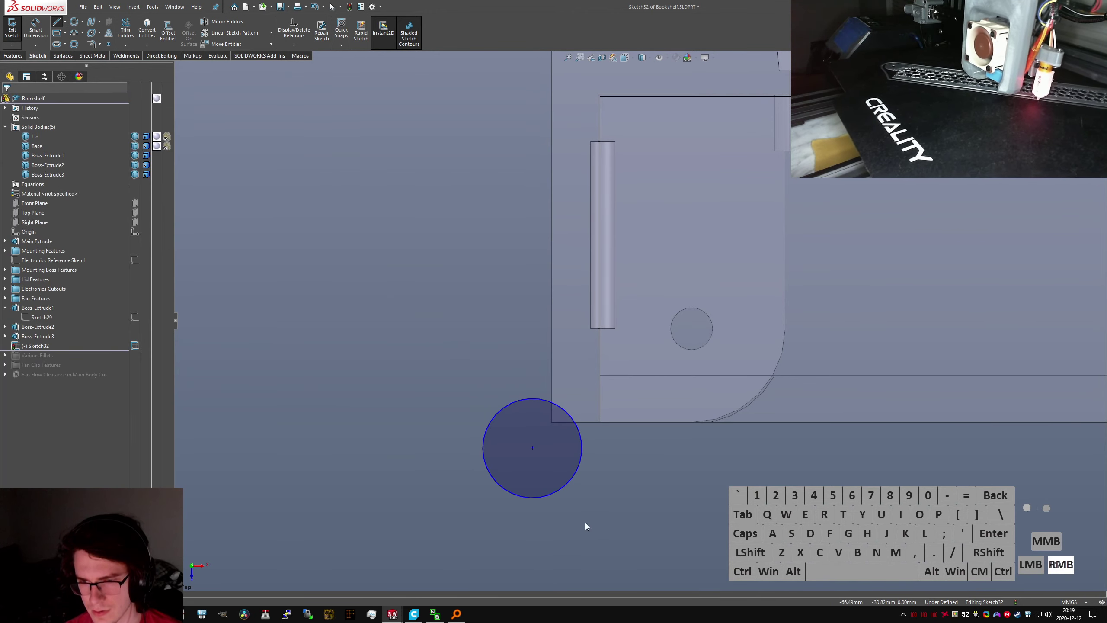
Draw a vertical chord near the circle's outer side and make it a construction line
right_drag(505, 486, 505, 483)
drag(499, 480, 500, 412)
key(Escape)
click(501, 435)
key(alt+v)
click(518, 542)
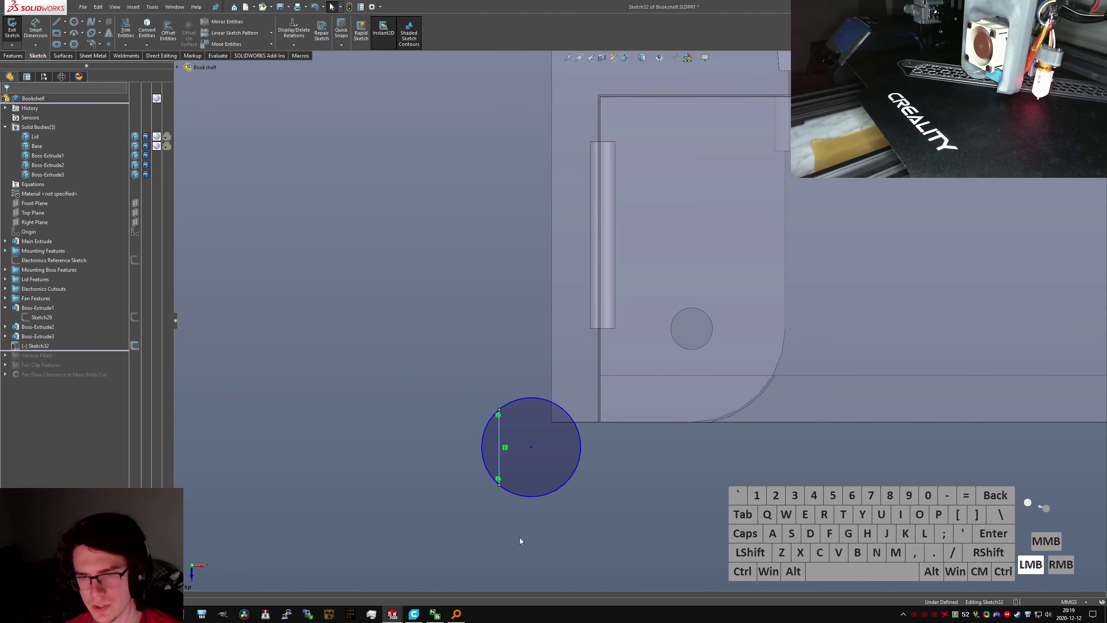
Dimension the distance from the chord to the circle's nearest outer point as 0.8 mm
shift+click(491, 448)
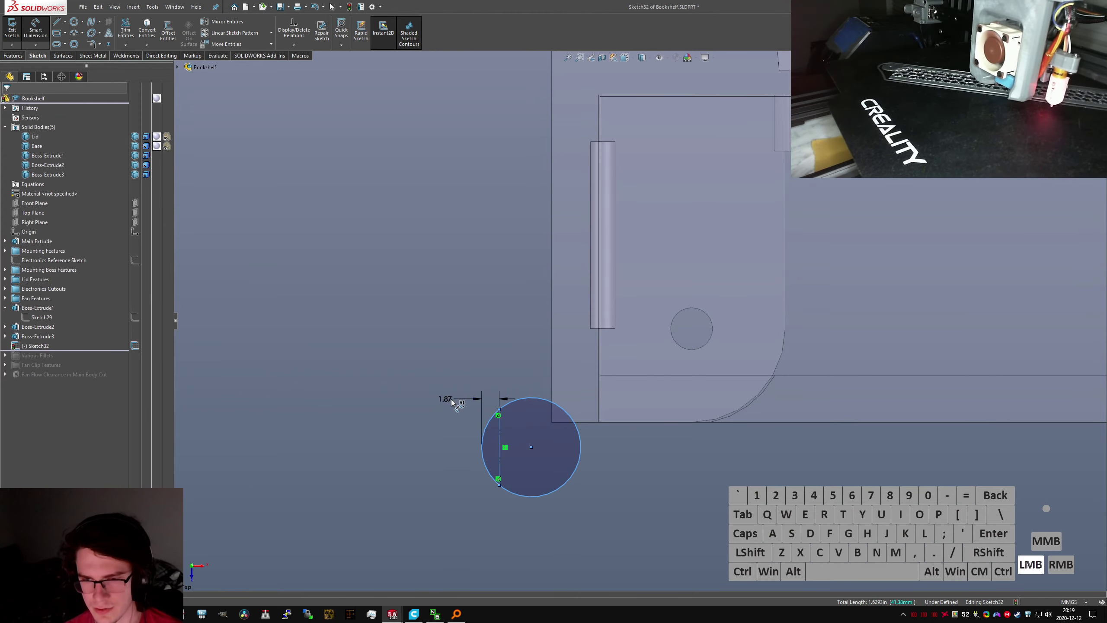
click(453, 402)
text(0.8)
key(Return)
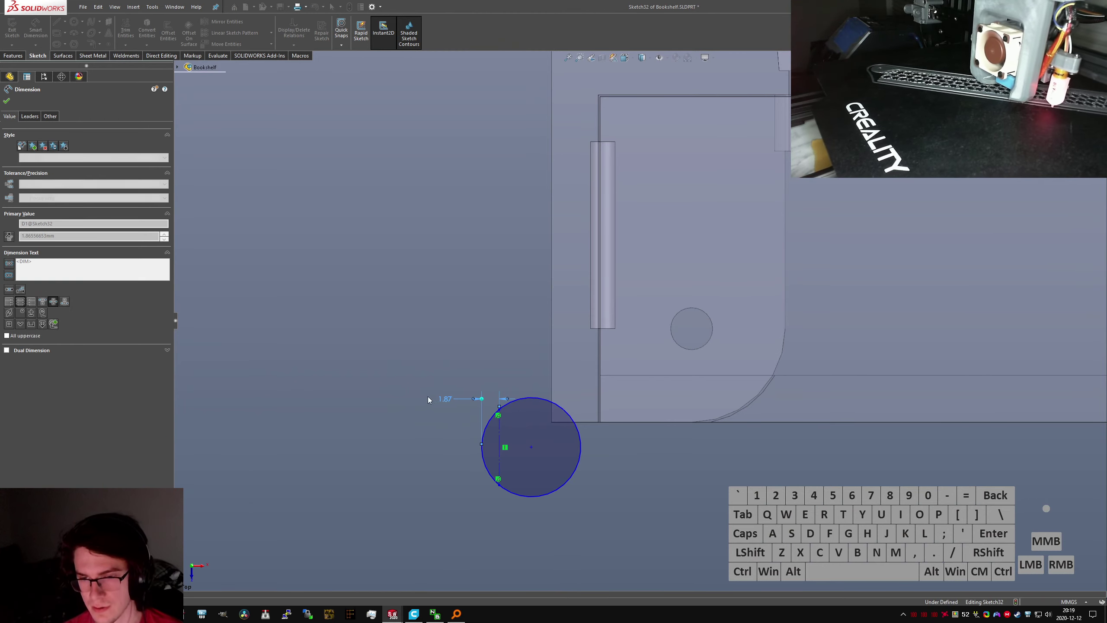
Dimension the chord's length as 2.4 mm
click(489, 450)
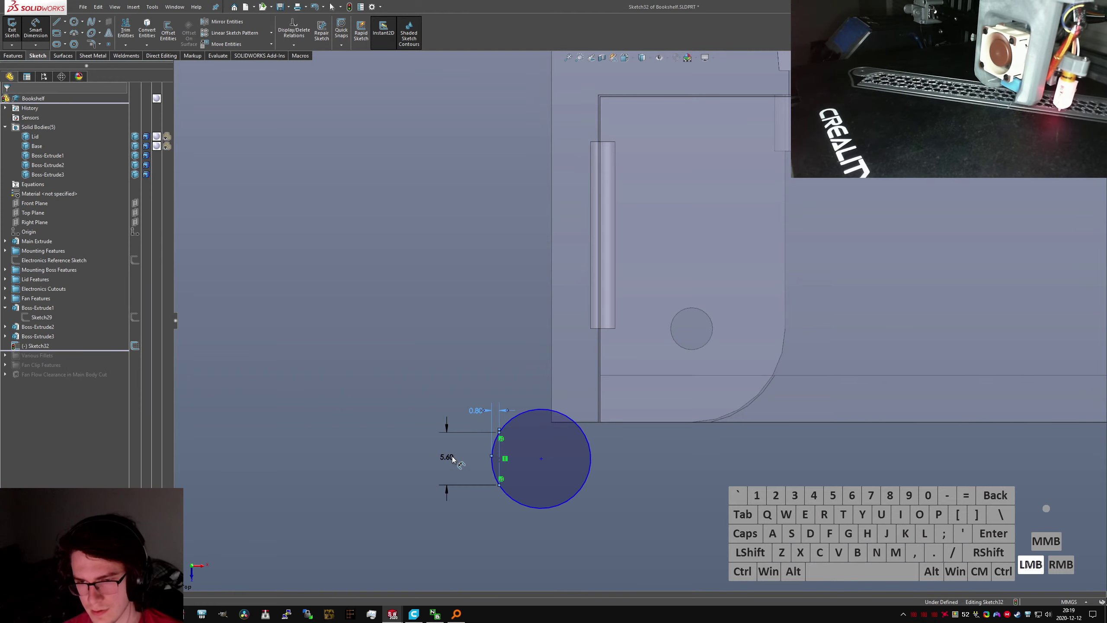
click(452, 458)
text(2.4)
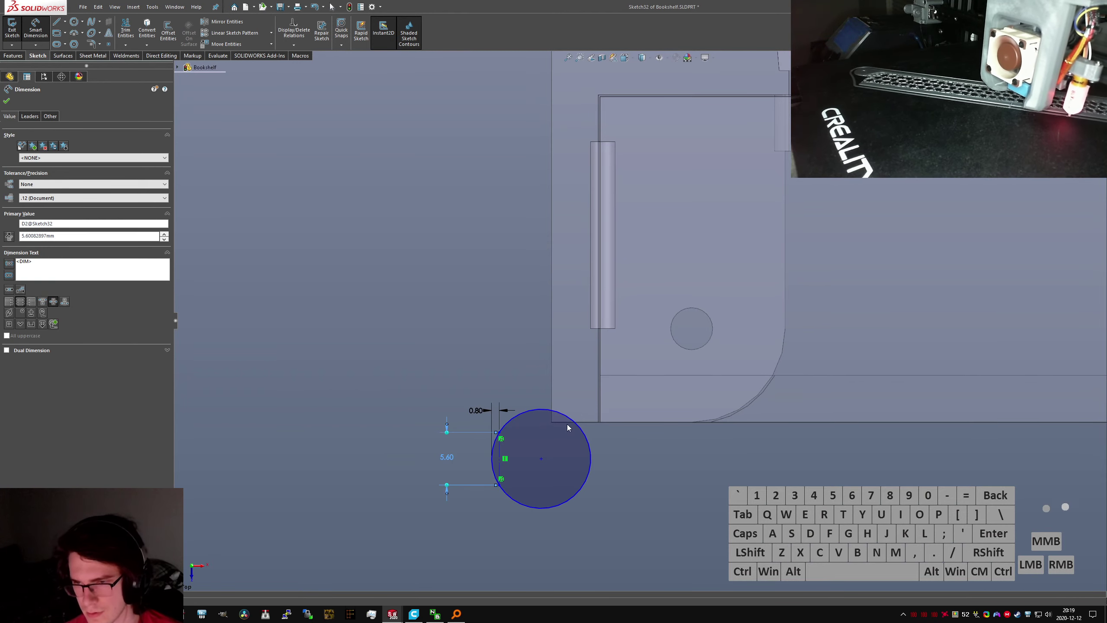
key(Return)
Make the chord collinear with the vertical seam edge and move the circle up onto the case's lower corner
click(498, 472)
ctrl+click(599, 392)
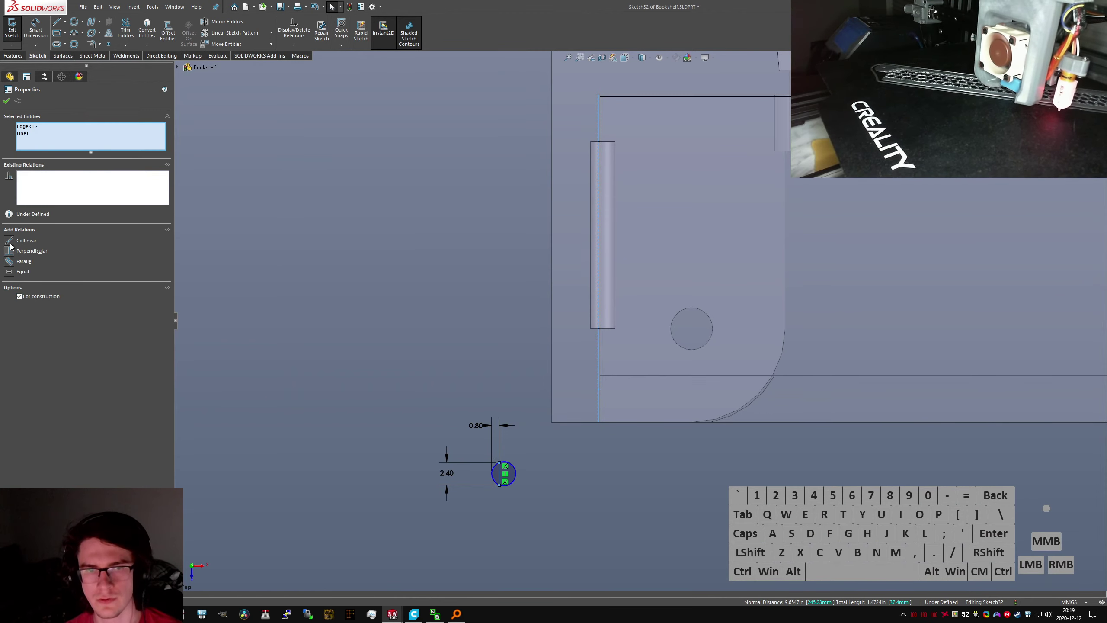
click(9, 241)
click(596, 475)
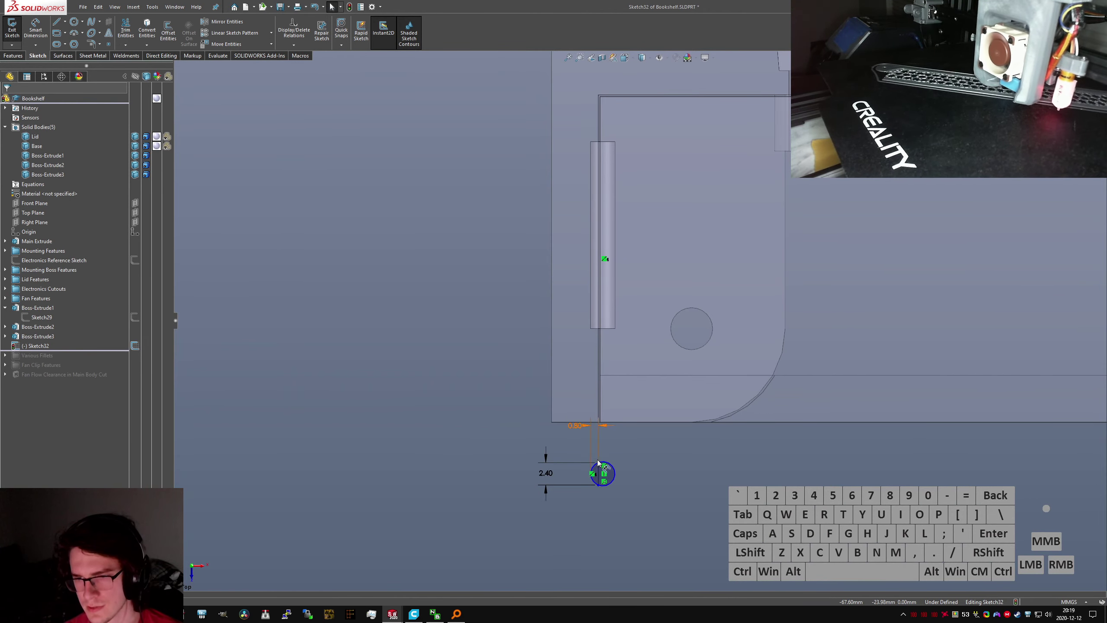
drag(598, 461, 597, 387)
click(593, 467)
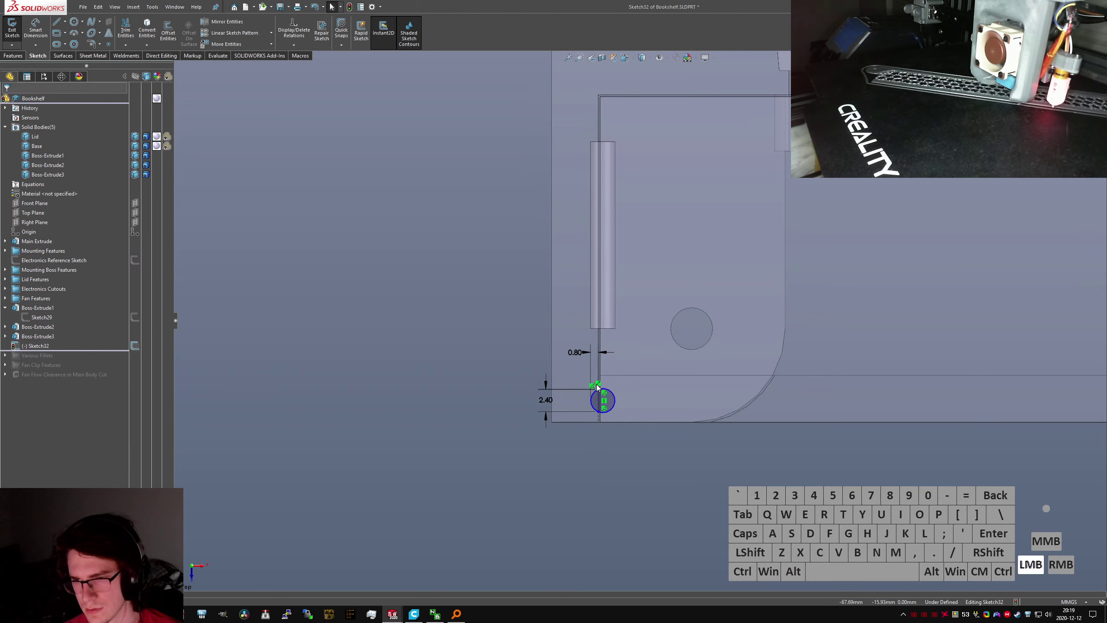
Draw a short slanted line from the chord's midpoint into the circle
scroll(601, 392, up, 3)
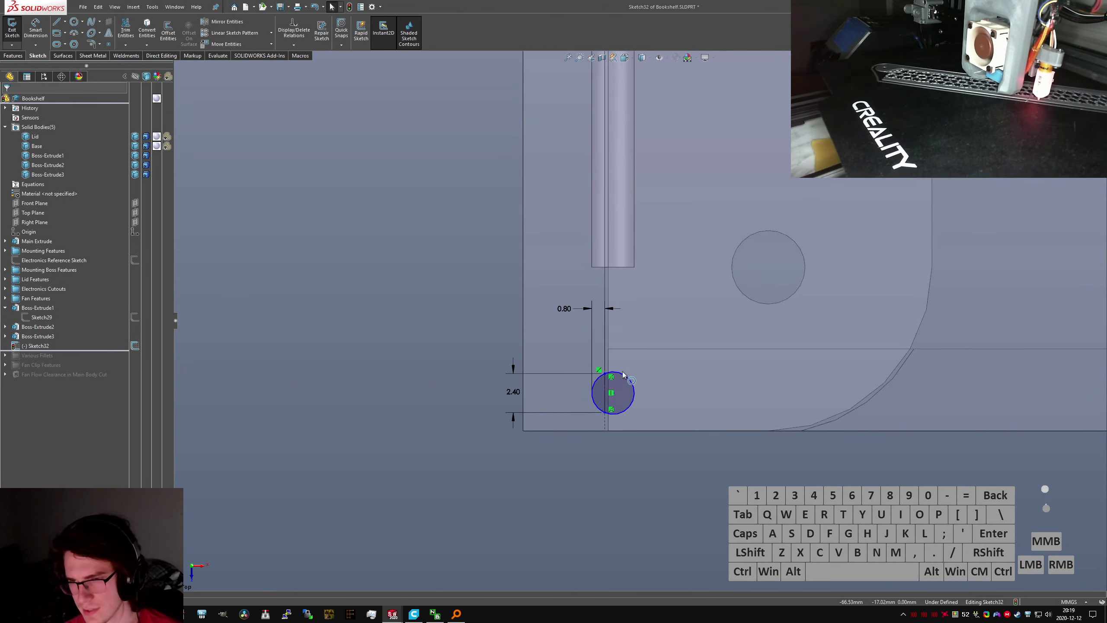
scroll(622, 374, up, 2)
right_drag(591, 402, 600, 397)
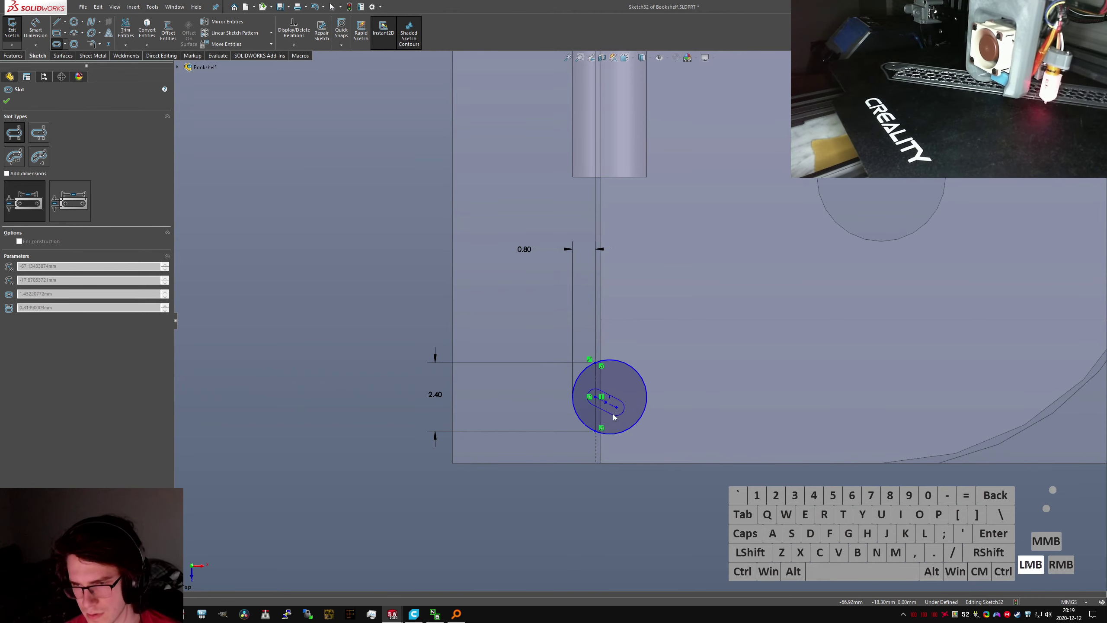
key(Escape)
right_drag(590, 424, 602, 402)
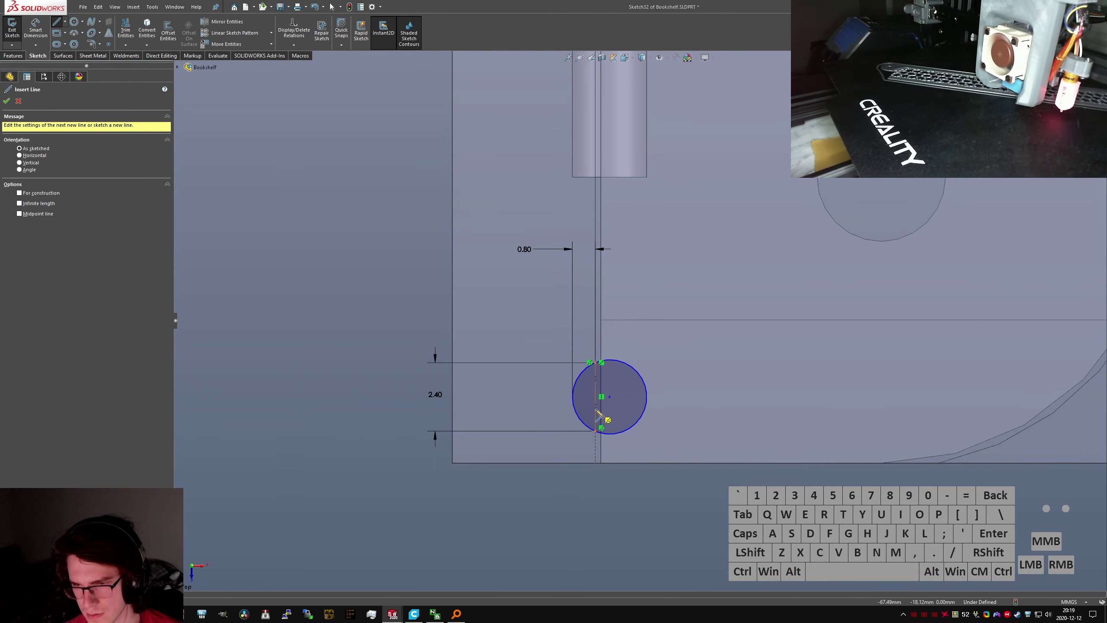
click(596, 394)
click(617, 409)
key(Escape)
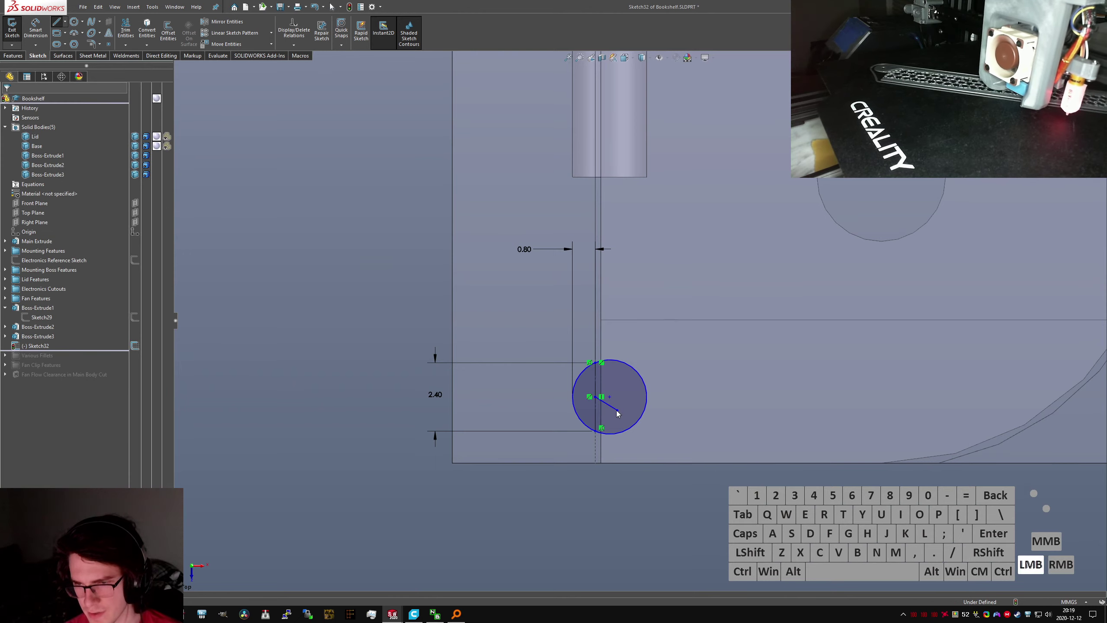
Try to pair the short line's free end with the midpoint of the small edge at the seam's inner corner
drag(617, 410, 607, 427)
scroll(595, 446, up, 7)
middle_drag(638, 539, 631, 496)
scroll(632, 495, up, 5)
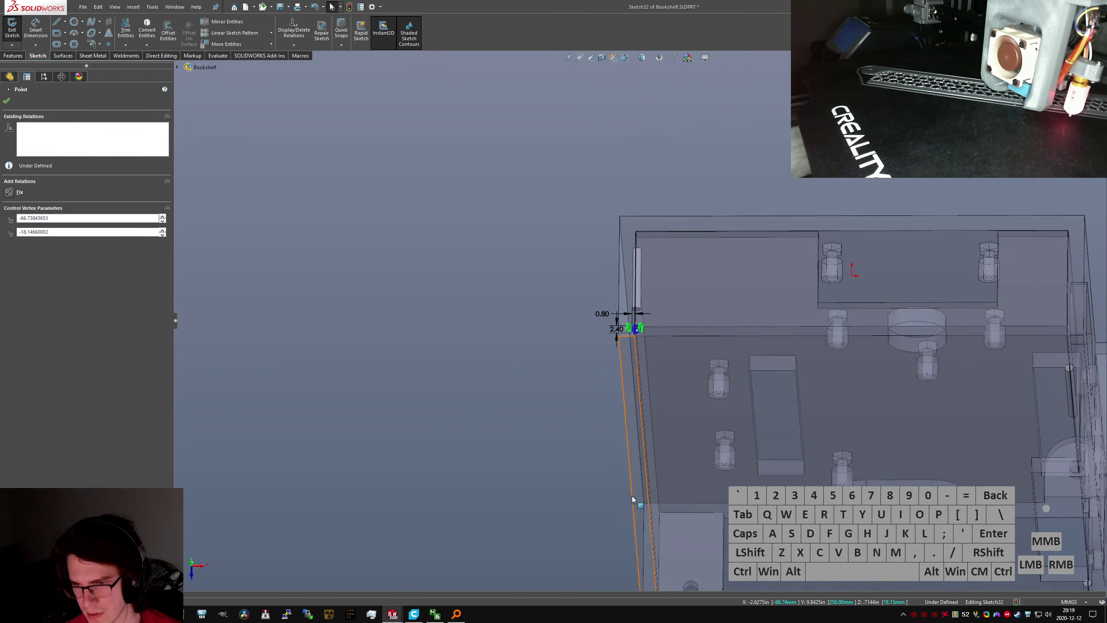
scroll(659, 511, down, 10)
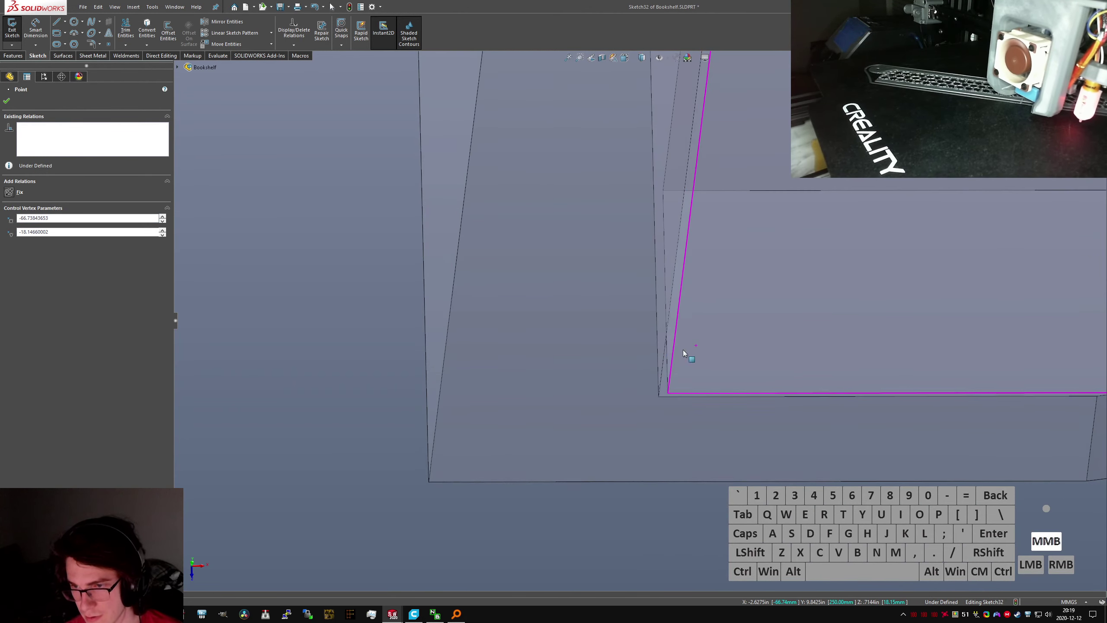
middle_drag(670, 345, 671, 165)
scroll(680, 510, down, 5)
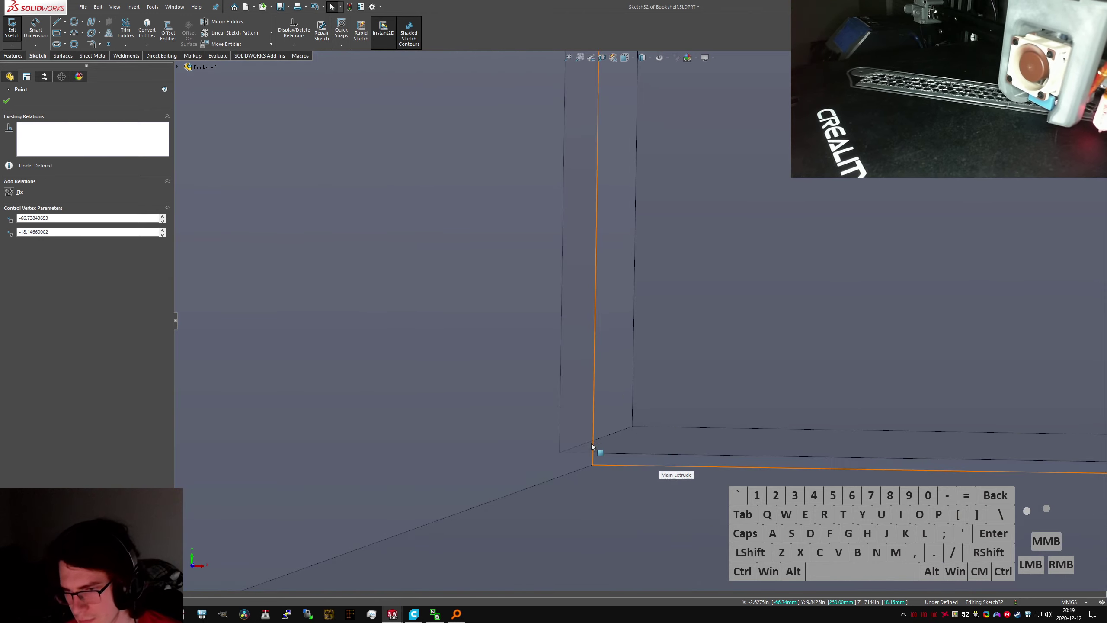
ctrl+click(603, 439)
ctrl+right_click(603, 439)
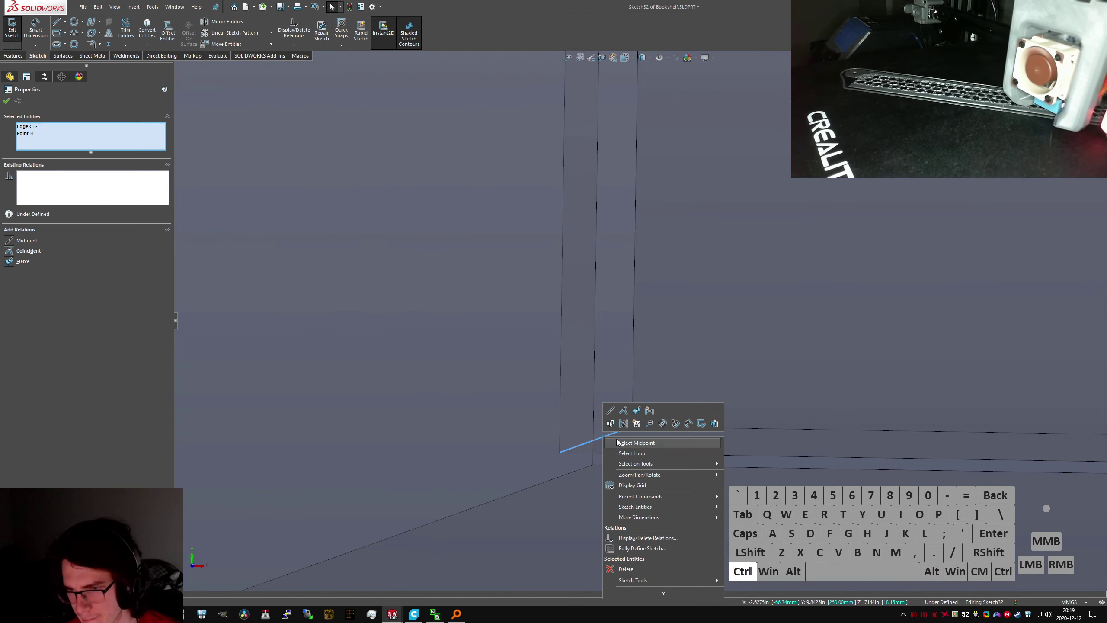
ctrl+click(617, 442)
click(30, 127)
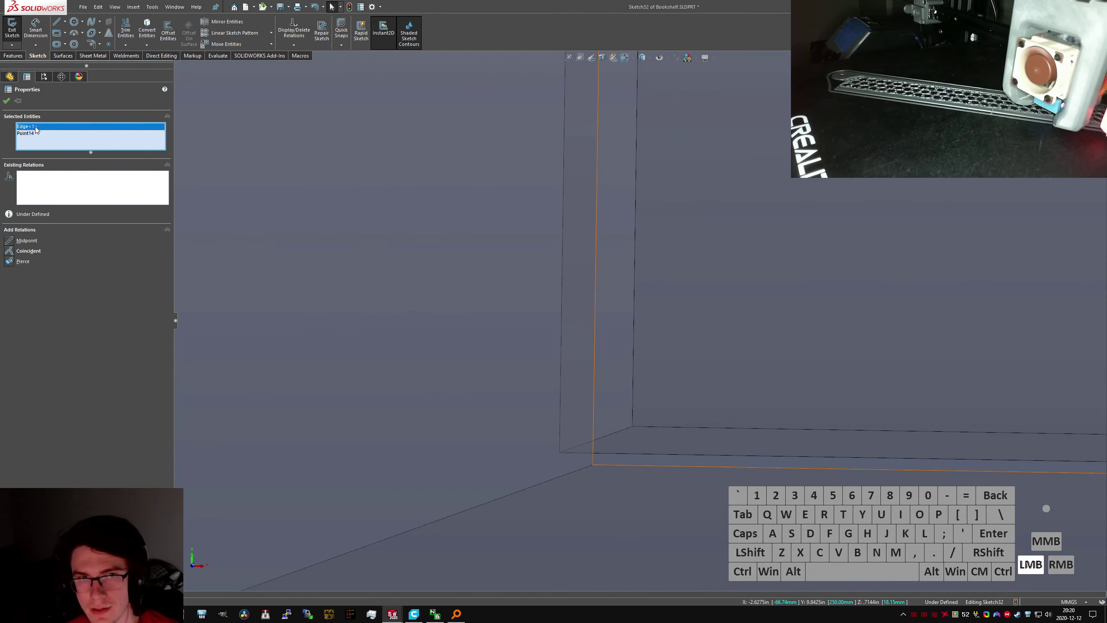
key(Delete)
Examine the lid and base edges around the seam gap at the inner corner
scroll(700, 458, up, 9)
scroll(645, 174, up, 6)
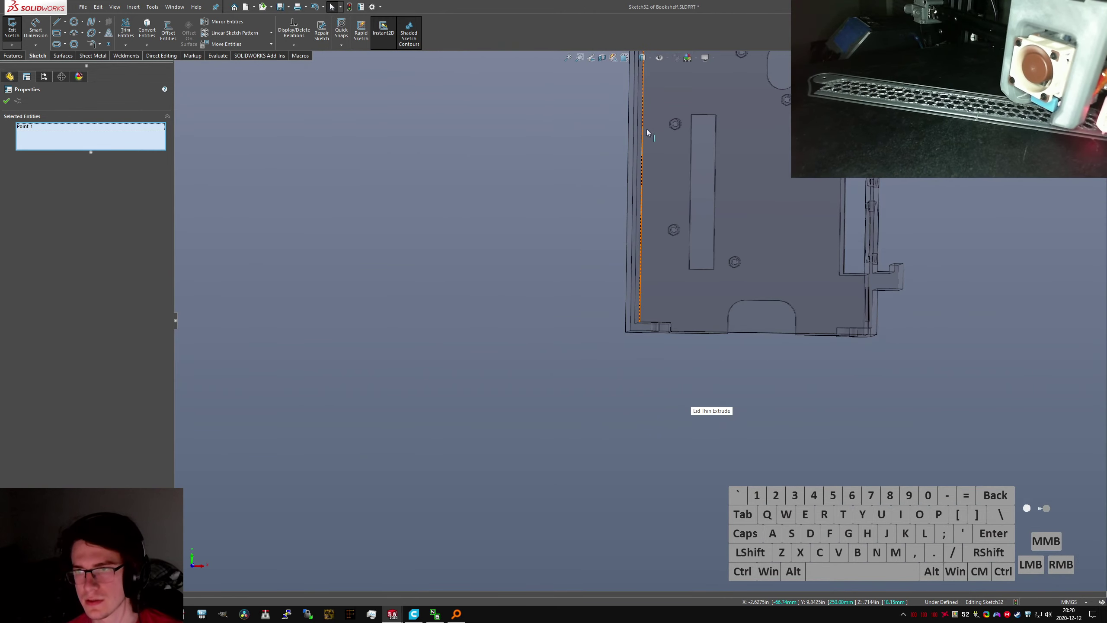
scroll(637, 170, down, 7)
scroll(666, 384, up, 5)
scroll(647, 477, down, 12)
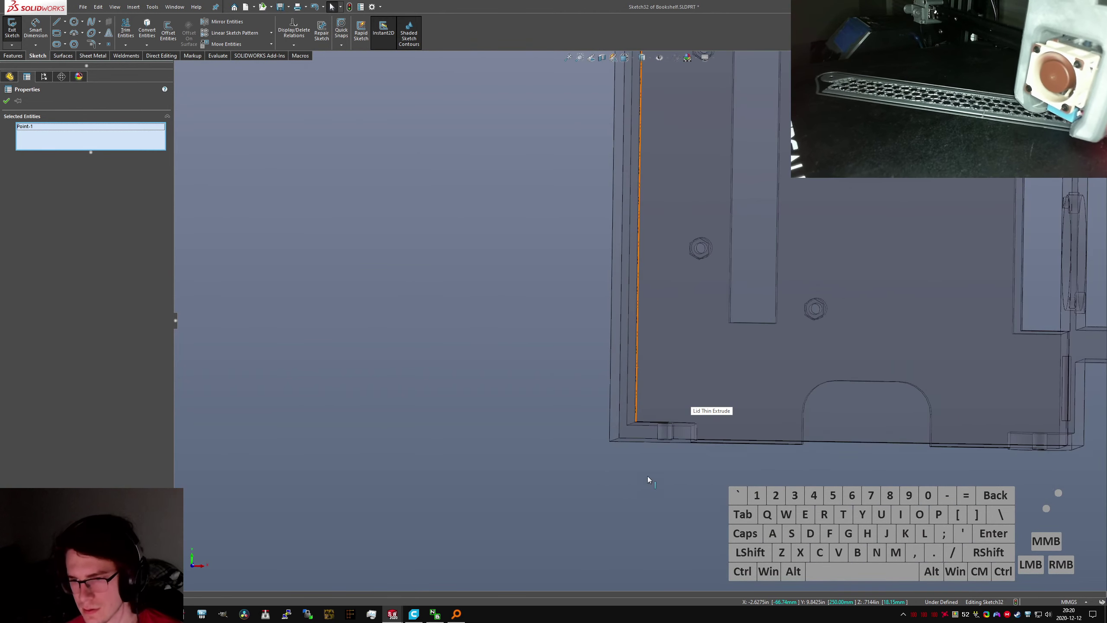
key(Escape)
scroll(618, 362, down, 5)
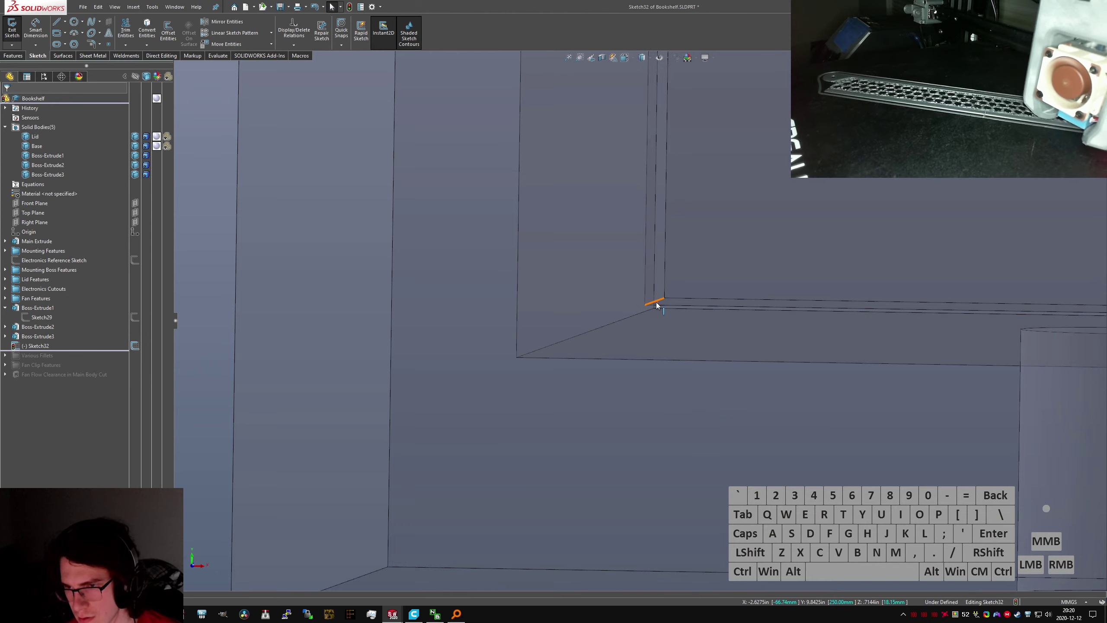
scroll(649, 308, down, 4)
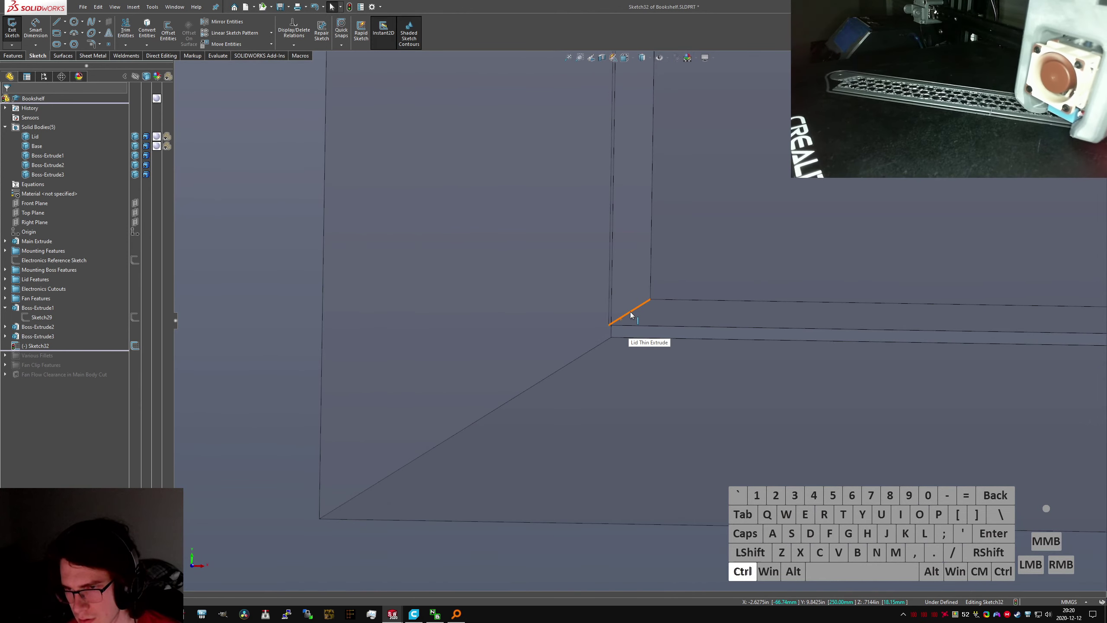
Move the short line's free end closer to the chord, at about X -67.39, Y -17.84
key(ctrl+5)
scroll(527, 331, down, 6)
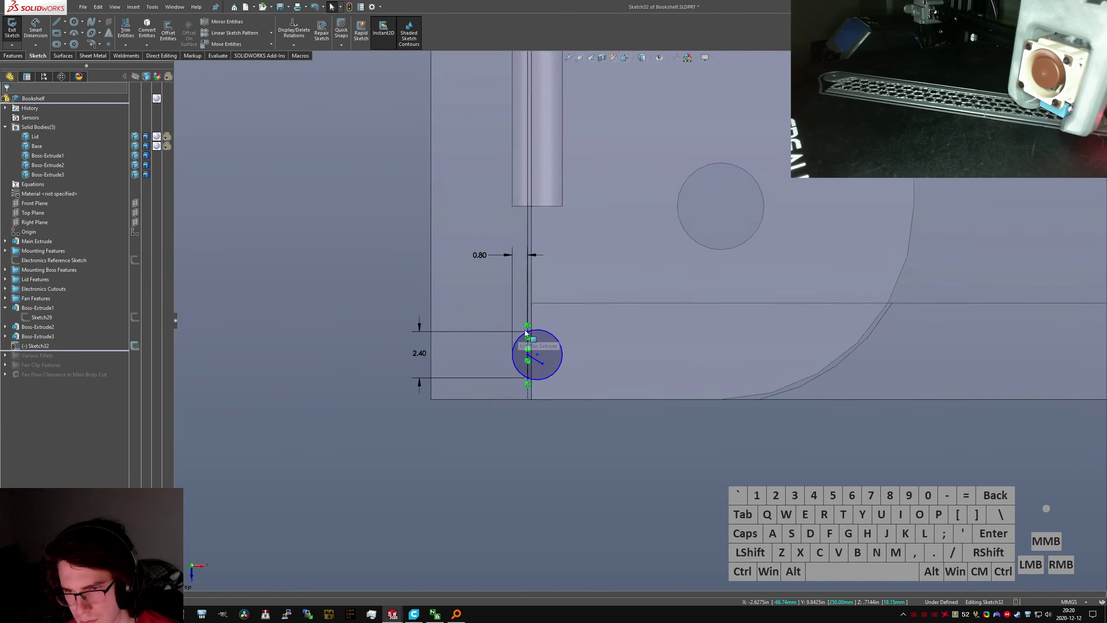
scroll(524, 332, down, 5)
drag(633, 419, 597, 389)
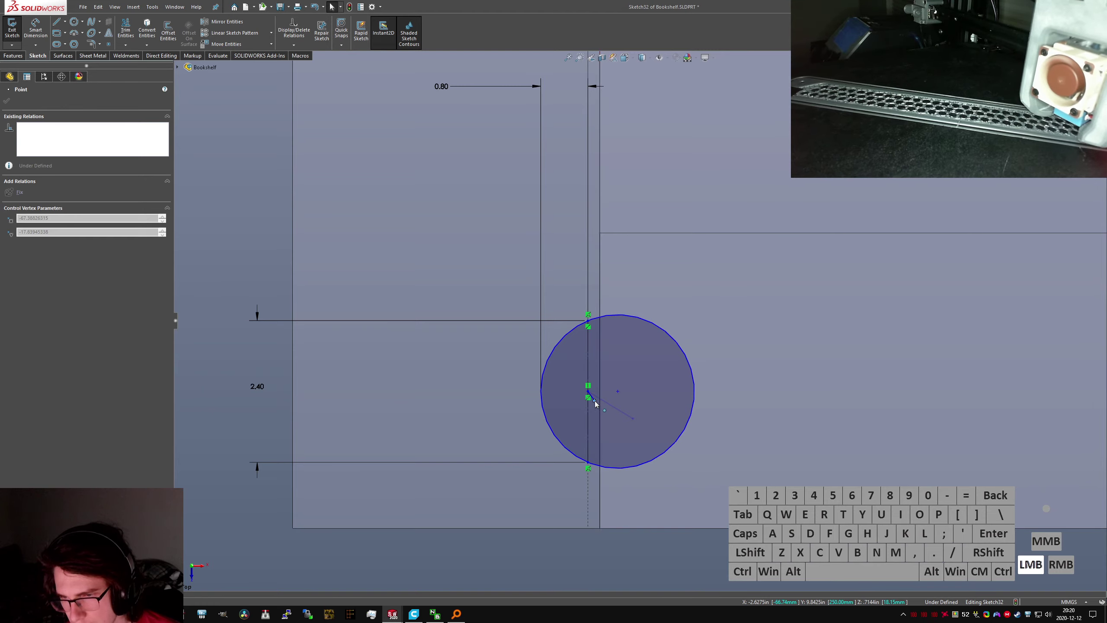
drag(595, 400, 595, 402)
Convert the short corner edge beside the seam gap into a sketch line
mouse_move(600, 408)
middle_down()
mouse_move(615, 376)
mouse_move(610, 414)
middle_up()
scroll(610, 419, up, 8)
scroll(557, 442, down, 5)
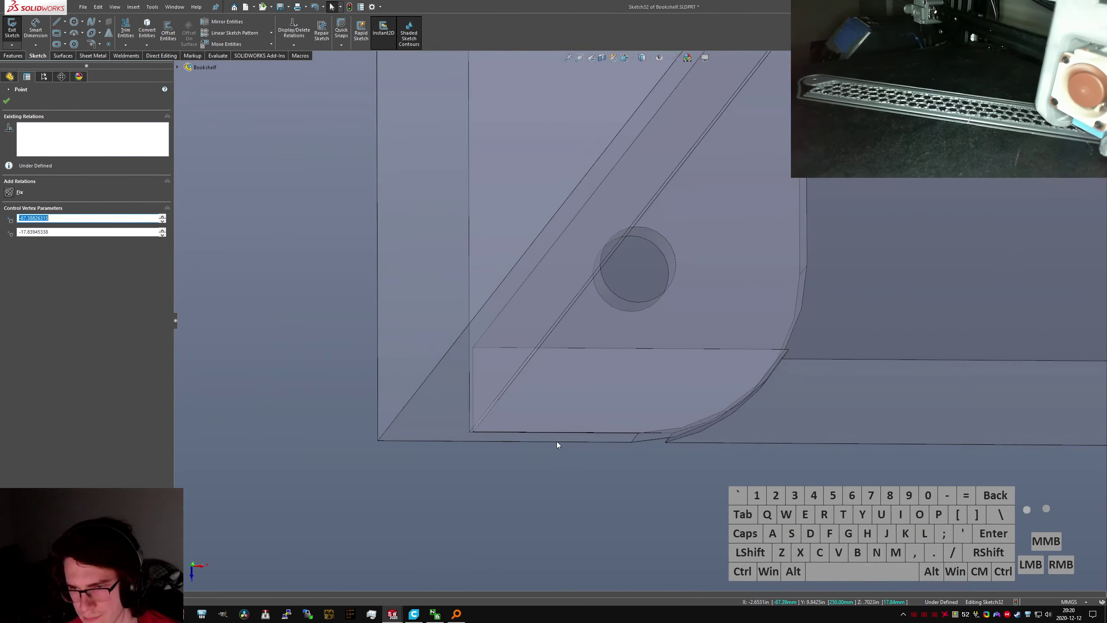
scroll(556, 441, down, 4)
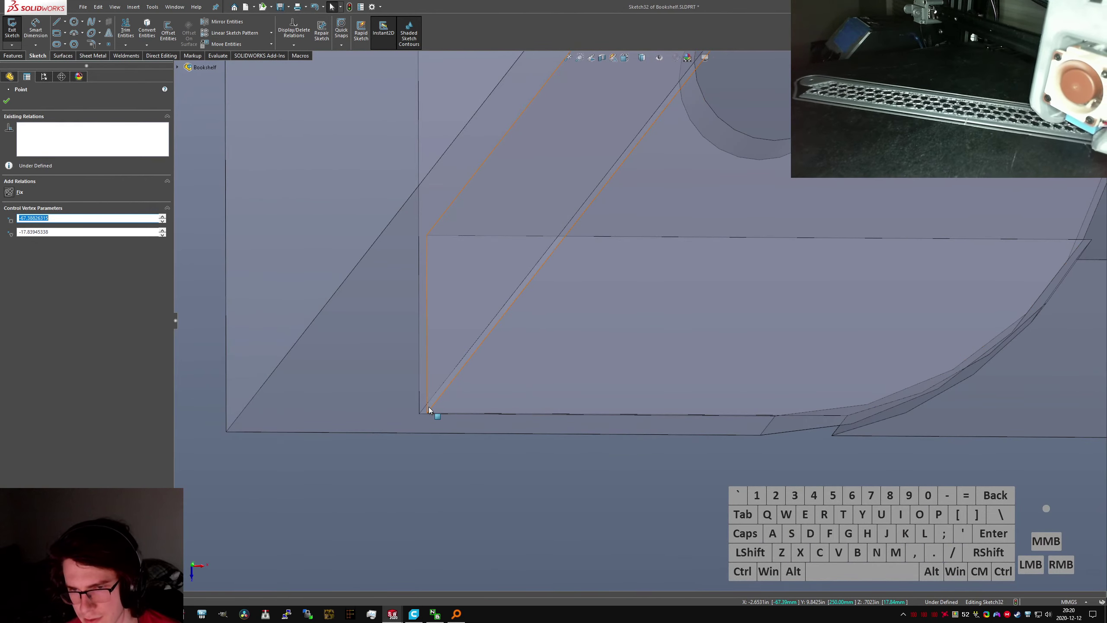
middle_drag(435, 396, 469, 182)
scroll(536, 436, up, 5)
scroll(566, 447, down, 6)
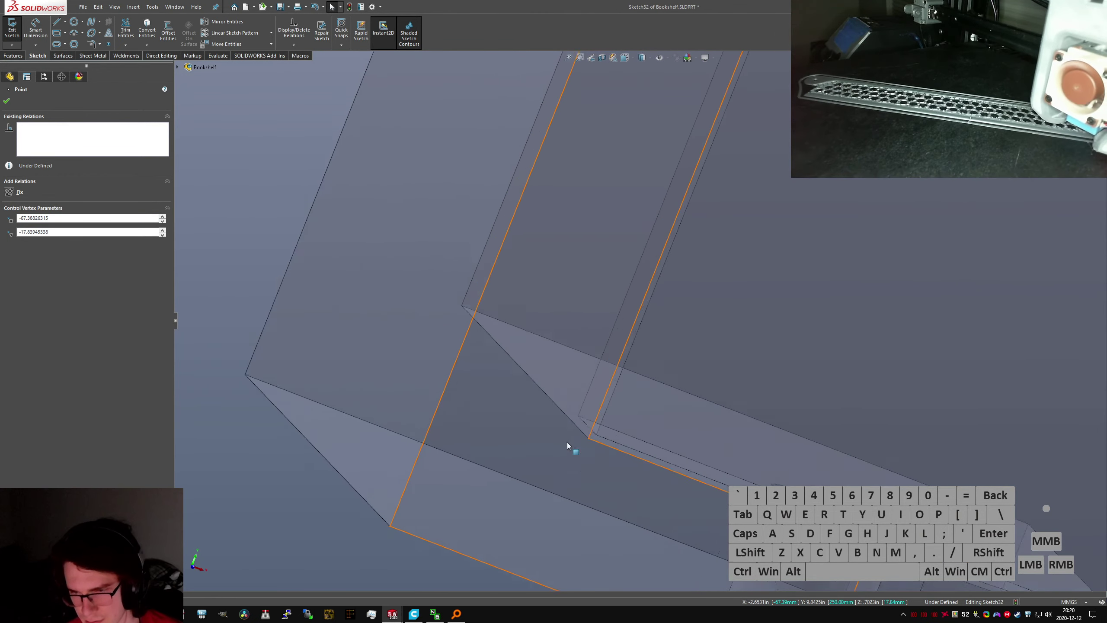
click(617, 417)
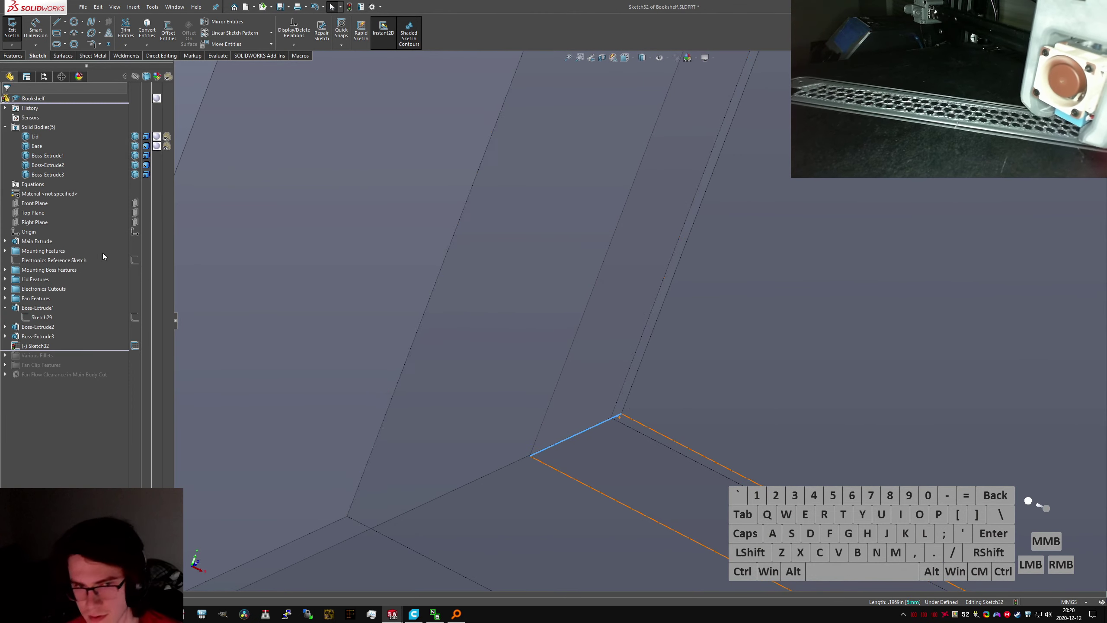
click(137, 40)
Constrain the short line's free end to the midpoint of the converted corner edge line
key(ctrl+5)
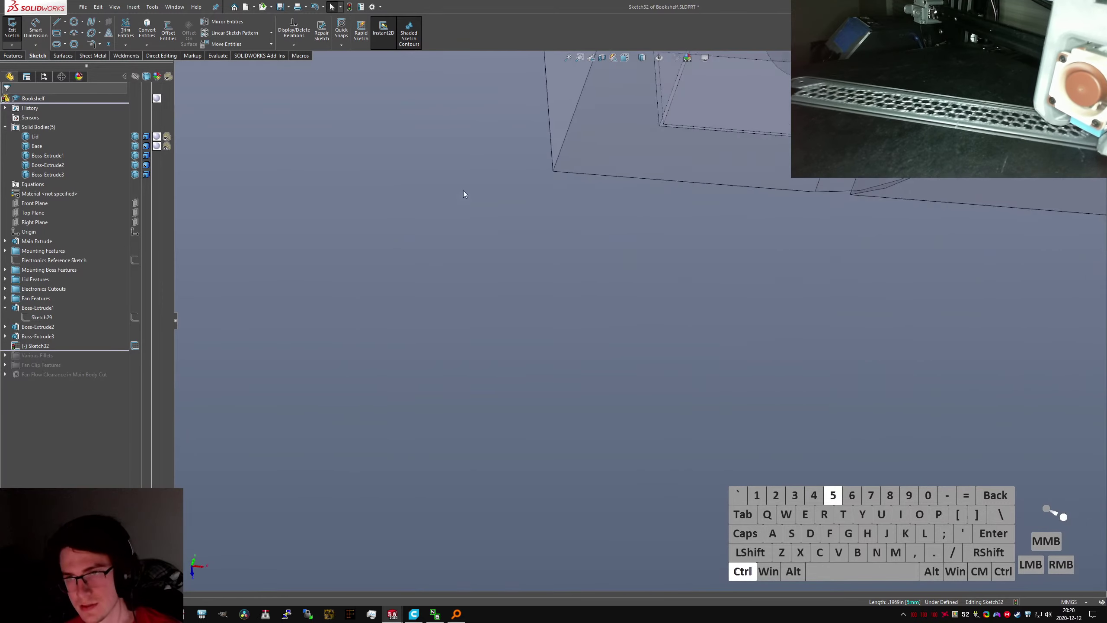
scroll(517, 286, down, 5)
scroll(516, 286, down, 4)
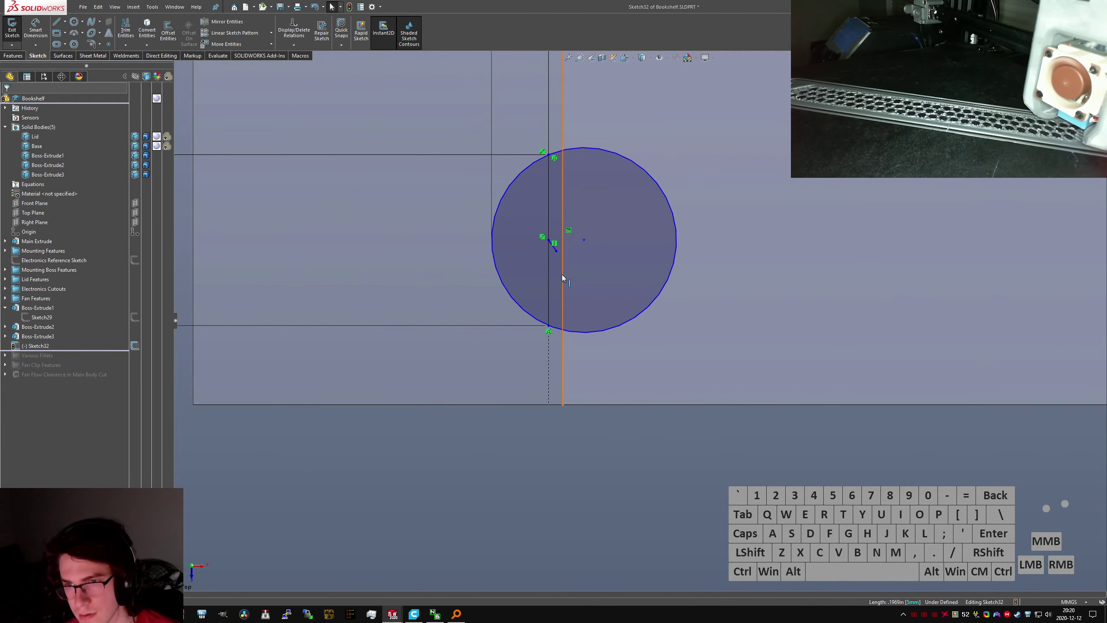
click(556, 253)
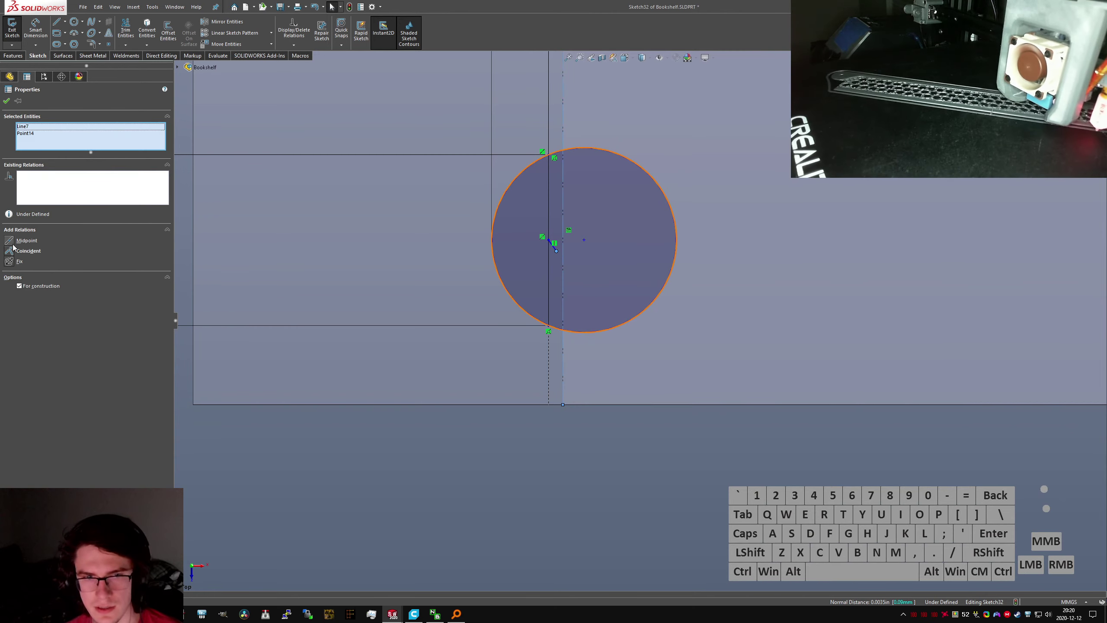
click(11, 242)
click(533, 432)
Make the short line between the chord and the converted edge horizontal
click(558, 236)
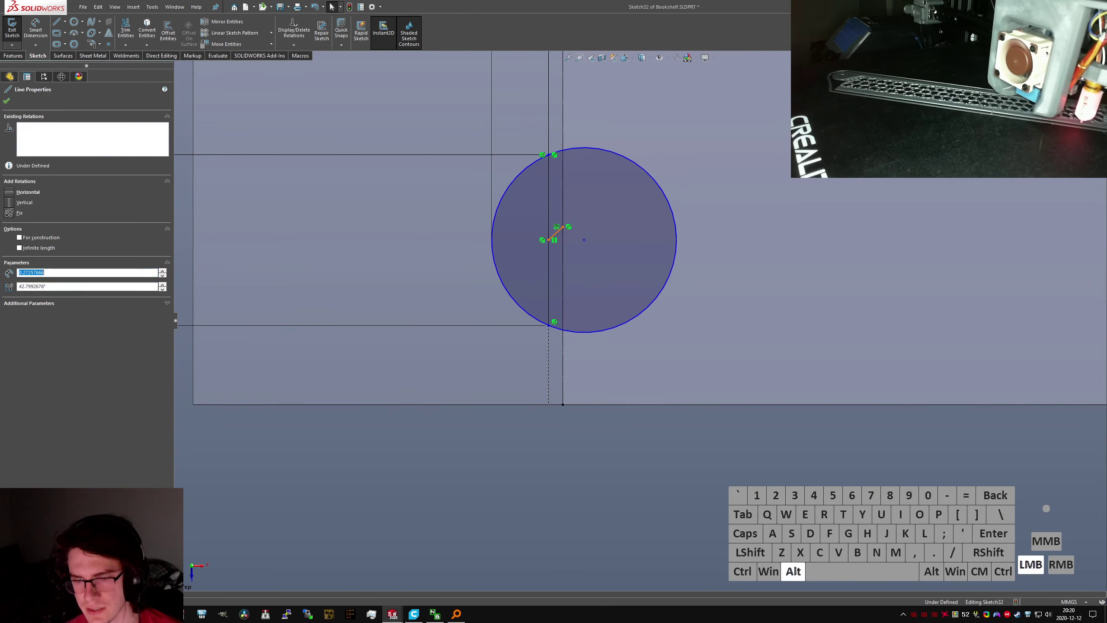
key(h)
click(519, 439)
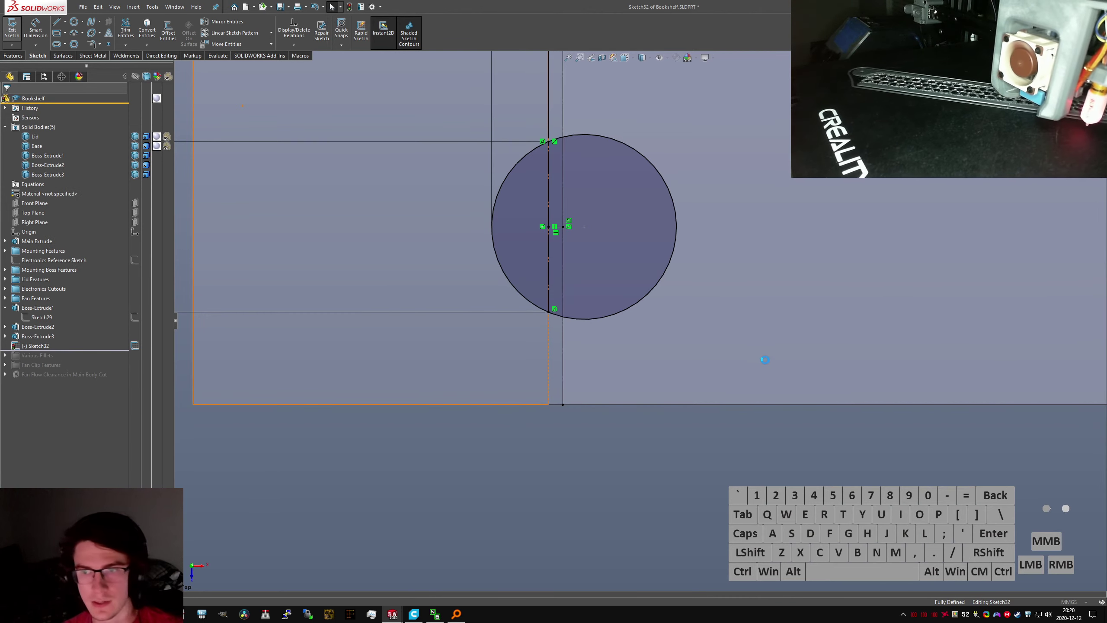
Begin a Boss-Extrude of the seam circle sketch, starting at an offset of 150 mm from the sketch plane
scroll(639, 288, down, 7)
middle_drag(638, 304, 648, 295)
scroll(648, 297, down, 5)
click(39, 129)
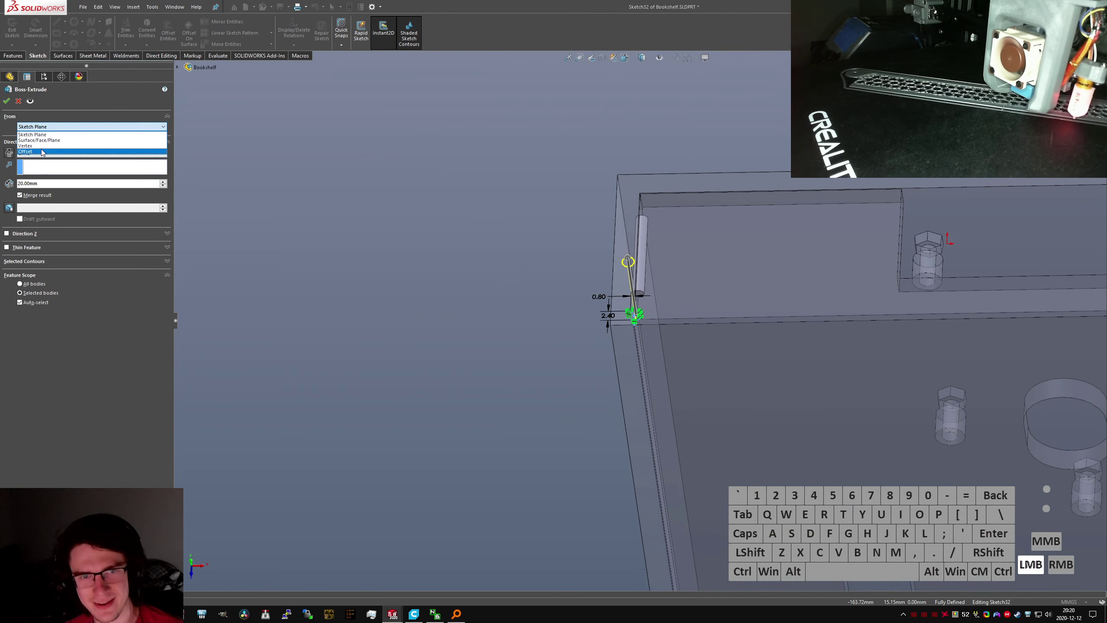
click(55, 147)
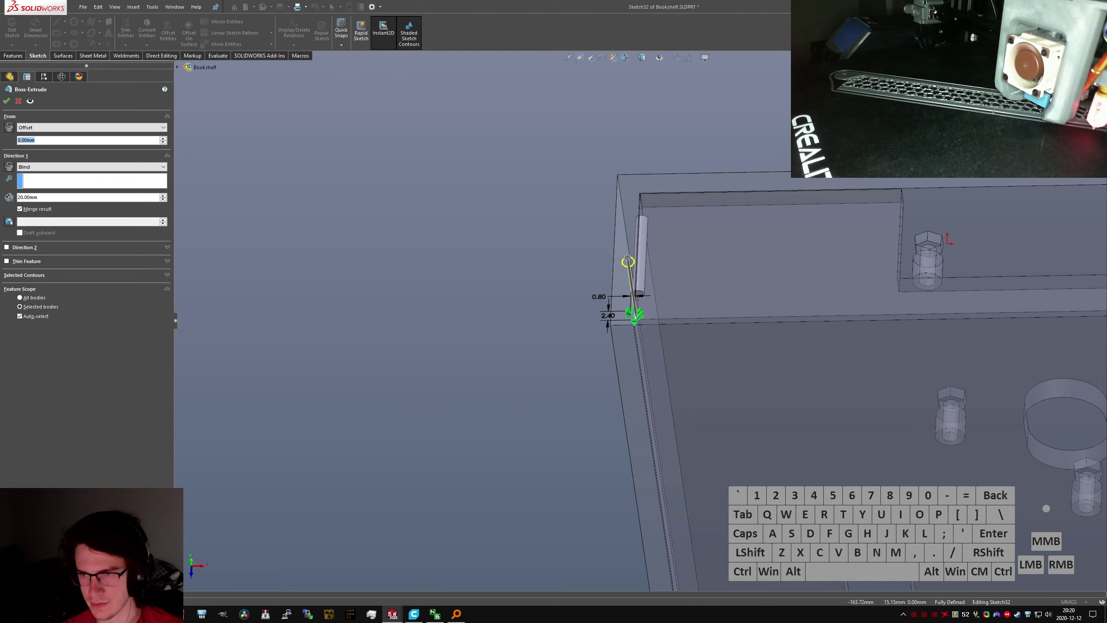
text(150)
key(Return)
scroll(771, 322, down, 5)
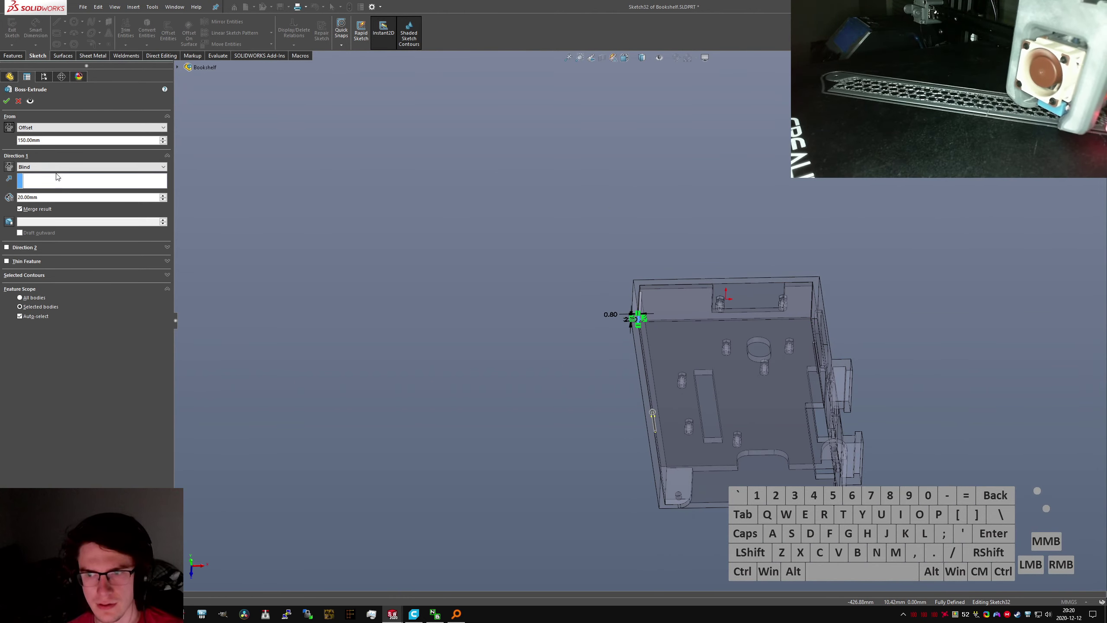
Extrude the seam circle 50 mm with the Mid Plane end condition
click(26, 168)
click(40, 209)
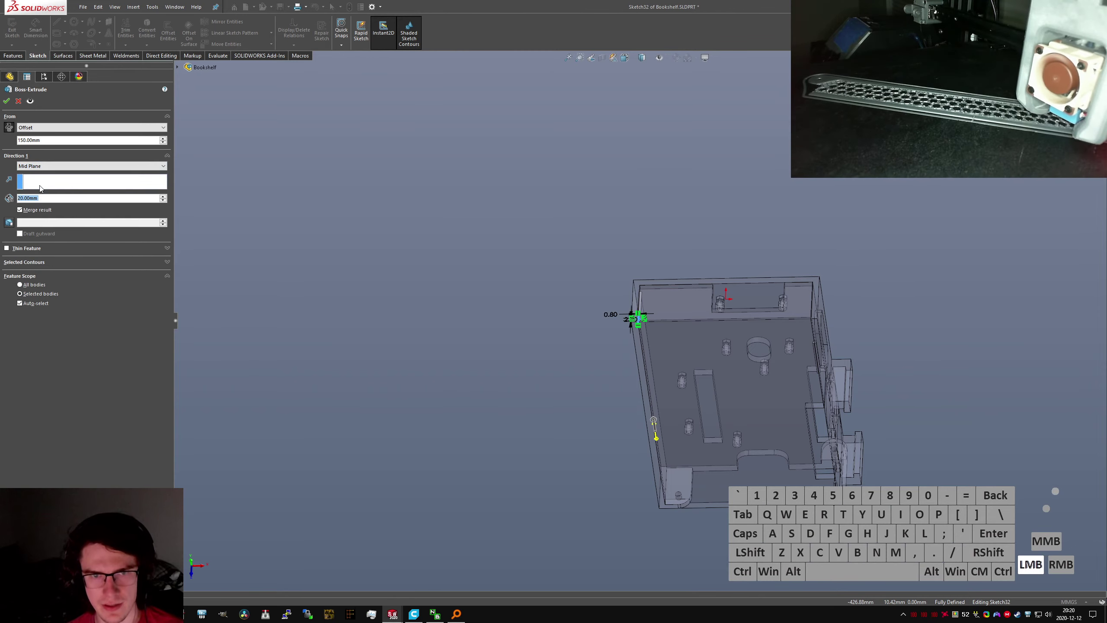
key(Return)
scroll(754, 369, up, 3)
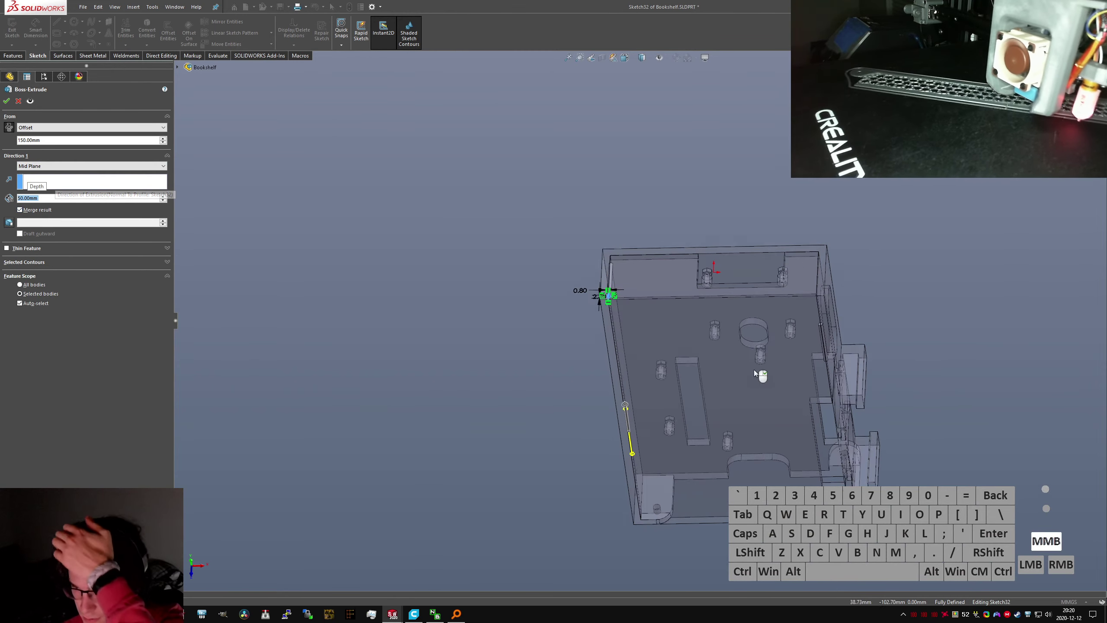
middle_drag(758, 374, 732, 321)
scroll(733, 320, down, 4)
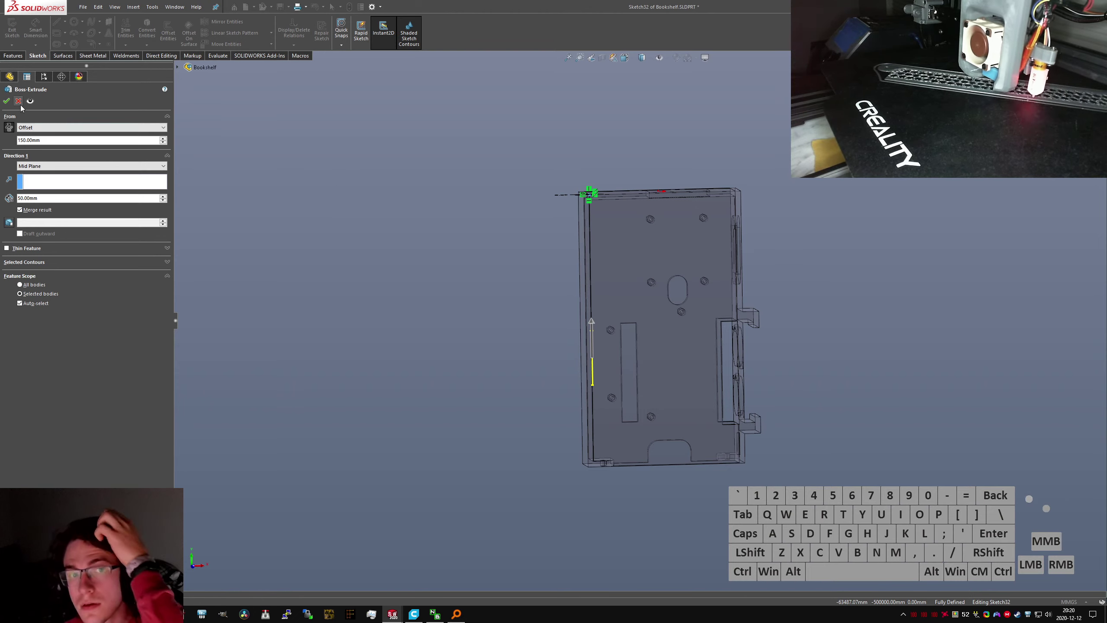
click(6, 101)
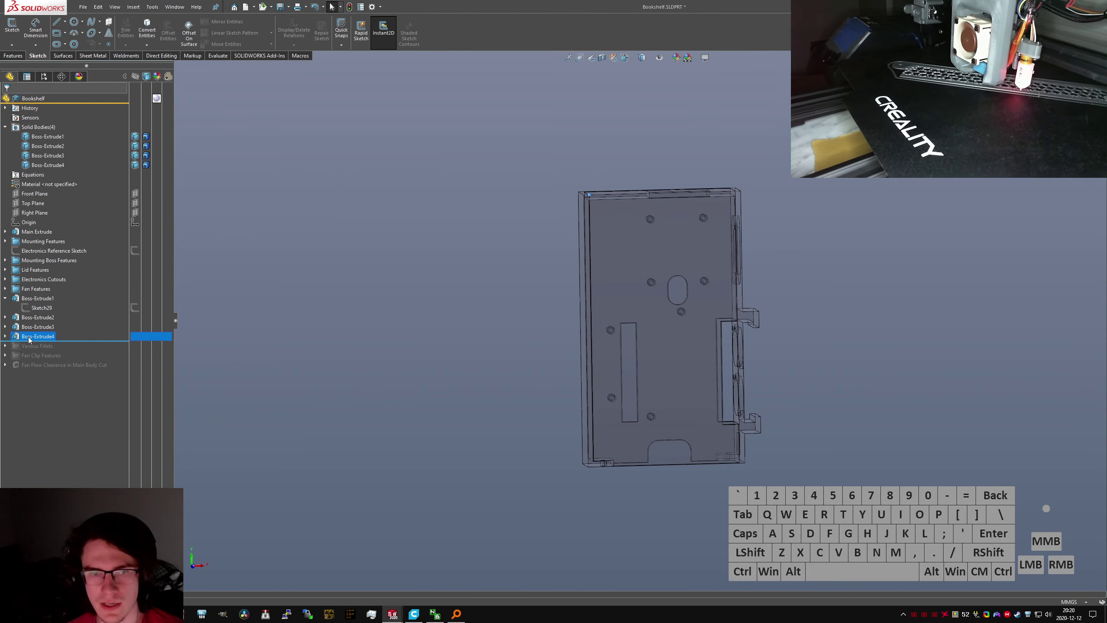
Turn off Merge result for the new seam extrusion so the cylinder is a separate body
click(29, 340)
click(38, 309)
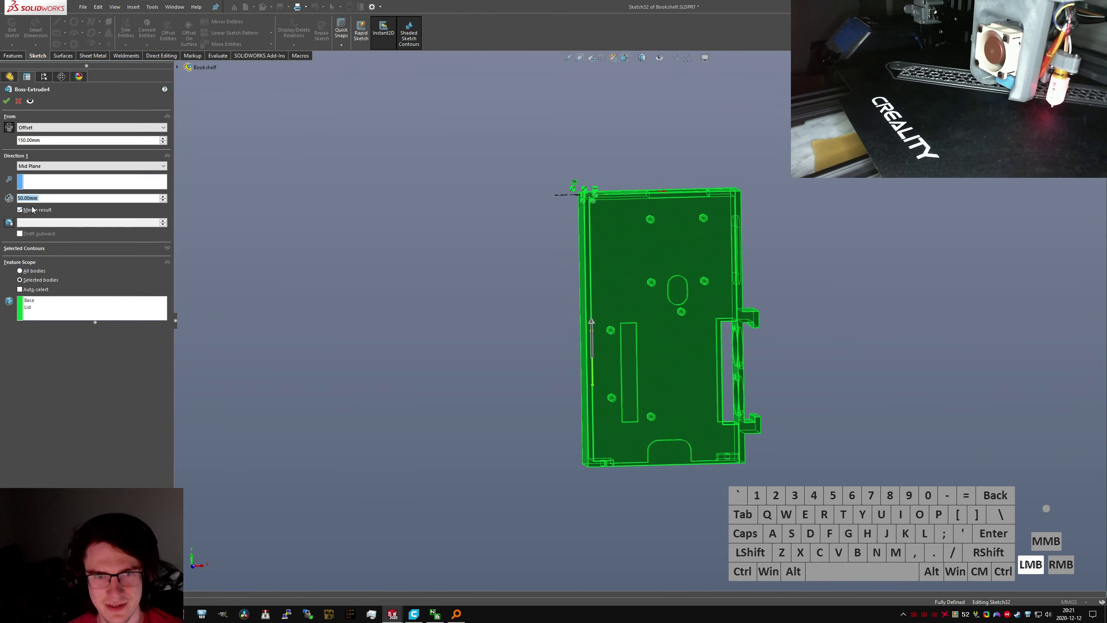
click(33, 212)
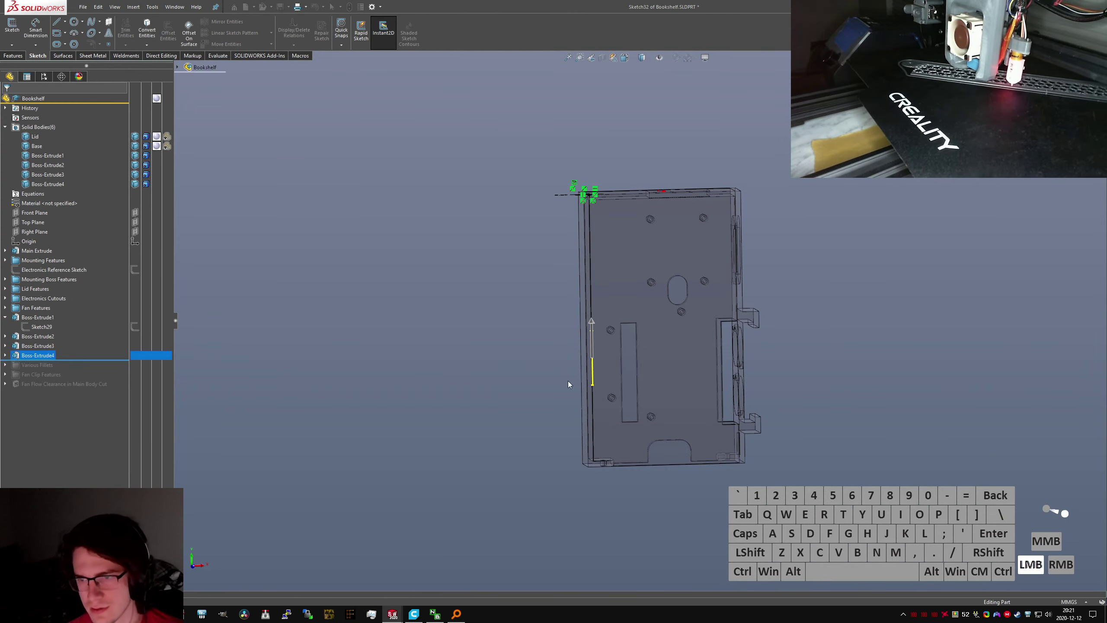
Inspect the four cylinder bodies on their own by temporarily hiding the lid and base bodies
key(ctrl+1)
scroll(514, 342, down, 5)
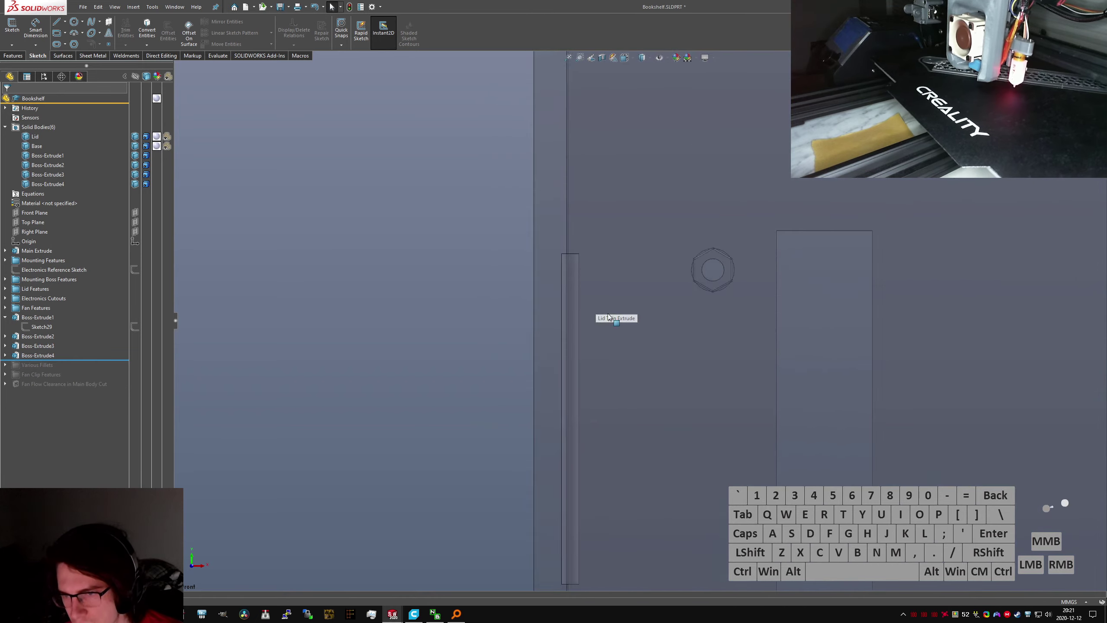
key(ctrl+7)
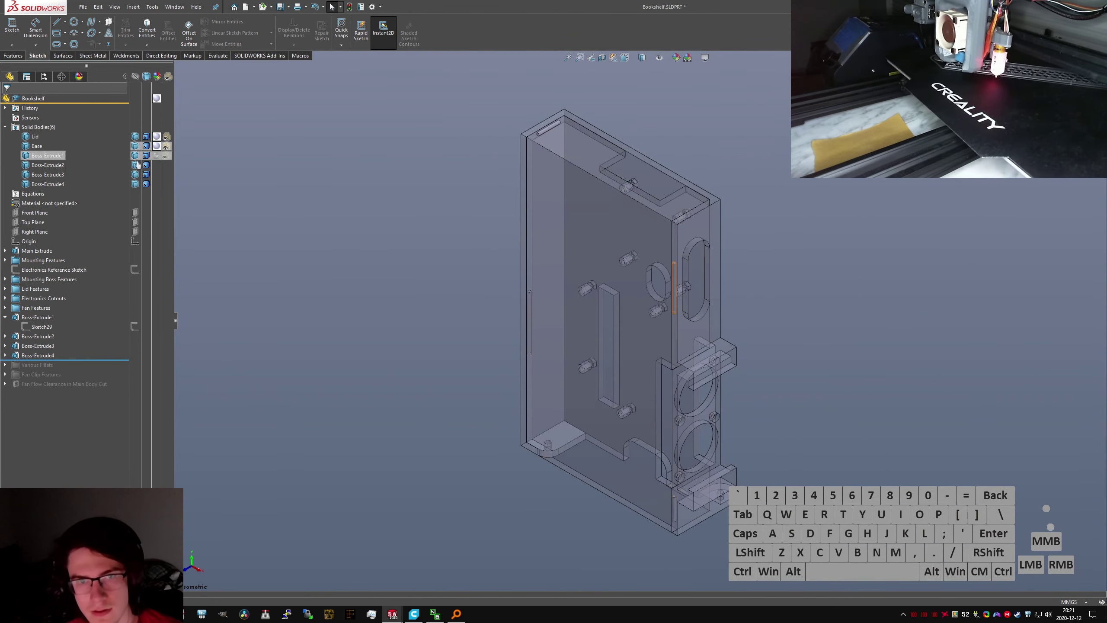
click(135, 147)
click(291, 260)
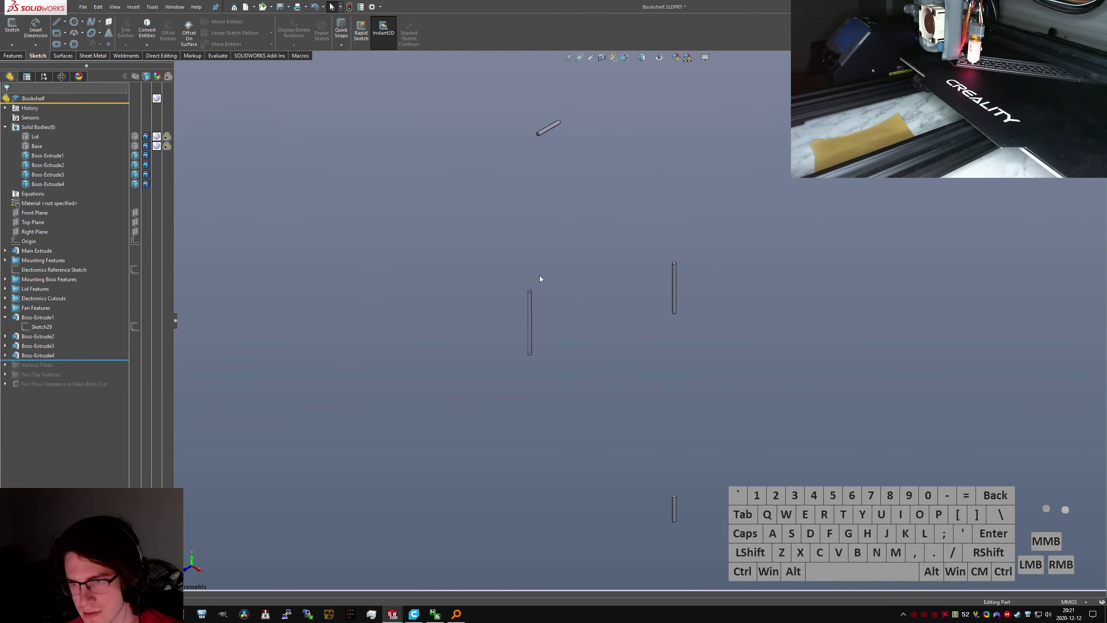
click(133, 147)
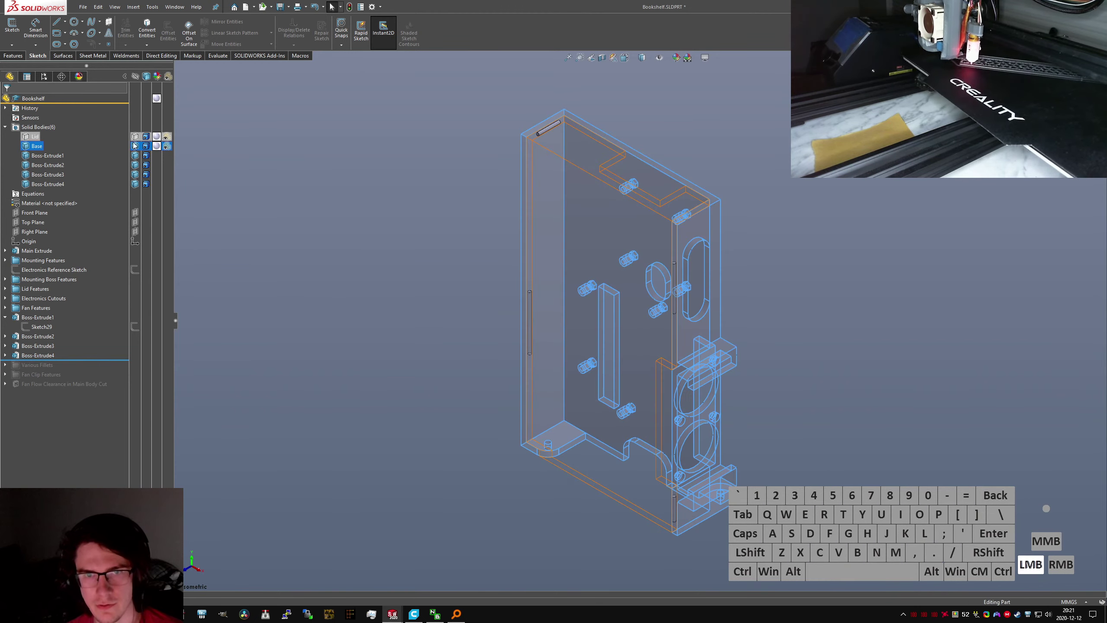
click(307, 357)
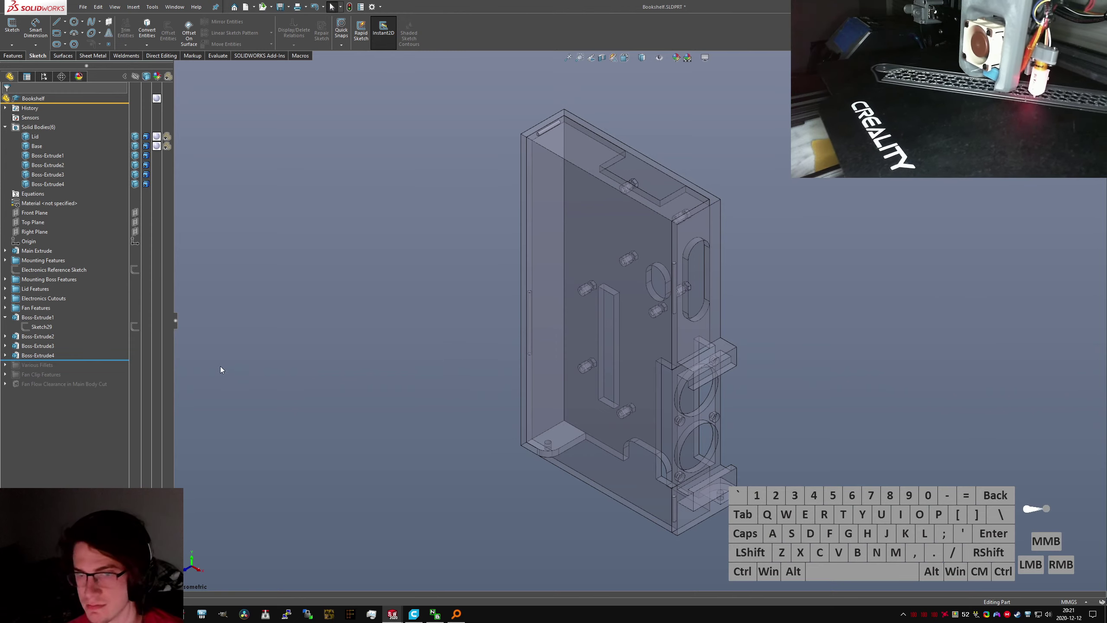
Examine the whole case and the seam around its lower end from several angles
click(479, 270)
scroll(625, 186, down, 2)
scroll(723, 301, up, 1)
scroll(675, 296, up, 2)
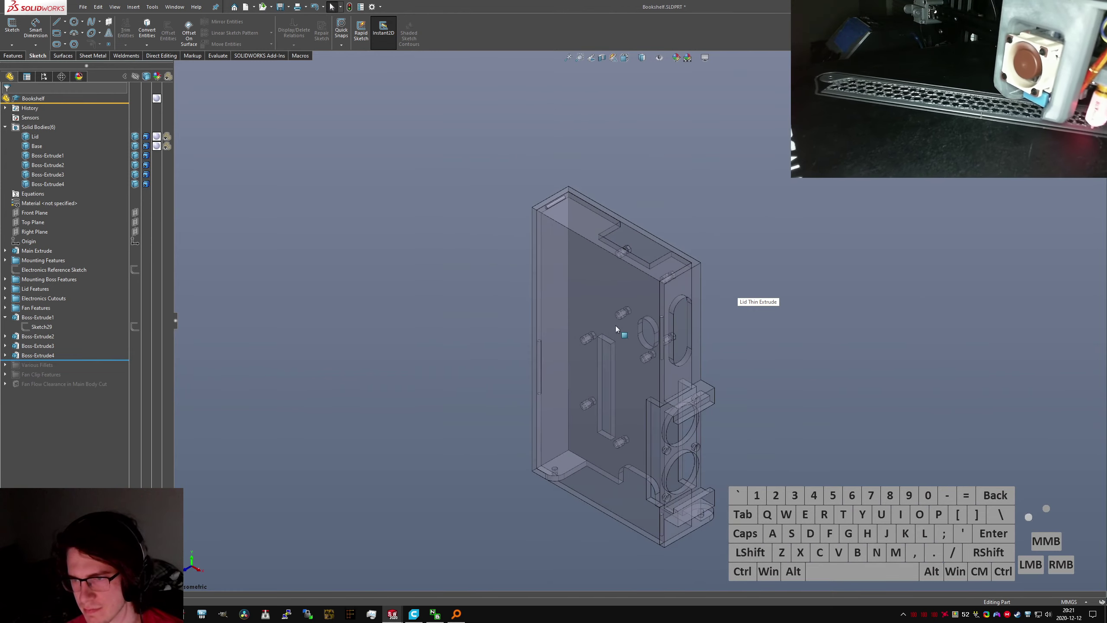
middle_drag(617, 321, 642, 276)
scroll(645, 274, down, 1)
scroll(635, 342, up, 3)
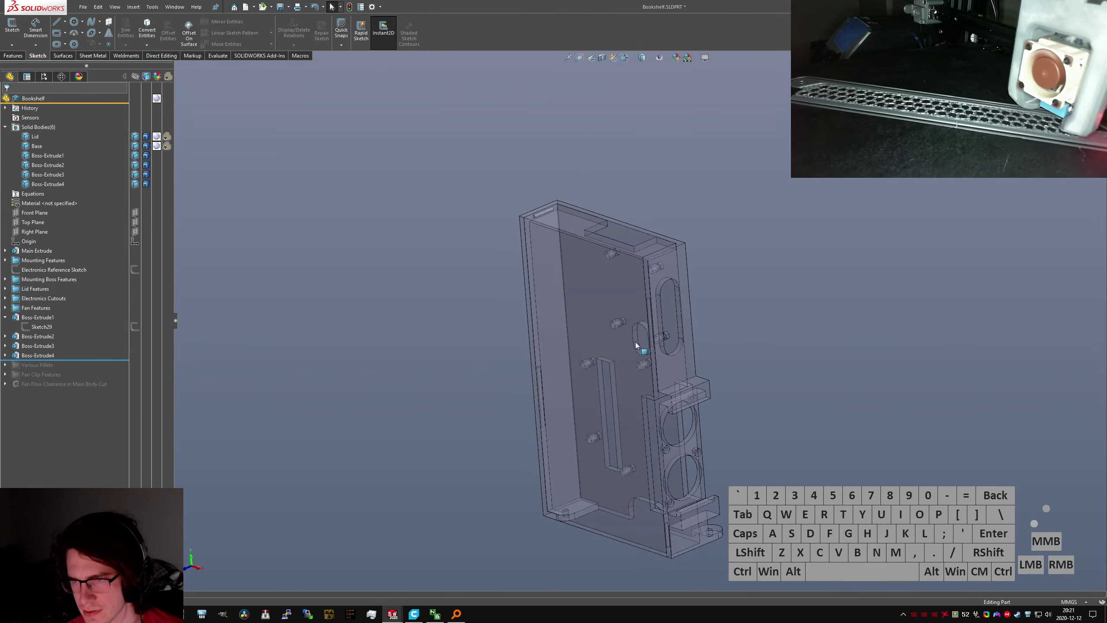
scroll(666, 296, down, 11)
scroll(632, 345, up, 13)
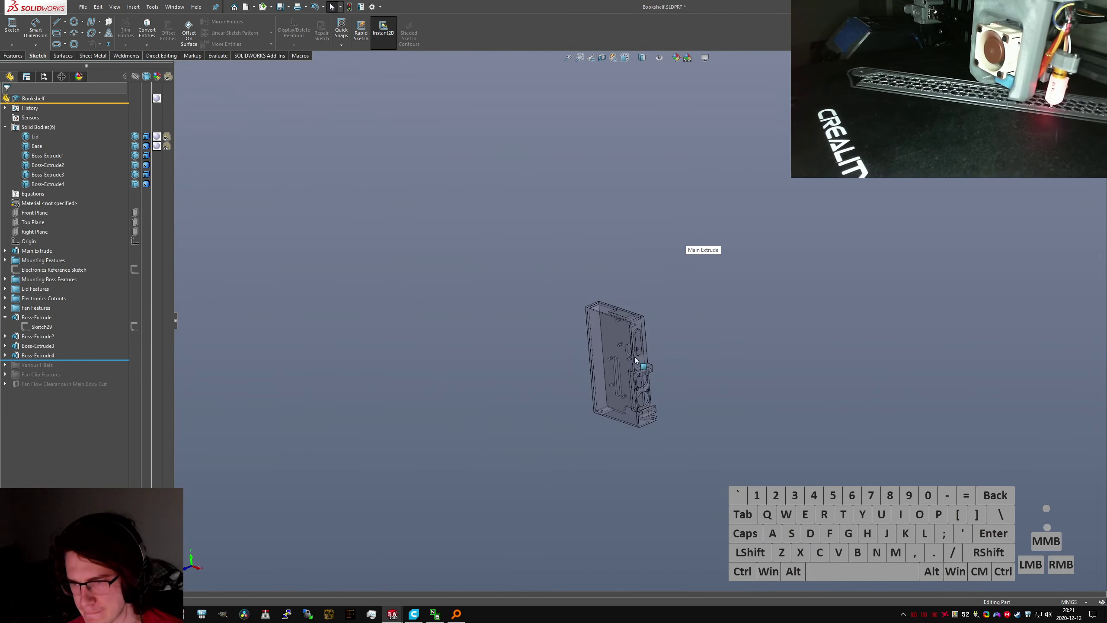
click(642, 360)
click(666, 335)
scroll(631, 410, down, 5)
scroll(632, 410, down, 3)
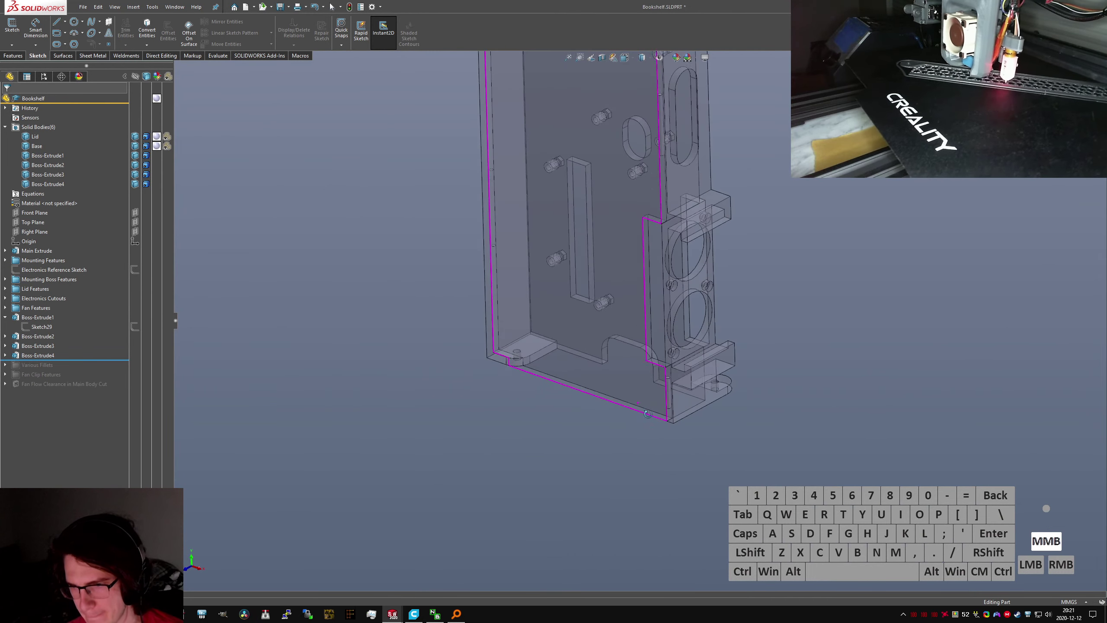
click(5, 317)
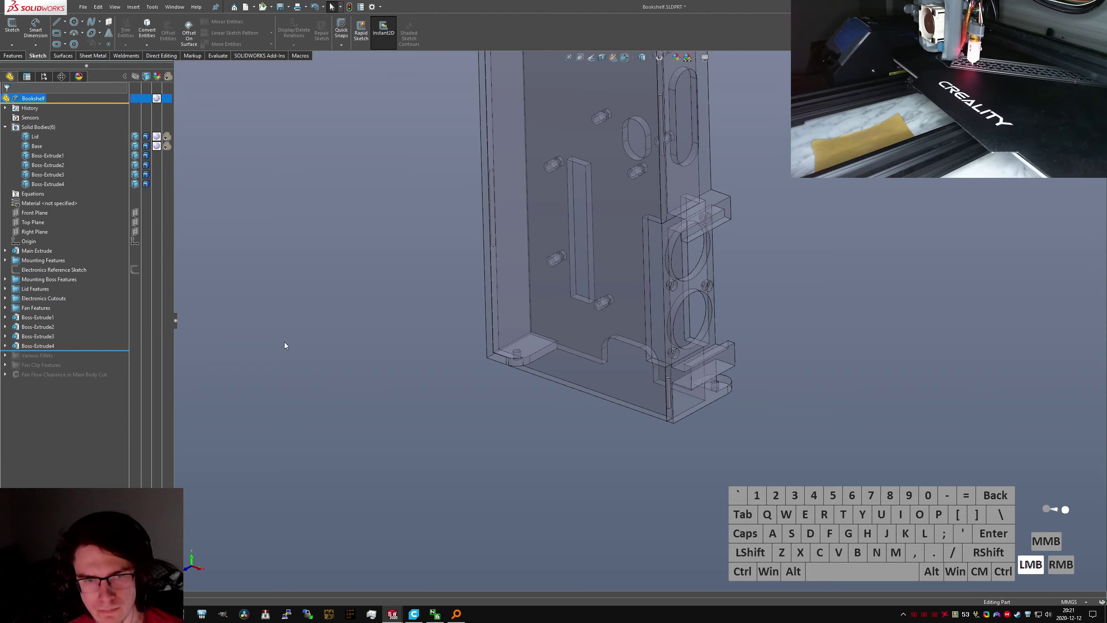
key(ctrl+Tab)
key(ctrl+shift+Tab)
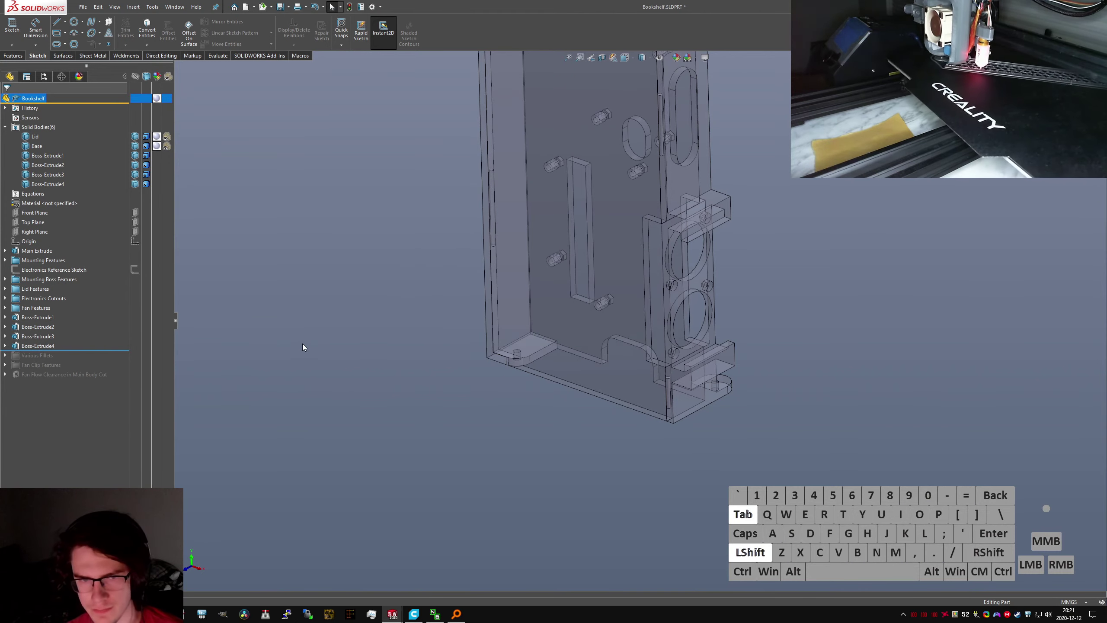
click(301, 343)
text(cate)
key(BackSpace)
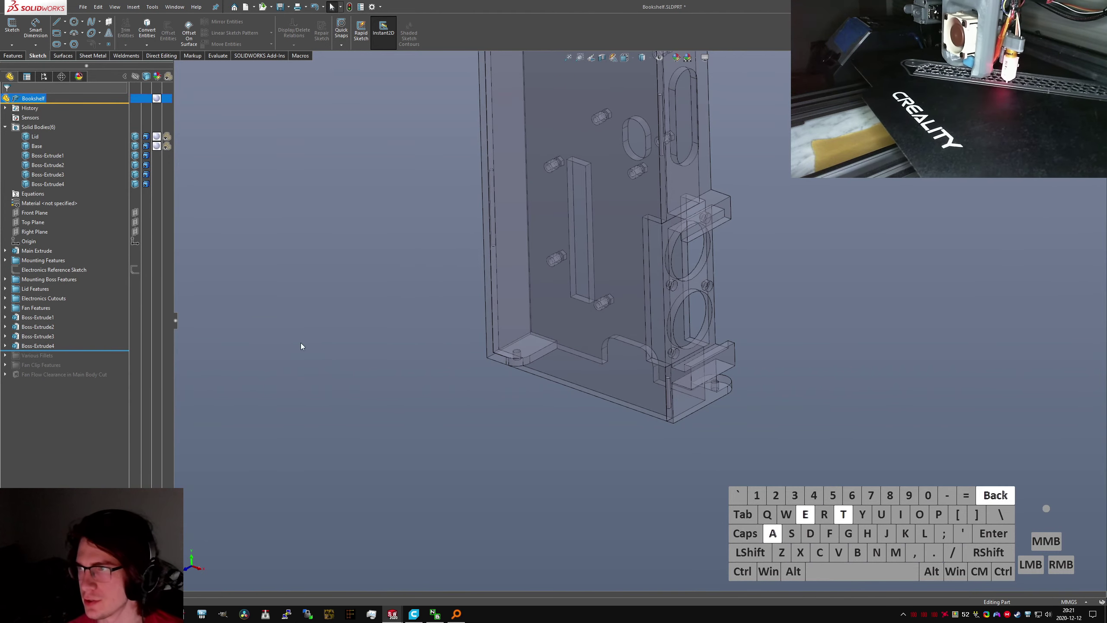
text(e)
key(ctrl+a)
key(BackSpace)
text(copy)
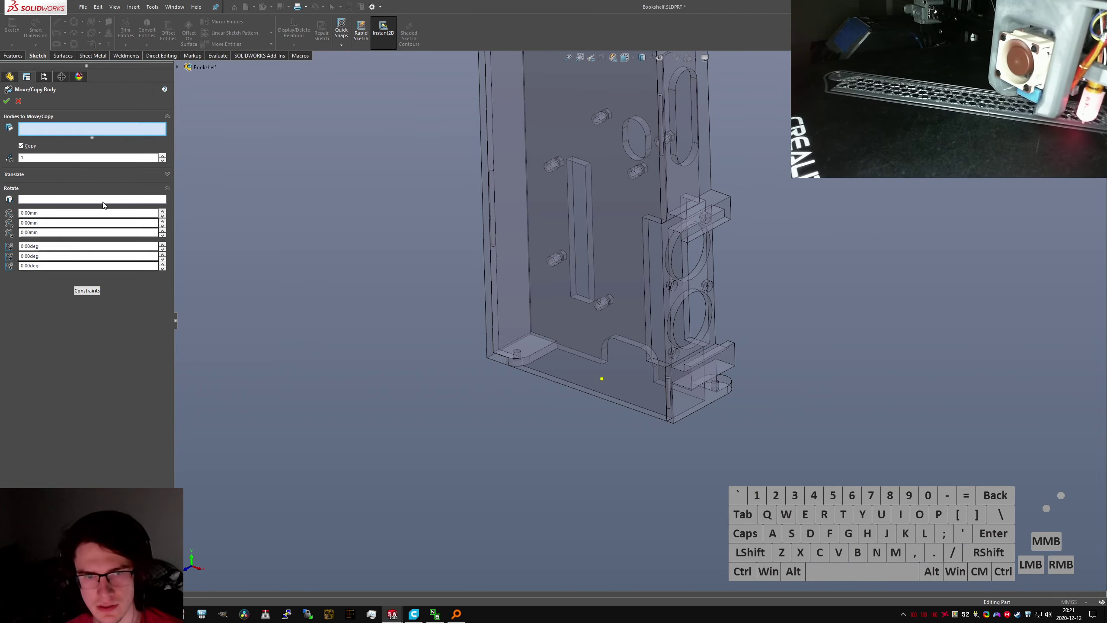
click(176, 67)
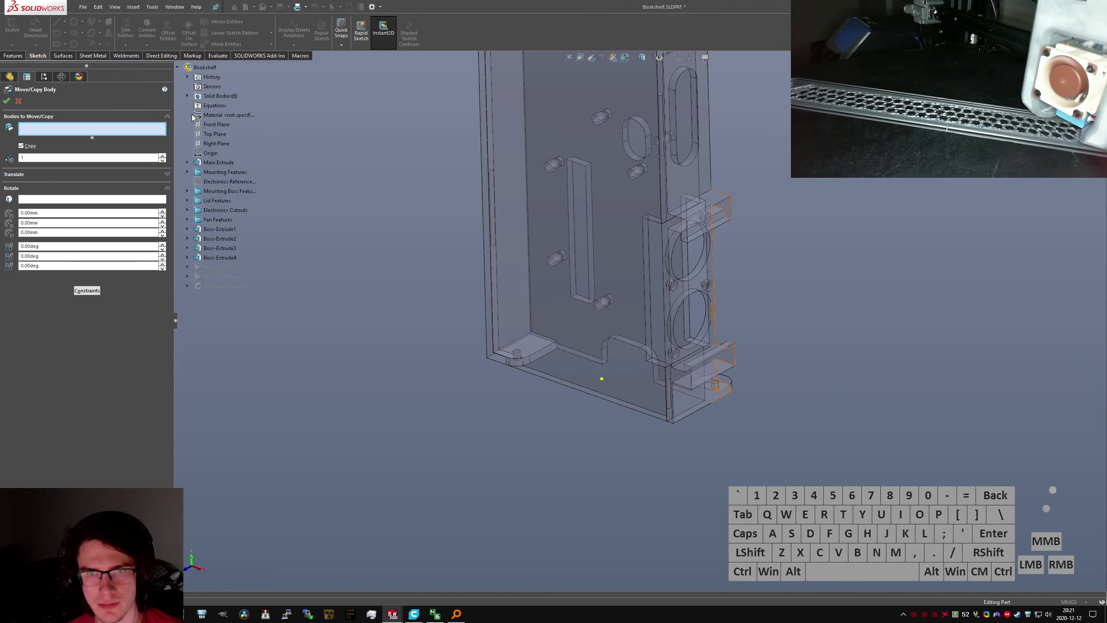
click(187, 96)
shift+click(216, 124)
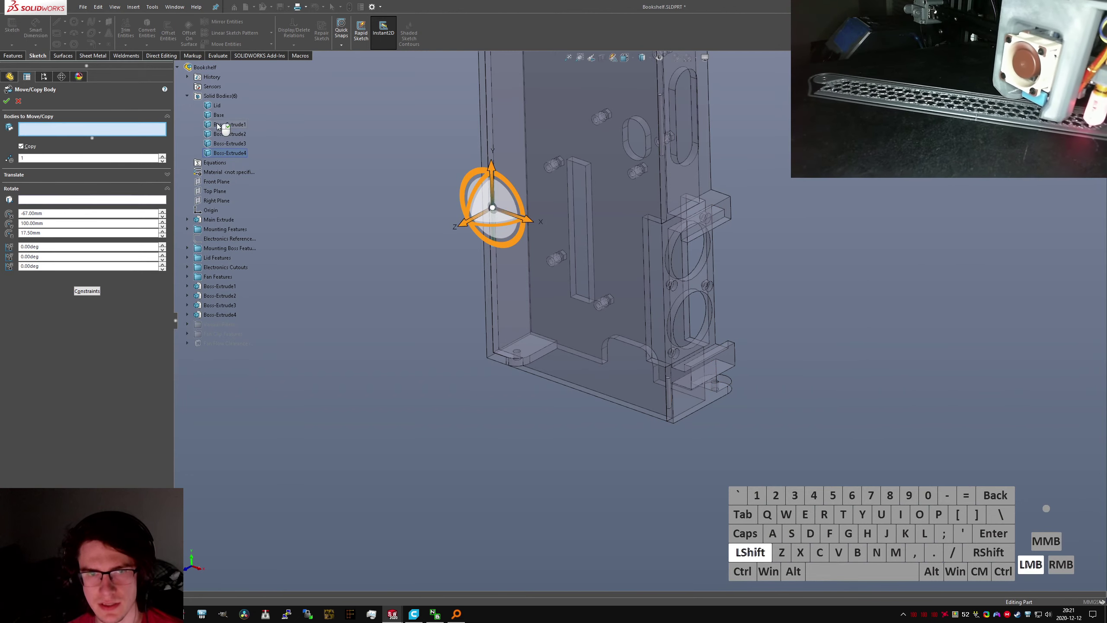
shift+click(230, 144)
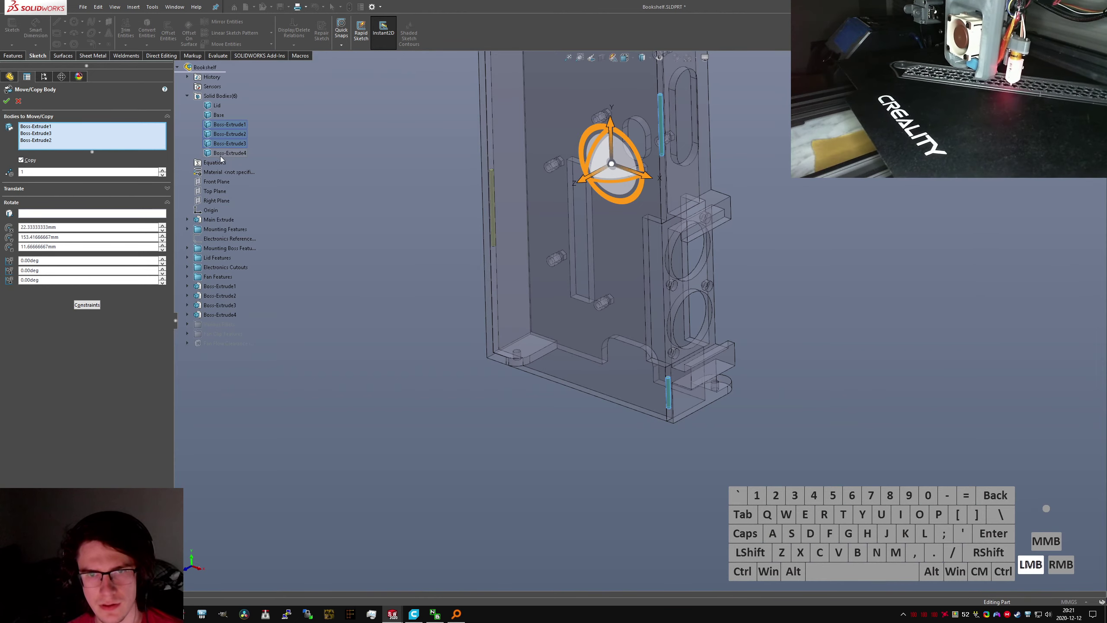
click(225, 133)
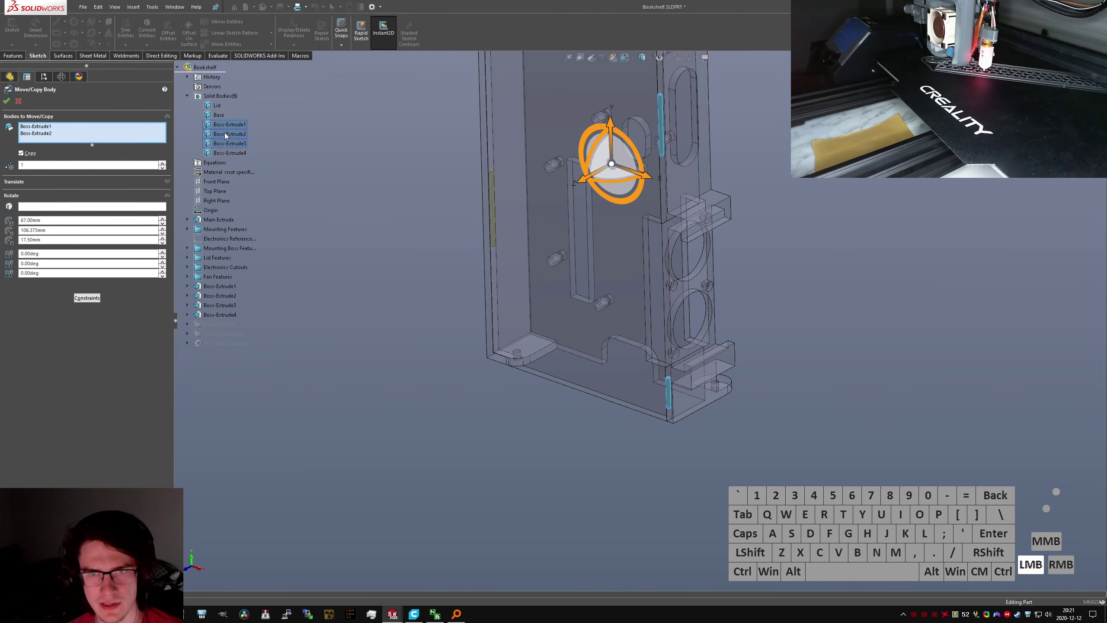
click(225, 125)
click(225, 143)
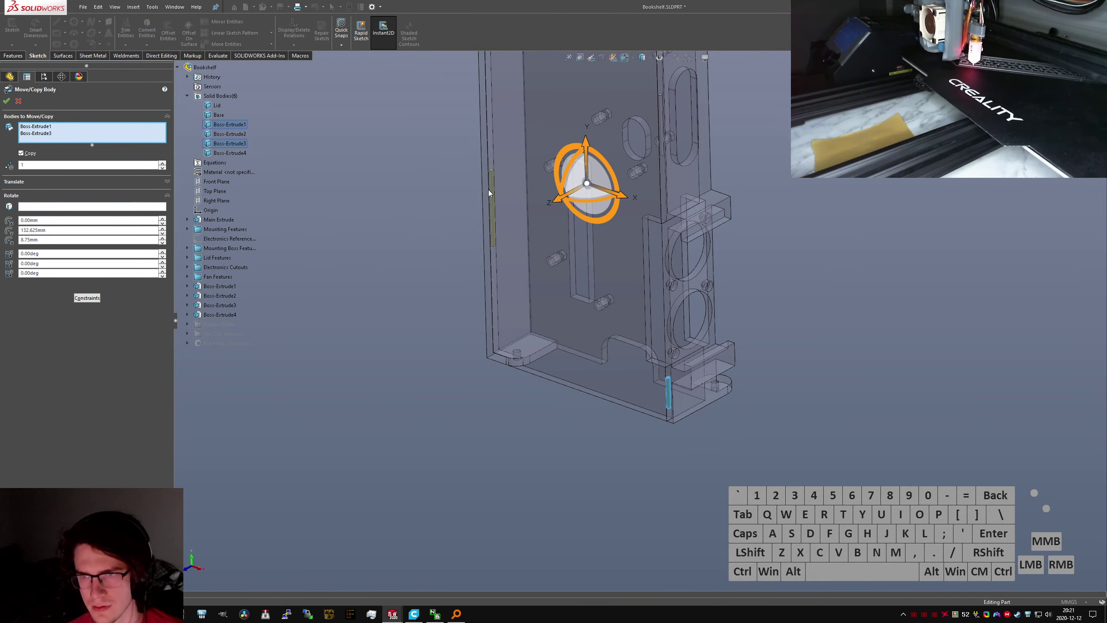
key(Escape)
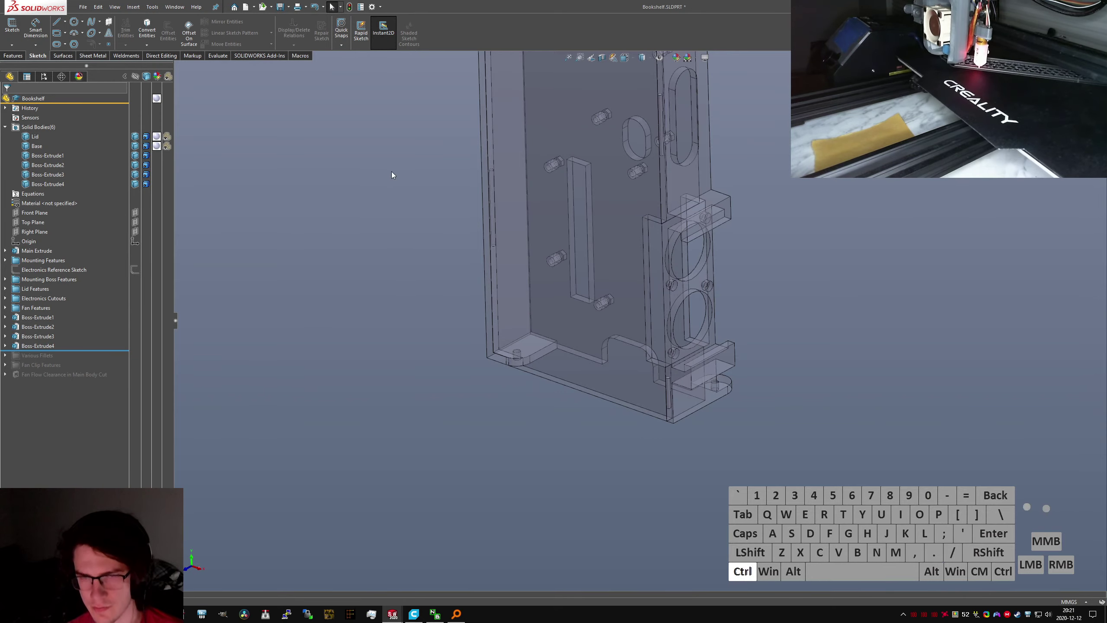
Examine the cylinder body sitting in the long seam between lid and base up close
scroll(514, 200, down, 10)
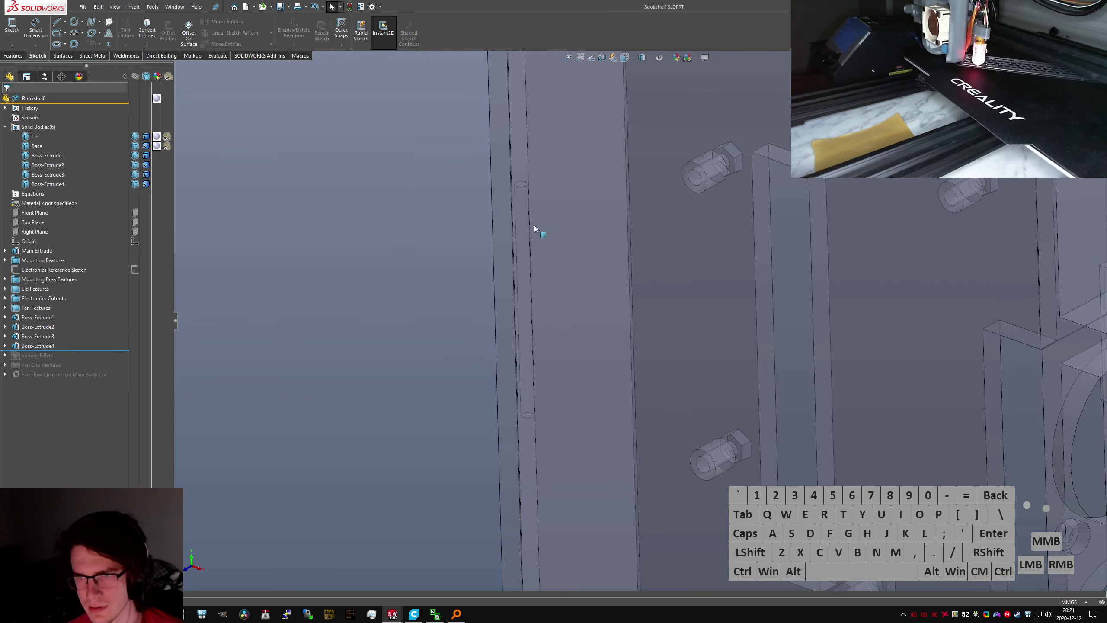
middle_drag(541, 214, 588, 228)
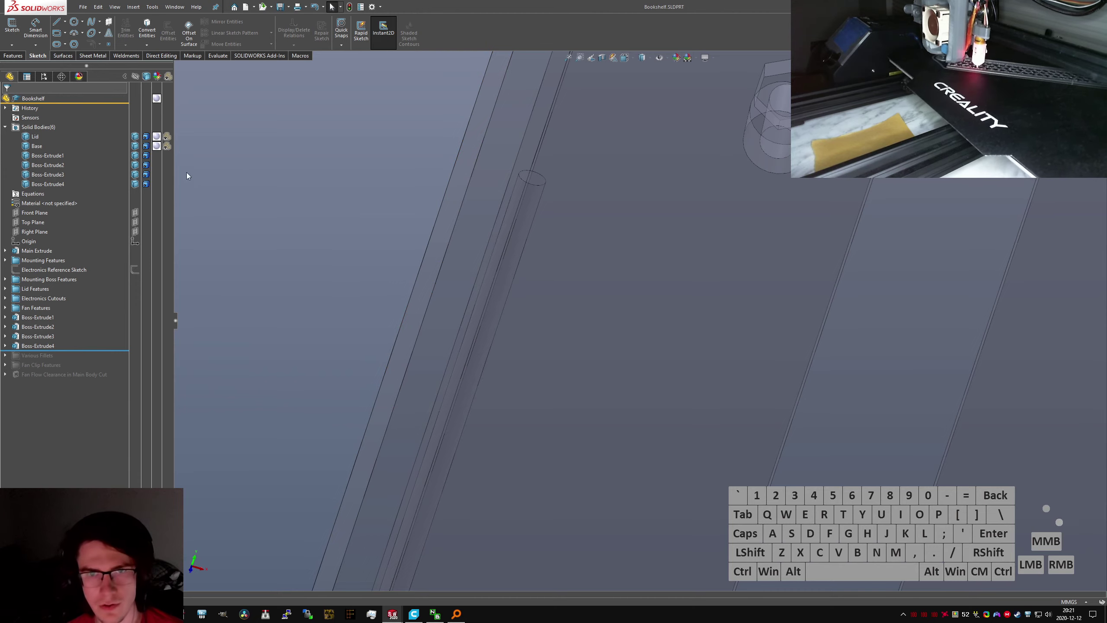
Toggle the fourth cylinder body's transparency to check how it sits in the seam between lid and base
click(169, 185)
click(168, 185)
click(250, 207)
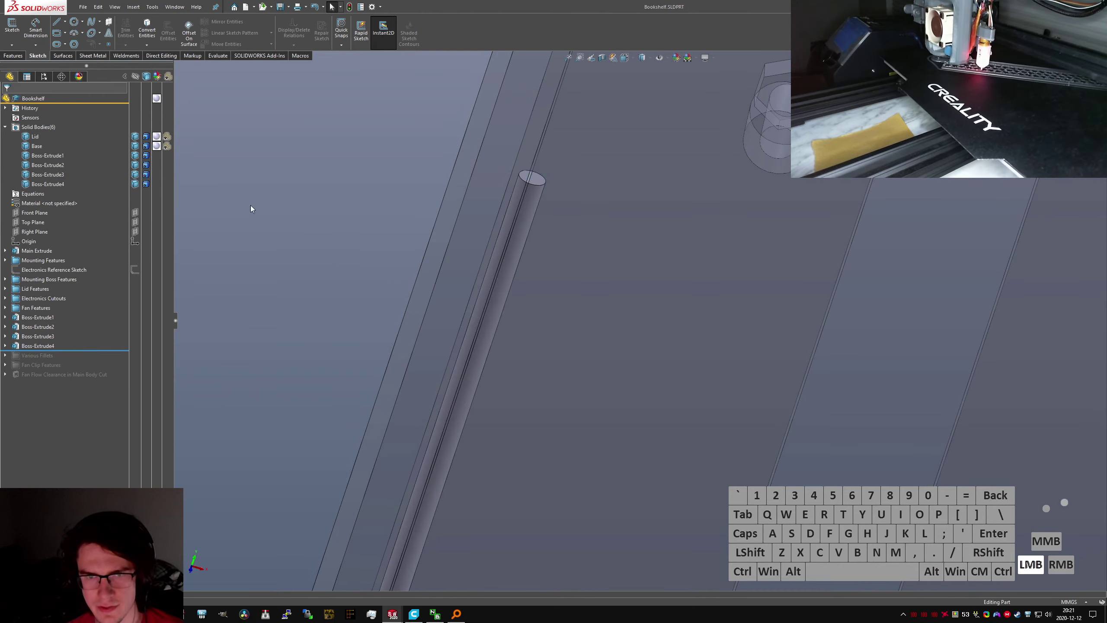
scroll(362, 223, up, 4)
ctrl+click(370, 221)
key(ctrl+7)
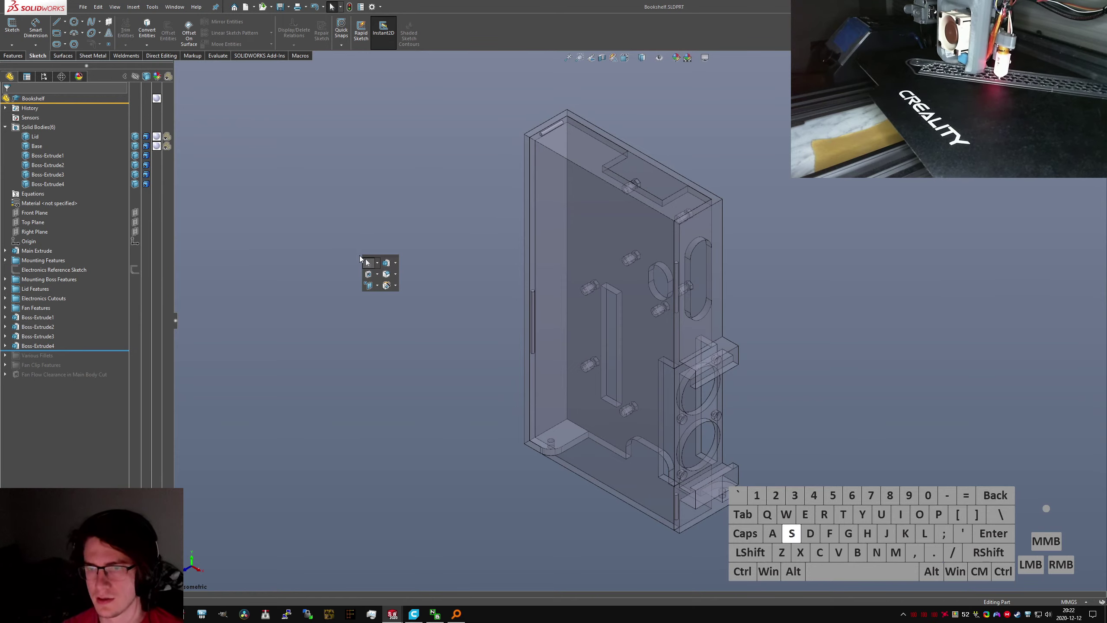
Copy the four seam cylinder bodies in place with Move/Copy Body, making one copy of each without moving or rotating them
text(copy)
key(Return)
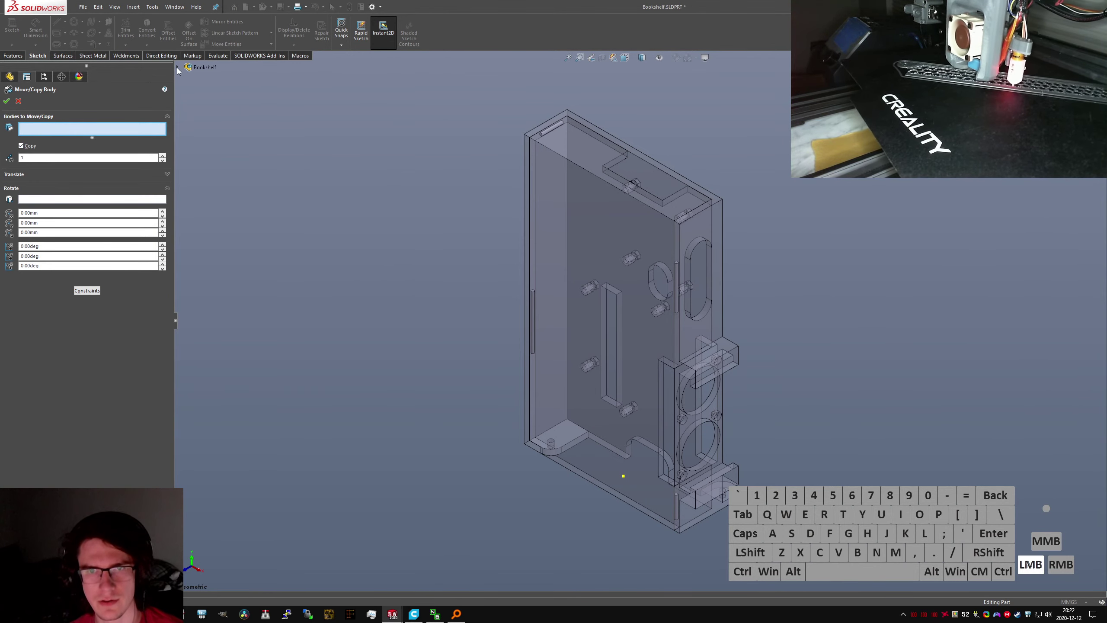
click(176, 67)
click(187, 96)
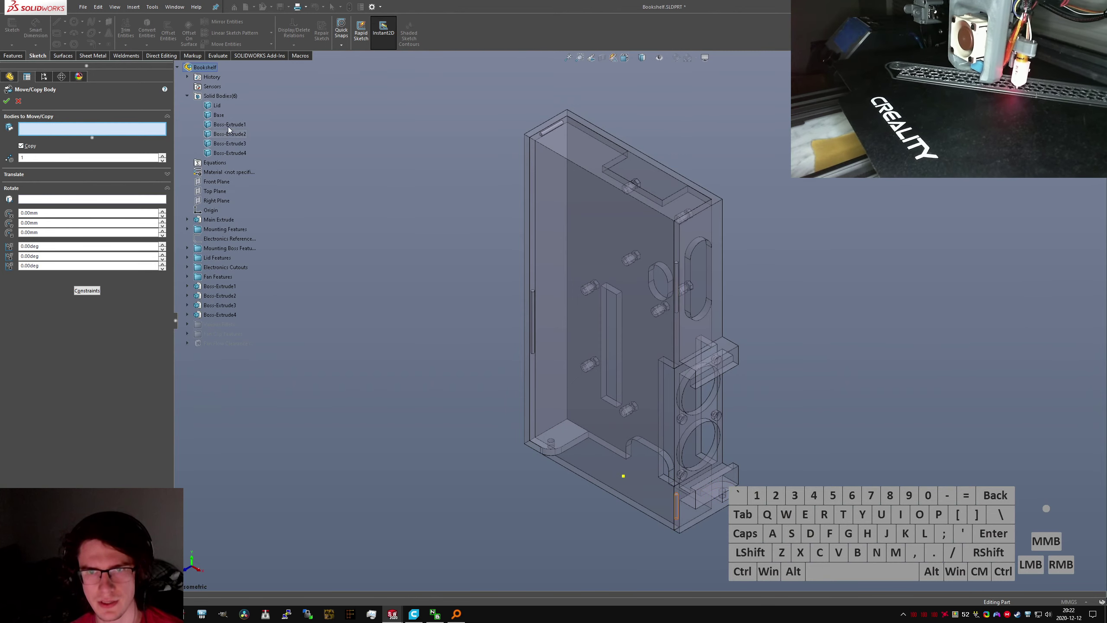
click(229, 125)
click(216, 135)
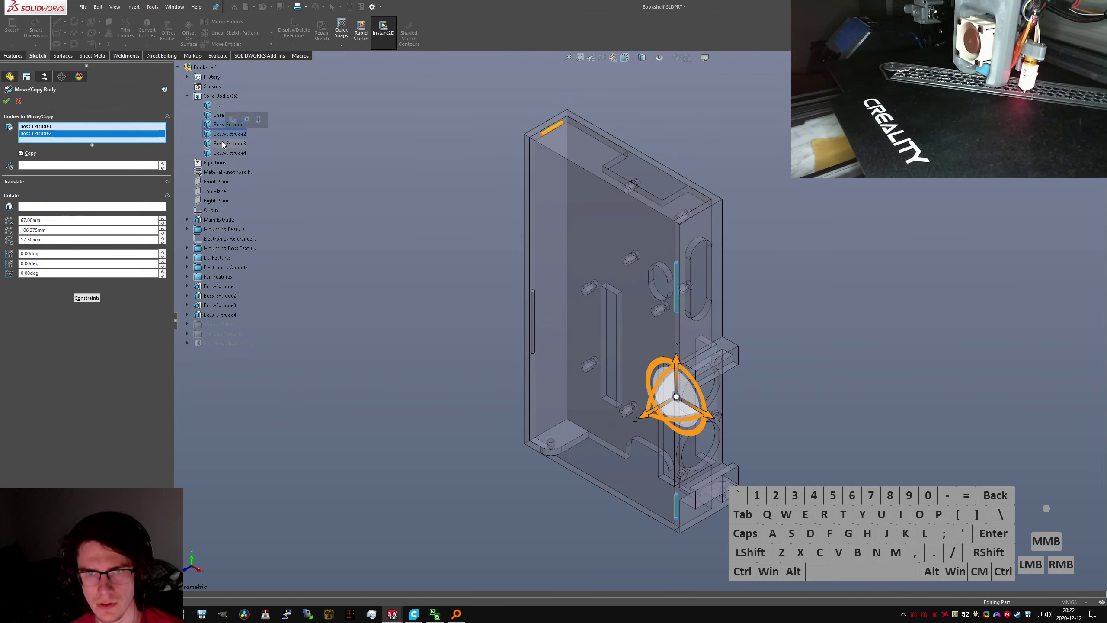
click(223, 142)
click(227, 152)
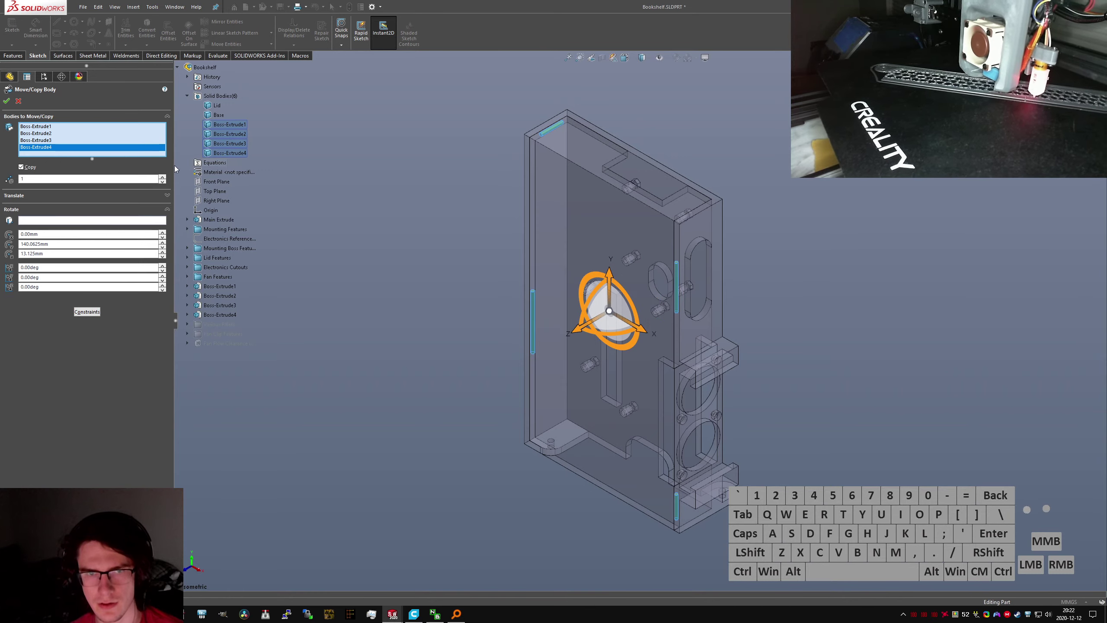
click(6, 101)
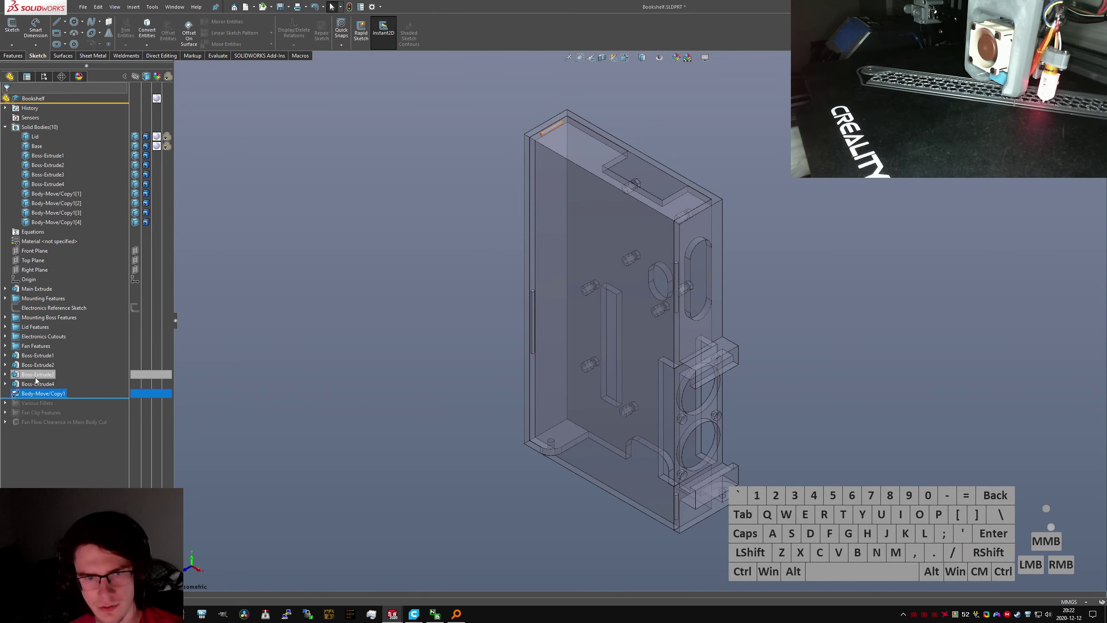
click(381, 334)
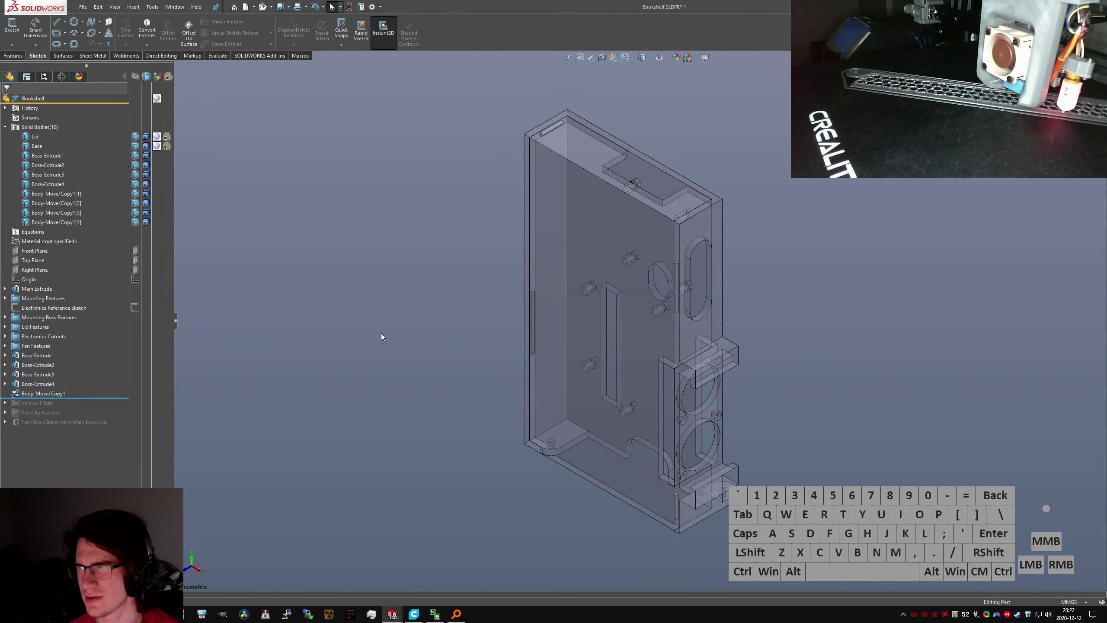
Switch to the PSU Enclosure V2 part and review the main body and combined bodies of Wall Snap Subtract, then return to Bookshelf
key(ctrl+Tab)
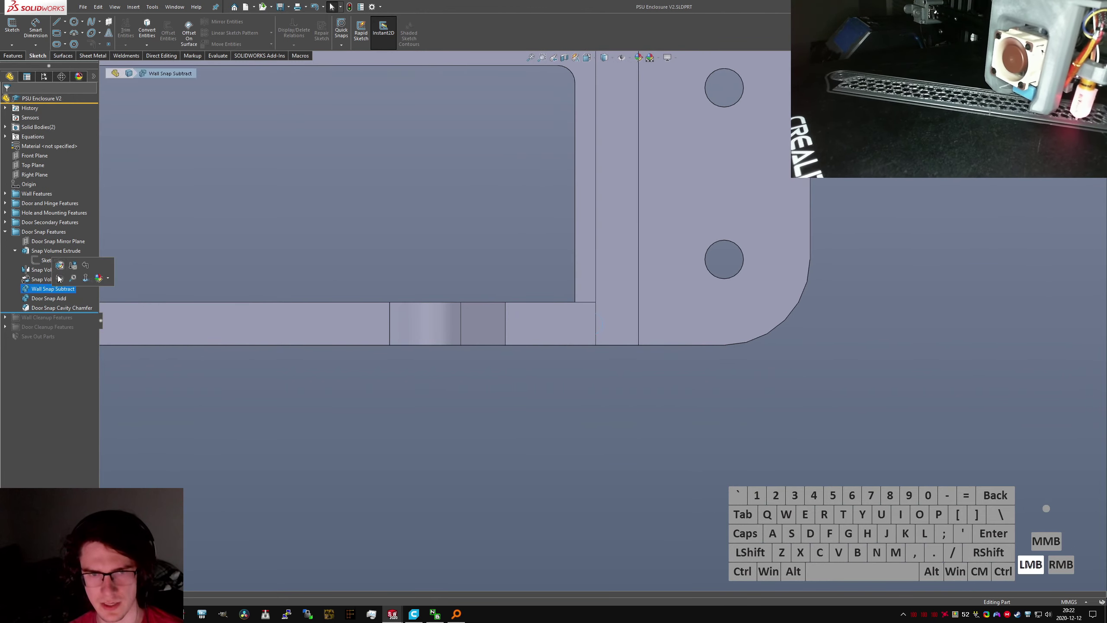
click(91, 272)
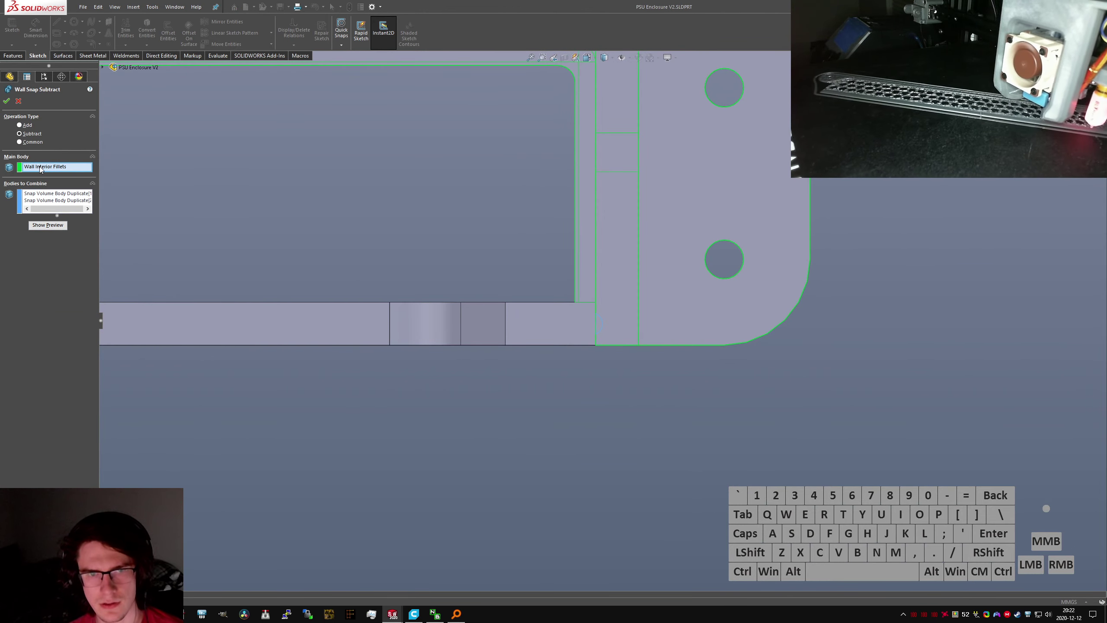
click(41, 168)
click(61, 203)
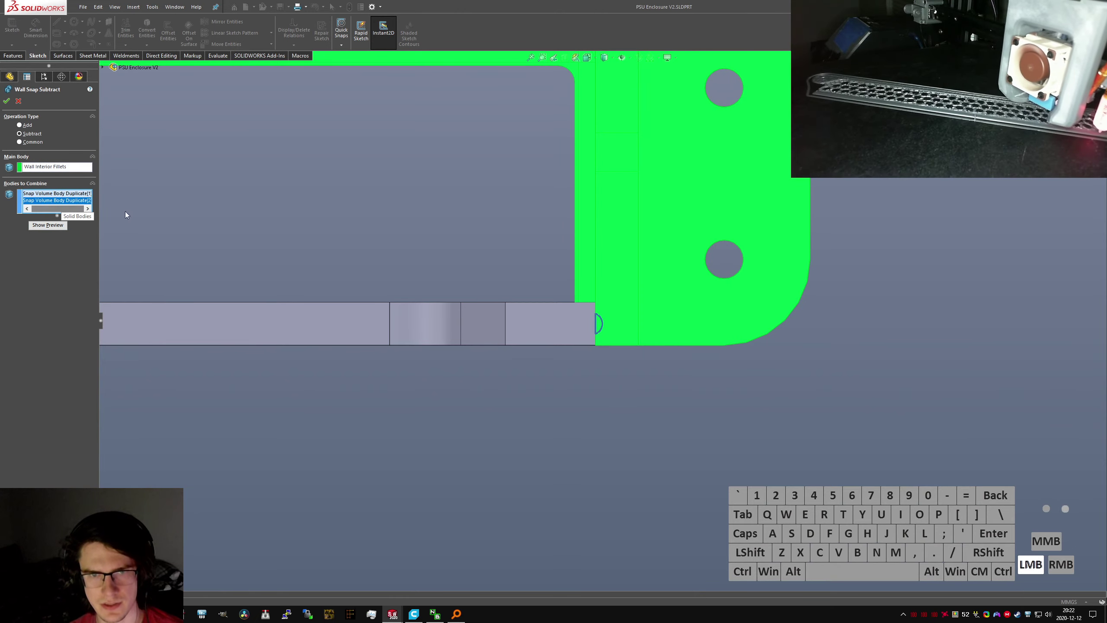
key(Escape)
key(ctrl+Tab)
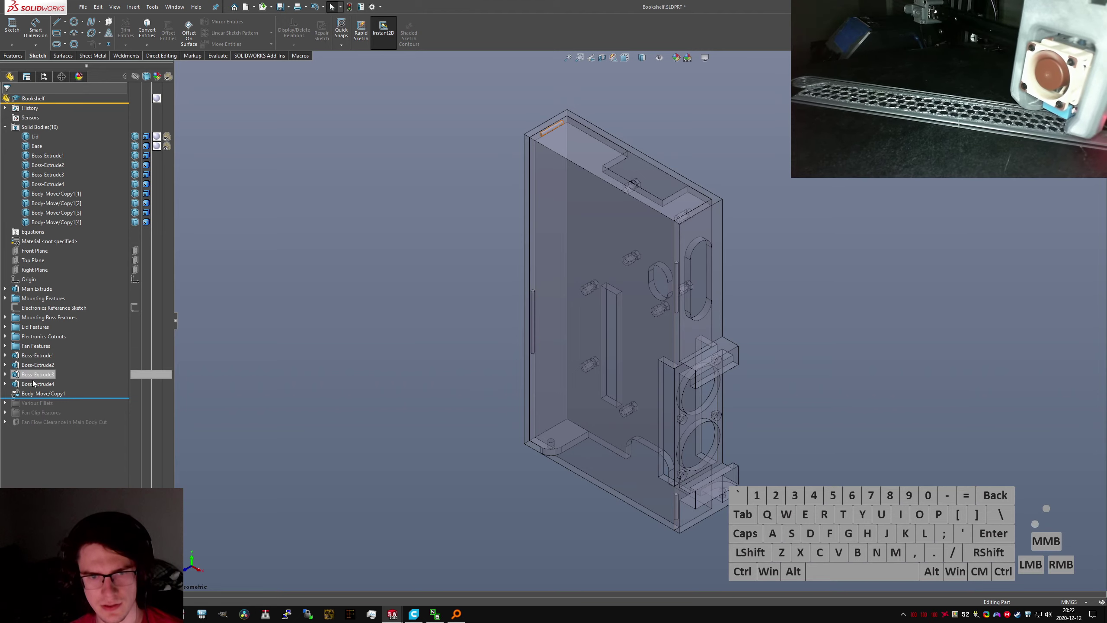
Subtract the four copied cylinder bodies from the Base body with Combine
click(43, 393)
click(296, 422)
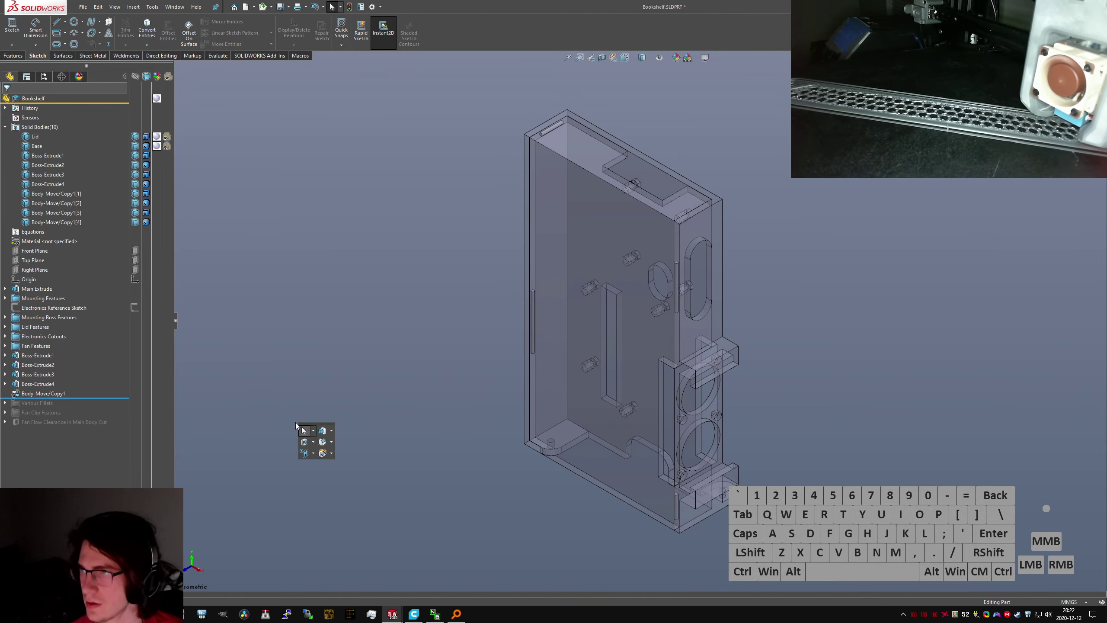
text(ubtra)
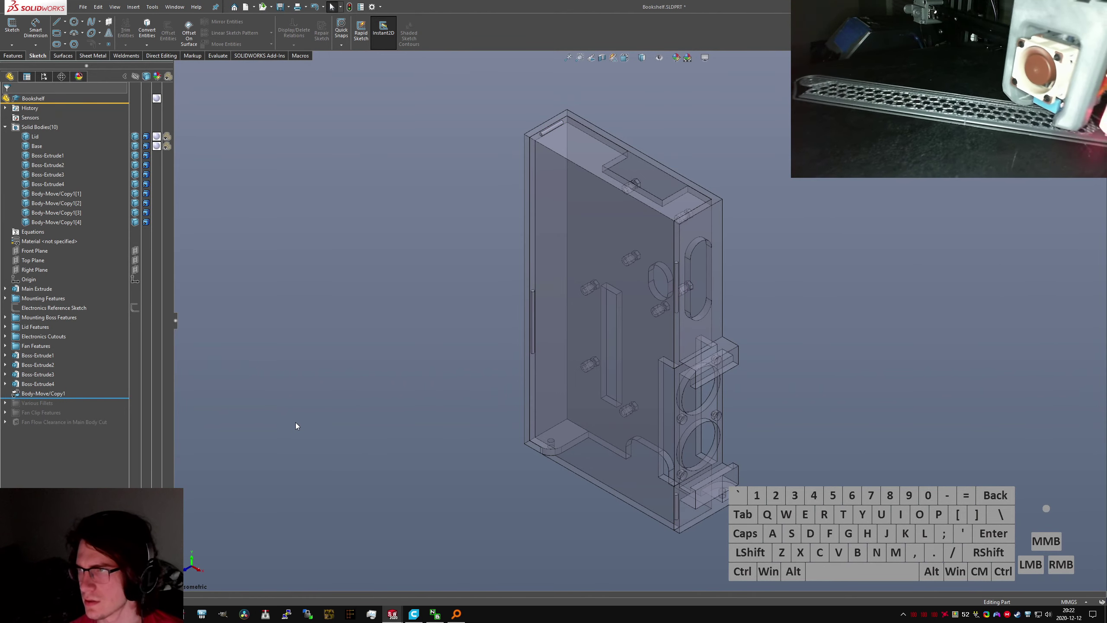
key(ctrl+a)
key(BackSpace)
text(combine)
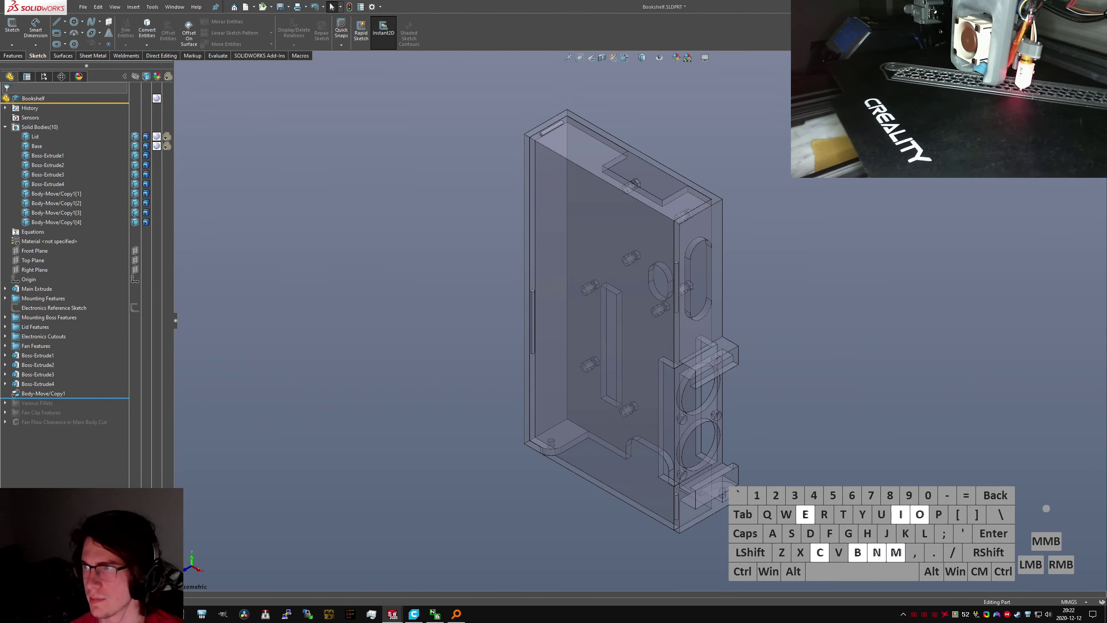
key(Return)
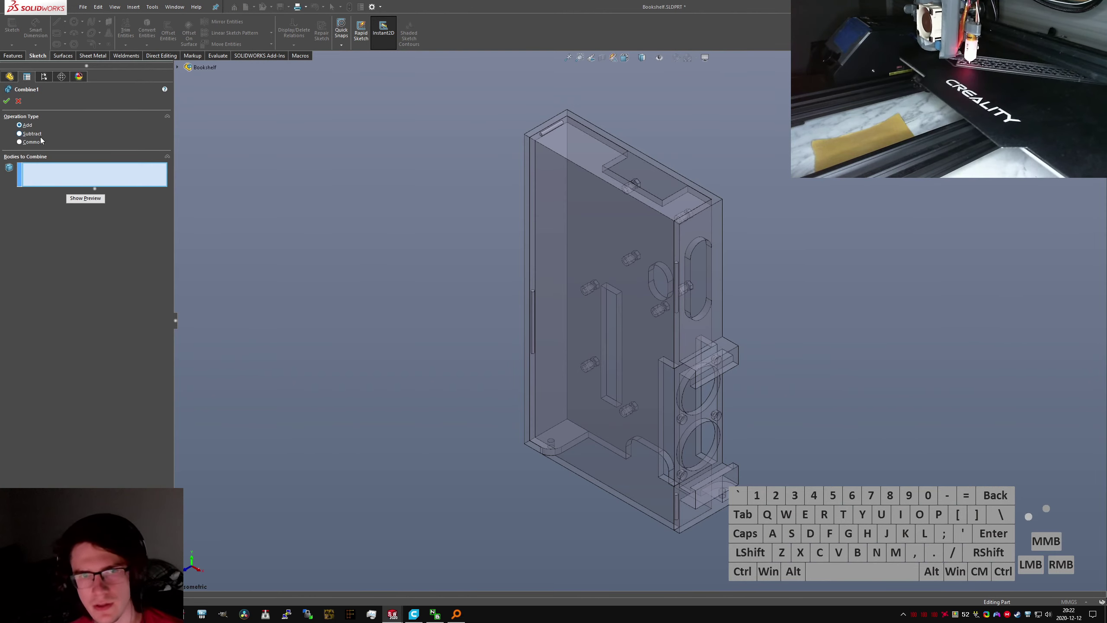
click(31, 133)
click(709, 231)
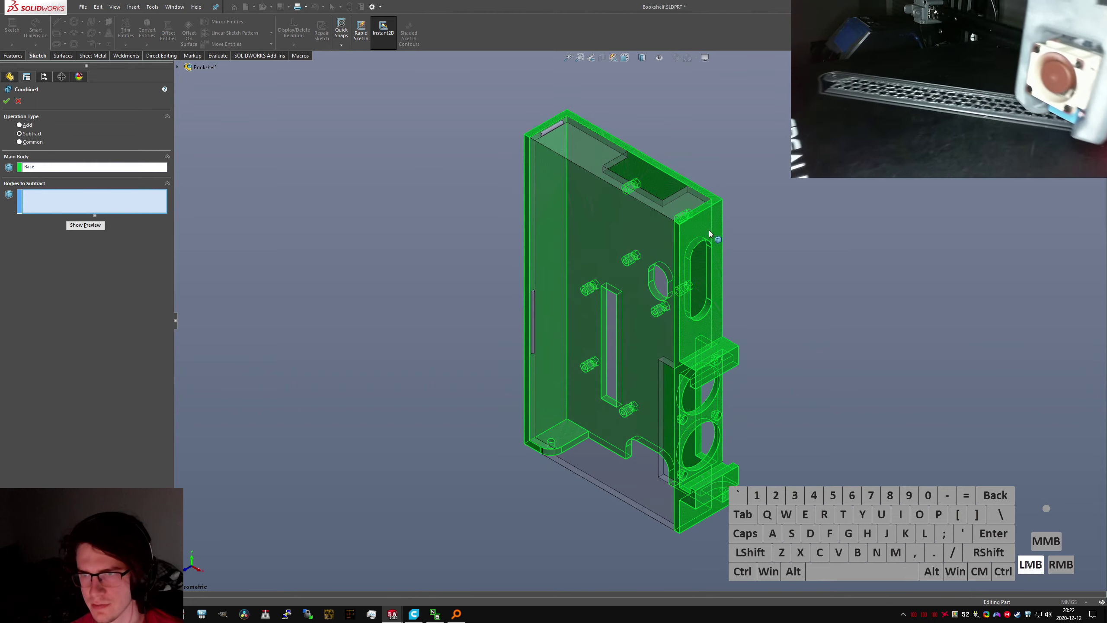
click(179, 70)
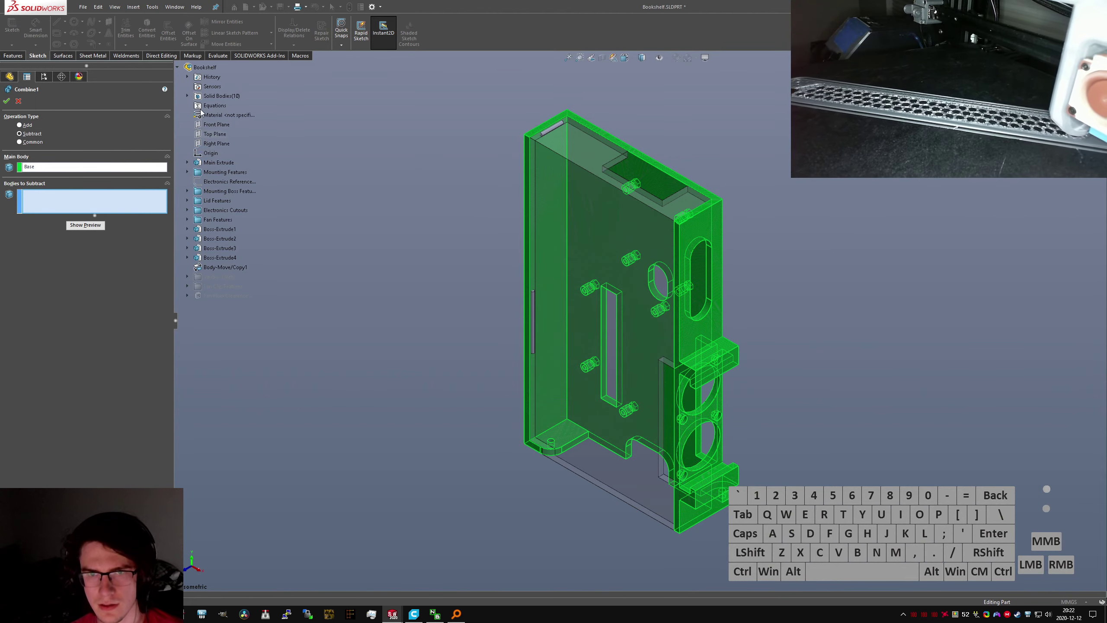
click(192, 100)
click(225, 164)
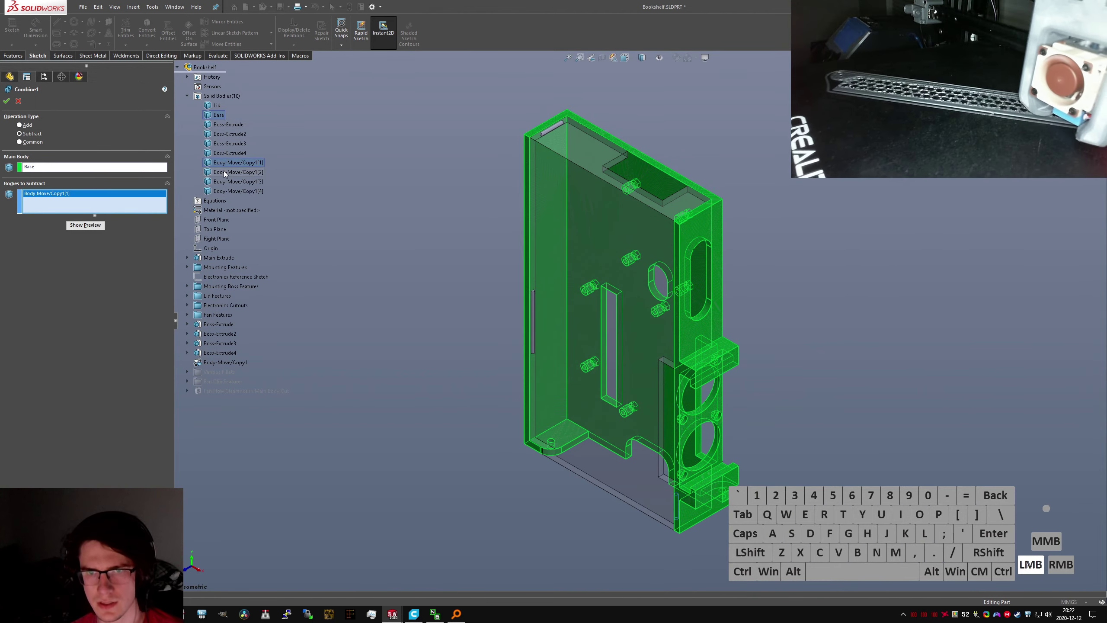
click(223, 171)
click(242, 182)
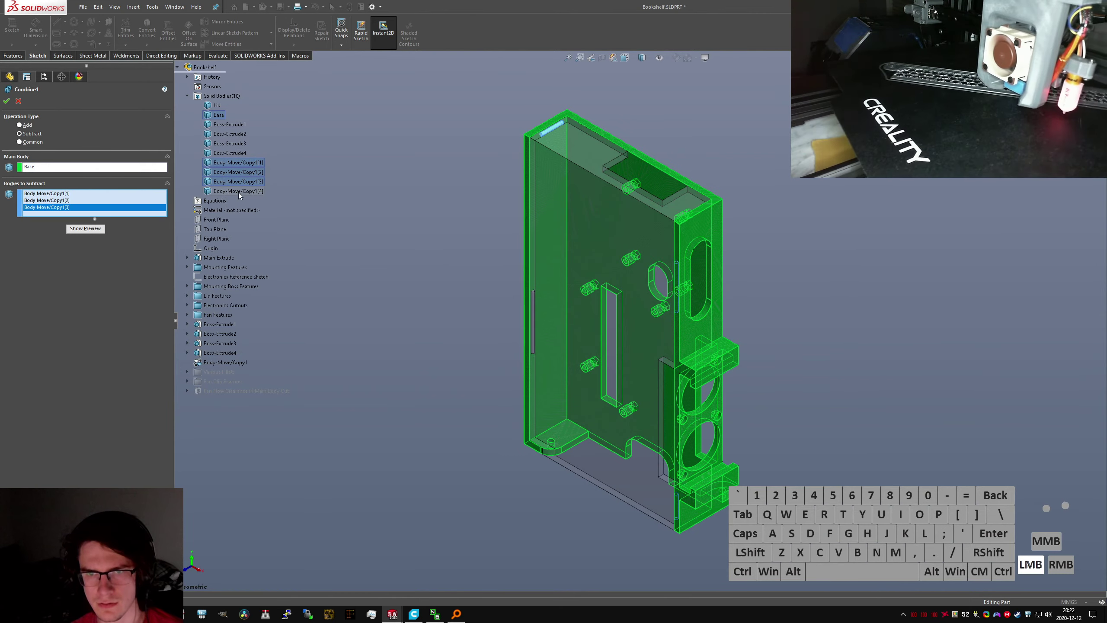
click(240, 192)
right_click(242, 192)
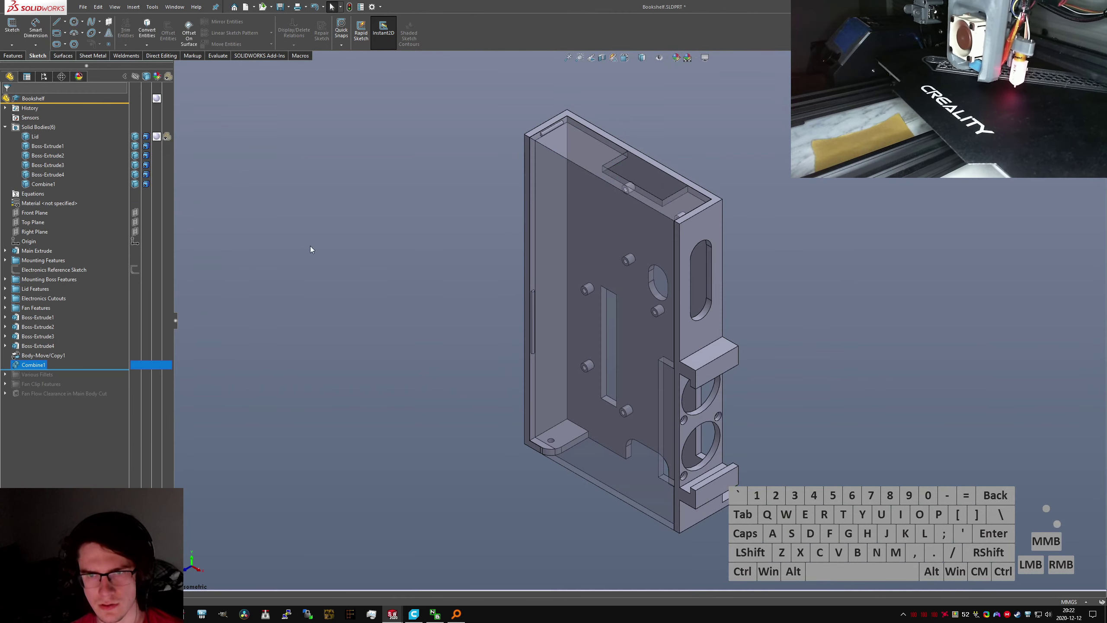
Subtract the four original cylinder bodies, Boss-Extrude1 to Boss-Extrude4, from the Lid body with a second Combine
click(254, 339)
text(scombine)
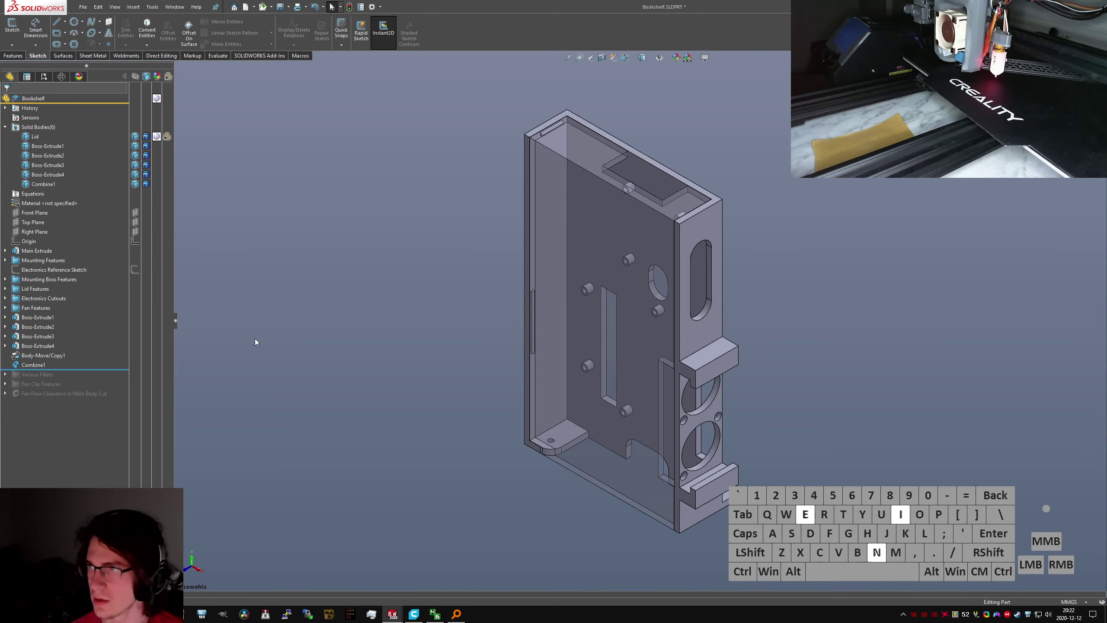
key(Return)
click(590, 214)
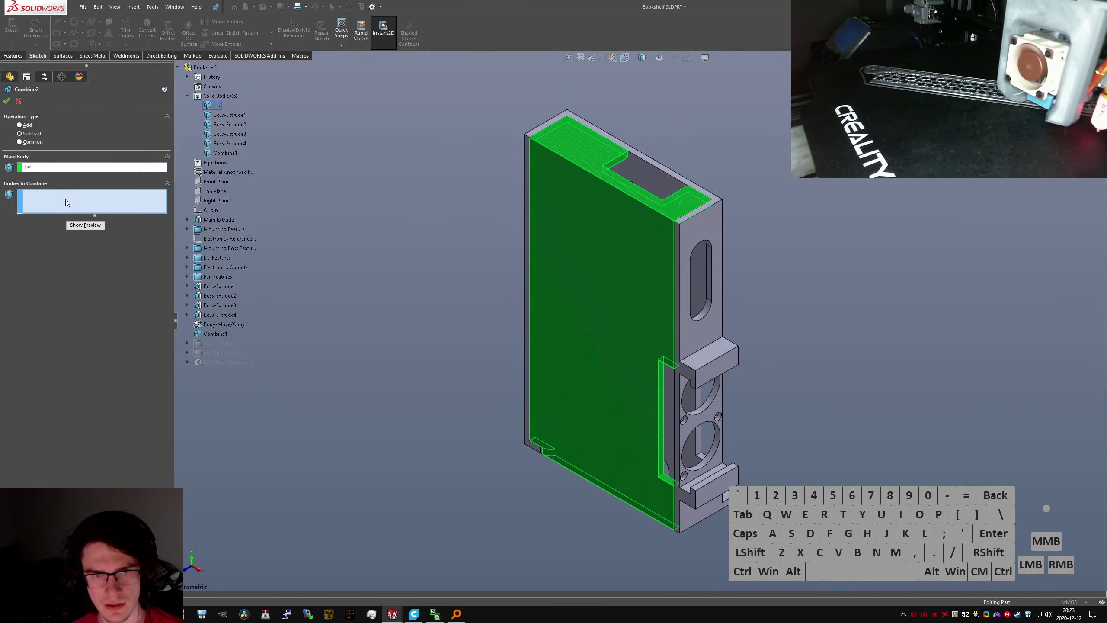
click(225, 114)
click(228, 125)
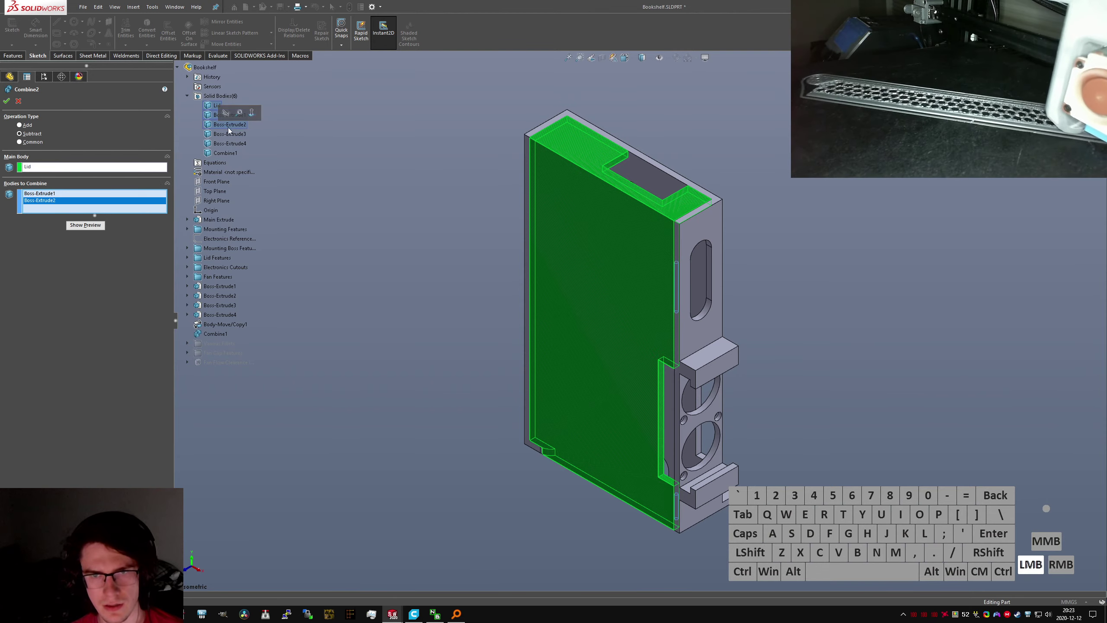
click(220, 135)
click(226, 144)
right_click(227, 144)
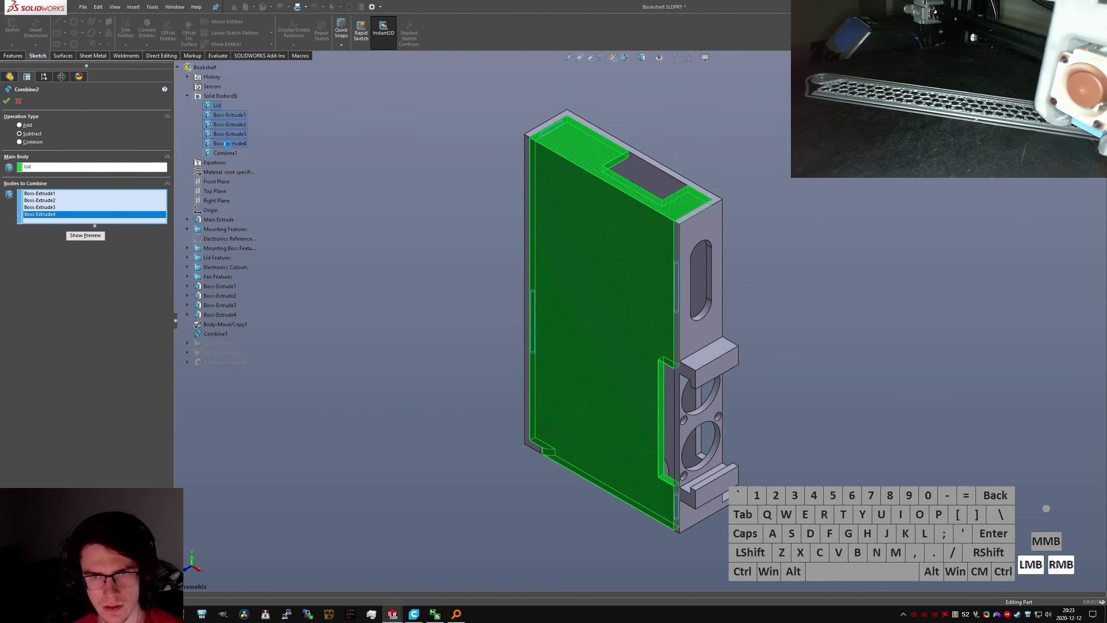
Try to rename the combined base body as Base and rebuild the part
click(41, 137)
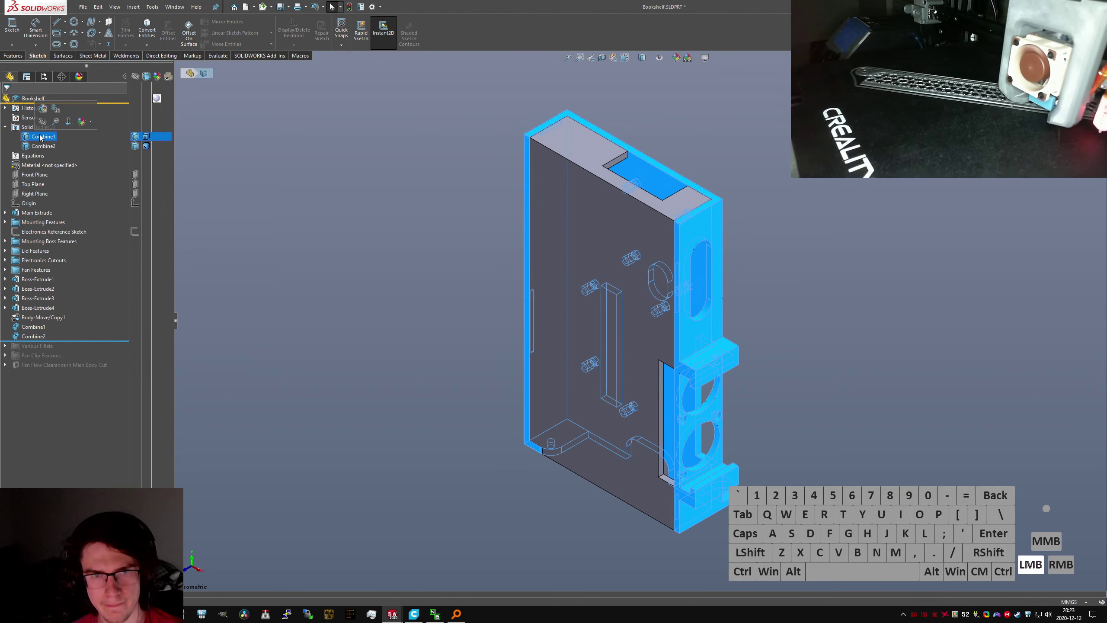
click(40, 137)
text(Base)
key(Return)
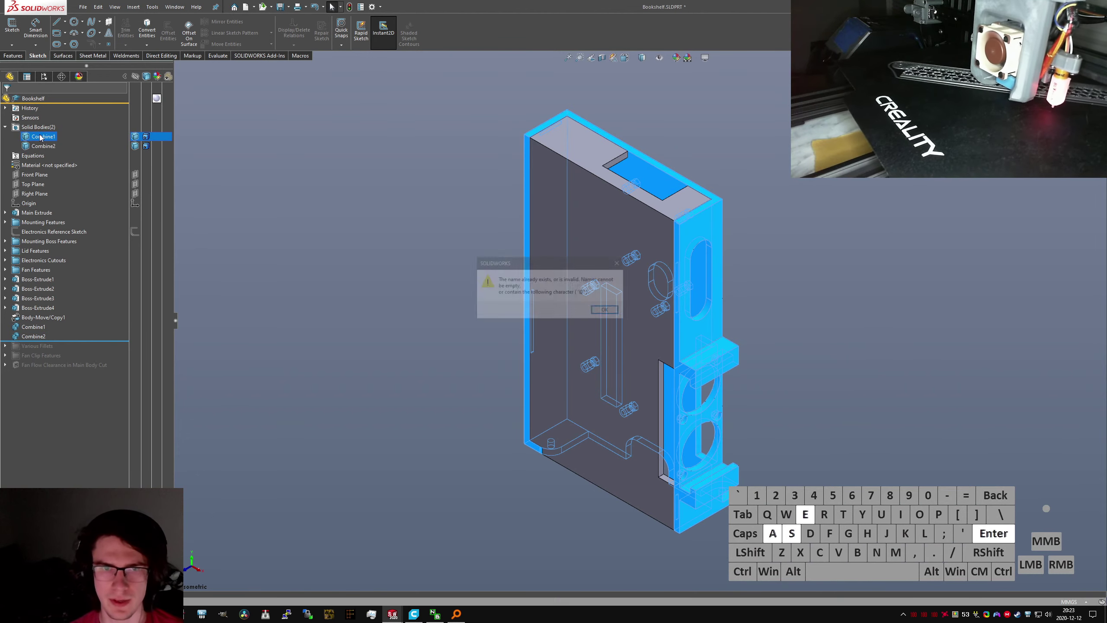
key(Return)
click(294, 321)
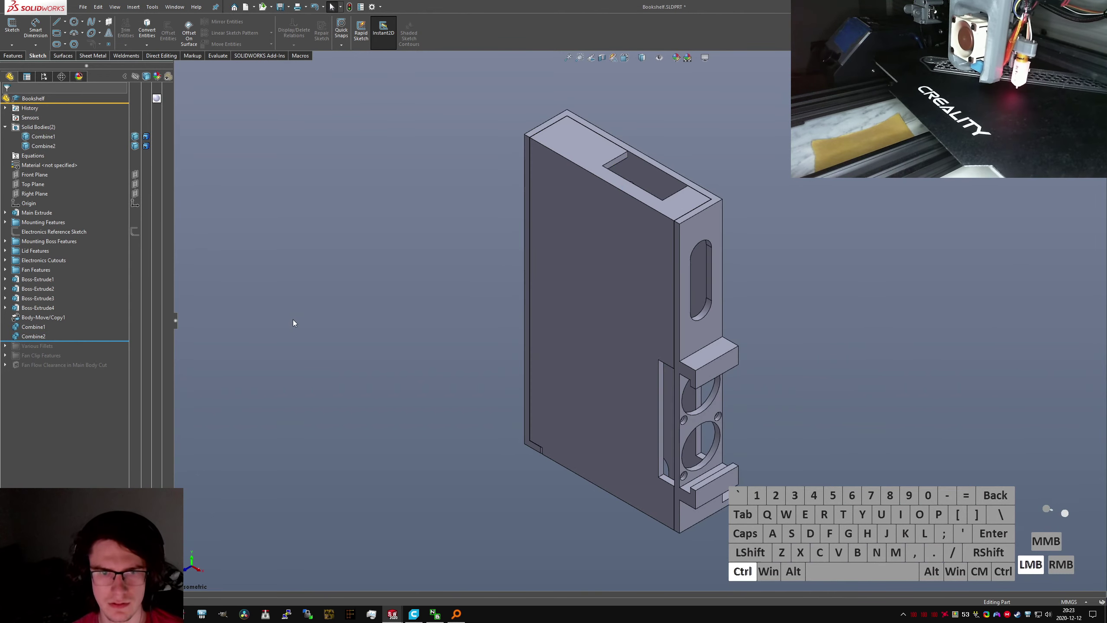
key(ctrl+q)
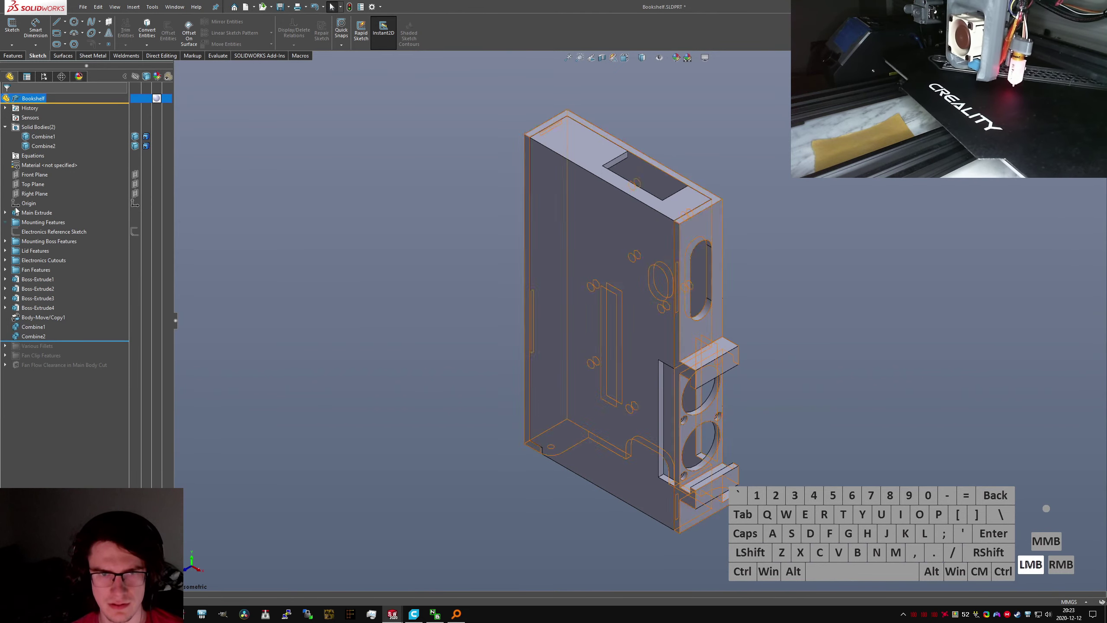
Rename the two combined solid bodies as Base Body and Lid Body, and save the part
click(51, 138)
click(48, 138)
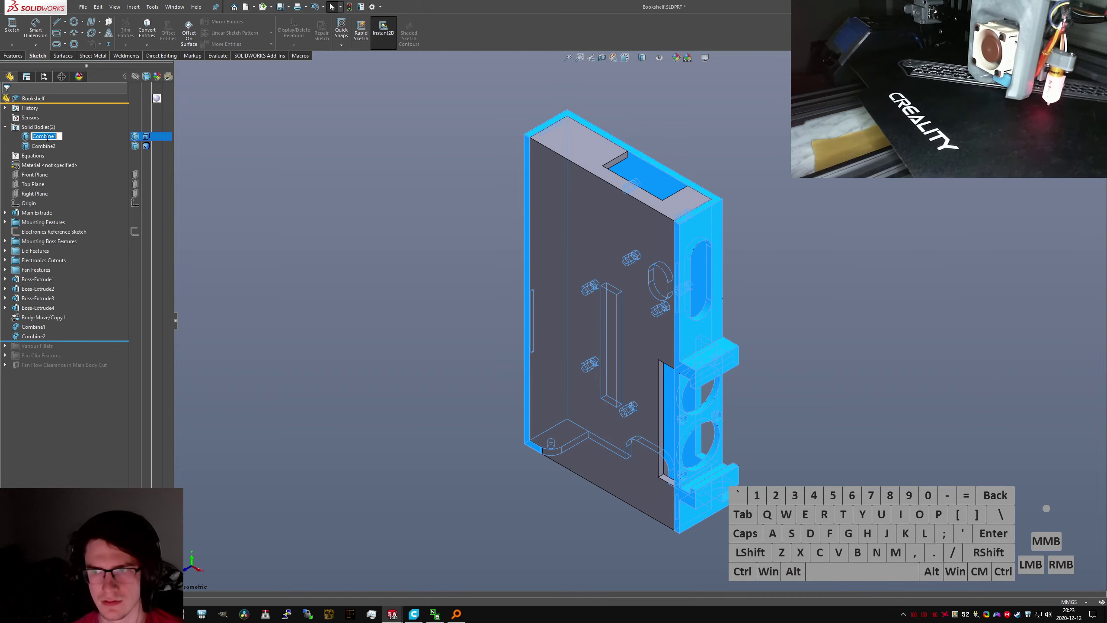
text(Base Bod)
key(Return)
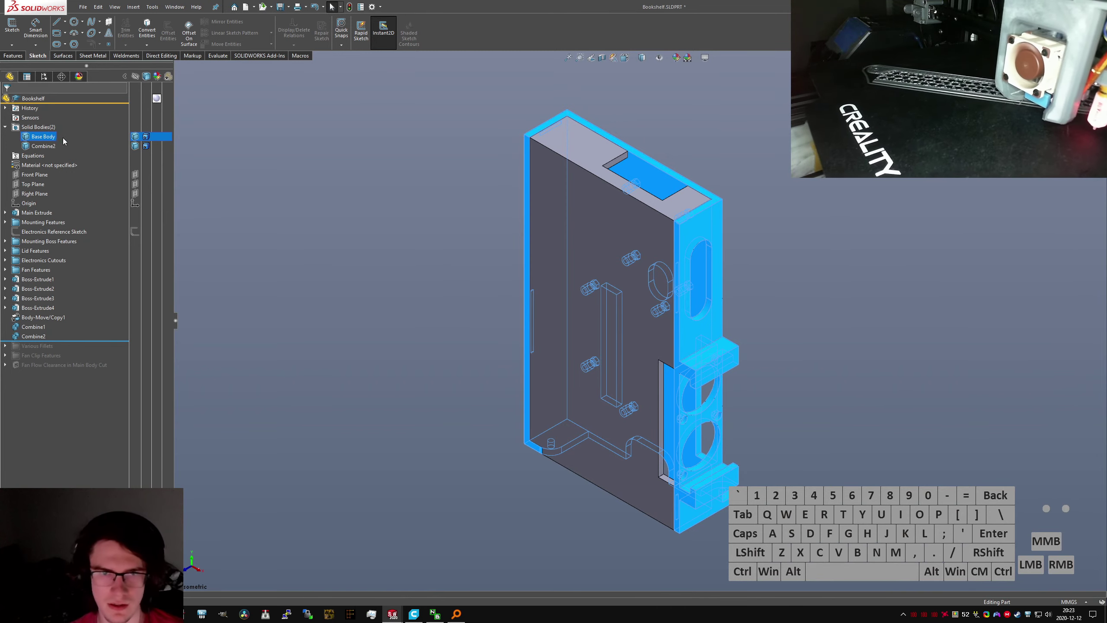
click(44, 147)
click(43, 147)
text(Lid Body)
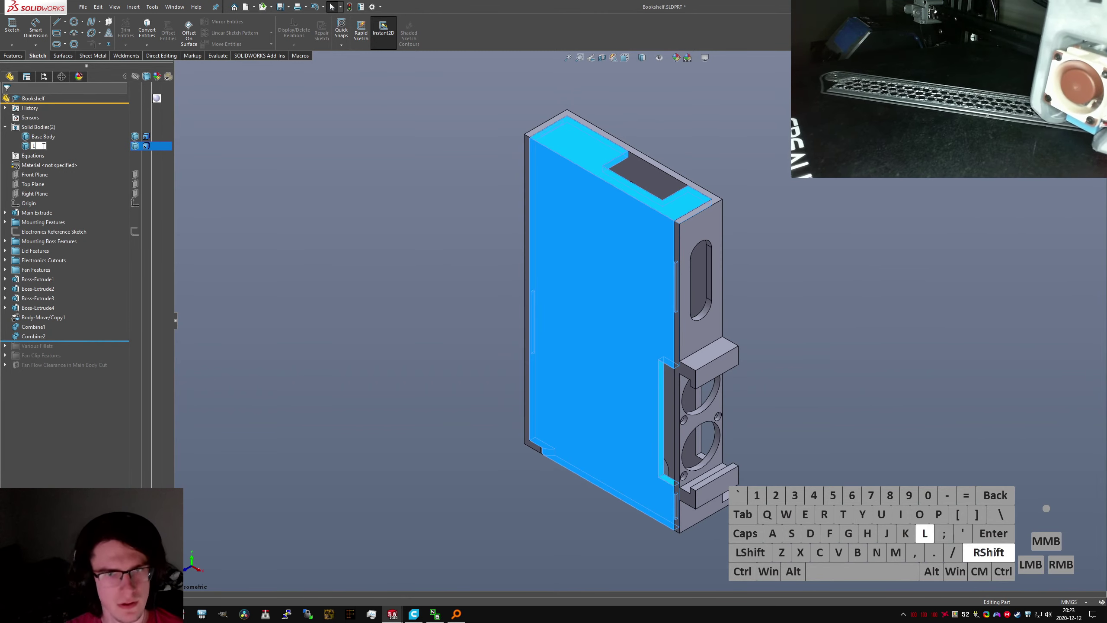
key(Return)
click(218, 240)
key(ctrl+s)
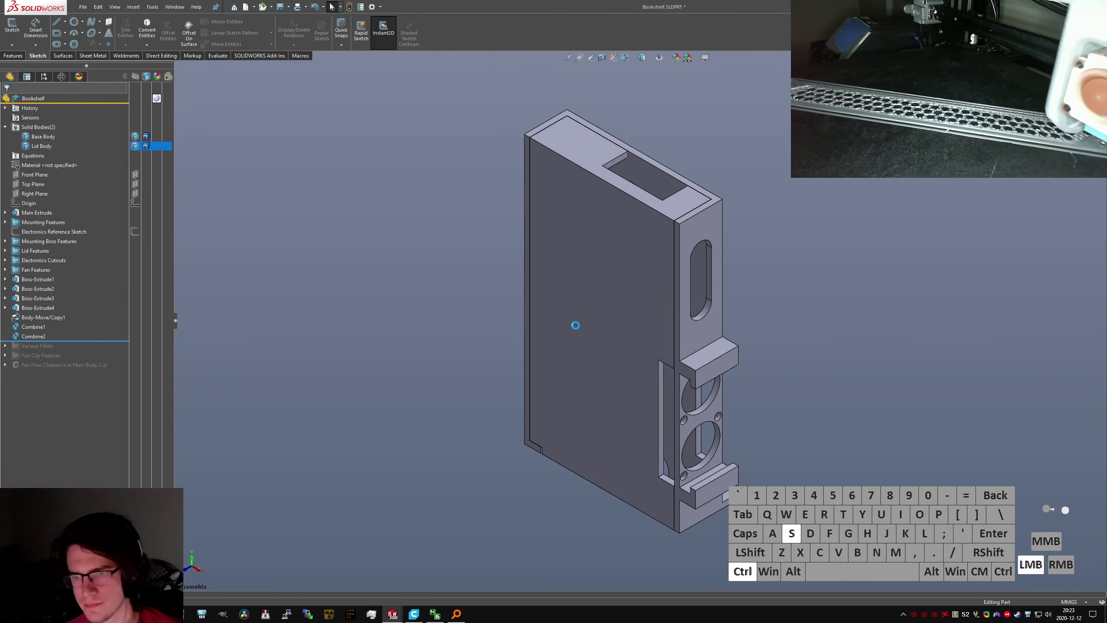
Roll the part forward past the Fan Flow Clearance in Main Body Cut feature and turn Lid Body transparent
drag(80, 339, 75, 372)
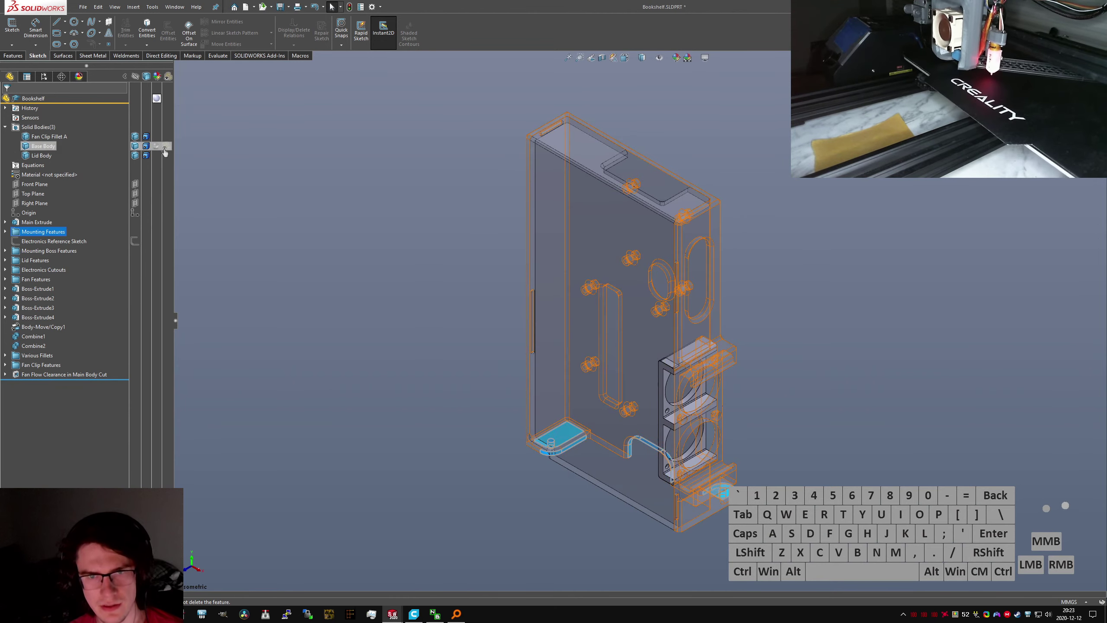
click(43, 146)
click(168, 136)
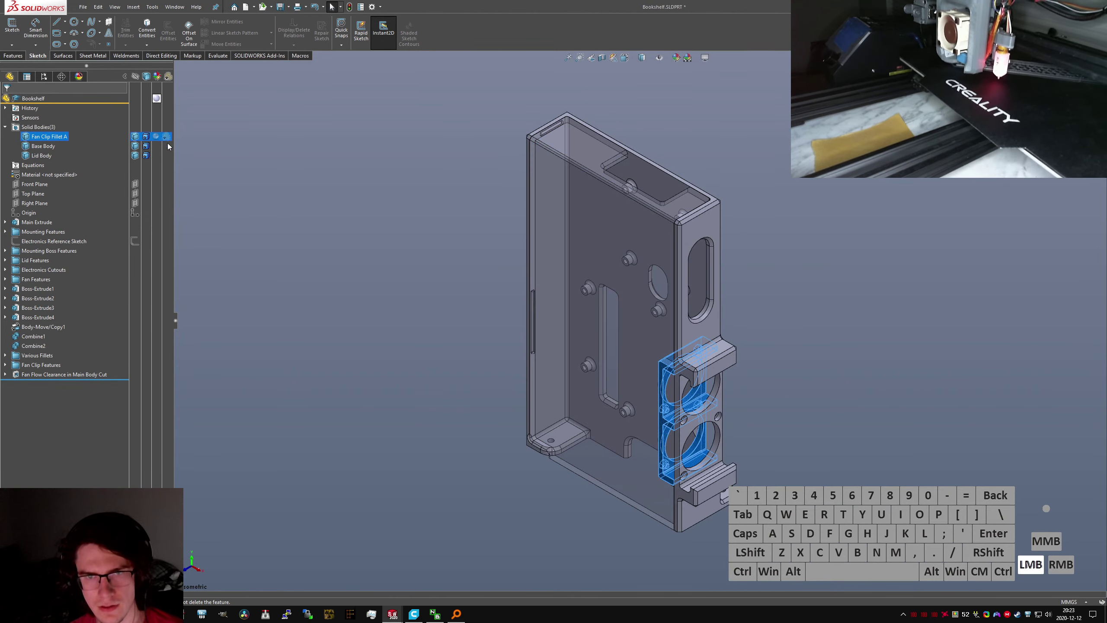
click(168, 155)
click(233, 192)
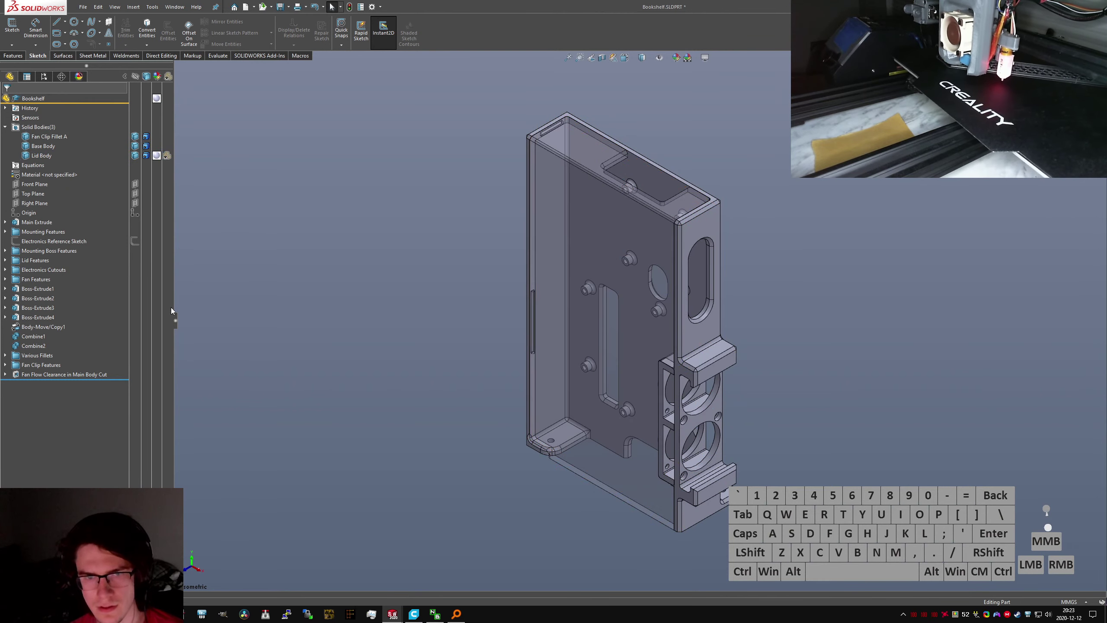
Examine the contents of the lid, mounting boss, electronics cutout, fan, boss-extrude, fillet and fan clip entries in the feature tree
right_click(47, 260)
click(121, 296)
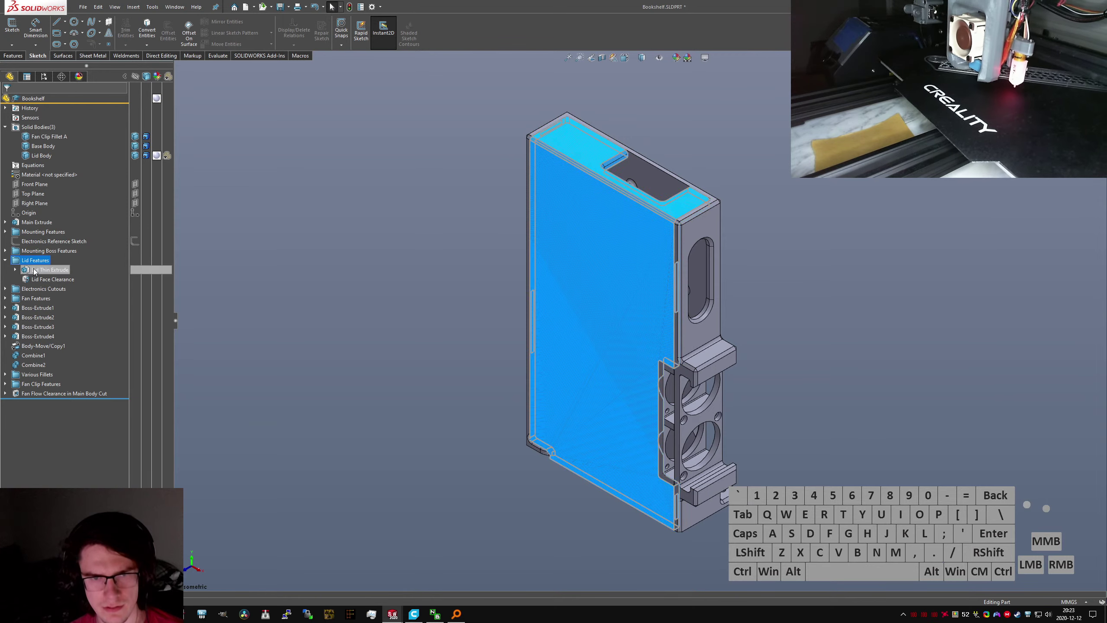
right_click(22, 100)
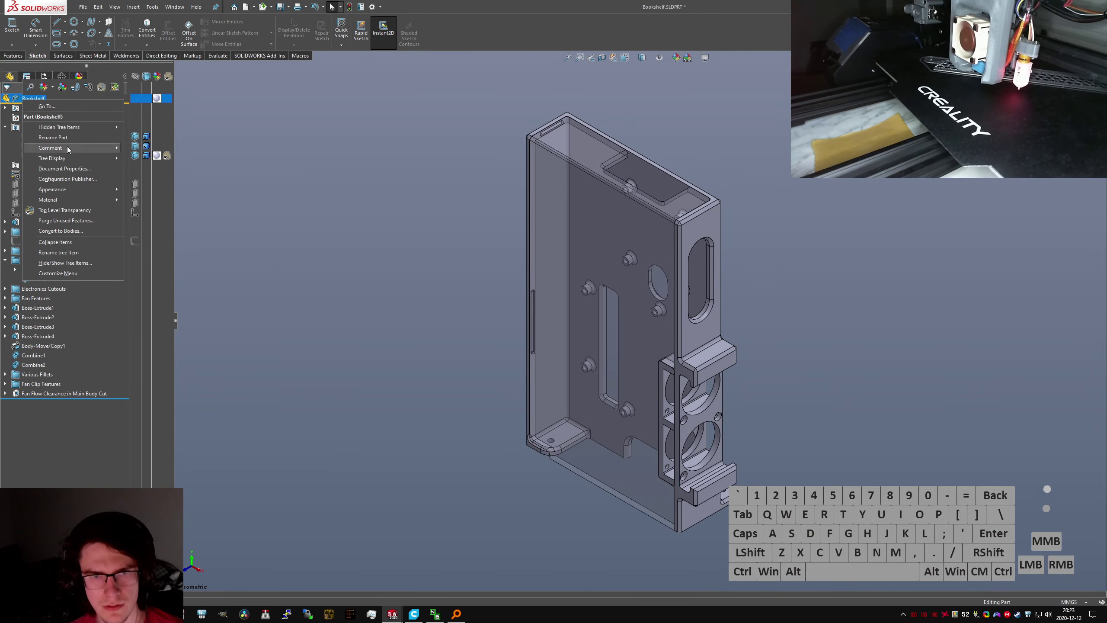
click(247, 297)
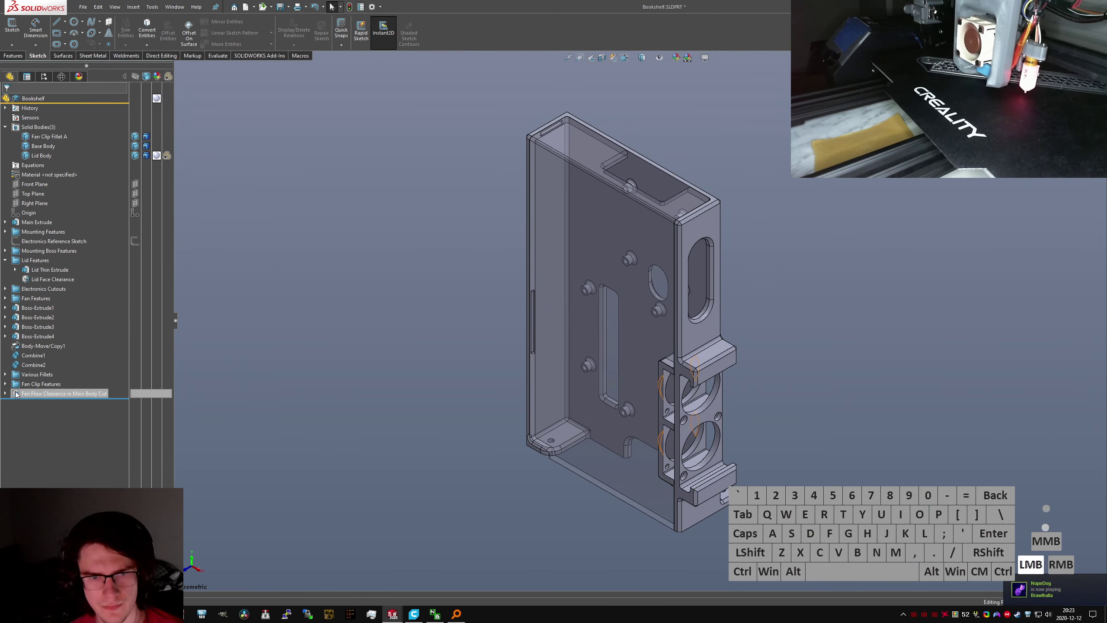
click(6, 383)
click(6, 374)
click(6, 336)
click(5, 326)
click(5, 316)
click(5, 307)
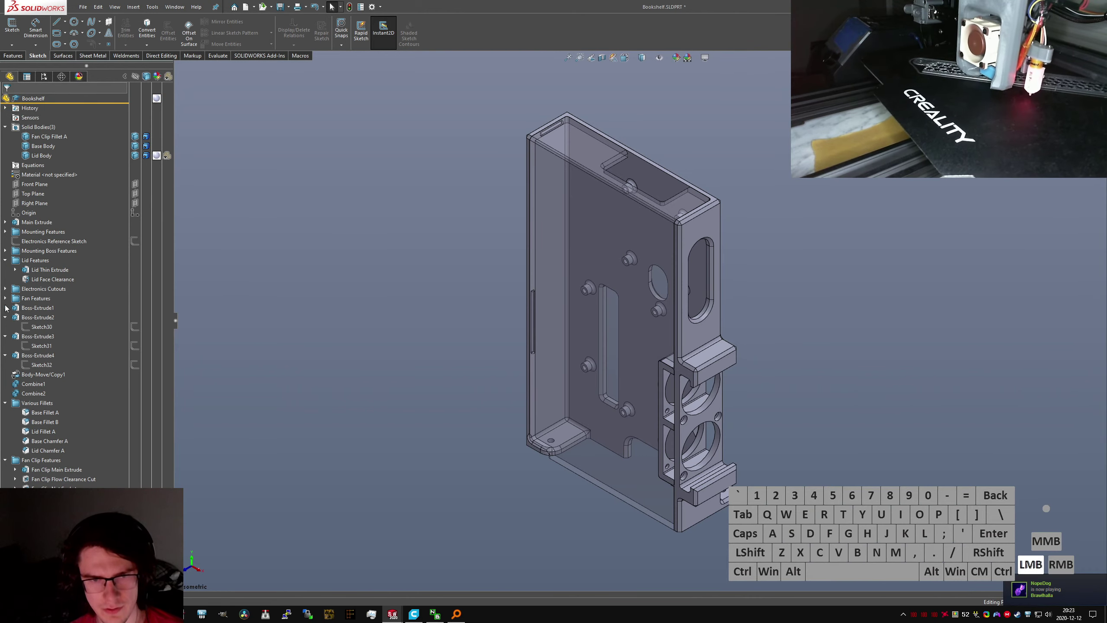
click(5, 298)
click(5, 289)
click(5, 260)
click(6, 251)
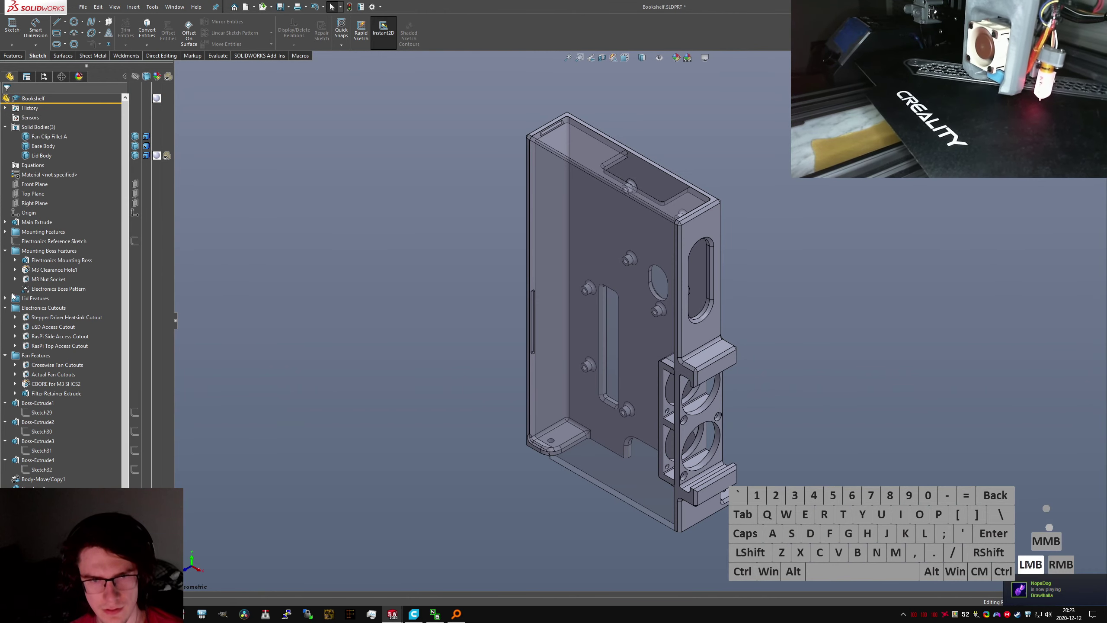
click(7, 299)
drag(124, 267, 124, 309)
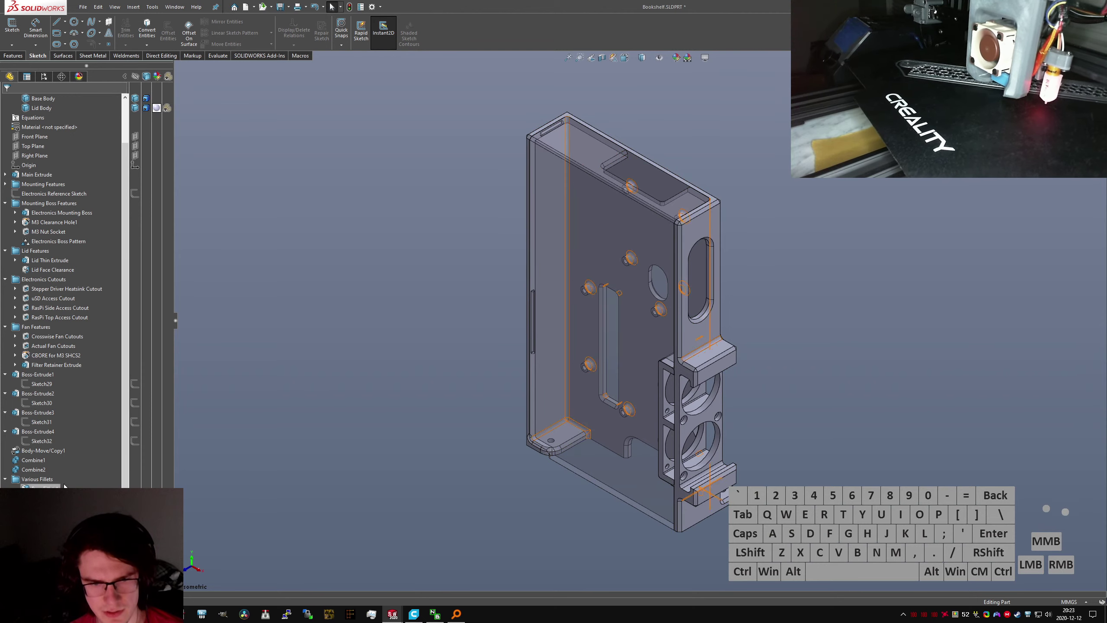
scroll(62, 469, up, 2)
click(631, 478)
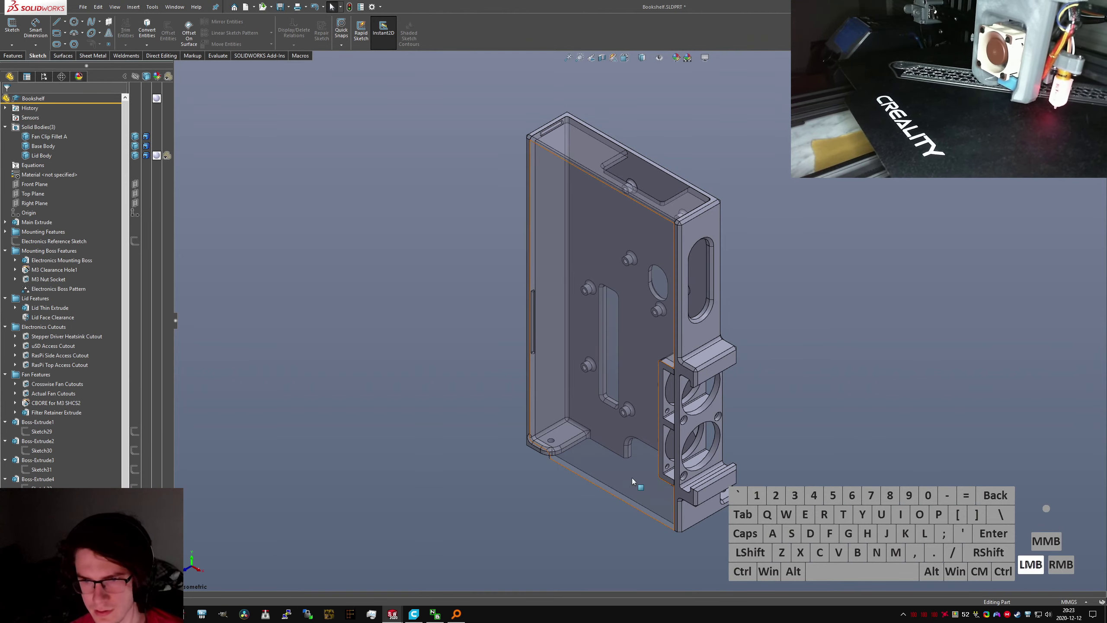
Make Lid Body opaque again and collapse all expanded items in the feature tree
click(238, 297)
click(168, 157)
click(168, 158)
click(26, 270)
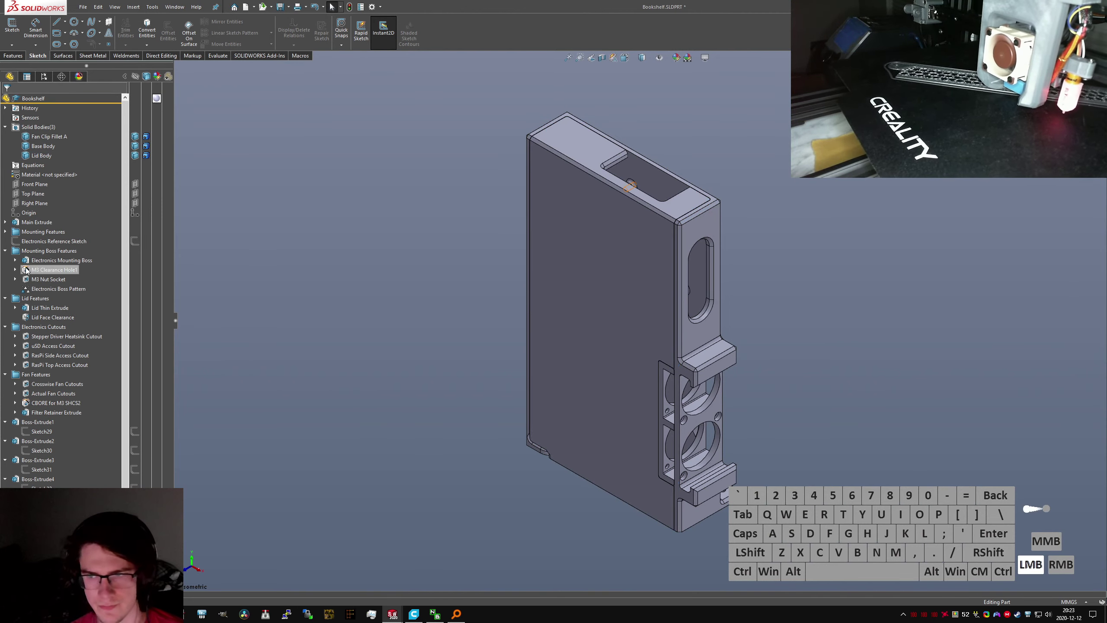
key(shift+c)
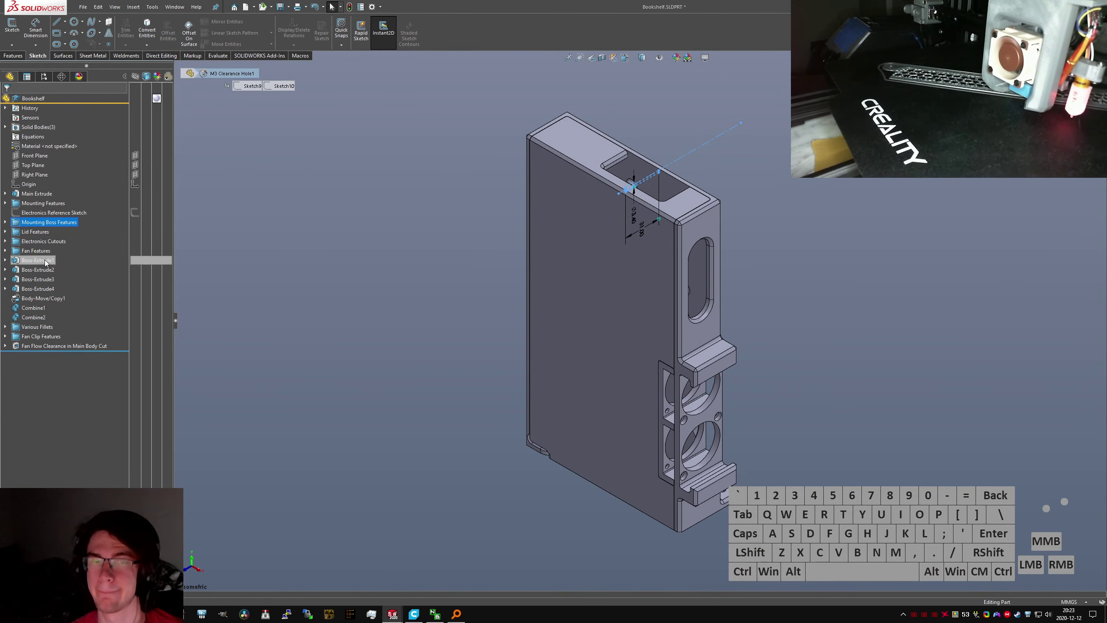
Group Boss-Extrude1 to Boss-Extrude4 into a new feature folder named Snap Bodies
click(25, 260)
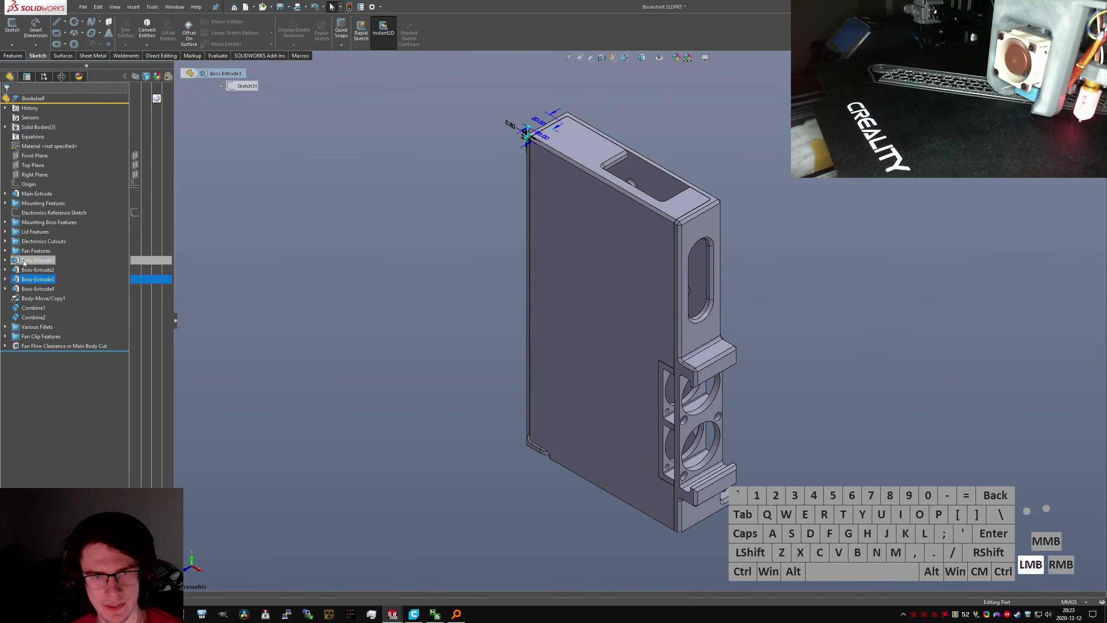
shift+click(26, 289)
right_click(33, 287)
click(62, 365)
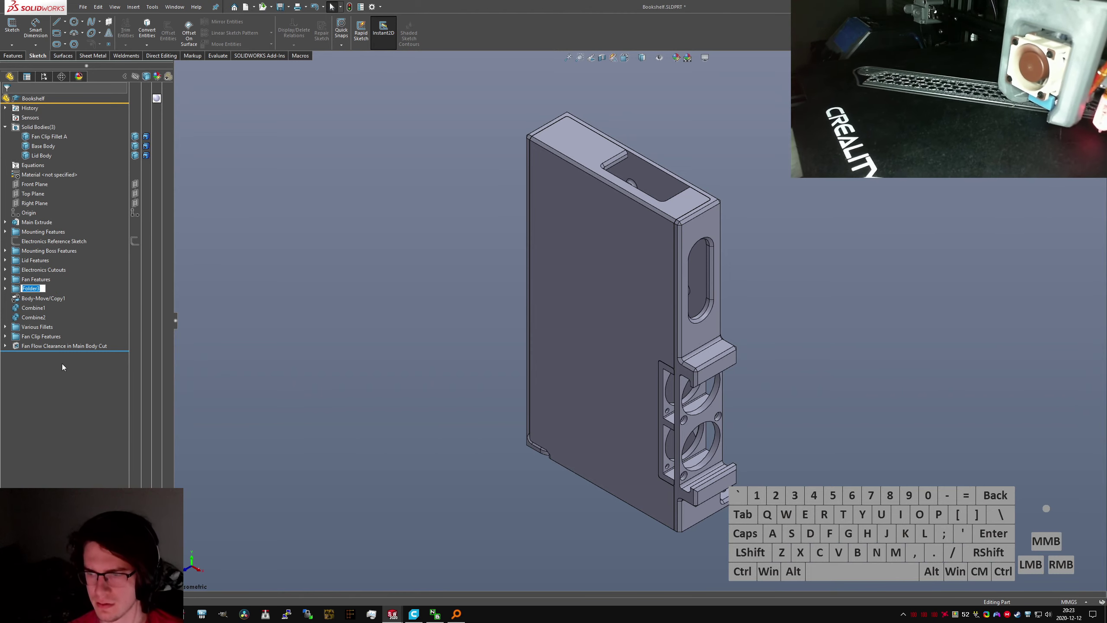
text(Snap I)
key(BackSpace)
text(Bodies)
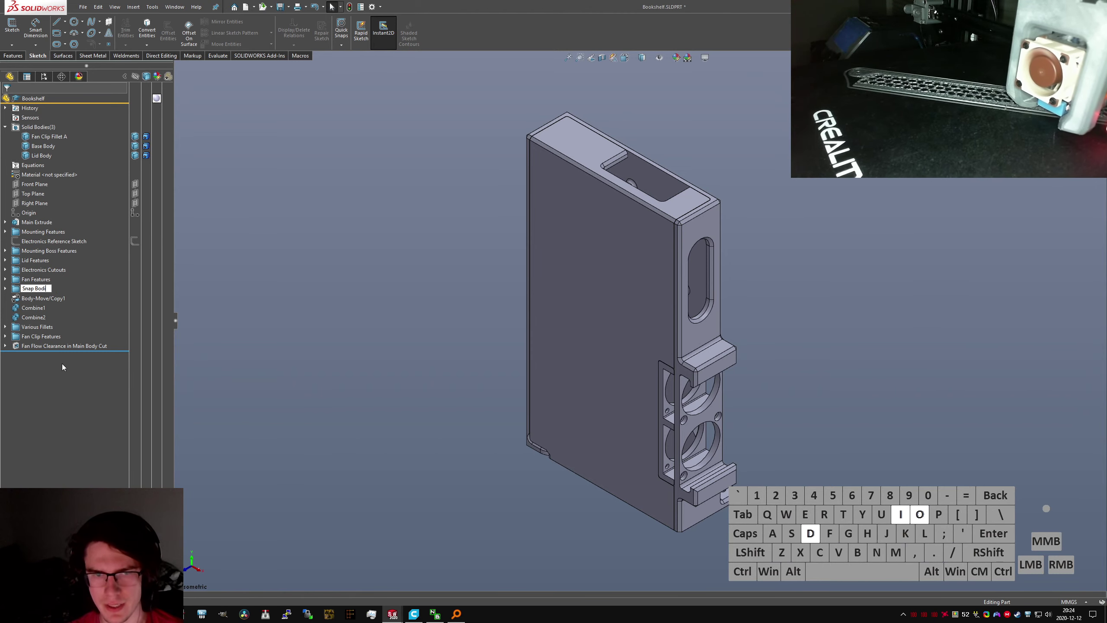
key(Return)
Rename the Body-Move/Copy1 feature as Snap Body Duplicates
click(39, 299)
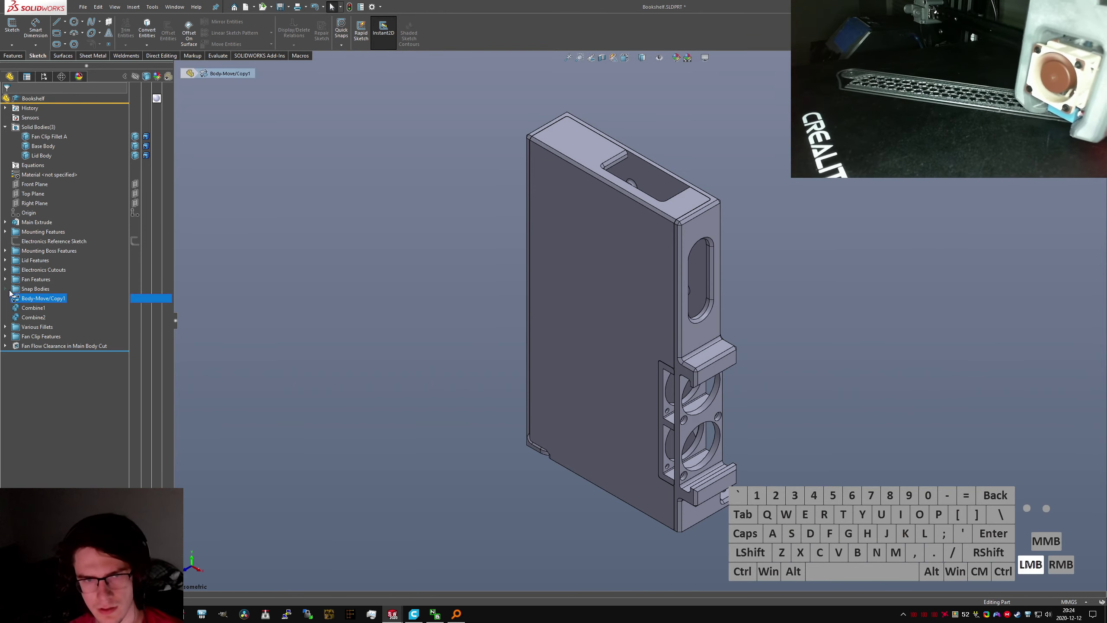
click(39, 298)
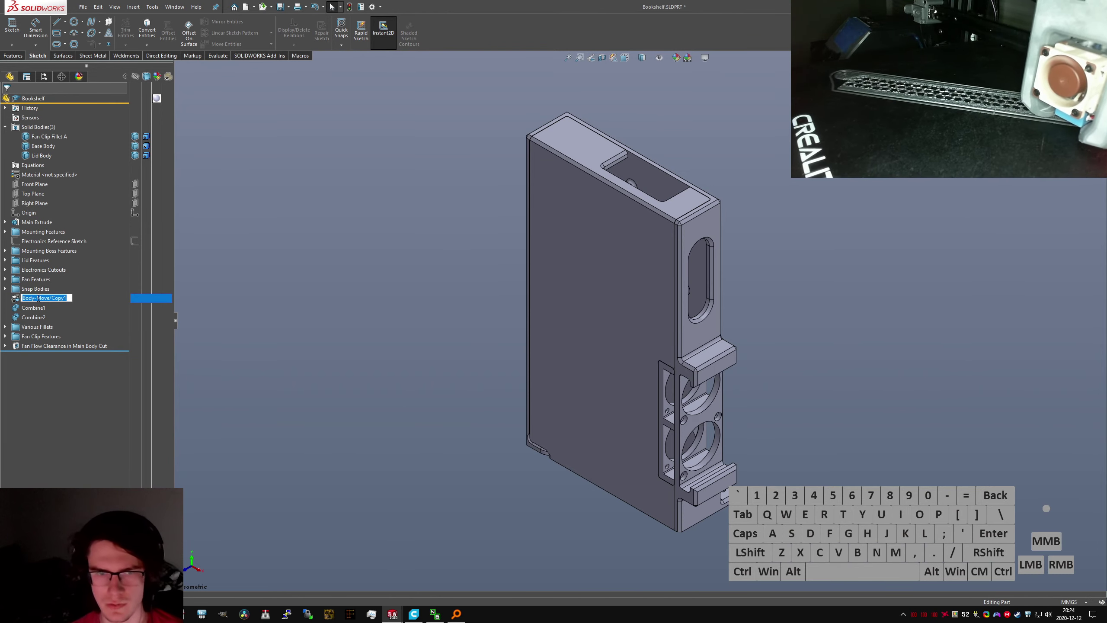
text(Snap Body D)
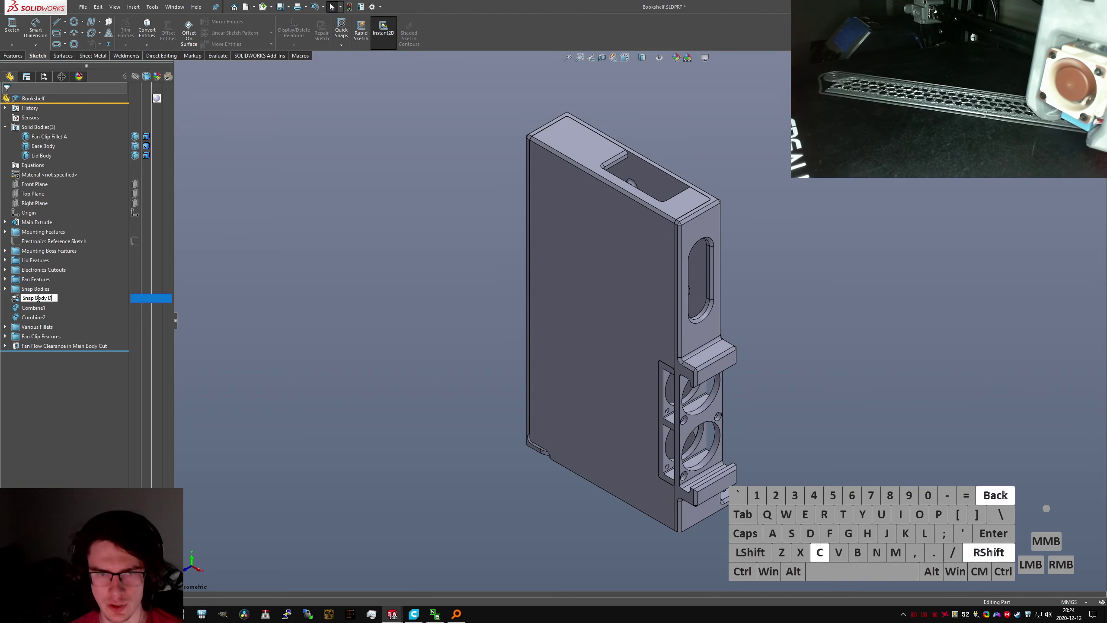
text(upli)
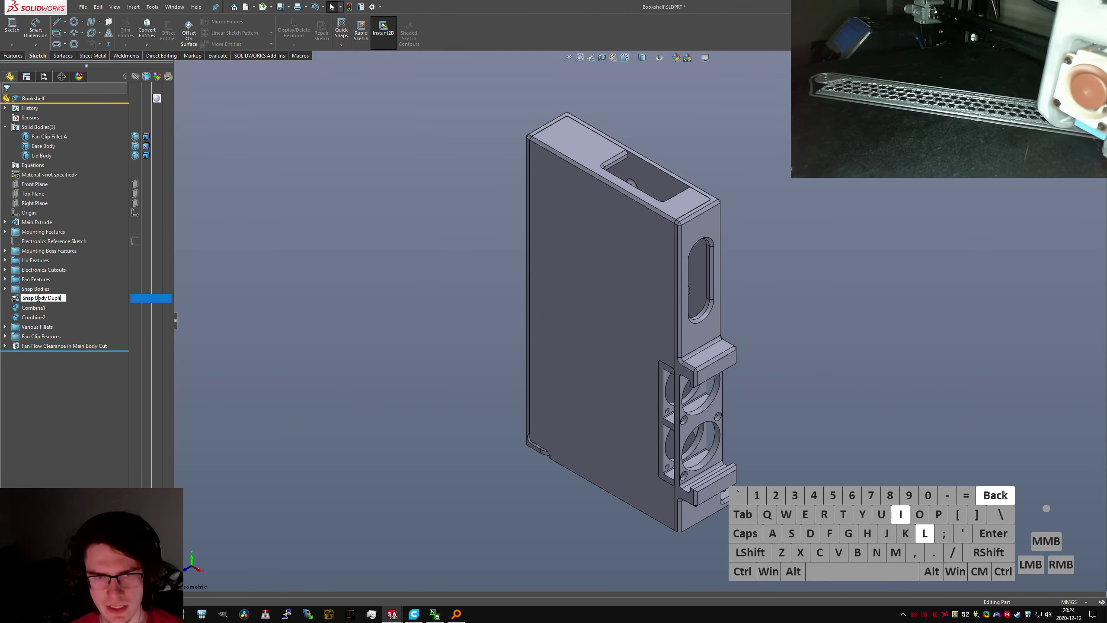
text(cation)
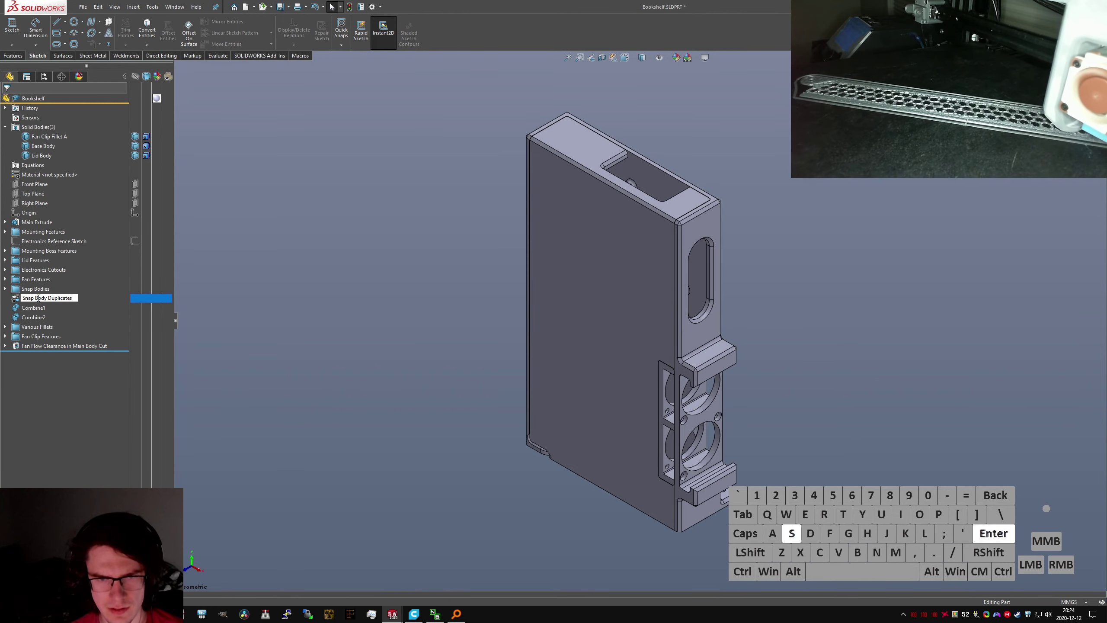
key(Return)
Rename Combine1 as Snap Cutouts and Combine2 as Snap Extruded Bodies
click(35, 308)
click(35, 307)
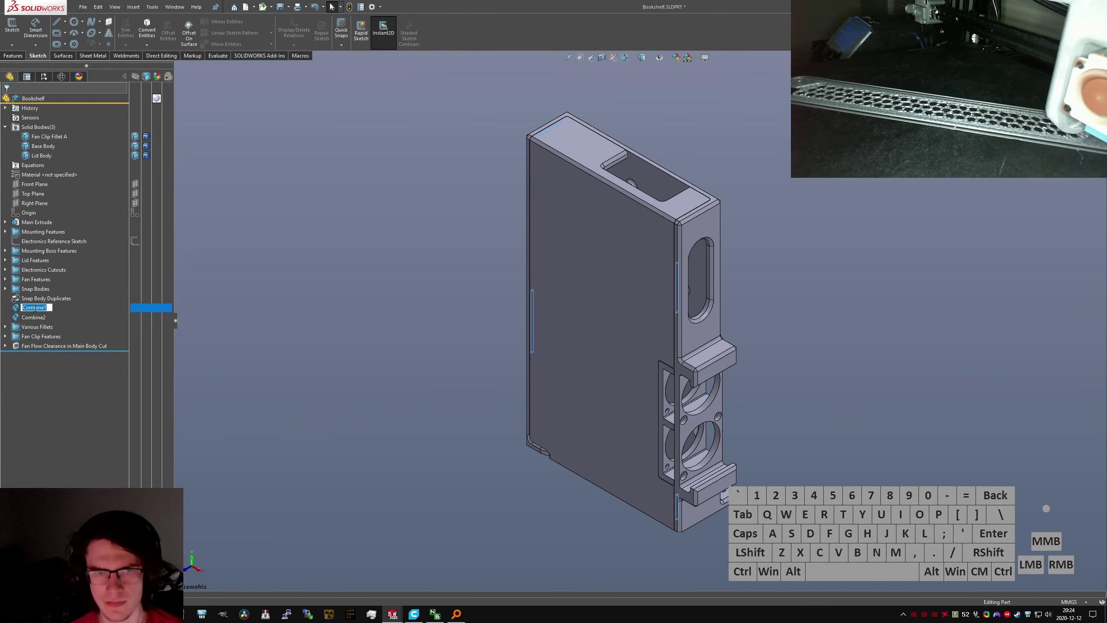
text(Snap Cutouts)
key(Return)
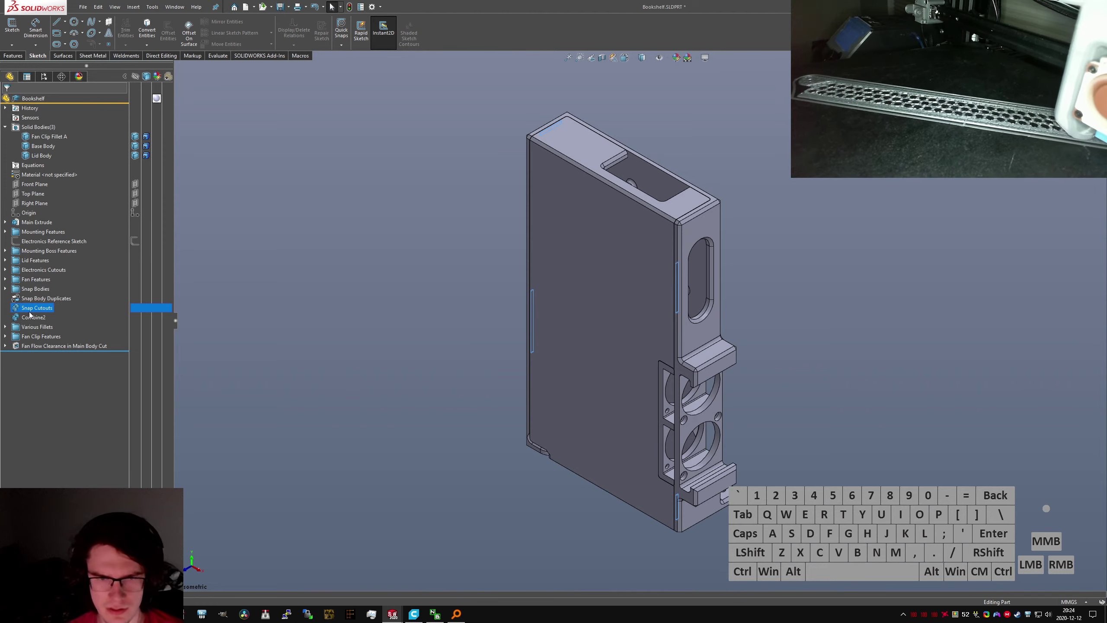
click(31, 316)
click(32, 316)
text(Snap )
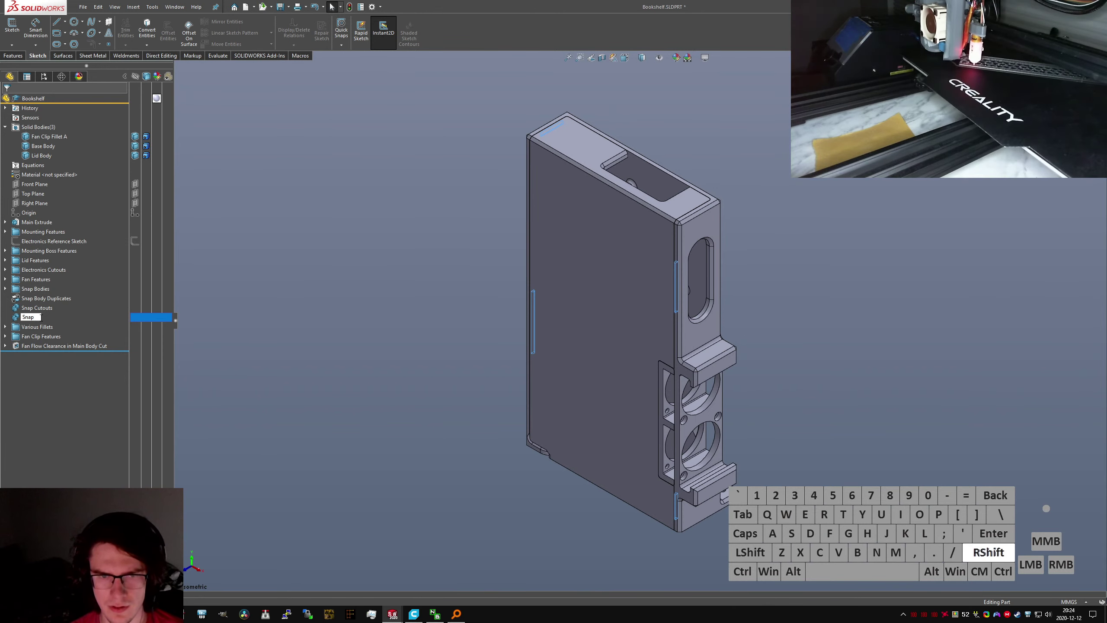
text(Extrudes)
key(Return)
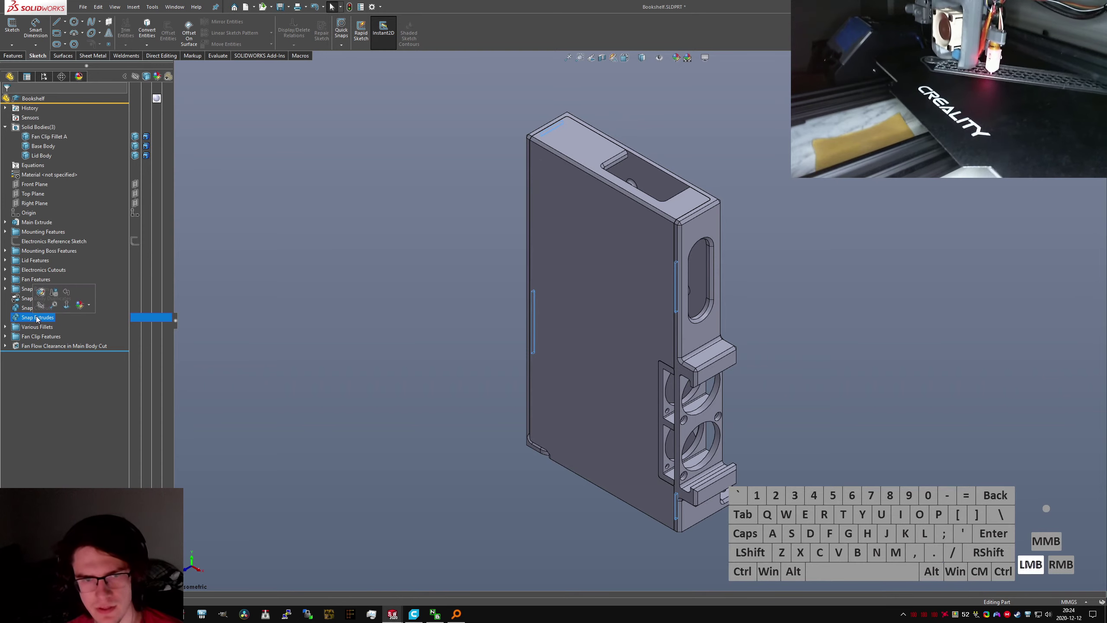
text(d Bodies)
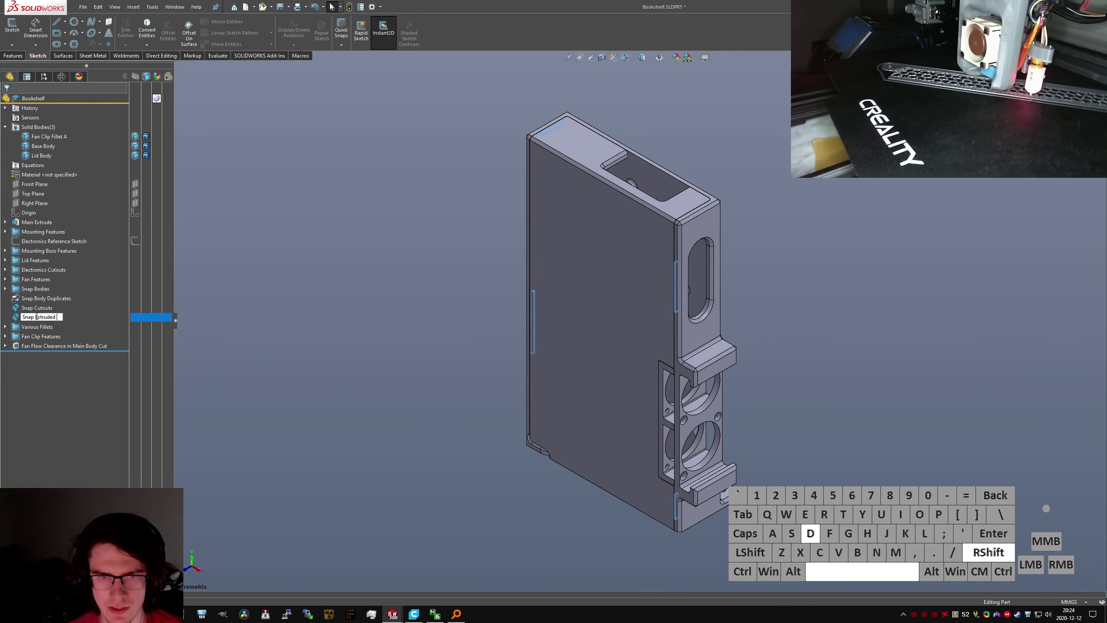
key(Return)
Rename the Snap Cutouts feature as Snap Cutout Combine
click(41, 308)
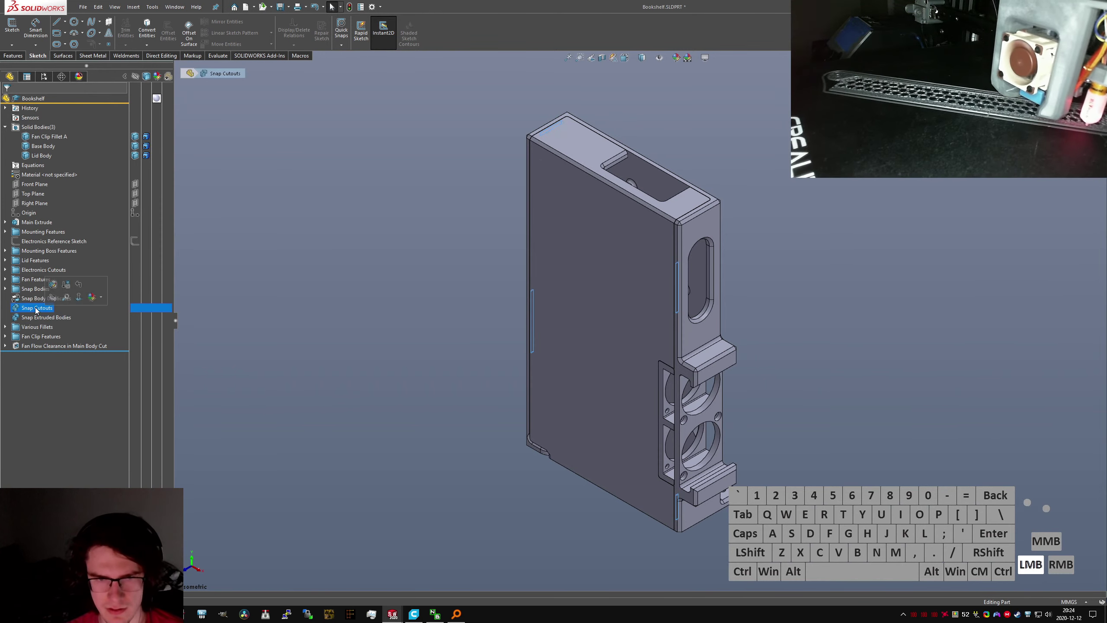
click(37, 307)
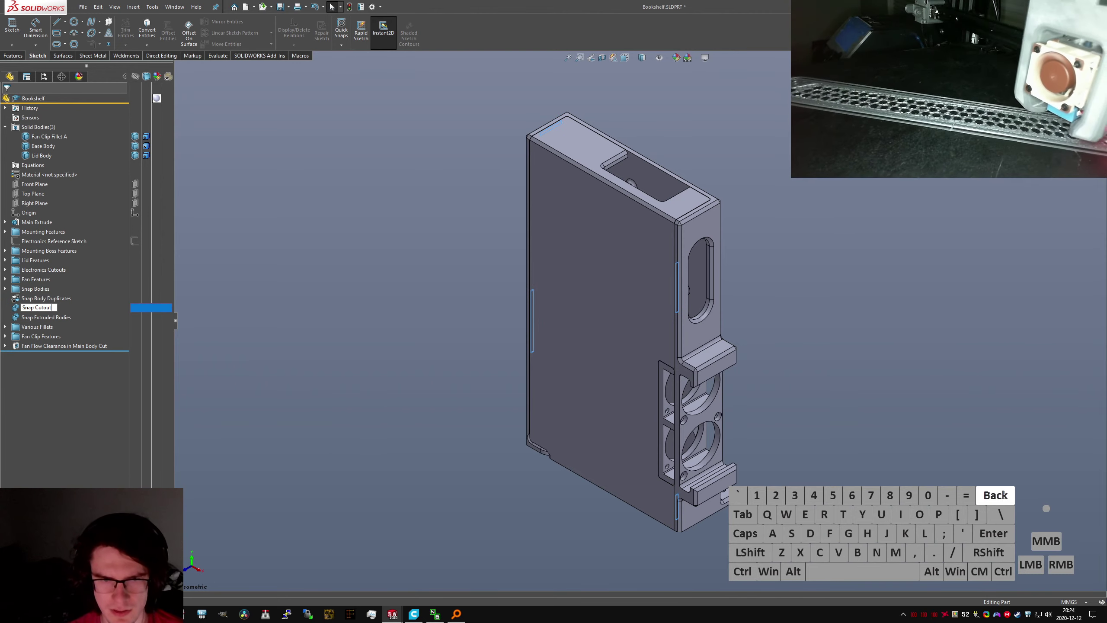
text(Combine)
key(Return)
Rename the Snap Extruded Bodies feature as Snap Extrude Combine
click(34, 318)
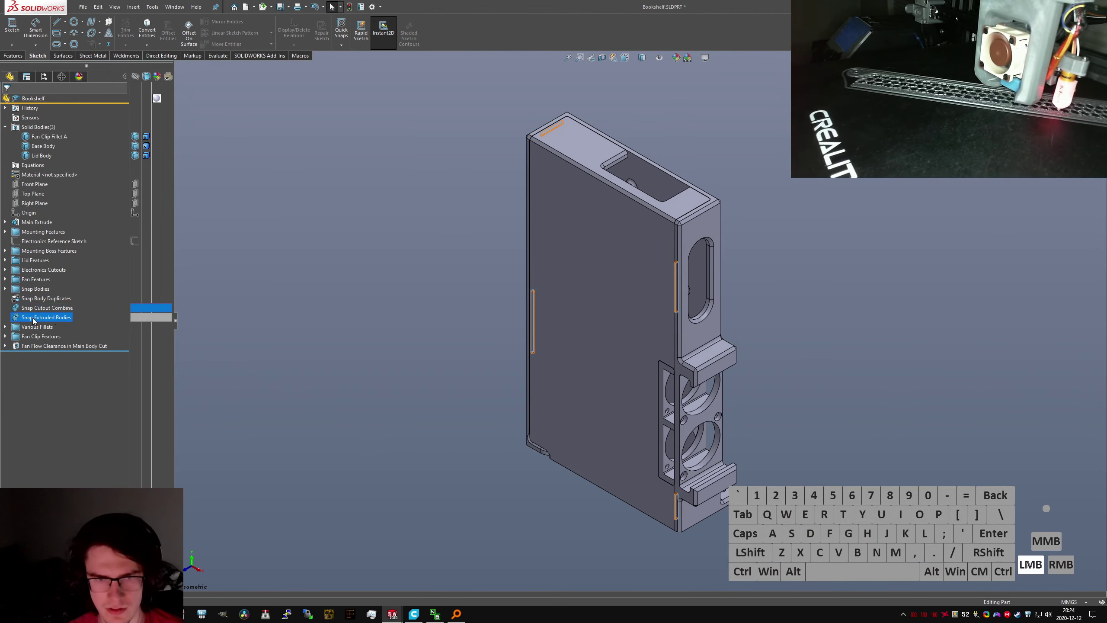
click(49, 321)
key(Right)
key(ctrl+shift+Left)
key(BackSpace)
key(BackSpace)
key(BackSpace)
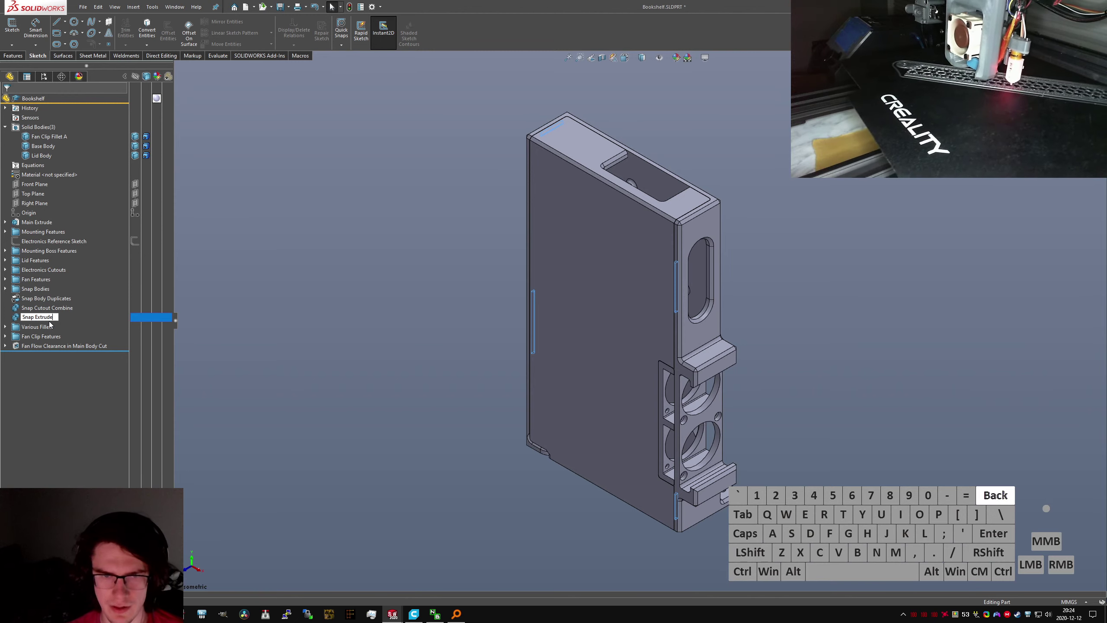
text(C)
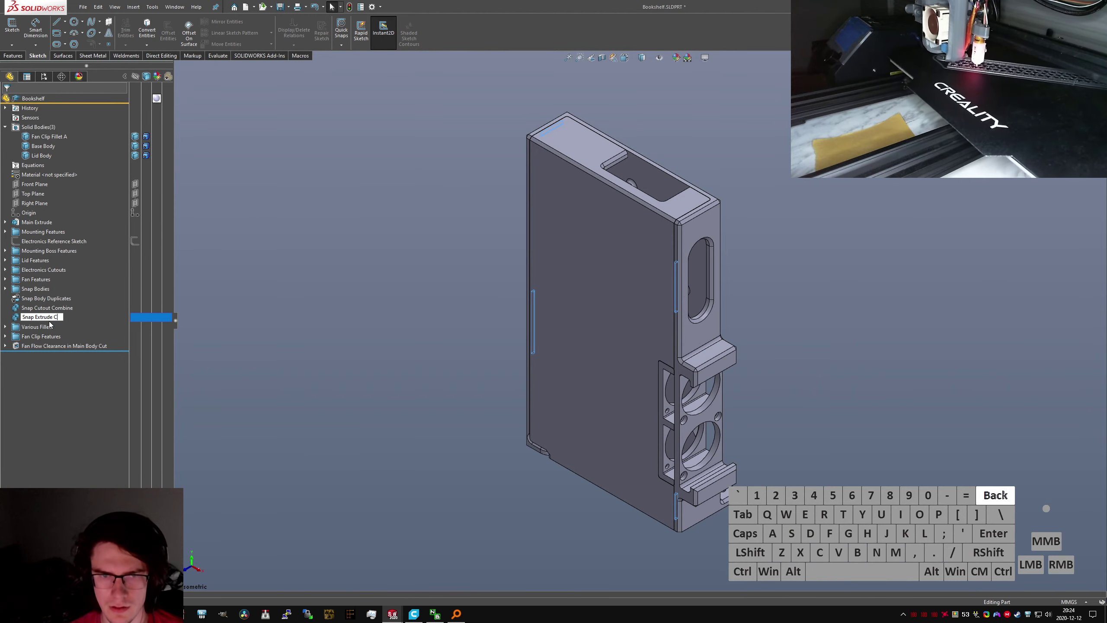
text(pomombine)
key(Return)
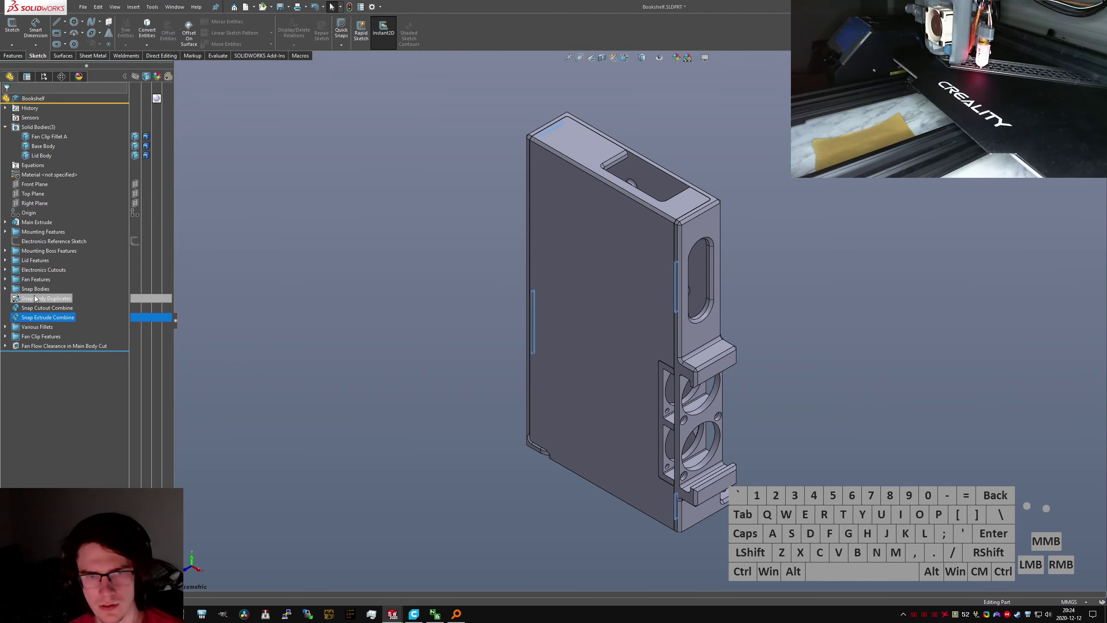
Group the Snap Bodies folder, Snap Body Duplicates and both snap combines into a folder named Snap Features, and save the part
shift+click(35, 299)
shift+click(26, 289)
right_click(29, 289)
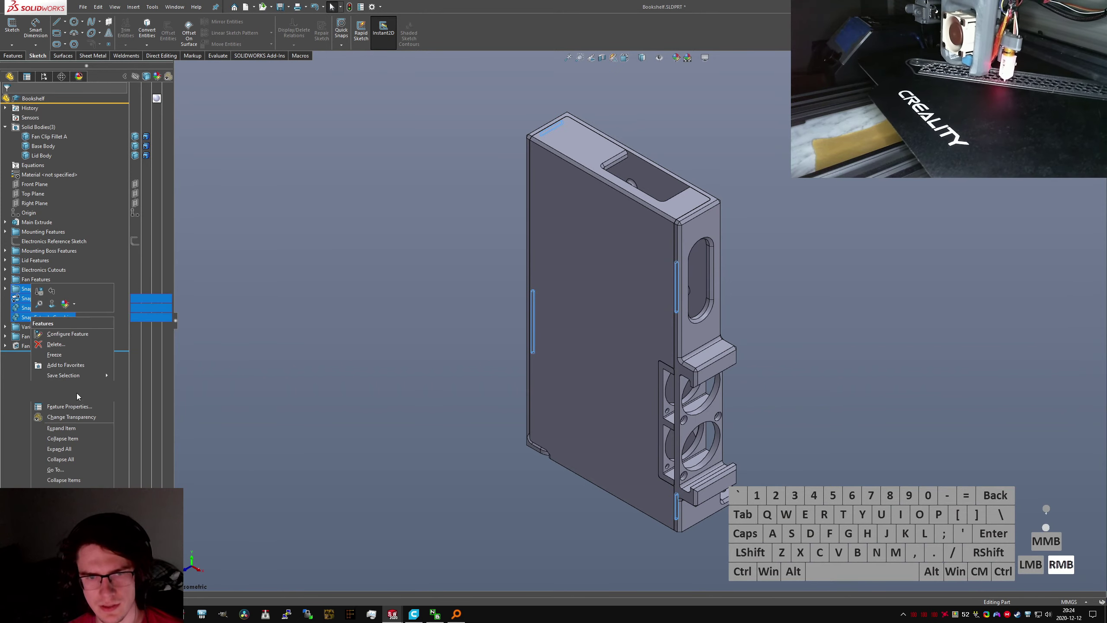
click(77, 391)
text(Snapo)
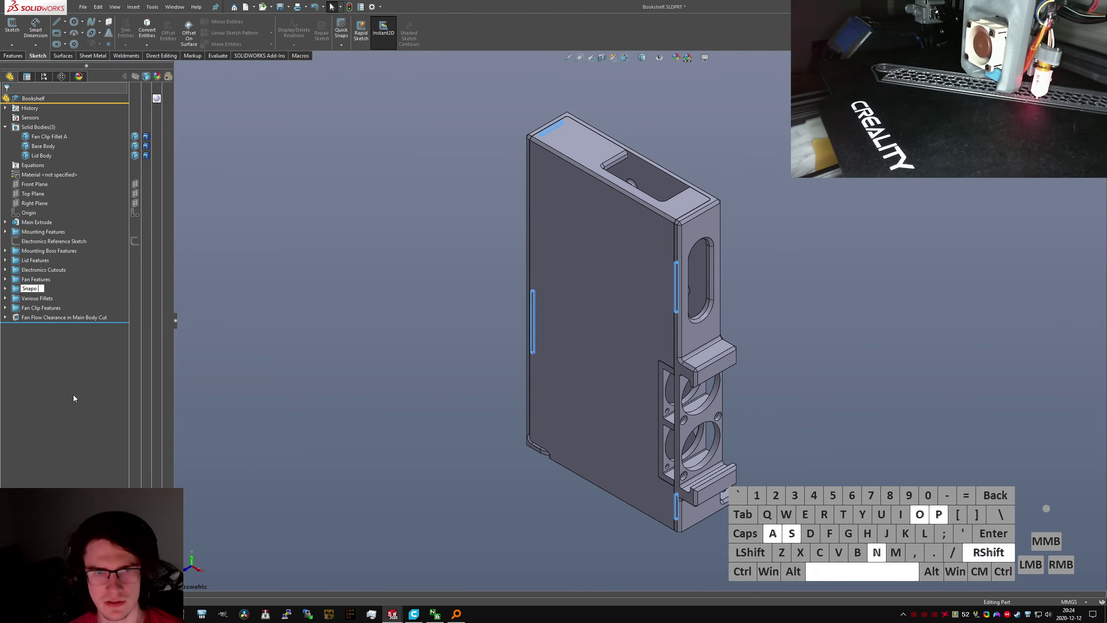
key(BackSpace)
key(BackSpace)
text(Fea)
key(Return)
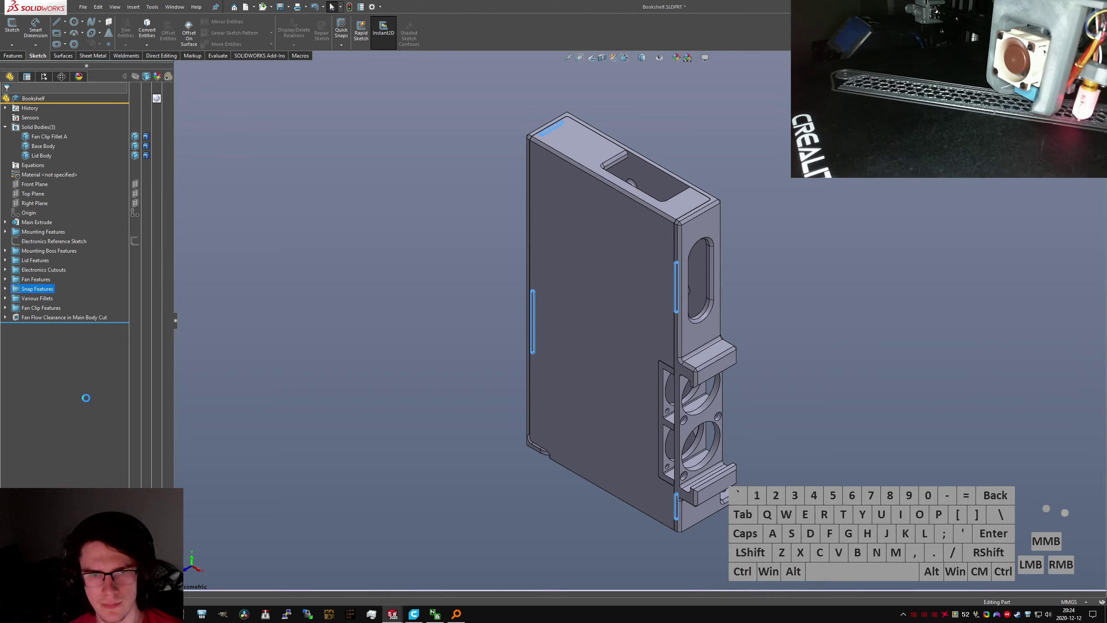
click(287, 344)
key(ctrl+s)
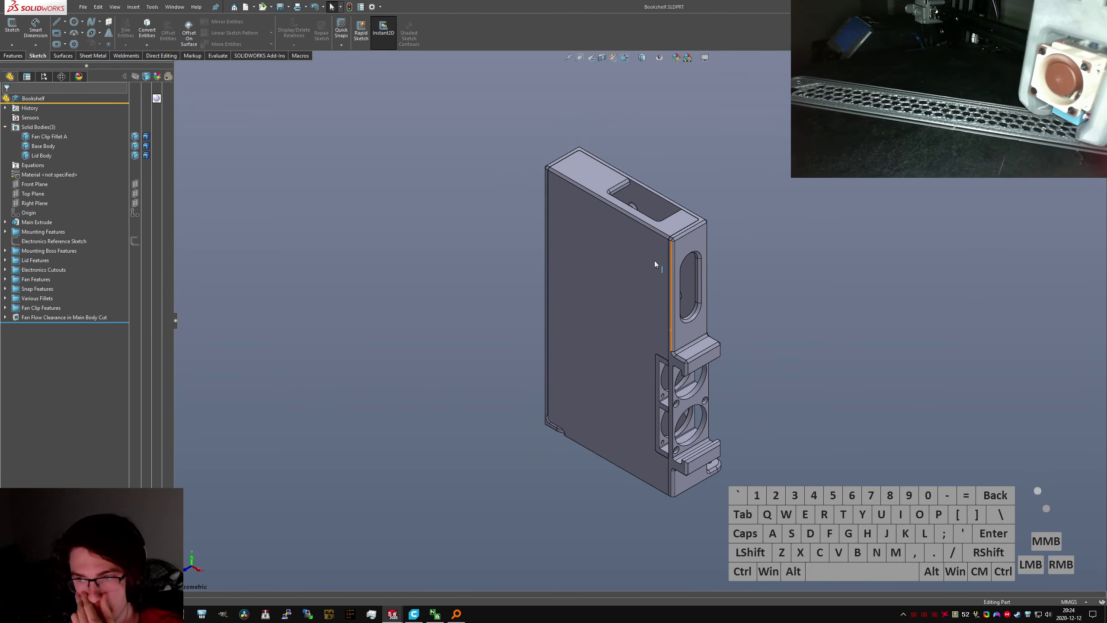
Inspect the case from outside, return it to the isometric view and save the part
scroll(667, 258, down, 2)
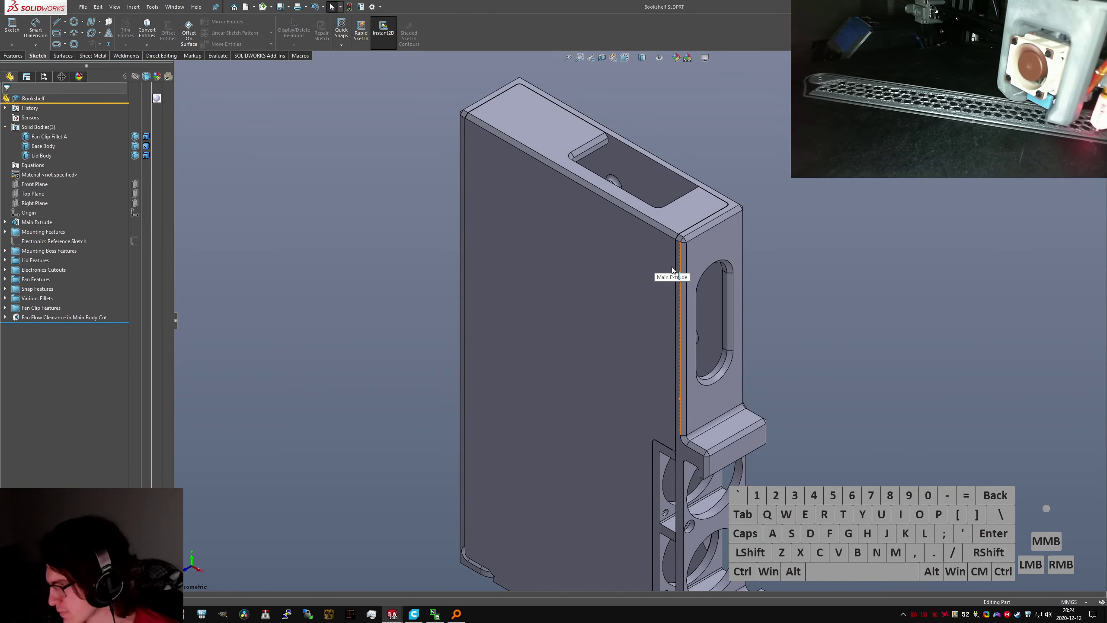
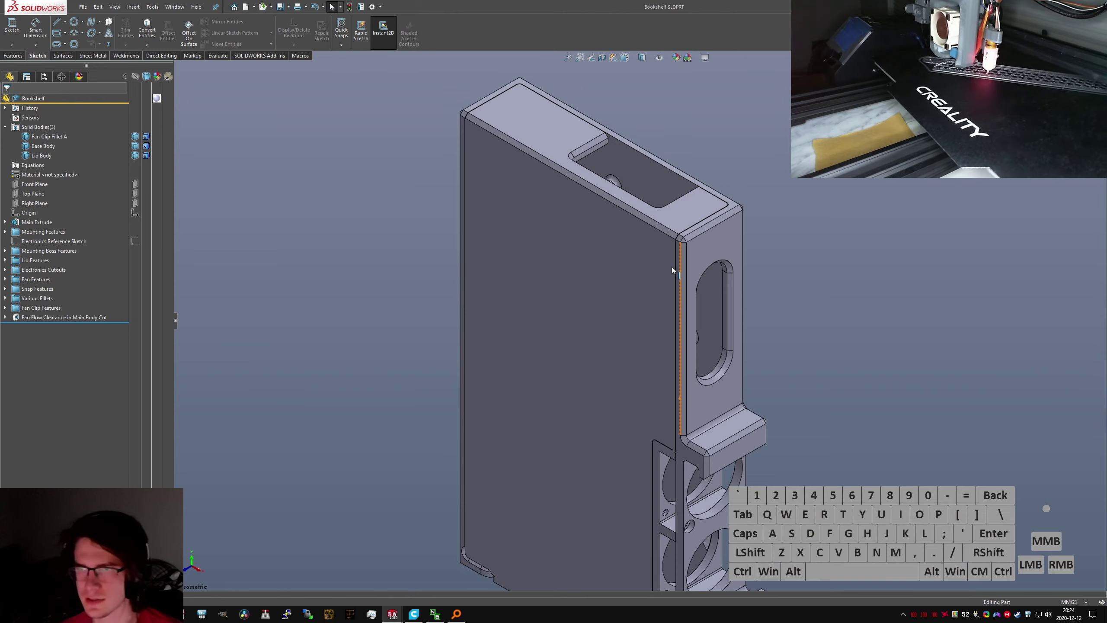
click(388, 258)
scroll(388, 259, up, 6)
scroll(665, 385, down, 5)
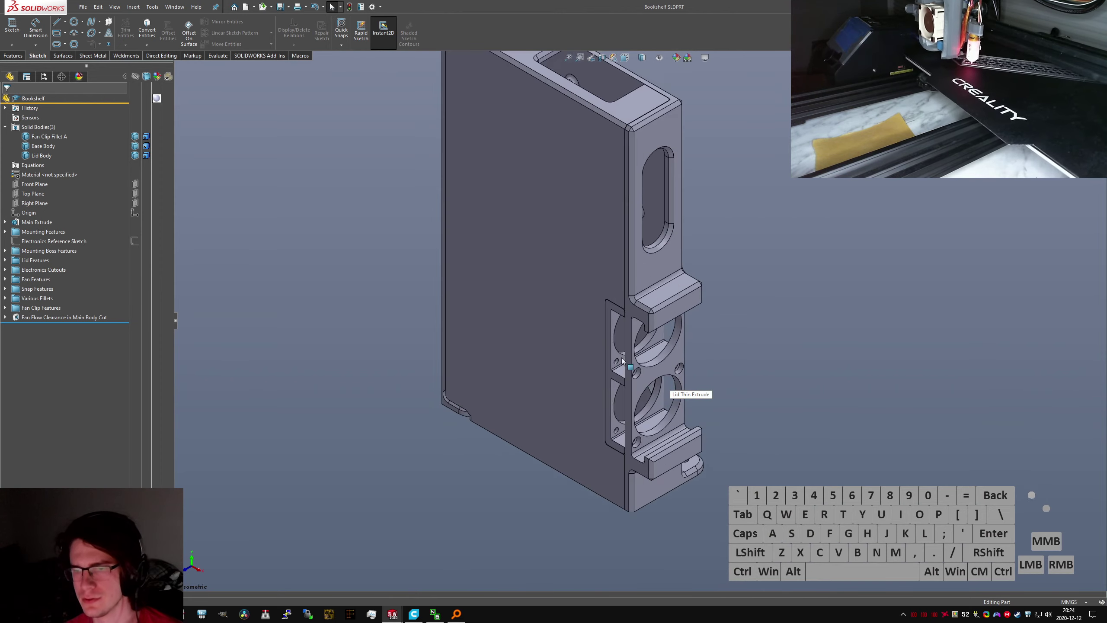
middle_drag(622, 360, 617, 318)
scroll(617, 317, up, 3)
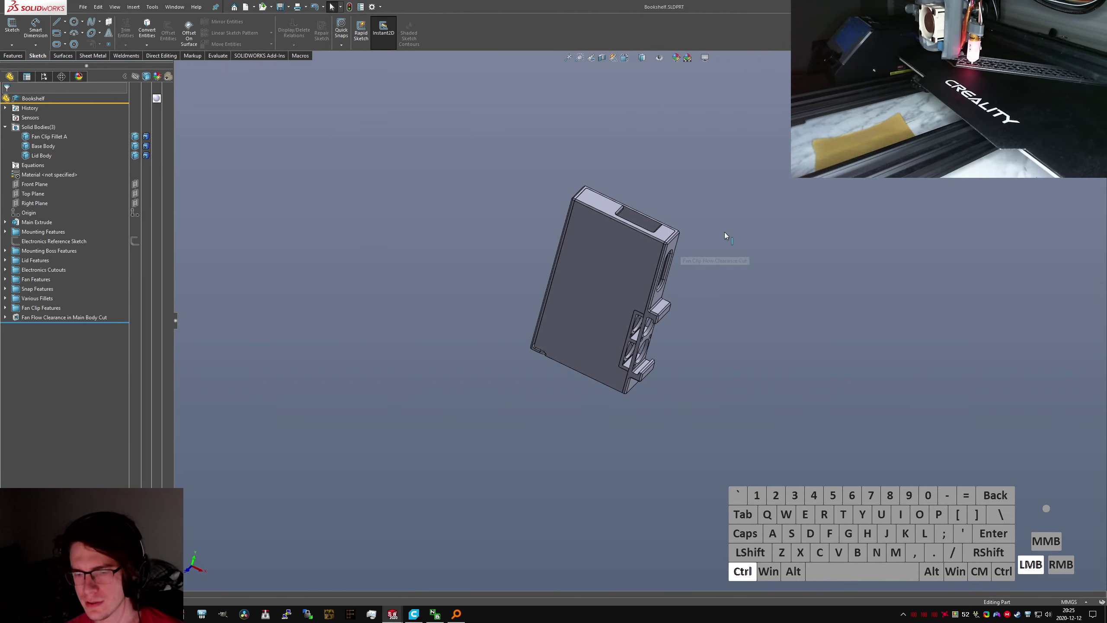
key(ctrl+7)
key(ctrl+s)
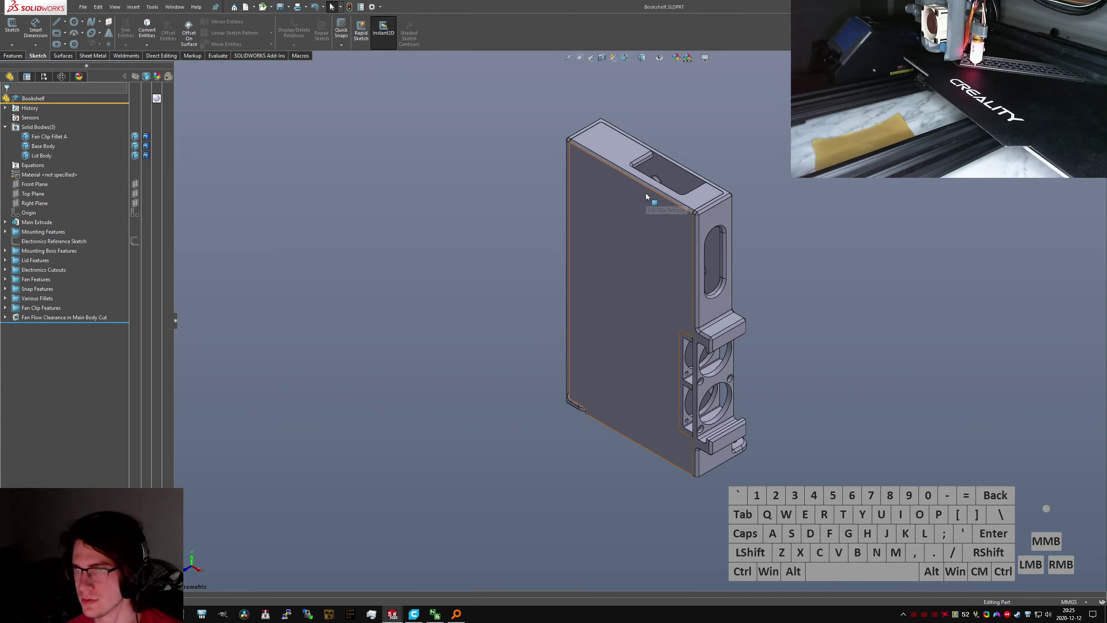
Collapse the display pane beside the part's feature tree
scroll(593, 246, down, 5)
scroll(645, 264, up, 5)
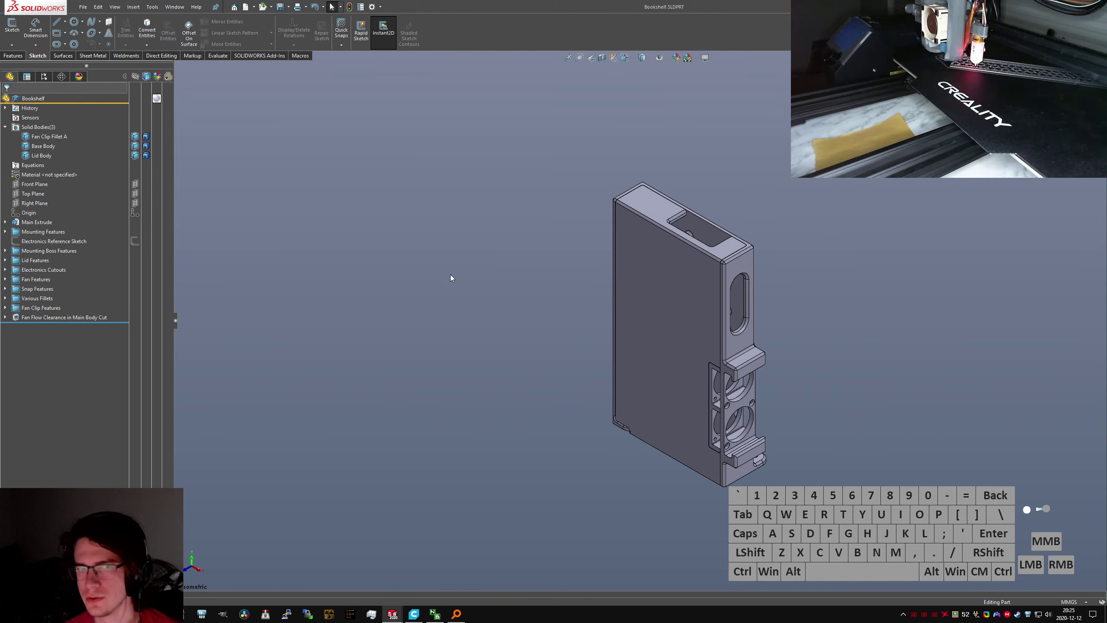
click(123, 77)
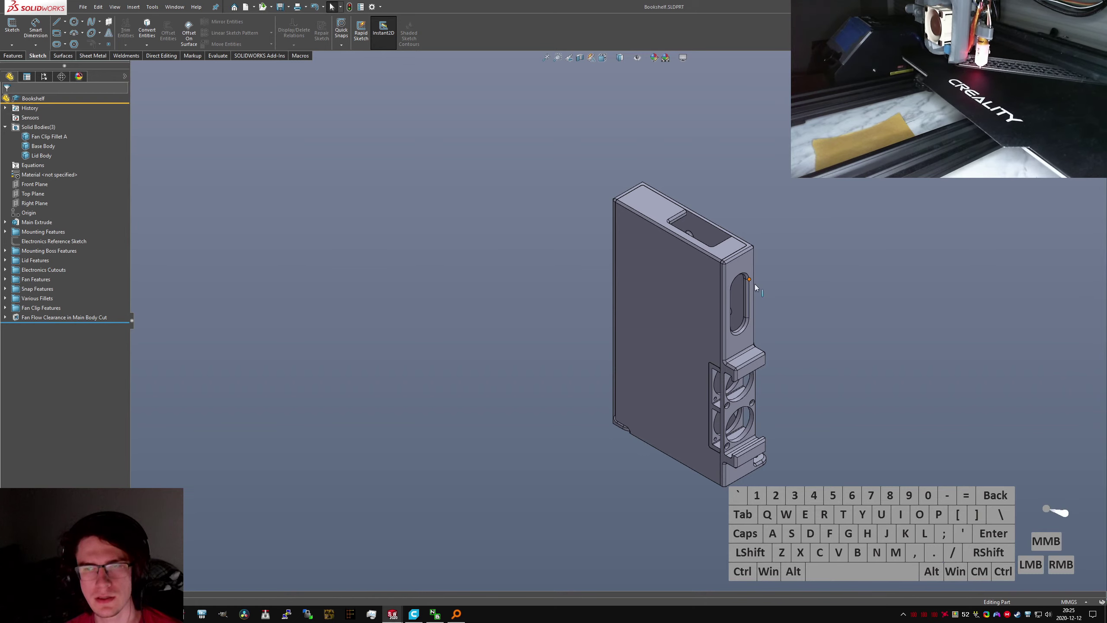
scroll(741, 310, down, 3)
scroll(706, 289, up, 2)
click(850, 310)
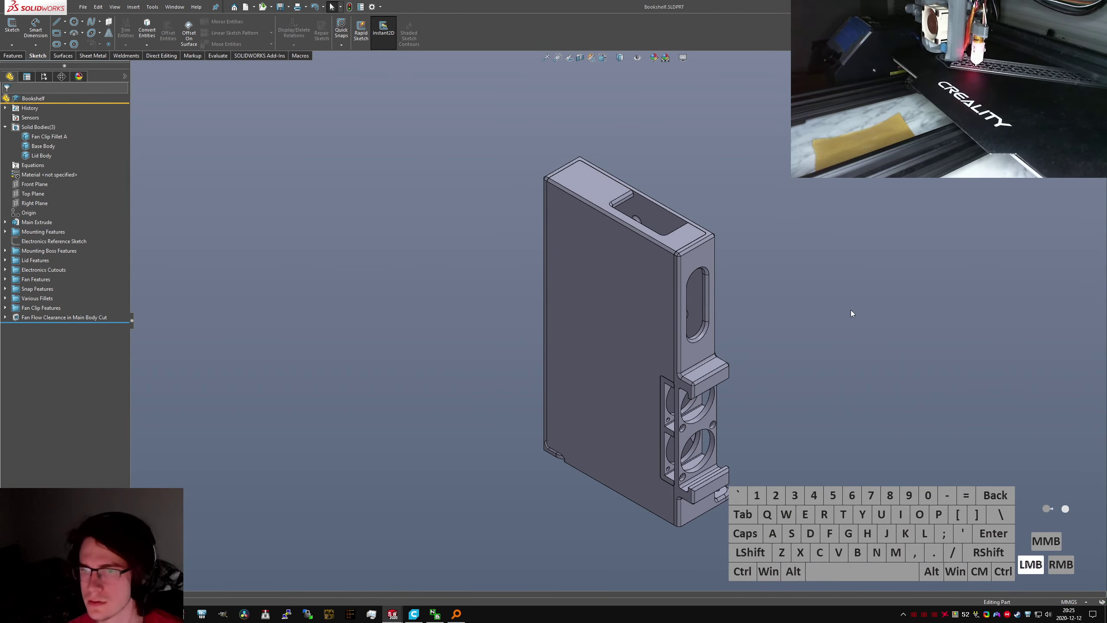
Switch to the Top Level assembly, bring the Bookshelf into close view and collapse all items in the feature tree
key(ctrl+Tab)
key(ctrl+Tab)
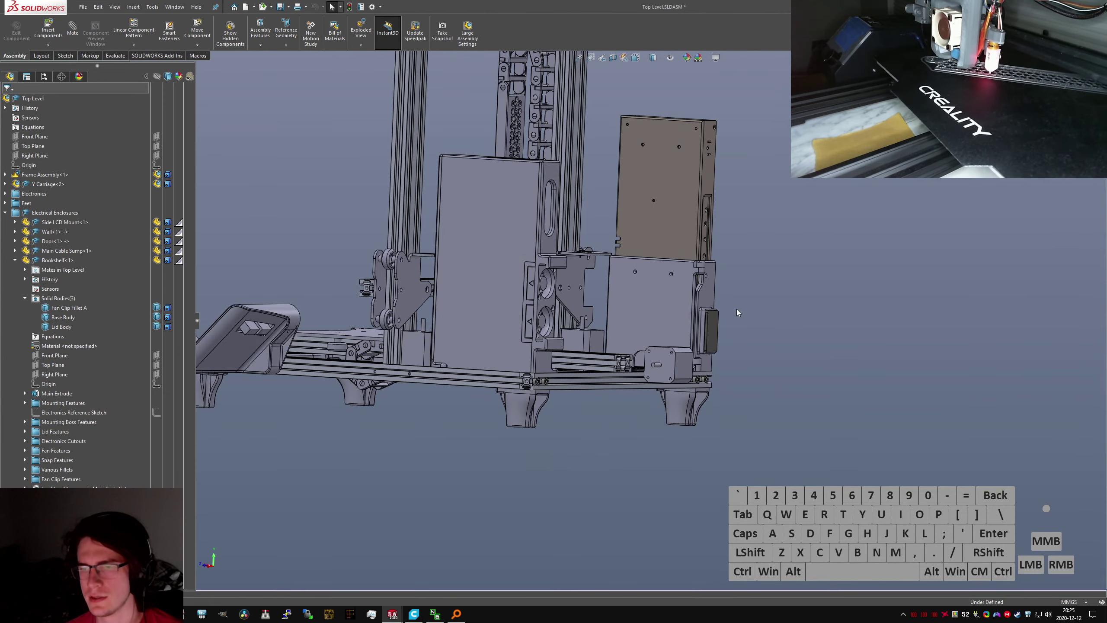
scroll(493, 274, down, 7)
scroll(599, 122, up, 4)
middle_drag(599, 123, 311, 300)
scroll(311, 300, up, 5)
scroll(461, 279, down, 6)
click(110, 297)
key(shift+c)
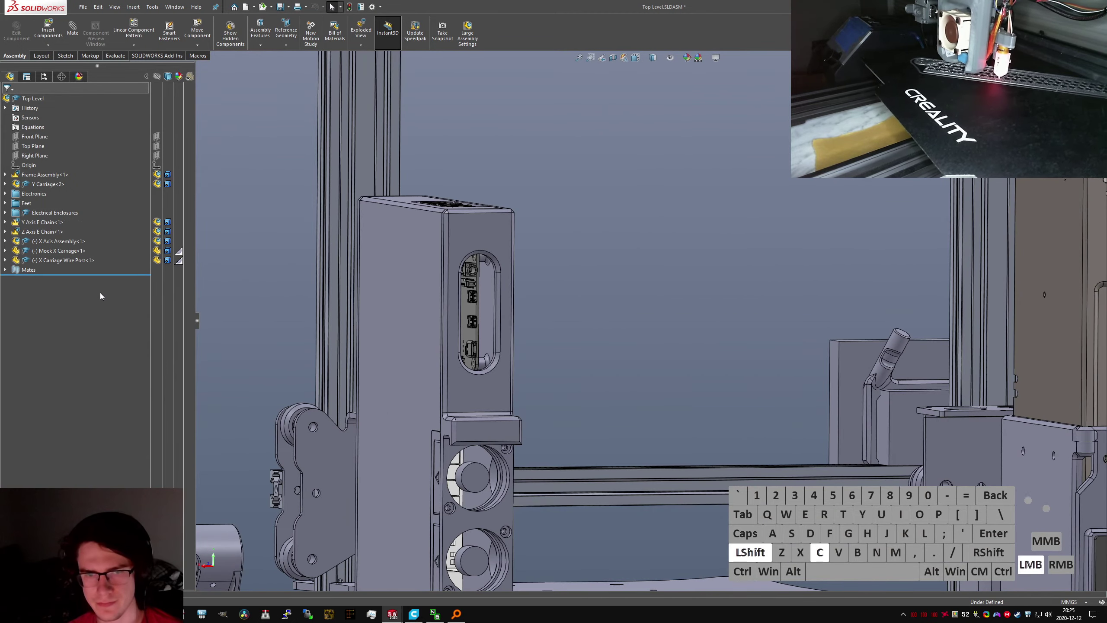
key(Escape)
Make the Bookshelf's base body transparent in the assembly
scroll(507, 307, down, 6)
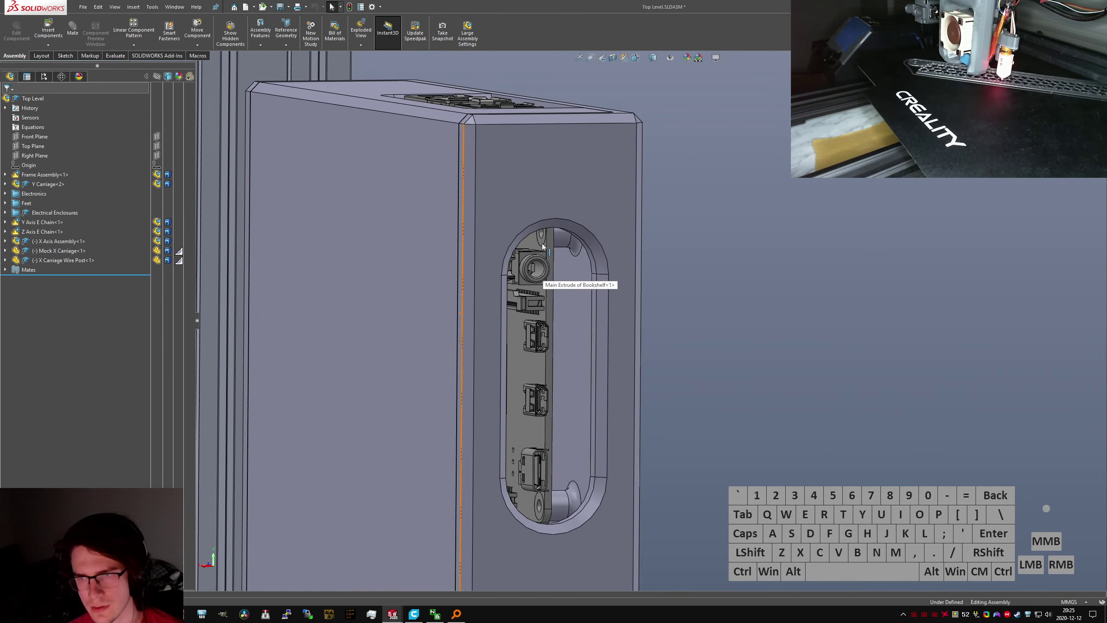
middle_drag(541, 244, 708, 270)
scroll(625, 313, up, 5)
scroll(658, 287, down, 6)
click(718, 110)
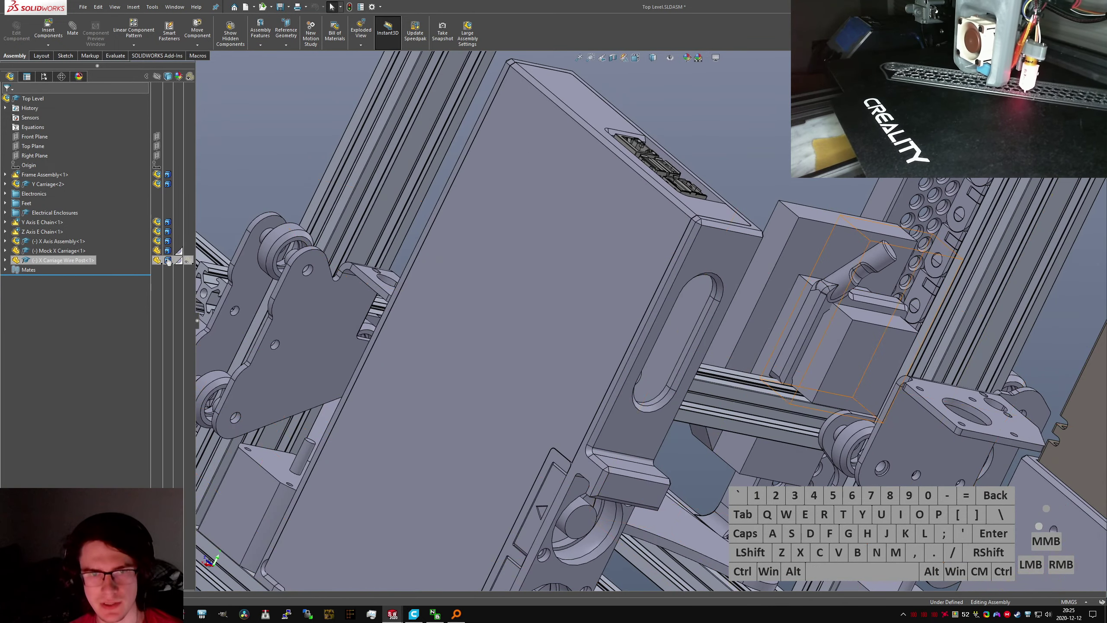
click(677, 265)
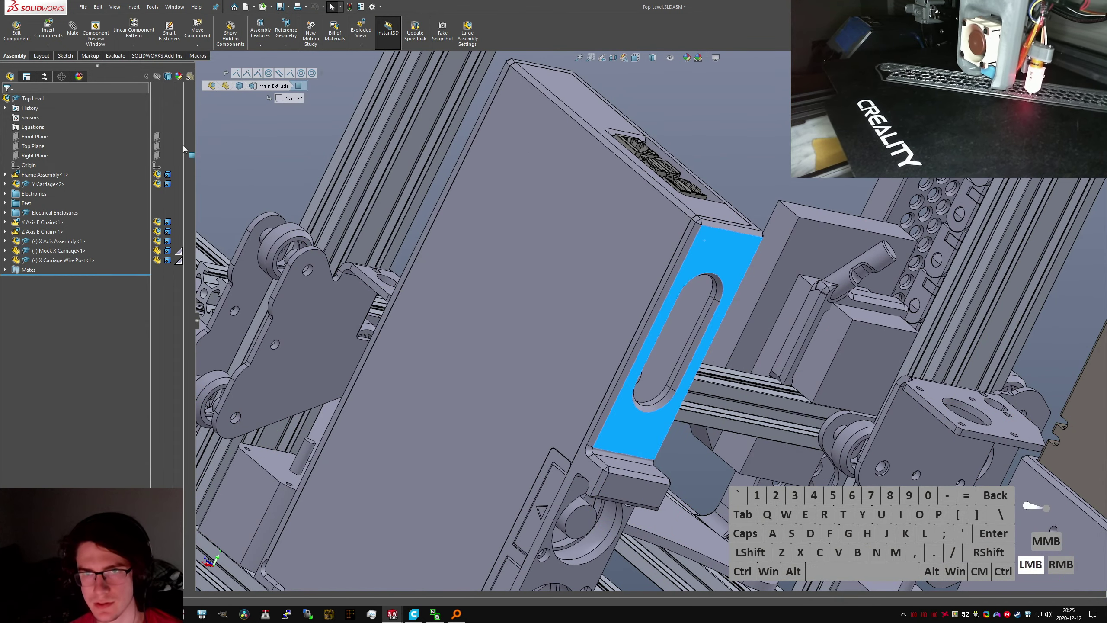
click(226, 85)
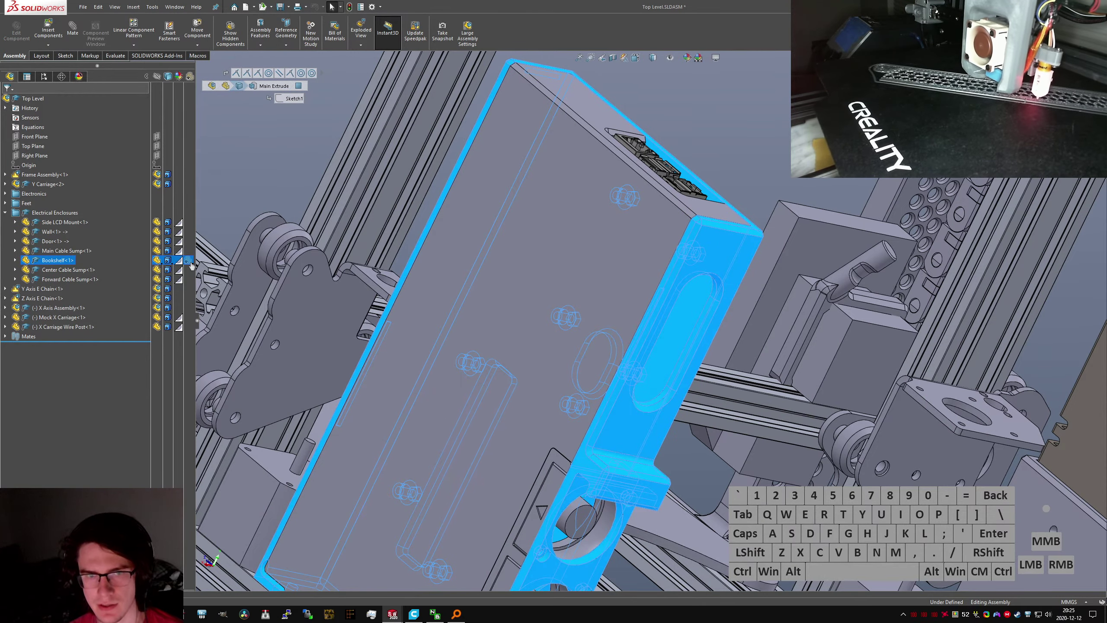
right_click(240, 89)
click(279, 156)
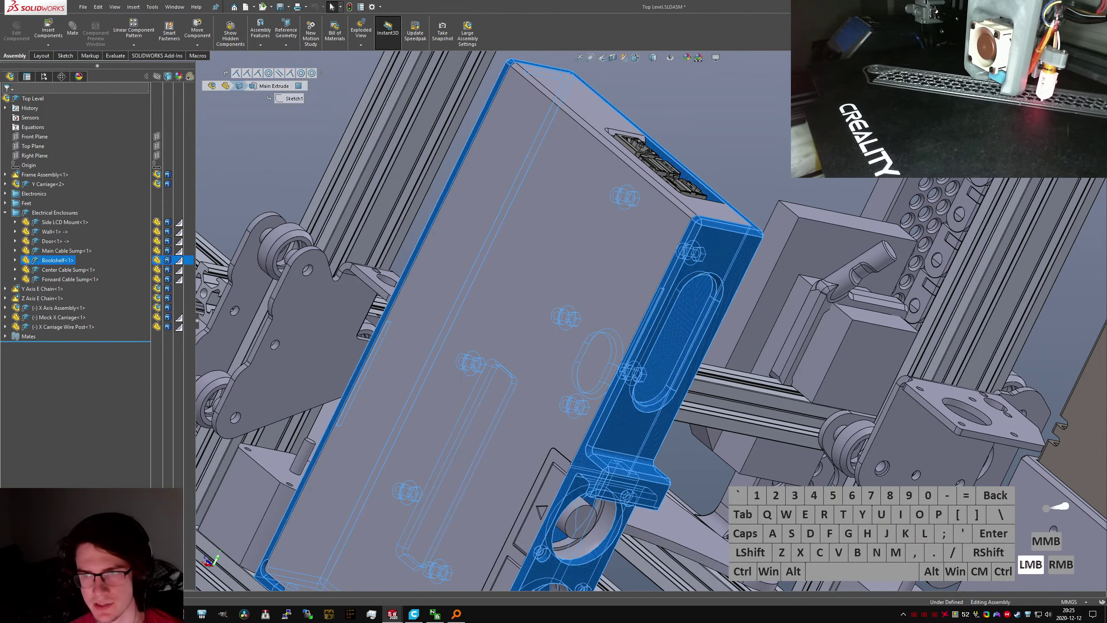
Examine the snap geometry along the Bookshelf's lid seam through the transparent base, including in the top view
scroll(660, 232, up, 5)
middle_drag(660, 232, 598, 258)
scroll(658, 288, down, 6)
scroll(659, 287, down, 3)
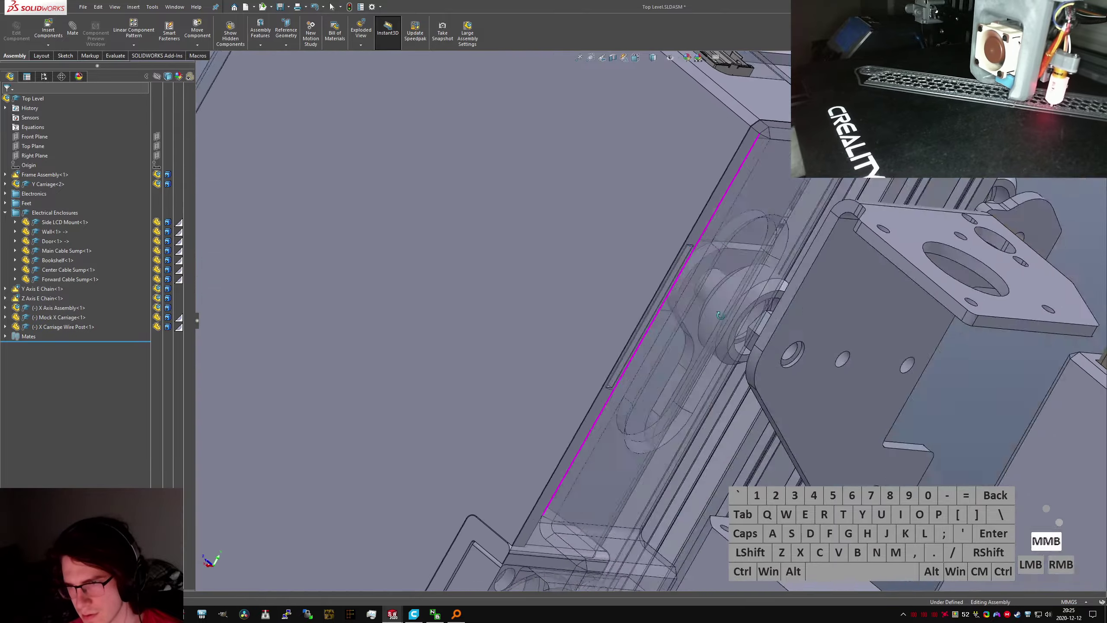
key(ctrl+5)
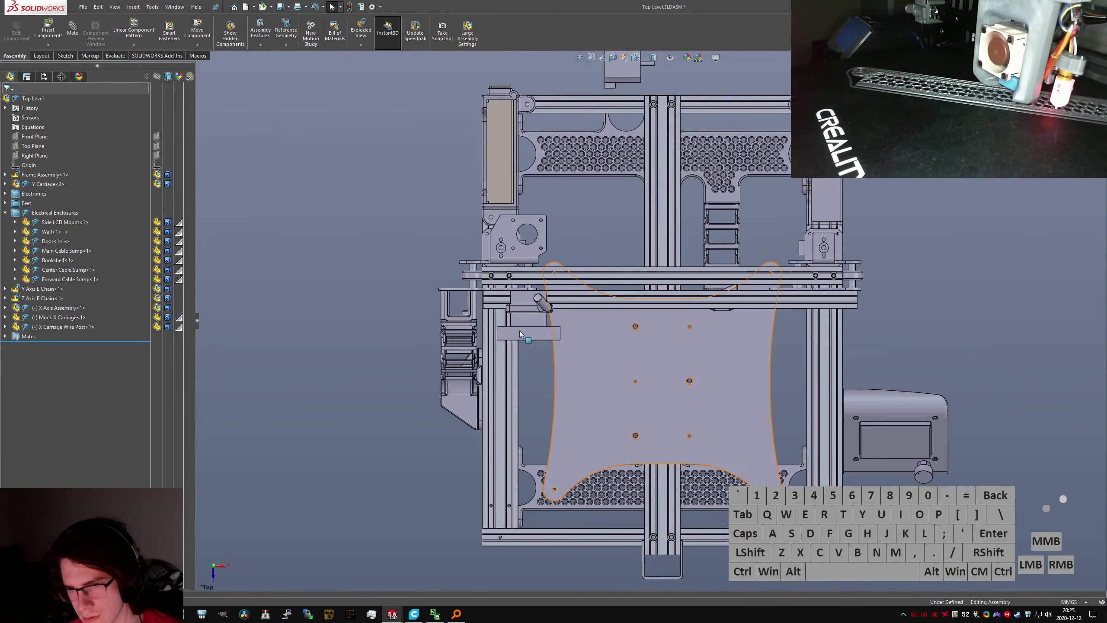
scroll(493, 305, down, 4)
scroll(649, 316, up, 3)
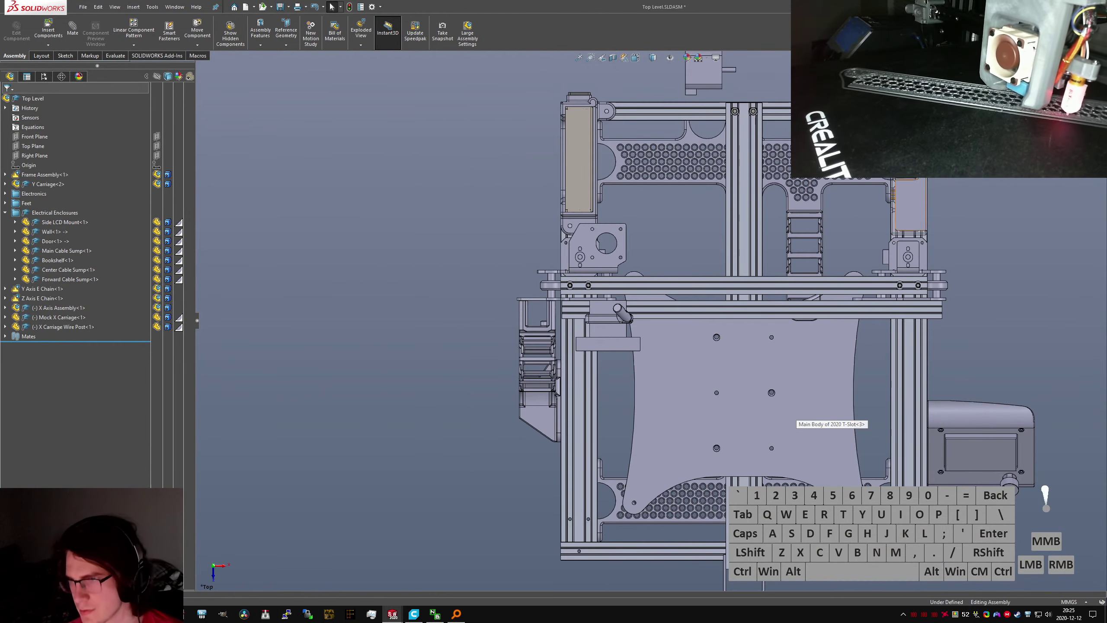
scroll(823, 190, down, 10)
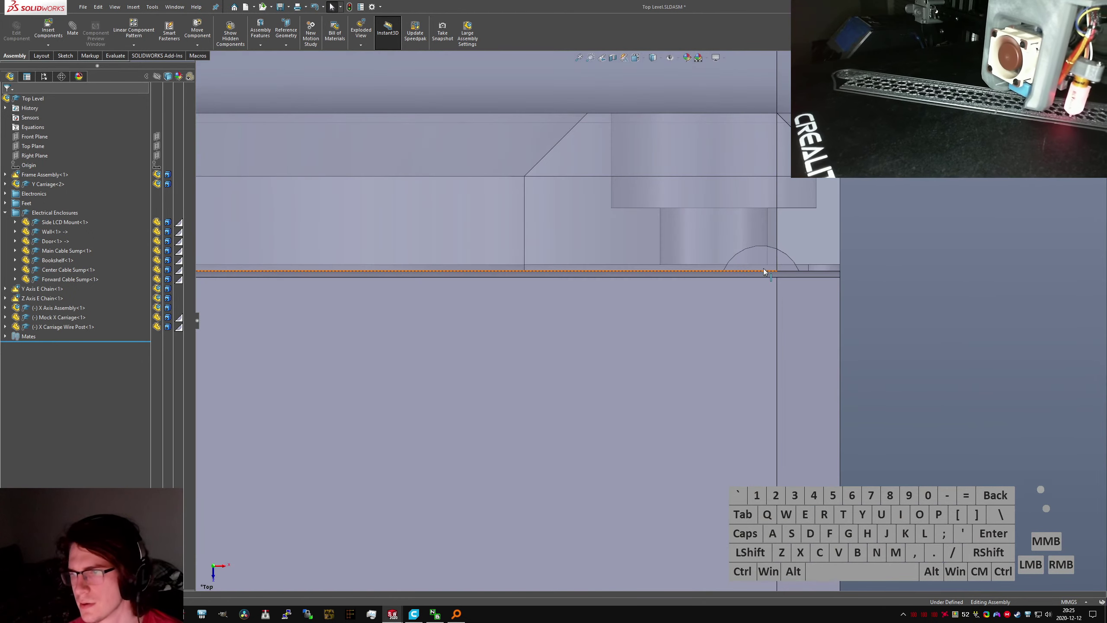
scroll(767, 279, down, 2)
middle_drag(773, 292, 766, 301)
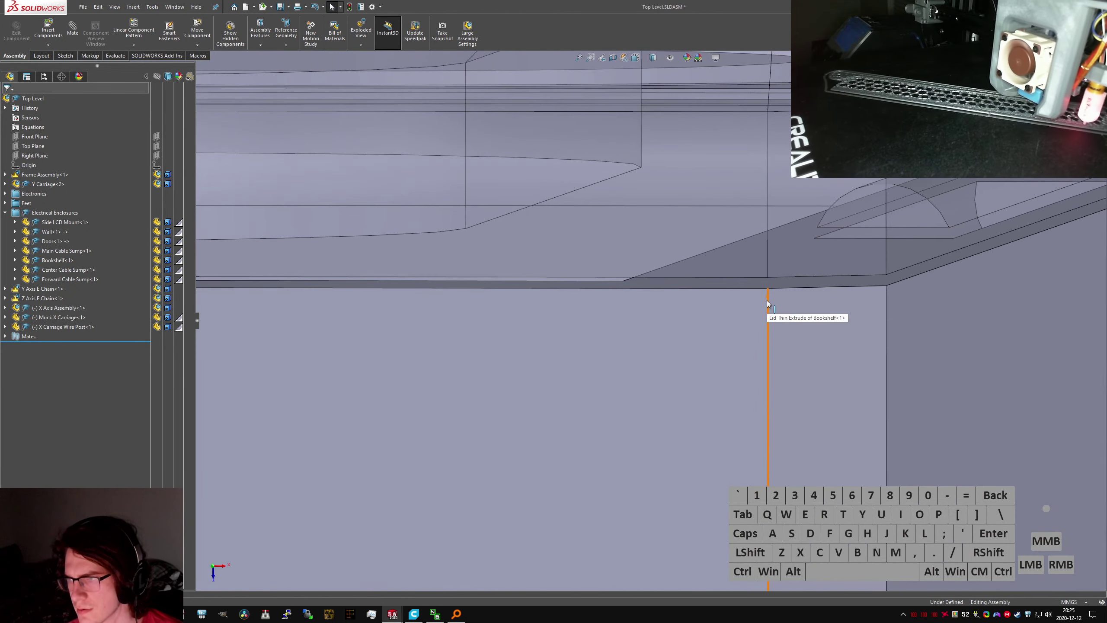
Switch back to the Bookshelf part and rename the Snap Features folder as Lid Snap Features
key(ctrl+Tab)
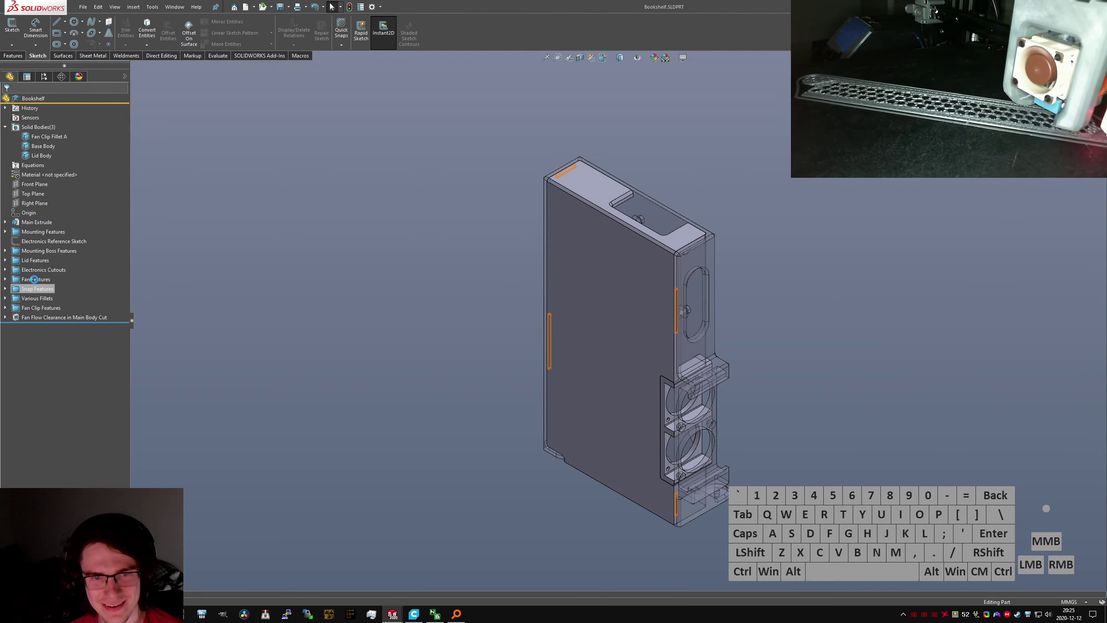
scroll(602, 312, down, 6)
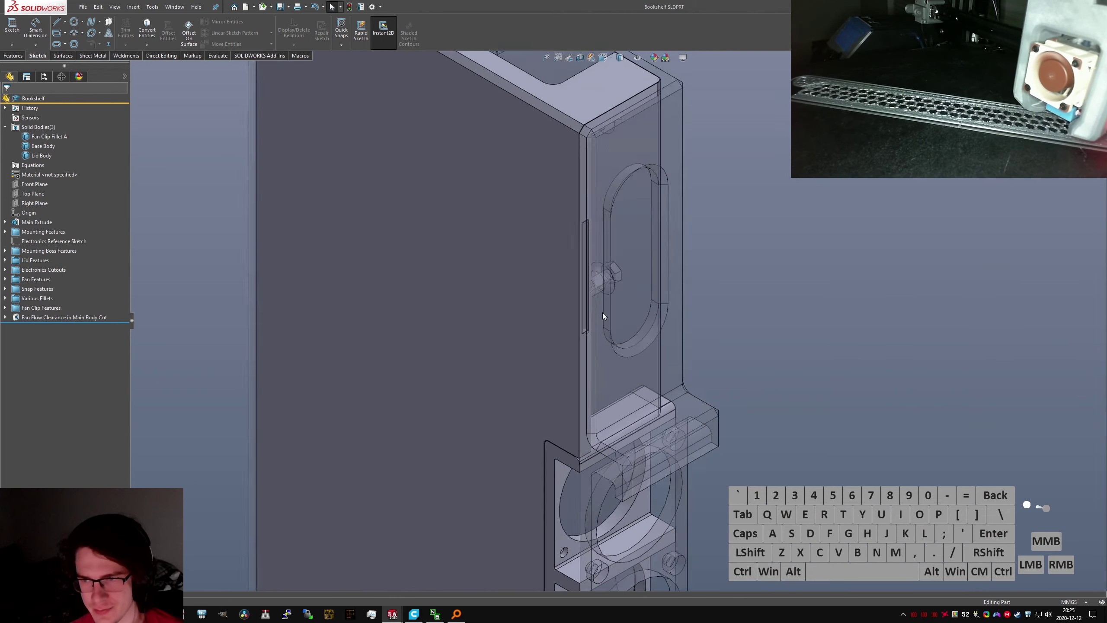
scroll(521, 322, up, 2)
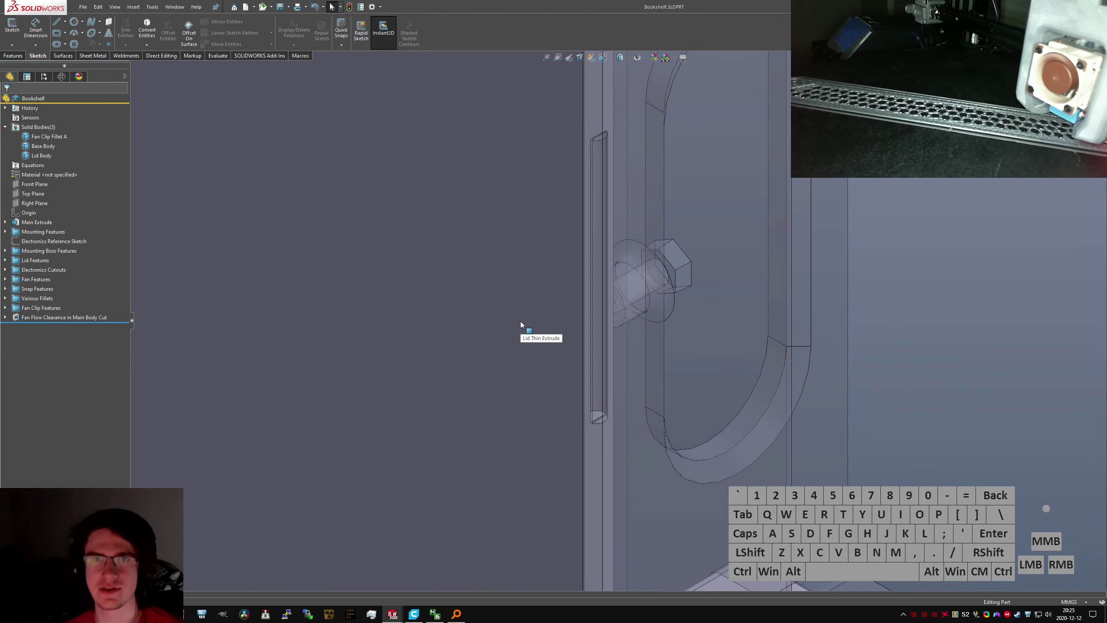
click(5, 289)
click(29, 290)
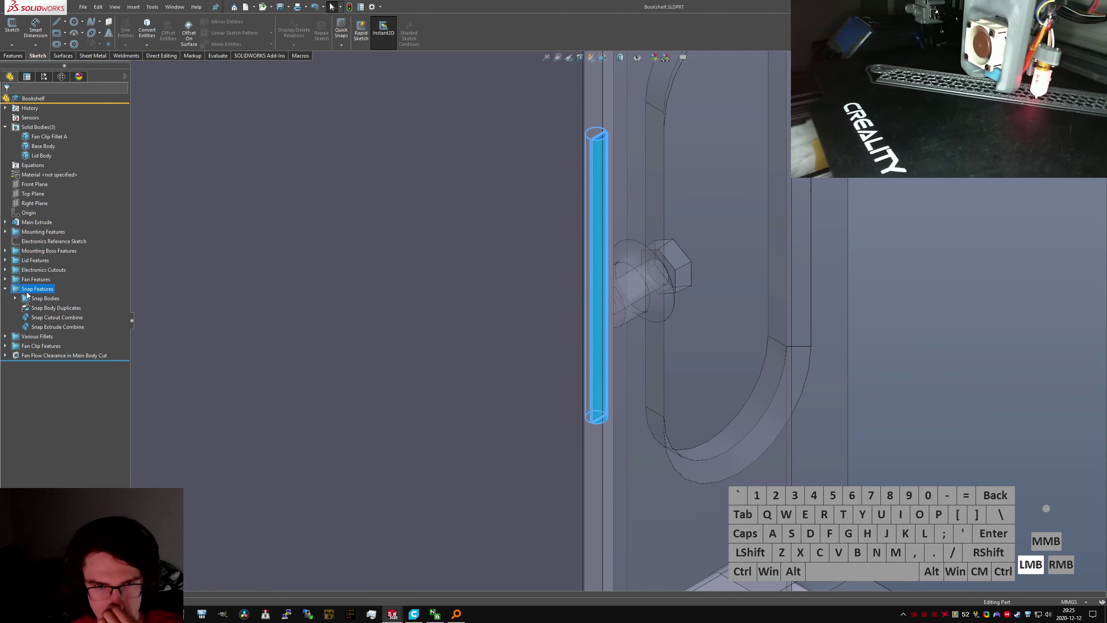
text(Lid)
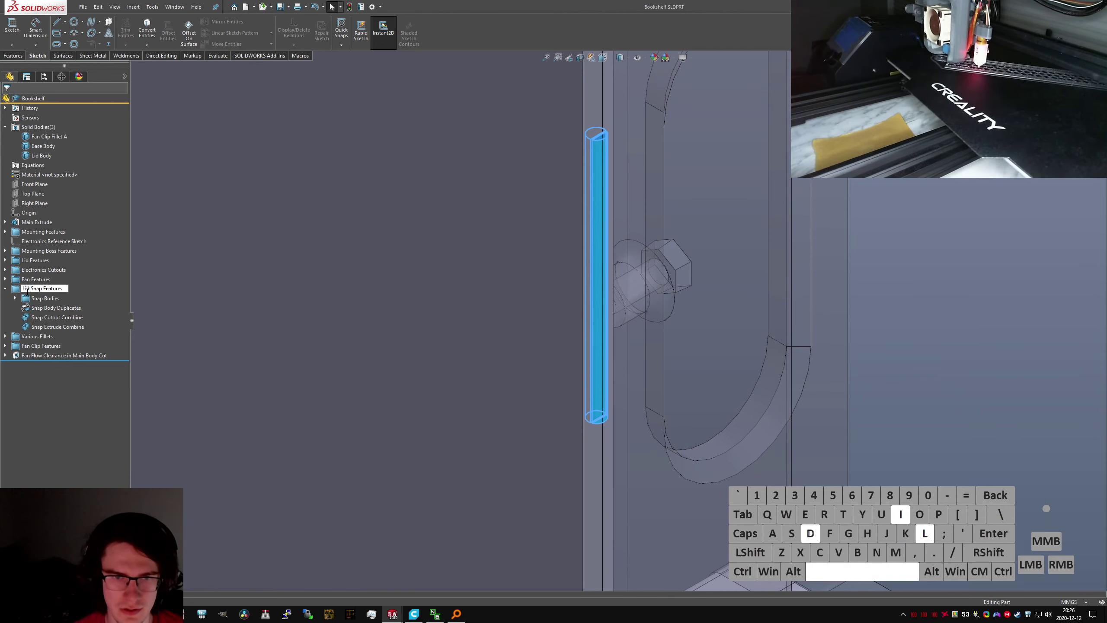
key(Return)
Edit Snap Extrude Combine to use the Add operation and include the lid body with the Boss-Extrude bodies
click(51, 327)
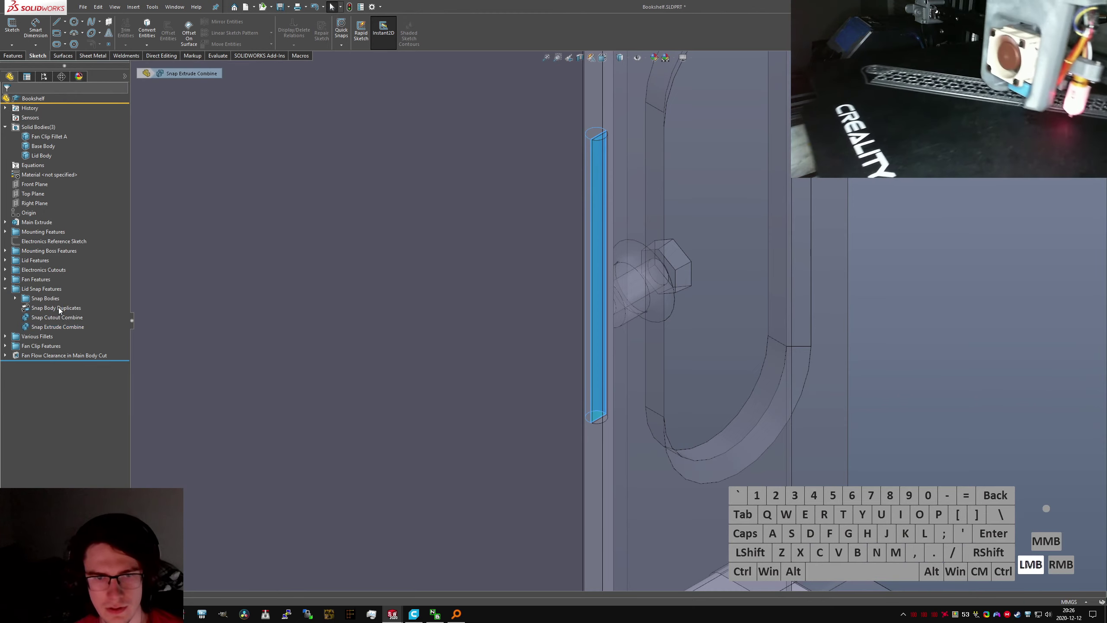
click(58, 304)
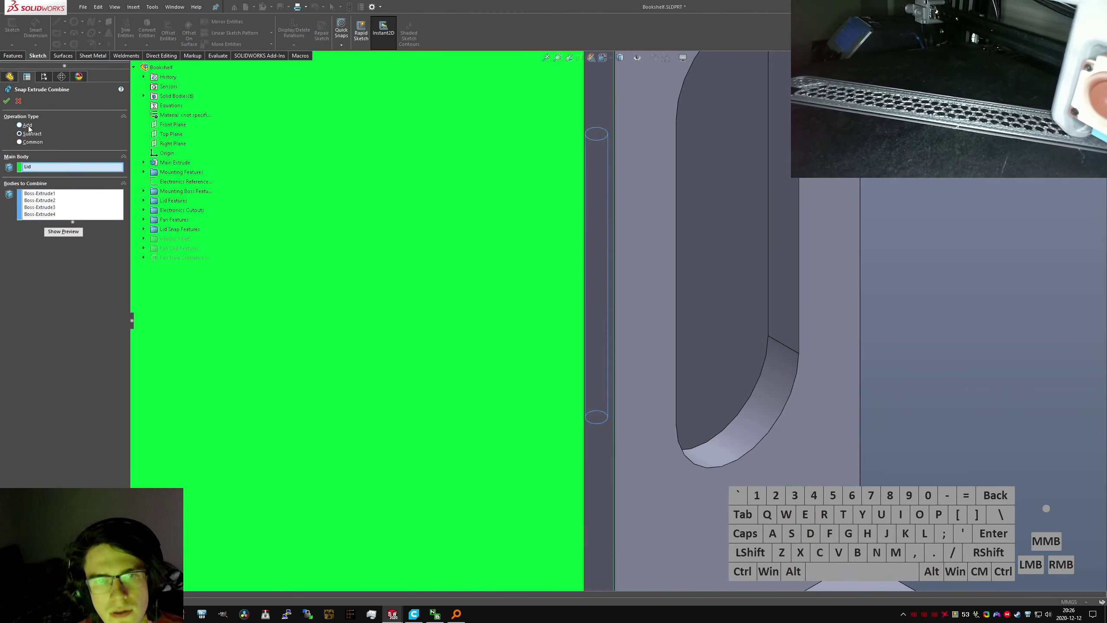
click(27, 125)
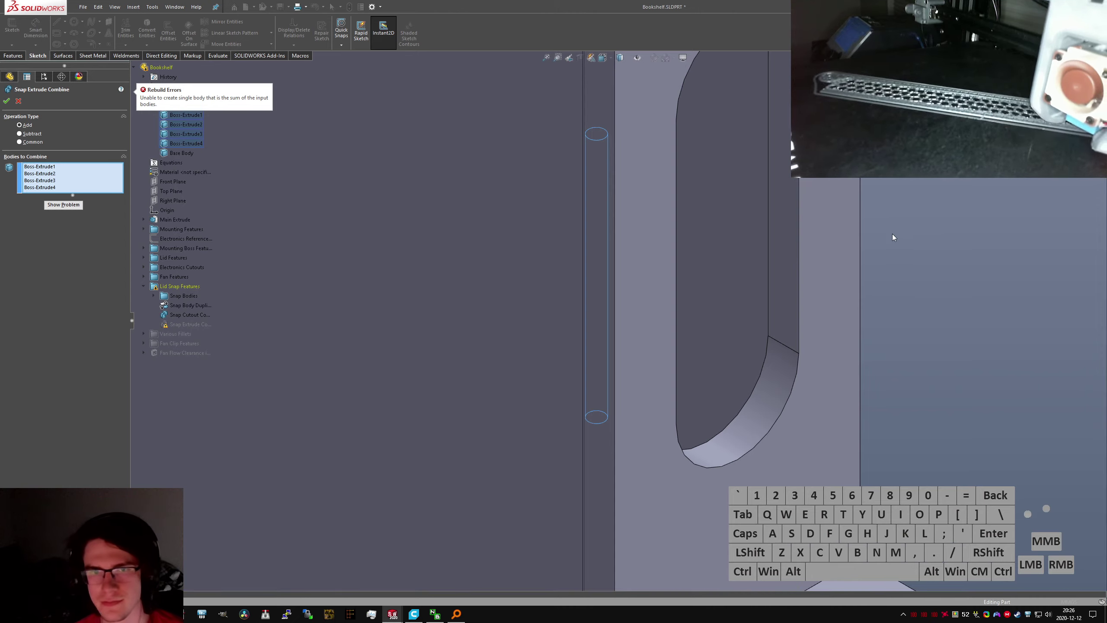
key(f)
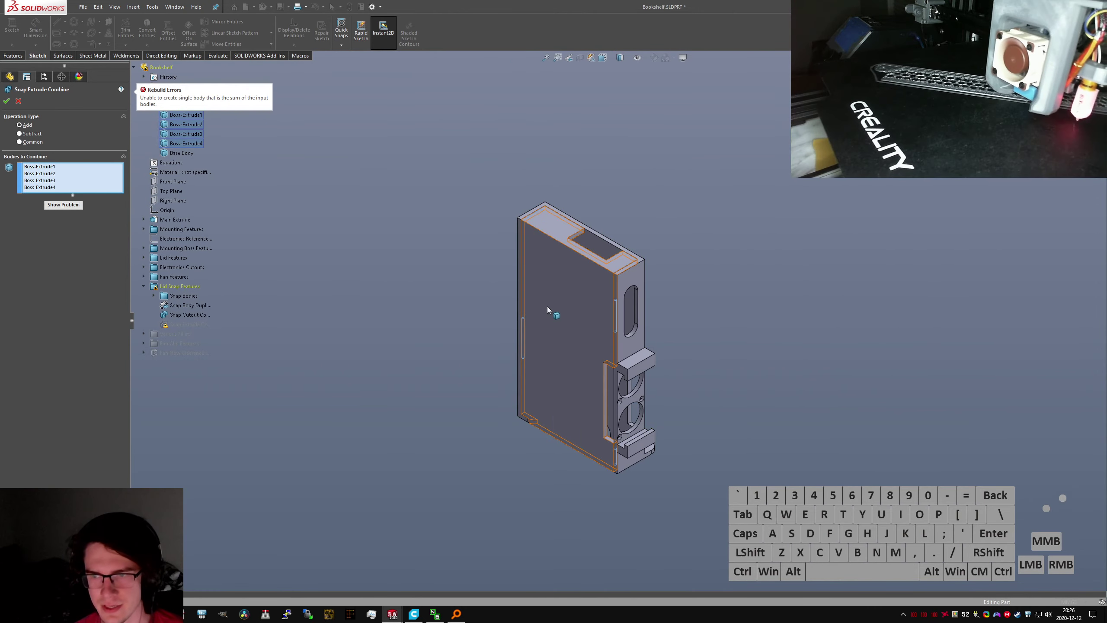
click(559, 307)
right_click(559, 307)
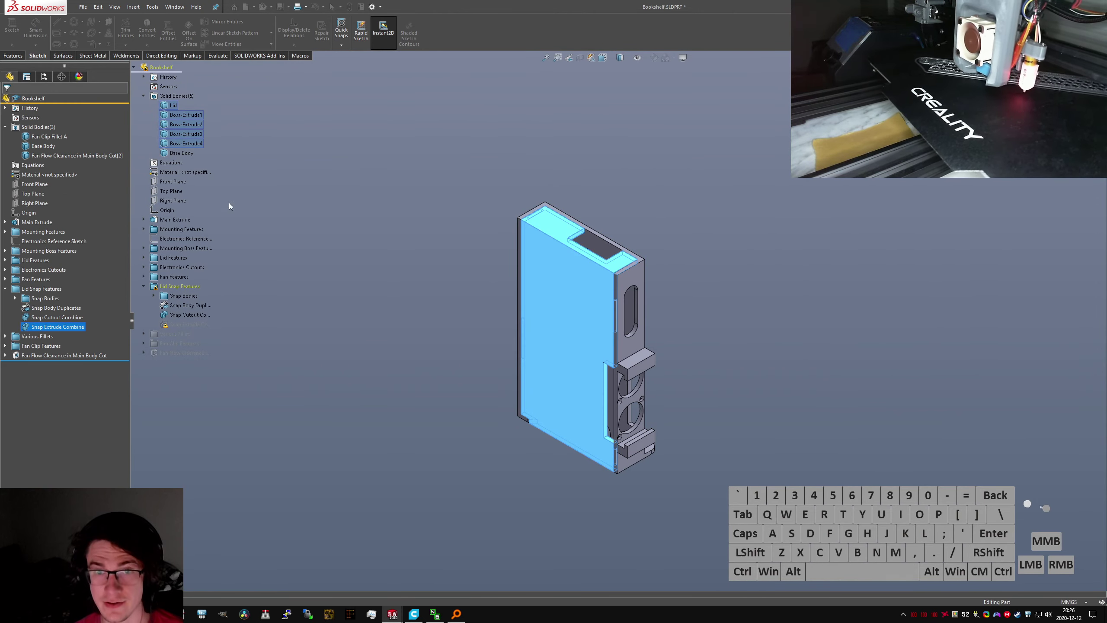
Rename the Fan Flow Clearance in Main Body Cut[2] solid body as Lid Body
click(49, 136)
click(45, 156)
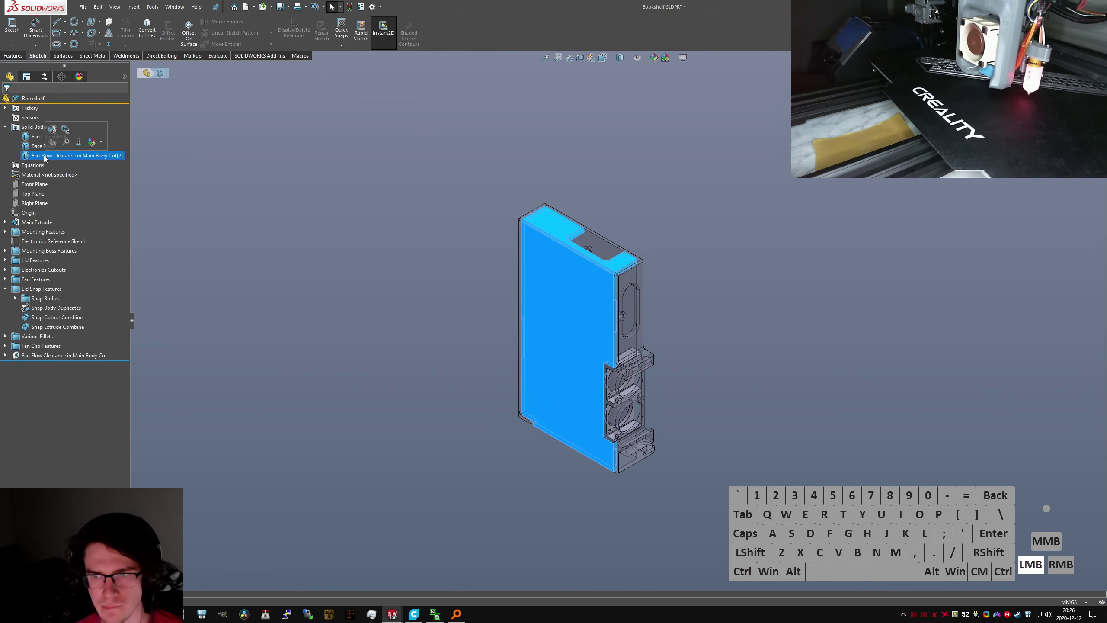
click(46, 156)
key(Return)
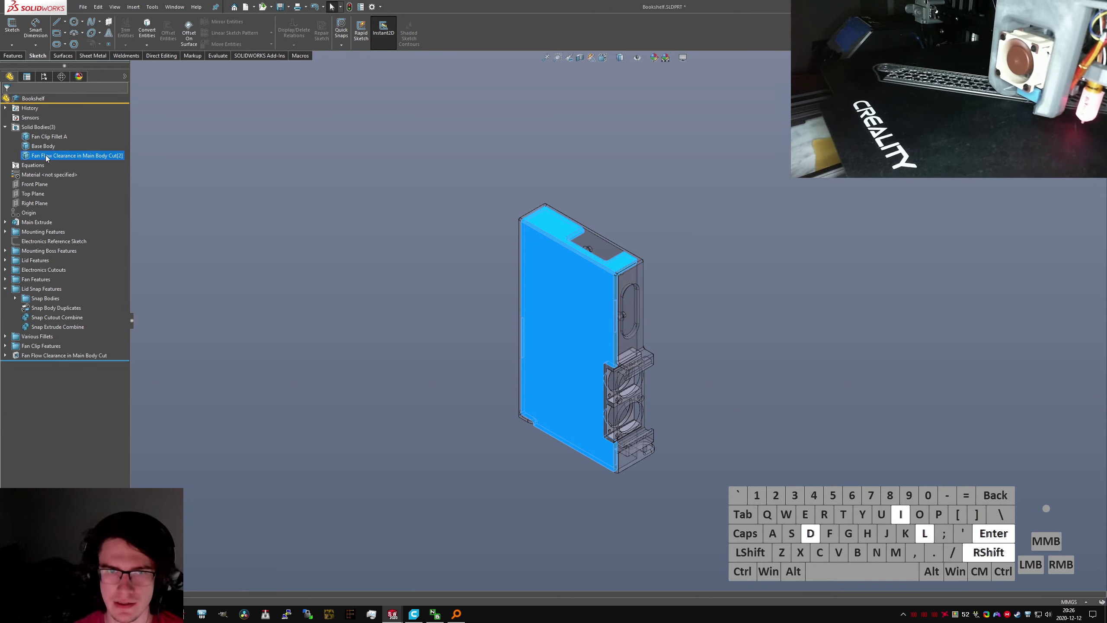
key(Return)
click(46, 156)
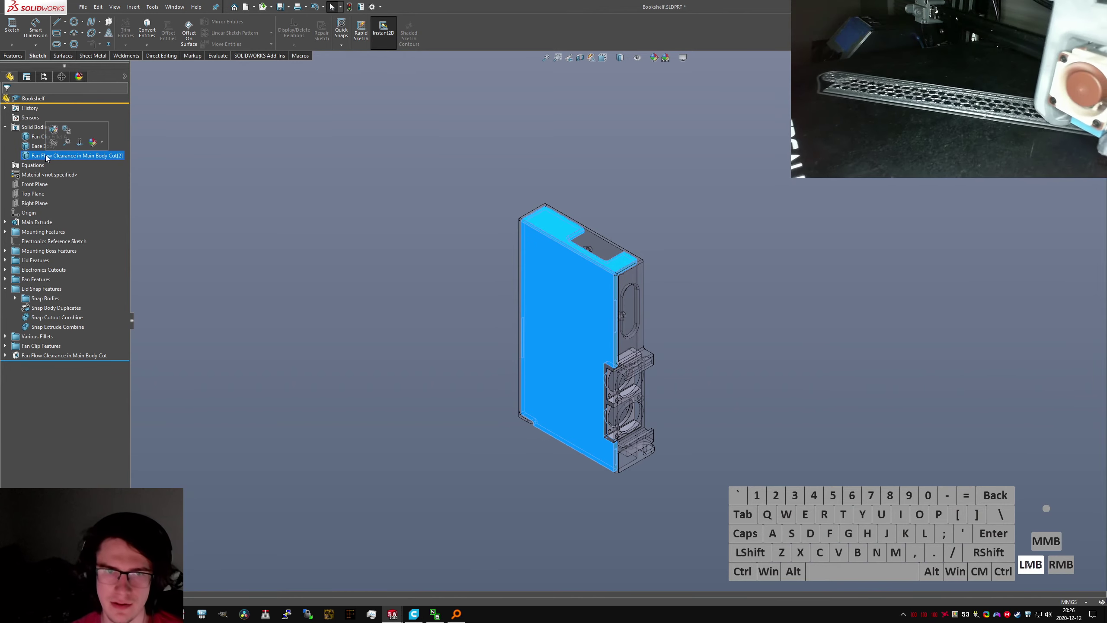
text(Lid Body)
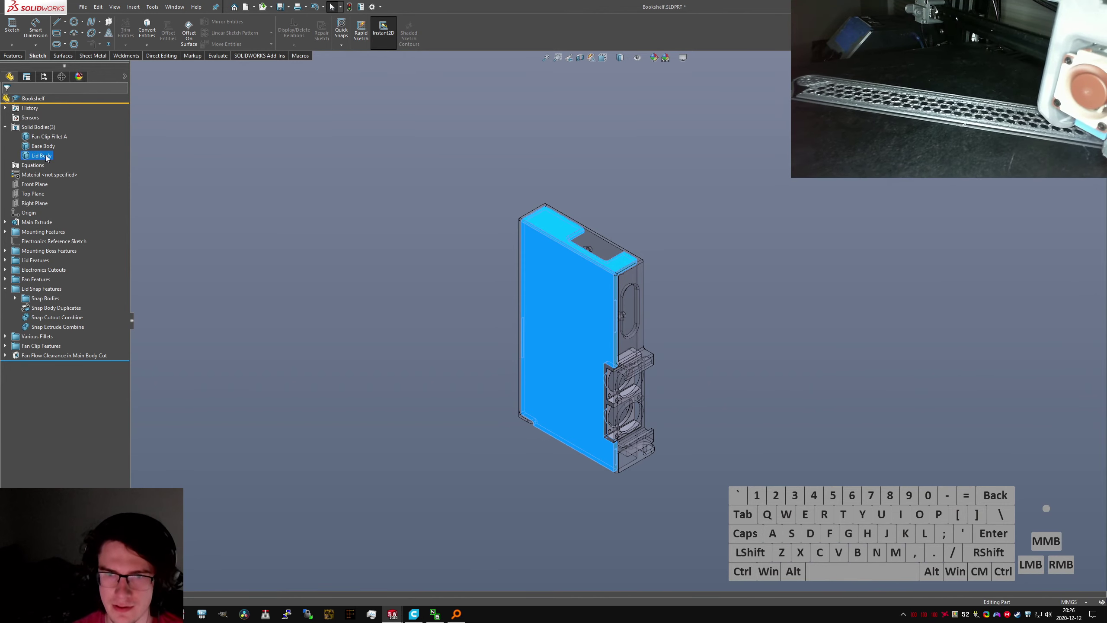
Rename the Fan Clip Fillet A solid body as Fan Clip Body and save the part
click(42, 137)
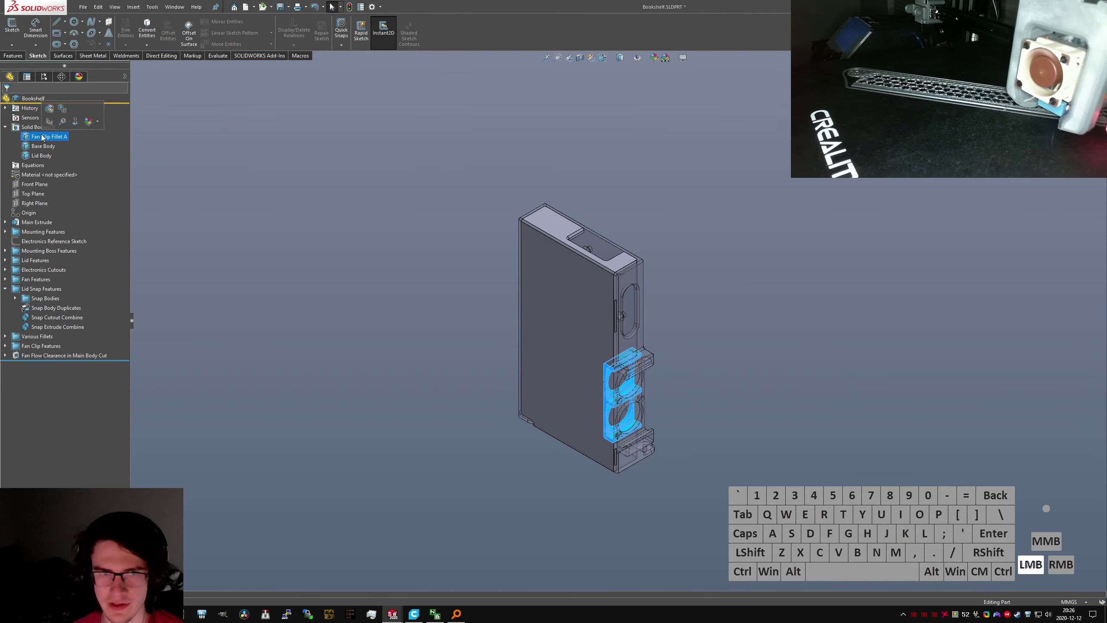
text(Fan Clip Body)
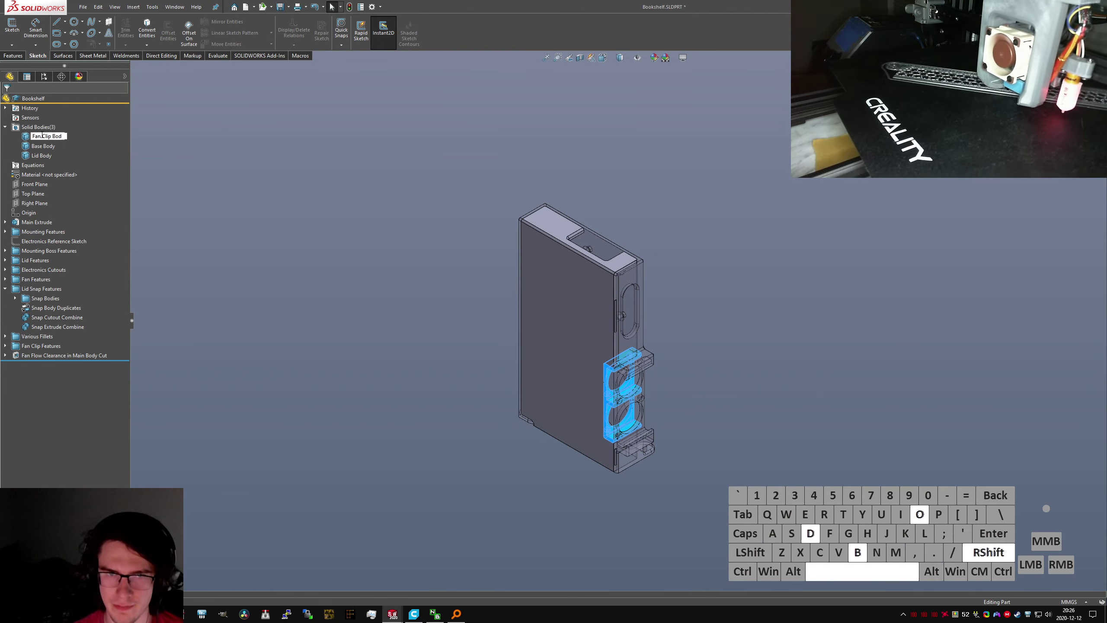
key(Return)
click(279, 235)
key(ctrl+s)
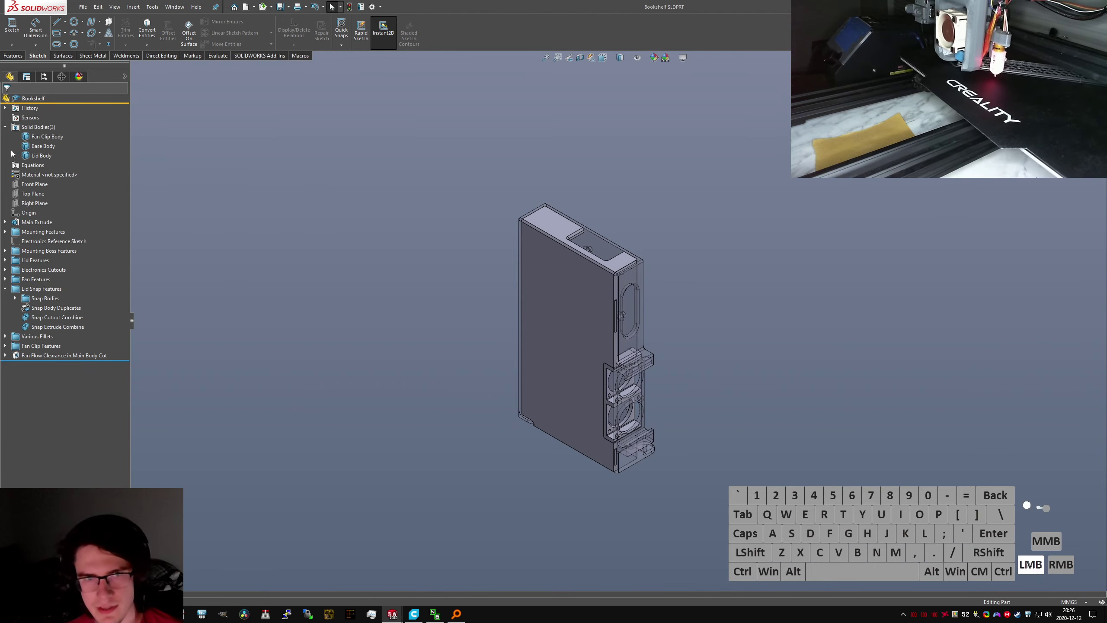
Remove the transparency from the Base Body and show the display settings beside the feature tree
right_click(43, 146)
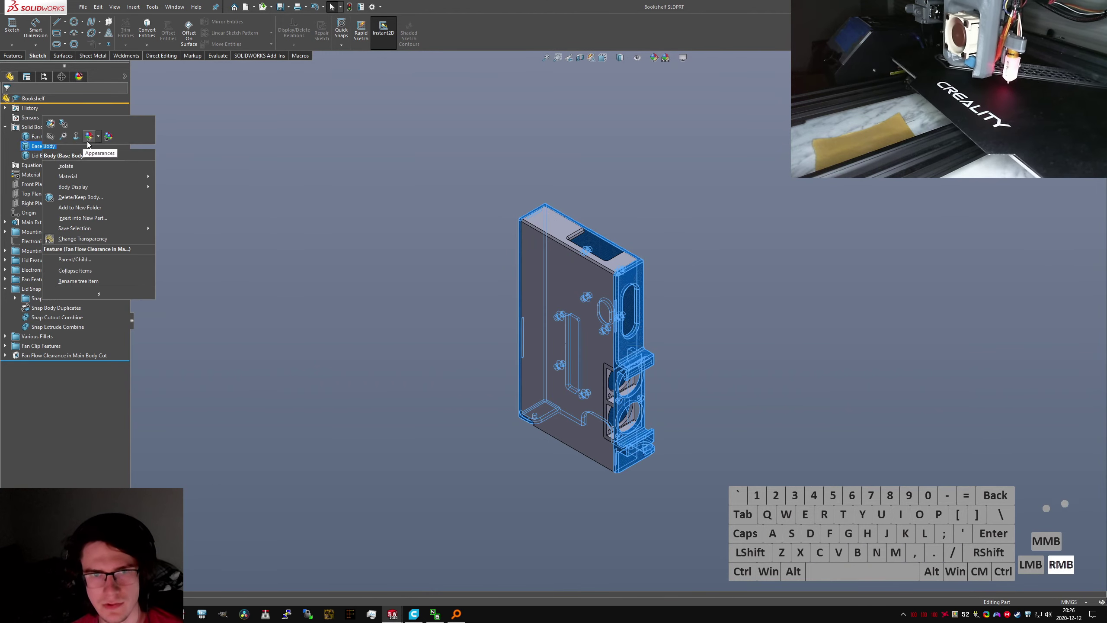
click(195, 131)
click(125, 76)
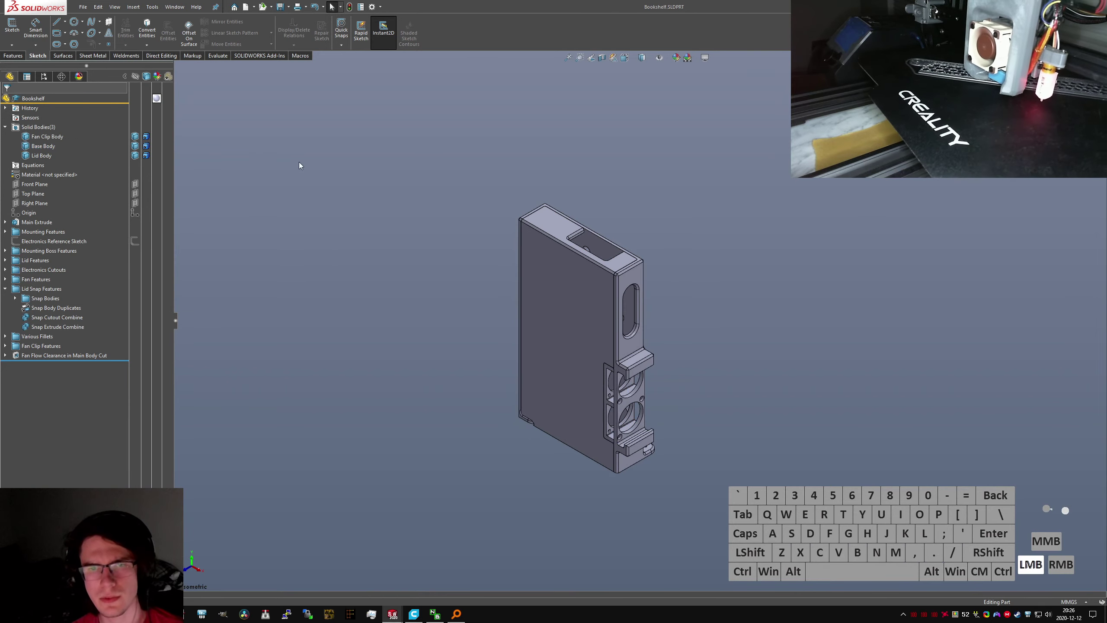
Switch to the Top Level assembly and save it
key(ctrl+Tab)
key(ctrl+Tab)
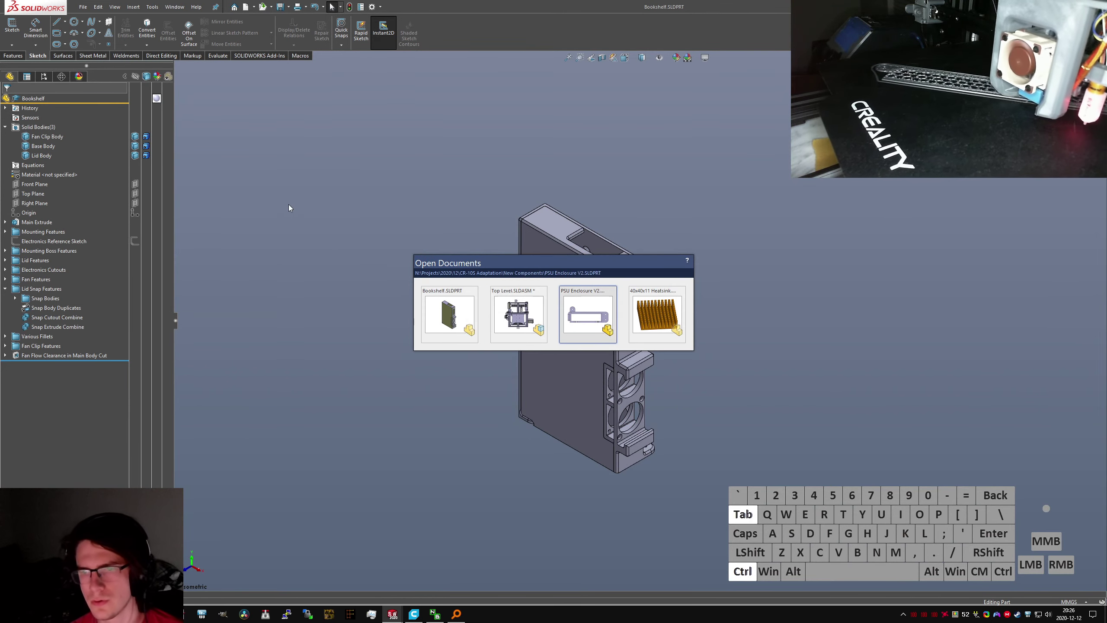
key(ctrl+shift+Tab)
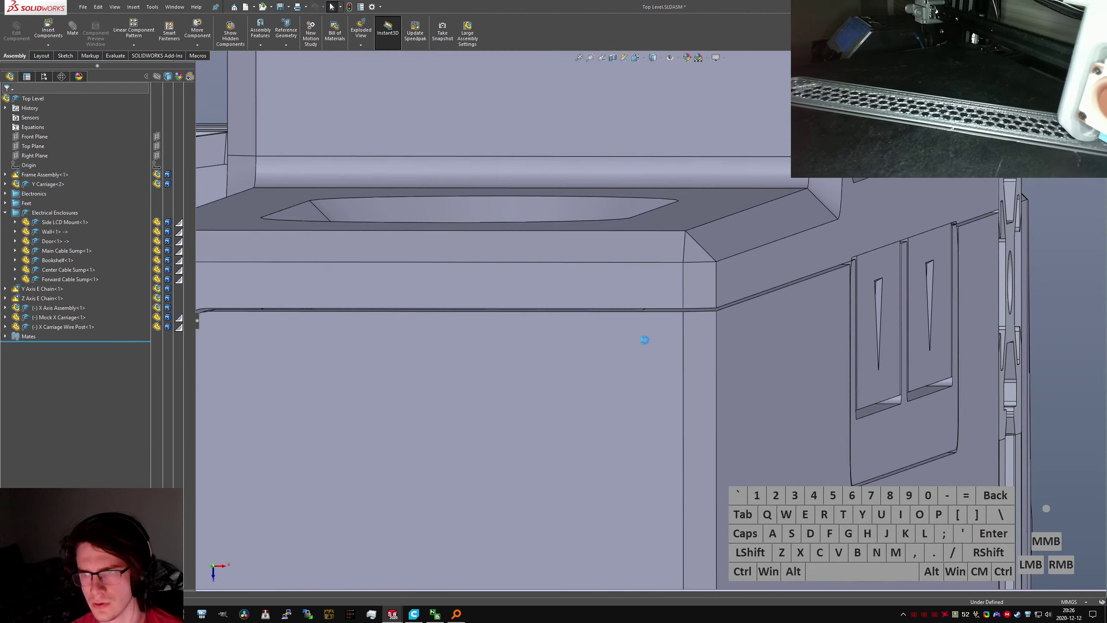
scroll(645, 340, up, 5)
click(781, 369)
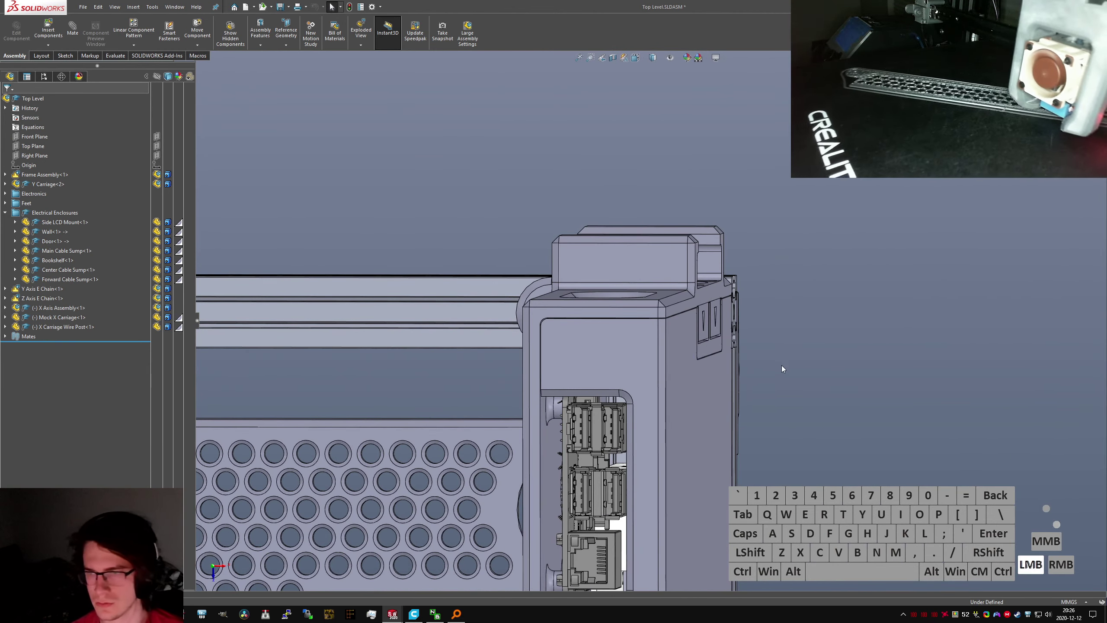
scroll(645, 326, up, 3)
key(ctrl+s)
click(462, 310)
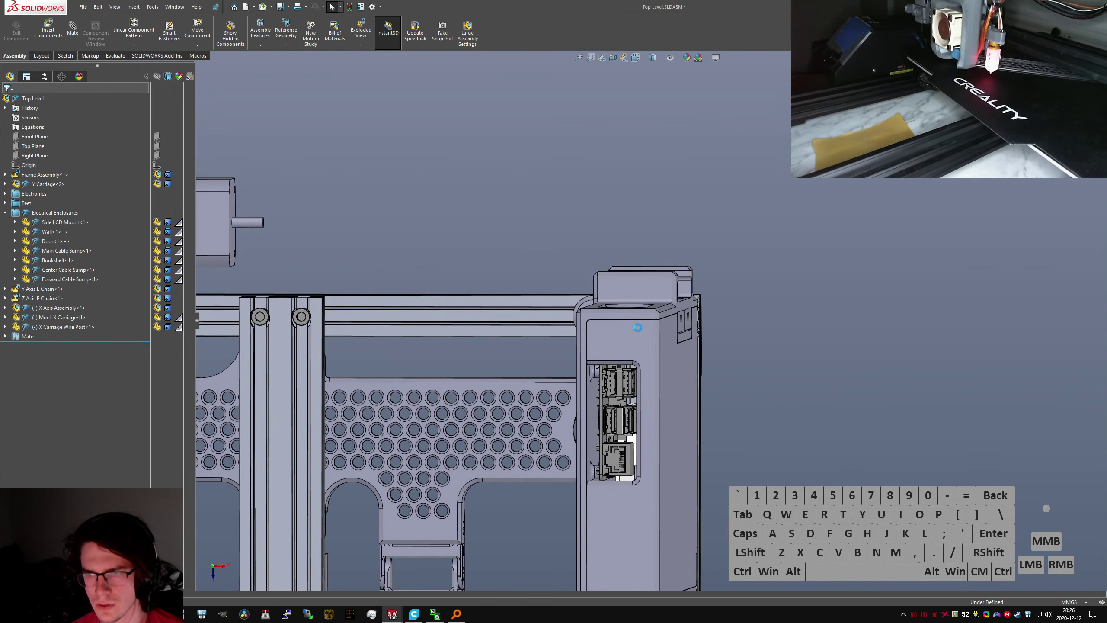
Make the Bookshelf's Base Body transparent from within the Top Level assembly
scroll(638, 327, up, 5)
middle_drag(638, 341, 652, 314)
scroll(582, 385, down, 5)
scroll(760, 340, down, 4)
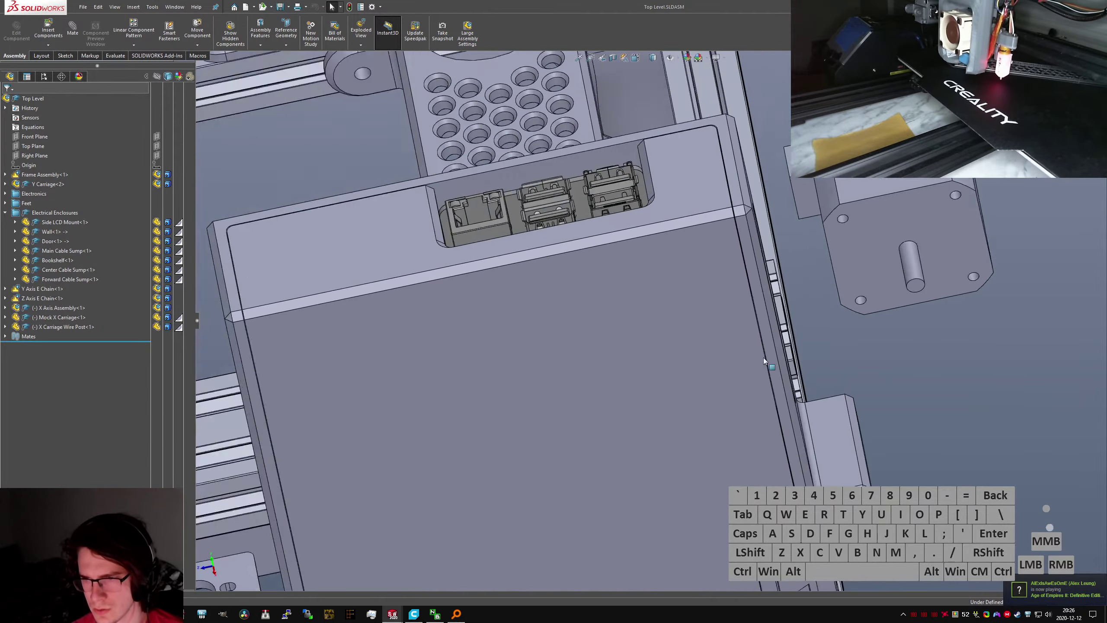
scroll(763, 360, down, 2)
click(756, 242)
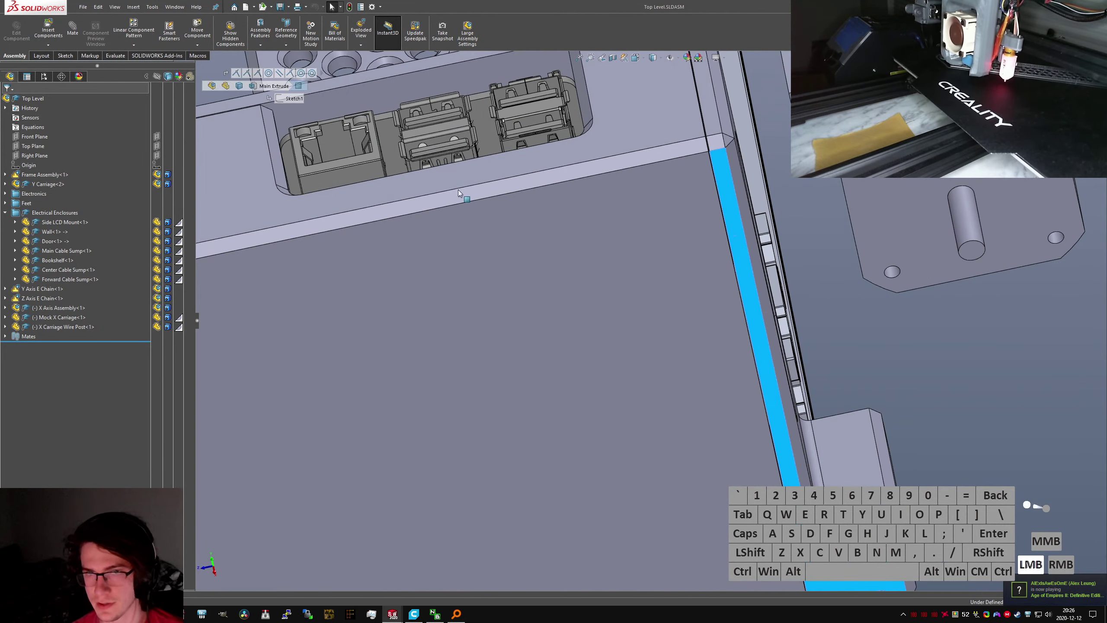
right_click(238, 87)
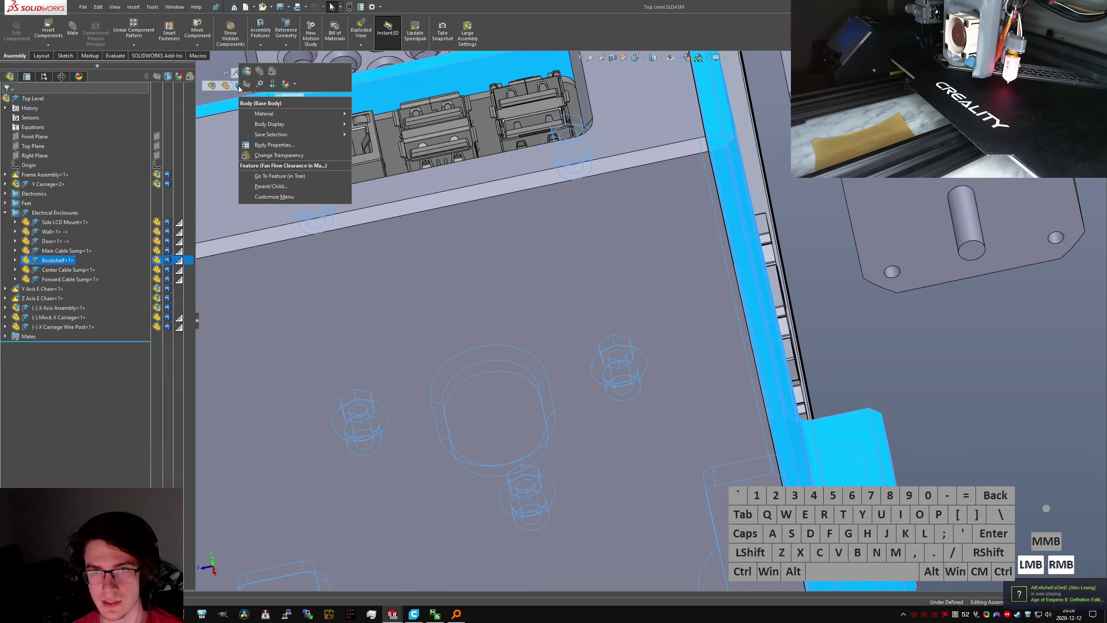
click(266, 158)
Examine the Bookshelf's lid snap ridge through the transparent base, starting from the top view of the assembly
scroll(654, 305, up, 5)
click(894, 376)
middle_drag(894, 375, 646, 434)
key(ctrl+5)
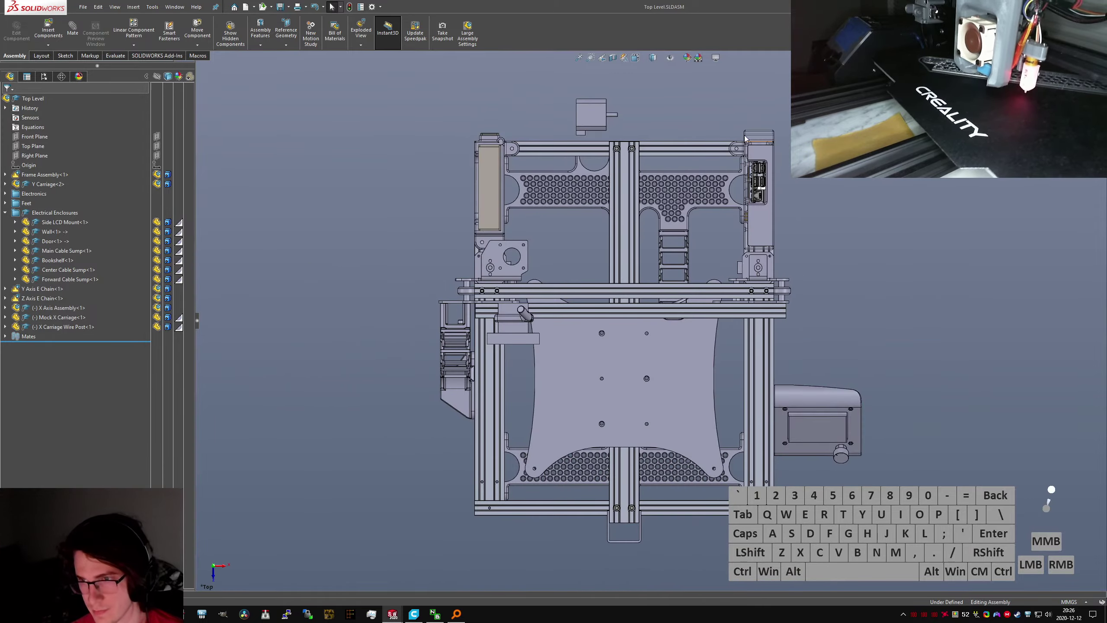
scroll(745, 139, down, 8)
middle_drag(680, 250, 792, 316)
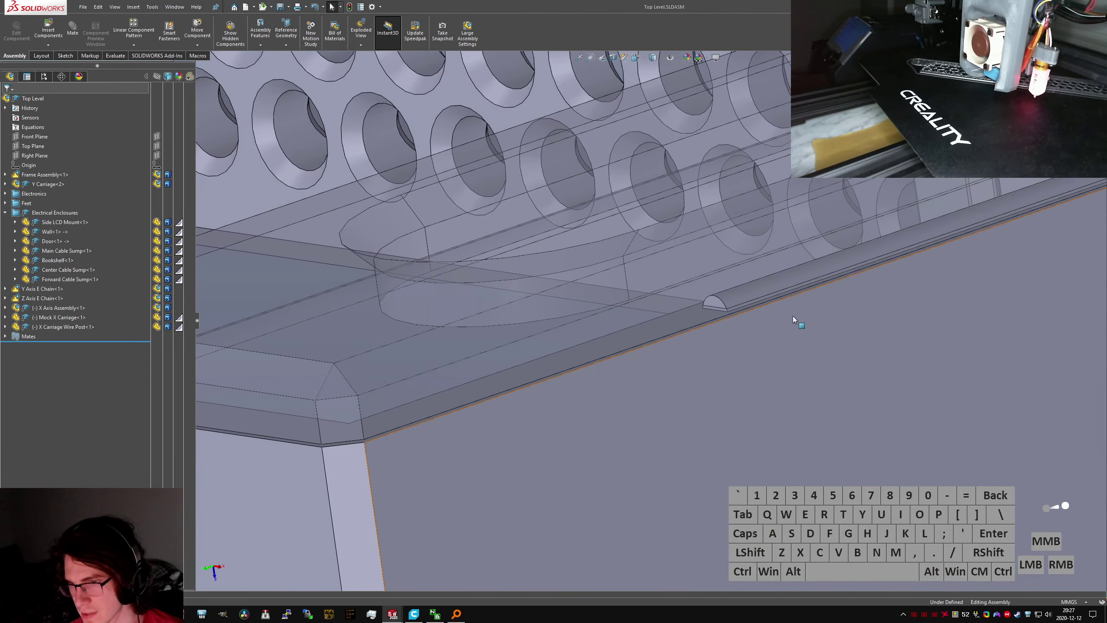
Switch back to the Bookshelf part, remove the Base Body's transparency and hide the Lid Body
key(ctrl+Tab)
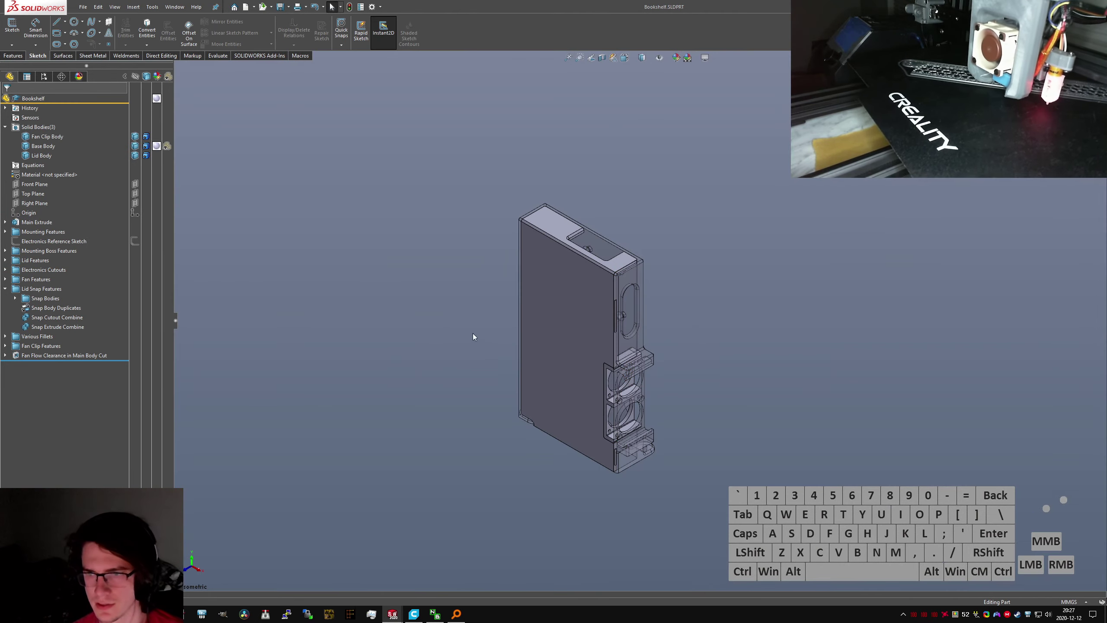
click(165, 149)
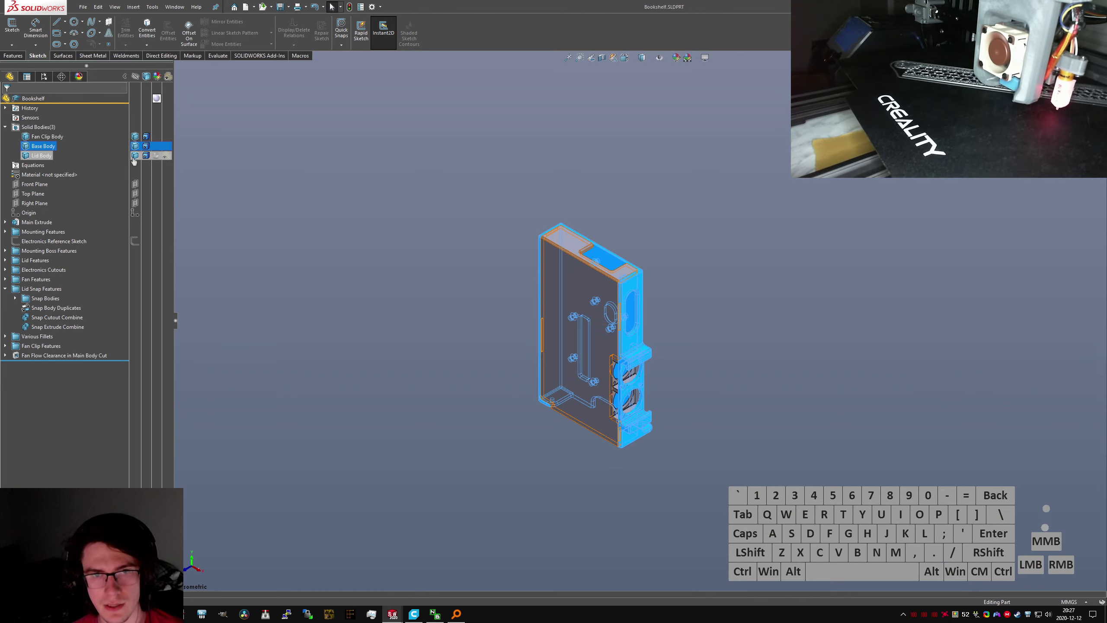
click(447, 333)
Start a symmetric two-distance chamfer of 3 mm on the end edges of both snap grooves in the side wall opposite the fan mount
text(s)
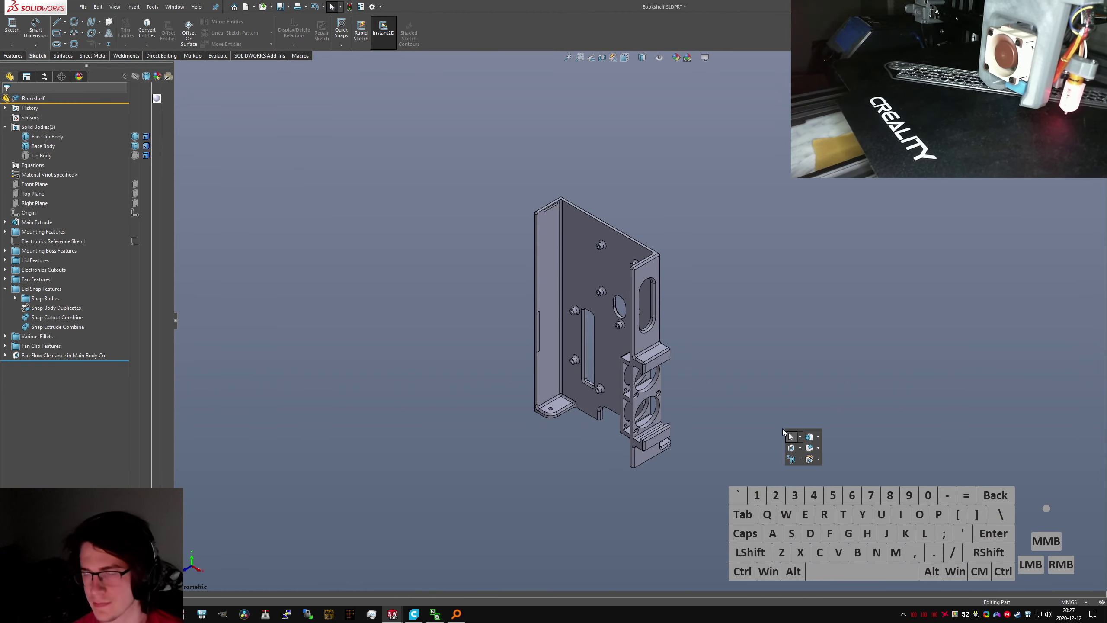
text(r)
key(Return)
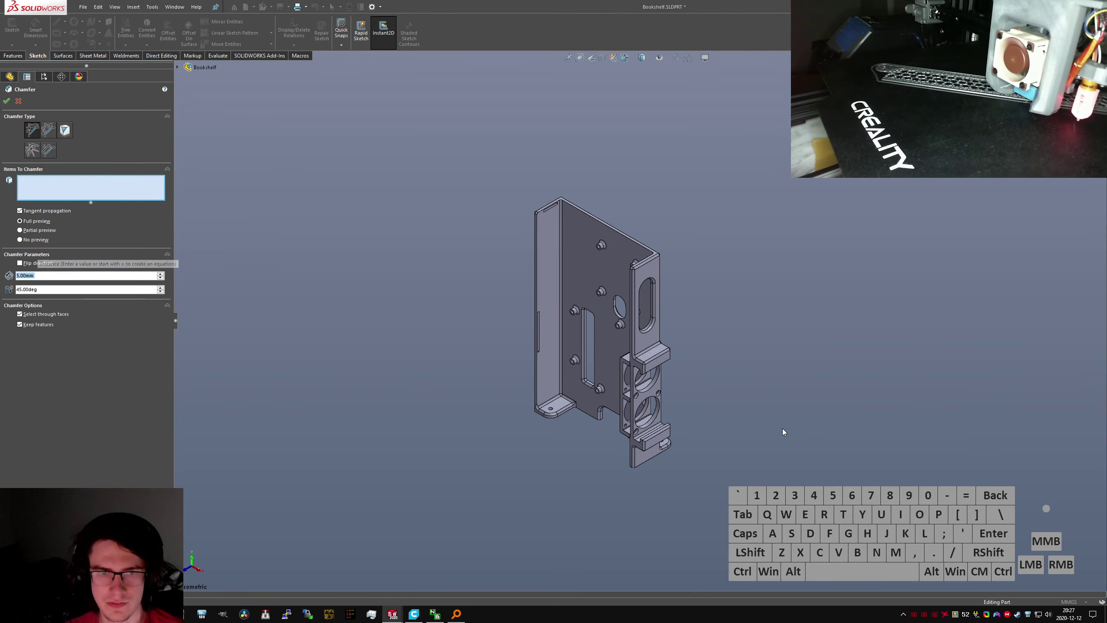
click(48, 130)
scroll(551, 350, down, 5)
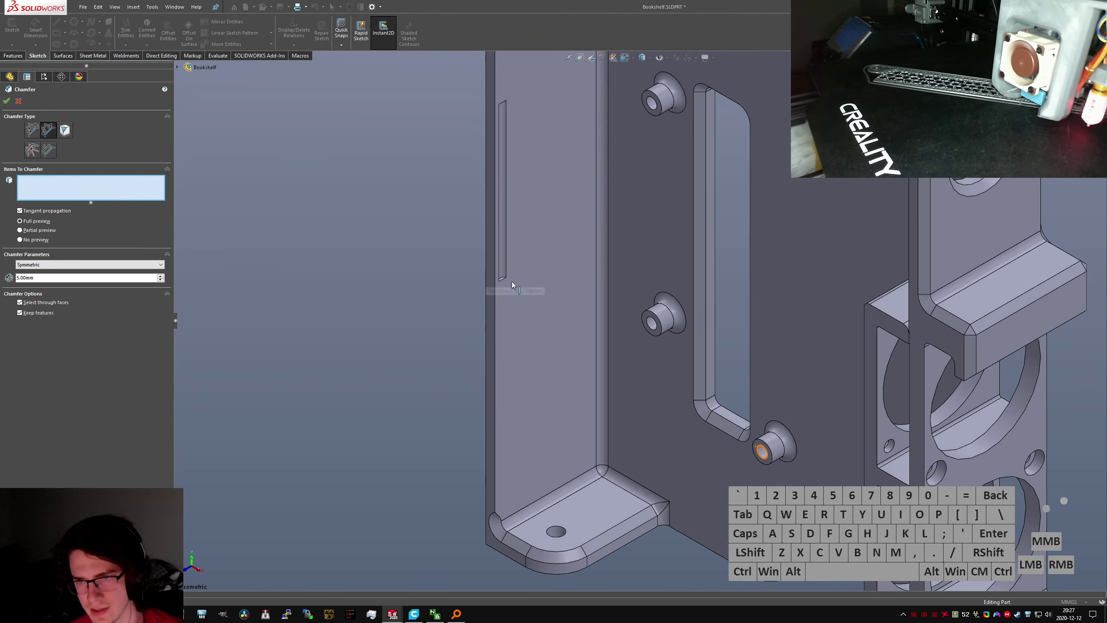
click(503, 104)
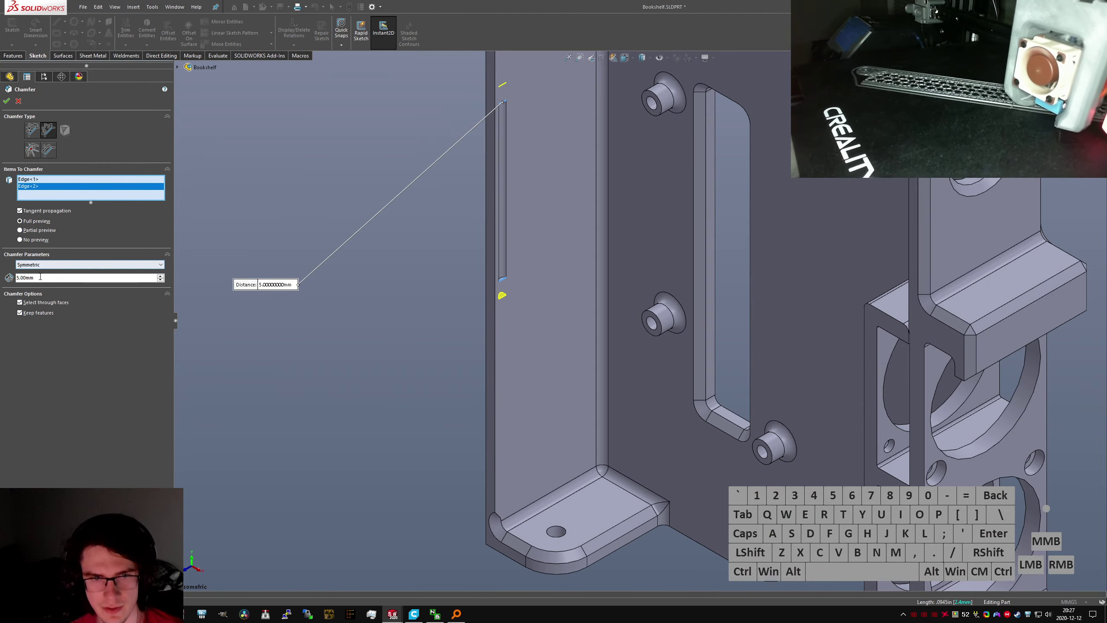
scroll(551, 188, up, 5)
scroll(605, 123, down, 5)
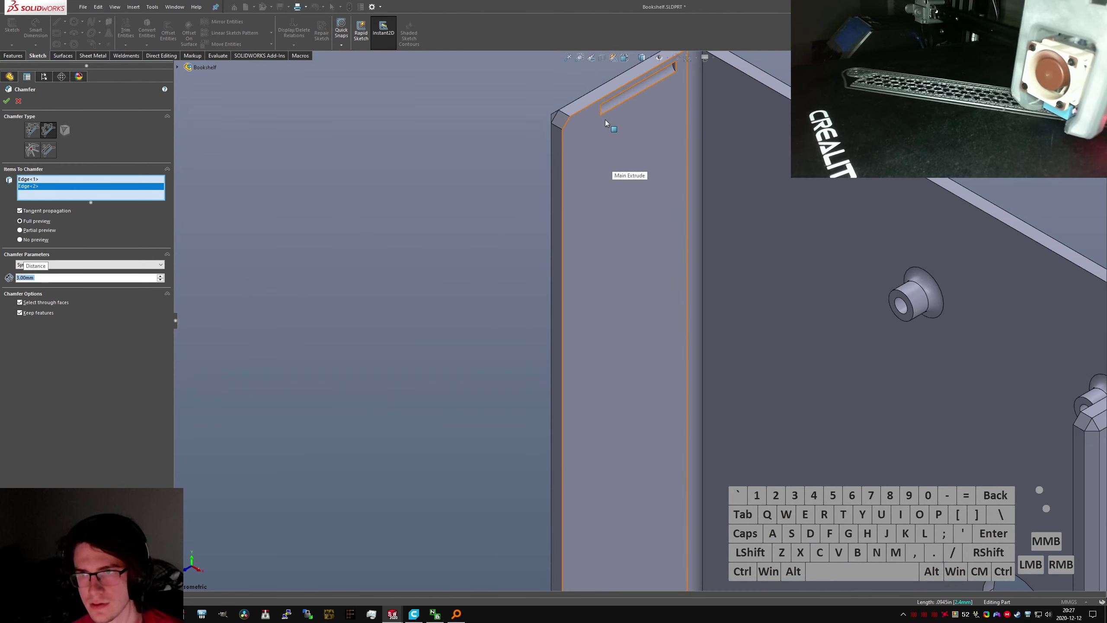
click(600, 110)
click(676, 112)
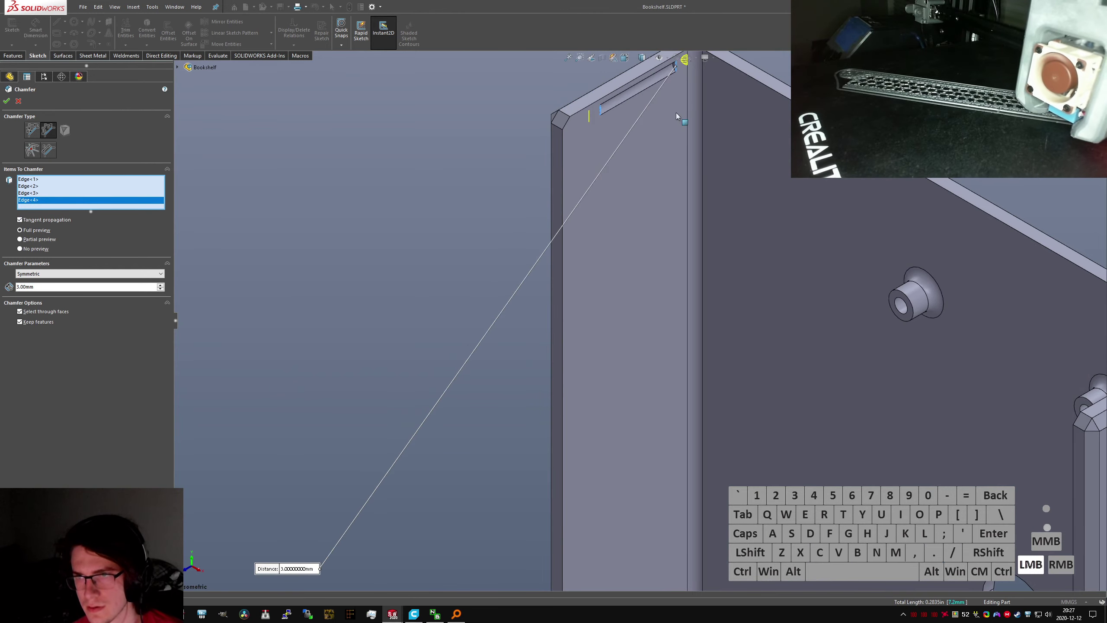
Add both end edges of the snap groove beside the fan-side wall's long rounded slot to the chamfer
scroll(716, 426, up, 5)
middle_drag(716, 427, 648, 395)
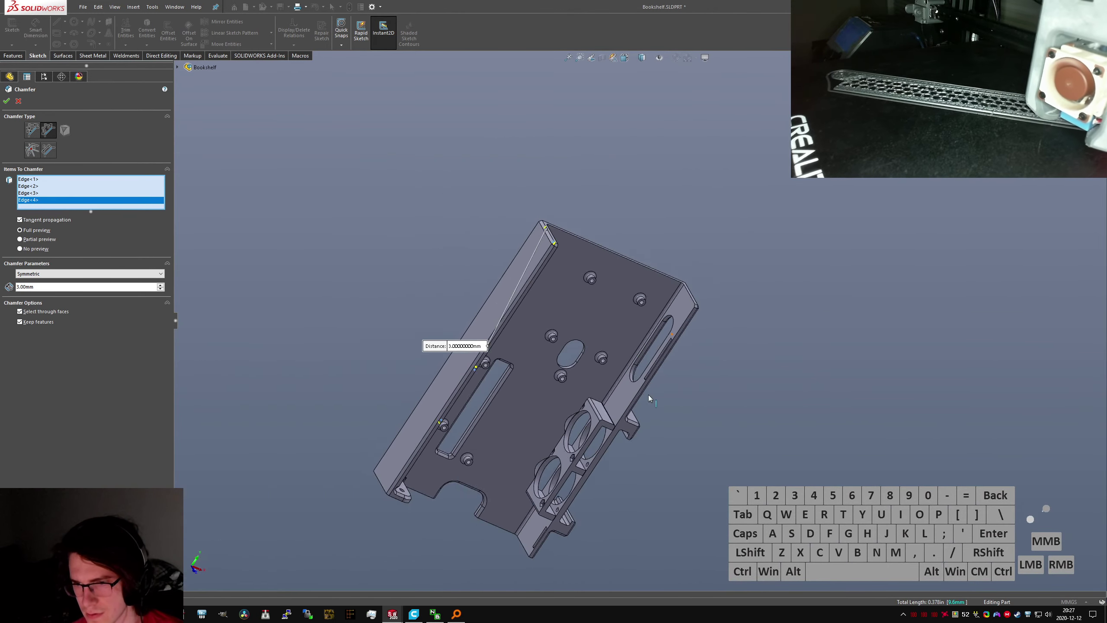
scroll(628, 310, down, 5)
scroll(664, 271, down, 3)
click(664, 270)
scroll(667, 270, up, 5)
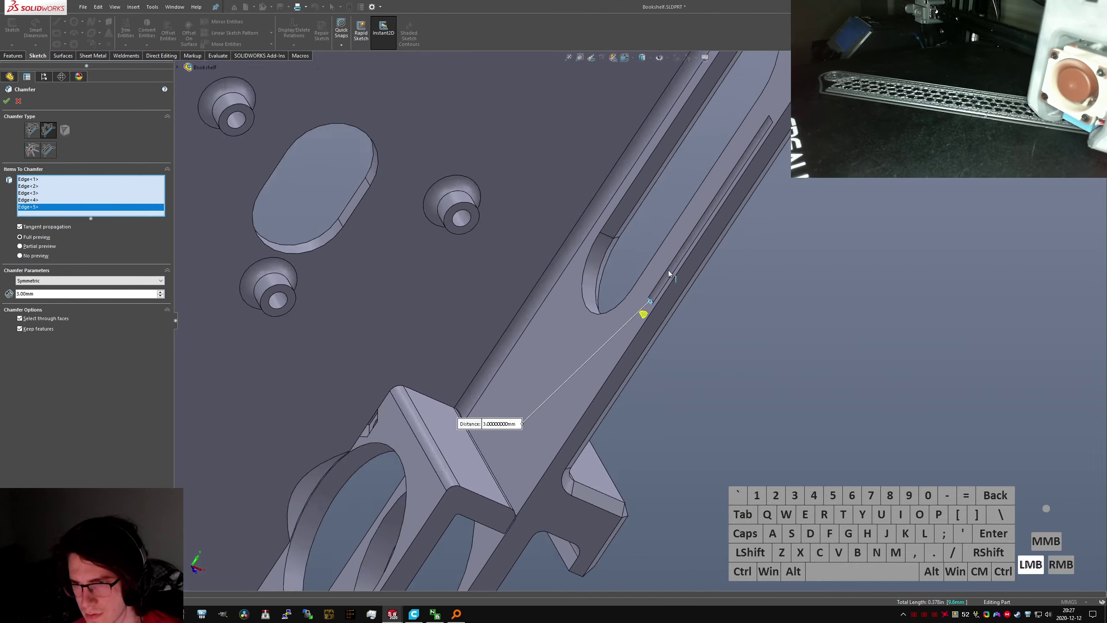
scroll(692, 236, down, 5)
scroll(673, 290, down, 2)
click(671, 293)
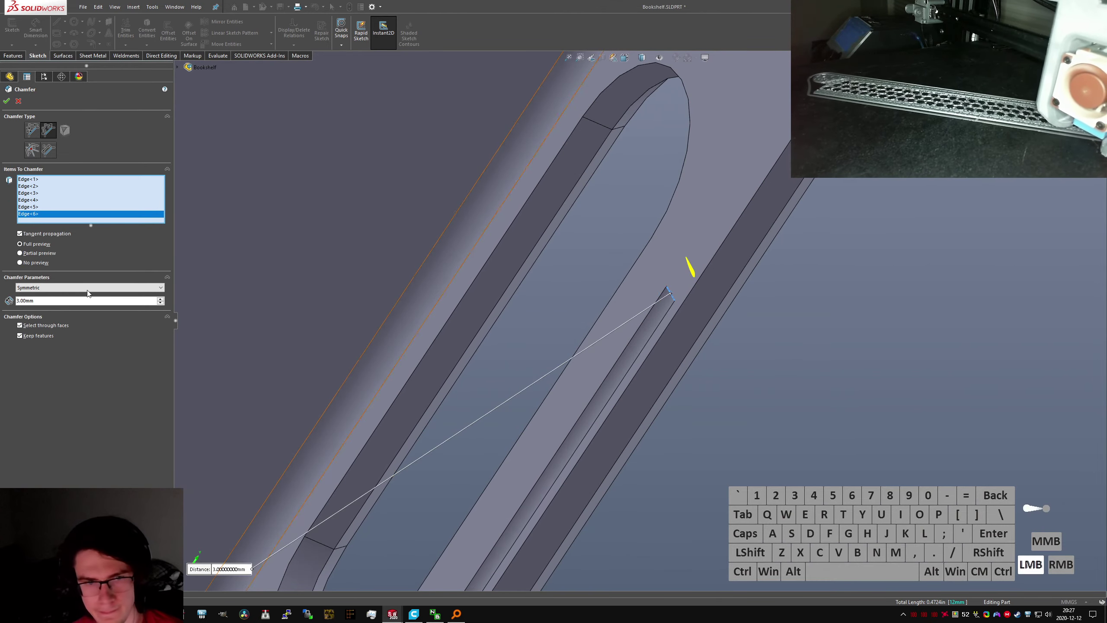
Add both end edges of the snap groove below the fan mount, set the chamfer distance to 2 mm and apply it
scroll(598, 346, up, 8)
scroll(554, 429, down, 5)
scroll(554, 431, down, 5)
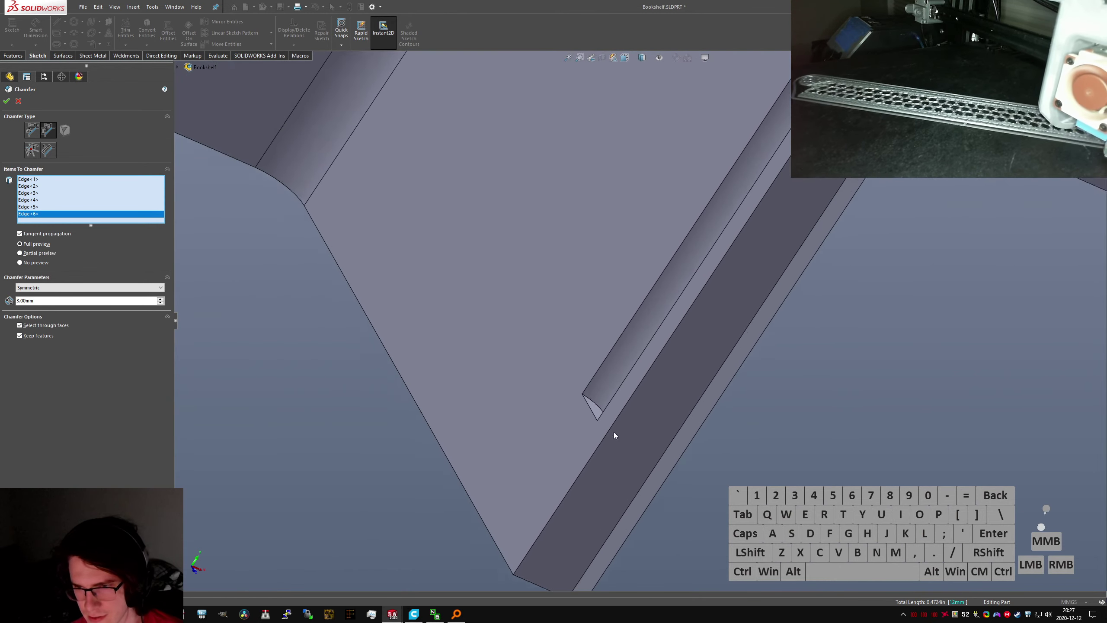
click(589, 402)
scroll(589, 401, up, 6)
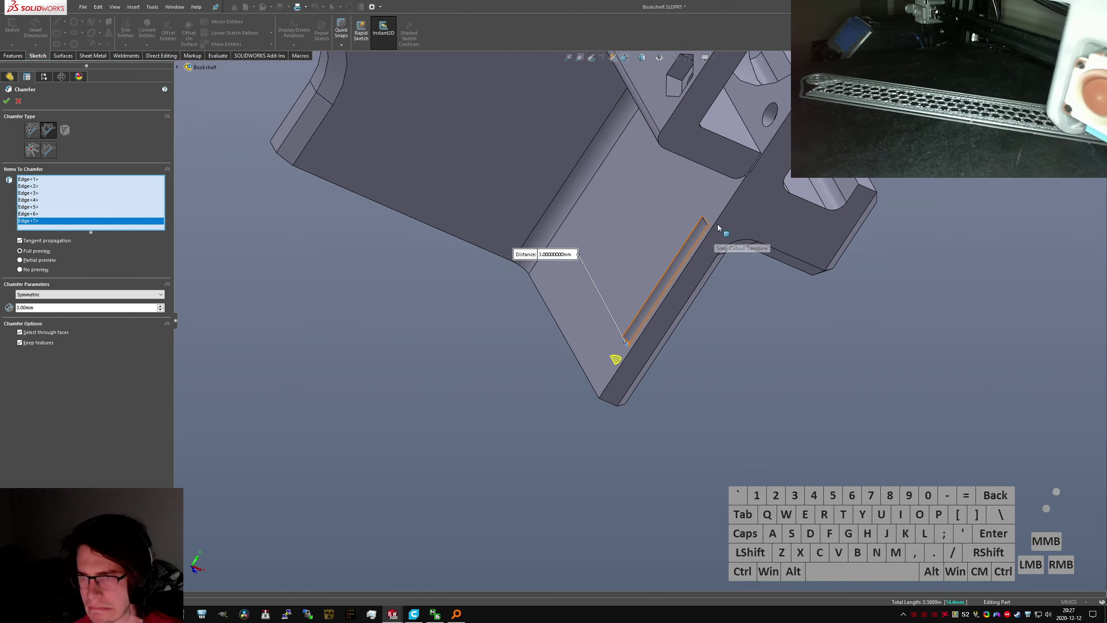
click(706, 225)
double_click(53, 313)
text(2)
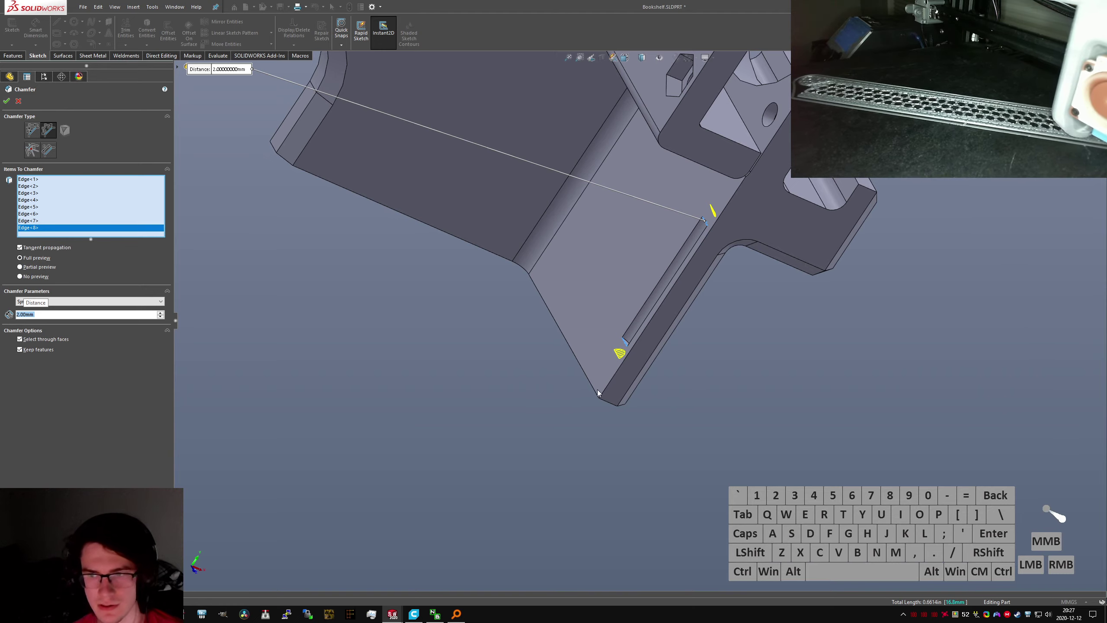
scroll(598, 393, down, 5)
middle_drag(592, 386, 548, 315)
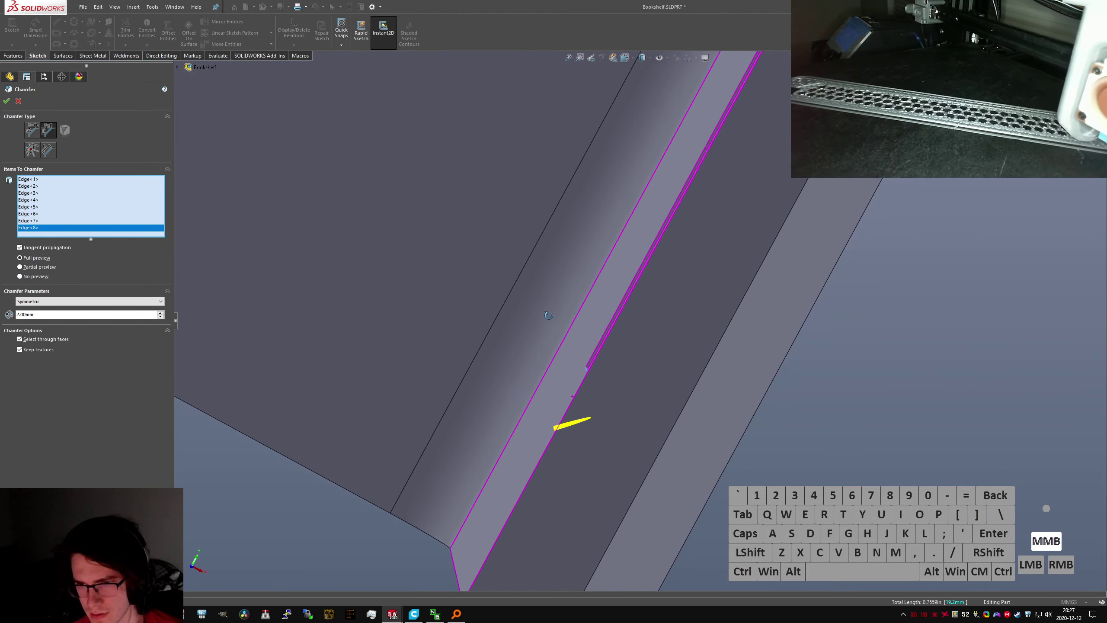
scroll(601, 450, up, 6)
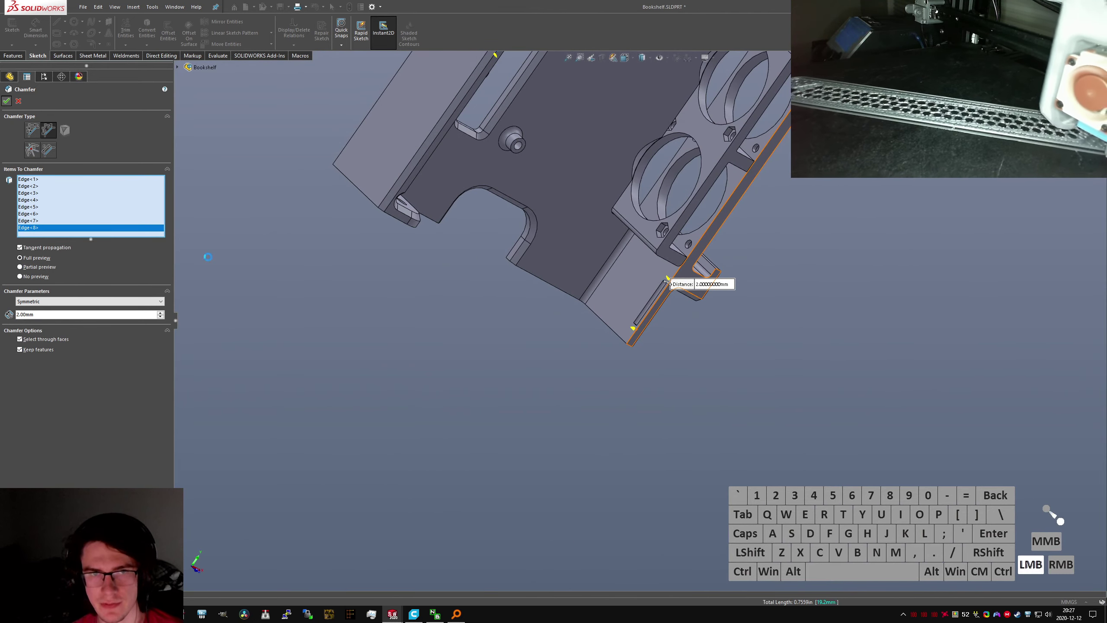
Inspect the chamfered snap groove below the fan mount and save the Bookshelf part
key(ctrl+6)
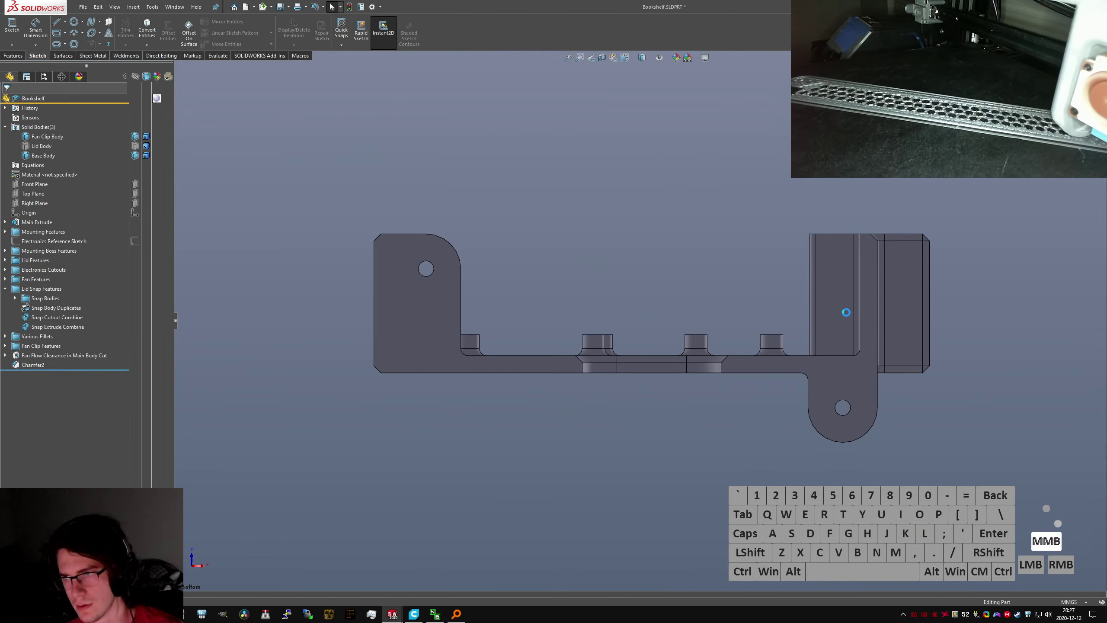
mouse_move(845, 312)
middle_down()
mouse_move(951, 359)
mouse_move(958, 387)
mouse_move(696, 345)
mouse_move(833, 329)
middle_up()
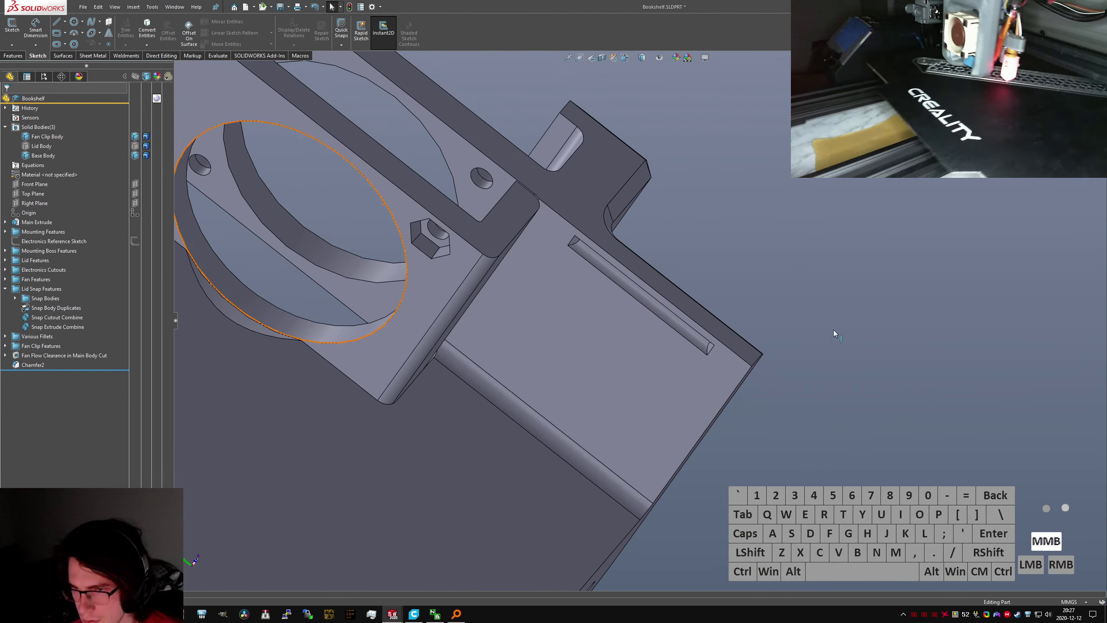
key(ctrl+s)
Switch to the Top Level assembly and view the open Bookshelf with its circuit boards
key(ctrl+Tab)
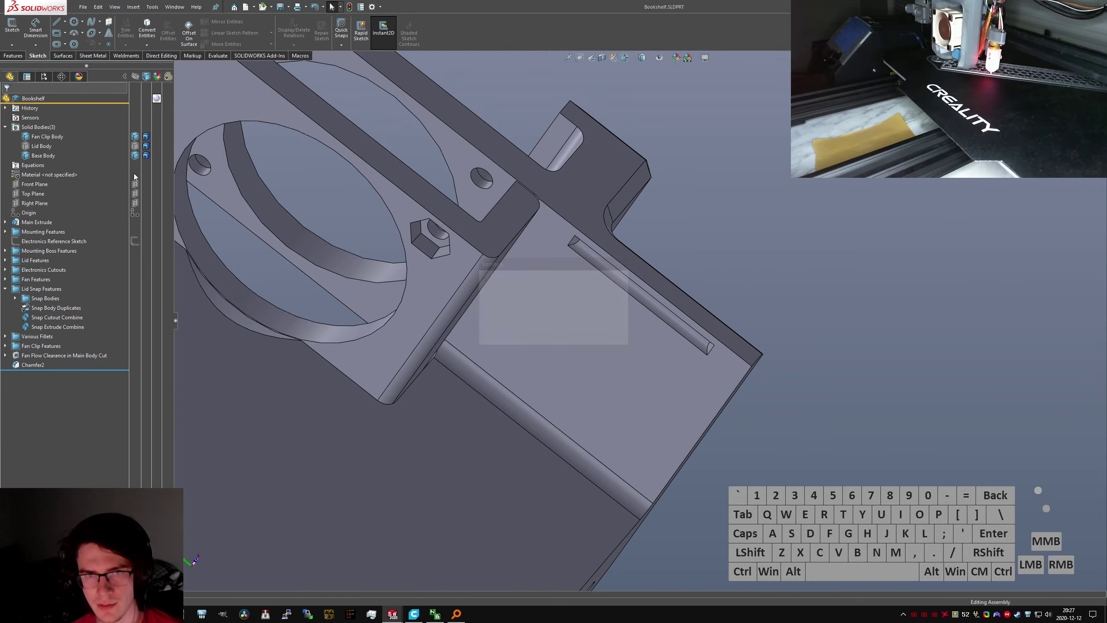
scroll(649, 329, up, 6)
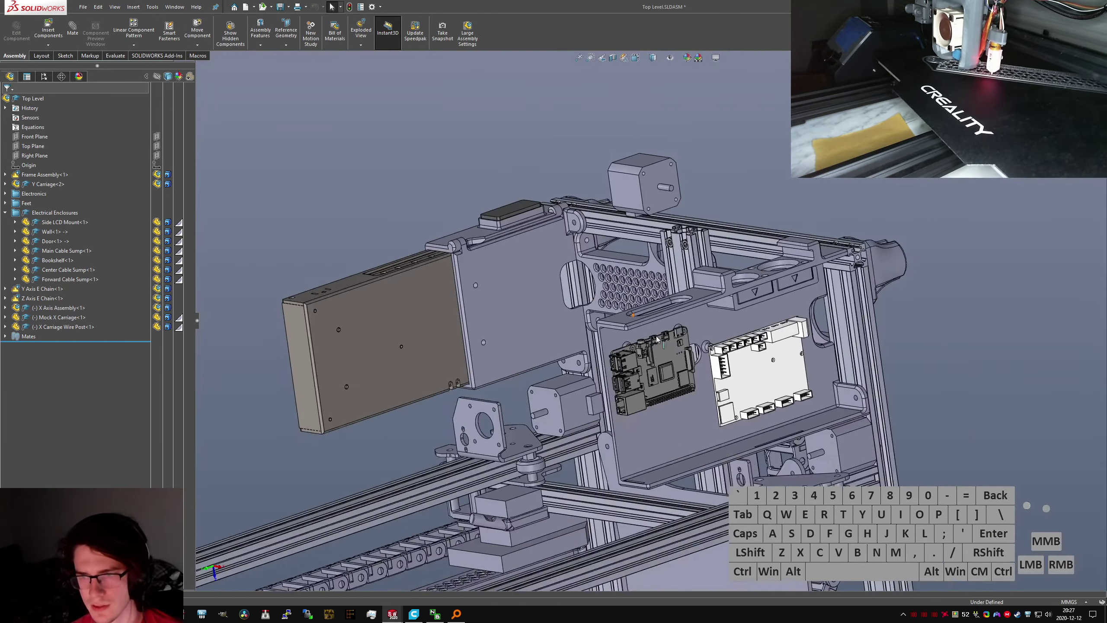
scroll(638, 323, down, 2)
scroll(638, 323, up, 2)
middle_drag(638, 324, 698, 274)
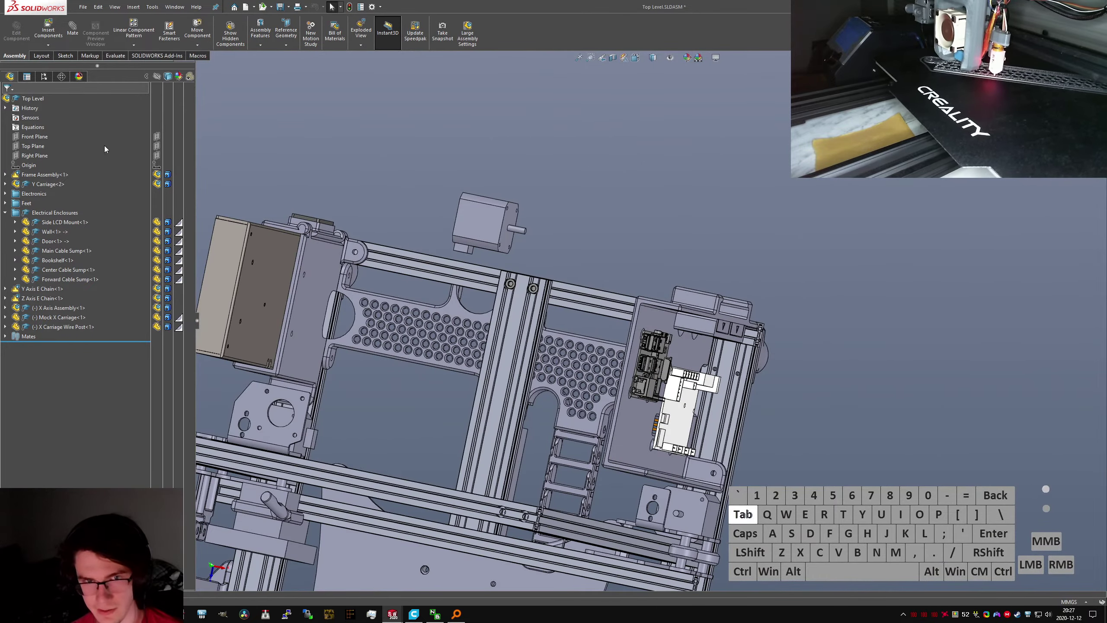
Switch to the Bookshelf part and make the Base Body transparent
key(ctrl+Tab)
click(135, 147)
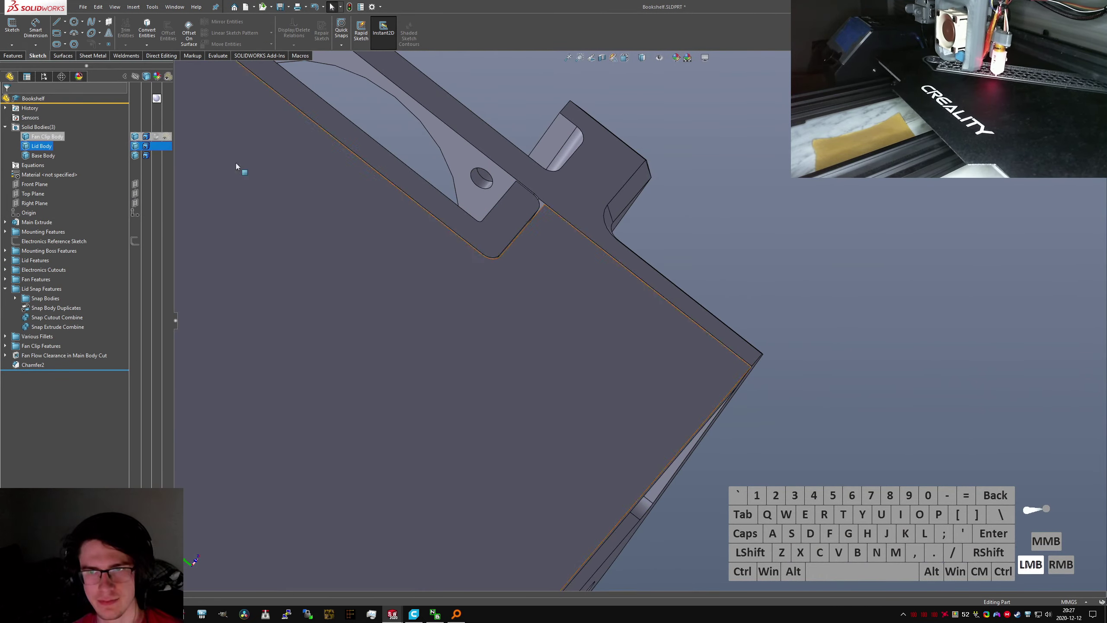
click(236, 162)
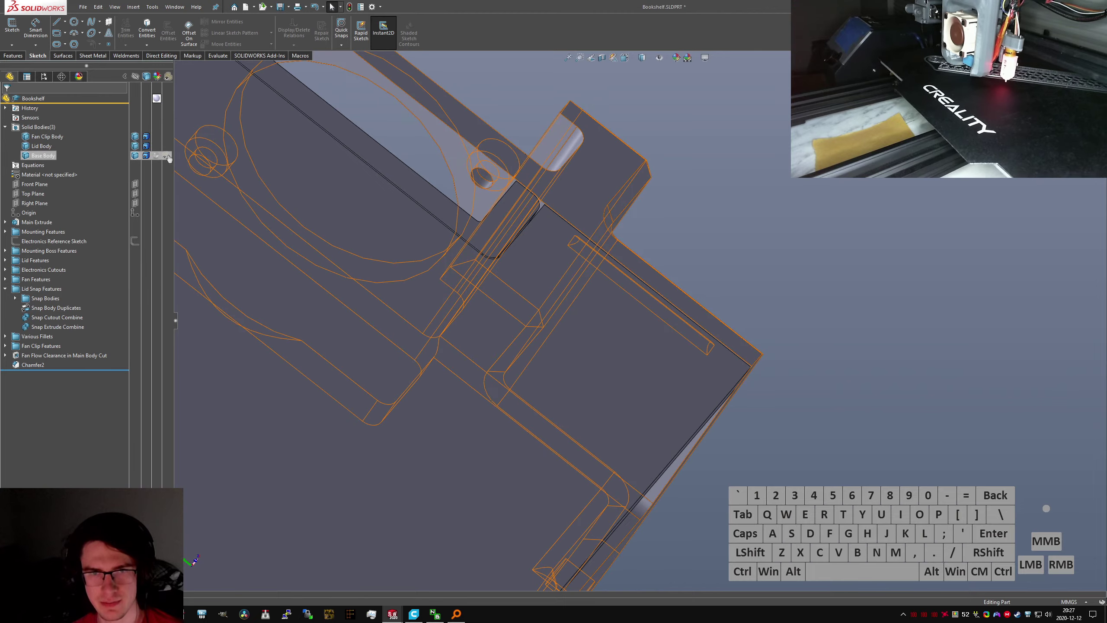
click(166, 156)
click(805, 220)
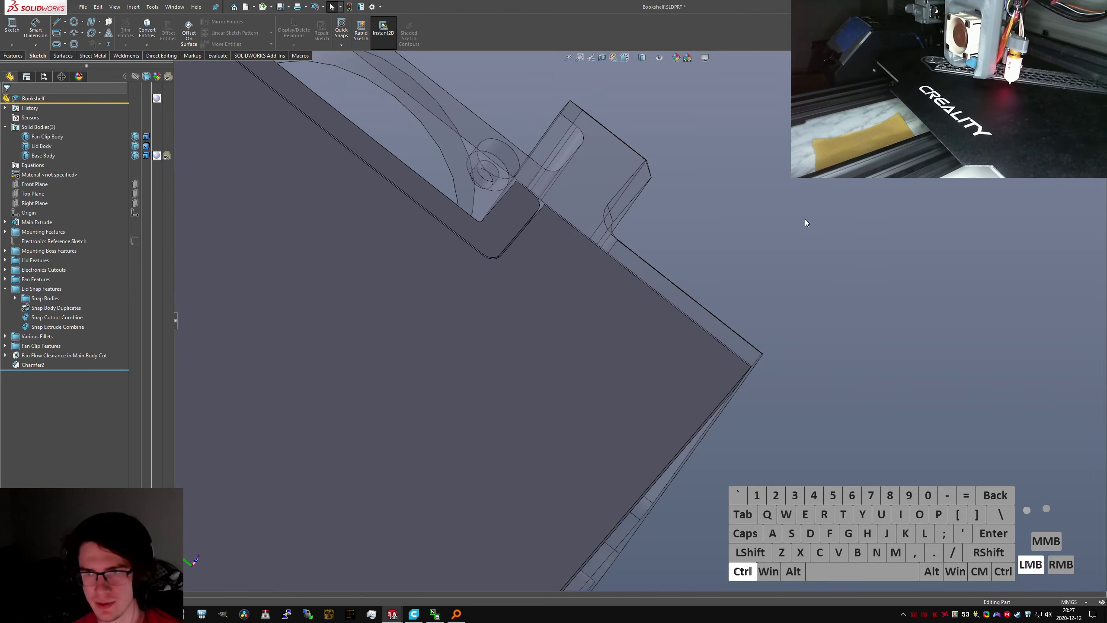
Switch to the Top Level assembly and examine the Bookshelf lid and port opening through the transparent base
key(ctrl+Tab)
scroll(699, 330, up, 1)
scroll(698, 330, down, 6)
middle_click(607, 226)
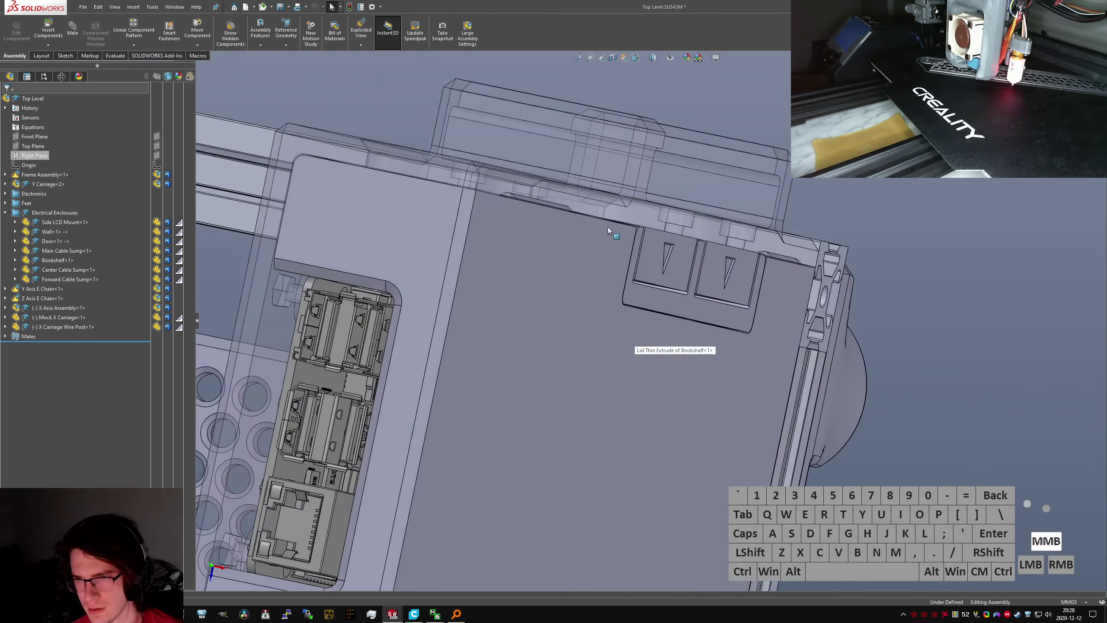
mouse_move(607, 226)
middle_down()
mouse_move(422, 275)
mouse_move(607, 247)
middle_up()
scroll(607, 247, up, 6)
scroll(652, 169, down, 7)
middle_click(652, 168)
middle_drag(652, 169, 647, 142)
scroll(654, 115, down, 6)
middle_click(653, 115)
scroll(611, 224, up, 10)
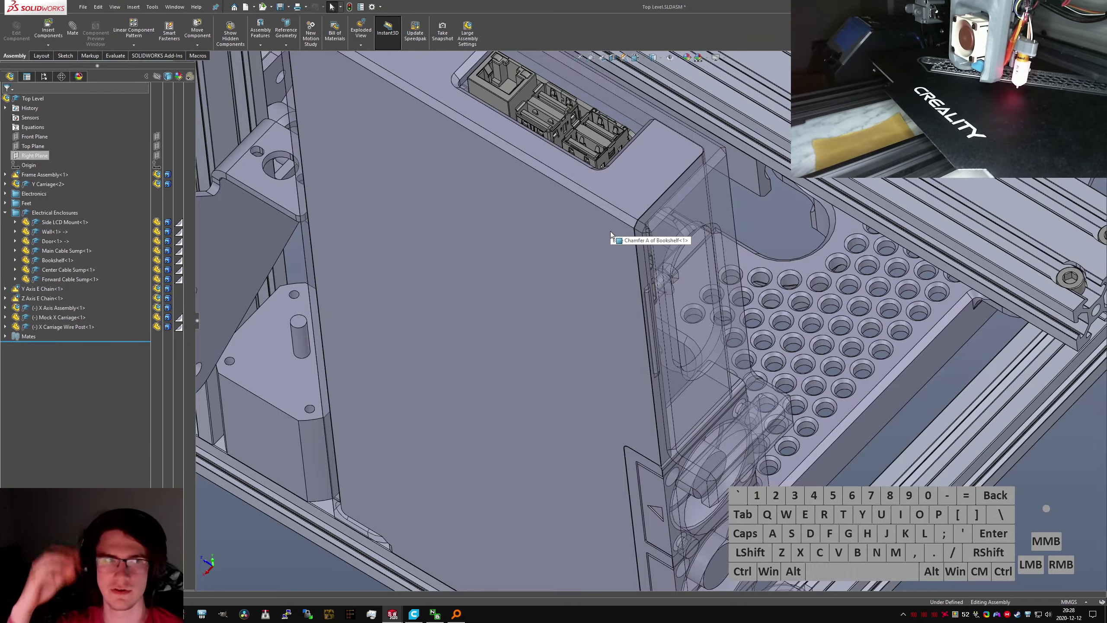
scroll(602, 334, up, 5)
scroll(615, 373, down, 3)
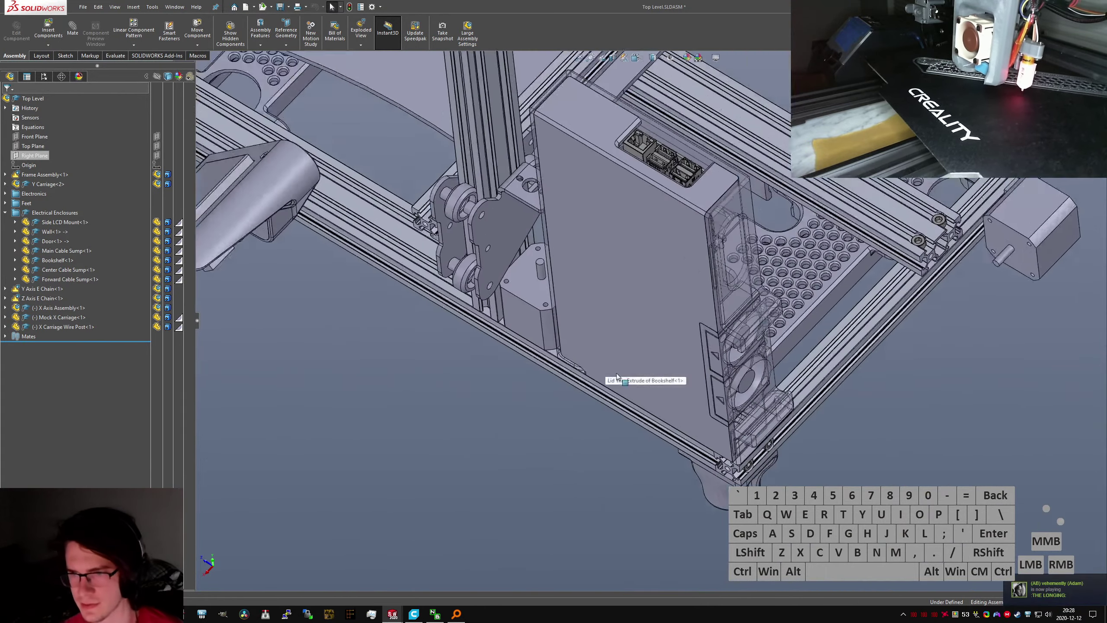
Examine the circuit board behind the transparent base and measure the distance between the long side walls of the stepper driver heatsink cutout
scroll(616, 373, down, 1)
scroll(768, 427, down, 4)
scroll(764, 427, up, 2)
middle_drag(767, 426, 826, 396)
scroll(676, 359, down, 3)
scroll(662, 335, up, 2)
scroll(829, 251, up, 2)
scroll(830, 251, down, 4)
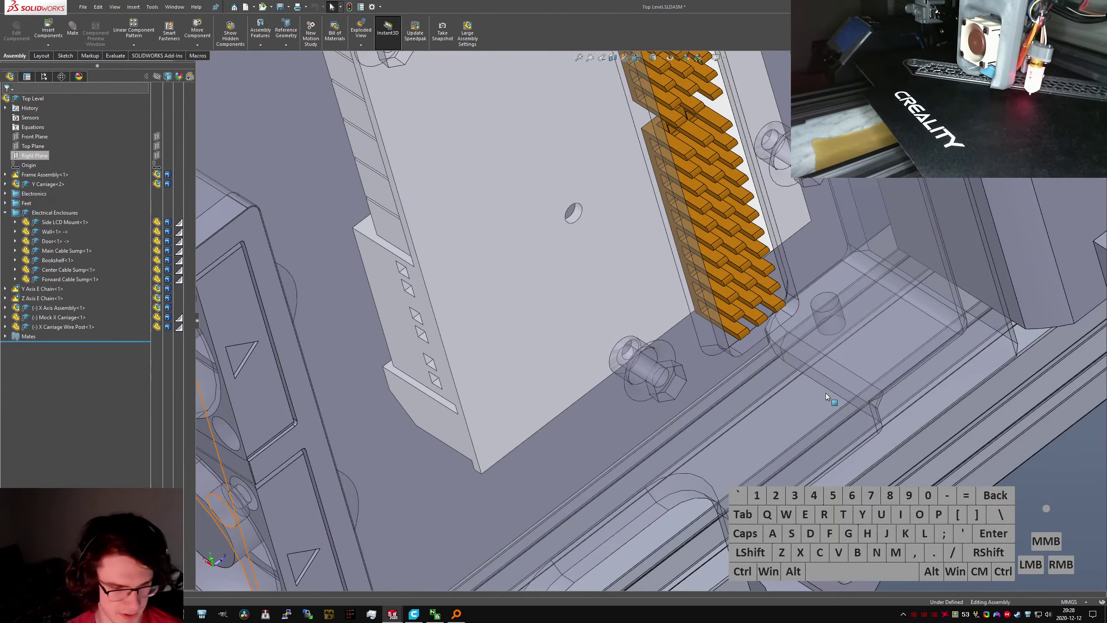
scroll(786, 281, down, 3)
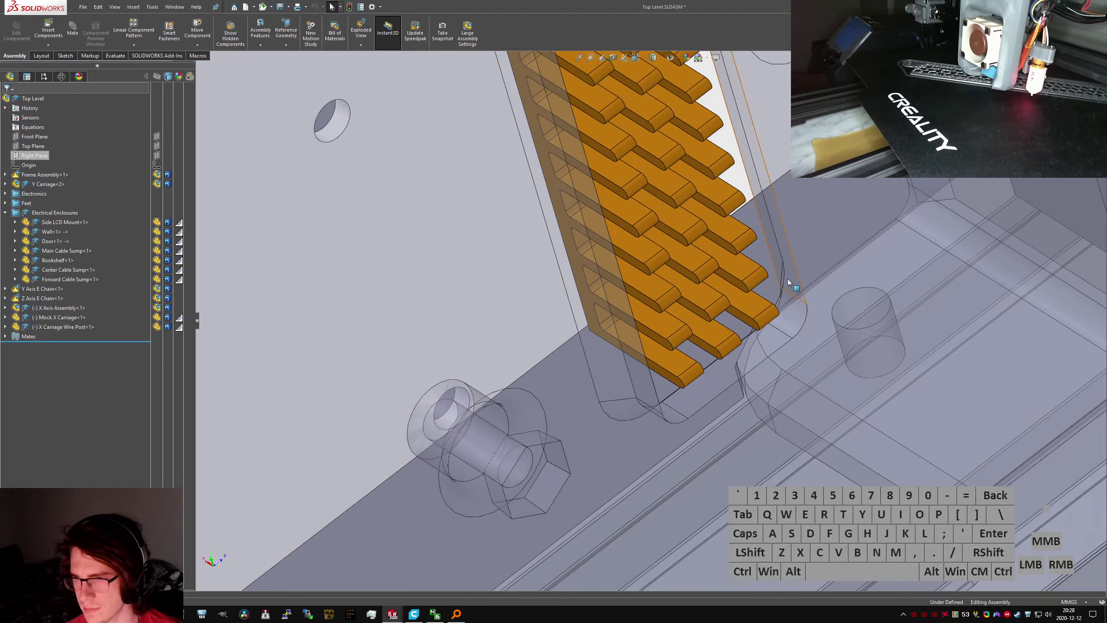
click(786, 281)
middle_drag(787, 281, 638, 350)
ctrl+click(639, 352)
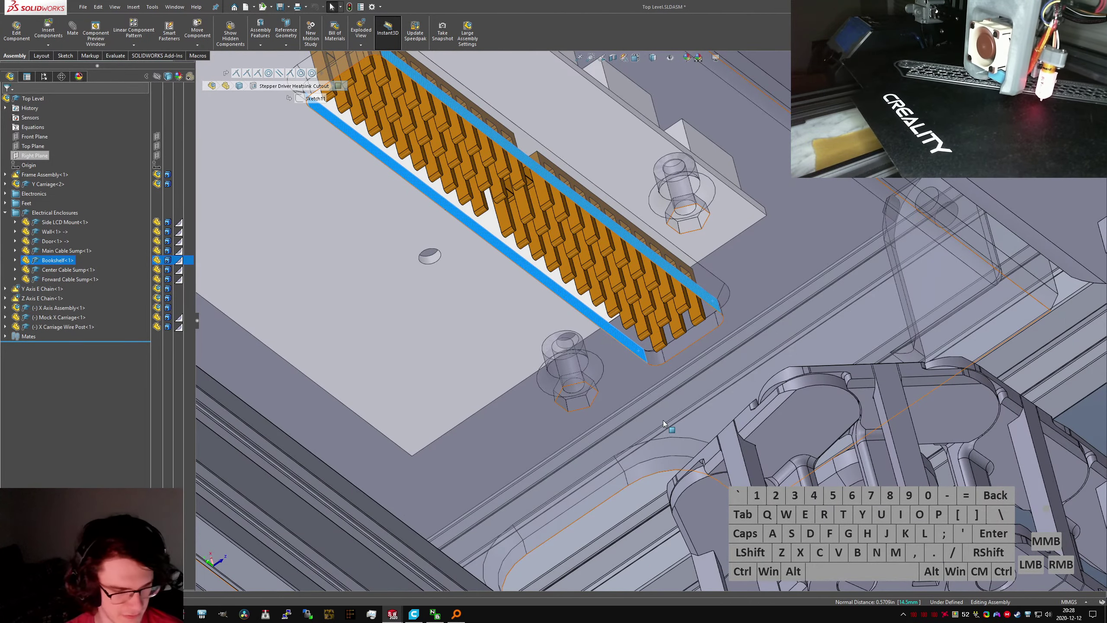
Clear the selection and examine how the Bookshelf sits on the printer frame from several sides
scroll(653, 421, up, 5)
middle_drag(653, 421, 718, 240)
scroll(553, 284, down, 3)
scroll(697, 283, up, 5)
scroll(681, 330, down, 5)
mouse_move(682, 330)
middle_down()
mouse_move(675, 357)
mouse_move(665, 327)
middle_up()
scroll(674, 355, up, 6)
scroll(653, 323, up, 4)
click(617, 454)
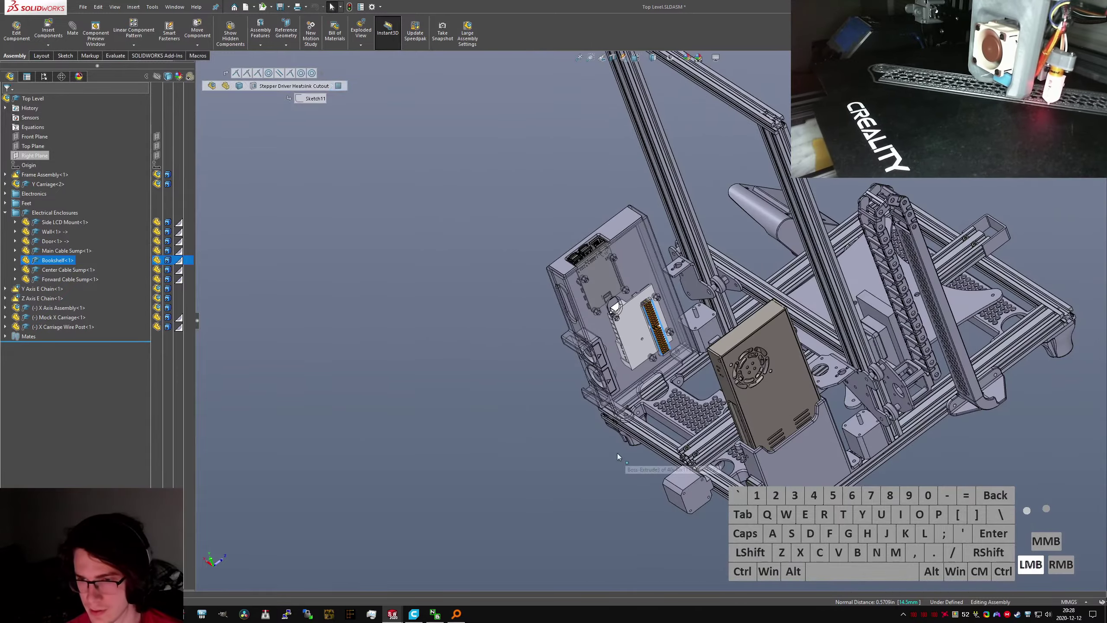
scroll(630, 282, down, 6)
middle_drag(630, 282, 916, 361)
scroll(918, 364, up, 5)
middle_drag(918, 410, 793, 385)
click(791, 387)
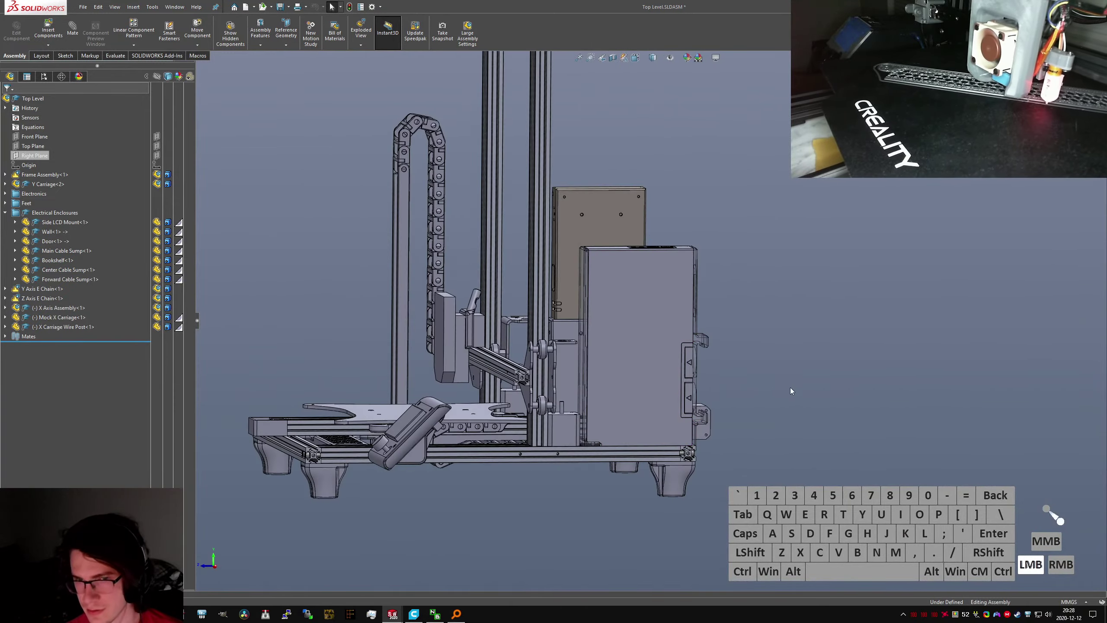
Switch back to the Bookshelf part, make the Base Body opaque again and save the part
key(ctrl+Tab)
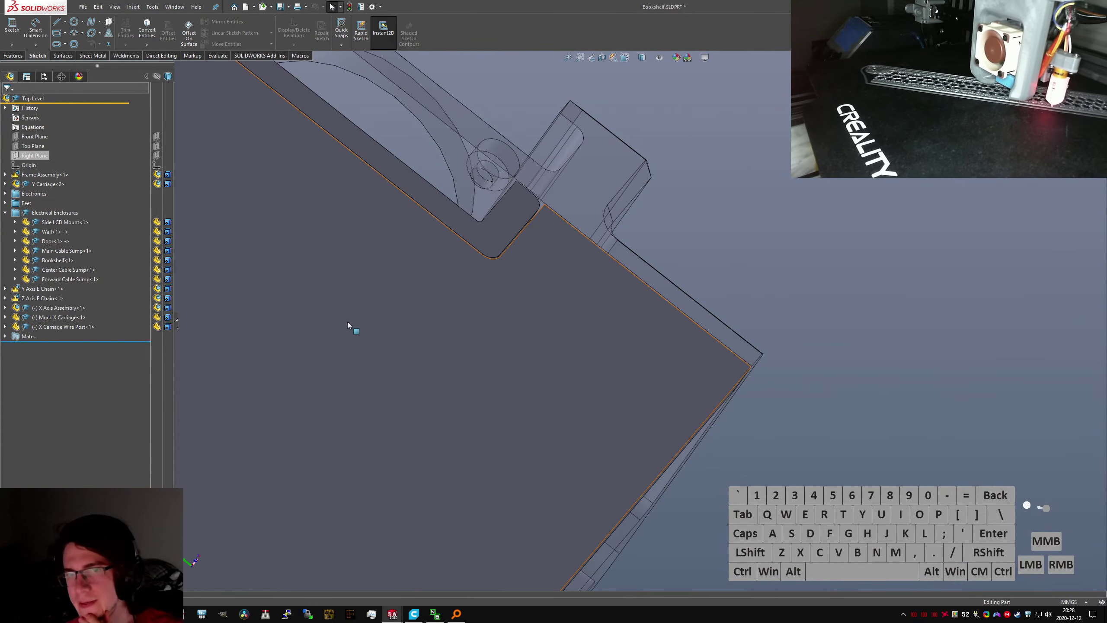
click(601, 186)
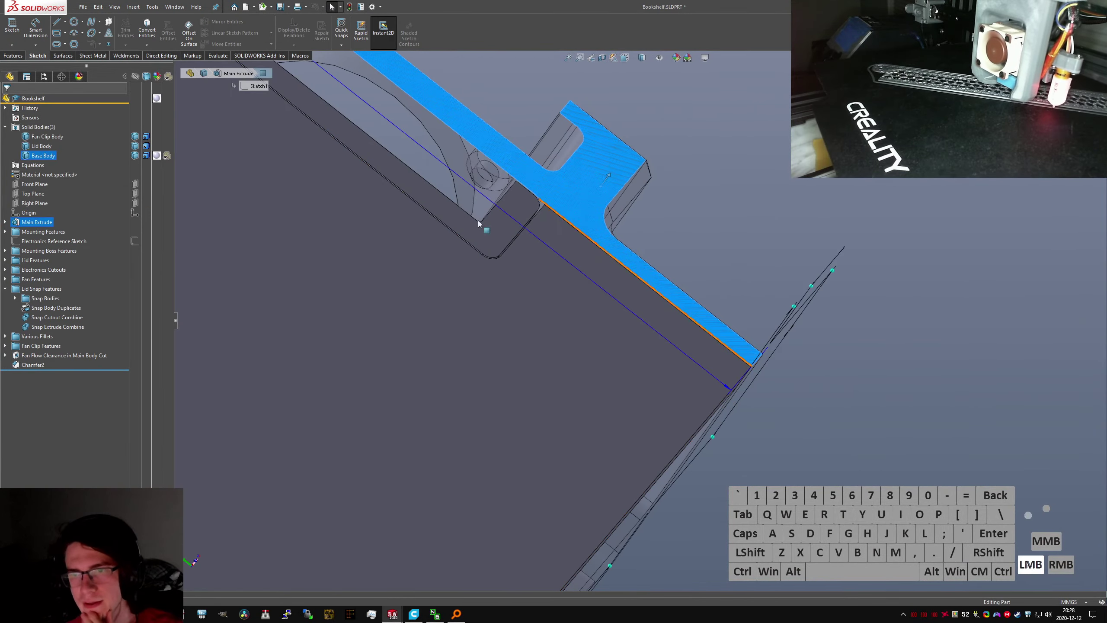
click(747, 175)
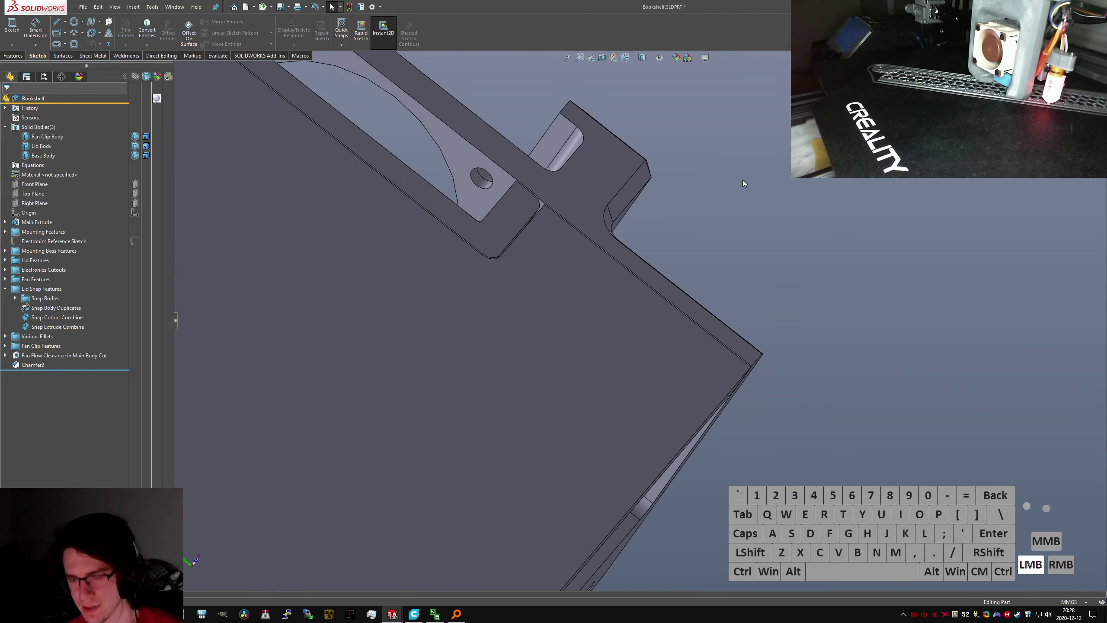
key(ctrl+7)
key(ctrl+s)
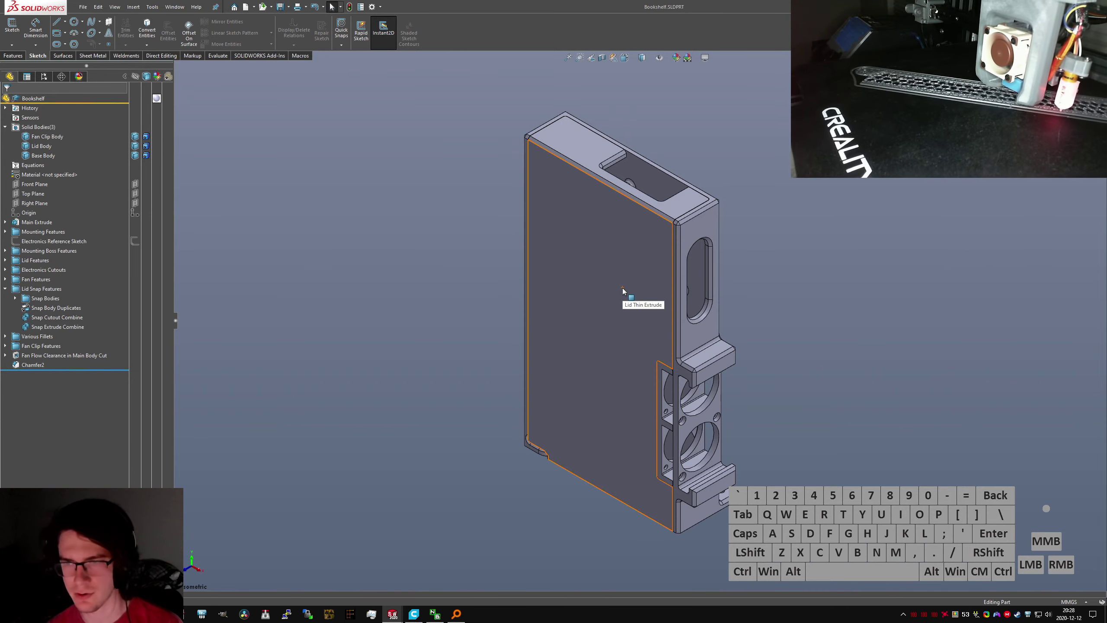
Examine the lid's seam in the case, from the notched lower corner up to the end with the port opening
scroll(622, 288, up, 7)
scroll(629, 287, down, 6)
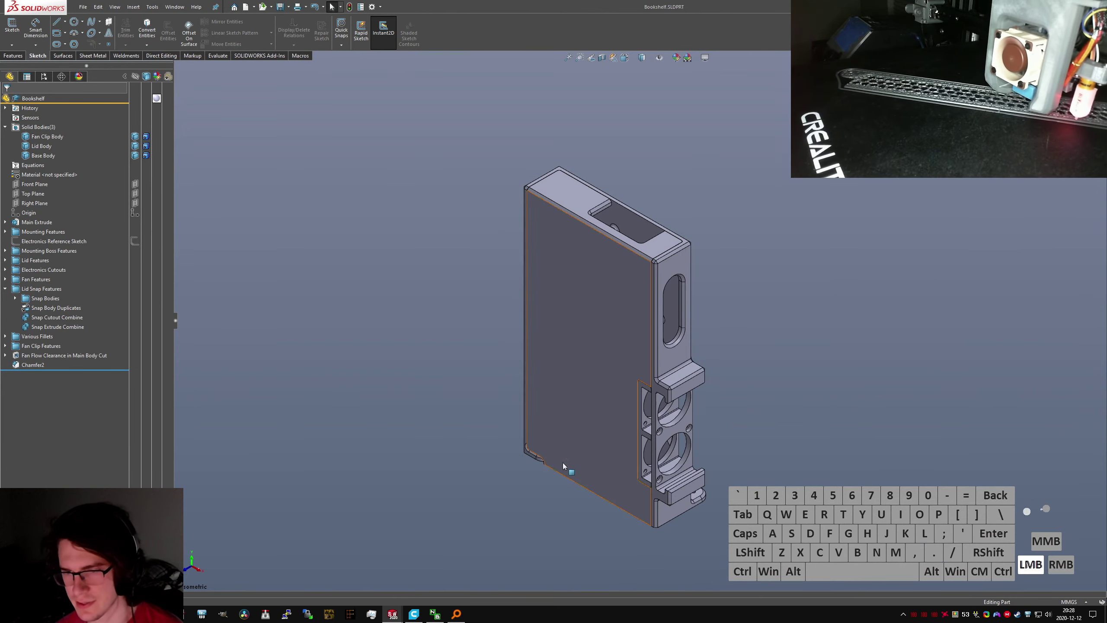
scroll(549, 383, down, 10)
middle_drag(536, 315, 512, 273)
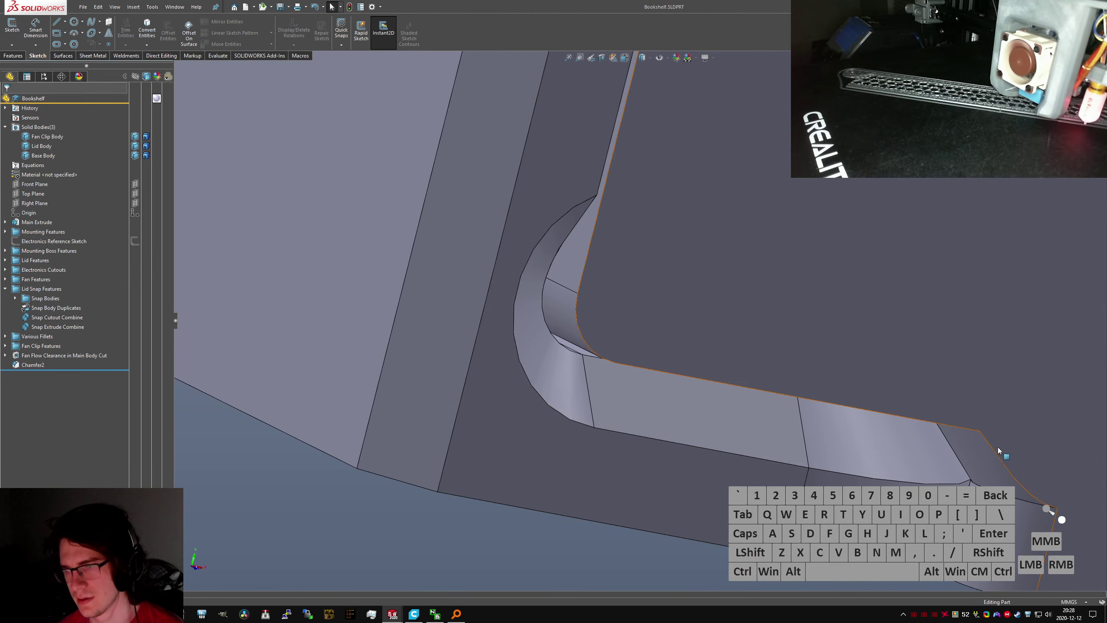
middle_drag(944, 403, 730, 229)
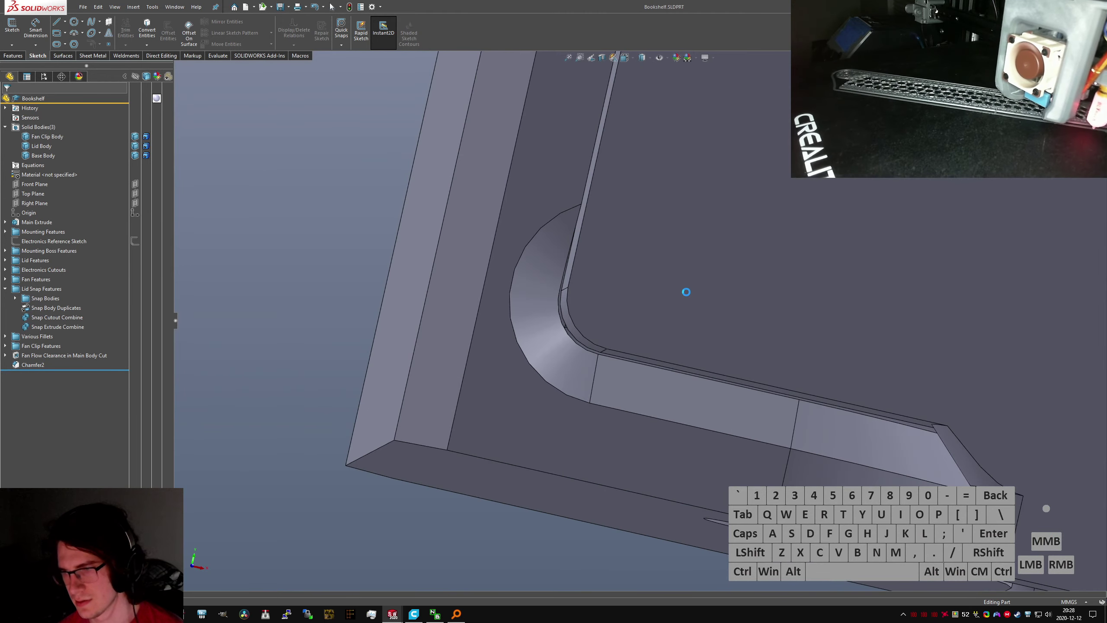
scroll(686, 291, up, 1)
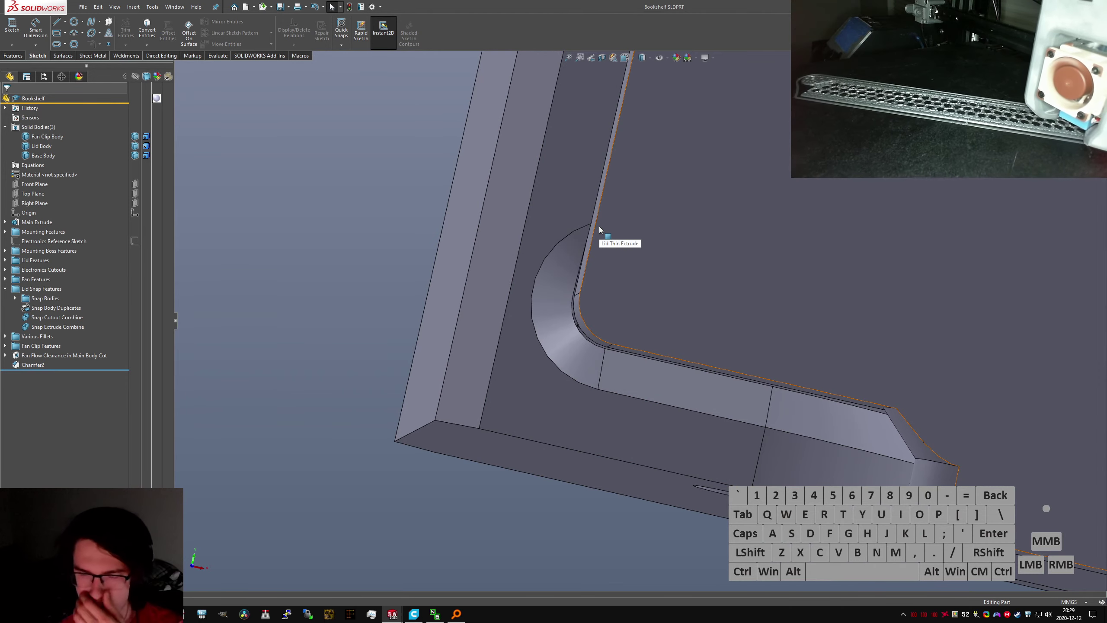
scroll(673, 300, up, 8)
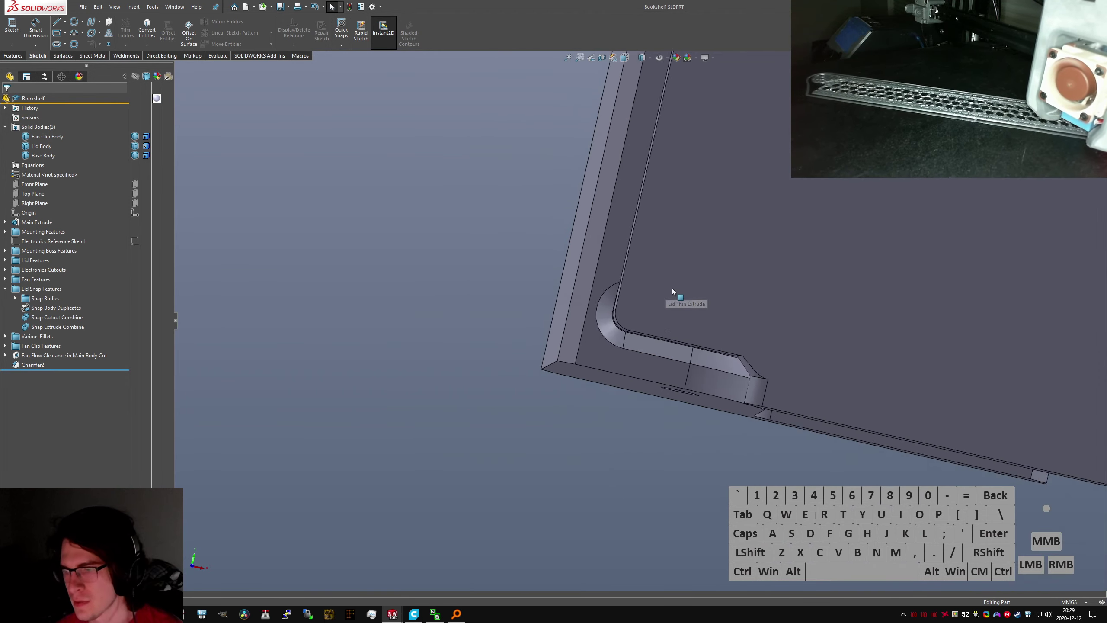
middle_drag(702, 191, 662, 311)
scroll(583, 150, down, 5)
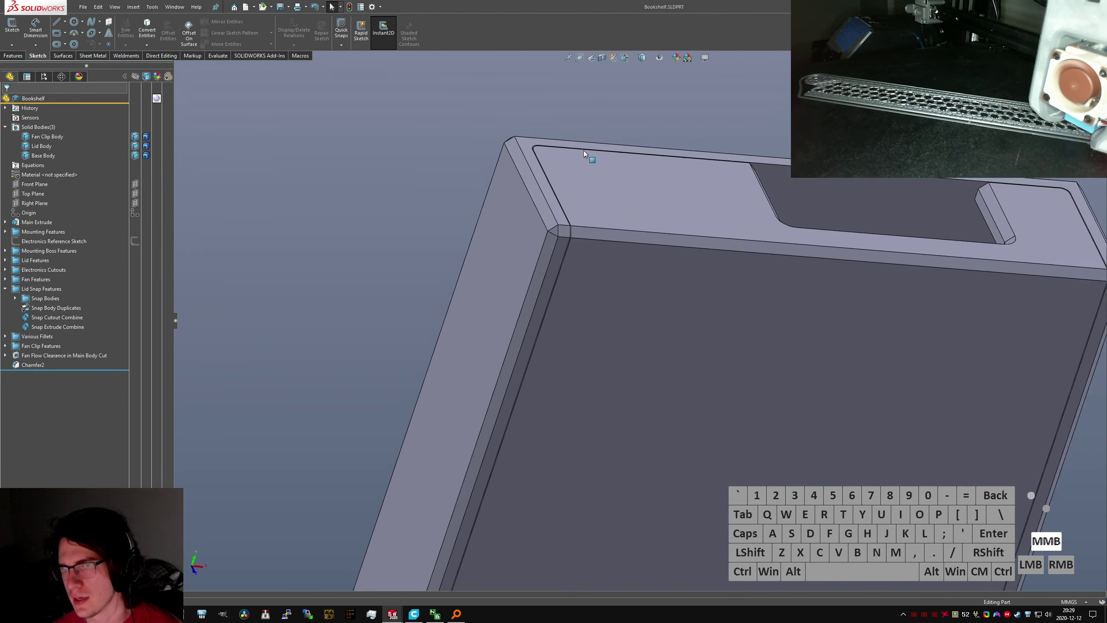
middle_drag(582, 150, 504, 154)
scroll(548, 248, up, 3)
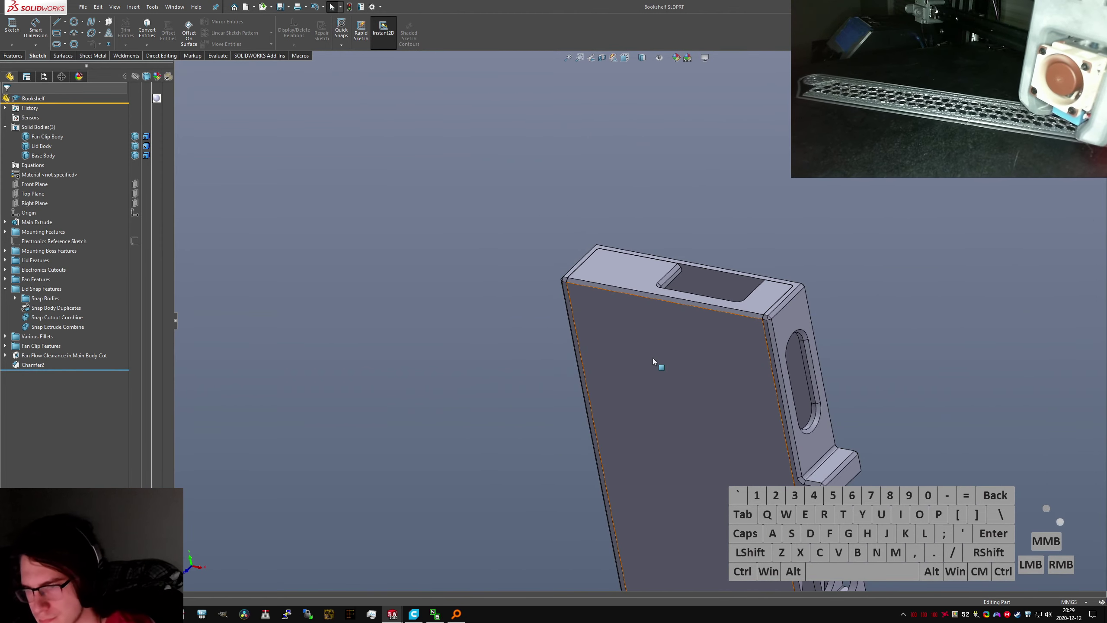
scroll(657, 366, up, 3)
scroll(706, 395, down, 2)
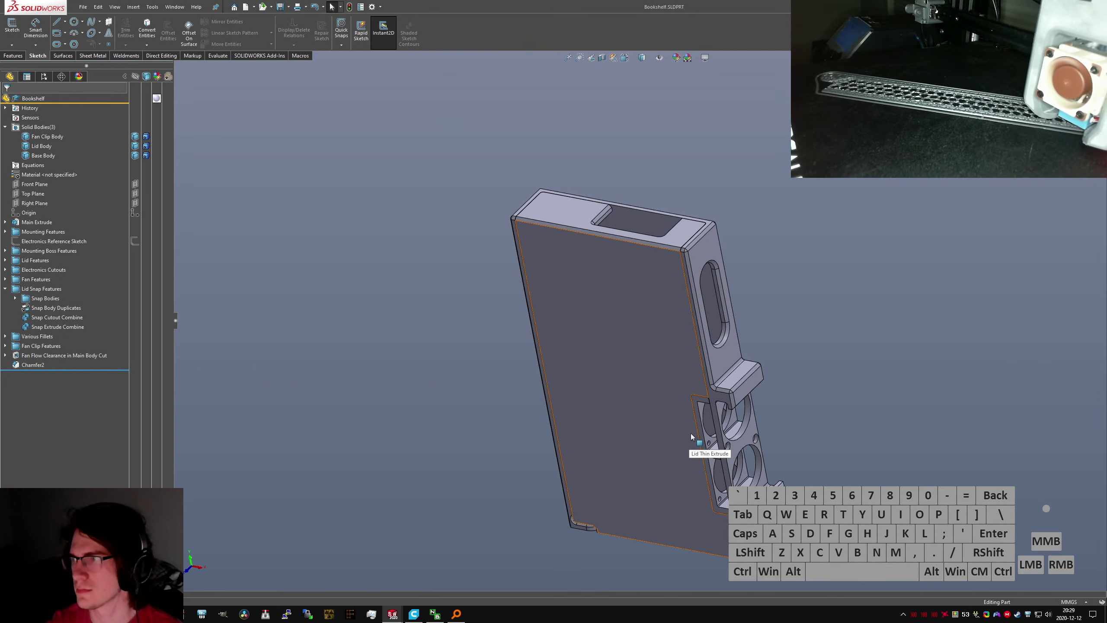
Examine the fan clip where it meets the lid cutout, the fan mount and the bar between the two fan openings
scroll(676, 429, up, 2)
scroll(675, 427, down, 5)
middle_drag(671, 414, 682, 363)
scroll(669, 362, down, 3)
scroll(662, 321, down, 3)
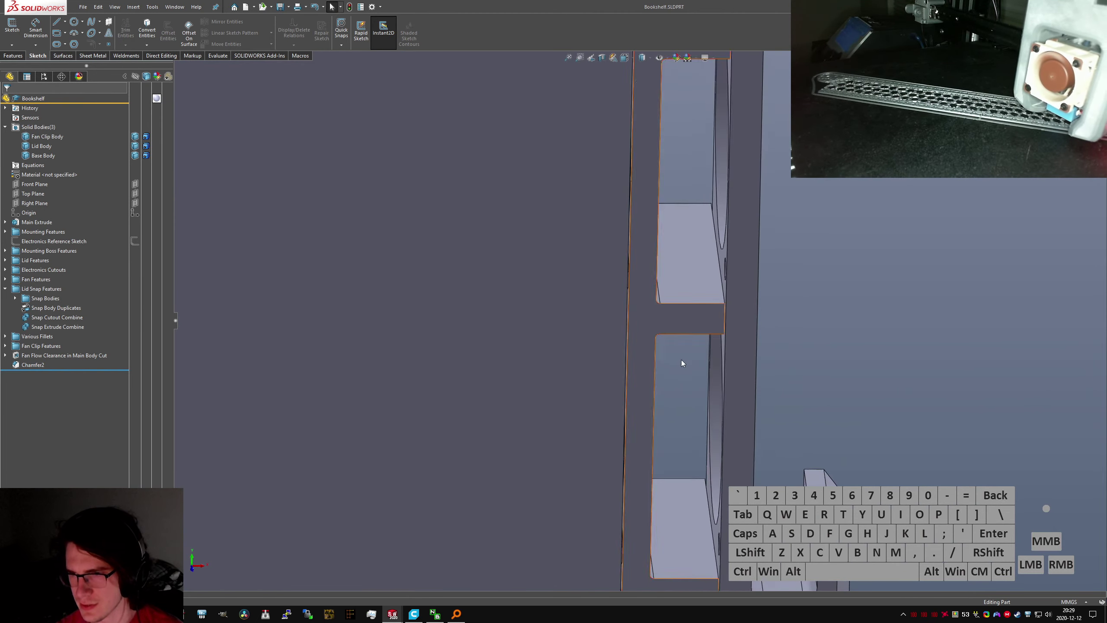
scroll(676, 312, up, 1)
mouse_move(675, 310)
middle_down()
mouse_move(696, 316)
mouse_move(601, 322)
mouse_move(568, 336)
mouse_move(643, 305)
mouse_move(666, 318)
middle_up()
click(636, 306)
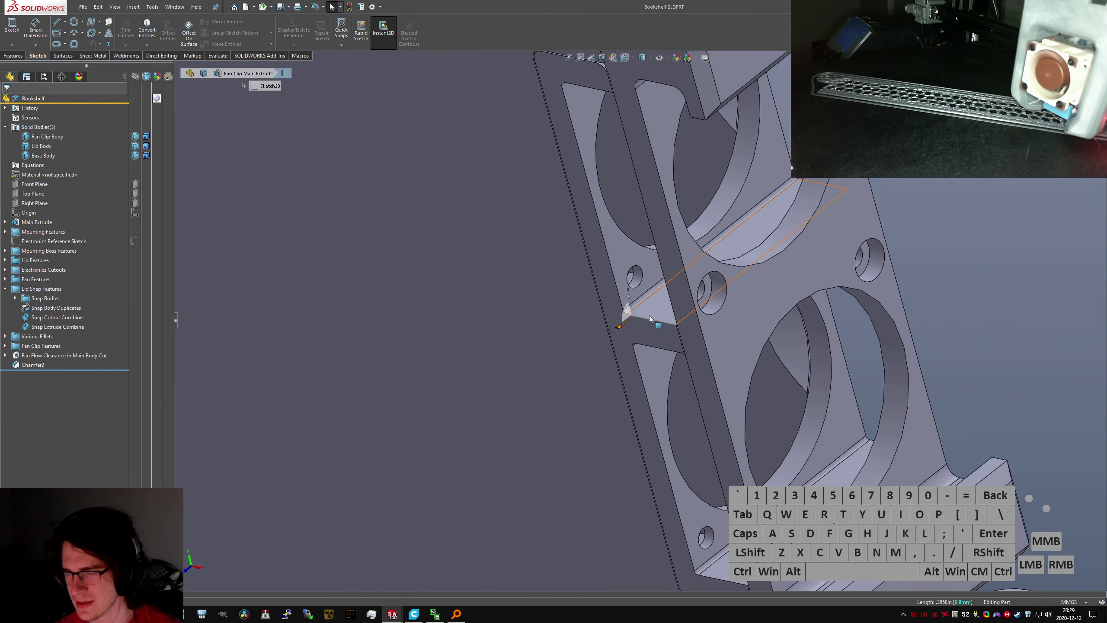
scroll(649, 318, up, 5)
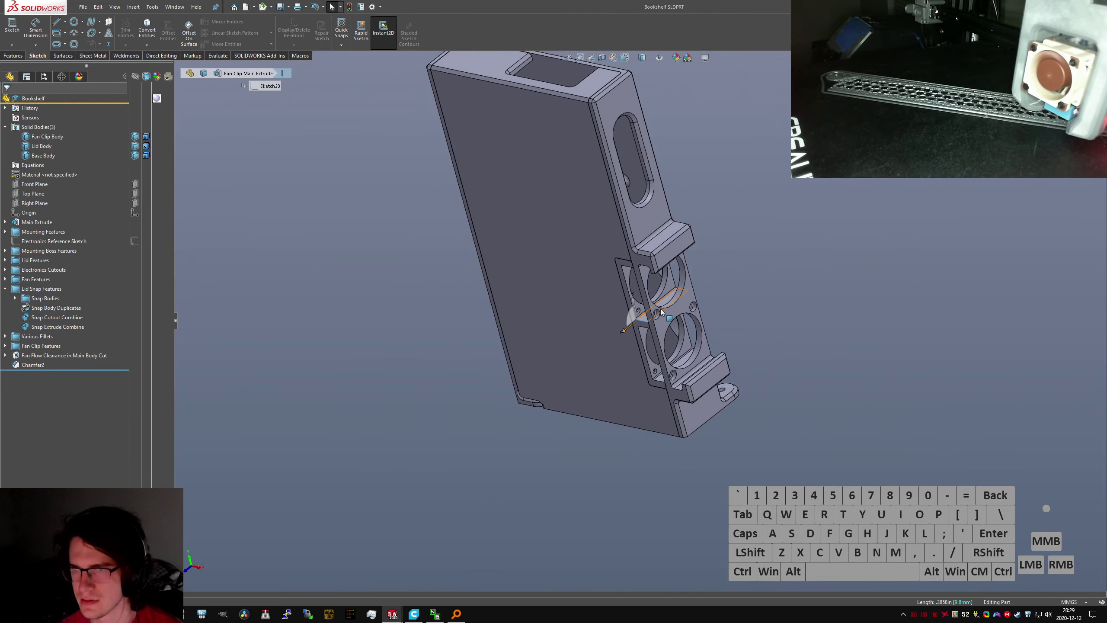
scroll(626, 317, up, 3)
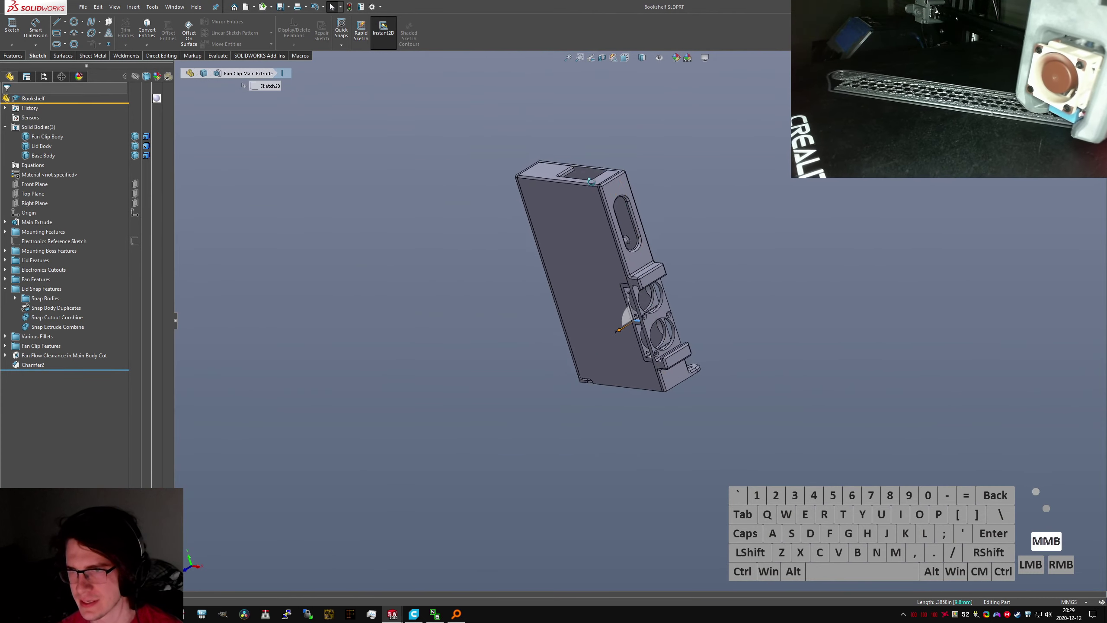
scroll(605, 272, down, 8)
middle_drag(708, 322, 532, 258)
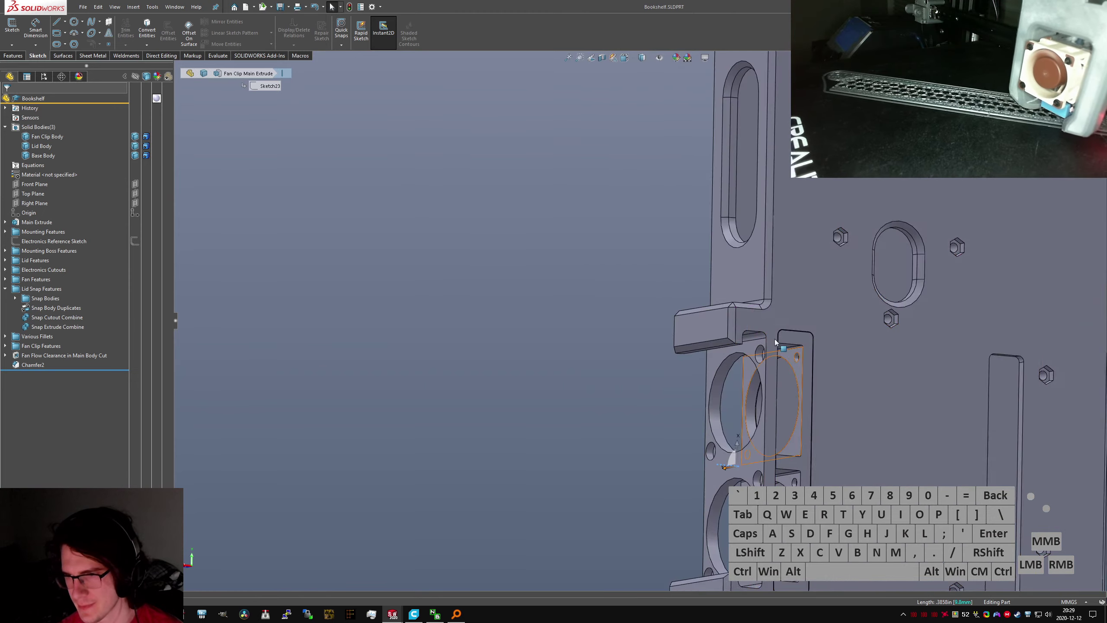
scroll(795, 375, down, 4)
scroll(747, 399, up, 4)
scroll(688, 415, down, 4)
scroll(664, 409, up, 3)
mouse_move(664, 409)
middle_down()
mouse_move(595, 381)
mouse_move(678, 404)
middle_up()
scroll(548, 385, up, 6)
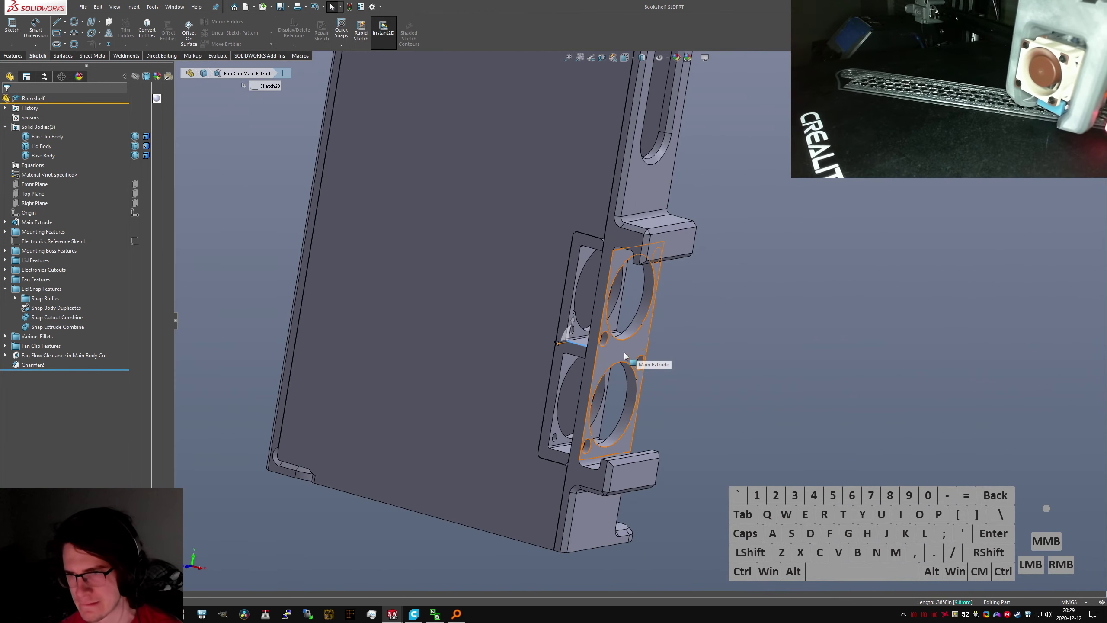
Examine the open underside of the Bookshelf, including its mounting tab, cable cutout and lower fan rail
scroll(625, 345, up, 4)
scroll(625, 345, down, 6)
middle_drag(625, 344, 639, 118)
scroll(647, 314, up, 4)
middle_drag(659, 264, 334, 463)
scroll(344, 392, down, 4)
middle_drag(370, 314, 501, 418)
scroll(449, 395, up, 3)
middle_drag(420, 360, 540, 330)
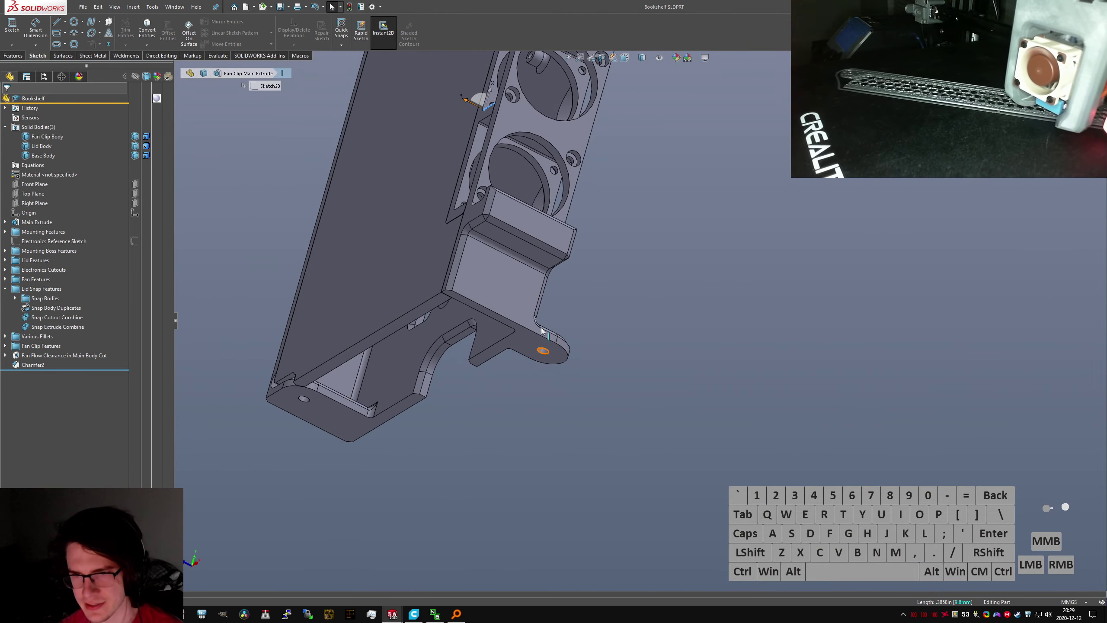
scroll(544, 262, up, 4)
scroll(547, 246, down, 5)
middle_drag(555, 233, 564, 220)
scroll(570, 251, up, 4)
scroll(597, 318, down, 5)
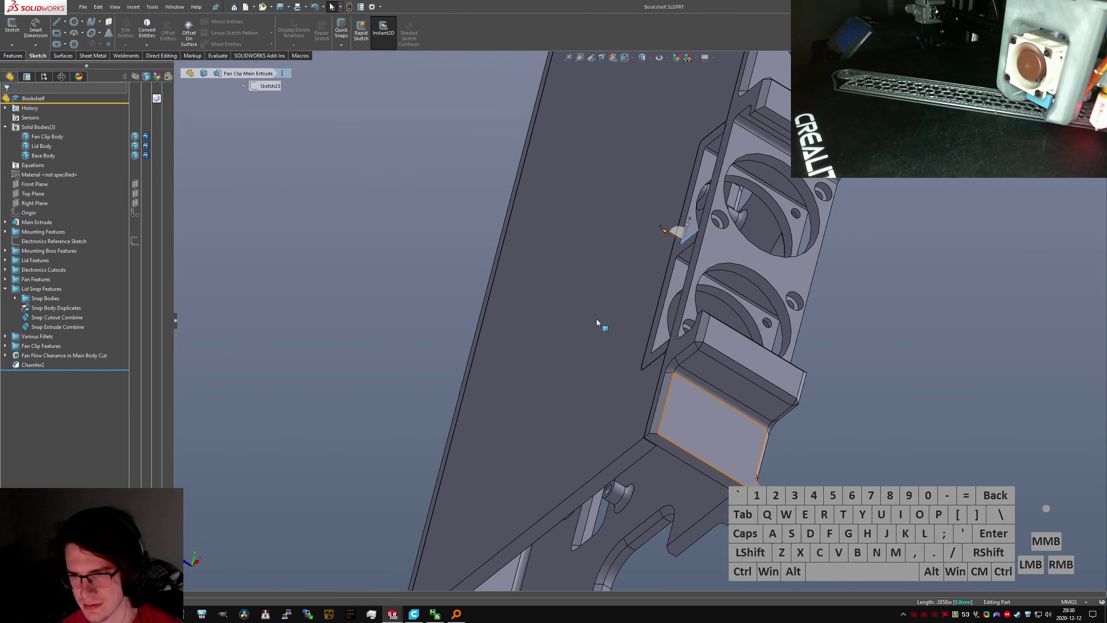
middle_drag(597, 319, 616, 429)
scroll(616, 427, up, 2)
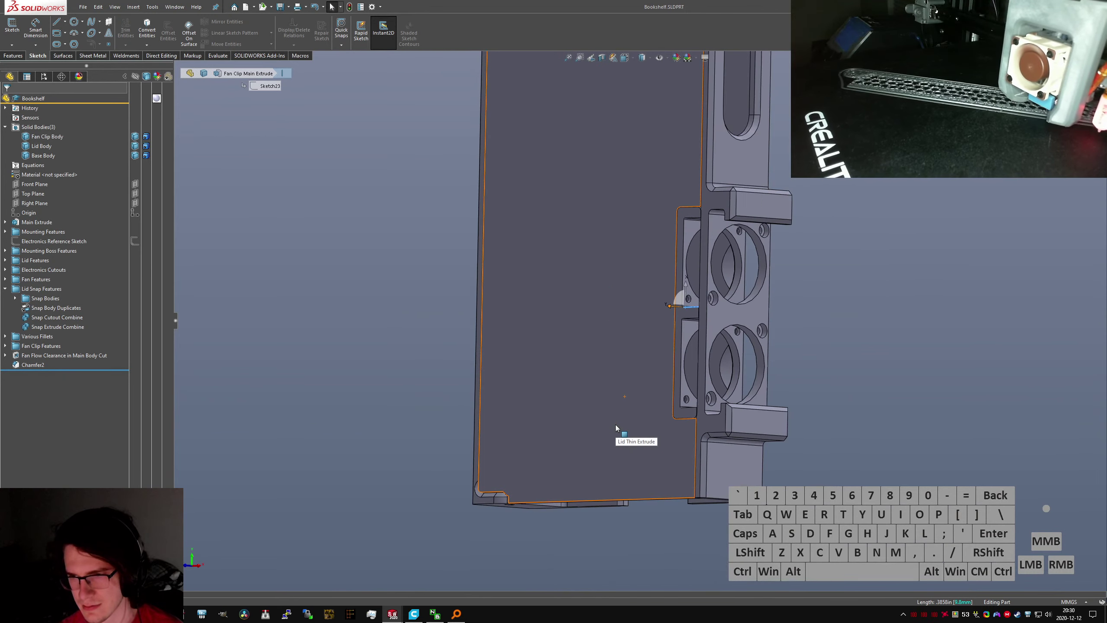
Clear the selection, hide the Fan Clip Body and Lid Body, and view the remaining Base Body from below
click(279, 311)
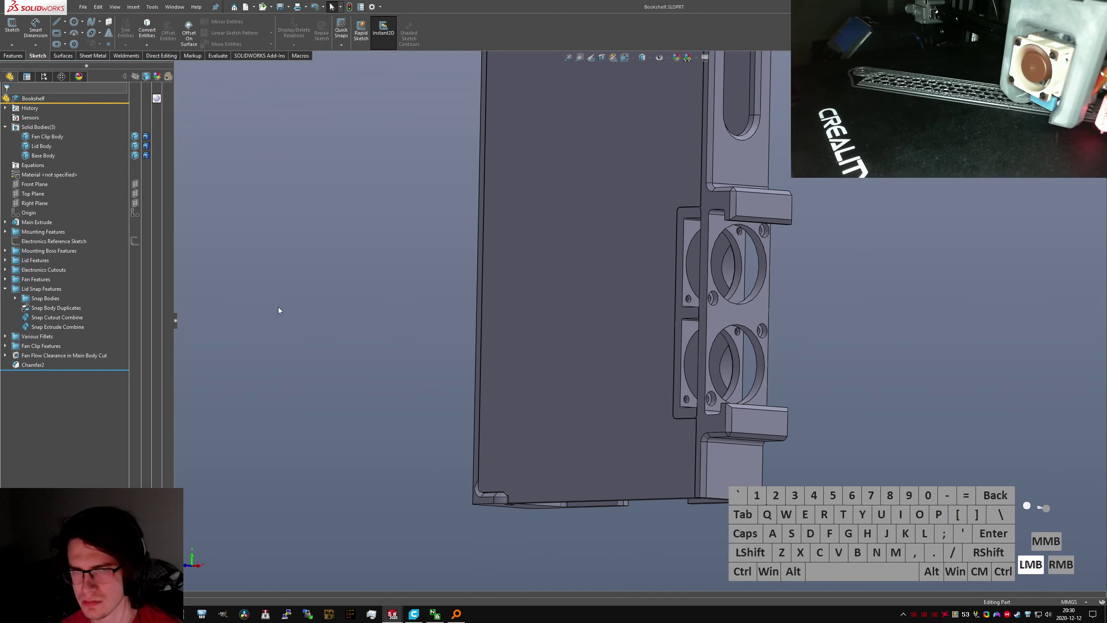
click(143, 156)
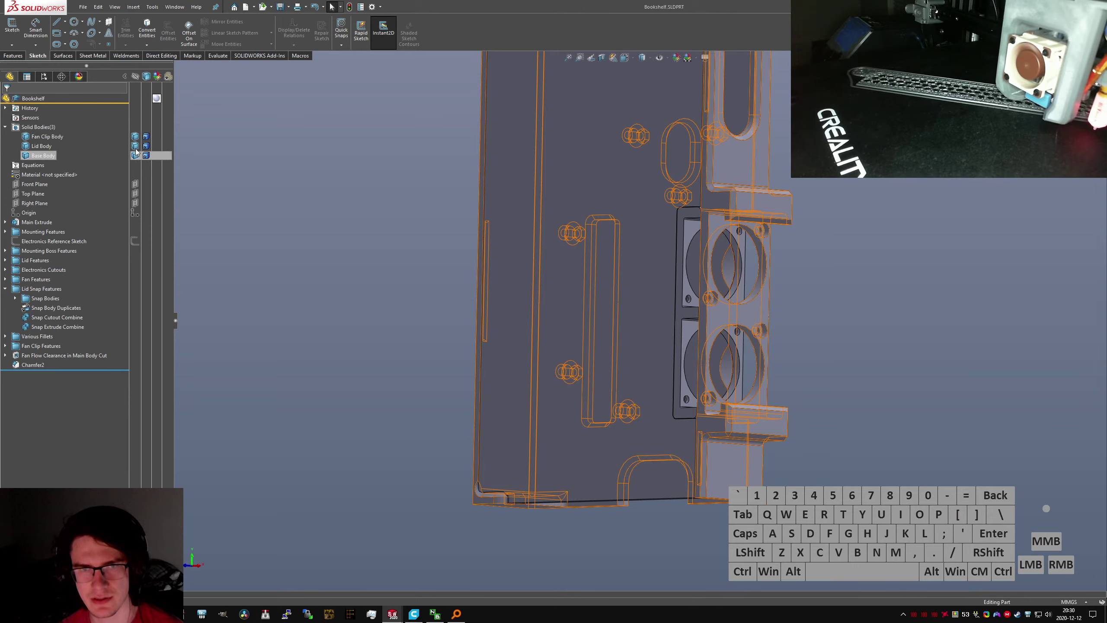
click(136, 140)
click(135, 146)
click(261, 236)
scroll(597, 274, up, 3)
scroll(648, 336, up, 3)
middle_drag(598, 274, 707, 304)
scroll(648, 336, down, 4)
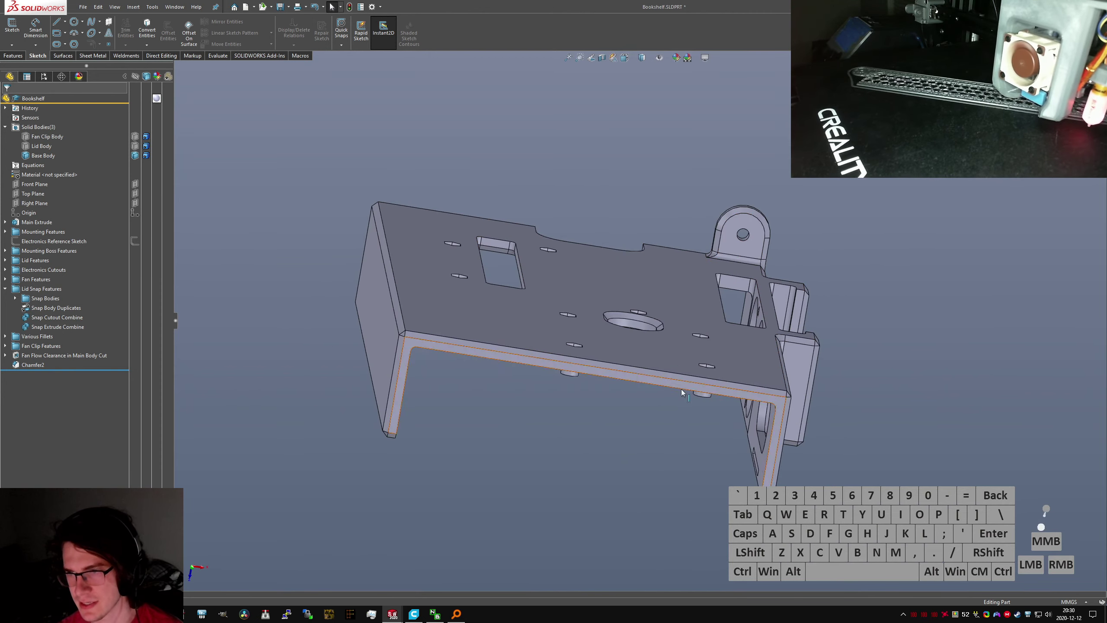
Examine the Base Body's side wall with its port opening, clip rails and fan openings, and the bosses inside
scroll(728, 278, up, 5)
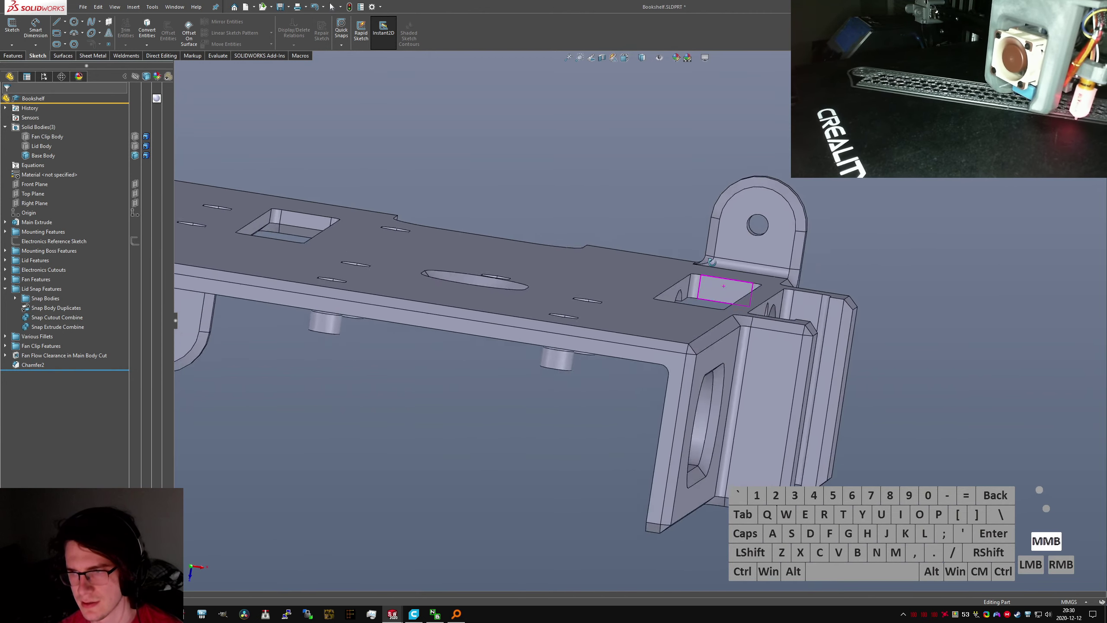
middle_drag(728, 279, 650, 168)
scroll(524, 252, down, 4)
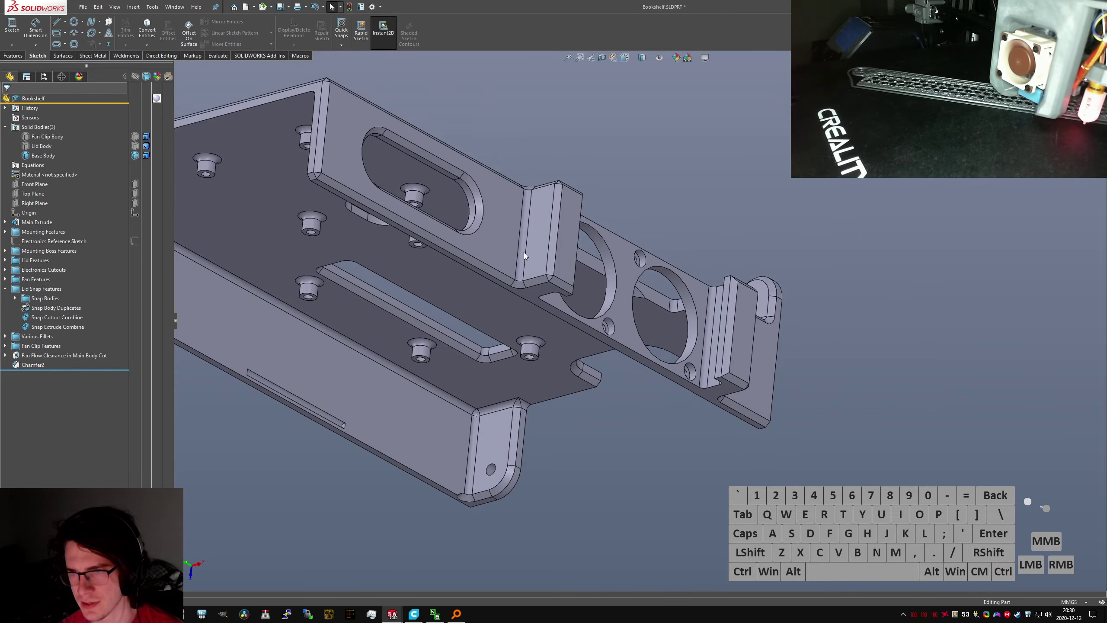
middle_drag(524, 253, 542, 200)
scroll(534, 300, up, 1)
middle_drag(534, 300, 531, 185)
scroll(519, 255, down, 4)
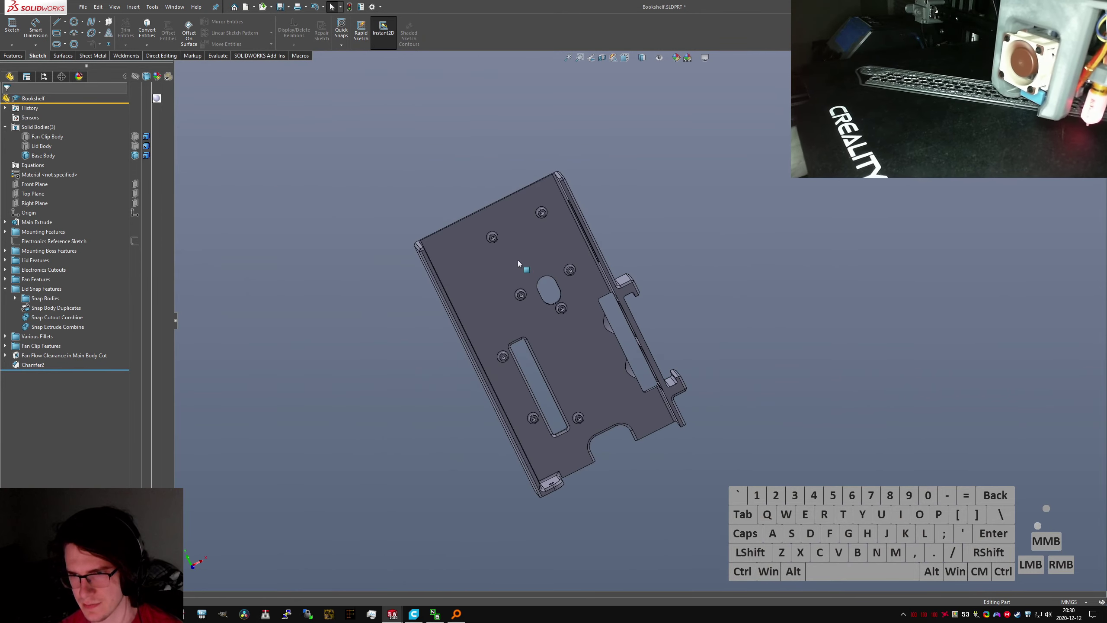
Examine the Base Body's inner face around the standoffs, the oval opening and the long slot
middle_drag(517, 260, 565, 288)
scroll(586, 216, up, 4)
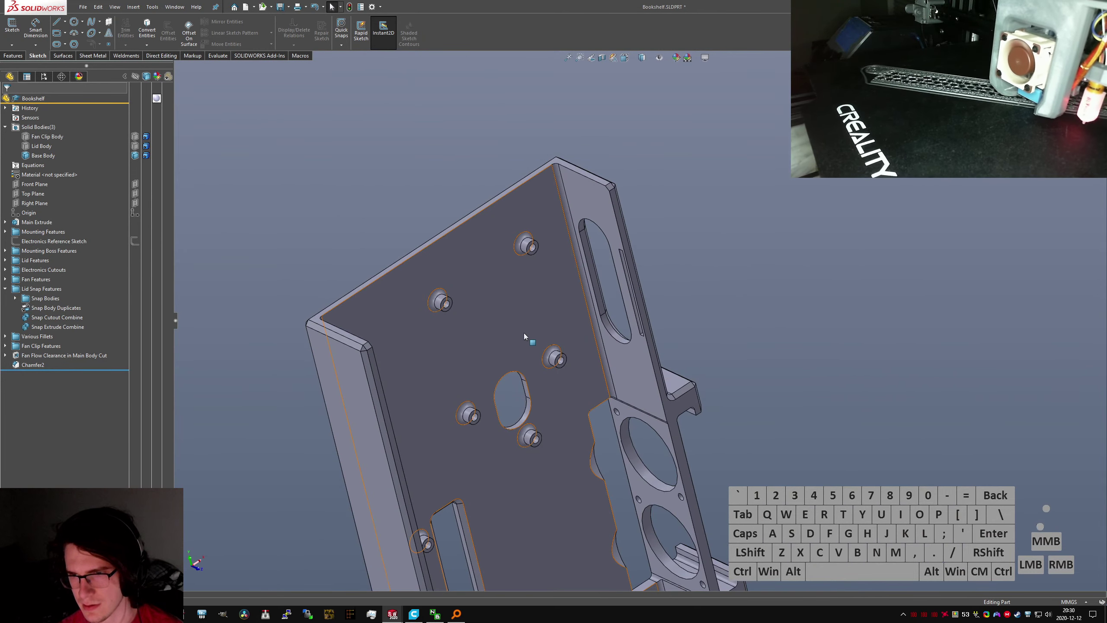
scroll(524, 338, down, 1)
scroll(471, 510, down, 6)
scroll(597, 419, up, 8)
mouse_move(593, 391)
middle_down()
mouse_move(578, 361)
mouse_move(503, 465)
mouse_move(539, 520)
mouse_move(578, 405)
middle_up()
scroll(627, 319, down, 4)
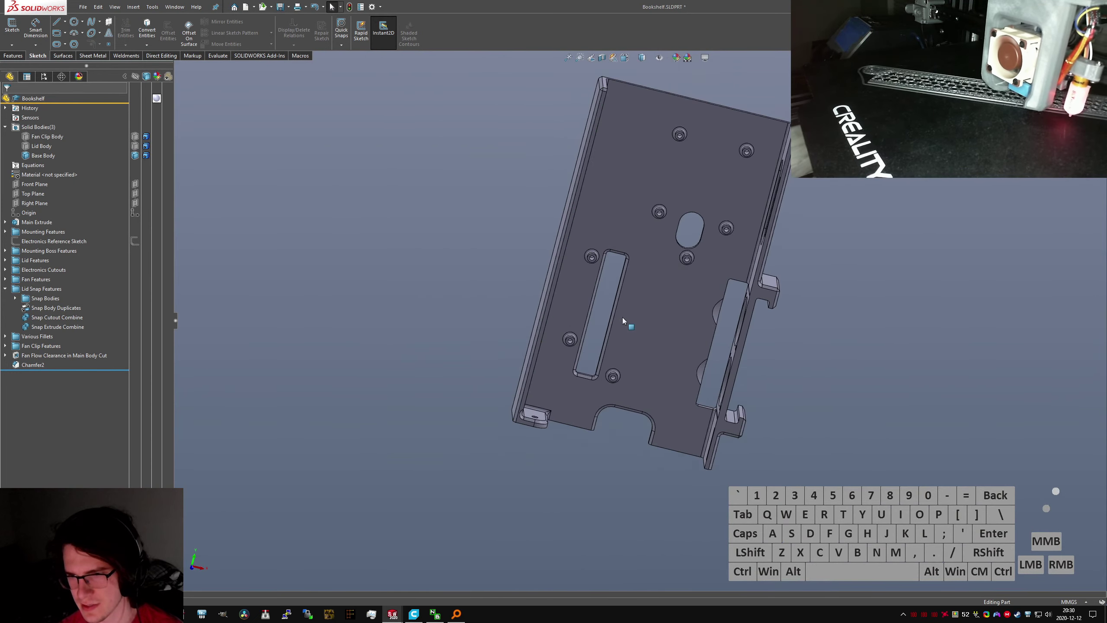
scroll(625, 310, up, 1)
scroll(634, 290, down, 1)
scroll(727, 136, up, 2)
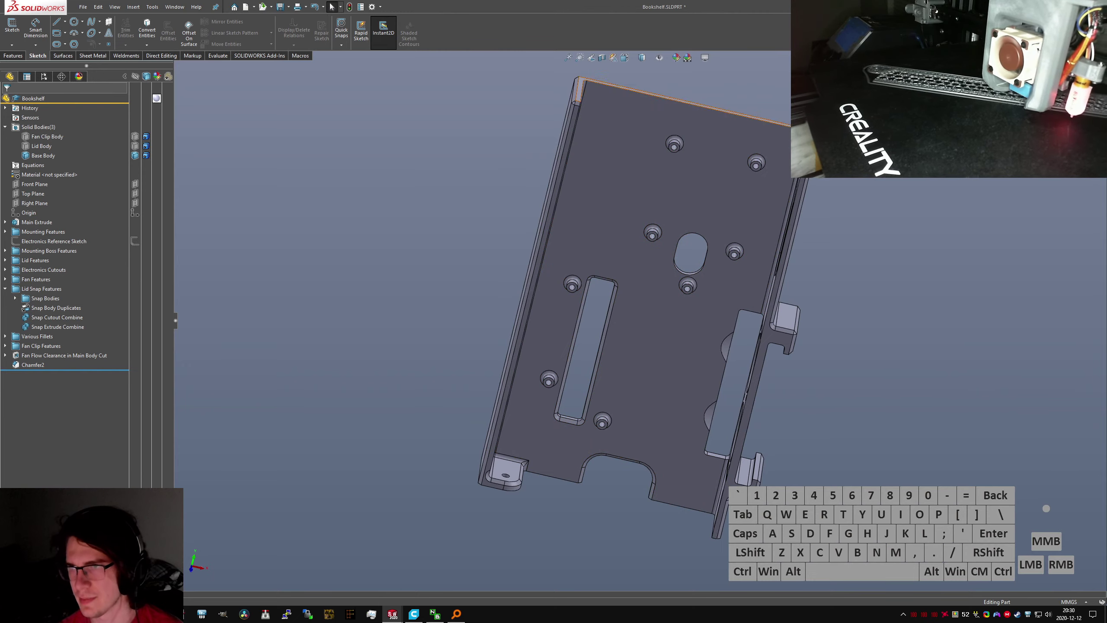
middle_drag(573, 290, 563, 267)
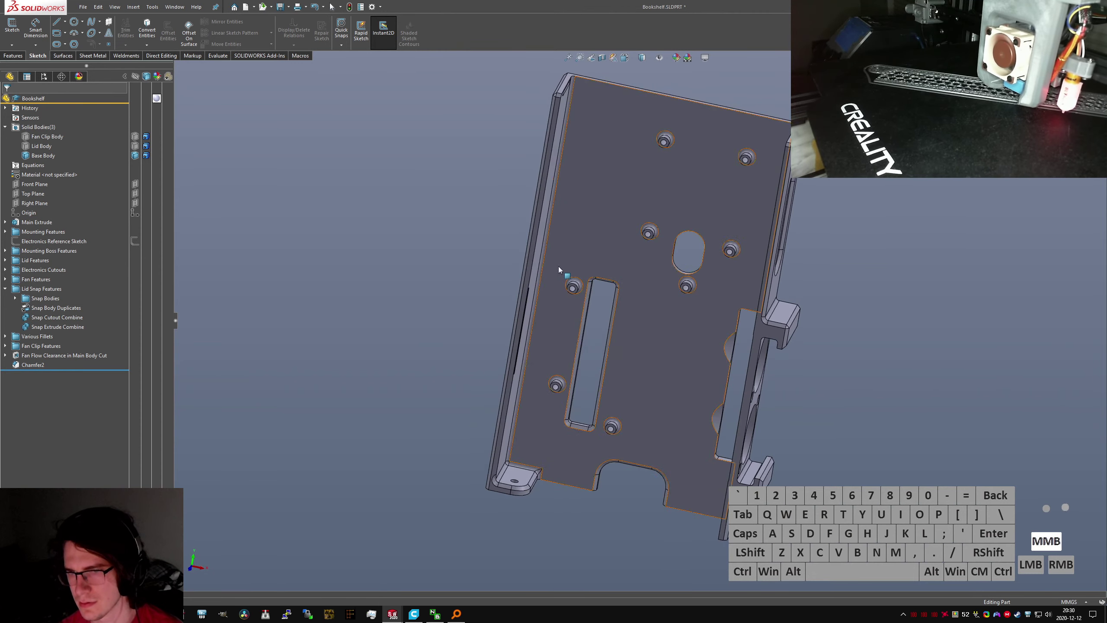
Check the length of the Base Body's long side wall edge and inspect the Bookshelf in the Top Level assembly
click(549, 136)
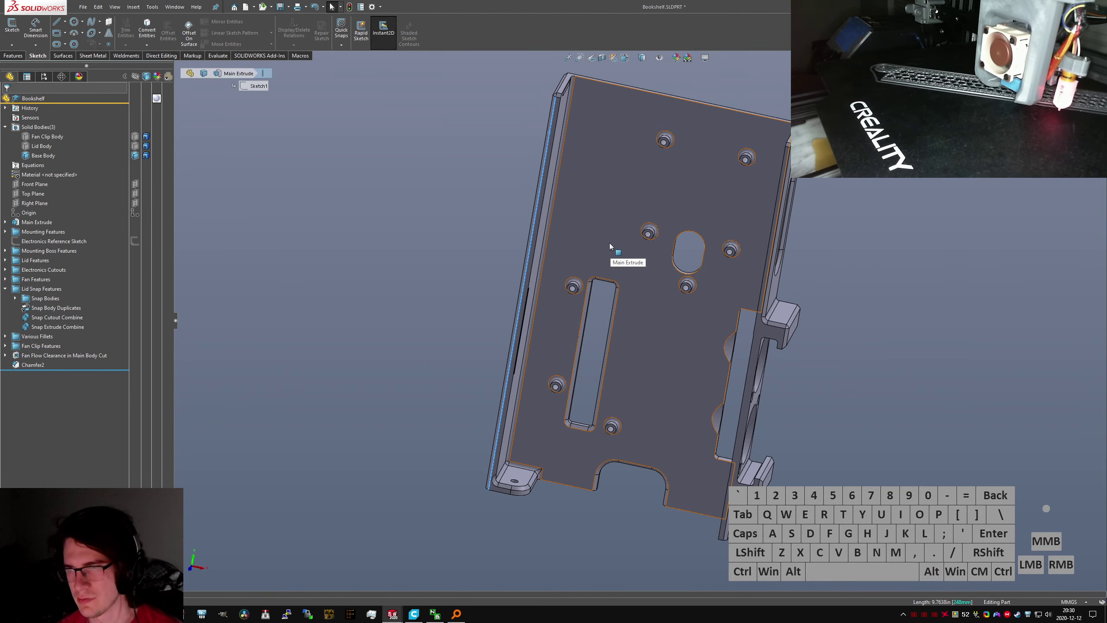
click(851, 288)
key(ctrl+Tab)
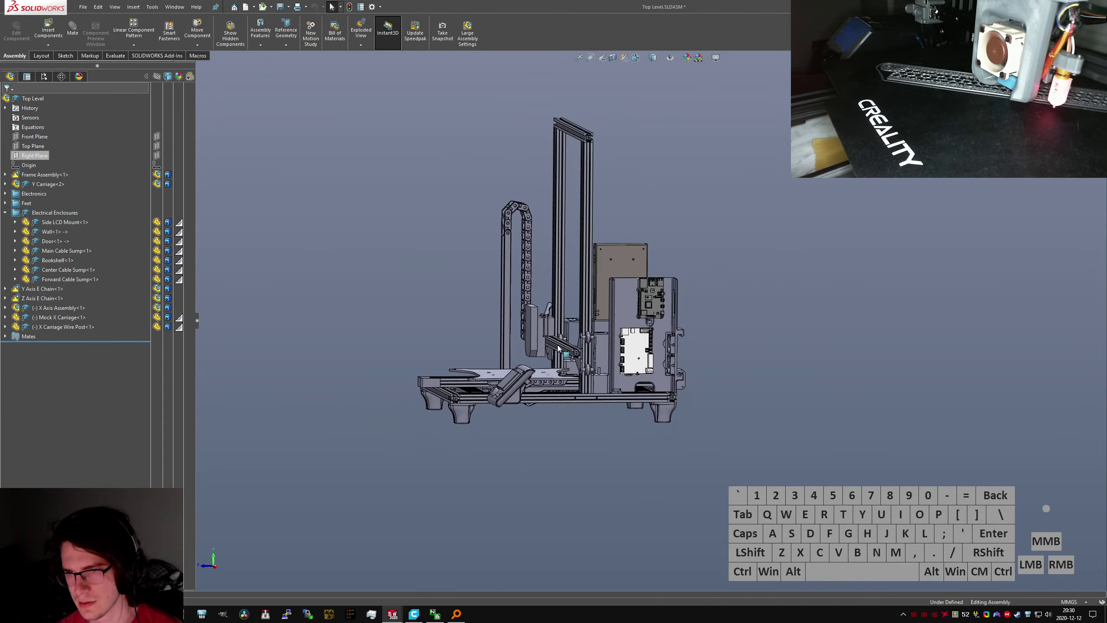
scroll(721, 317, down, 10)
key(ctrl+Tab)
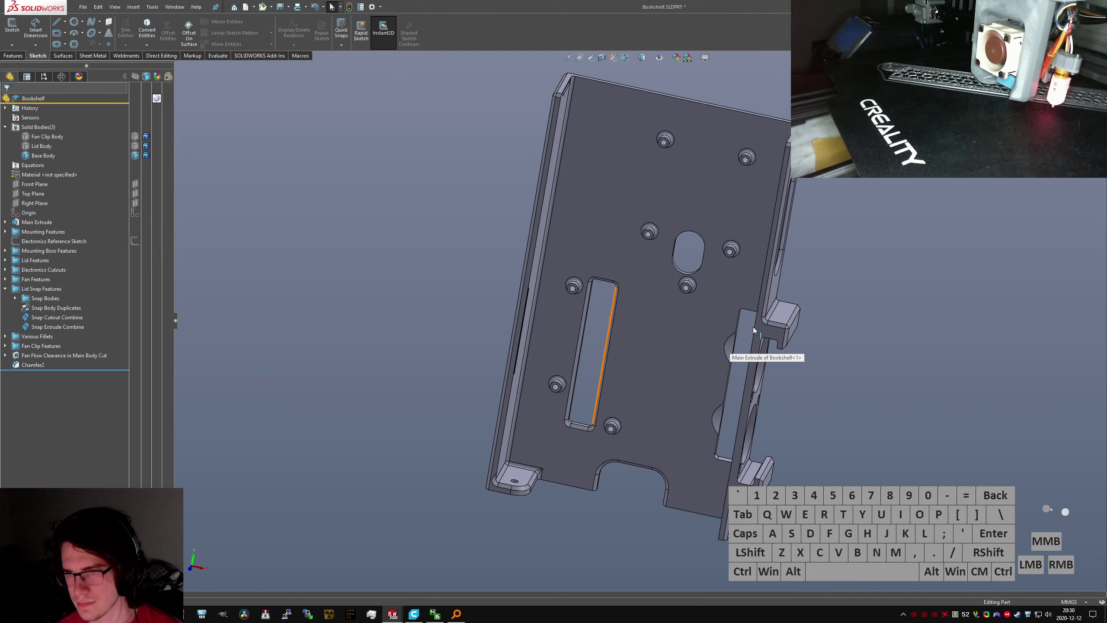
Examine the lower end of the Base Body in the Bookshelf part around the wiring cutout, mounting tab and fan wall
middle_drag(729, 341, 707, 445)
scroll(697, 367, down, 5)
middle_click(705, 357)
mouse_move(704, 357)
middle_down()
mouse_move(709, 387)
mouse_move(688, 364)
middle_up()
scroll(610, 337, up, 5)
middle_drag(610, 337, 654, 370)
scroll(632, 395, down, 4)
scroll(632, 395, up, 3)
scroll(634, 306, down, 2)
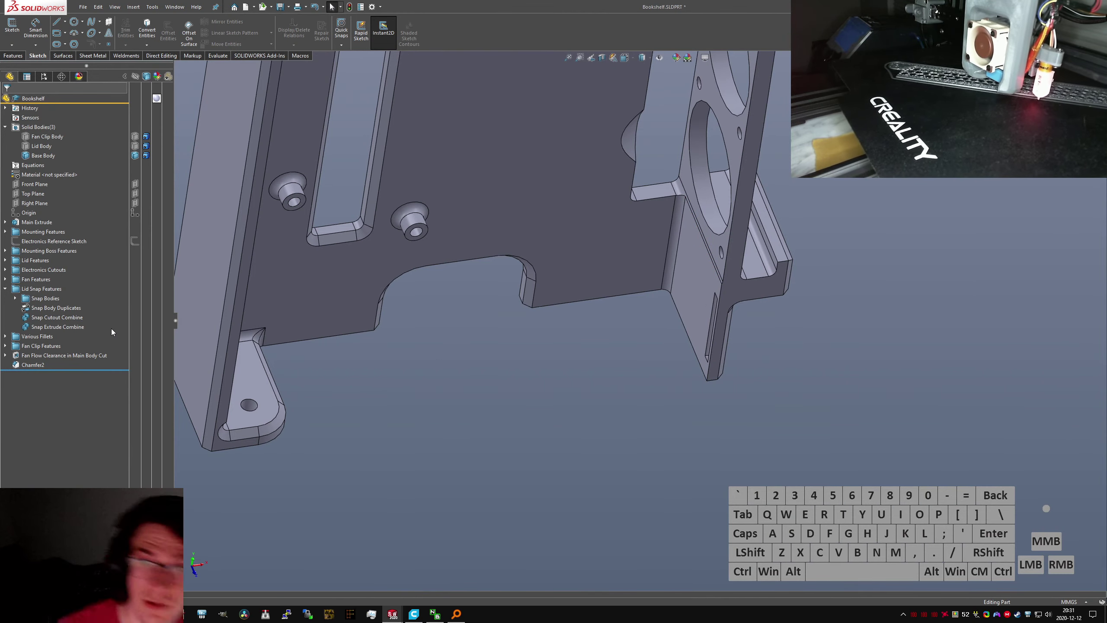
Switch to the Top Level assembly and examine where the Bookshelf's lower fan-side corner meets the frame extrusions
key(ctrl+Tab)
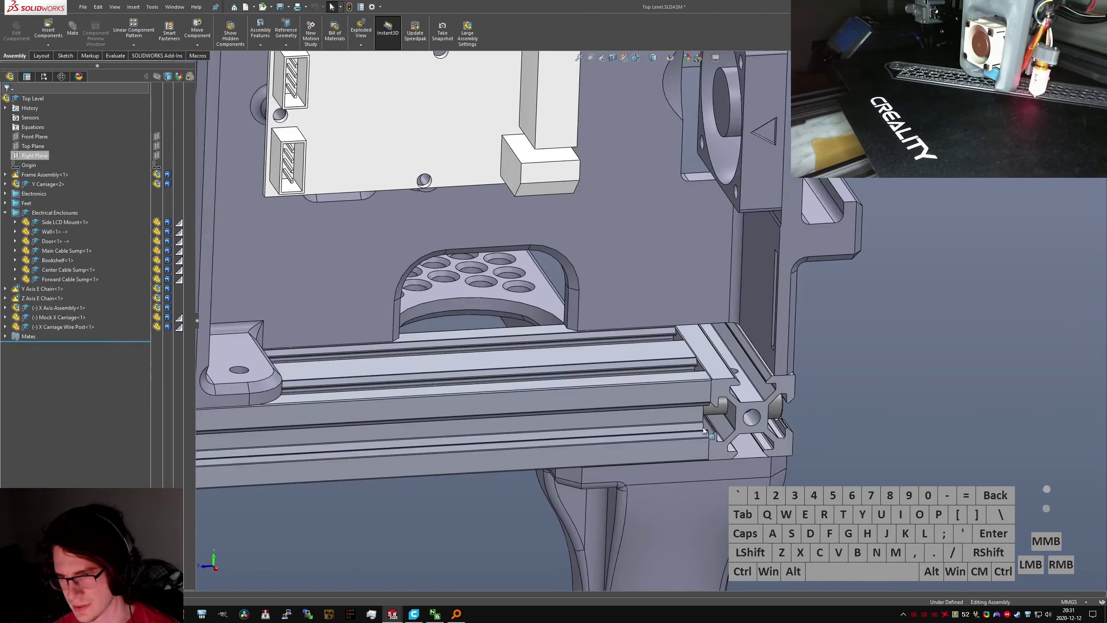
middle_drag(699, 369, 714, 432)
scroll(658, 297, down, 4)
middle_drag(658, 288, 681, 315)
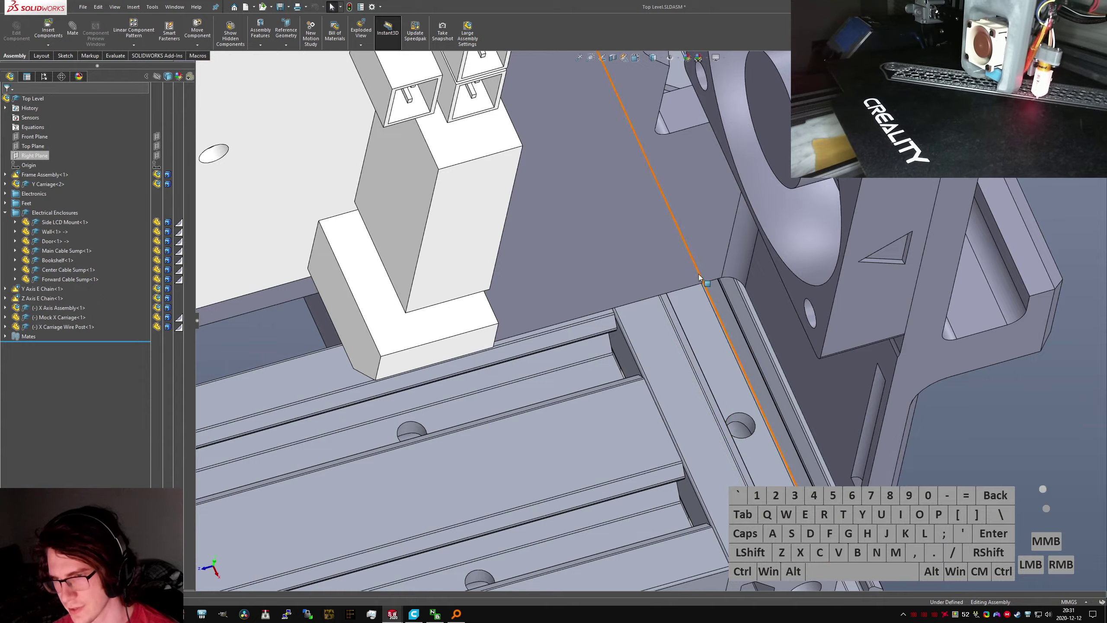
scroll(697, 279, up, 5)
mouse_move(693, 266)
middle_down()
mouse_move(671, 336)
mouse_move(657, 336)
mouse_move(671, 266)
middle_up()
scroll(658, 248, down, 2)
scroll(654, 344, up, 3)
scroll(671, 270, down, 5)
scroll(640, 391, up, 5)
middle_drag(650, 379, 645, 295)
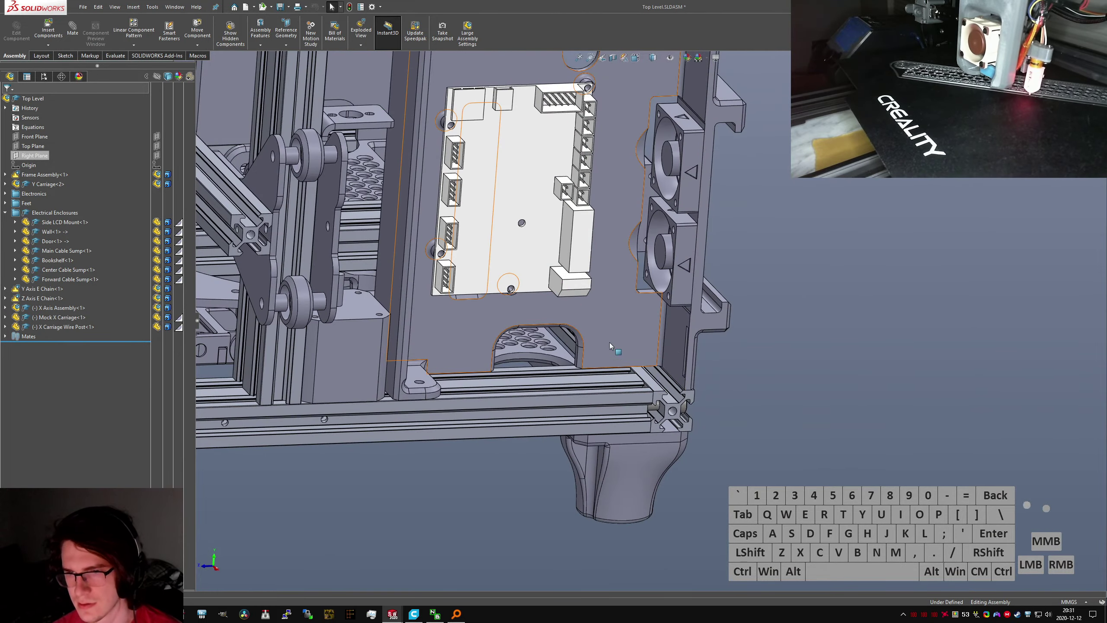
Examine the Bookshelf's mounting tab and its hole on the frame extrusion, next to the Z motor
middle_drag(608, 343, 598, 410)
scroll(566, 412, up, 6)
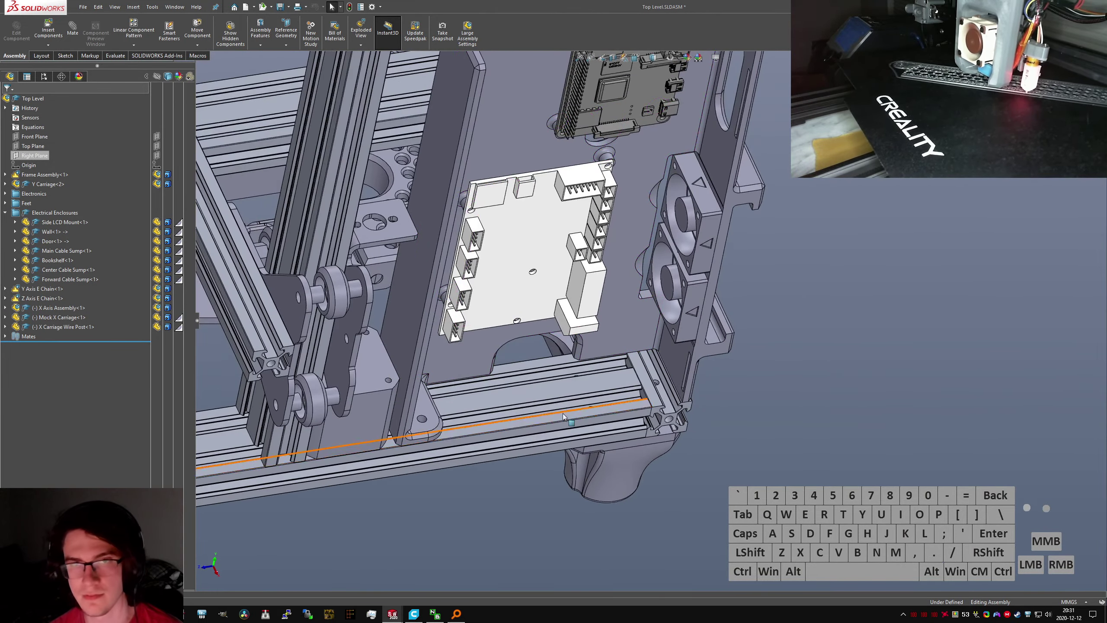
scroll(608, 407, down, 6)
scroll(610, 412, down, 6)
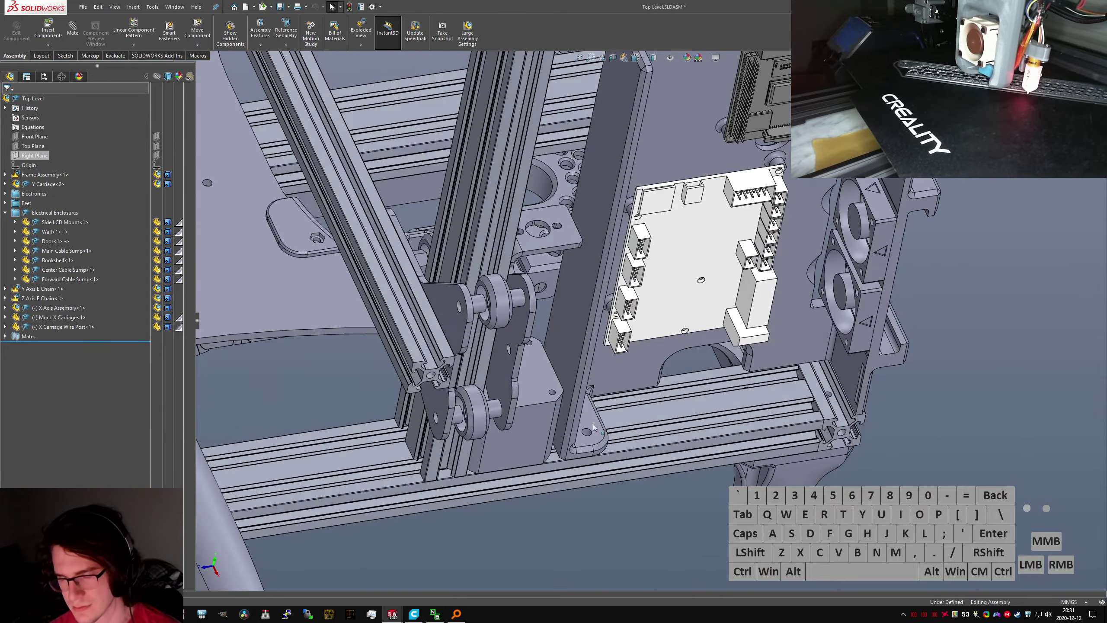
scroll(612, 422, down, 5)
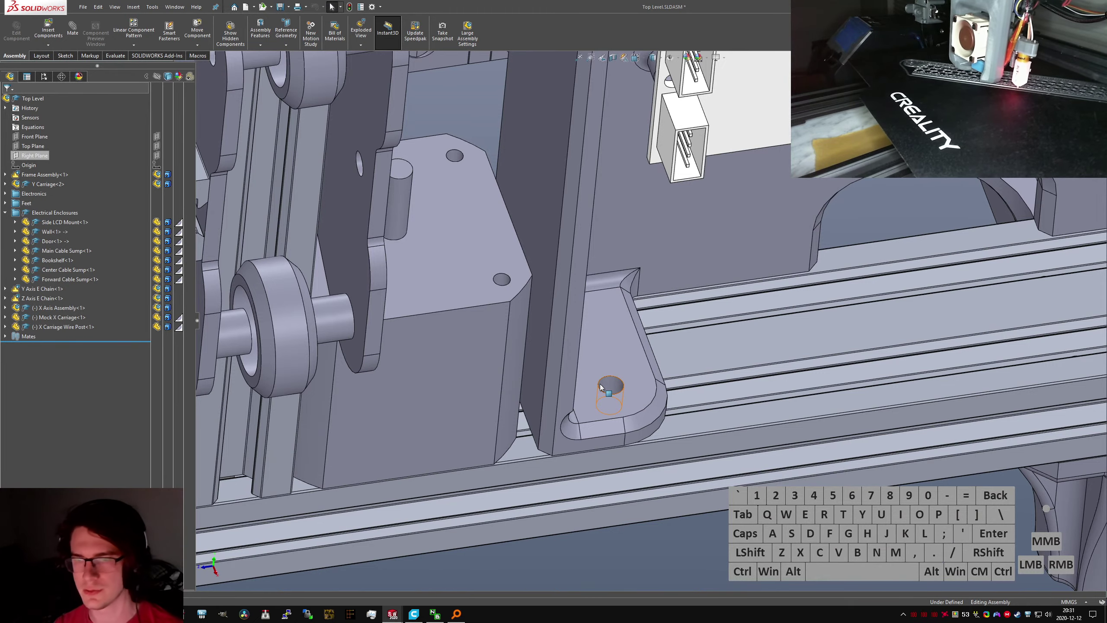
scroll(600, 384, up, 10)
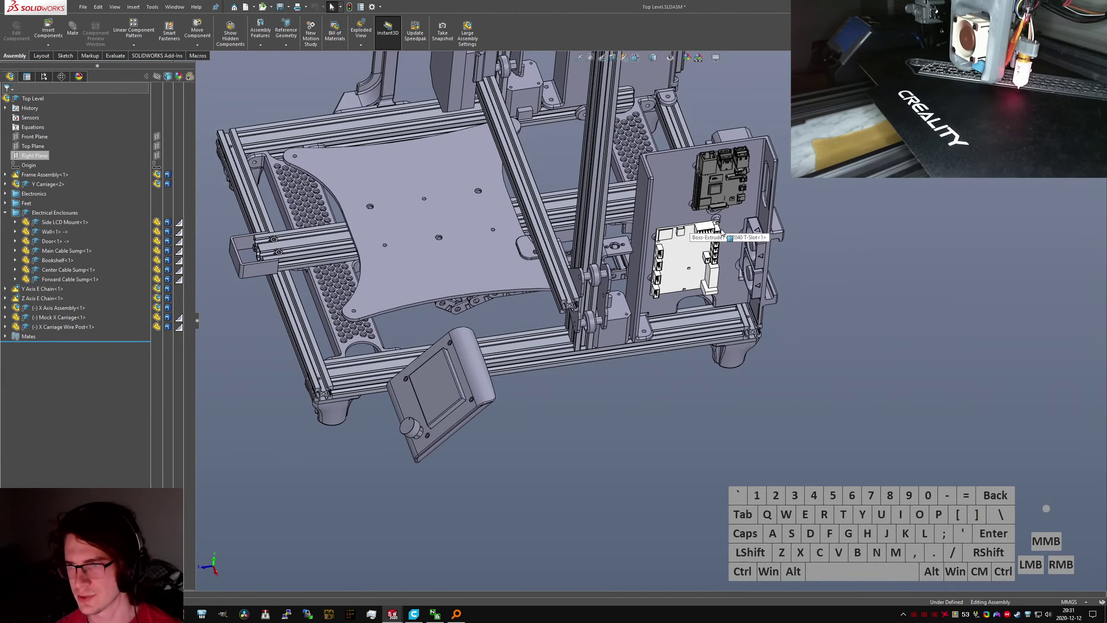
scroll(771, 305, down, 6)
scroll(541, 289, up, 7)
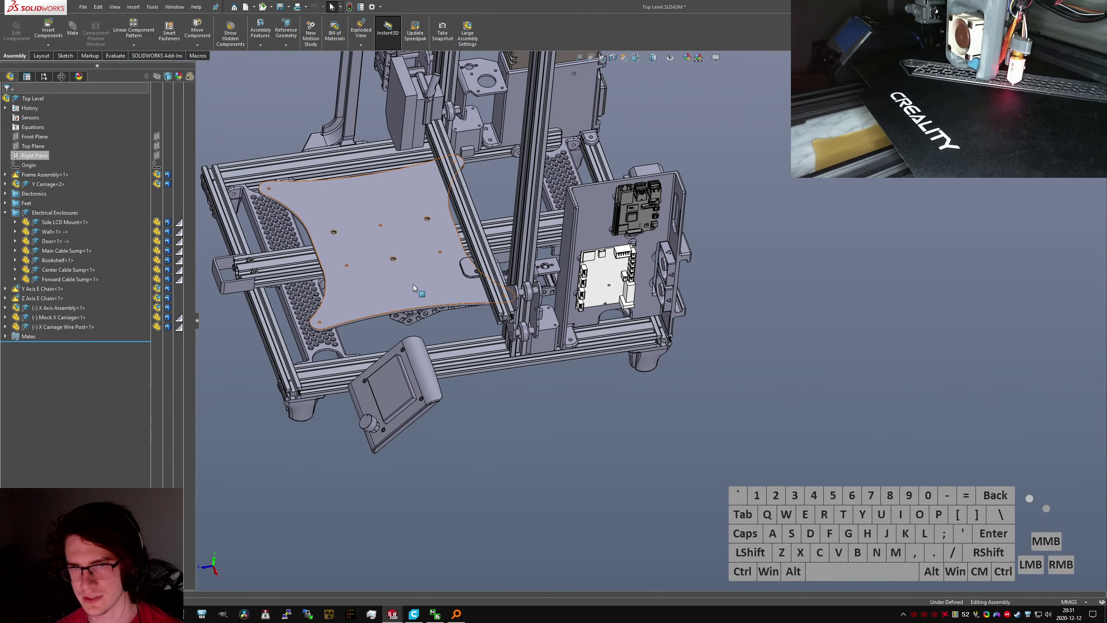
scroll(614, 314, down, 6)
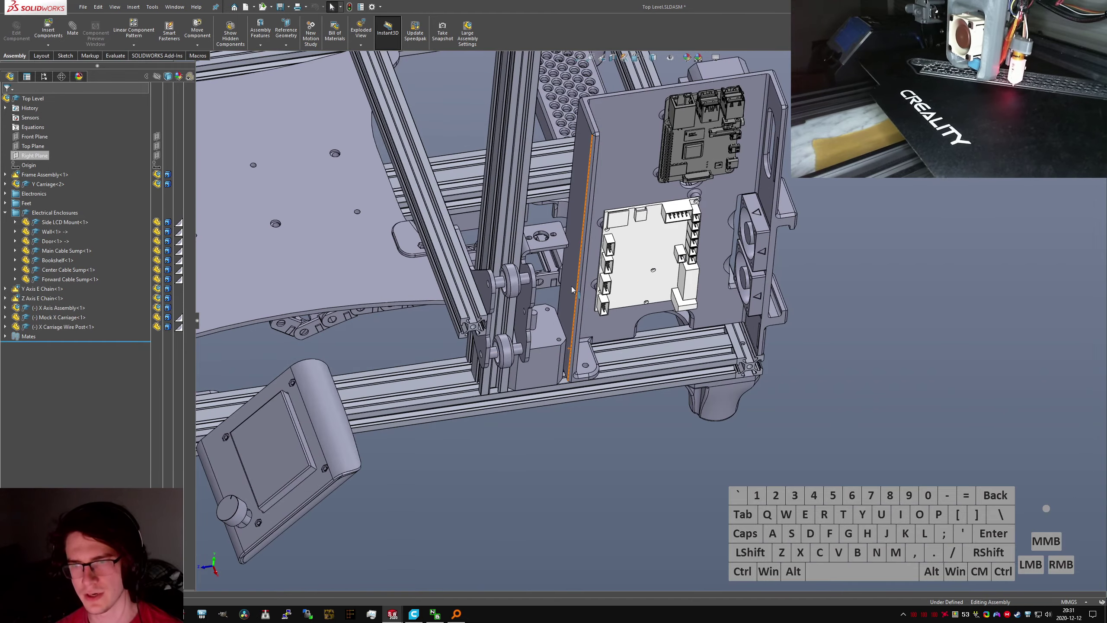
scroll(788, 367, down, 3)
Return to the Bookshelf part and open the Mounting Tabs sketch for editing, viewed normal to its plane
key(ctrl+Tab)
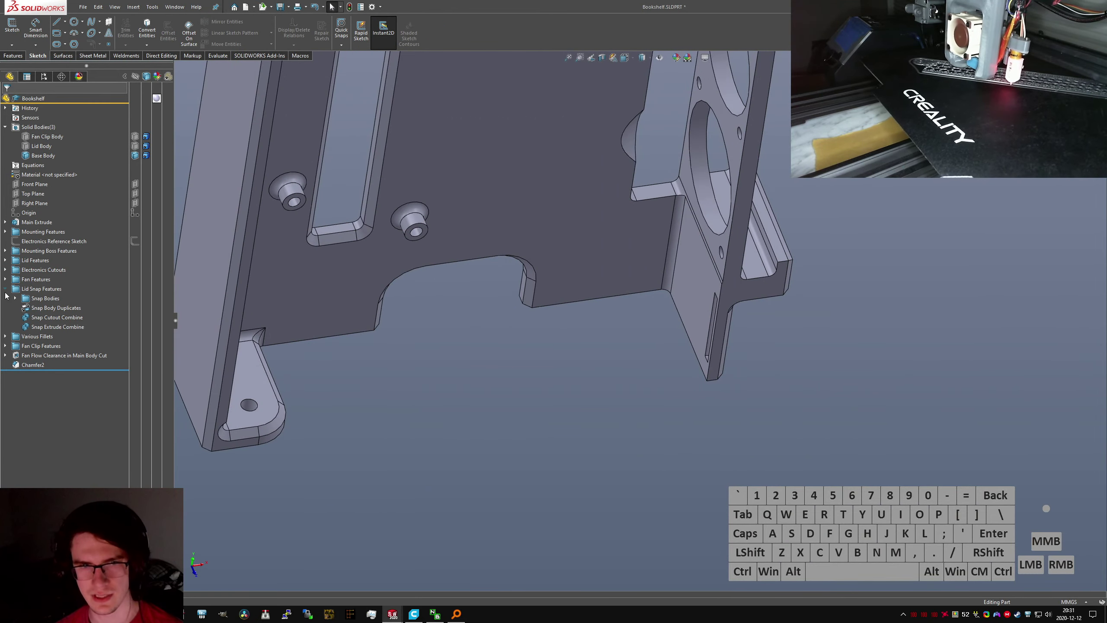
click(5, 290)
click(5, 231)
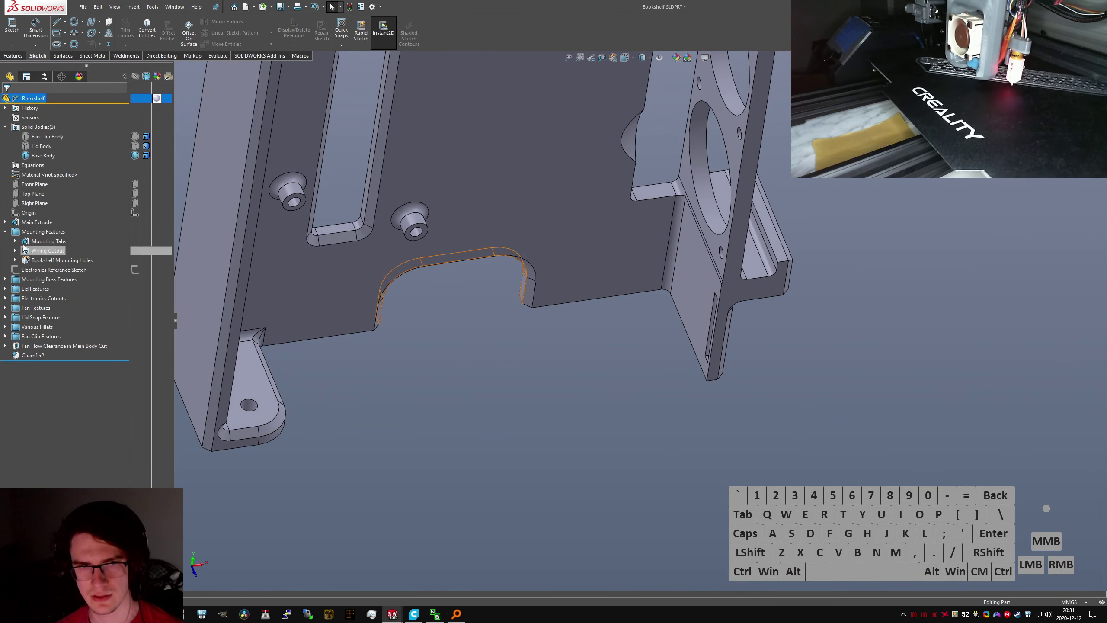
click(15, 242)
click(47, 251)
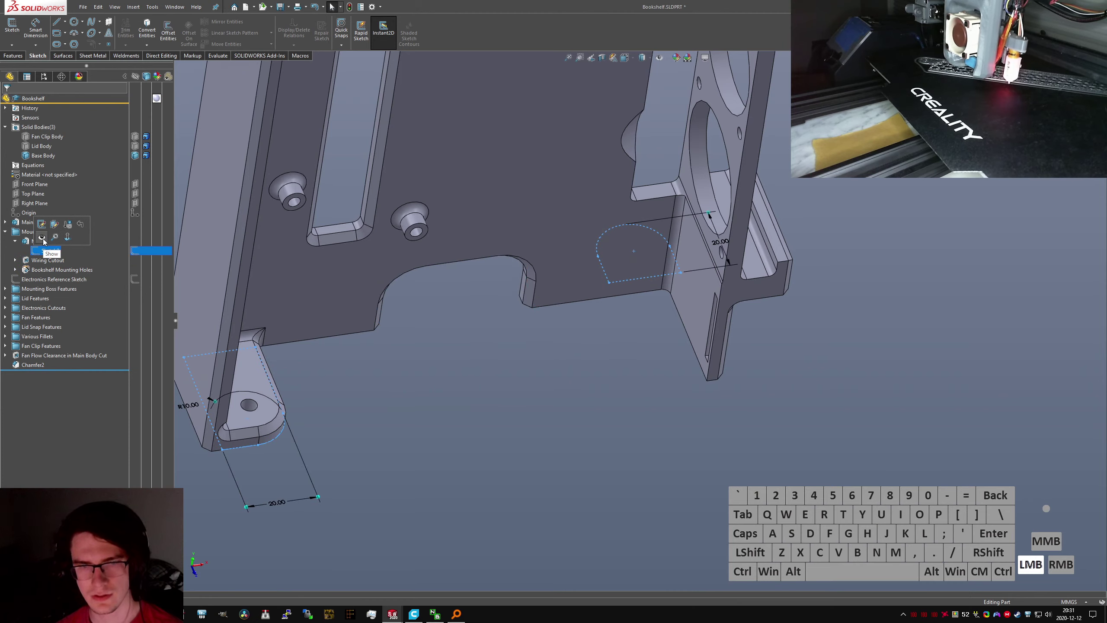
click(43, 236)
click(42, 252)
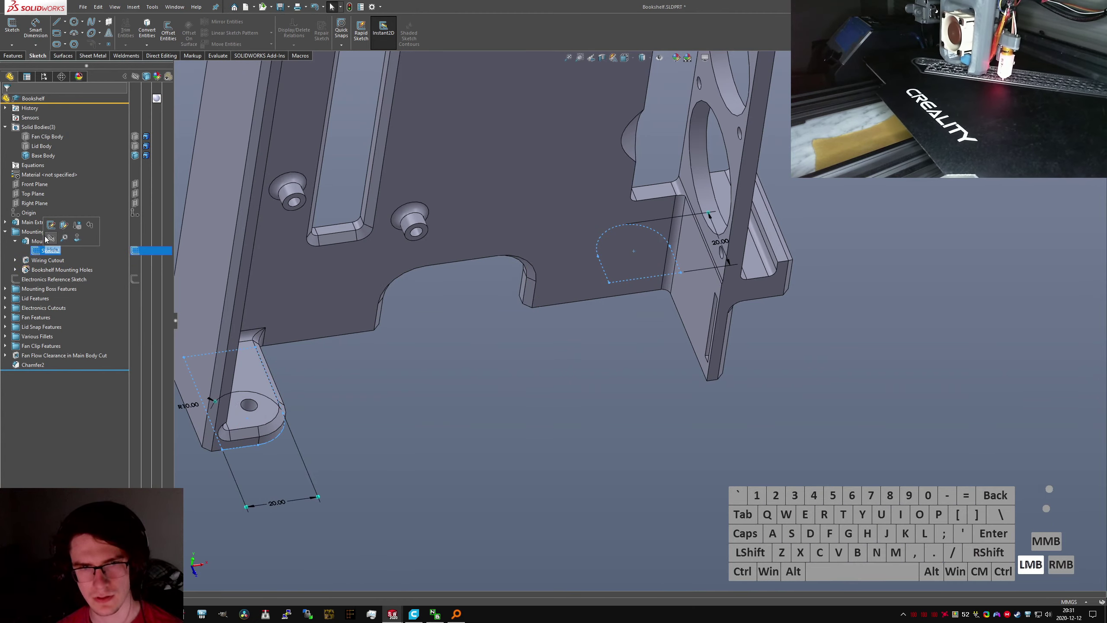
click(42, 251)
key(ctrl+5)
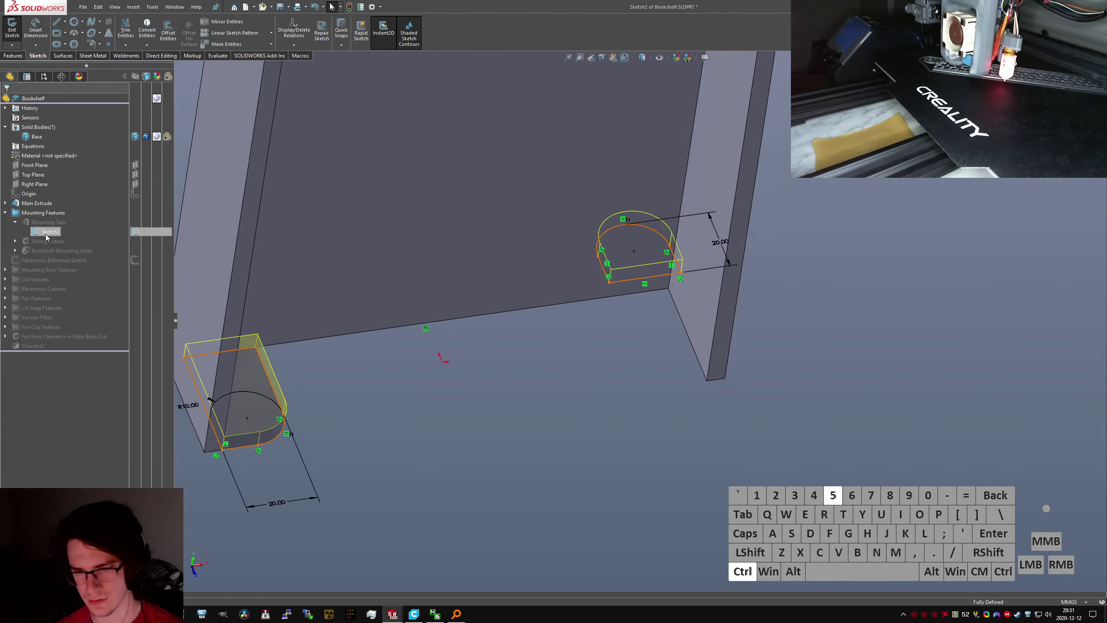
Delete the relation that ties the outer mounting tab profile to the base's outer corner
scroll(856, 261, down, 1)
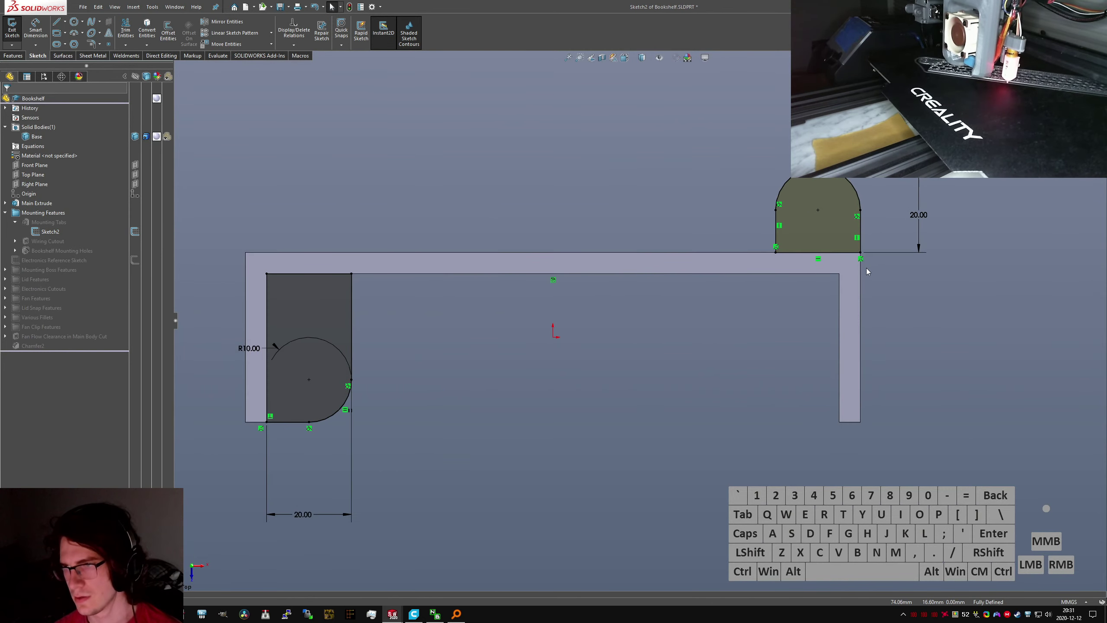
click(862, 260)
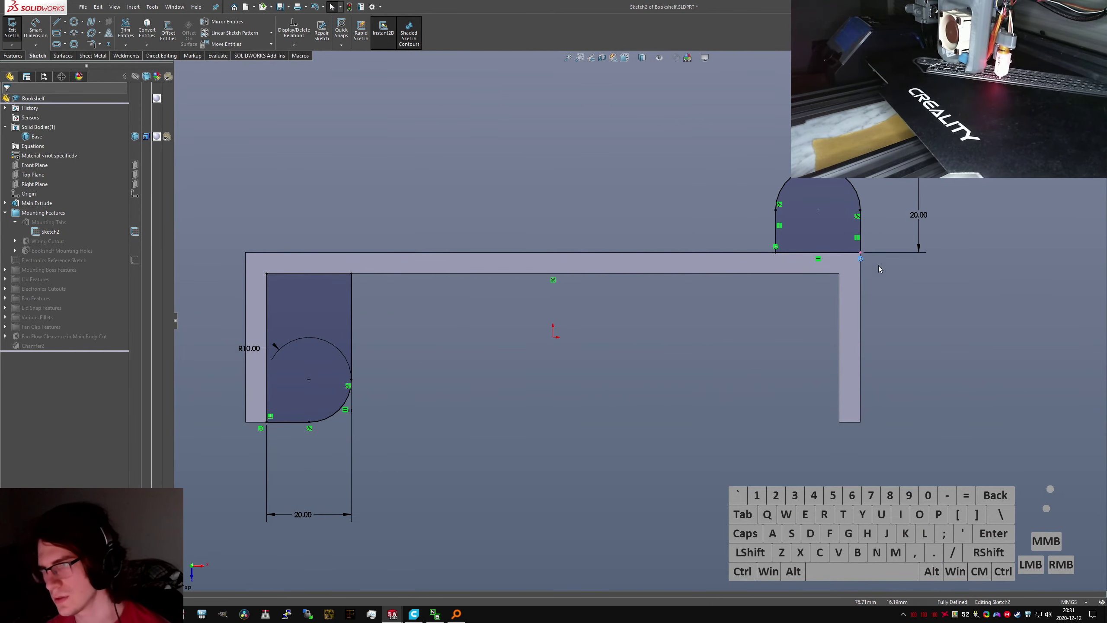
key(Delete)
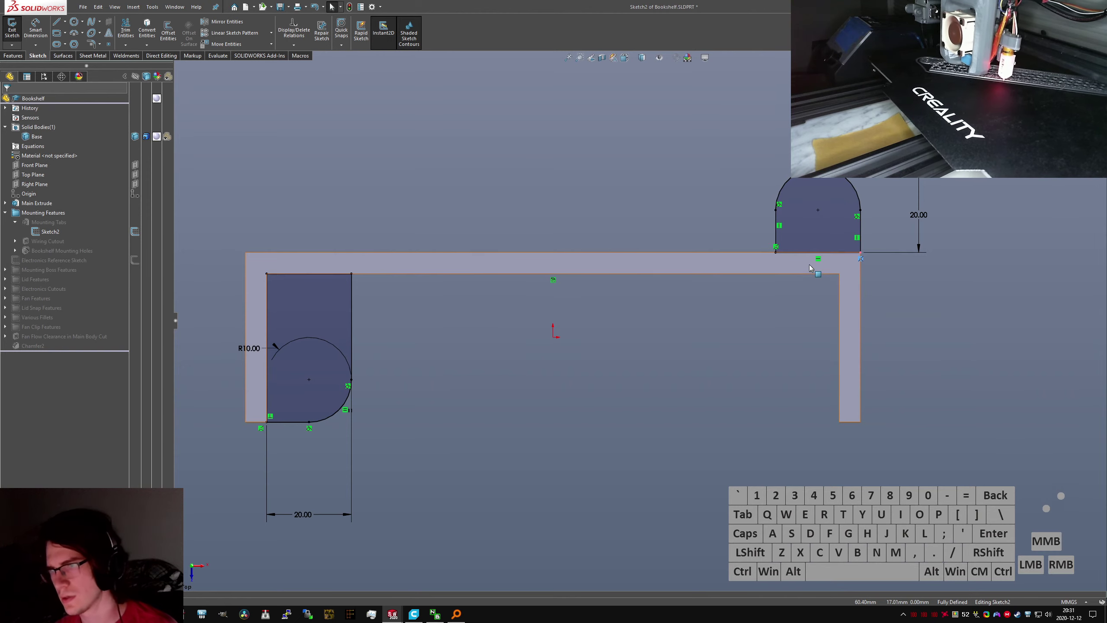
drag(778, 256, 778, 257)
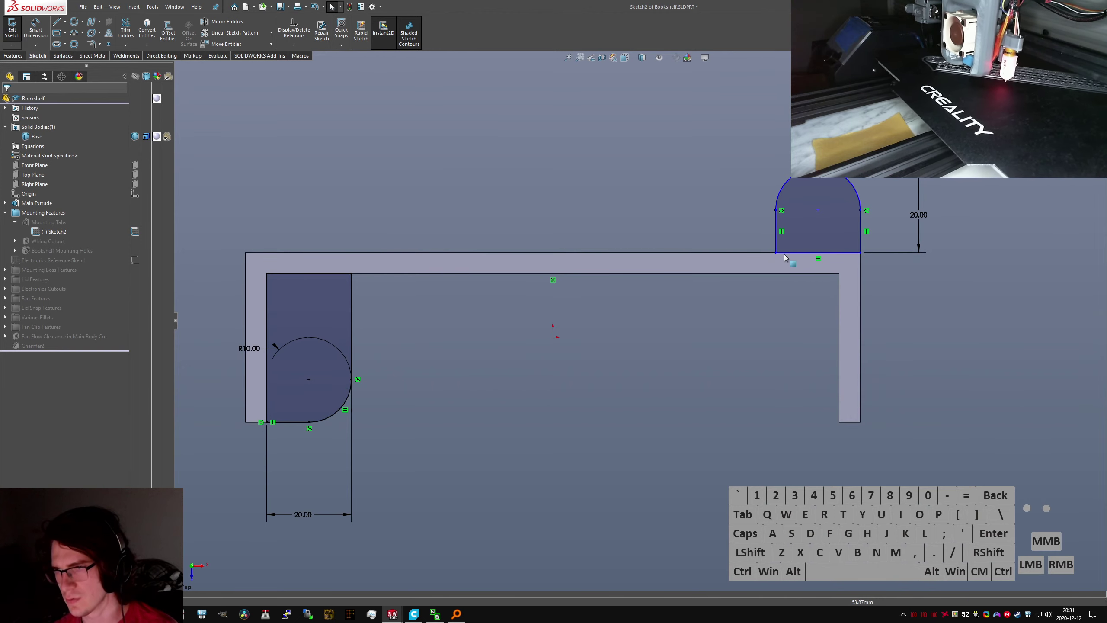
Delete the straight base line of the tab profile outside the bracket and the vertical relation on its right side line
key(Delete)
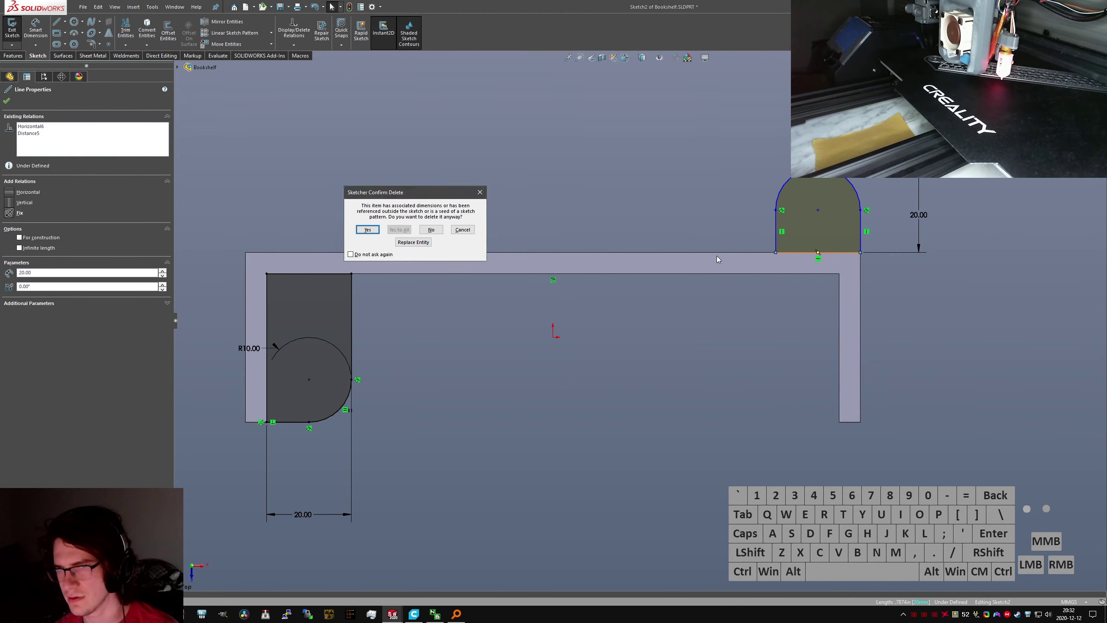
key(Return)
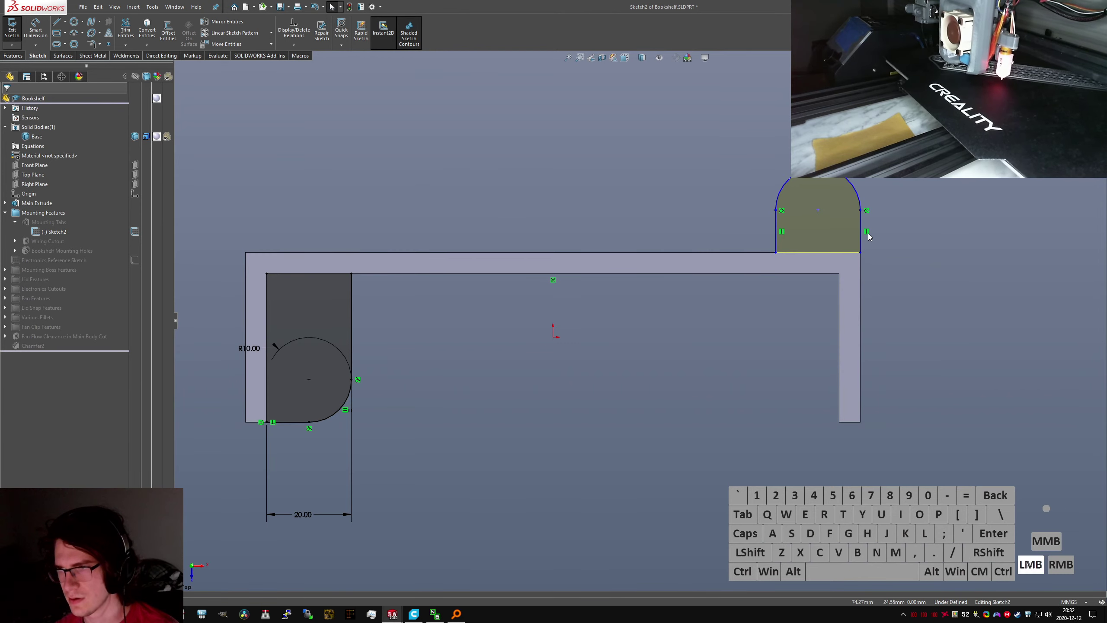
click(868, 234)
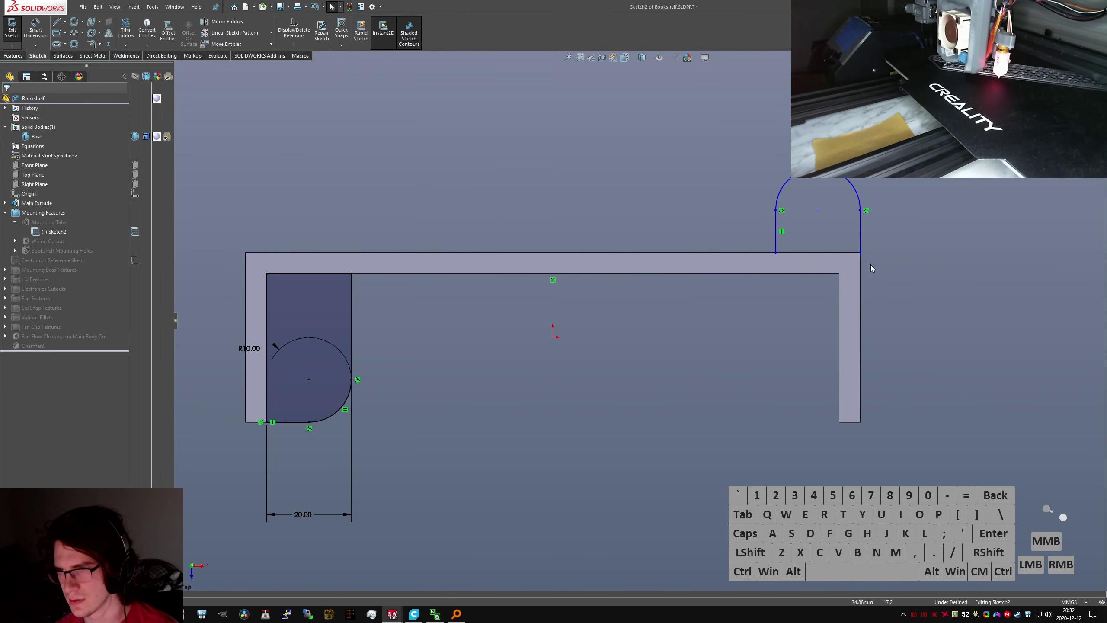
Move the open tab profile's loose line ends and arc so the profile opens upward across the bracket's right corner
drag(860, 253, 884, 239)
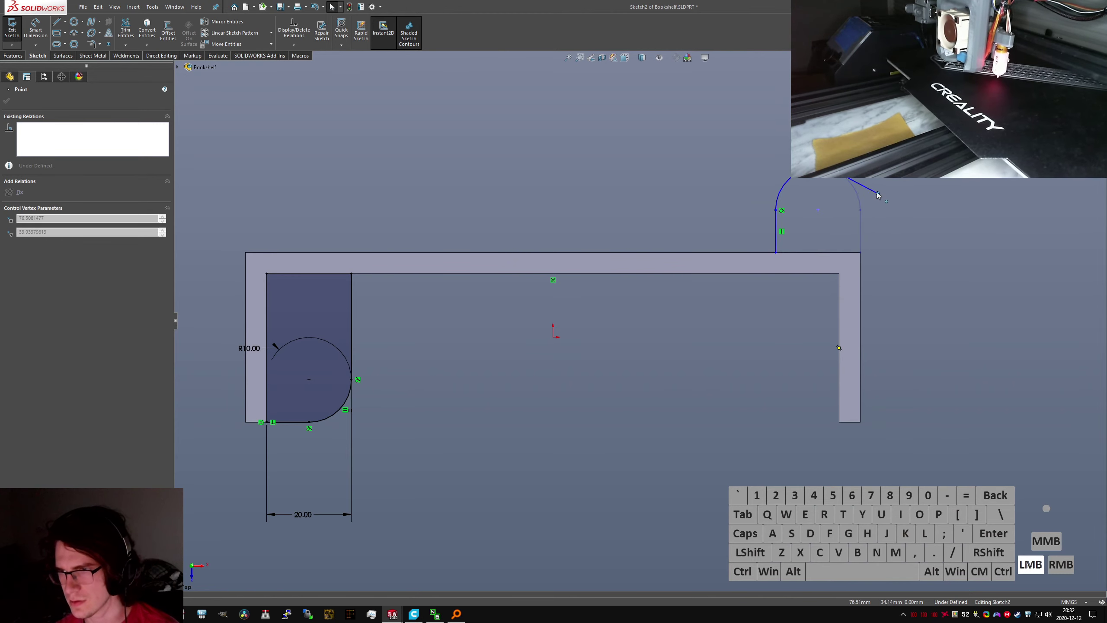
drag(744, 182, 740, 191)
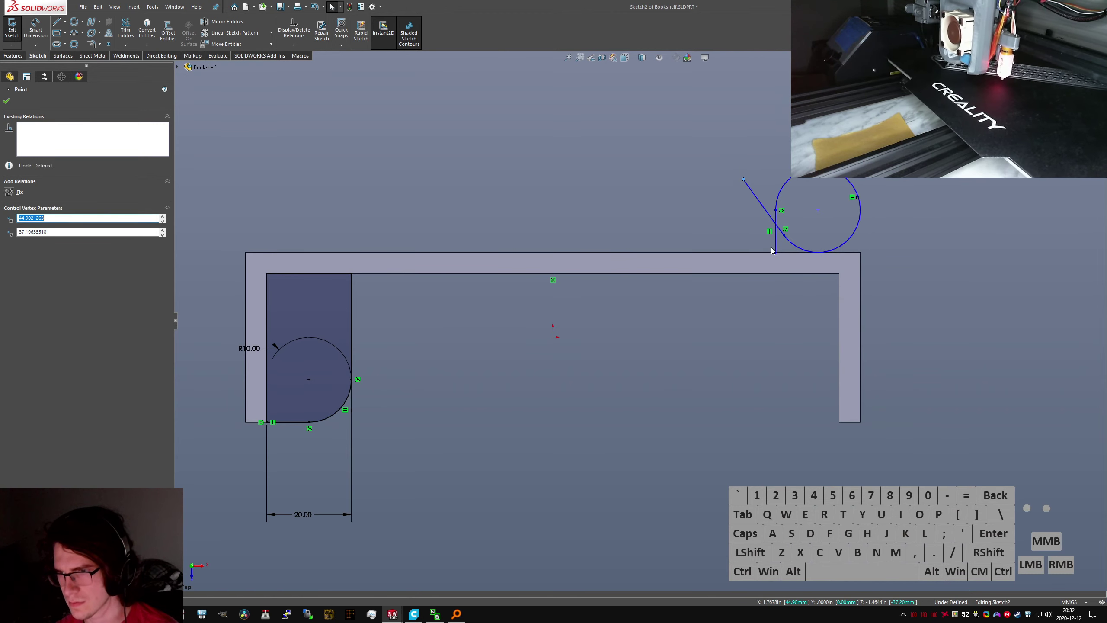
mouse_move(773, 244)
mouse_down()
mouse_move(924, 414)
mouse_move(822, 309)
mouse_move(830, 294)
mouse_move(792, 301)
mouse_move(843, 157)
mouse_up()
click(791, 298)
drag(924, 264, 916, 282)
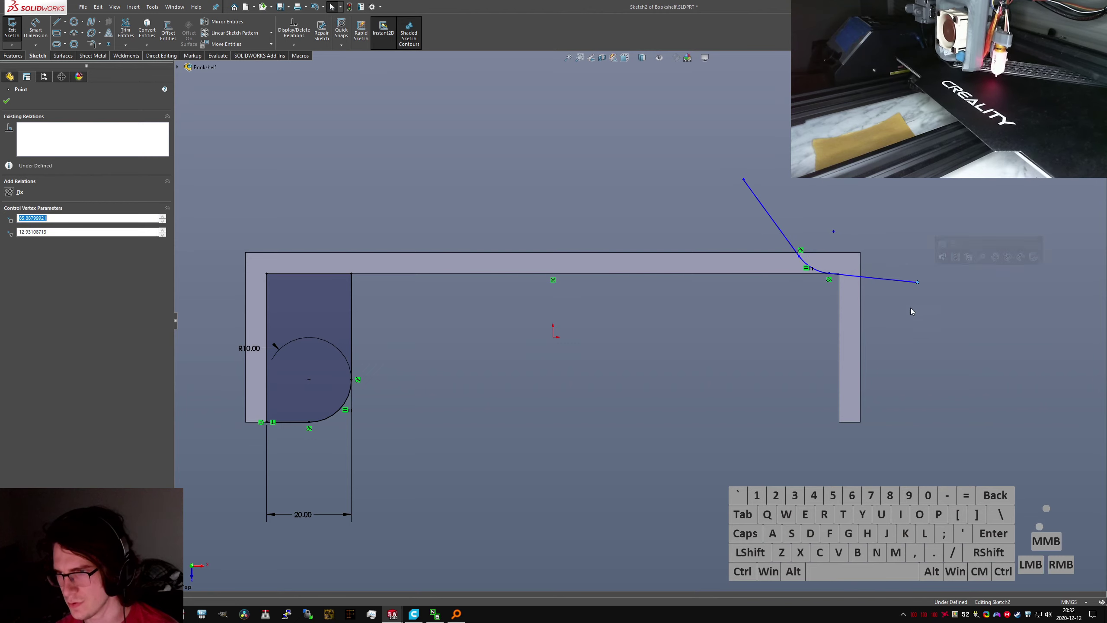
Close the open tab profile with a vertical line on the right and a line across the top
click(898, 317)
right_drag(854, 336, 811, 345)
mouse_move(917, 282)
mouse_down()
mouse_move(917, 200)
mouse_move(743, 179)
mouse_up()
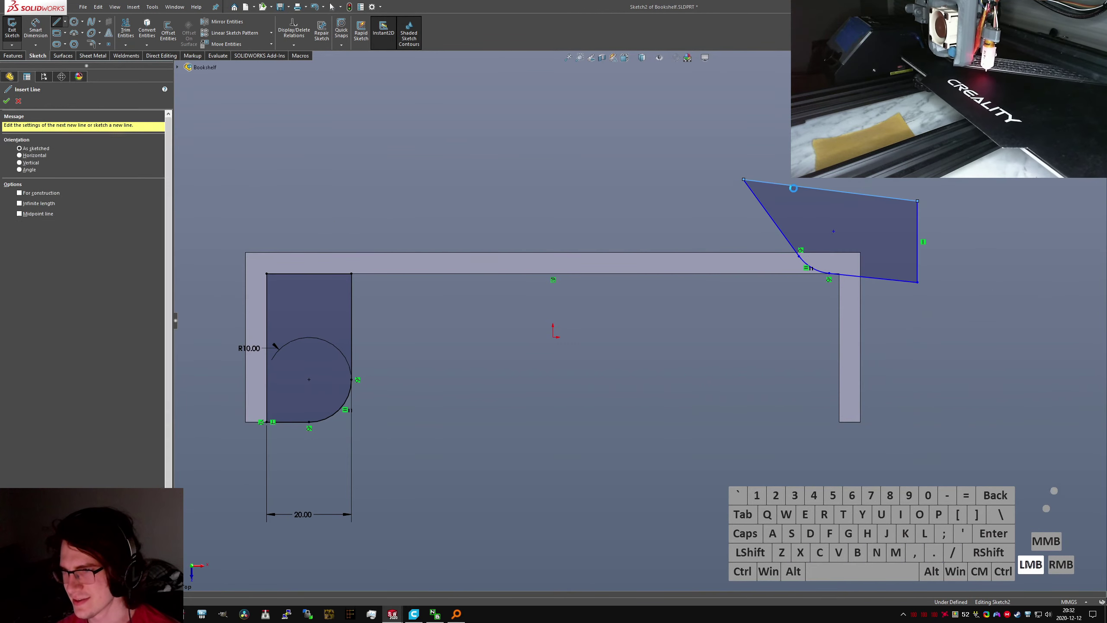
Constrain the tab profile's top line horizontal, its left line vertical and its bottom line horizontal
click(793, 186)
key(alt+h)
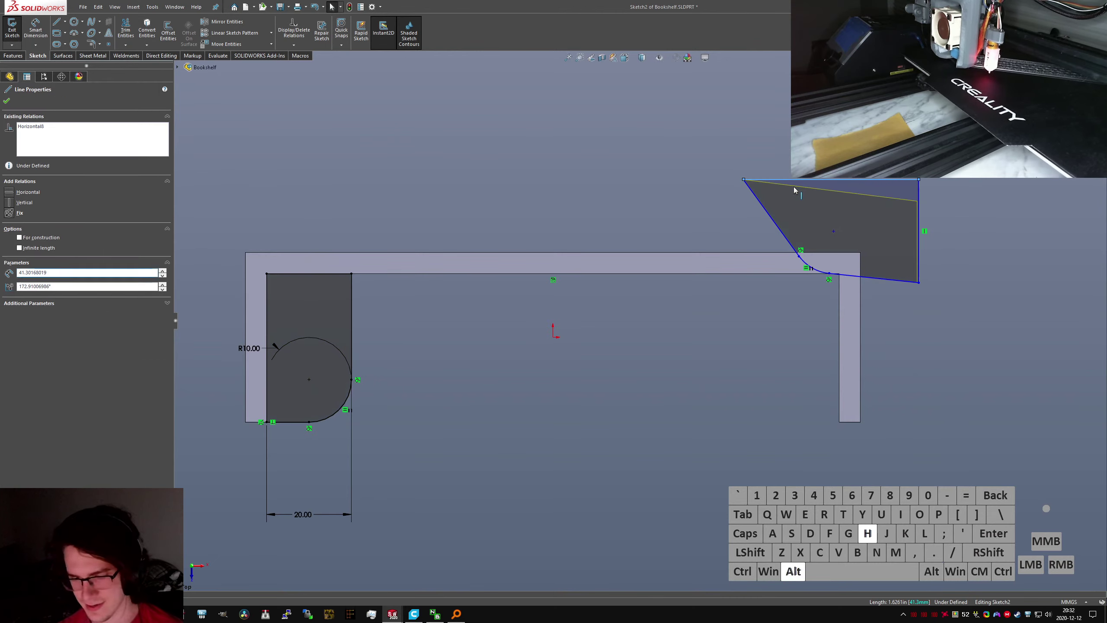
click(766, 214)
key(alt+v)
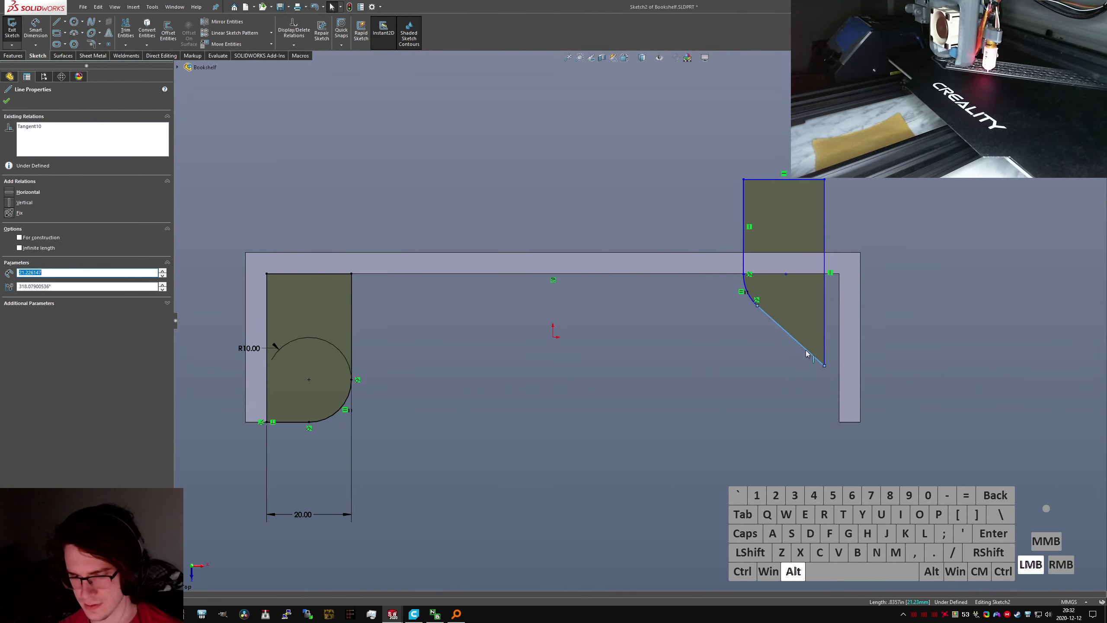
key(alt+h)
drag(697, 395, 712, 421)
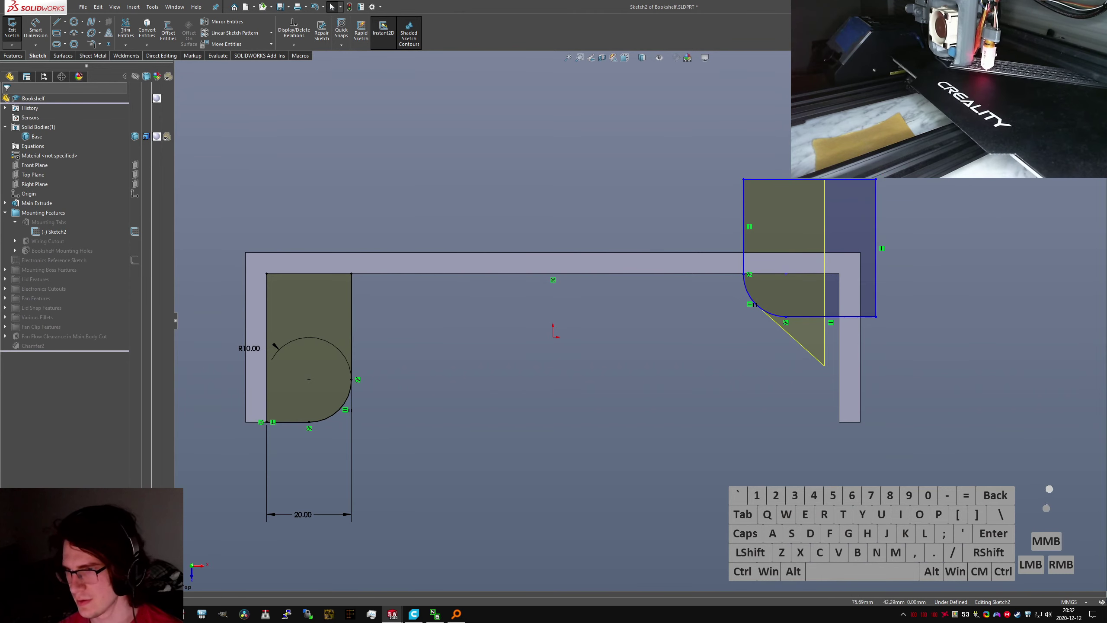
Make the tab profile's right line collinear with the inner edge of the right side wall
click(870, 210)
middle_drag(870, 210, 811, 354)
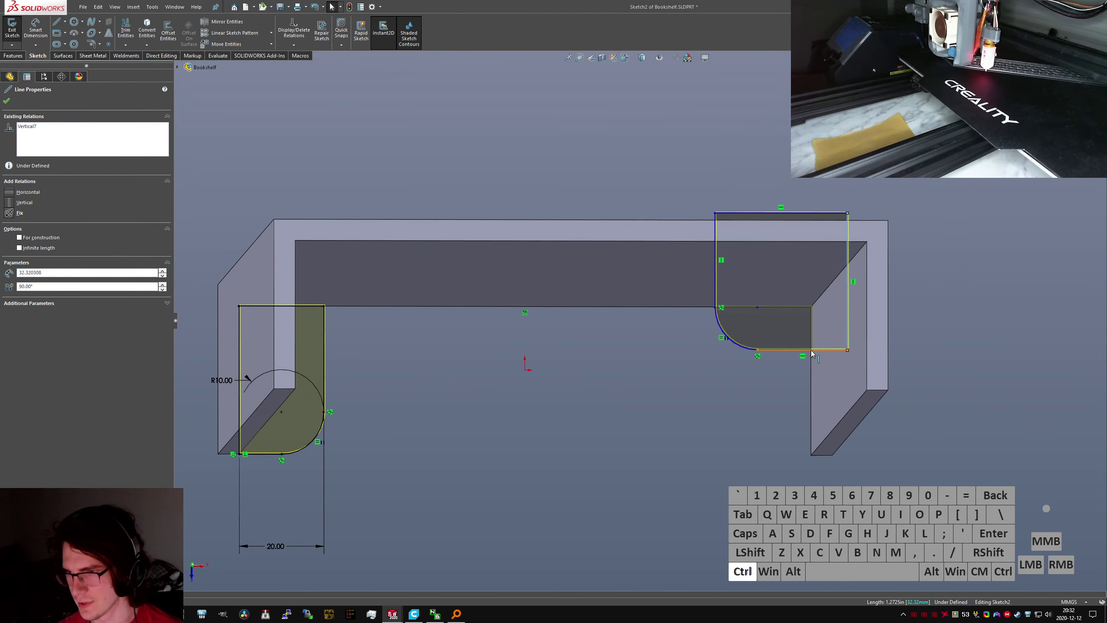
ctrl+click(811, 366)
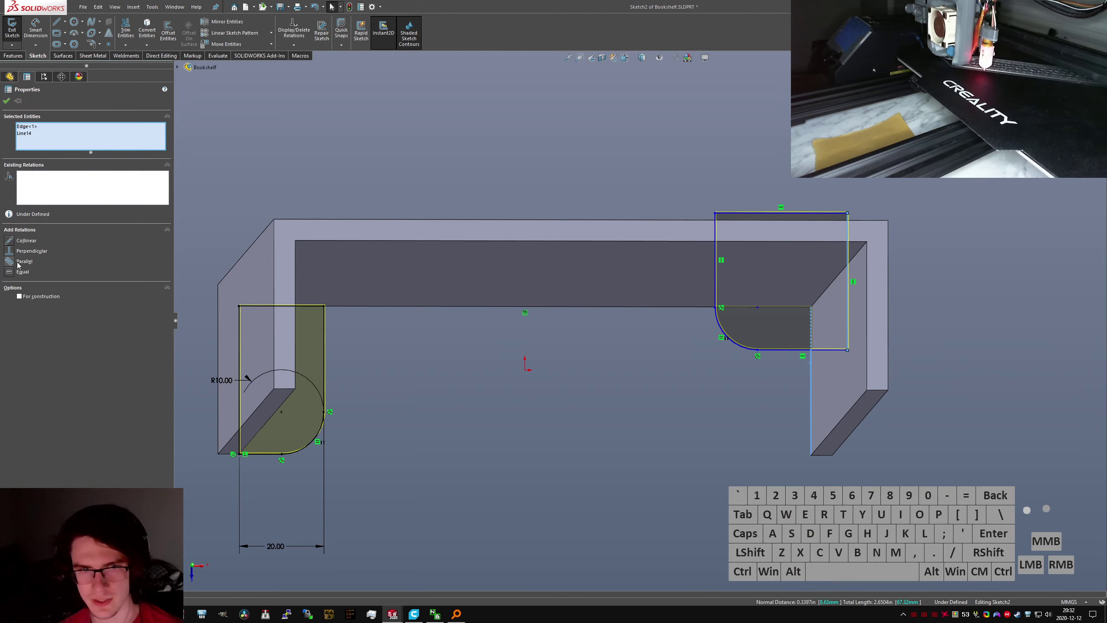
click(12, 239)
click(682, 203)
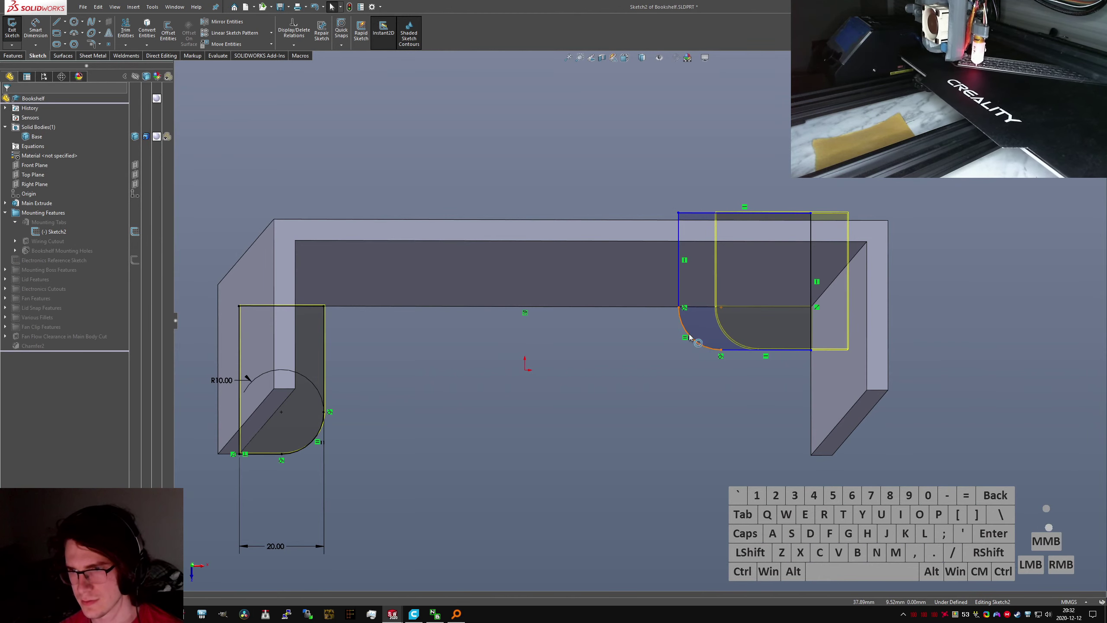
Lower the profile's rounded corner and make its top line collinear with the inner edge of the back plate
drag(707, 394, 718, 386)
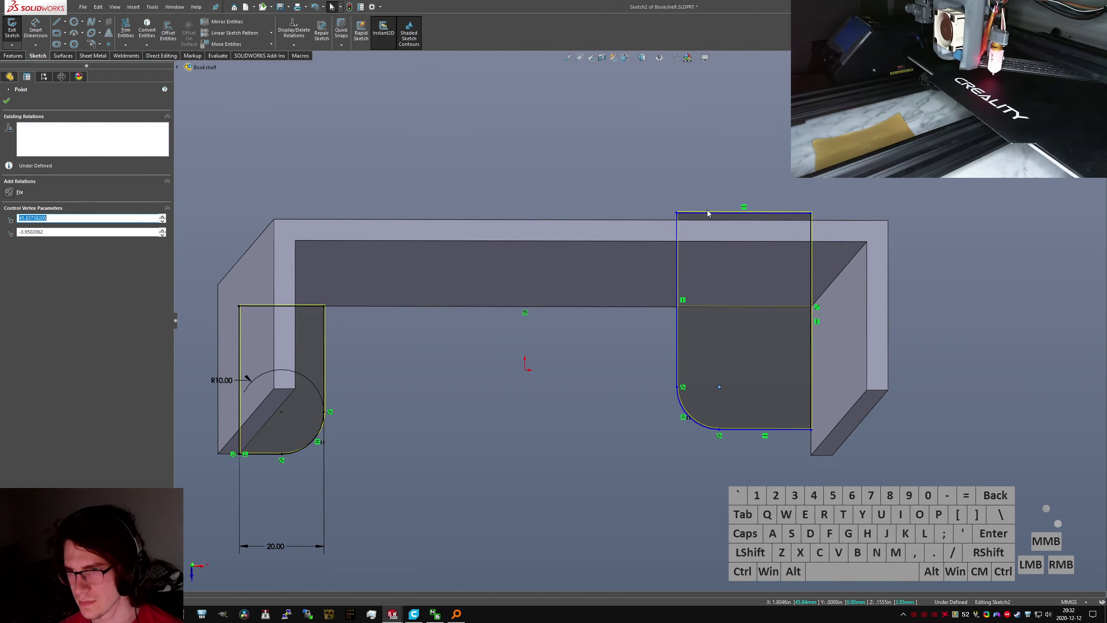
ctrl+click(702, 308)
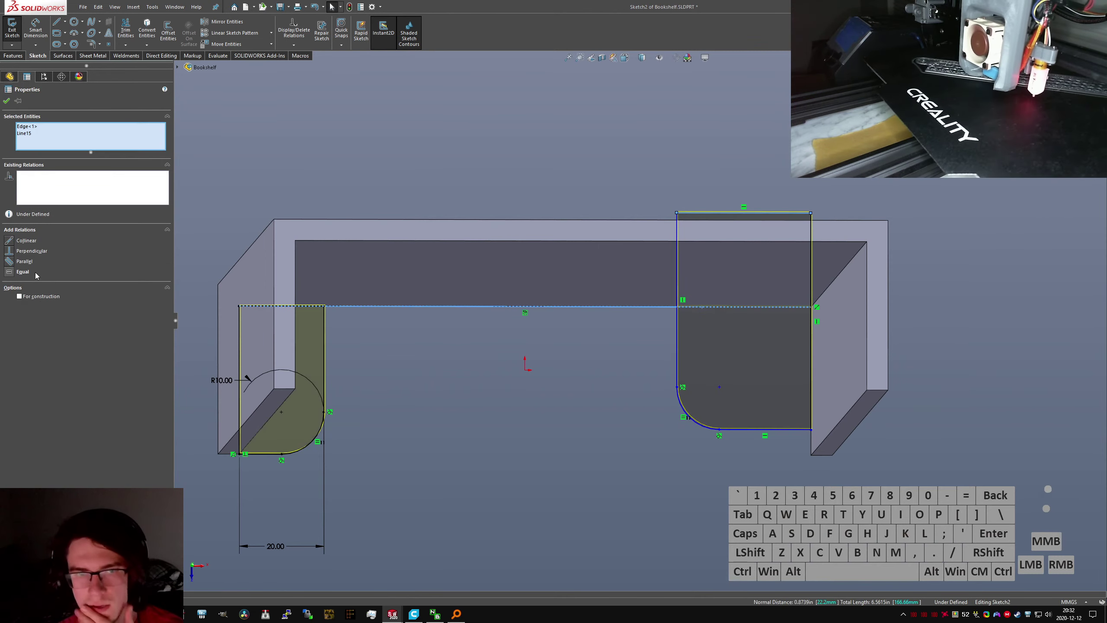
click(9, 240)
click(567, 458)
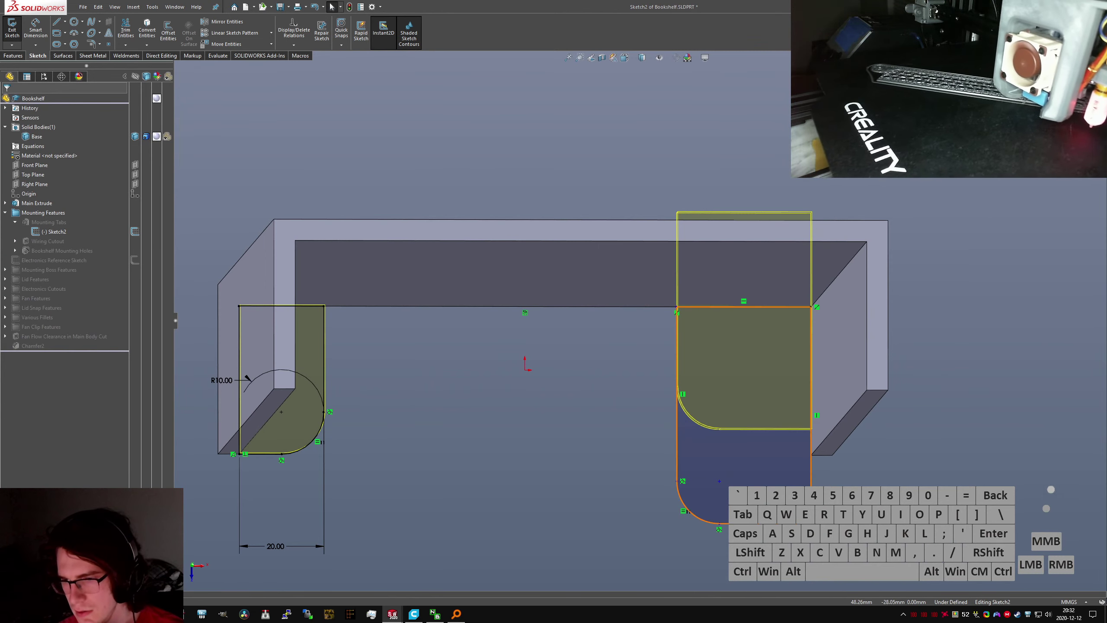
Shorten the right tab profile and make its corner arc tangent to the top line along the back plate
mouse_move(719, 481)
mouse_down()
mouse_move(753, 371)
mouse_move(786, 354)
mouse_move(647, 430)
mouse_up()
key(ctrl+5)
scroll(928, 281, down, 3)
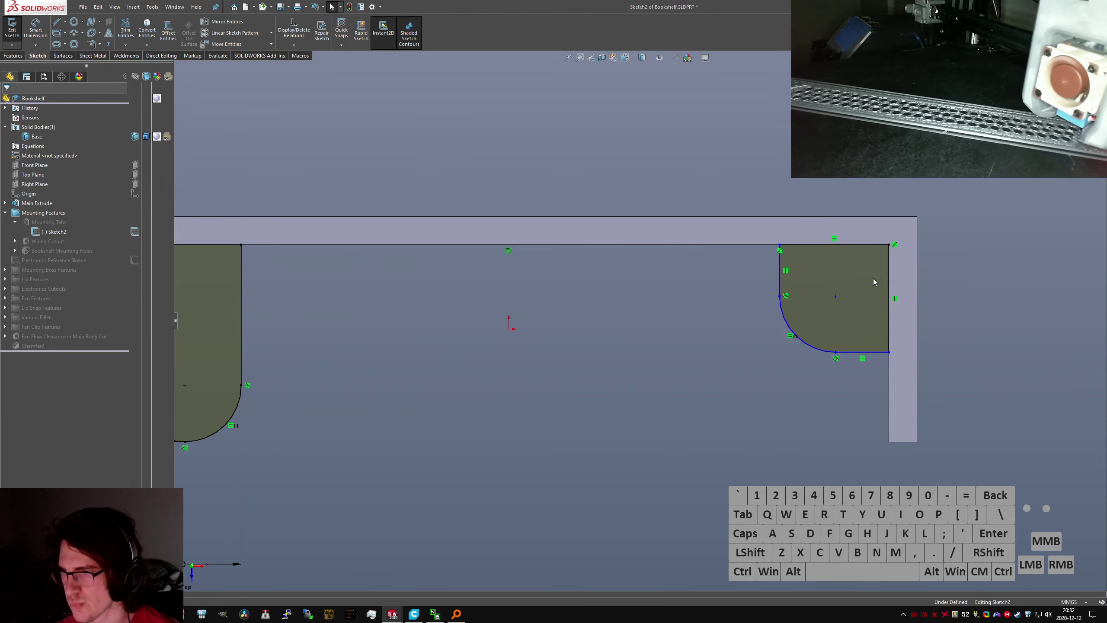
right_drag(810, 351, 848, 367)
click(817, 354)
ctrl+click(816, 246)
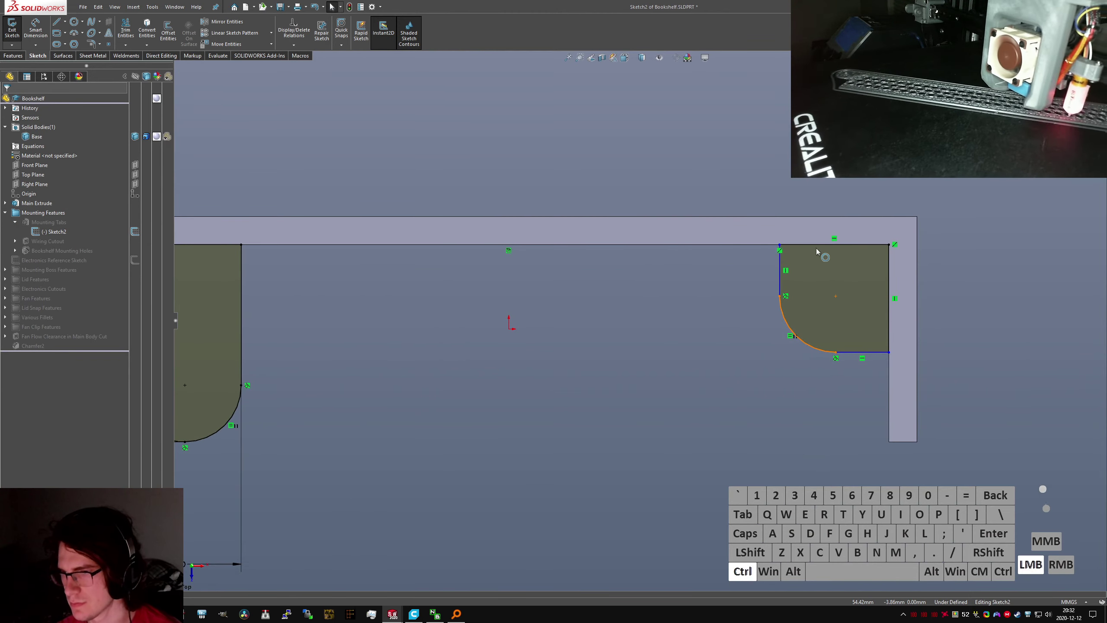
key(a)
click(815, 364)
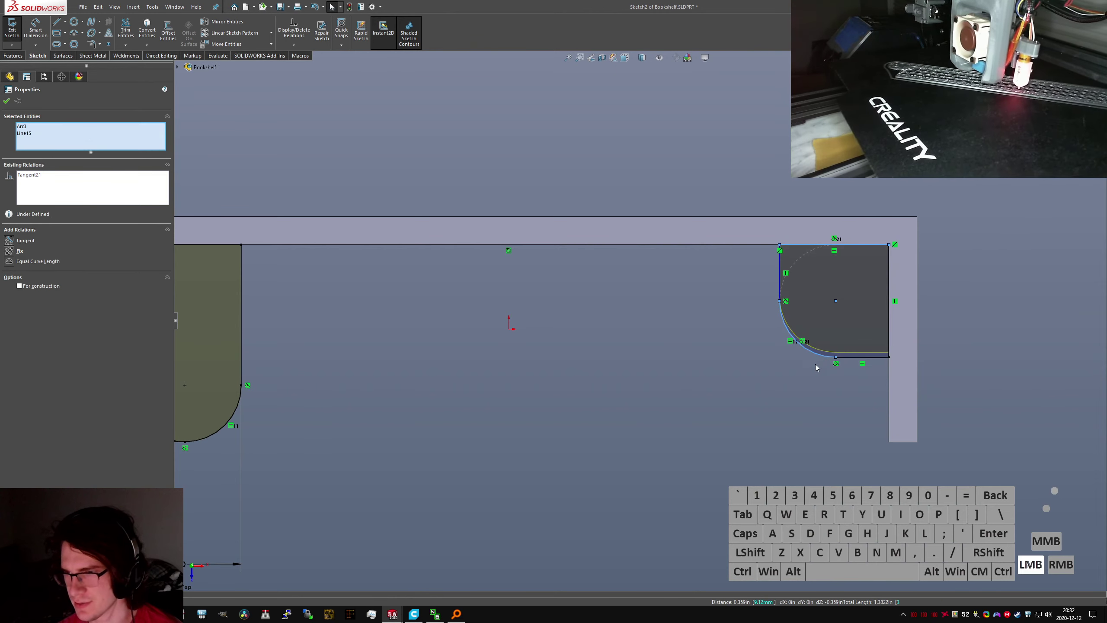
Make the corner arc tangent to the line along the side wall, and exit the mounting tab sketch
click(823, 356)
ctrl+click(887, 342)
key(a)
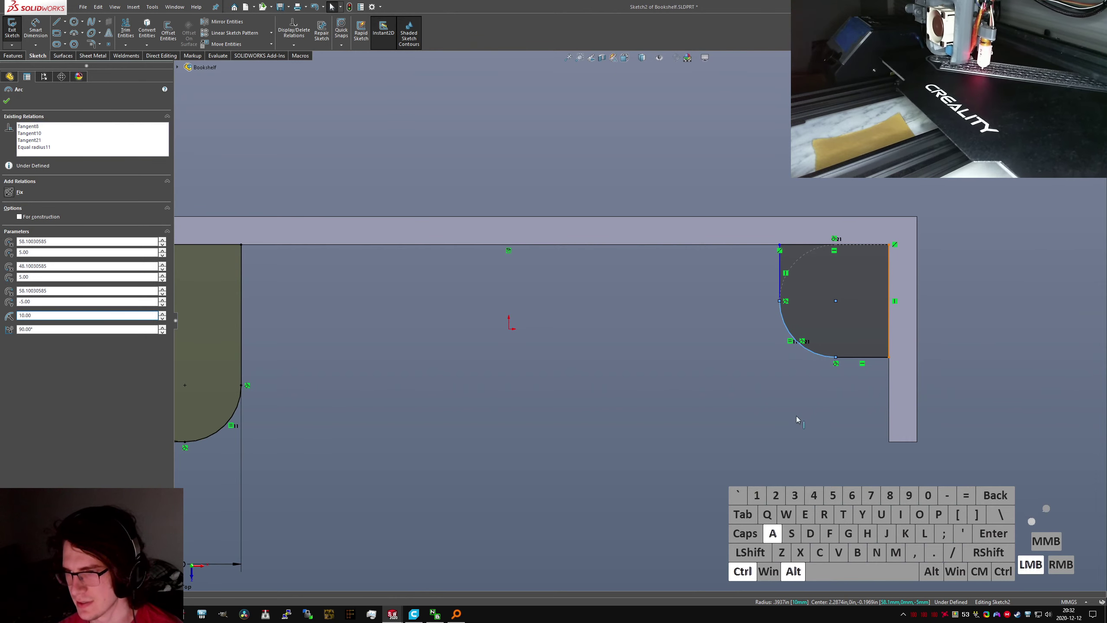
click(17, 30)
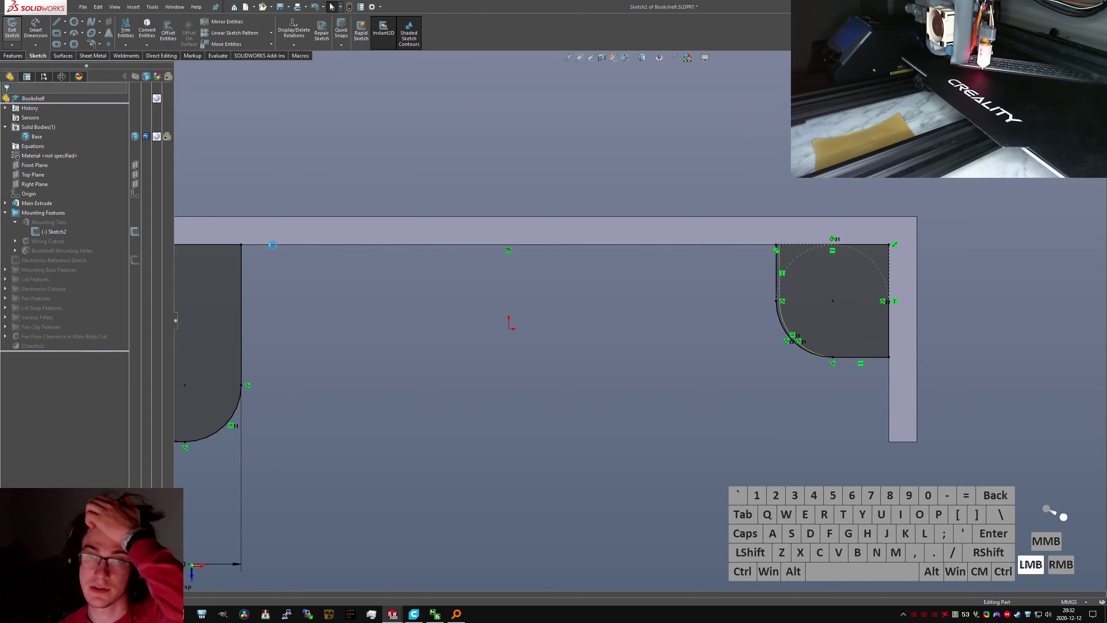
click(645, 209)
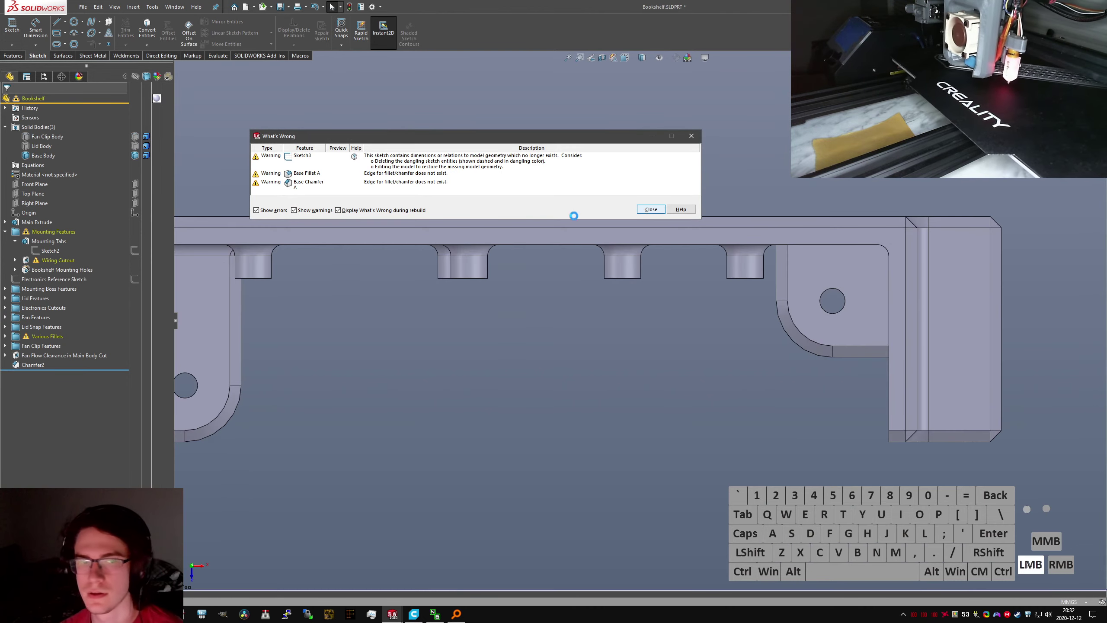
Open the Wiring Cutout's sketch for editing and view it from the front
click(14, 260)
click(60, 269)
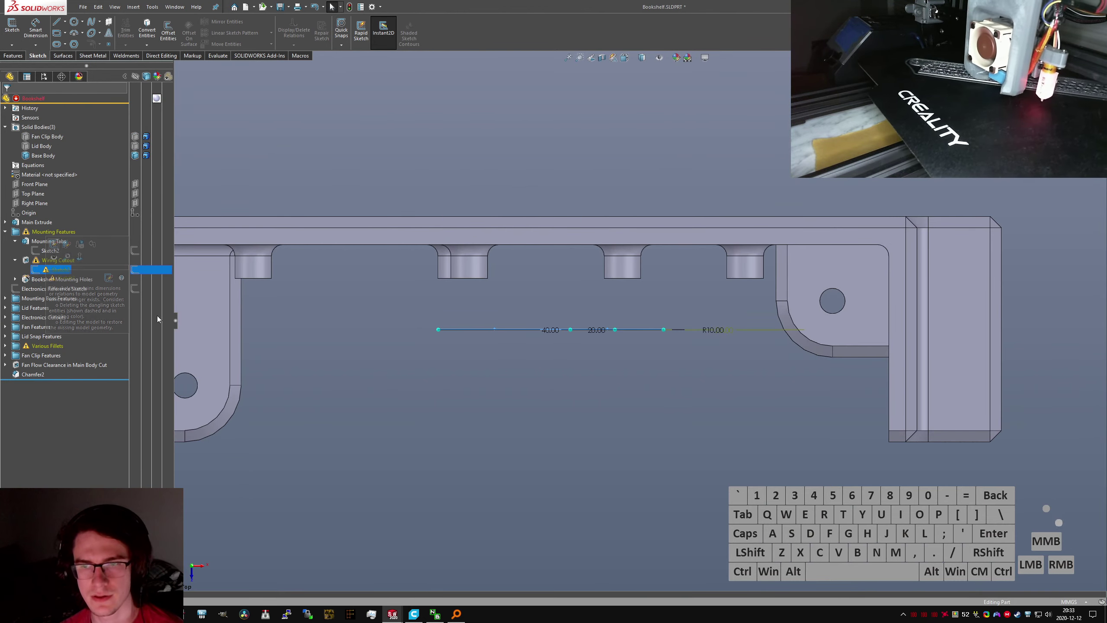
mouse_move(305, 322)
middle_down()
mouse_move(455, 264)
mouse_move(545, 396)
mouse_move(566, 453)
middle_up()
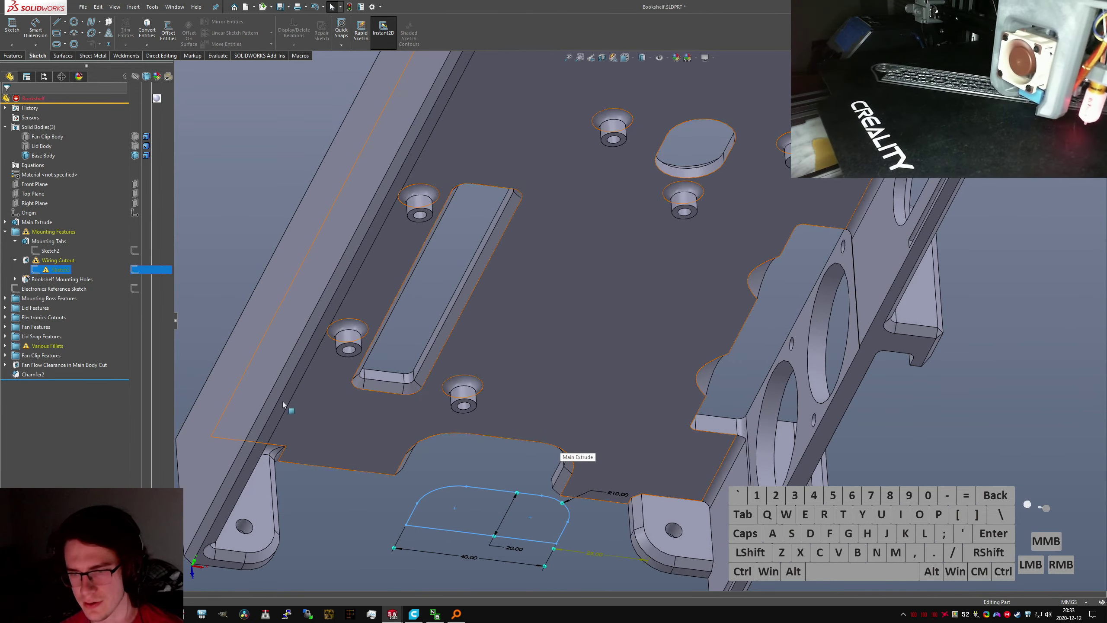
right_click(66, 272)
click(67, 173)
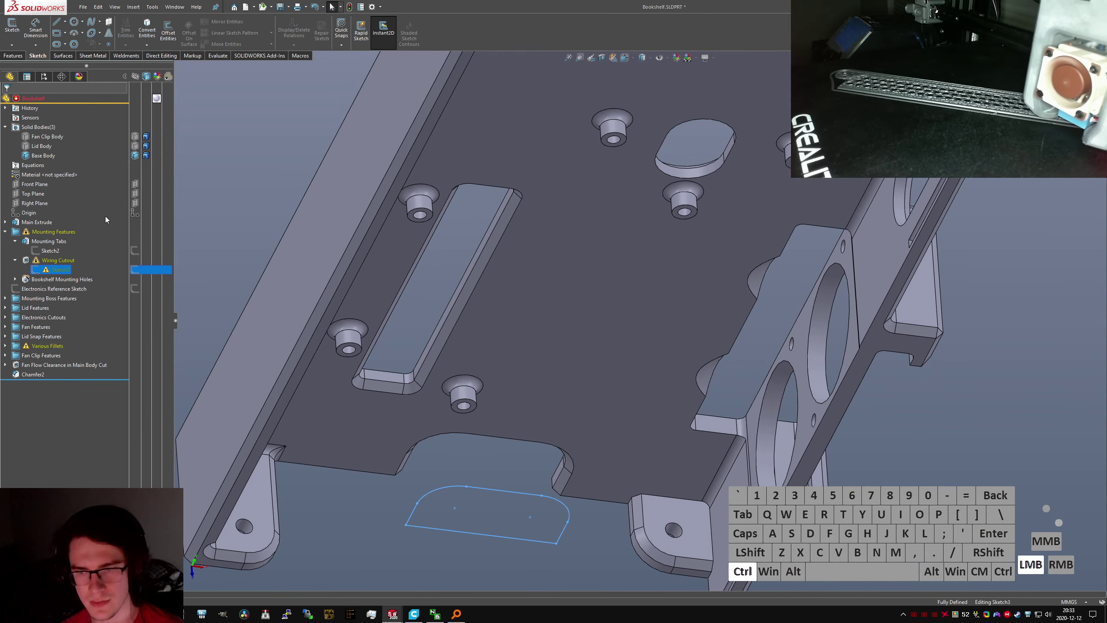
key(ctrl+5)
key(ctrl+1)
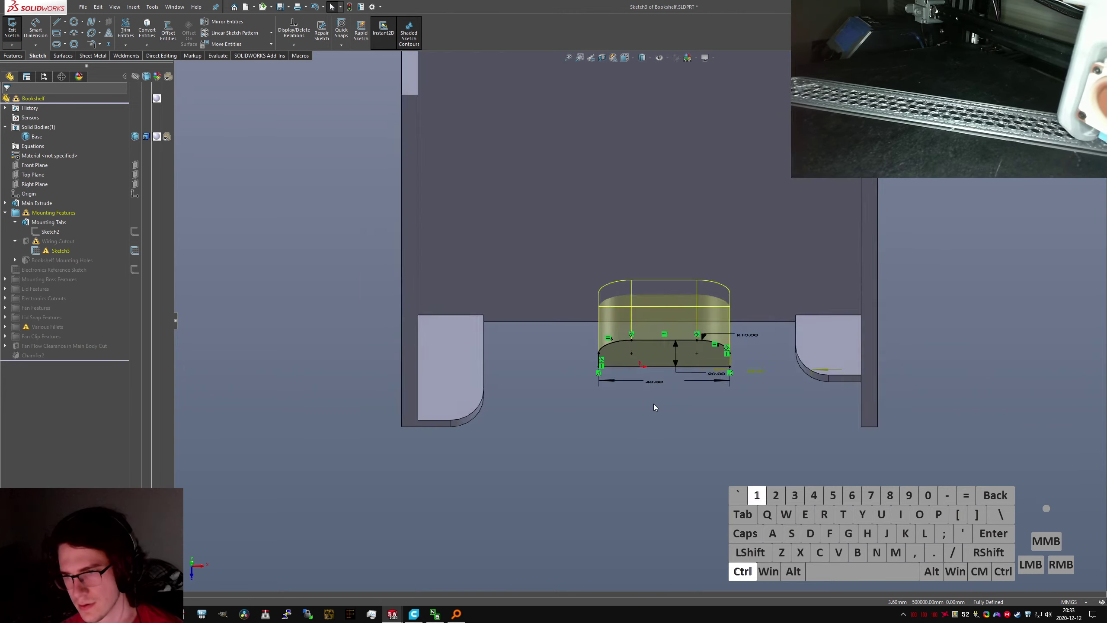
Delete the dangling 25 mm dimension between the wiring cutout profile and the right mounting tab
scroll(702, 514, down, 3)
mouse_move(706, 495)
middle_down()
mouse_move(704, 437)
mouse_move(691, 512)
middle_up()
click(686, 503)
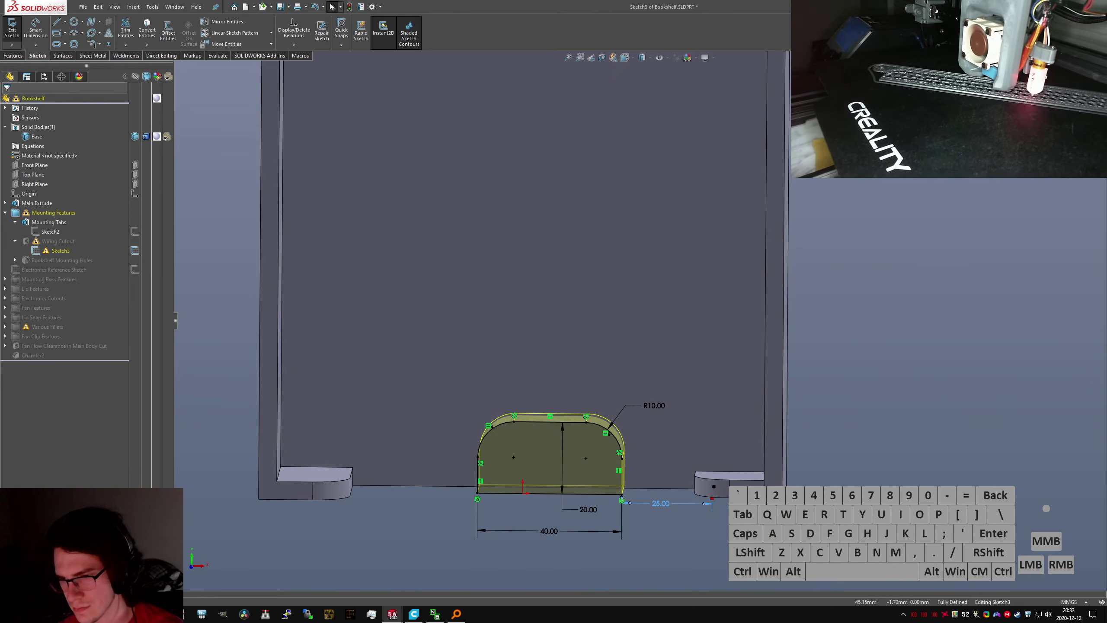
click(683, 526)
middle_drag(712, 480, 703, 528)
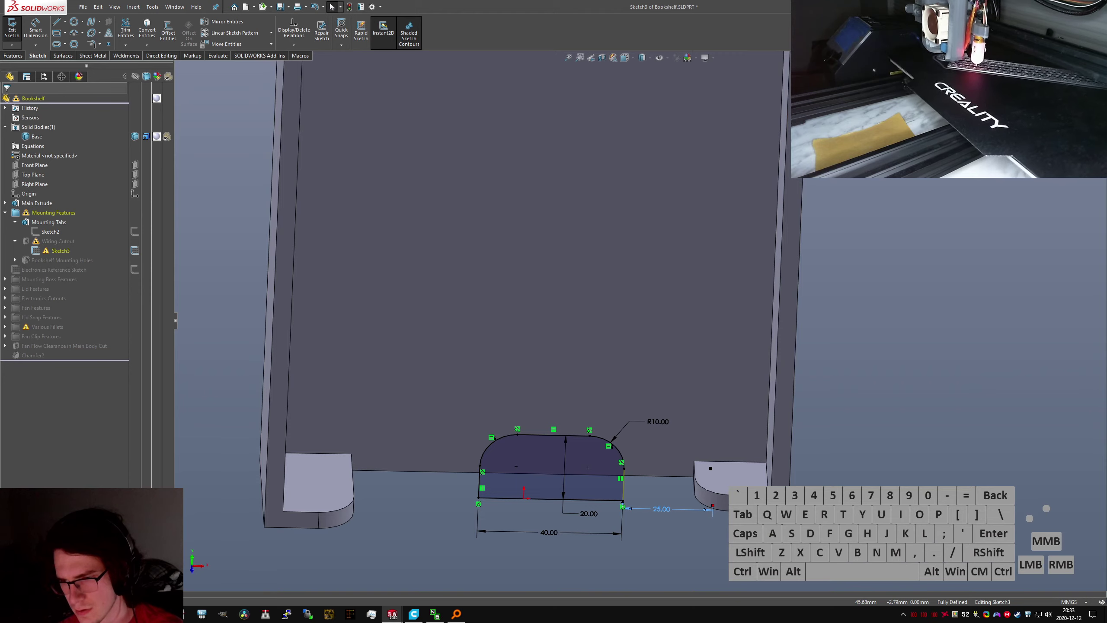
Dimension the cutout profile's right side line 45 mm from the right side wall
click(623, 491)
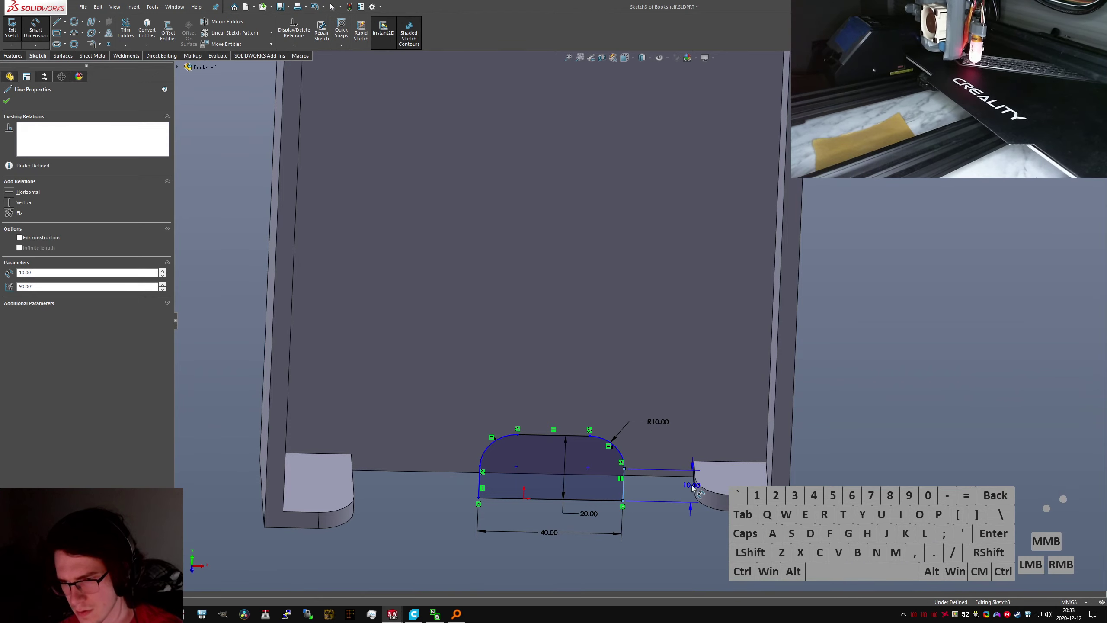
middle_drag(696, 474, 784, 479)
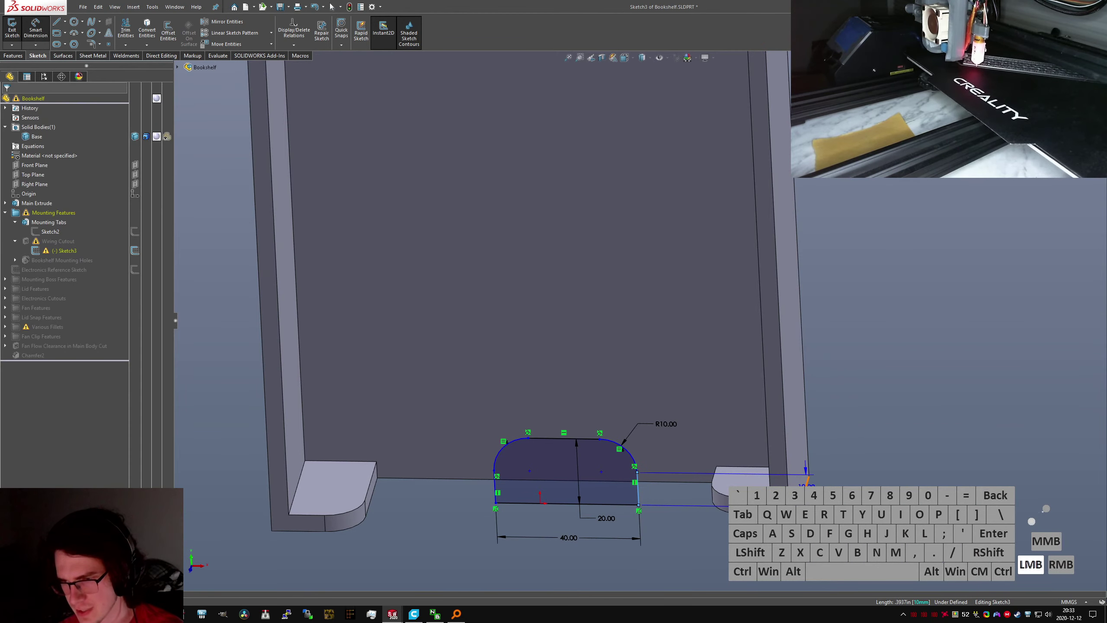
click(810, 471)
click(856, 602)
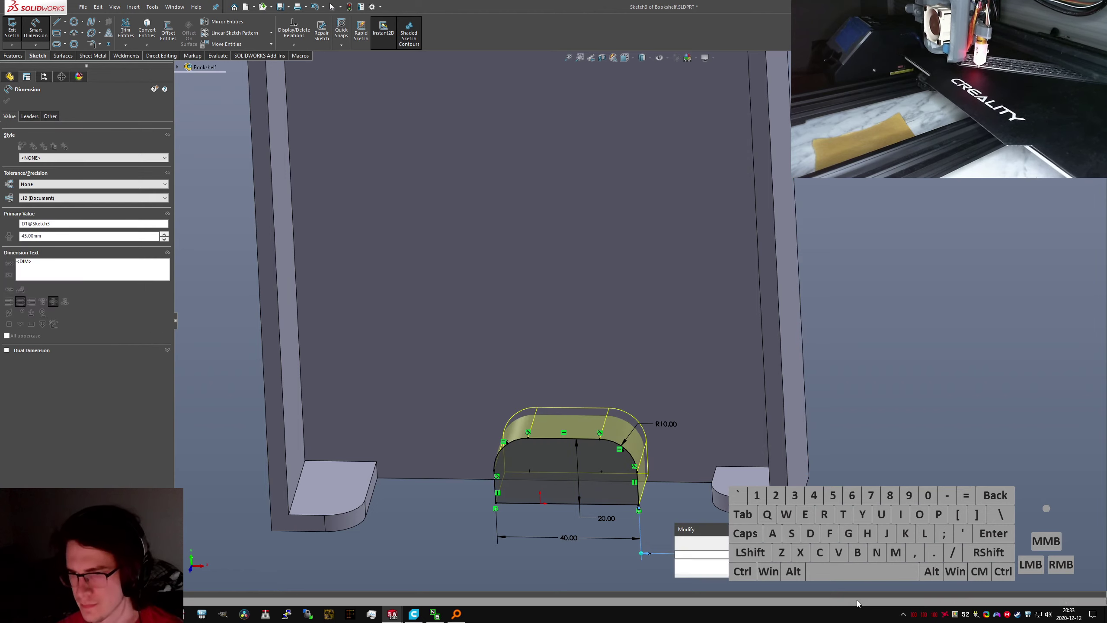
key(Return)
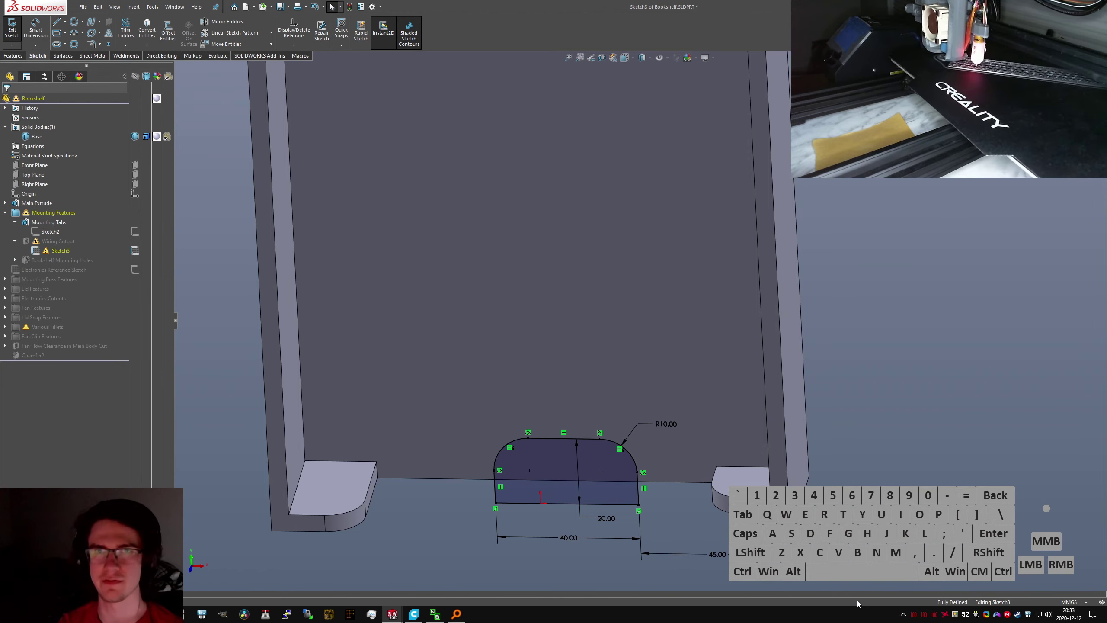
Save the part with the updated cutout sketch and dismiss the rebuild warnings
click(840, 386)
key(ctrl+s)
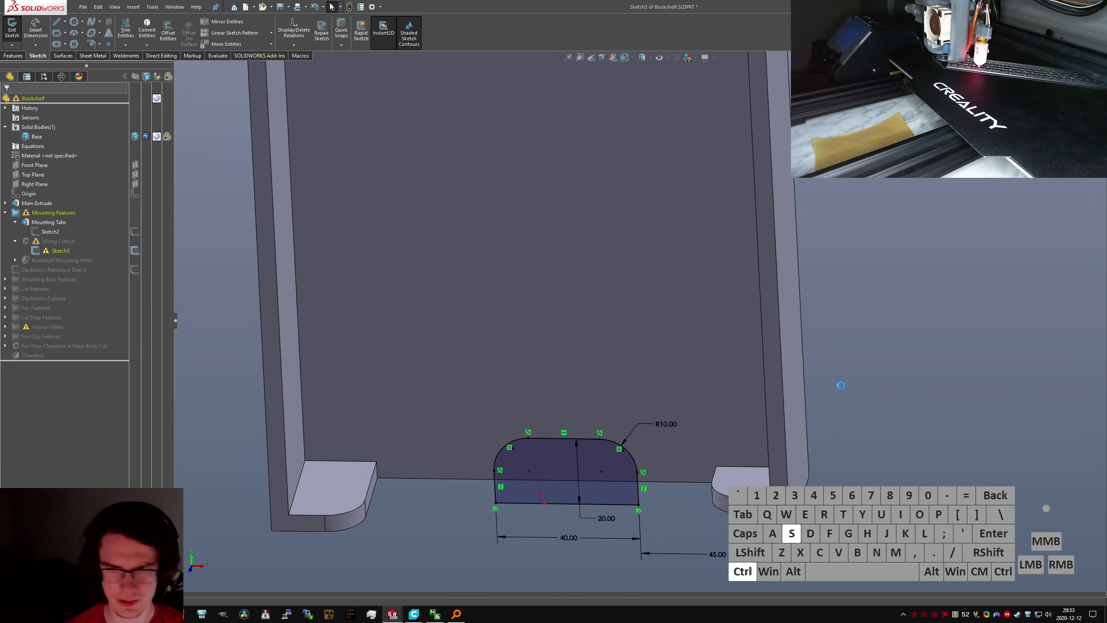
click(651, 210)
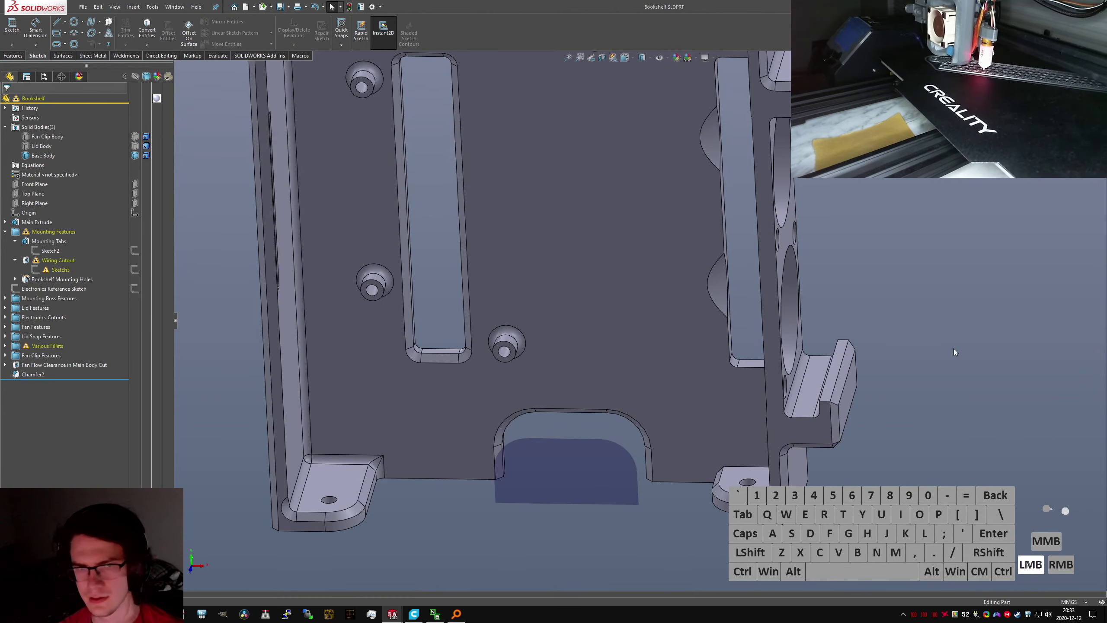
Open the Wiring Cutout's sketch to check its dimensions, and exit it
click(59, 269)
click(65, 243)
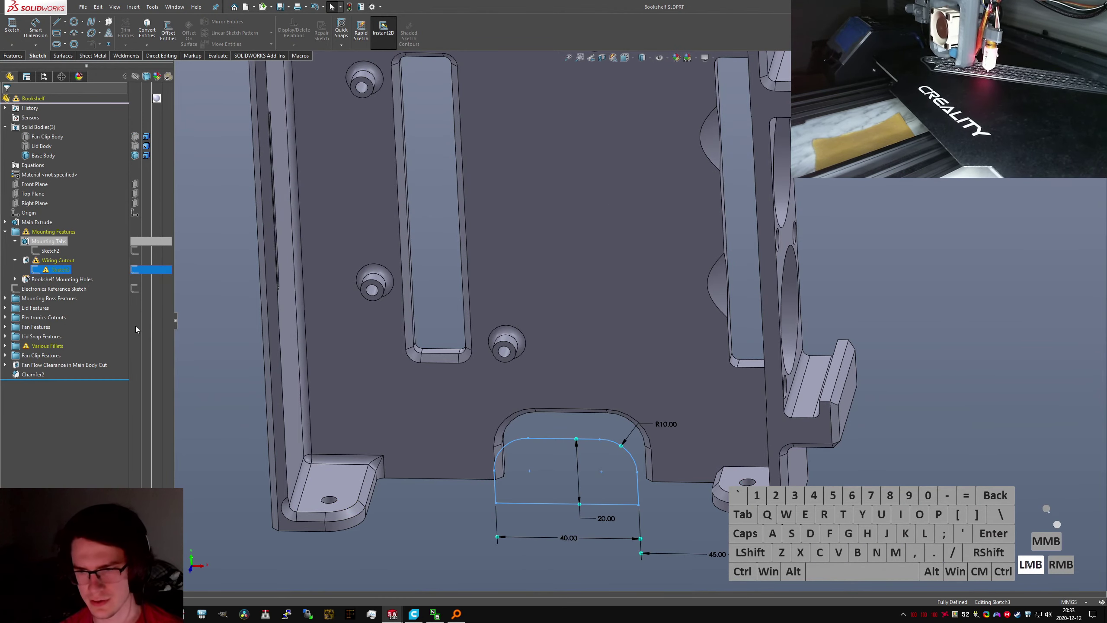
scroll(621, 408, up, 8)
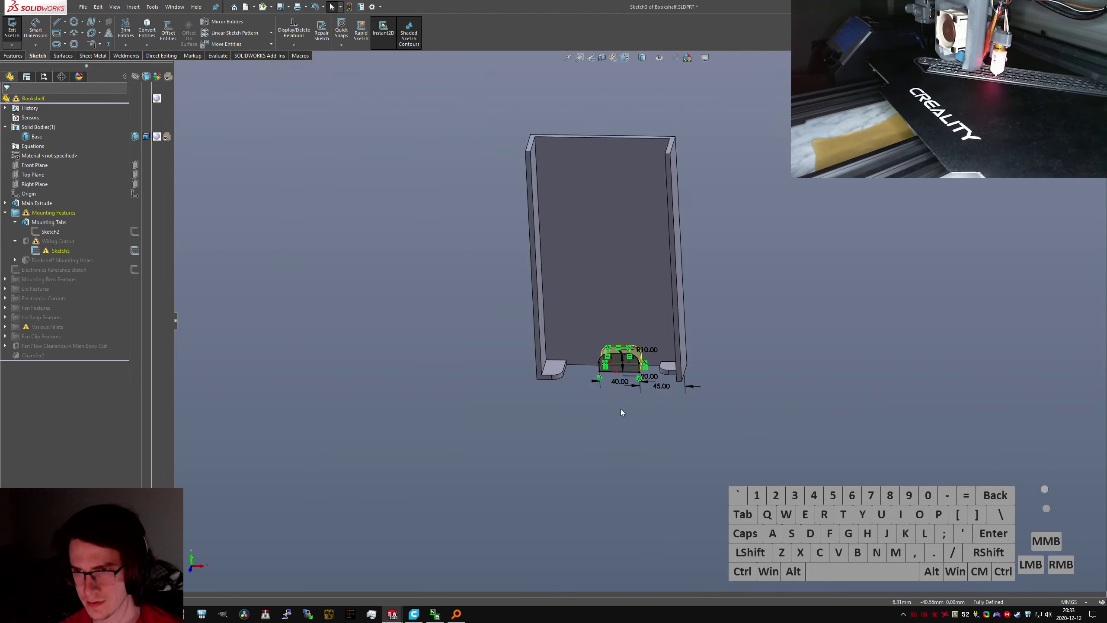
scroll(621, 407, down, 5)
click(6, 41)
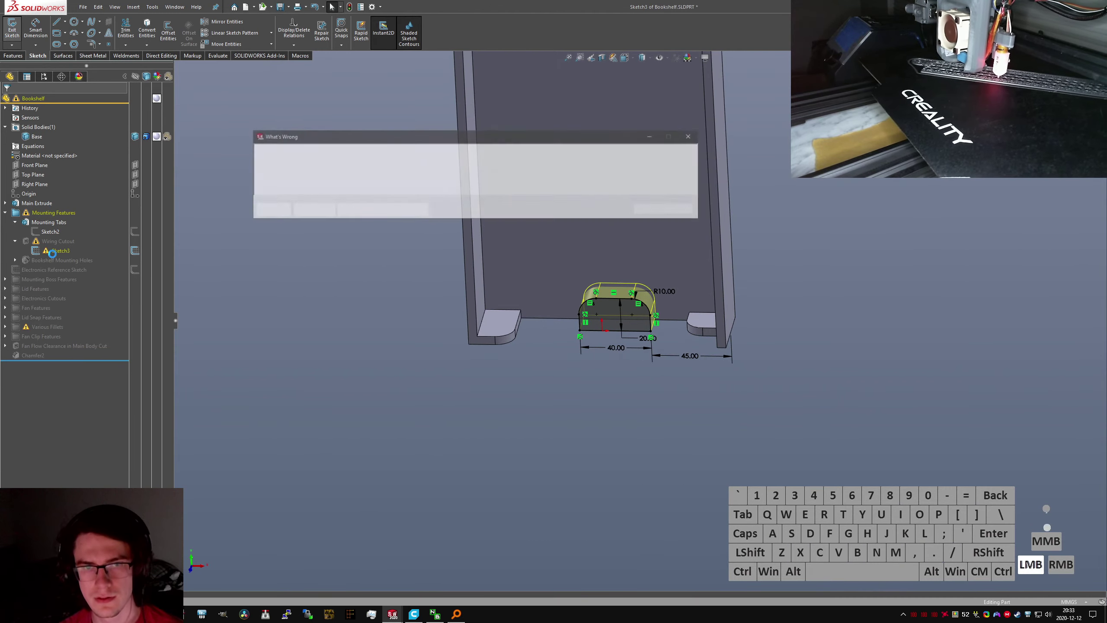
Reopen the Wiring Cutout feature and rebuild the part to clear the cutout's warnings
click(51, 260)
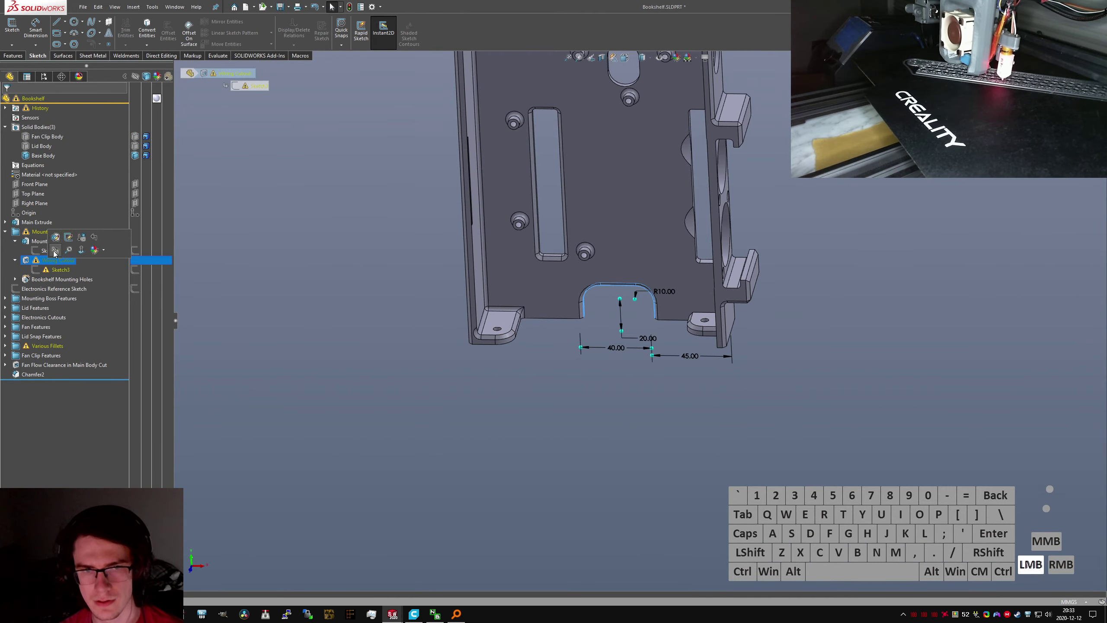
click(56, 238)
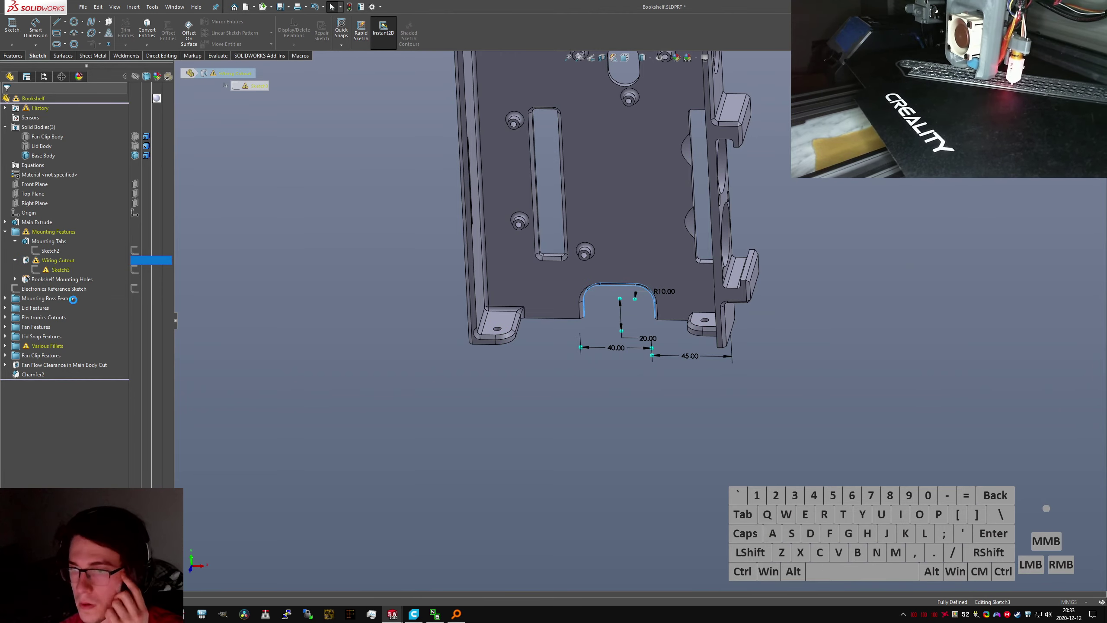
mouse_move(697, 353)
middle_down()
mouse_move(710, 367)
mouse_move(718, 460)
mouse_move(695, 354)
middle_up()
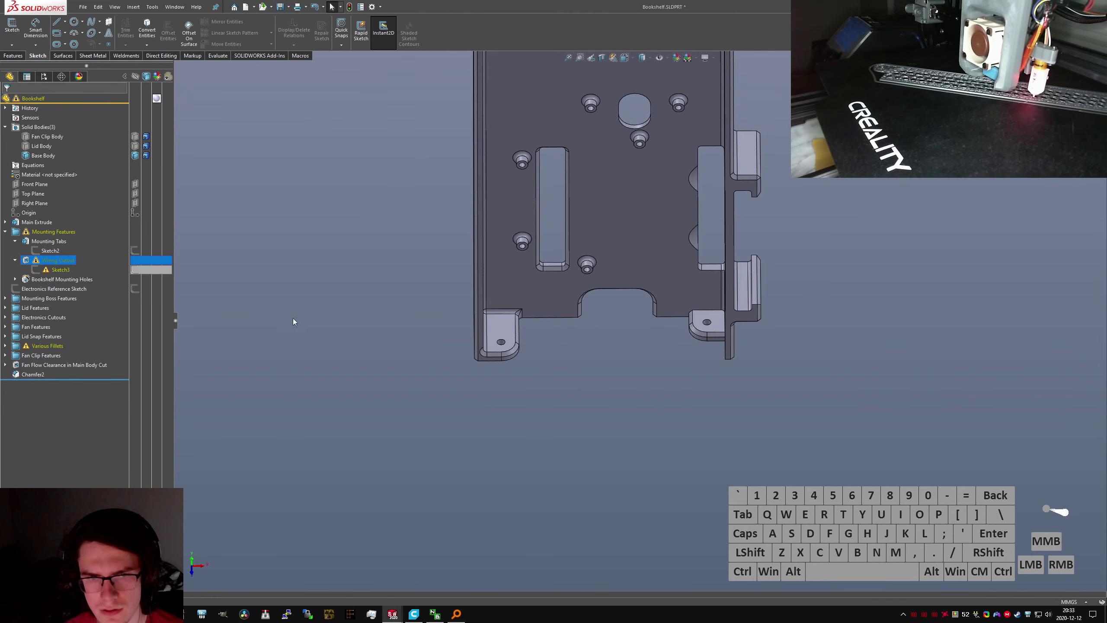
click(303, 311)
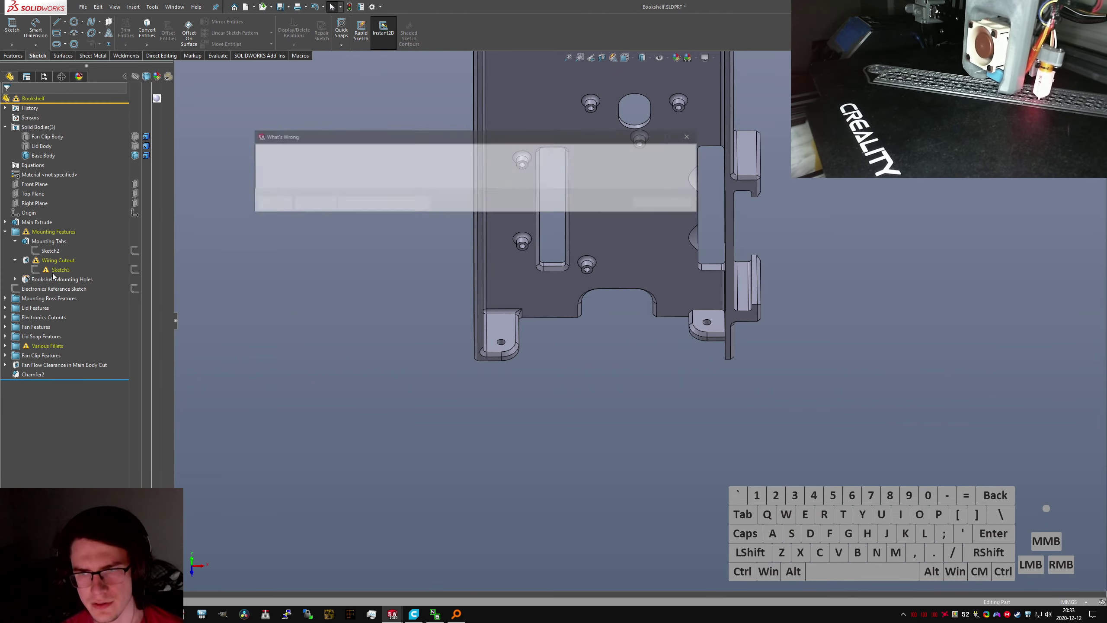
click(78, 340)
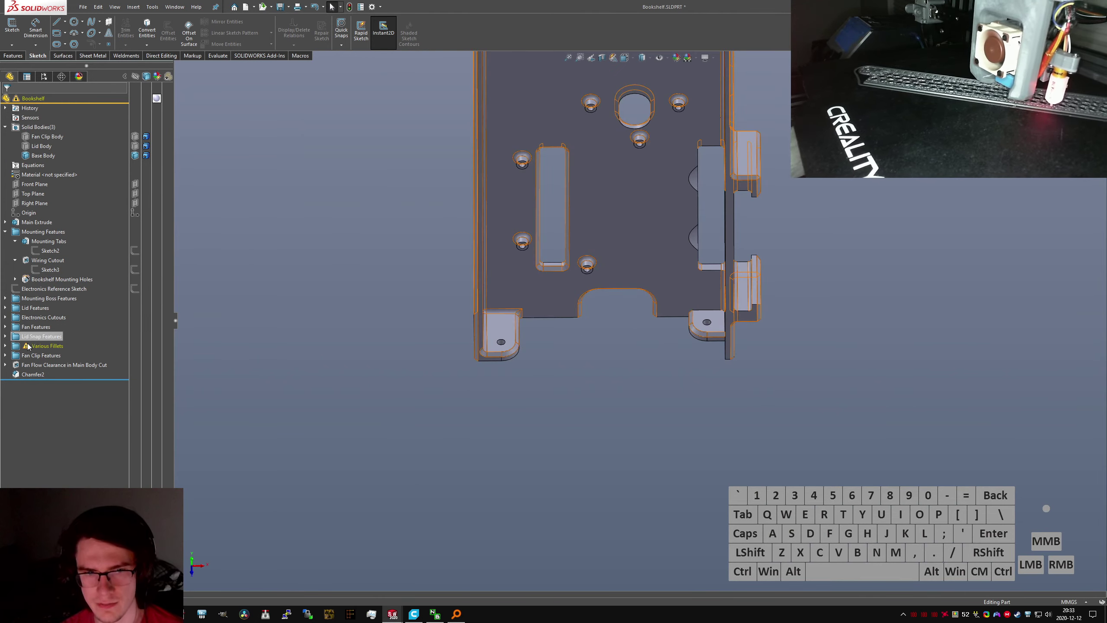
Edit Base Fillet A in the Various Fillets folder and clear all of its missing edge references
scroll(772, 290, down, 6)
middle_drag(597, 346, 645, 362)
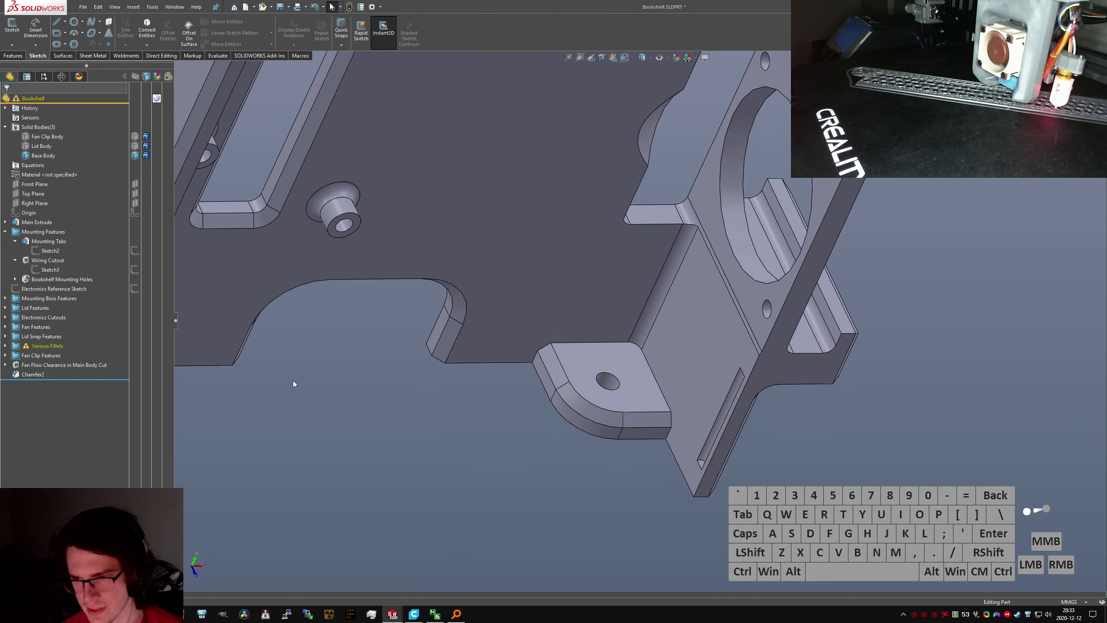
click(5, 346)
scroll(283, 374, up, 5)
middle_drag(376, 353, 344, 345)
scroll(769, 334, down, 3)
middle_drag(769, 335, 779, 333)
click(52, 355)
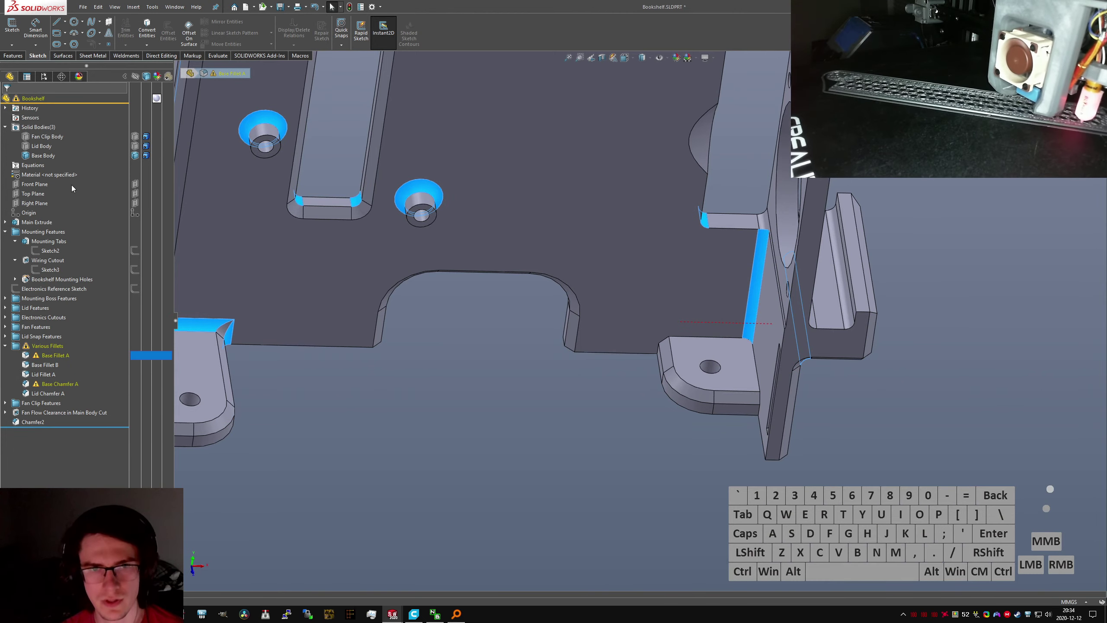
right_click(51, 164)
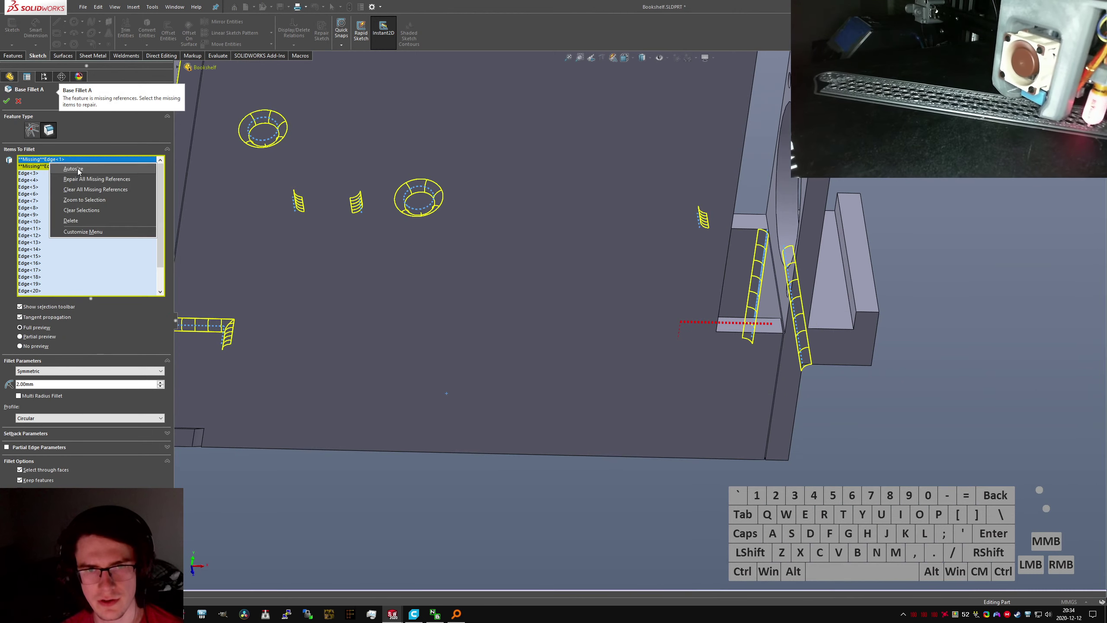
click(95, 189)
Add the right mounting tab's edges along the side wall and the back plate to Base Fillet A
scroll(633, 315, up, 5)
scroll(638, 327, down, 3)
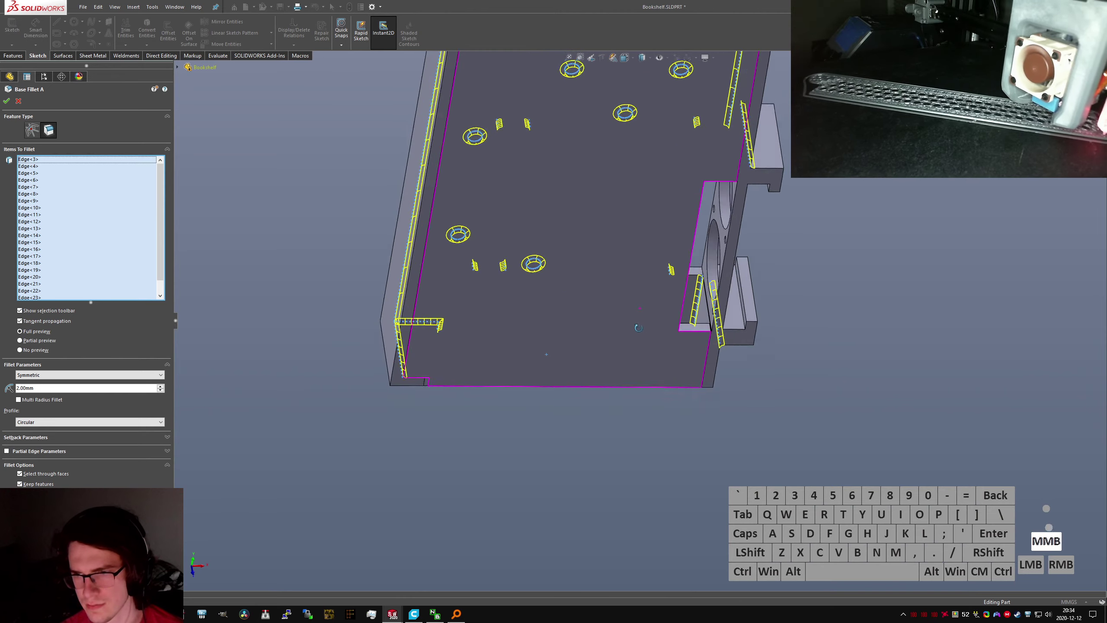
scroll(638, 328, up, 1)
scroll(636, 285, down, 6)
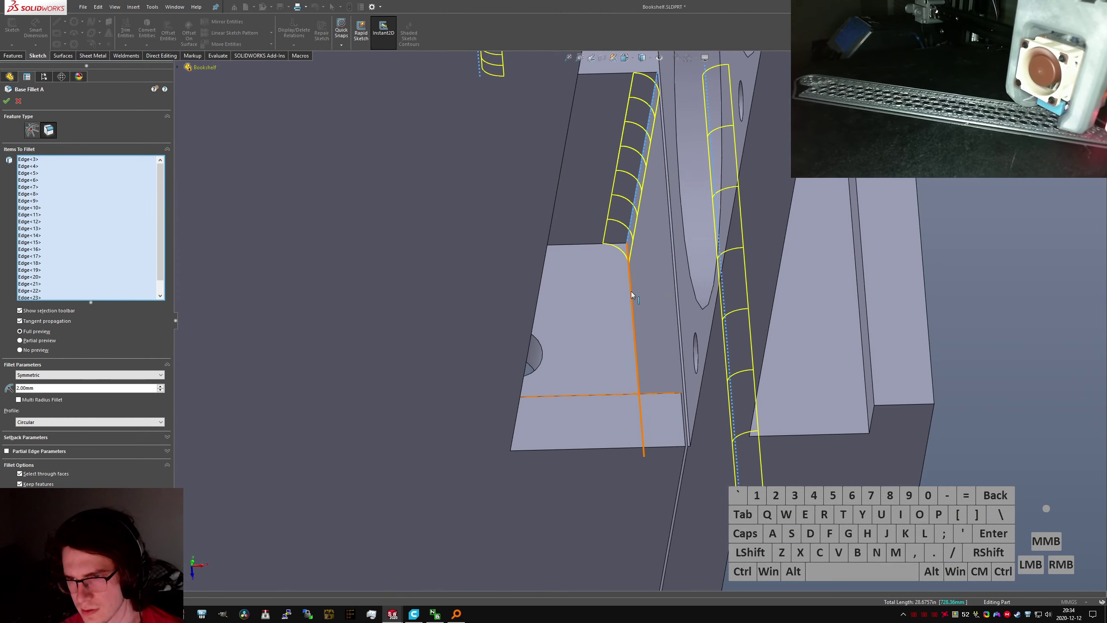
click(631, 291)
click(591, 244)
scroll(444, 355, up, 5)
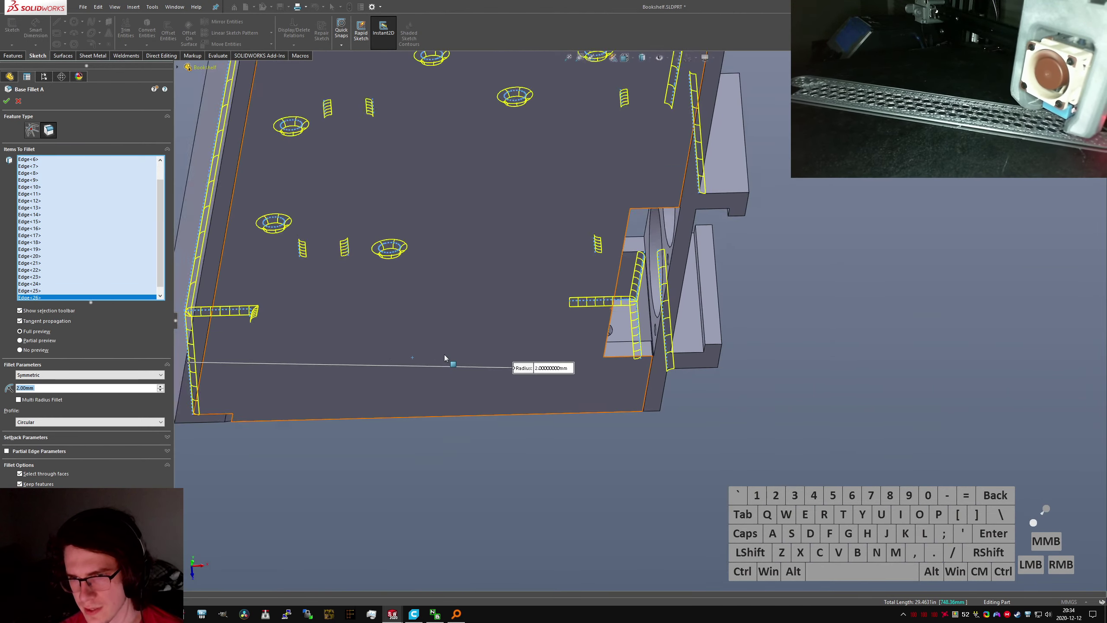
Add the short edges at both ends of the right mounting tab to Base Fillet A and accept the fillet
middle_drag(346, 352, 534, 289)
click(651, 318)
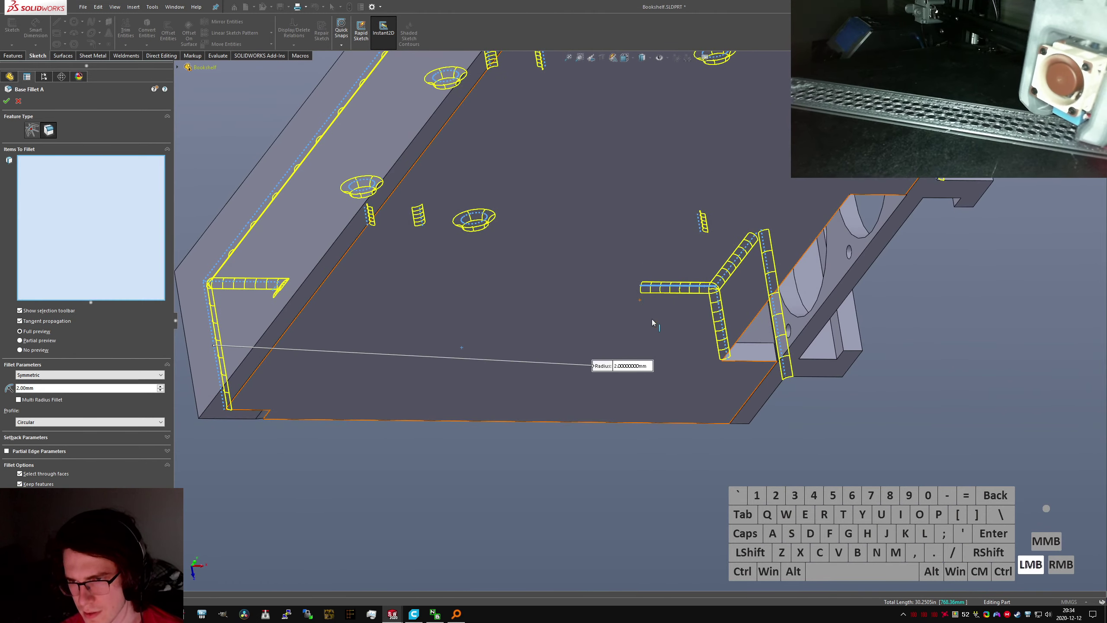
click(723, 366)
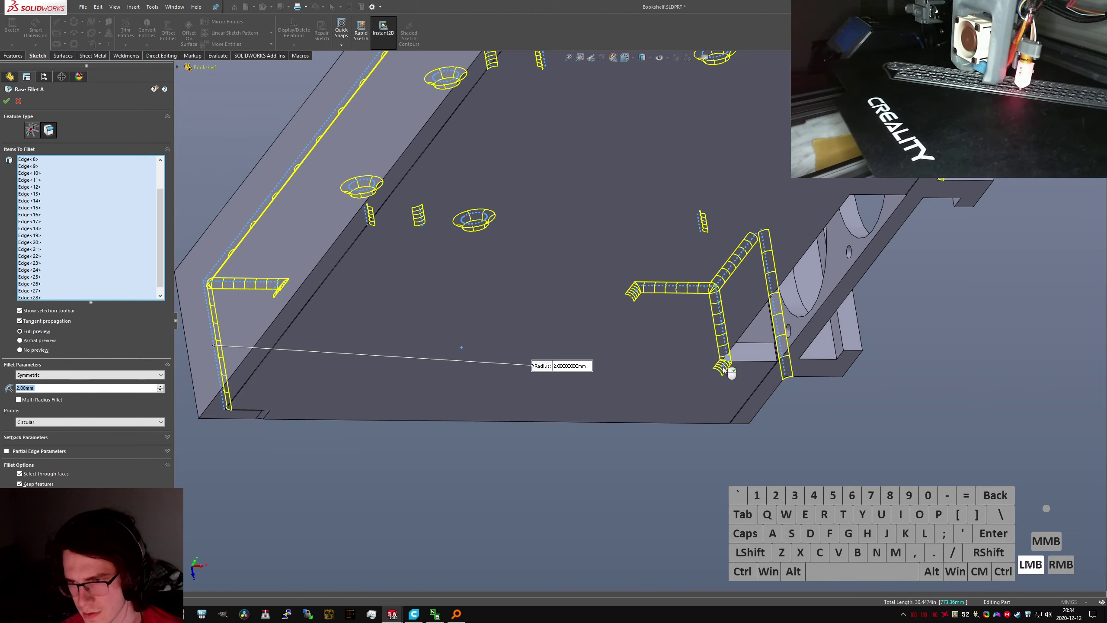
right_click(723, 367)
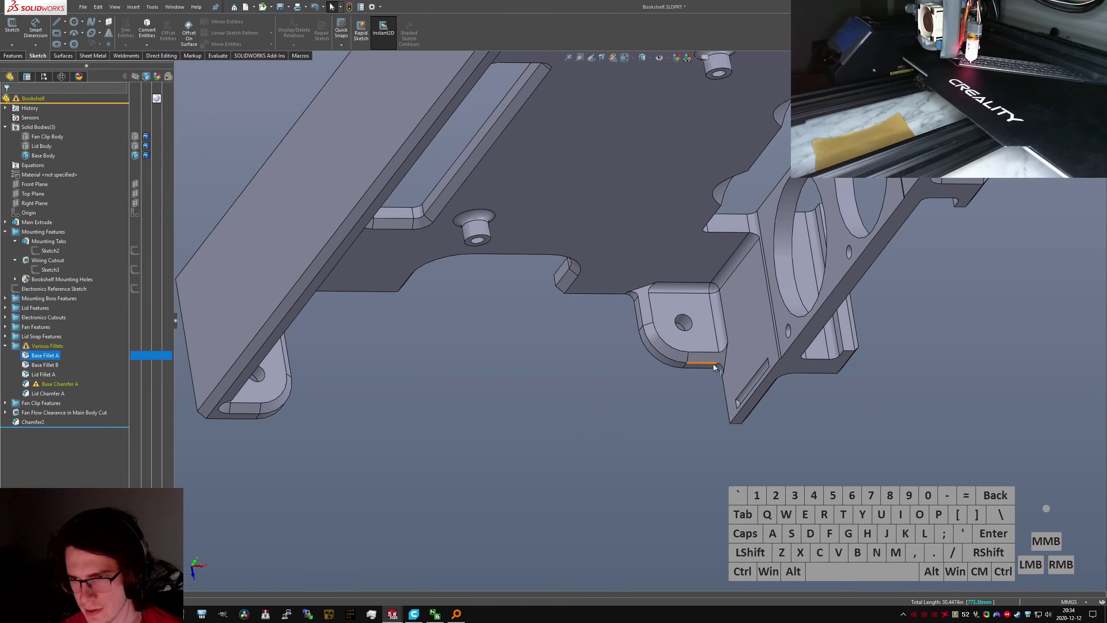
Edit Base Chamfer A and clear all of its missing edge references
right_click(49, 383)
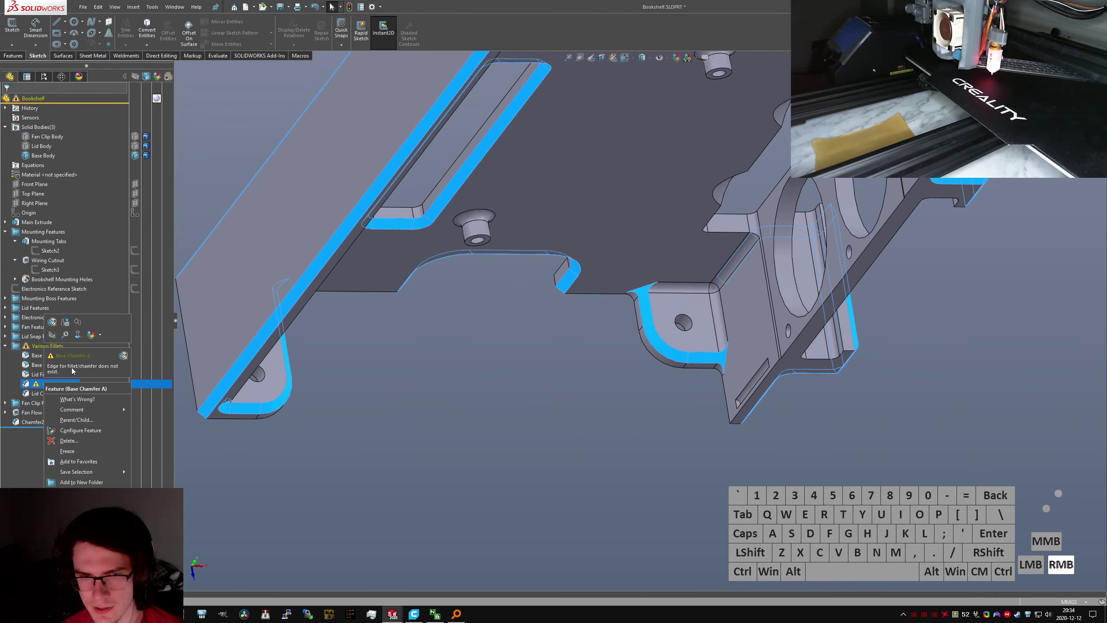
click(642, 341)
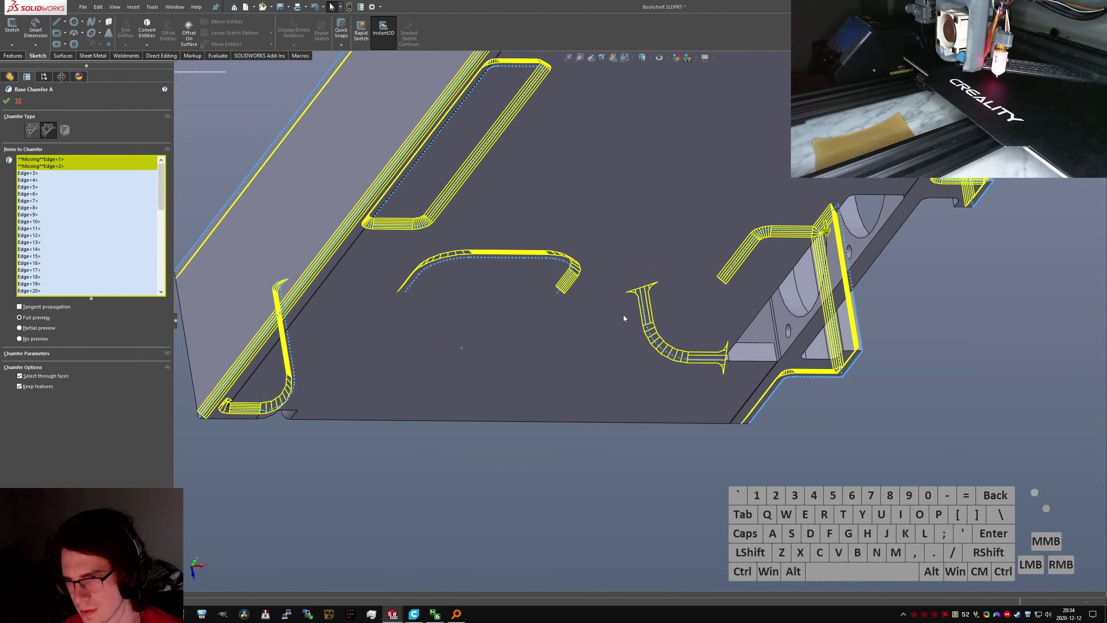
right_click(55, 168)
click(86, 199)
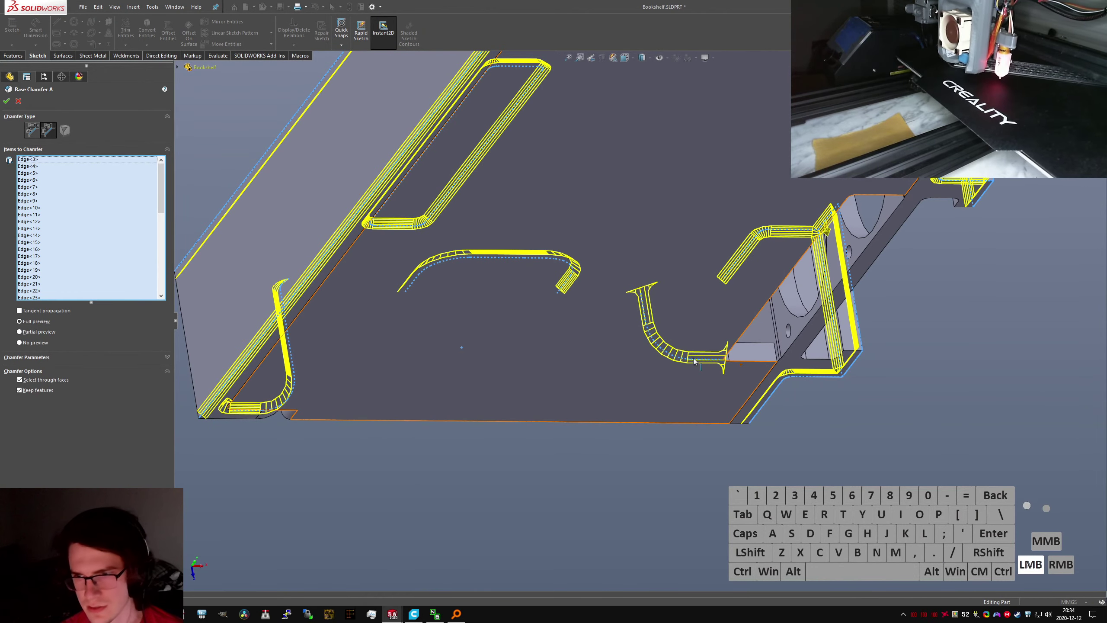
Add the right mounting tab's tangent outer edge chain to Base Chamfer A and accept the chamfer
right_click(674, 358)
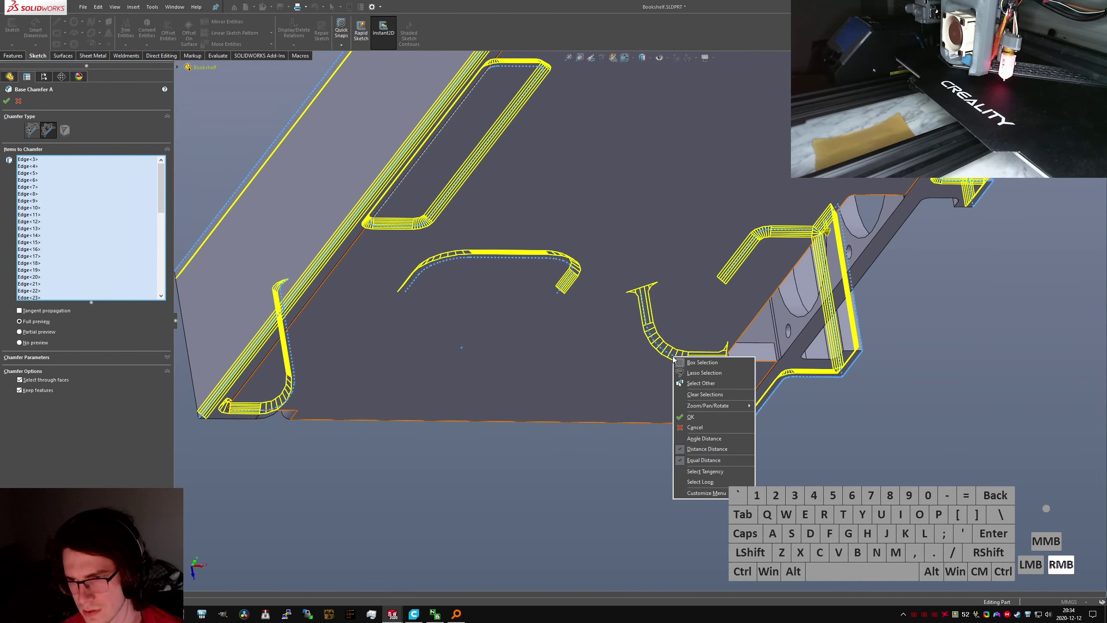
click(707, 471)
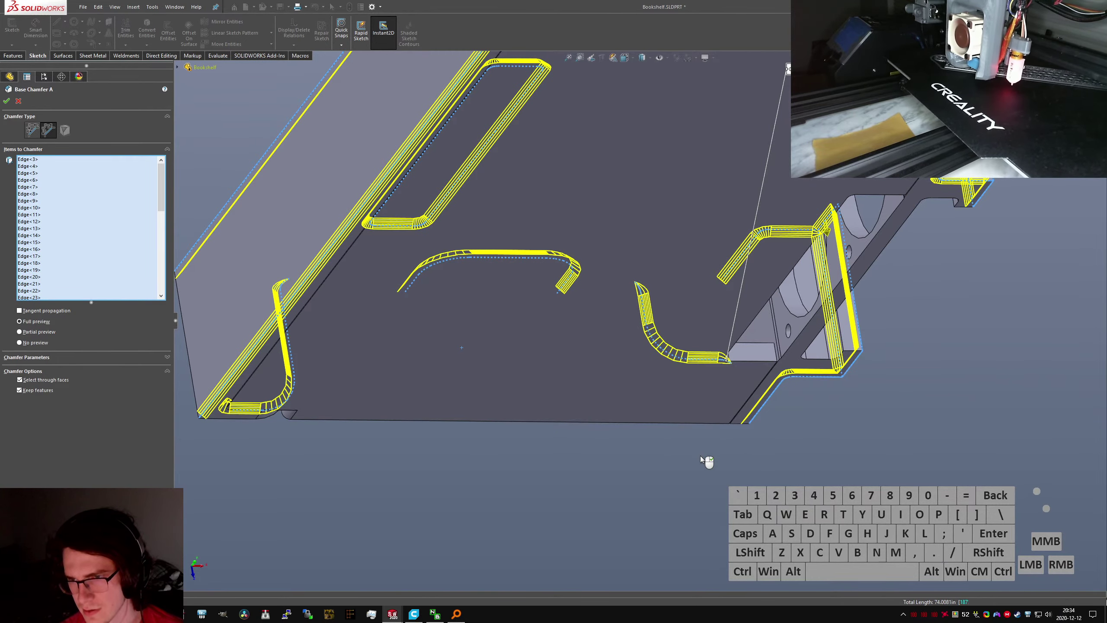
right_click(700, 455)
Check the repaired fillets and chamfer on the right mounting tab, and collapse the whole feature tree
scroll(686, 347, down, 3)
middle_drag(686, 347, 678, 320)
scroll(678, 321, up, 4)
middle_drag(593, 348, 579, 358)
scroll(690, 329, down, 6)
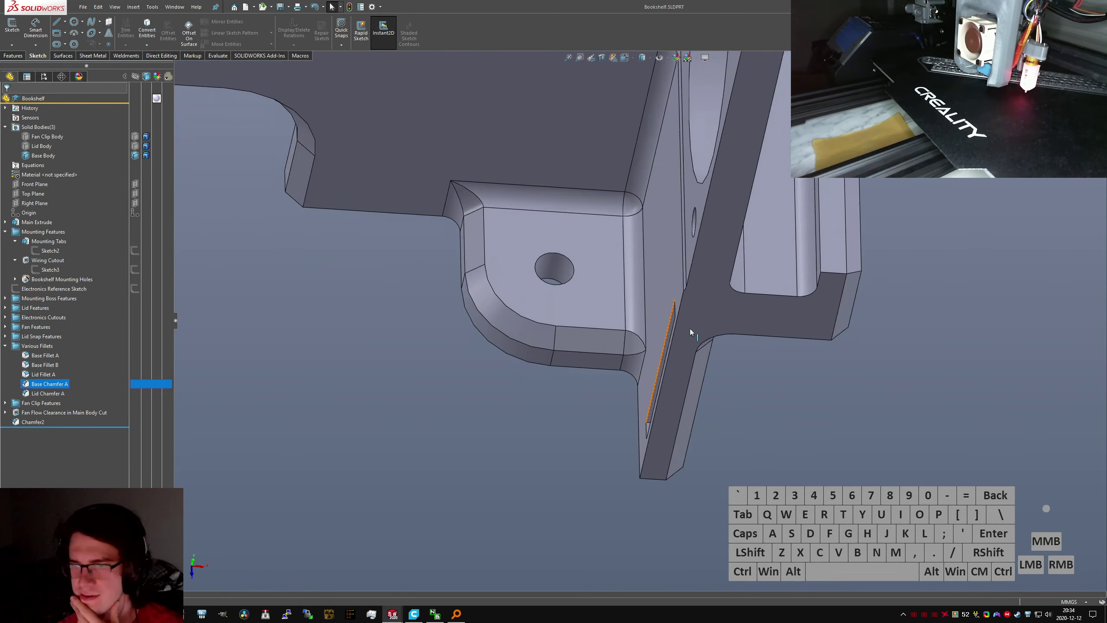
middle_drag(690, 328, 681, 334)
scroll(682, 334, up, 4)
click(22, 359)
click(33, 344)
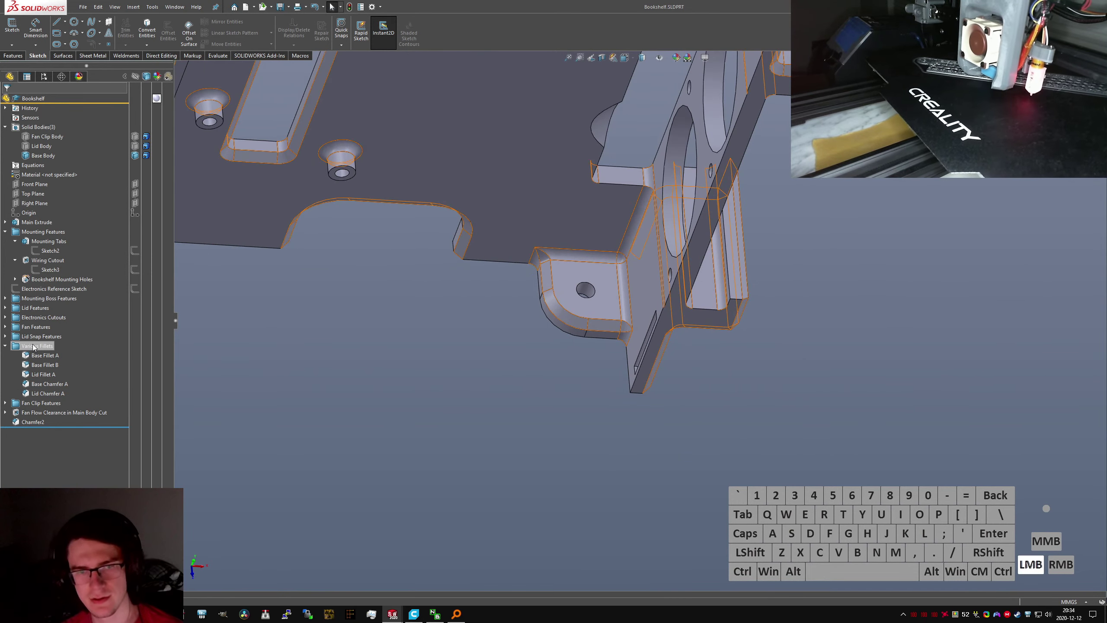
key(shift+c)
click(525, 385)
Save the Bookshelf part with its repaired fillet and chamfer features
scroll(638, 312, up, 5)
scroll(639, 279, down, 5)
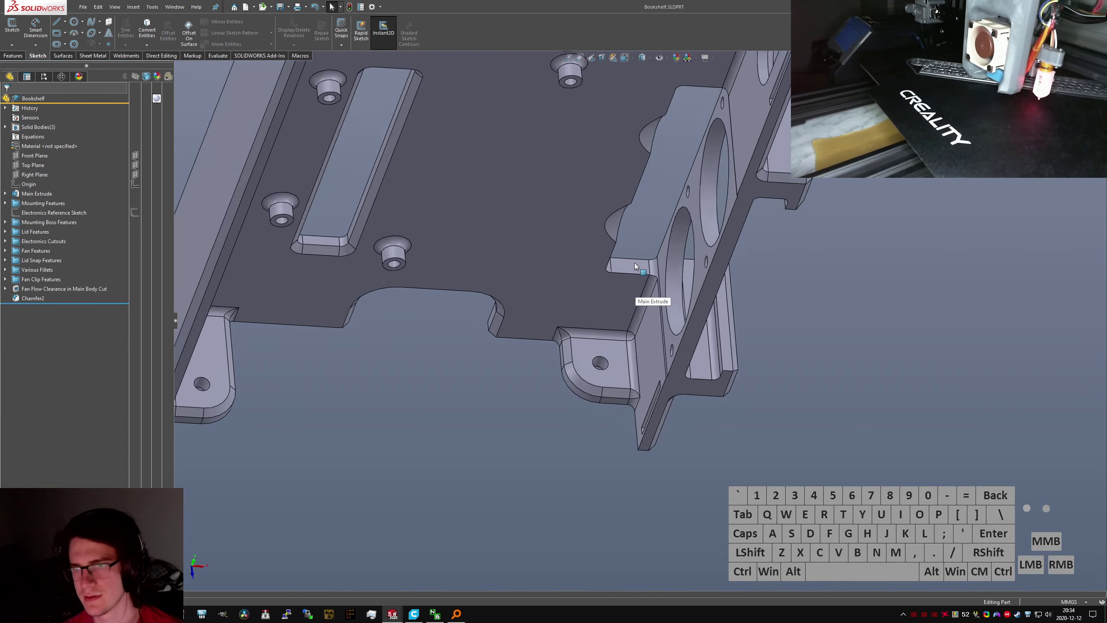
middle_drag(639, 279, 643, 274)
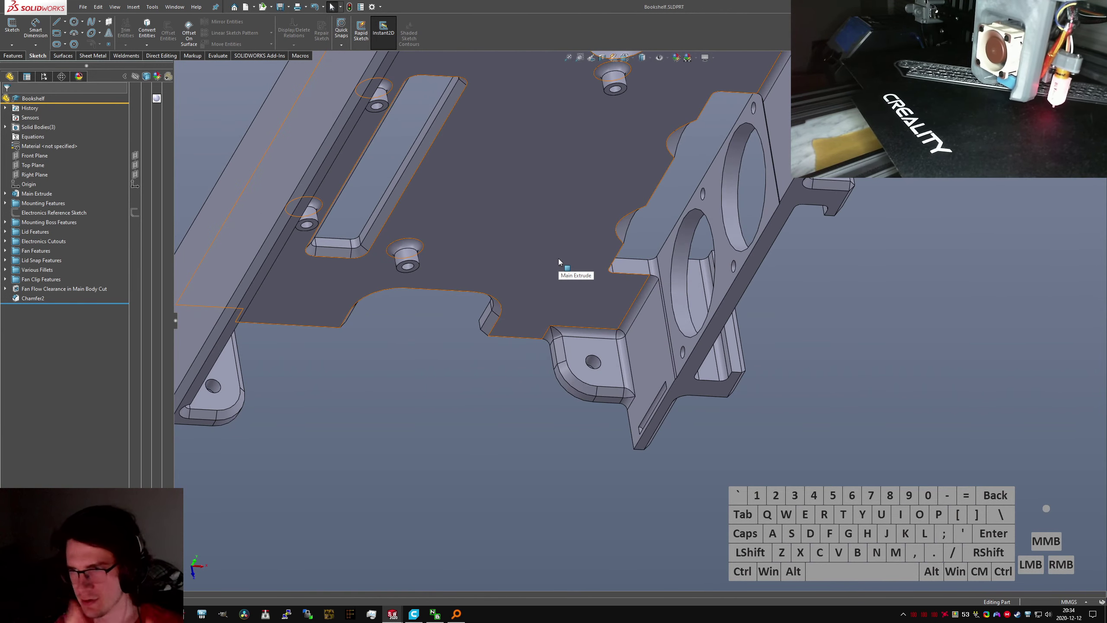
scroll(603, 316, down, 3)
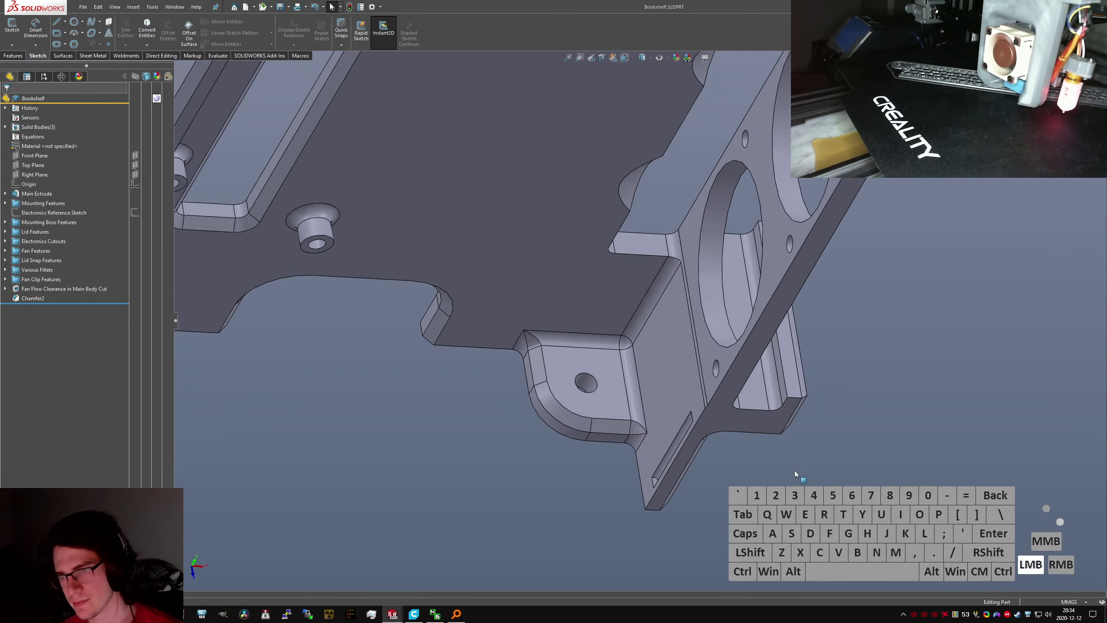
key(ctrl+7)
key(ctrl+s)
Locate the feature that makes the right mounting tab's hole, and view the part from the top
middle_drag(638, 432, 678, 536)
scroll(653, 362, down, 6)
scroll(563, 321, down, 5)
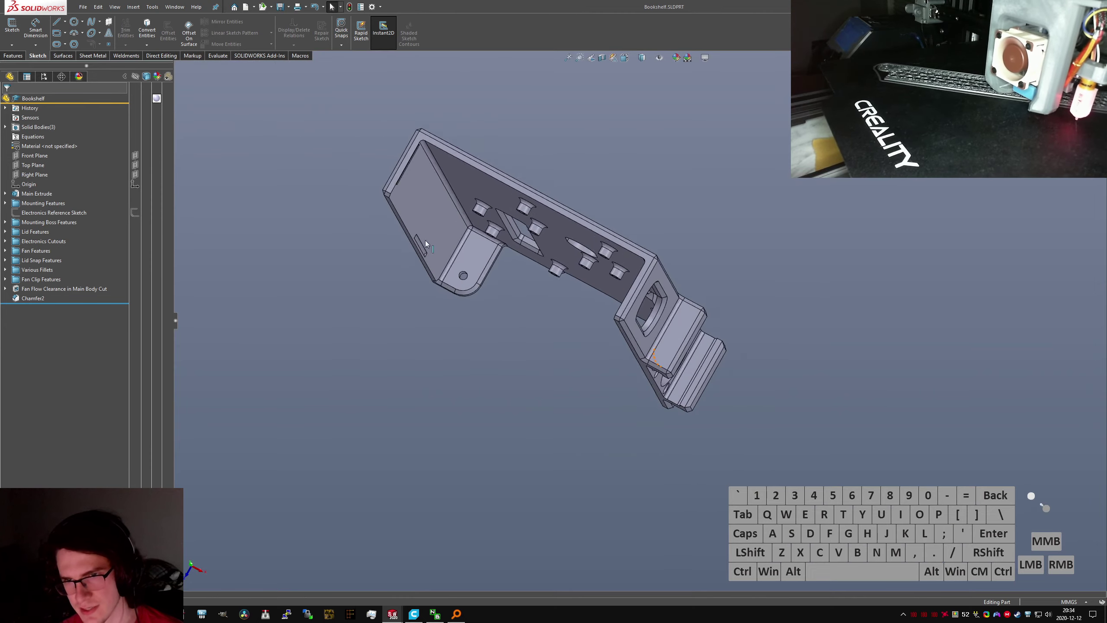
scroll(545, 317, up, 4)
scroll(874, 440, up, 5)
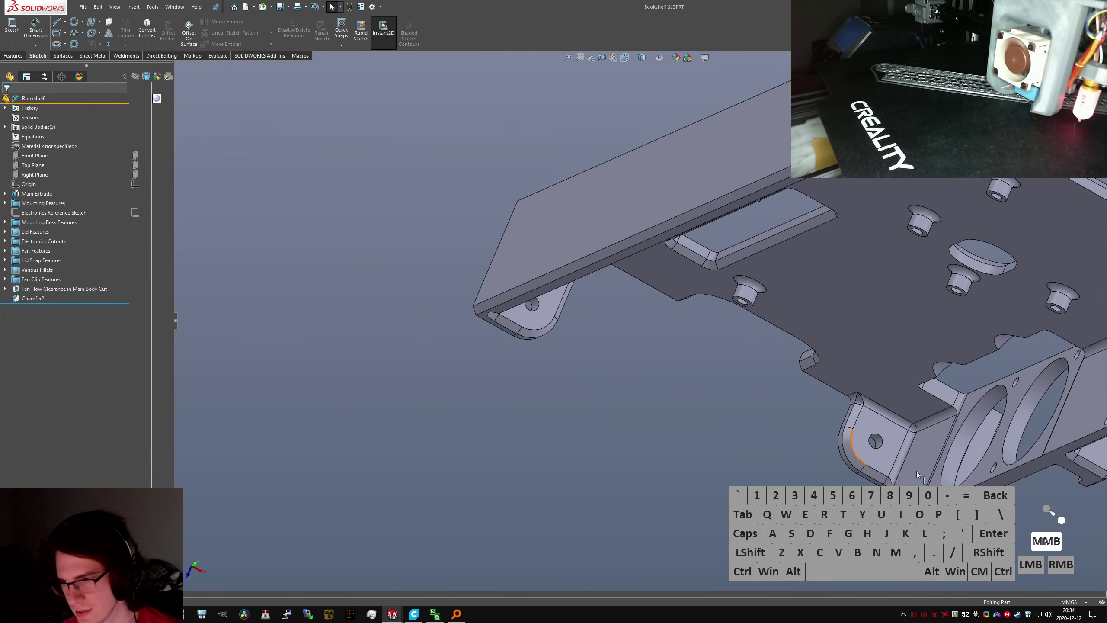
click(876, 442)
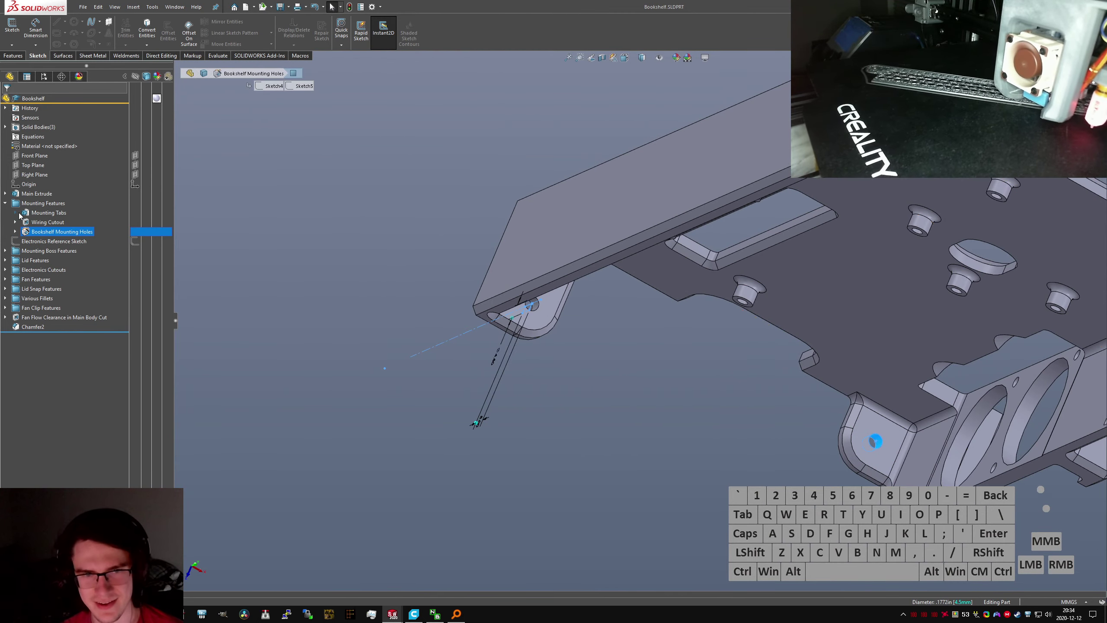
click(401, 423)
key(ctrl+5)
Switch to the Top Level assembly, examine the right mounting tab's hole against the frame extrusion, and return to the Bookshelf part
key(ctrl+Tab)
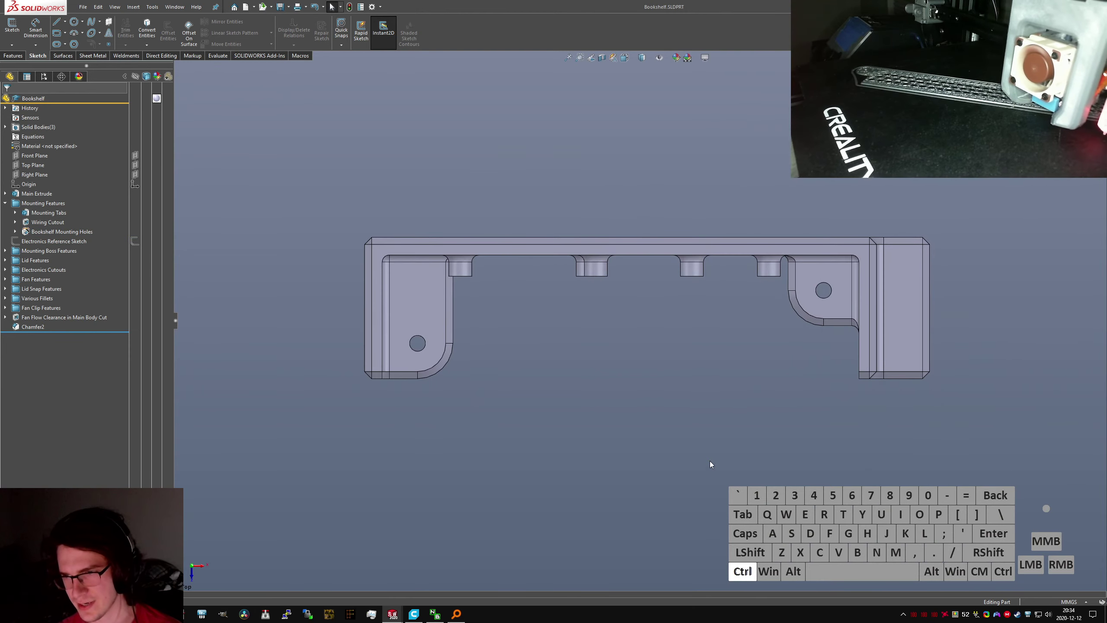
key(ctrl+Tab)
key(ctrl+shift+Tab)
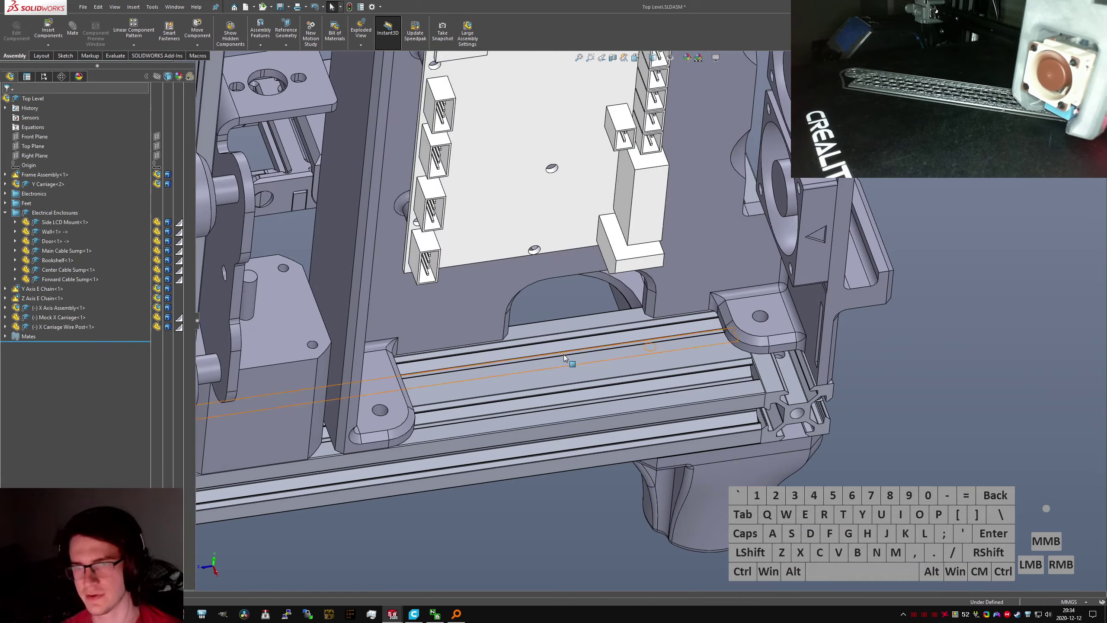
scroll(733, 385, down, 8)
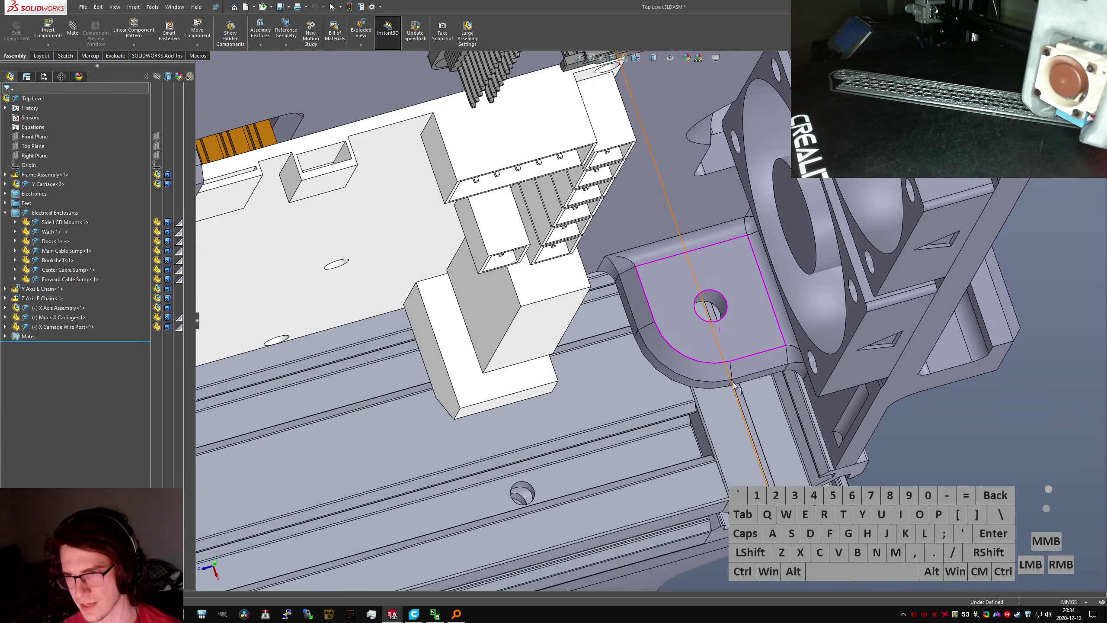
middle_drag(735, 381, 732, 346)
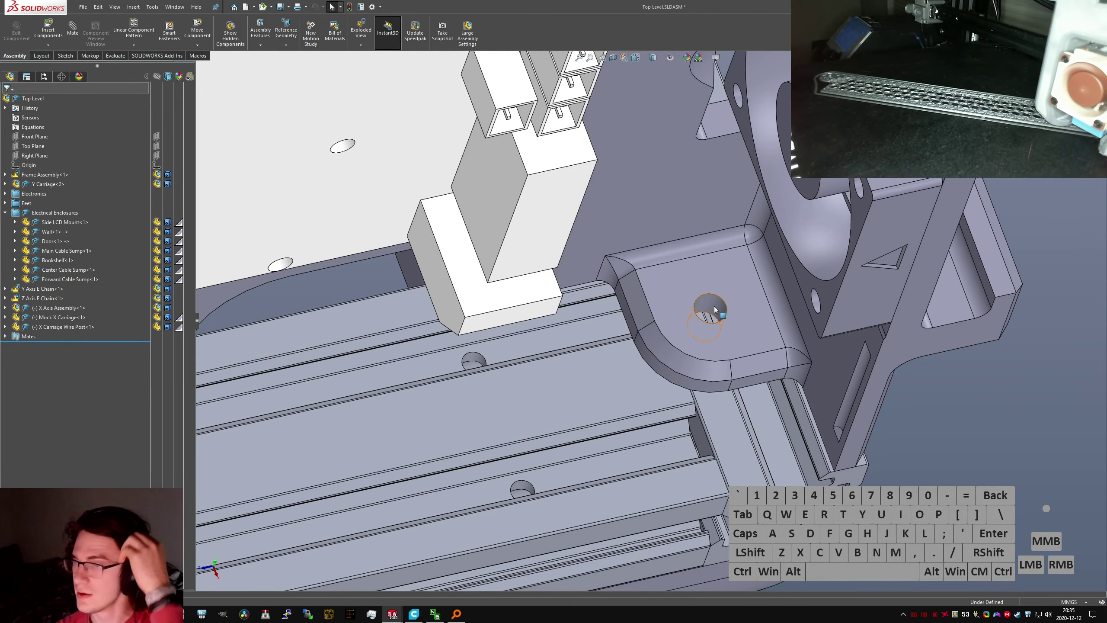
click(981, 439)
key(ctrl+Tab)
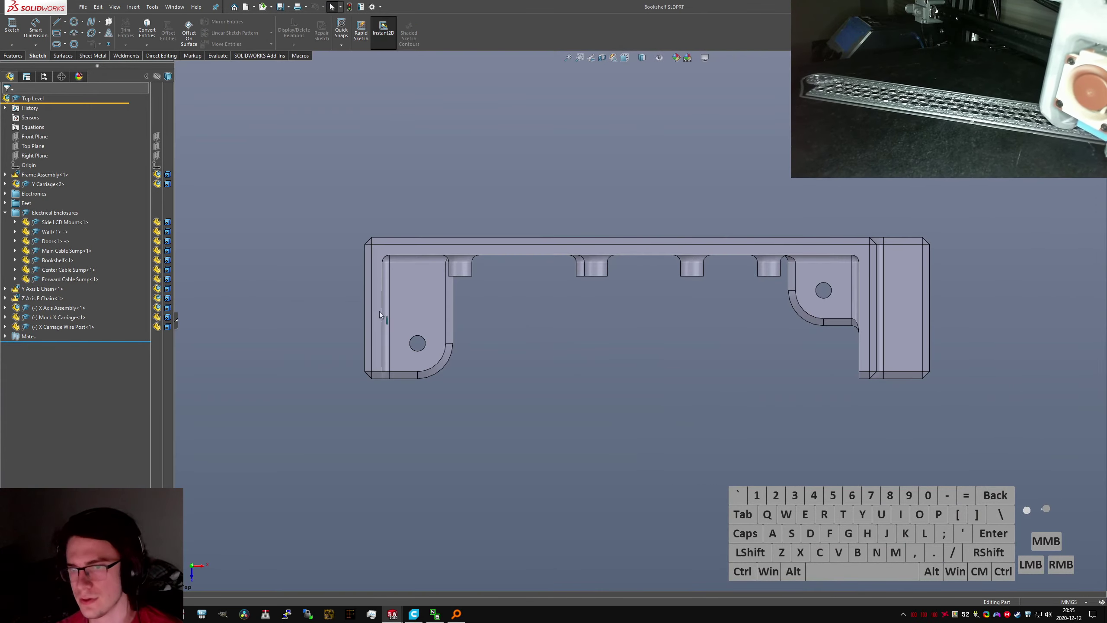
Open the Mounting Tabs sketch for editing and remove the relation that constrains the right tab's wall-side vertical edge
scroll(828, 284, down, 5)
middle_drag(828, 283, 758, 301)
click(753, 304)
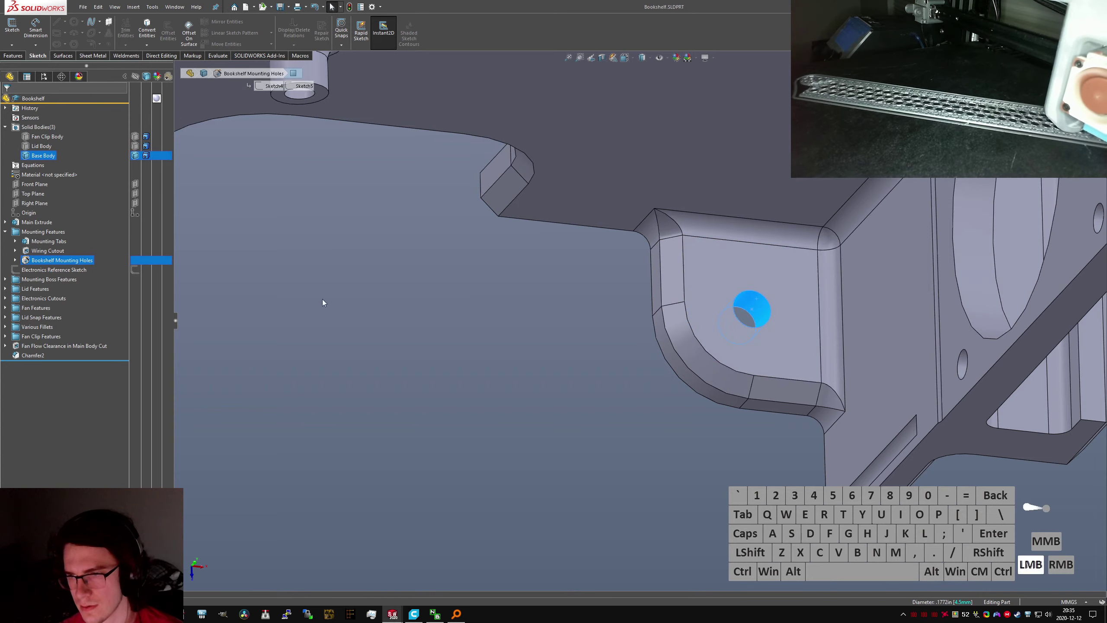
click(15, 241)
click(50, 250)
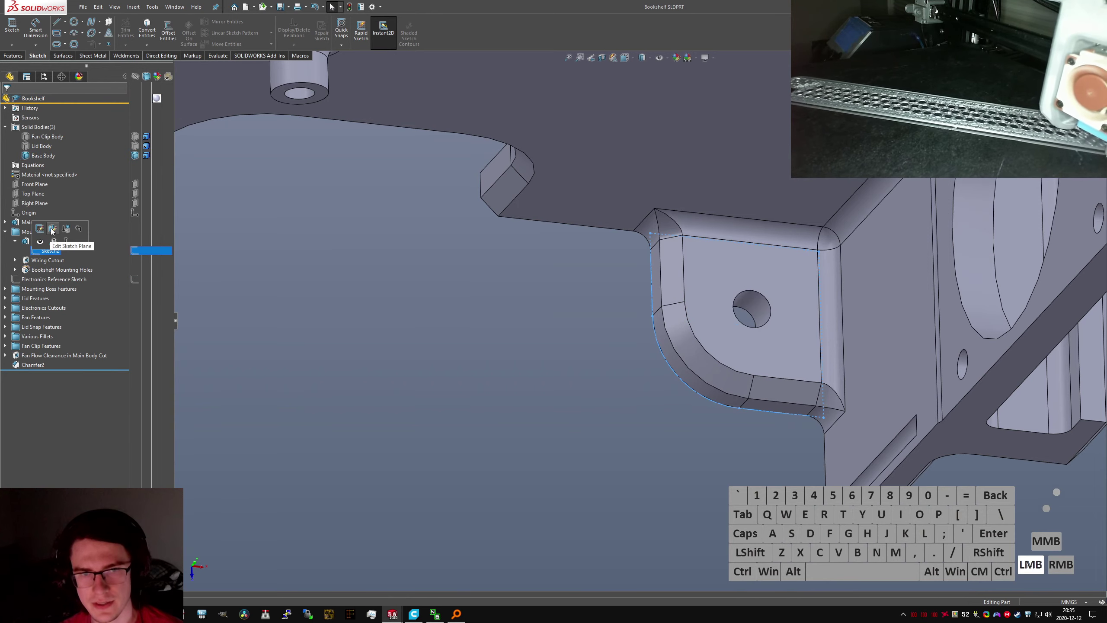
click(44, 227)
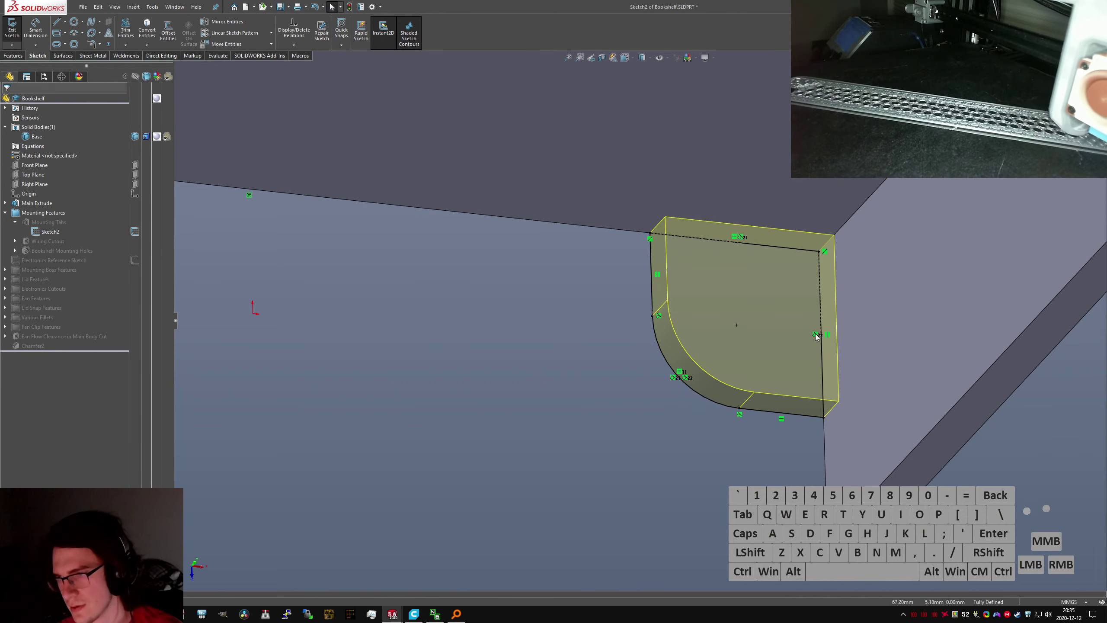
click(808, 349)
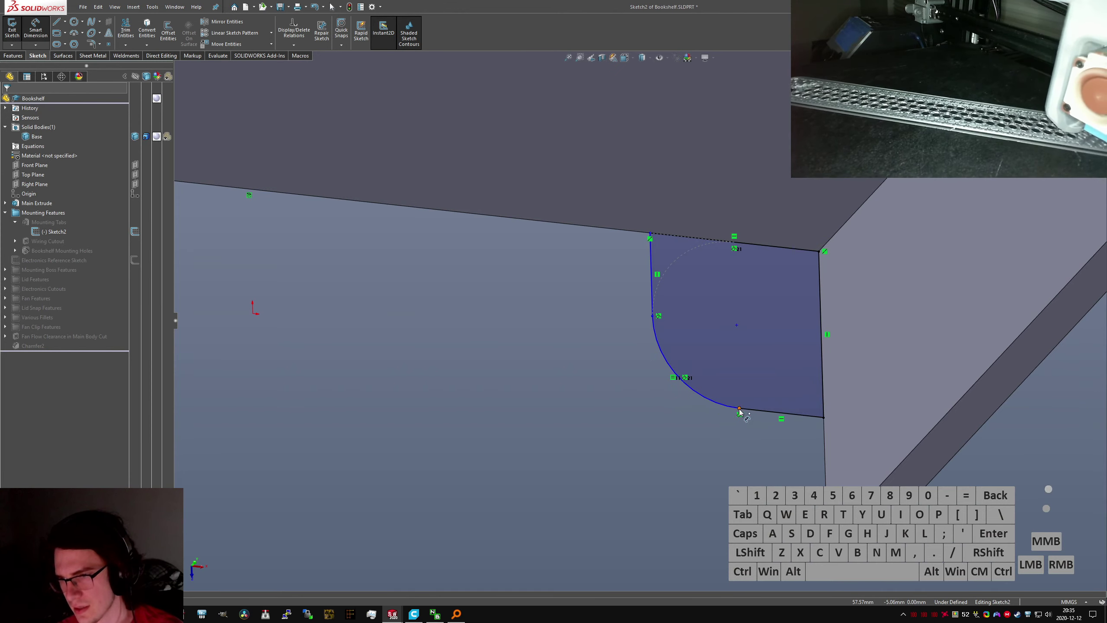
Dimension the right tab's arc centre 10 mm from the bracket's outer side corner, and exit the sketch
click(737, 326)
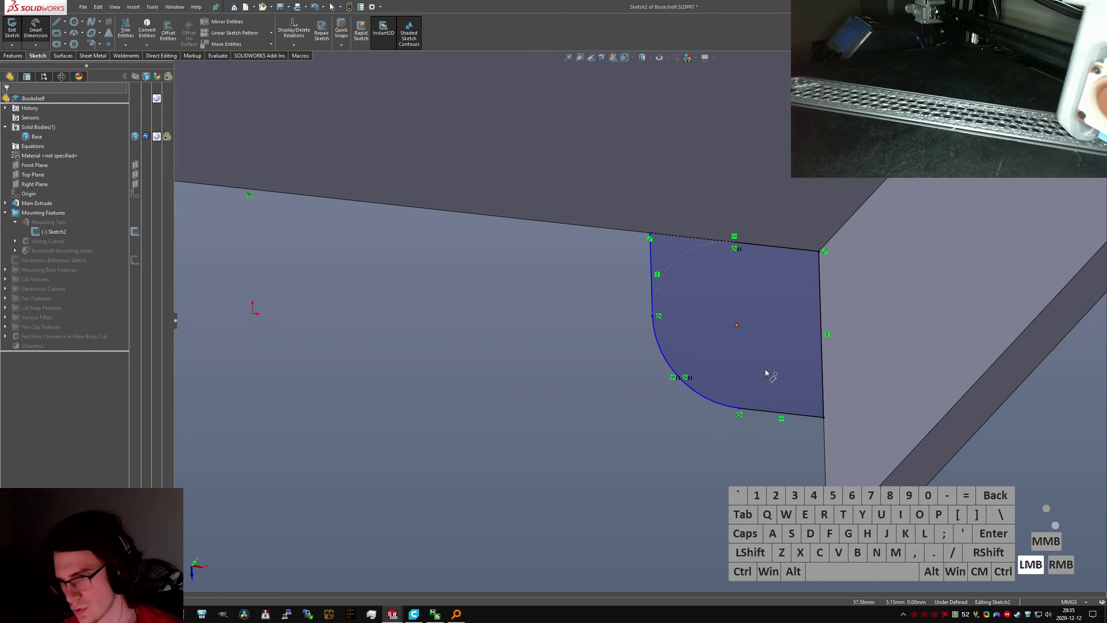
mouse_move(765, 373)
middle_down()
mouse_move(870, 443)
mouse_move(771, 475)
middle_up()
drag(775, 483, 747, 409)
click(766, 429)
text(10)
key(Return)
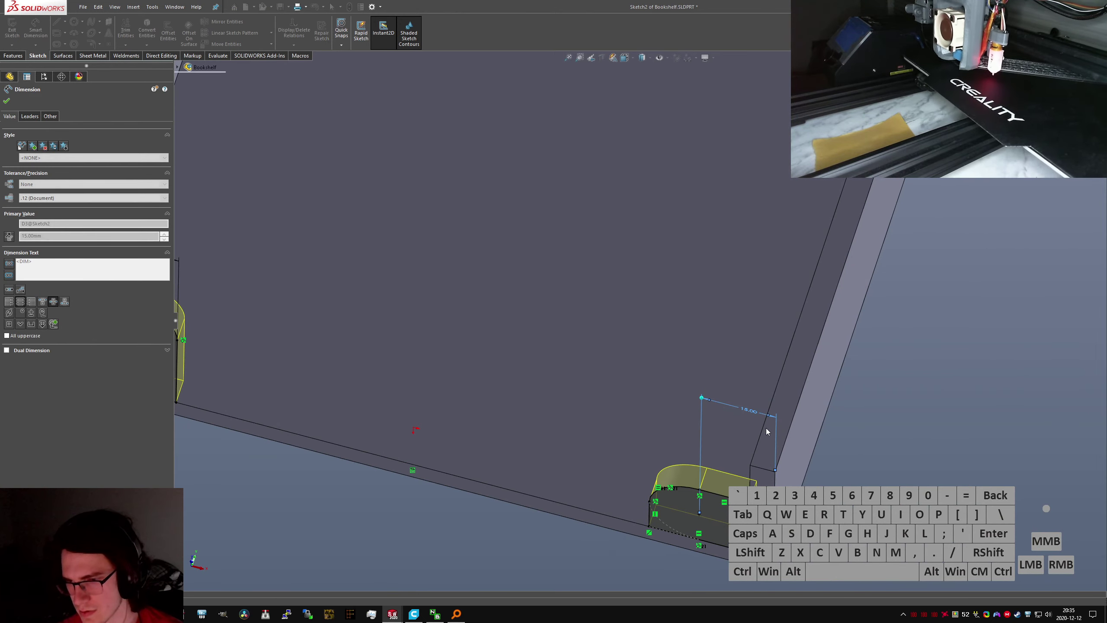
key(Escape)
click(12, 27)
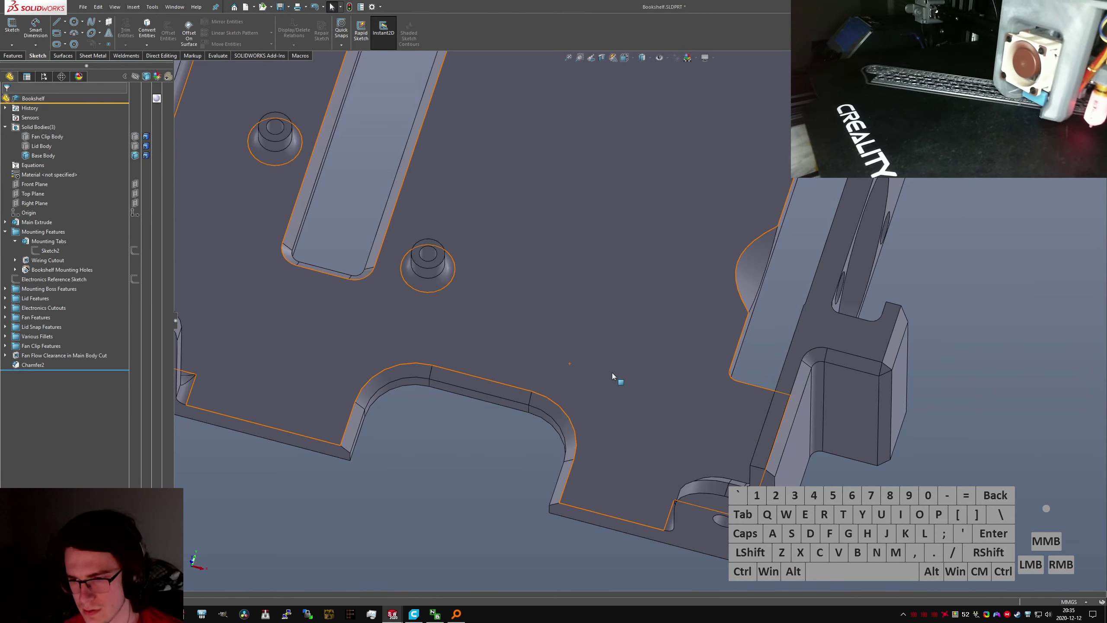
Save the Bookshelf part and examine the narrowed right mounting tab
middle_drag(612, 372, 715, 498)
scroll(778, 478, down, 4)
key(ctrl+s)
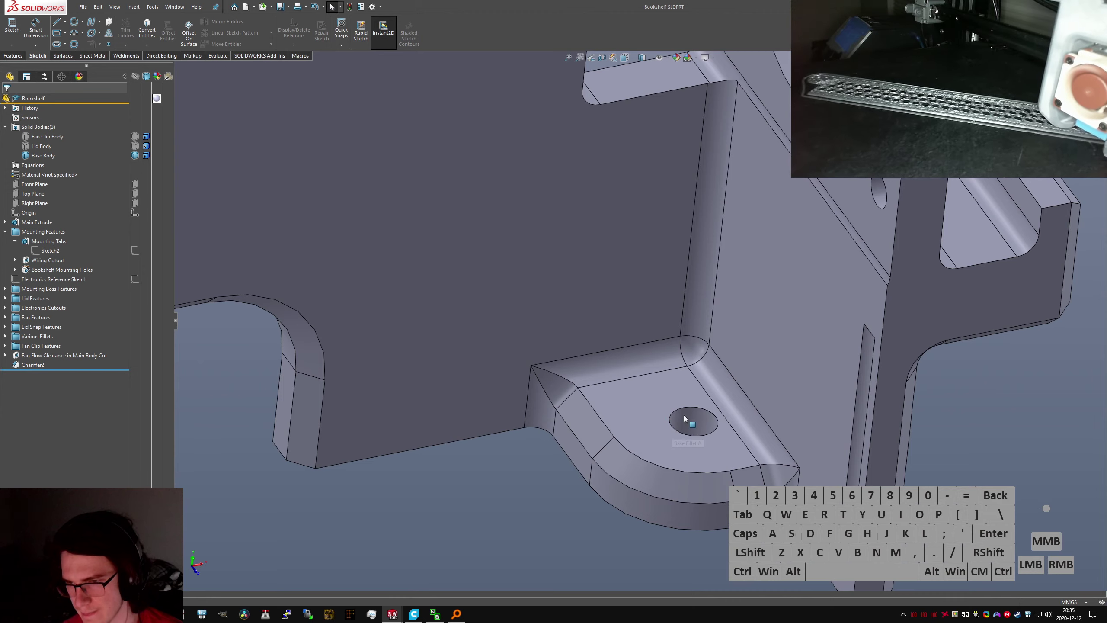
scroll(660, 369, up, 4)
middle_drag(661, 368, 618, 355)
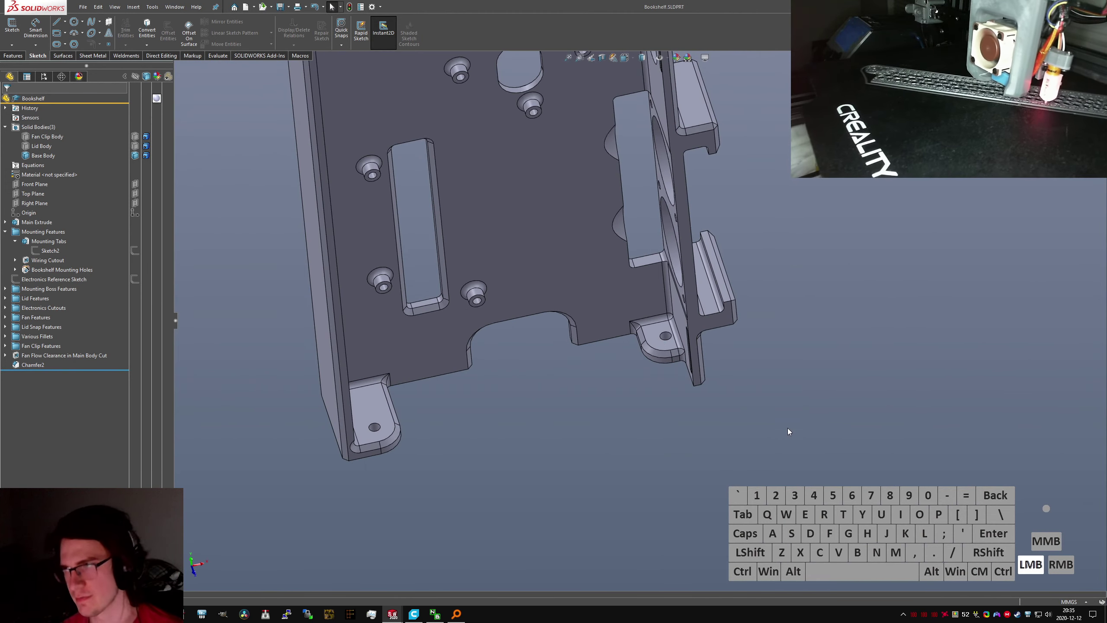
Switch to the Top Level assembly and examine how the right mounting tab and its hole sit on the frame extrusion
key(ctrl+Tab)
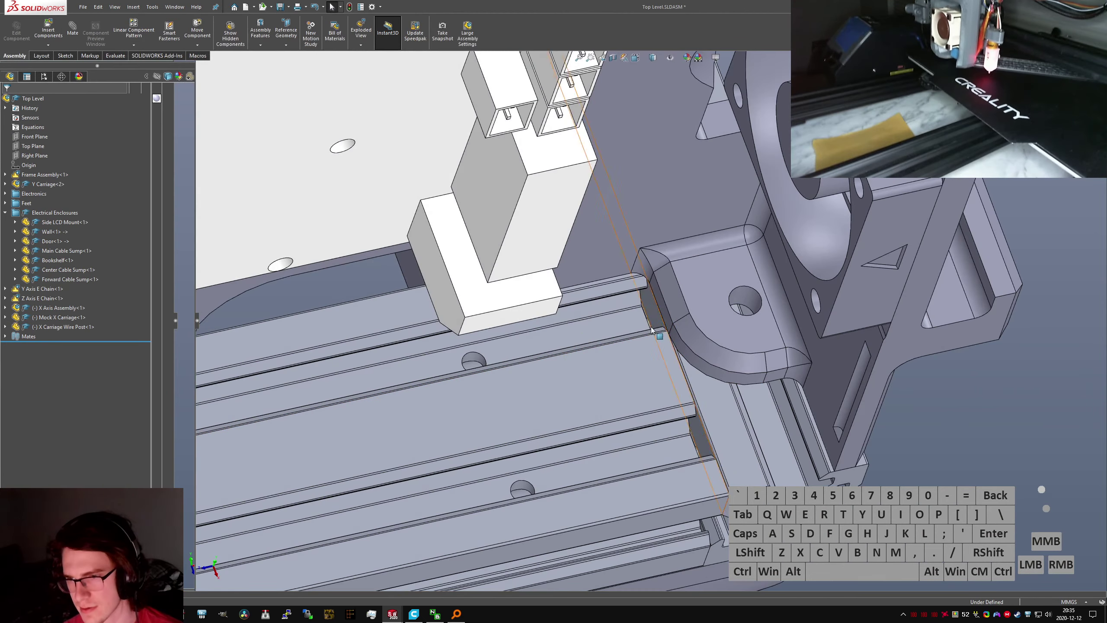
scroll(650, 327, down, 3)
middle_drag(627, 326, 498, 153)
scroll(545, 303, up, 4)
scroll(561, 167, up, 4)
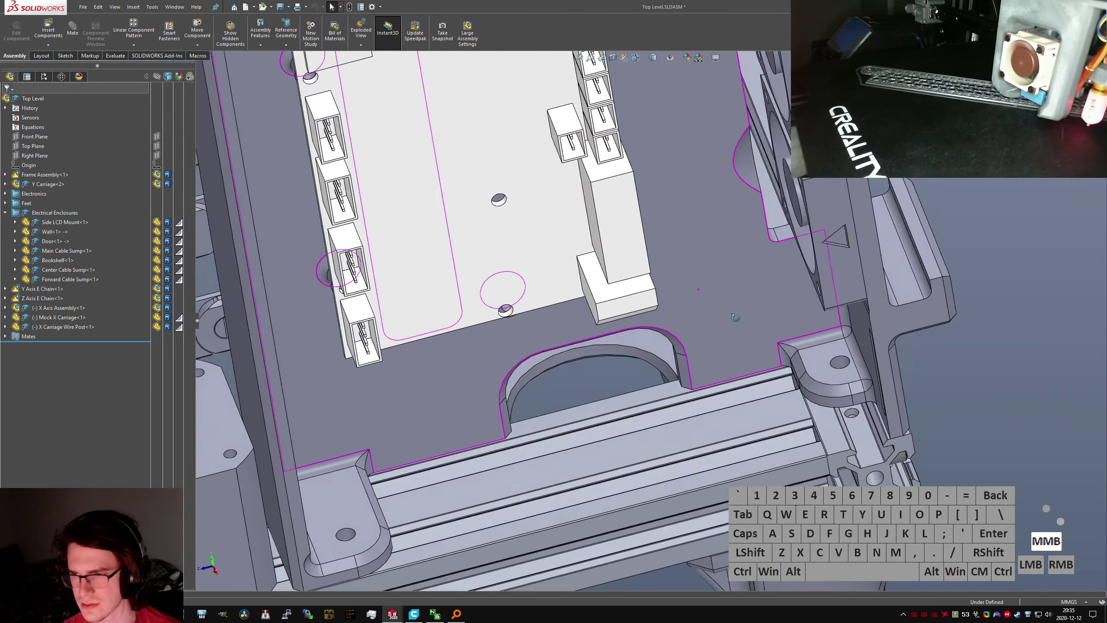
middle_drag(561, 167, 749, 323)
scroll(749, 324, down, 4)
click(836, 452)
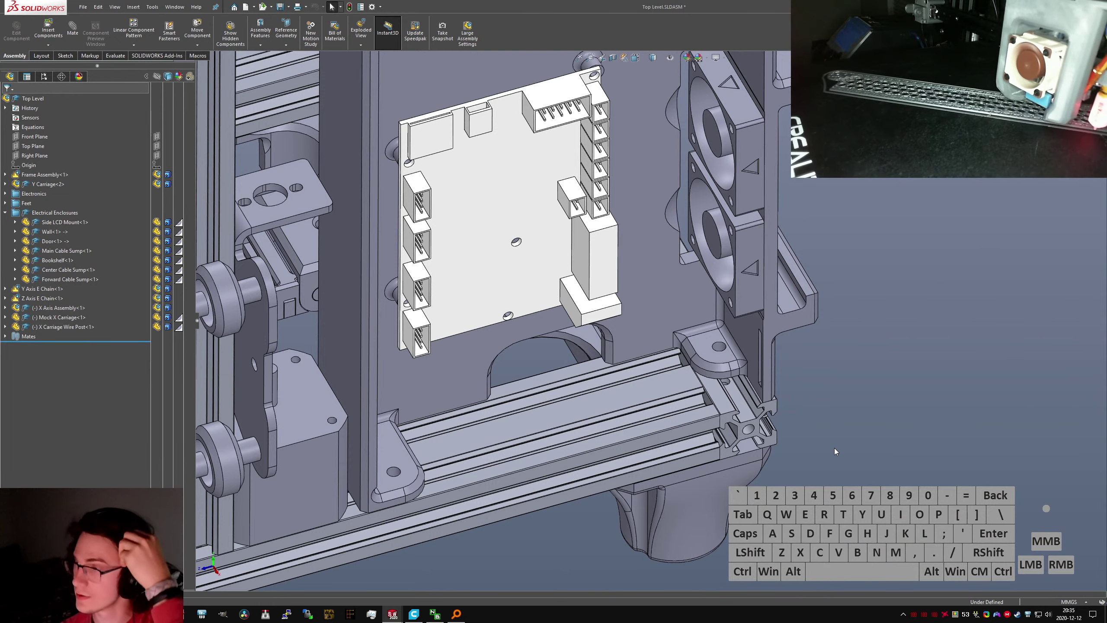
scroll(810, 419, up, 1)
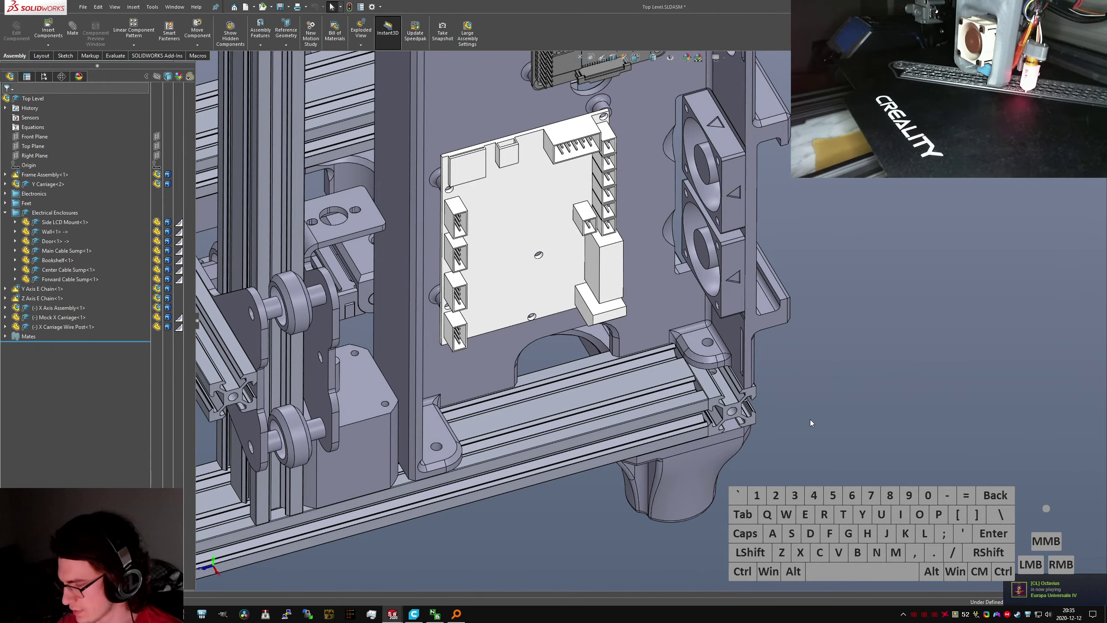
middle_drag(809, 419, 593, 289)
scroll(704, 391, down, 5)
scroll(671, 308, down, 5)
scroll(644, 335, down, 2)
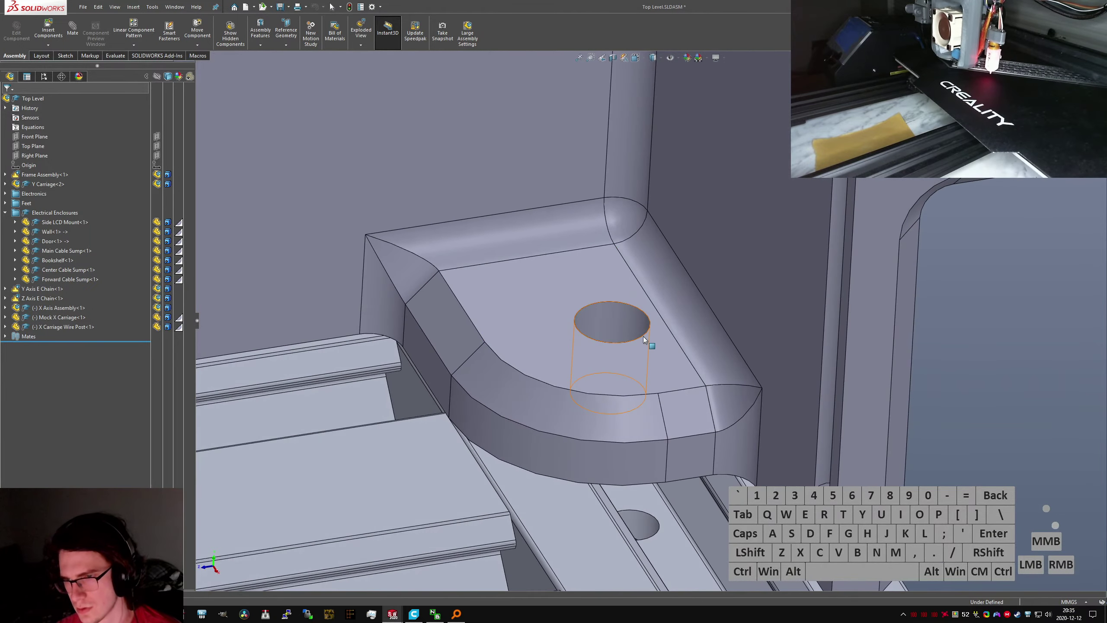
Measure from the right mounting tab's hole to the adjacent side wall, switching the measurement to centre to centre
click(626, 315)
ctrl+click(703, 259)
key(m)
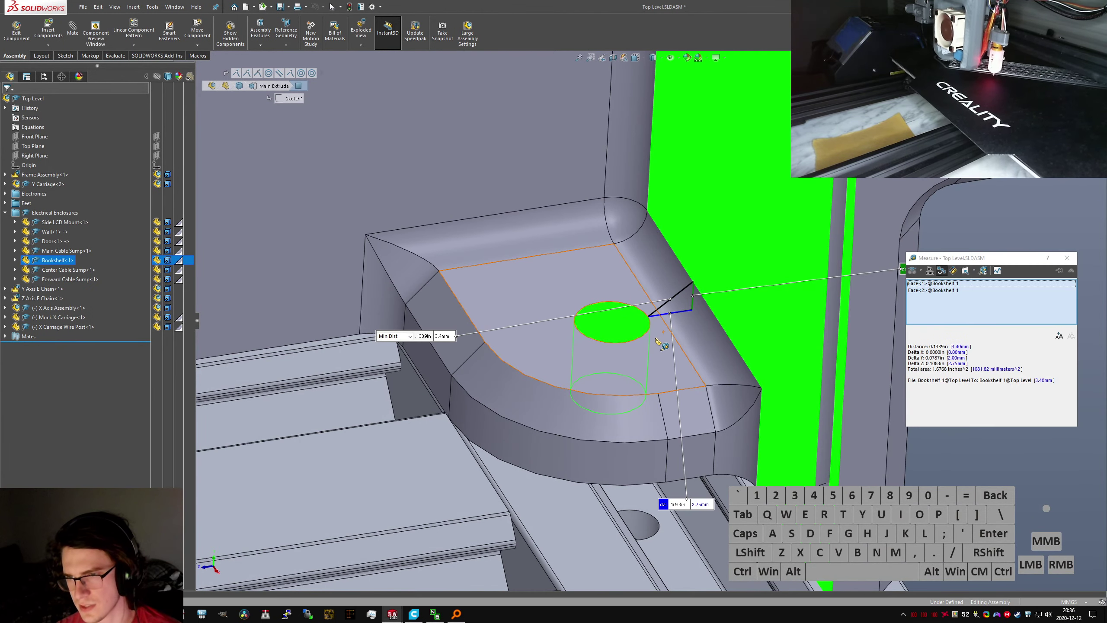
click(917, 270)
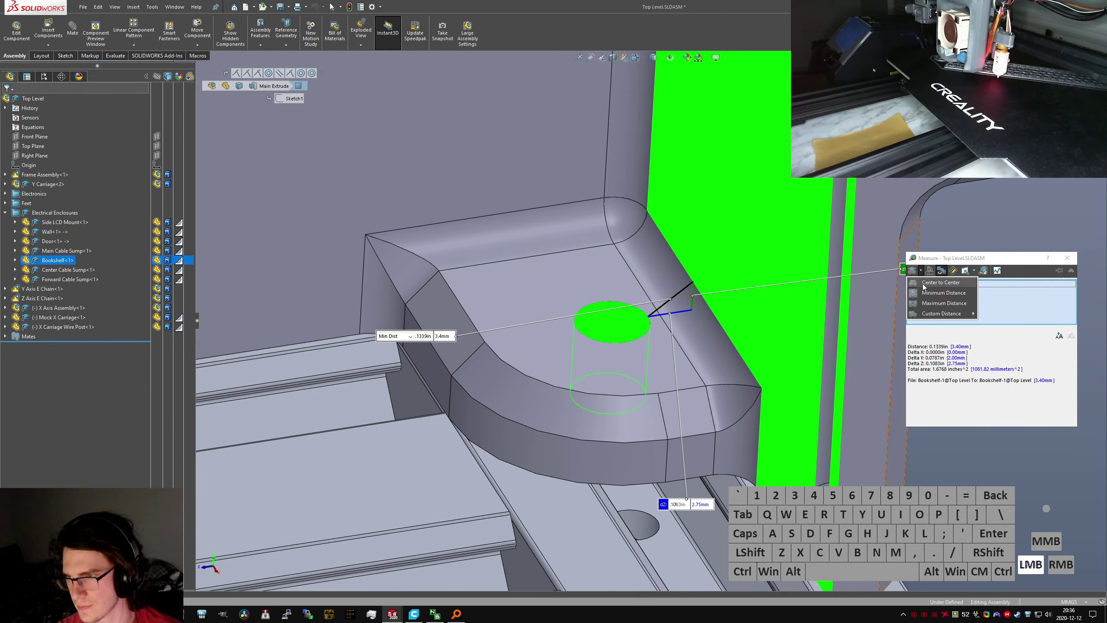
click(932, 282)
key(Escape)
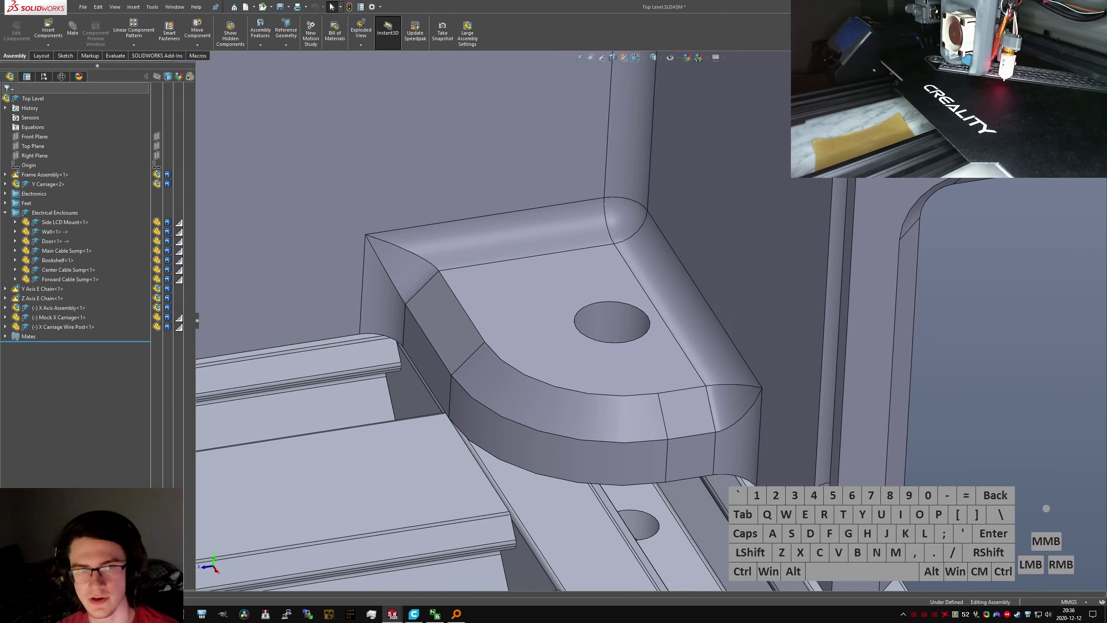
Look up "m4 washer dimensions" on Google in the web browser, read the M4 washer size, and close the page
drag(0, 279, 629, 252)
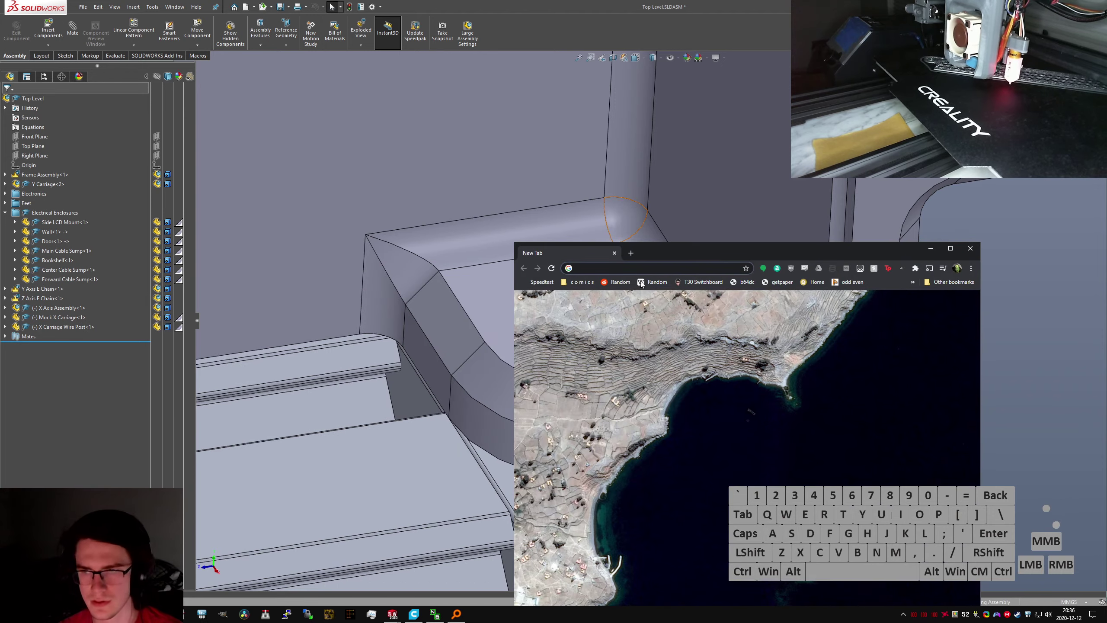
text(m4 w)
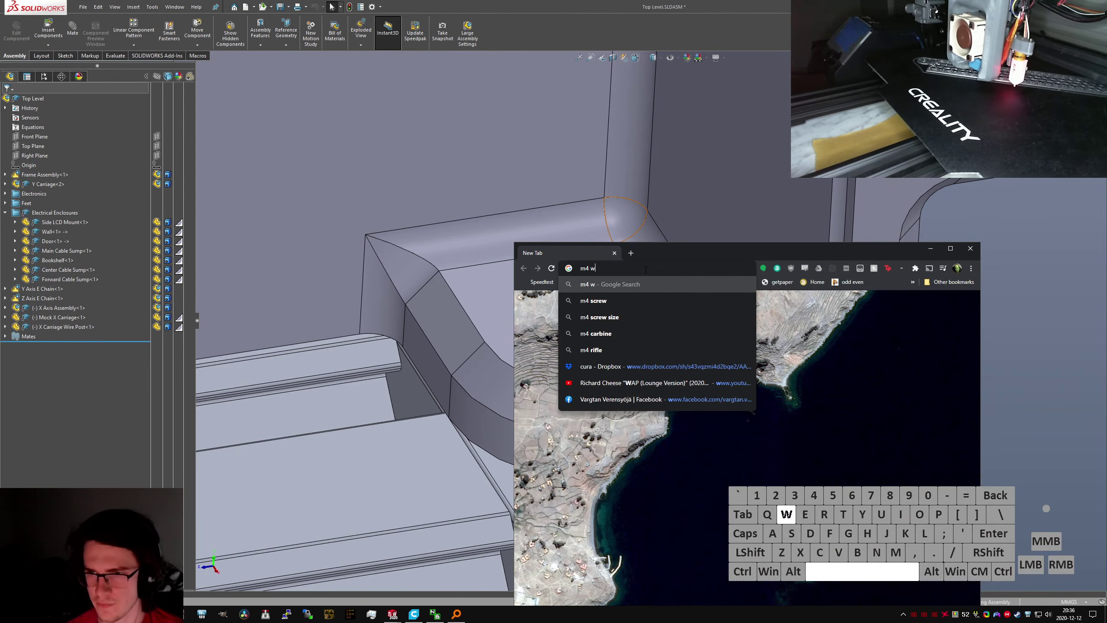
text(asher dimensions)
key(Return)
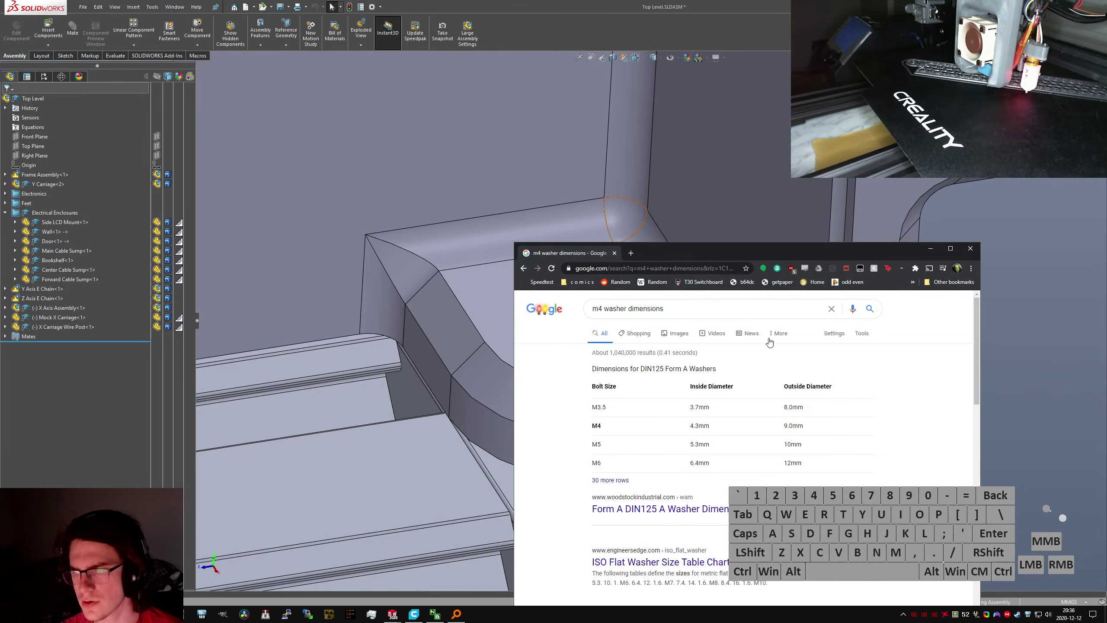
click(891, 405)
key(ctrl+w)
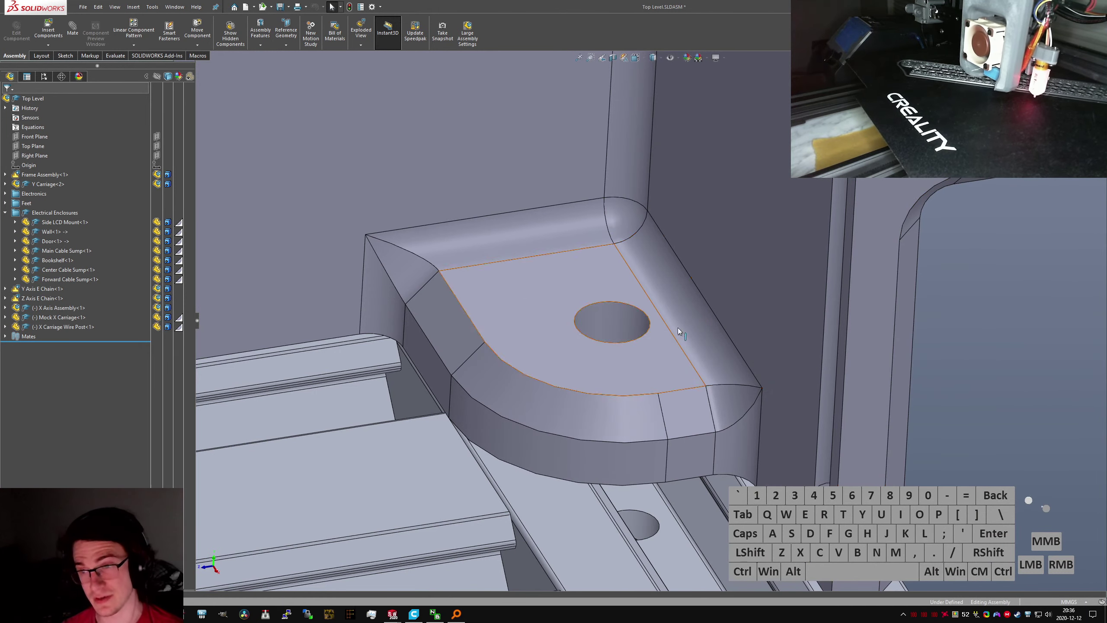
Return to the Bookshelf part and check the right mounting tab with everything after Bookshelf Mounting Holes temporarily rolled back
click(622, 370)
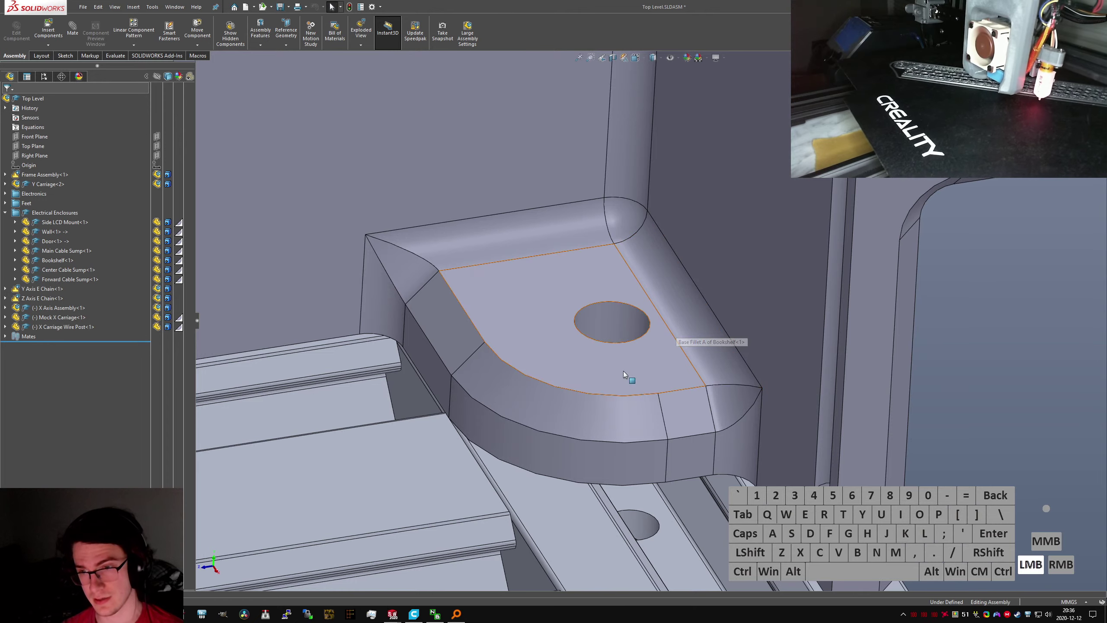
key(ctrl+Tab)
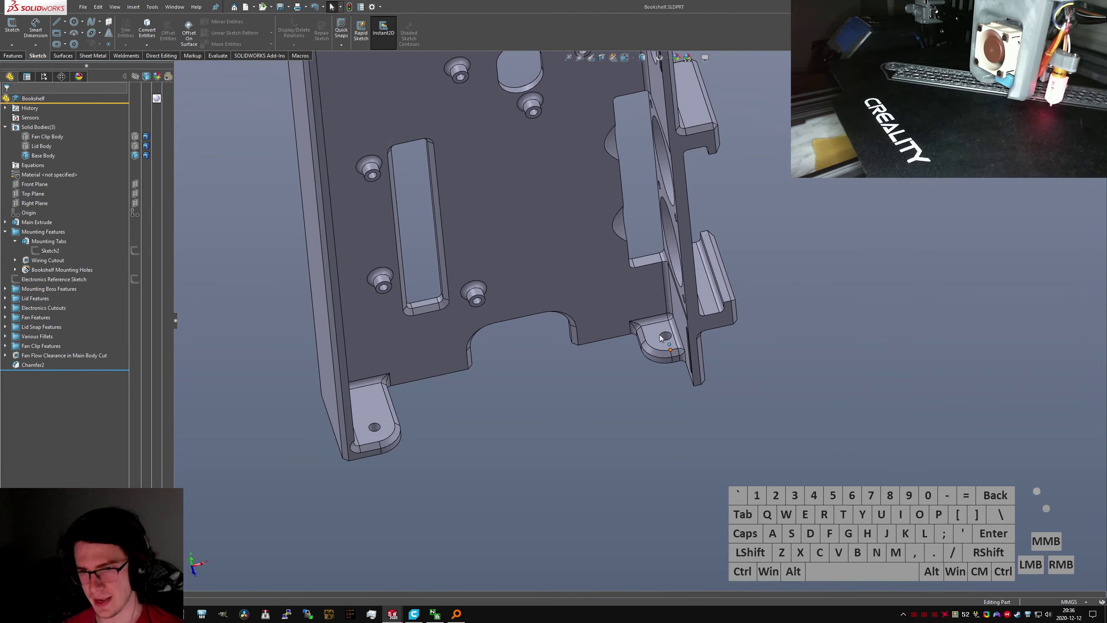
scroll(661, 337, down, 5)
click(471, 355)
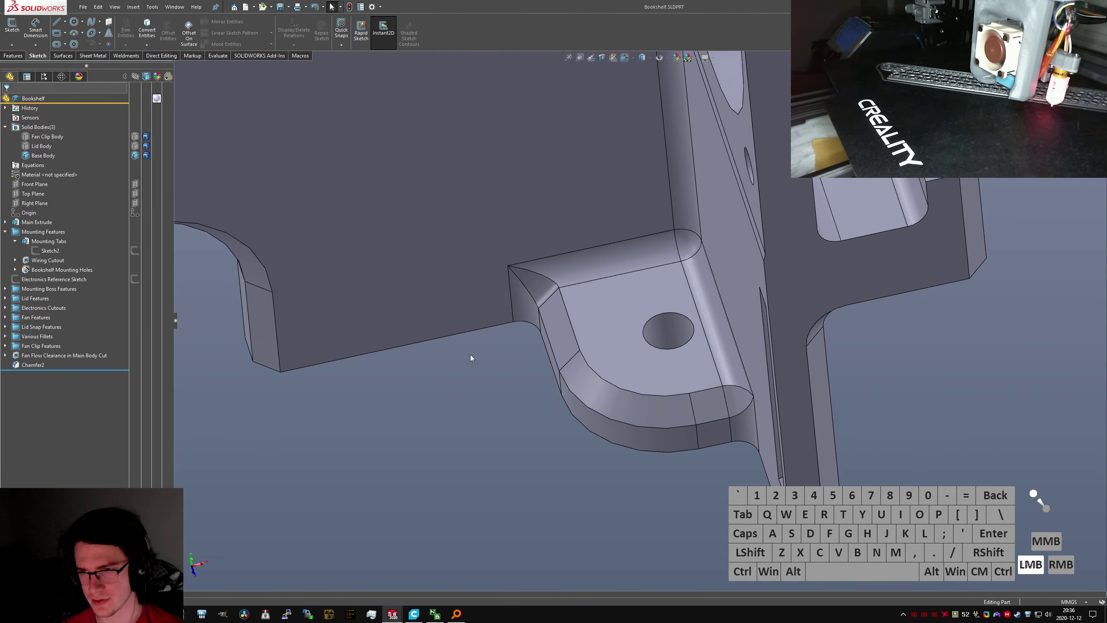
drag(85, 368, 85, 275)
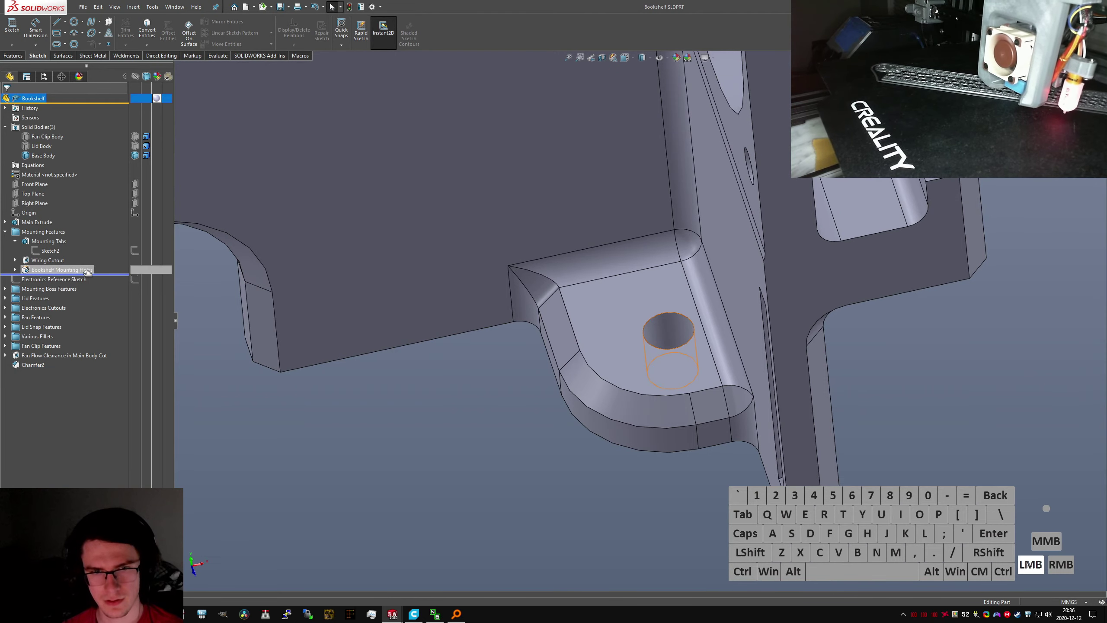
click(534, 492)
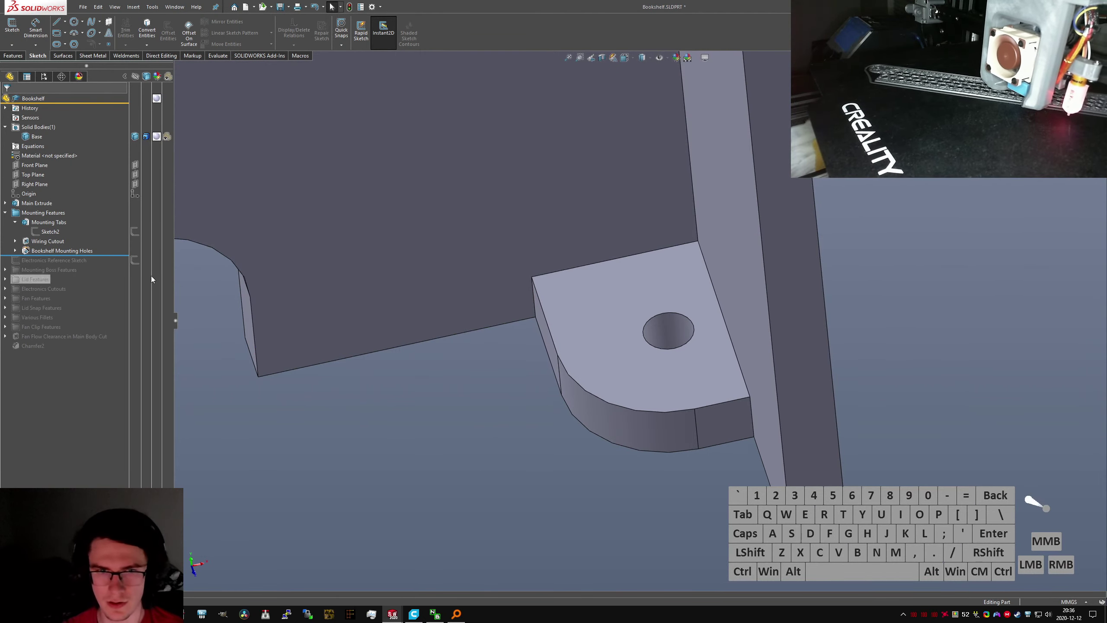
drag(96, 257, 99, 351)
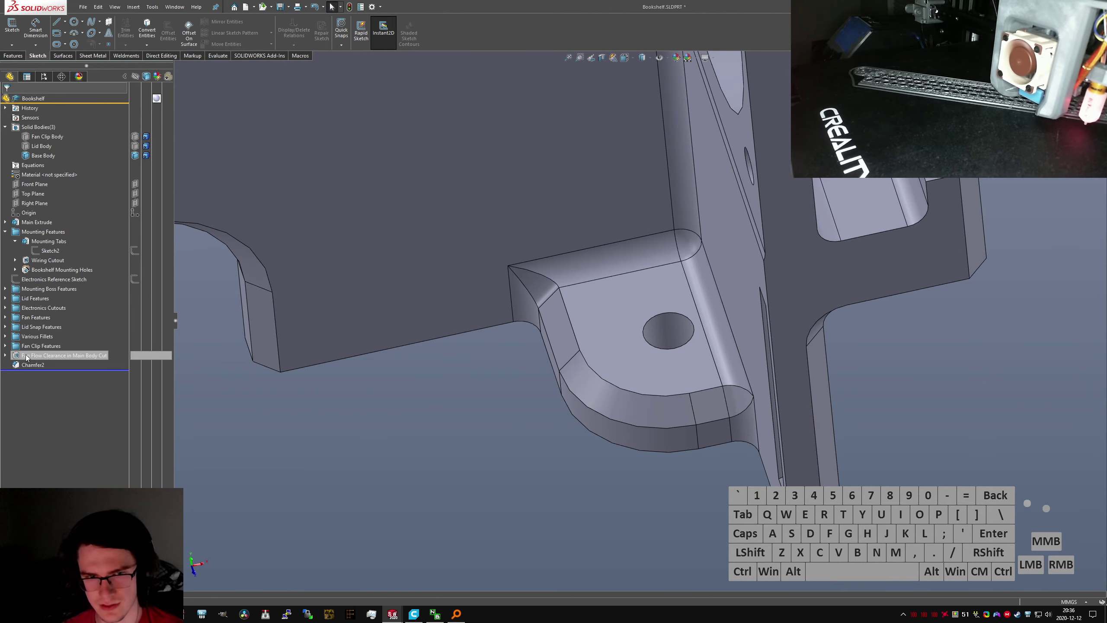
Open Base Fillet A from the Various Fillets folder for editing, and expand its setback parameters
click(6, 336)
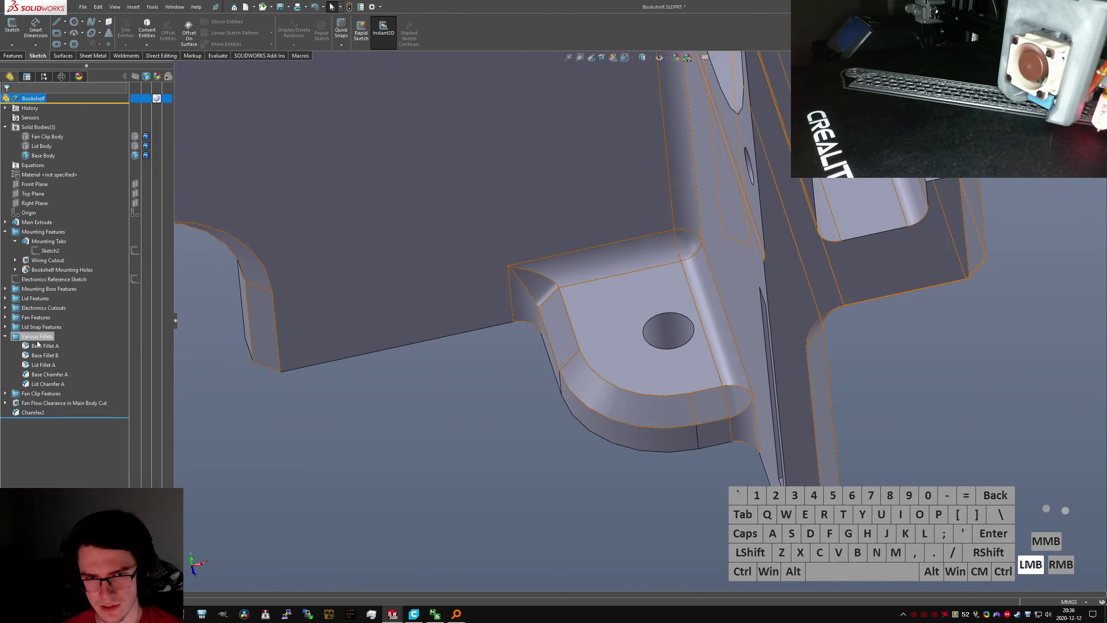
click(44, 345)
click(54, 319)
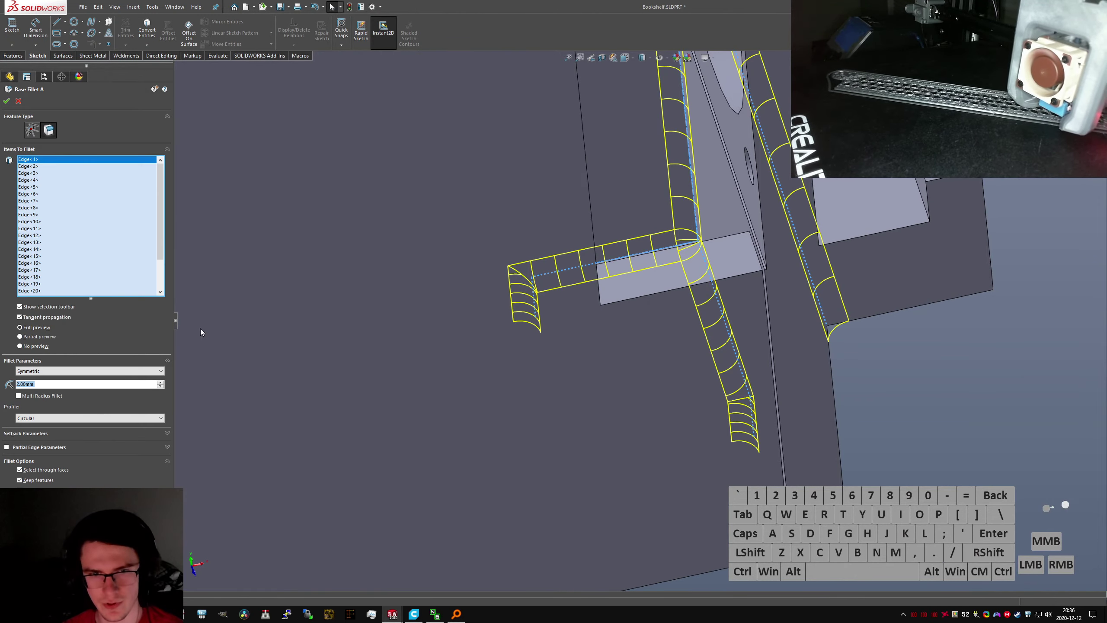
click(167, 433)
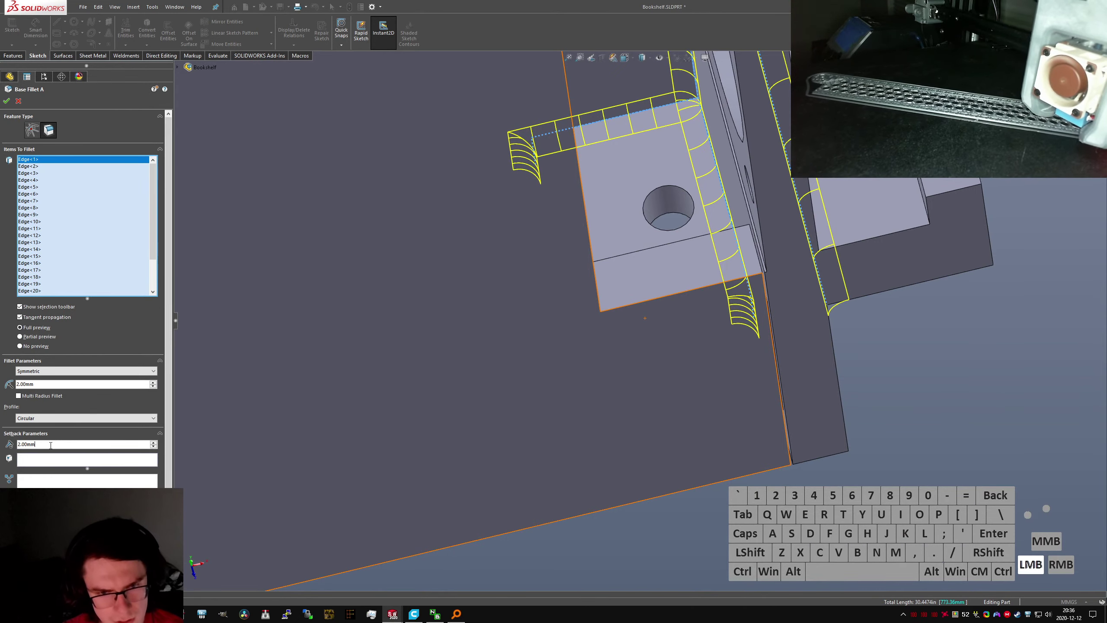
Try to assign a corner setback in Base Fillet A at the vertex where the right mounting tab's fillets meet
double_click(26, 444)
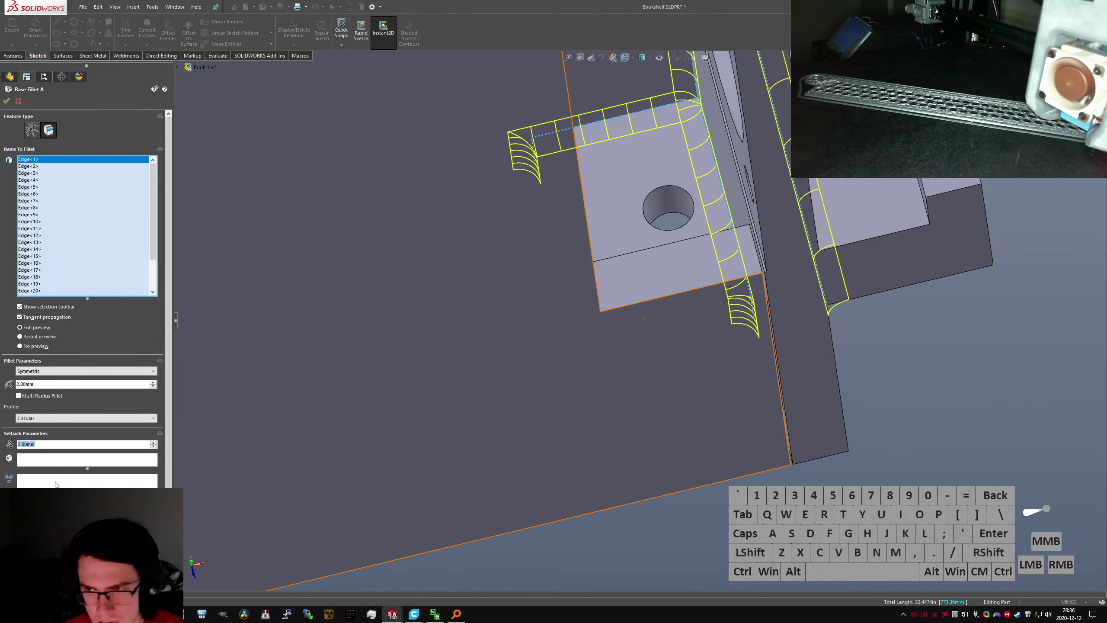
click(63, 465)
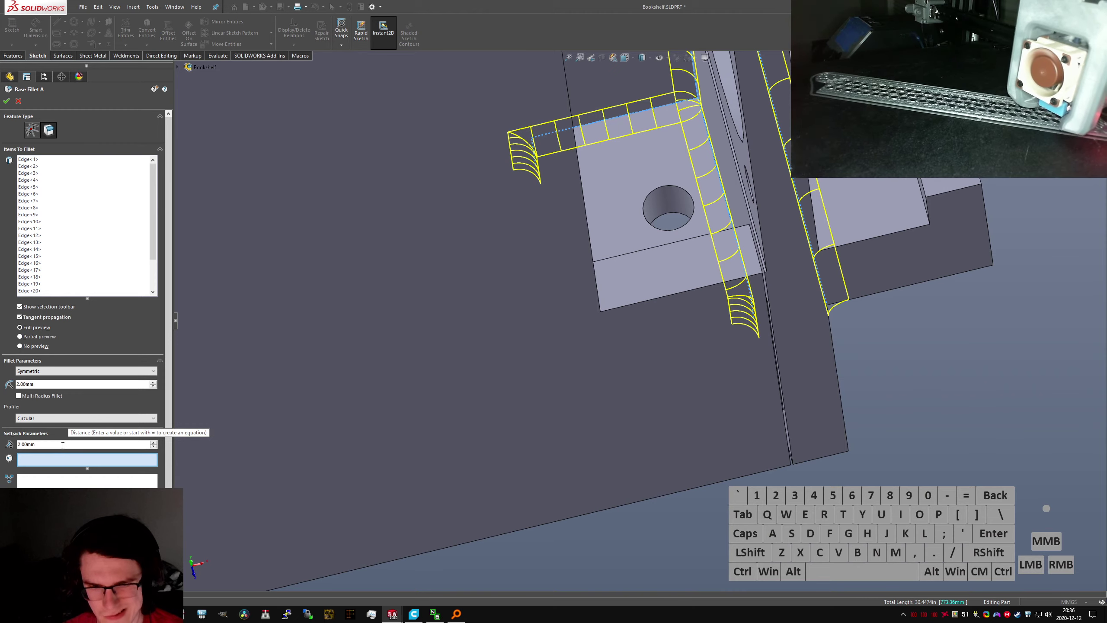
click(27, 444)
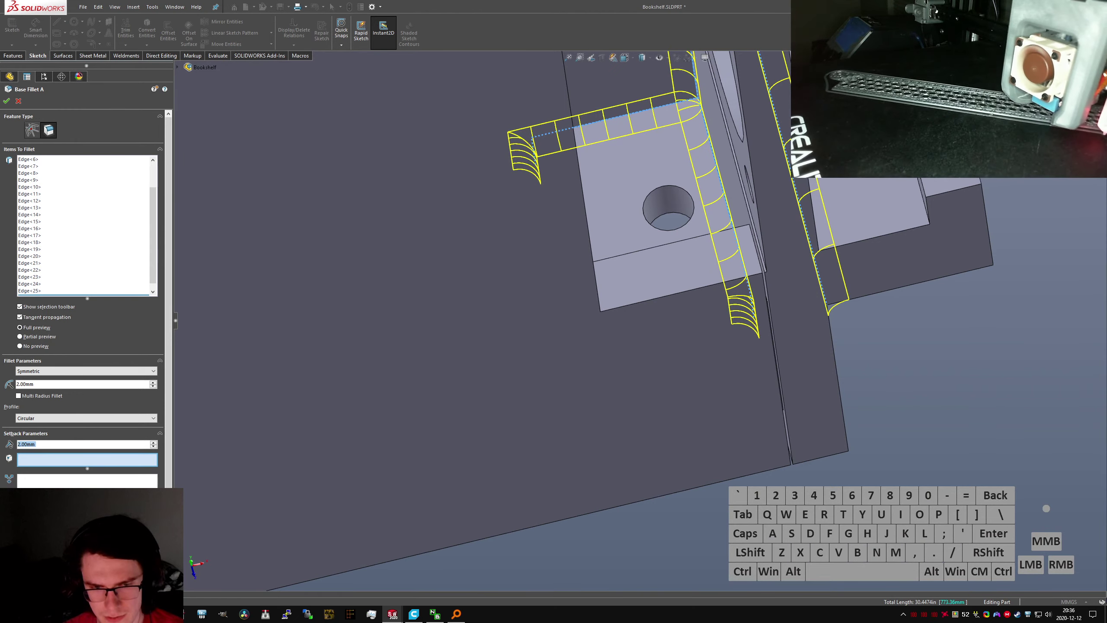
scroll(641, 320, up, 3)
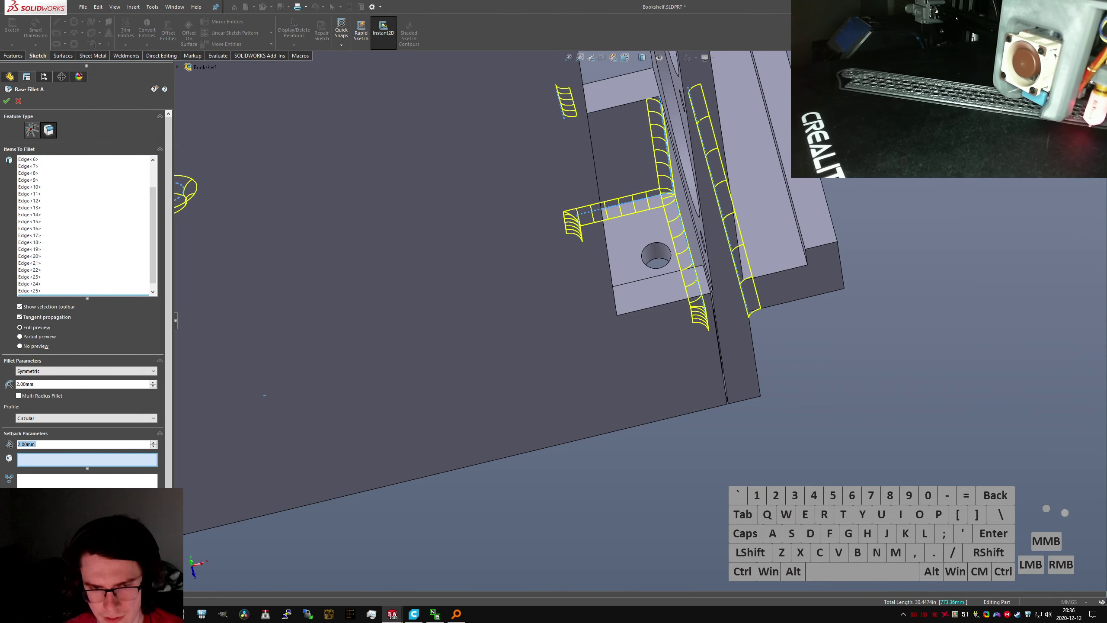
click(674, 193)
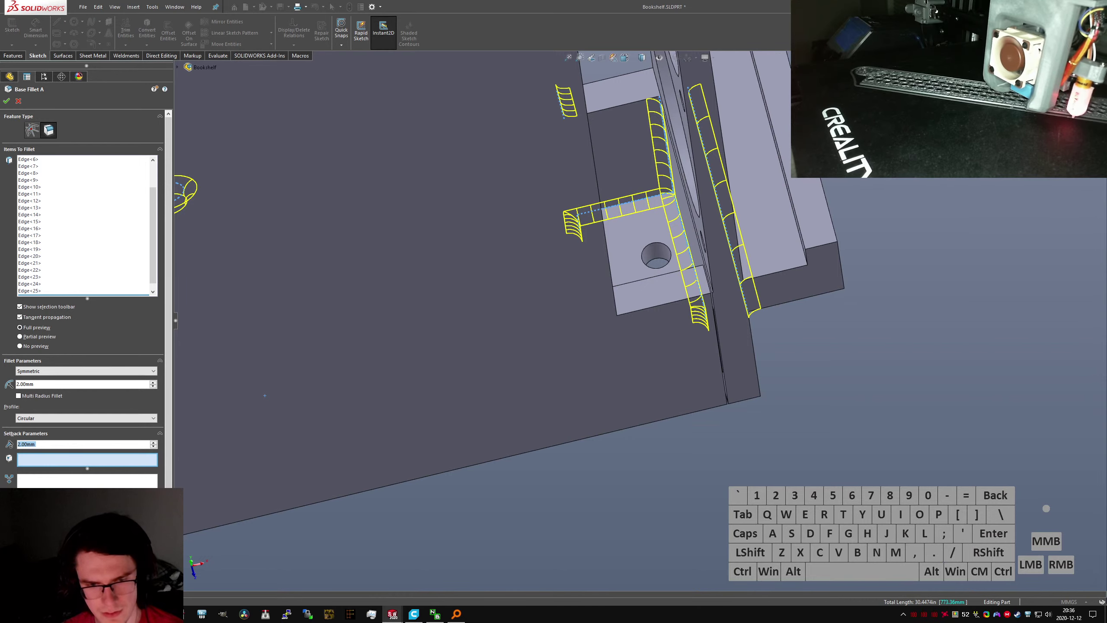
click(87, 459)
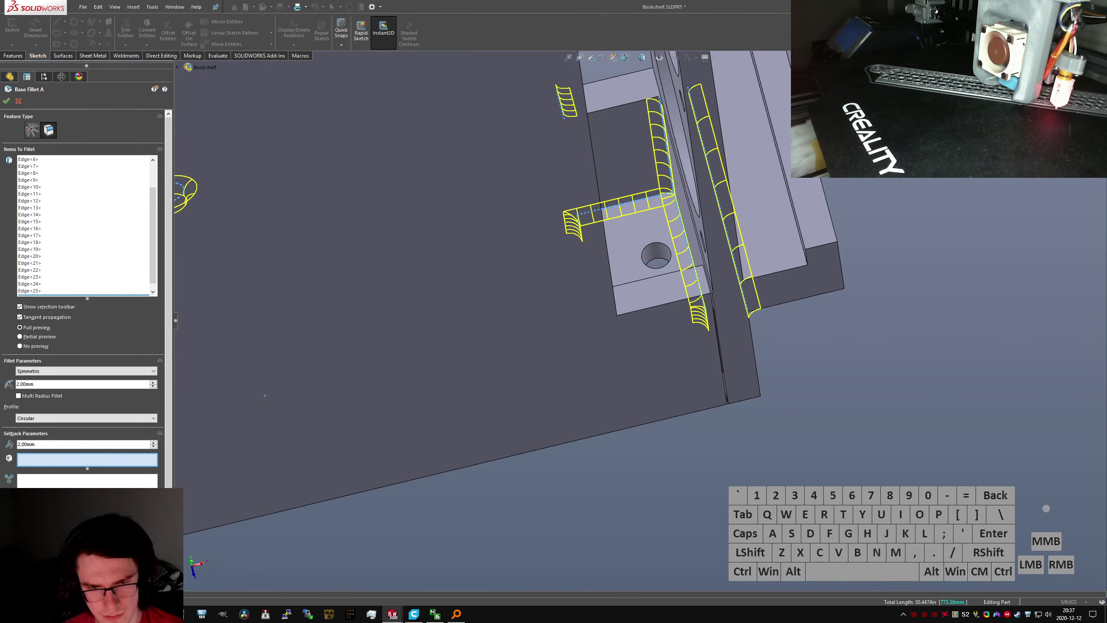
Try partial edge parameters with distance offsets on Edge<26> beside the right mounting tab
drag(169, 486, 169, 565)
click(41, 428)
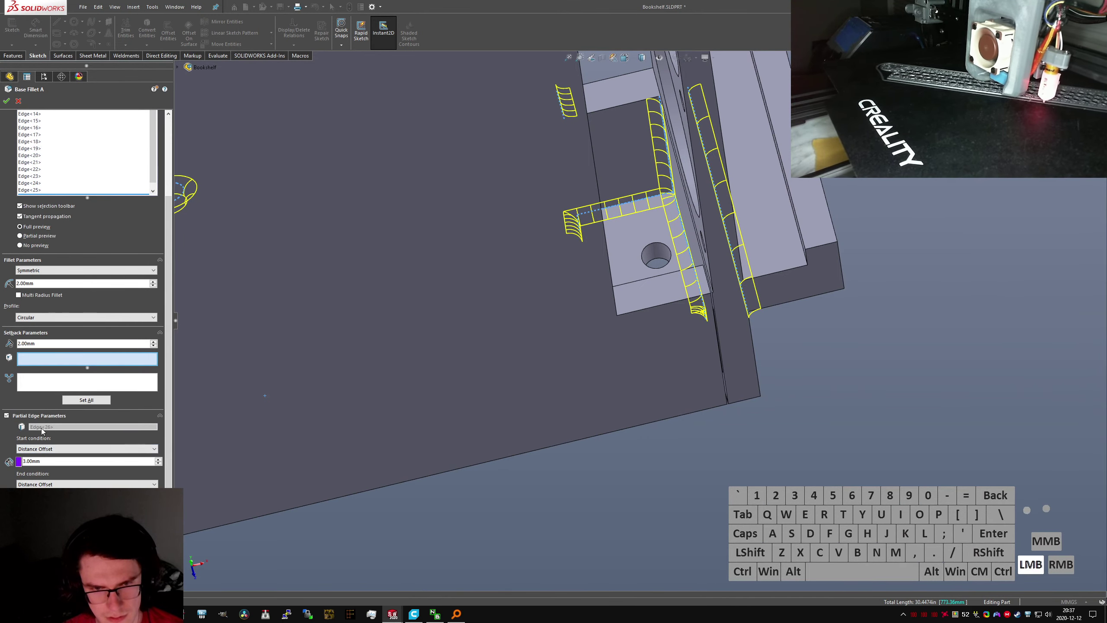
scroll(732, 287, down, 3)
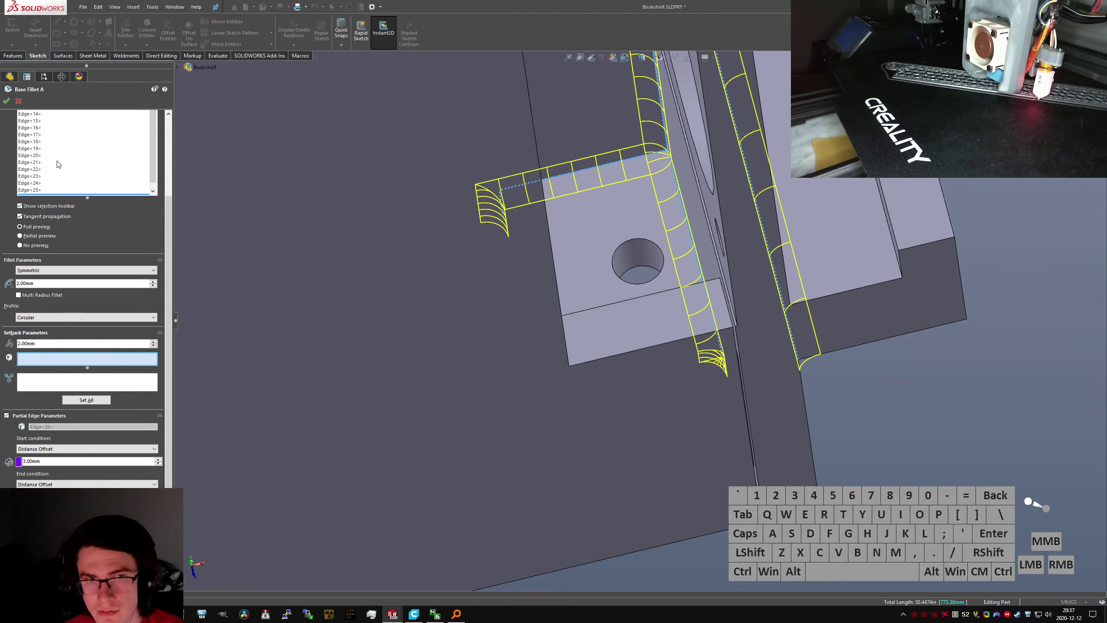
middle_drag(601, 301, 622, 316)
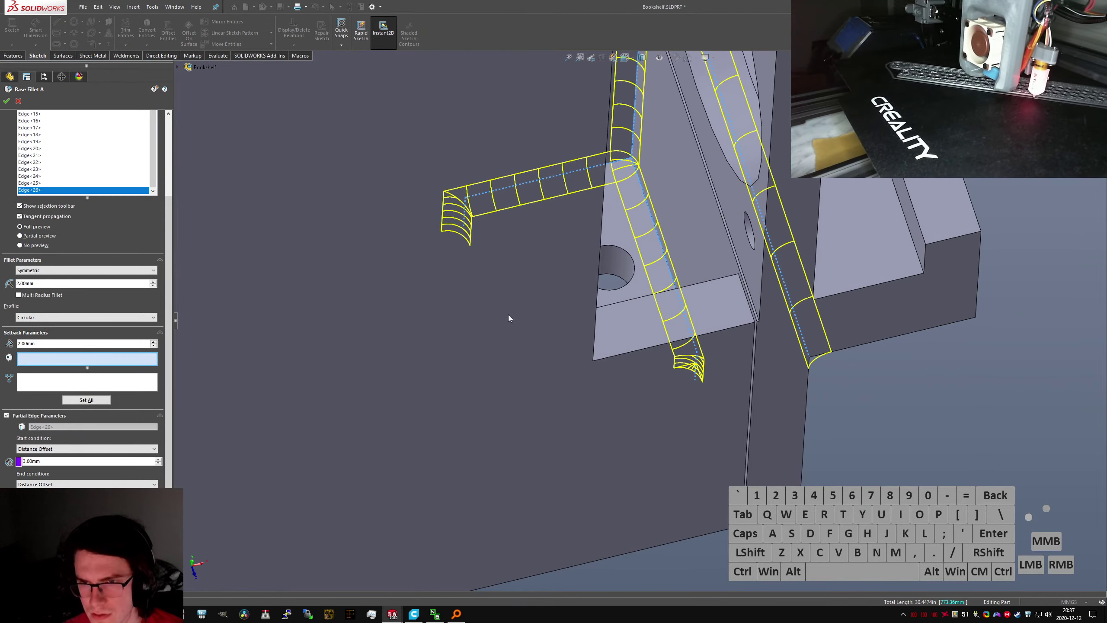
middle_drag(706, 366, 702, 279)
scroll(711, 248, down, 5)
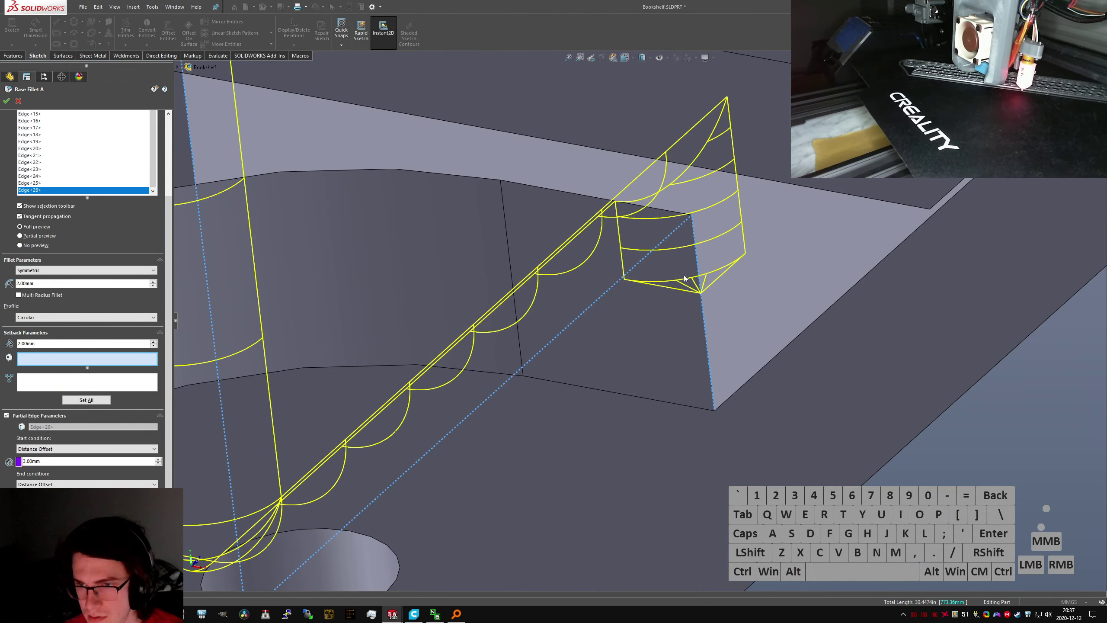
click(21, 418)
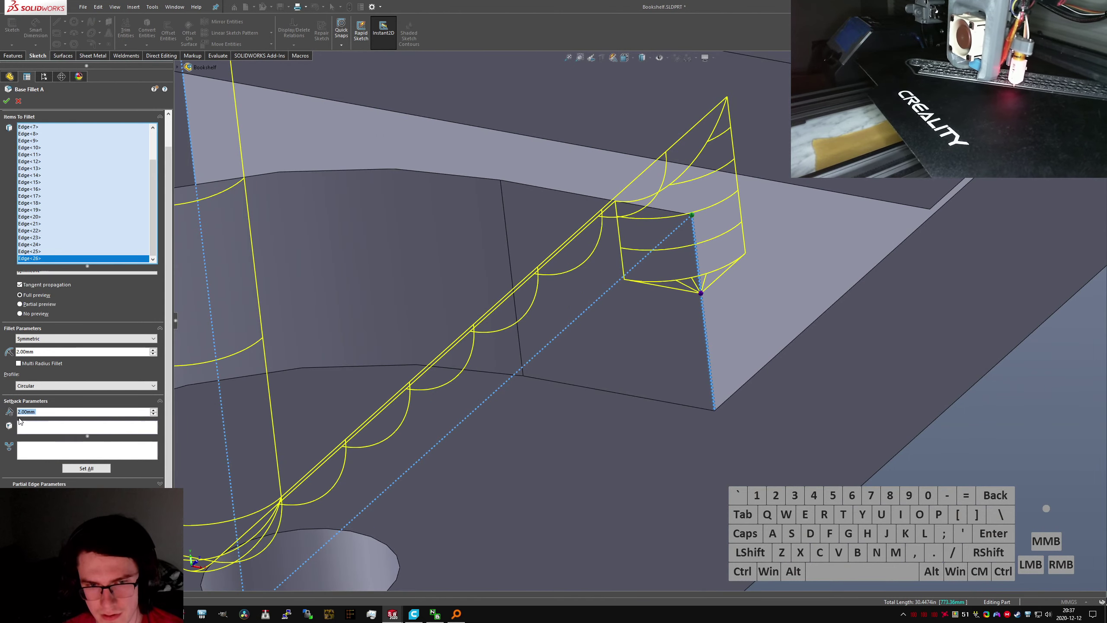
click(42, 260)
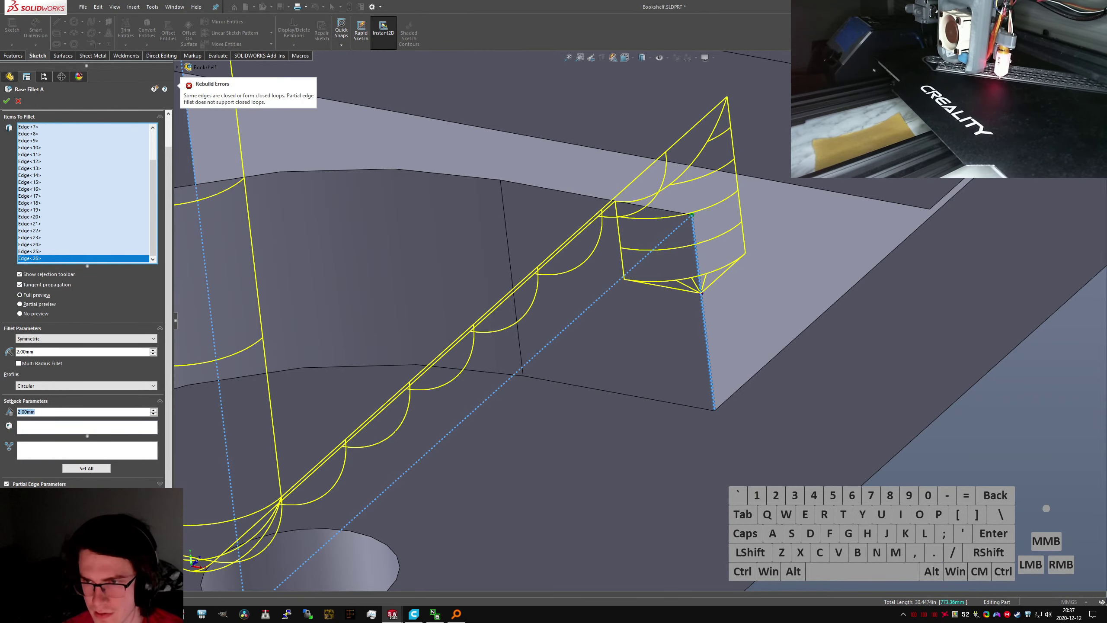
Try a 0 mm setback distance in Base Fillet A, and turn off partial edge parameters for Edge<26>
text(0)
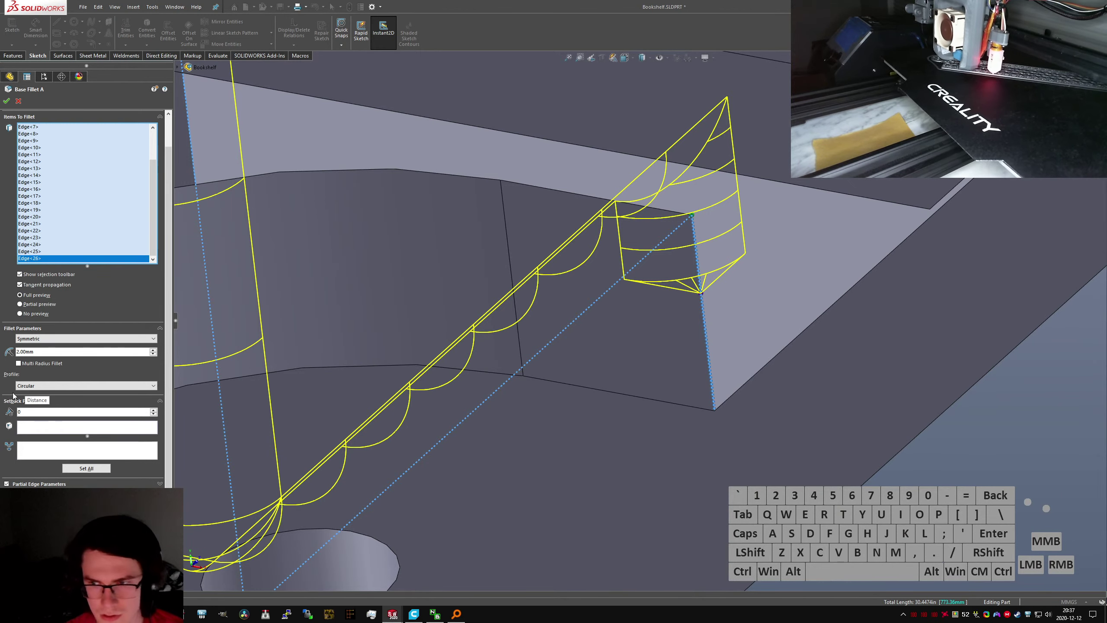
click(75, 467)
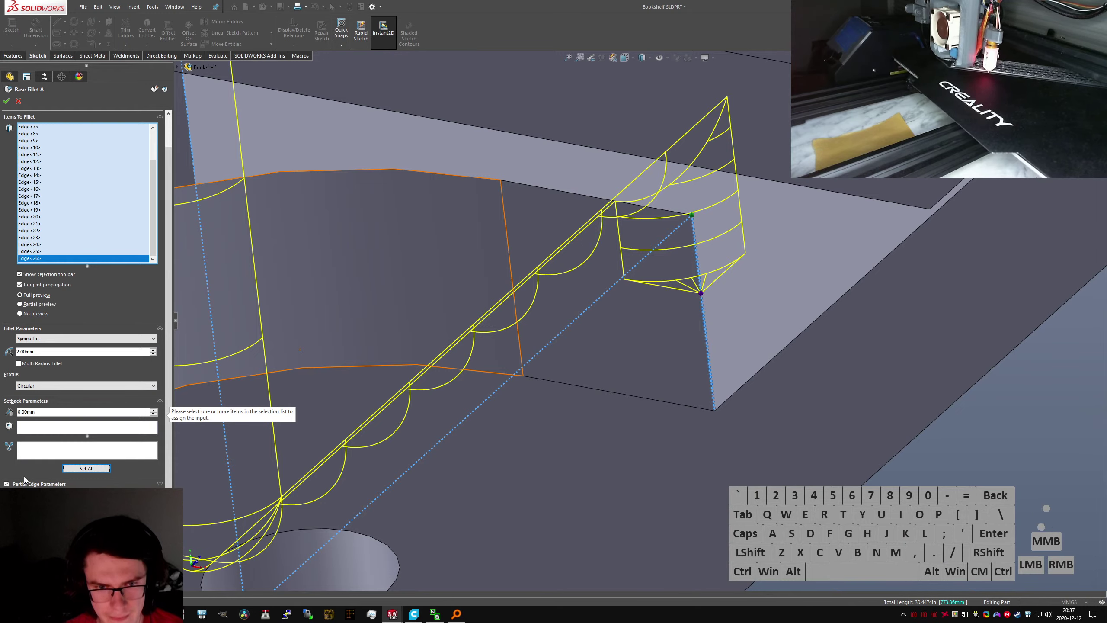
click(21, 523)
click(26, 532)
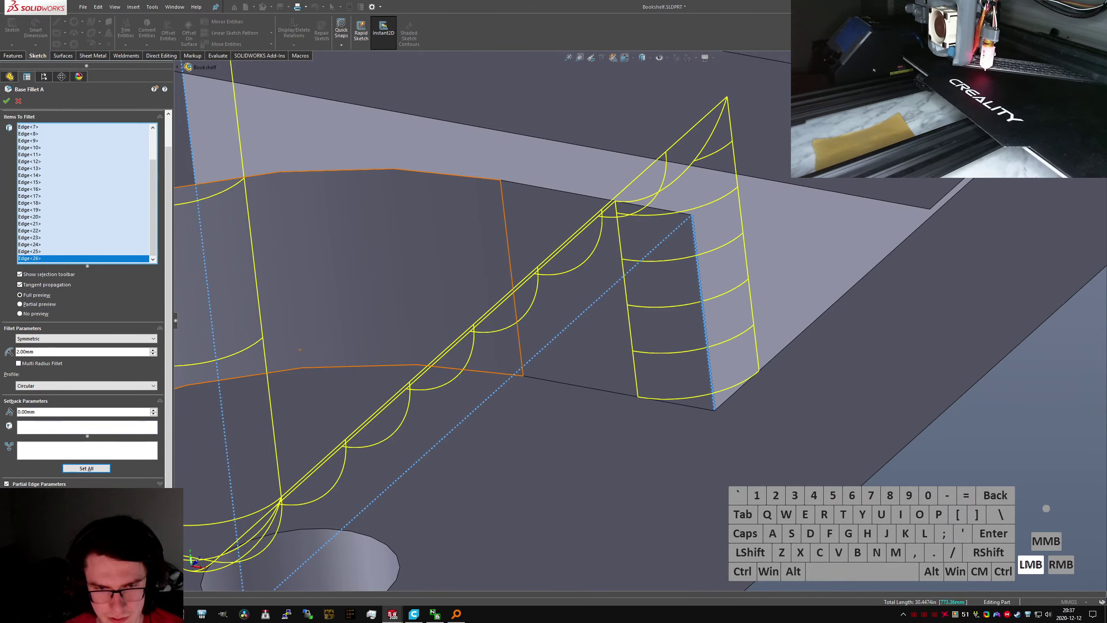
click(7, 483)
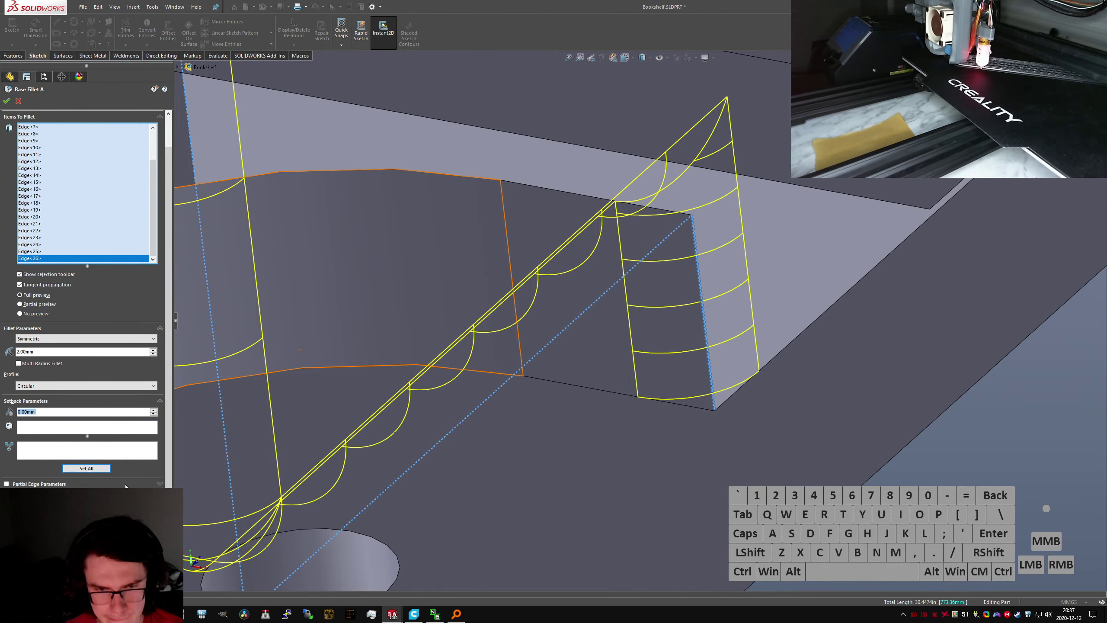
Try limiting Edge<23> along the mounting tab with partial edge parameters using distance offsets, and cancel the Base Fillet A edit
scroll(452, 414, up, 5)
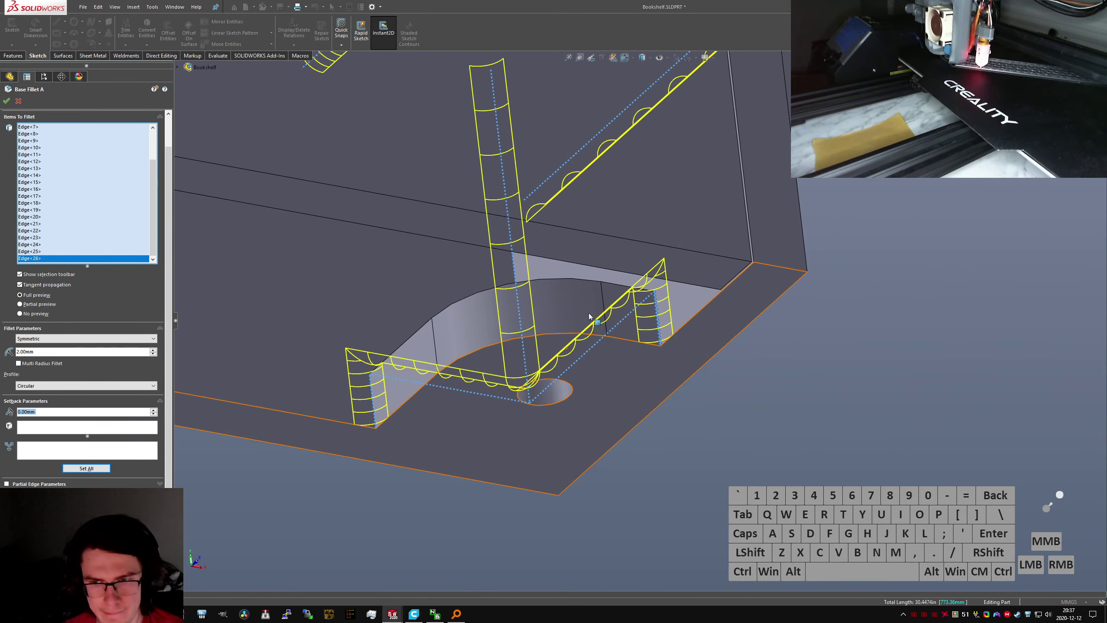
scroll(509, 379, down, 3)
click(26, 253)
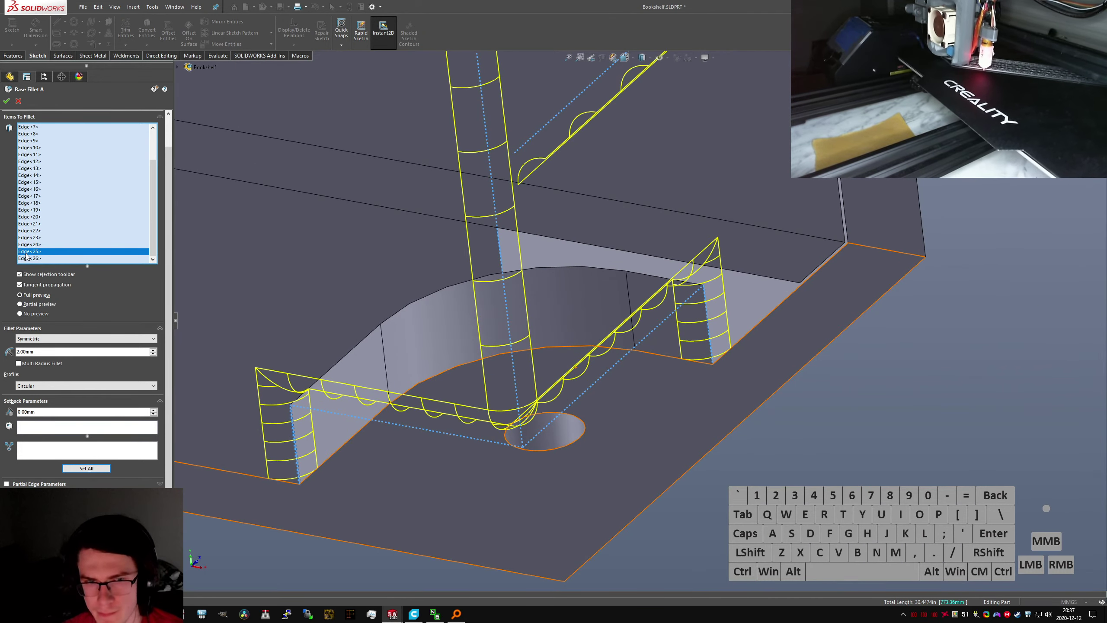
click(29, 246)
click(29, 238)
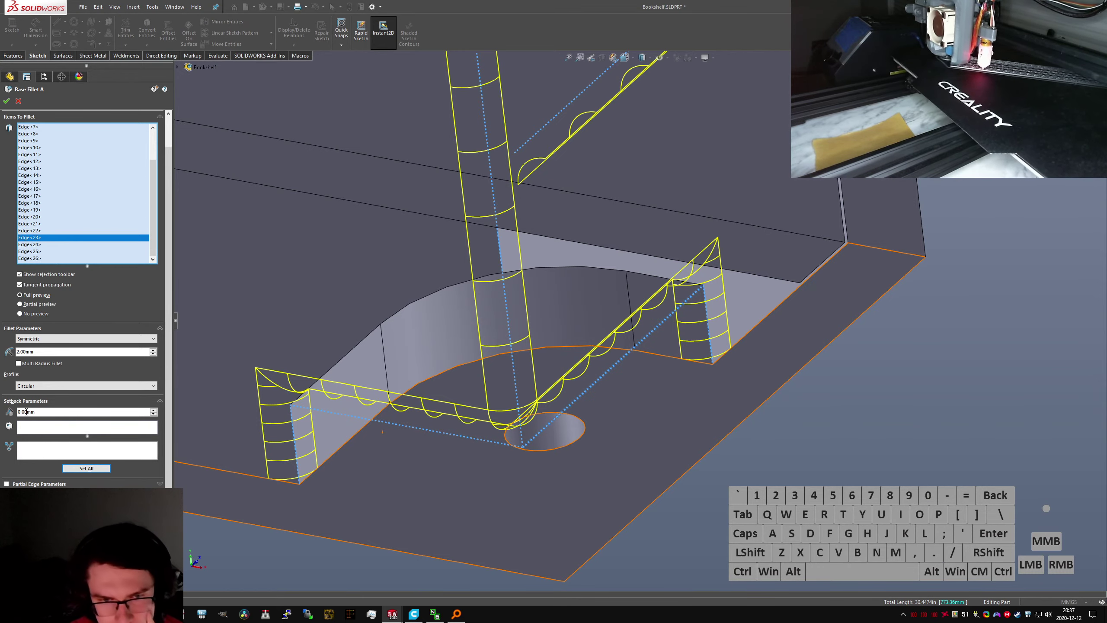
click(35, 484)
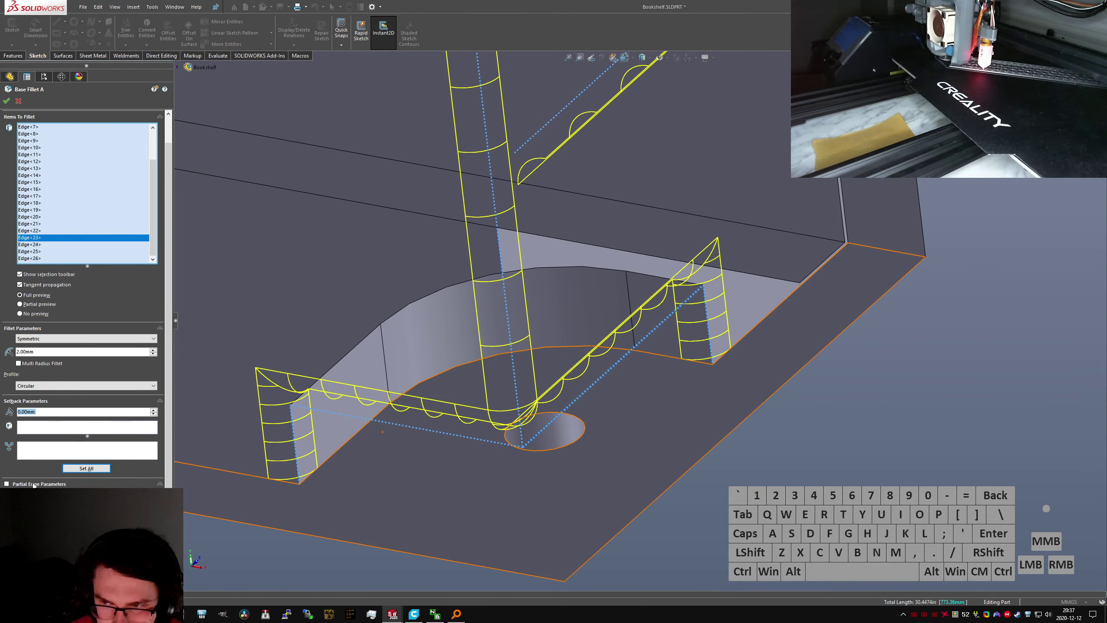
click(7, 484)
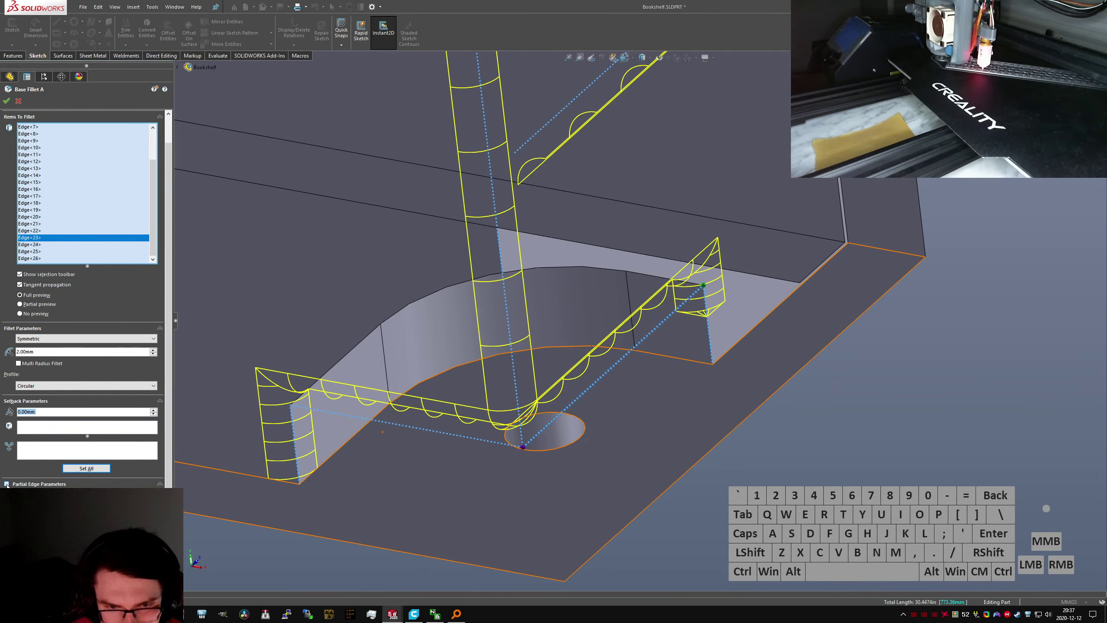
drag(169, 482, 169, 548)
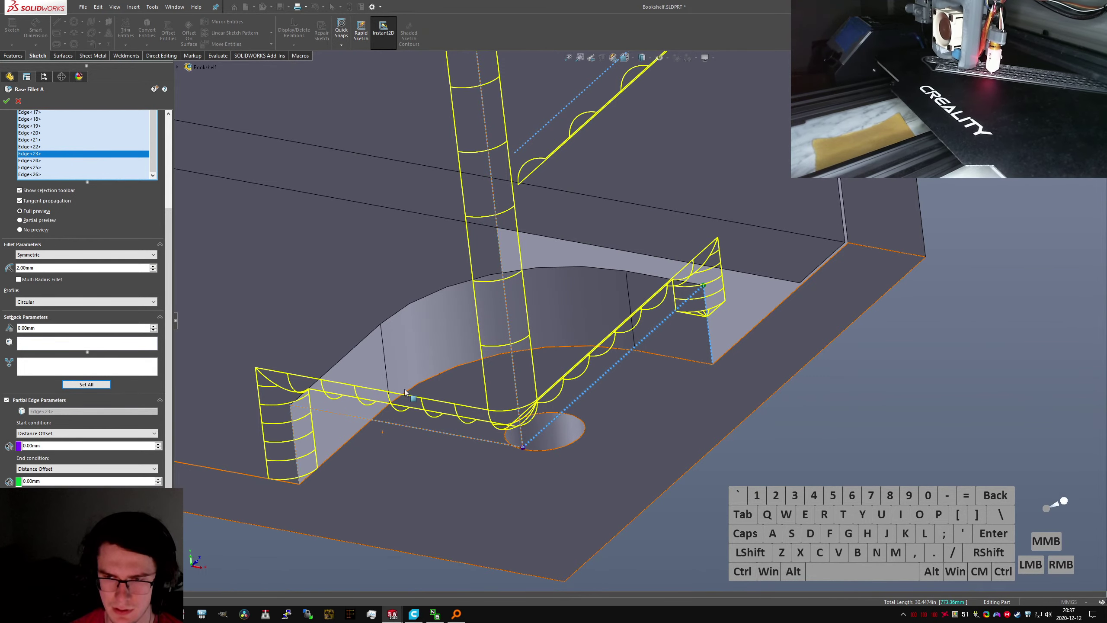
middle_drag(404, 391, 560, 365)
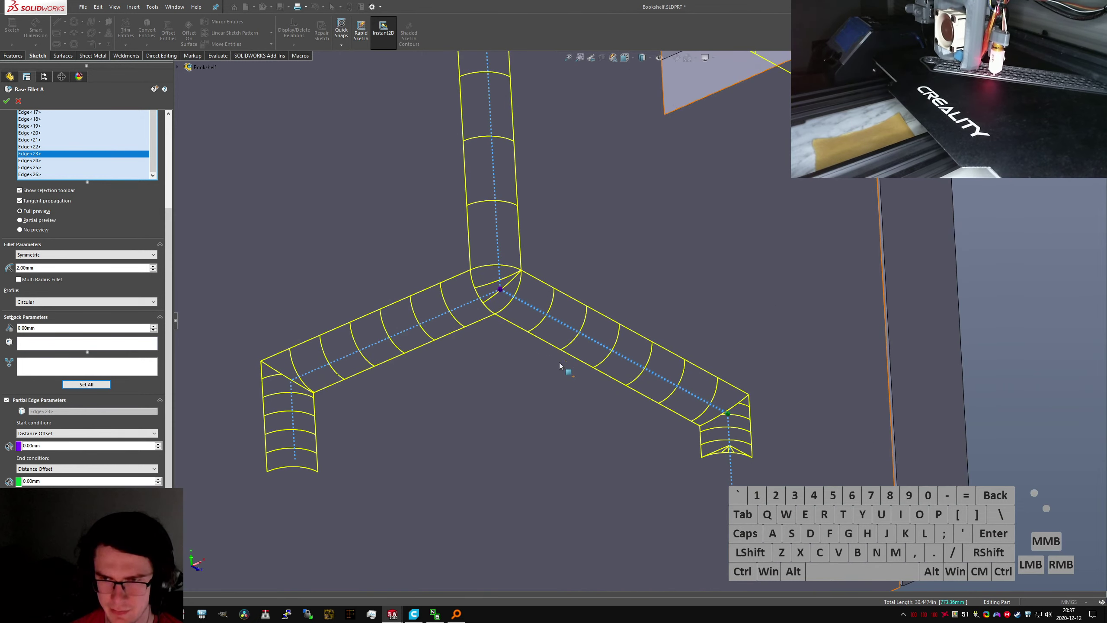
click(6, 100)
click(18, 101)
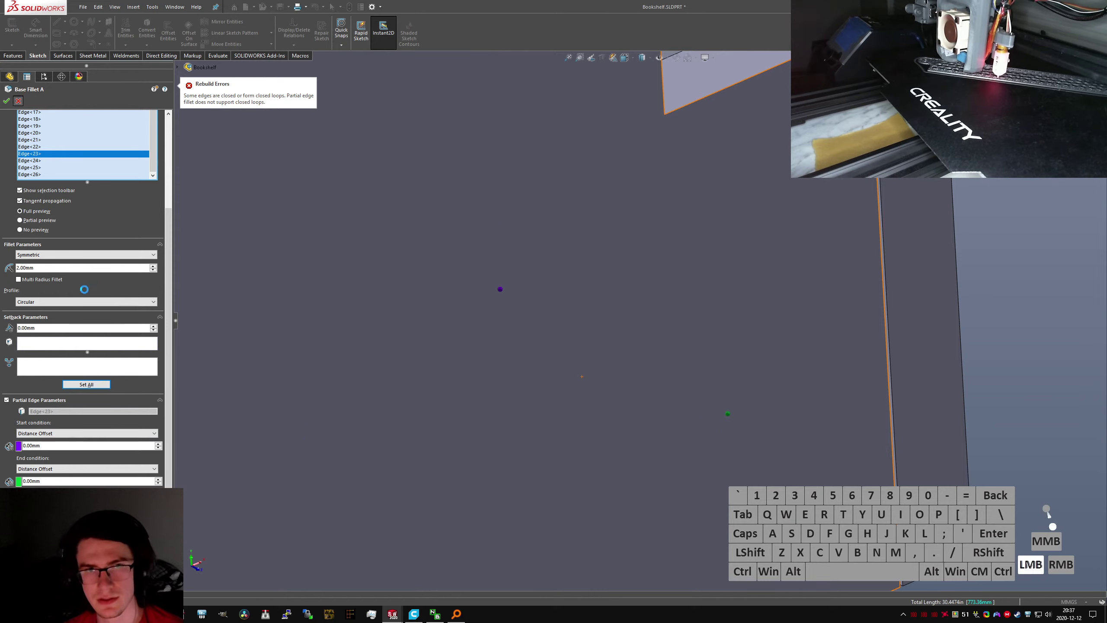
Move Chamfer2 into the Lid Snap Features folder and rename it Snap Cutout Chamfer
scroll(590, 287, up, 3)
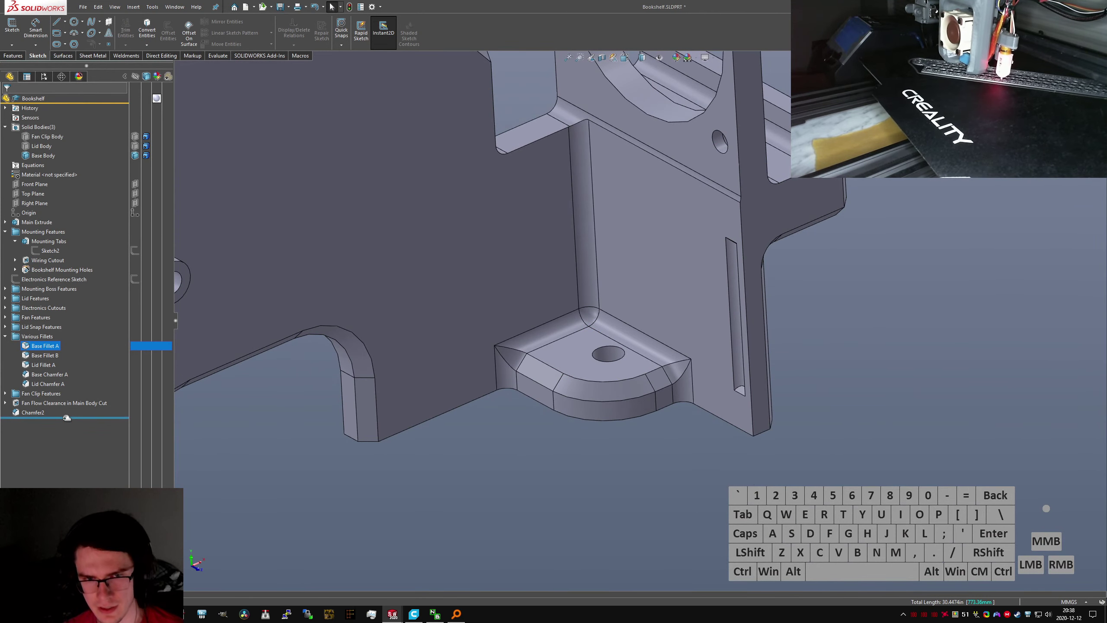
click(37, 413)
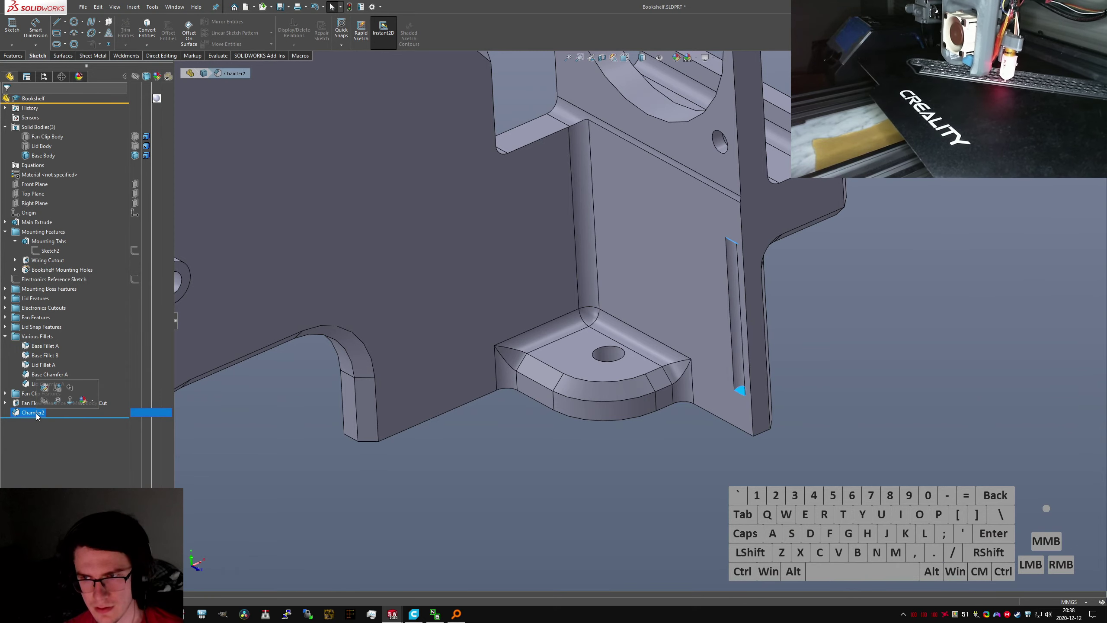
drag(33, 416, 22, 326)
drag(8, 330, 8, 330)
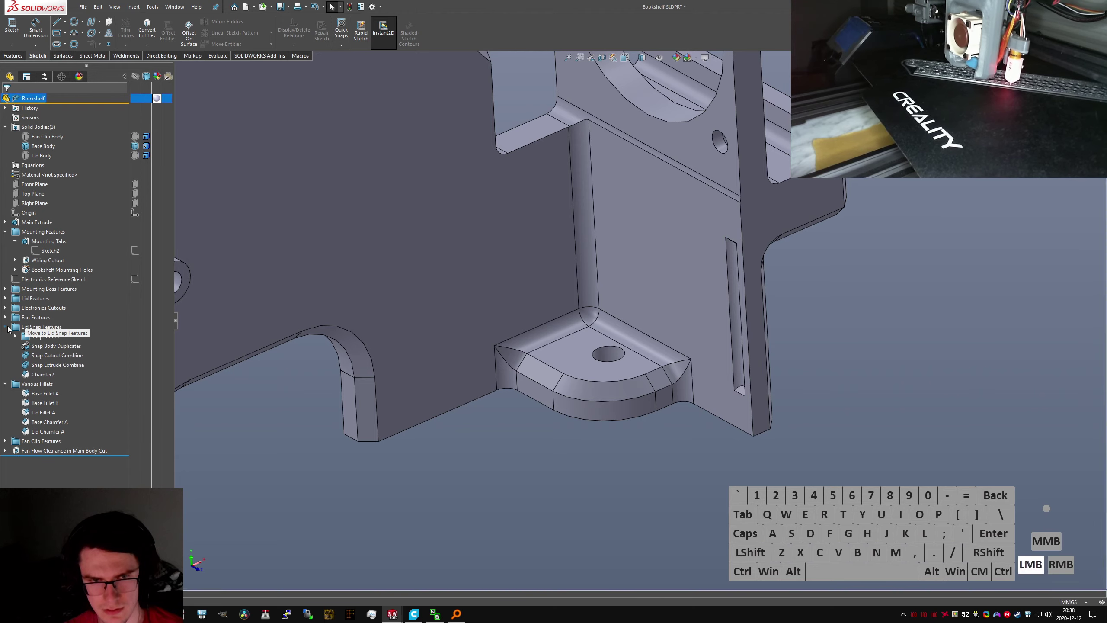
click(49, 375)
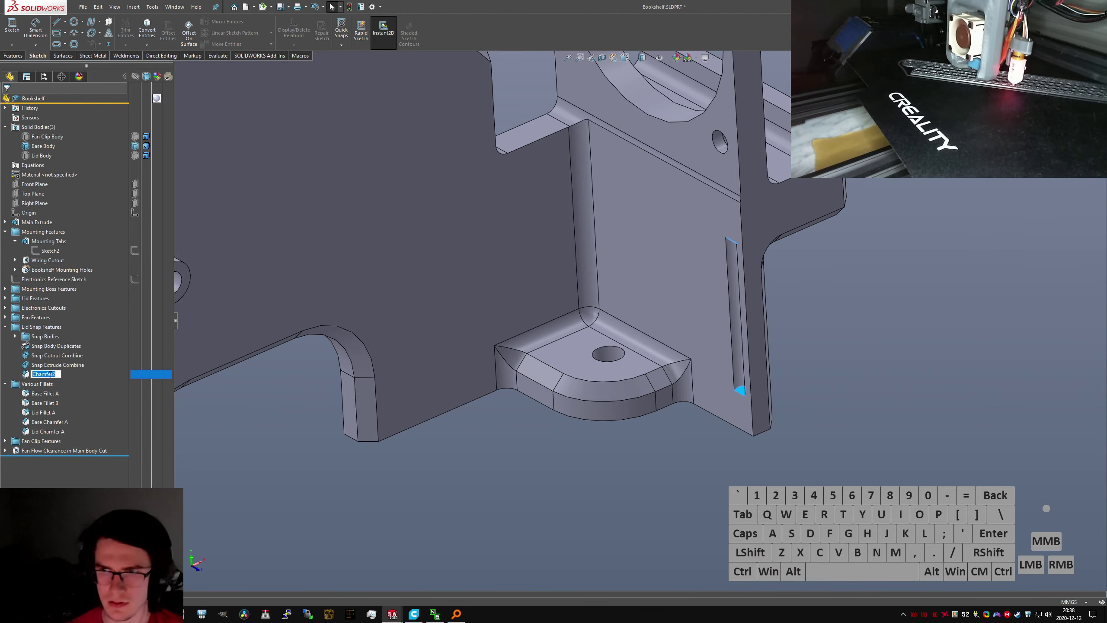
text(Snap Cutout )
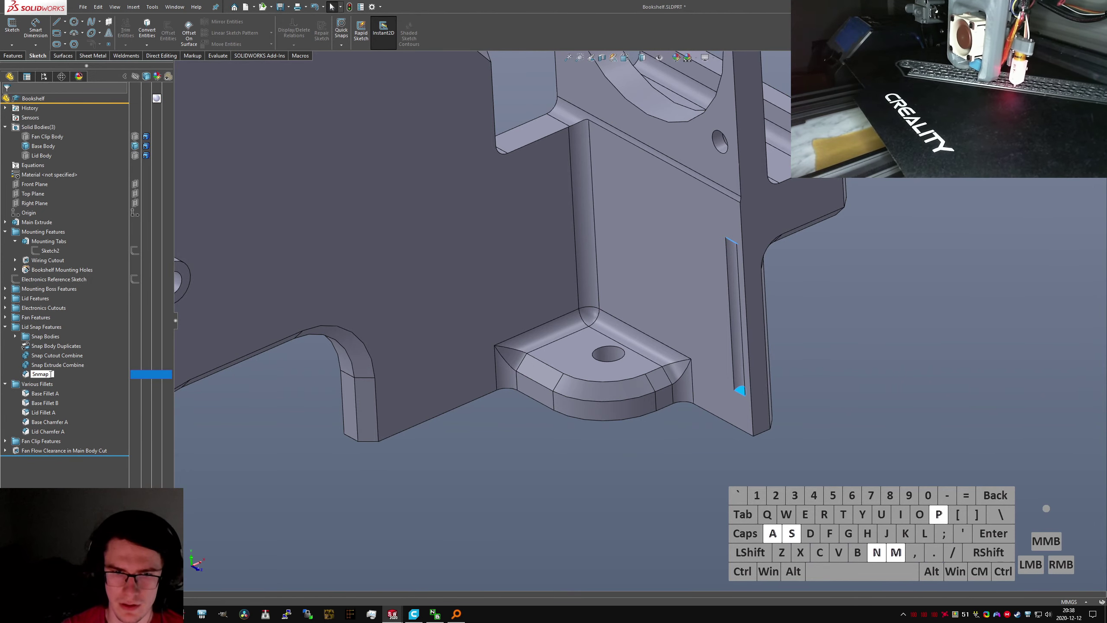
text(Chamfer)
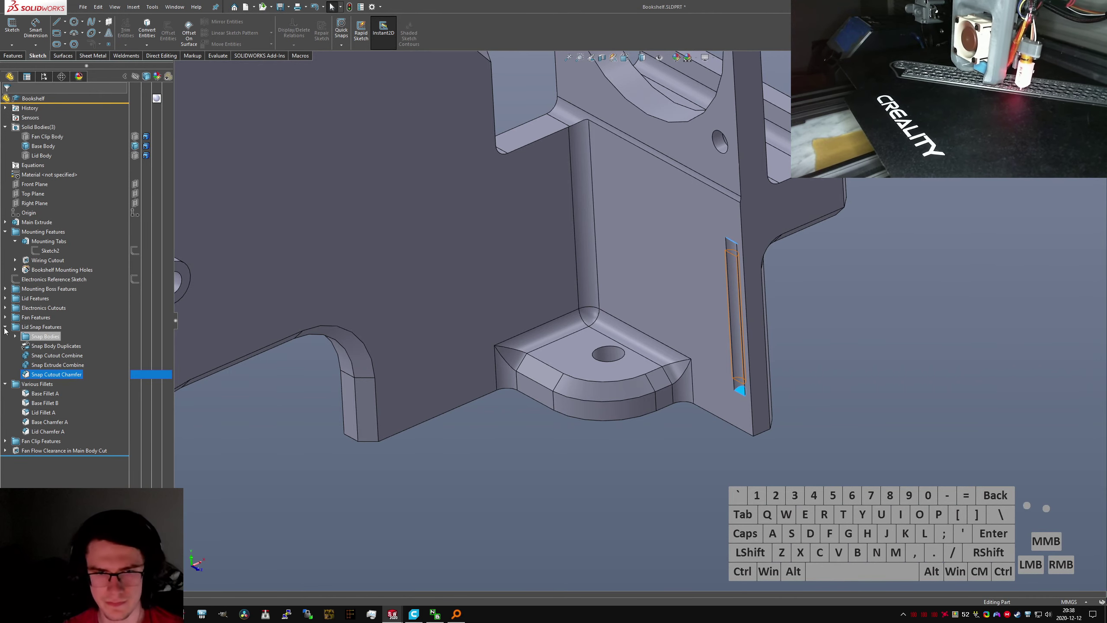
click(493, 497)
Select the right mounting tab's hole to identify its feature, and roll the model back to just before Fan Clip Features
scroll(585, 327, down, 2)
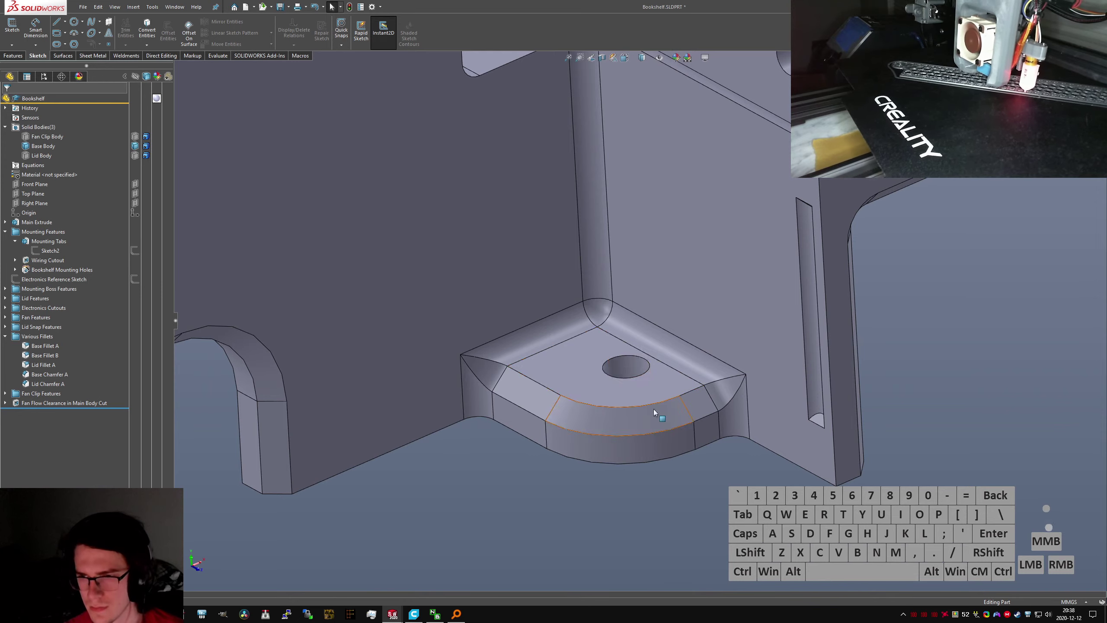
click(618, 358)
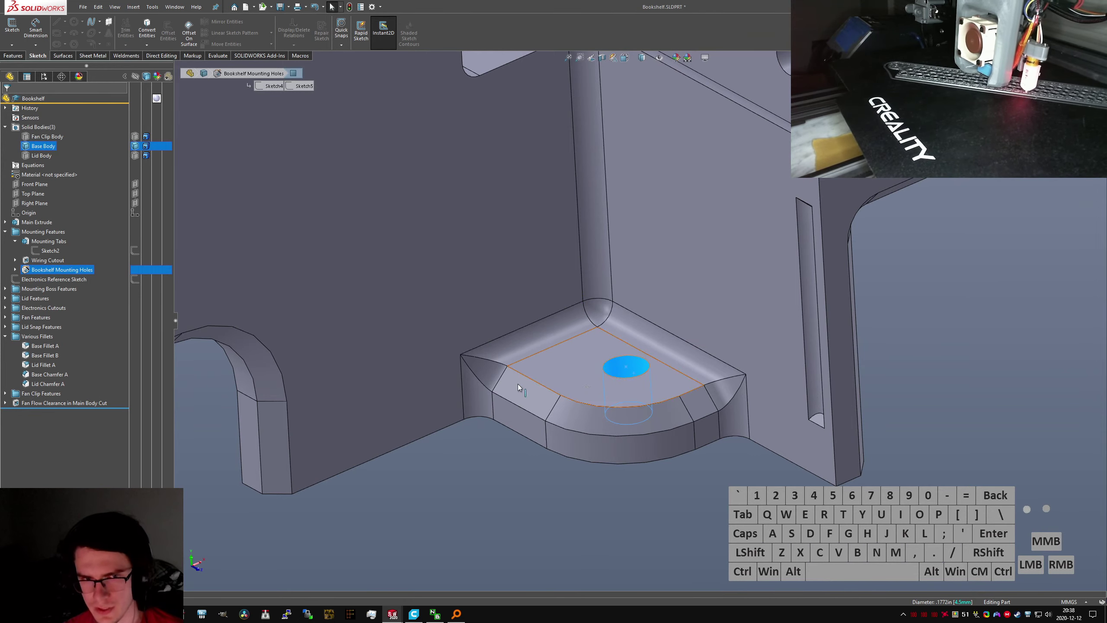
click(83, 401)
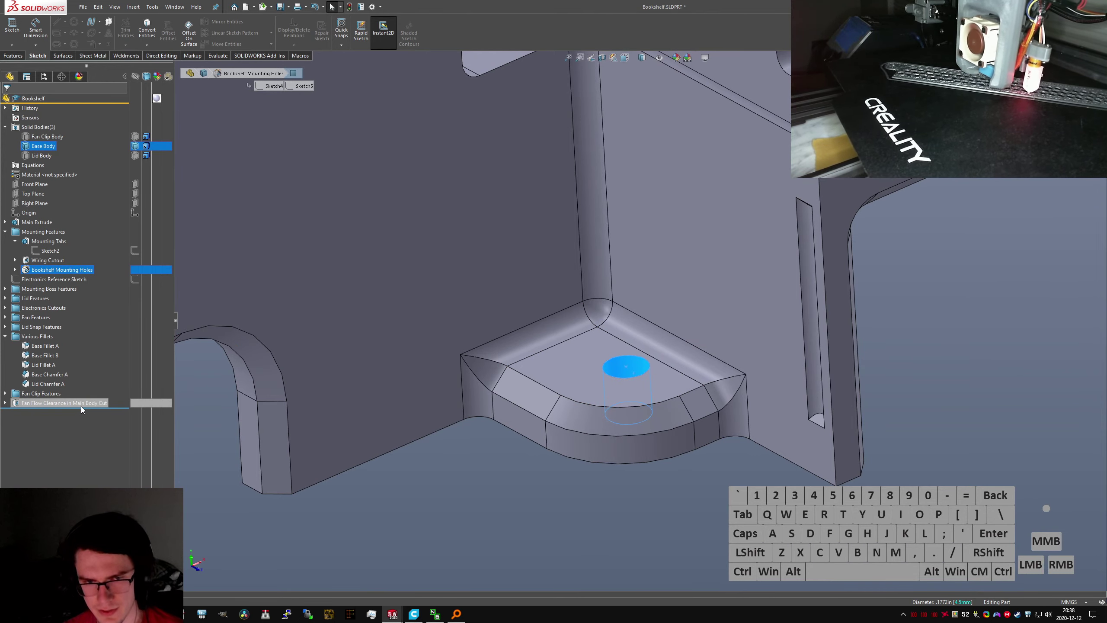
drag(81, 407, 76, 389)
click(572, 510)
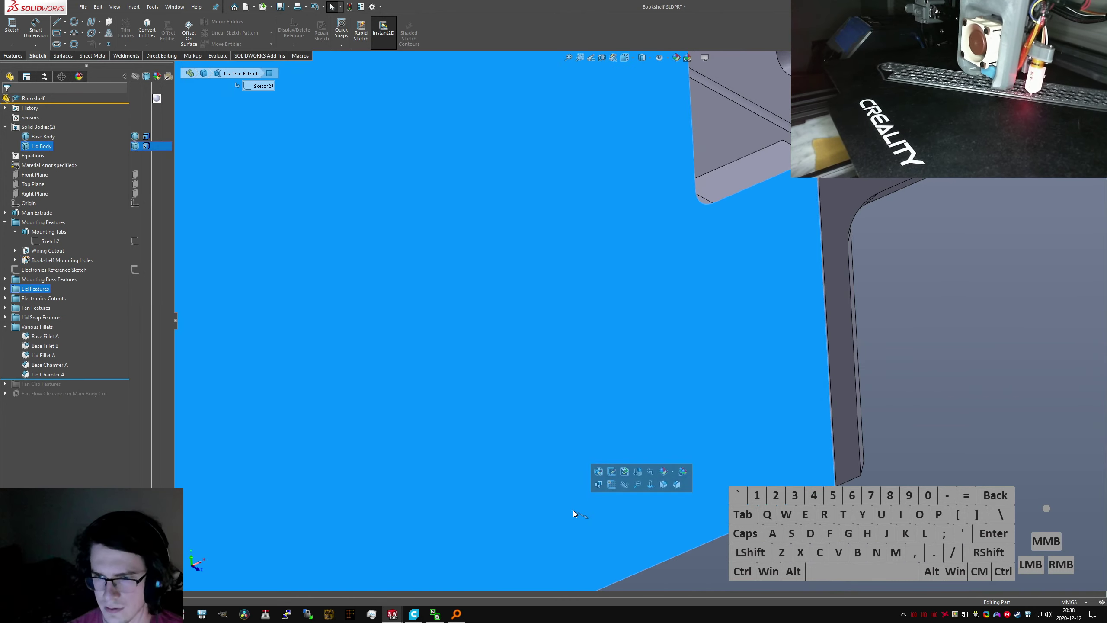
click(938, 336)
click(408, 399)
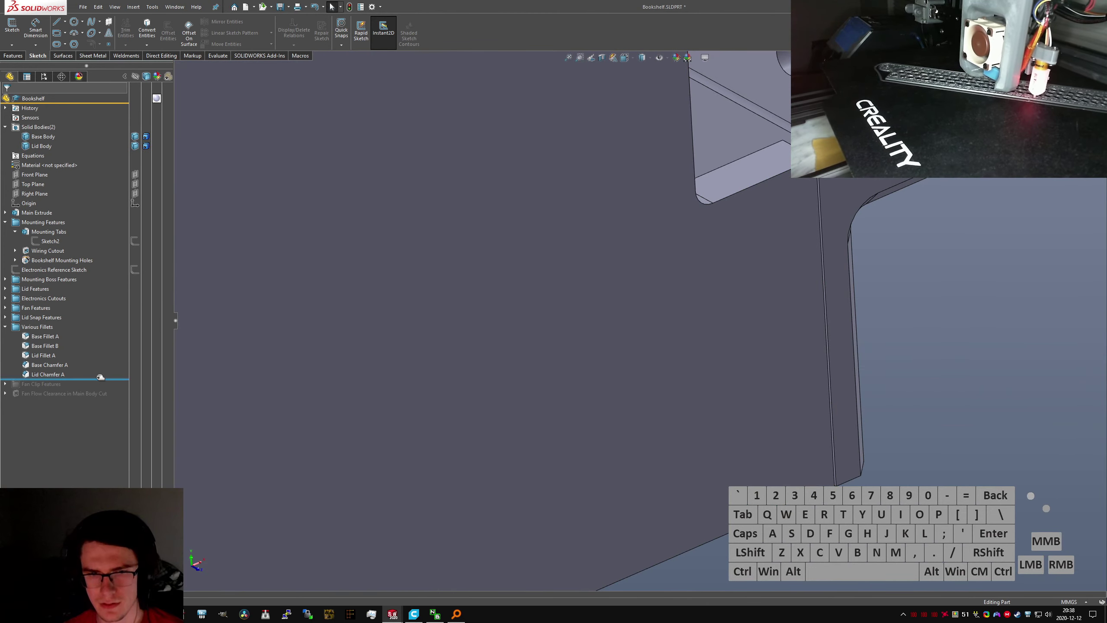
Roll the model forward to the end and sketch a circle centred on the hole in the right mounting tab's upper face
drag(99, 378, 542, 480)
key(s)
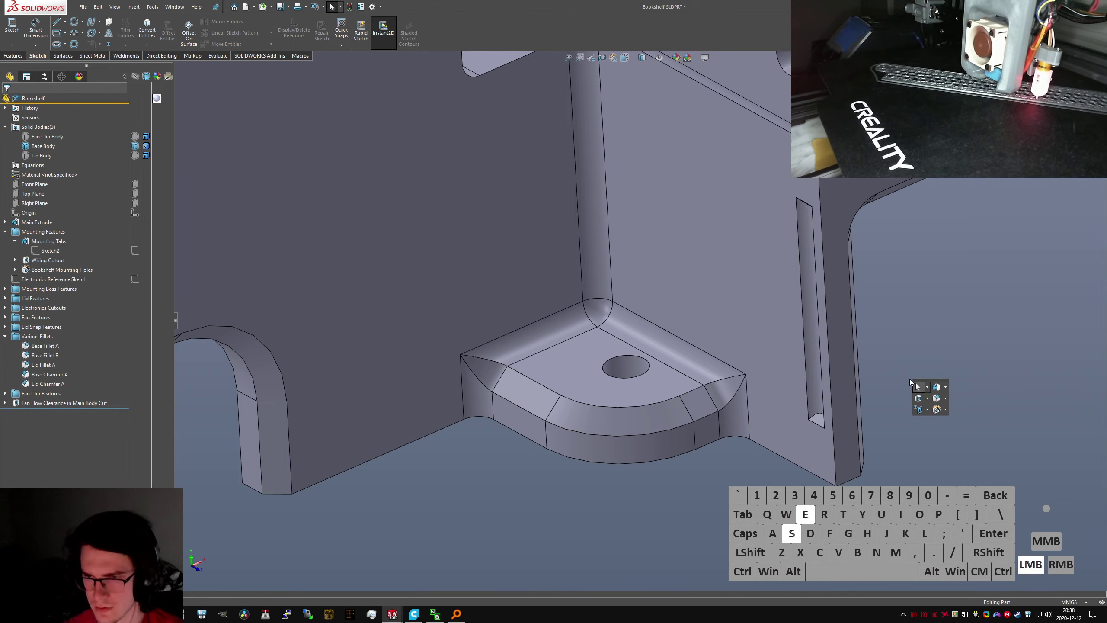
key(BackSpace)
text(d)
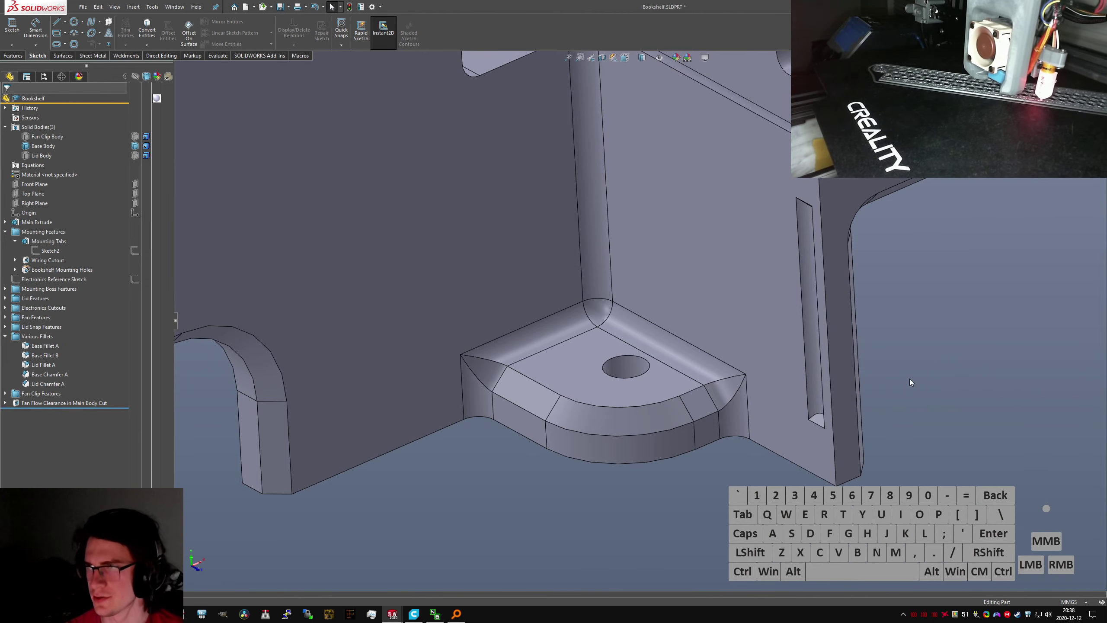
key(Return)
click(656, 380)
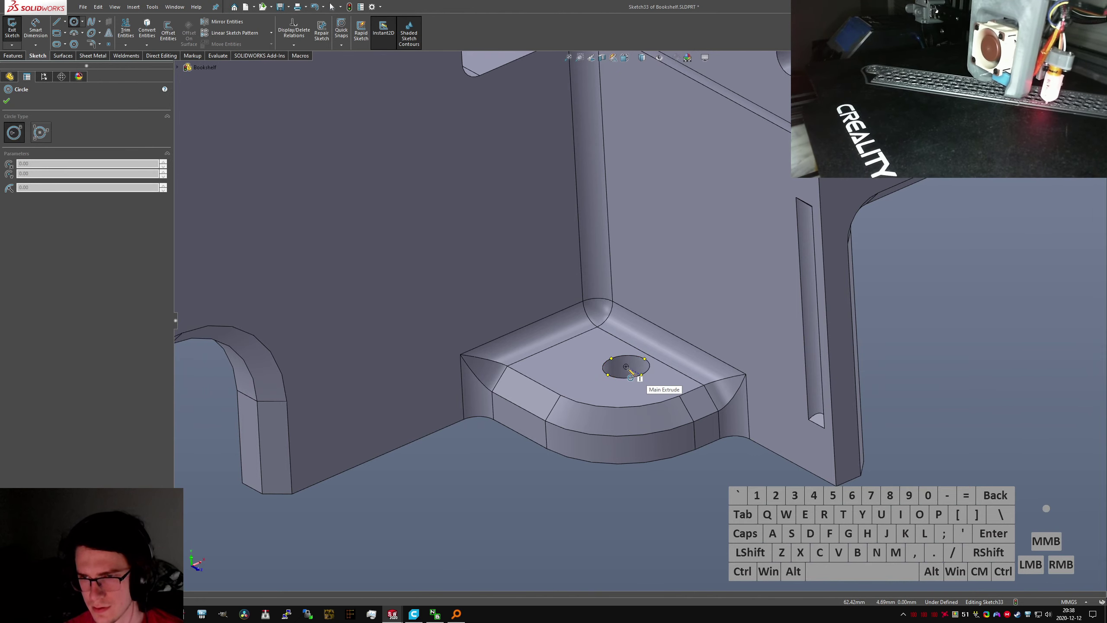
drag(626, 366, 597, 349)
Dimension the diameter of the washer clearance circle around the mounting tab's hole
right_drag(563, 442, 579, 357)
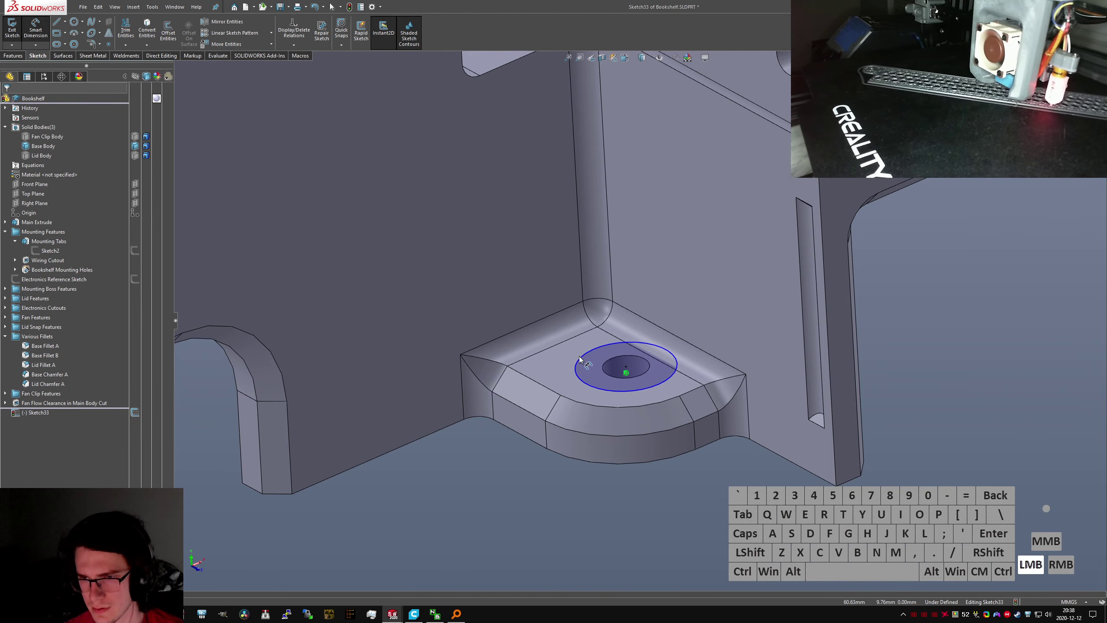
click(572, 361)
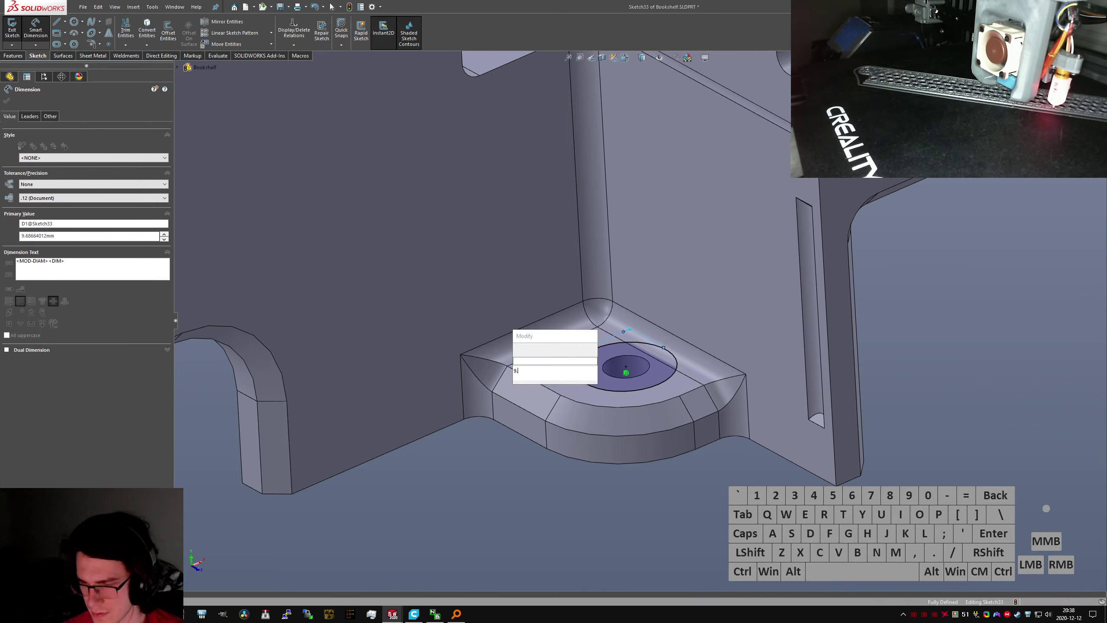
key(Return)
click(477, 283)
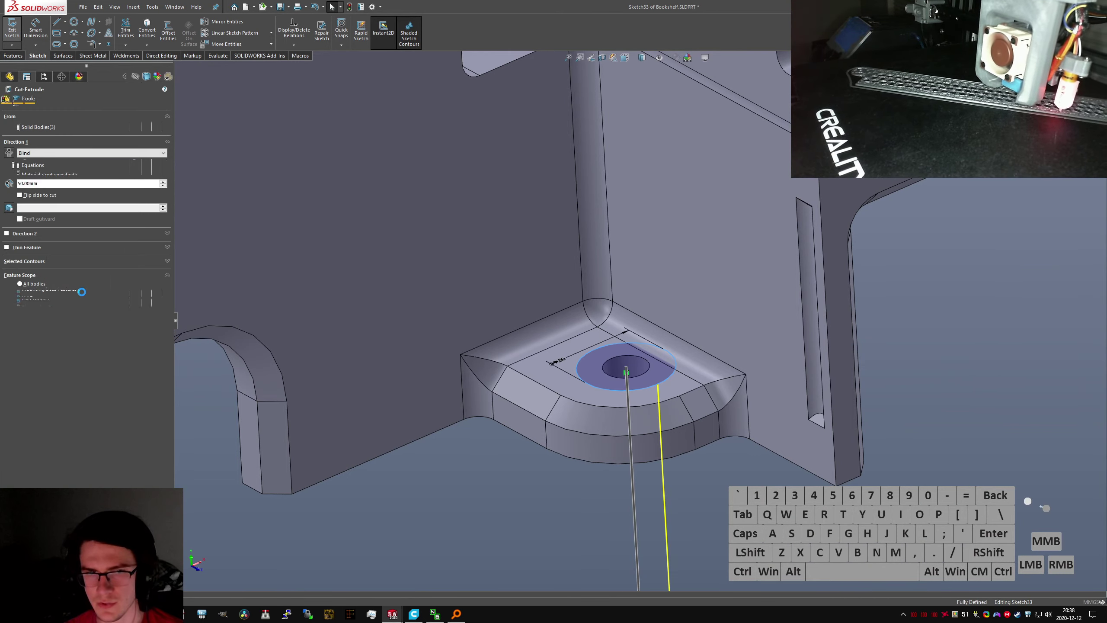
Cut-extrude the washer circle 5 mm blind in the reversed direction, away from the tab and through the surrounding fillet
click(9, 153)
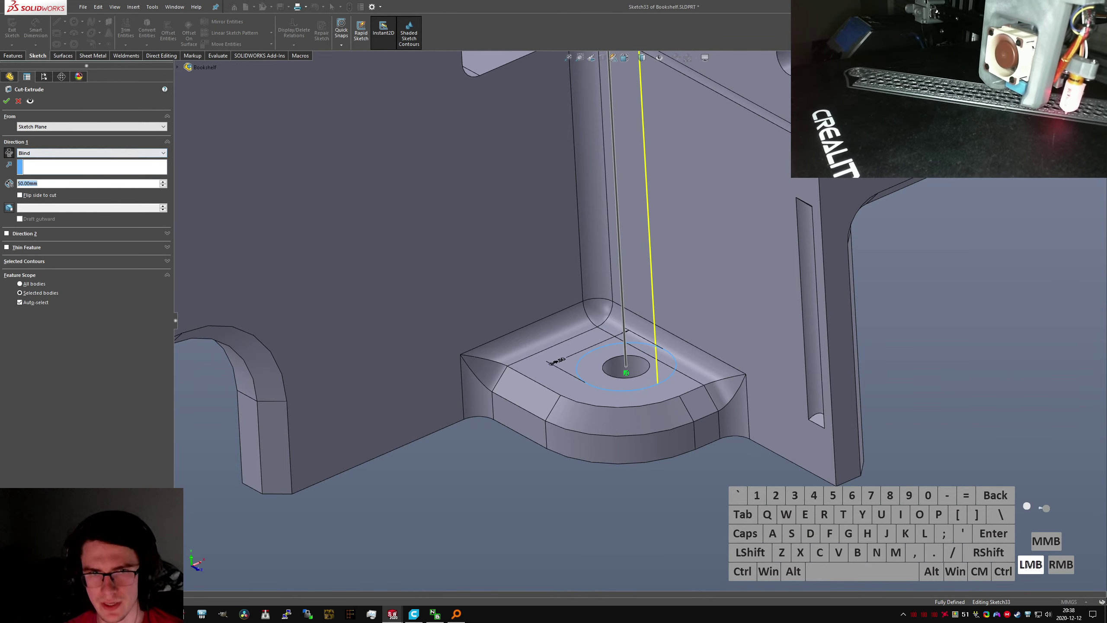
text(5)
key(Return)
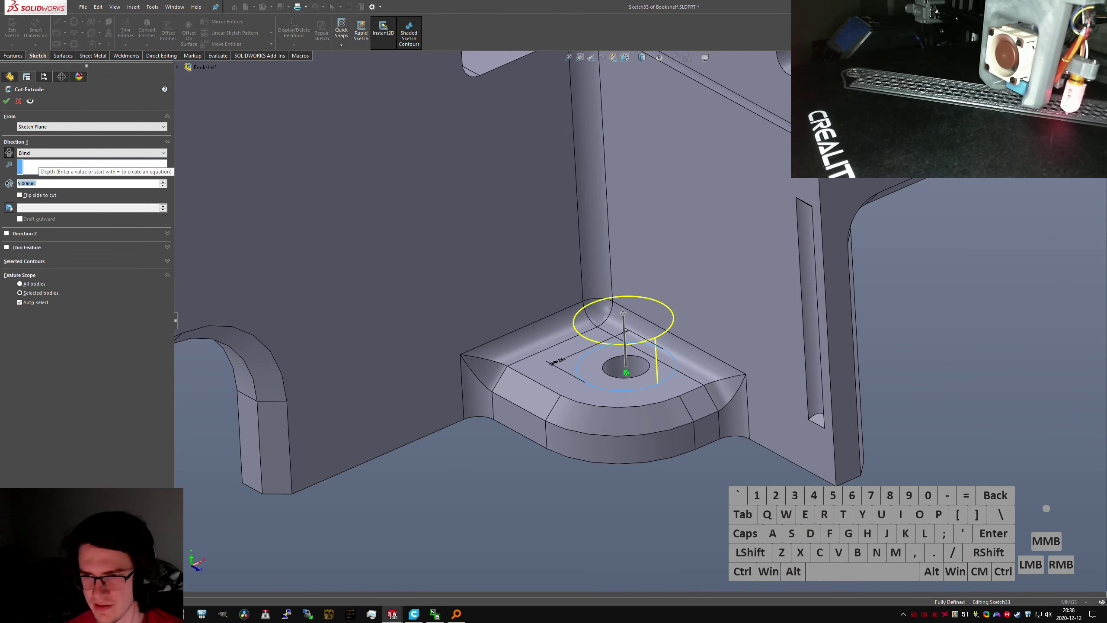
click(9, 100)
scroll(652, 345, down, 3)
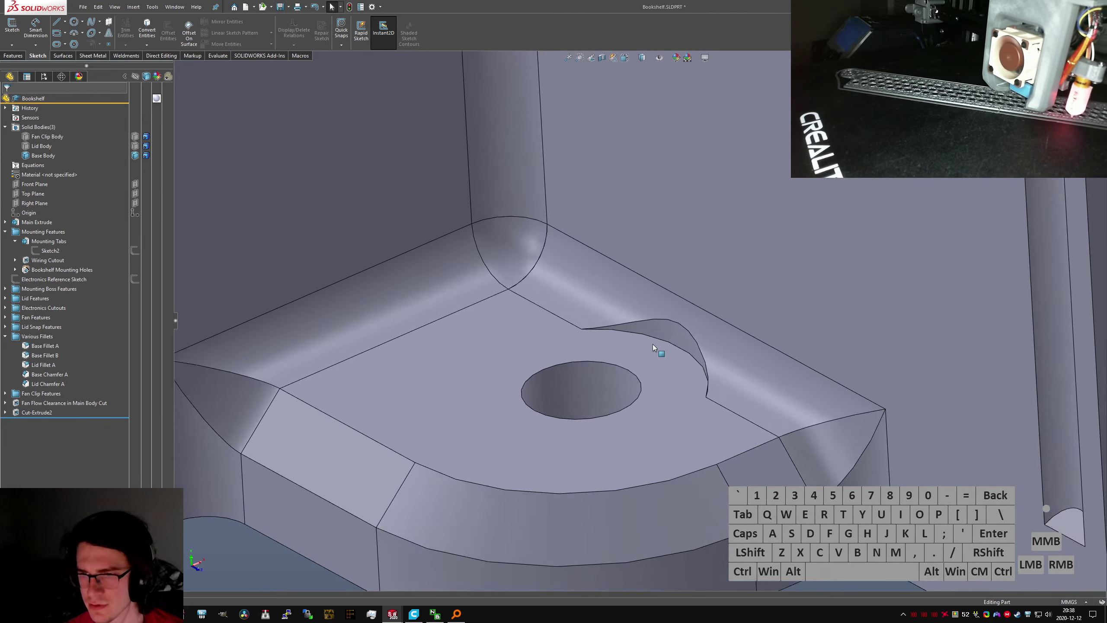
scroll(652, 345, down, 2)
scroll(667, 334, up, 5)
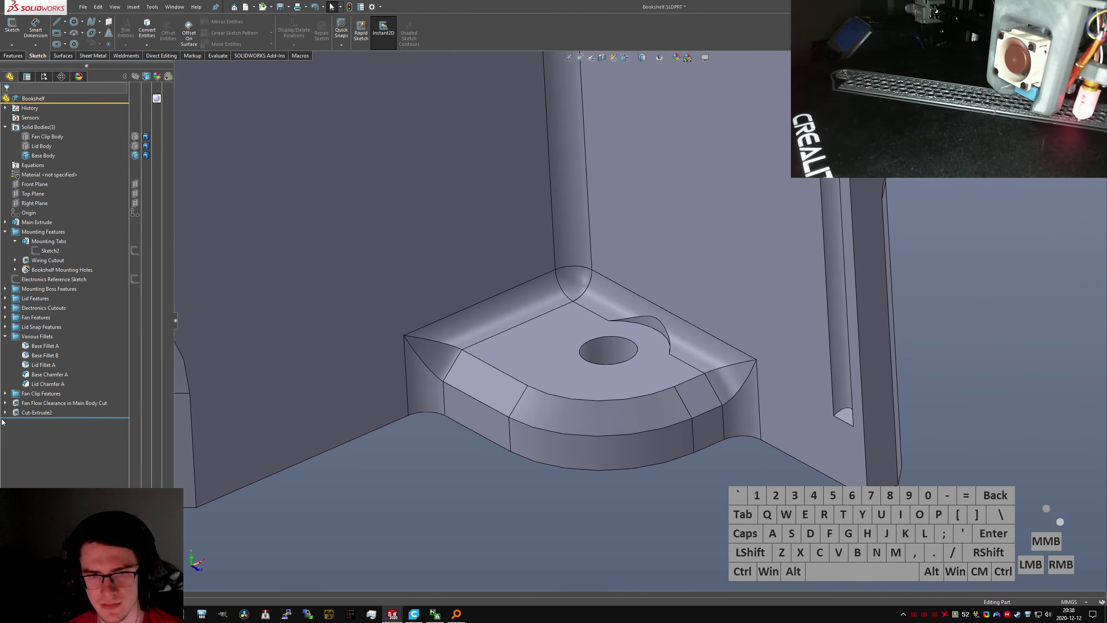
Move the new cut into the Various Fillets folder and rename it Mounting Tab Washer Lip Cutout
click(43, 412)
drag(45, 414, 38, 391)
click(38, 389)
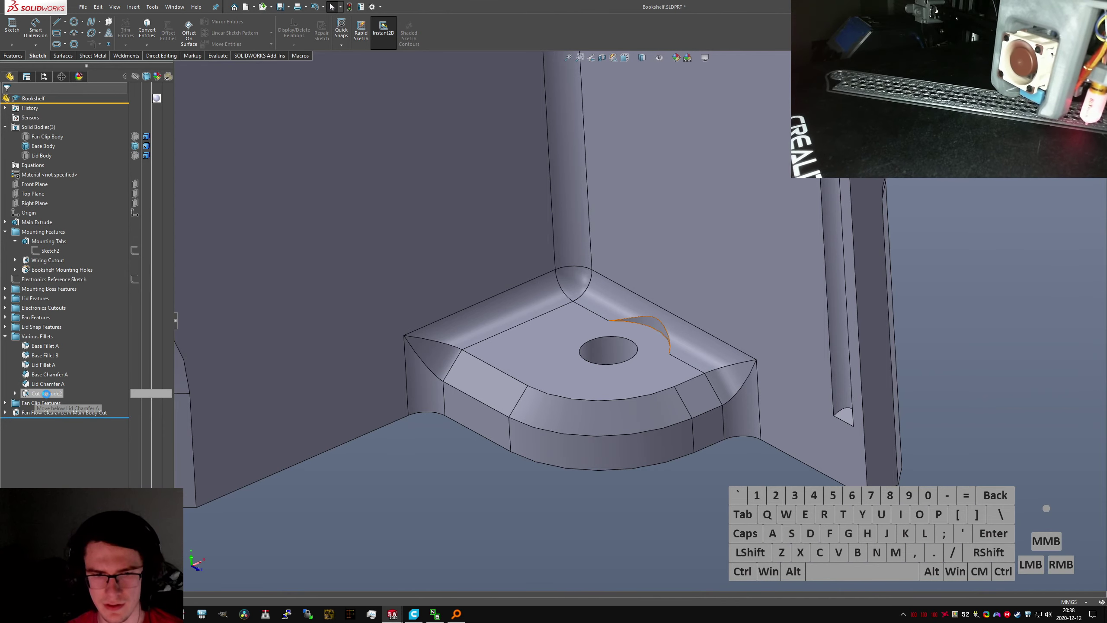
click(47, 393)
click(45, 394)
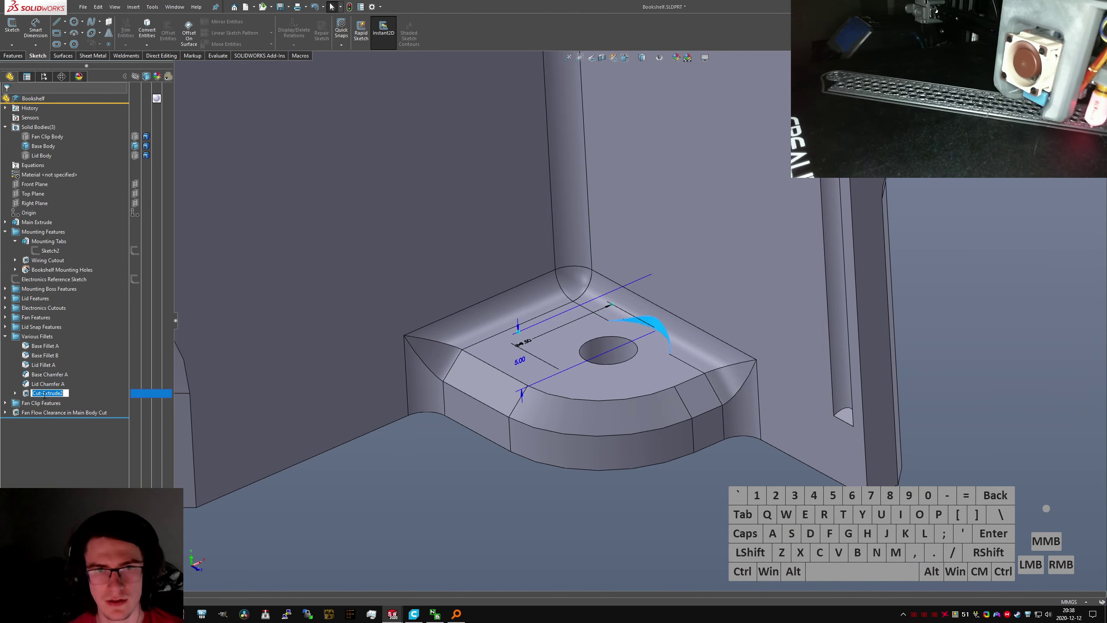
text(Mounting Tab )
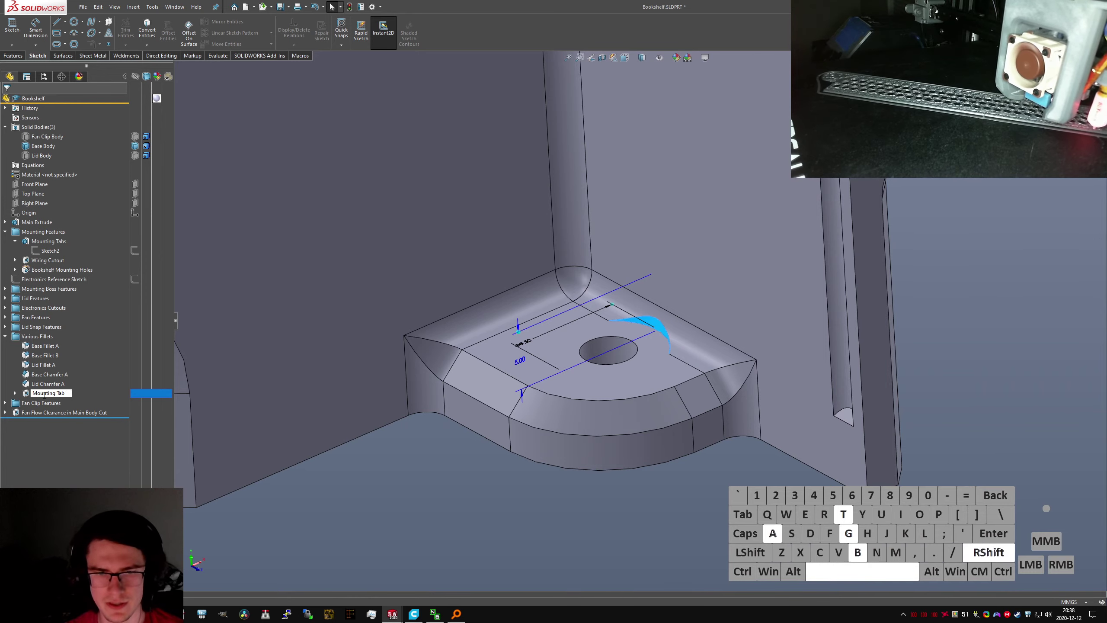
text(Washer Lip Cutout)
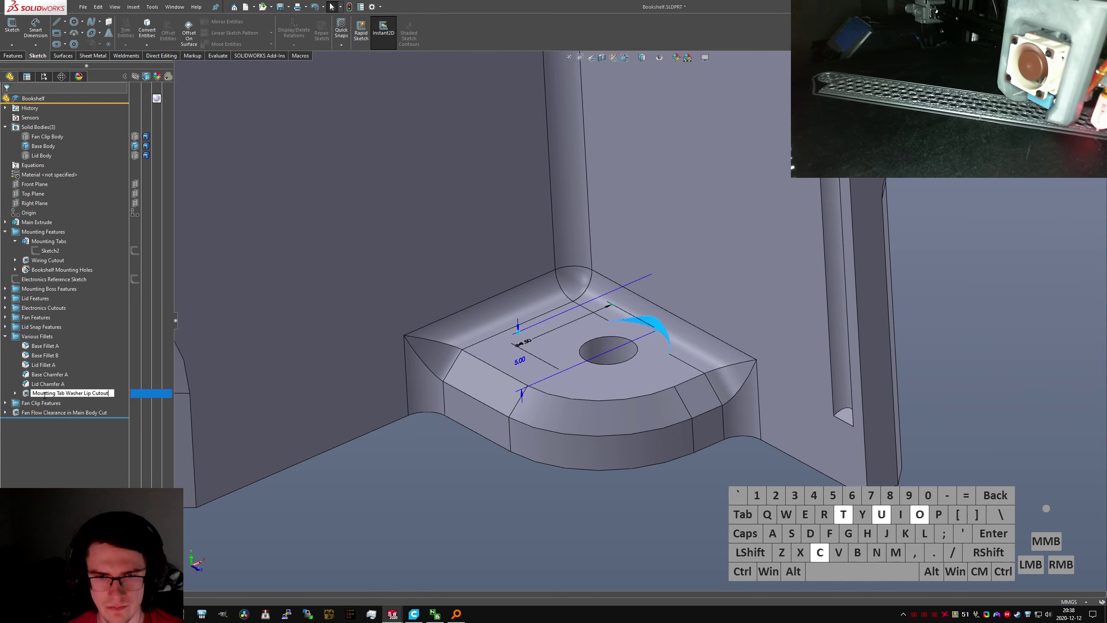
key(Return)
click(345, 482)
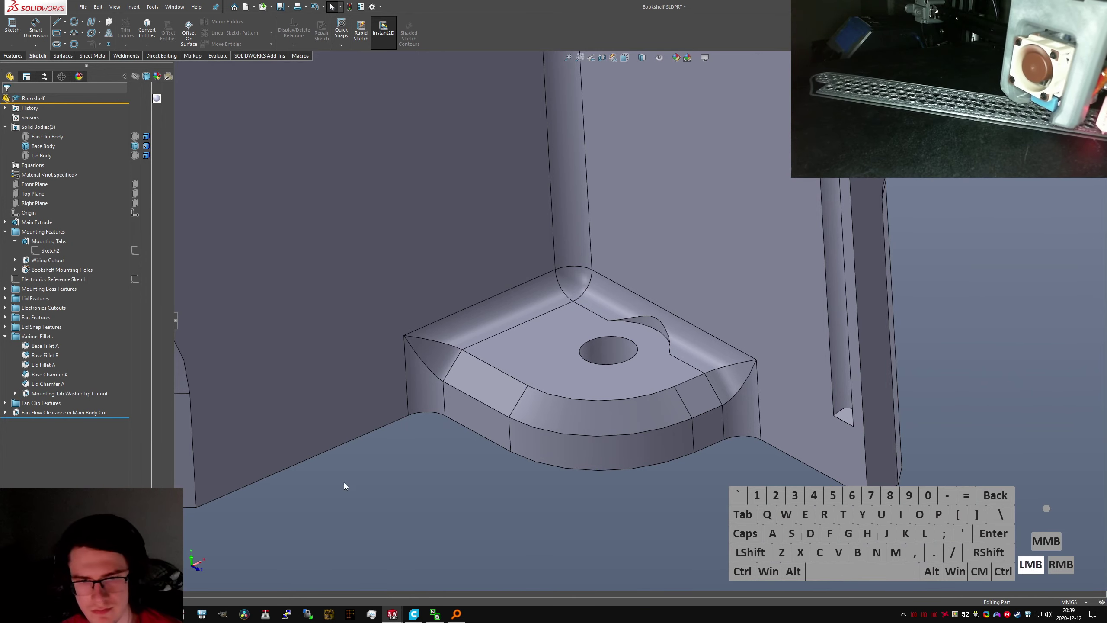
Collapse the feature tree and examine the mounting tabs, bosses and fillets around the Base Body
click(21, 358)
key(shift+c)
scroll(615, 443, up, 8)
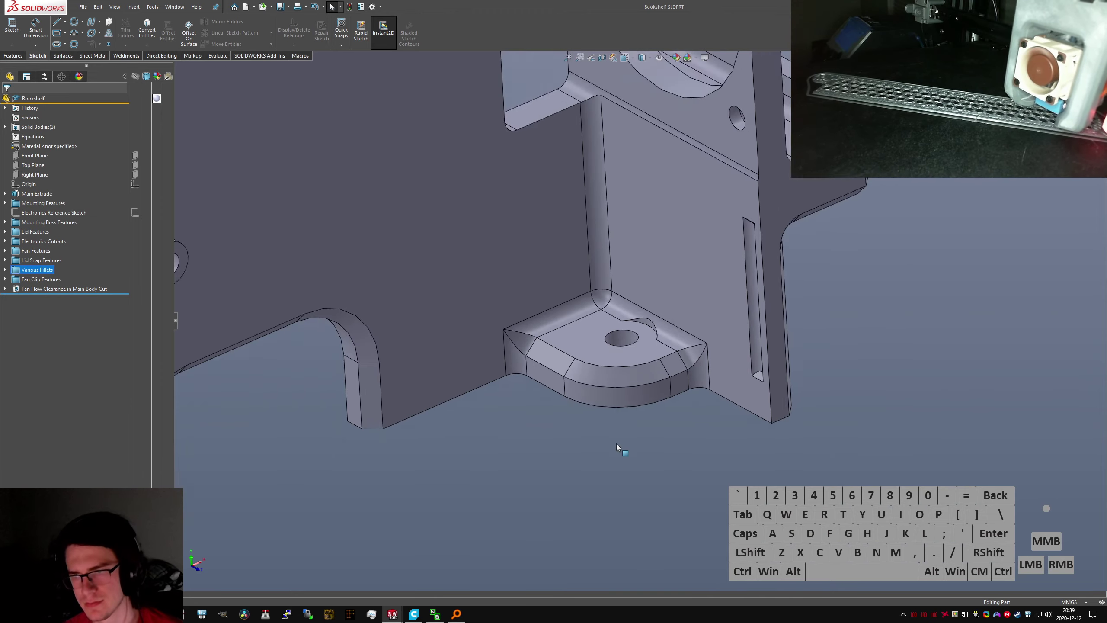
scroll(531, 382, down, 10)
middle_drag(515, 380, 671, 350)
scroll(631, 316, down, 3)
middle_drag(632, 317, 649, 316)
scroll(648, 316, up, 5)
scroll(802, 319, down, 7)
middle_drag(759, 290, 770, 281)
scroll(709, 310, up, 10)
mouse_move(709, 310)
middle_down()
mouse_move(619, 206)
mouse_move(635, 356)
mouse_move(686, 342)
mouse_move(704, 324)
middle_up()
scroll(627, 311, down, 4)
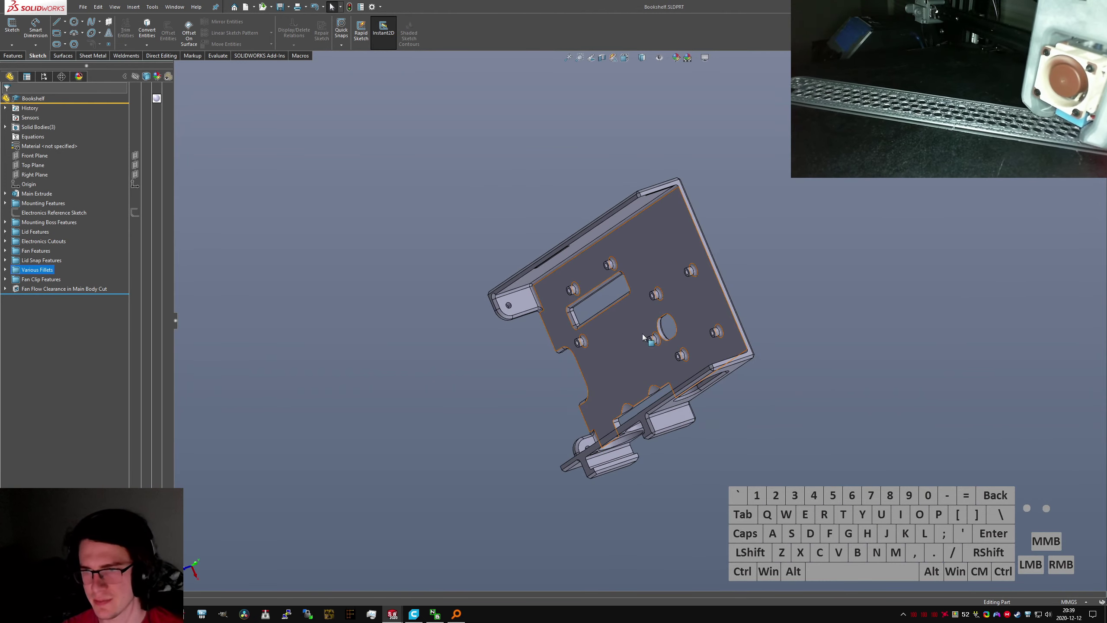
middle_drag(610, 382, 699, 321)
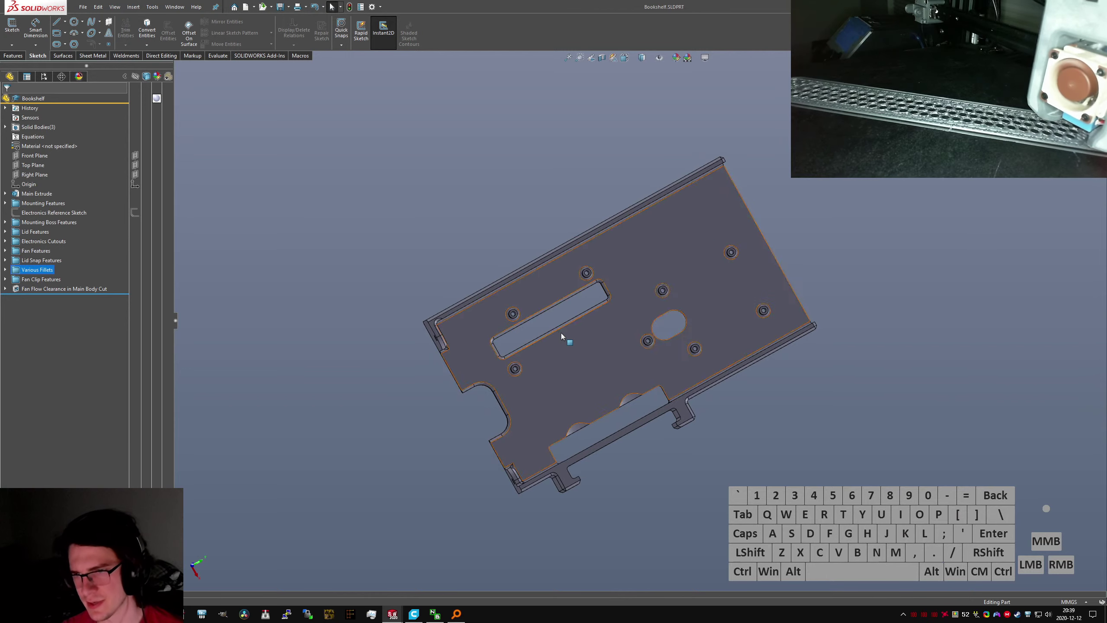
scroll(562, 333, down, 5)
middle_drag(599, 268, 611, 271)
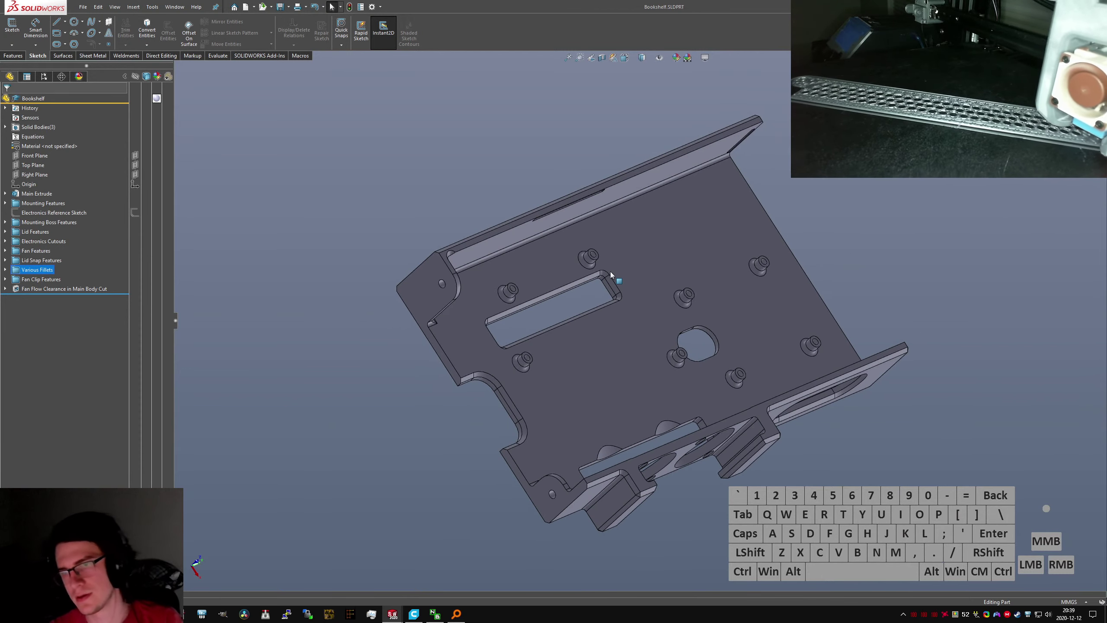
middle_drag(688, 311, 669, 338)
key(ctrl+7)
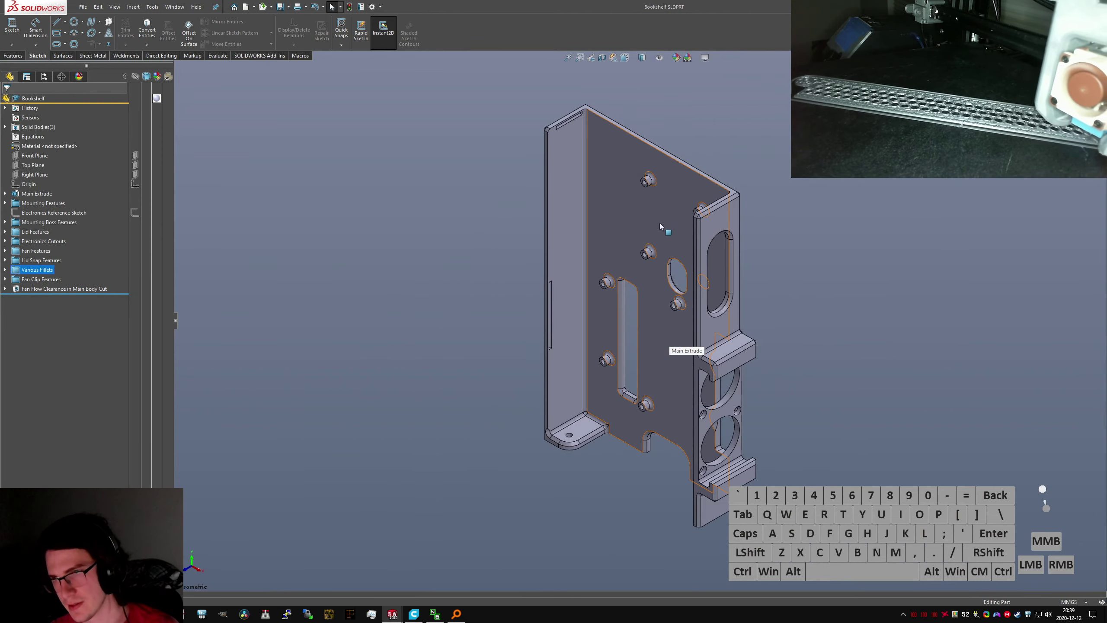
scroll(653, 218, down, 5)
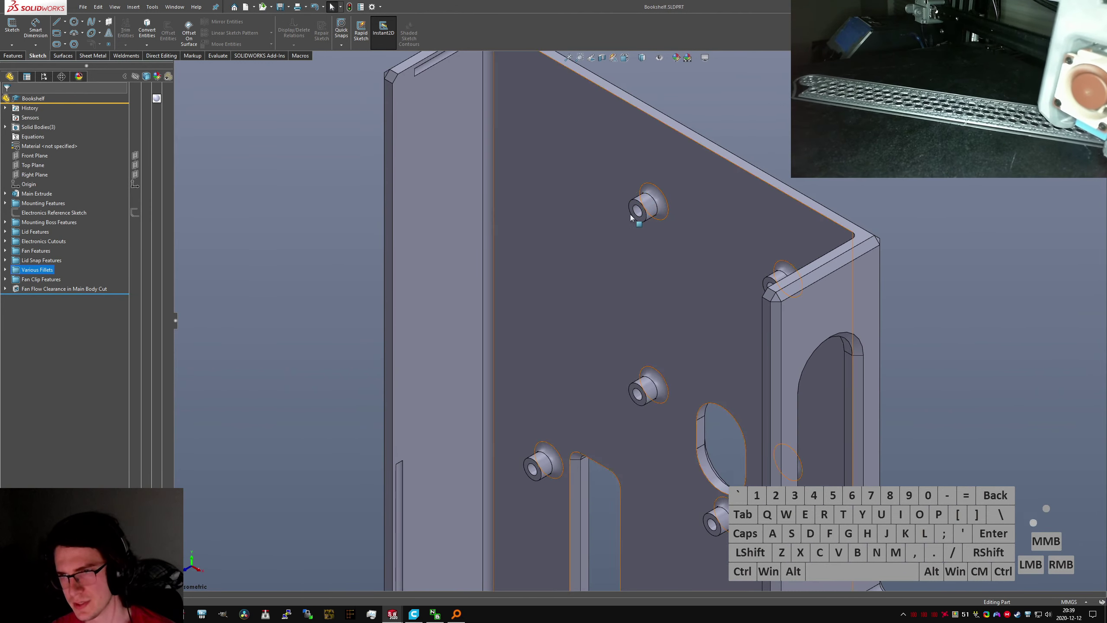
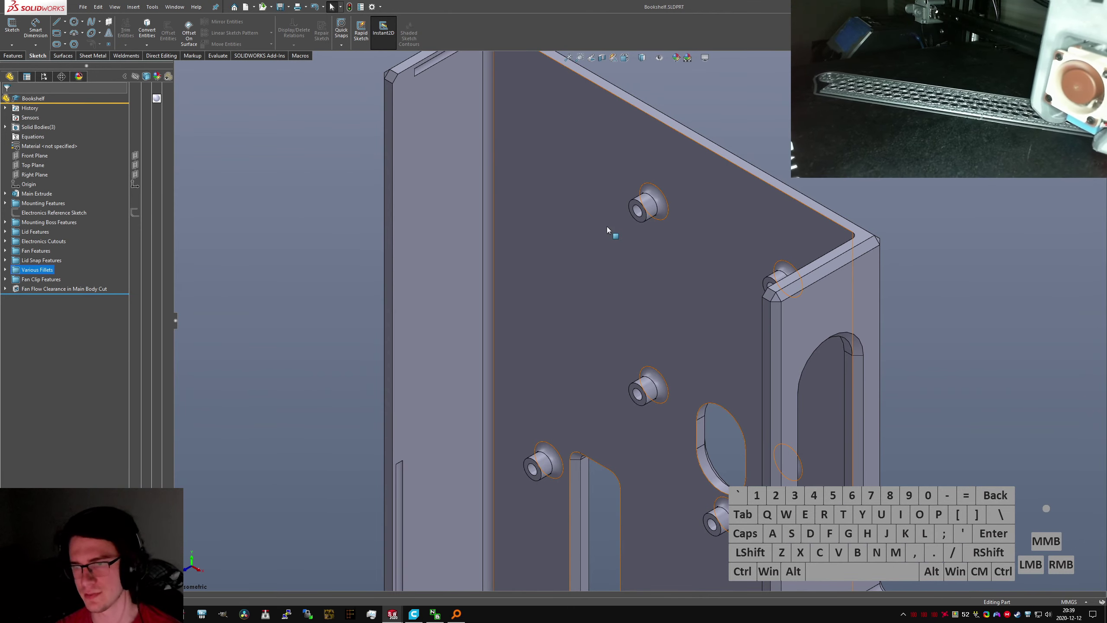
scroll(607, 226, up, 6)
scroll(654, 348, down, 3)
middle_drag(659, 349, 714, 393)
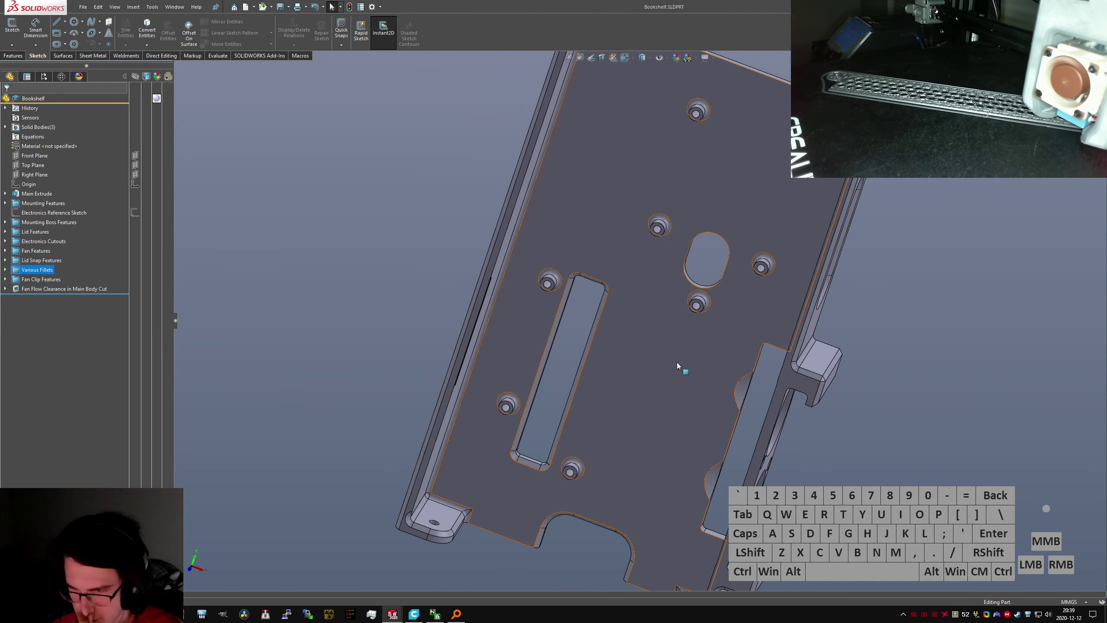
click(826, 456)
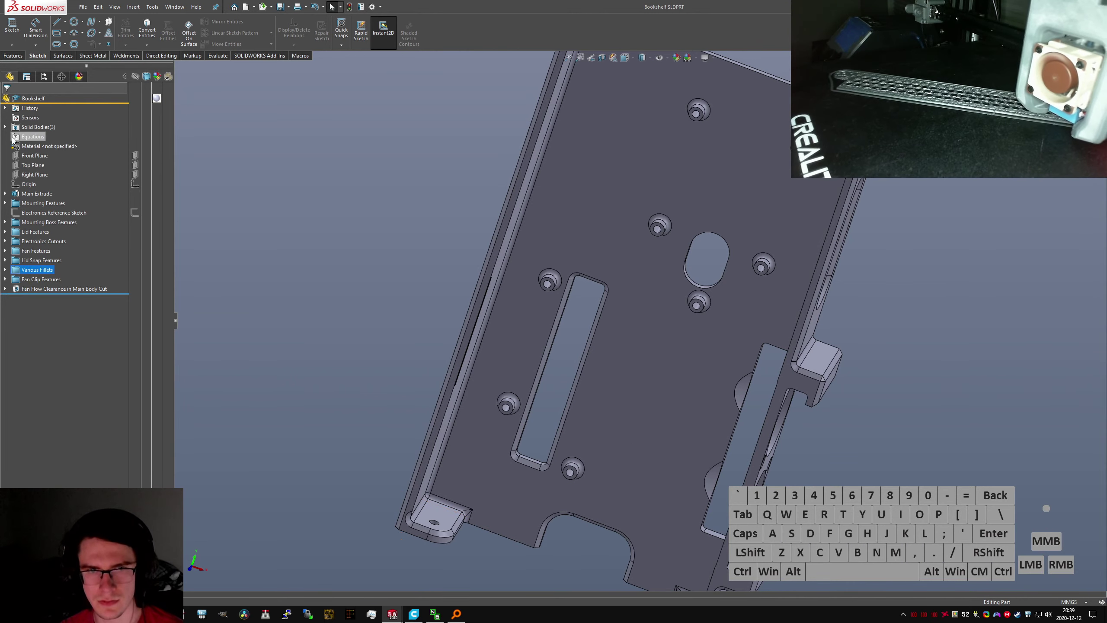
Show the Fan Clip Body and Lid Body, and save the Bookshelf part
click(5, 127)
click(134, 137)
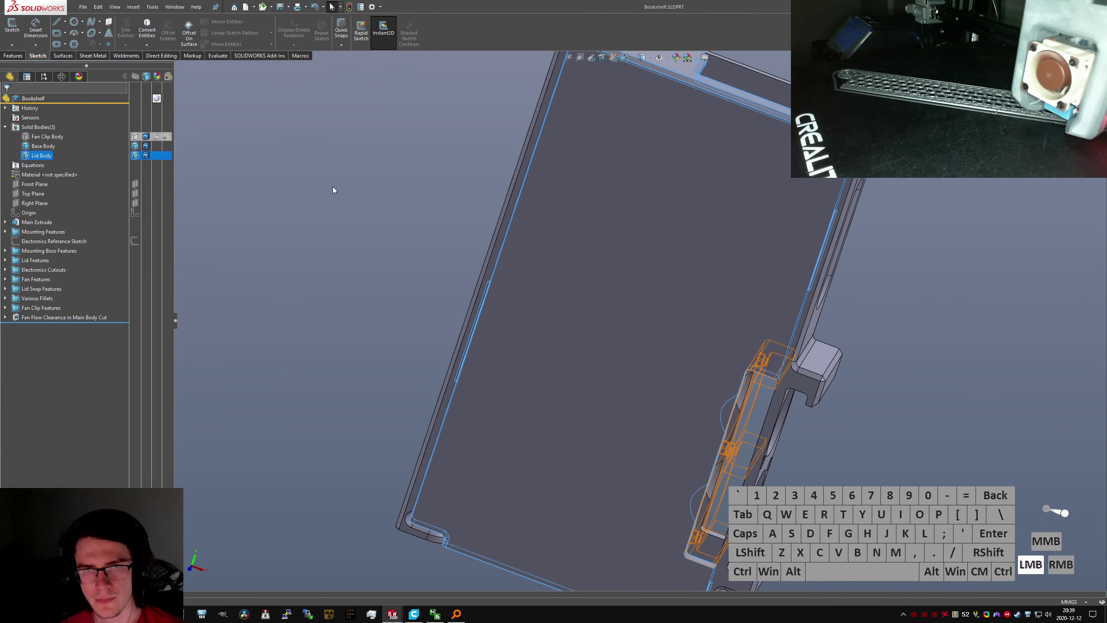
key(ctrl+s)
Make the Base Body transparent and switch to the Top Level assembly
key(ctrl+Tab)
key(ctrl+shift+Tab)
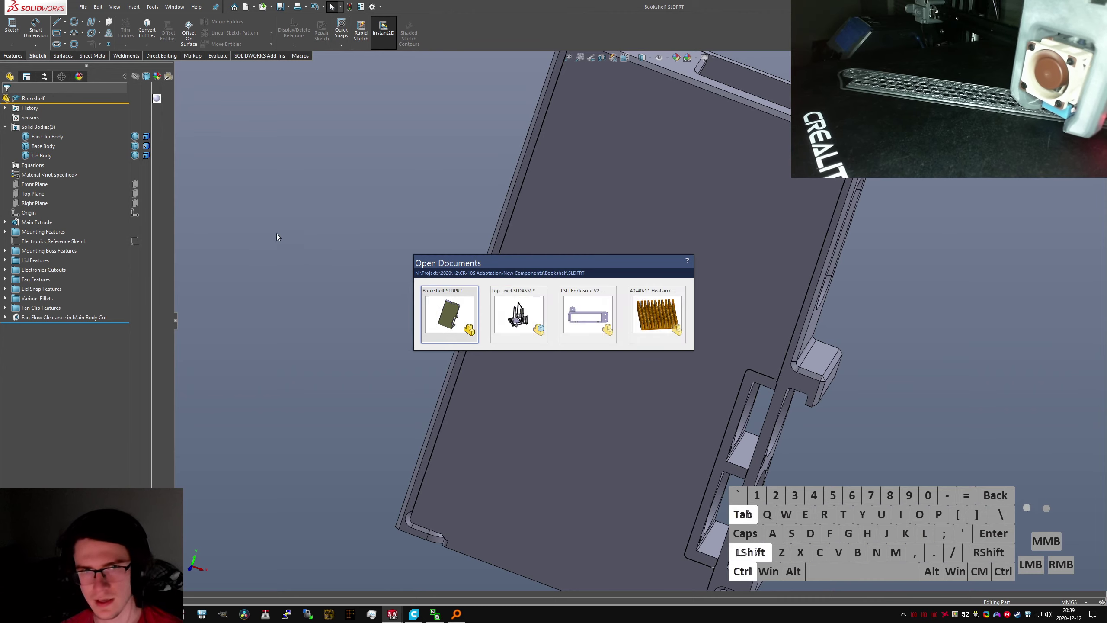
click(165, 146)
key(ctrl+Tab)
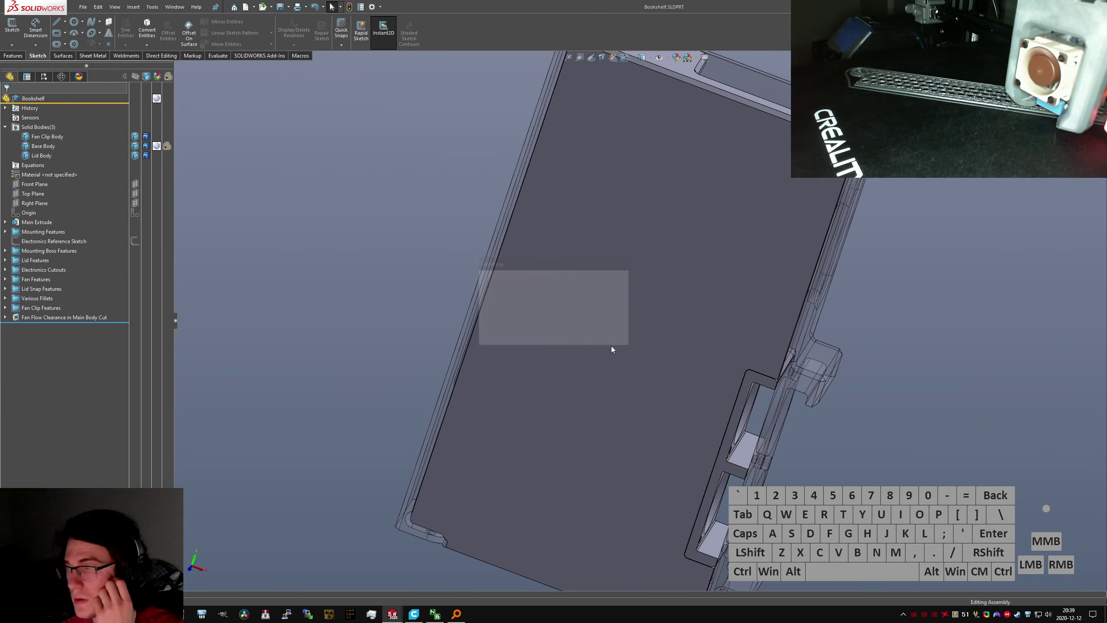
Examine how the Bookshelf enclosure and the PSU enclosure wall mount to the frame, including their corner tabs and clearances
scroll(679, 389, up, 8)
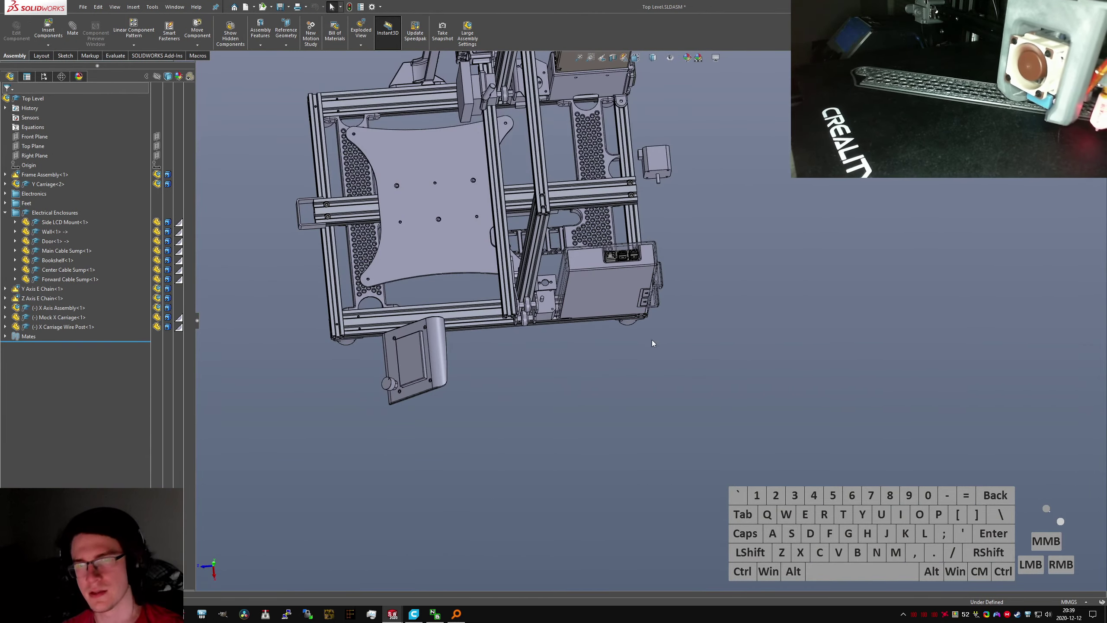
scroll(598, 295, down, 6)
middle_drag(629, 241, 628, 353)
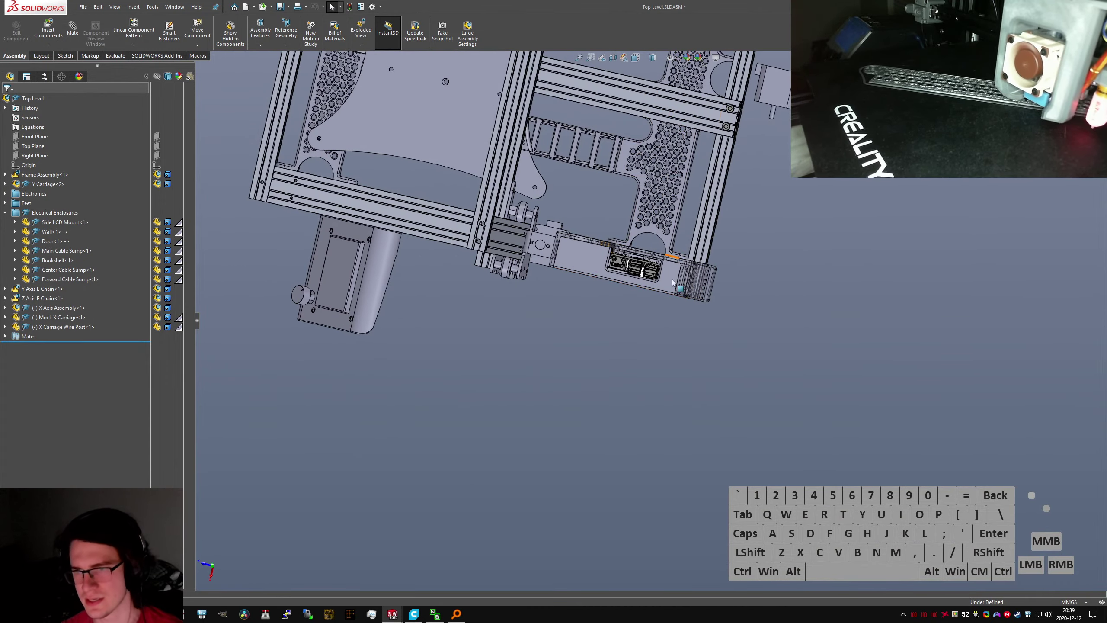
scroll(684, 261, down, 8)
middle_drag(685, 262, 619, 308)
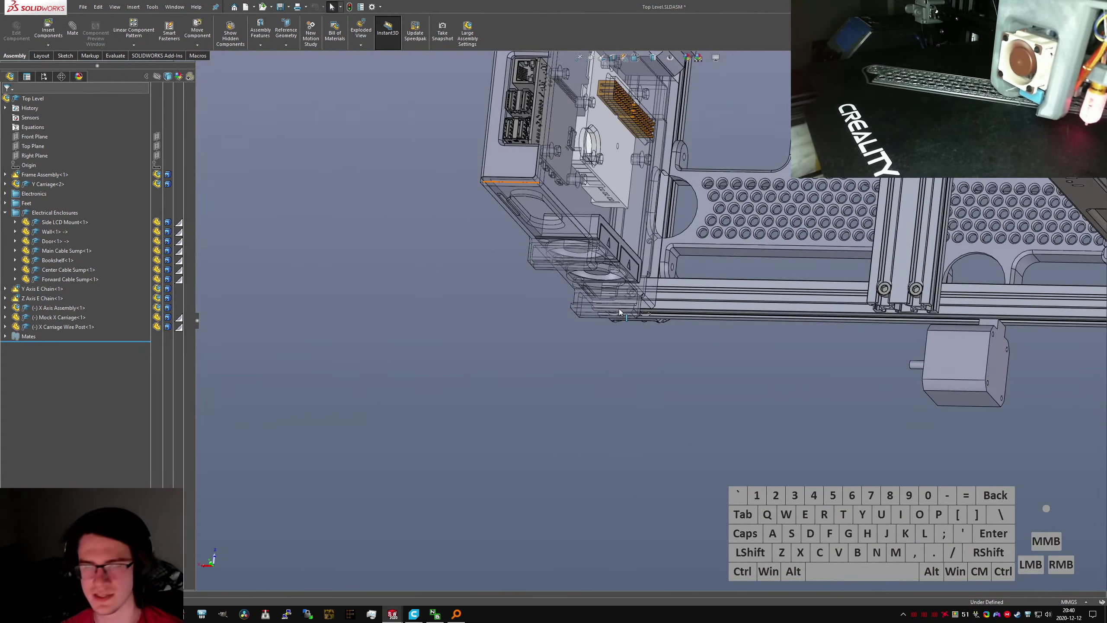
scroll(658, 258, down, 5)
middle_drag(655, 249, 636, 427)
scroll(647, 382, up, 5)
middle_drag(647, 382, 643, 349)
scroll(650, 340, up, 5)
scroll(842, 361, down, 8)
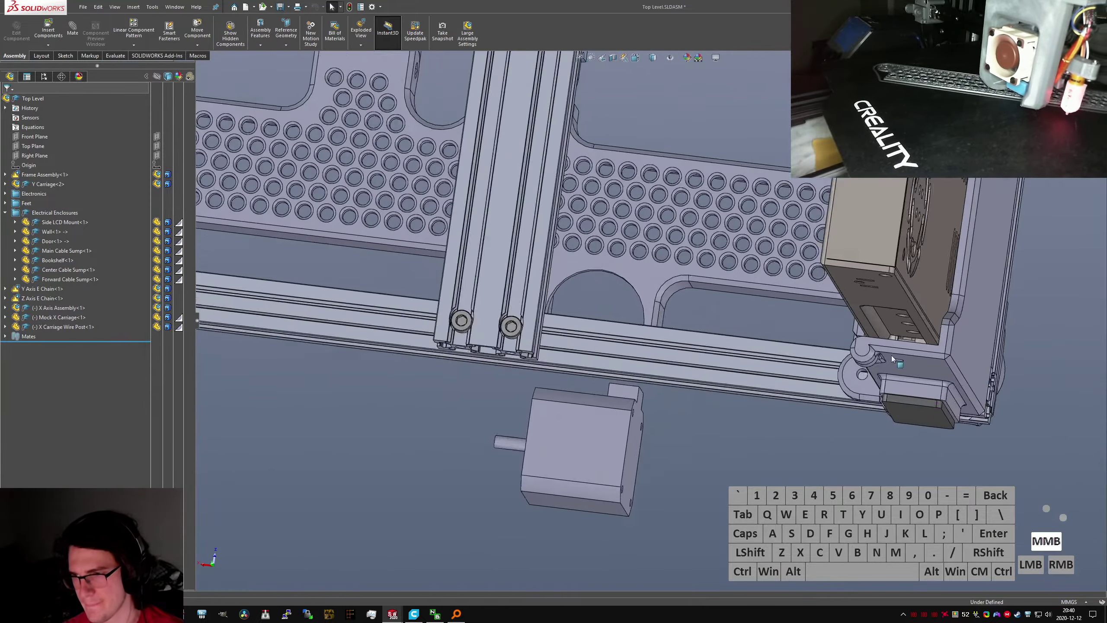
middle_drag(793, 378, 766, 408)
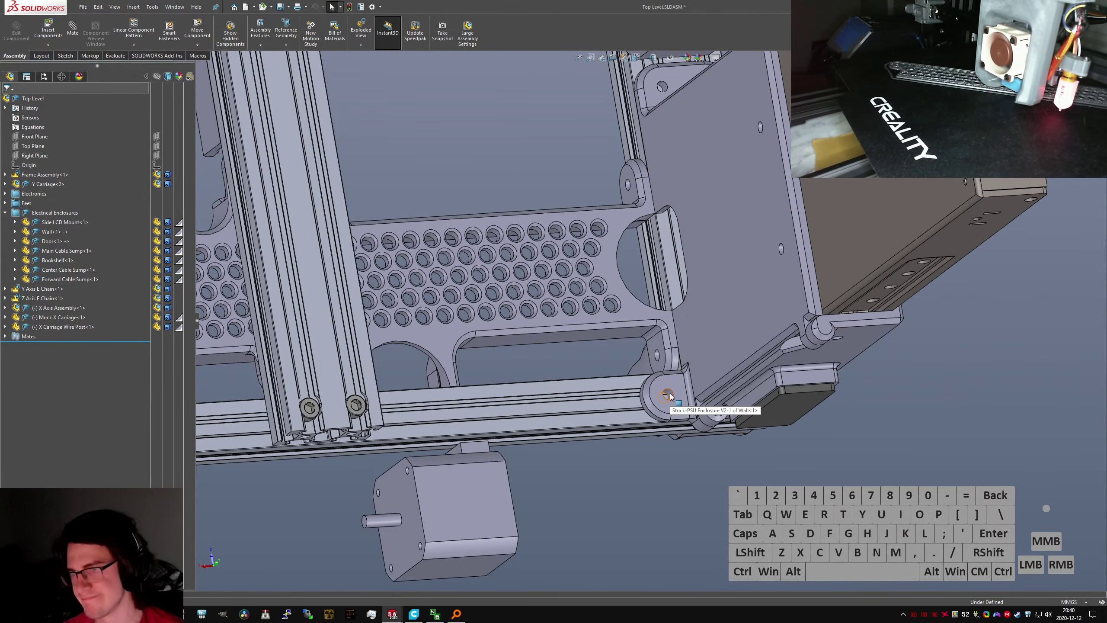
scroll(662, 379, up, 6)
scroll(633, 368, down, 3)
middle_drag(640, 369, 589, 240)
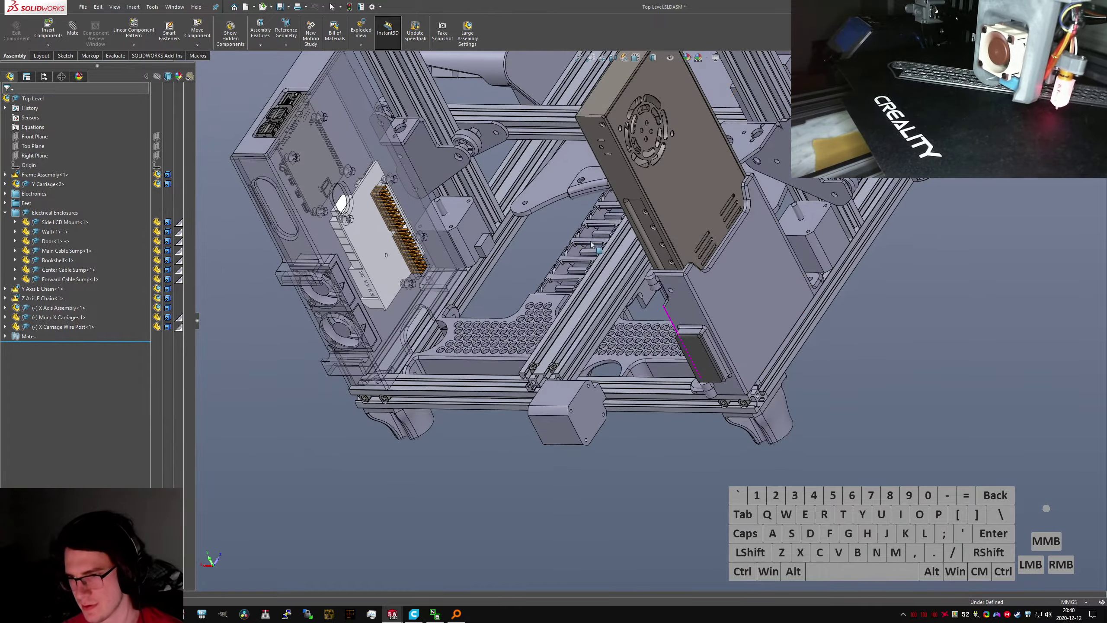
middle_drag(649, 285, 521, 189)
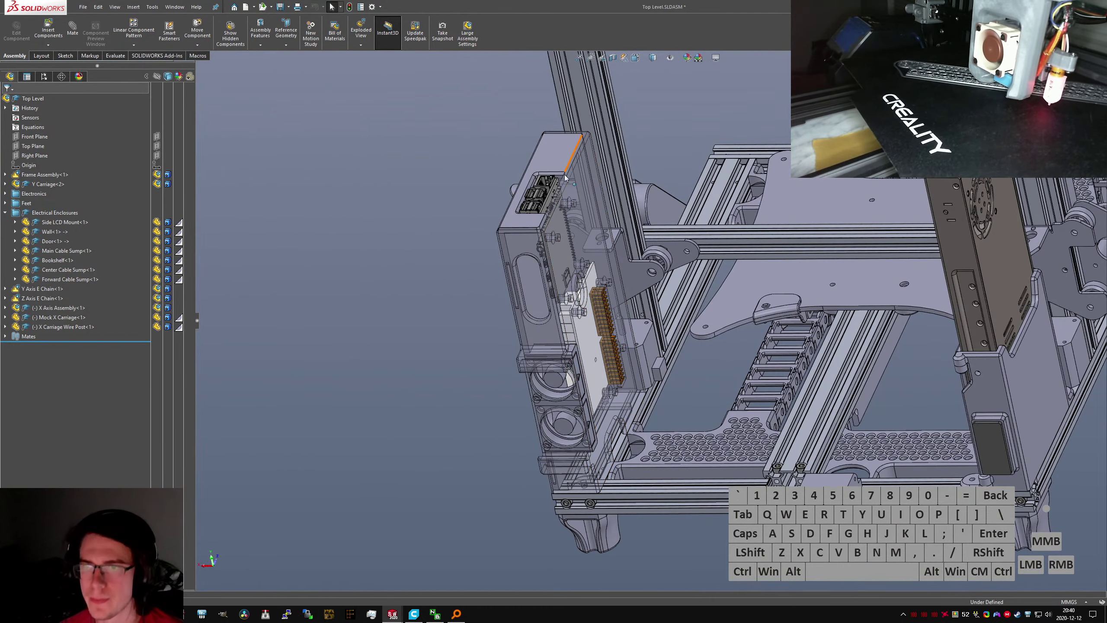
middle_drag(532, 258, 614, 351)
scroll(614, 352, up, 5)
scroll(619, 423, down, 8)
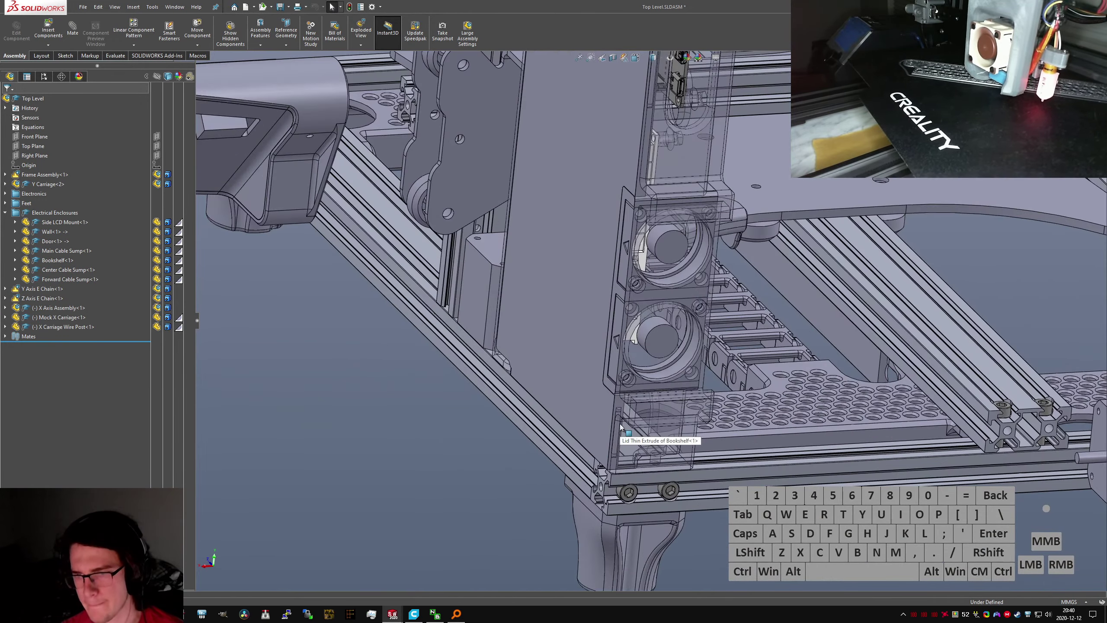
Examine the Bookshelf enclosure's fan clip, lower corner and surrounding frame clearances, including the neighbouring slotted enclosure wall
middle_drag(621, 440, 622, 414)
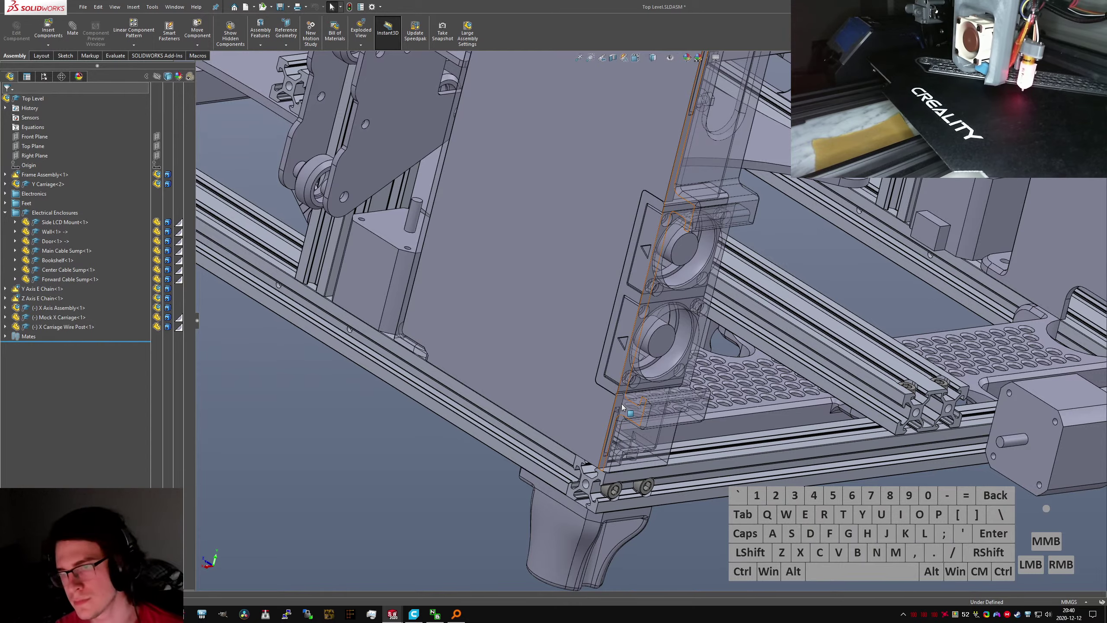
scroll(650, 212, down, 7)
scroll(696, 245, down, 4)
middle_drag(697, 251, 630, 261)
scroll(630, 261, up, 12)
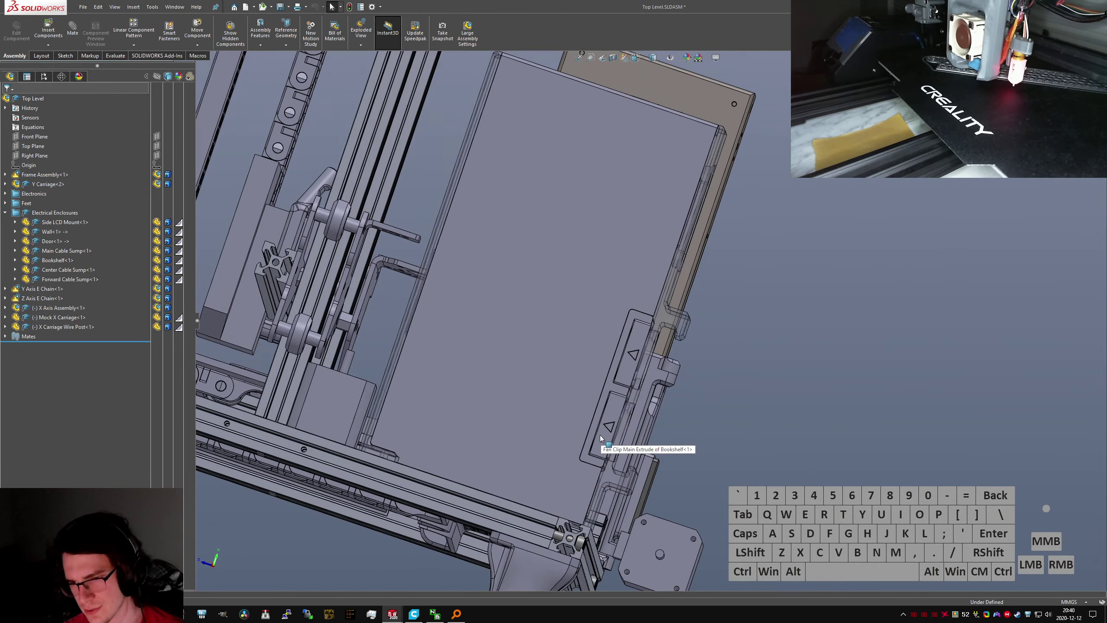
scroll(600, 434, down, 2)
mouse_move(593, 464)
middle_down()
mouse_move(592, 490)
mouse_move(602, 443)
mouse_move(593, 472)
middle_up()
scroll(602, 443, down, 5)
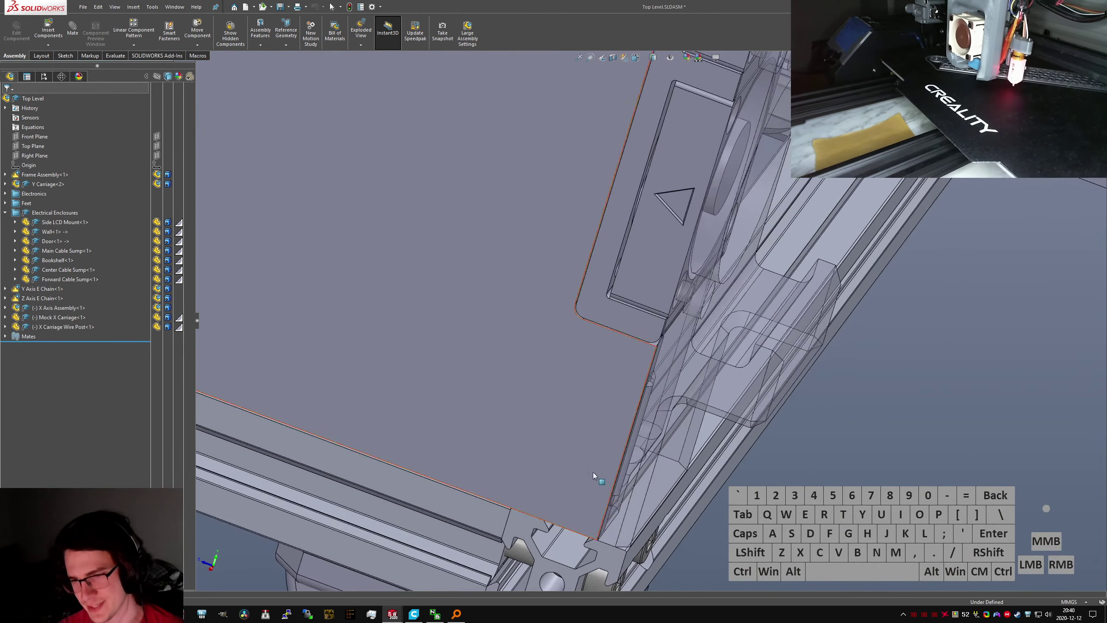
scroll(593, 472, up, 10)
scroll(745, 170, down, 5)
middle_drag(746, 173, 756, 271)
scroll(872, 277, down, 6)
middle_drag(871, 277, 780, 280)
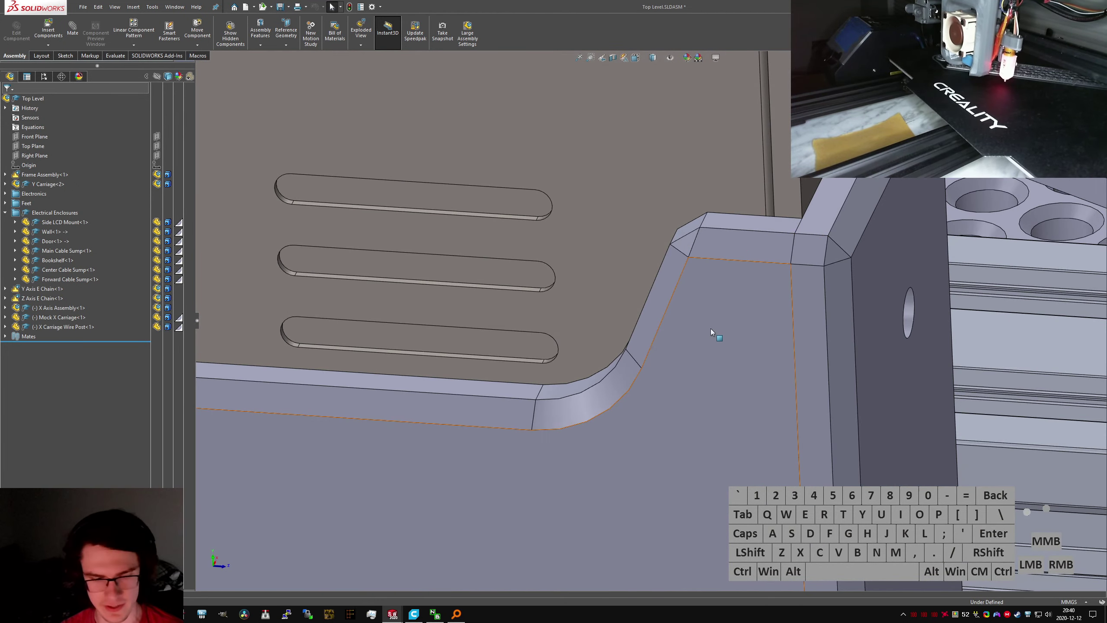
Examine how the Bookshelf lid and its lower corners sit along the frame extrusion, both close up and within the whole printer
scroll(711, 331, up, 8)
middle_drag(711, 331, 853, 383)
scroll(448, 410, up, 5)
scroll(503, 364, down, 5)
middle_drag(573, 373, 585, 381)
scroll(585, 382, up, 1)
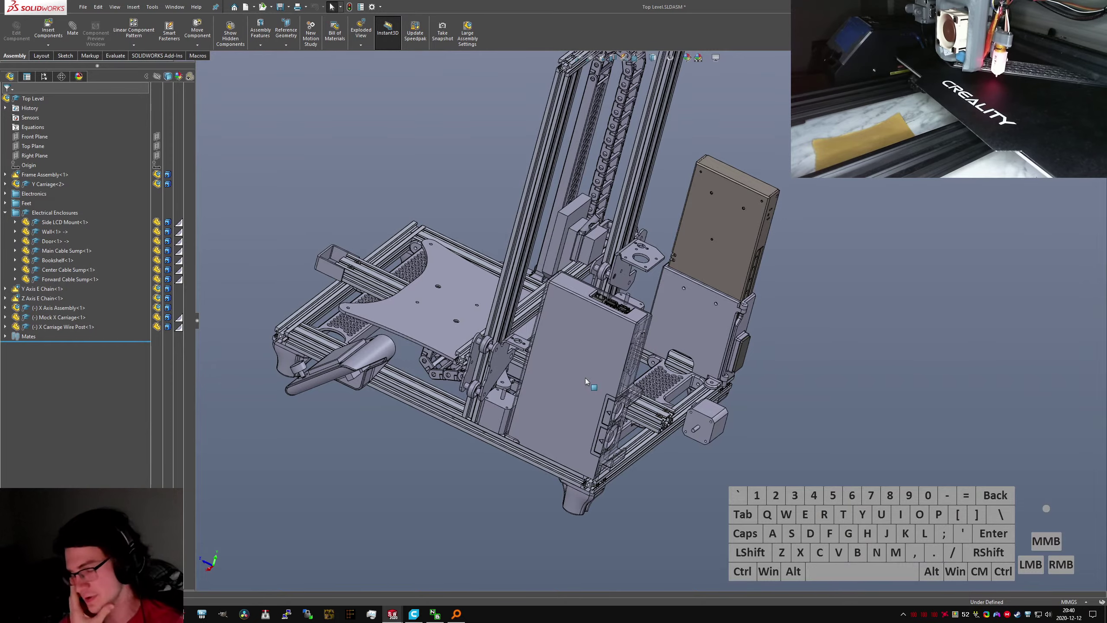
scroll(589, 378, down, 4)
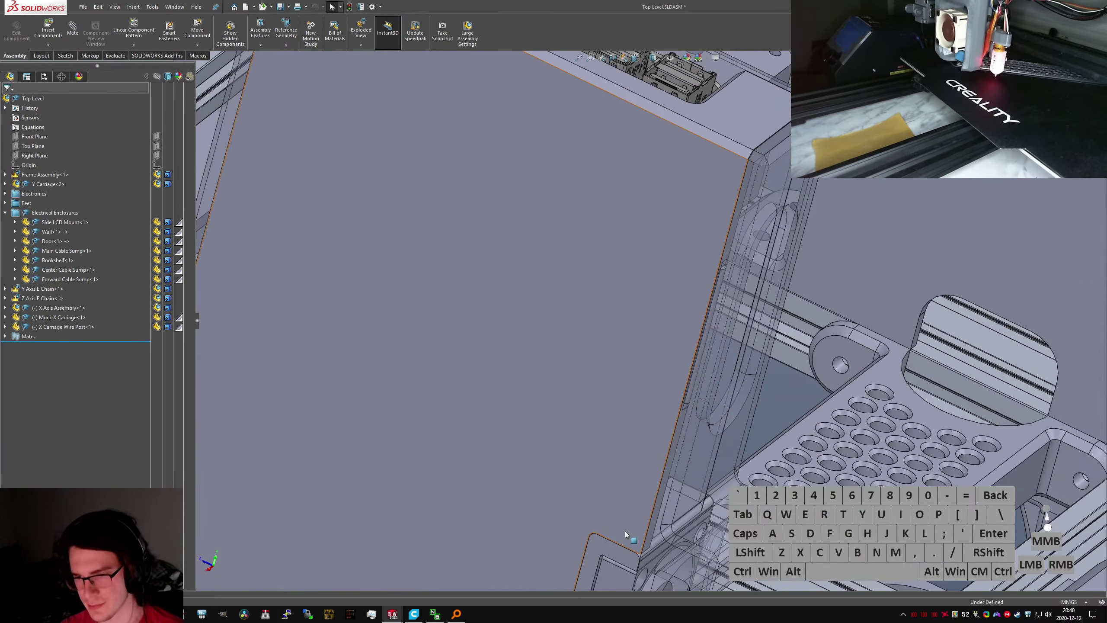
scroll(668, 488, up, 8)
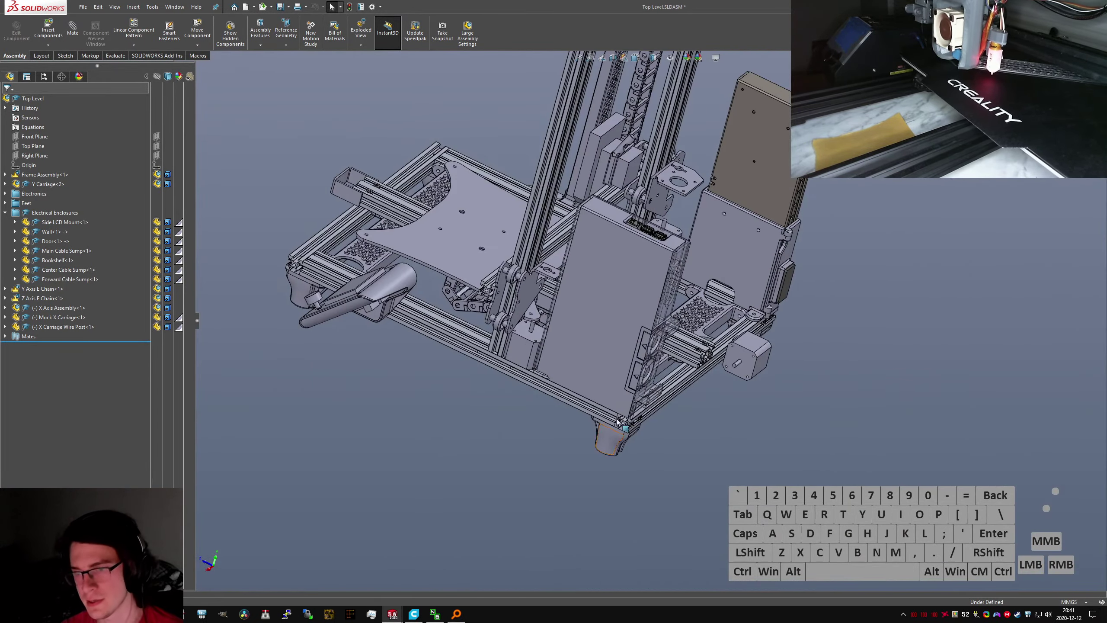
scroll(617, 421, down, 5)
middle_drag(617, 376, 640, 444)
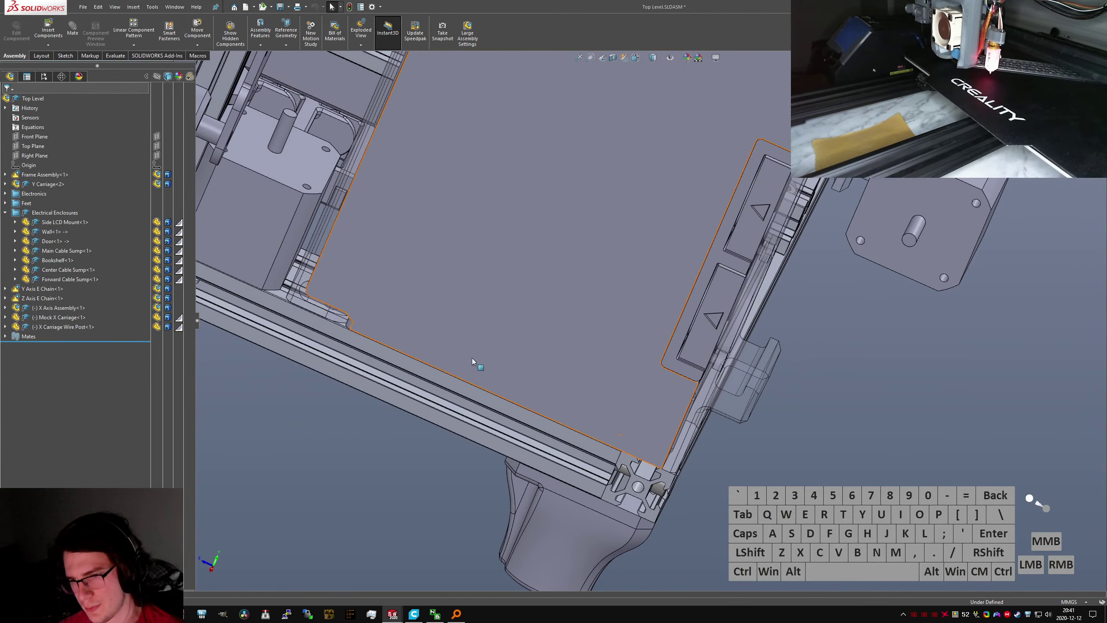
middle_drag(473, 361, 396, 322)
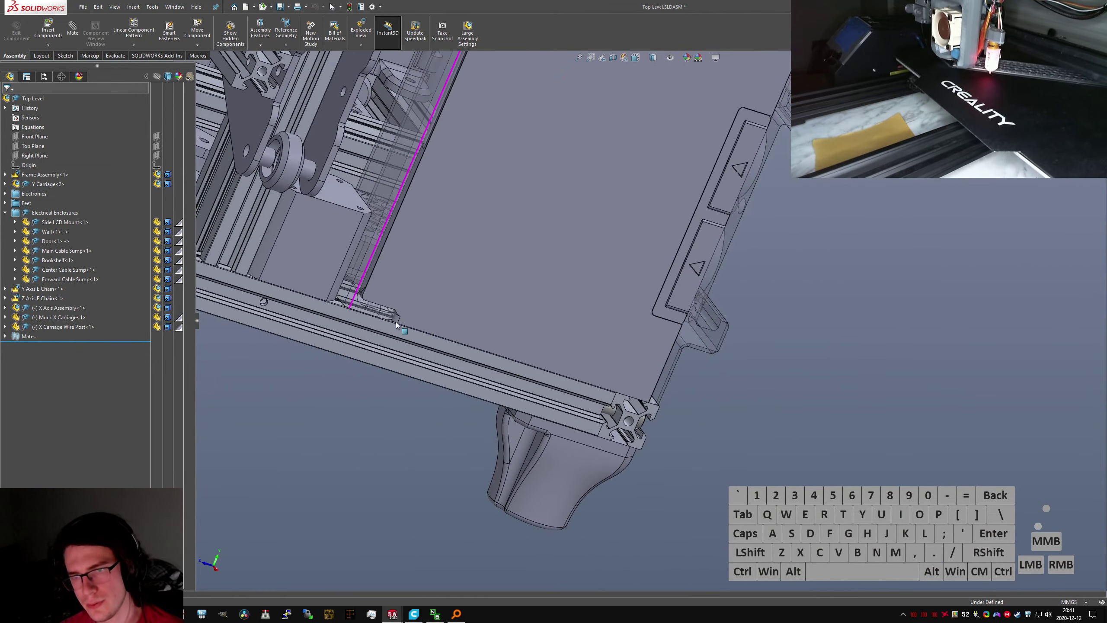
scroll(396, 316, down, 4)
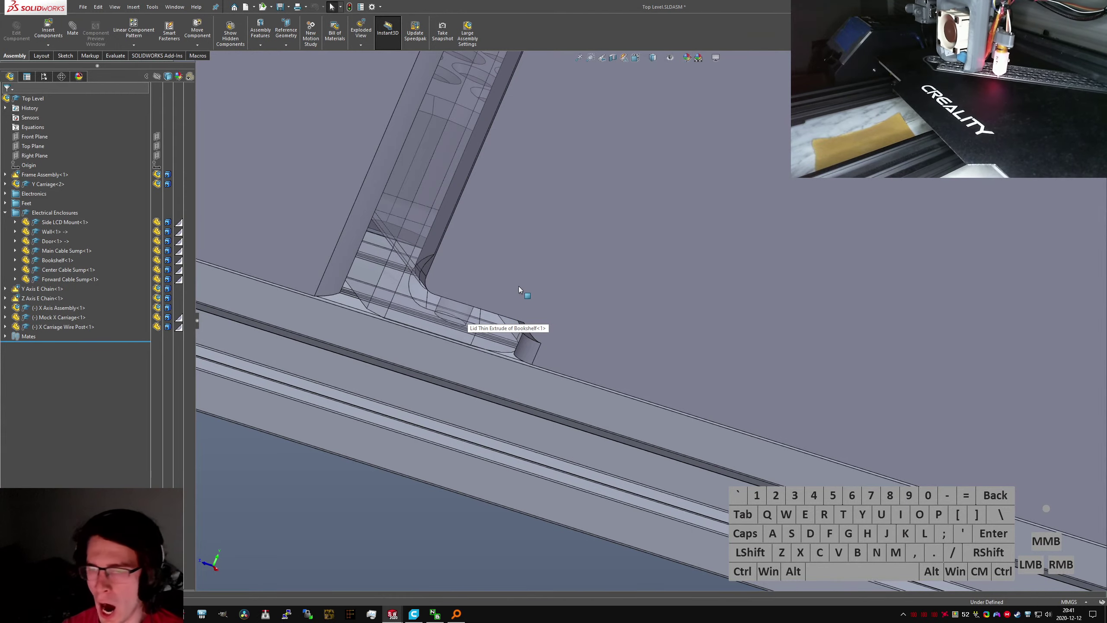
scroll(740, 289, up, 3)
scroll(927, 341, down, 4)
middle_drag(814, 337, 582, 278)
scroll(764, 366, up, 5)
scroll(624, 294, down, 5)
scroll(637, 316, up, 5)
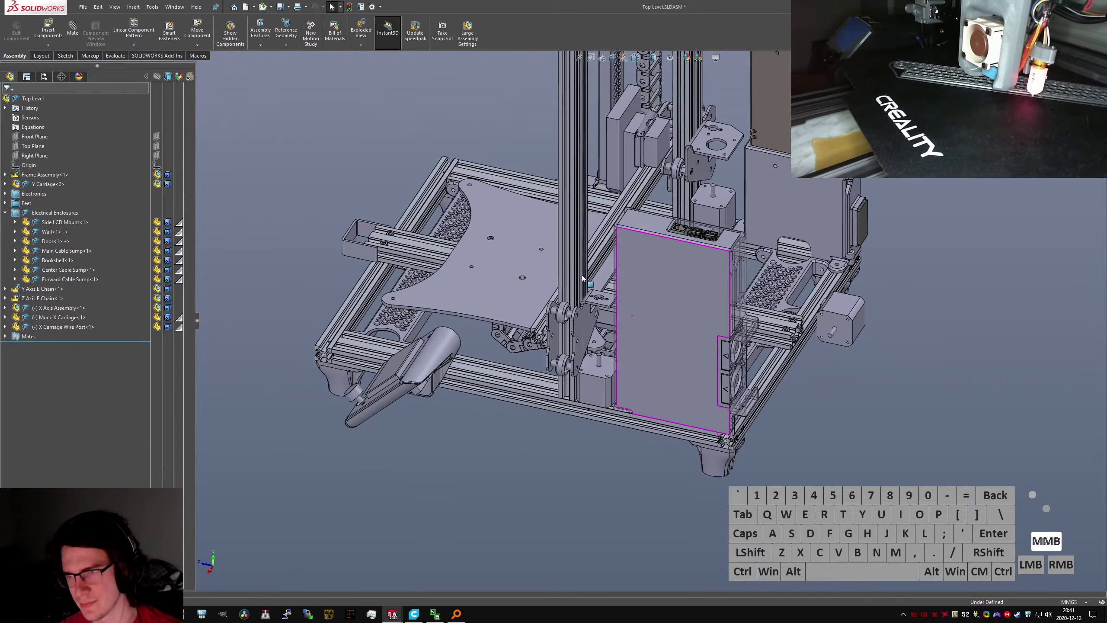
Inspect the Bookshelf enclosure from the front and through its transparent base, including the electronics and the upper fan opening
middle_drag(679, 256, 606, 231)
scroll(651, 283, down, 4)
scroll(697, 312, up, 4)
scroll(721, 323, down, 4)
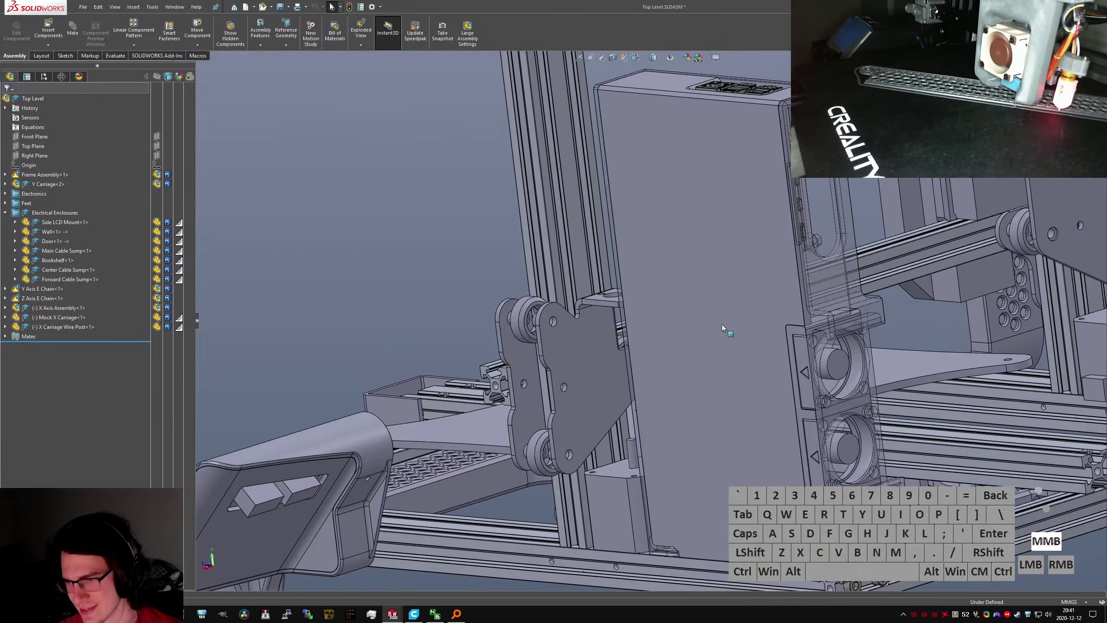
middle_drag(721, 324, 611, 511)
middle_drag(614, 514, 641, 485)
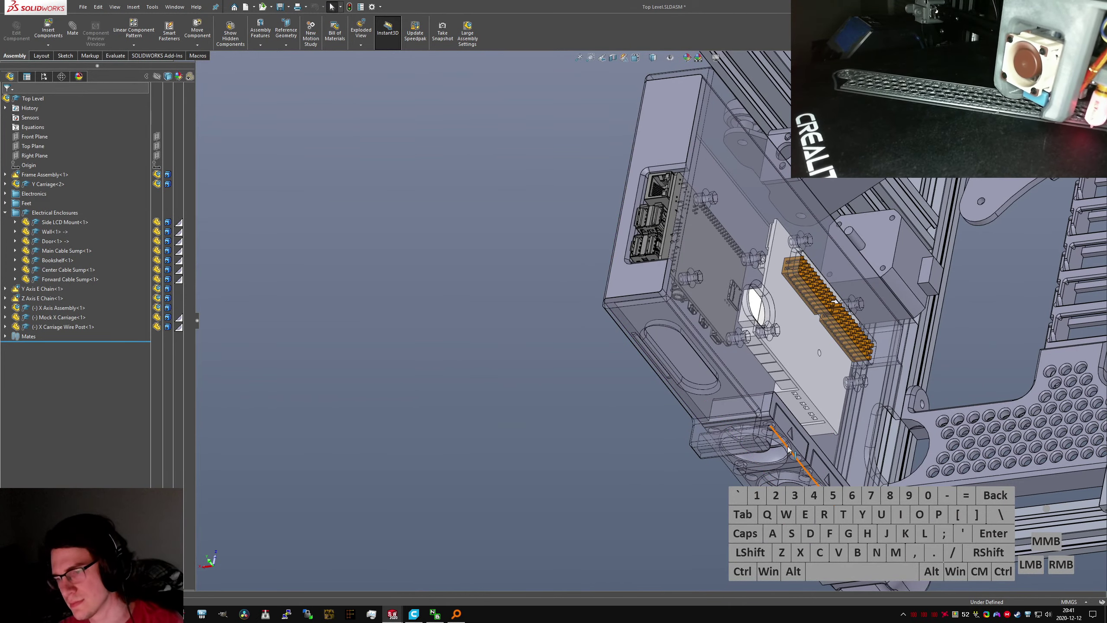
middle_drag(790, 449, 853, 323)
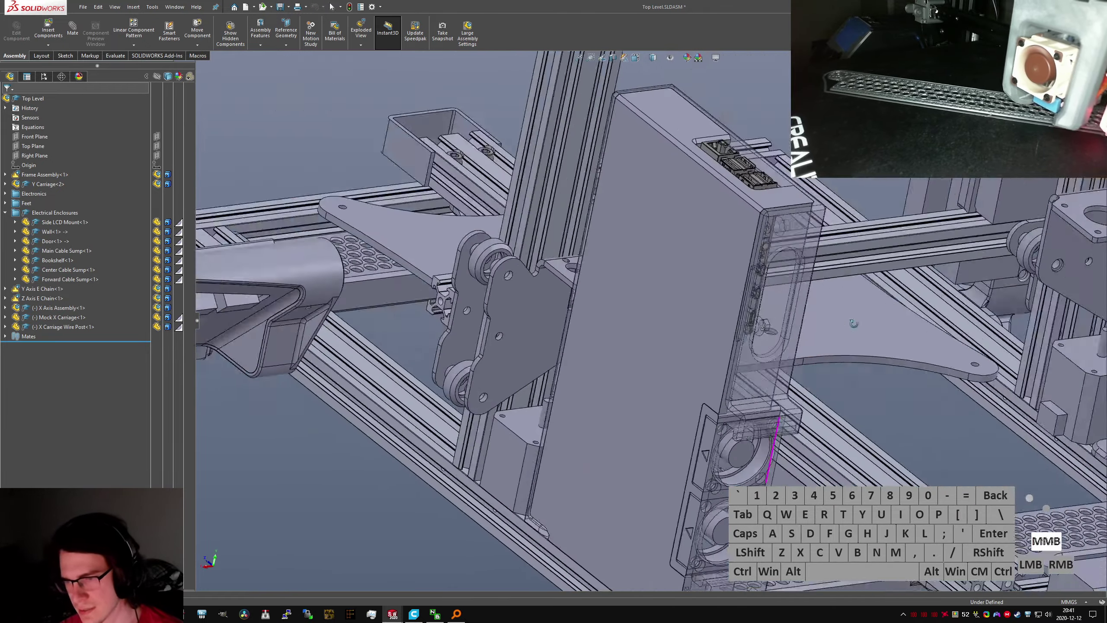
scroll(723, 441, down, 8)
middle_drag(723, 441, 505, 383)
Identify the clearance cut faces at the upper fan opening in the assembly, and inspect the same cut in the Bookshelf part
click(455, 338)
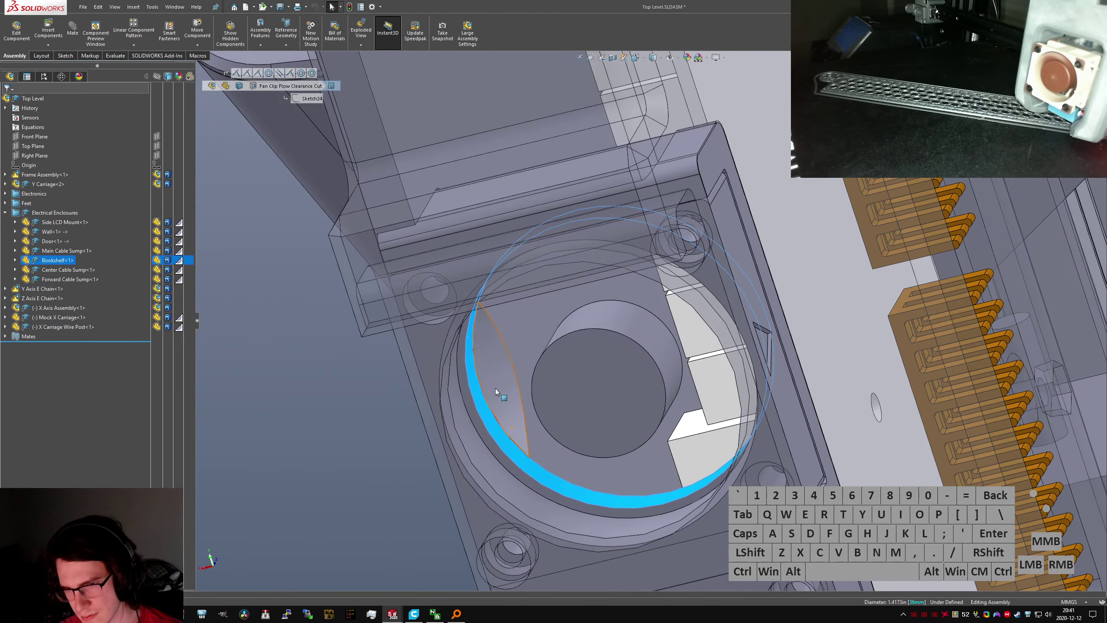
click(506, 358)
key(ctrl+Tab)
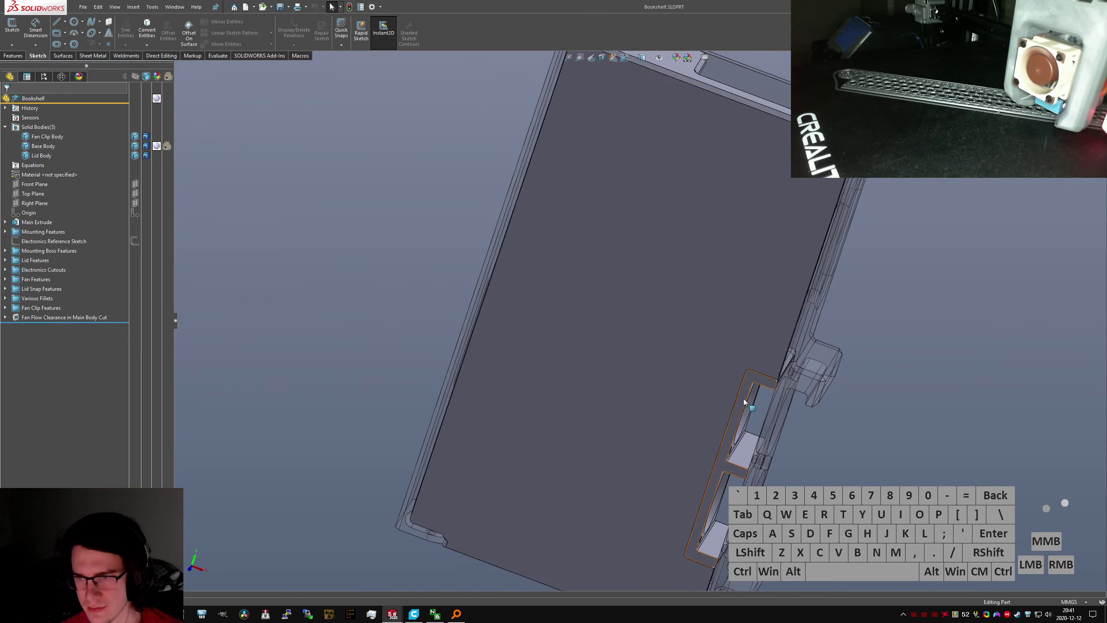
scroll(743, 398, down, 1)
middle_drag(728, 391, 767, 410)
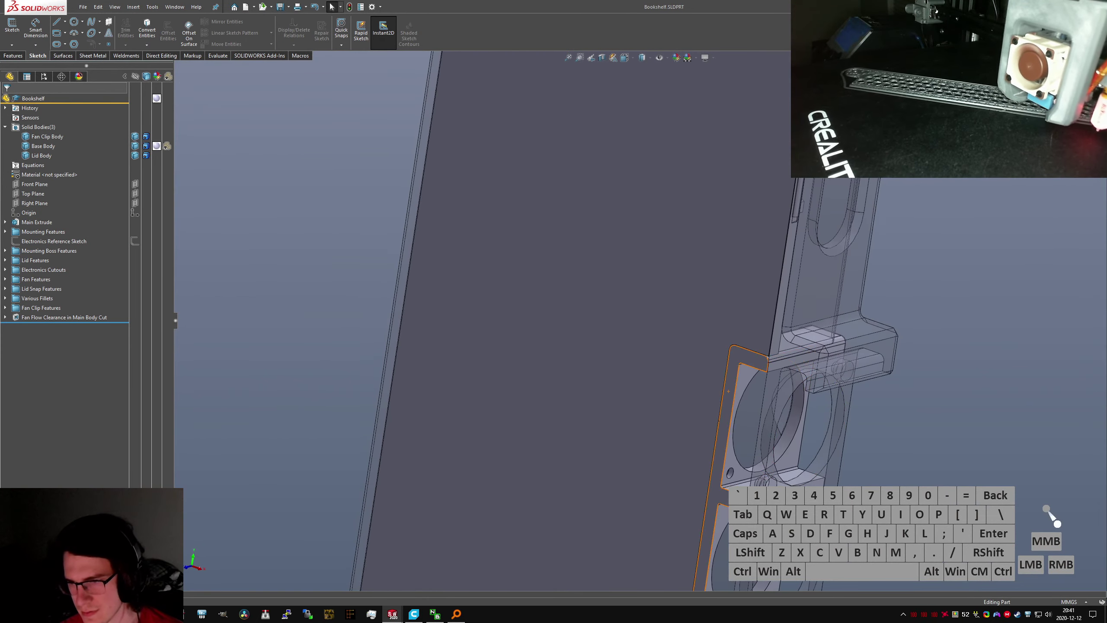
scroll(810, 449, down, 5)
mouse_move(778, 344)
middle_down()
mouse_move(756, 329)
mouse_move(719, 384)
mouse_move(707, 428)
mouse_move(706, 392)
middle_up()
click(711, 307)
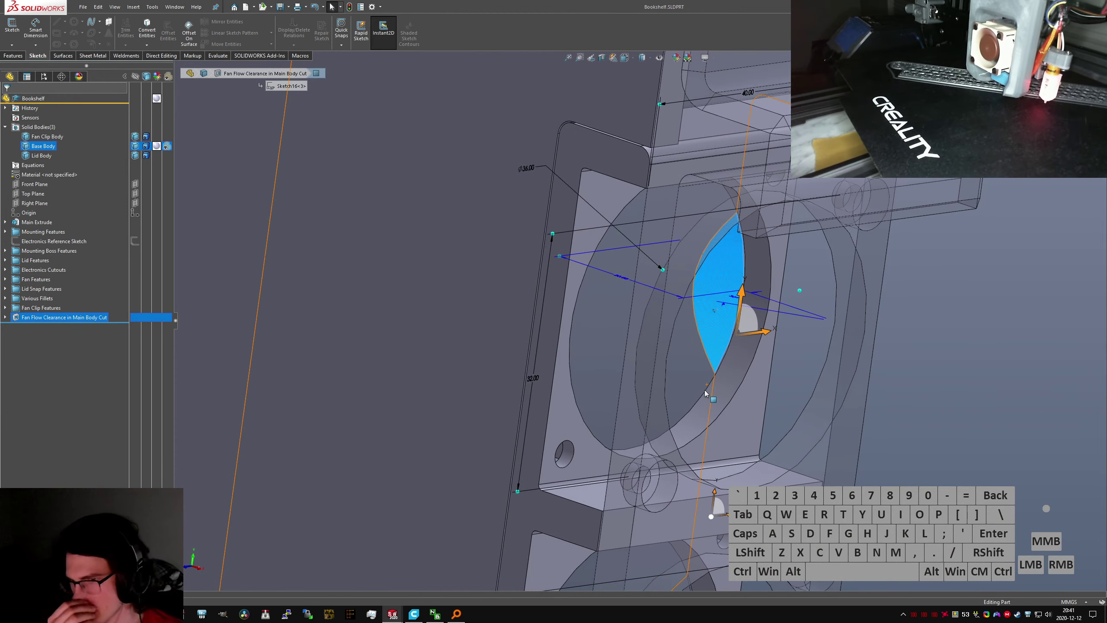
click(882, 386)
click(718, 298)
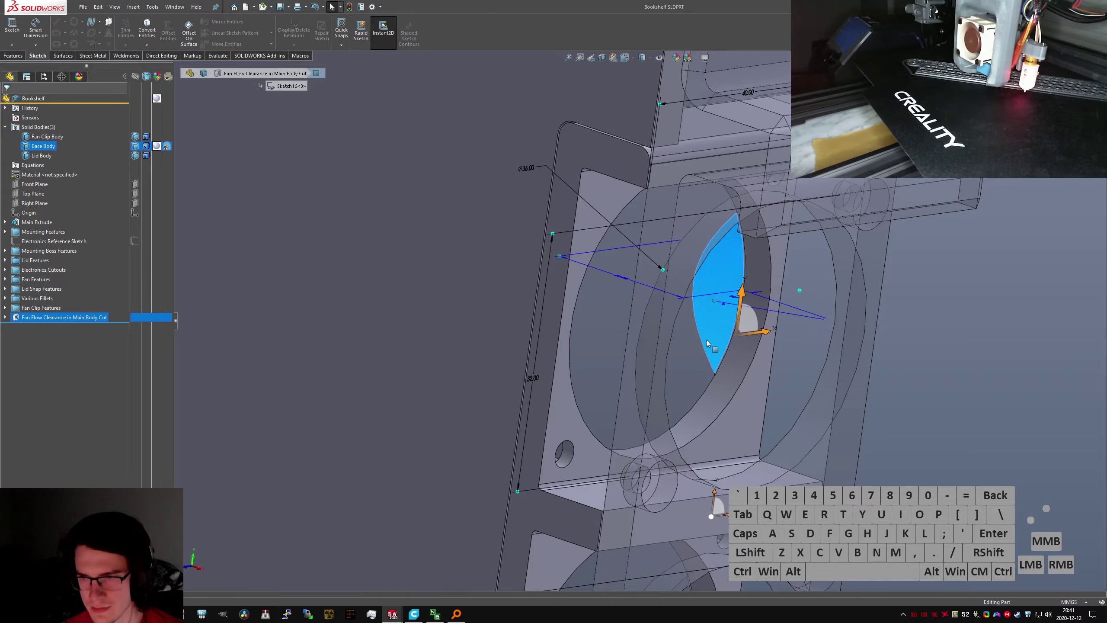
middle_drag(705, 339, 699, 359)
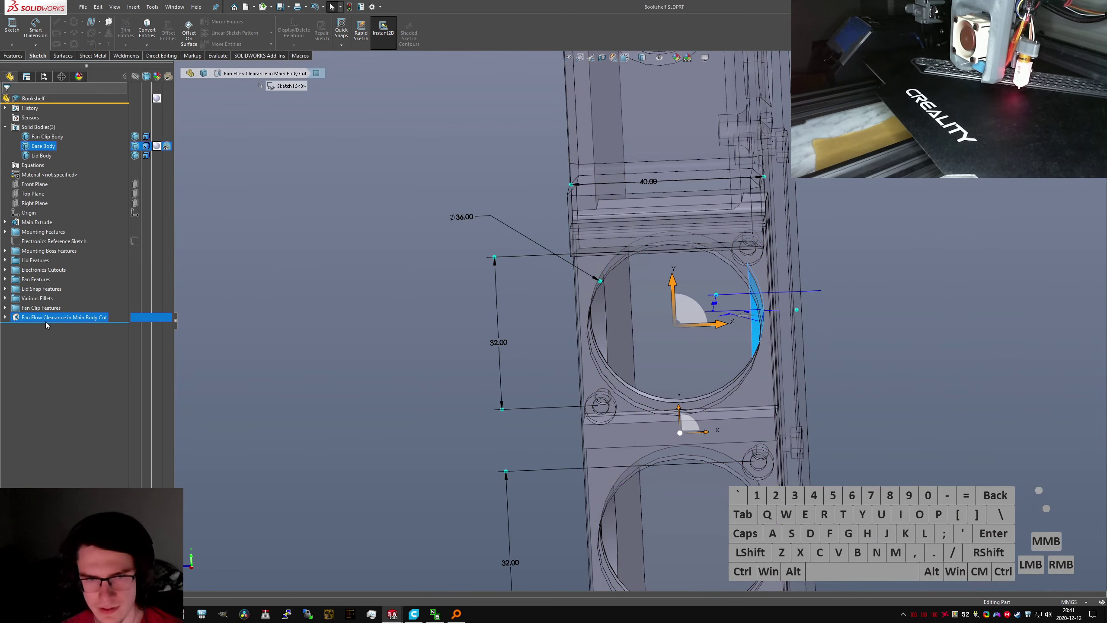
Edit the Fan Flow Clearance in Main Body Cut feature and set its feature scope to all bodies
right_click(38, 320)
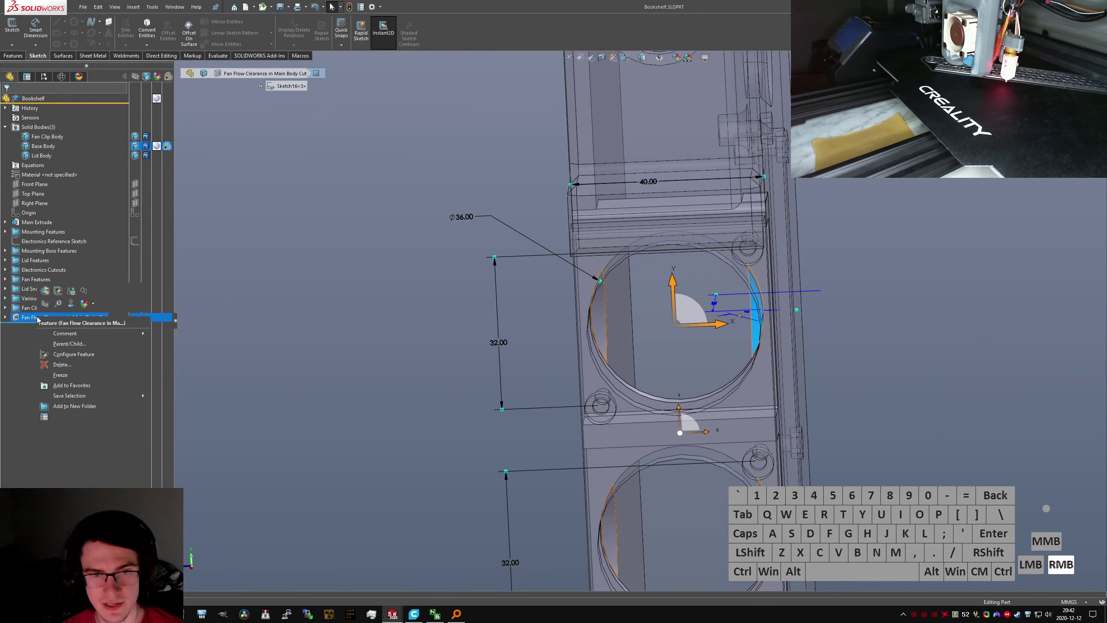
click(202, 331)
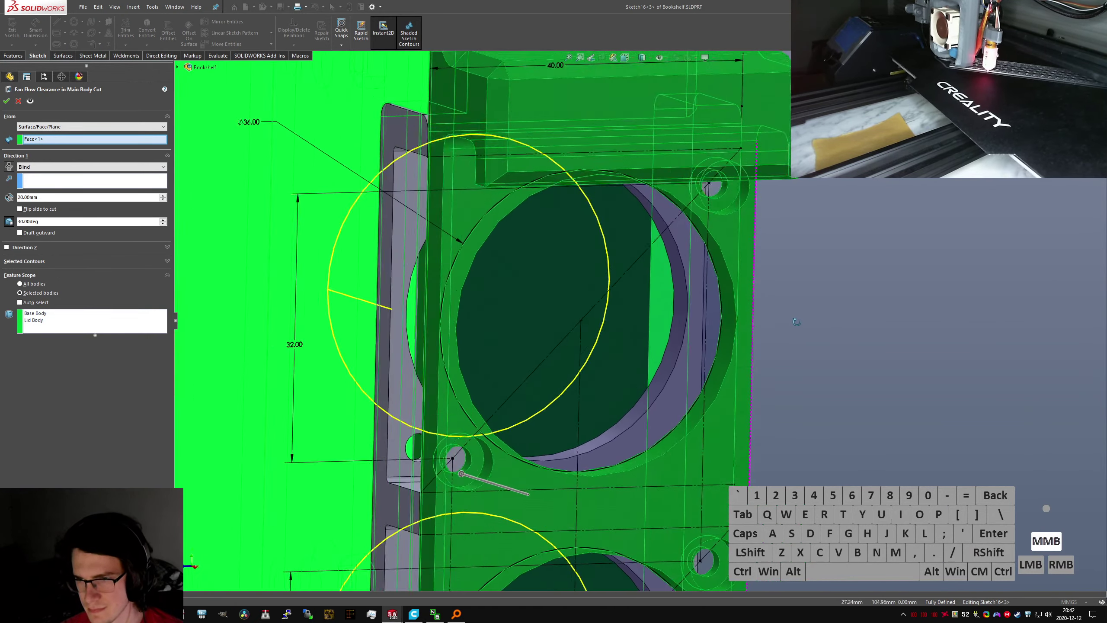
click(37, 284)
scroll(675, 322, down, 1)
middle_drag(680, 324, 788, 392)
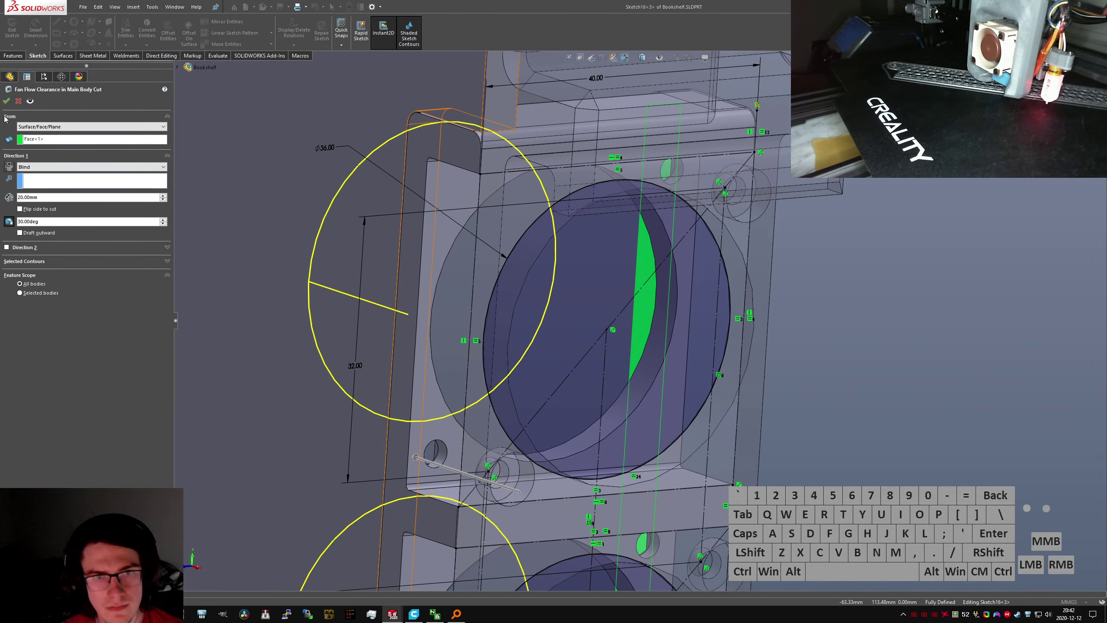
click(6, 100)
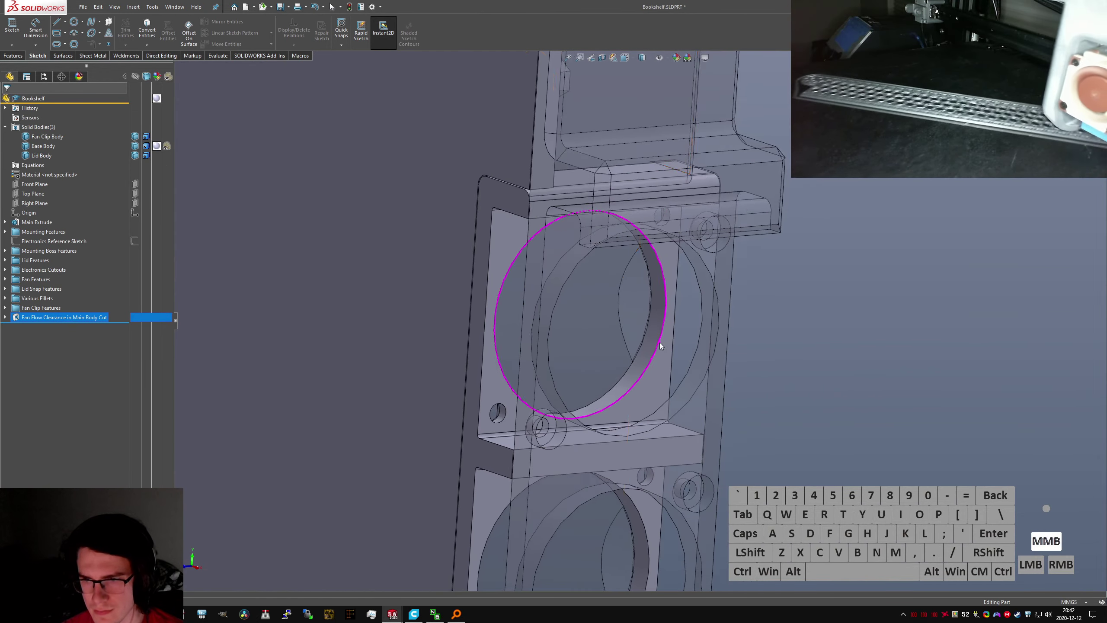
Add a second direction to the Fan Flow Clearance in Main Body Cut with a 10° outward draft
middle_drag(661, 346, 684, 303)
right_click(37, 317)
click(82, 371)
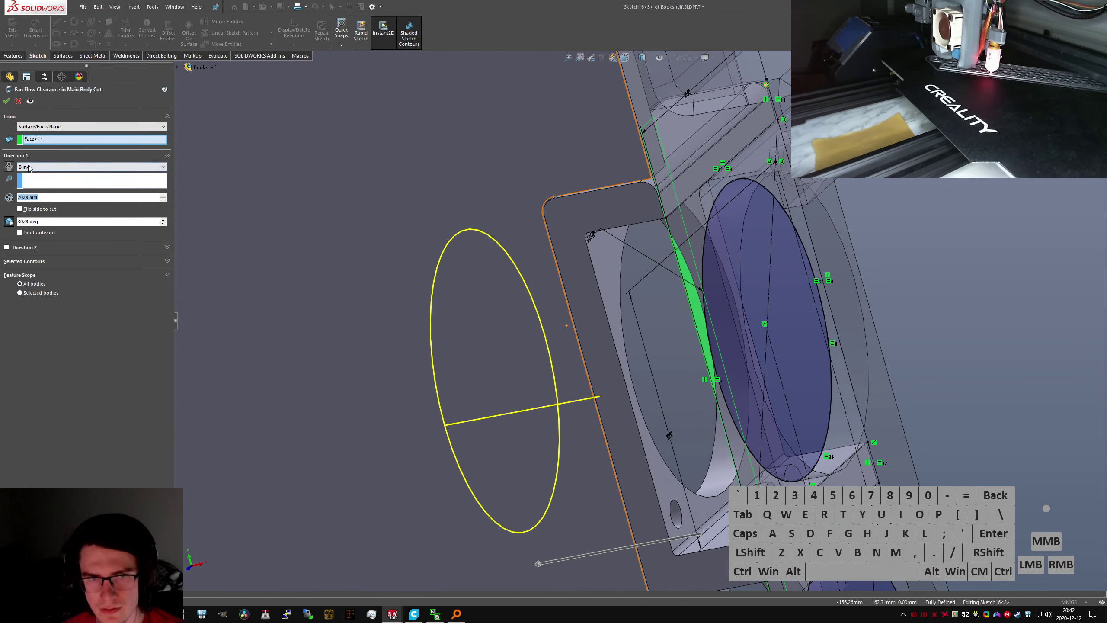
click(16, 249)
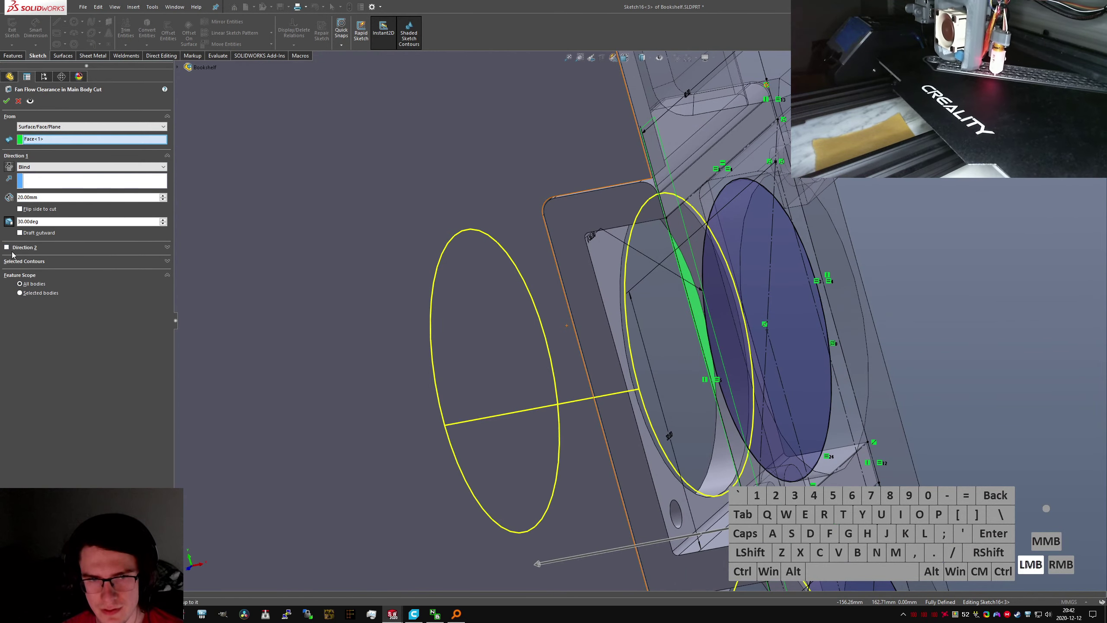
click(9, 284)
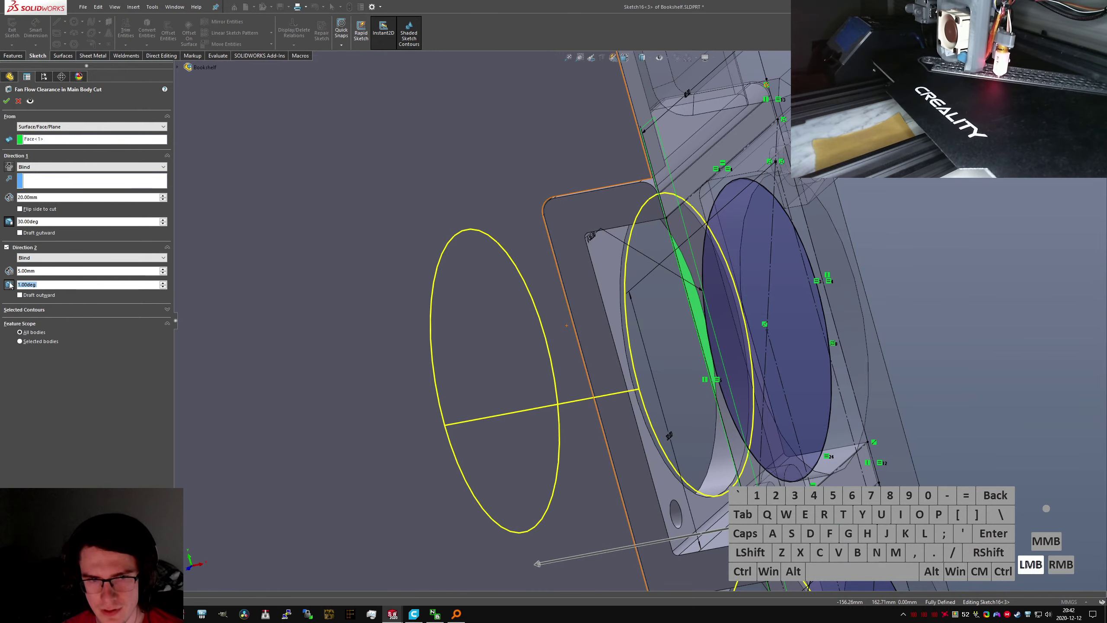
mouse_move(640, 305)
middle_down()
mouse_move(658, 301)
mouse_move(665, 277)
mouse_move(558, 297)
middle_up()
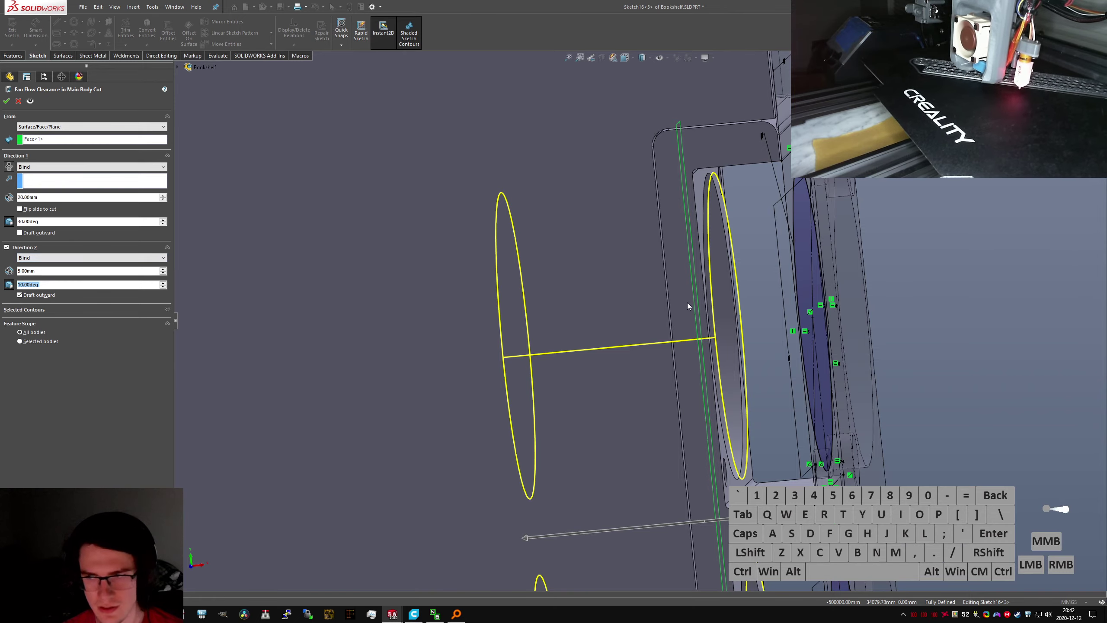
middle_drag(688, 306, 261, 283)
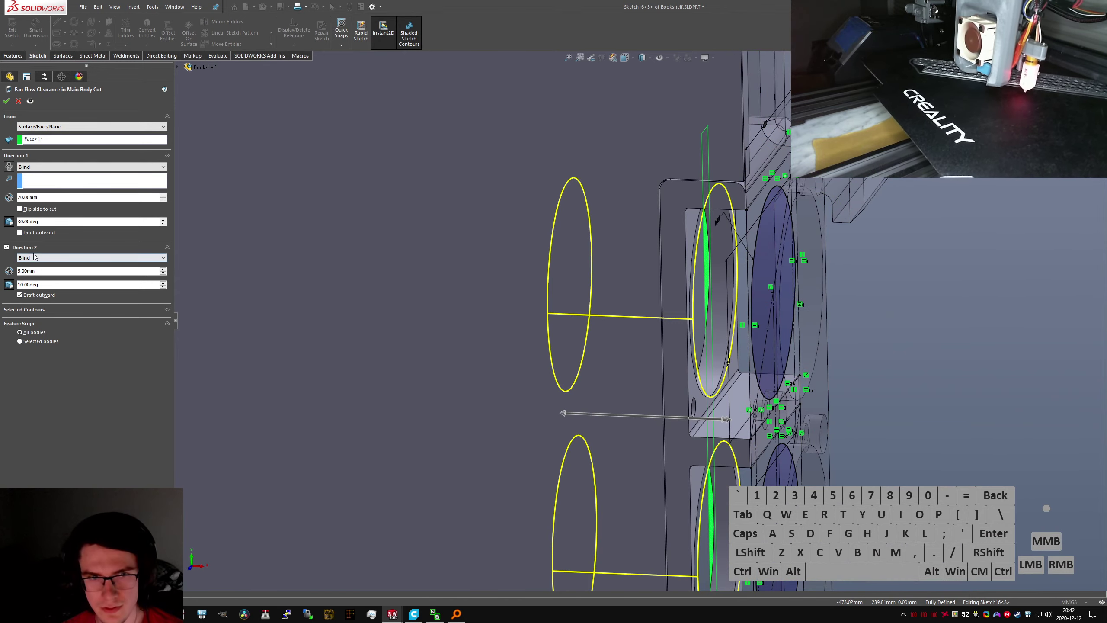
End the cut's second direction Up To Surface at the face surrounding the upper fan opening, and accept the feature
click(65, 257)
click(65, 281)
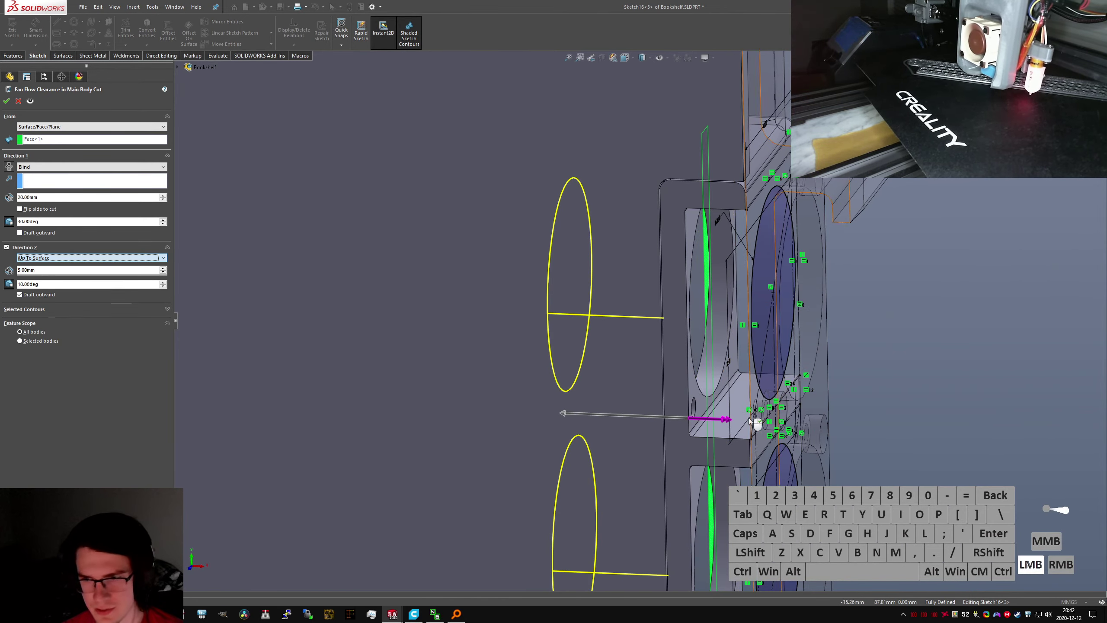
click(699, 402)
right_click(699, 401)
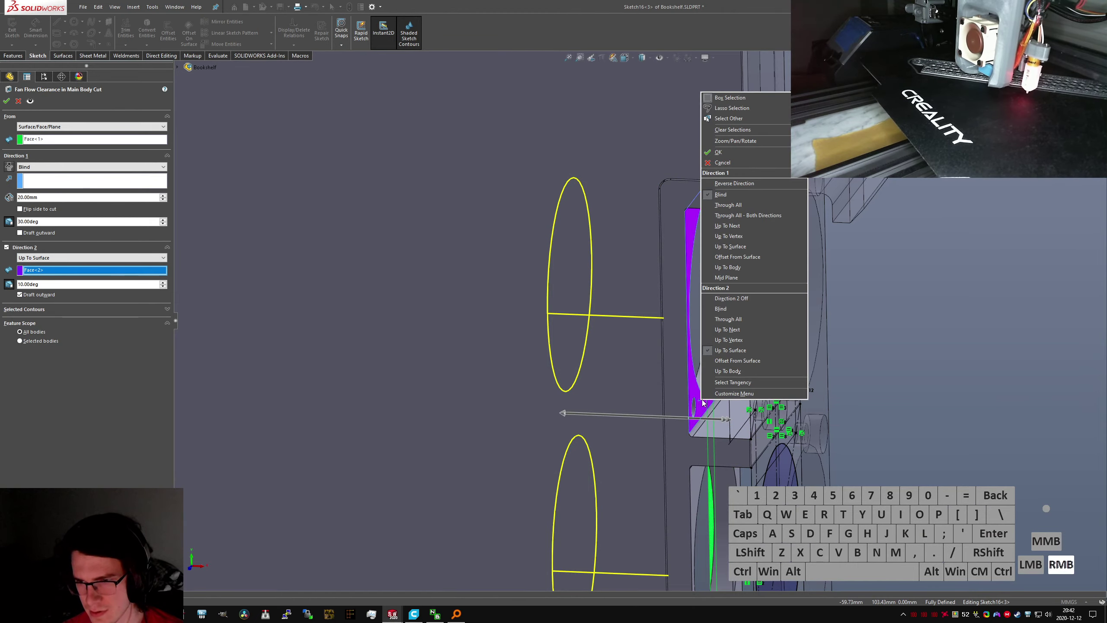
click(718, 152)
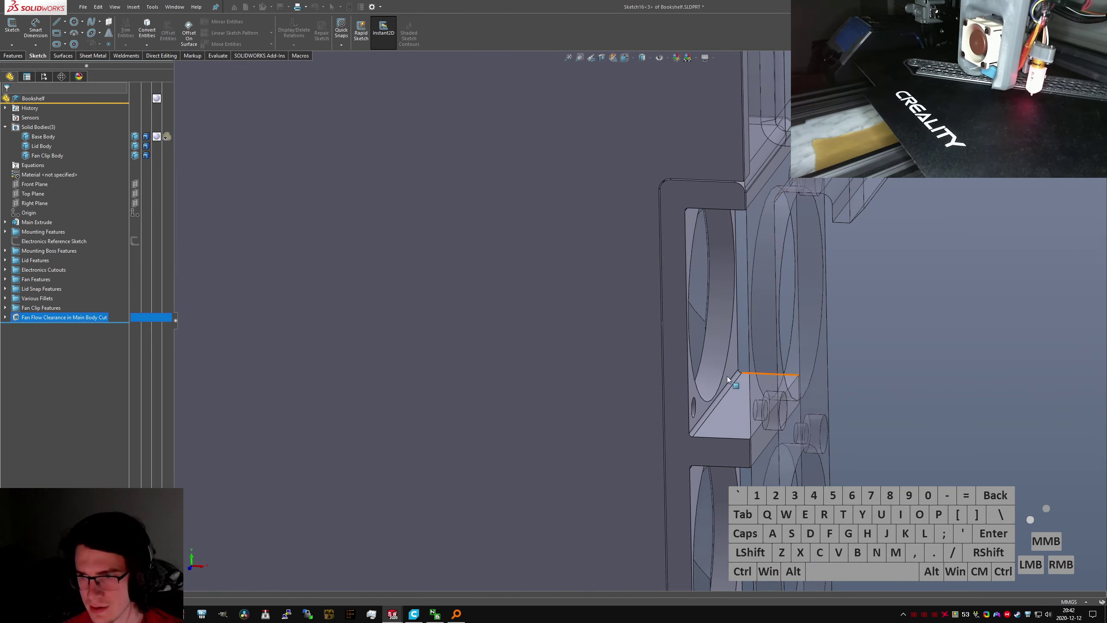
Save the Bookshelf part and switch to the Top Level assembly for a close view of the fan opening
middle_drag(716, 352, 654, 382)
key(ctrl+s)
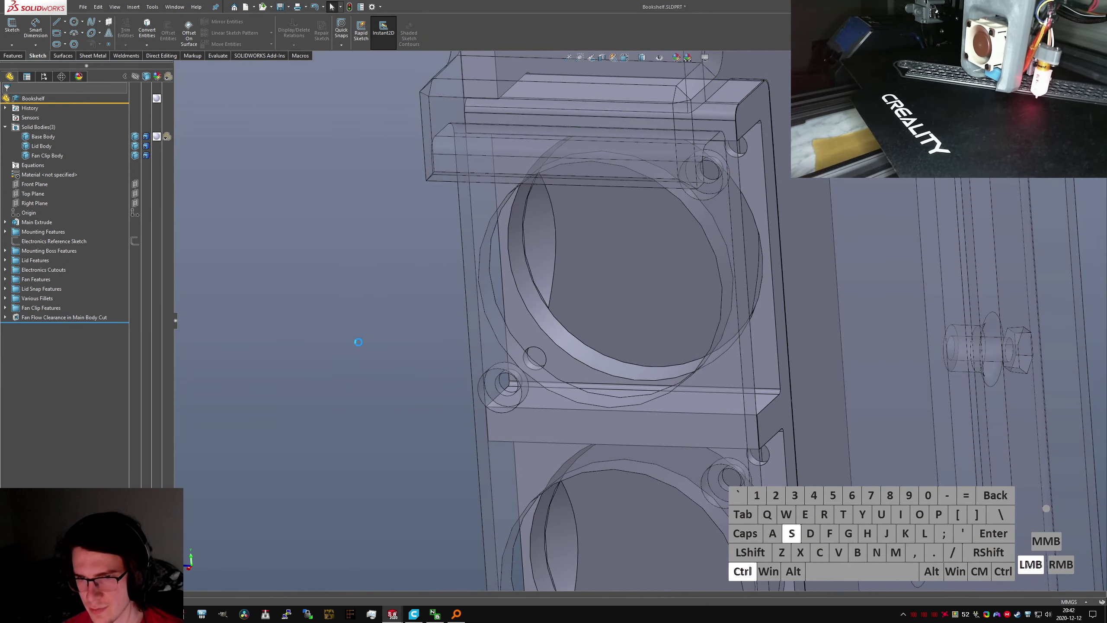
key(ctrl+Tab)
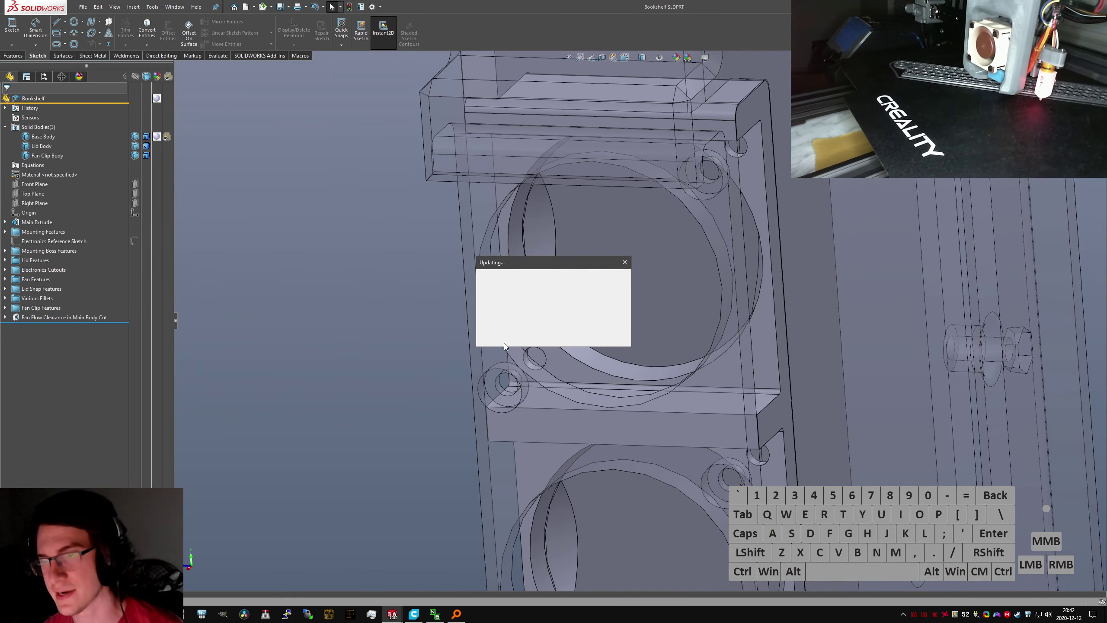
scroll(598, 416, down, 2)
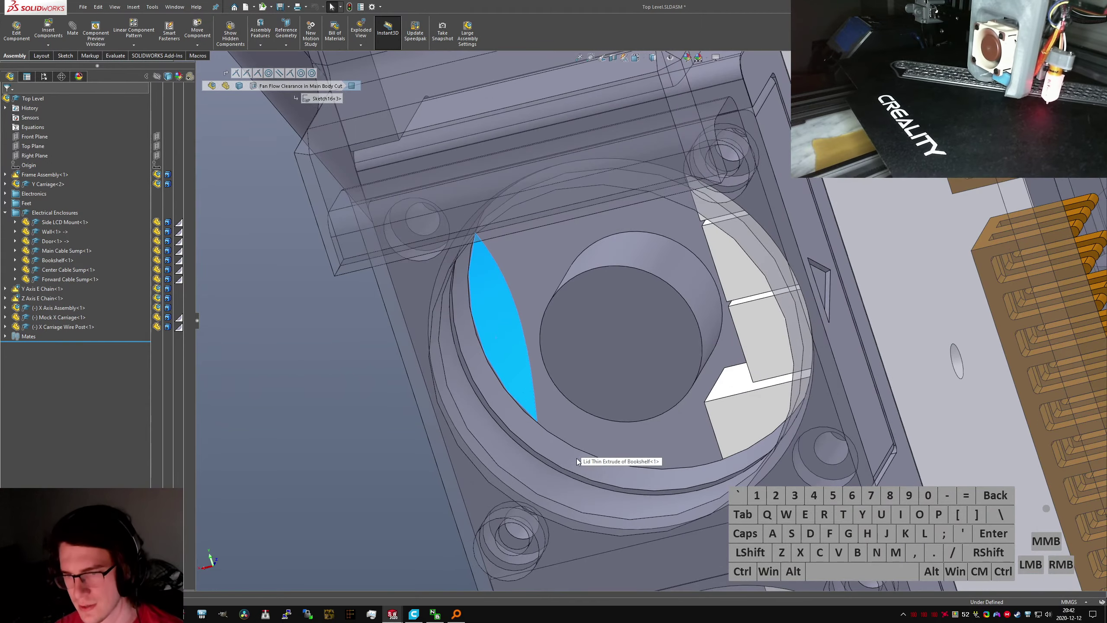
Compare the diameters of the mock fan's edge and the fan flow clearance cut's edge at the upper opening
middle_drag(580, 450, 591, 495)
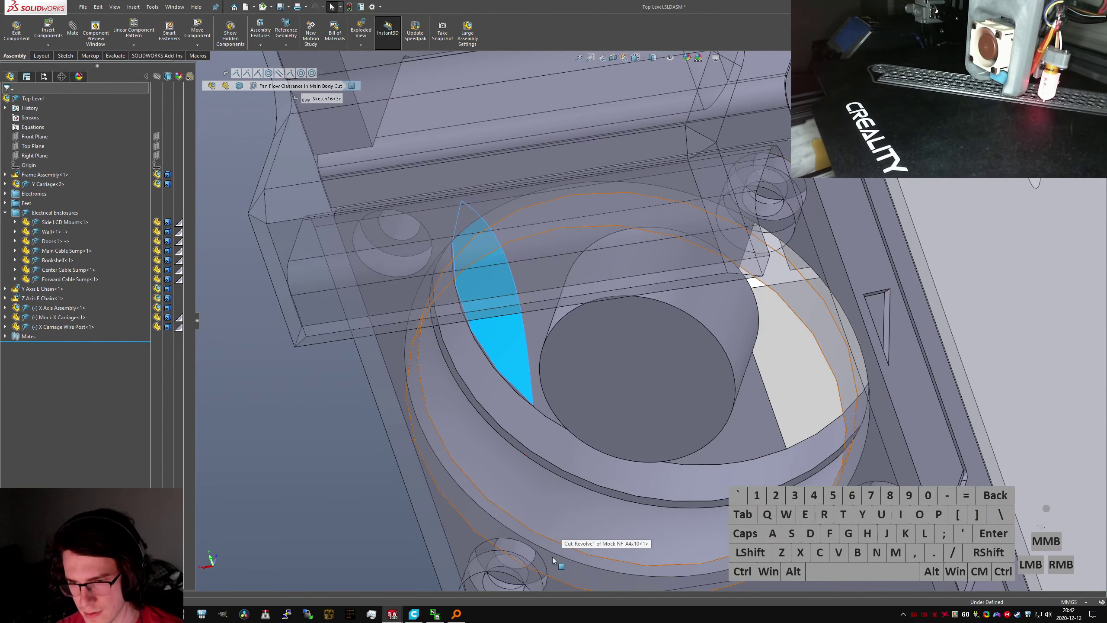
click(472, 405)
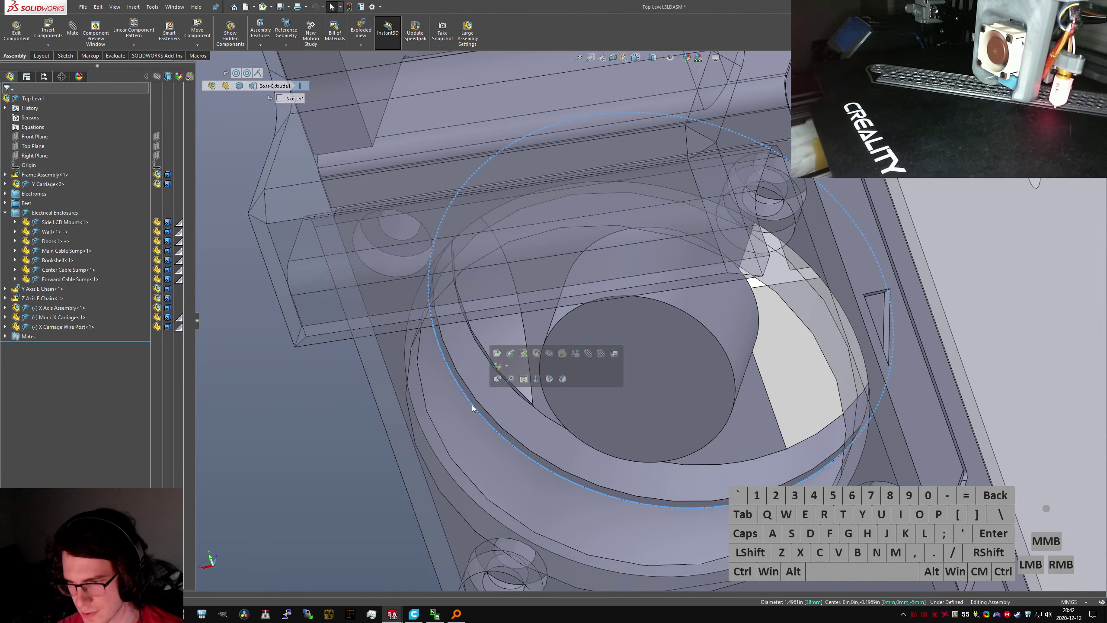
click(476, 375)
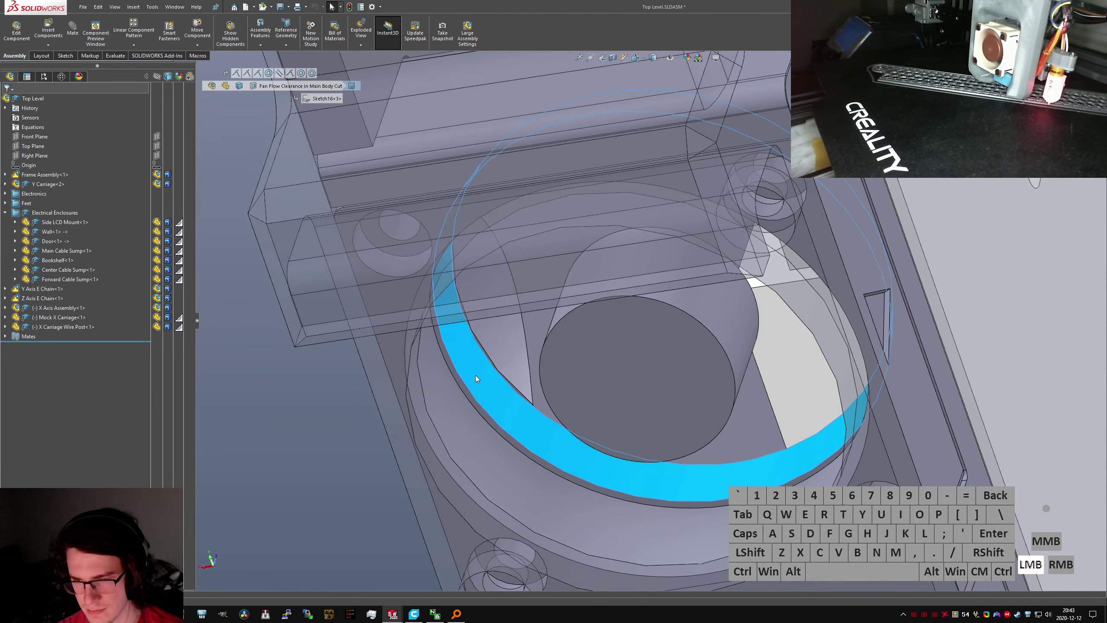
click(461, 381)
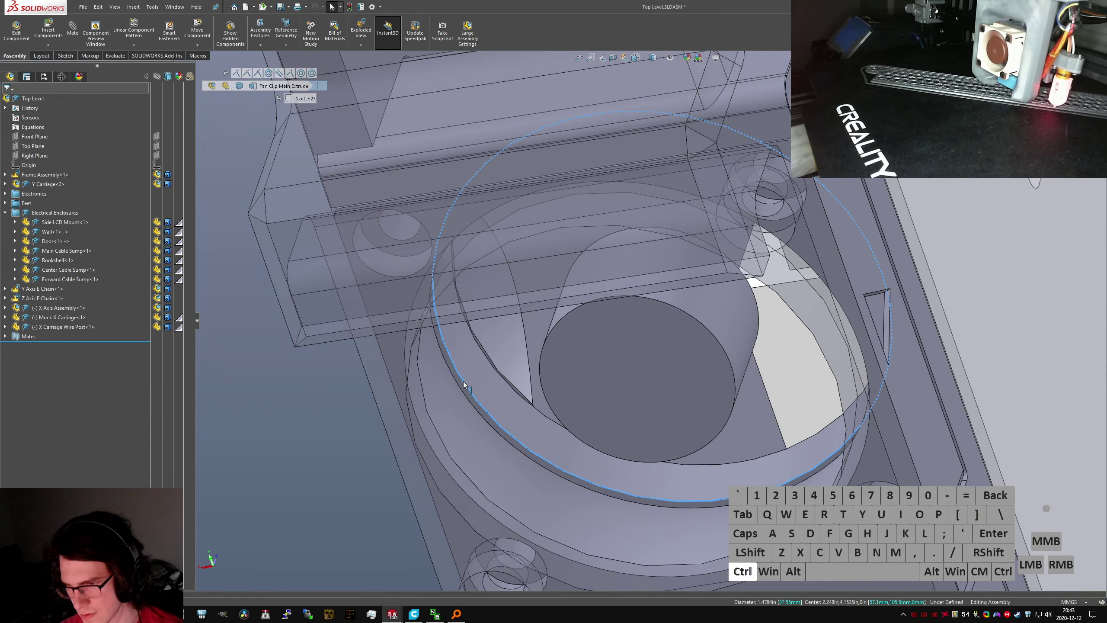
Switch to the Bookshelf part and change the draft angle of the Fan Flow Clearance in Main Body Cut
key(ctrl+Tab)
scroll(521, 382, up, 1)
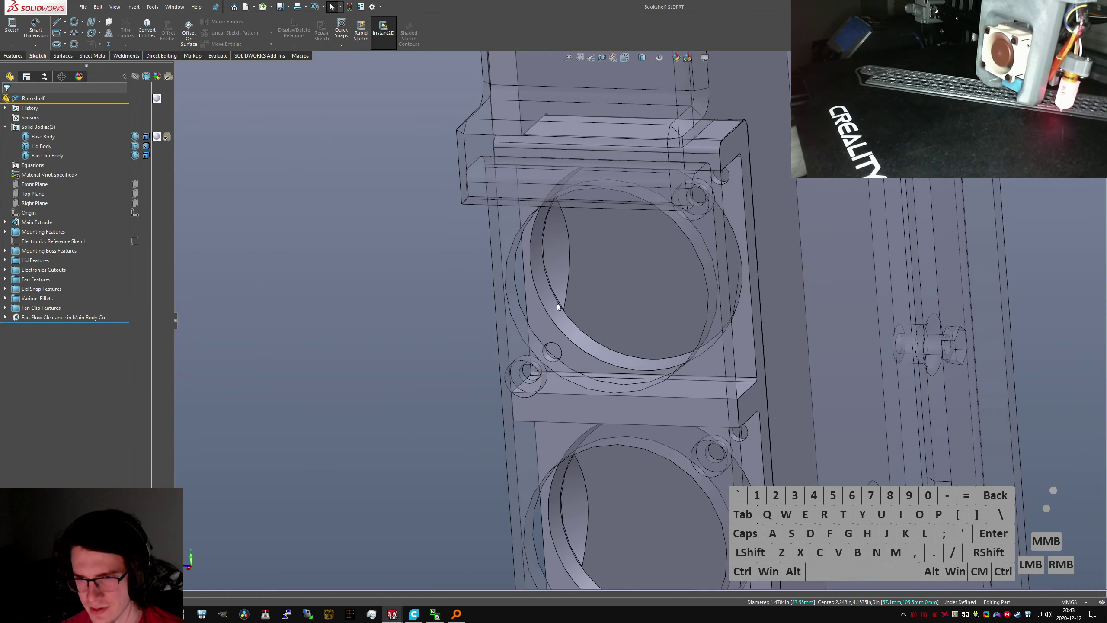
click(557, 303)
click(554, 311)
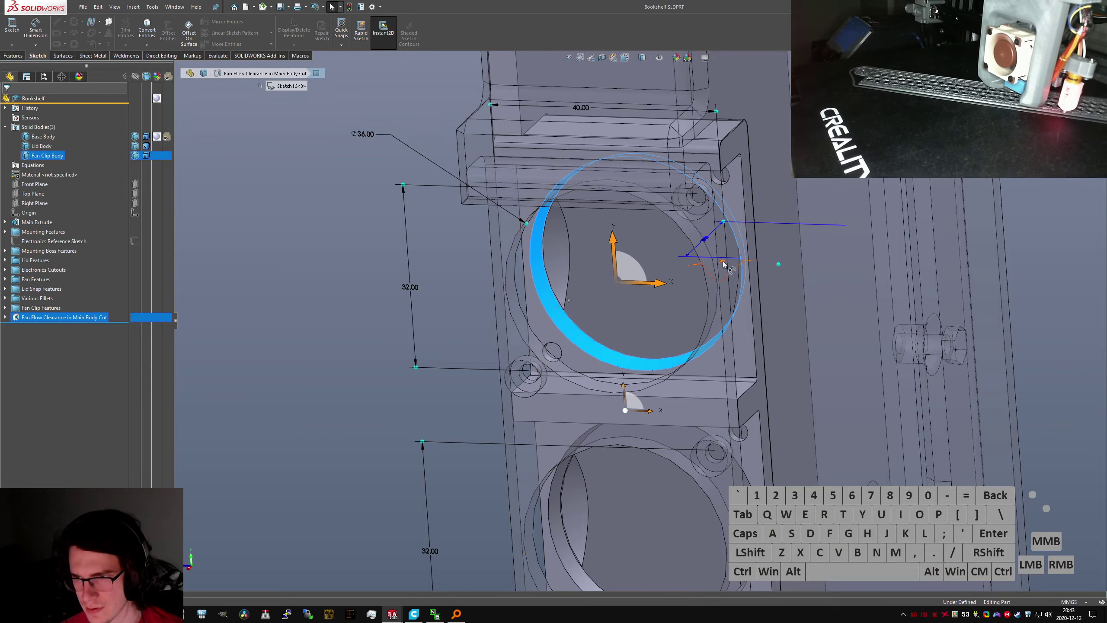
middle_drag(724, 264, 598, 295)
click(597, 295)
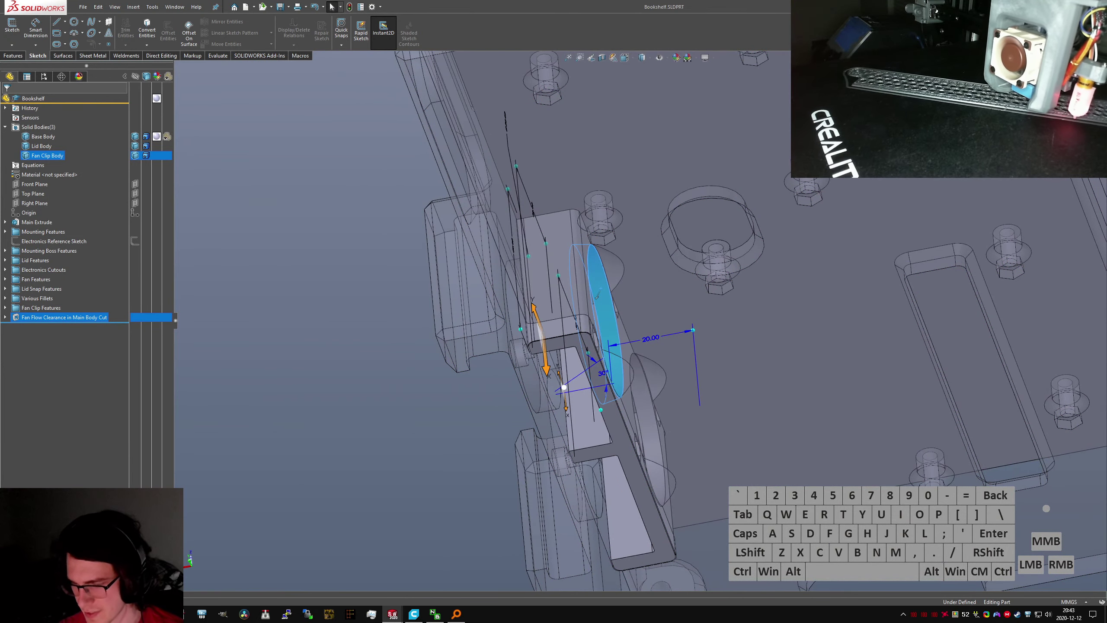
double_click(596, 371)
click(890, 586)
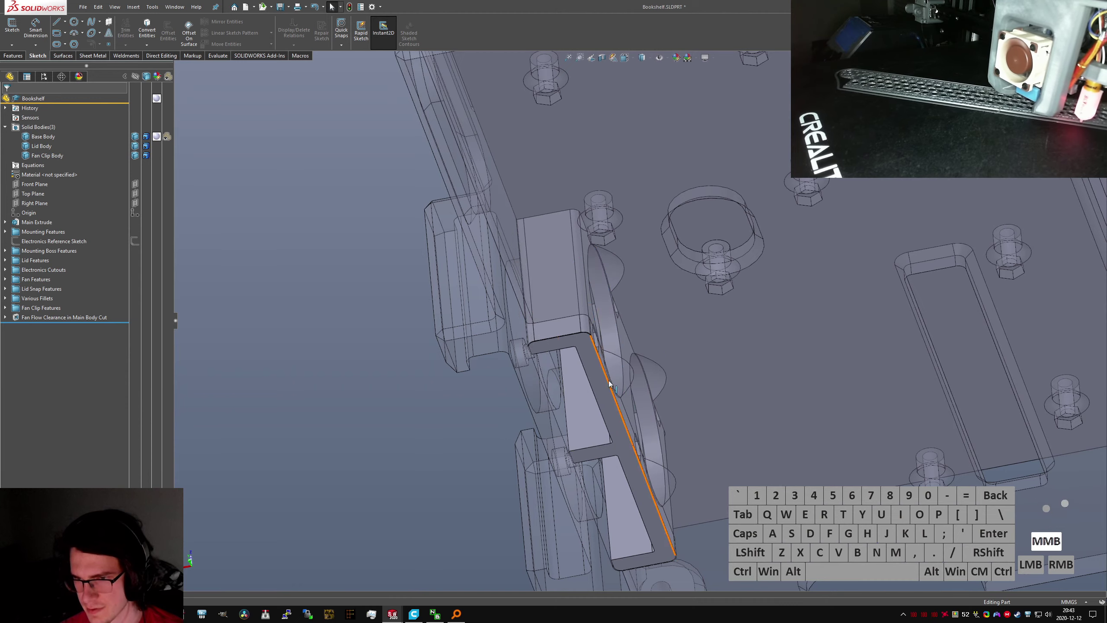
Save the Bookshelf part and return to the Top Level assembly to check the revised fan opening
middle_drag(610, 385, 561, 206)
key(ctrl+s)
key(ctrl+Tab)
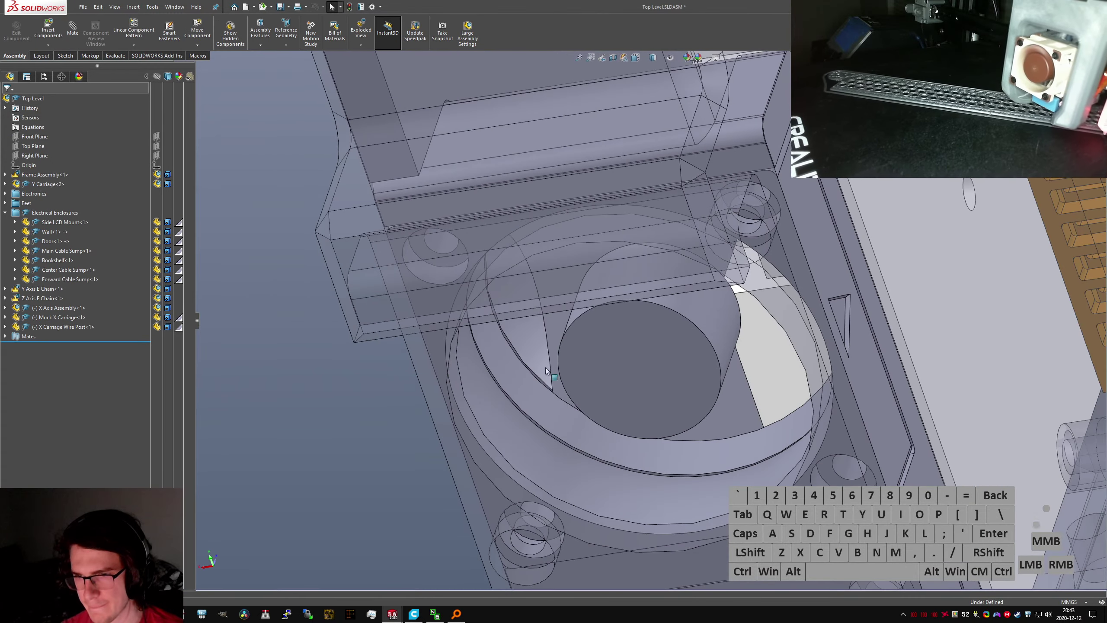
mouse_move(545, 367)
middle_down()
mouse_move(478, 215)
mouse_move(553, 372)
middle_up()
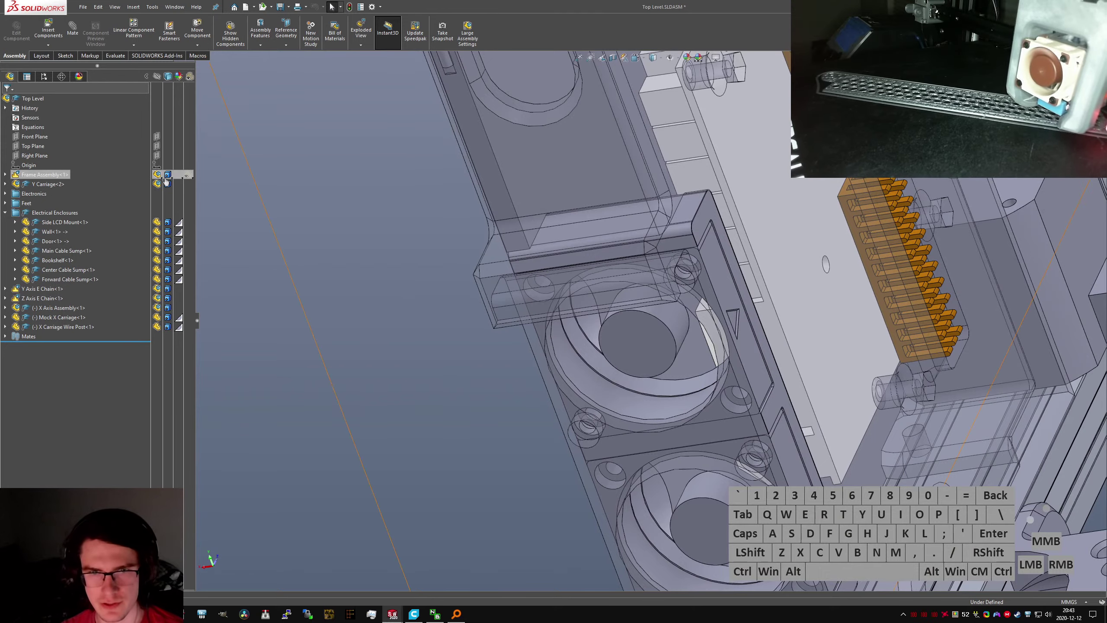
Turn off the see-through display of hidden edges in both the Bookshelf part and the Top Level assembly
key(ctrl+Tab)
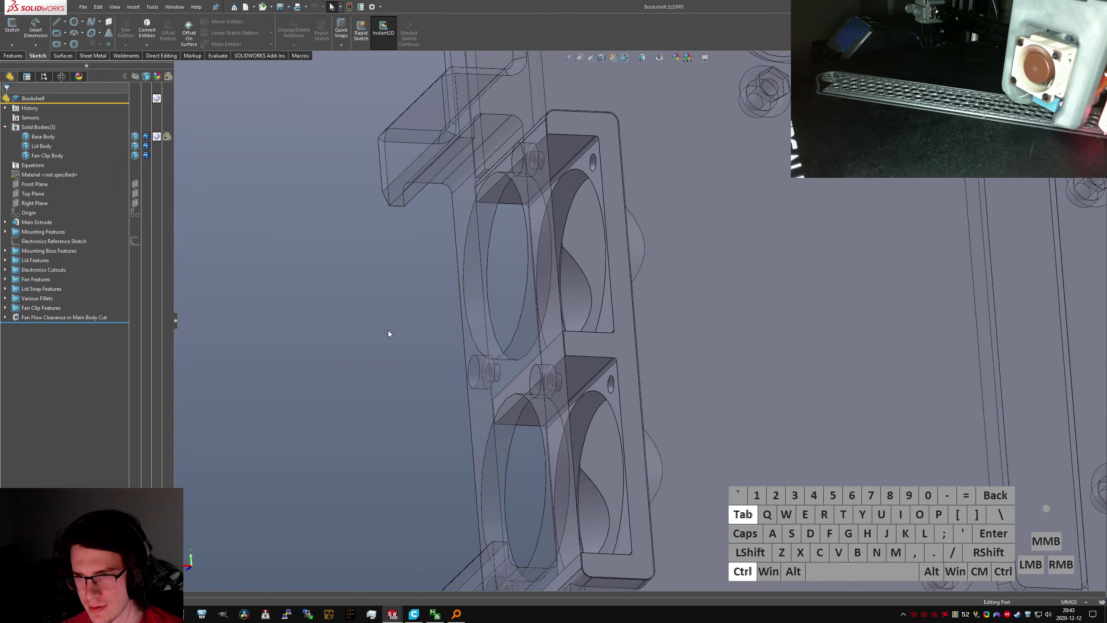
key(ctrl+Tab)
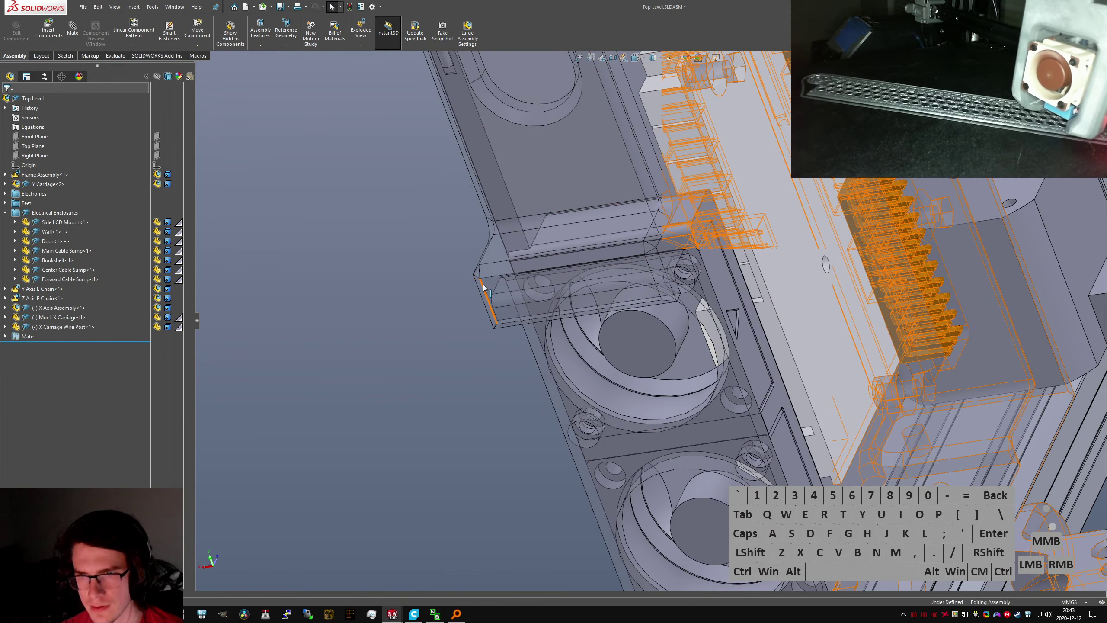
key(ctrl+Tab)
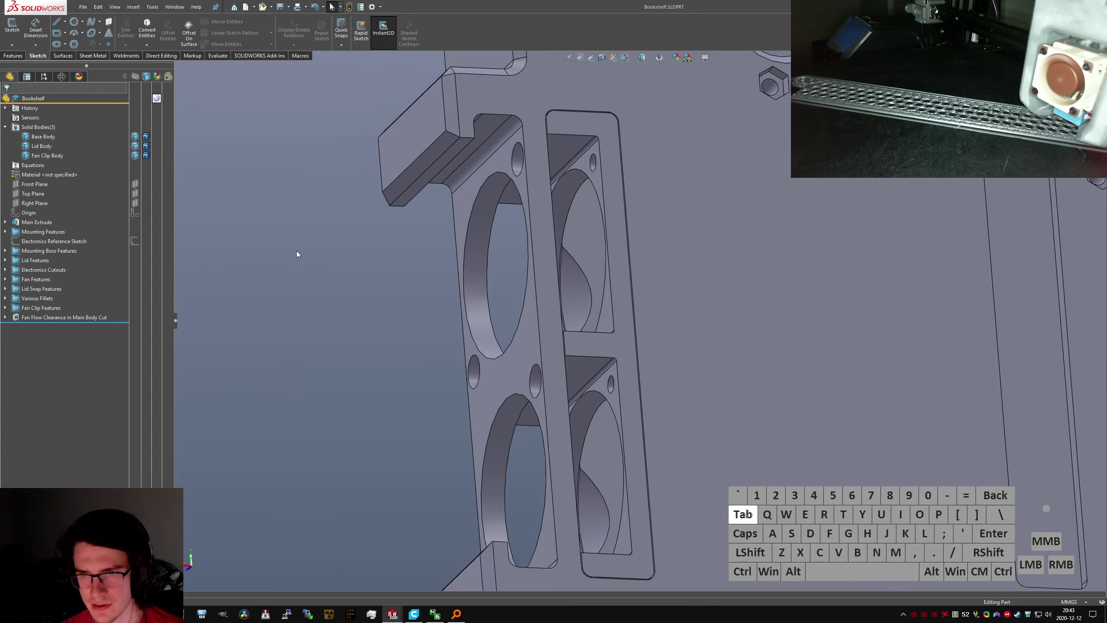
key(ctrl+Tab)
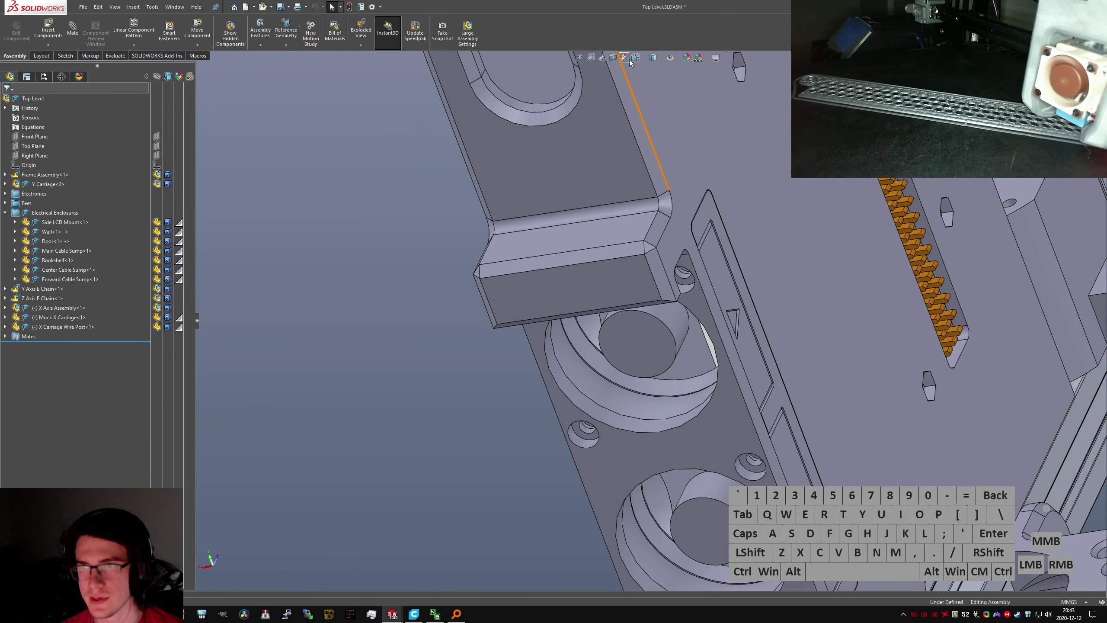
Section the Top Level assembly along the Right Plane of the first Mock NF-A4x10 fan
click(725, 297)
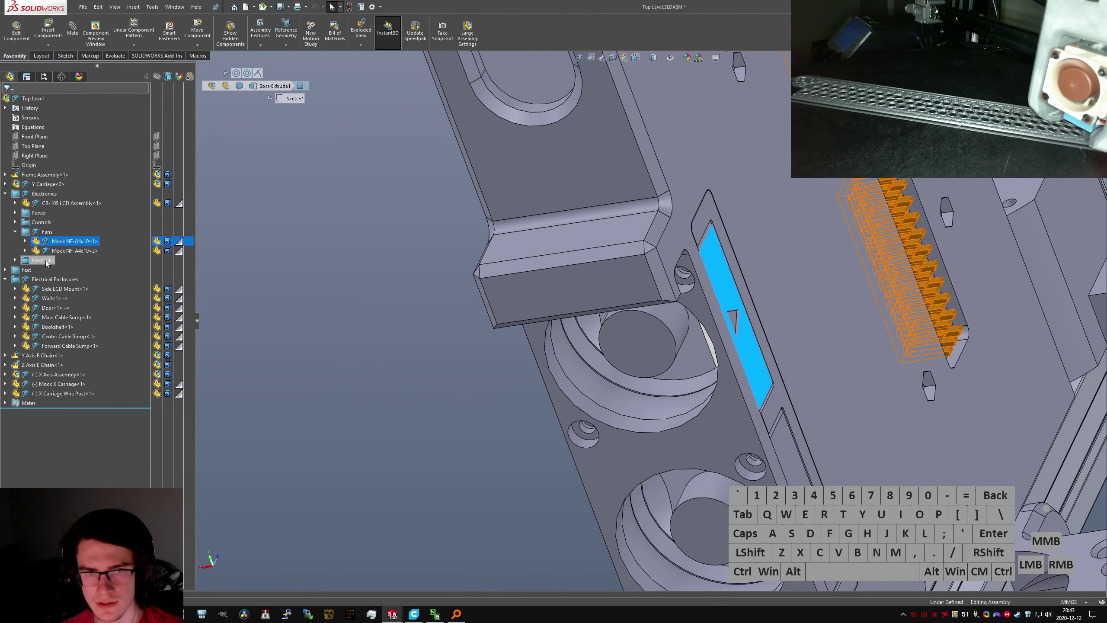
click(25, 241)
click(62, 317)
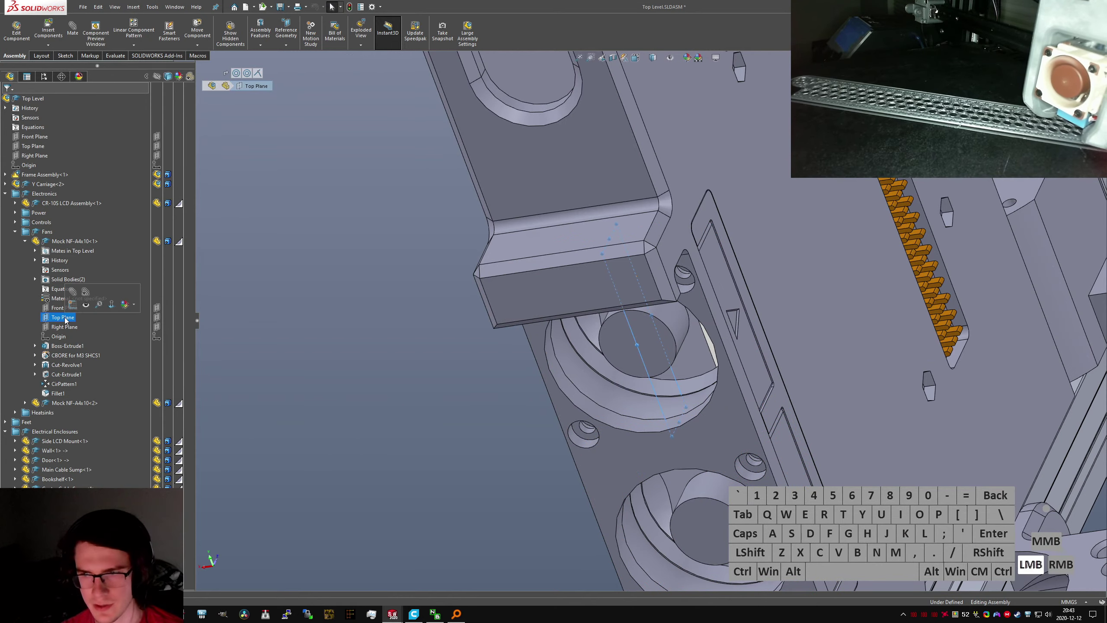
click(64, 327)
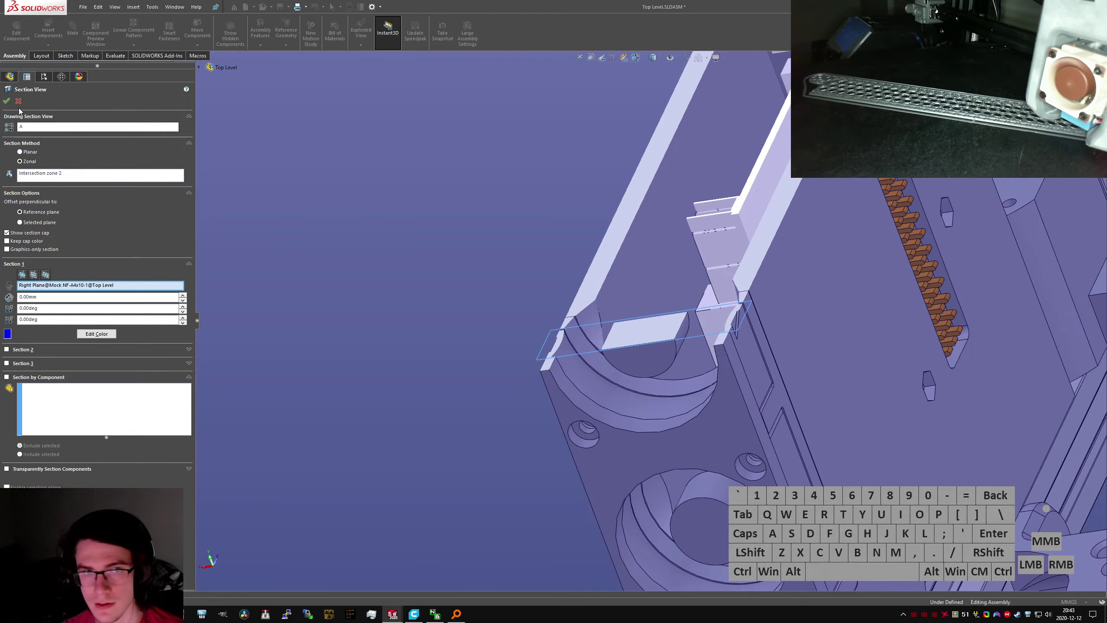
click(7, 104)
Examine the sectioned fan opening from above and inside, following the airflow path through the fan clip and main body
key(ctrl+5)
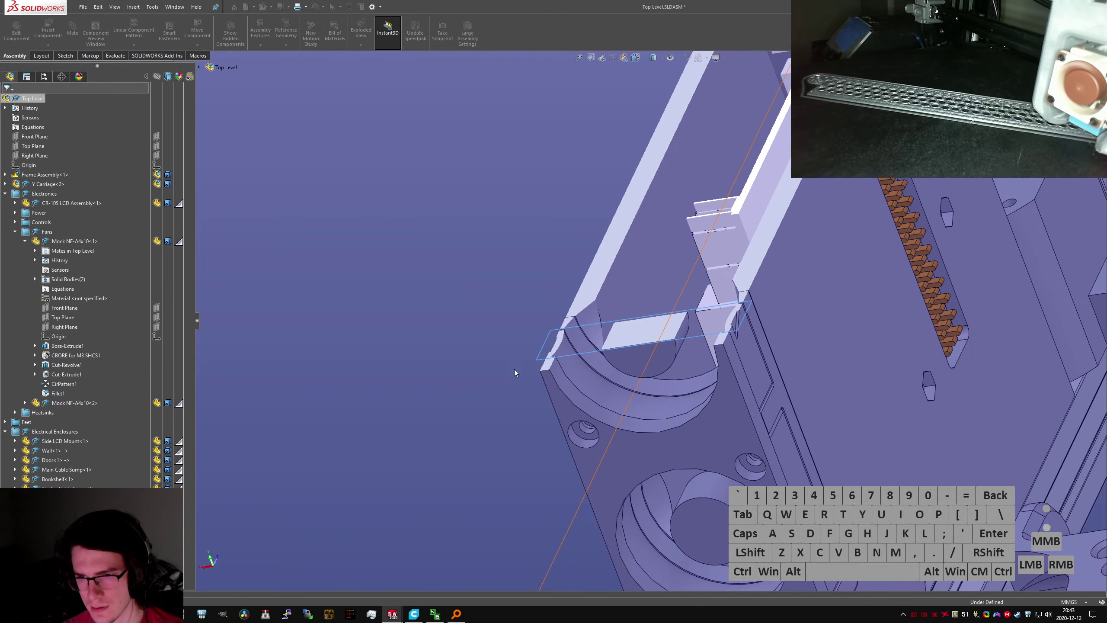
scroll(775, 154, down, 4)
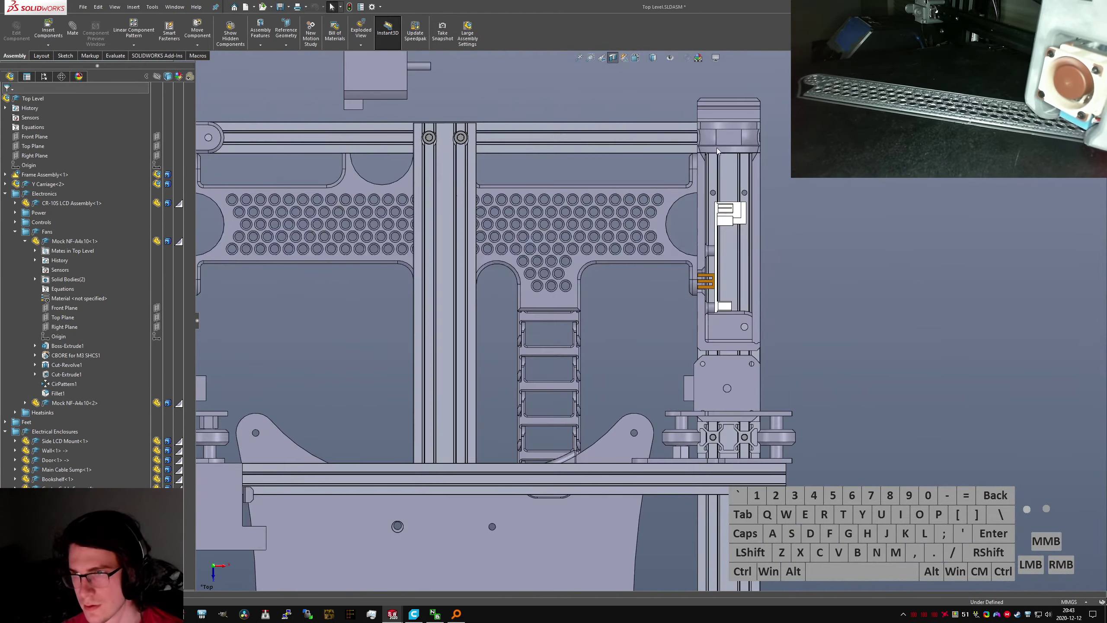
scroll(717, 151, down, 5)
middle_drag(683, 233, 595, 317)
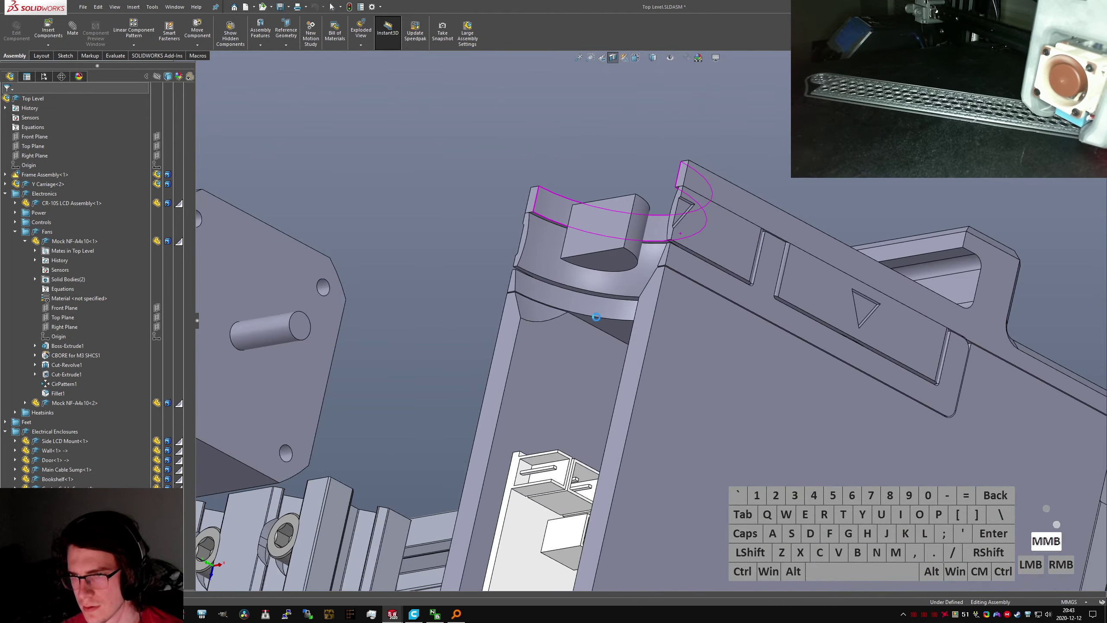
scroll(612, 257, up, 4)
middle_drag(606, 279, 618, 234)
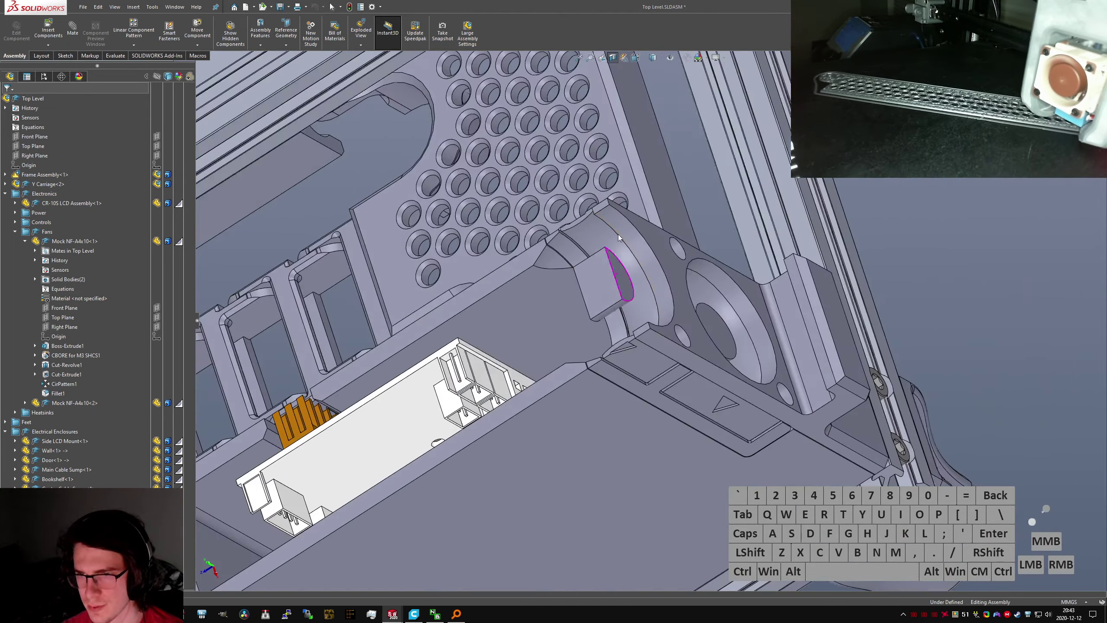
scroll(569, 289, down, 4)
middle_drag(570, 288, 642, 319)
middle_drag(702, 268, 696, 164)
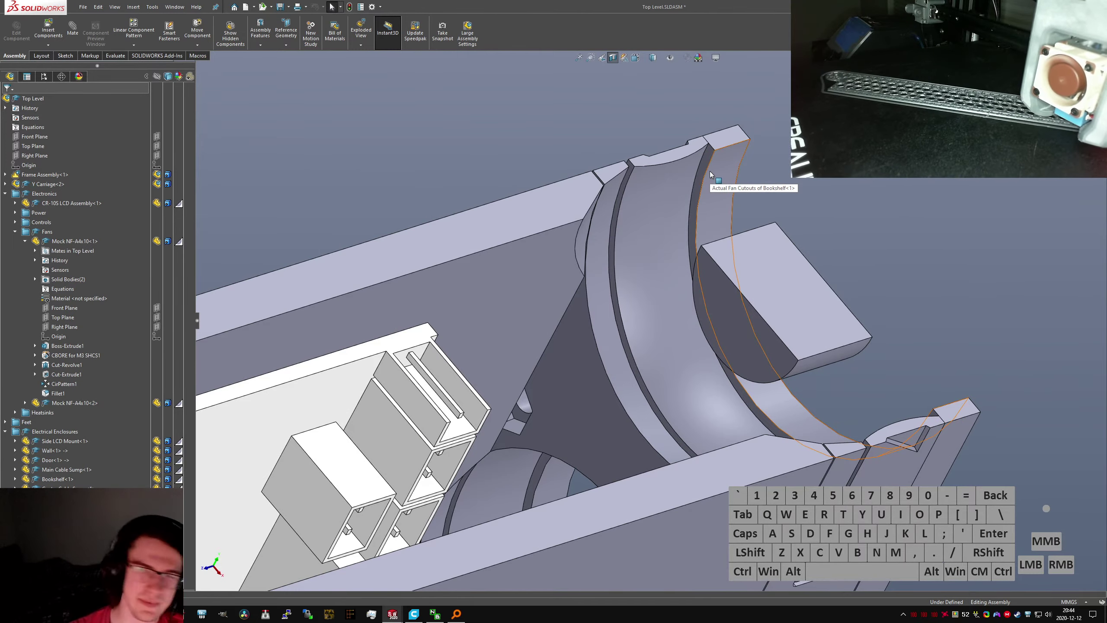
middle_drag(708, 160, 684, 221)
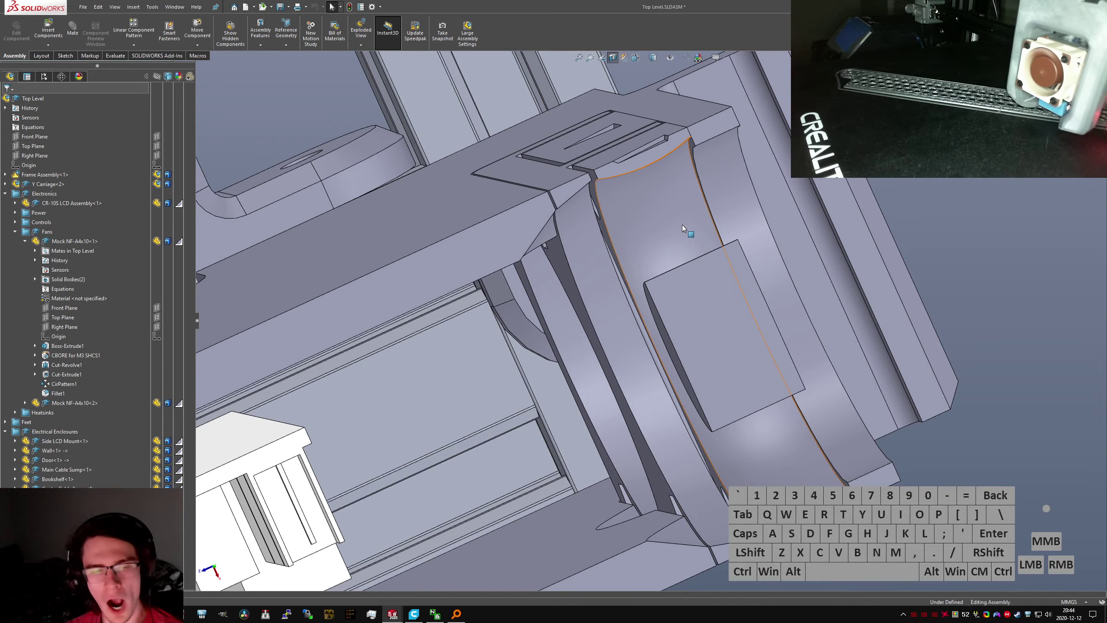
middle_drag(660, 216, 594, 145)
middle_drag(633, 236, 610, 375)
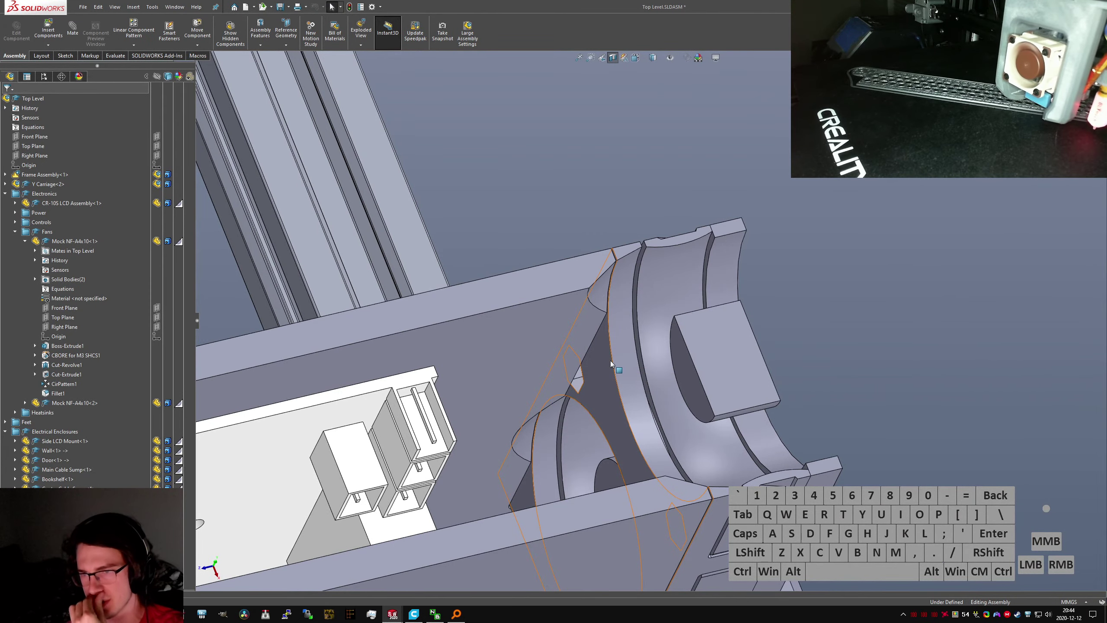
Examine up close how the flow clearance cut meets the enclosure wall and the edge of the fan clip
scroll(617, 367, up, 3)
scroll(617, 367, up, 2)
middle_drag(618, 367, 674, 310)
scroll(675, 314, down, 2)
scroll(674, 305, down, 3)
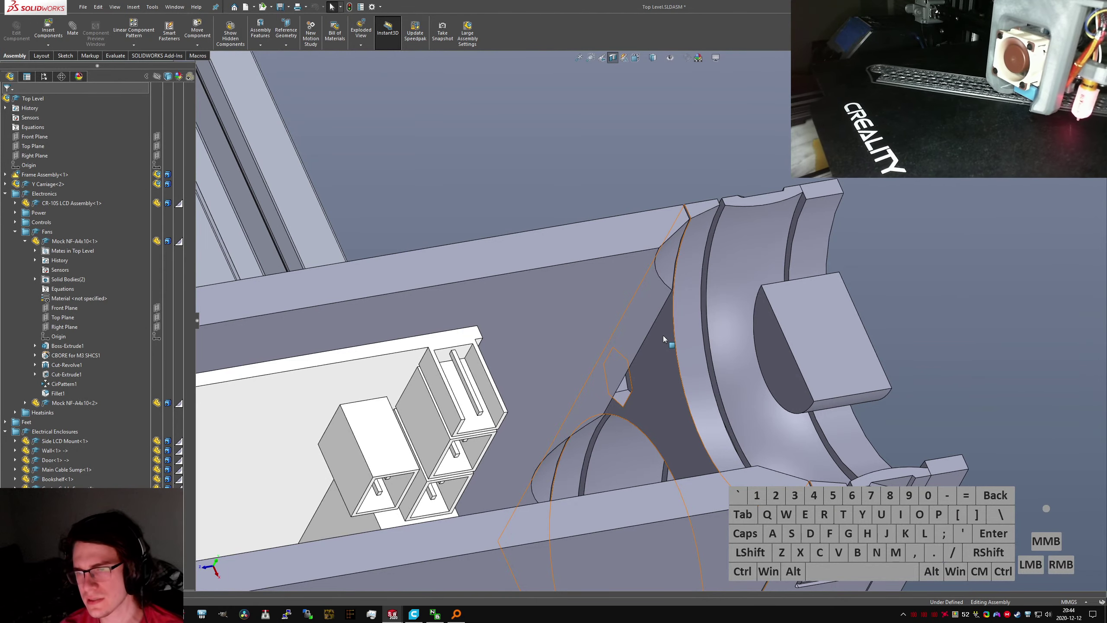
scroll(810, 483, down, 5)
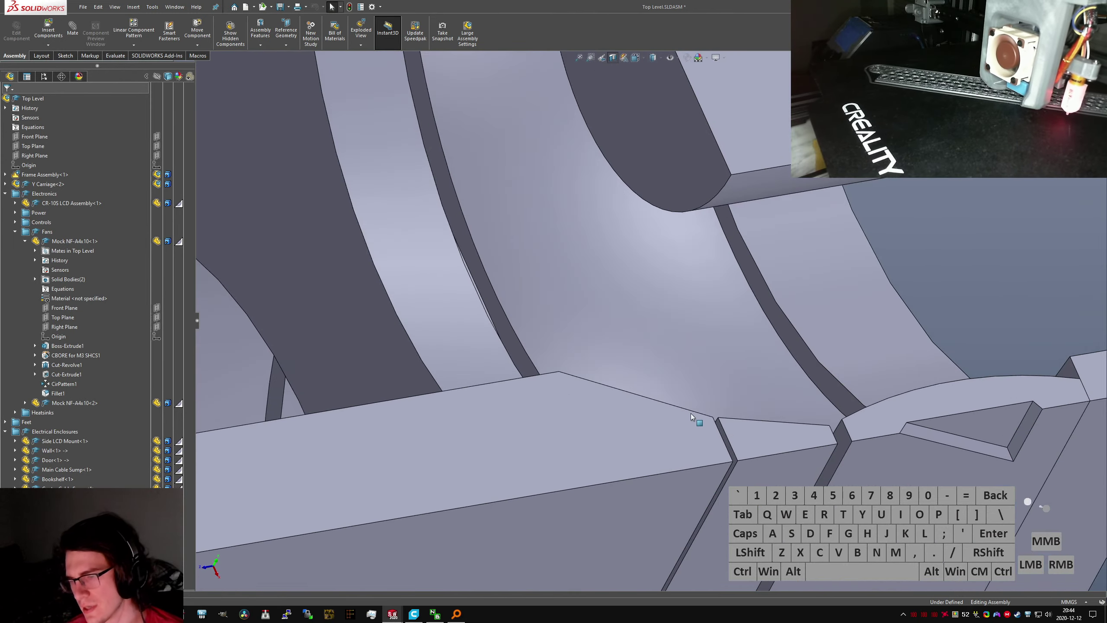
middle_drag(690, 414, 658, 501)
scroll(732, 467, down, 4)
mouse_move(727, 456)
middle_down()
mouse_move(724, 446)
mouse_move(748, 461)
mouse_move(740, 440)
middle_up()
scroll(692, 305, up, 9)
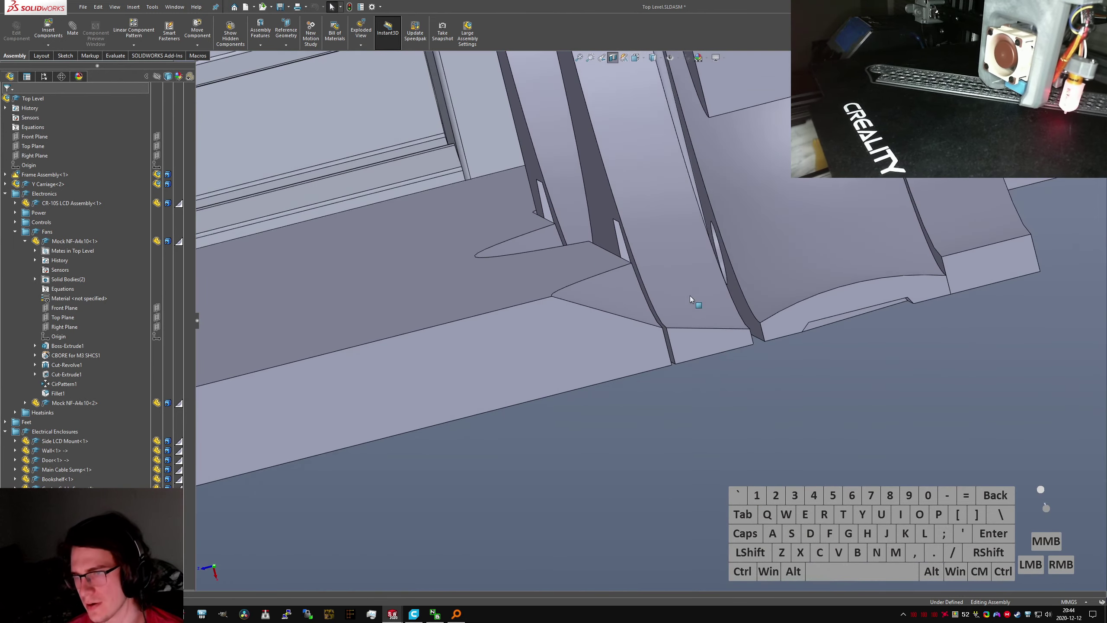
Open the Bookshelf part from the Actual Fan Cutouts face in the sectioned assembly
middle_drag(654, 349, 704, 229)
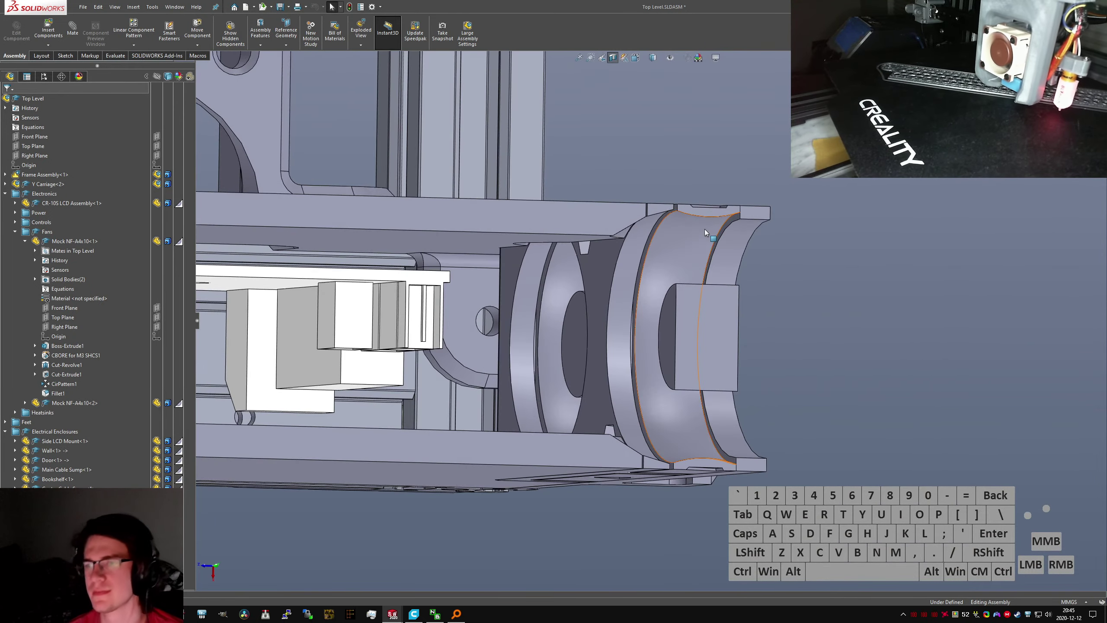
click(730, 238)
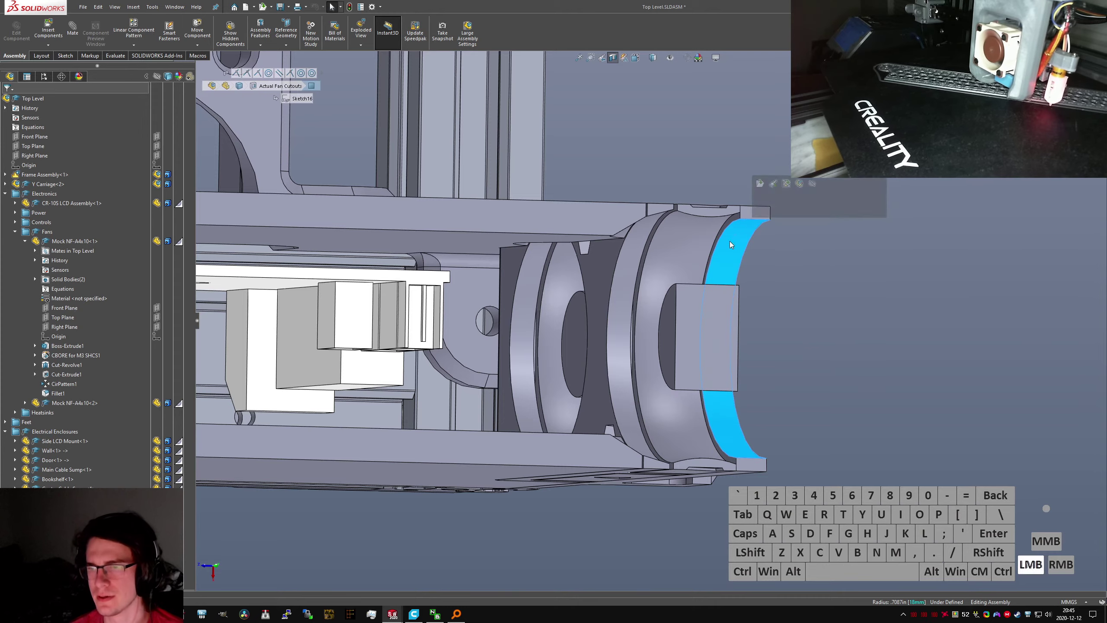
click(731, 219)
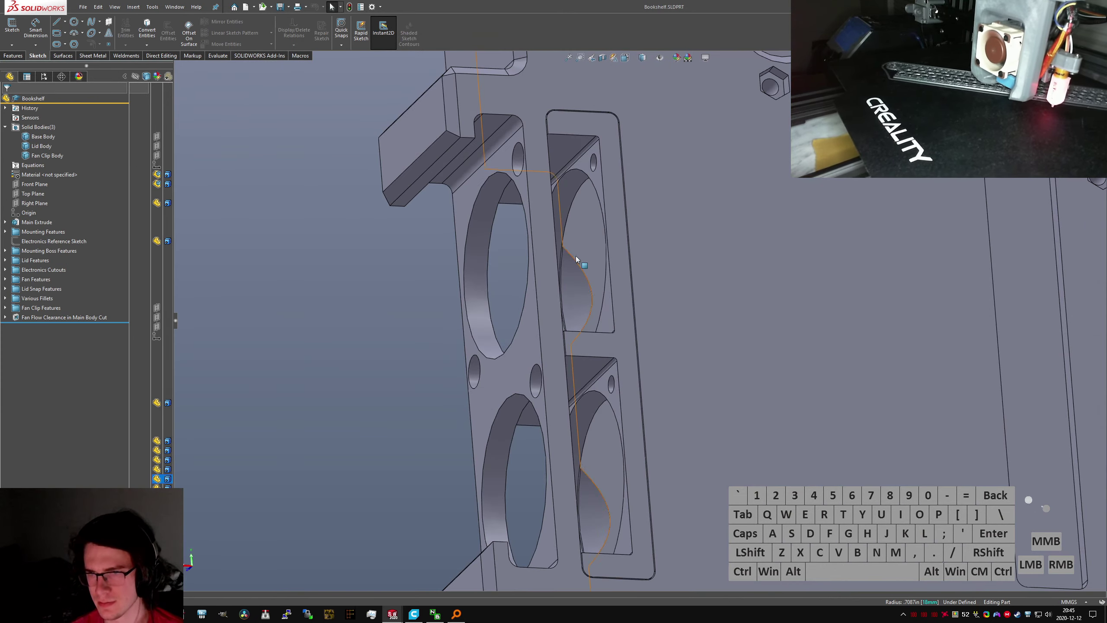
click(523, 165)
mouse_move(520, 174)
middle_down()
mouse_move(501, 289)
mouse_move(412, 309)
middle_up()
Set the diameter of the Actual Fan Cutouts feature to 38 mm and inspect the enlarged openings
click(502, 290)
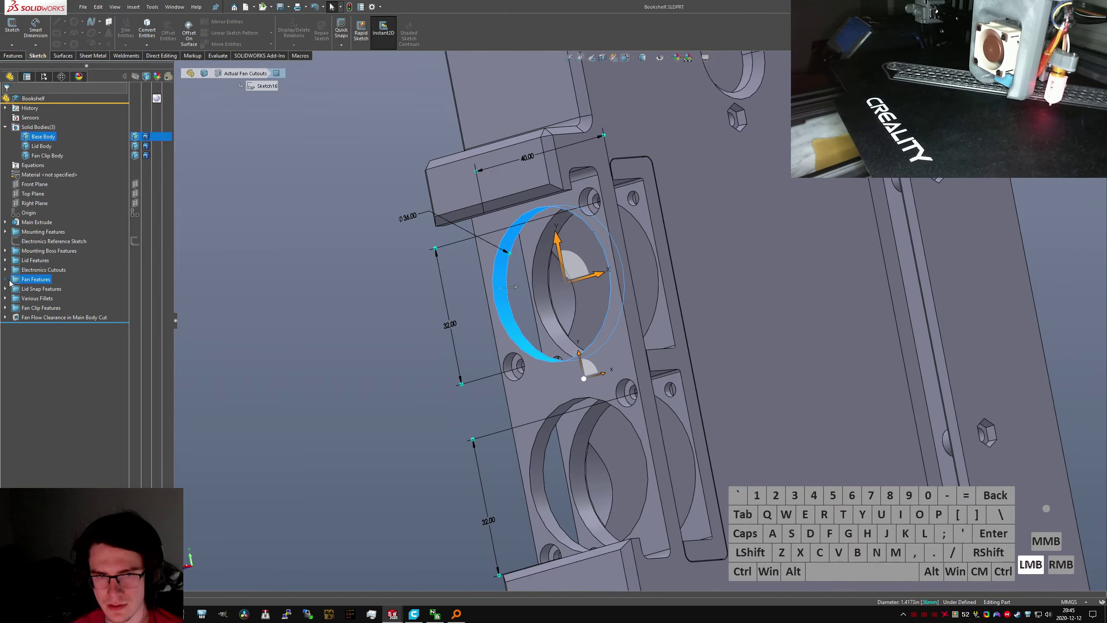
click(48, 298)
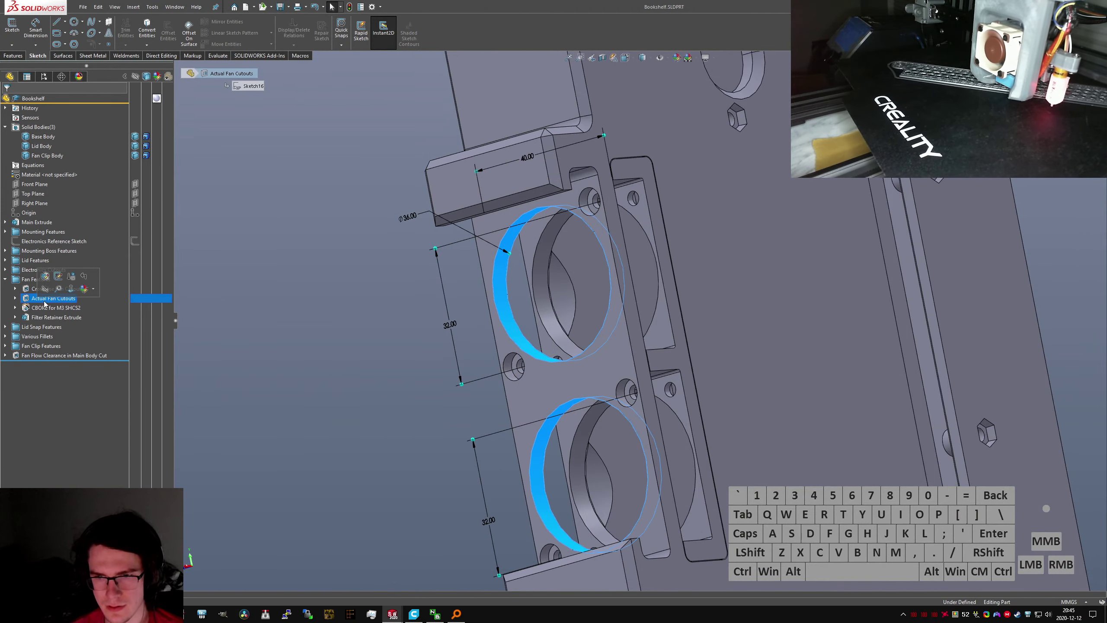
middle_drag(436, 331, 594, 394)
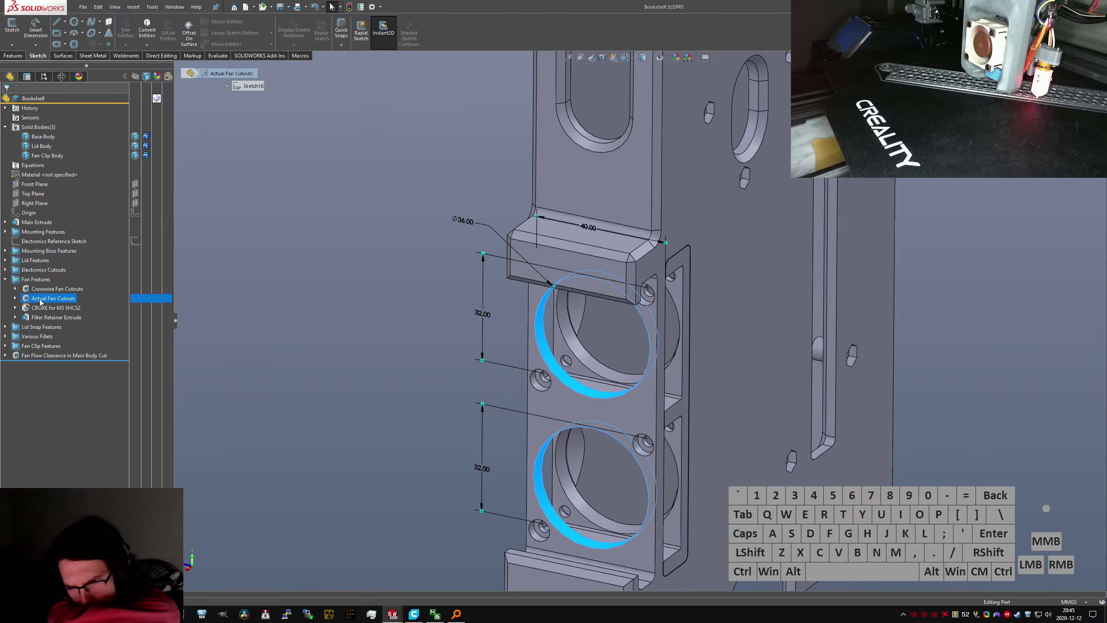
click(468, 222)
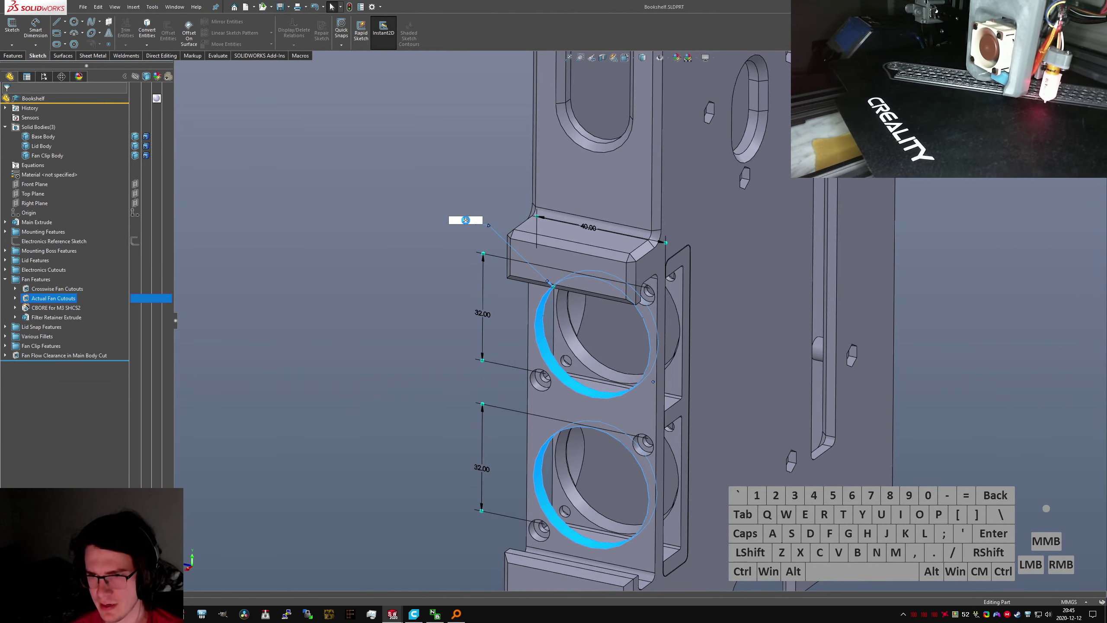
key(Return)
scroll(518, 317, up, 5)
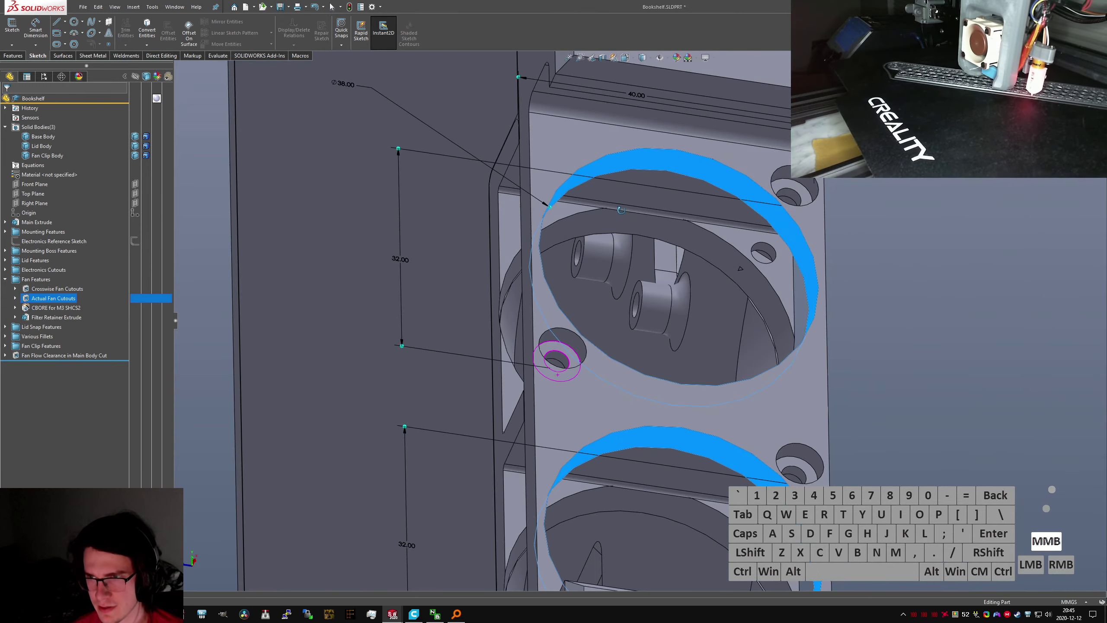
Set the Actual Fan Cutouts diameter to 37 mm and add a 10-degree outward draft to the cut
middle_drag(621, 209, 548, 189)
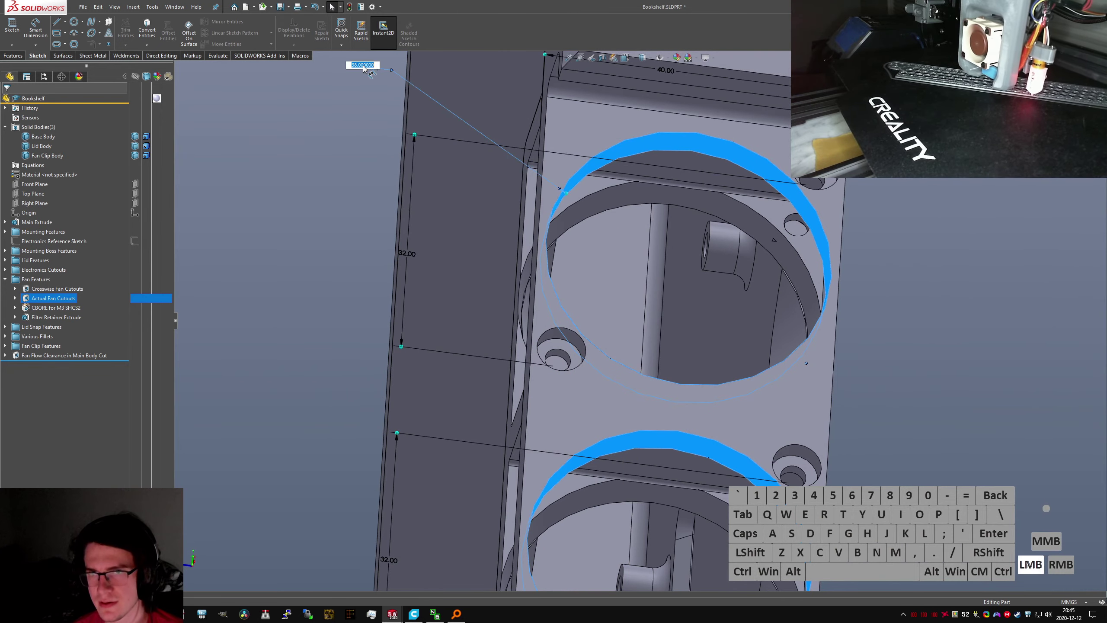
key(Return)
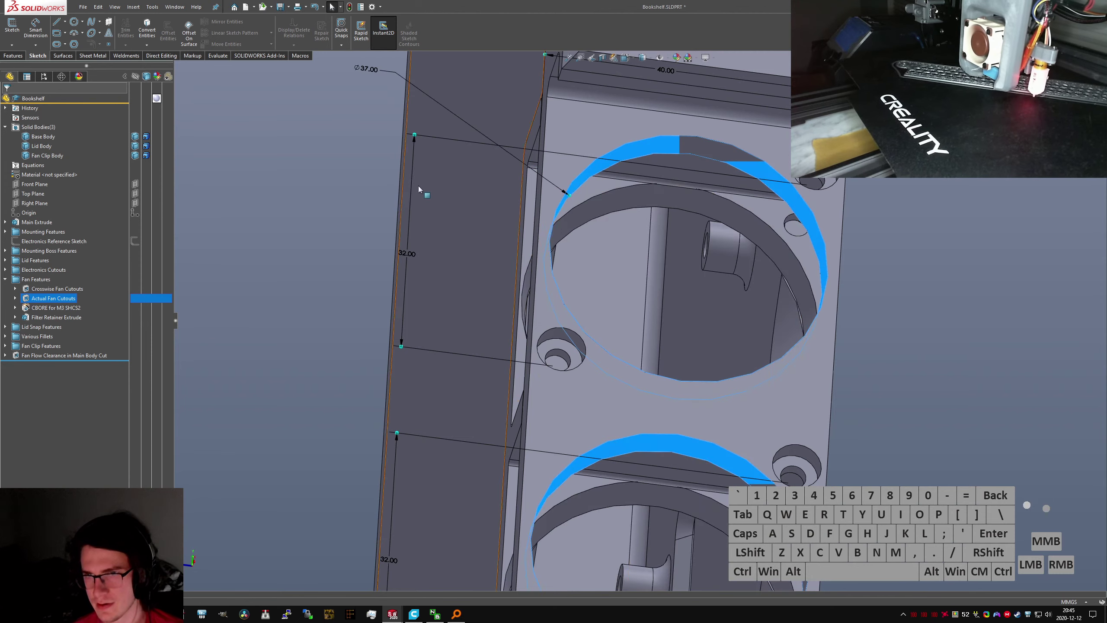
right_click(56, 298)
click(64, 269)
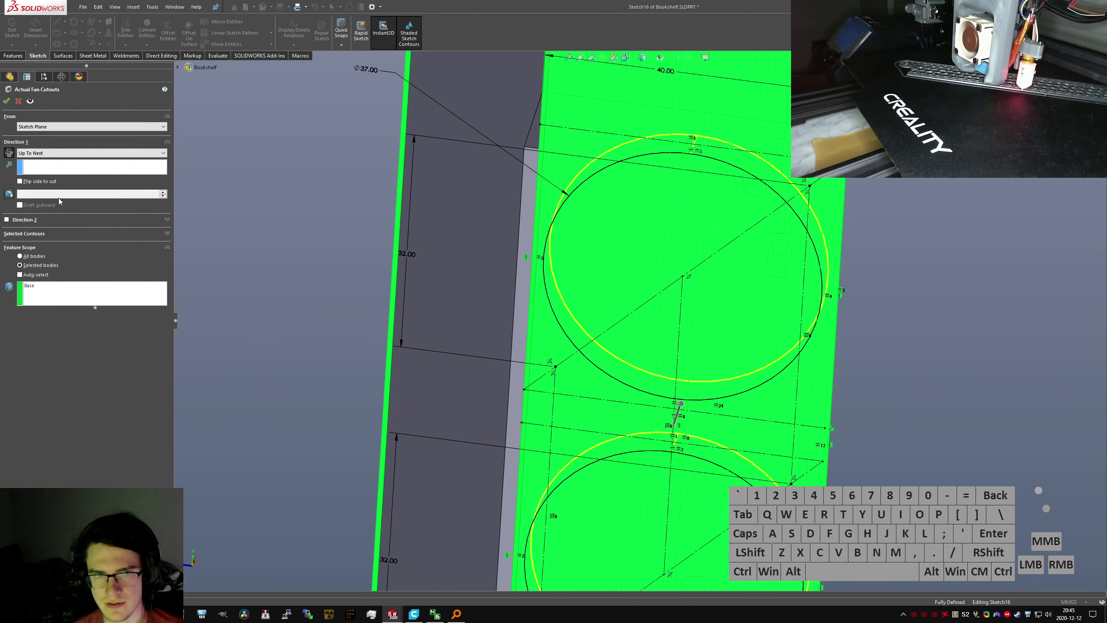
click(13, 194)
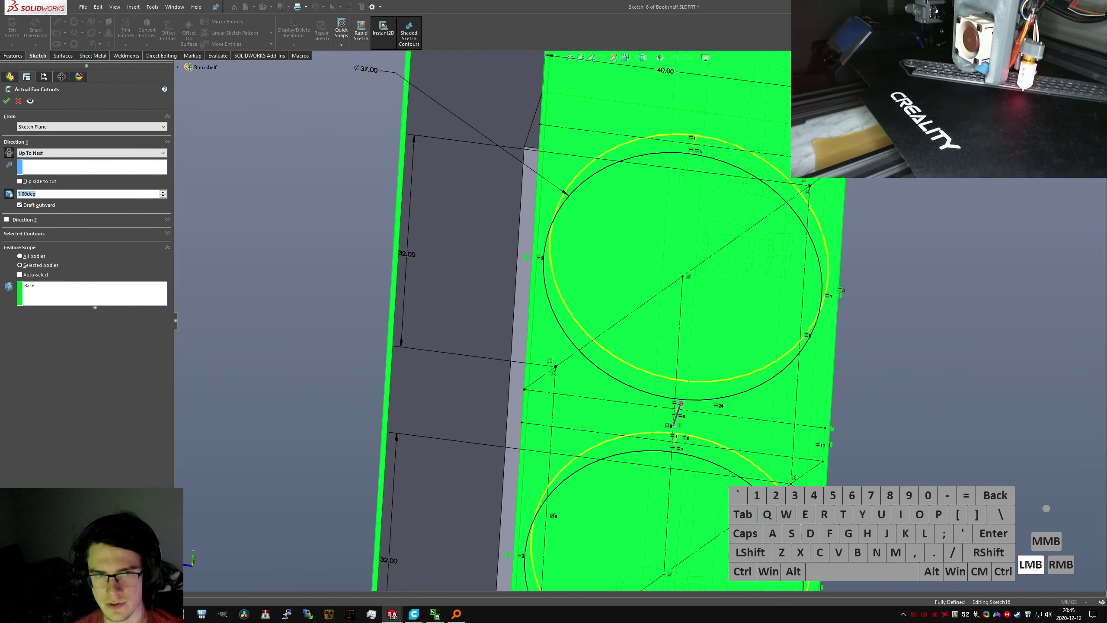
text(10)
key(Return)
click(7, 101)
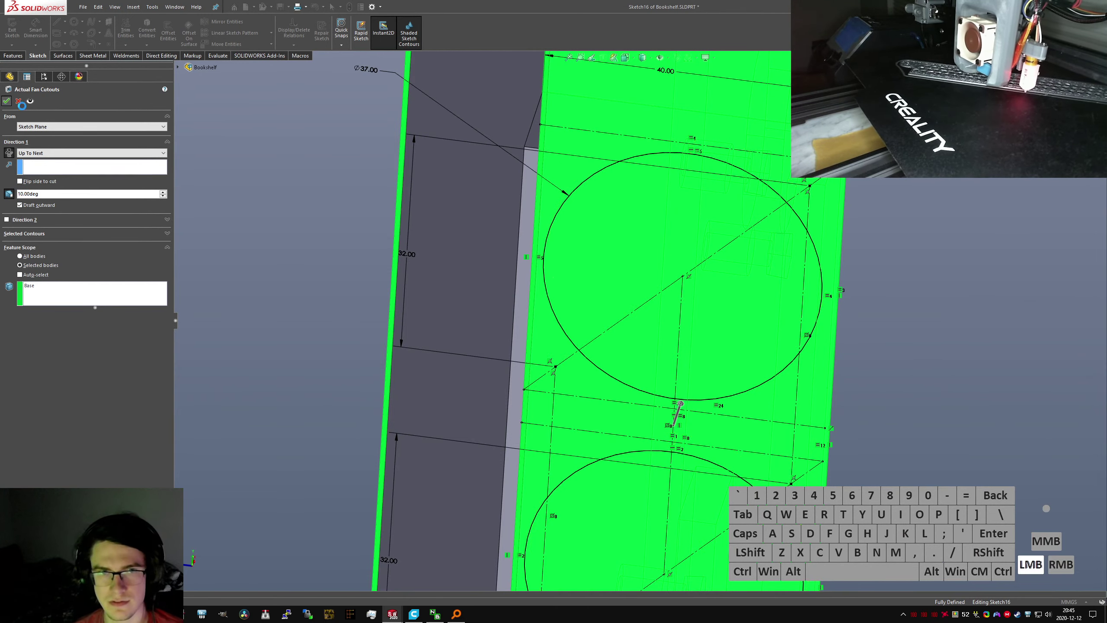
Inspect both edges of the drafted fan cutout and undo the draft
mouse_move(534, 268)
middle_down()
mouse_move(494, 279)
mouse_move(481, 307)
mouse_move(429, 324)
mouse_move(440, 319)
middle_up()
click(551, 291)
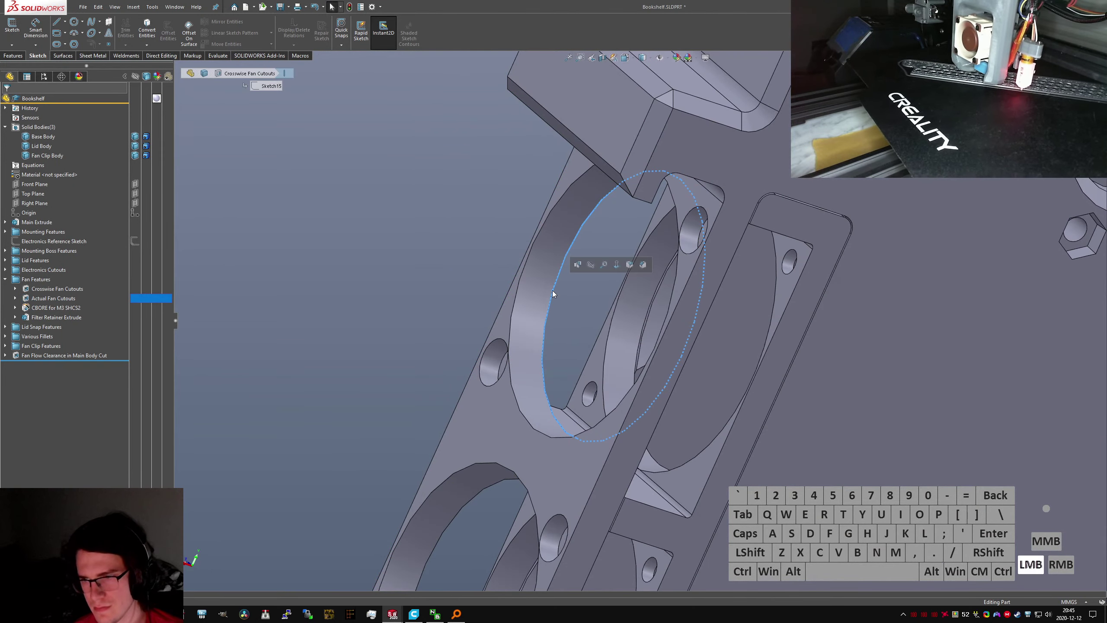
click(512, 305)
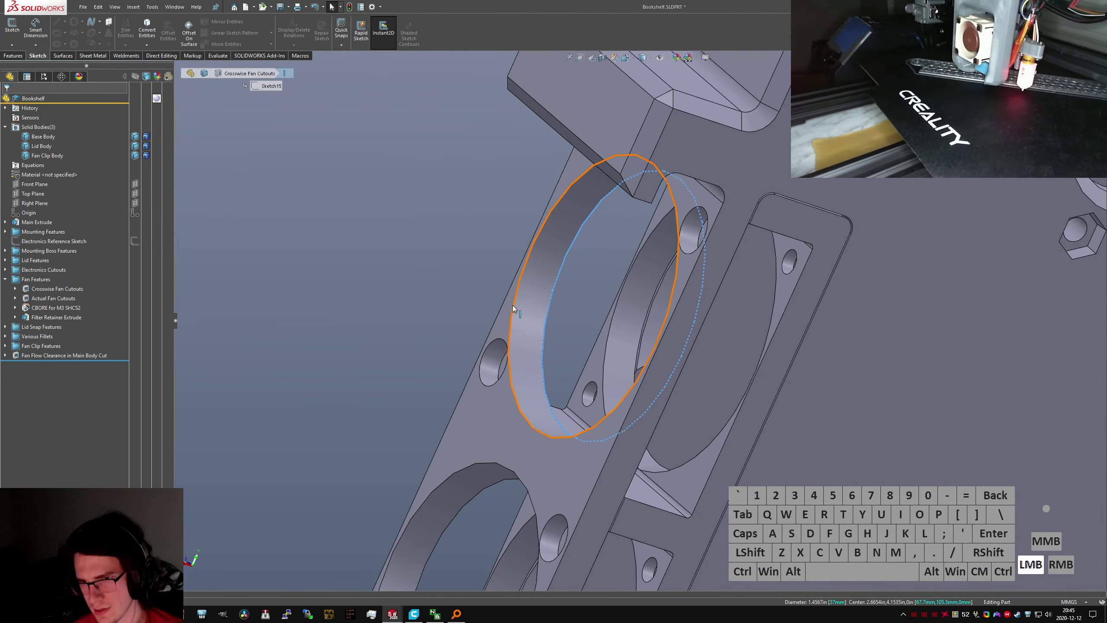
click(484, 300)
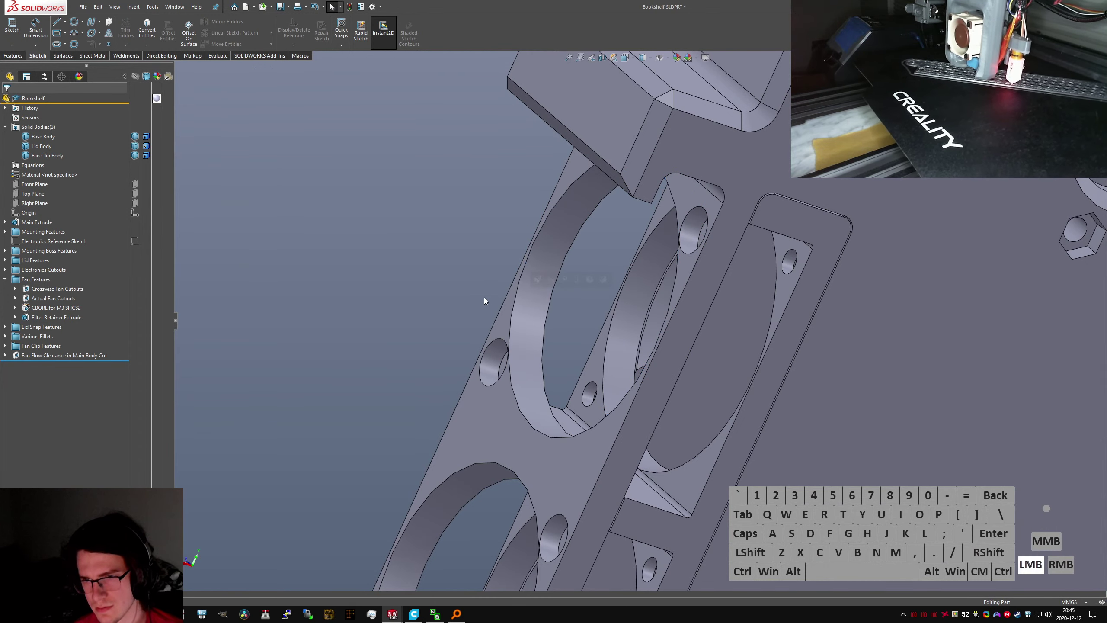
key(ctrl+z)
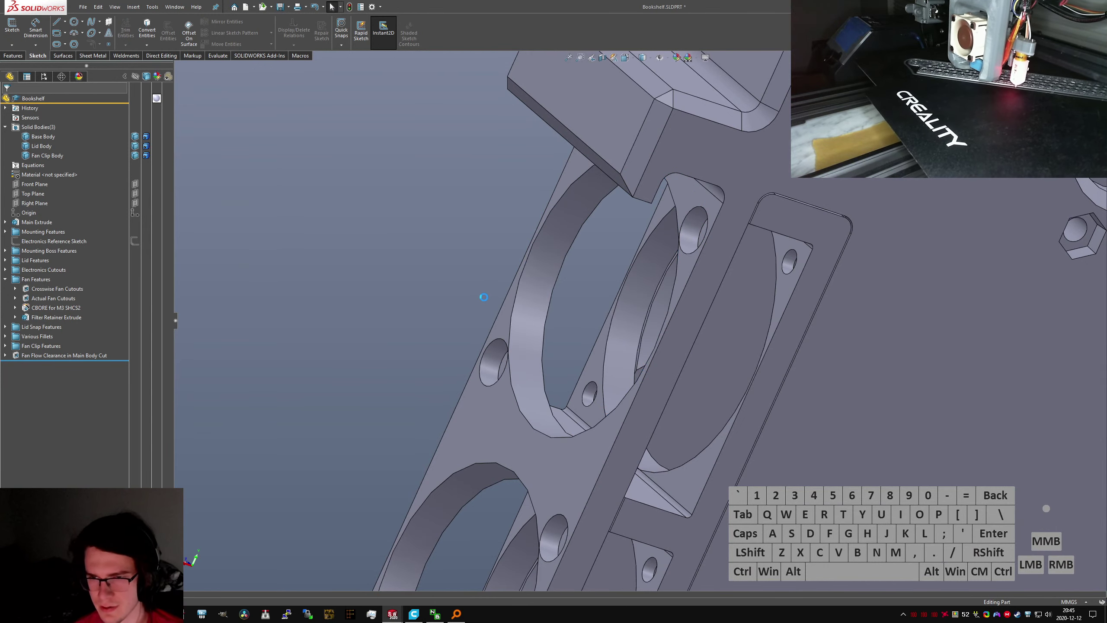
Set the diameter of the Actual Fan Cutouts feature to 38 mm
click(531, 339)
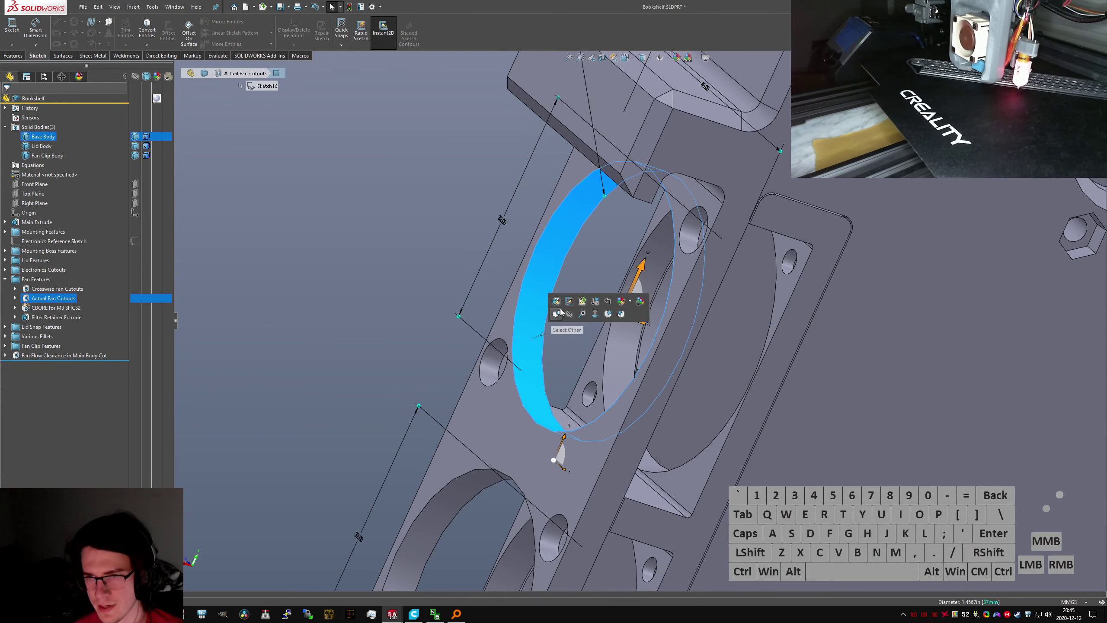
scroll(528, 336, up, 2)
right_click(65, 298)
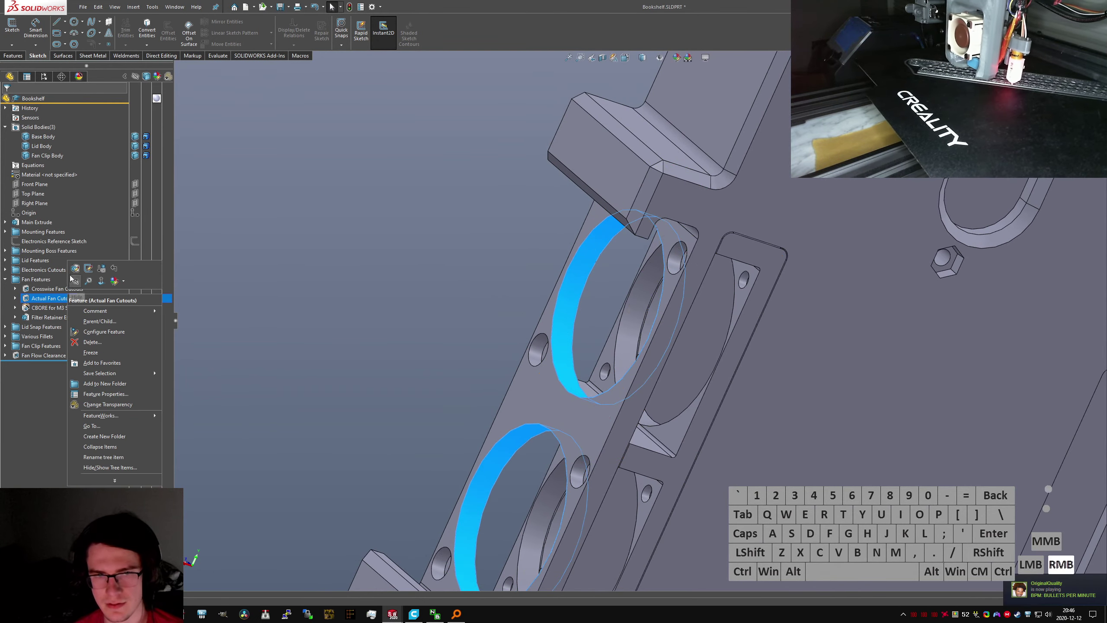
click(70, 270)
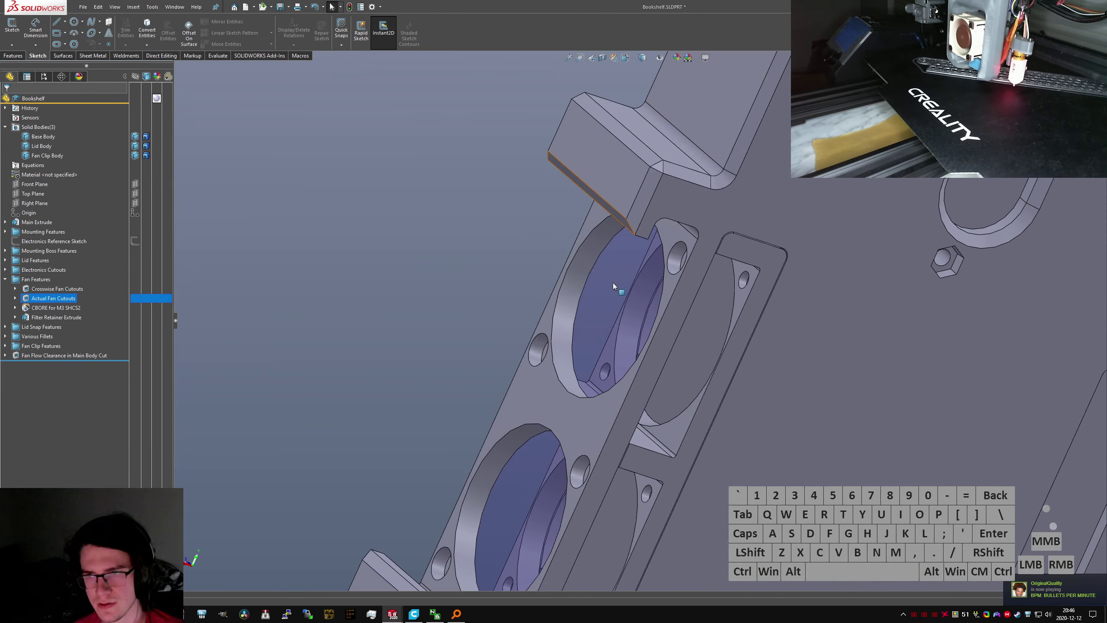
click(584, 268)
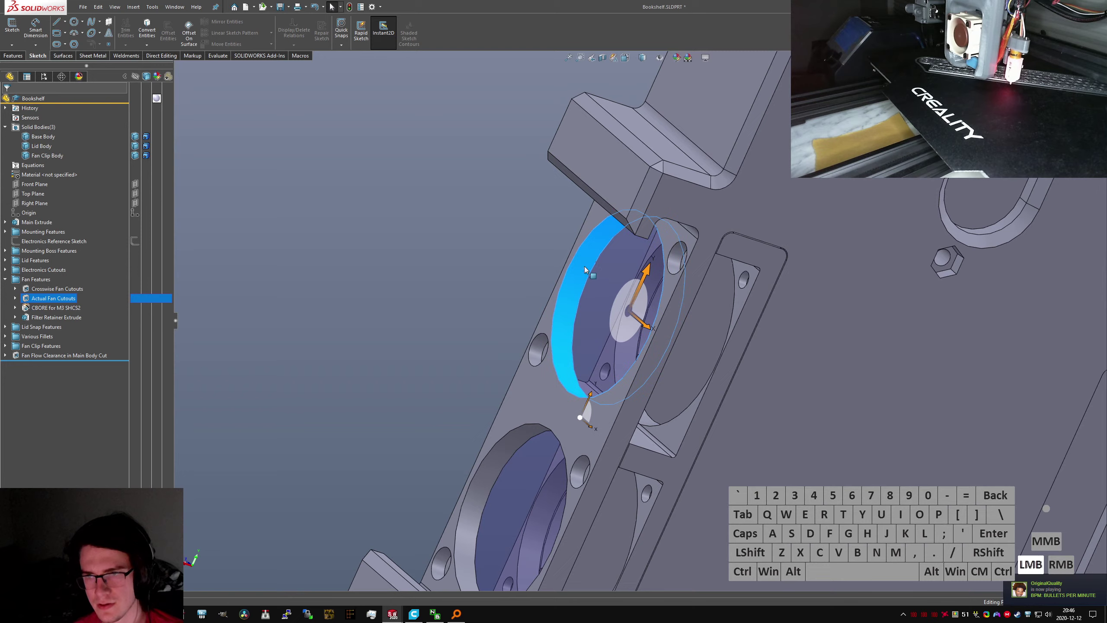
click(589, 115)
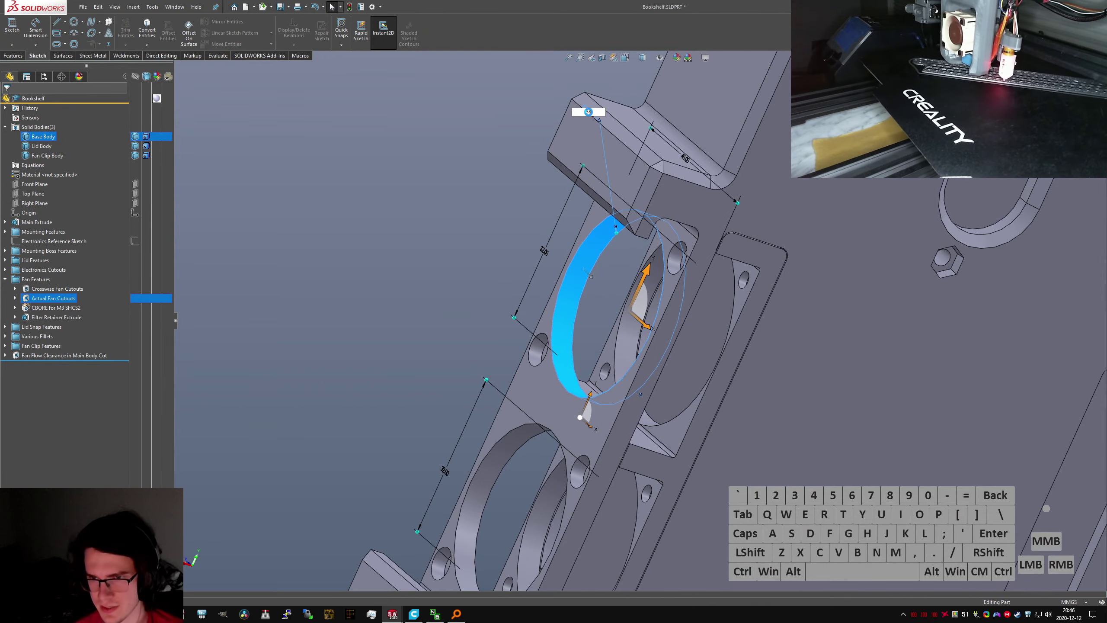
text(38)
key(Return)
Add a 15-degree draft to the Actual Fan Cutouts feature and save the part
scroll(570, 315, down, 2)
click(570, 315)
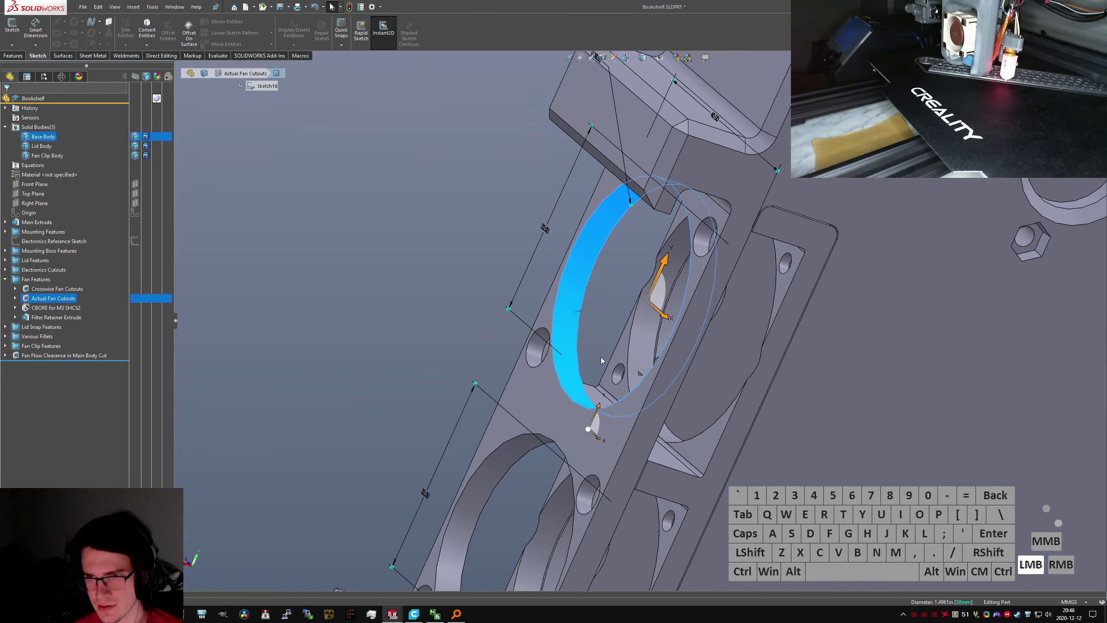
double_click(571, 316)
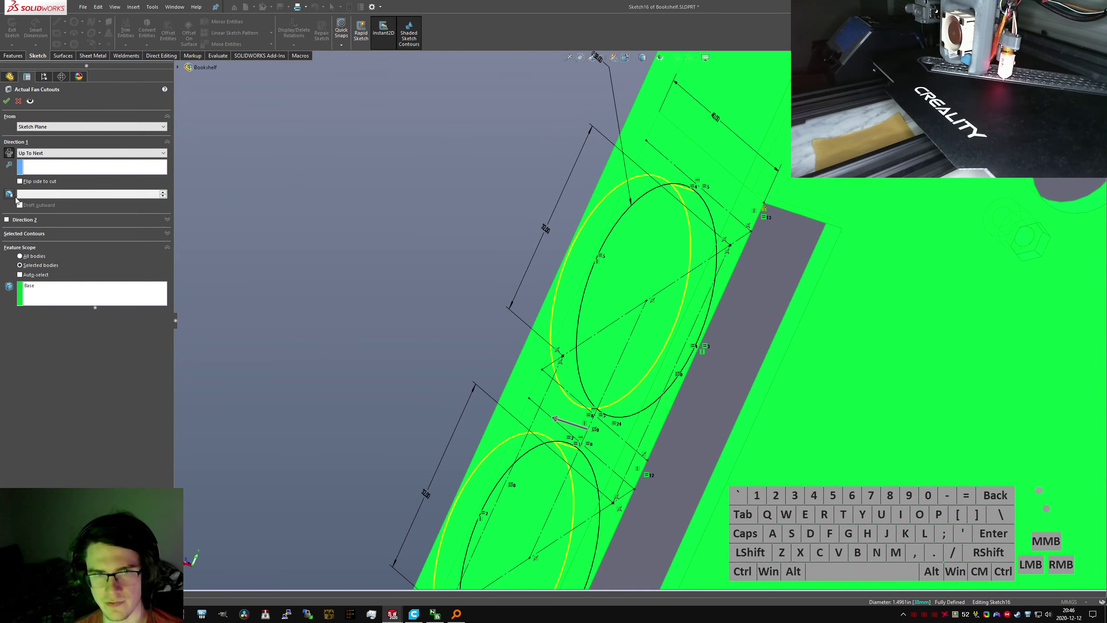
click(8, 193)
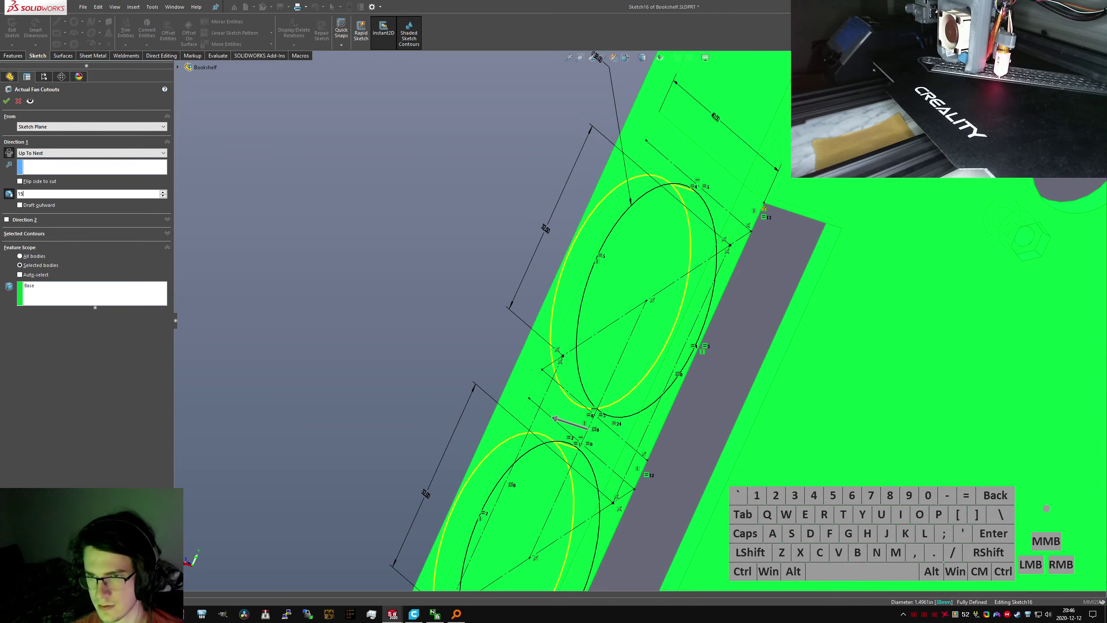
key(Return)
click(7, 100)
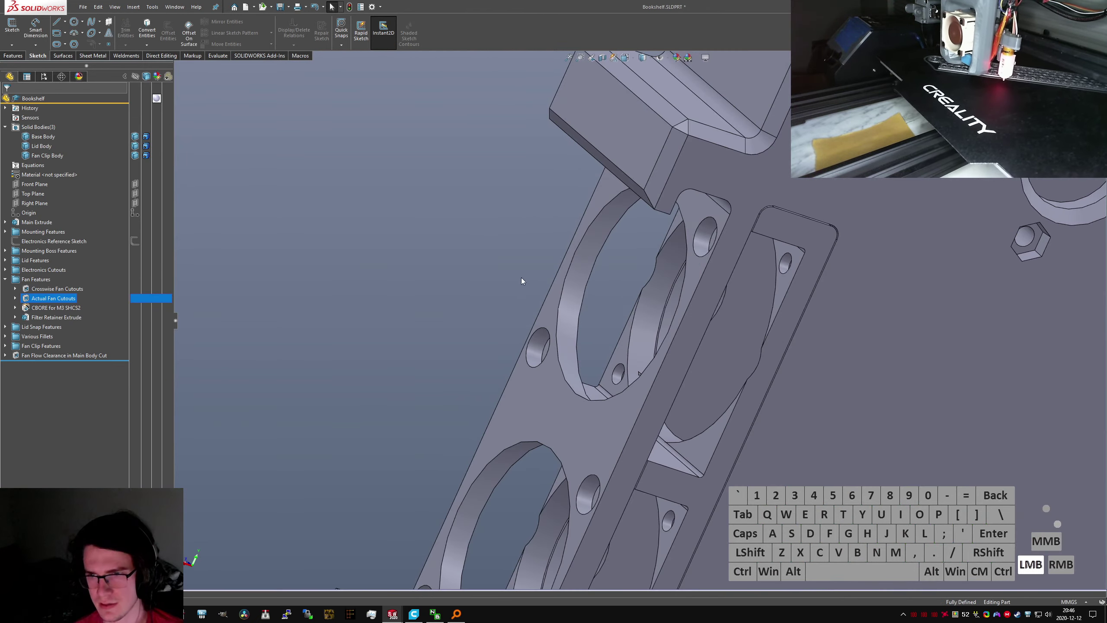
middle_drag(521, 277, 627, 476)
key(ctrl+s)
Examine the drafted fan openings and the flow clearance cut behind them from several angles
middle_drag(571, 342, 493, 151)
scroll(568, 257, down, 4)
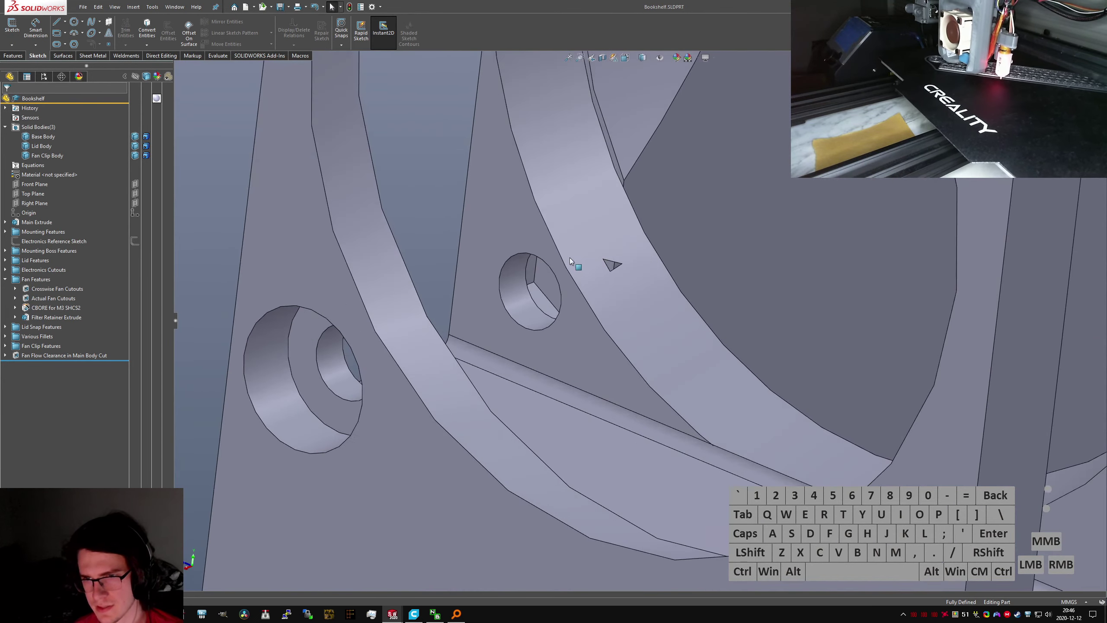
middle_drag(571, 259, 625, 293)
click(617, 297)
scroll(623, 295, up, 5)
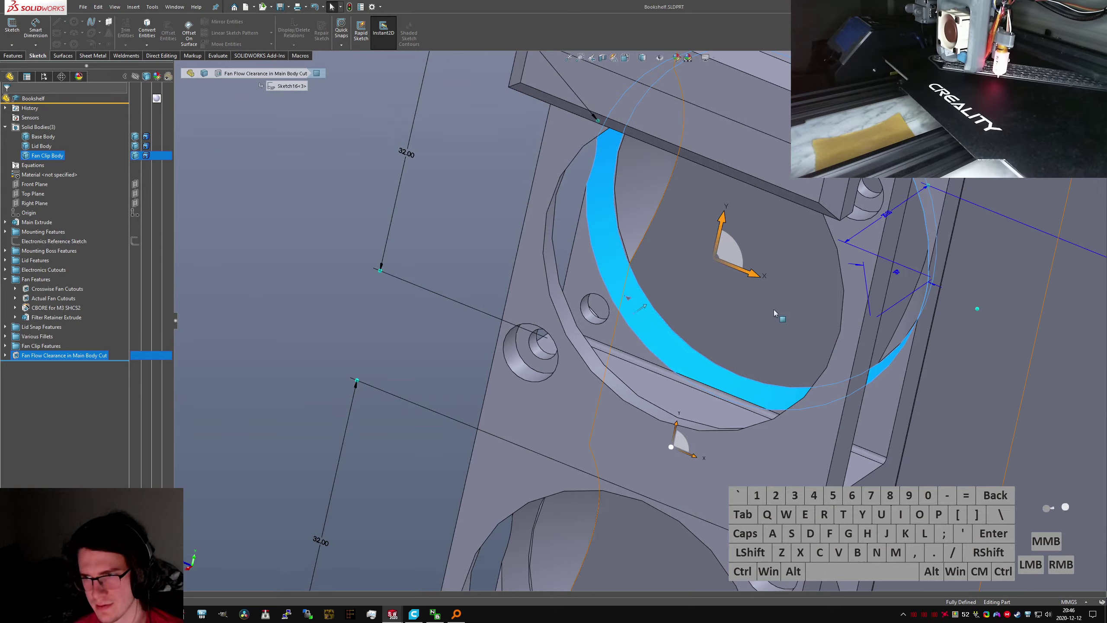
scroll(897, 366, up, 5)
middle_drag(763, 443, 645, 492)
click(457, 435)
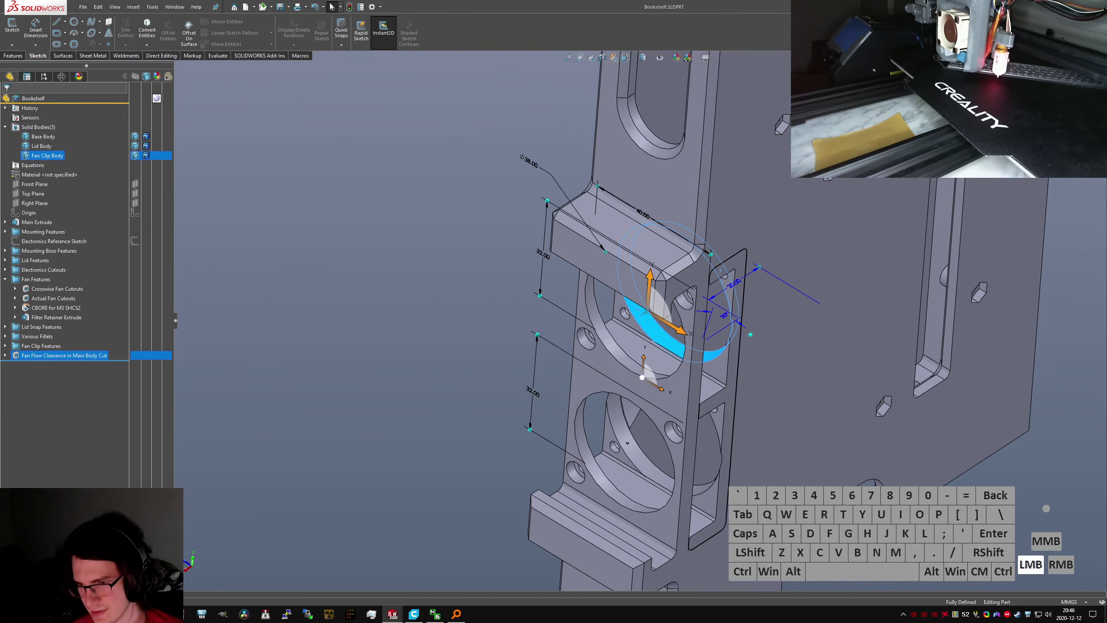
Set the draft angle of the Actual Fan Cutouts to 15 degrees directly on the model and save the part
scroll(614, 380, down, 3)
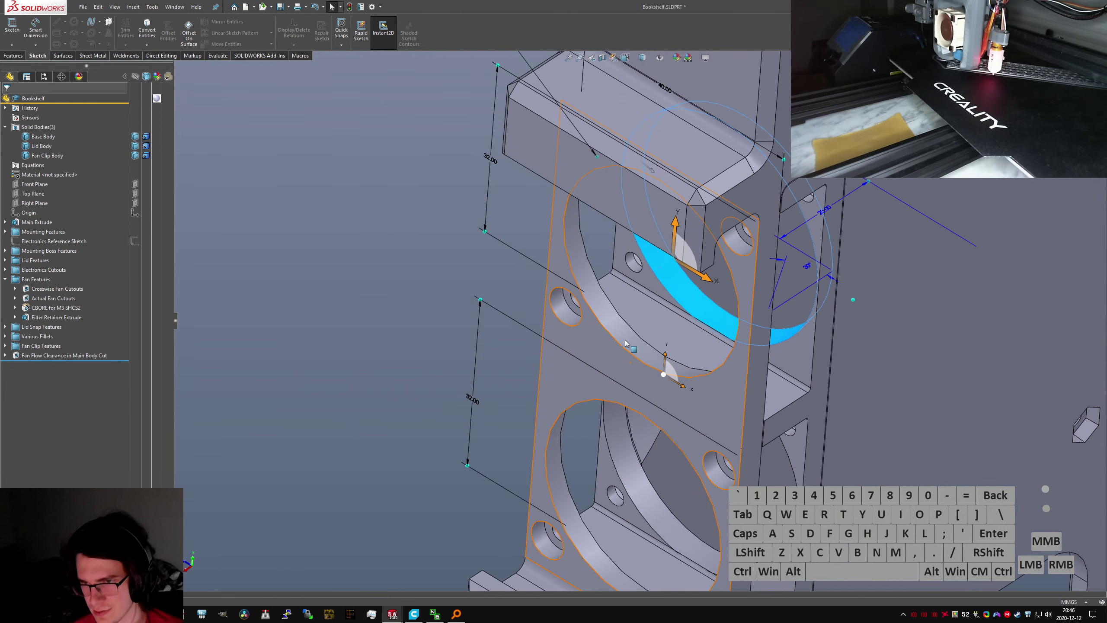
click(632, 327)
click(607, 312)
scroll(639, 320, up, 2)
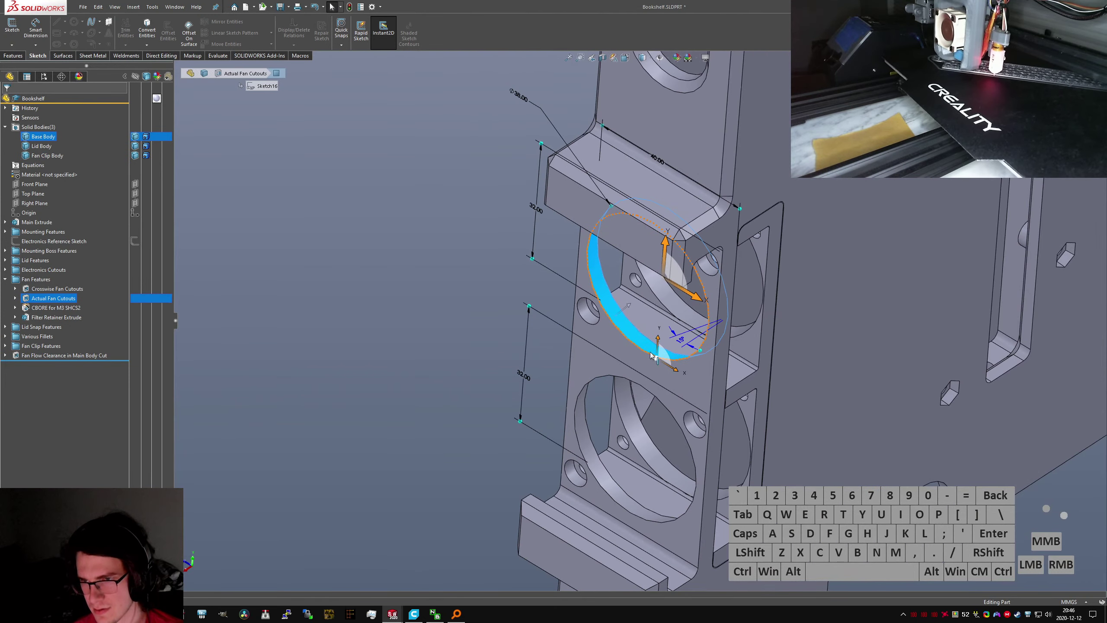
click(676, 341)
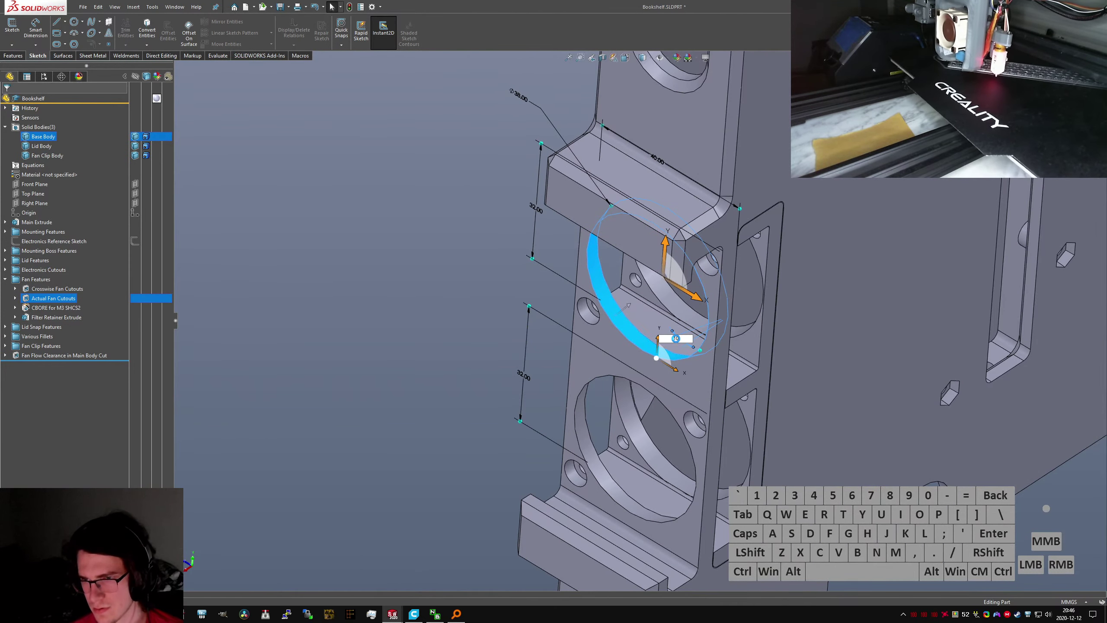
click(687, 347)
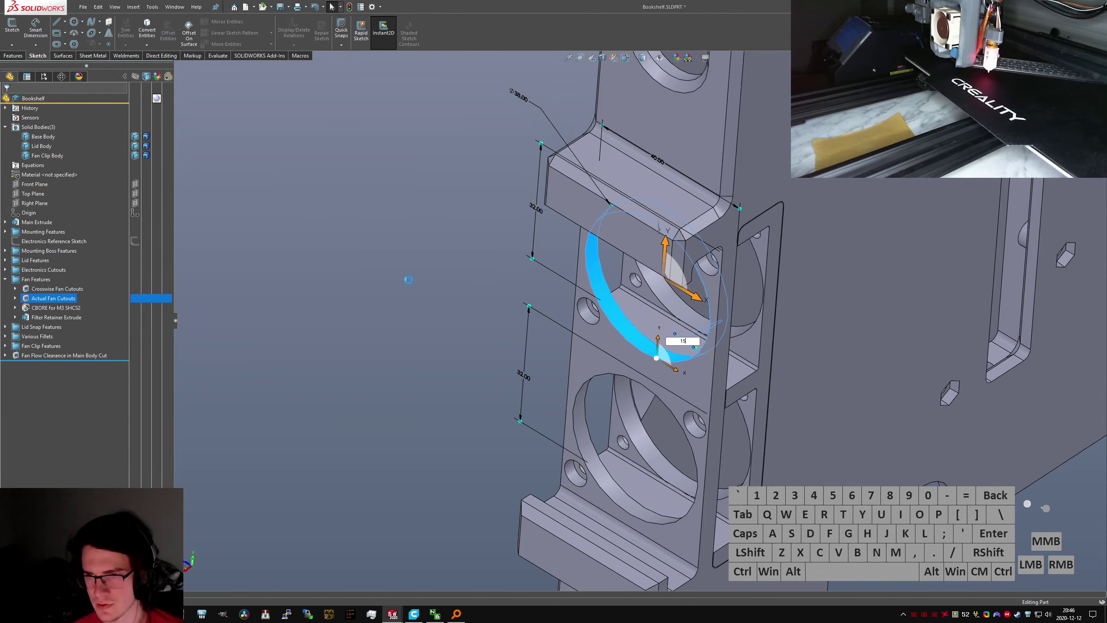
click(440, 271)
key(ctrl+s)
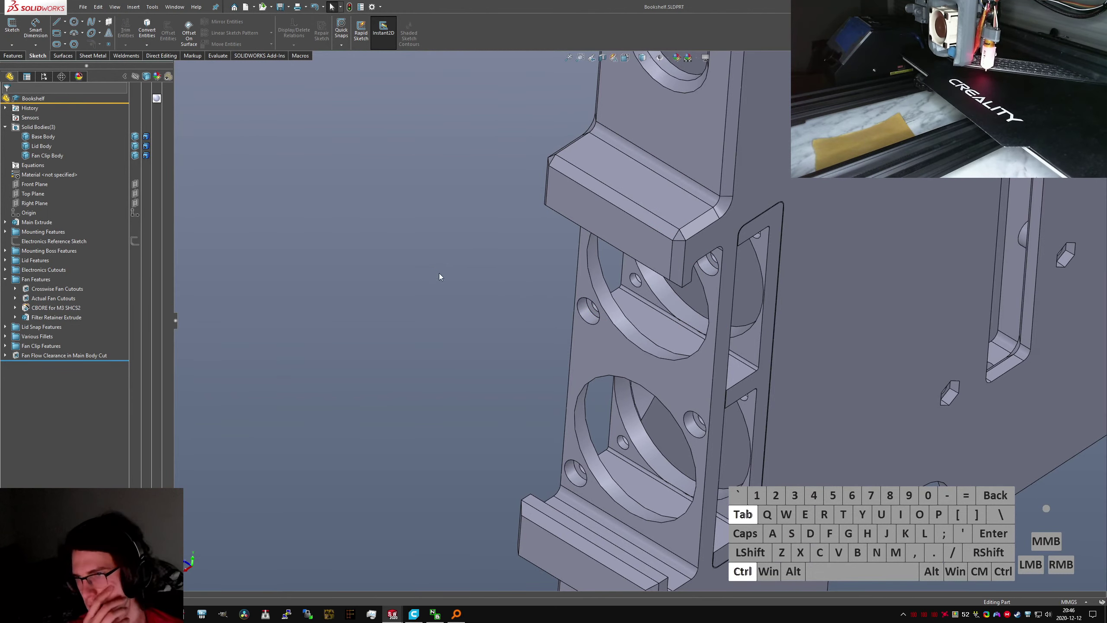
Switch to the Top Level assembly and examine how the flow clearance cut meets the mock fan and the drafted cutouts
key(ctrl+Tab)
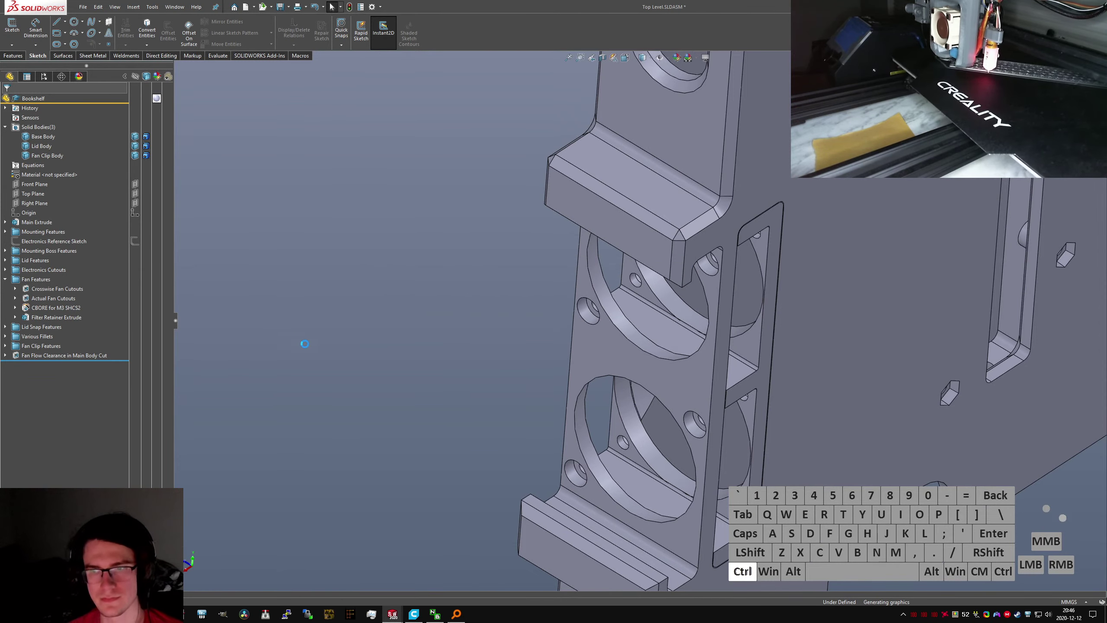
key(ctrl+5)
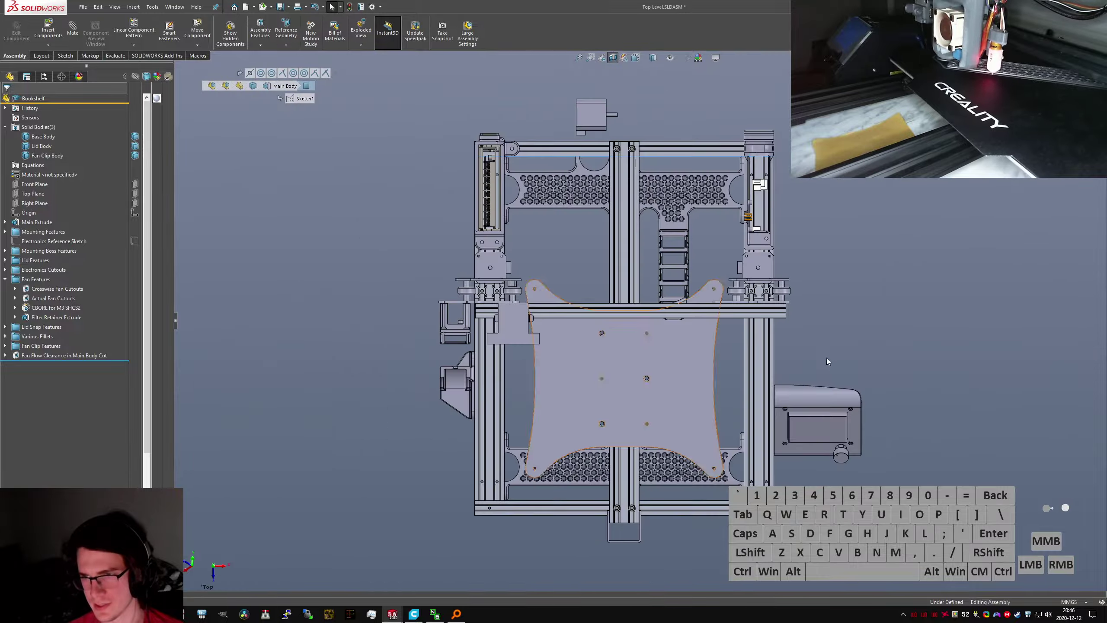
click(746, 127)
scroll(769, 96, down, 7)
middle_drag(767, 322, 695, 388)
scroll(593, 204, down, 4)
scroll(695, 387, down, 3)
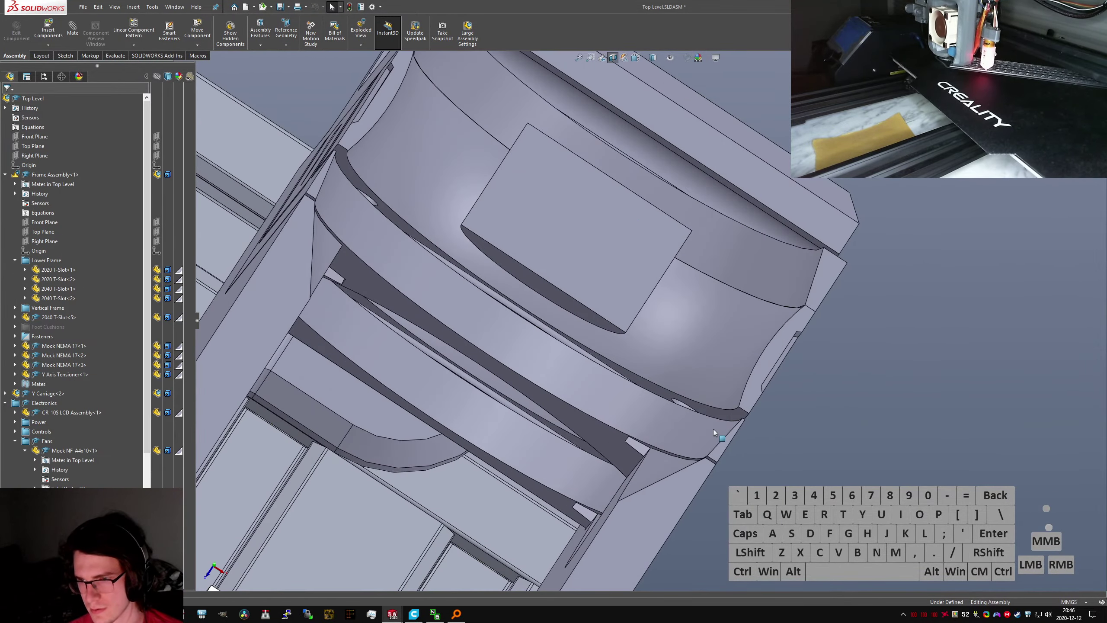
middle_drag(713, 431, 716, 455)
click(700, 439)
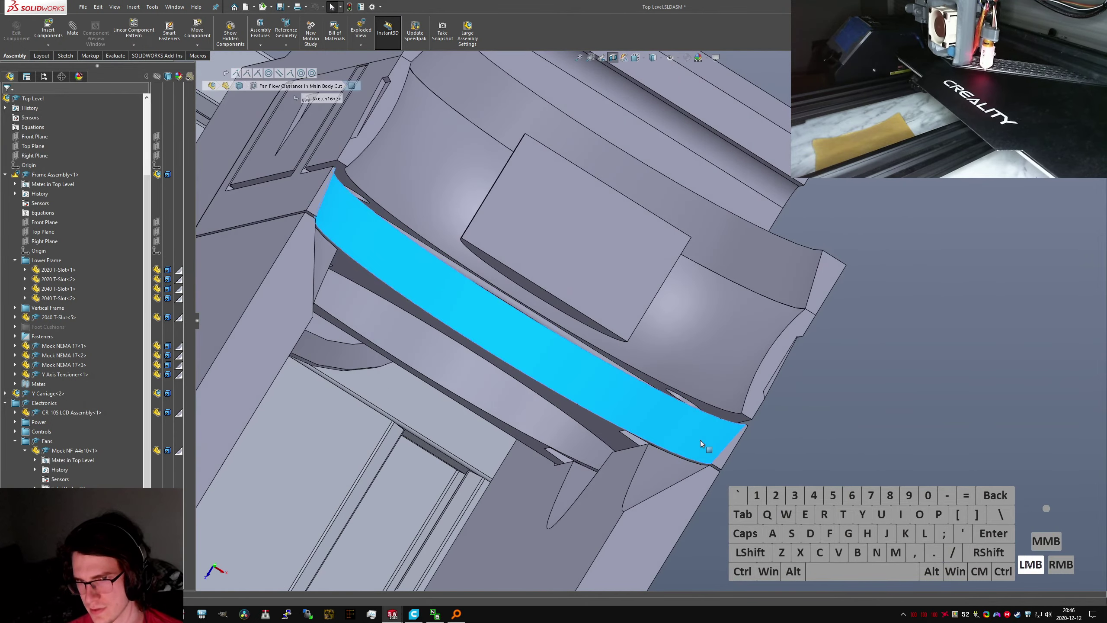
scroll(670, 428, up, 3)
scroll(657, 378, down, 3)
middle_drag(657, 379, 637, 343)
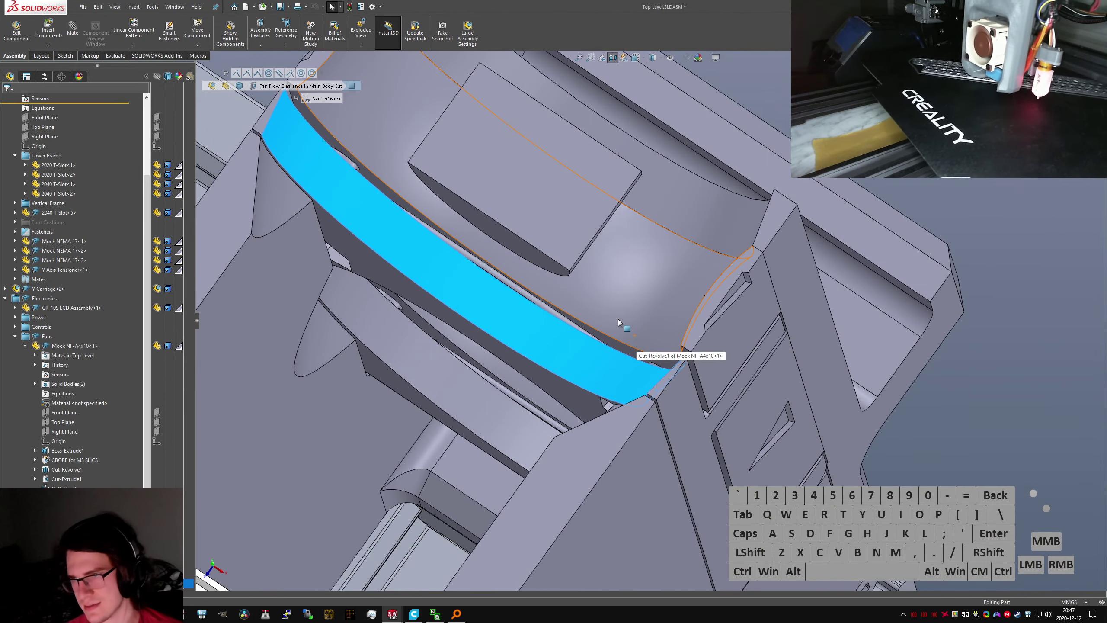
Switch to the Bookshelf part and select the inner face of the fan flow clearance cut behind the upper fan opening
key(ctrl+Tab)
scroll(645, 275, down, 4)
middle_drag(645, 272, 623, 211)
click(624, 209)
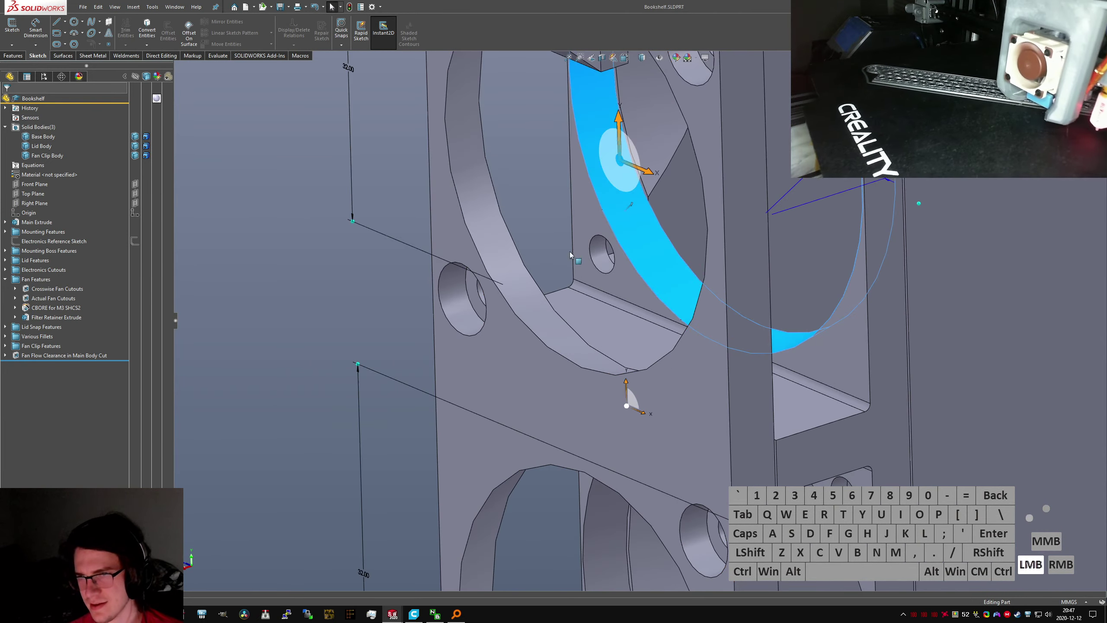
scroll(606, 266, up, 2)
middle_drag(615, 271, 637, 256)
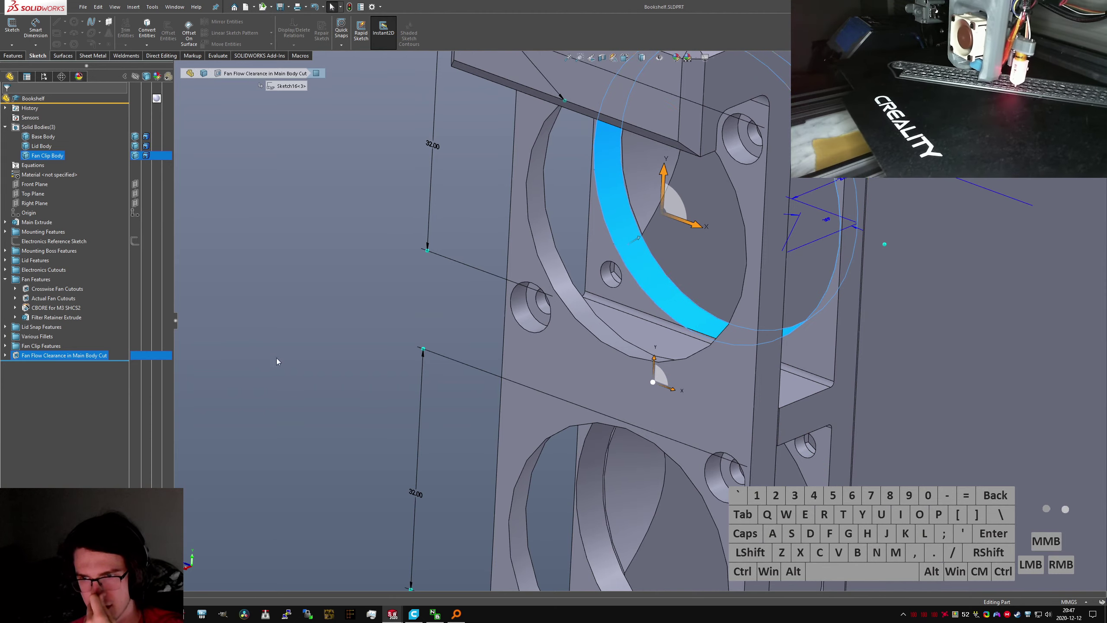
Edit the Fan Flow Clearance in Main Body Cut feature and turn off its Direction 2 draft
scroll(714, 396, down, 7)
right_click(38, 357)
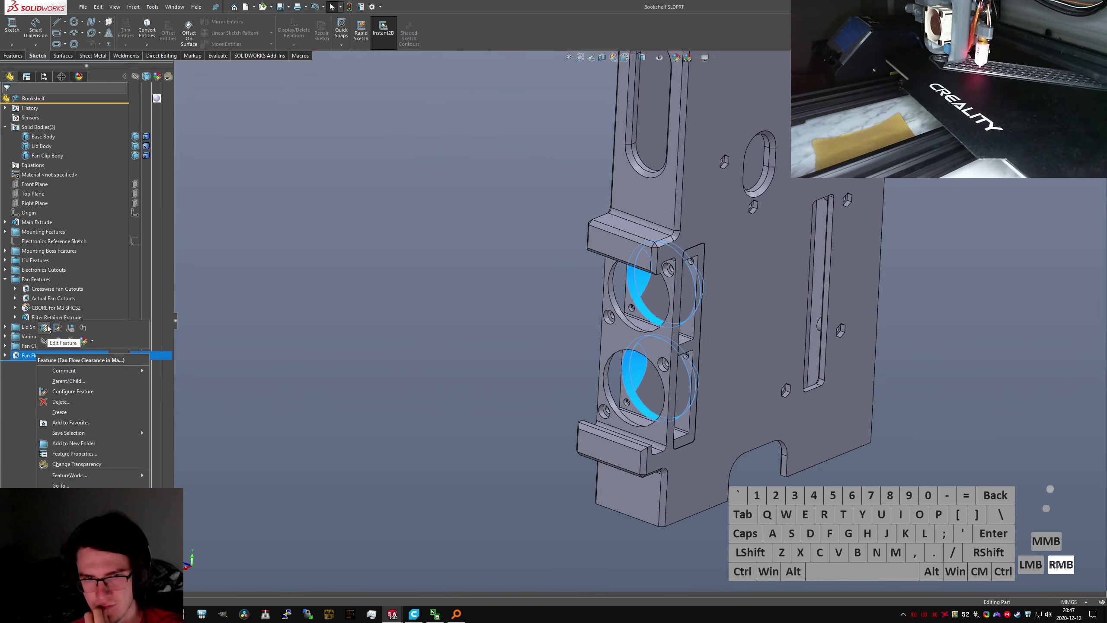
click(54, 331)
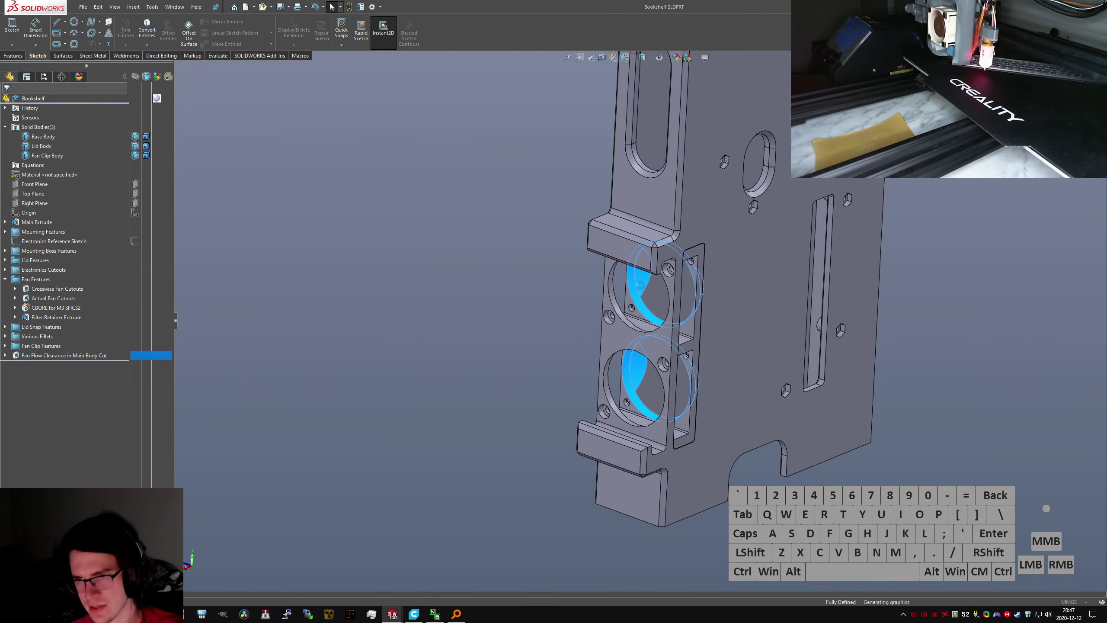
scroll(624, 311, up, 7)
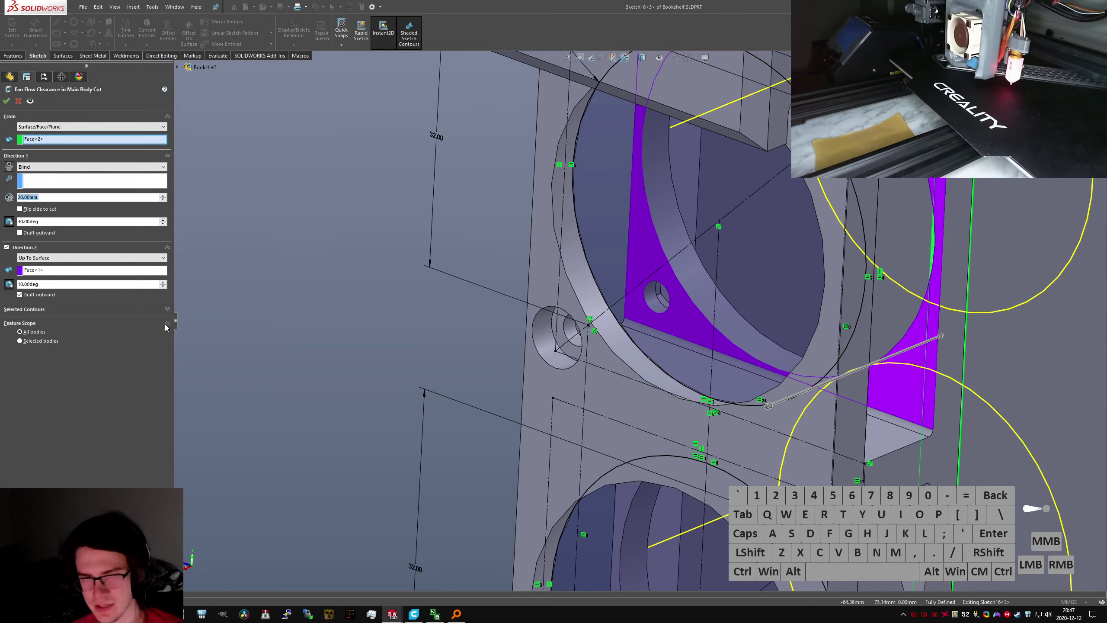
click(8, 283)
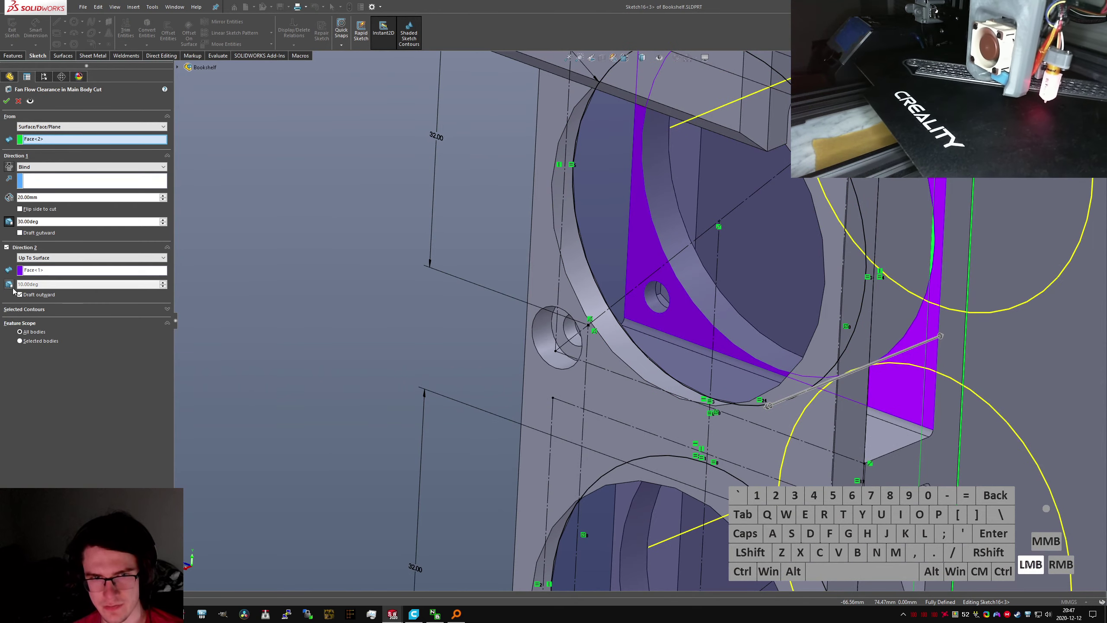
click(7, 101)
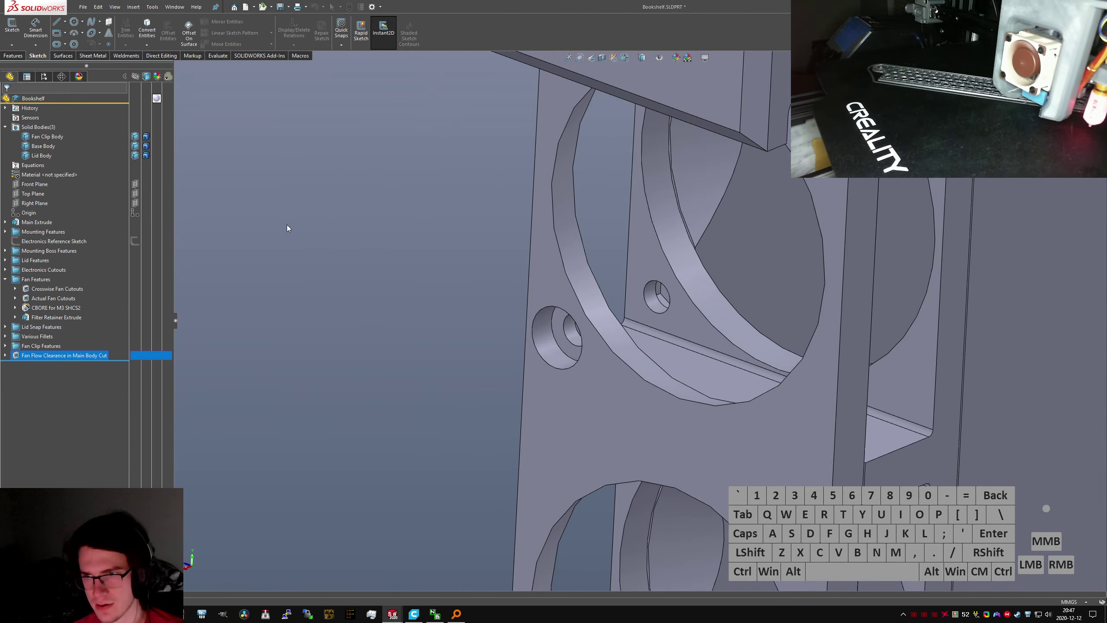
Disable Direction 2 of the Fan Flow Clearance in Main Body Cut feature and save the part
click(57, 355)
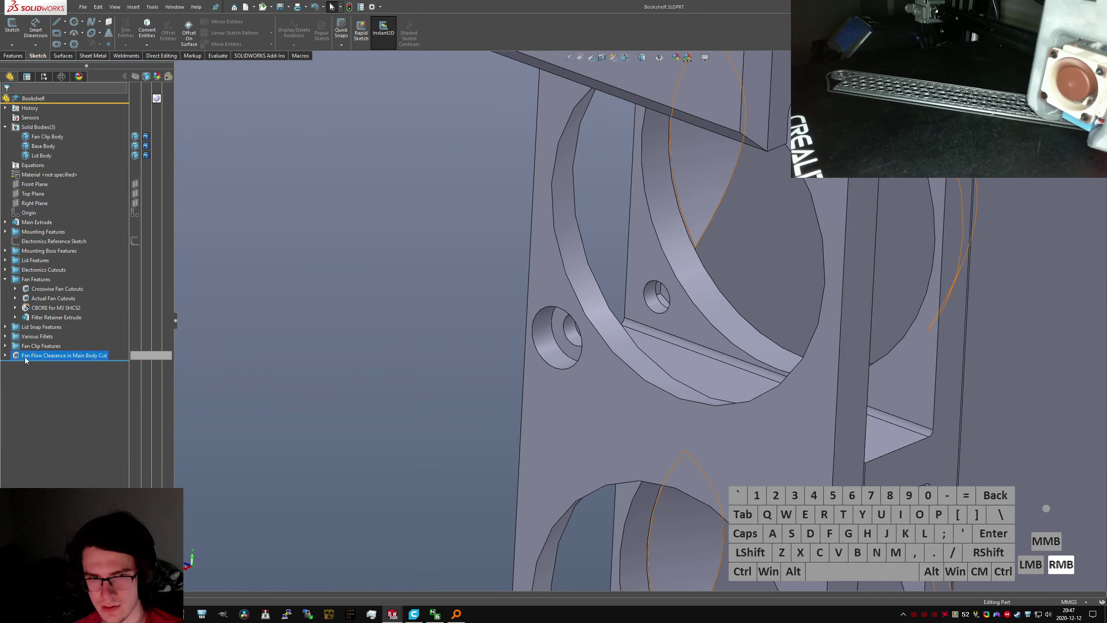
click(52, 343)
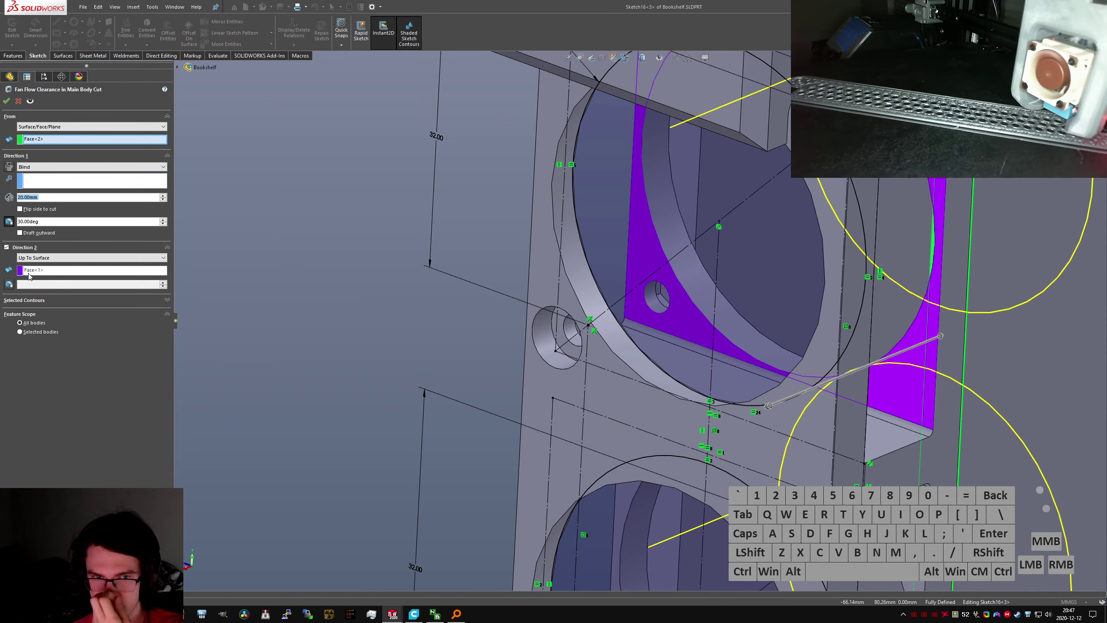
click(6, 101)
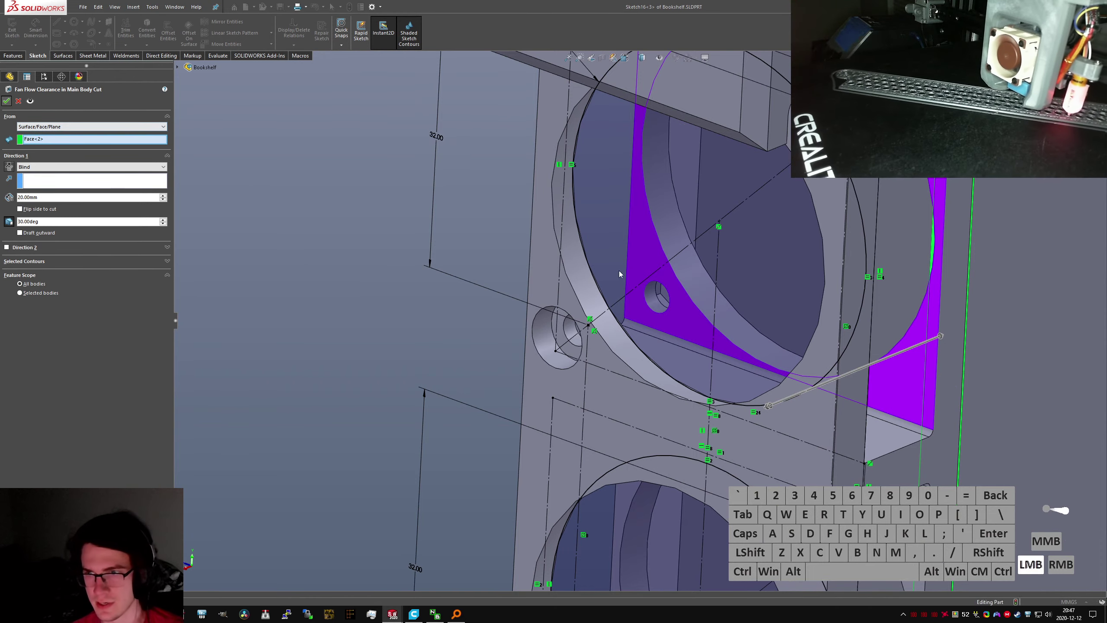
click(283, 253)
key(ctrl+s)
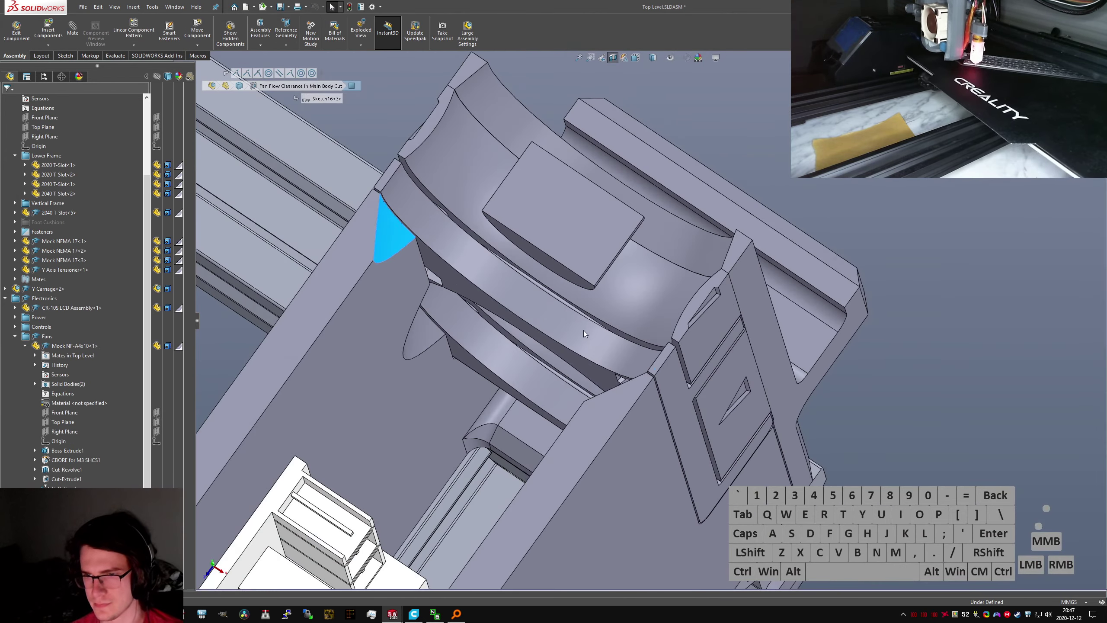
Examine the clearance cut around the mock fan in the Top Level assembly, finishing in the standard top view
scroll(583, 330, up, 1)
click(766, 283)
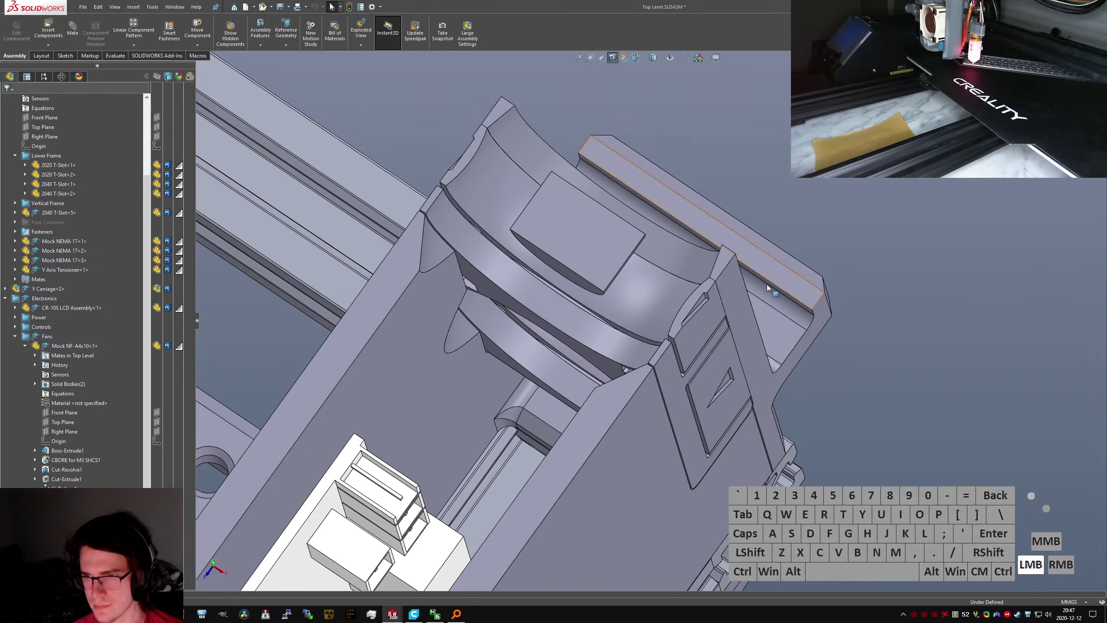
scroll(736, 286, down, 3)
middle_drag(701, 296, 700, 352)
key(ctrl+5)
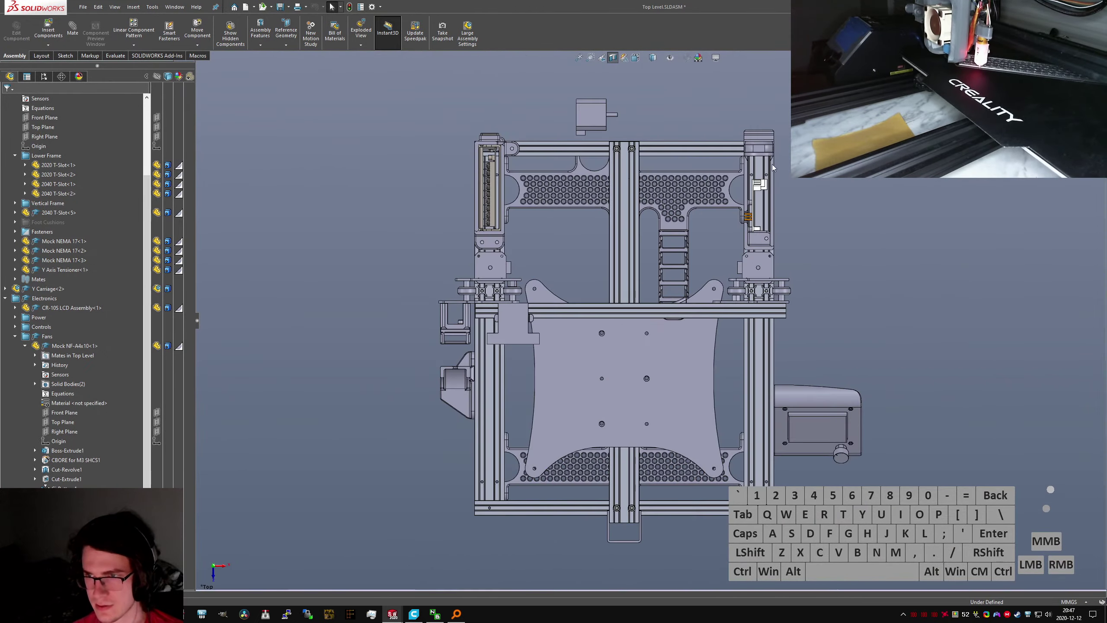
Highlight the sectioned enclosure wall faces on both sides of the fan and examine the wall profile at the clearance cut
scroll(759, 192, down, 8)
ctrl+click(756, 188)
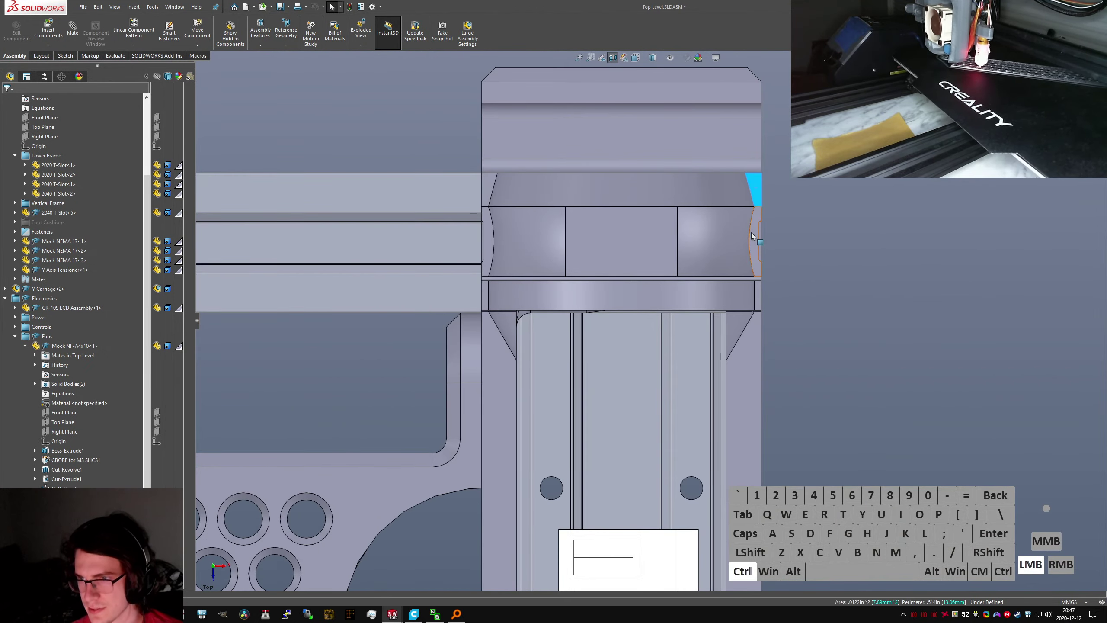
ctrl+click(751, 233)
ctrl+click(757, 296)
ctrl+click(748, 349)
ctrl+click(498, 361)
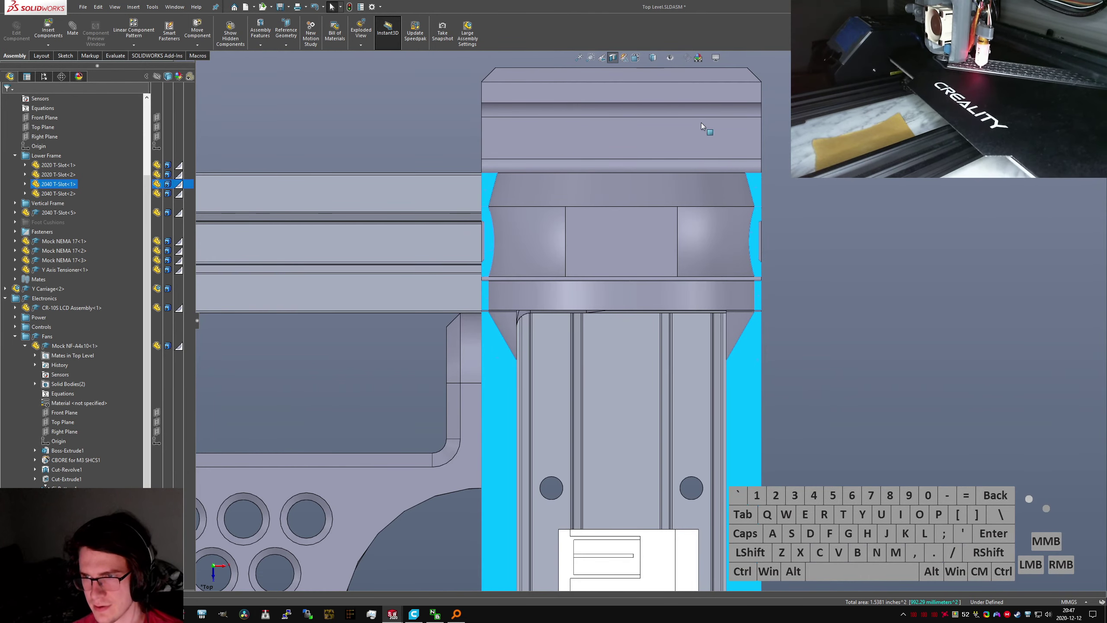
click(745, 327)
middle_drag(717, 336, 353, 240)
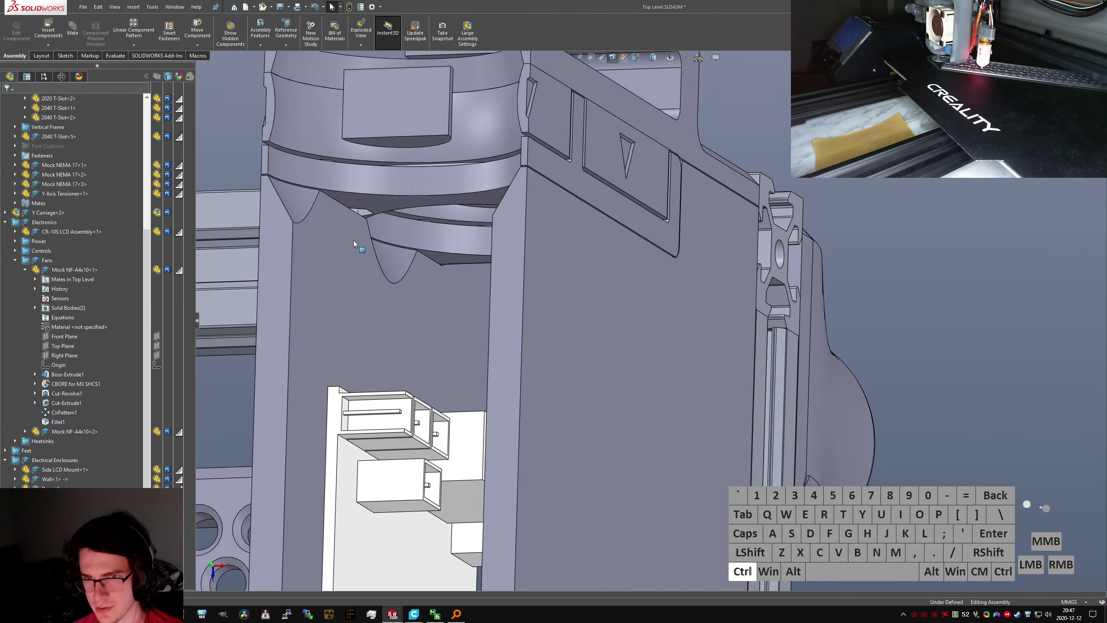
Switch to the Bookshelf part, edit the fan flow clearance cut's draft angle directly on the model, and save the part
key(ctrl+Tab)
click(692, 196)
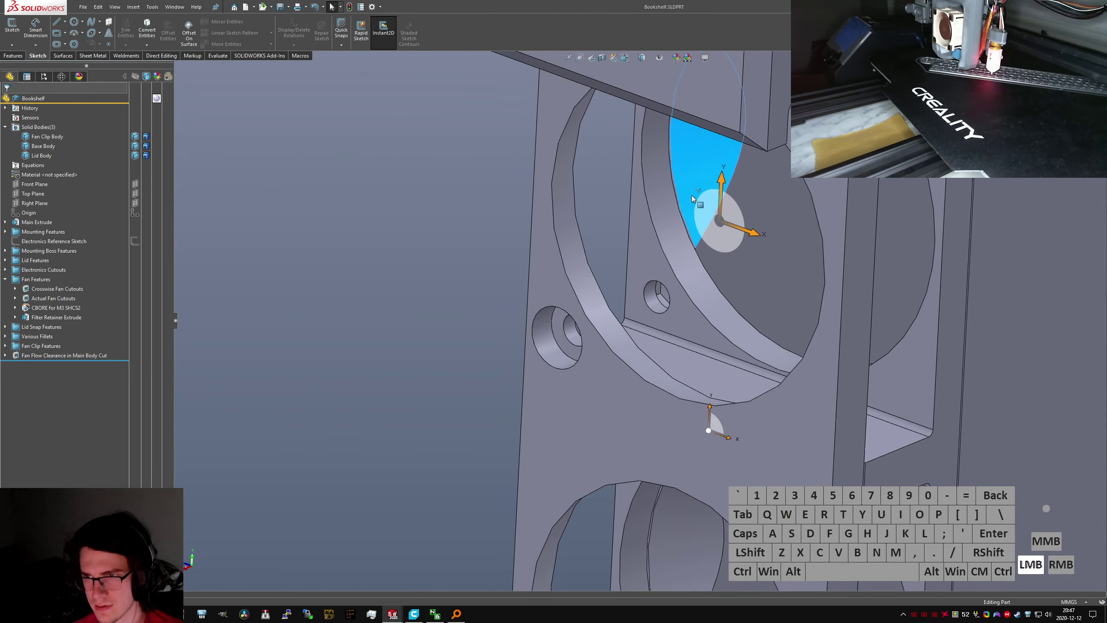
scroll(692, 196, up, 5)
middle_drag(692, 196, 711, 258)
click(752, 253)
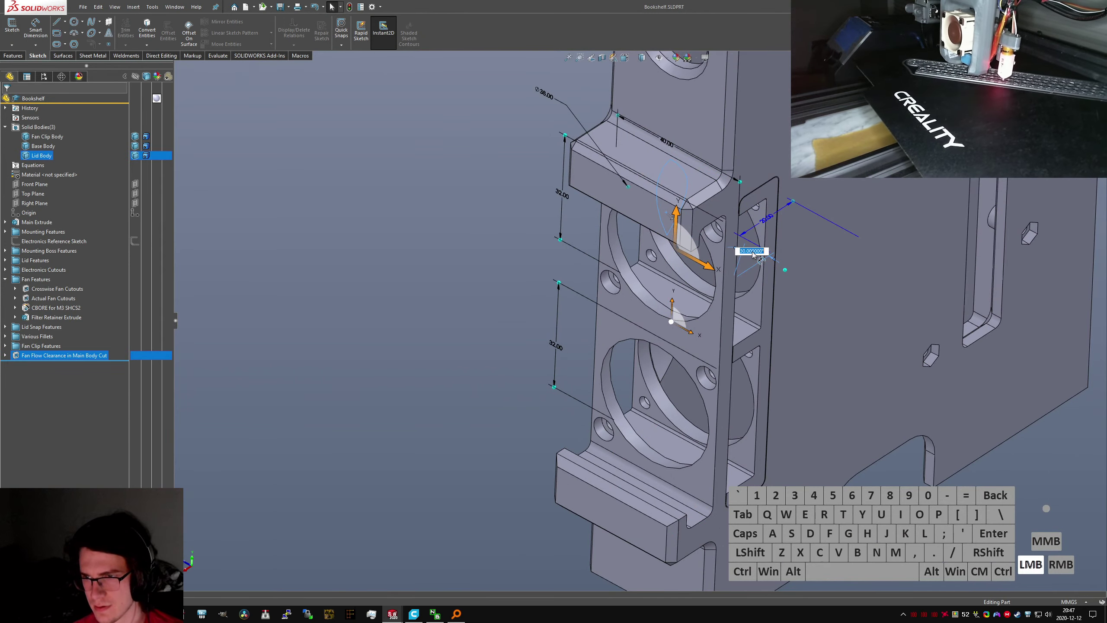
key(Return)
middle_drag(773, 258, 466, 229)
key(ctrl+s)
Return to the Top Level assembly and check how the clearance cut tapers into the enclosure walls below the fan
key(ctrl+Tab)
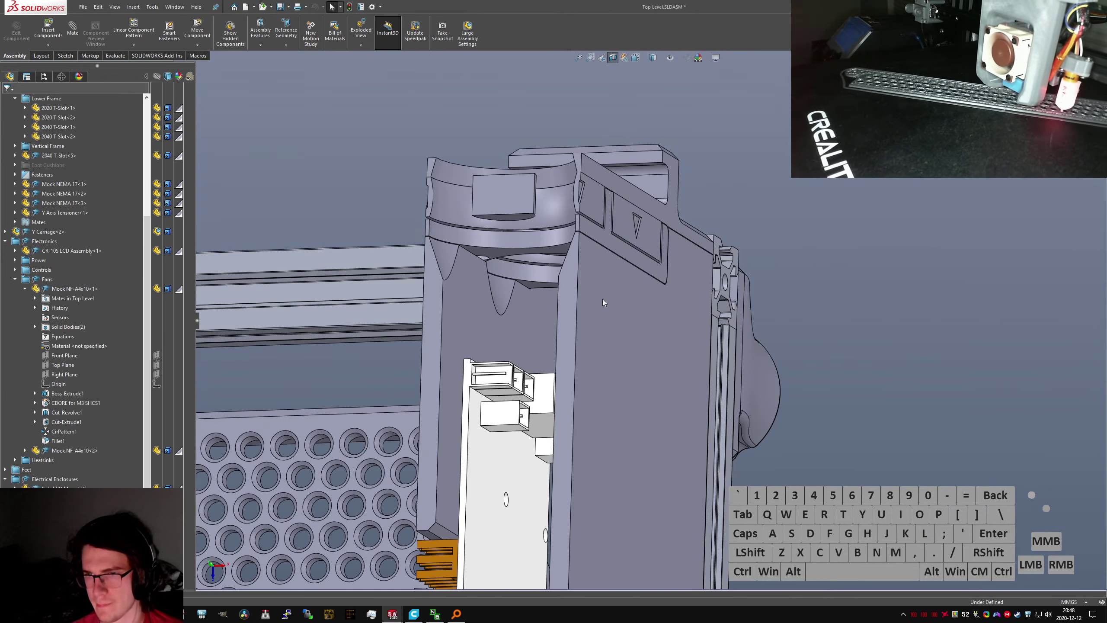
scroll(602, 299, up, 3)
middle_drag(554, 293, 574, 278)
scroll(577, 292, down, 5)
click(574, 279)
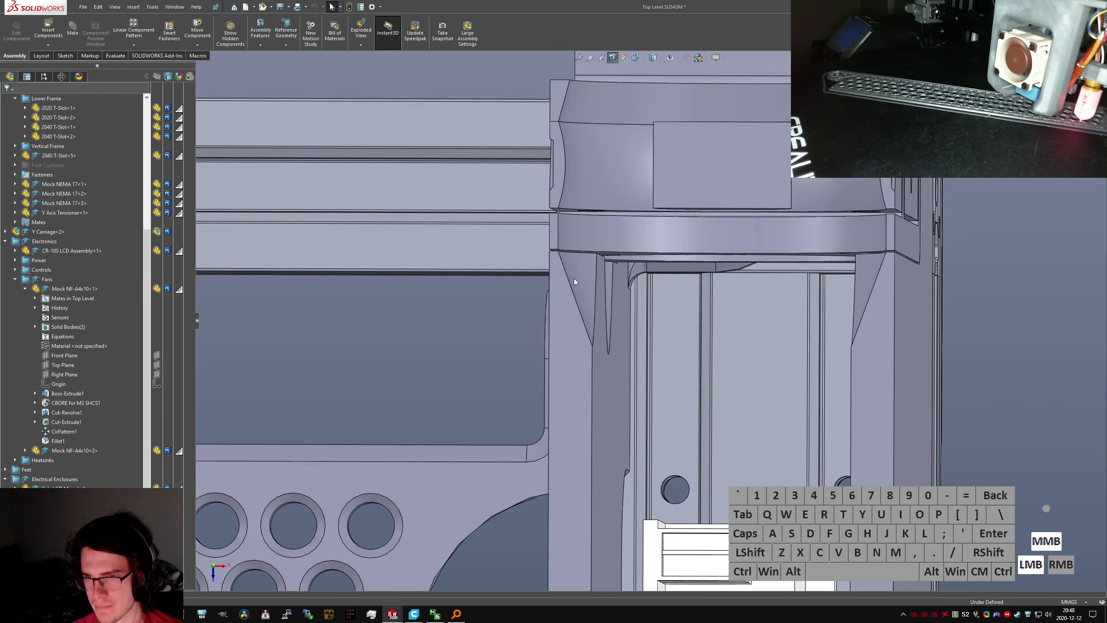
scroll(633, 304, up, 3)
Set the draft angle of the Bookshelf part's fan flow clearance cut to 15 degrees and save the part
key(ctrl+Tab)
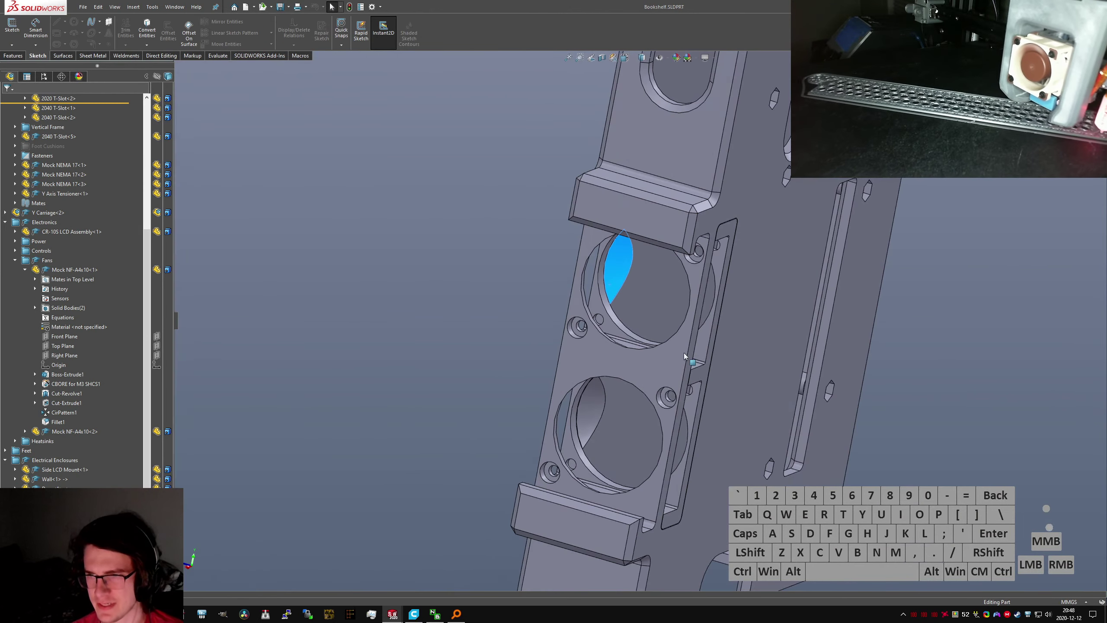
click(623, 268)
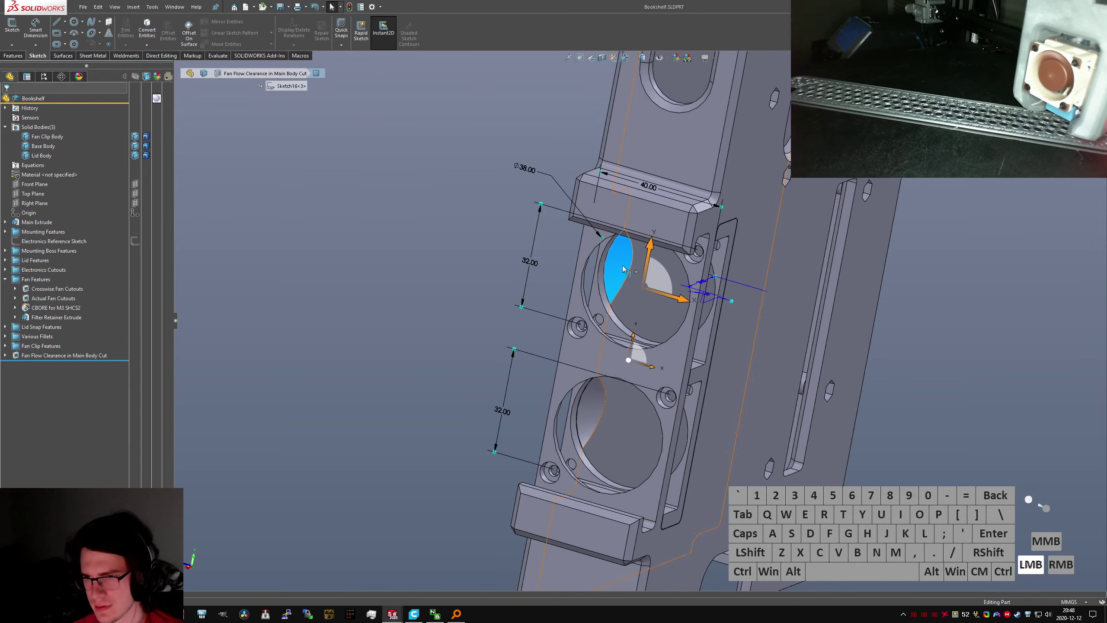
double_click(705, 299)
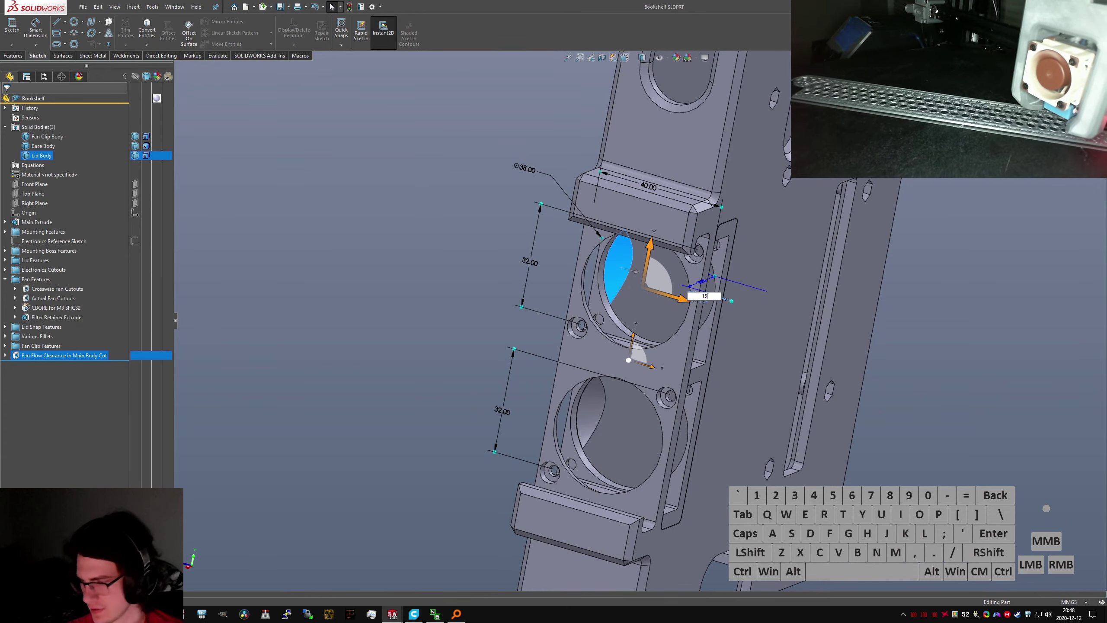
click(486, 220)
key(ctrl+s)
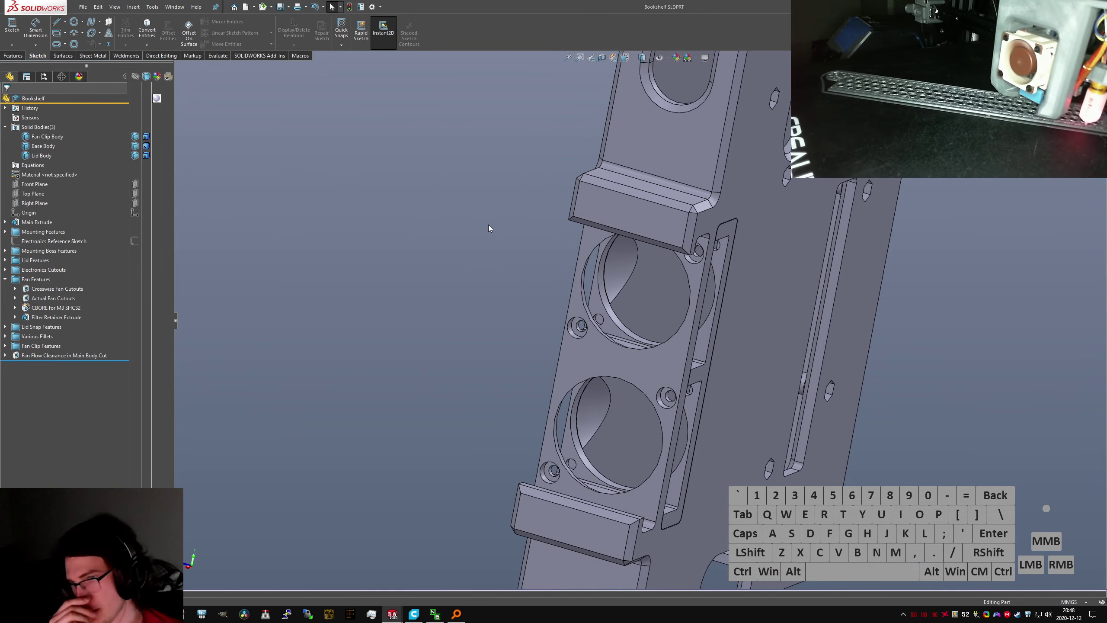
Switch to the Top Level assembly and inspect the 15-degree clearance cut beside the fan, ending in the top view
key(ctrl+Tab)
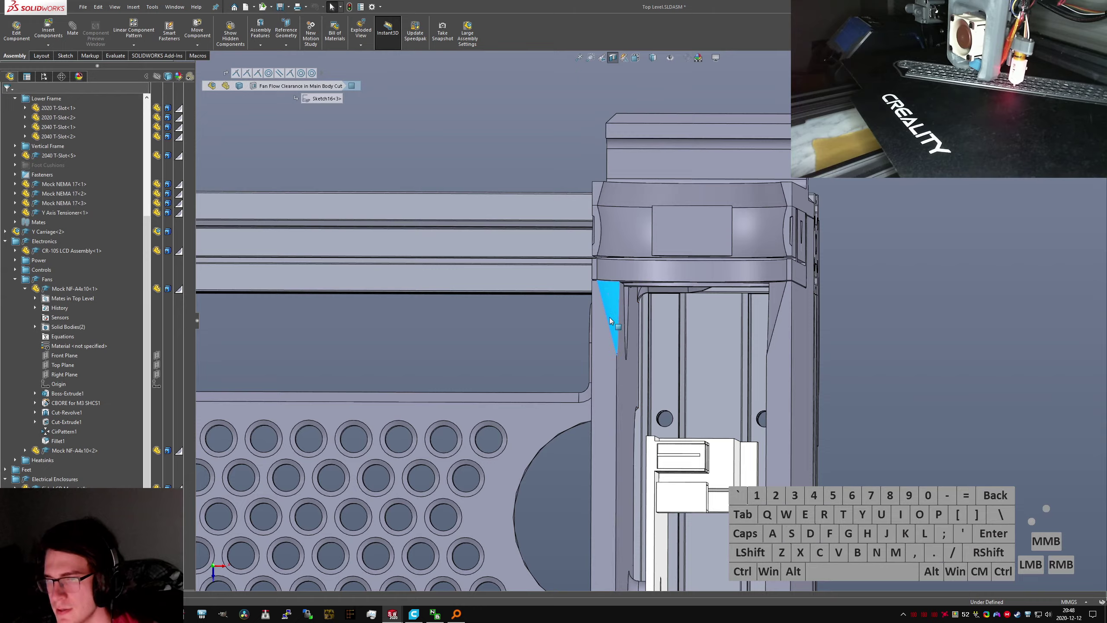
middle_drag(610, 343, 430, 271)
click(425, 353)
key(ctrl+5)
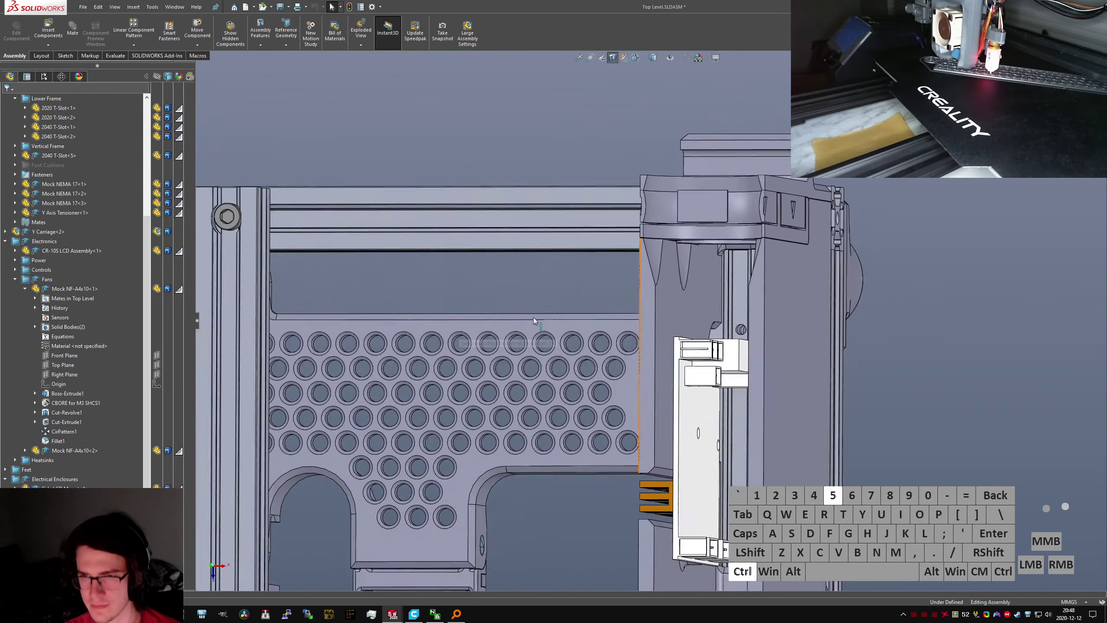
scroll(794, 211, down, 8)
Select all sectioned wall faces on both sides of the mock fan to highlight the airflow profile through the enclosure
click(794, 211)
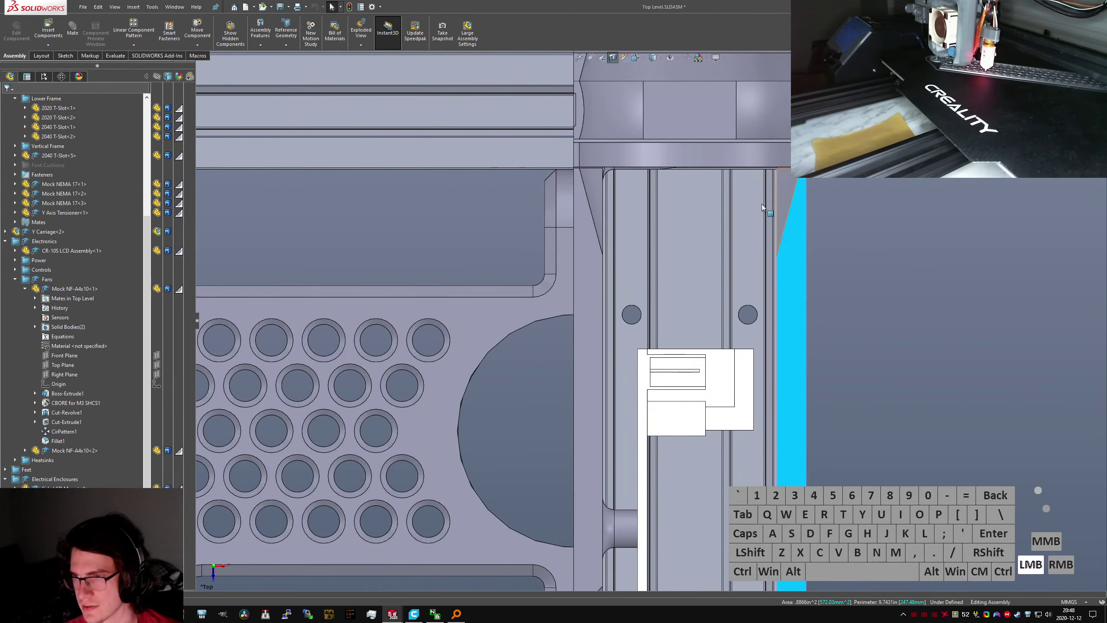
scroll(762, 204, up, 5)
scroll(702, 244, down, 5)
ctrl+click(753, 304)
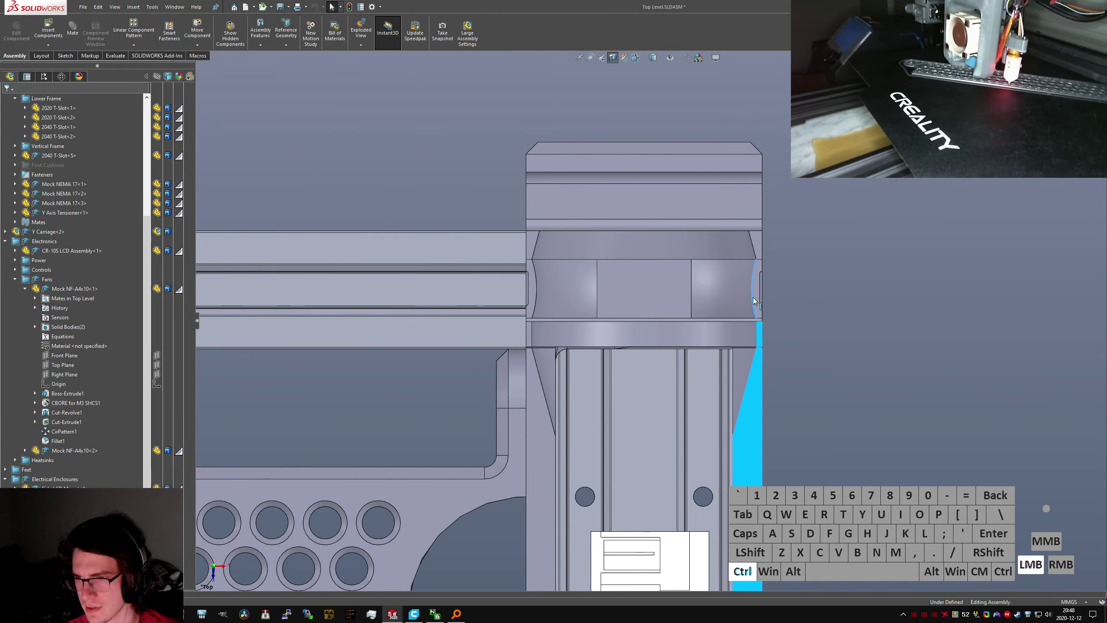
click(756, 252)
ctrl+click(755, 285)
ctrl+click(759, 325)
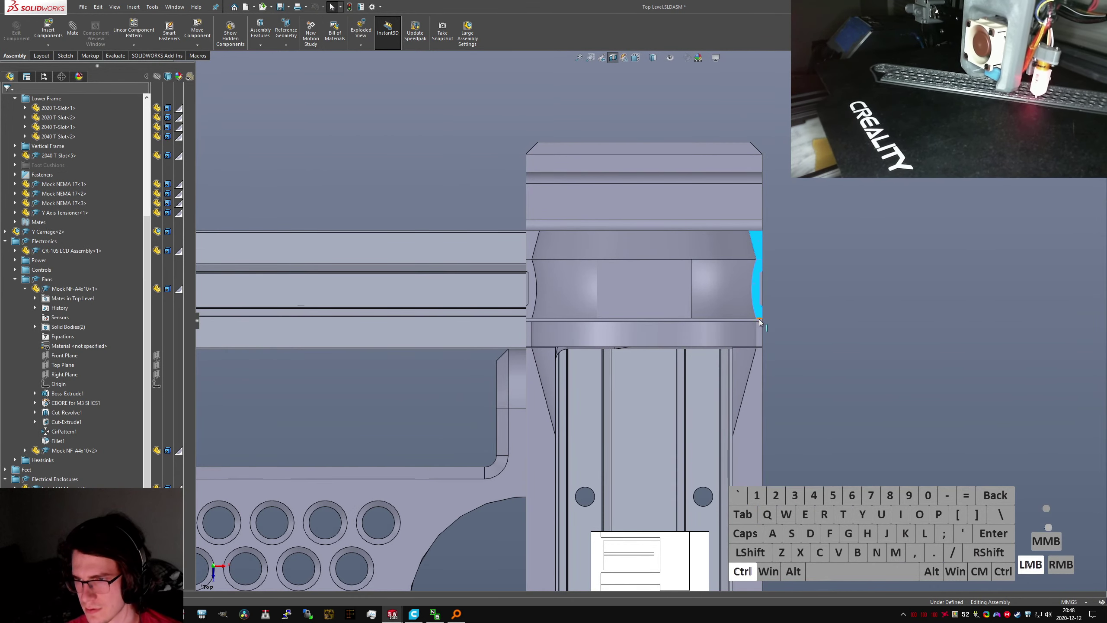
ctrl+click(760, 383)
ctrl+click(545, 392)
ctrl+click(529, 334)
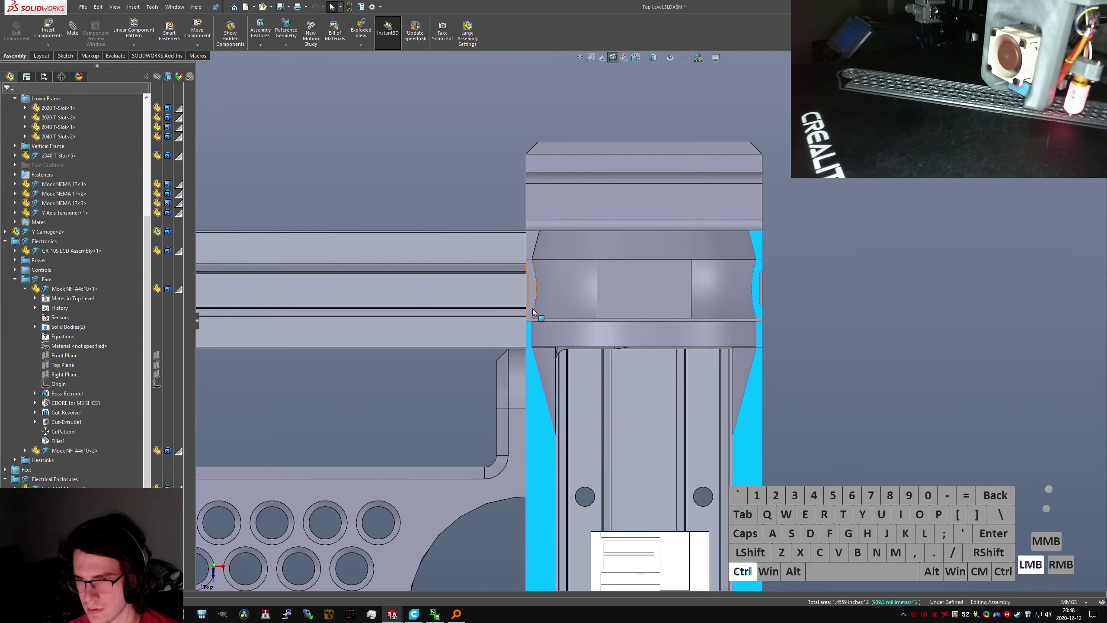
ctrl+click(530, 288)
ctrl+click(530, 251)
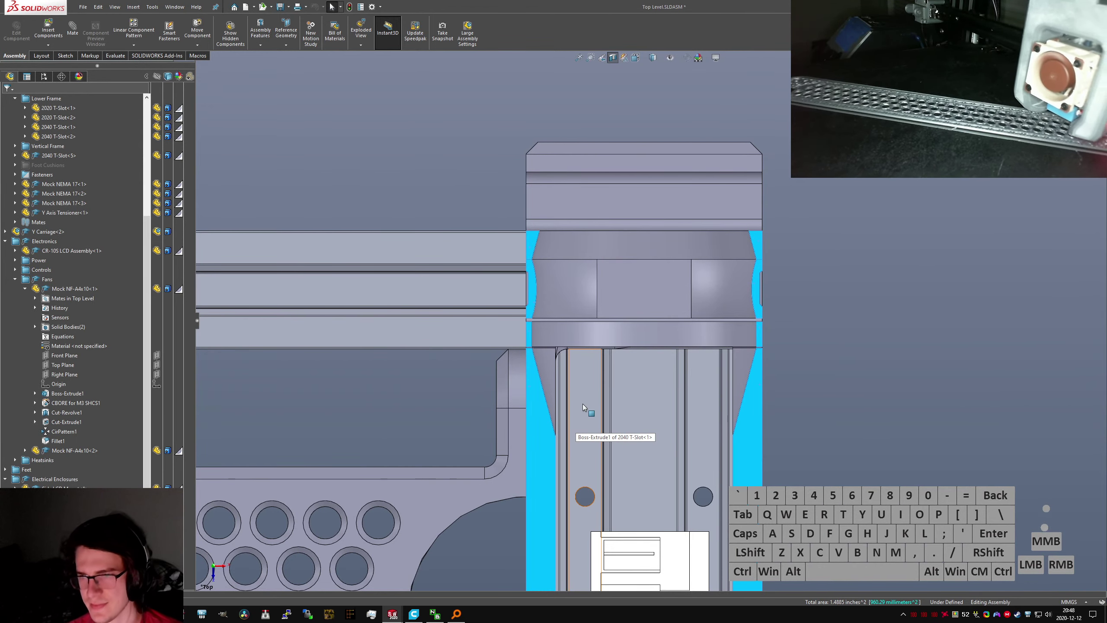
Inspect the highlighted wall sections beside the fan, clear the face selection, and save the Top Level assembly with all modified referenced documents
middle_drag(583, 402, 600, 317)
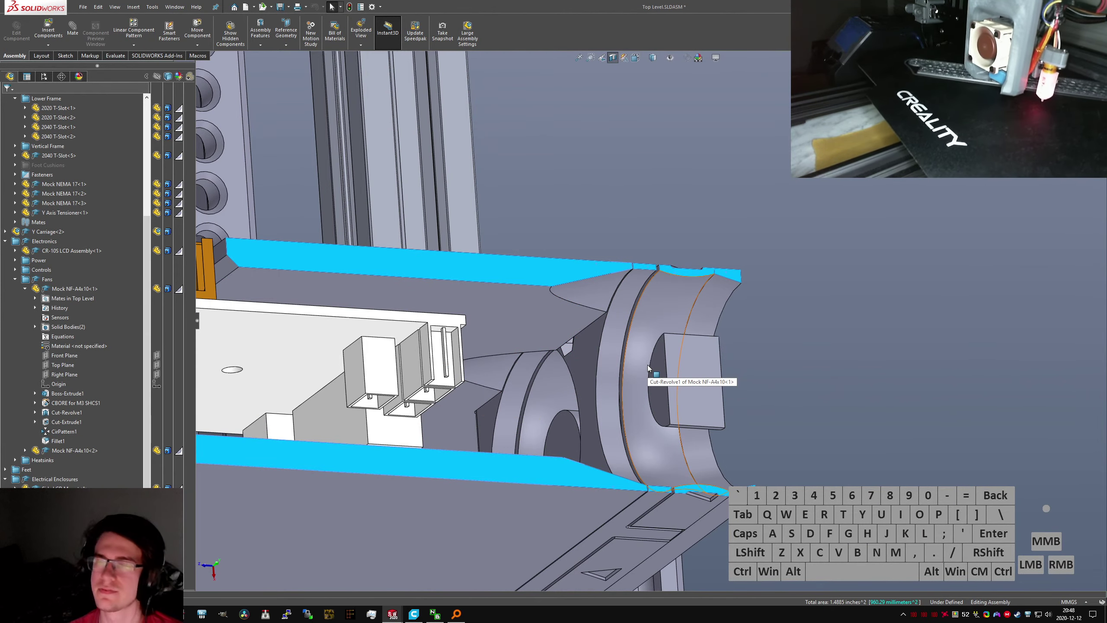
middle_drag(658, 342, 620, 278)
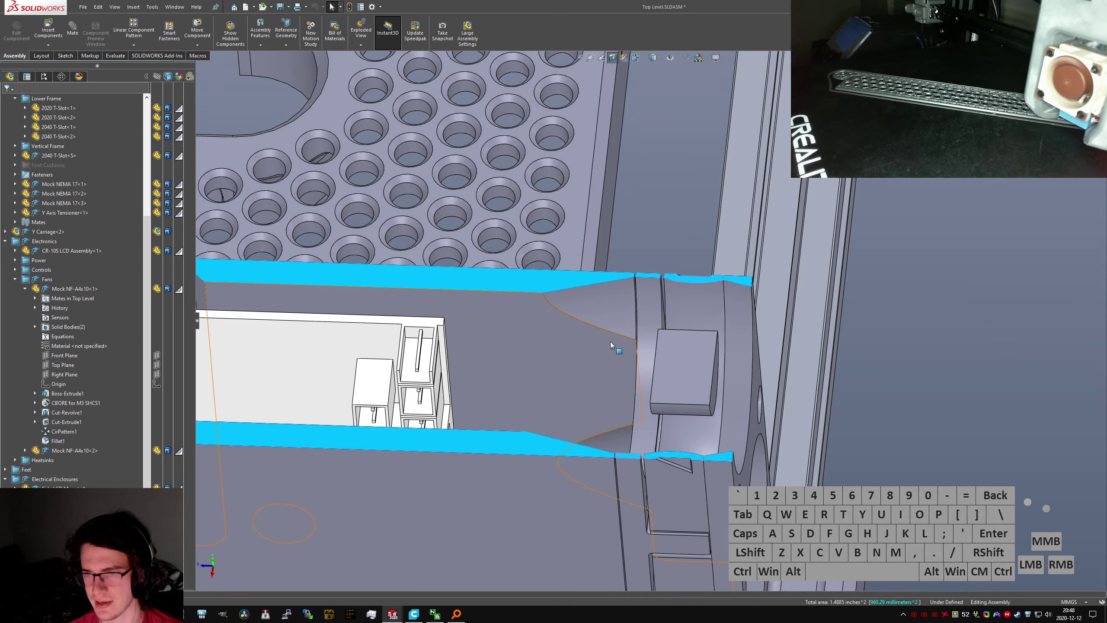
middle_drag(610, 342, 528, 344)
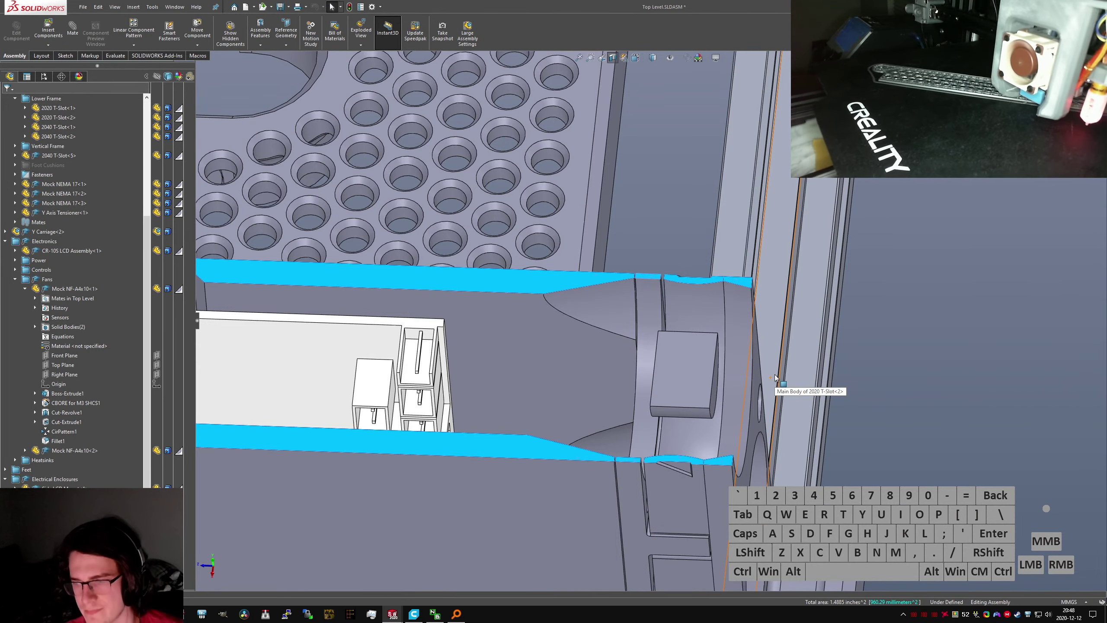
click(870, 379)
key(ctrl+s)
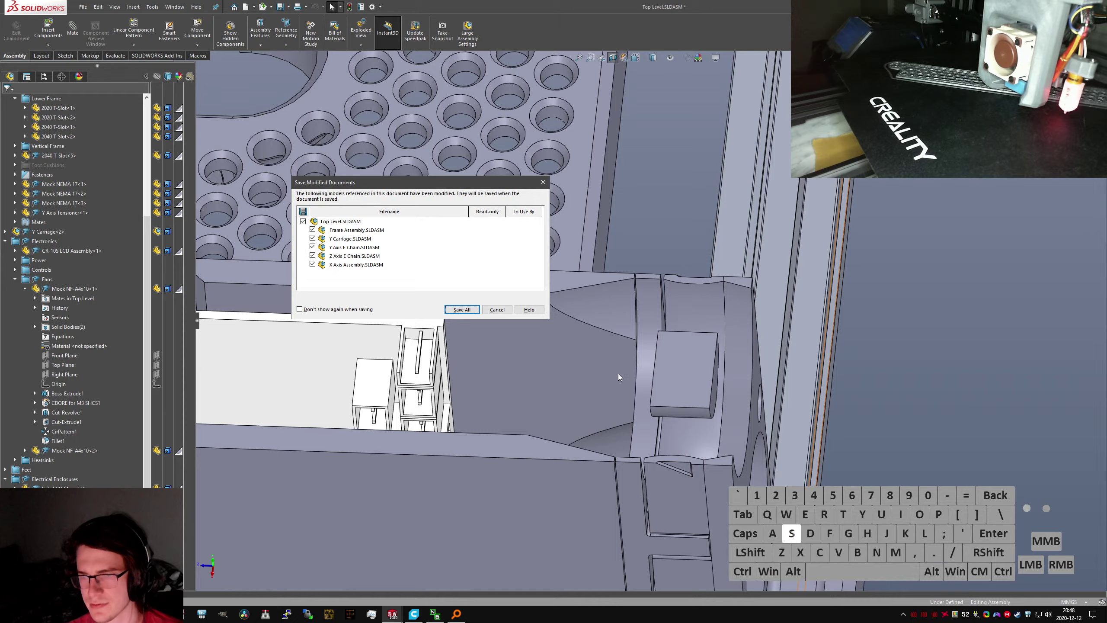
click(461, 309)
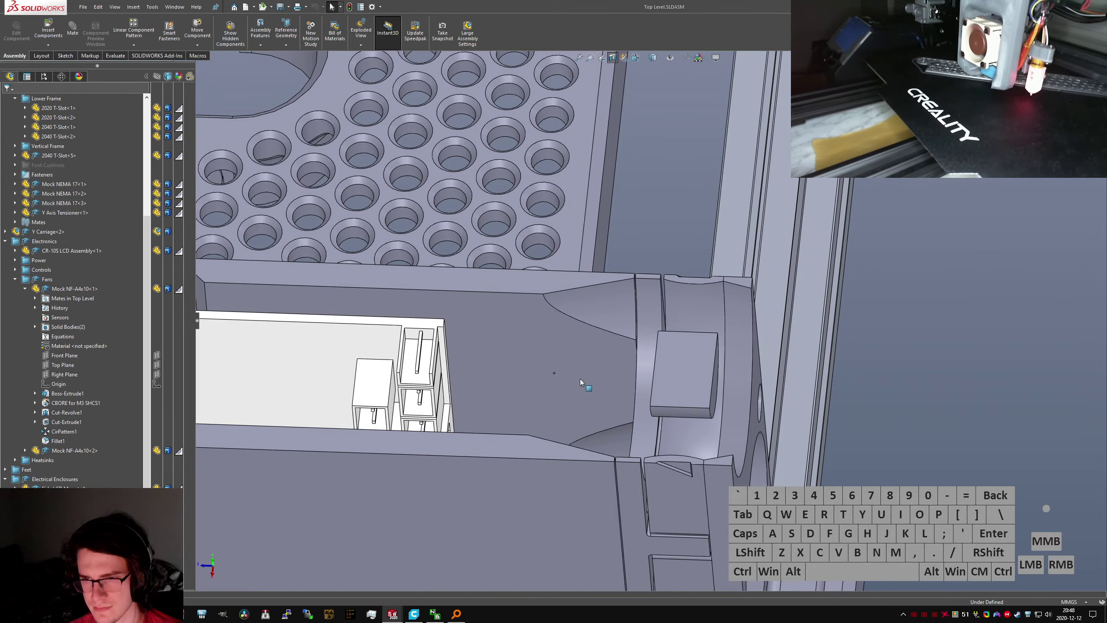
Collapse the expanded feature tree items in both the Top Level assembly and the Bookshelf part, and return to the assembly
scroll(579, 379, up, 4)
middle_drag(582, 380, 651, 380)
scroll(679, 378, down, 5)
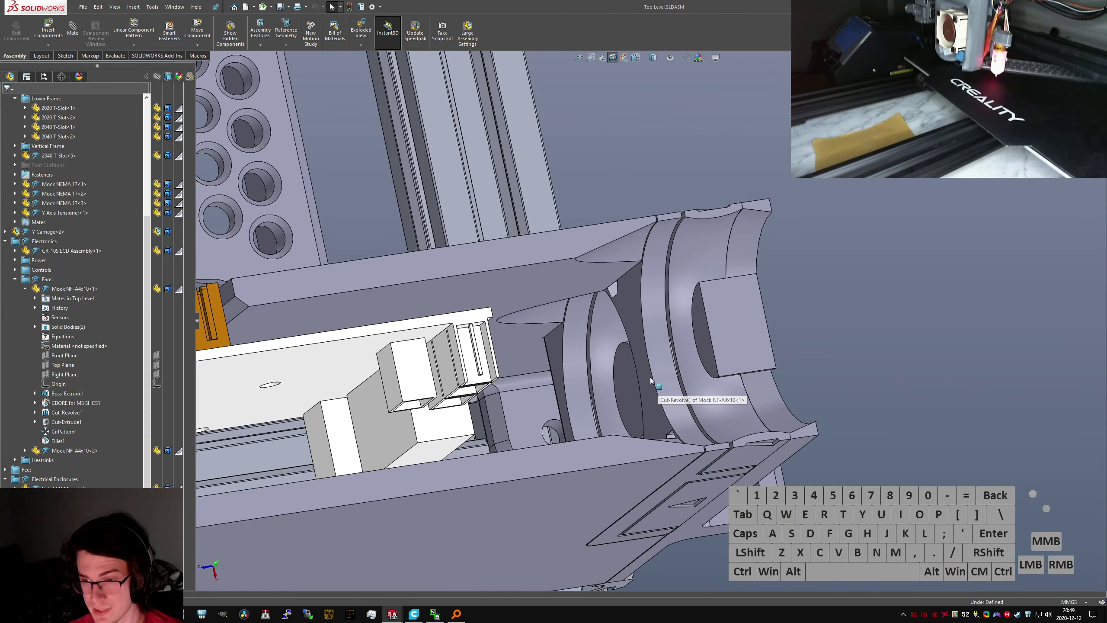
click(121, 358)
key(shift+c)
click(775, 357)
key(ctrl+Tab)
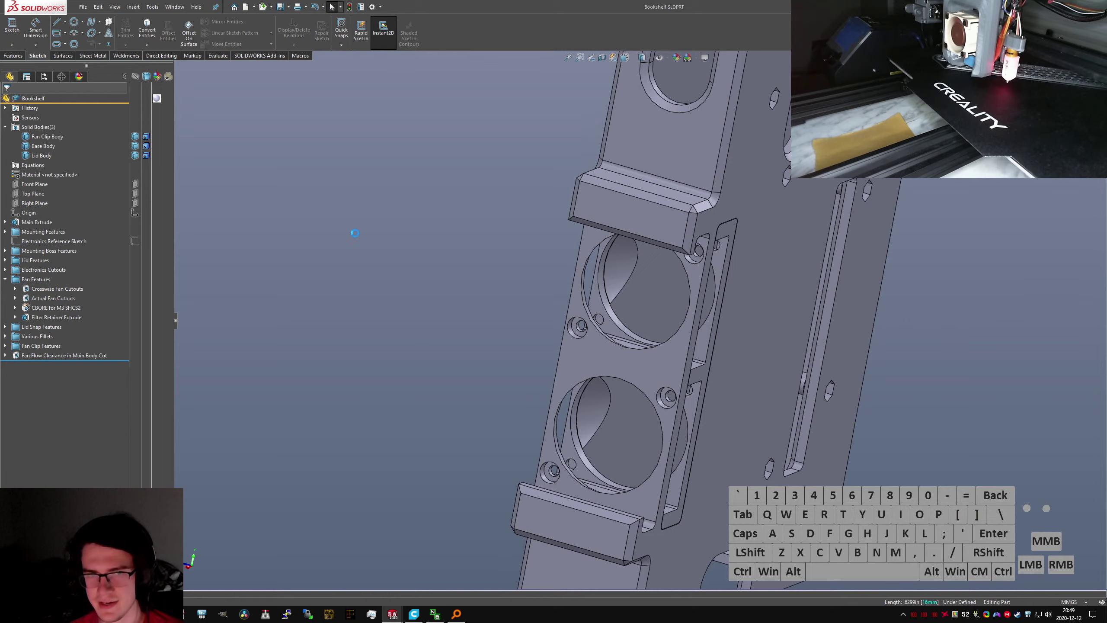
click(178, 89)
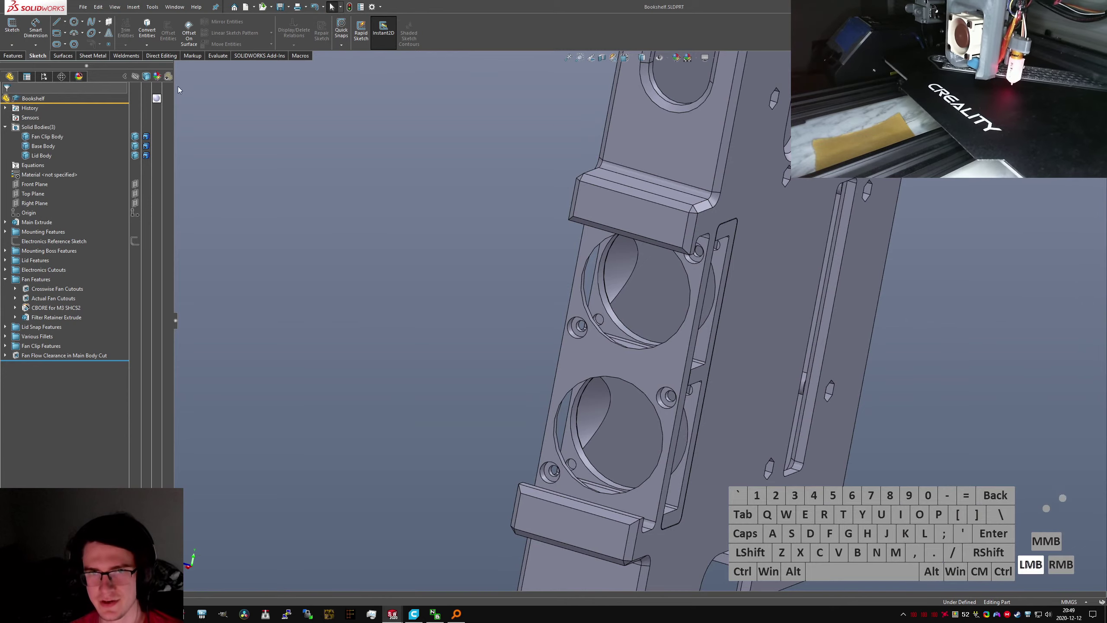
key(shift+c)
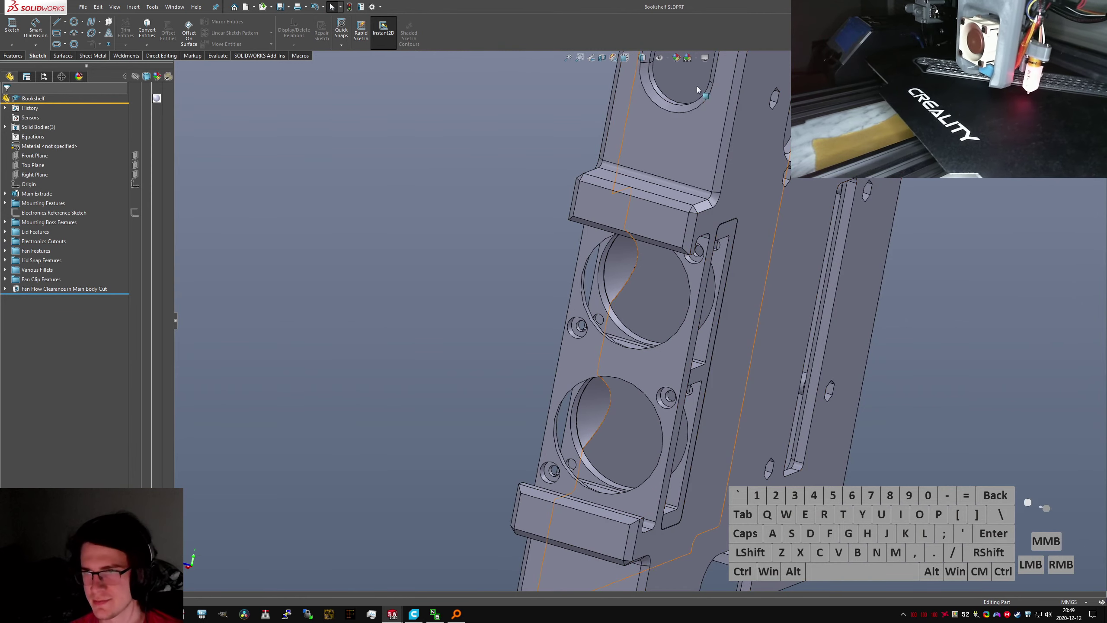
key(ctrl+Tab)
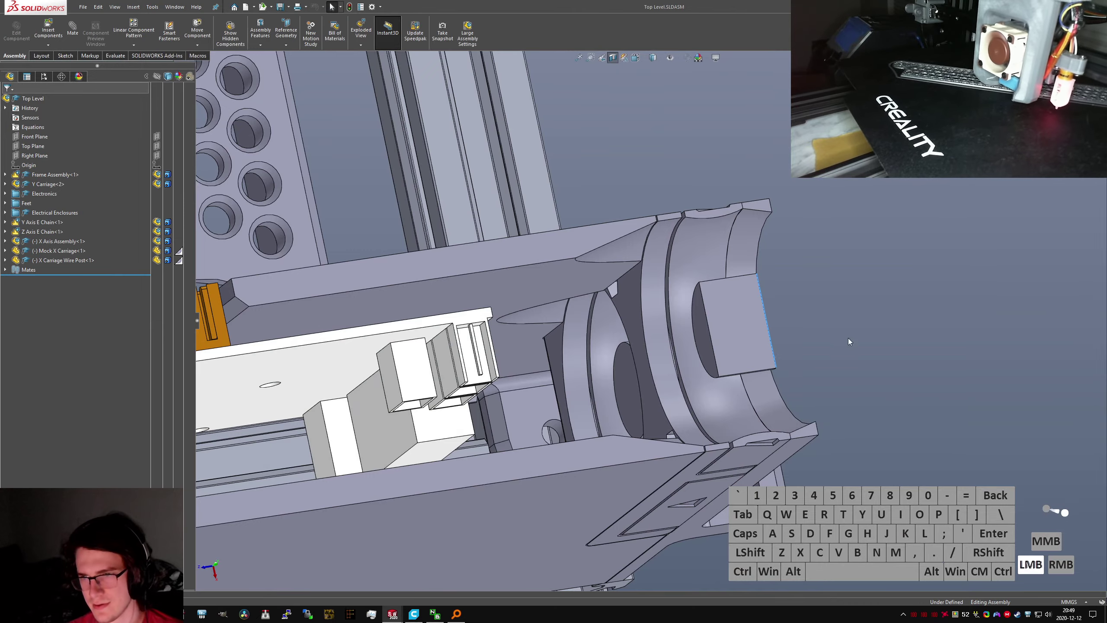
Turn off the section view in the Top Level assembly and bring the whole Bookshelf enclosure into view
click(848, 342)
scroll(547, 299, up, 5)
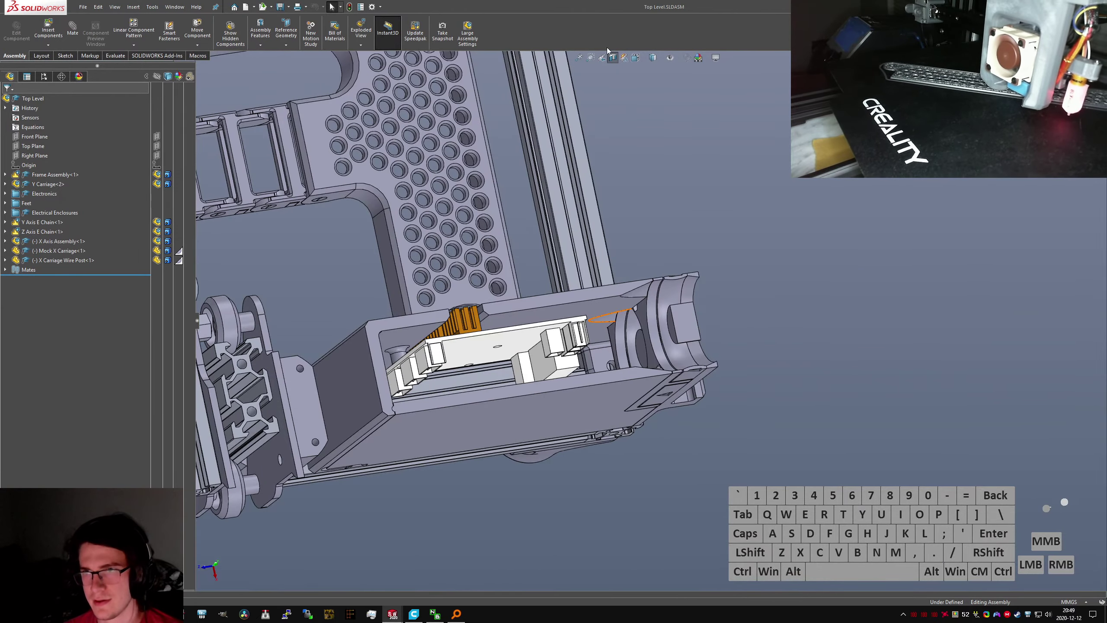
click(773, 300)
middle_drag(772, 299, 736, 327)
scroll(735, 327, up, 5)
Hide the Lid Body of the Bookshelf part in the assembly to expose the electronics inside
click(605, 314)
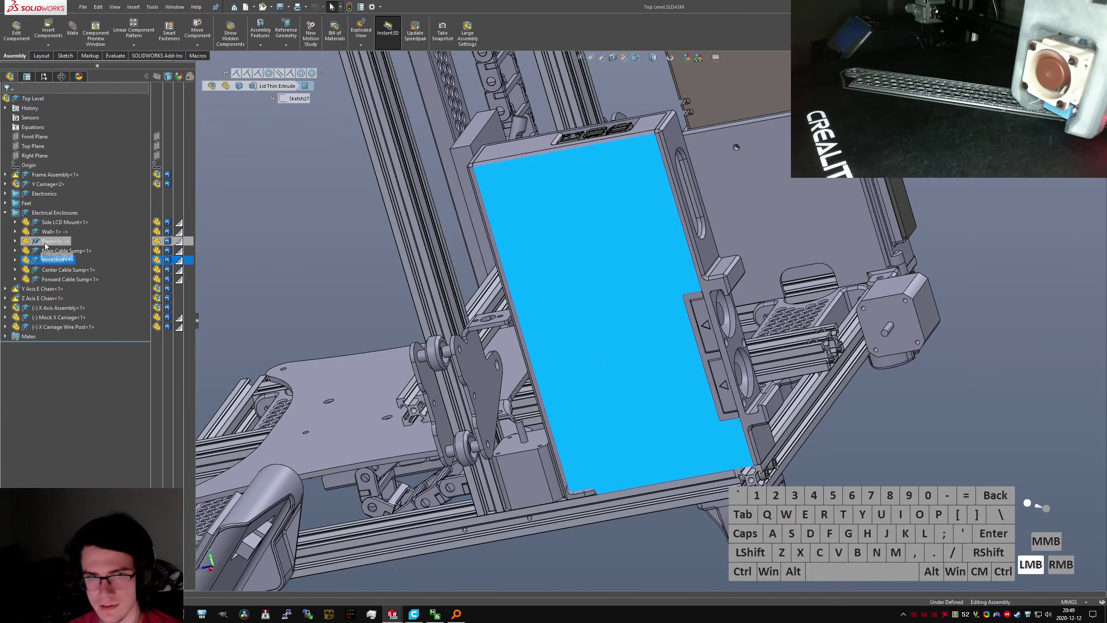
click(17, 260)
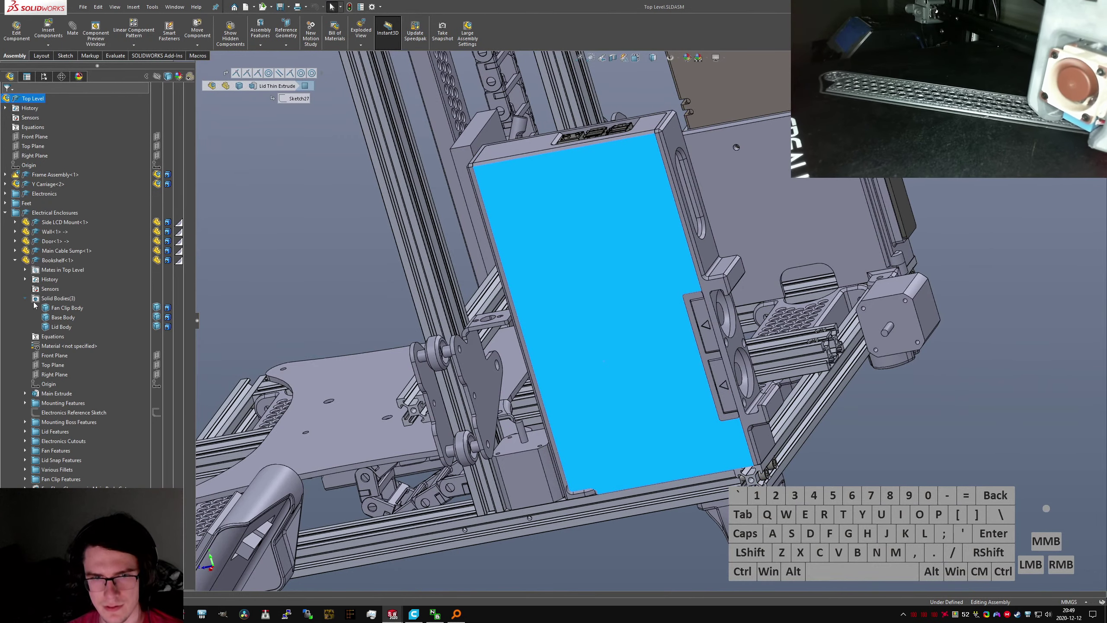
right_click(72, 326)
click(64, 314)
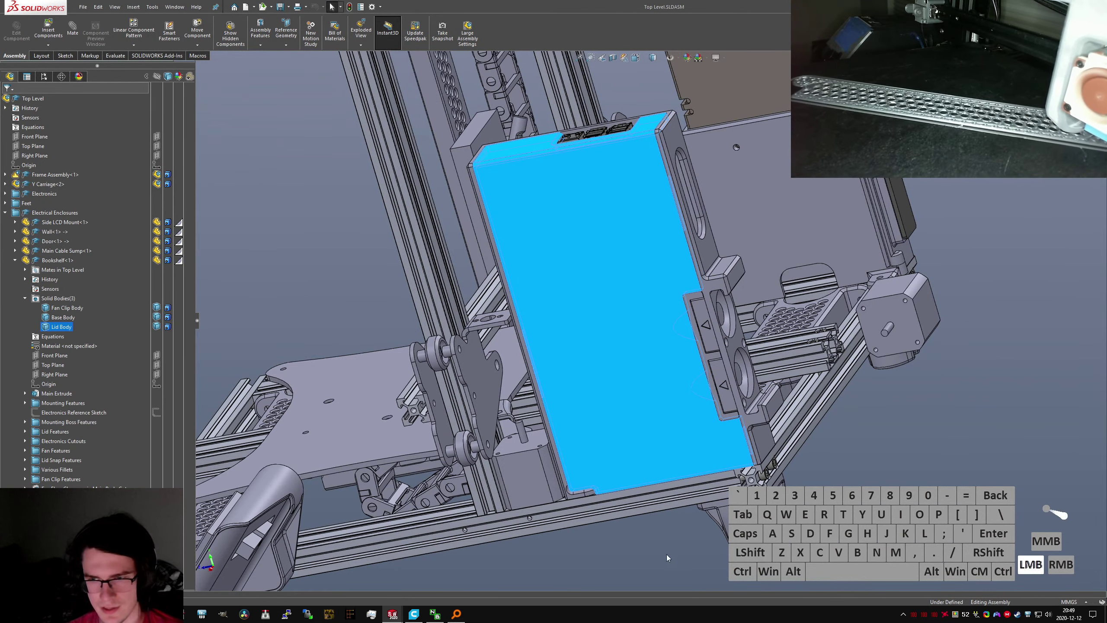
click(667, 526)
Examine the opened Bookshelf enclosure around the electronics boards, fan flow clearances and the lower corner outside the fan clips
scroll(621, 244, up, 1)
mouse_move(621, 245)
middle_down()
mouse_move(640, 189)
mouse_move(614, 222)
mouse_move(627, 197)
middle_up()
scroll(614, 218, down, 1)
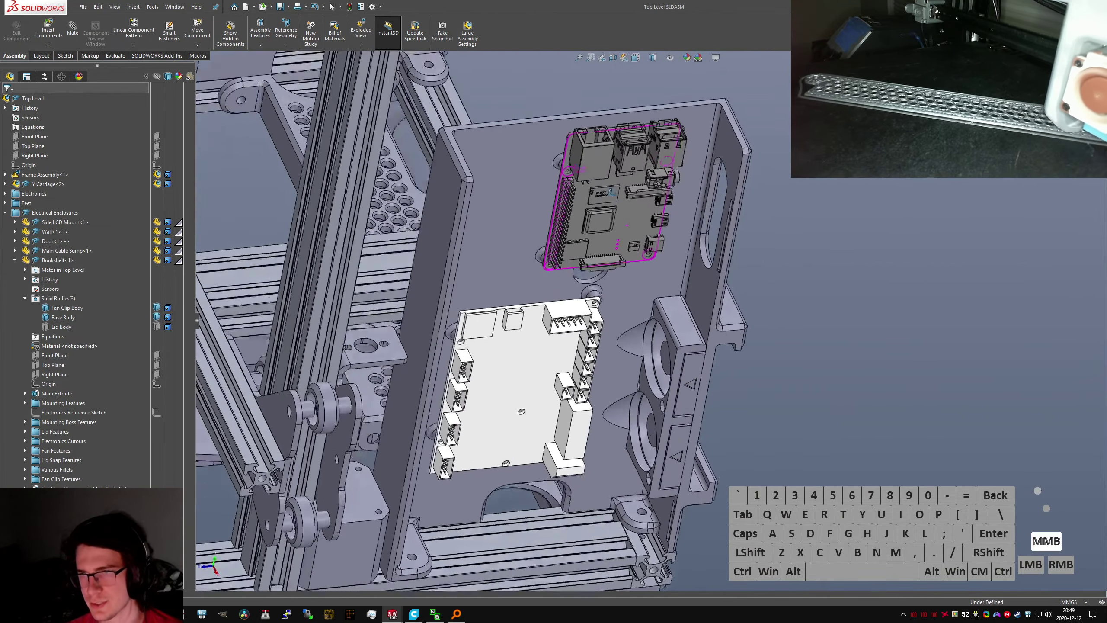
scroll(627, 371, up, 4)
scroll(626, 372, down, 3)
middle_drag(627, 373, 598, 443)
middle_drag(612, 541, 625, 503)
scroll(609, 498, down, 4)
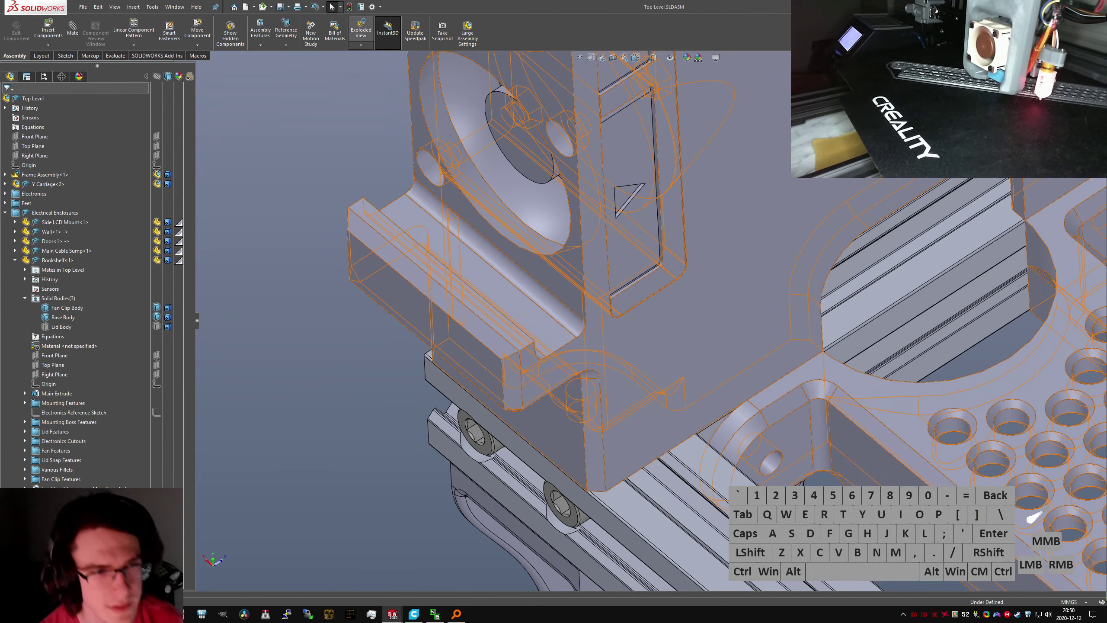
Switch to OctoPrint in the browser, check its G-code viewer, and open the GCode Viewer page of the OctoPrint settings
click(1056, 507)
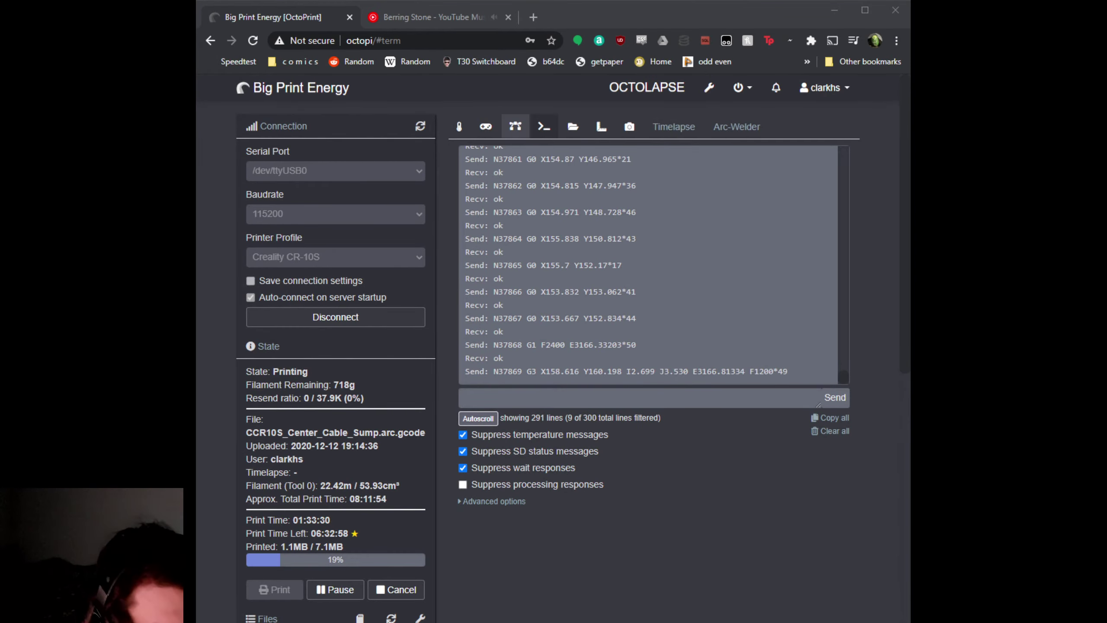
click(514, 126)
click(582, 254)
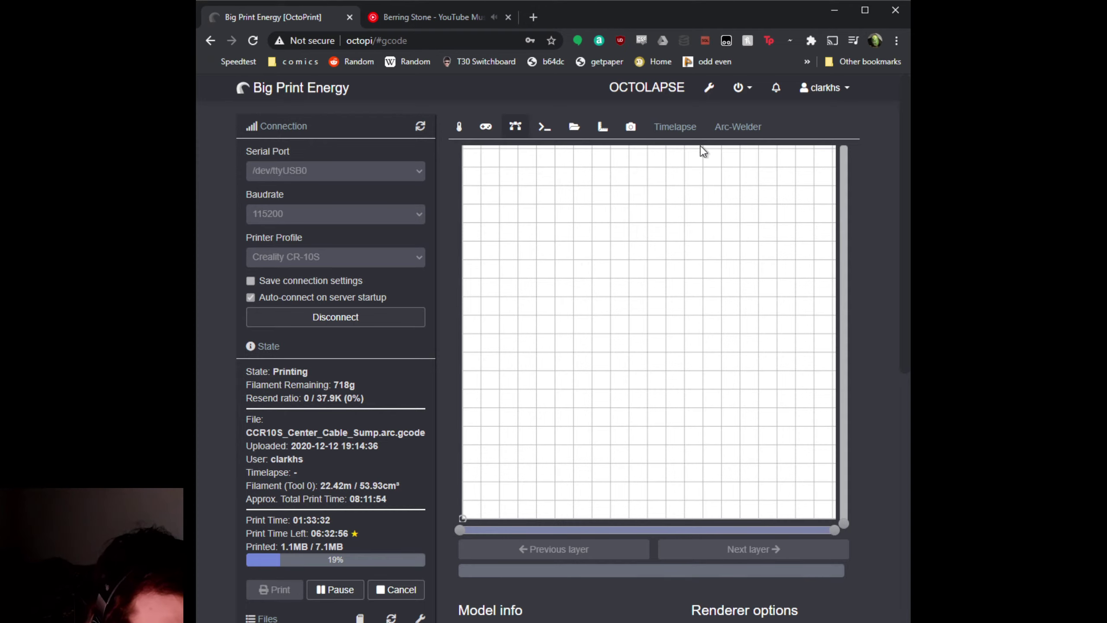
click(708, 87)
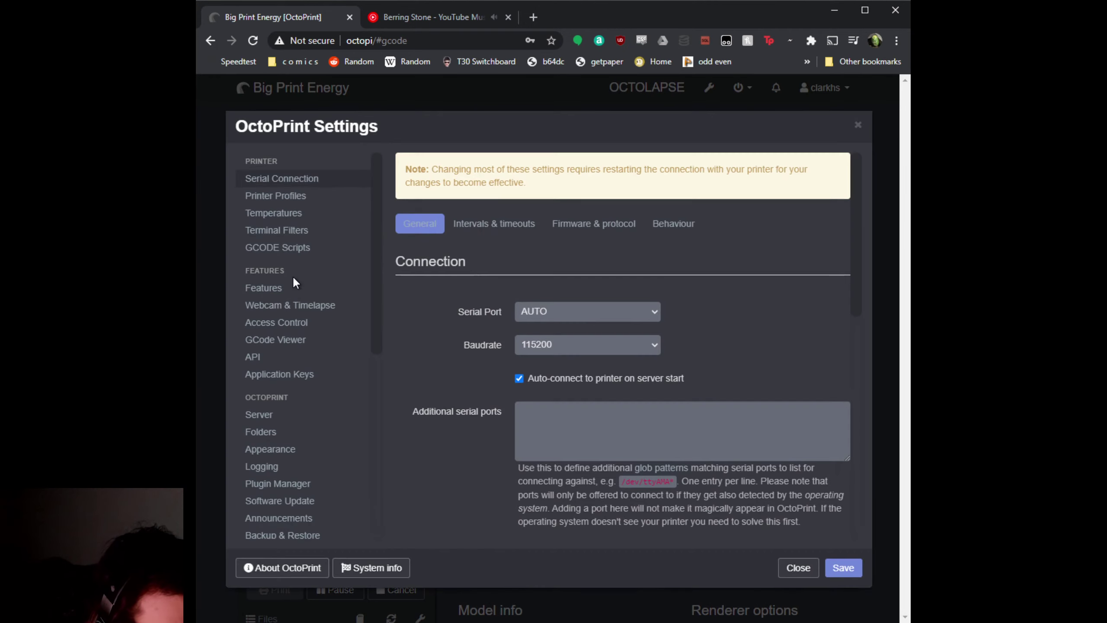
click(272, 289)
scroll(686, 301, down, 1)
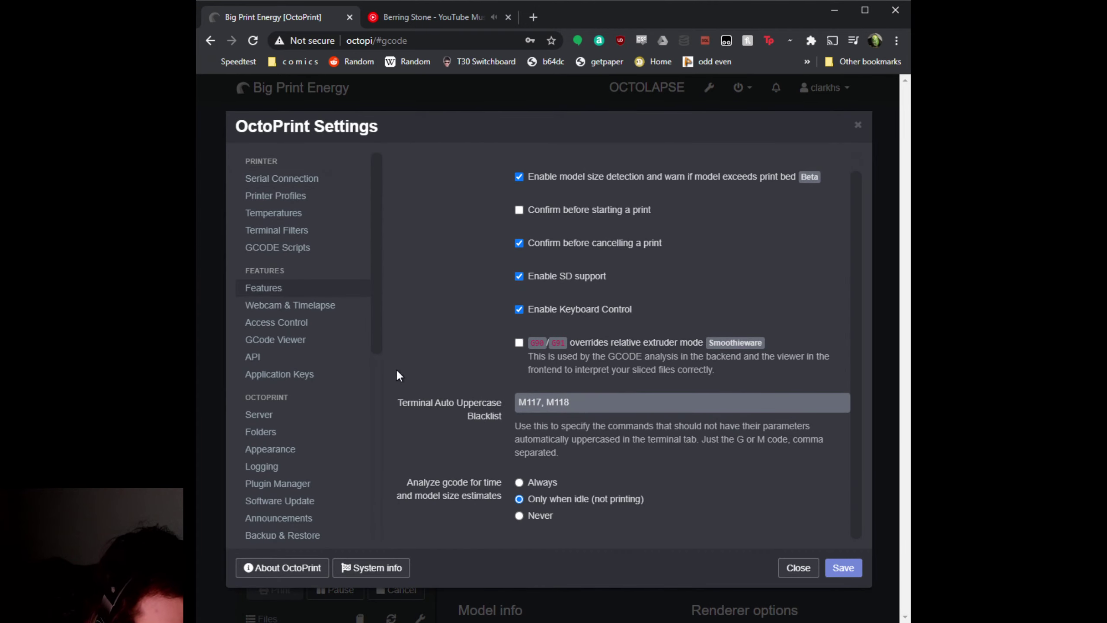
click(314, 323)
click(311, 340)
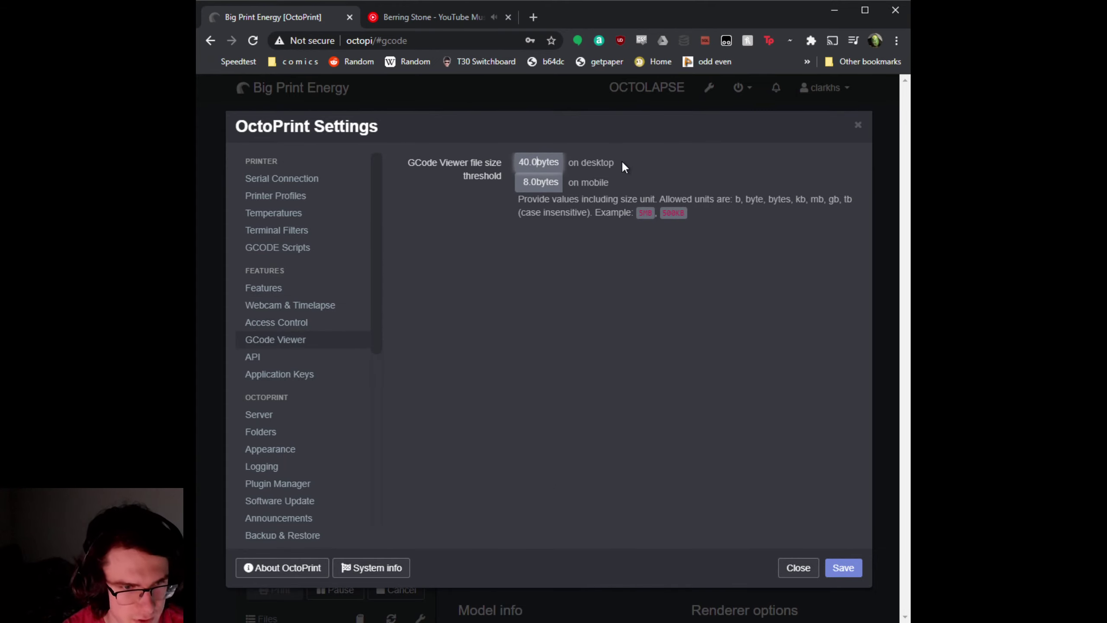
Set the desktop GCode Viewer file size threshold to 40.0 MB and remove the bytes unit from the mobile threshold of 8.0
key(BackSpace)
key(BackSpace)
key(BackSpace)
key(BackSpace)
key(BackSpace)
text(mb)
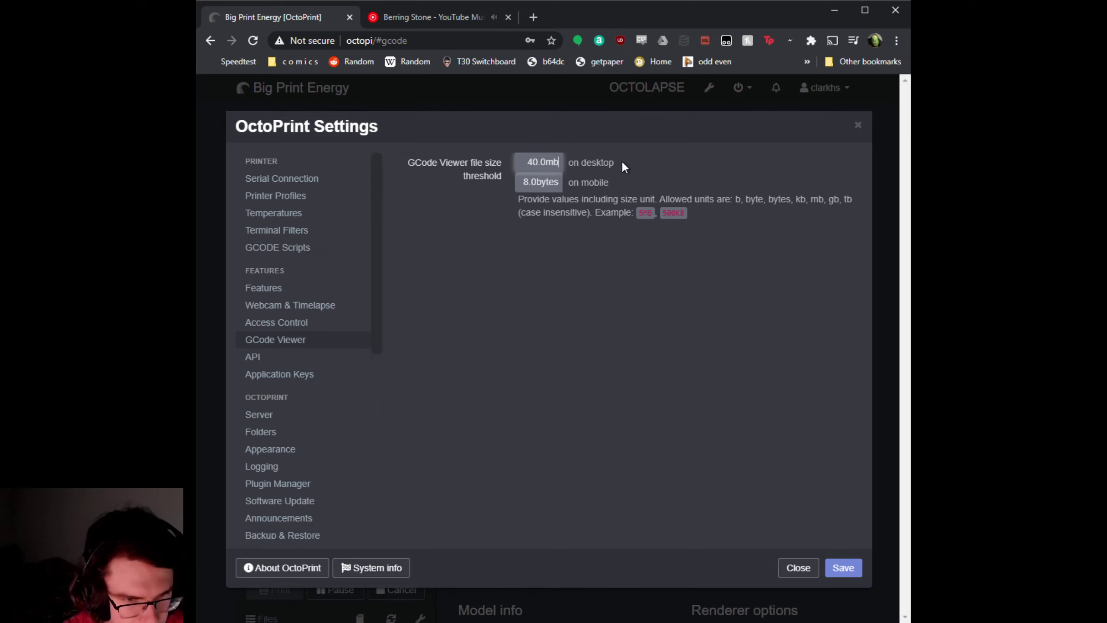
key(Tab)
key(End)
key(BackSpace)
key(BackSpace)
key(BackSpace)
key(BackSpace)
key(BackSpace)
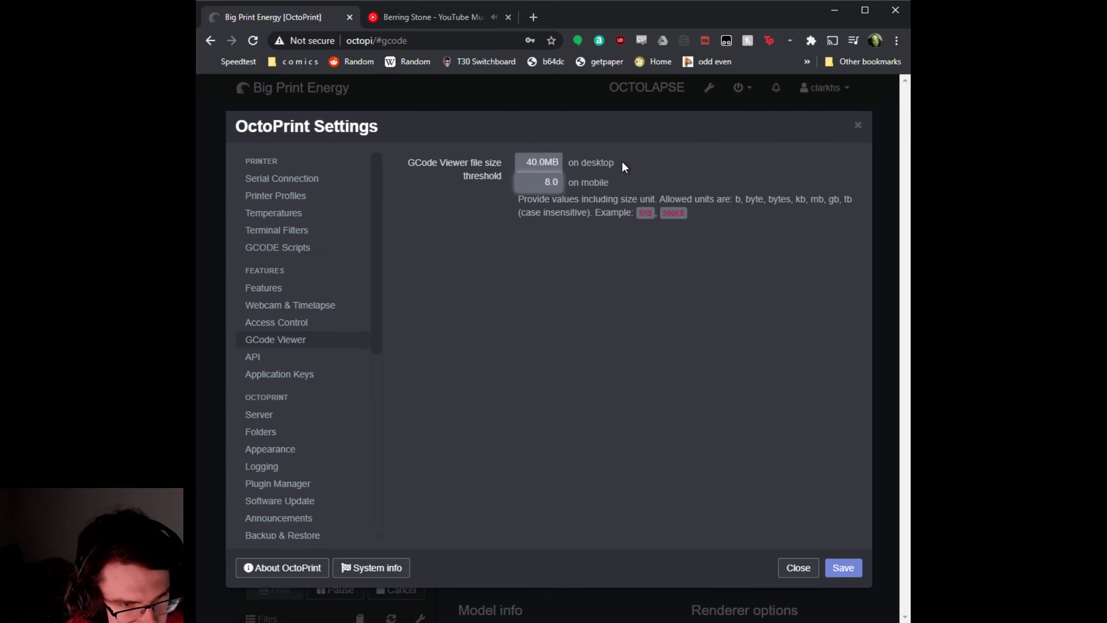
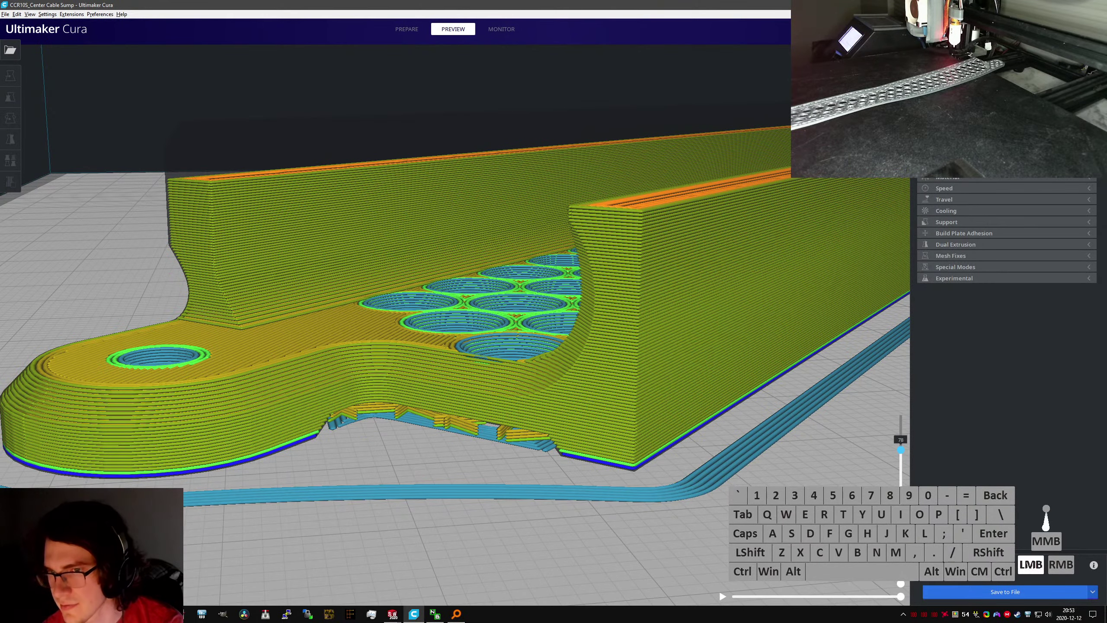
Switch to Cura and examine the lower preview layers of the Center Cable Sump, covering the supports, infill and perforated floor
click(853, 69)
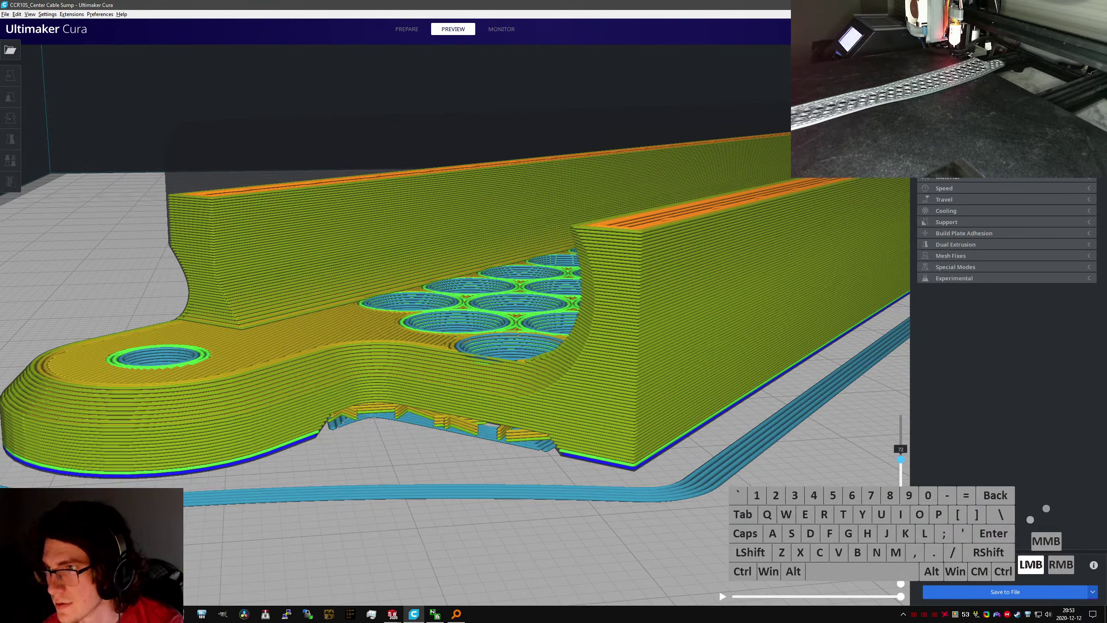
click(849, 90)
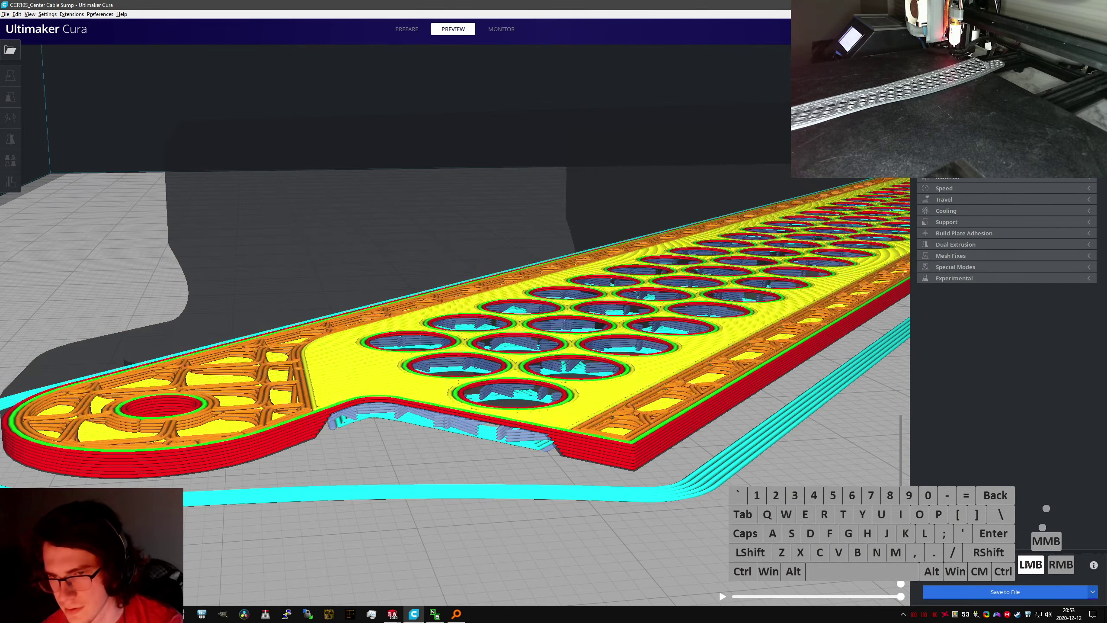
right_drag(601, 323, 498, 367)
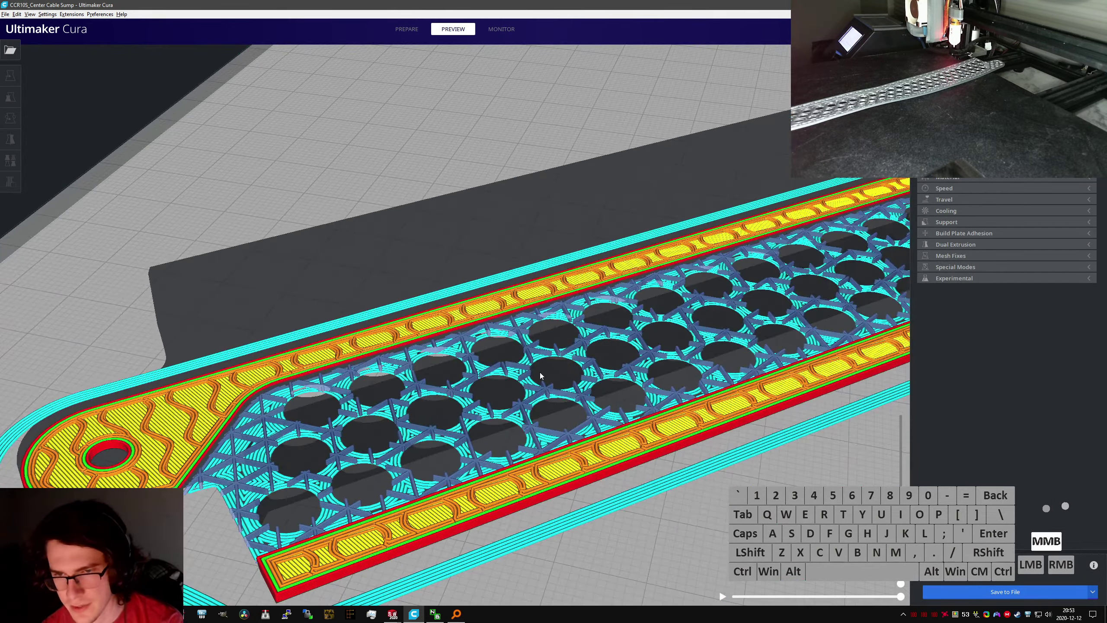
middle_drag(499, 367, 455, 381)
drag(900, 572, 900, 557)
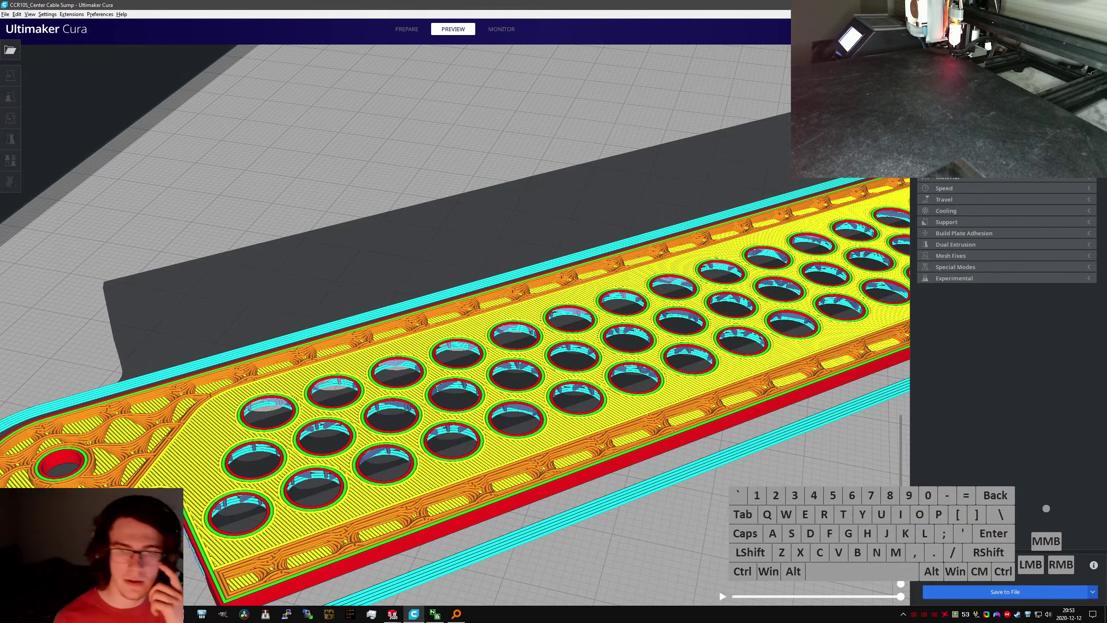
scroll(554, 321, down, 2)
scroll(552, 318, down, 10)
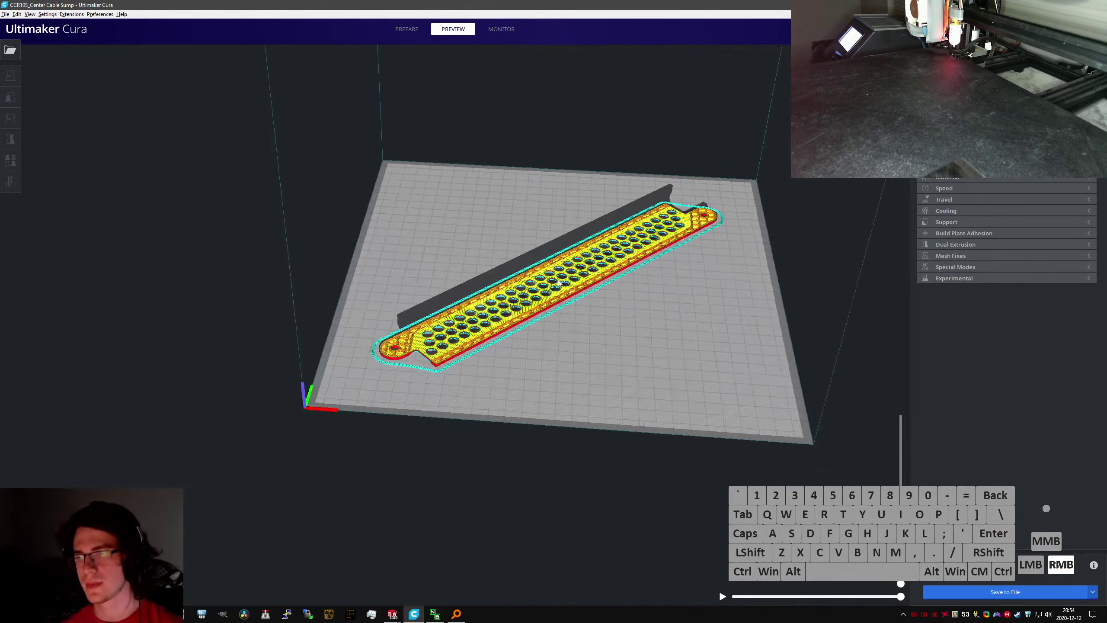
Rotate the Center Cable Sump about the vertical axis so it lies closer to the build plate's Y direction
click(508, 312)
right_drag(508, 312, 530, 323)
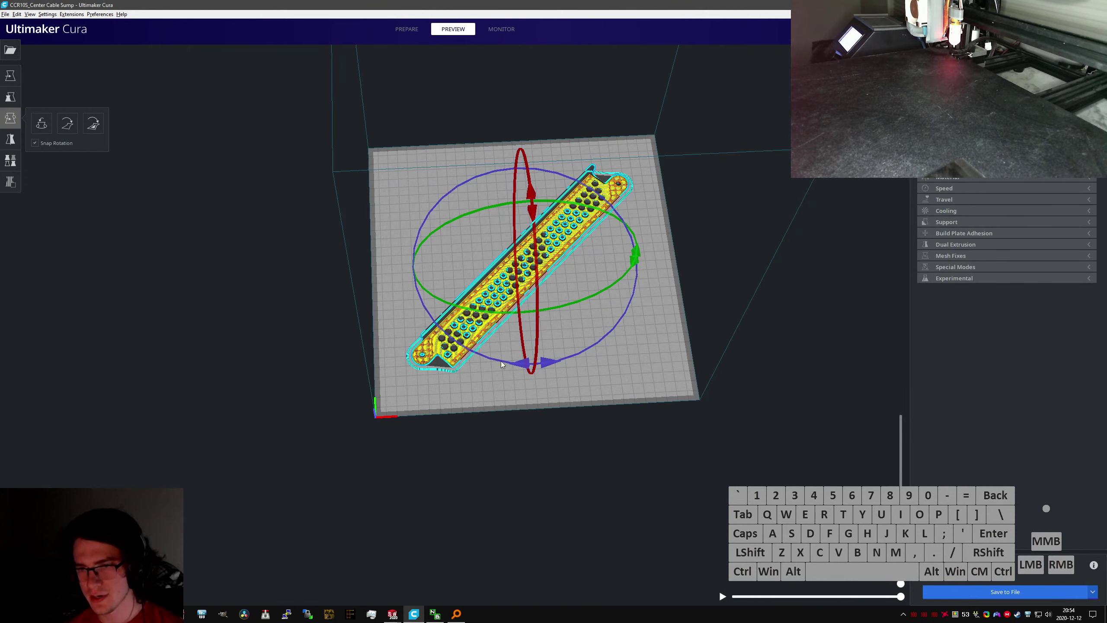
drag(501, 361, 540, 365)
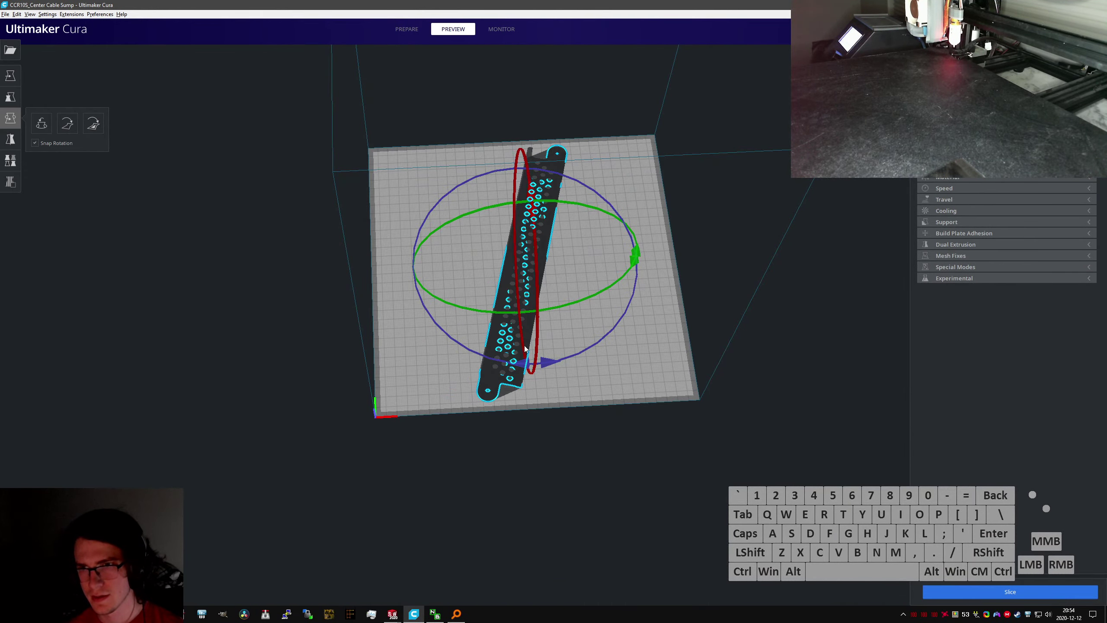
click(624, 343)
right_drag(584, 345, 560, 392)
scroll(559, 394, up, 2)
mouse_move(580, 307)
middle_down()
mouse_move(586, 297)
mouse_move(575, 320)
middle_up()
Try to move the Center Cable Sump slightly across the build plate, and undo the move
click(576, 322)
key(r)
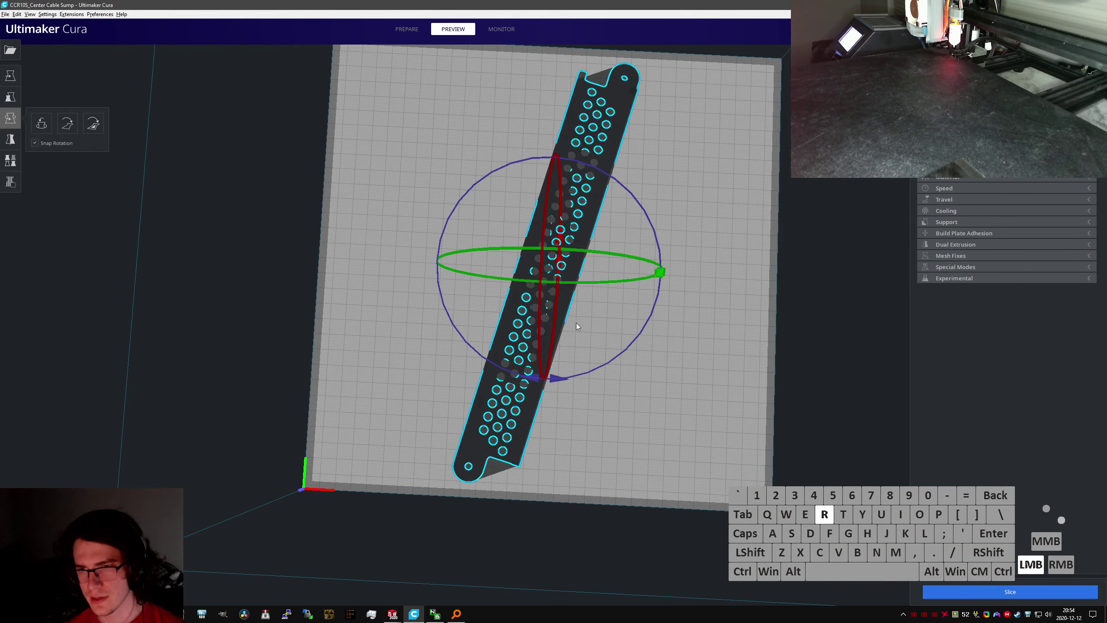
key(t)
mouse_move(565, 303)
mouse_down()
mouse_move(539, 304)
mouse_move(545, 295)
mouse_up()
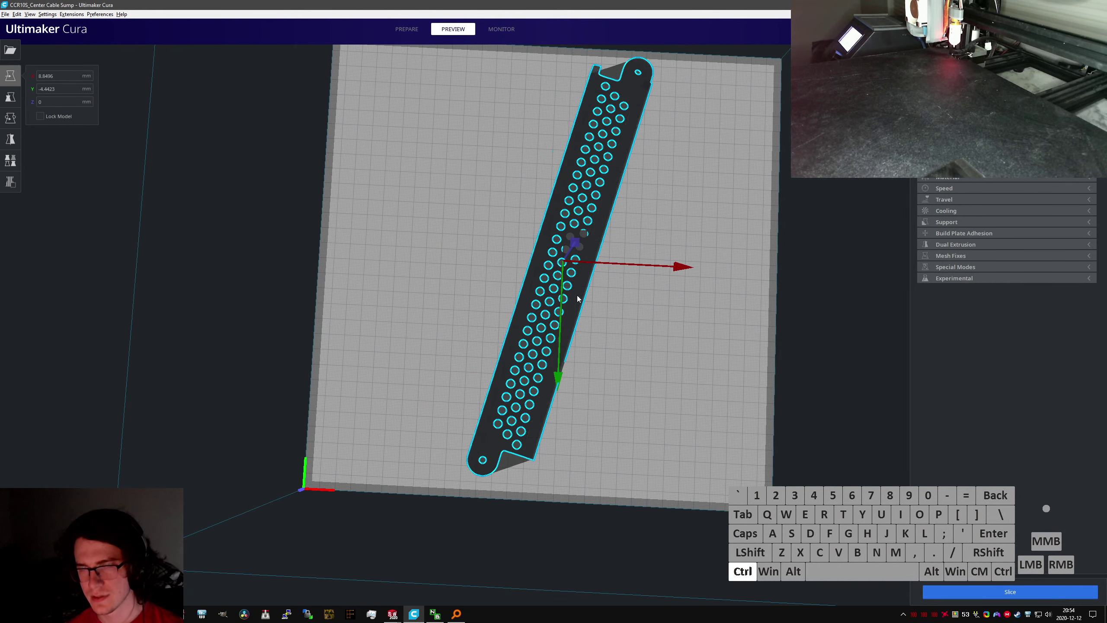
key(ctrl+r)
Deselect the rotated Center Cable Sump and slice it again
click(617, 315)
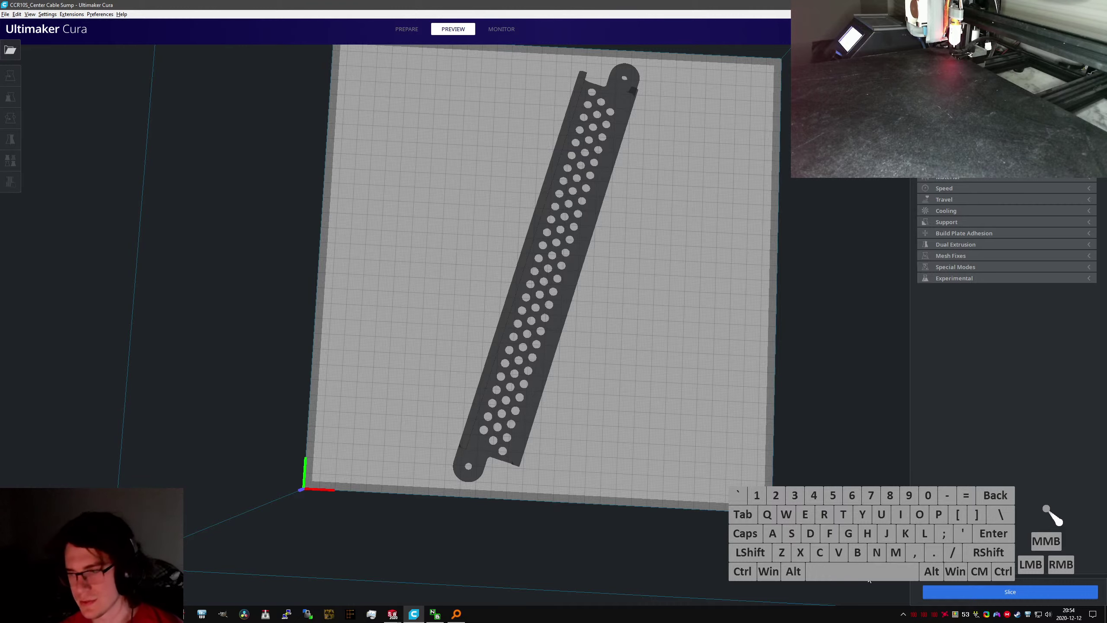
click(1016, 591)
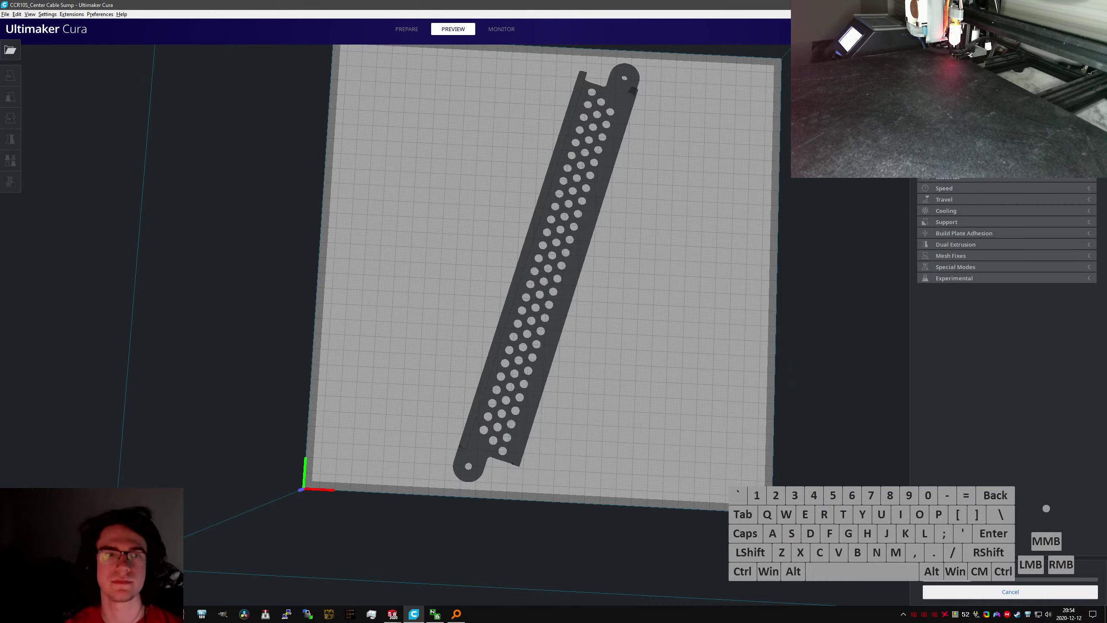
right_drag(718, 459, 549, 317)
middle_drag(587, 298, 564, 311)
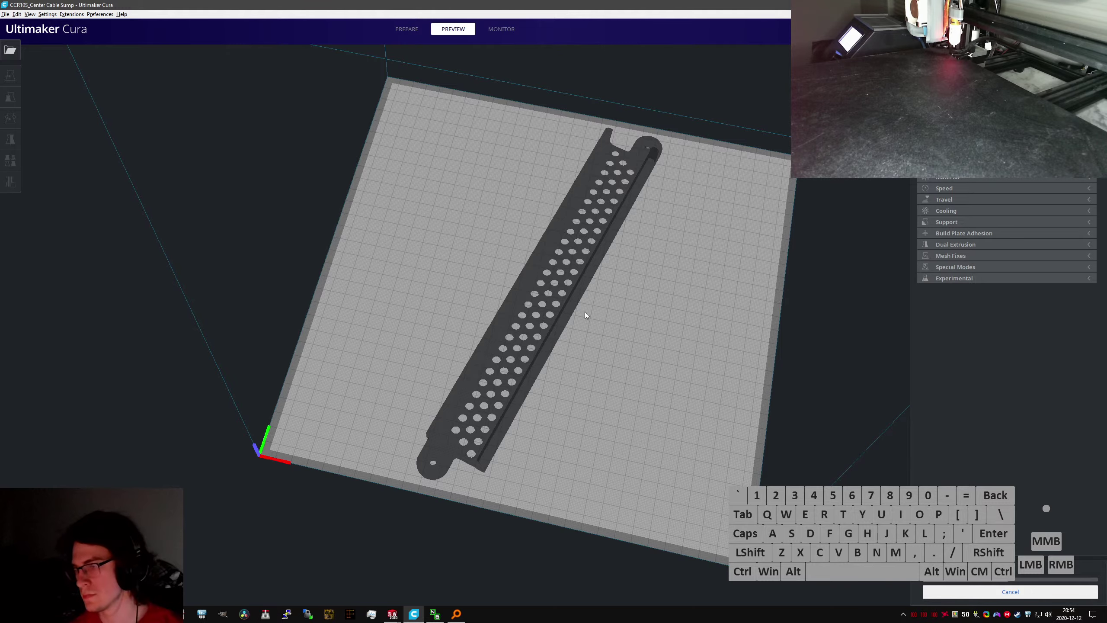
click(637, 332)
middle_drag(637, 332, 410, 443)
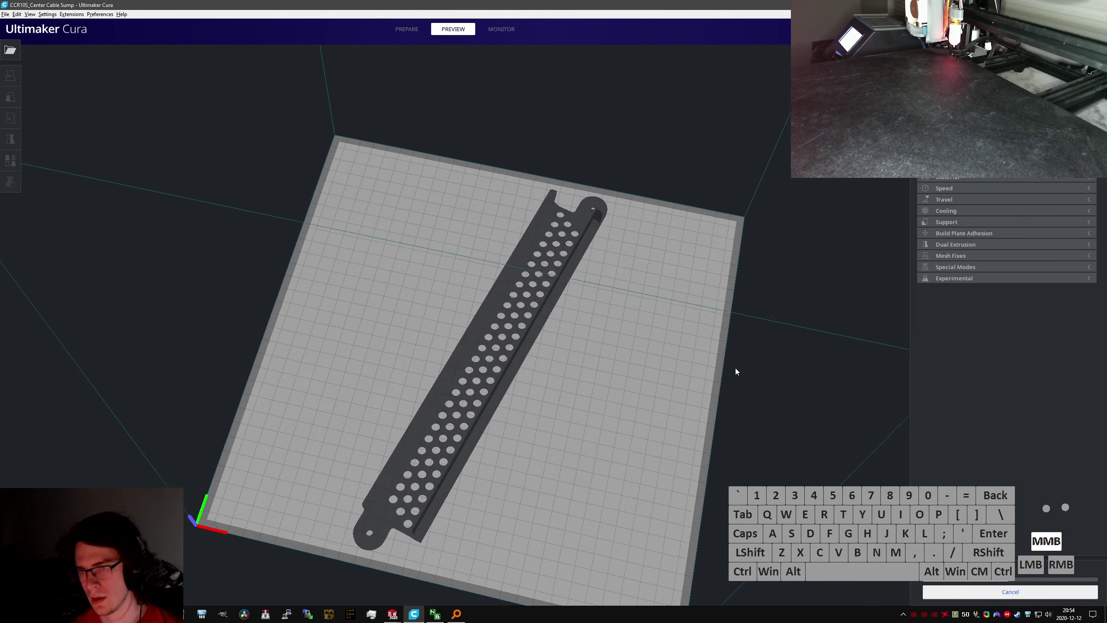
right_drag(734, 373, 683, 264)
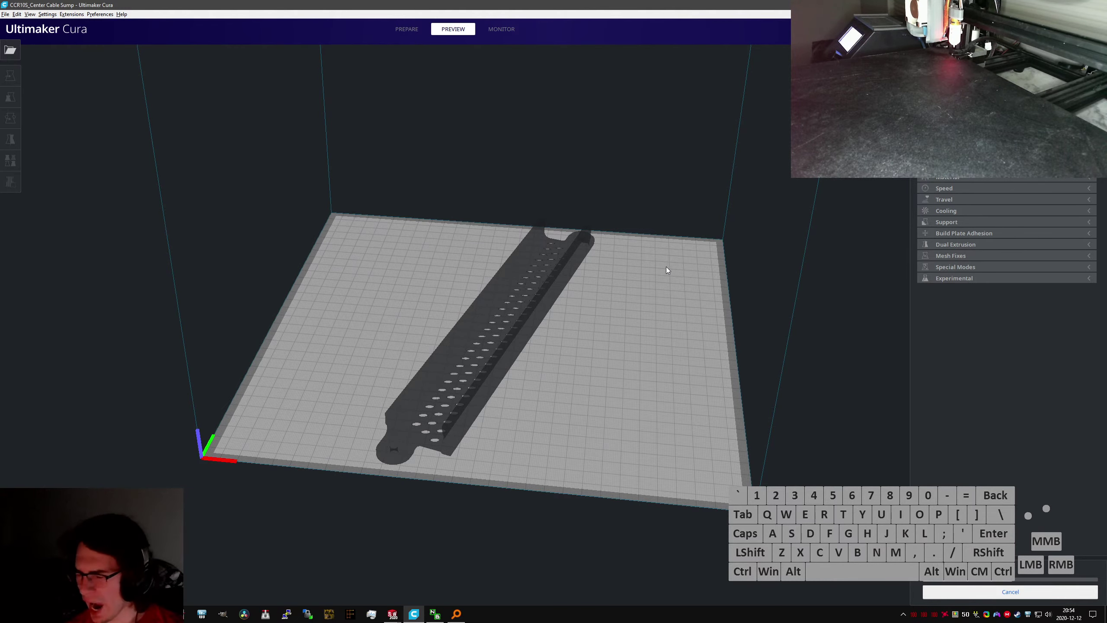
right_drag(639, 288, 624, 343)
Cancel the running slice, then rotate the Center Cable Sump about the vertical axis toward the build plate's diagonal and slice it again
click(970, 589)
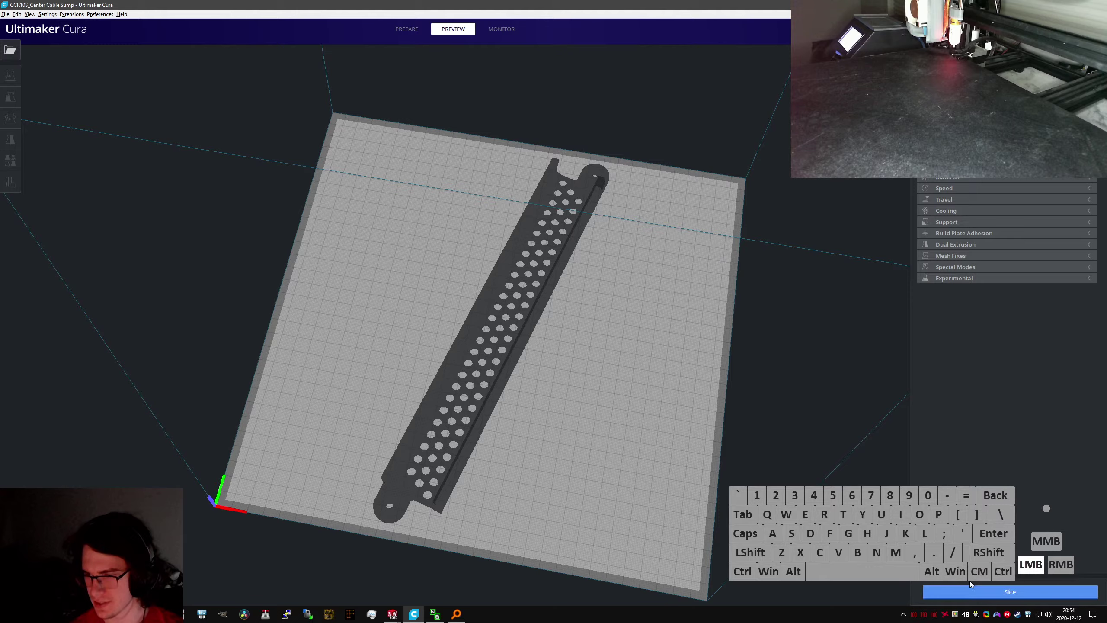
click(510, 353)
key(r)
drag(604, 295, 579, 361)
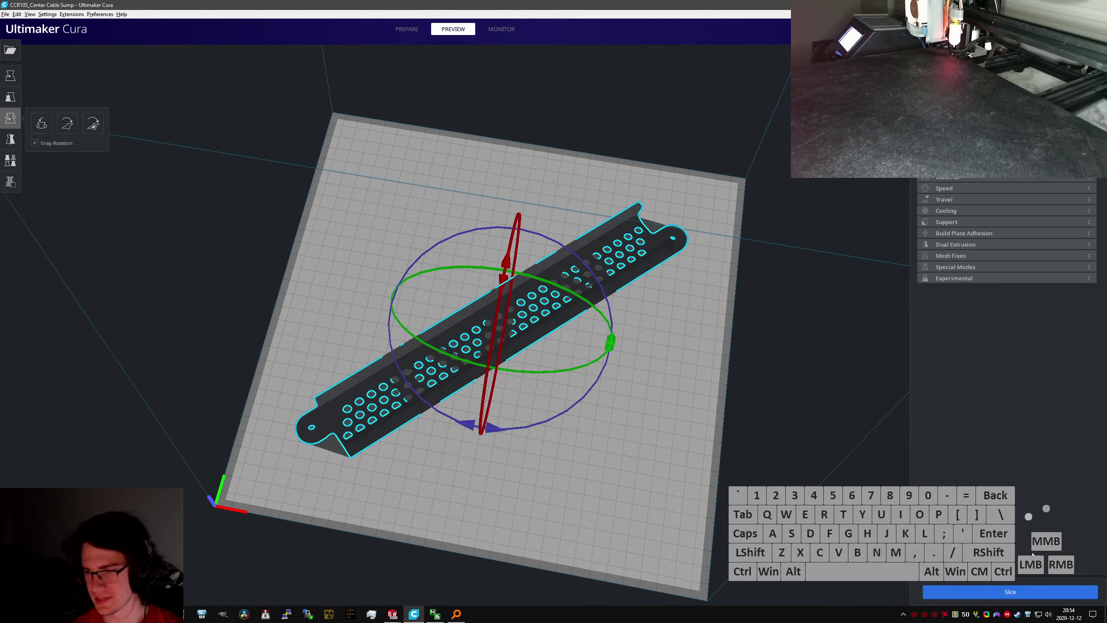
click(1020, 591)
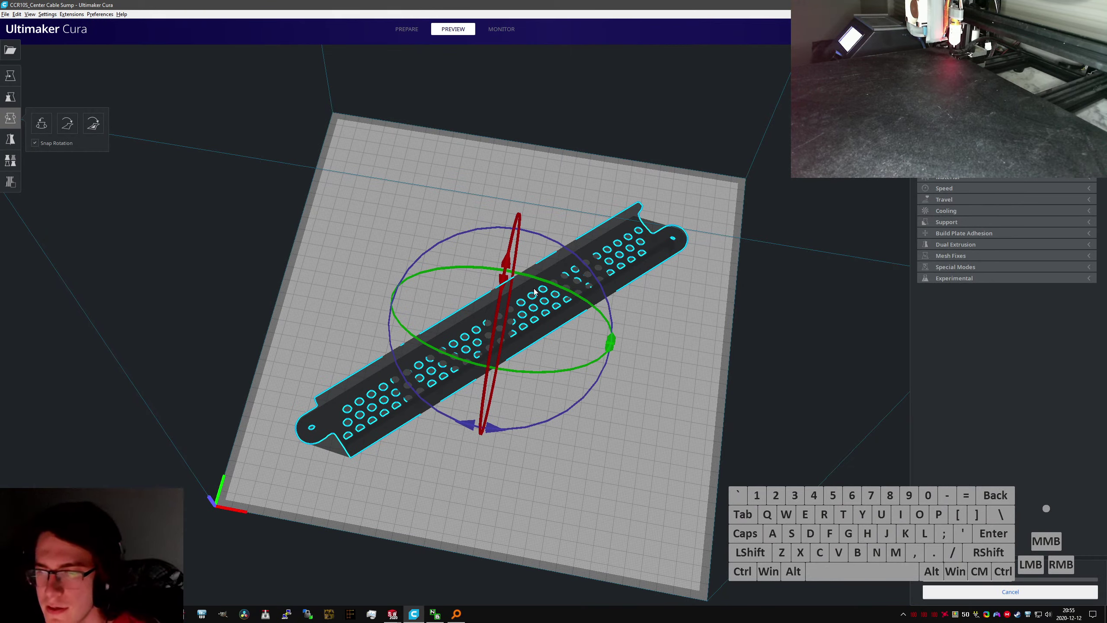
click(494, 521)
right_click(453, 396)
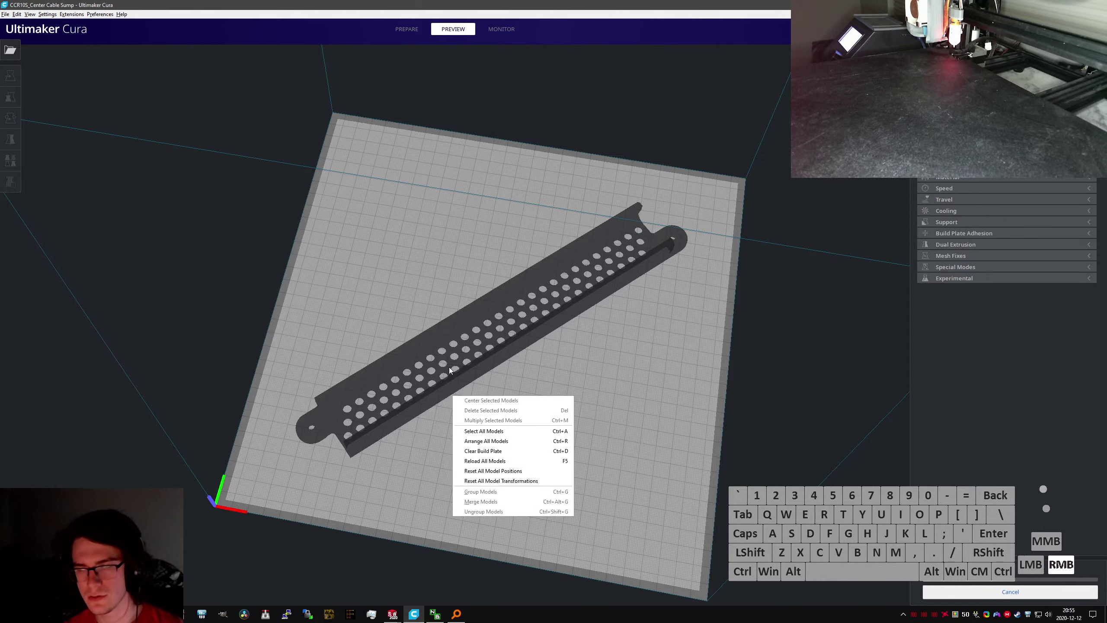
click(448, 367)
right_drag(468, 429, 484, 360)
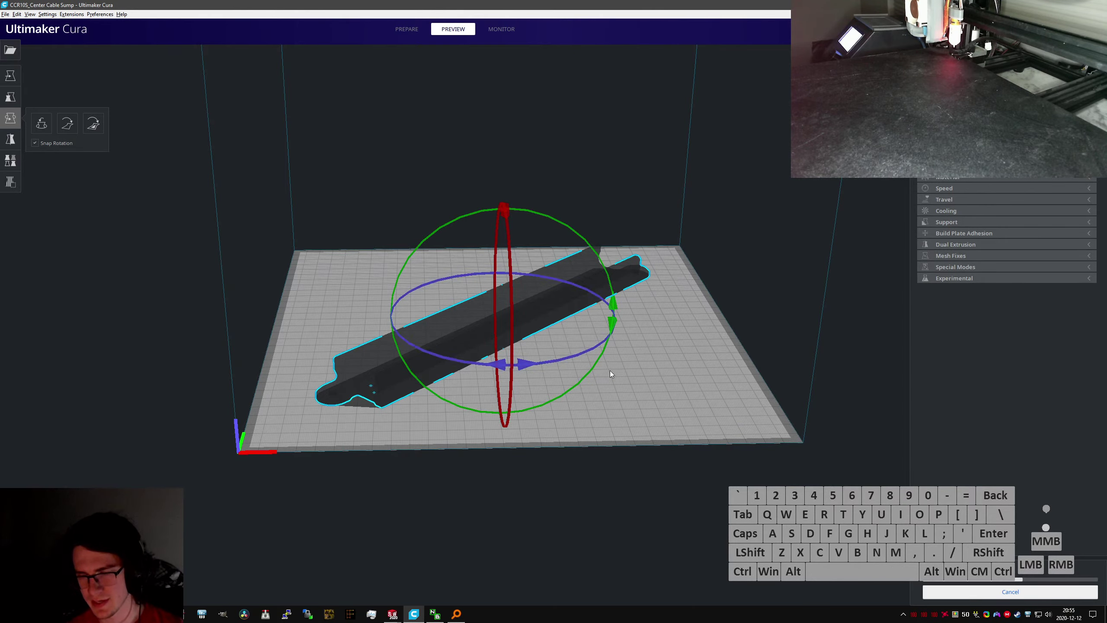
right_drag(609, 371, 576, 387)
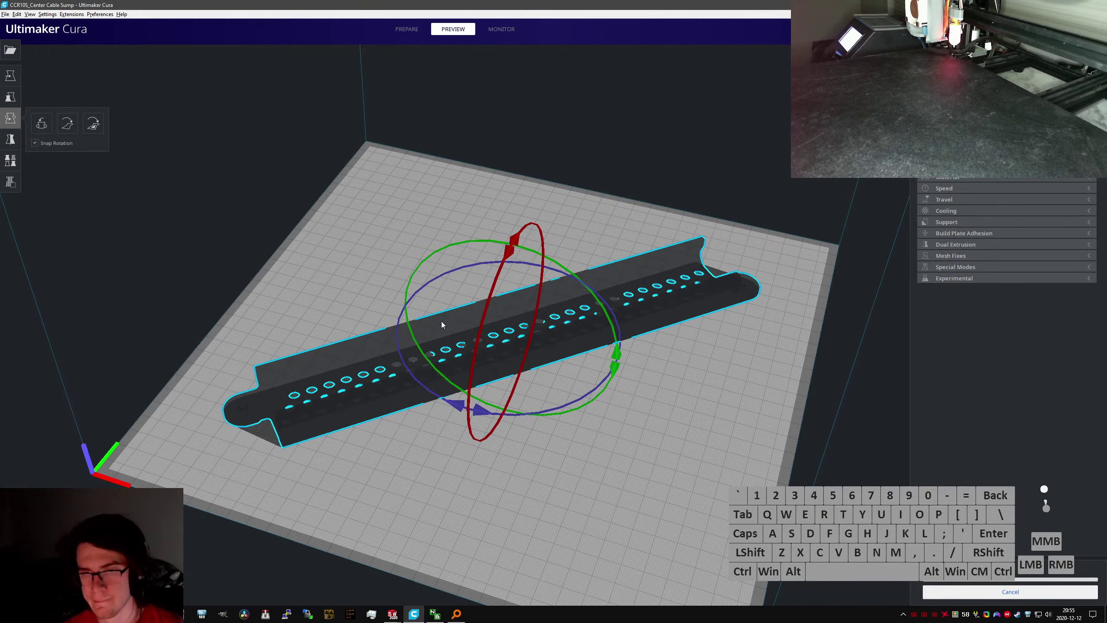
Examine the sliced Center Cable Sump's preview at several layer heights up to layer 100, covering the perforated floor and the side-wall infill
right_drag(441, 321, 792, 380)
drag(900, 570, 899, 476)
click(617, 390)
right_drag(617, 390, 699, 343)
scroll(700, 343, up, 5)
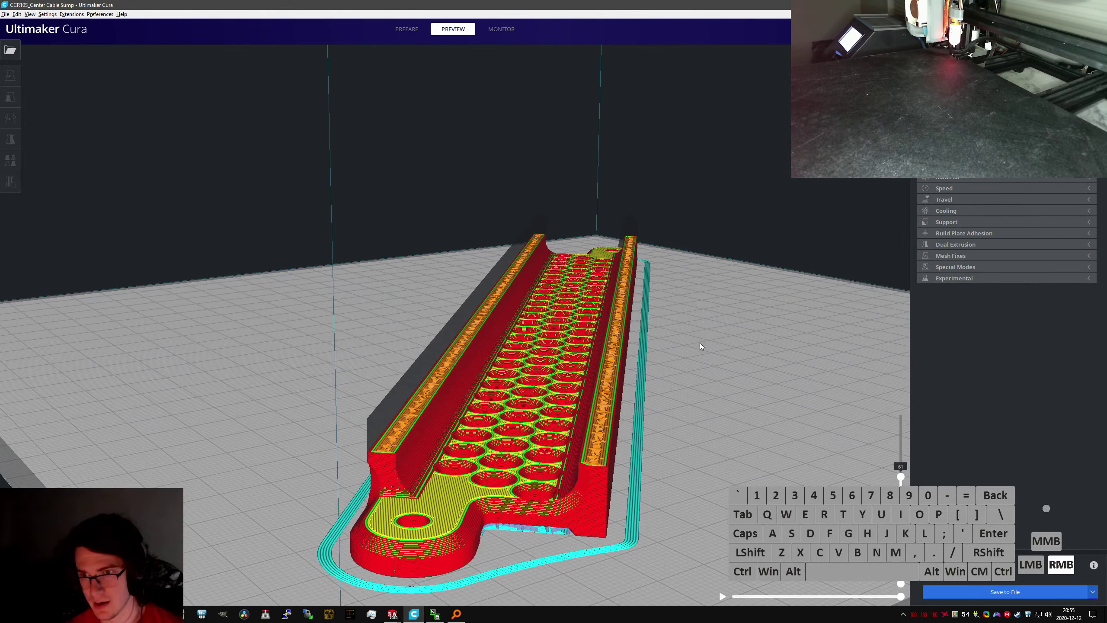
drag(901, 476, 899, 550)
scroll(714, 455, up, 8)
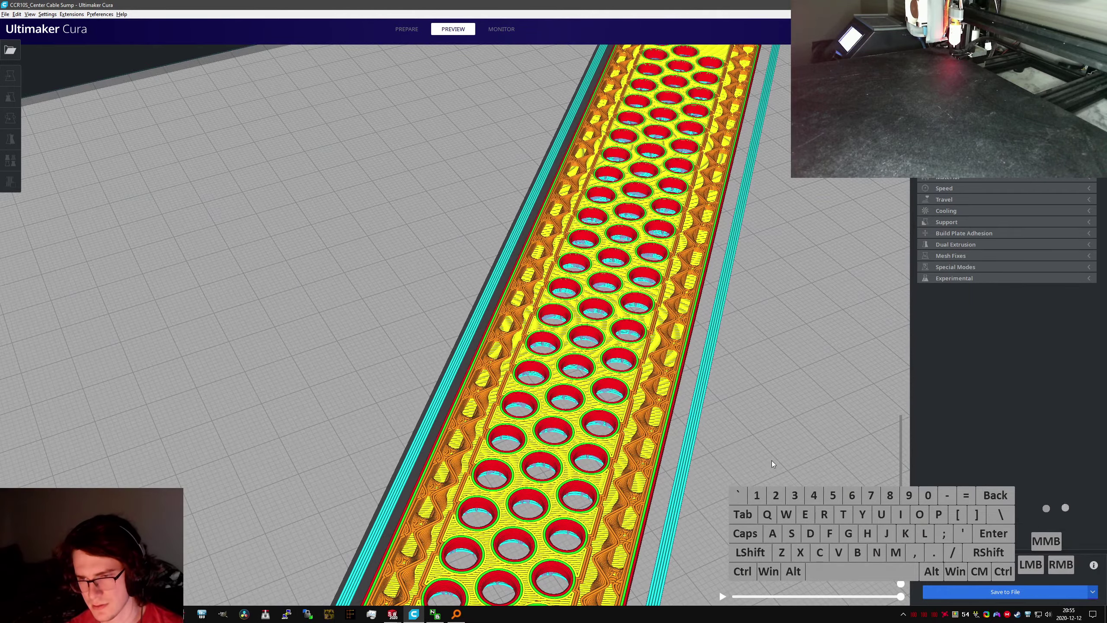
drag(900, 549, 881, 352)
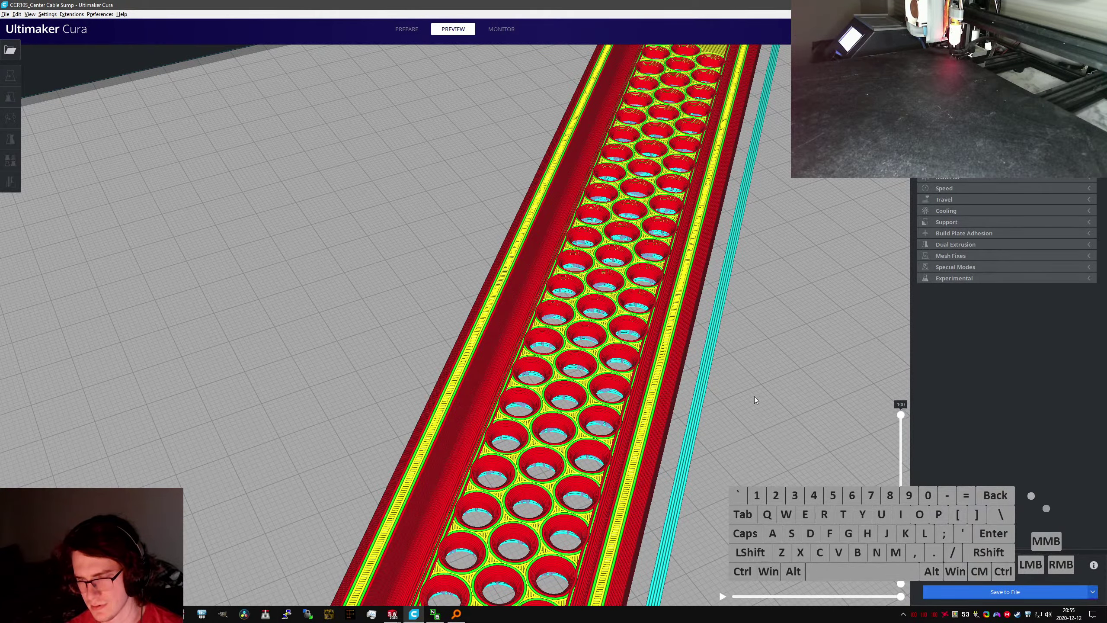
right_drag(754, 396, 844, 420)
drag(898, 415, 890, 460)
Rotate the Center Cable Sump about the vertical axis back toward the build plate's Y direction and slice it again
right_drag(709, 396, 631, 384)
click(566, 371)
key(r)
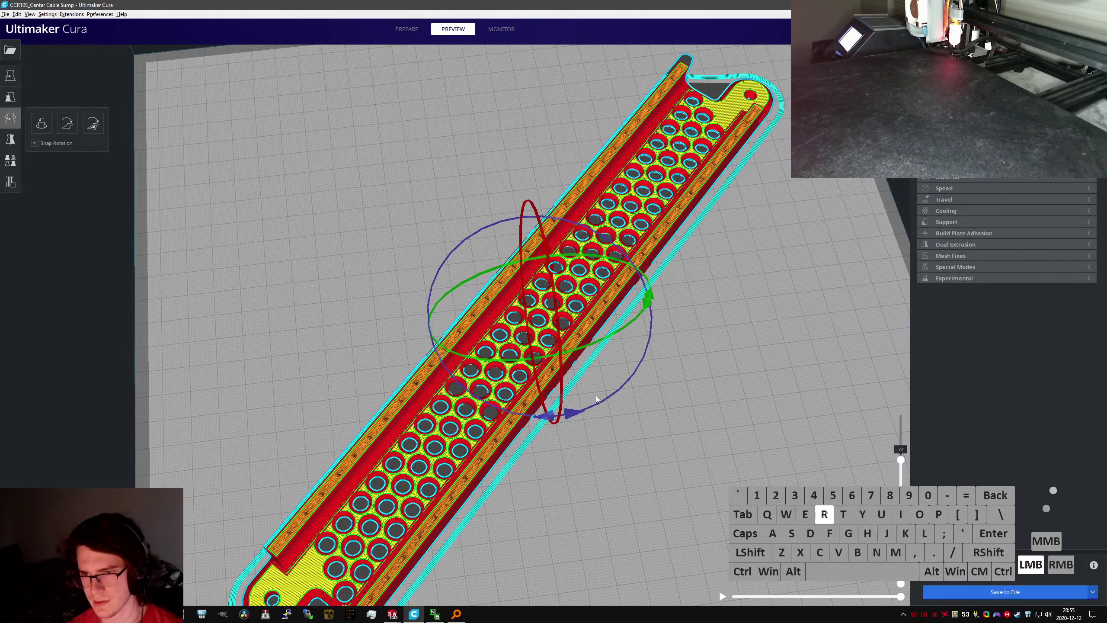
drag(600, 399, 658, 383)
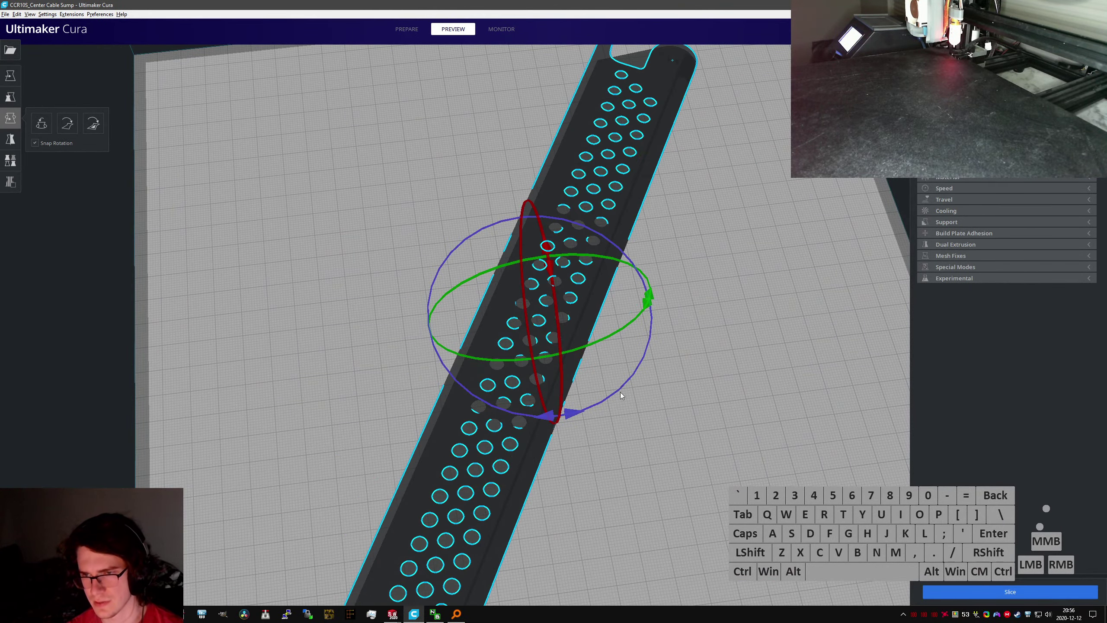
click(997, 594)
right_drag(590, 425, 601, 360)
click(584, 394)
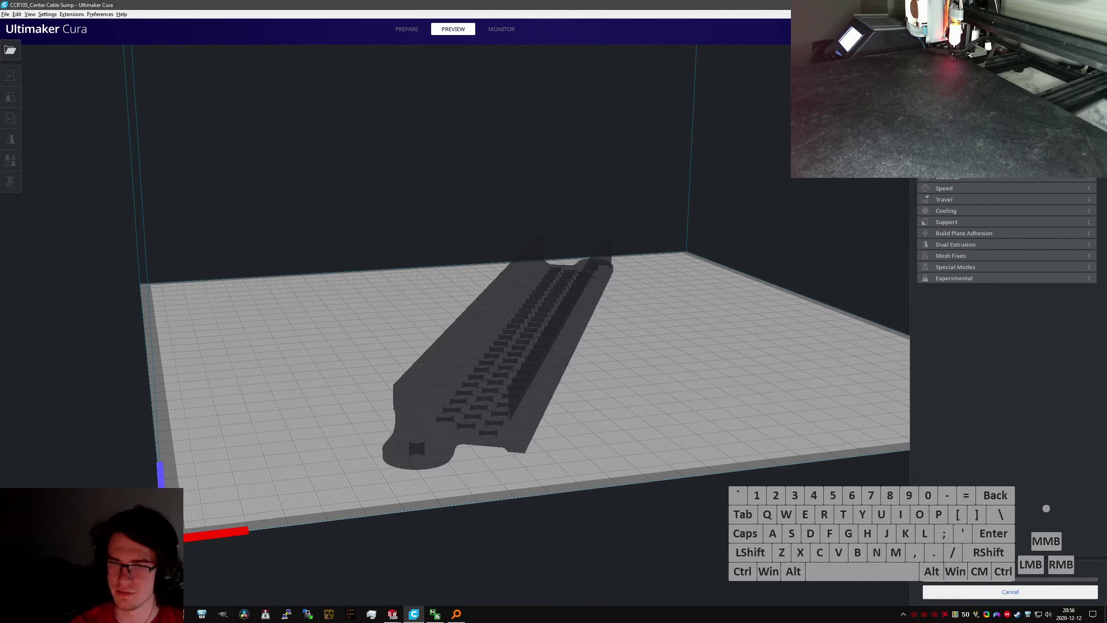
right_drag(751, 336, 634, 422)
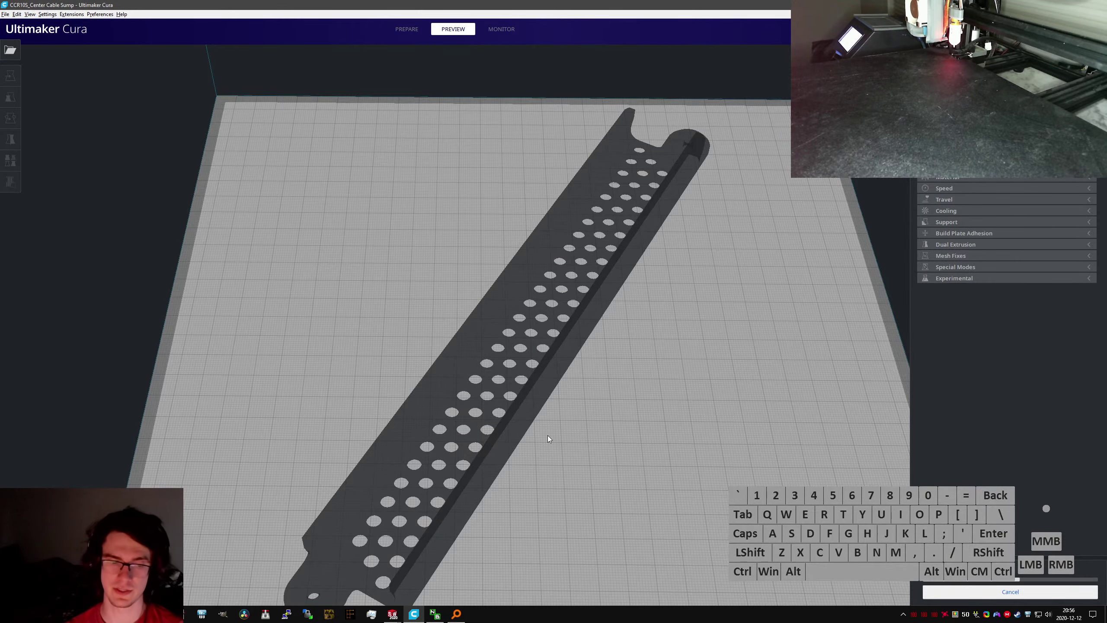
right_drag(553, 469, 562, 432)
click(572, 366)
click(593, 410)
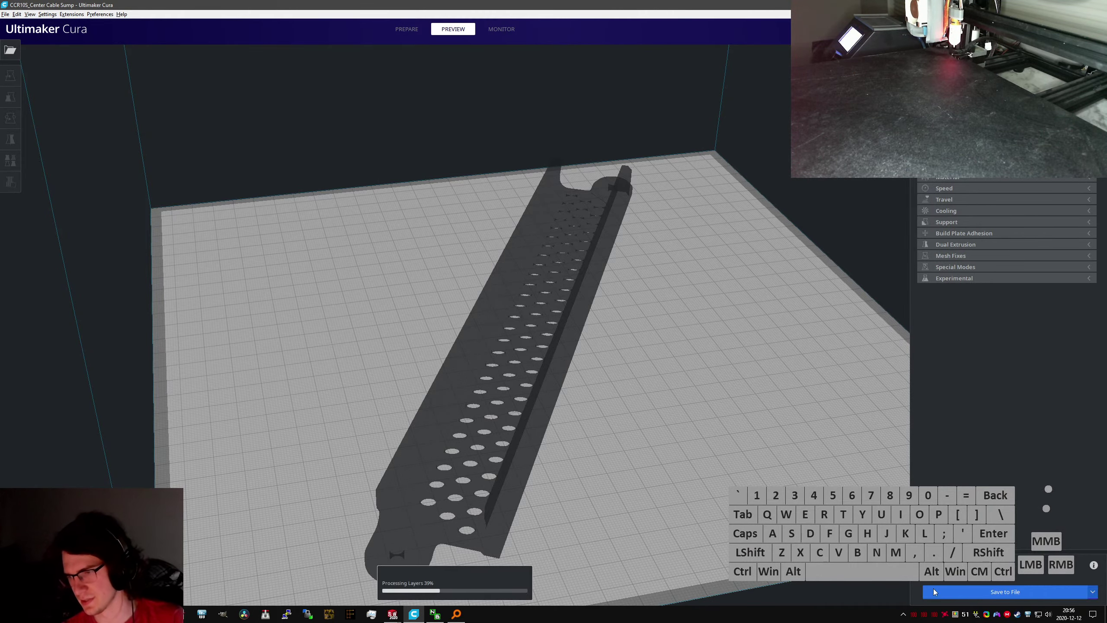
Inspect the new slice of the Center Cable Sump, isolating the side-wall infill around layer 75 and checking the supported lower layers
scroll(766, 418, up, 4)
right_drag(767, 419, 715, 413)
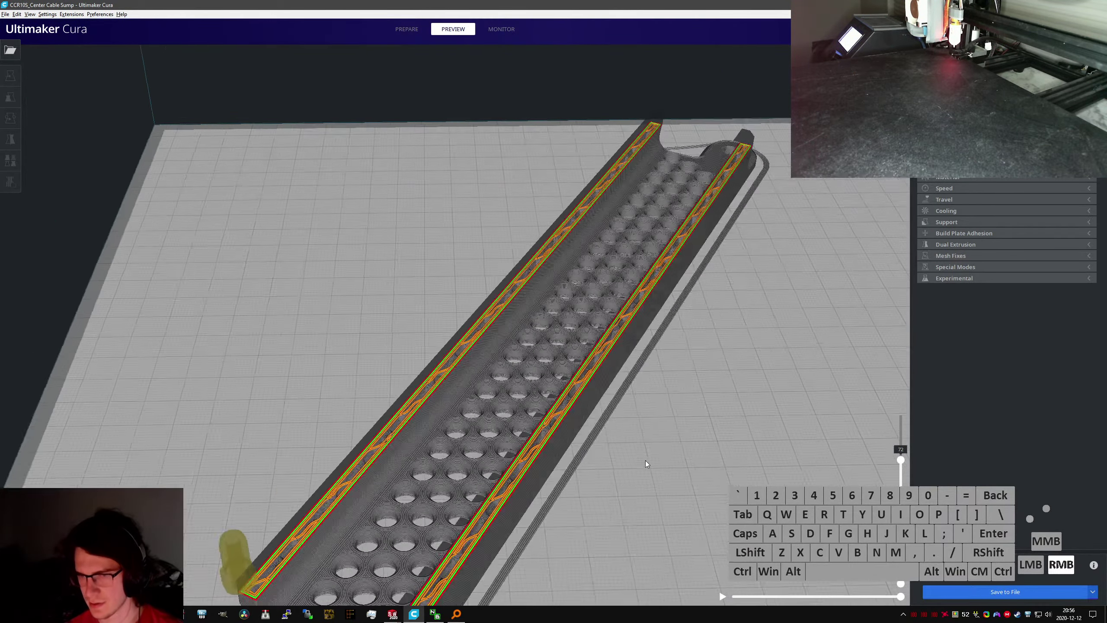
scroll(712, 413, up, 4)
middle_drag(660, 421, 604, 383)
right_drag(603, 383, 736, 414)
drag(901, 584, 902, 457)
scroll(624, 398, down, 6)
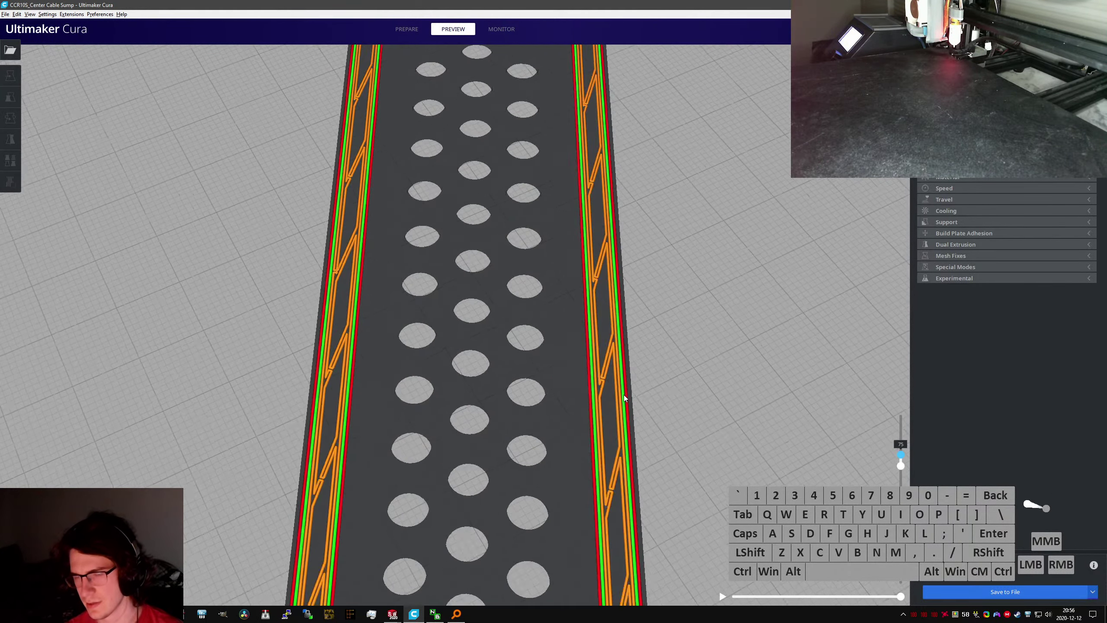
right_drag(625, 398, 718, 464)
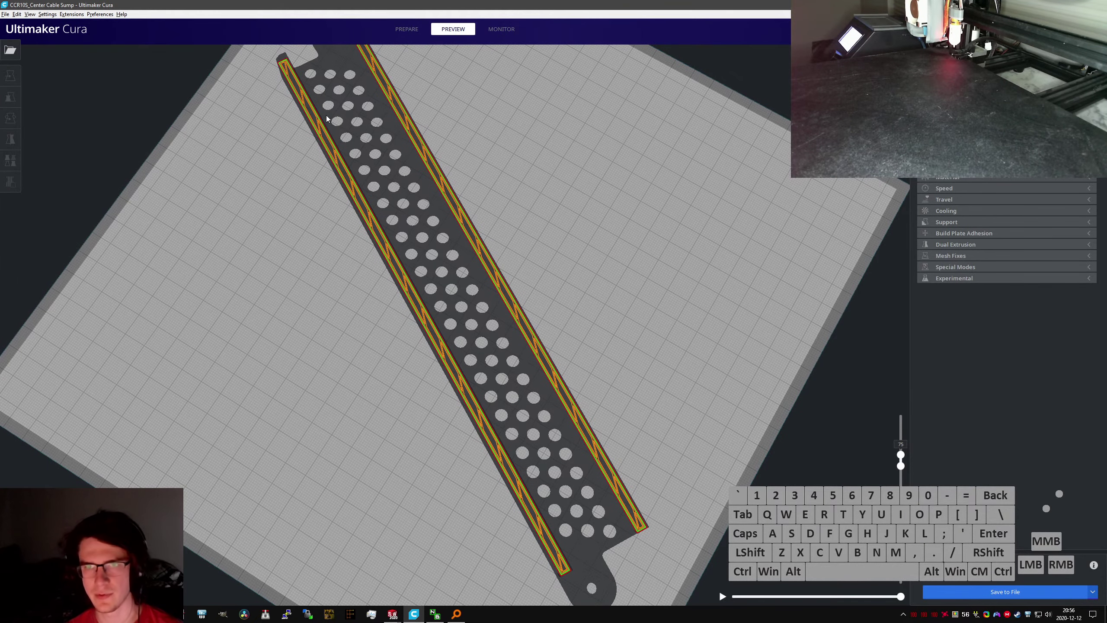
click(900, 458)
drag(901, 462, 902, 586)
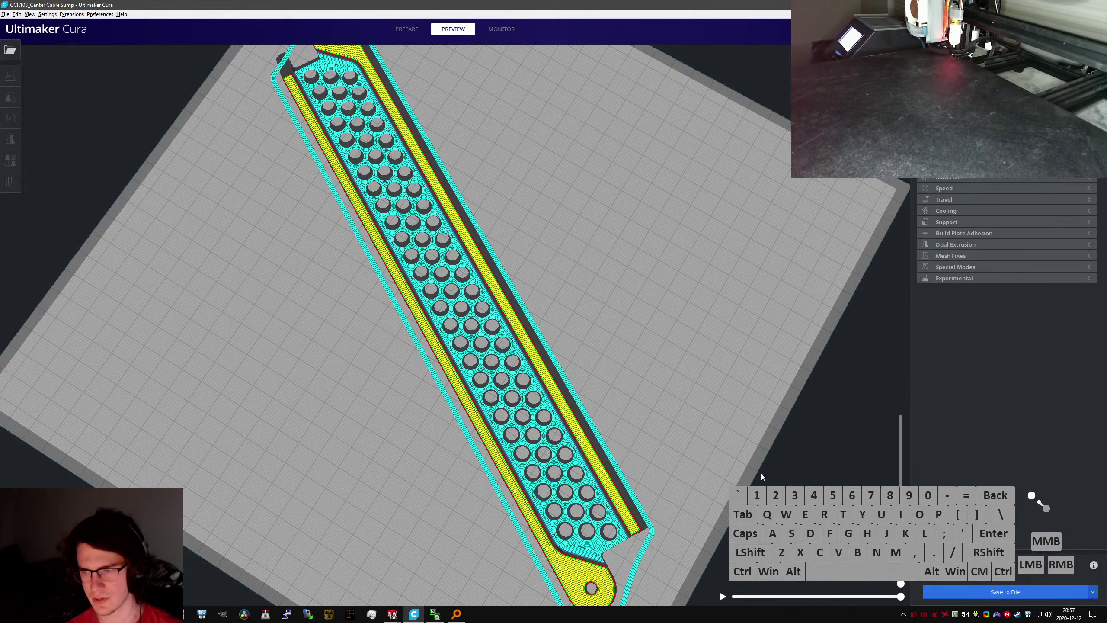
scroll(758, 473, down, 4)
right_drag(740, 462, 562, 383)
Save the slice as CCR10S_Center Cable Sump.gcode in the GCODE folder and upload it locally to OctoPrint's Printer_Components folder
click(1013, 591)
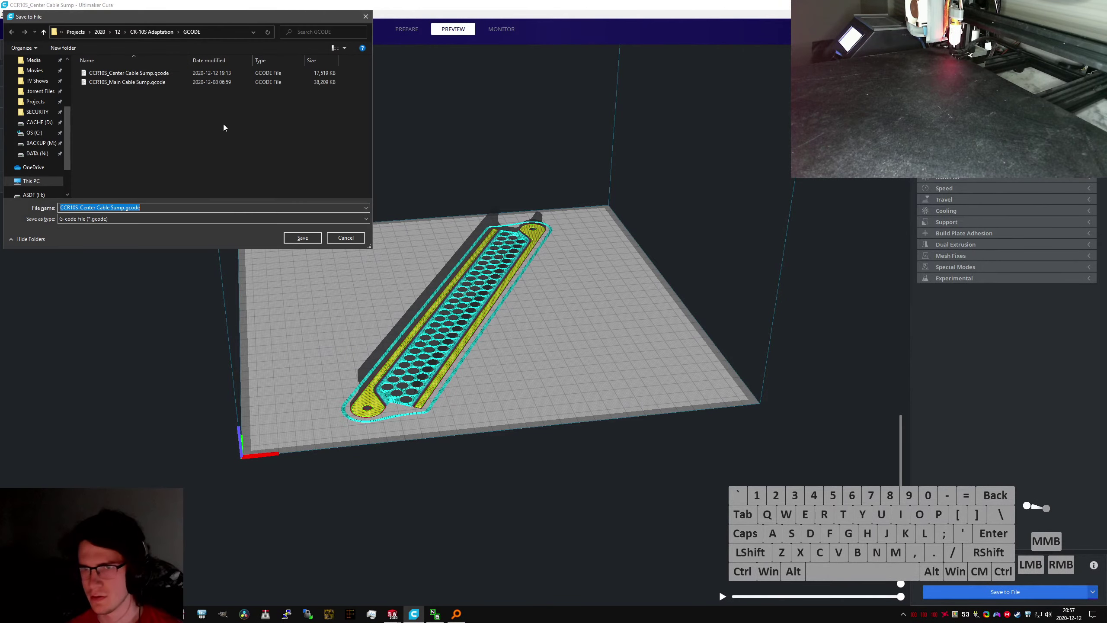
click(303, 237)
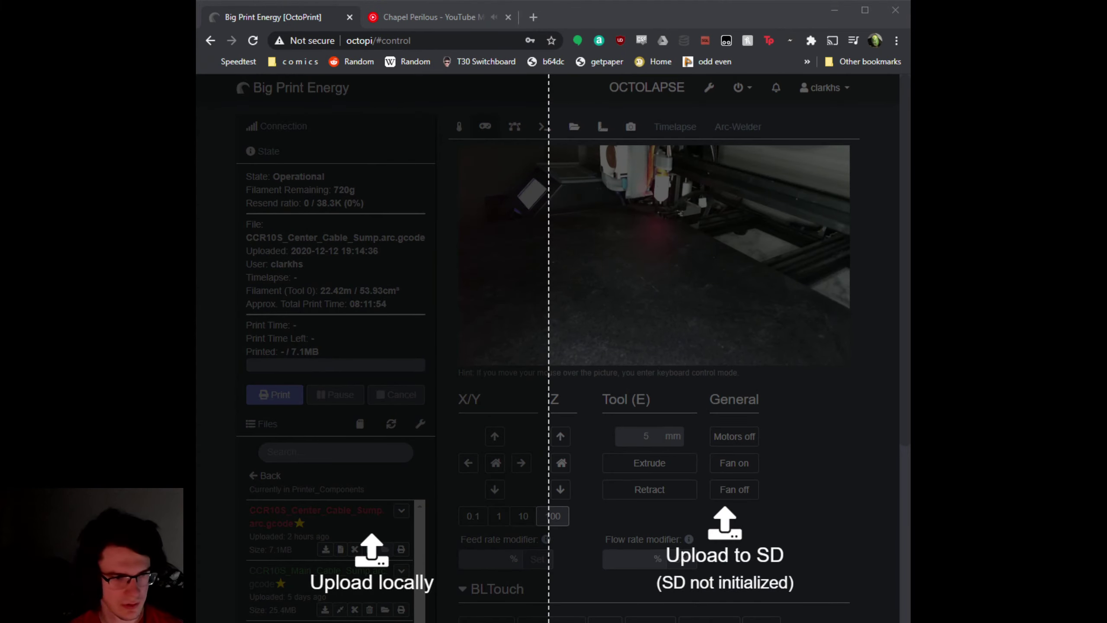
drag(340, 313, 336, 320)
scroll(336, 321, down, 5)
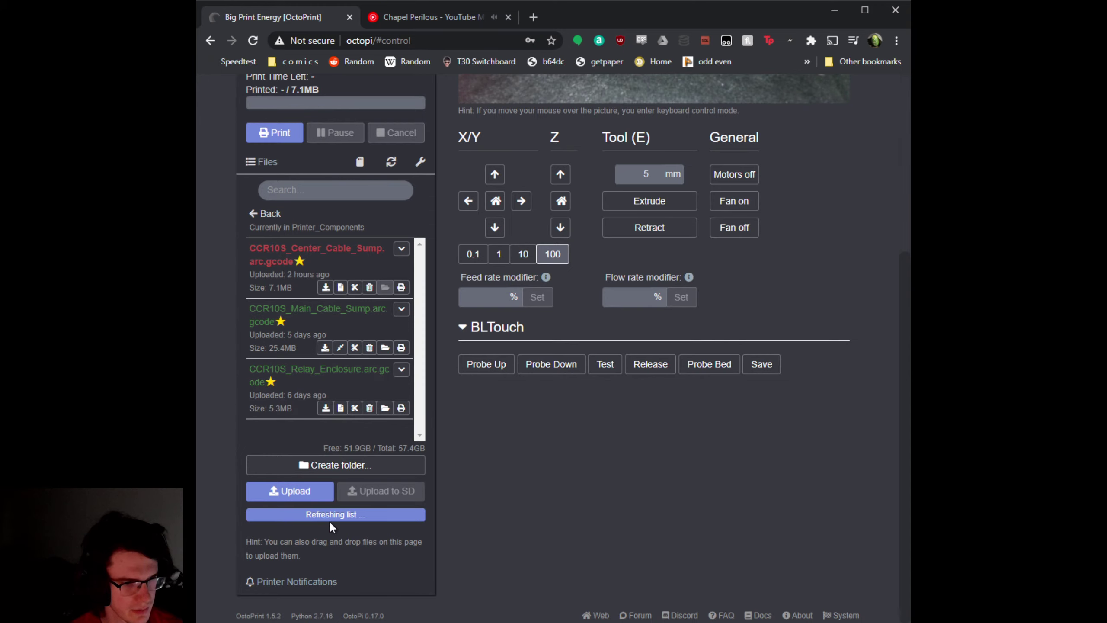
Dismiss the Arc Welder notification and review the Arc-Welder statistics for CCR10S_Center_Cable_Sump.arc.gcode
scroll(335, 294, up, 4)
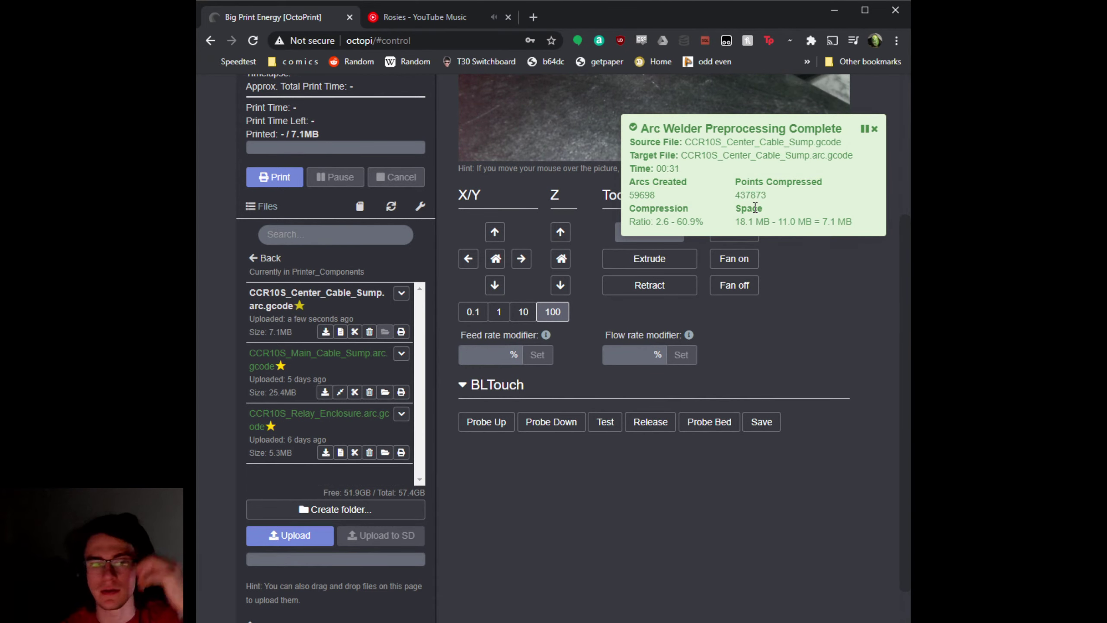
click(874, 129)
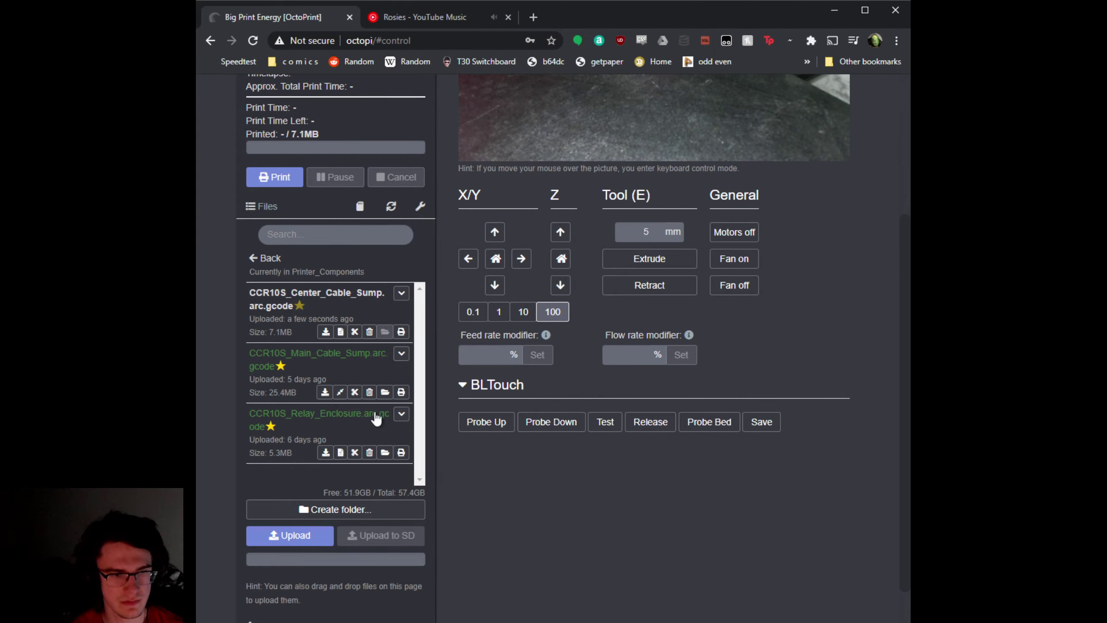
click(340, 331)
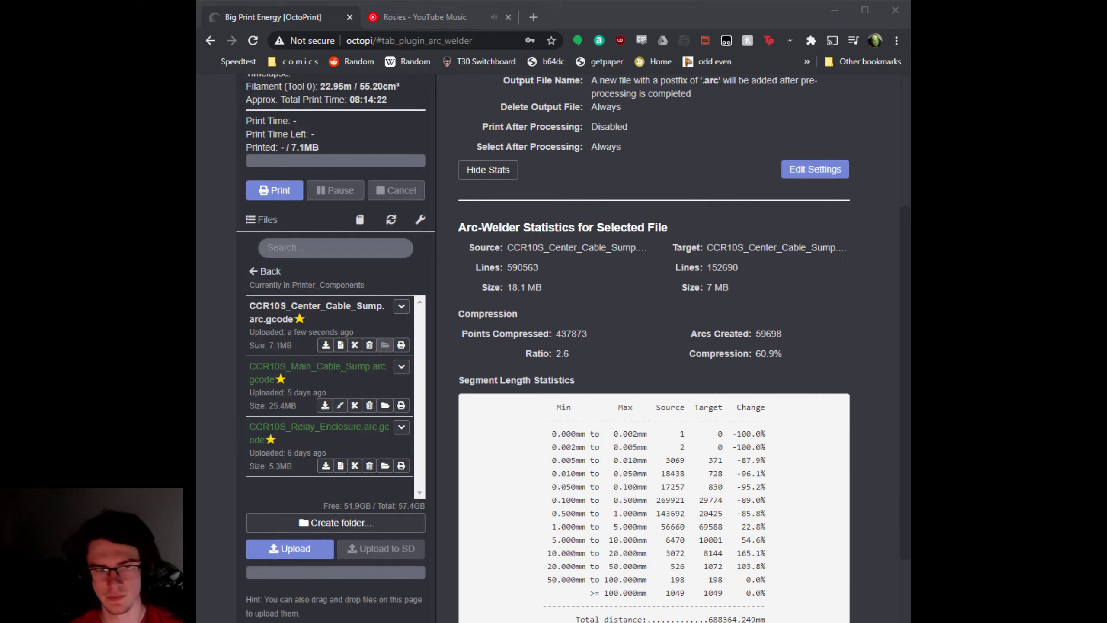
click(583, 308)
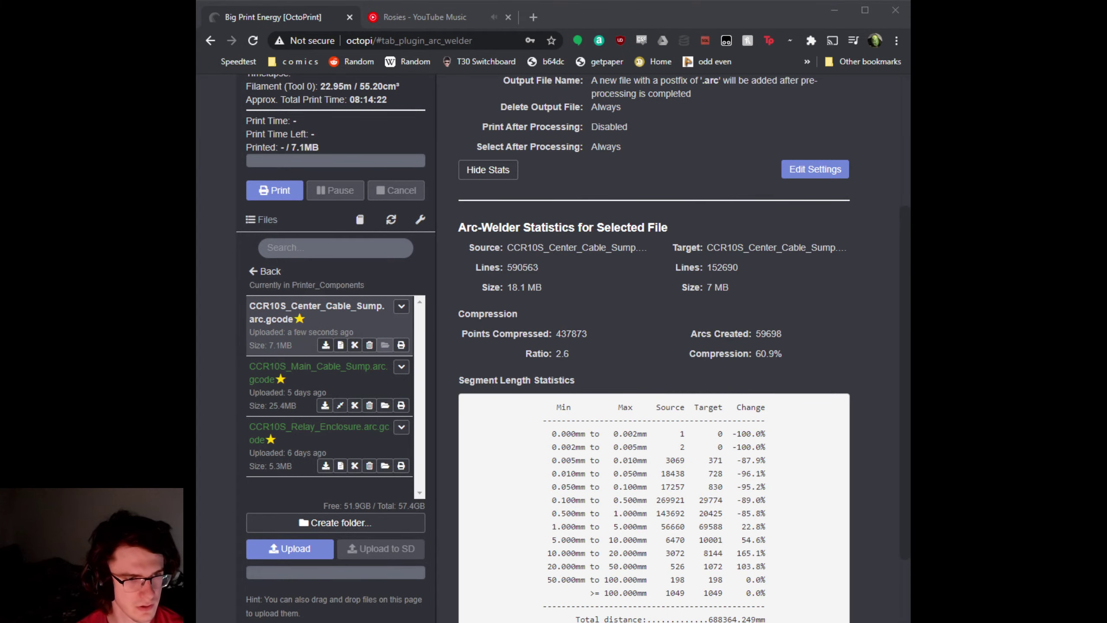
Check OctoPrint's tool and bed temperature graph over its full recorded time range
scroll(573, 348, up, 4)
click(458, 126)
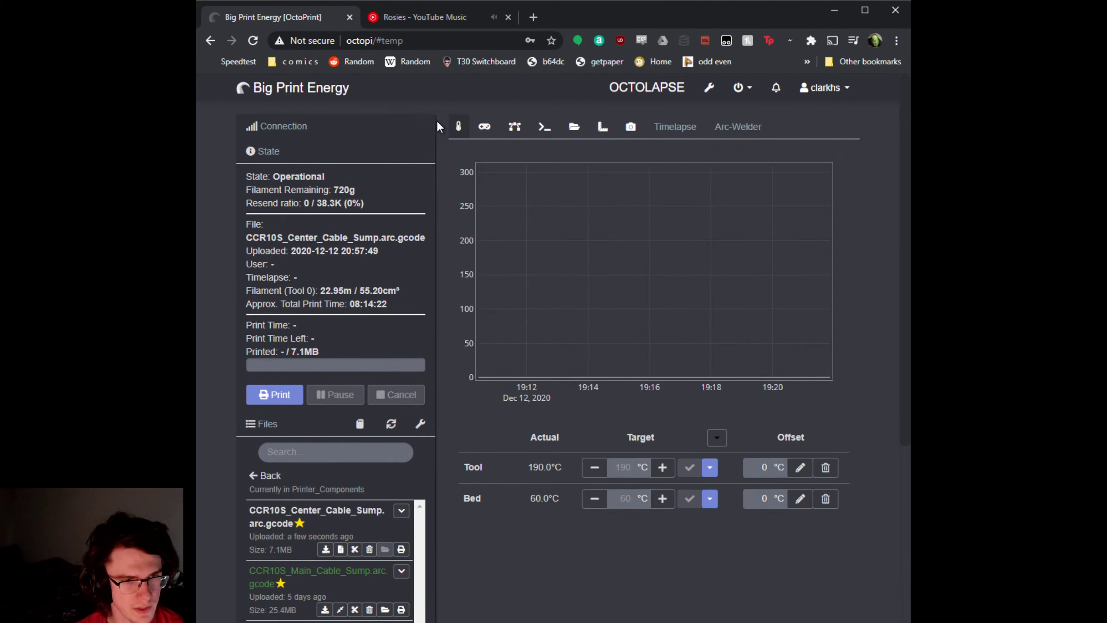
click(767, 155)
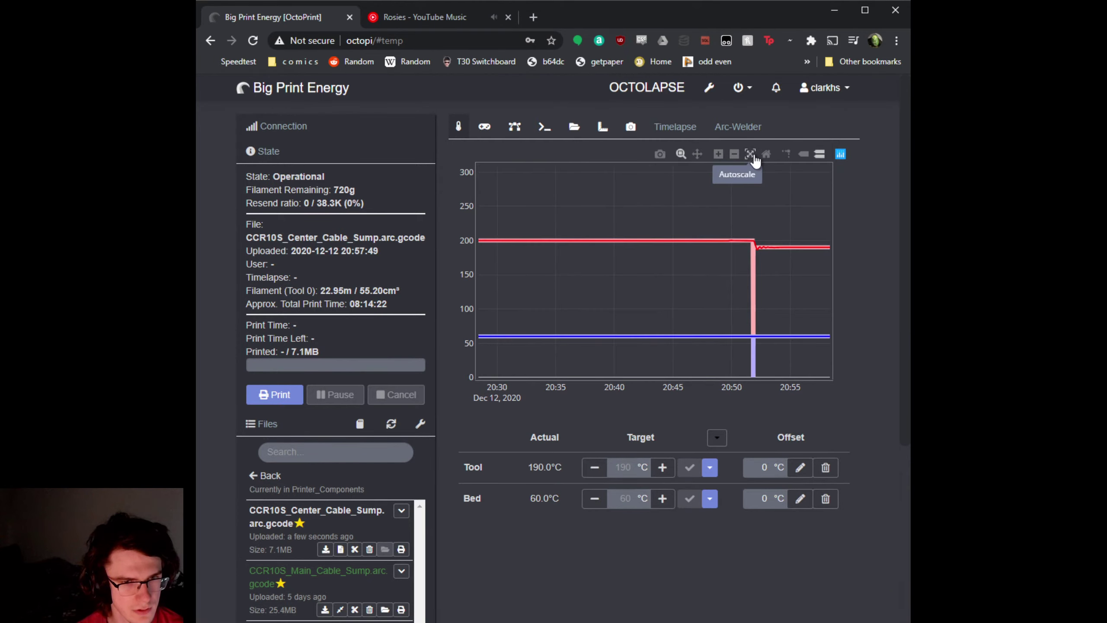
Start printing CCR10S_Center_Cable_Sump.arc.gcode from the Printer_Components folder
scroll(406, 425, down, 3)
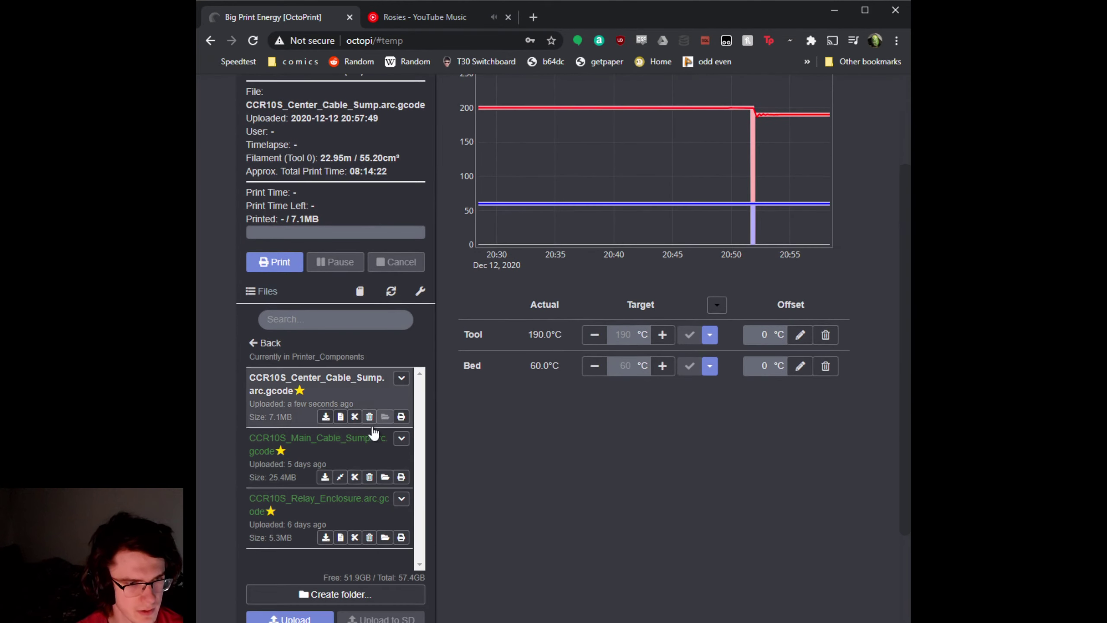
click(401, 416)
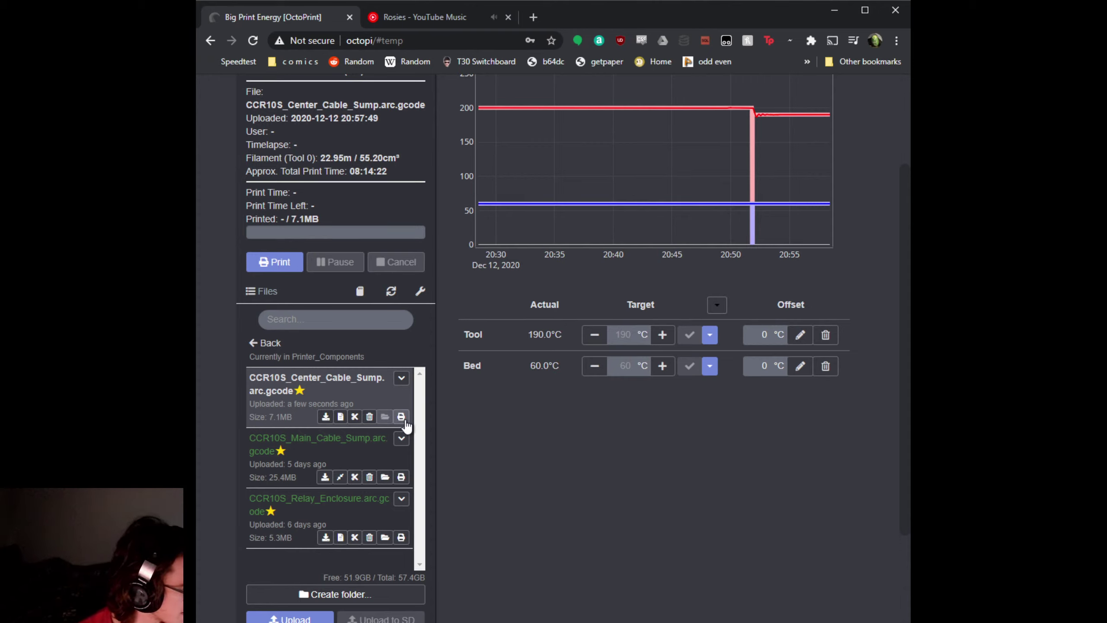